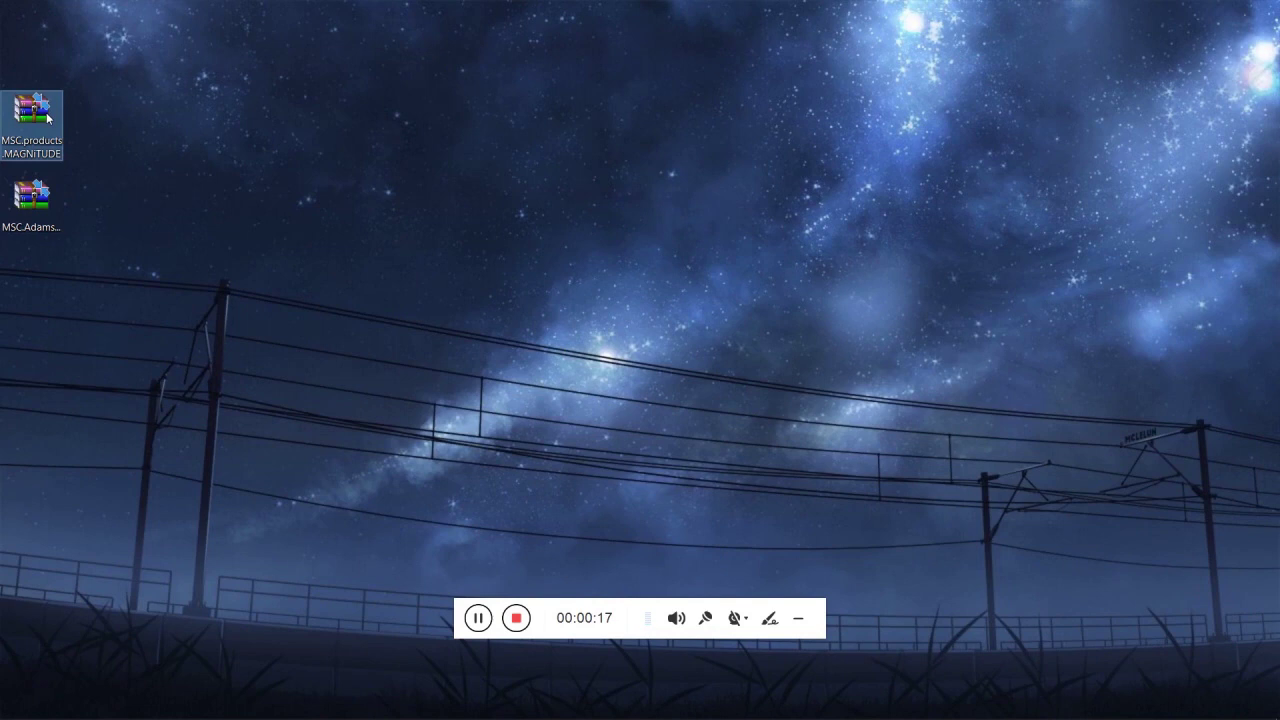
Step: Inspect the contents of the MSC.products.MAGNiTUDE archive on the desktop and close it
right_click(48, 108)
left_click(71, 122)
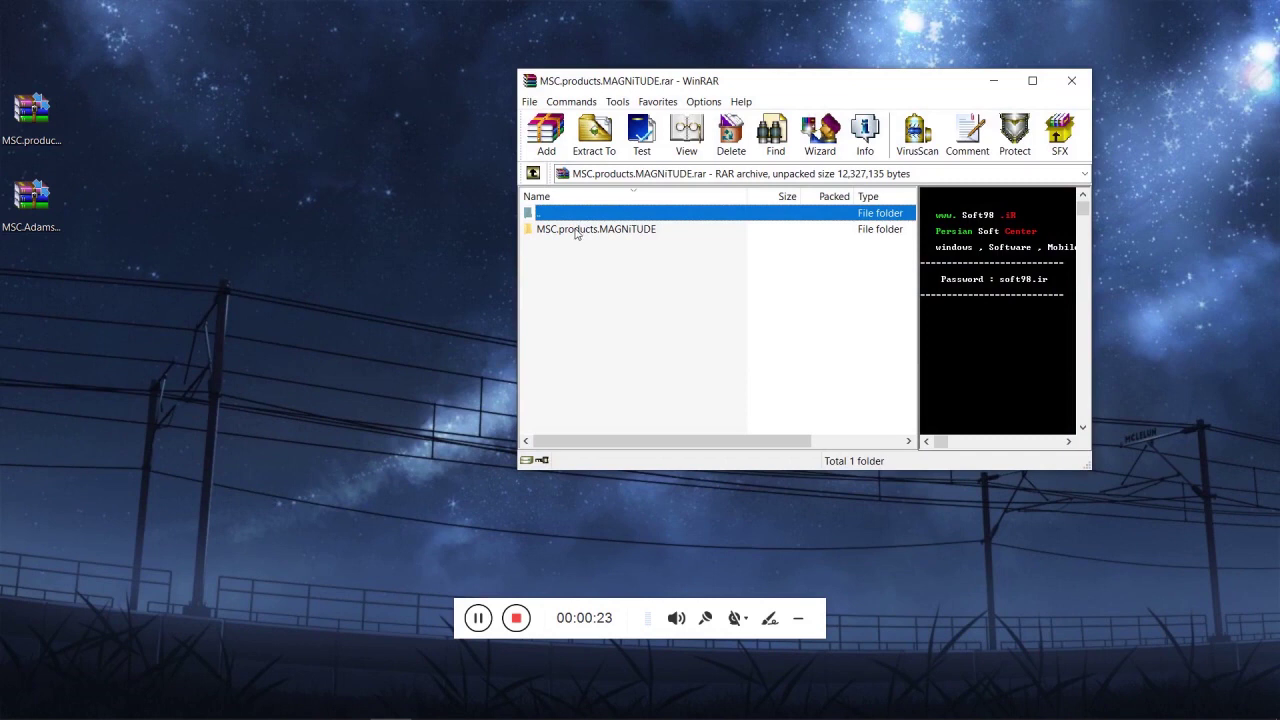
left_click(576, 230)
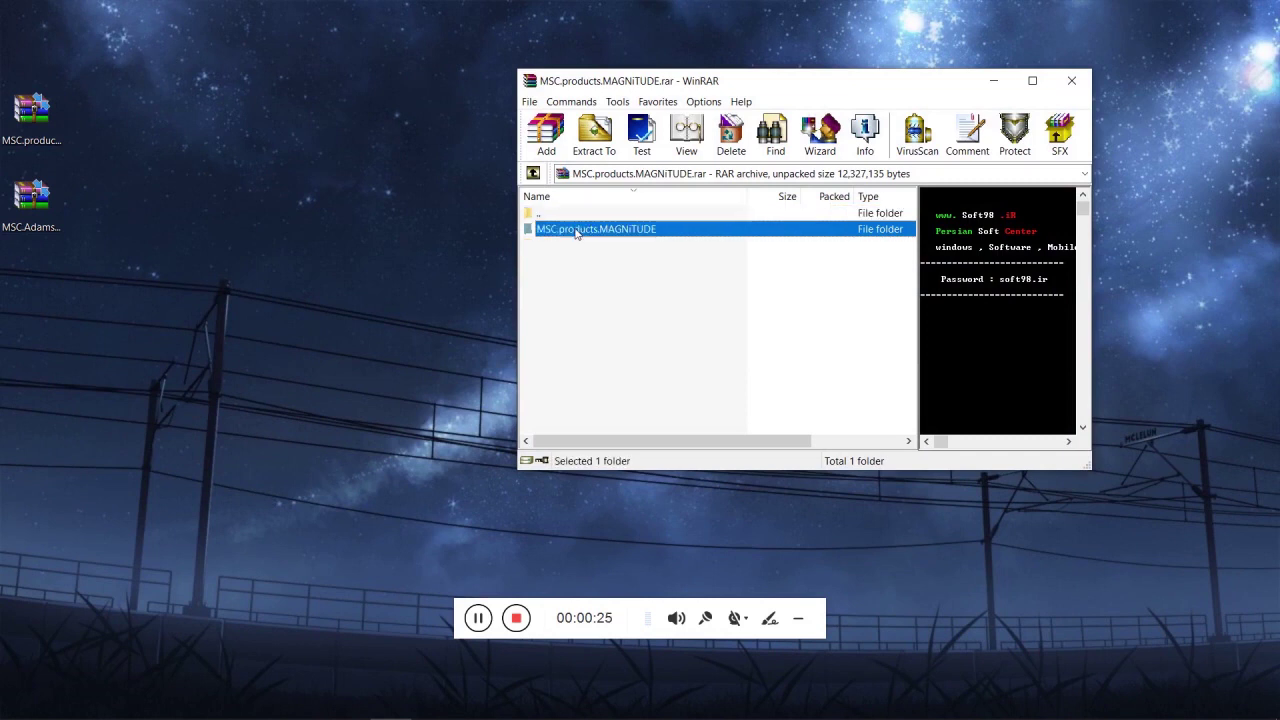
left_click(1073, 82)
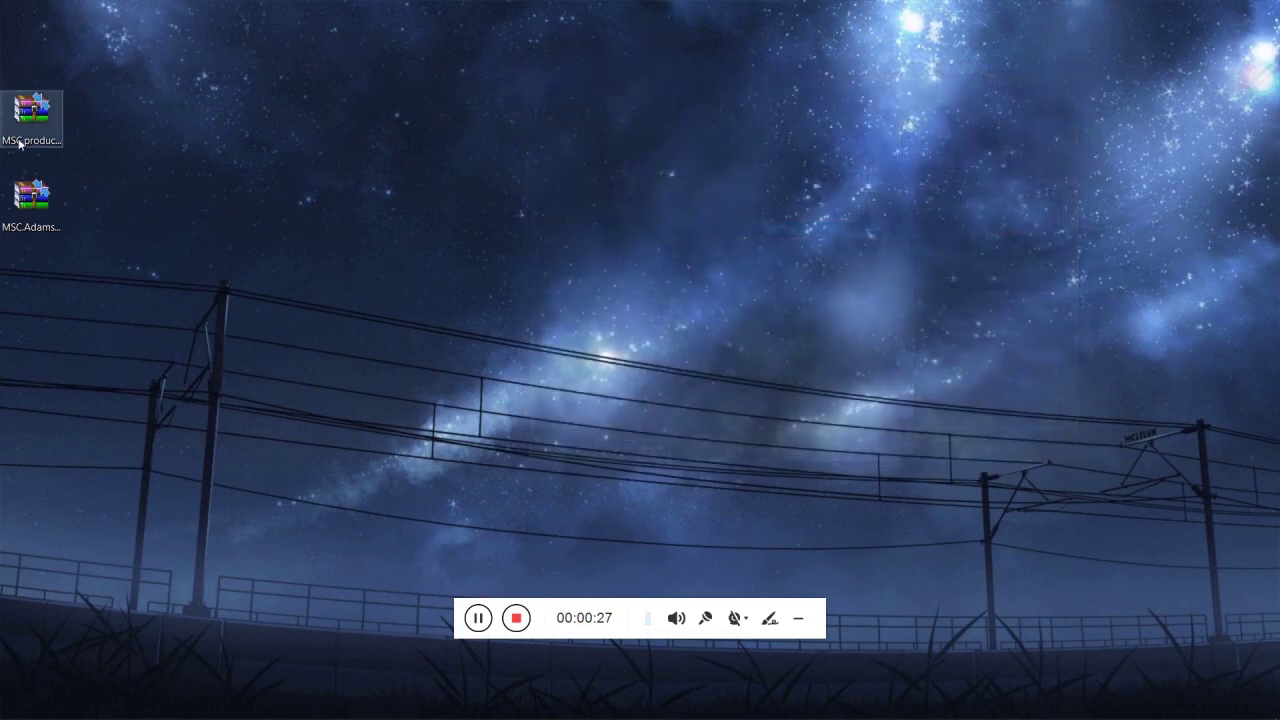
Step: Extract the MSC.Adams.2019.2.x64 folder from its archive to the desktop and close the archive
right_click(41, 203)
left_click(66, 210)
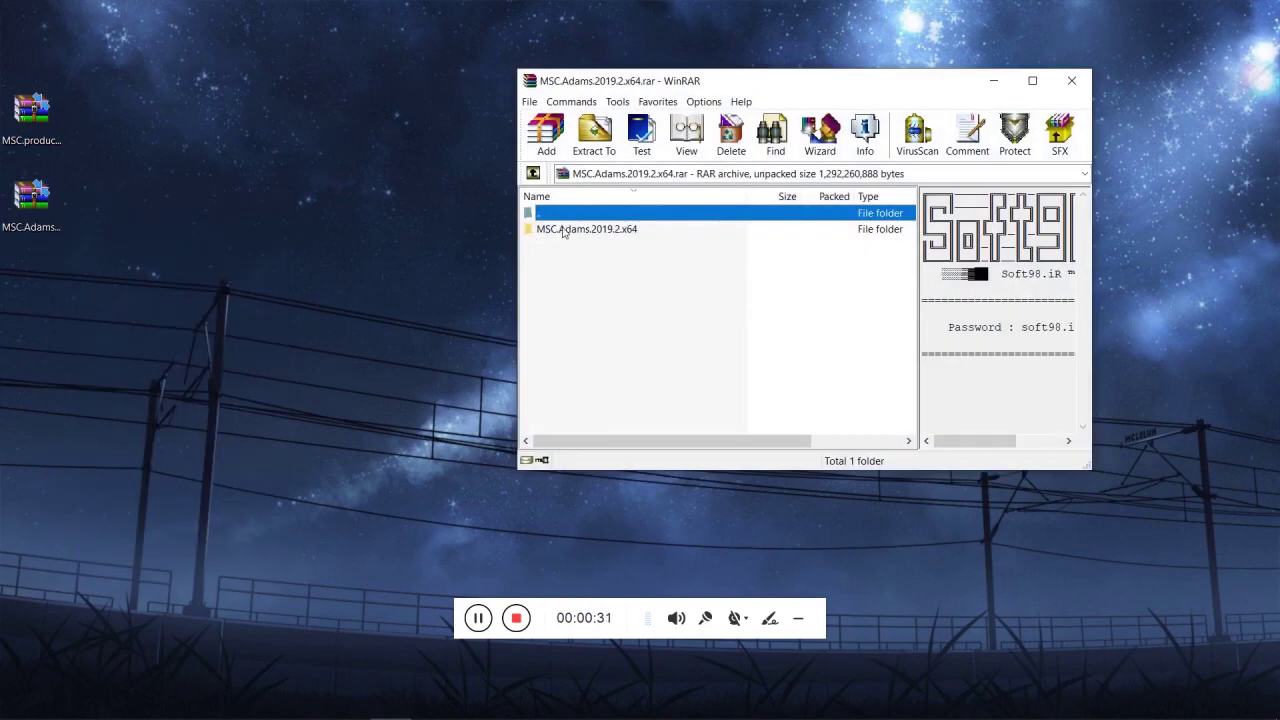
mouse_move(1022, 330)
left_mouse_down()
mouse_move(1086, 332)
mouse_move(1026, 333)
left_mouse_up()
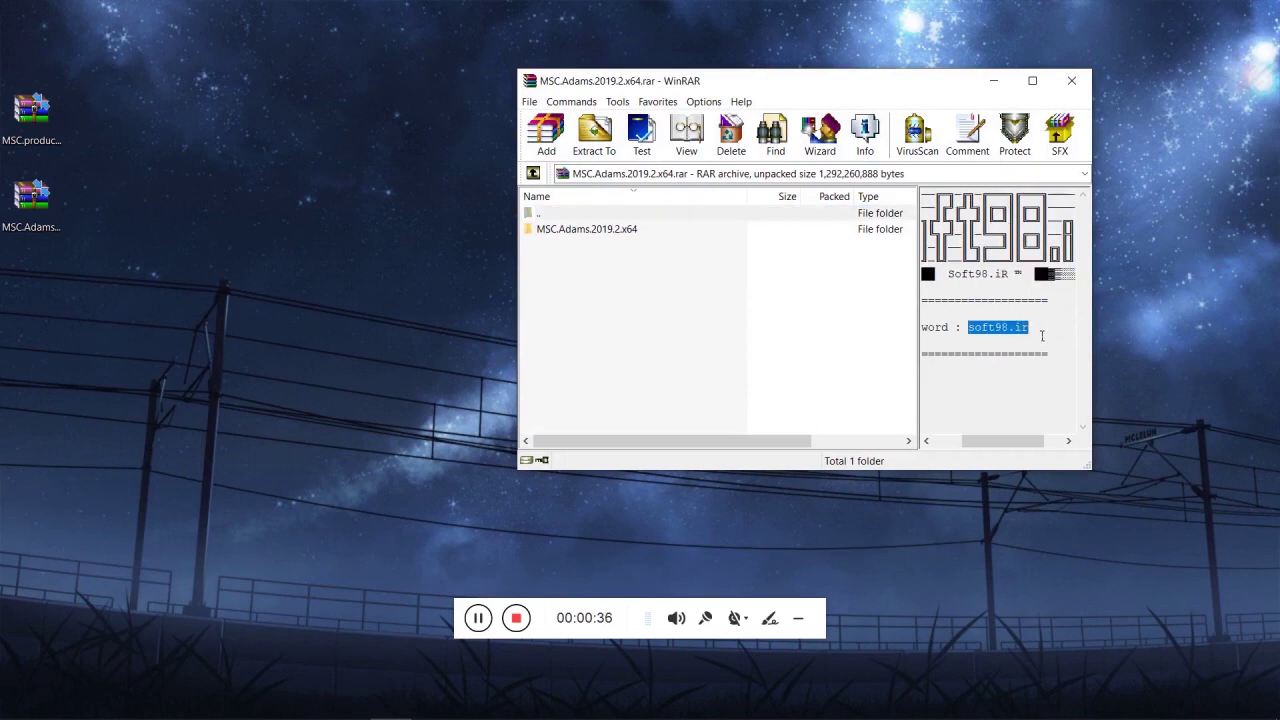
left_click(565, 229)
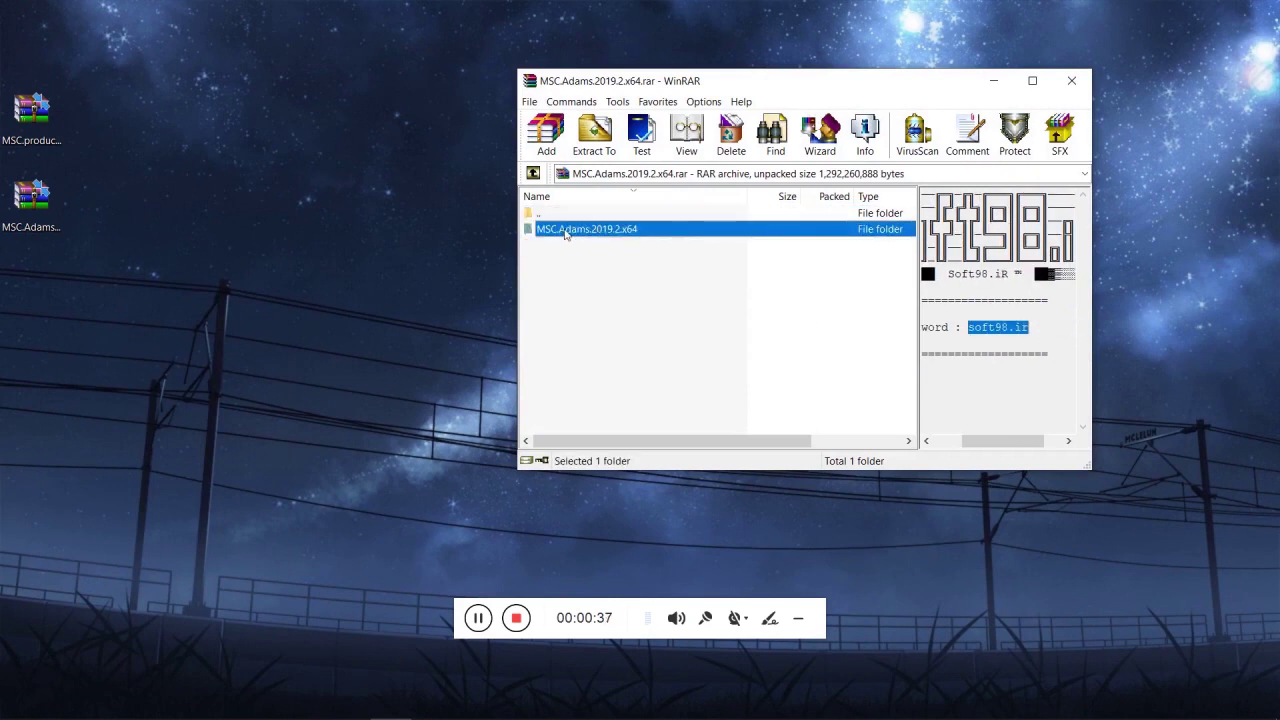
left_click_drag(288, 168, 180, 82)
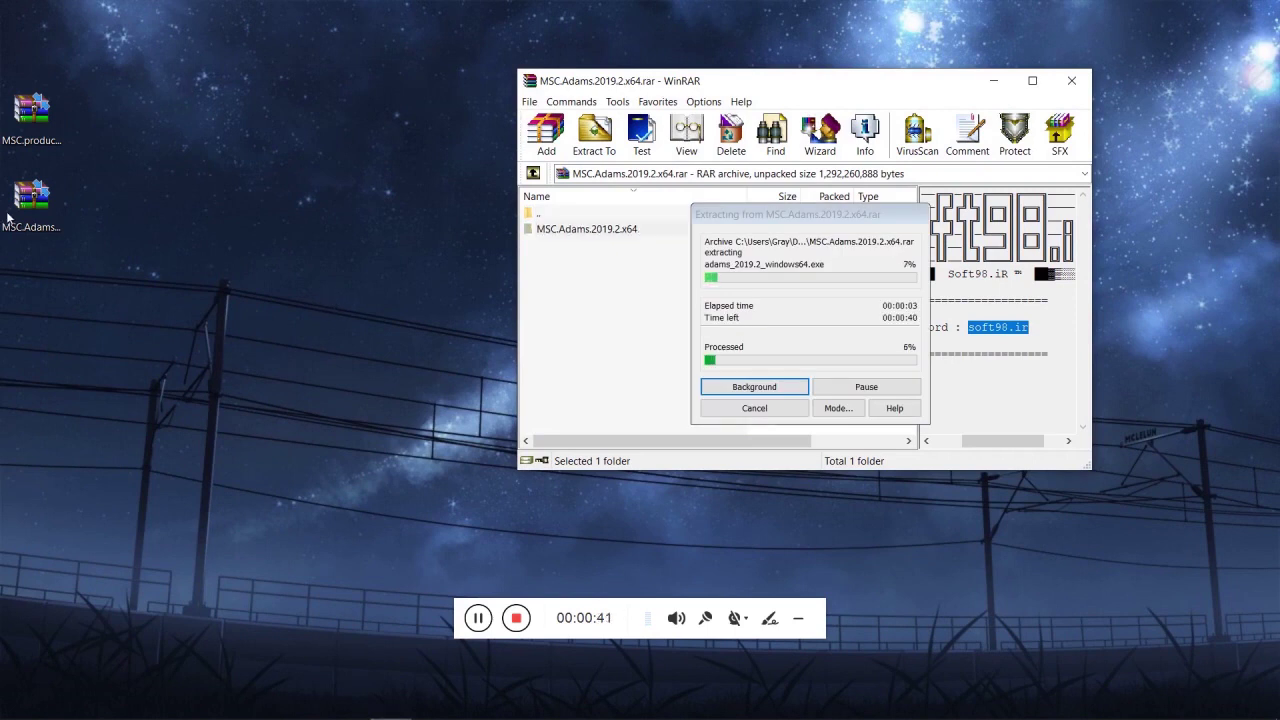
left_click(33, 110)
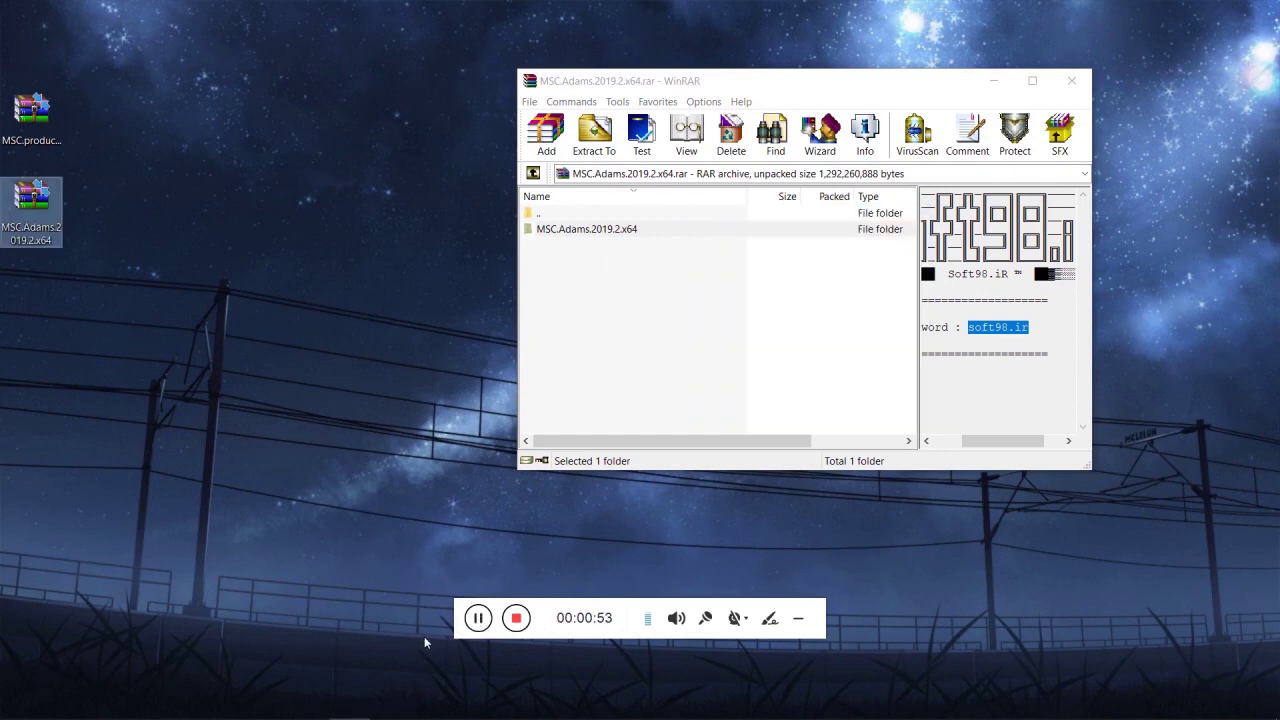
left_click(490, 193)
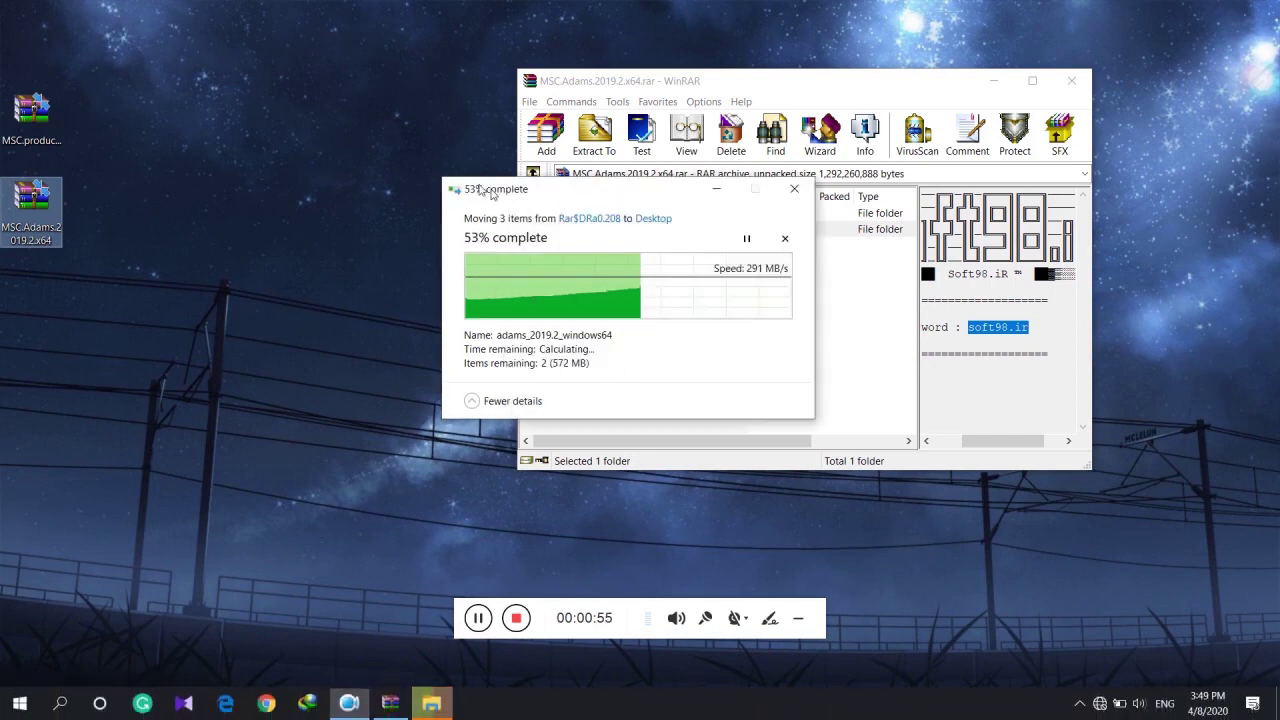
left_click_drag(490, 193, 387, 138)
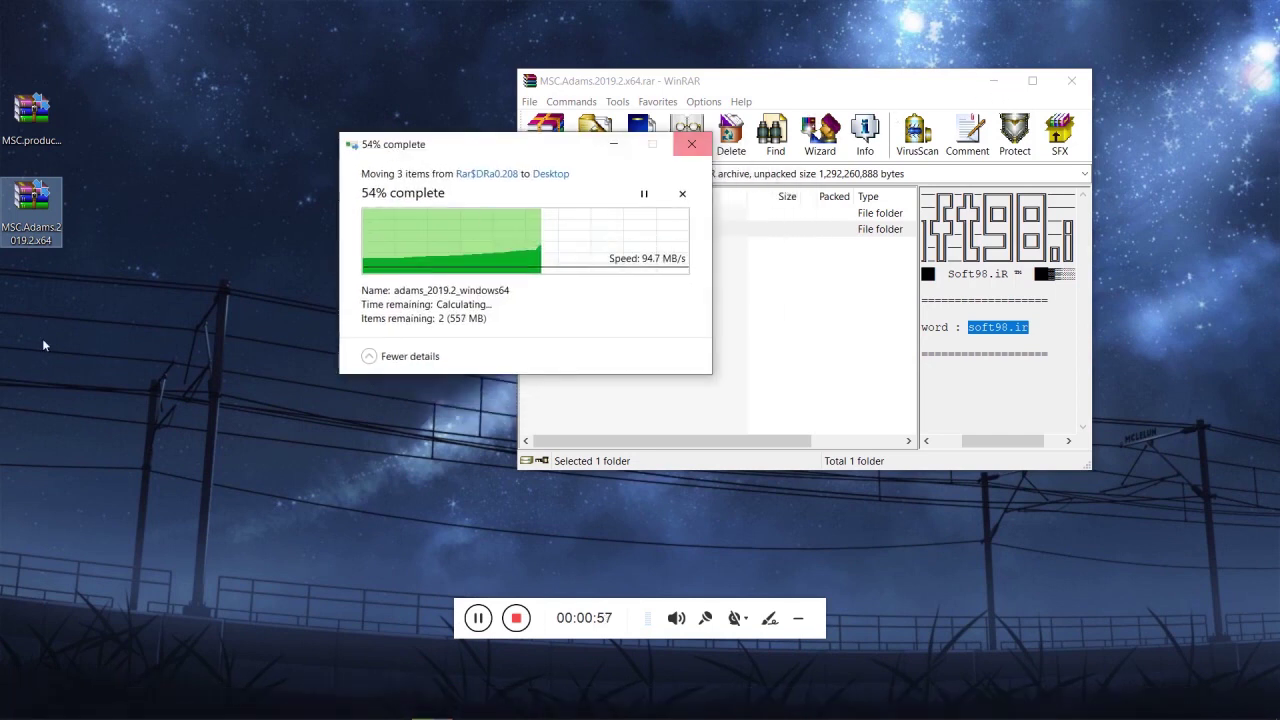
left_click(480, 618)
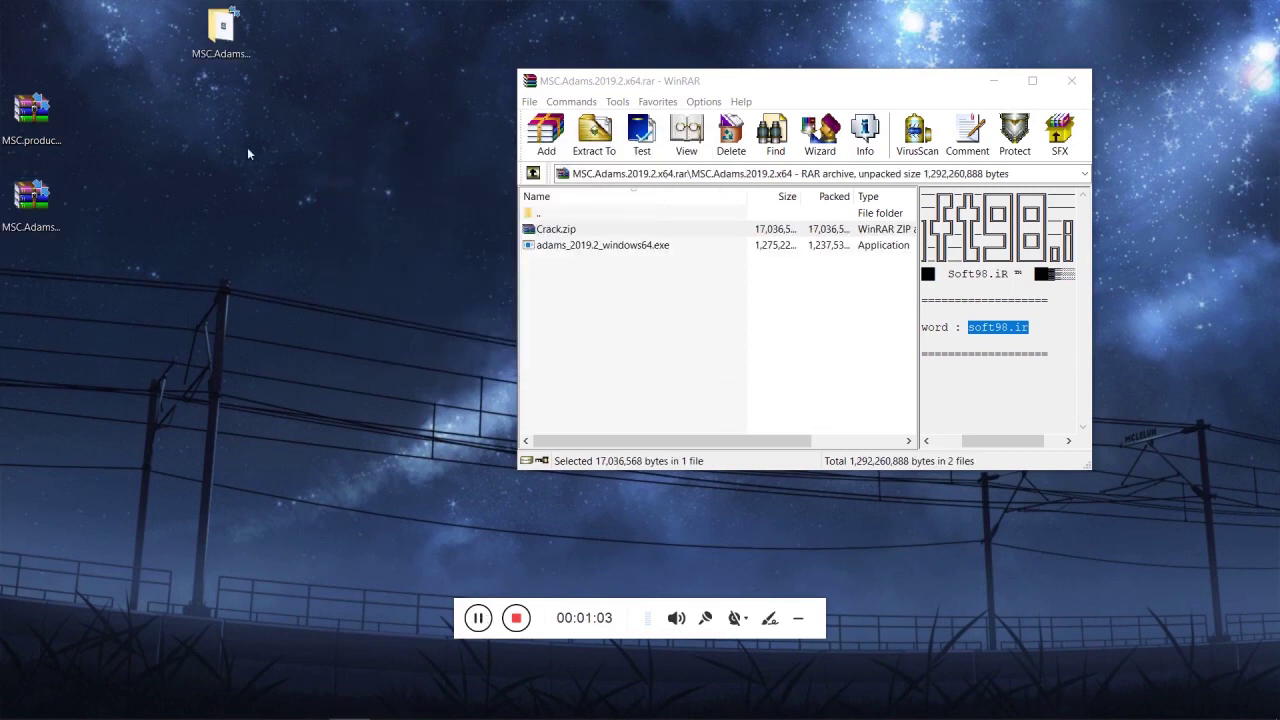
left_click(1071, 82)
Step: Extract the Crack folder from the Crack archive into the extracted MSC.Adams.2019.2.x64 folder
left_click(223, 27)
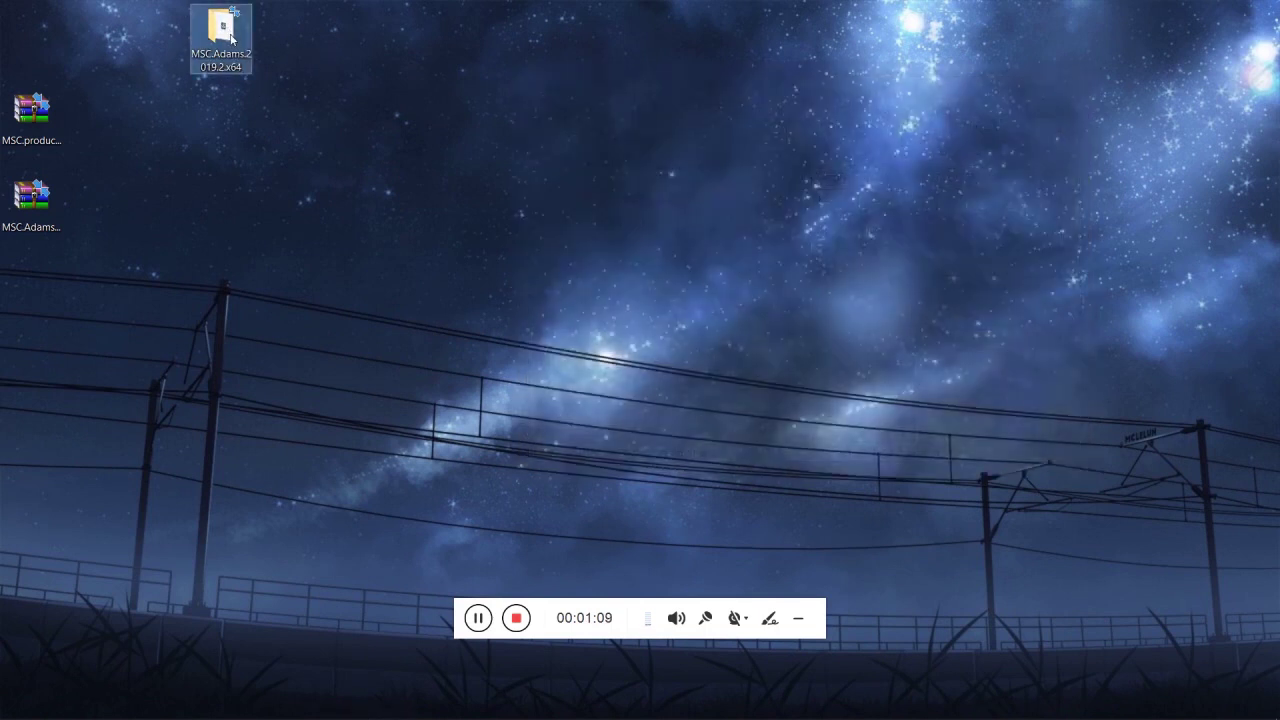
right_click(231, 38)
left_click(391, 86)
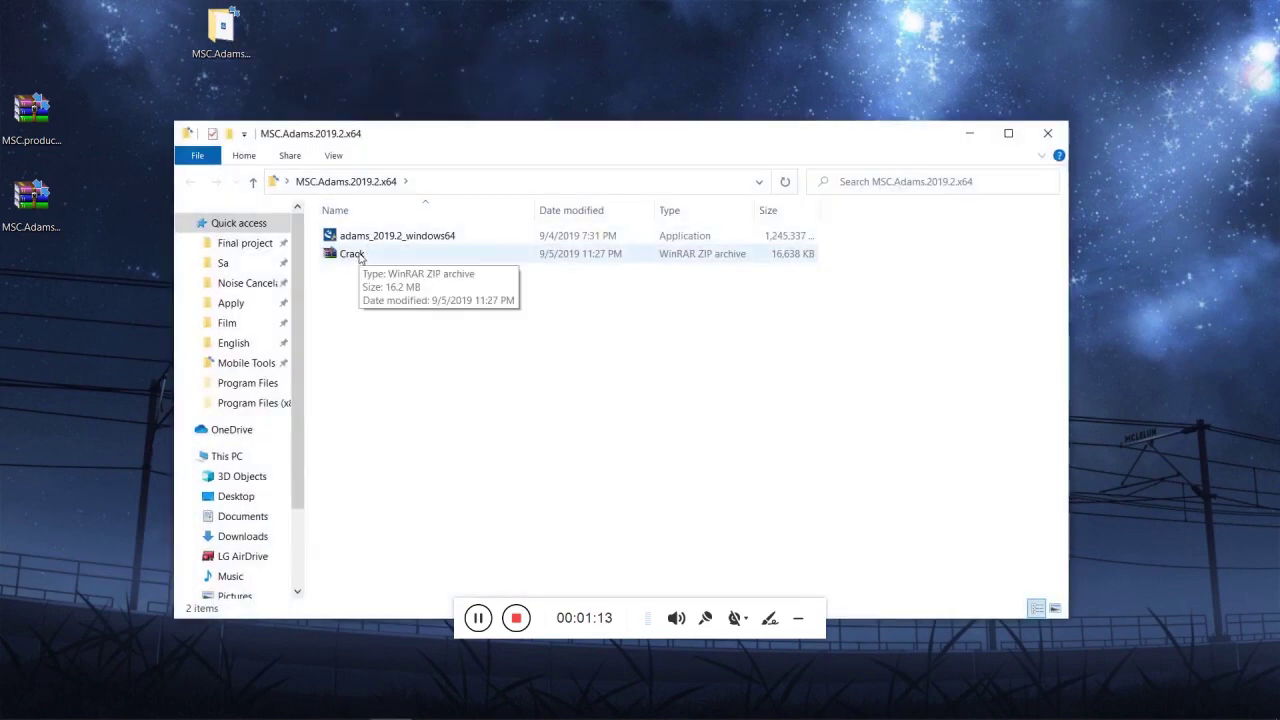
left_click(362, 255)
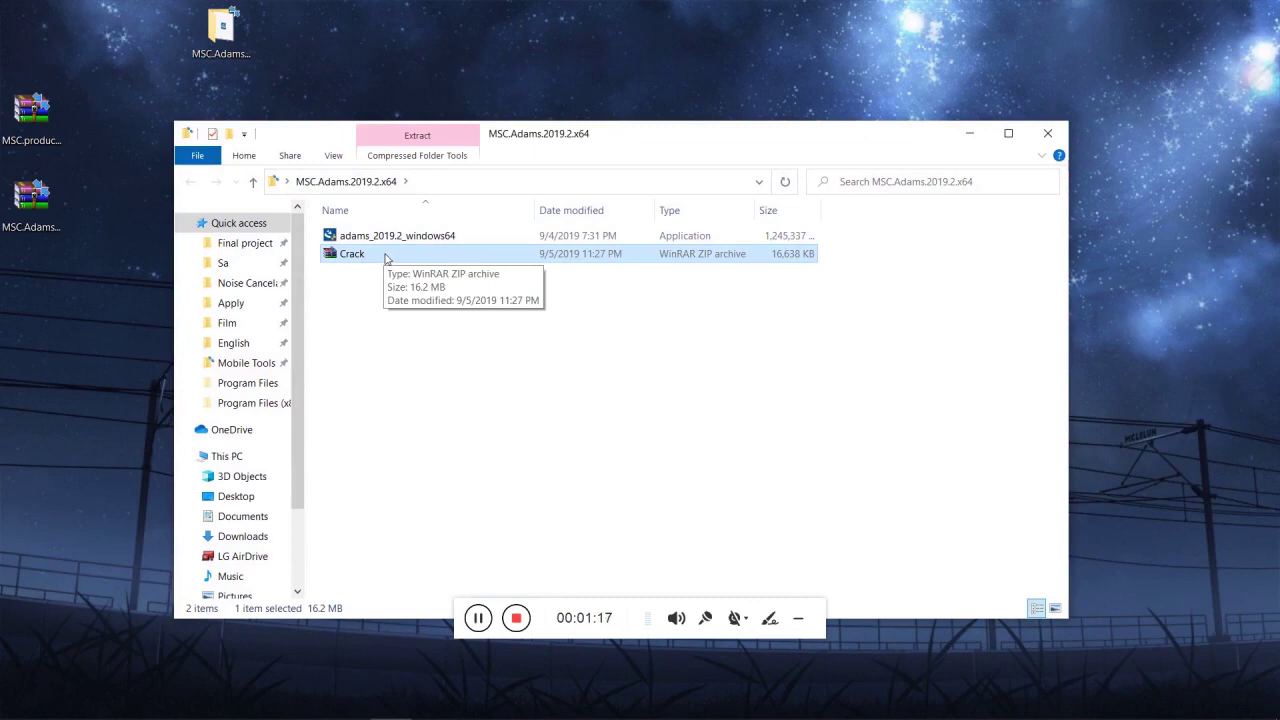
right_click(386, 259)
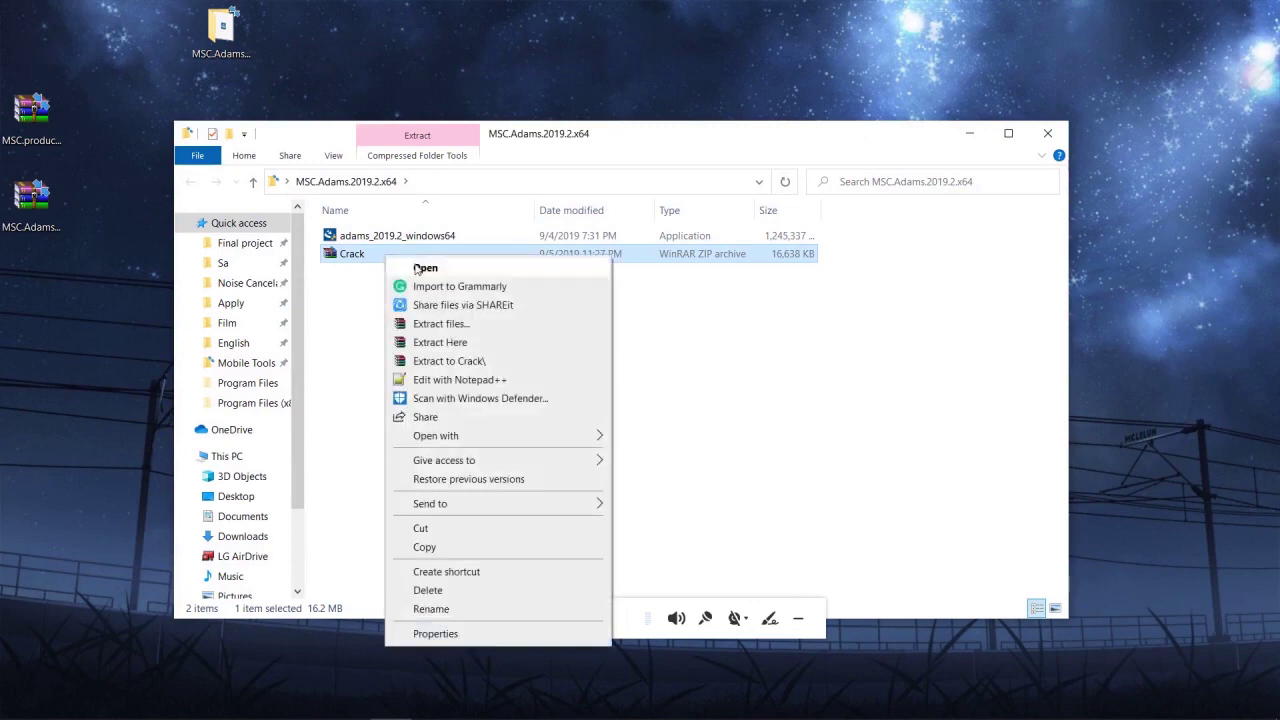
left_click(418, 266)
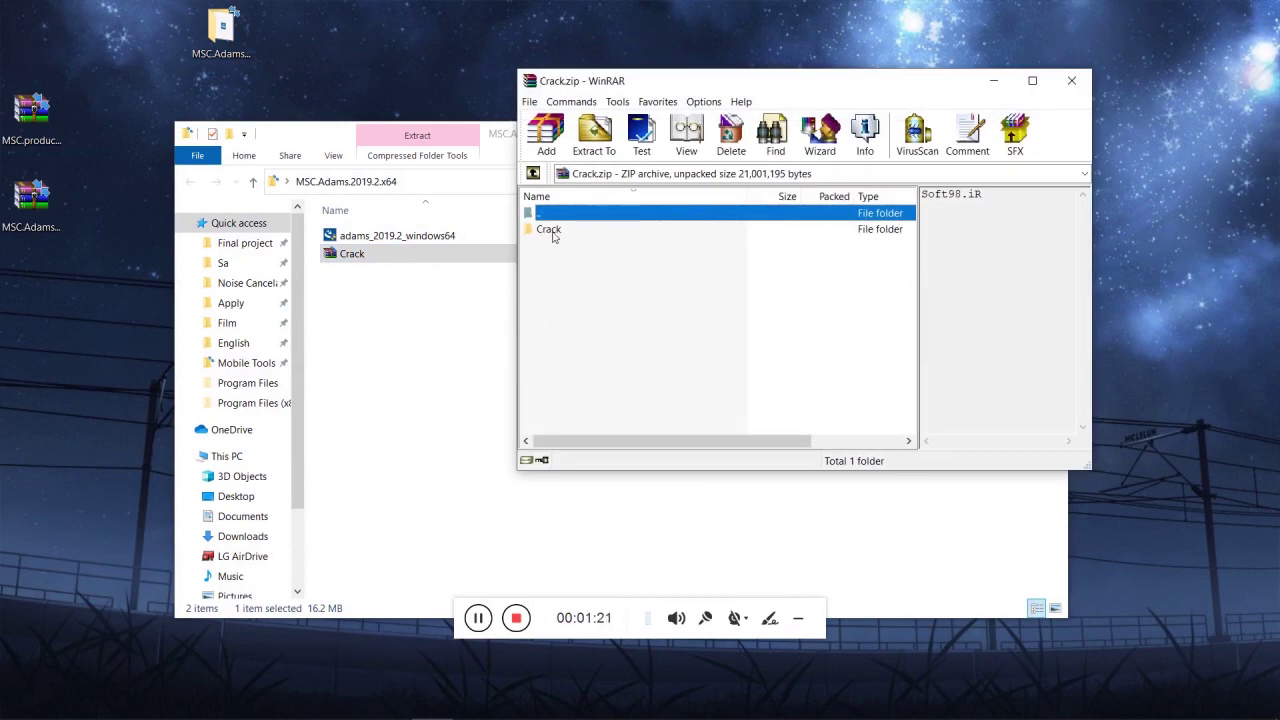
left_click_drag(549, 234, 393, 350)
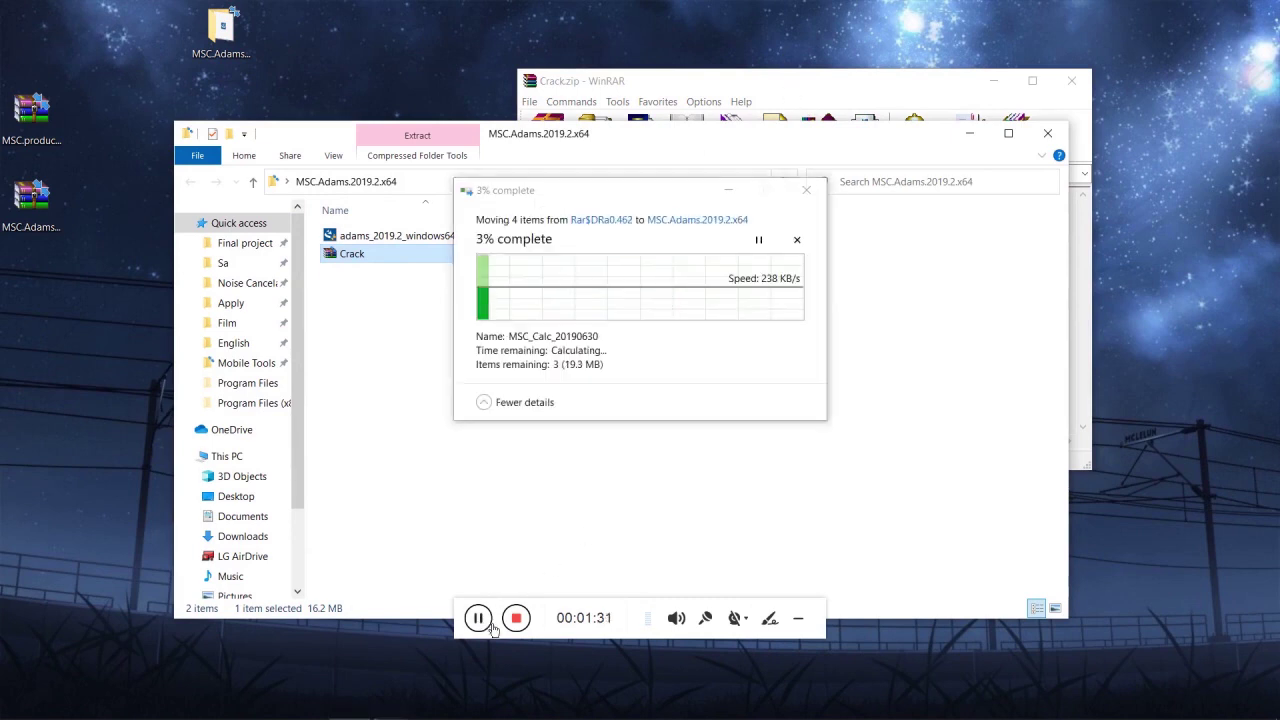
left_click(1071, 80)
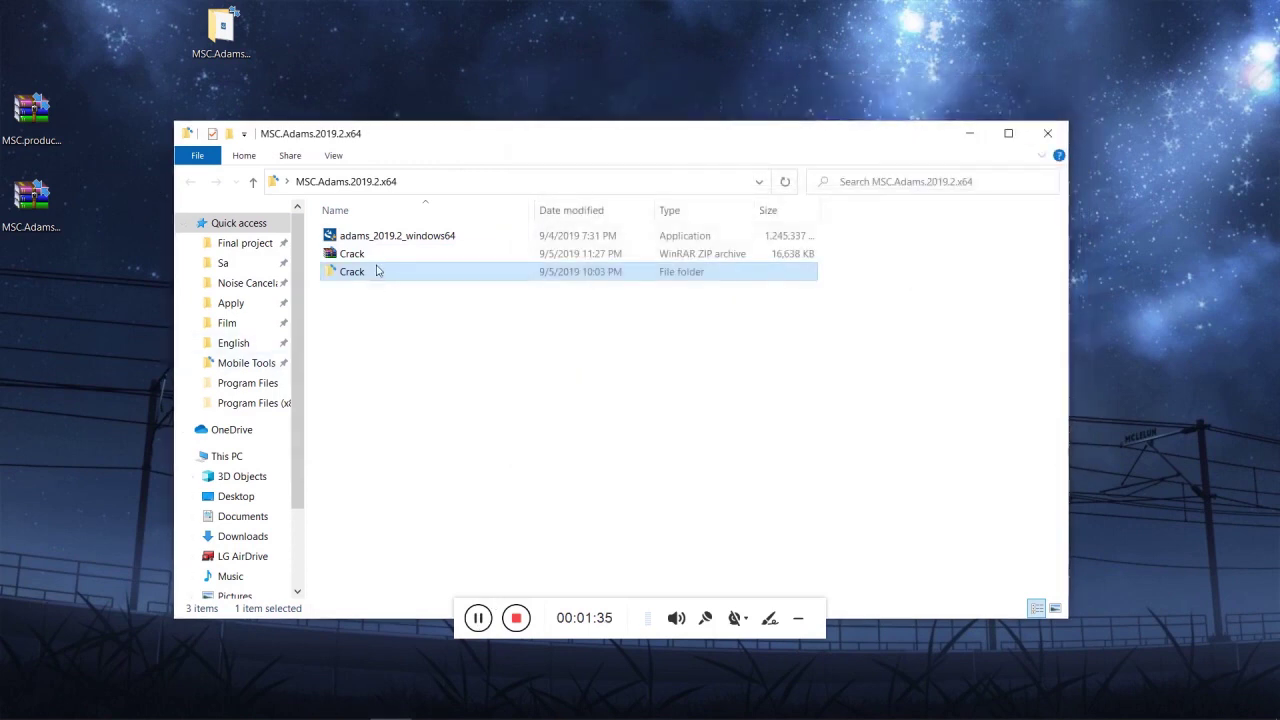
Step: Run MSC_Calc_20190630 from the Crack folder as administrator and answer y to the prompt about a license for the current host
double_click(383, 271)
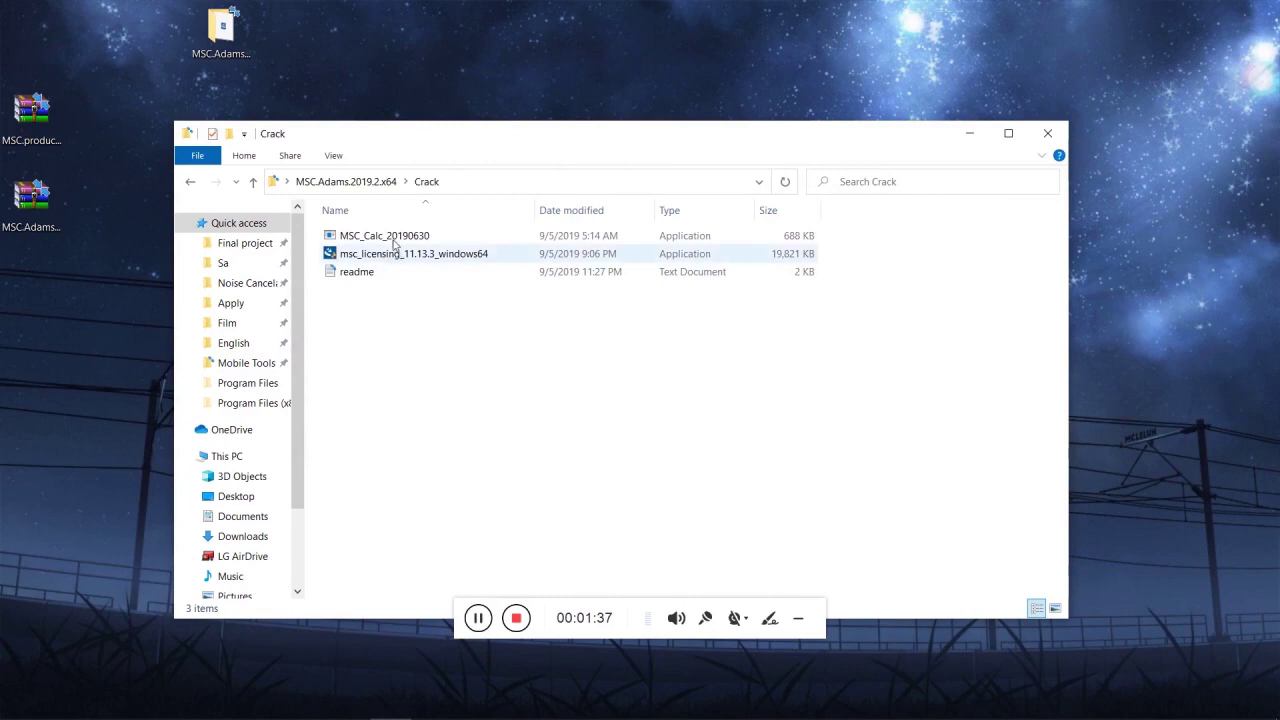
left_click(392, 258)
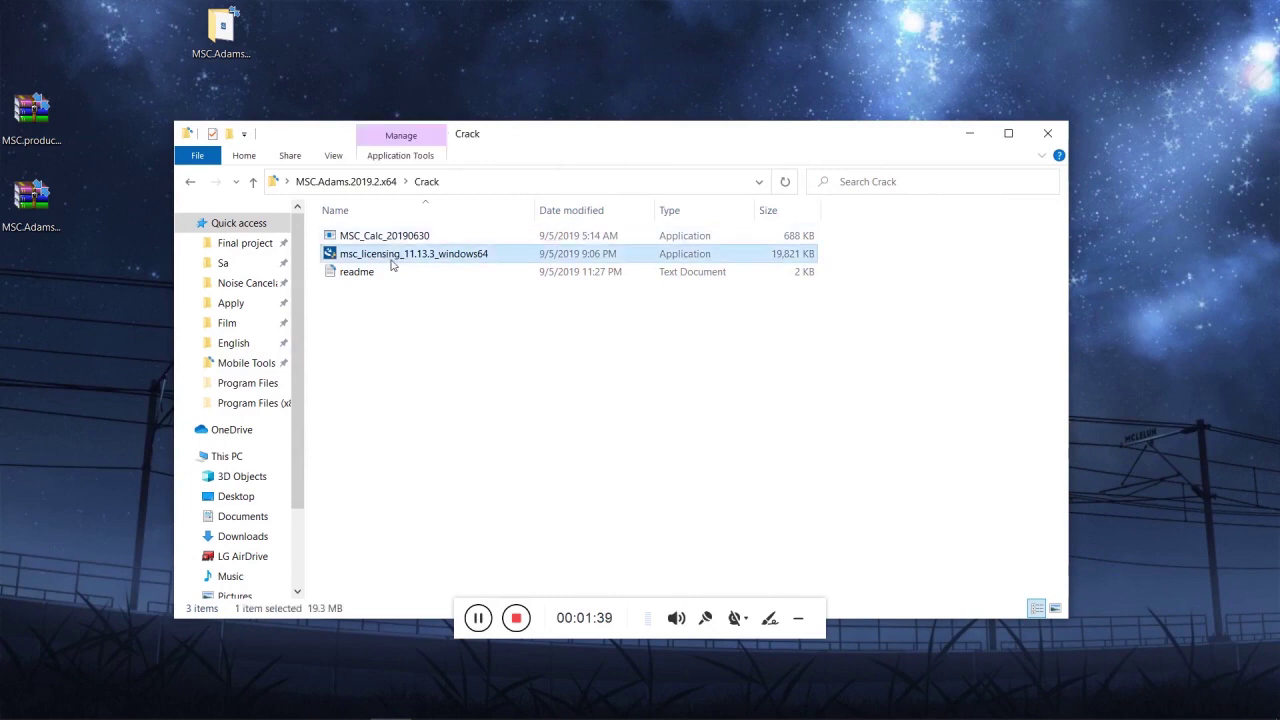
double_click(383, 236)
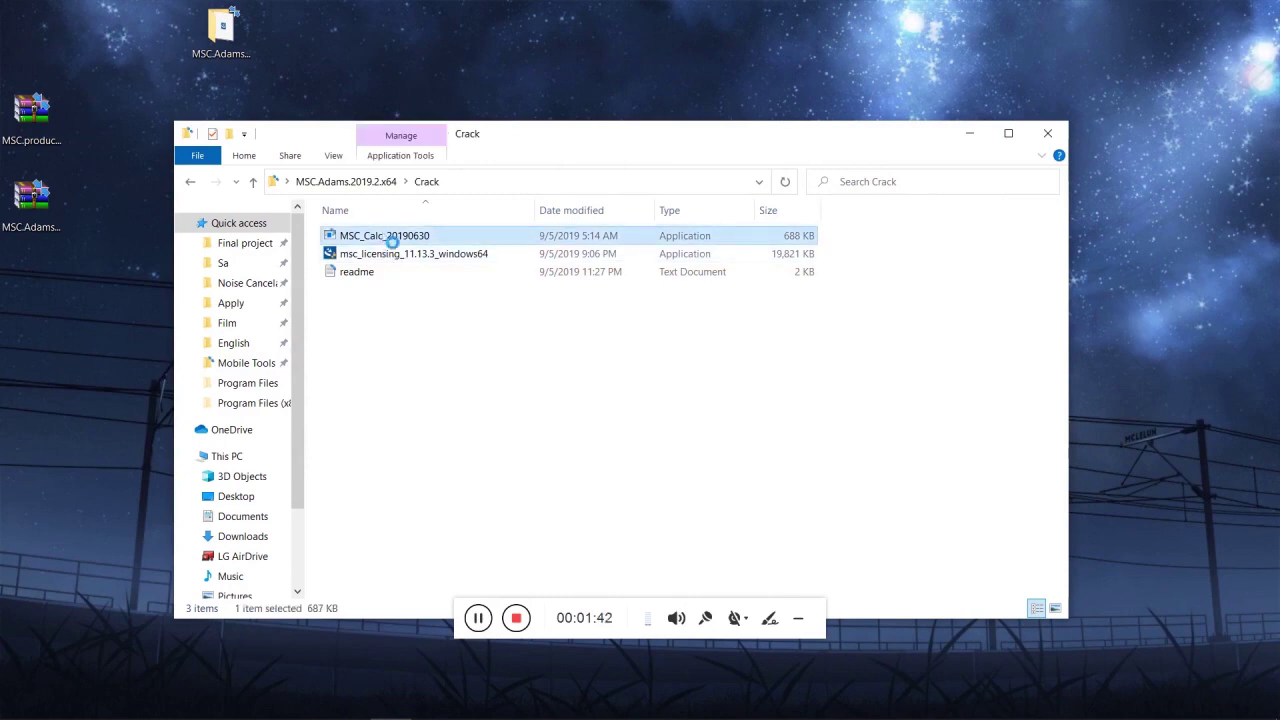
right_click(379, 239)
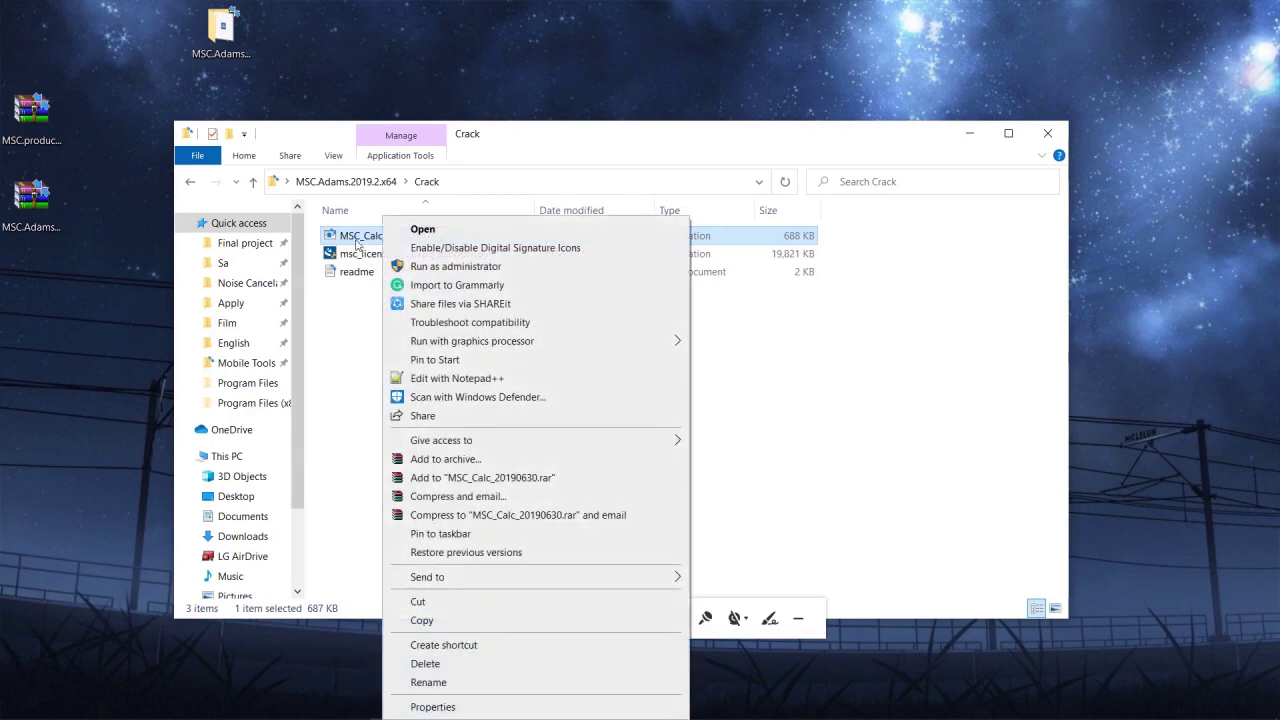
left_click(443, 266)
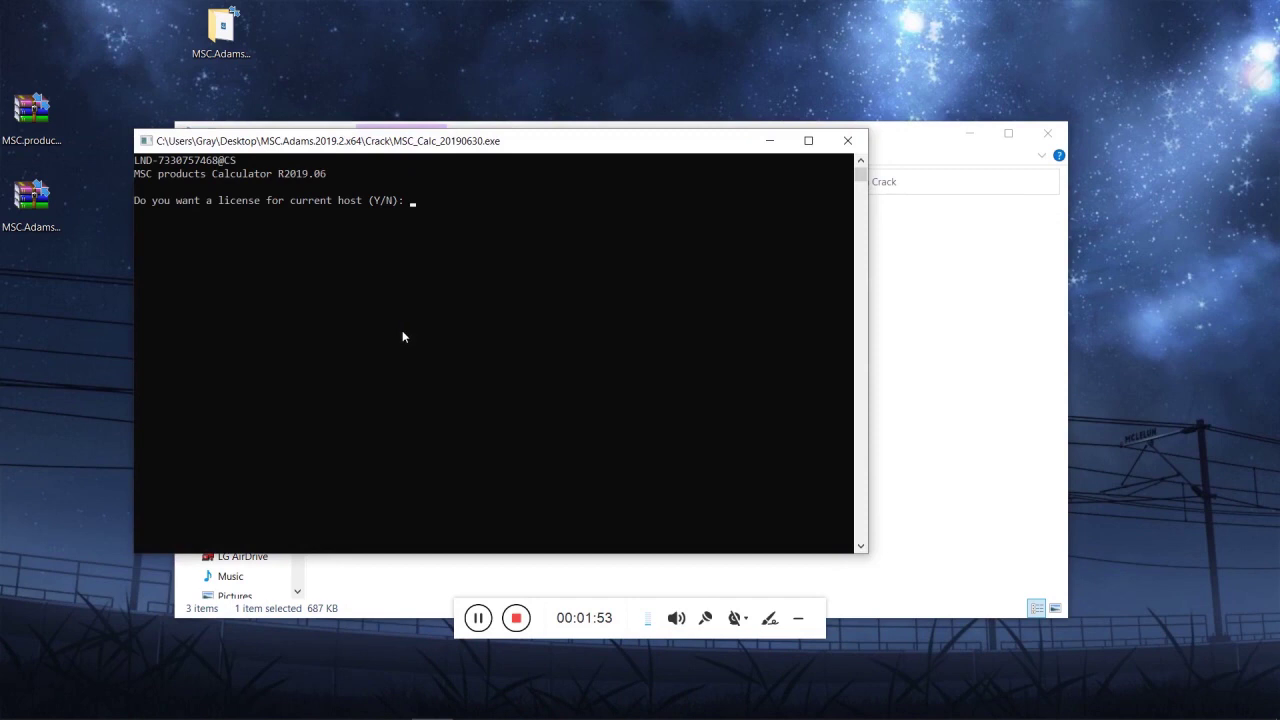
type("y")
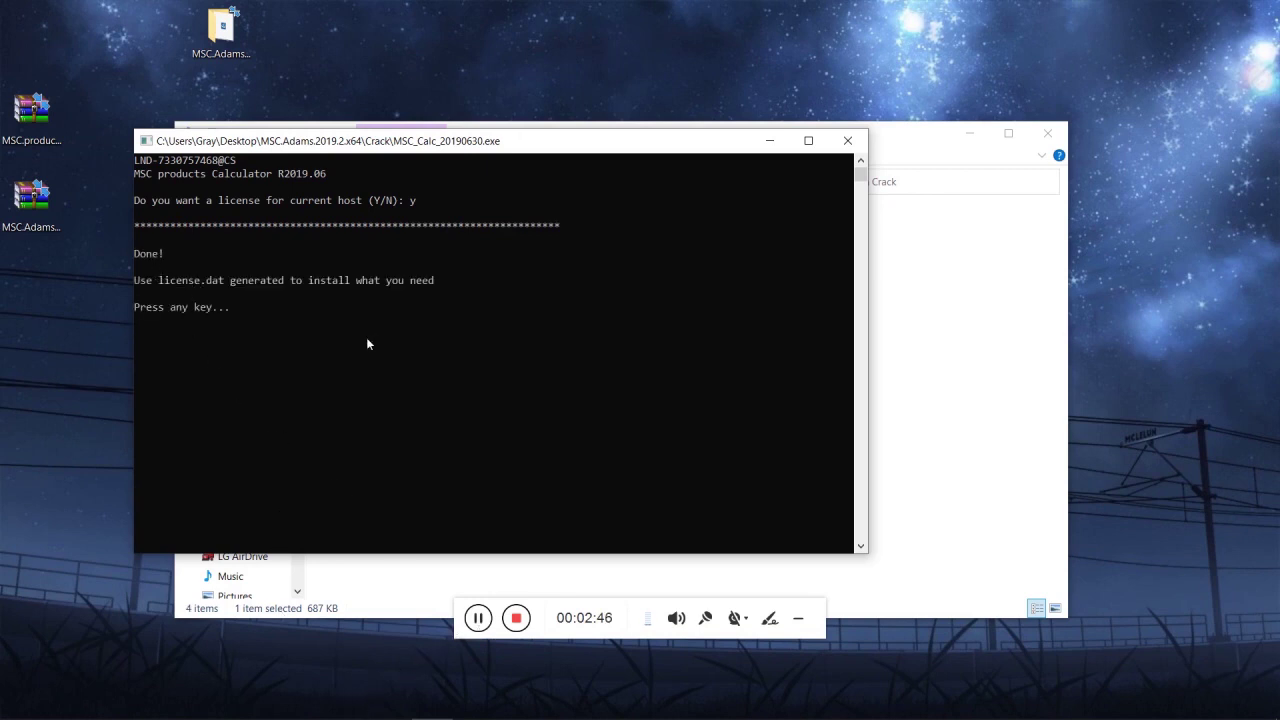
key("Return")
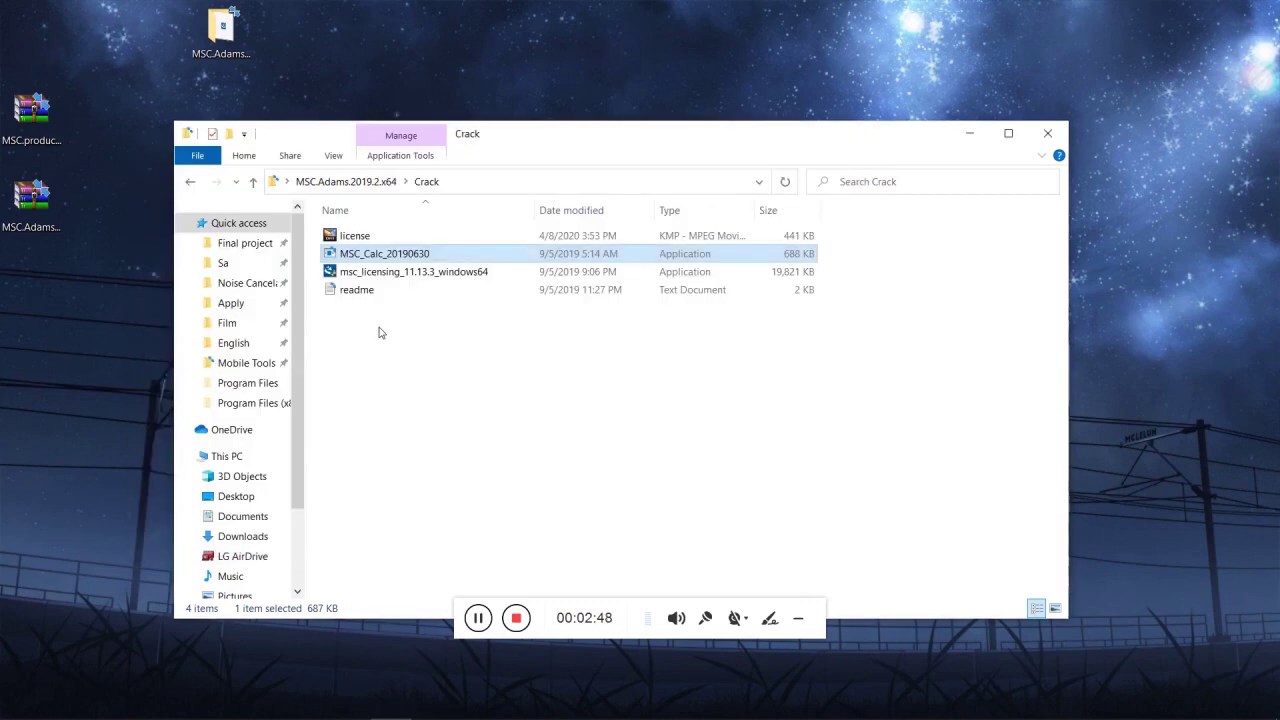
Step: Launch the msc_licensing_11.13.3_windows64 installer and proceed past its welcome and host information pages
left_click(360, 238)
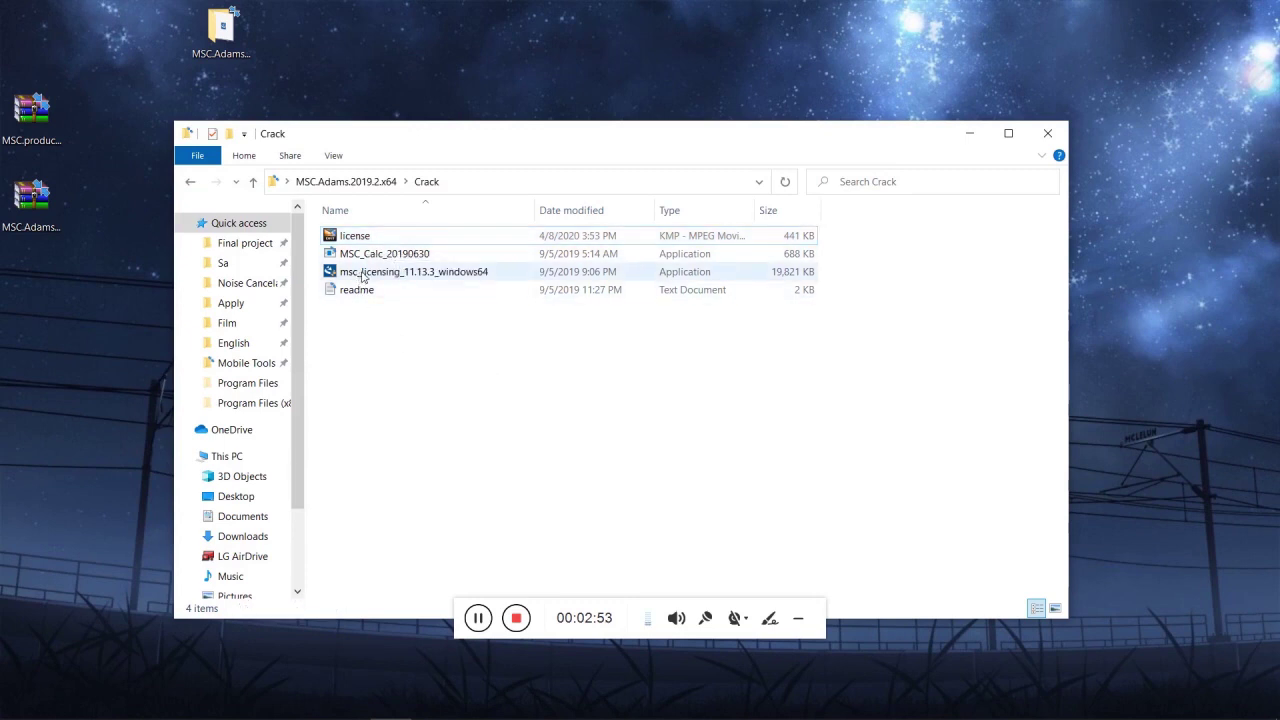
left_click(362, 274)
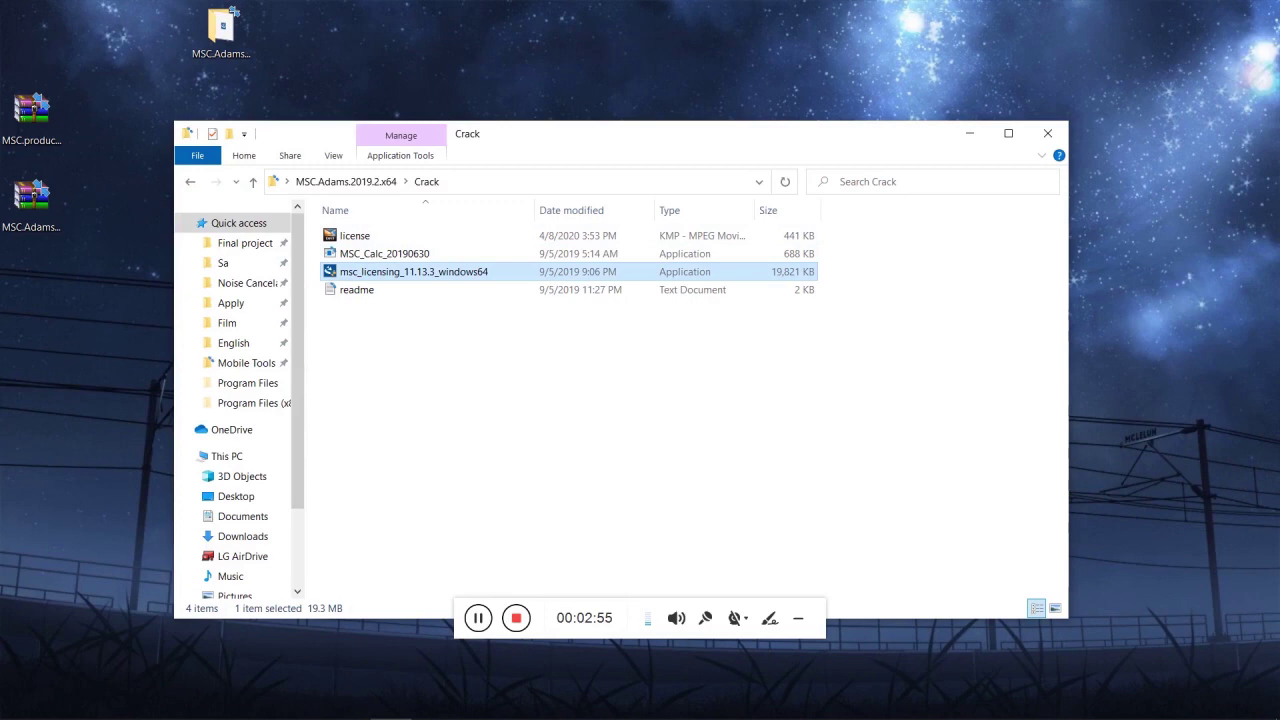
key("Return")
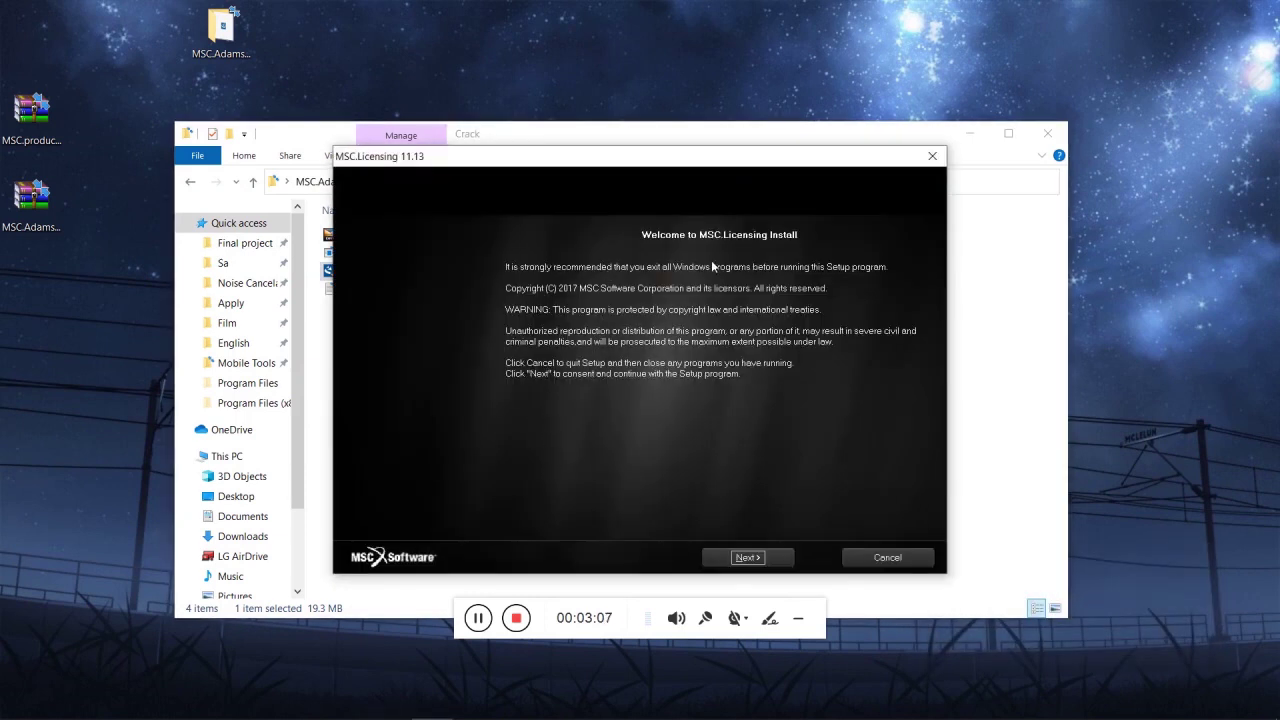
left_click(752, 560)
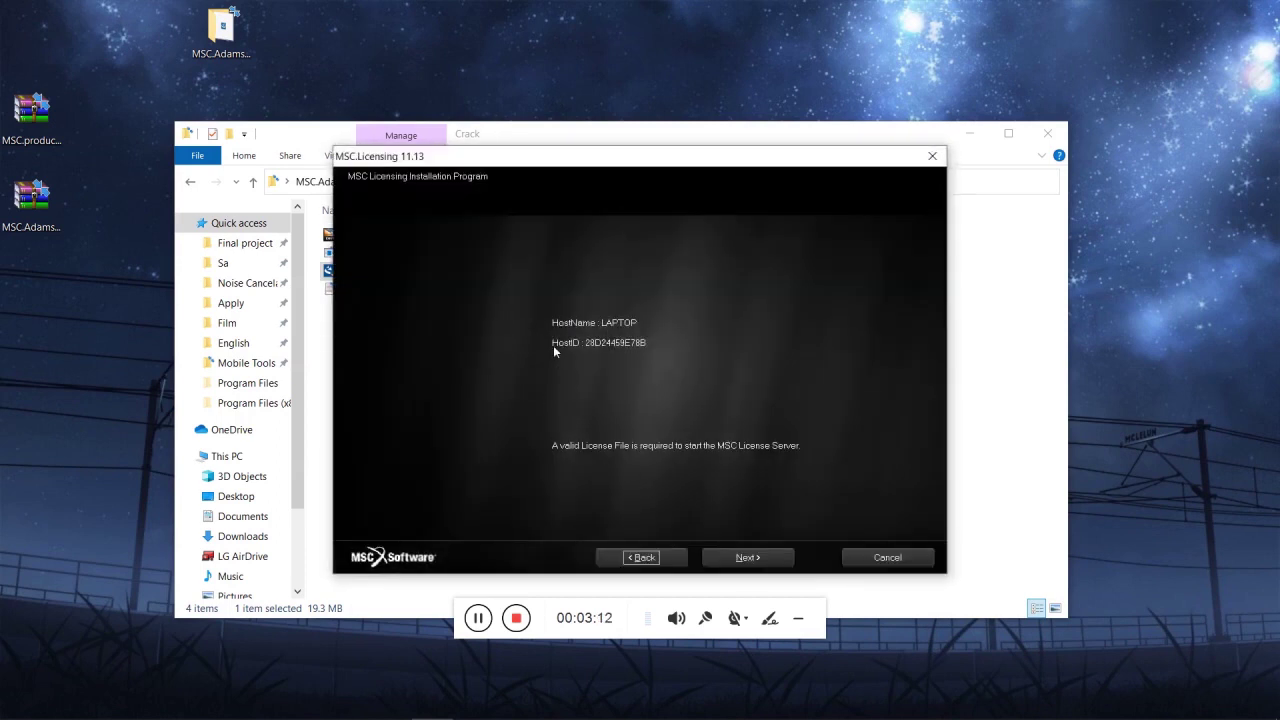
left_click(742, 559)
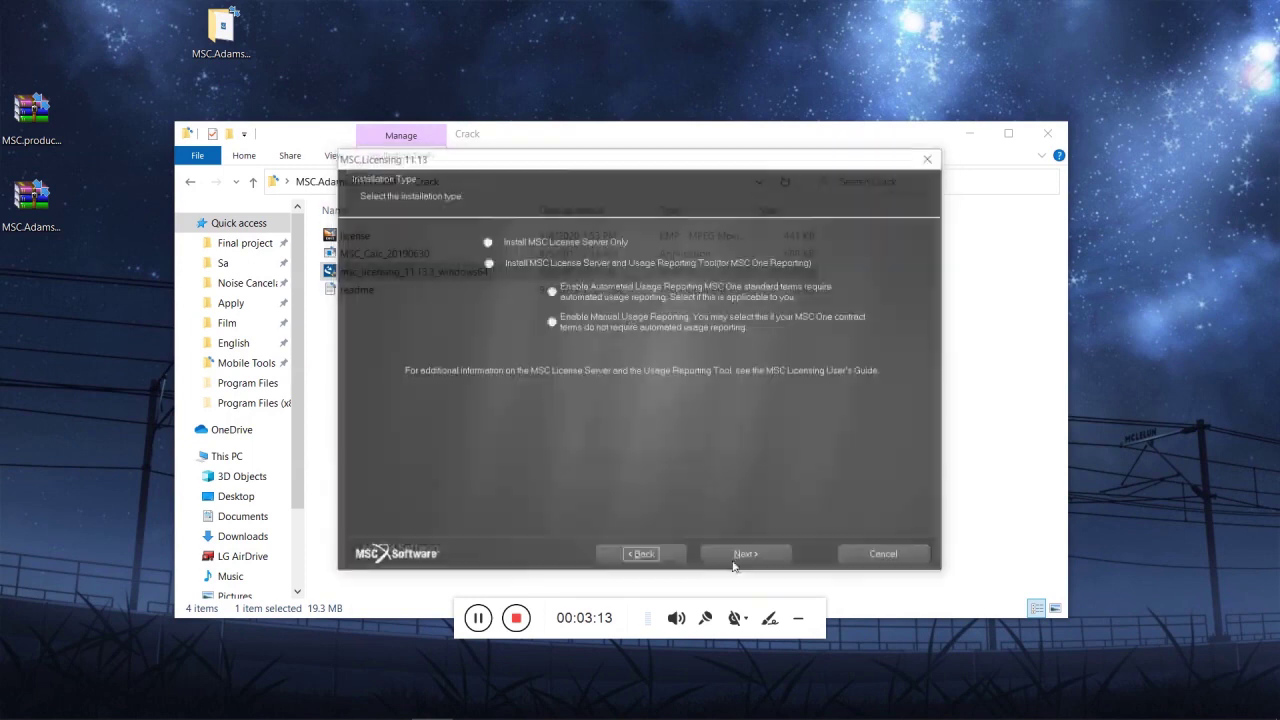
Step: Choose Install MSC License Server Only and accept C:\MSC.Software\MSC.Licensing\11.13 as the destination folder
left_click(486, 241)
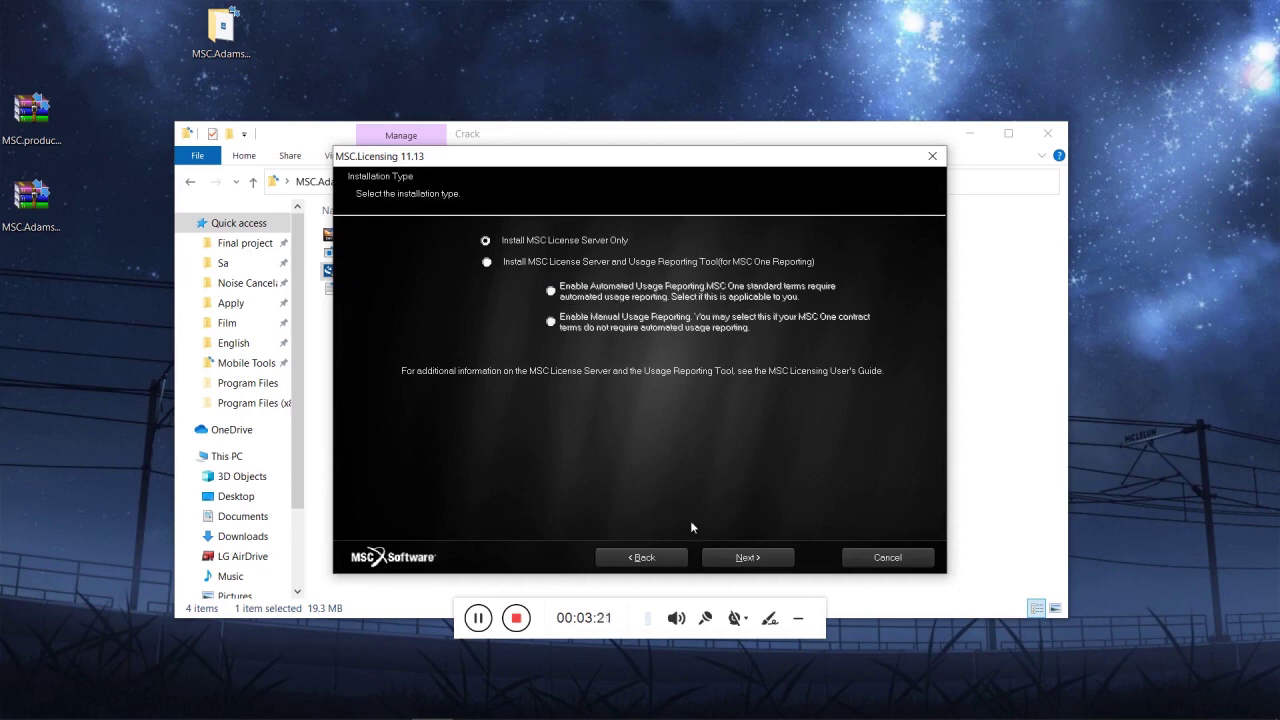
left_click(741, 558)
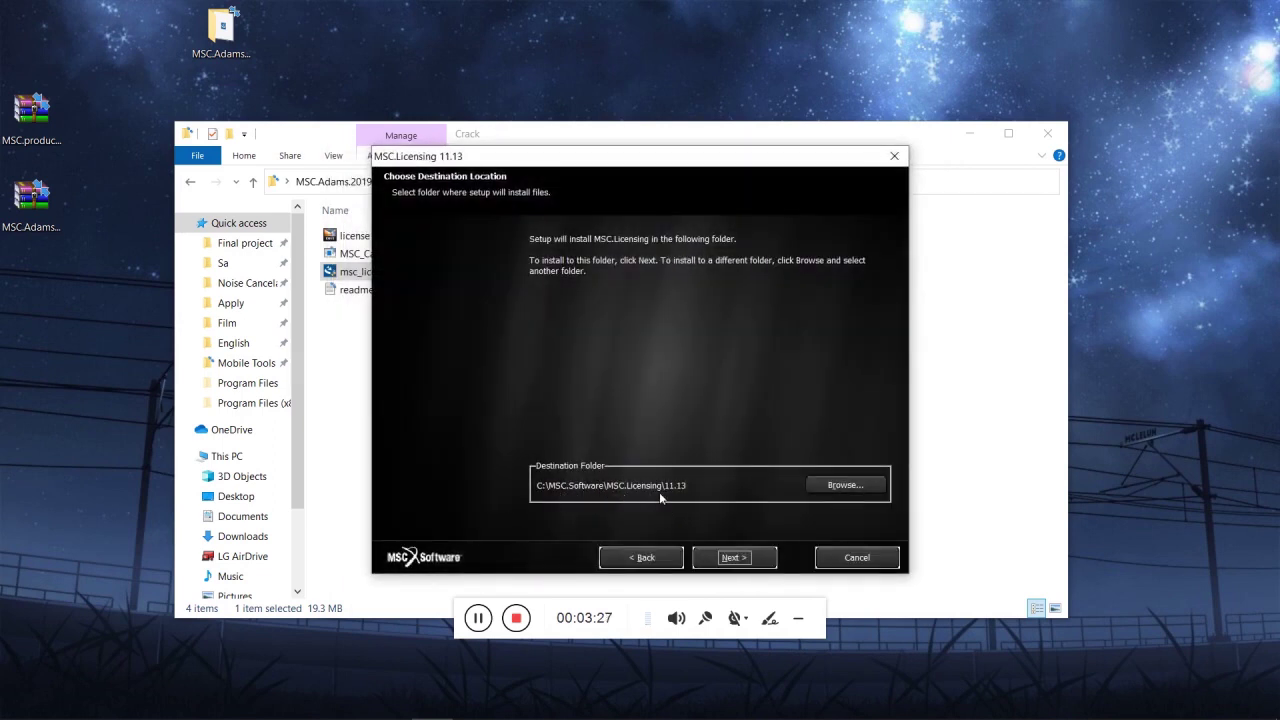
left_click(735, 558)
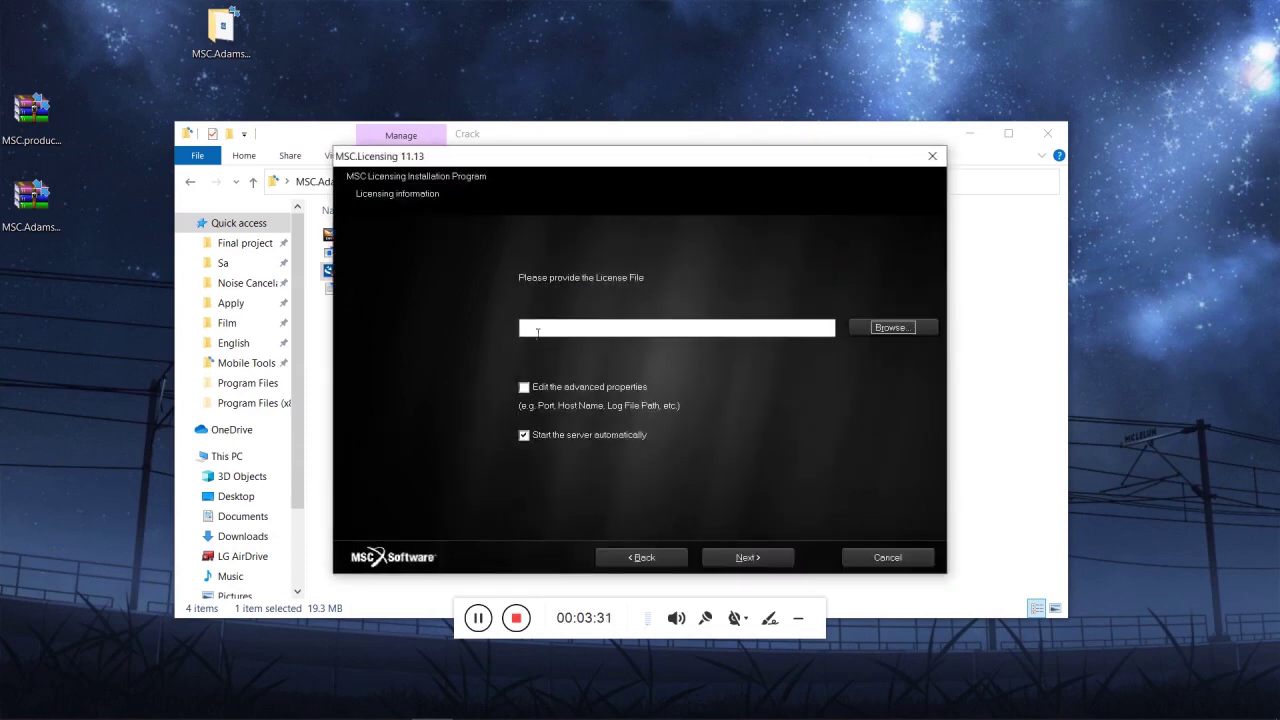
Step: Provide the license file from the Crack folder inside MSC.Adams.2019.2.x64 on the Desktop to the MSC Licensing installer
left_click_drag(533, 161, 650, 154)
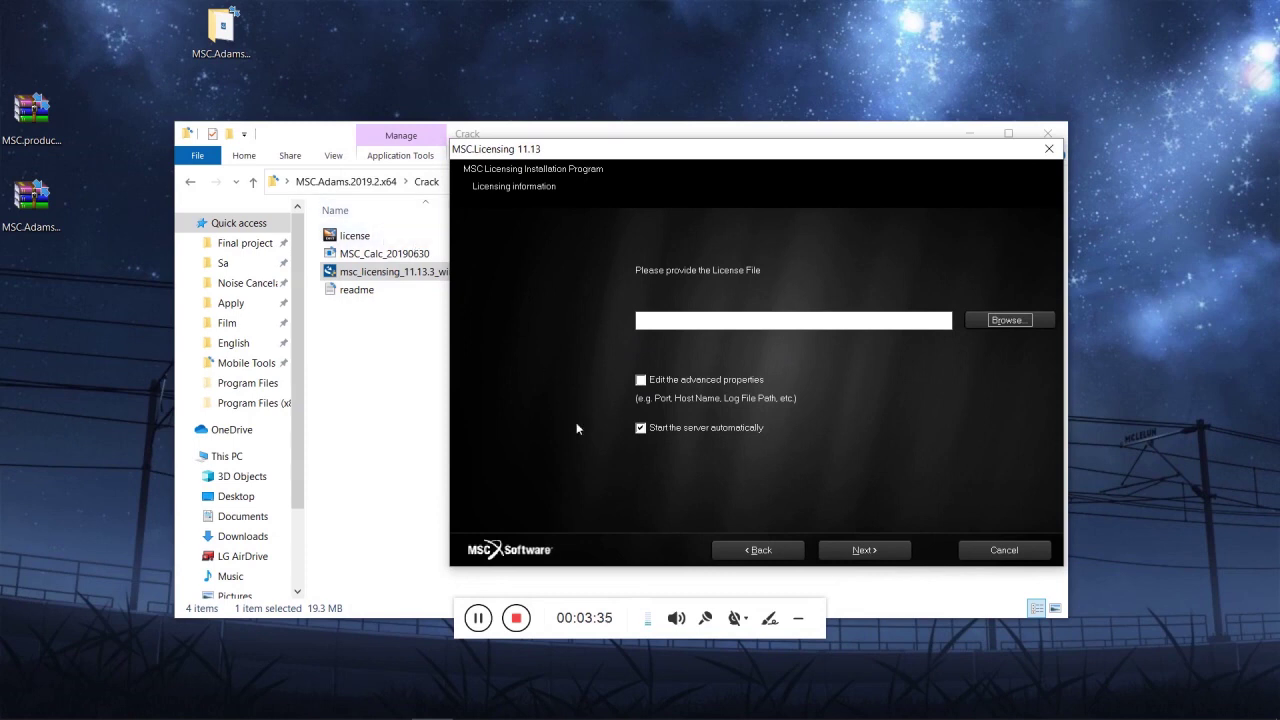
left_click(1000, 320)
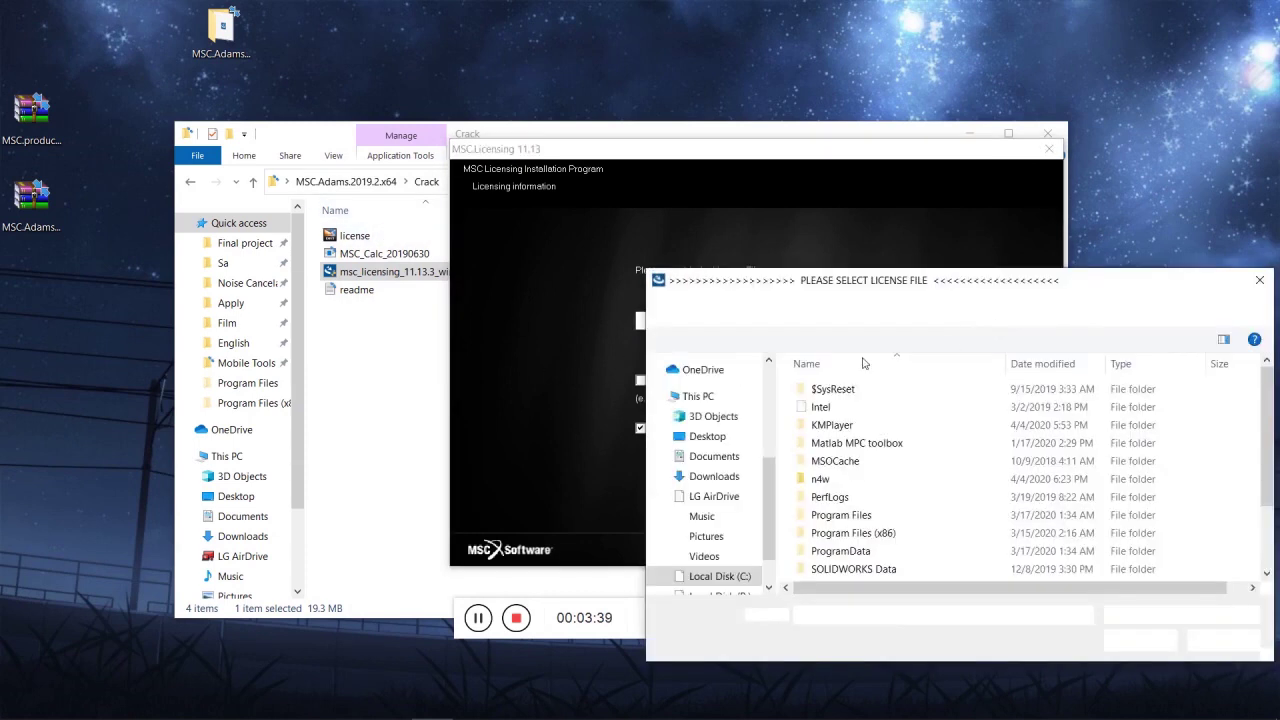
scroll(710, 505, "up", 1)
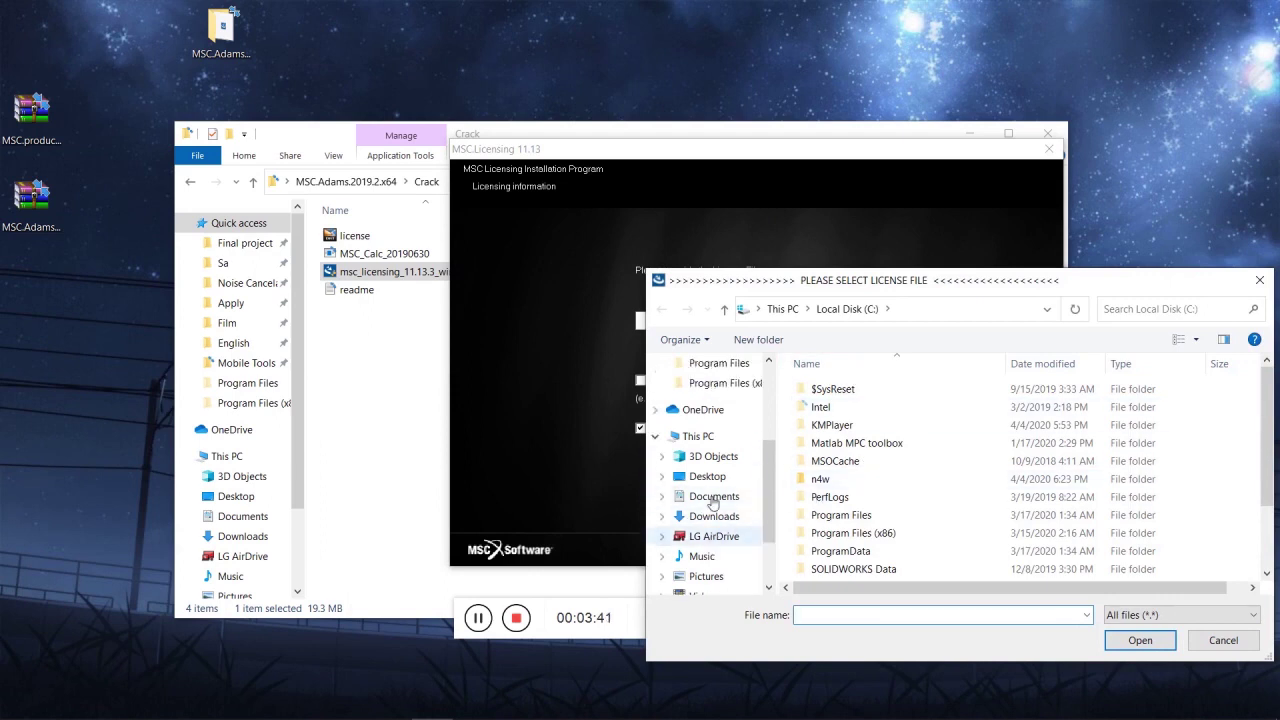
left_click(707, 476)
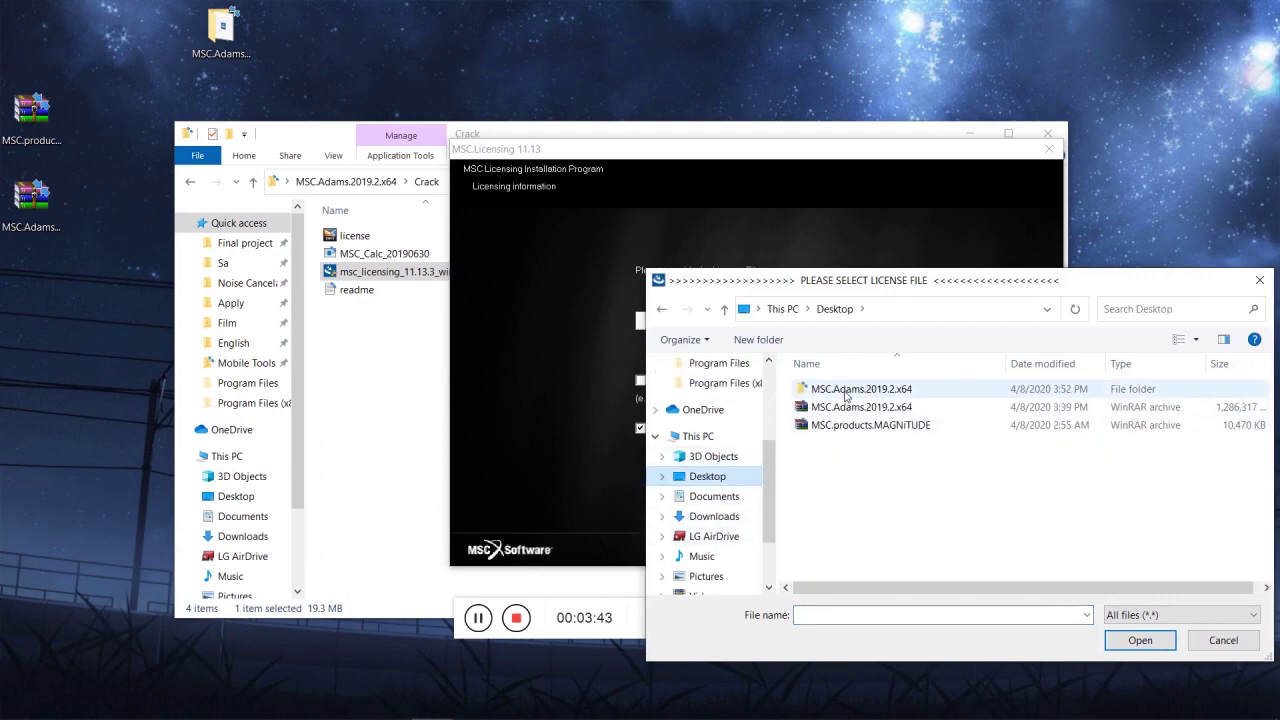
double_click(845, 390)
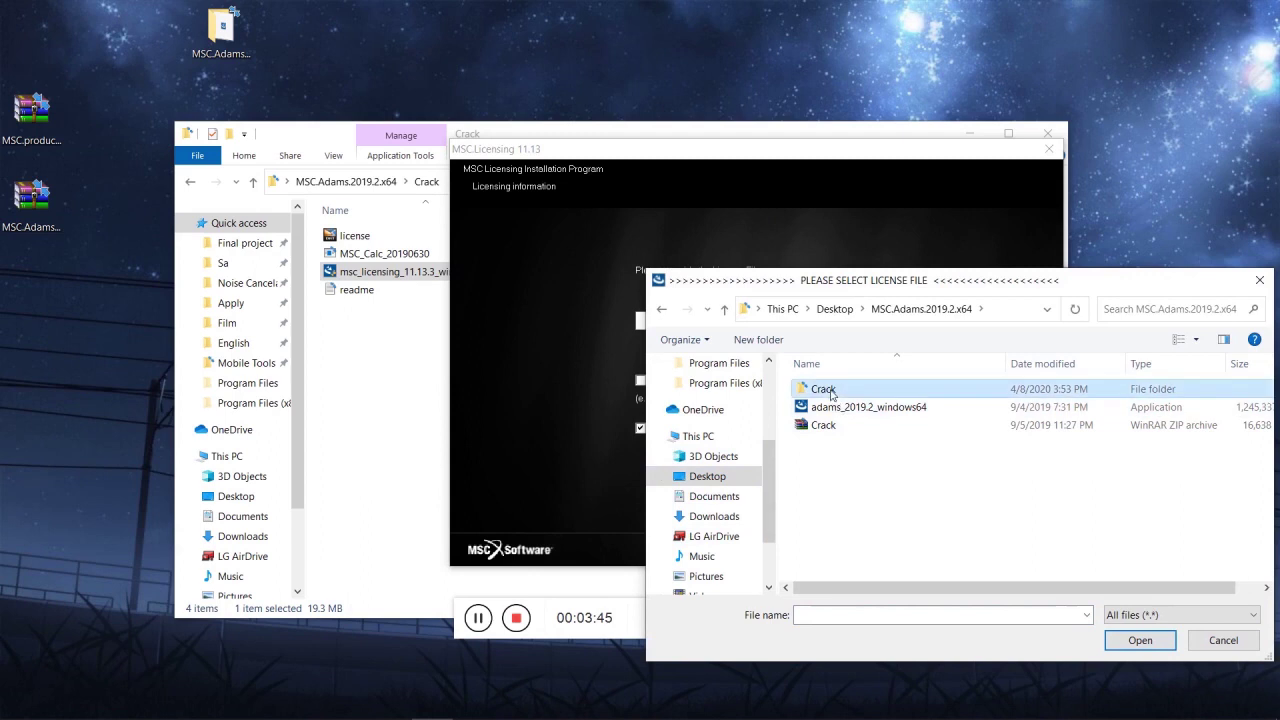
double_click(823, 389)
left_click(826, 389)
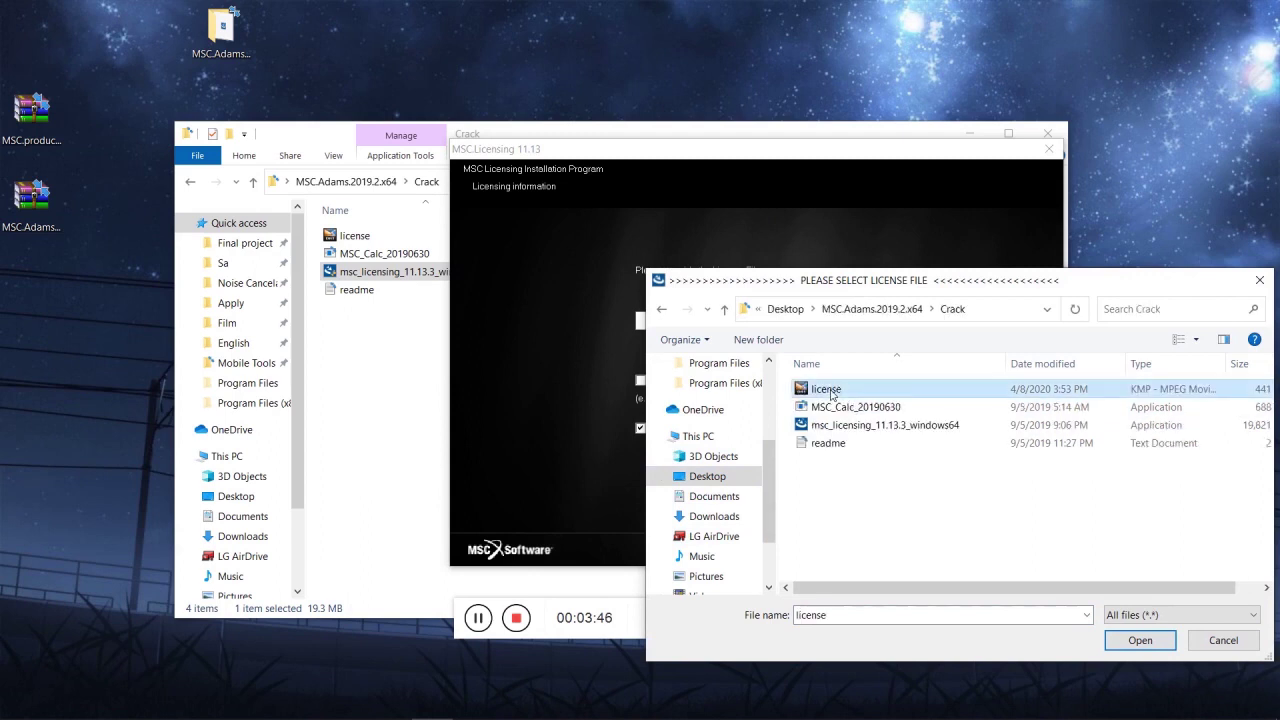
left_click(1114, 640)
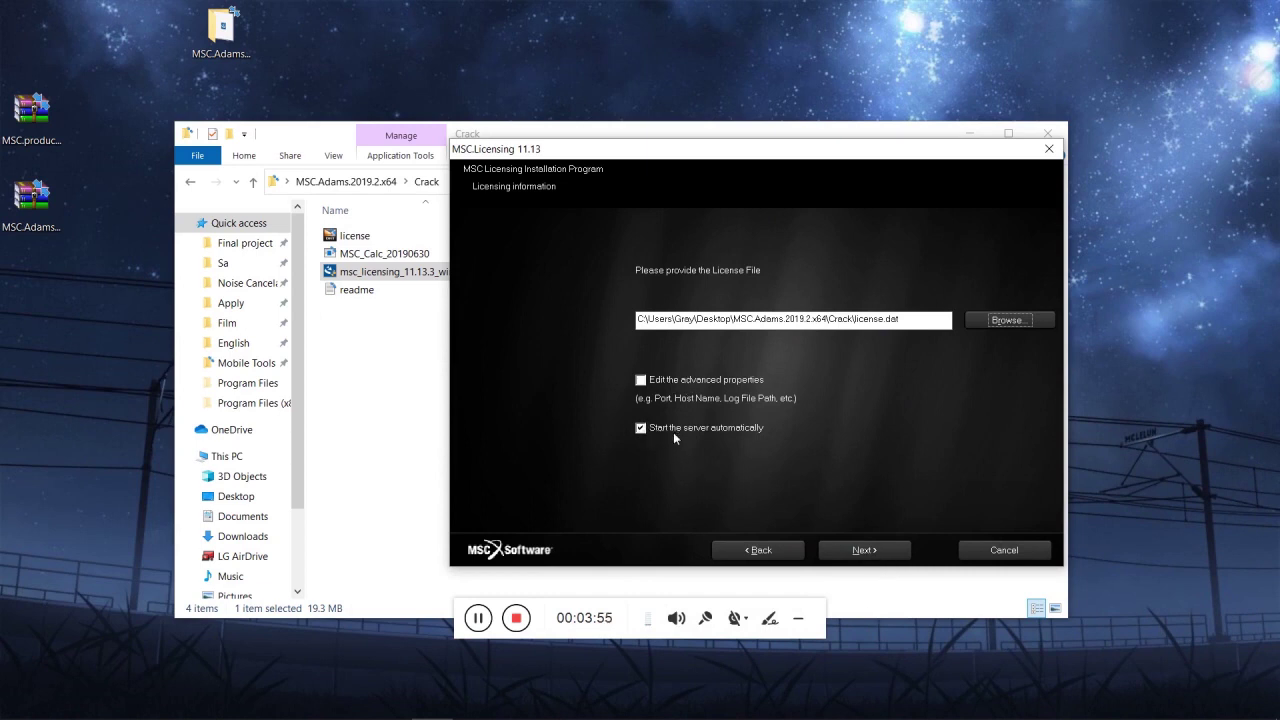
Step: Keep automatic server start enabled, install MSC Licensing 11.13 with the reviewed settings and finish its wizard
left_click(872, 551)
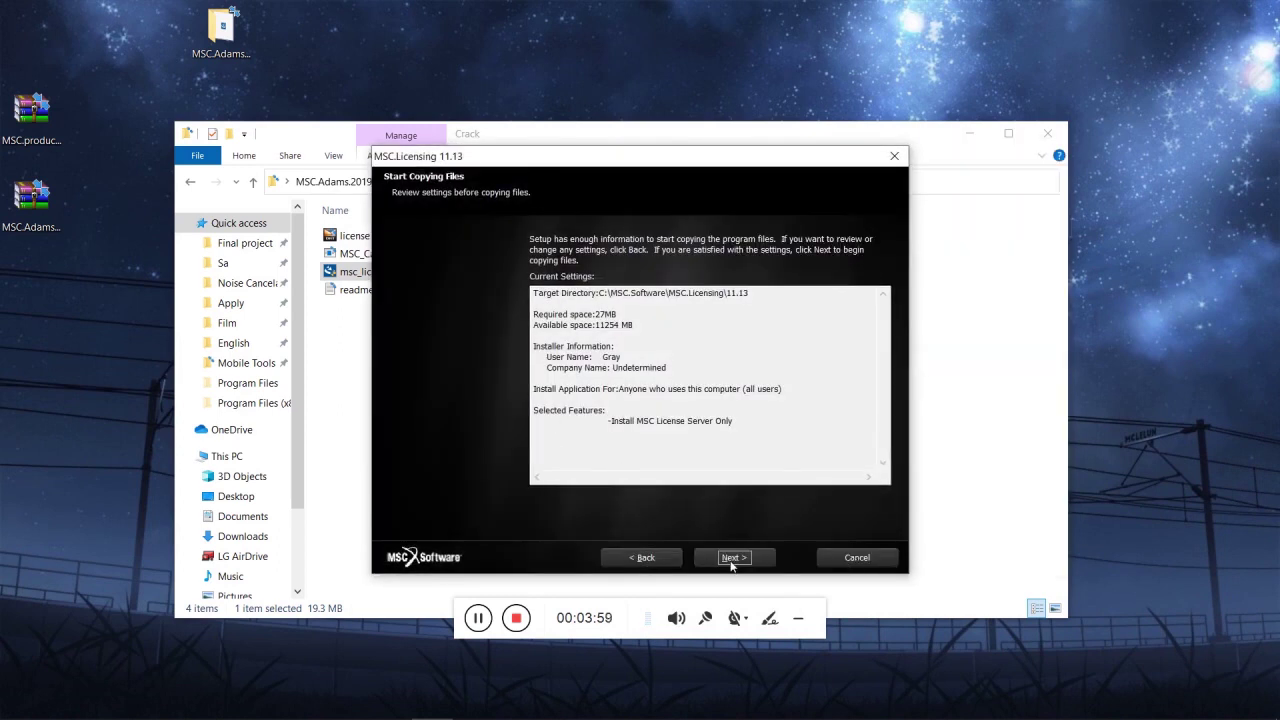
left_click(730, 559)
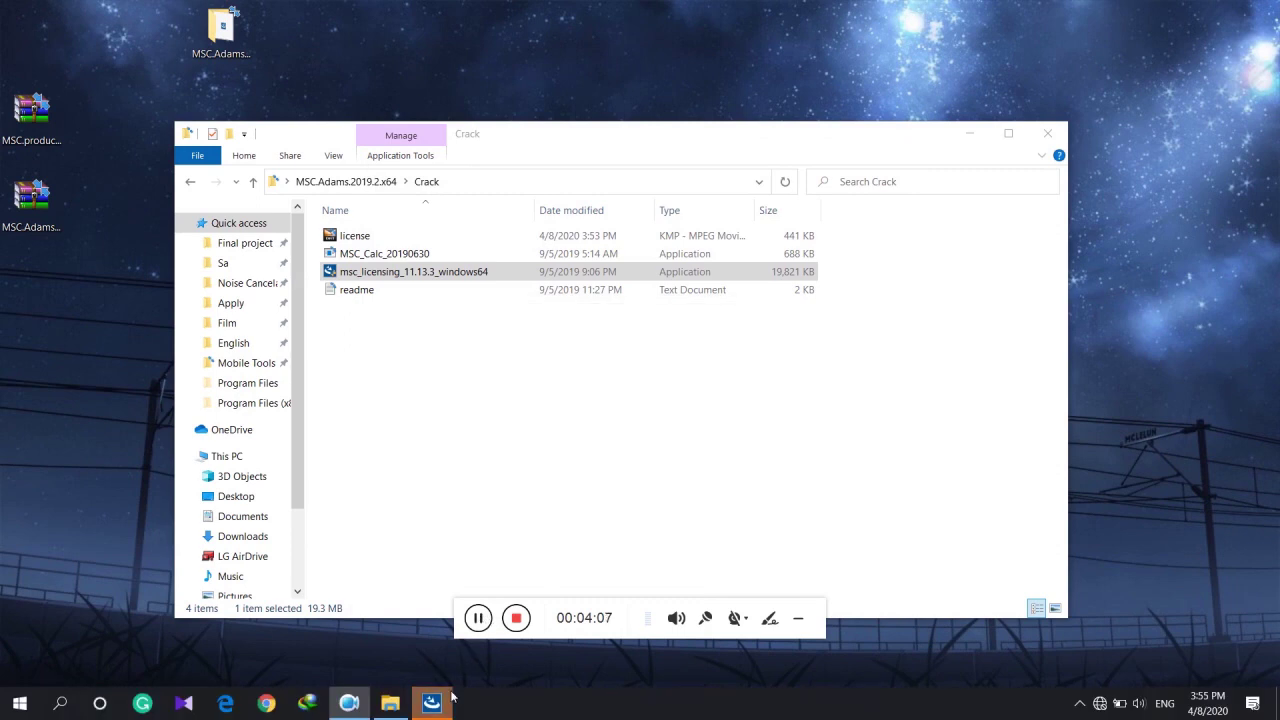
left_click(434, 704)
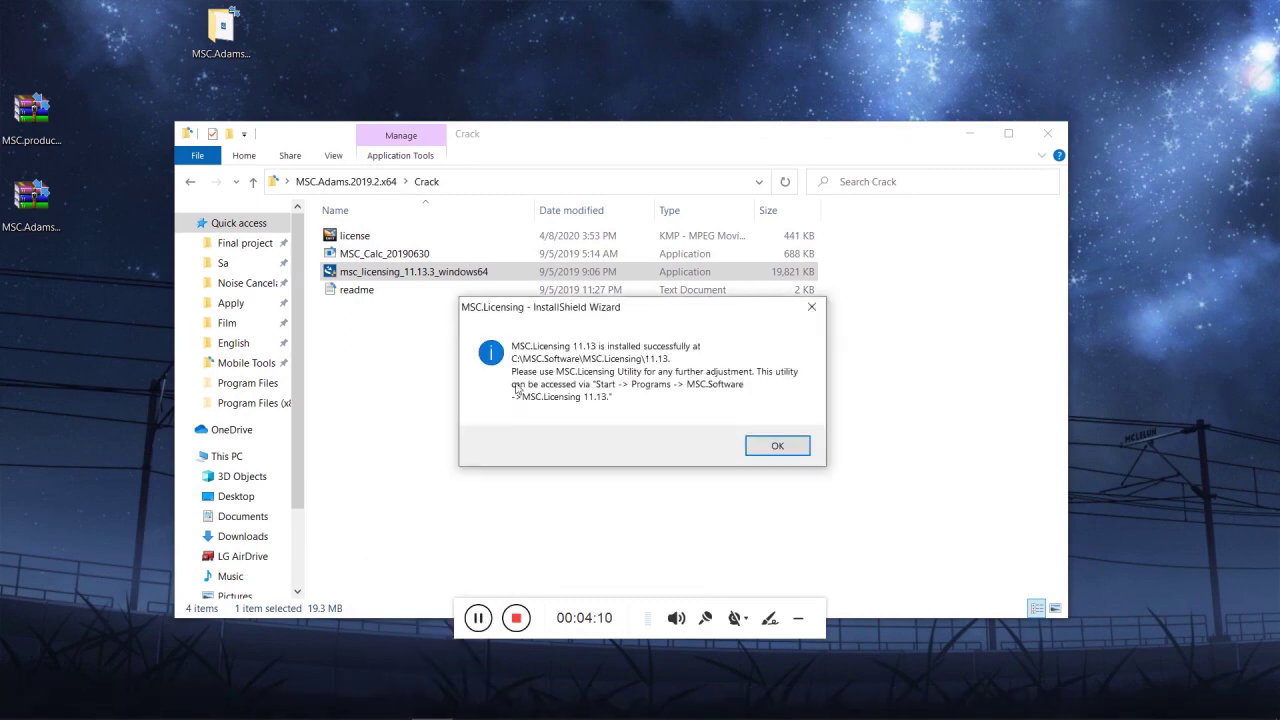
left_click(776, 446)
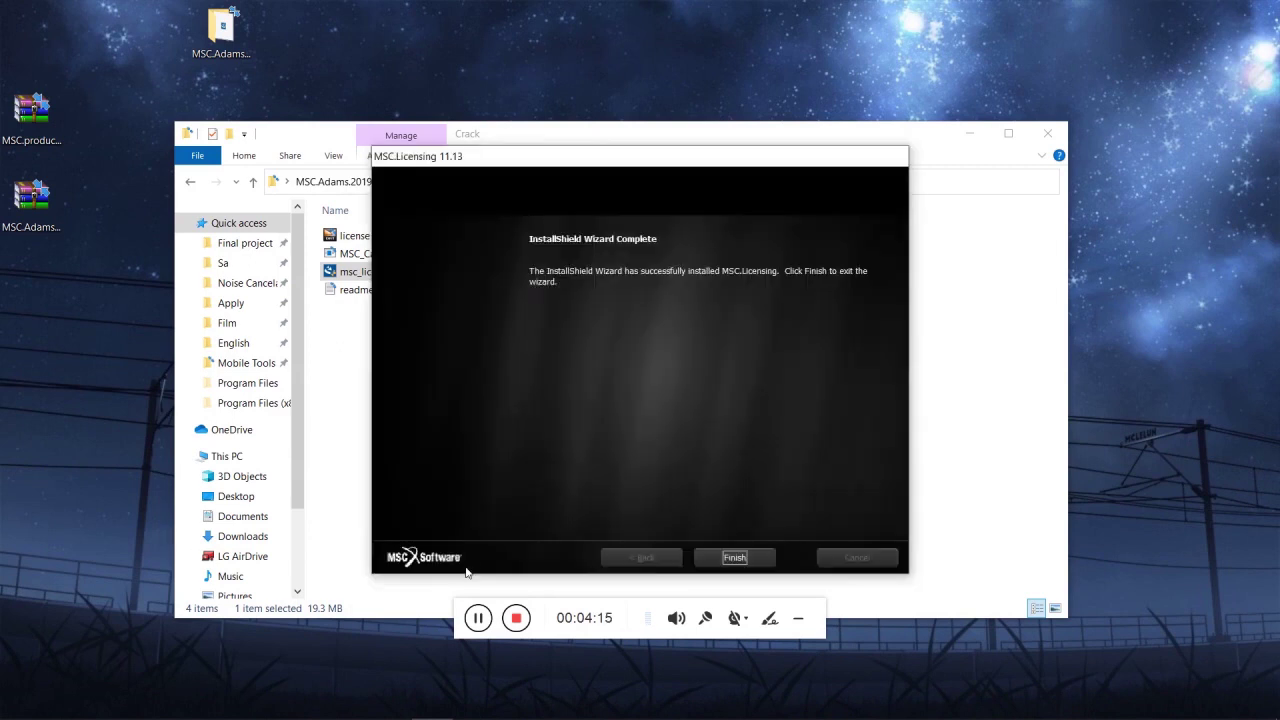
left_click(740, 560)
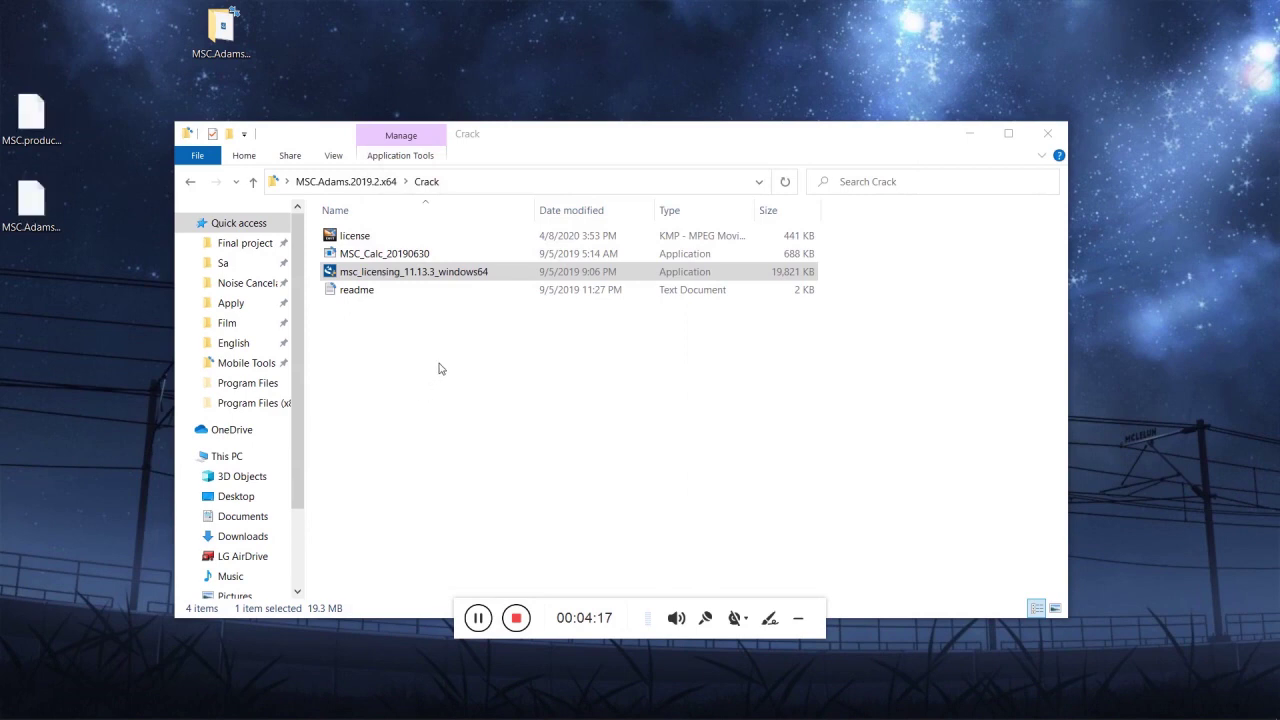
Step: Launch the adams_2019.2_windows64 installer from the MSC.Adams.2019.2.x64 folder and accept the terms on its welcome page
left_click(253, 182)
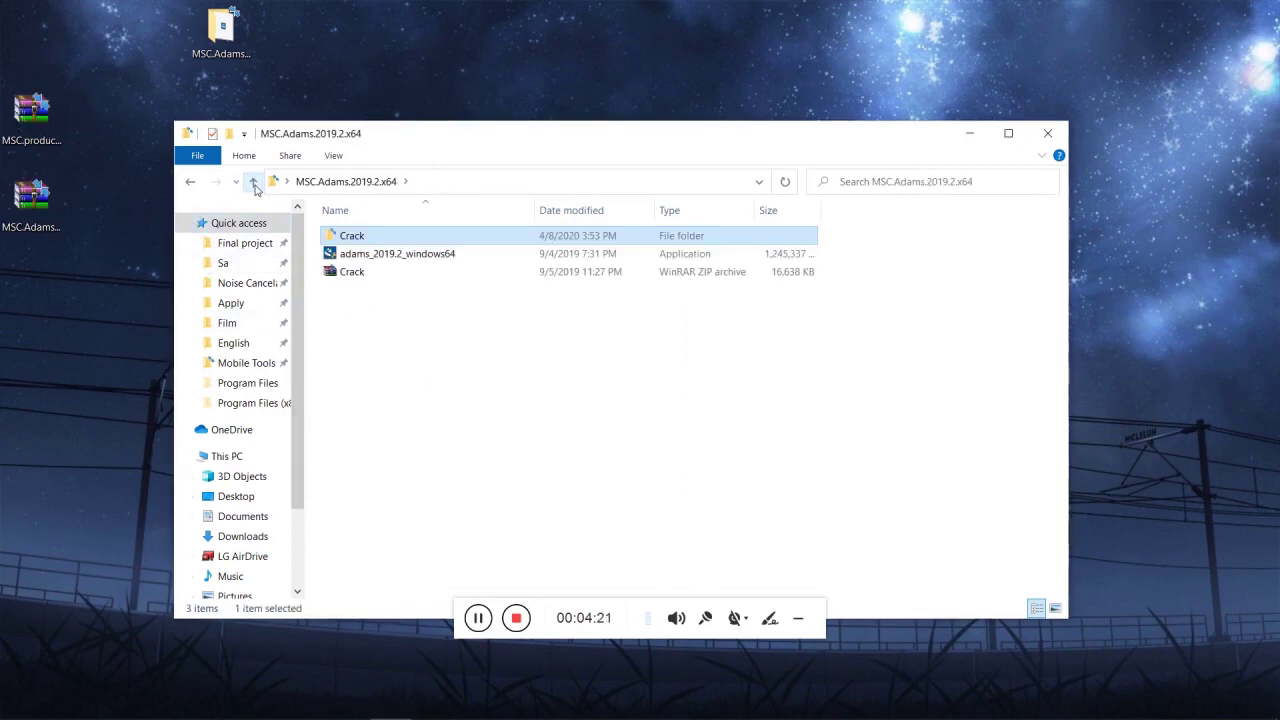
left_click(354, 256)
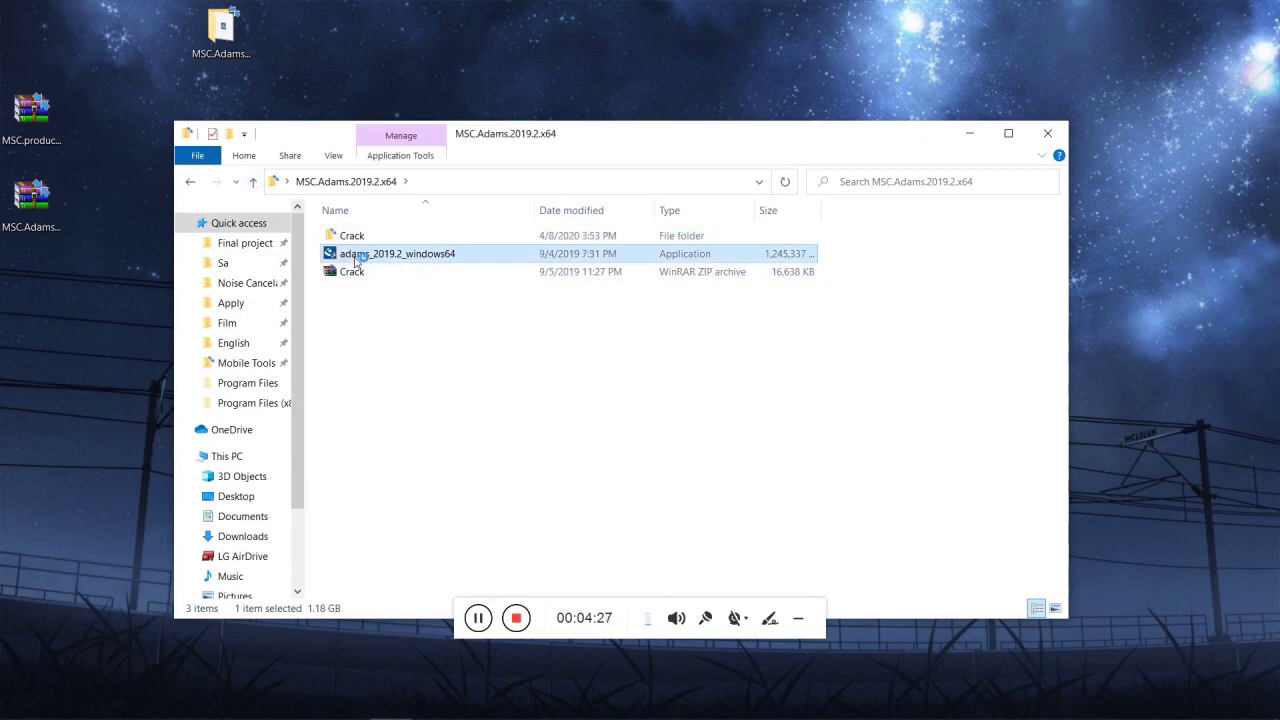
double_click(356, 256)
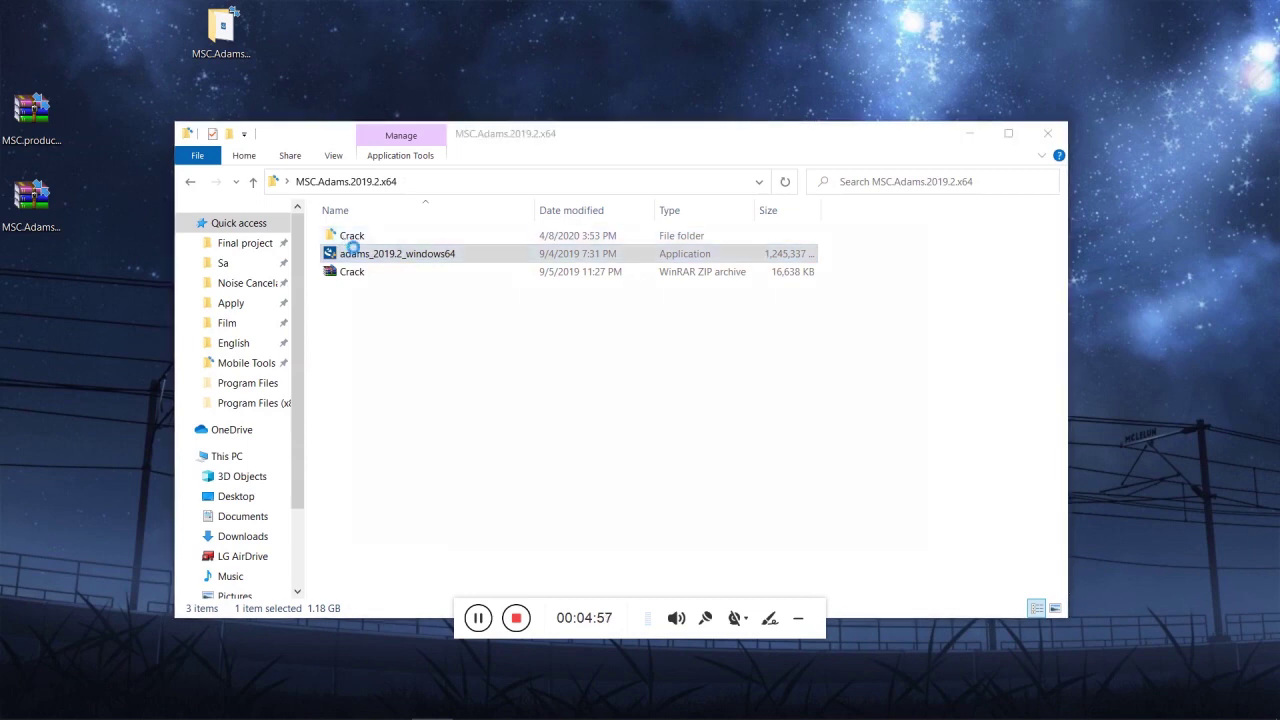
left_click_drag(469, 166, 546, 81)
left_click(828, 472)
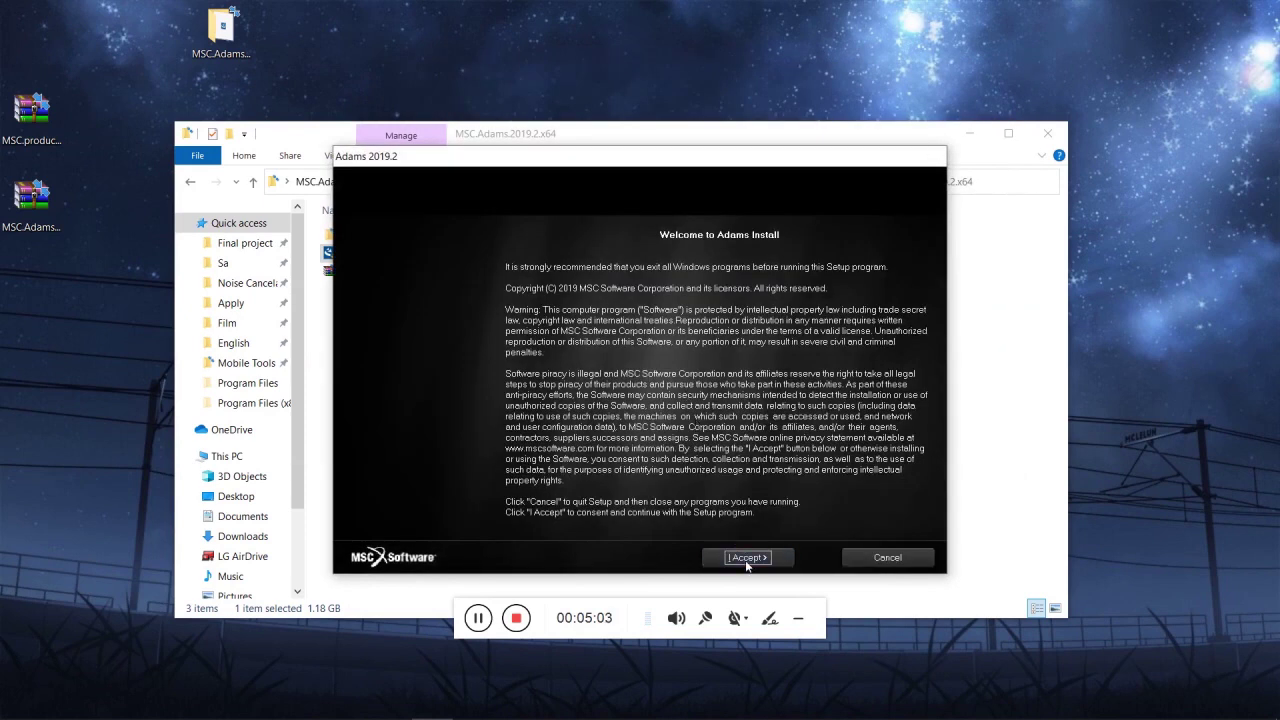
left_click(746, 558)
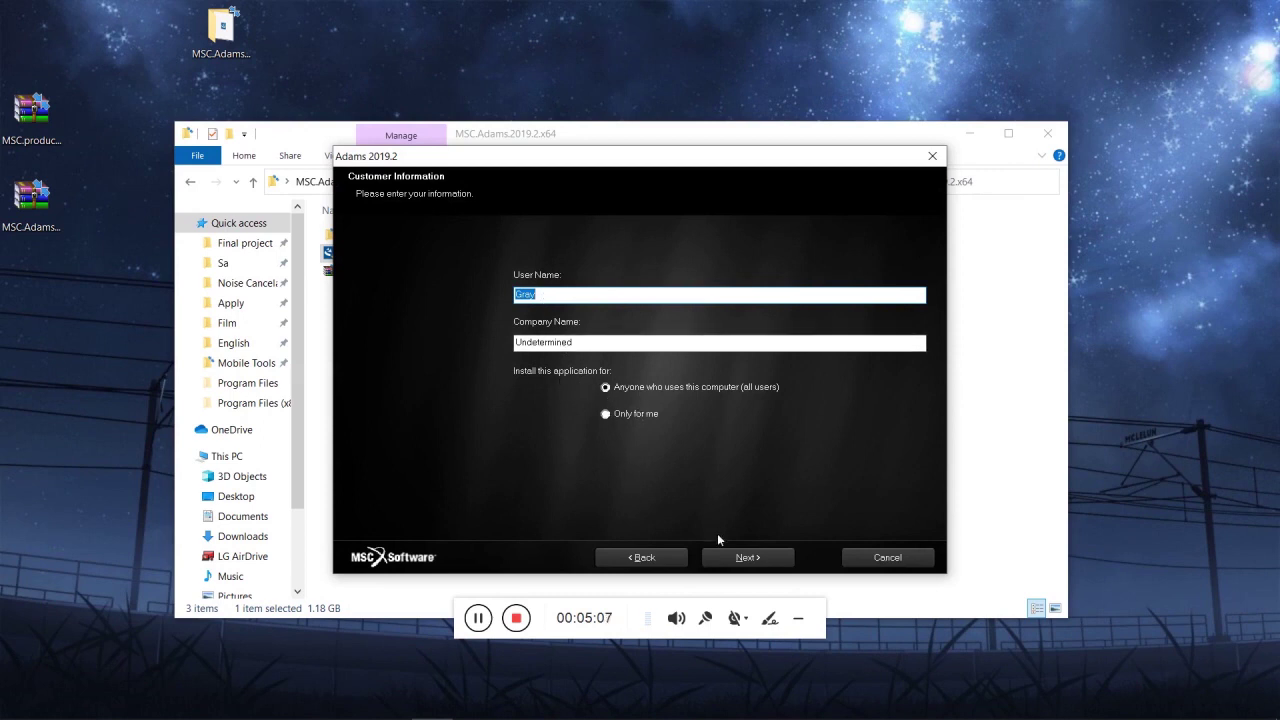
Step: Keep the default customer information and install the Full Adams setup to C:\Program Files\MSC.Software\Adams\2019_2
left_click(740, 556)
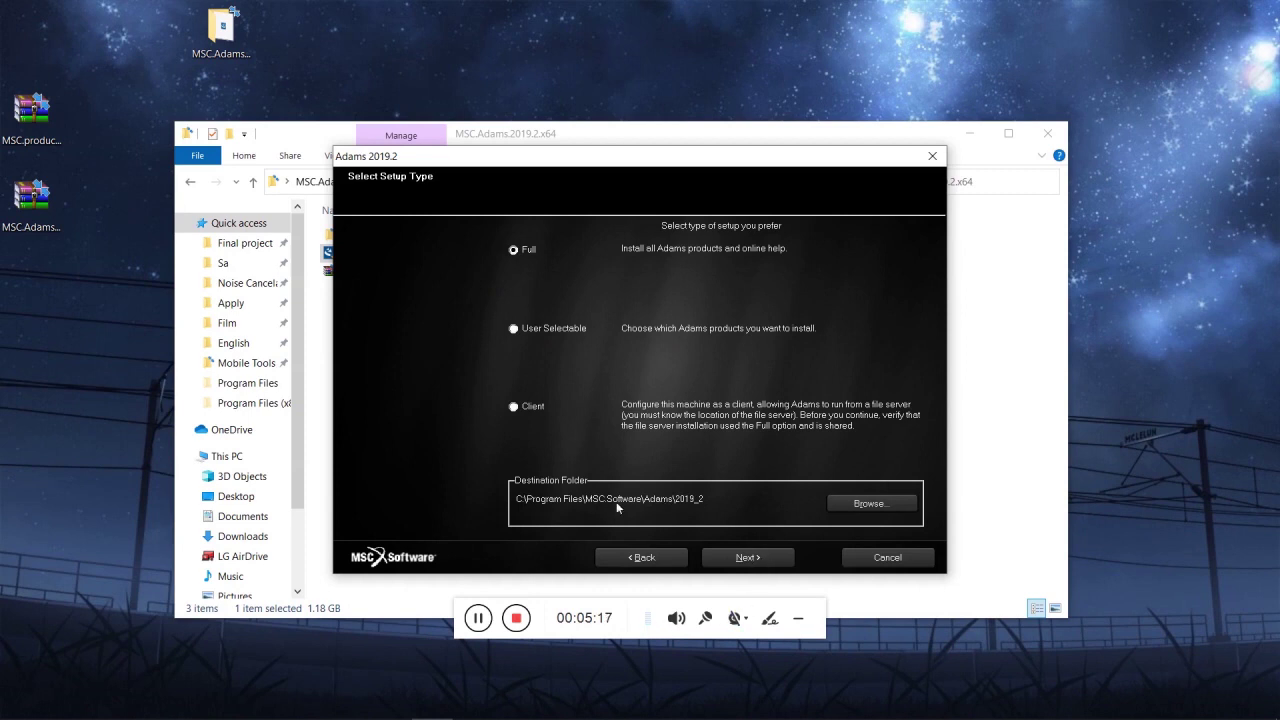
left_click(742, 558)
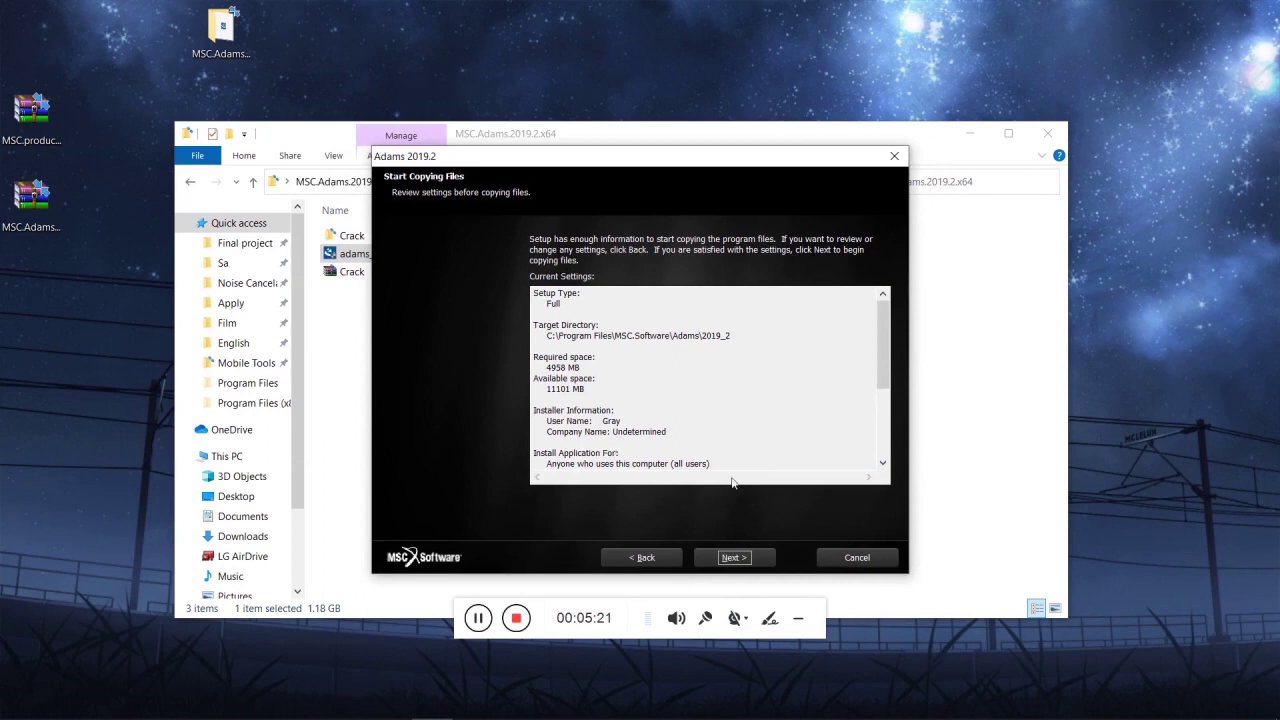
left_click(733, 557)
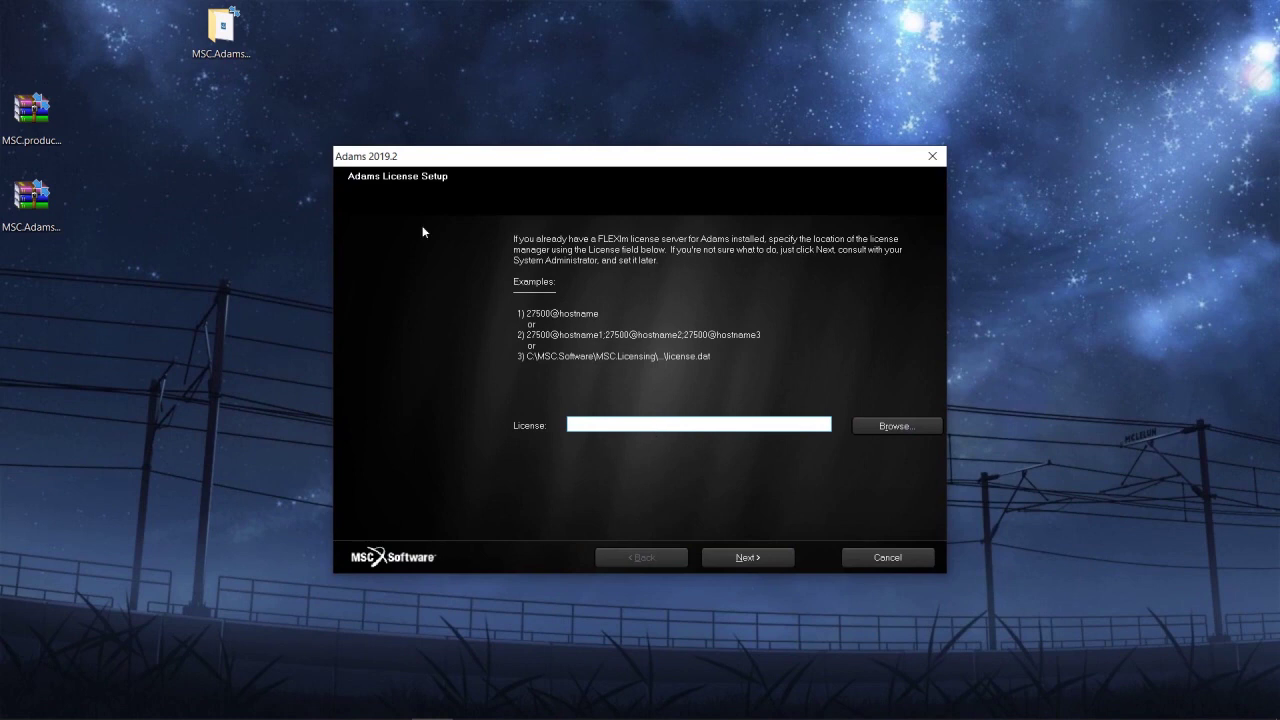
Step: Open the readme in the Crack folder, copy the license server text 27500@yourhostname, and close the file
left_click(238, 30)
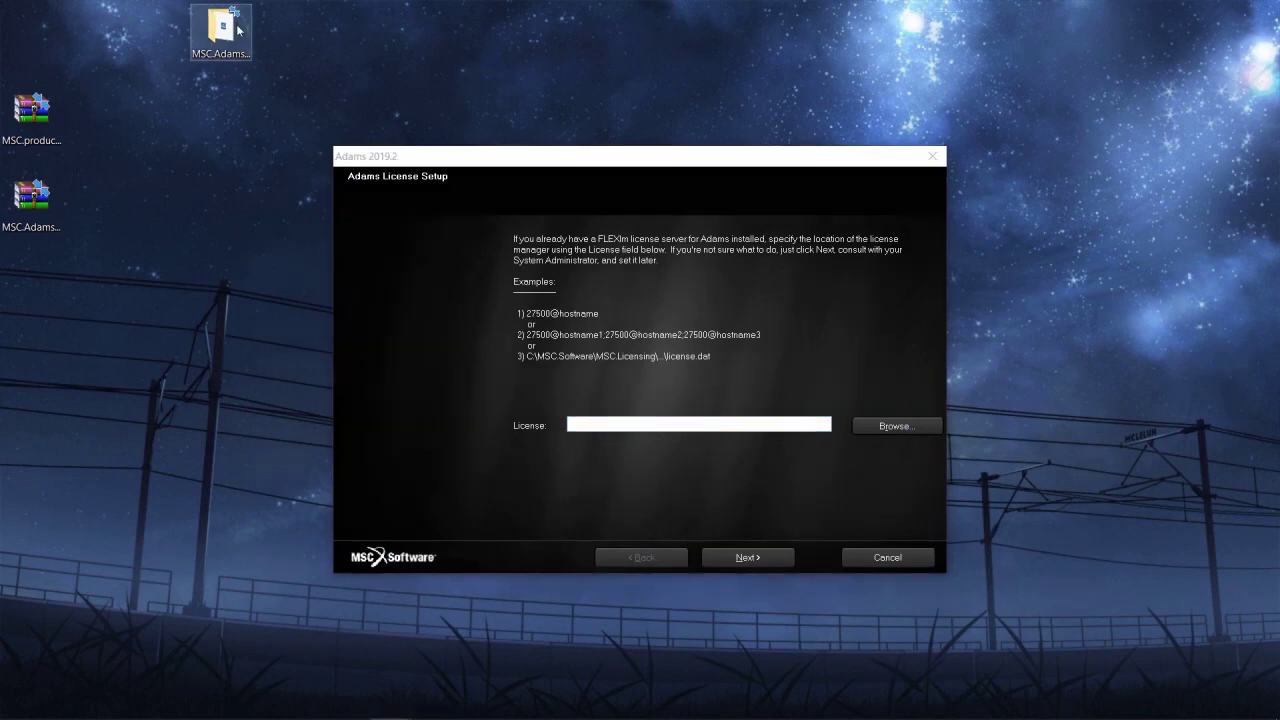
double_click(238, 30)
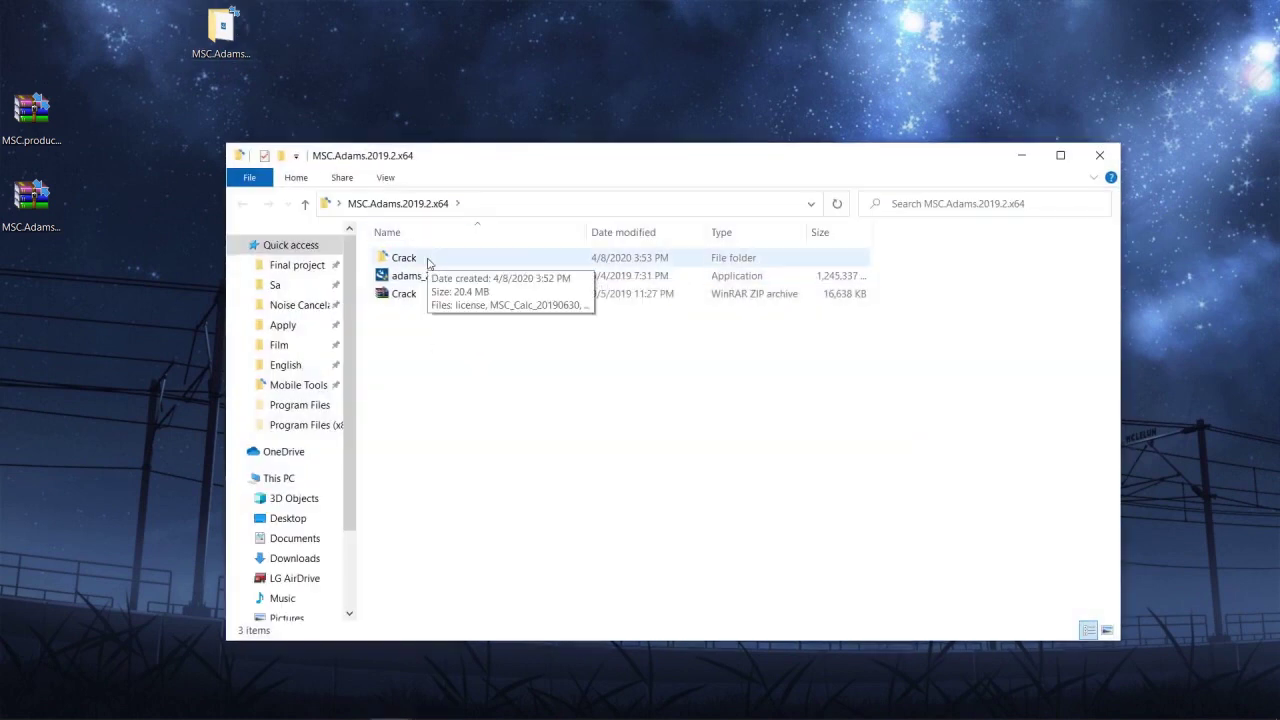
double_click(425, 261)
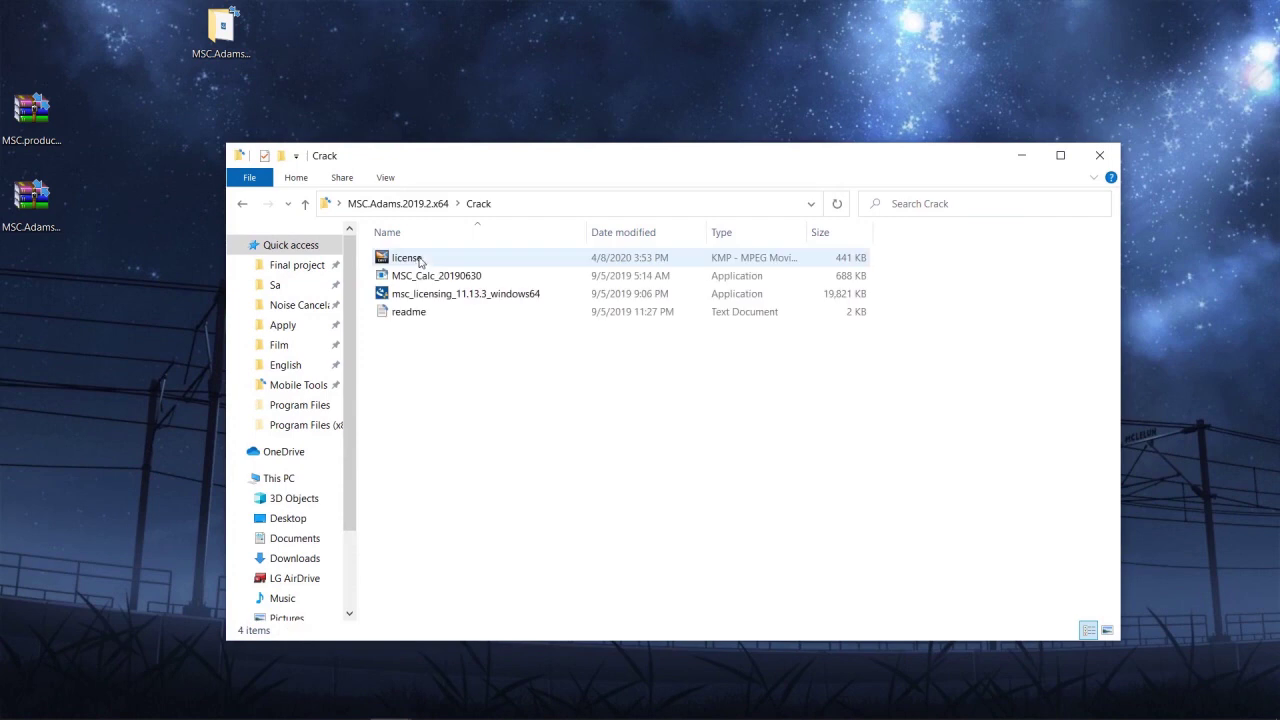
double_click(408, 313)
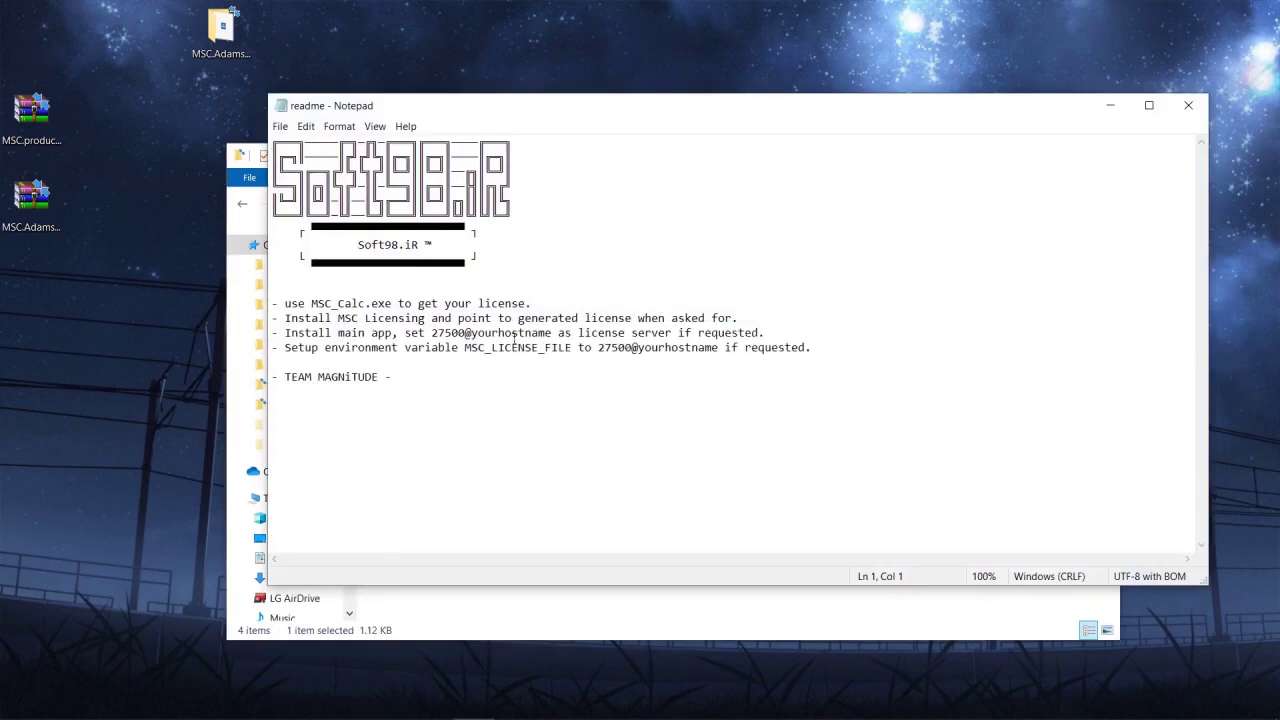
left_click_drag(431, 333, 555, 334)
right_click(537, 341)
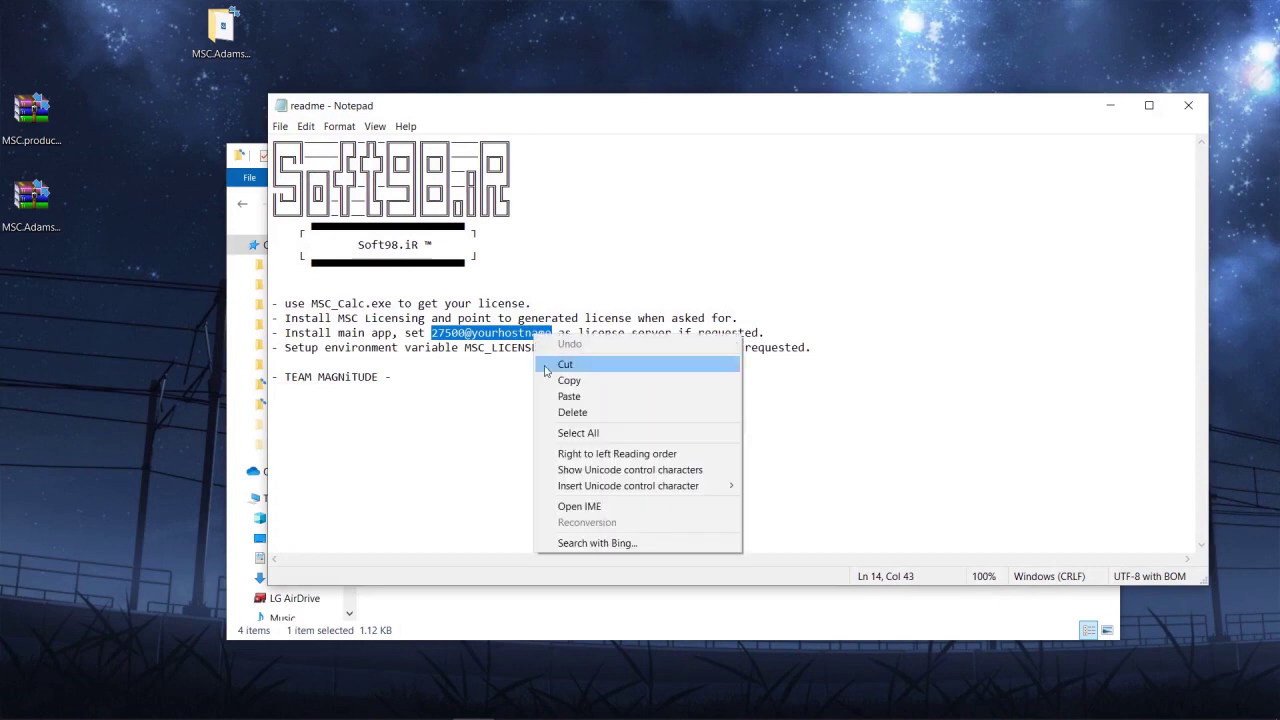
left_click(565, 381)
left_click(1187, 106)
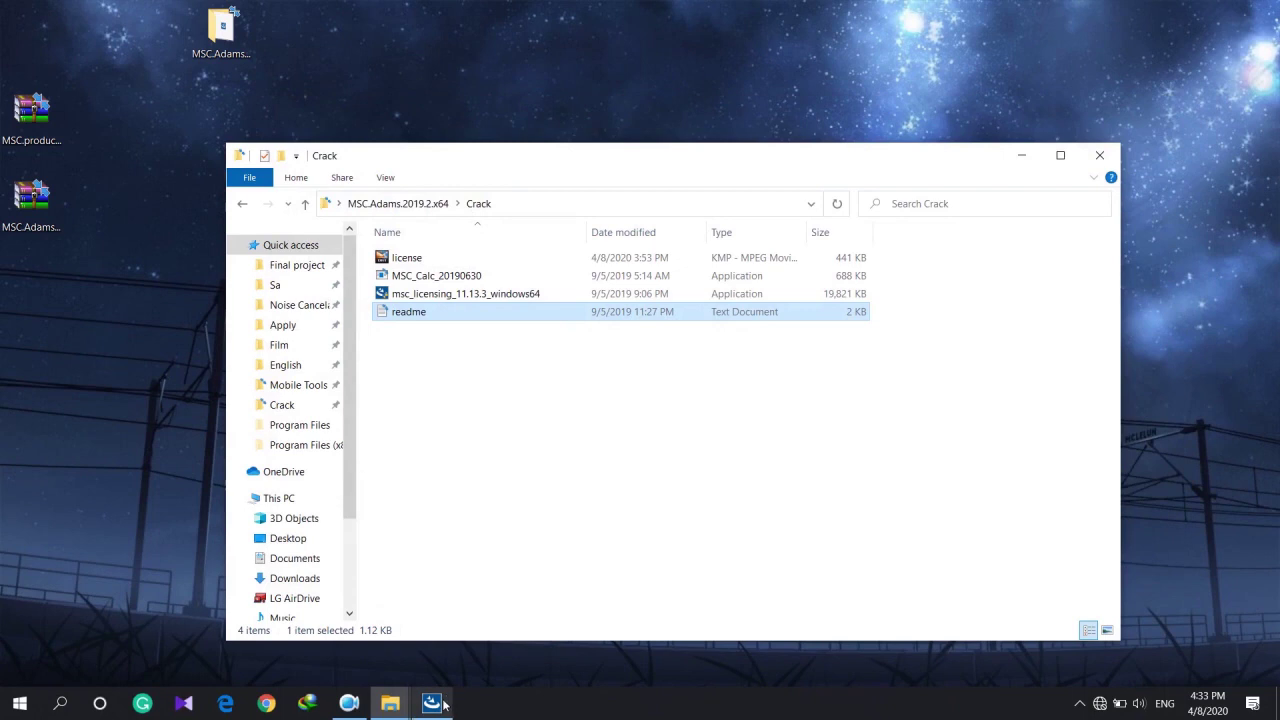
Step: Paste the copied server text into the License field of Adams License Setup and remove the yourhostname placeholder after 27500@
left_click(438, 701)
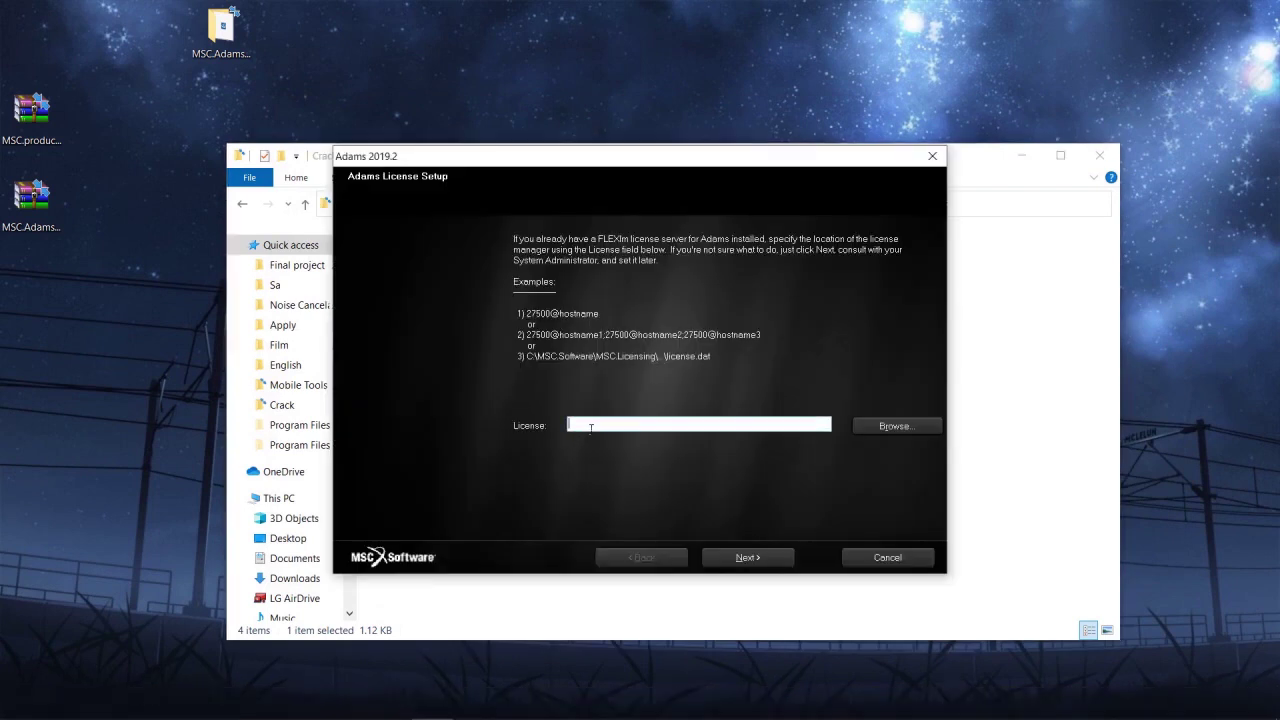
key("ctrl+v")
left_click_drag(668, 428, 606, 436)
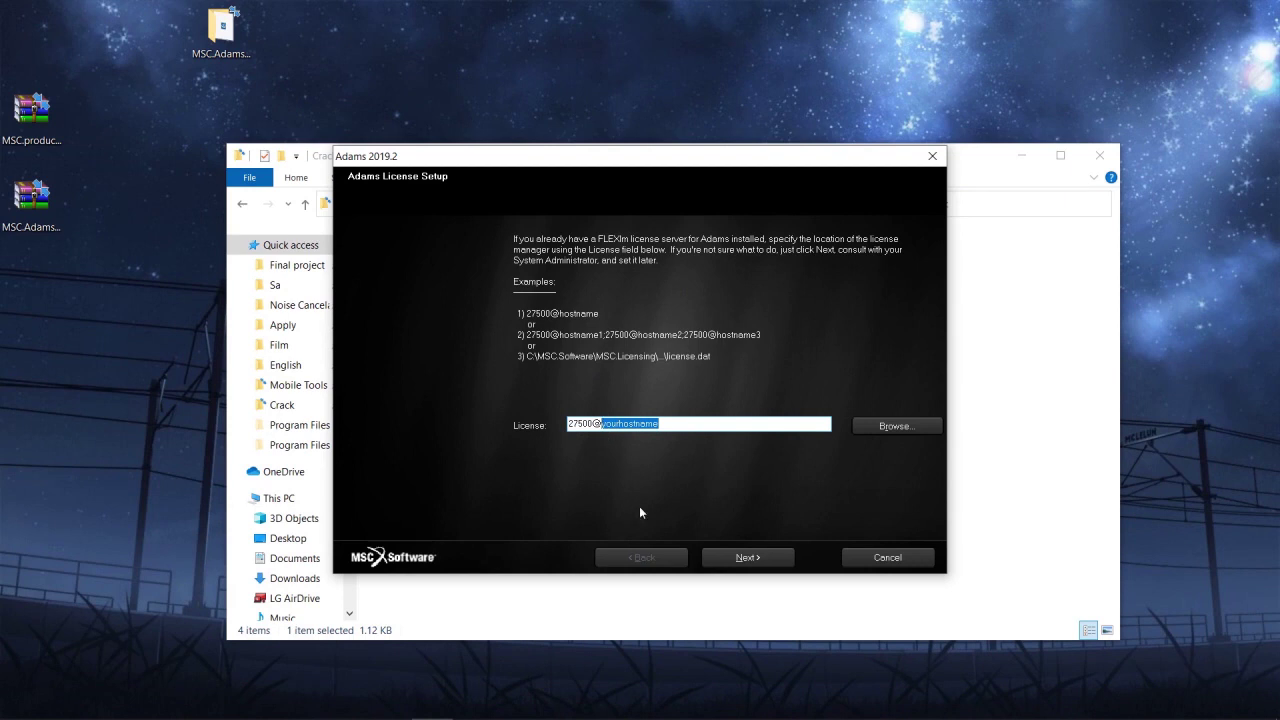
key("BackSpace")
Step: Switch to File Explorer and open the folder C:\MSC.Software\MSC.Licensing\11.13
left_click(965, 167)
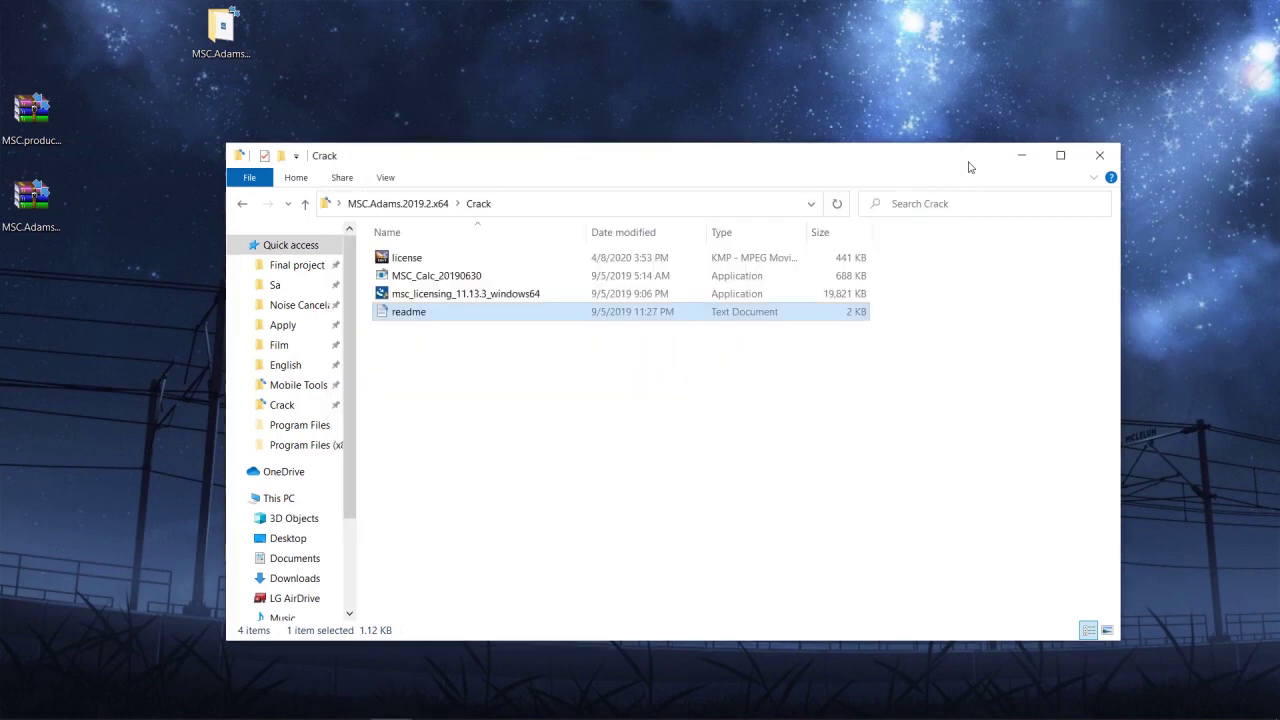
left_click(279, 498)
left_click(418, 275)
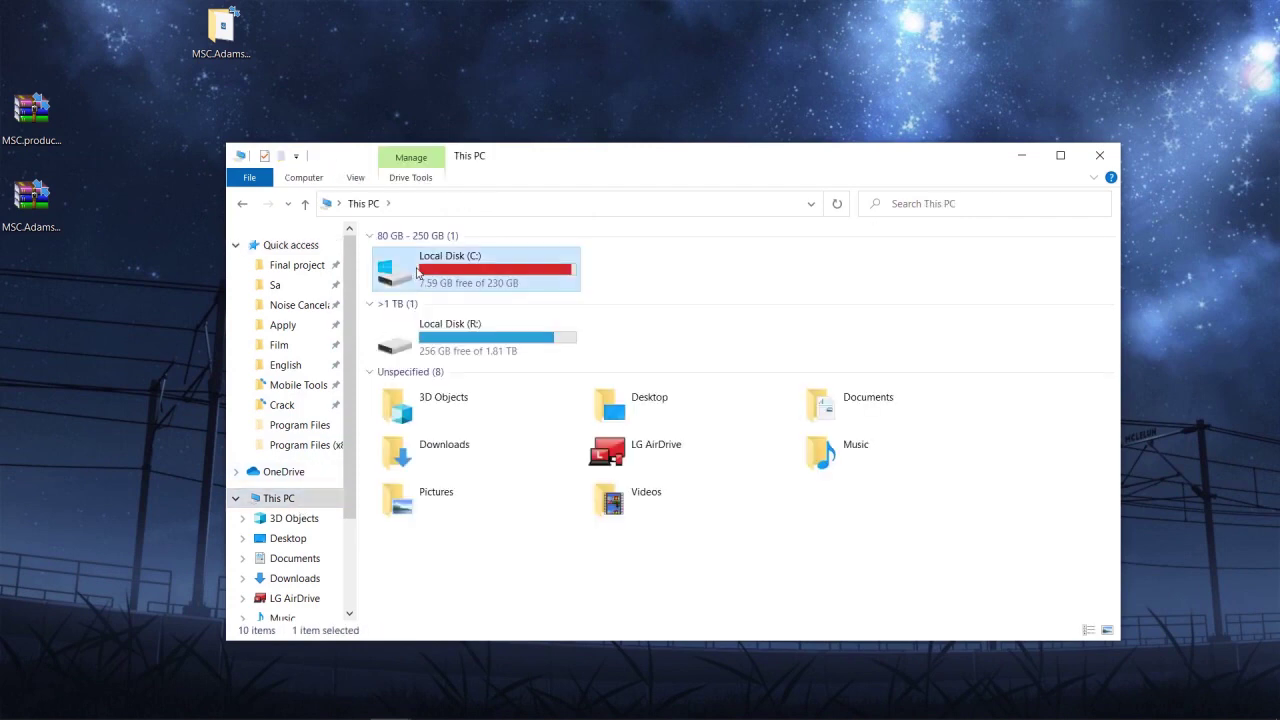
double_click(418, 275)
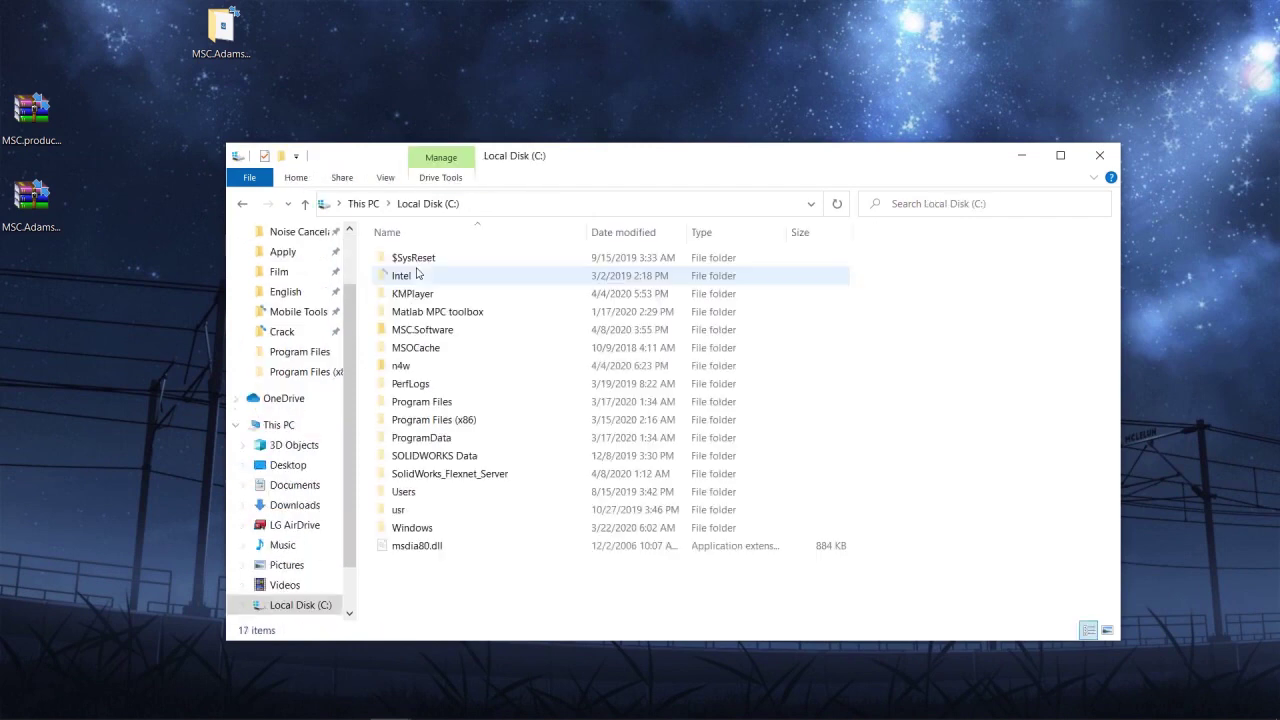
left_click(425, 336)
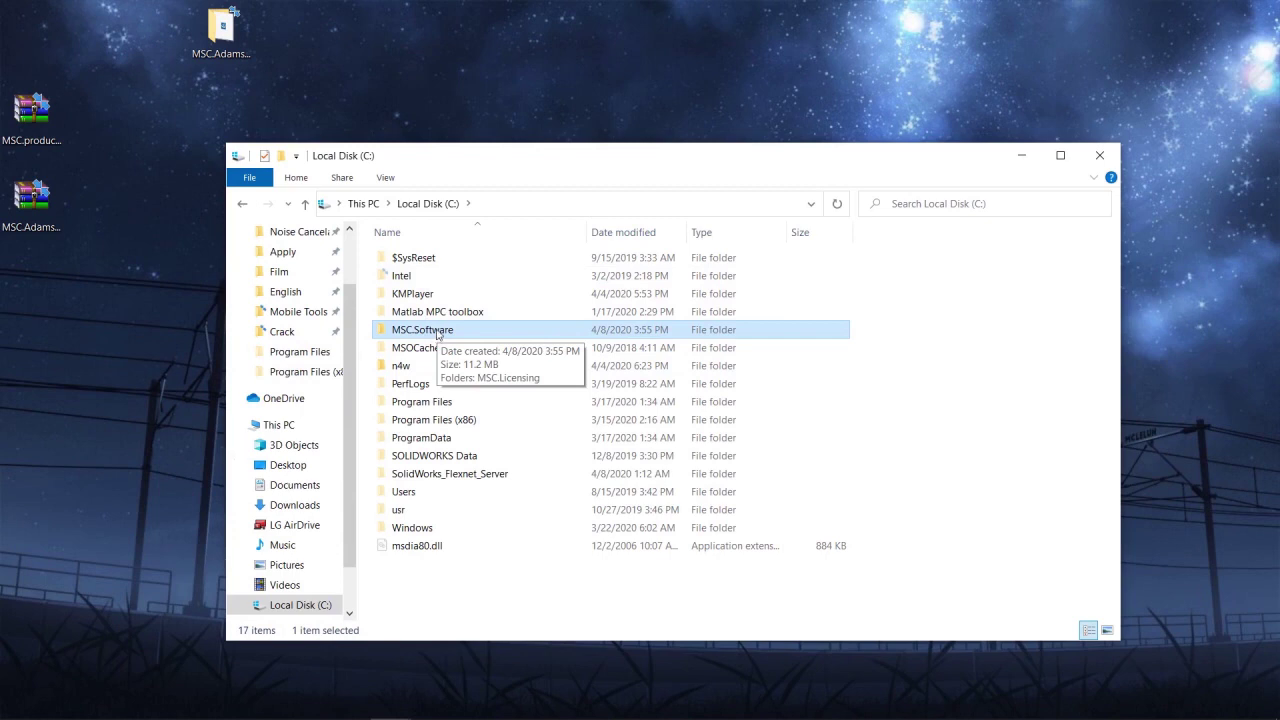
double_click(436, 332)
left_click(425, 260)
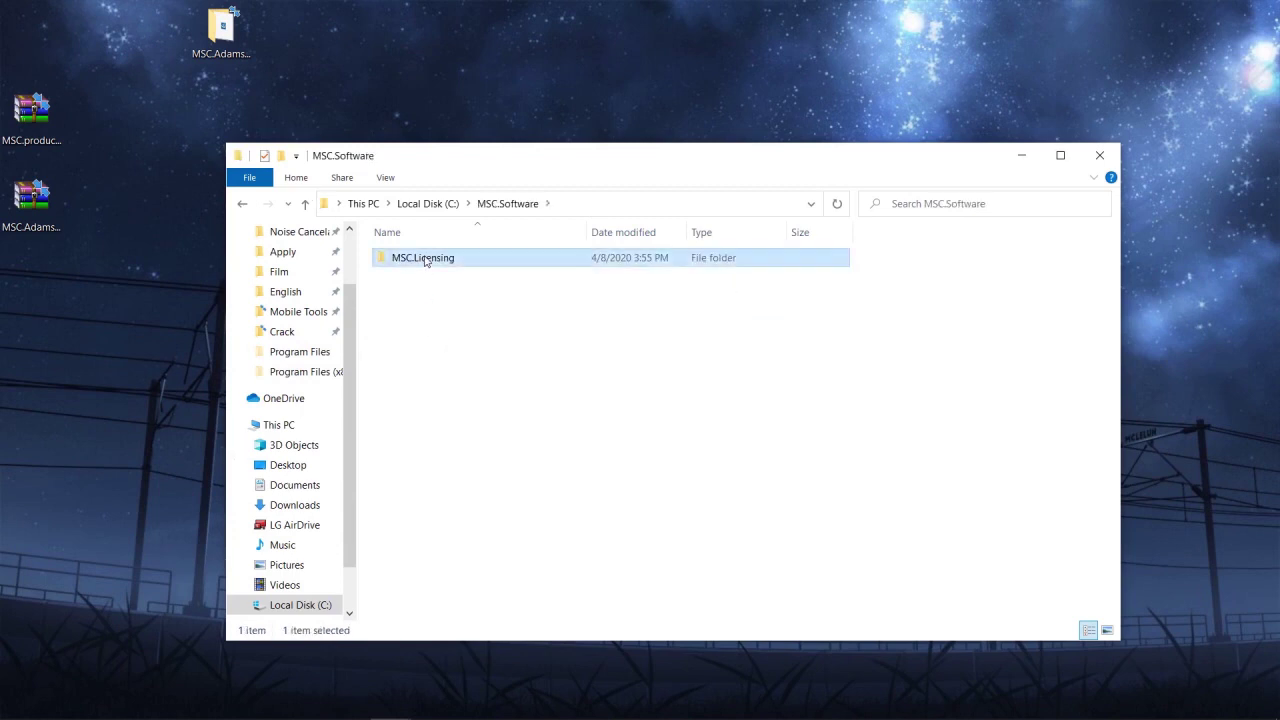
double_click(425, 260)
double_click(426, 262)
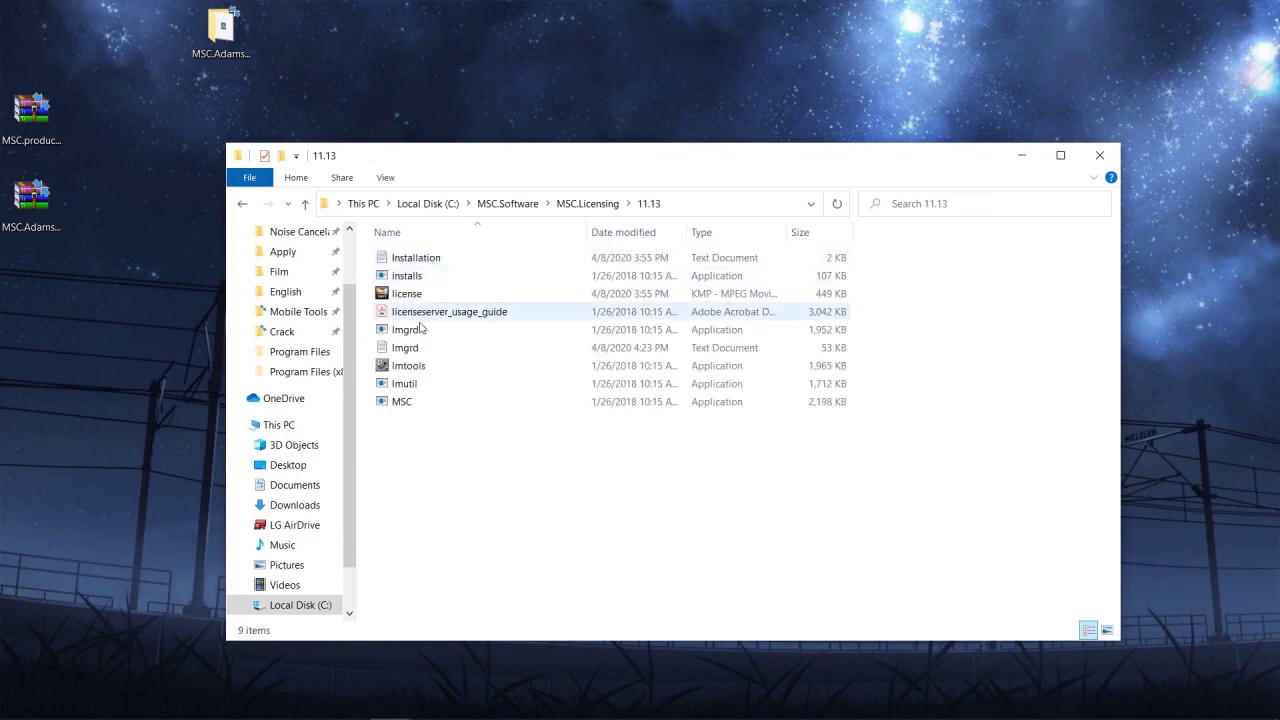
Step: Run lmtools from the 11.13 folder as administrator
left_click(424, 368)
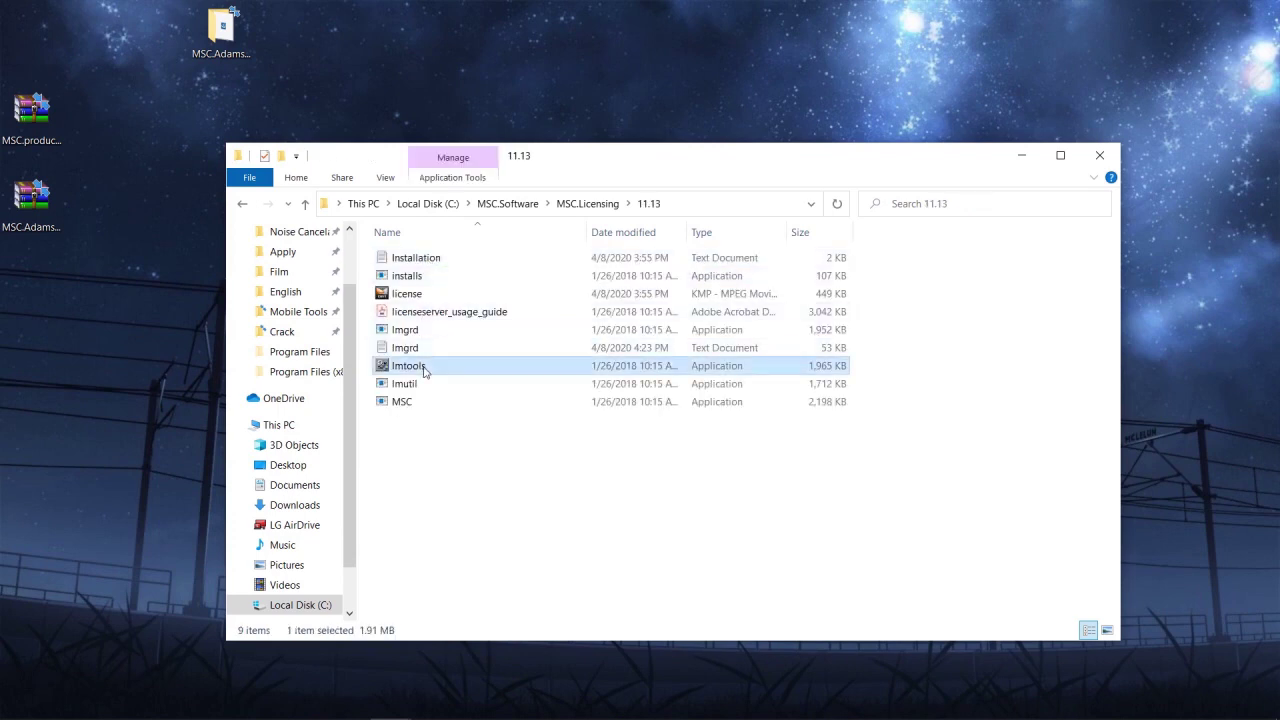
double_click(420, 374)
right_click(428, 378)
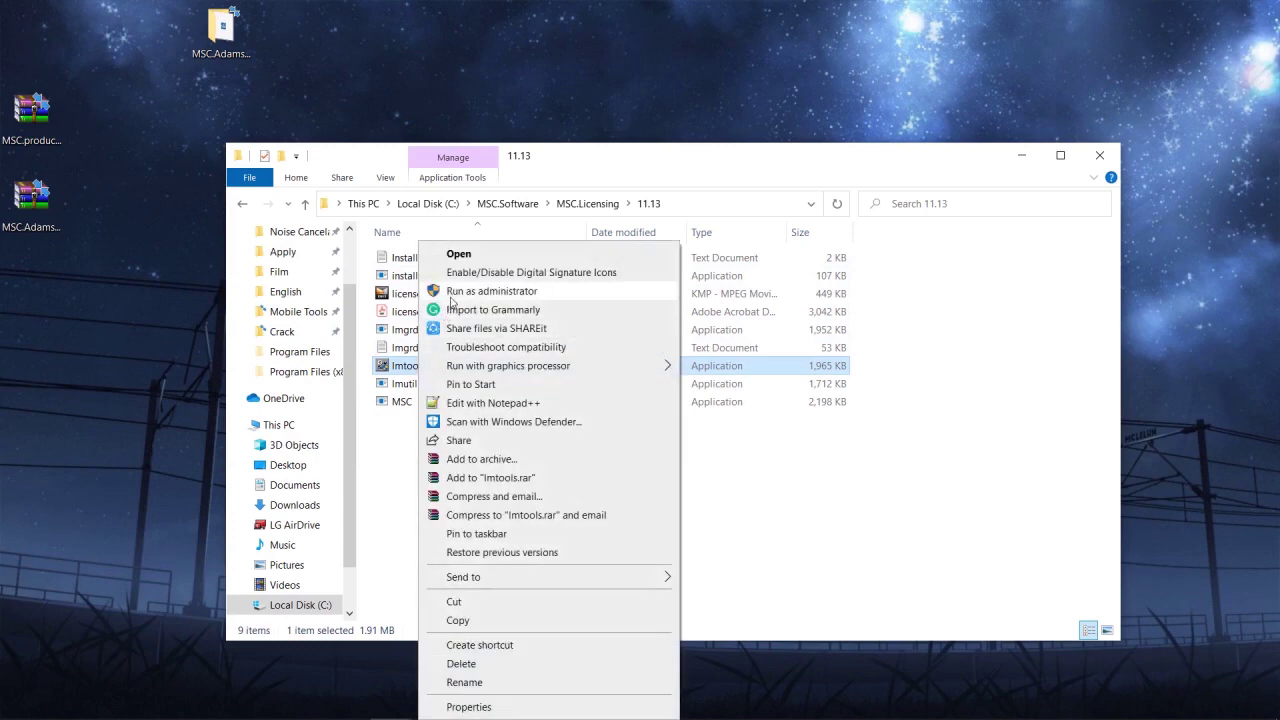
left_click(454, 292)
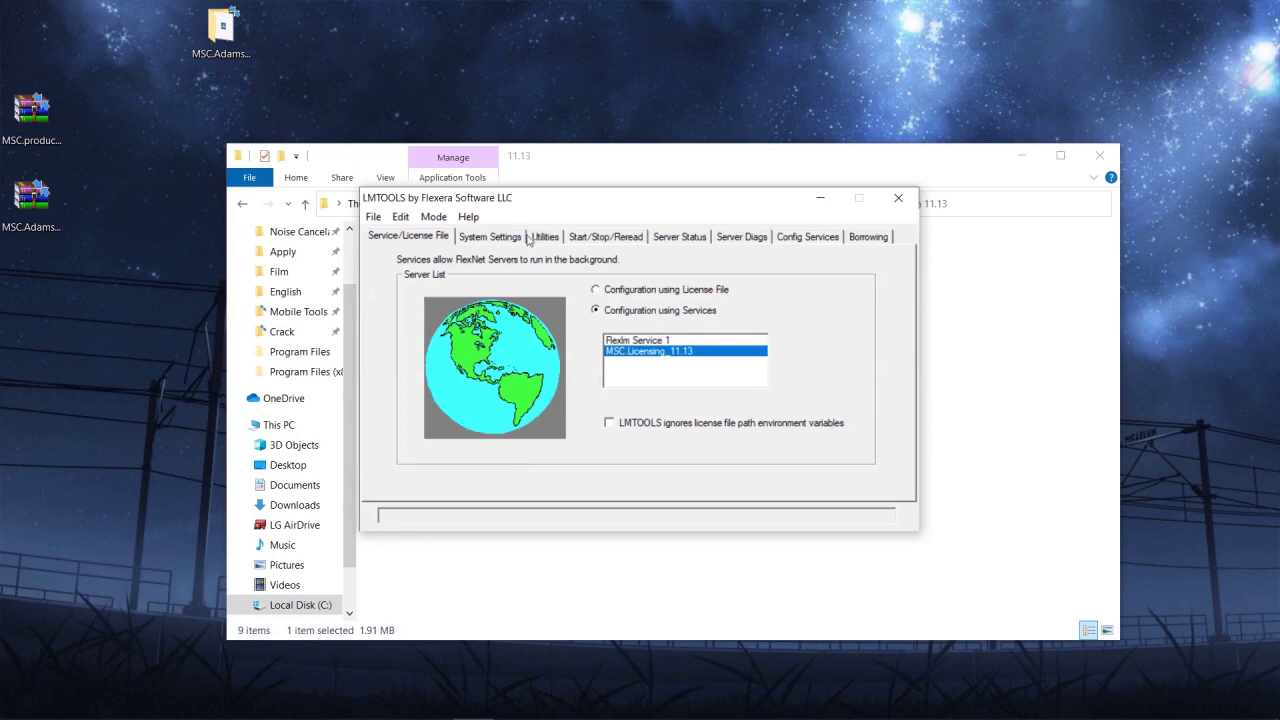
Step: Copy the computer hostname from the LMTOOLS system settings and complete the Adams License field as 27500@Laptop
left_click(680, 238)
left_click(724, 236)
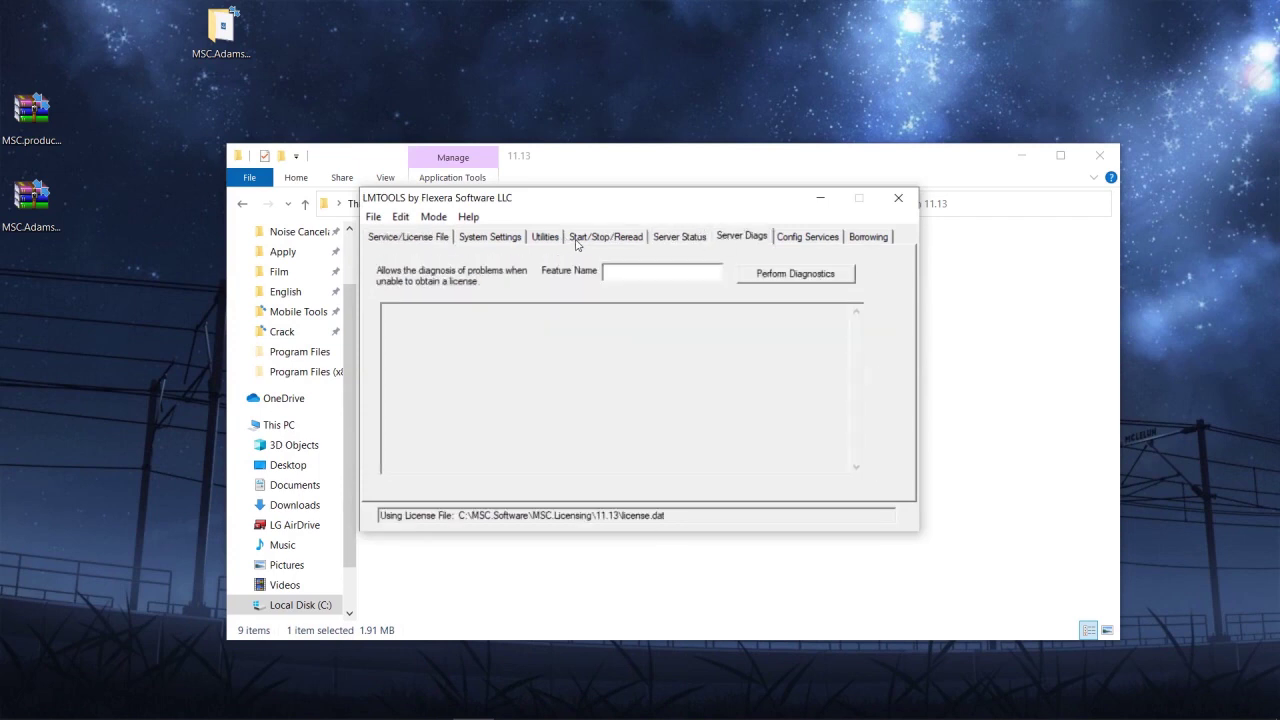
left_click(540, 238)
left_click(515, 240)
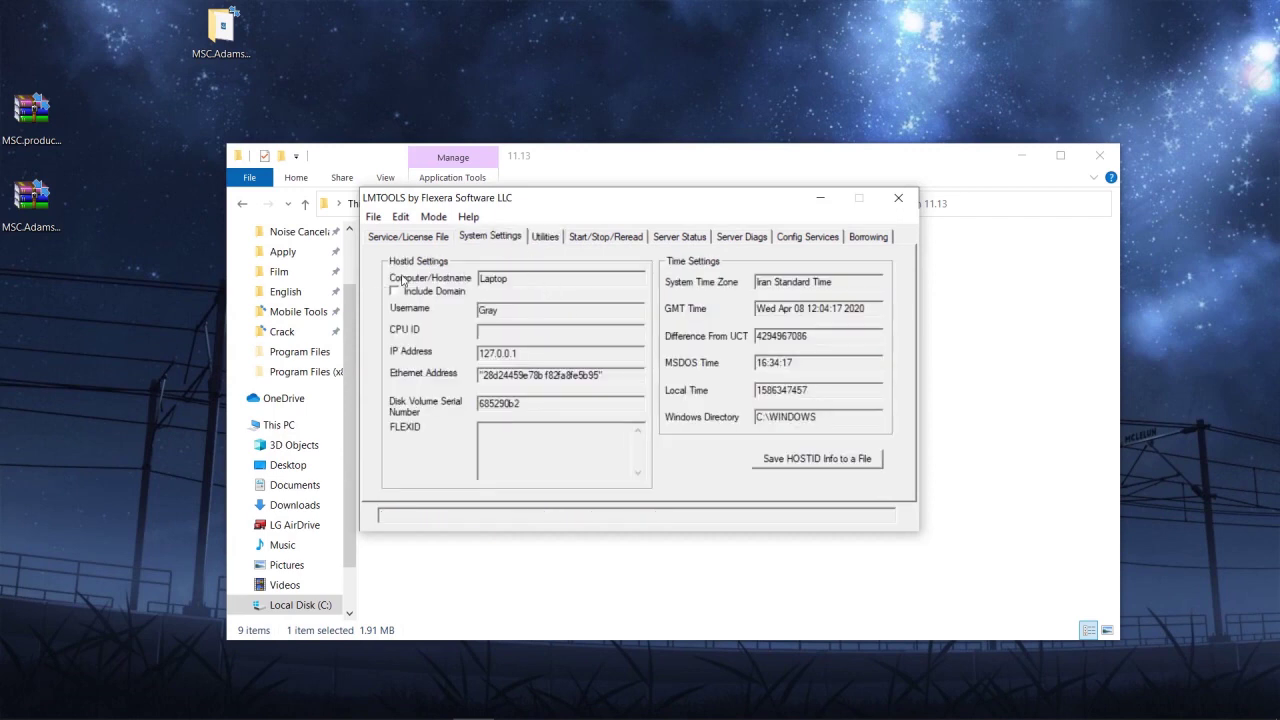
double_click(529, 288)
mouse_move(506, 714)
left_click(433, 706)
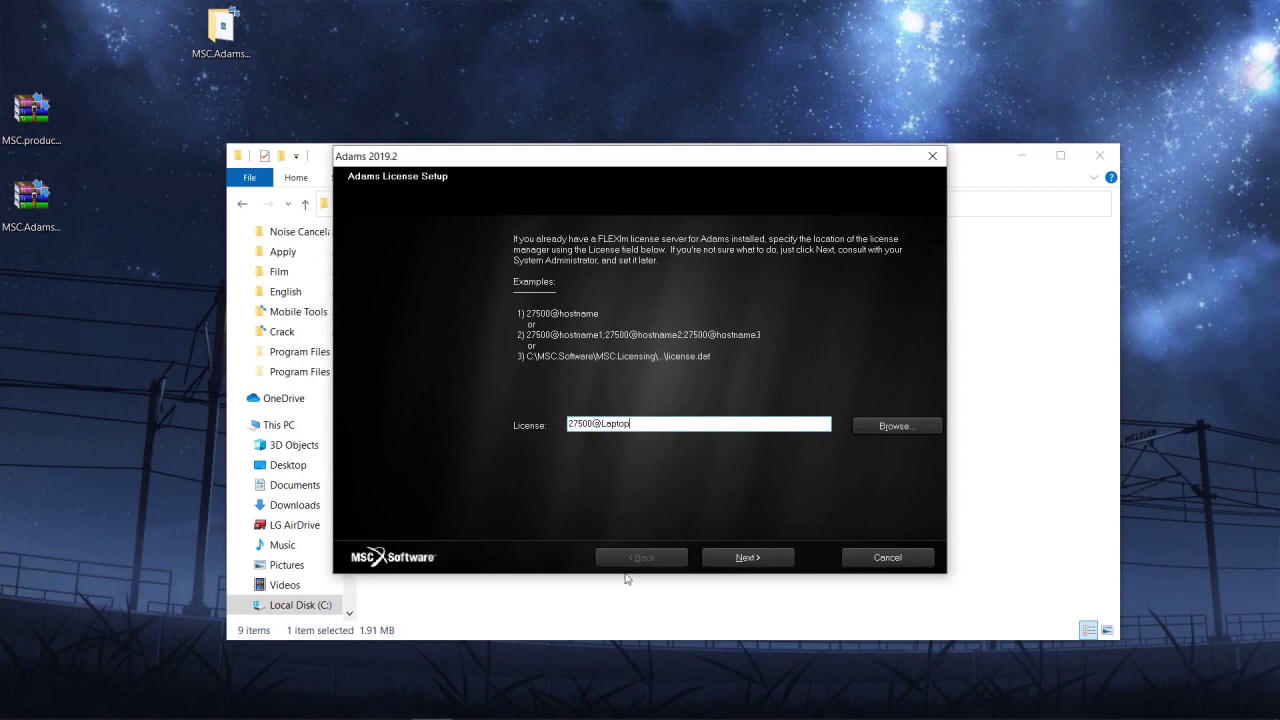
left_click_drag(575, 160, 582, 171)
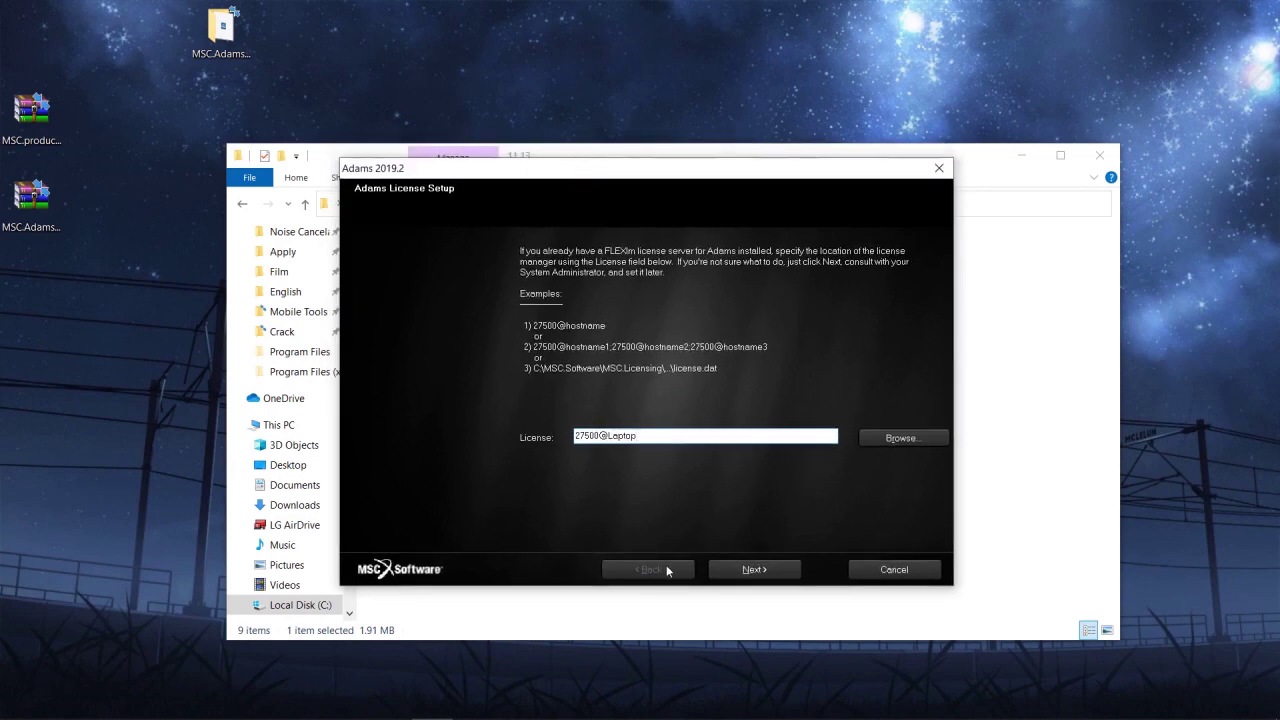
Step: Return to LMTOOLS and set the MSC.Licensing_11.13 service's lmgrd.exe path to the lmgrd application in the 11.13 folder
left_click(472, 704)
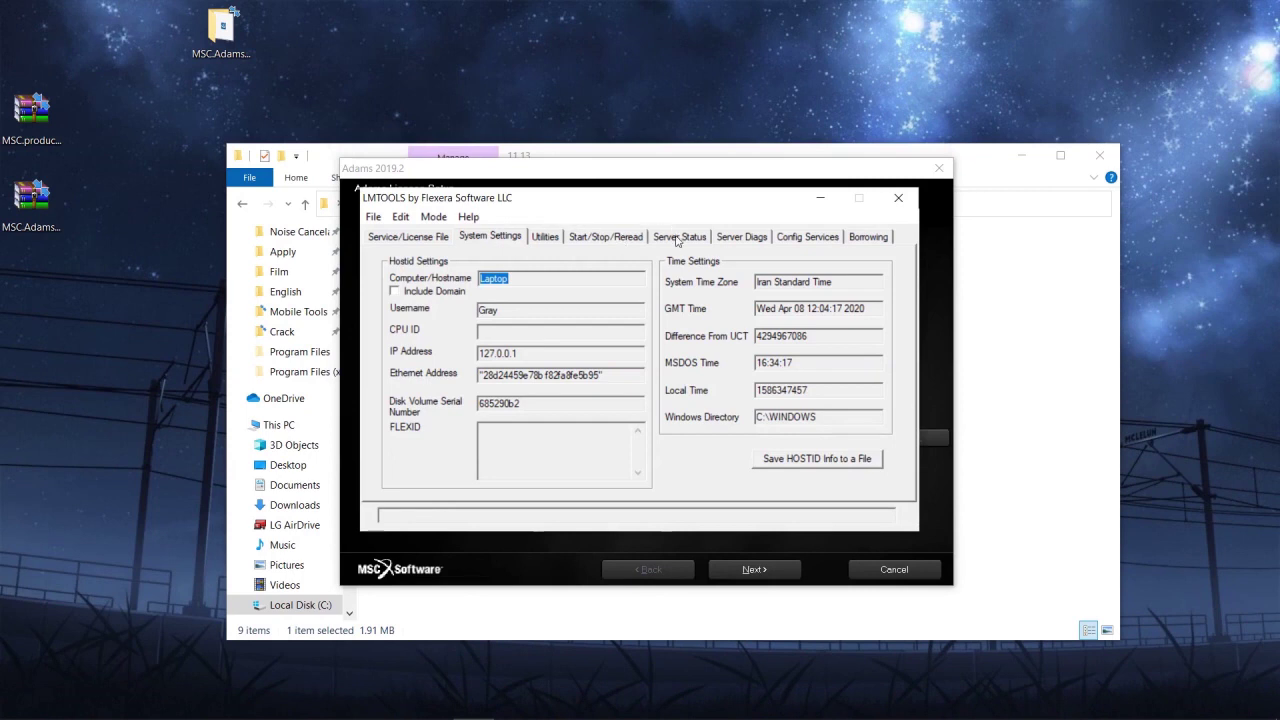
left_click(803, 238)
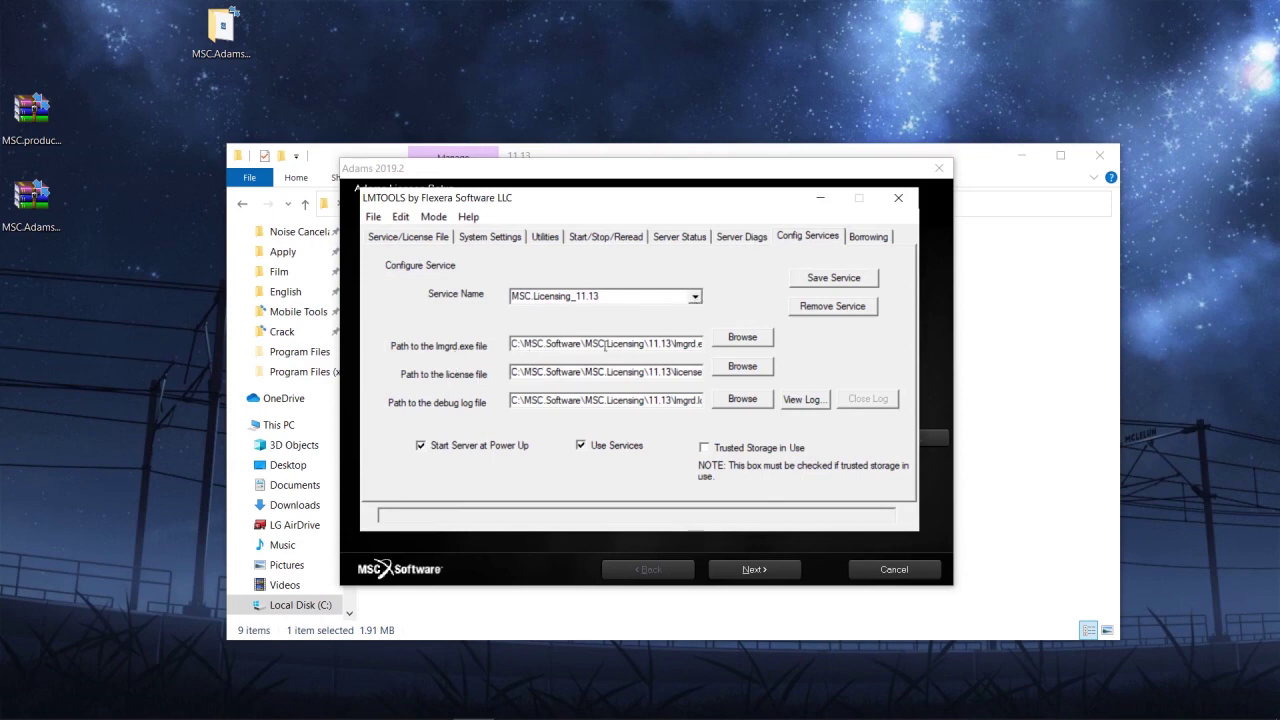
left_click(748, 339)
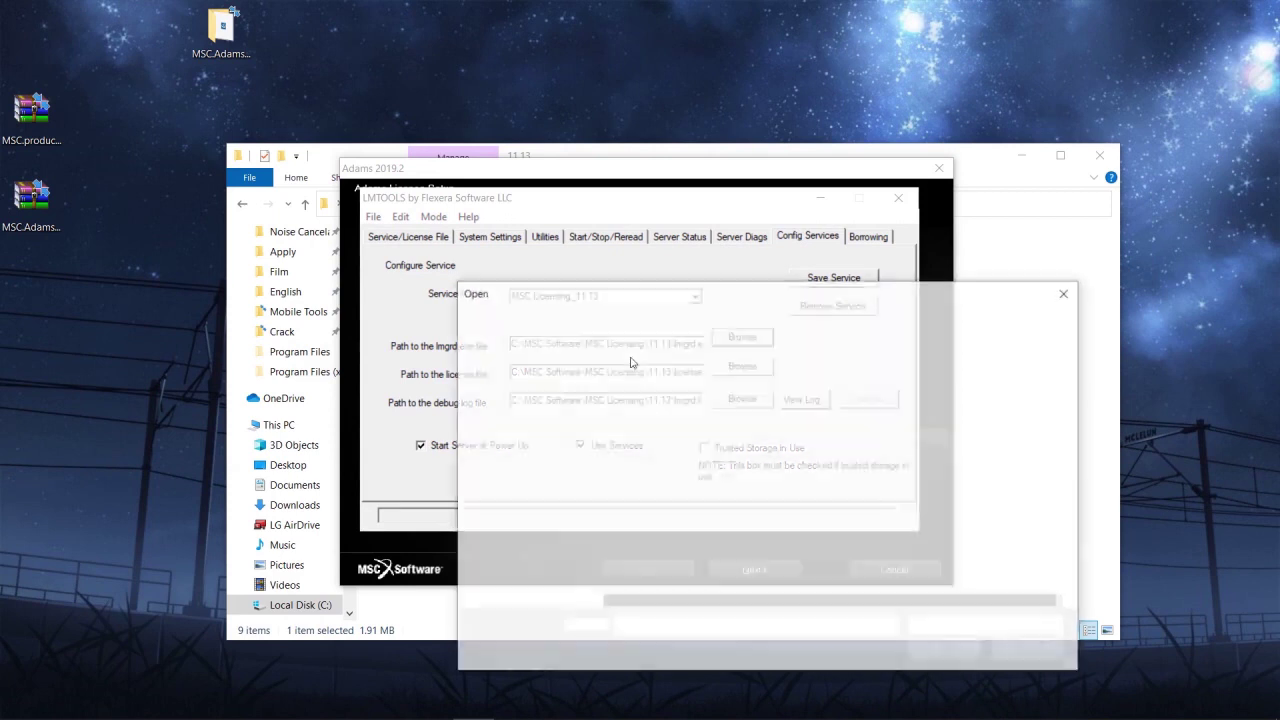
left_click_drag(654, 295, 805, 216)
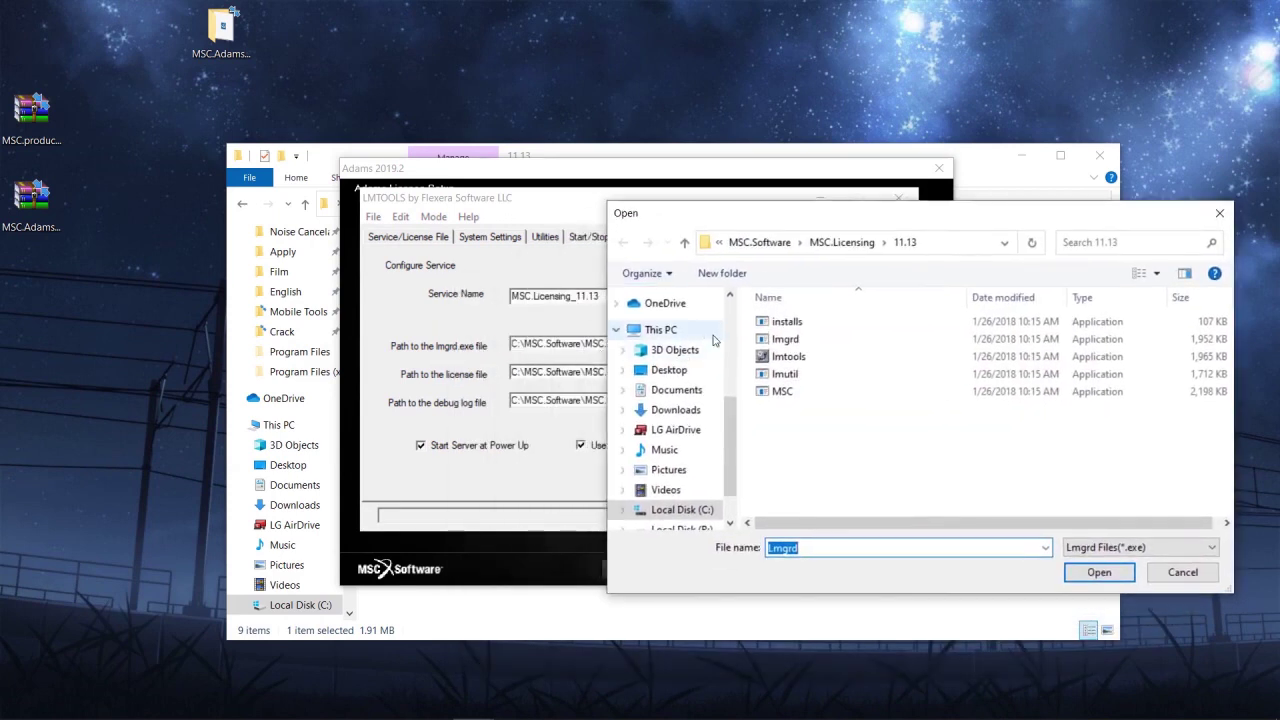
left_click(782, 340)
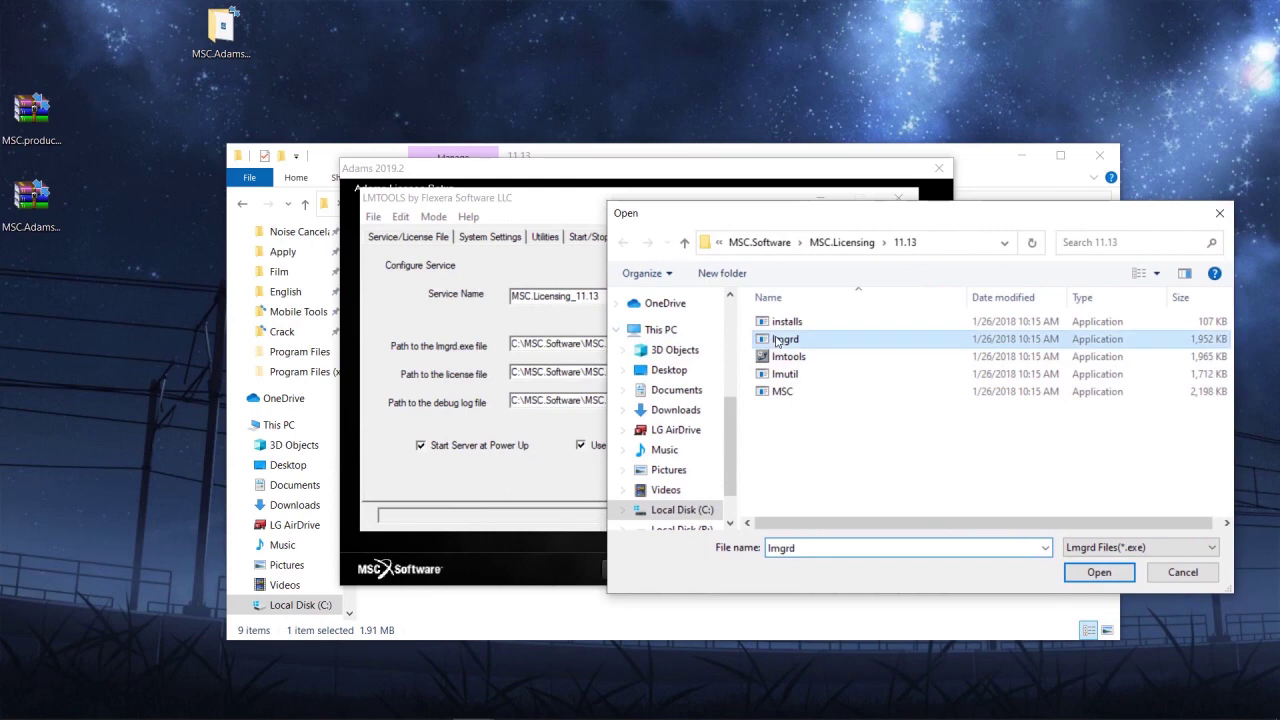
left_click(1097, 572)
Step: Set the service's license file path to license.dat in the 11.13 folder, filtering for .dat license files
left_click(743, 366)
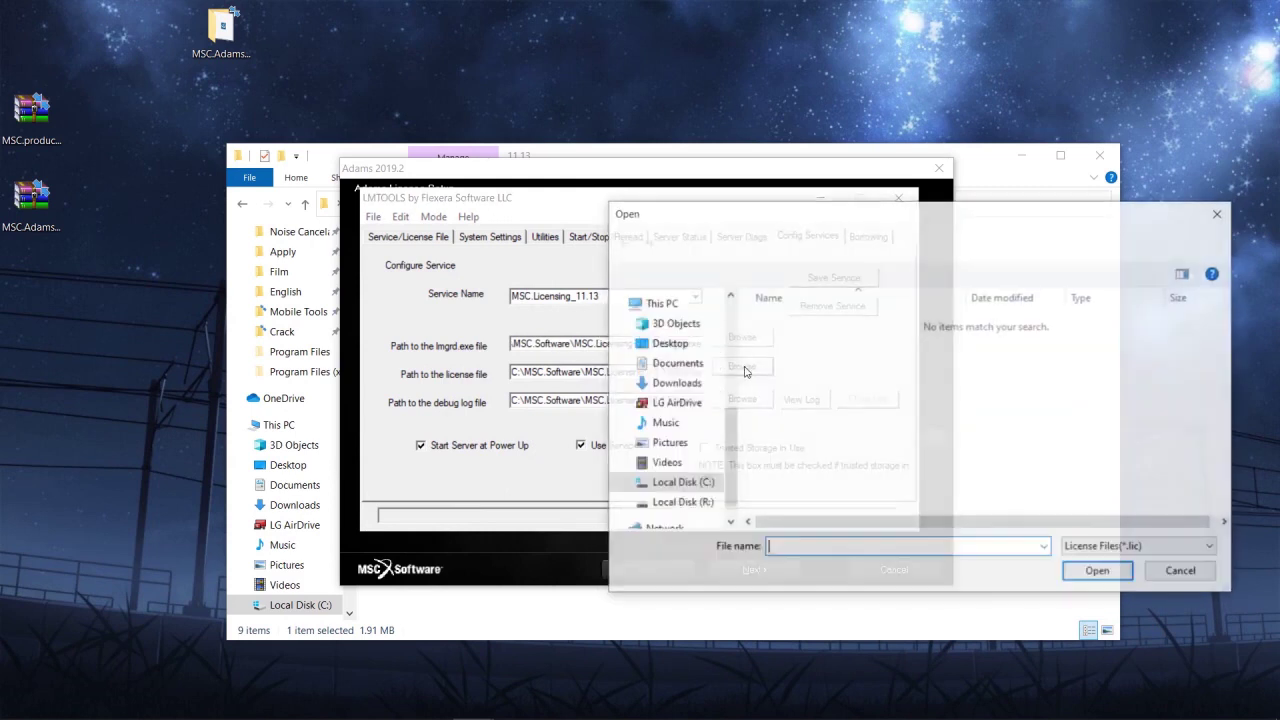
left_click(1113, 556)
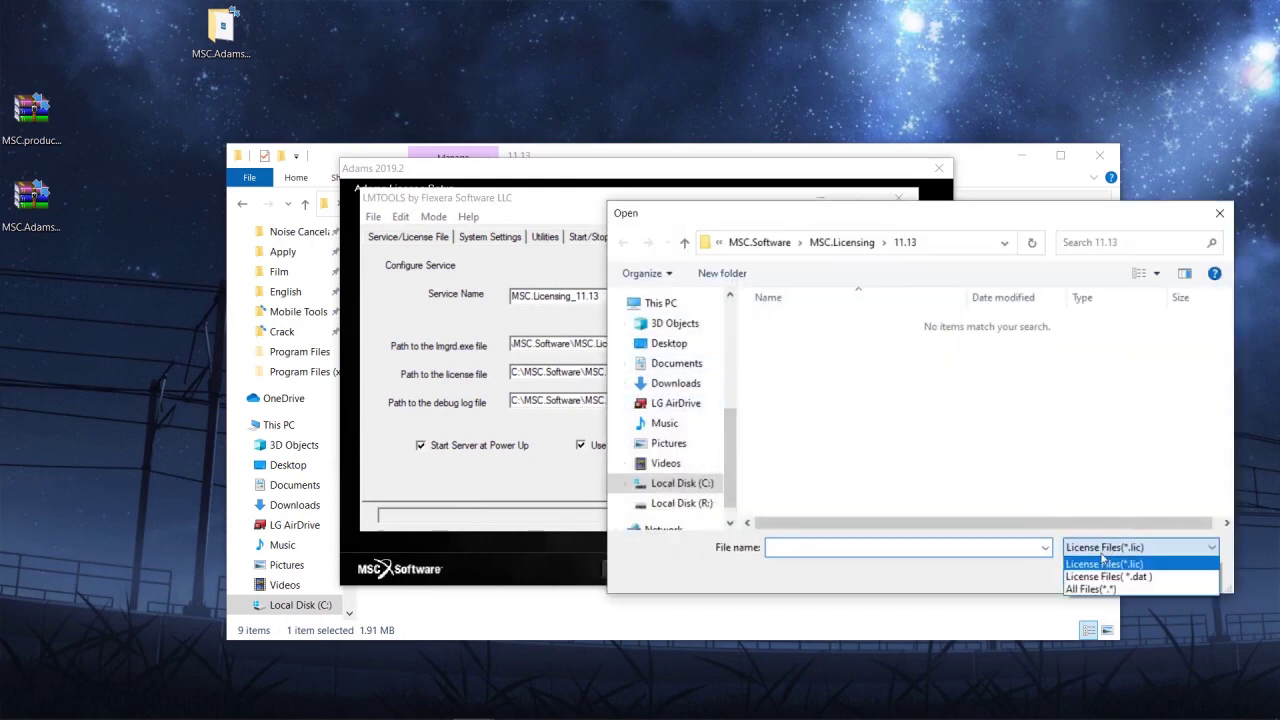
left_click(1097, 576)
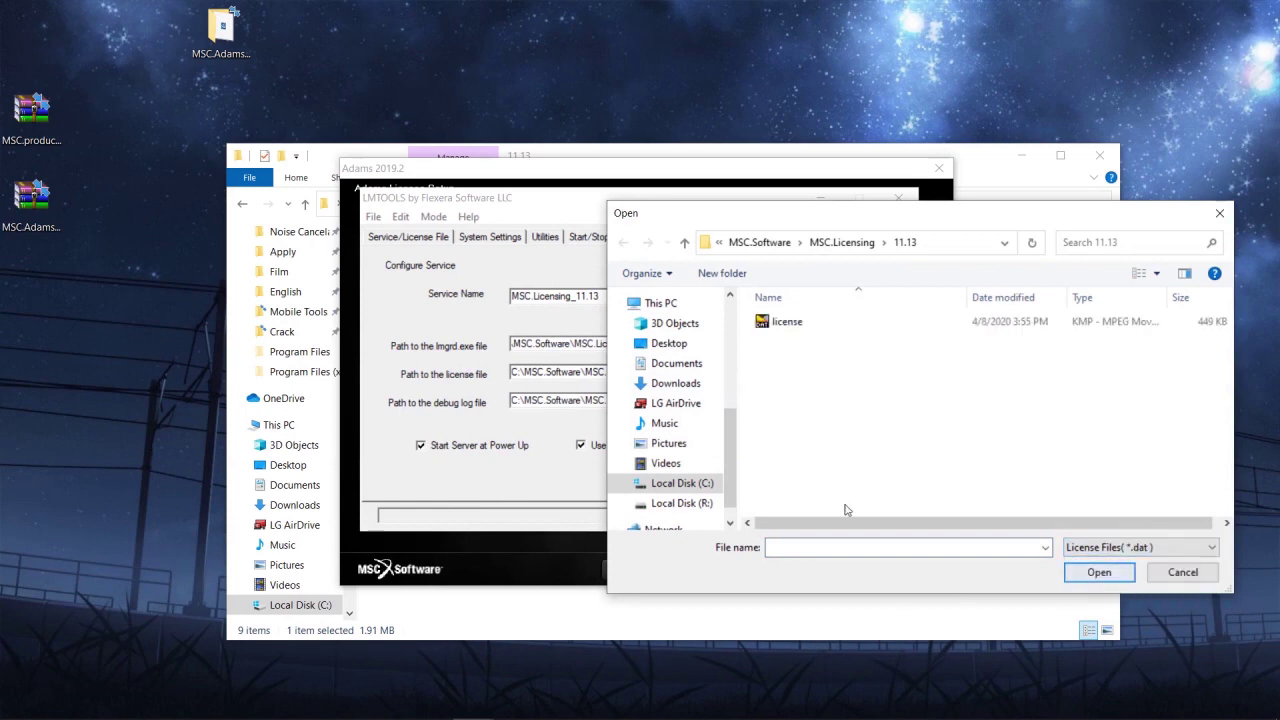
left_click(829, 330)
left_click(1082, 578)
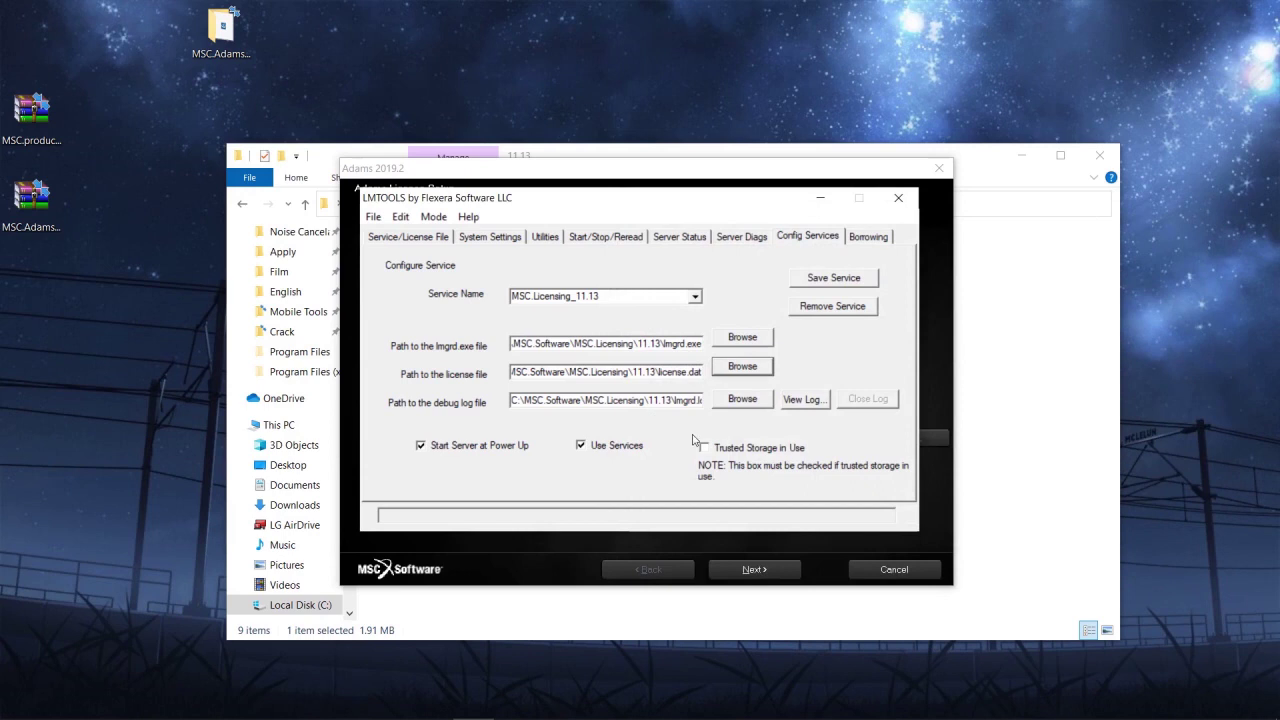
Step: Set the debug log path to lmgrd.log in the 11.13 folder and save the MSC.Licensing_11.13 service settings
left_click(748, 399)
left_click(814, 340)
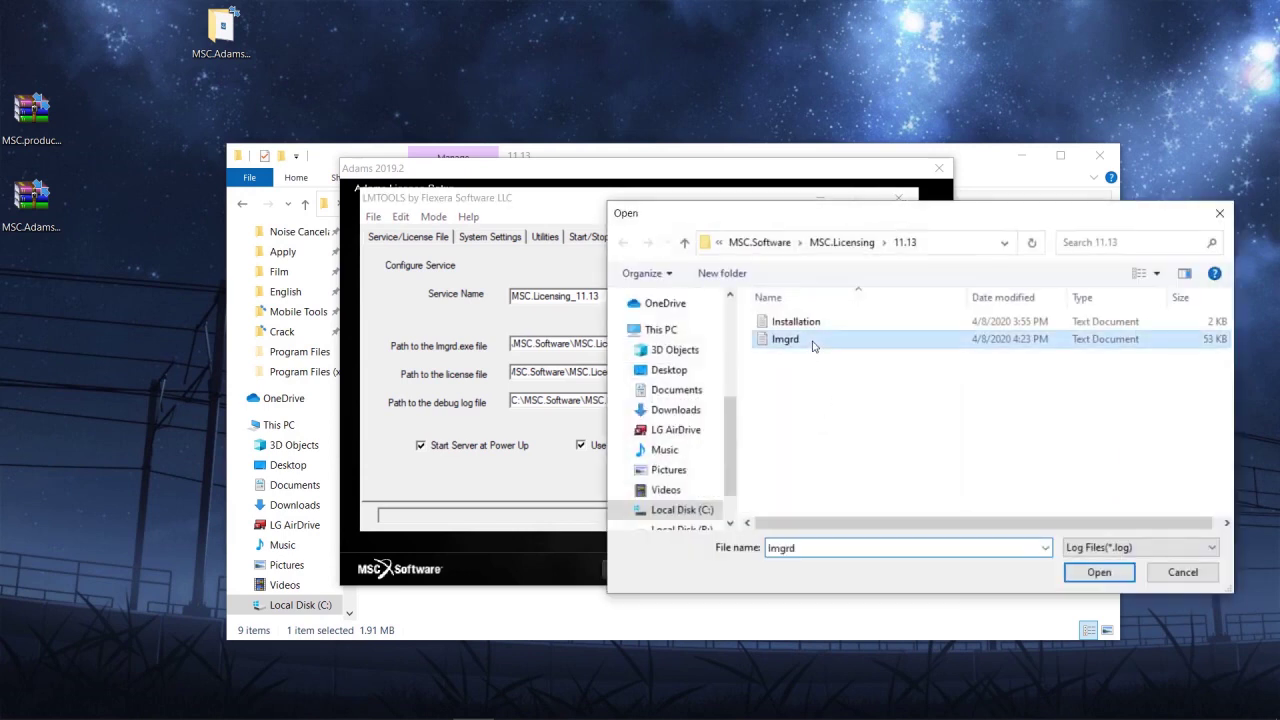
left_click(1099, 572)
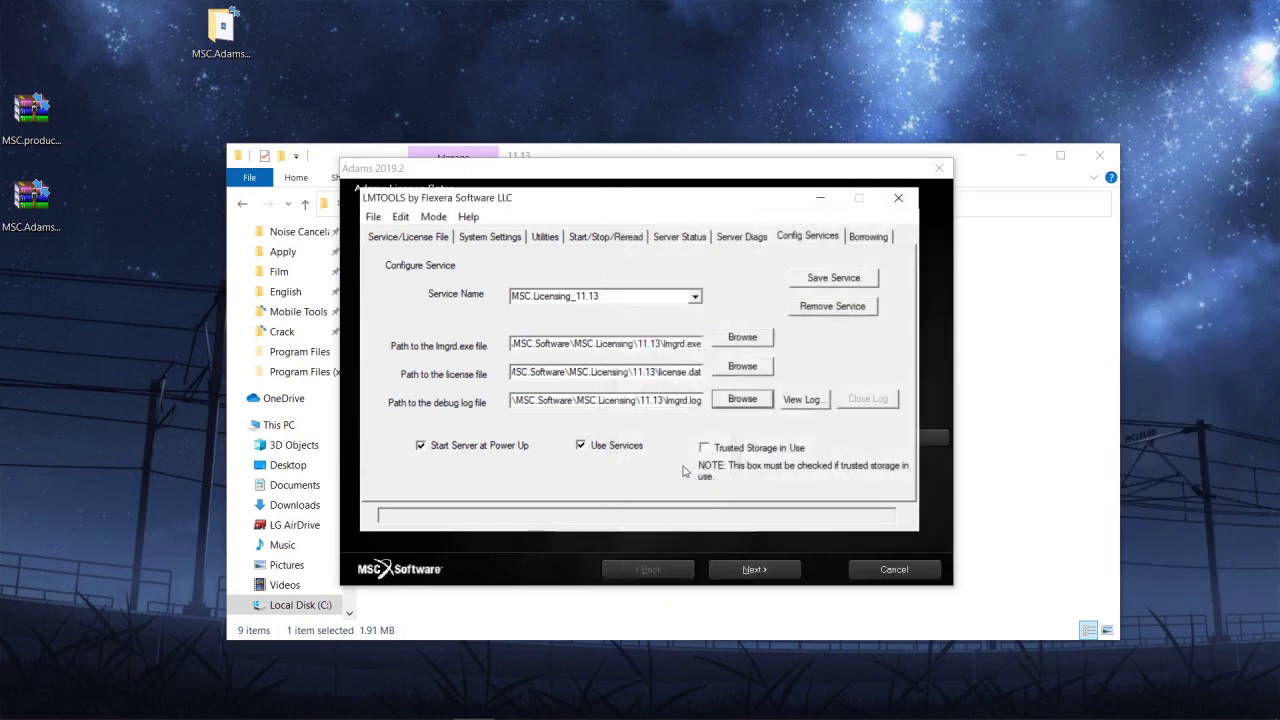
left_click(834, 279)
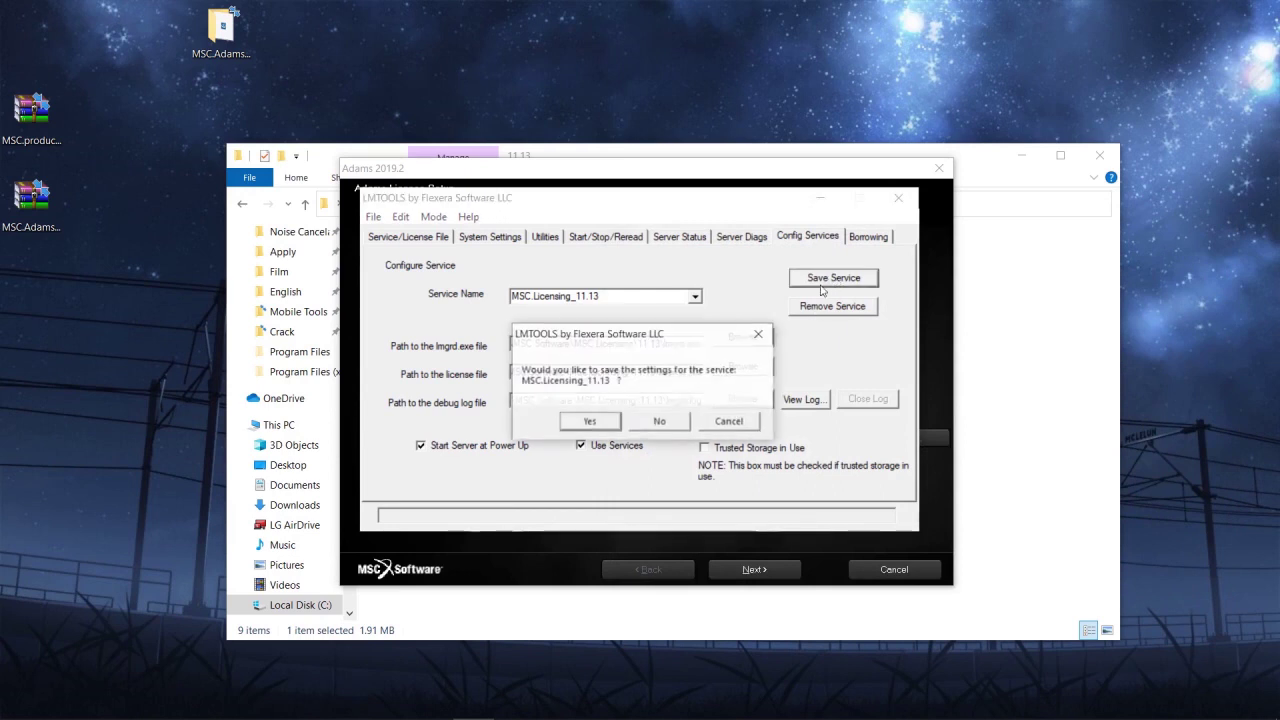
left_click(596, 421)
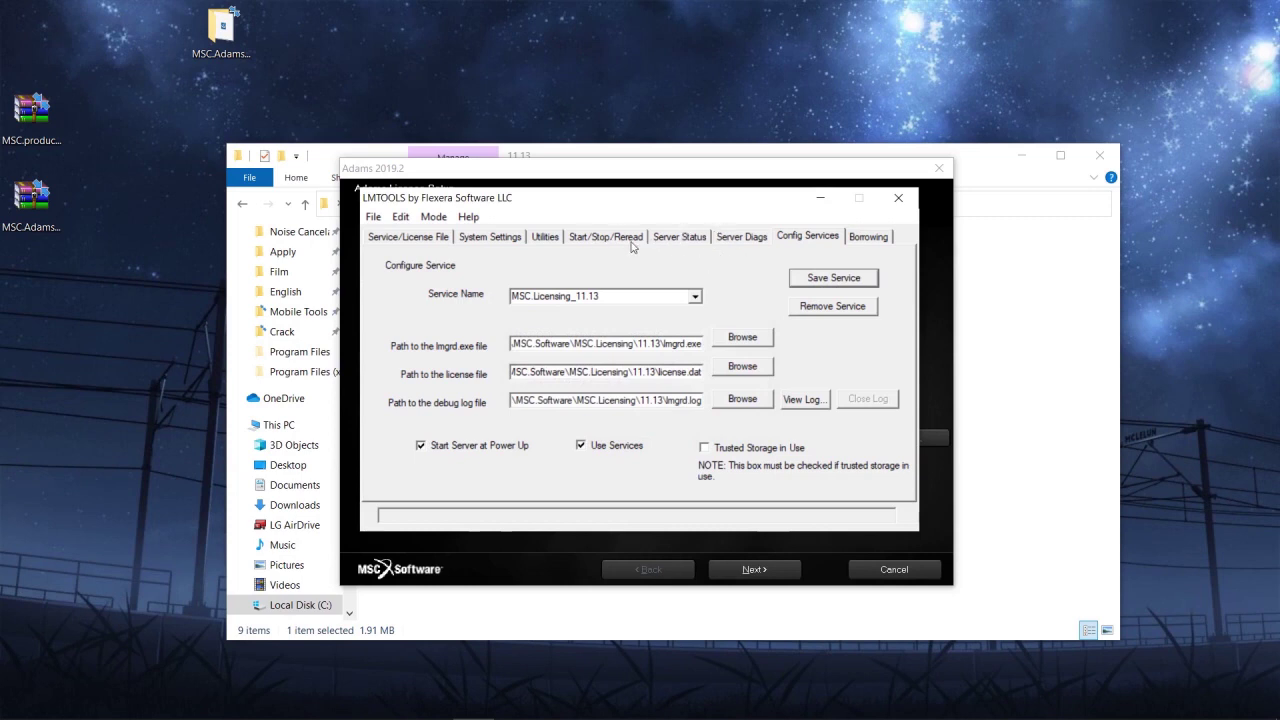
Step: Try to stop and restart the license server for the MSC.Licensing_11.13 service
left_click(595, 237)
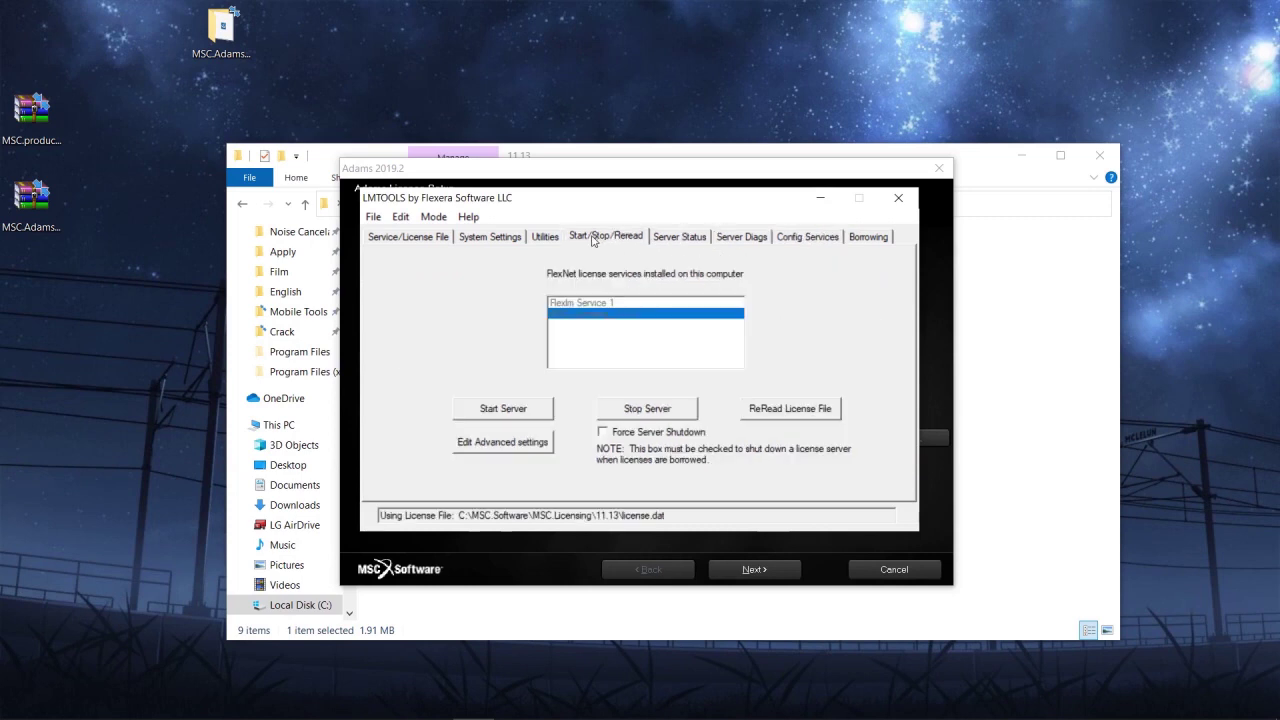
left_click(590, 328)
left_click(655, 409)
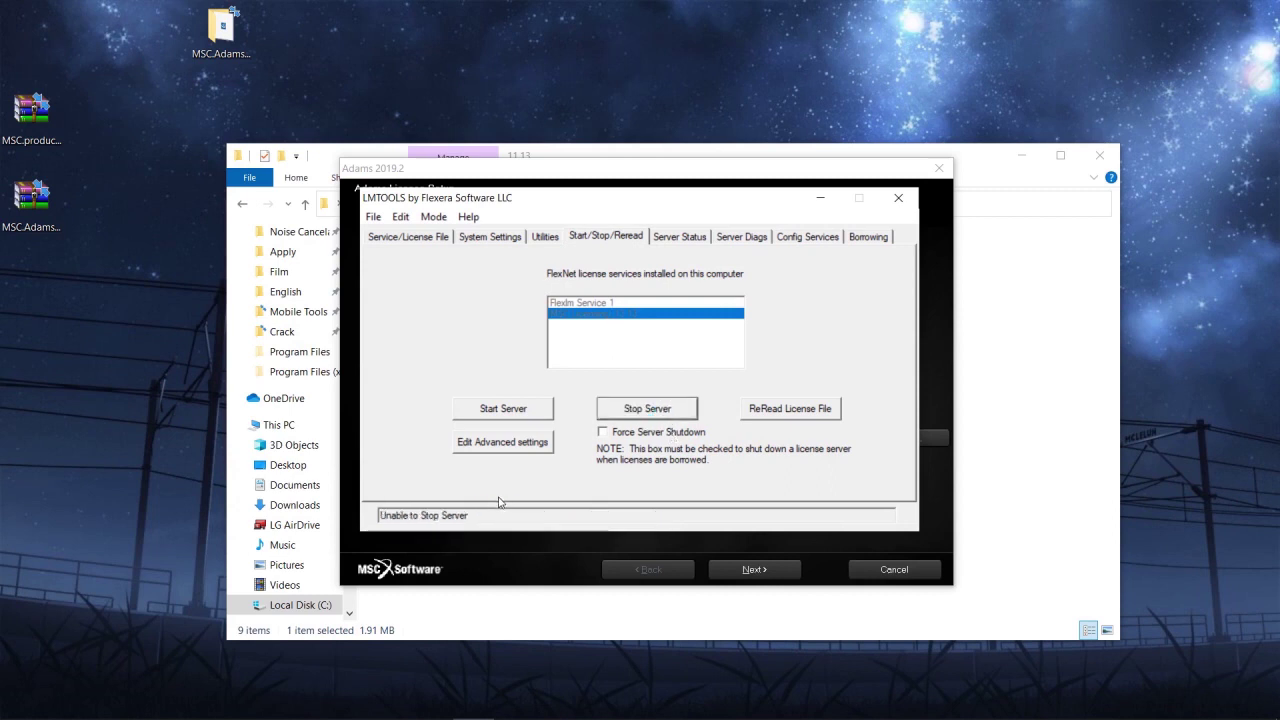
left_click(633, 412)
left_click(522, 418)
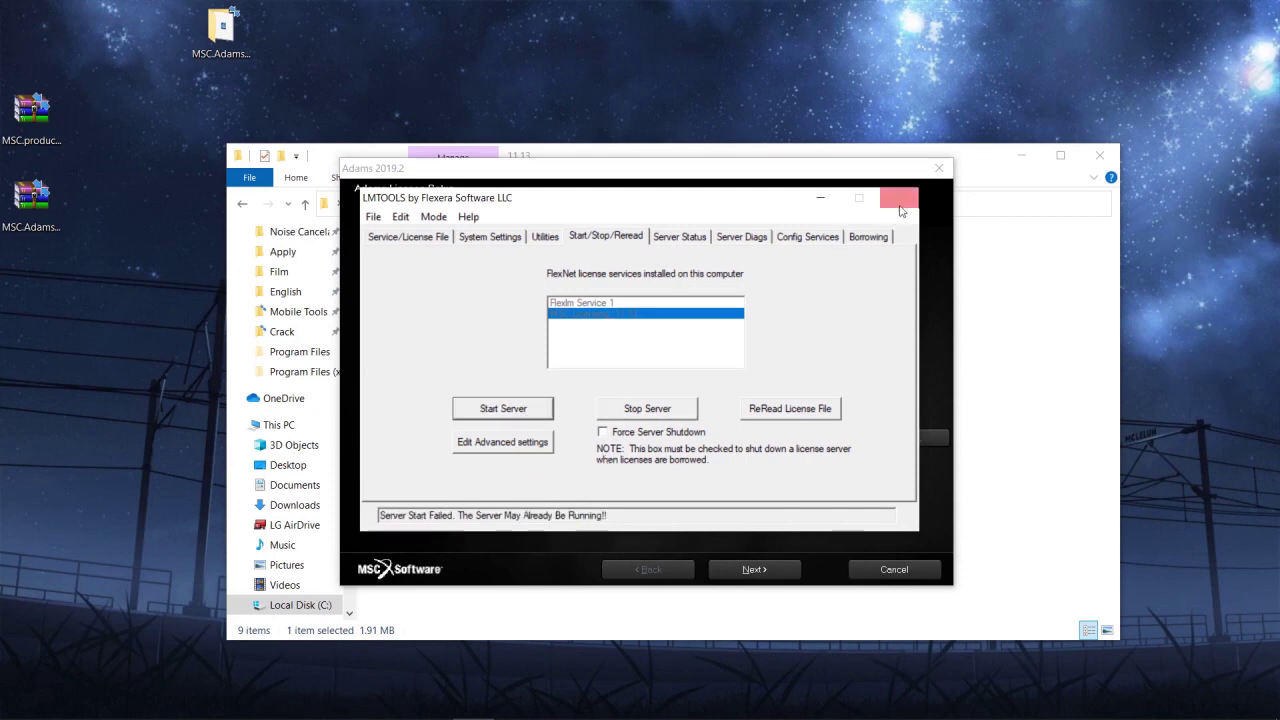
Step: Accept the Adams license setup, decline desktop icons, associate .acf files with Adams Solver, and close the 11.13 folder window
left_click(820, 200)
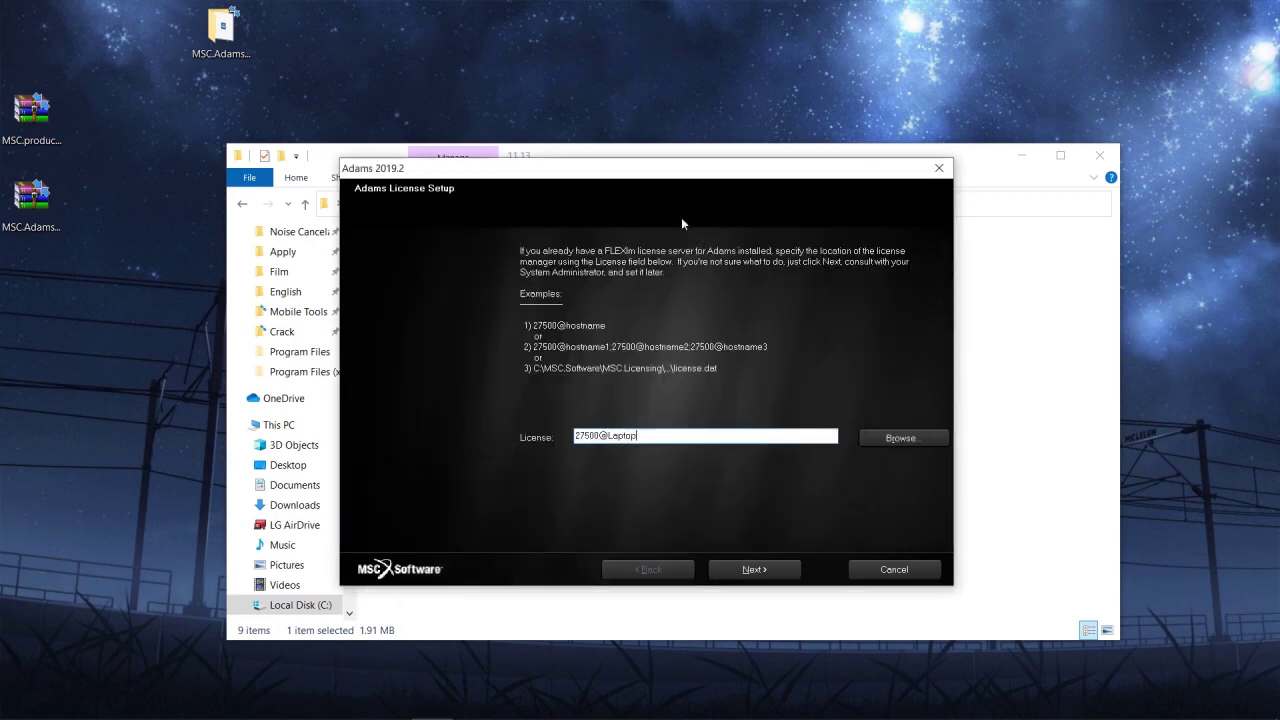
left_click(752, 570)
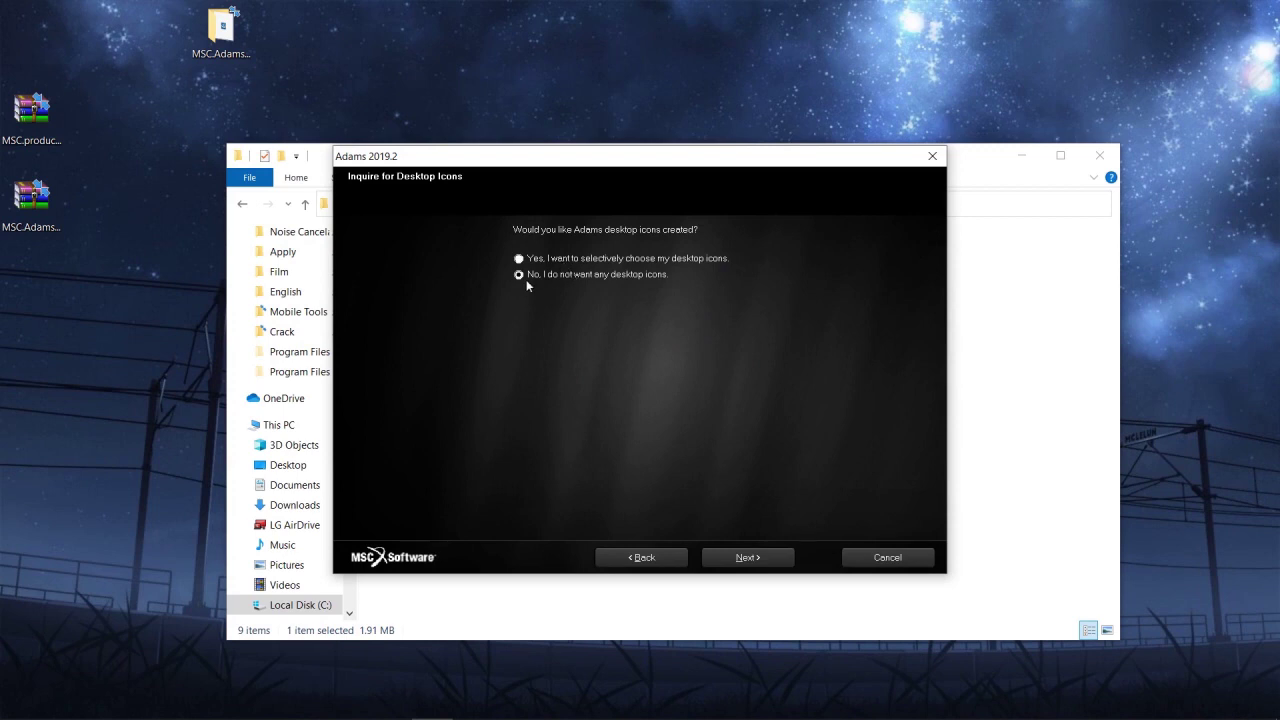
left_click(750, 558)
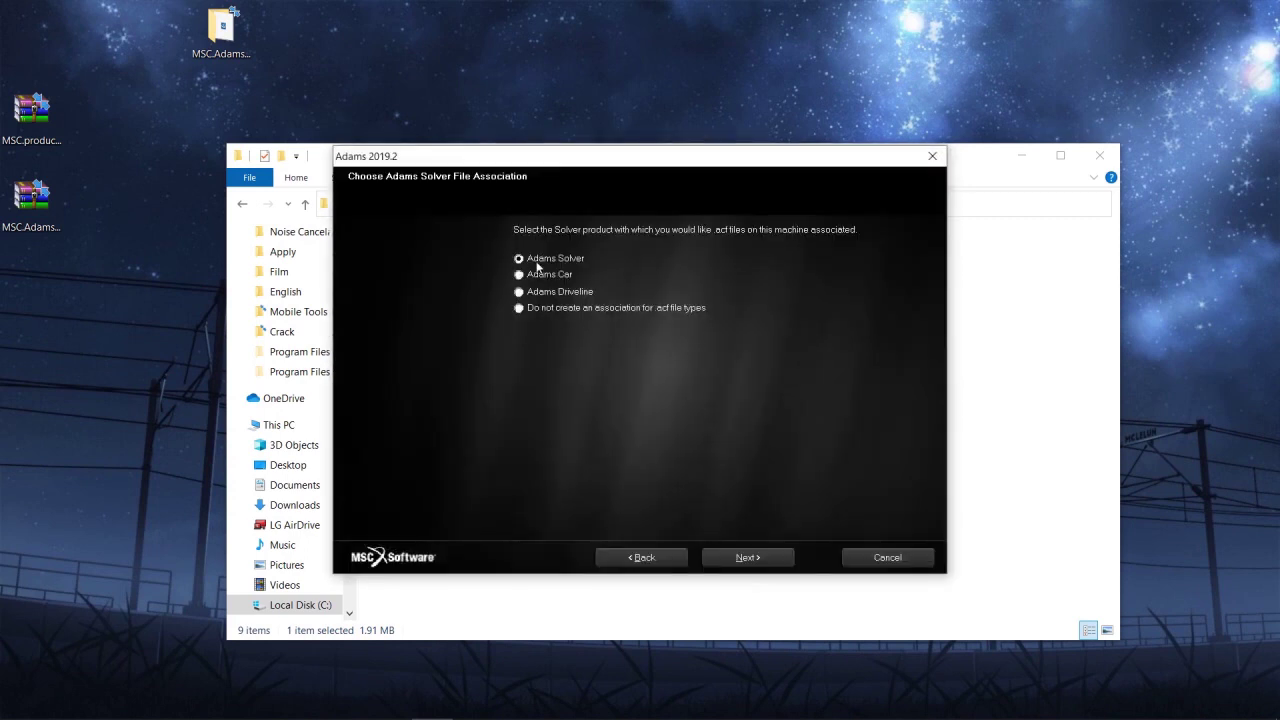
left_click(751, 566)
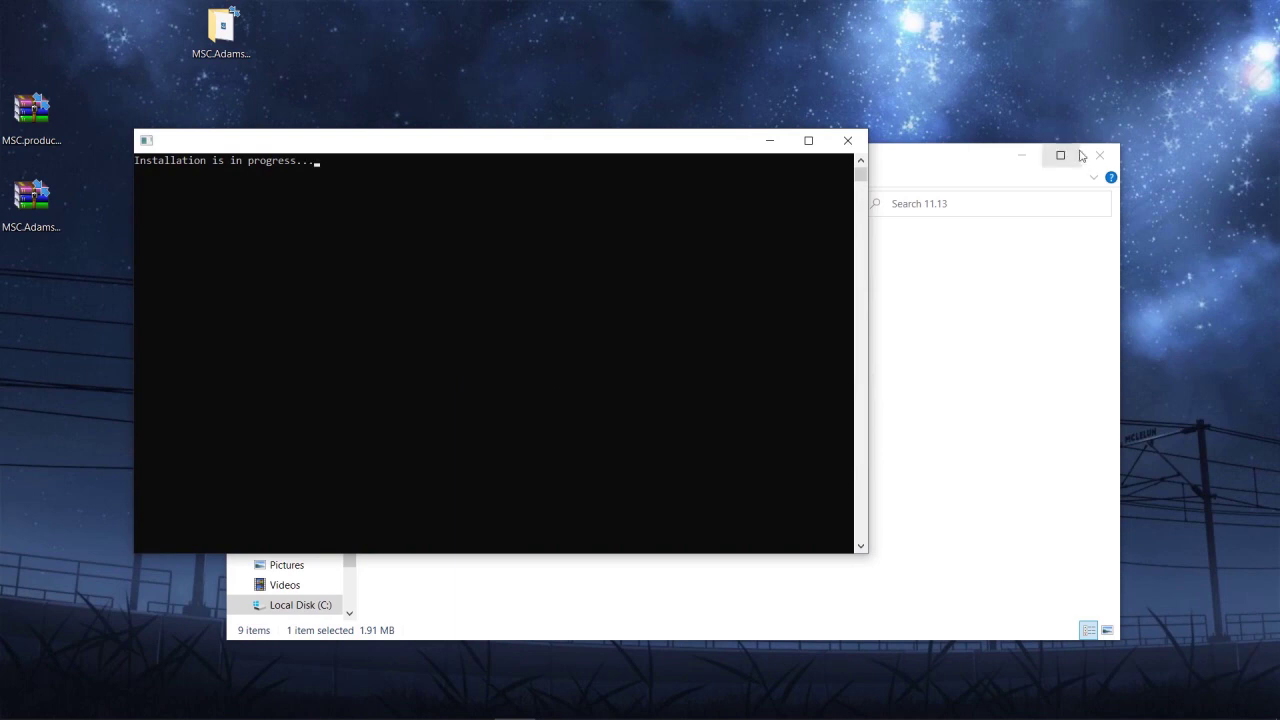
left_click(956, 166)
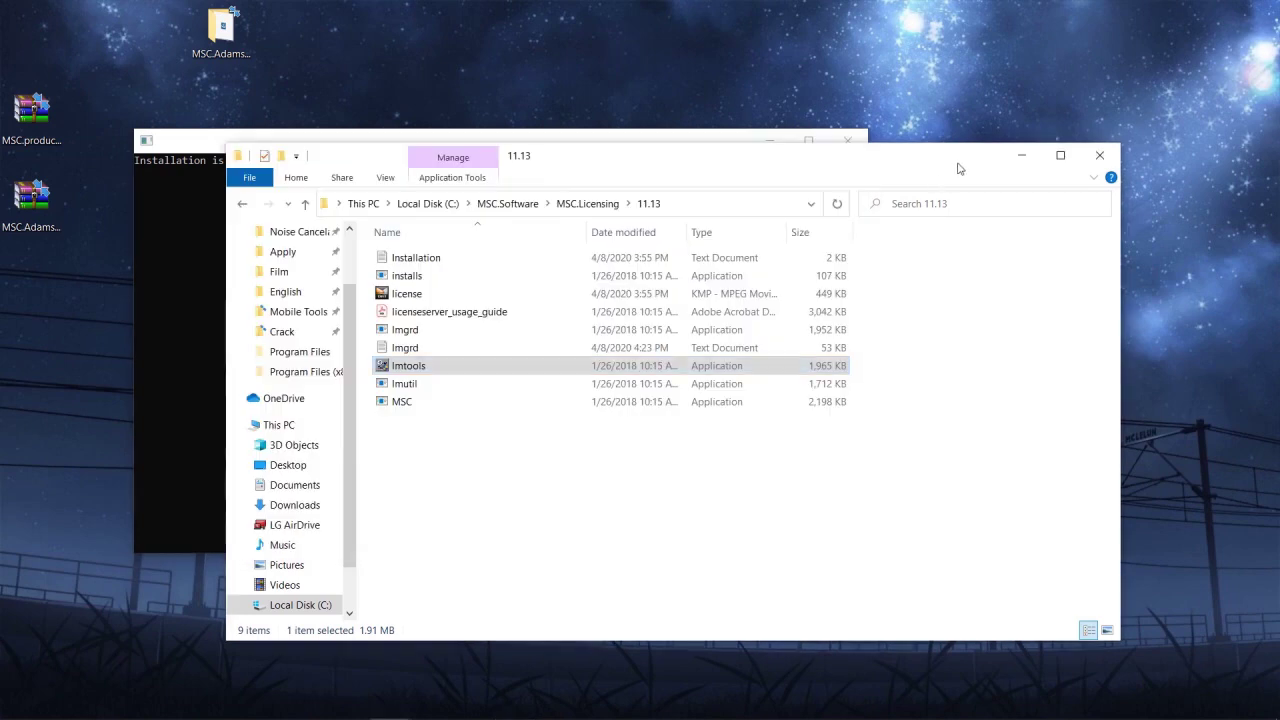
left_click(1100, 160)
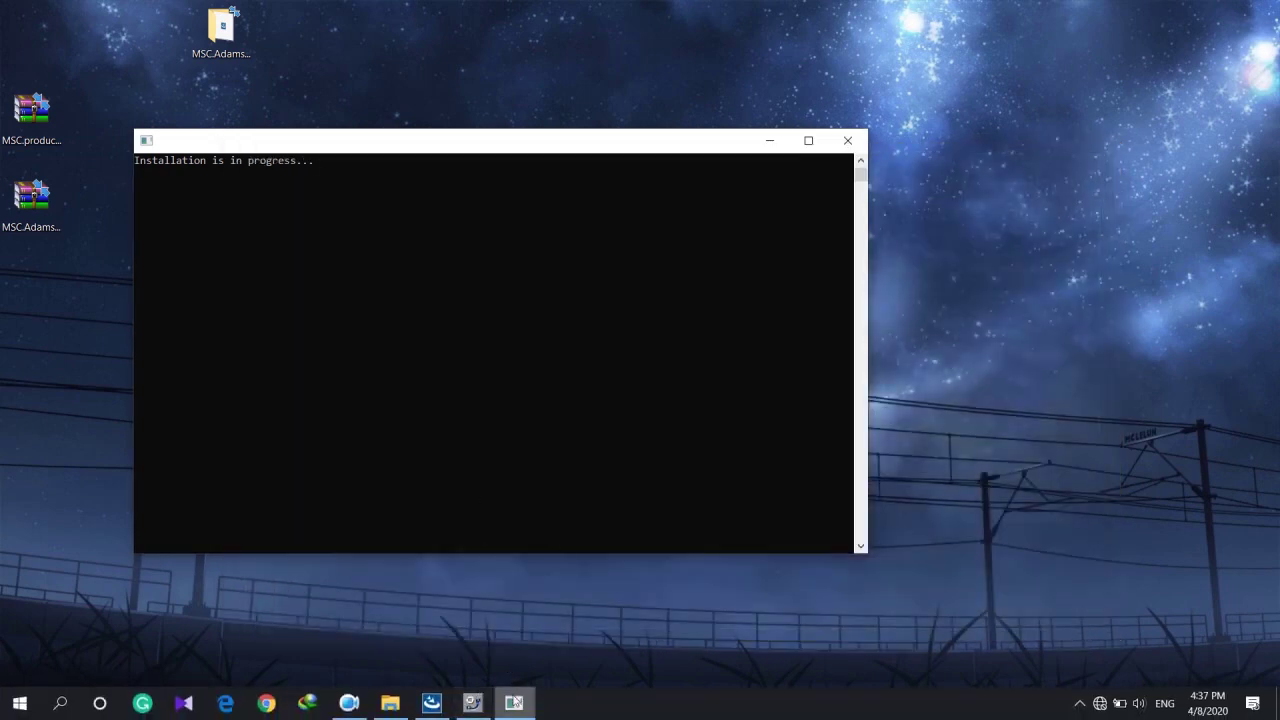
Step: Close LMTOOLS and finish the Adams 2019.2 installation without viewing the README file
left_click(477, 706)
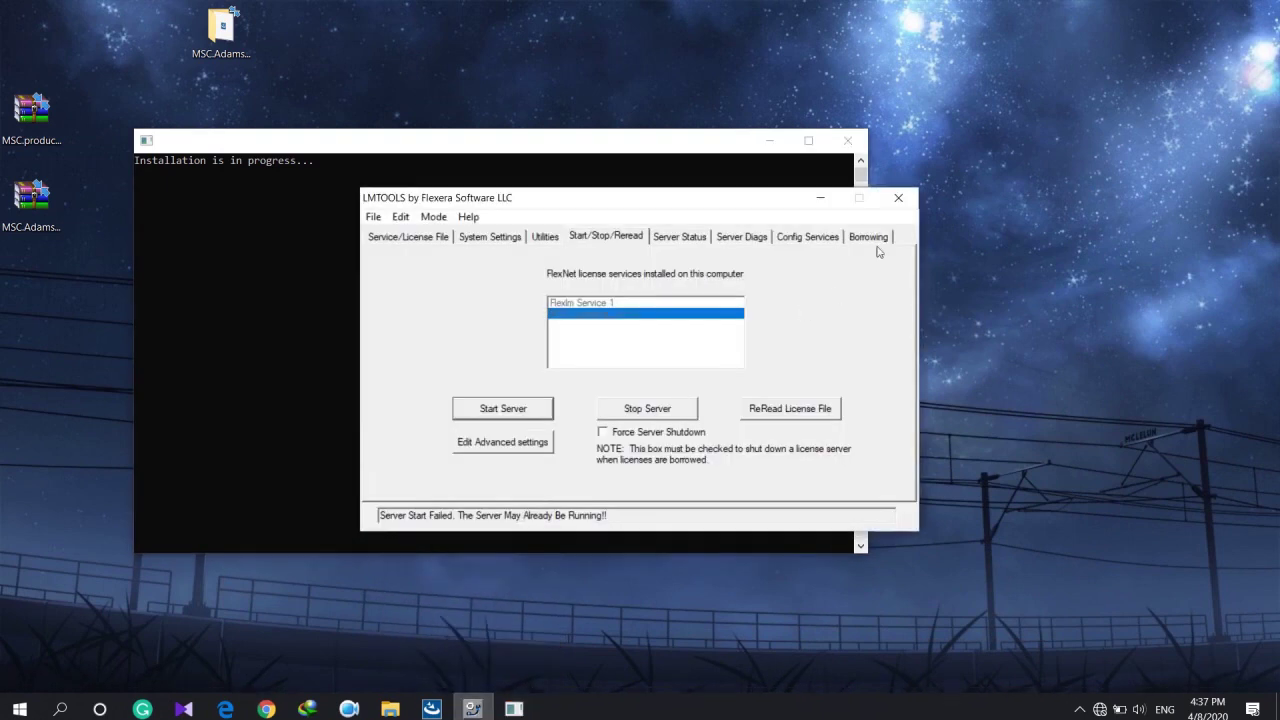
left_click(909, 202)
mouse_move(694, 712)
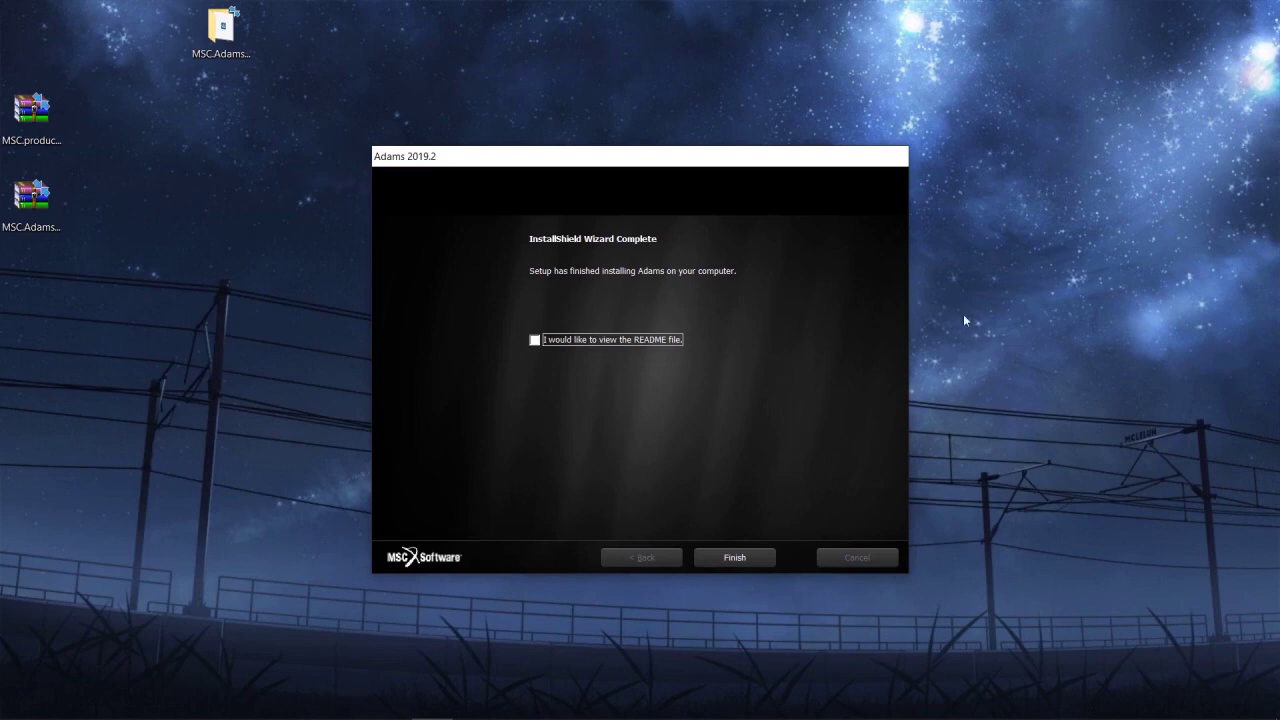
left_click(734, 560)
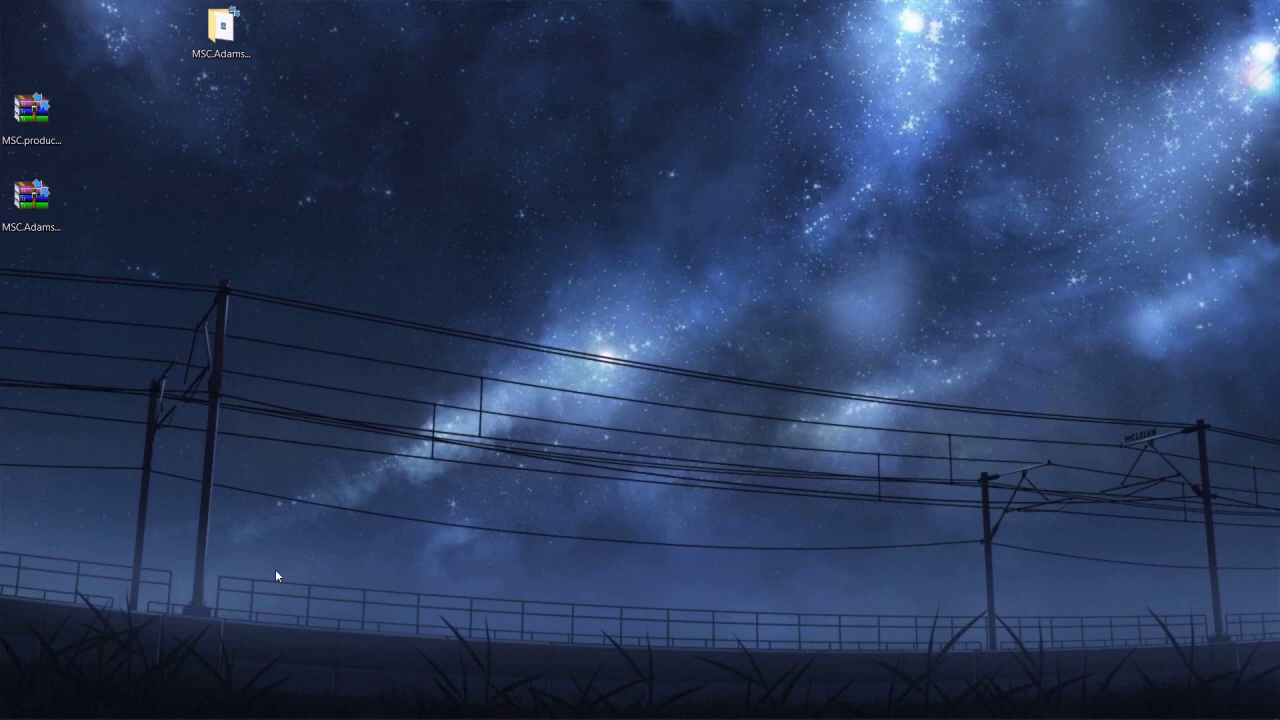
Step: Launch Adams View from the Adams 2019.2 programs and allow aview through Windows Defender Firewall on public networks
left_click(20, 703)
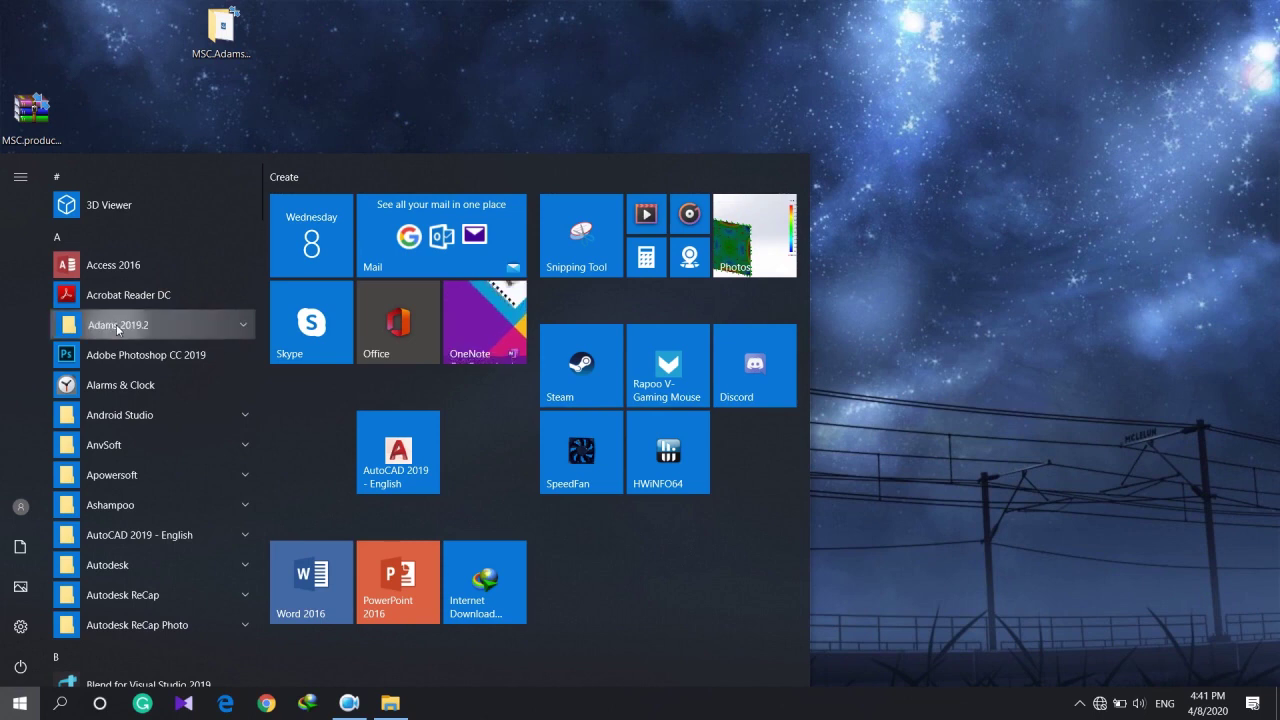
left_click(116, 324)
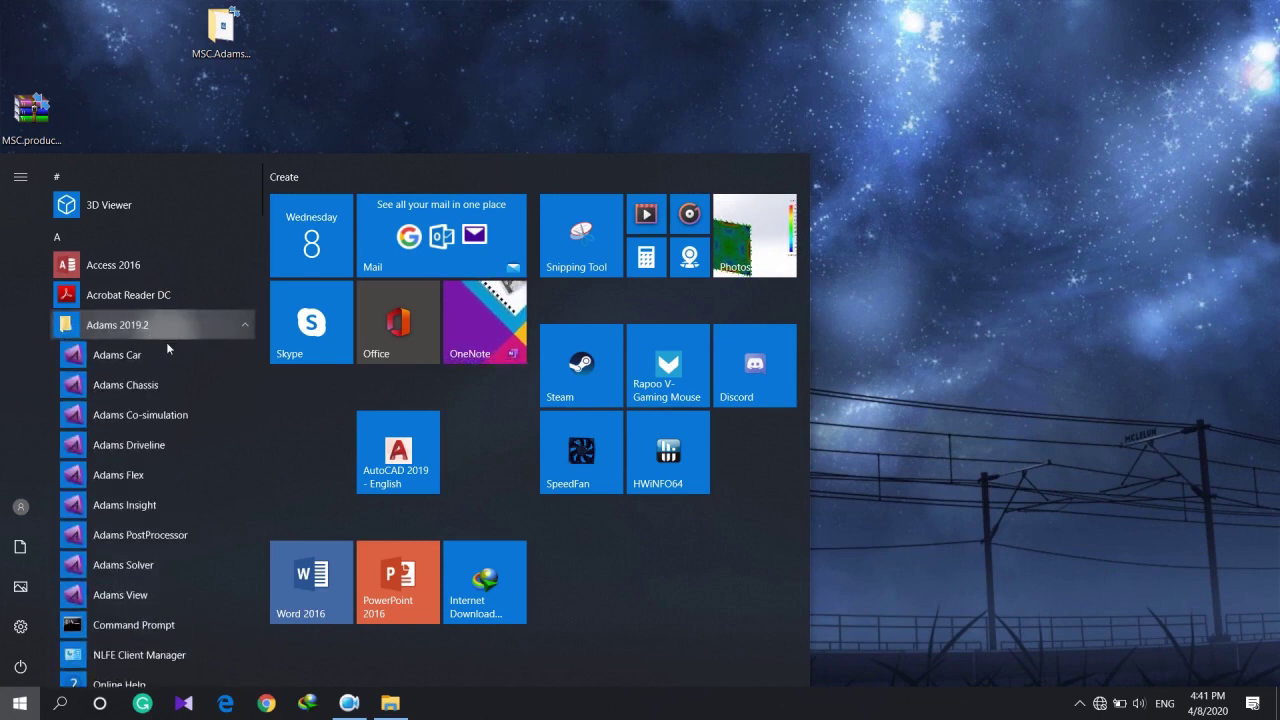
left_click(128, 598)
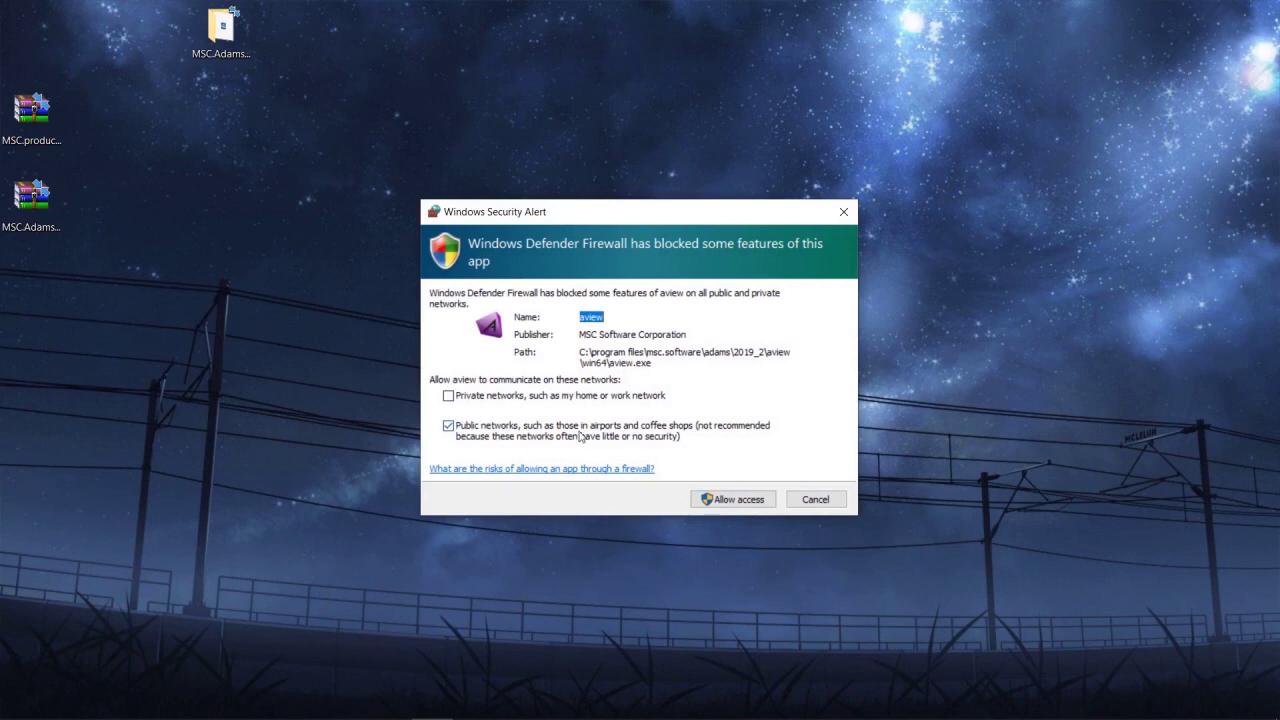
left_click(582, 437)
left_click(652, 441)
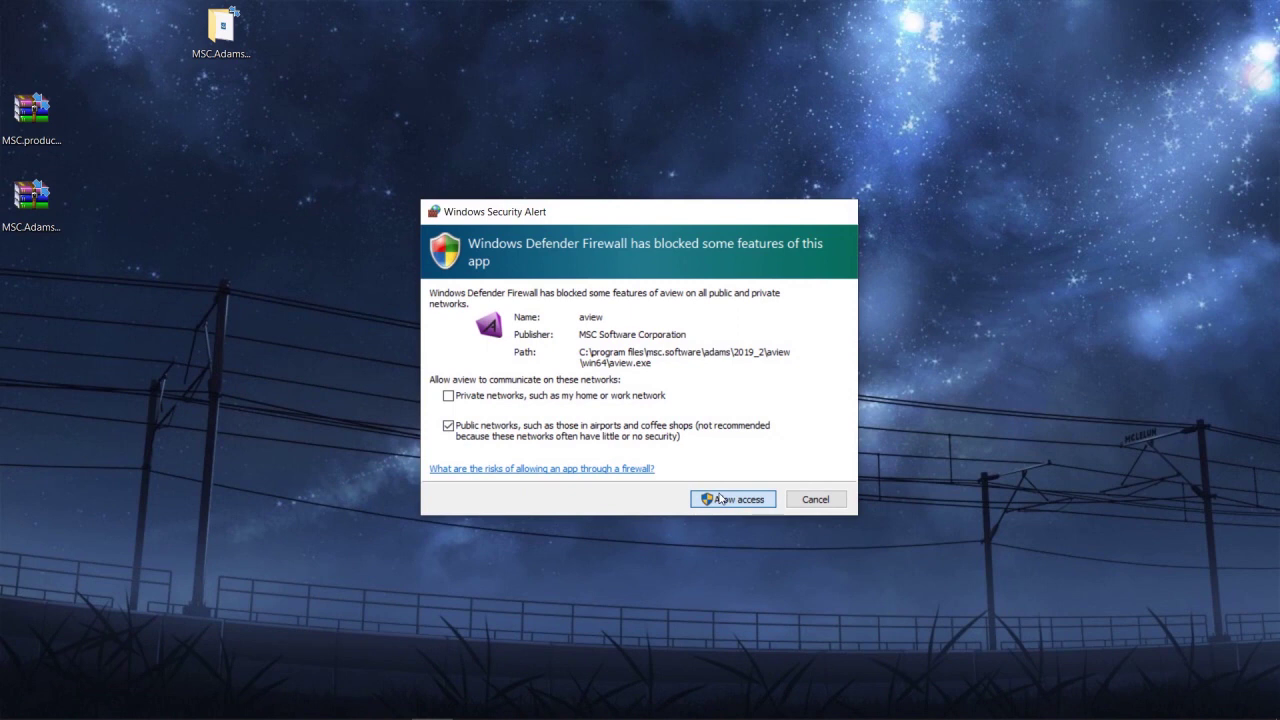
left_click(720, 498)
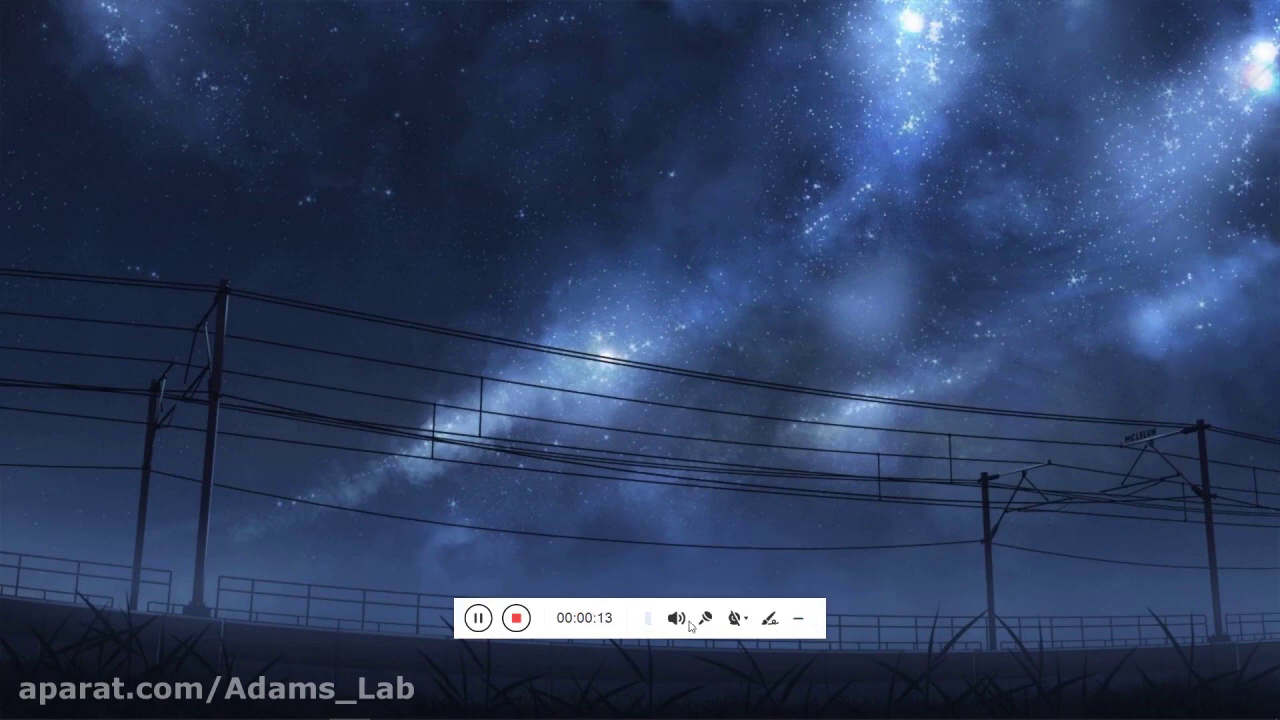
Step: Open Adams View 2019.2 and start a new model, keeping the name MODEL_1
left_click(798, 618)
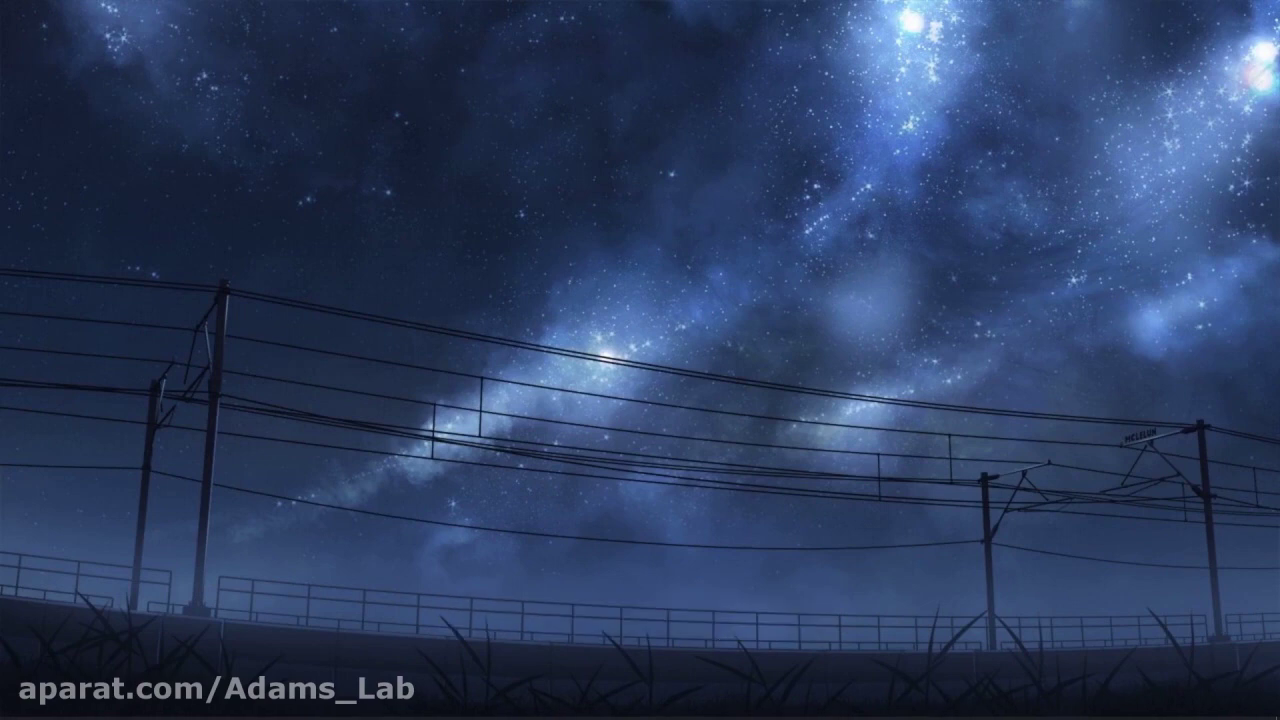
key("super")
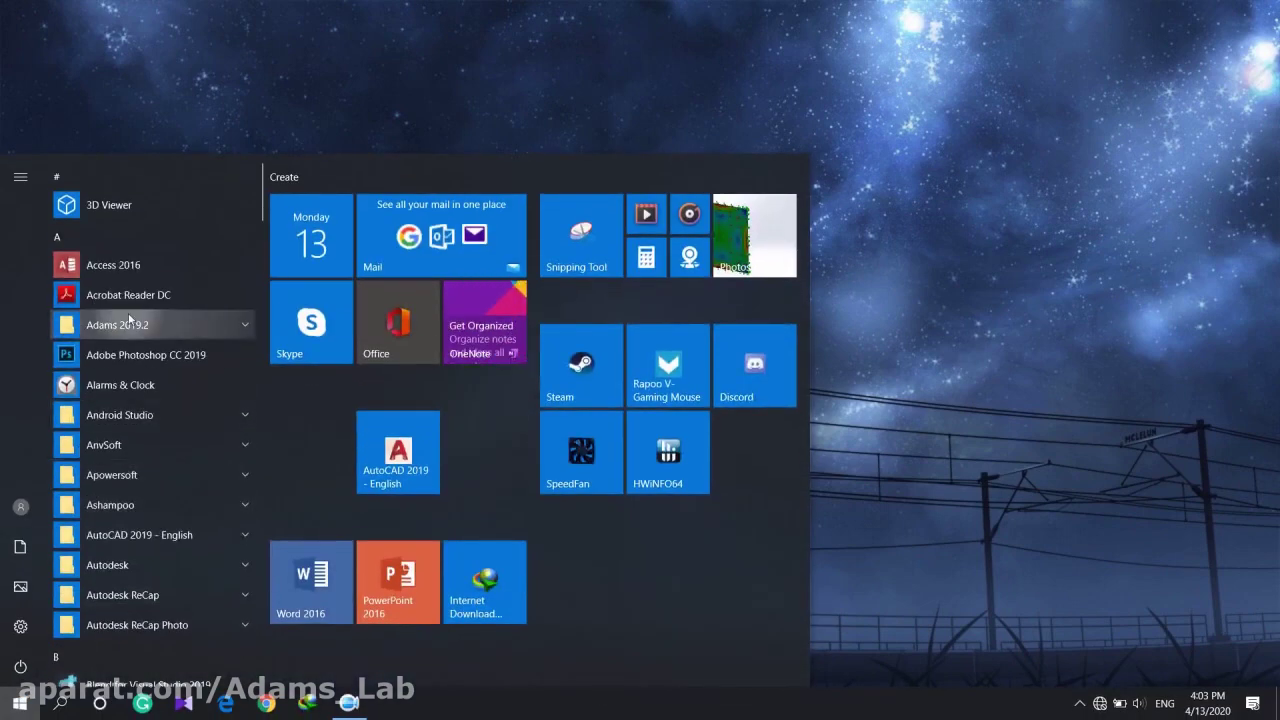
left_click(131, 325)
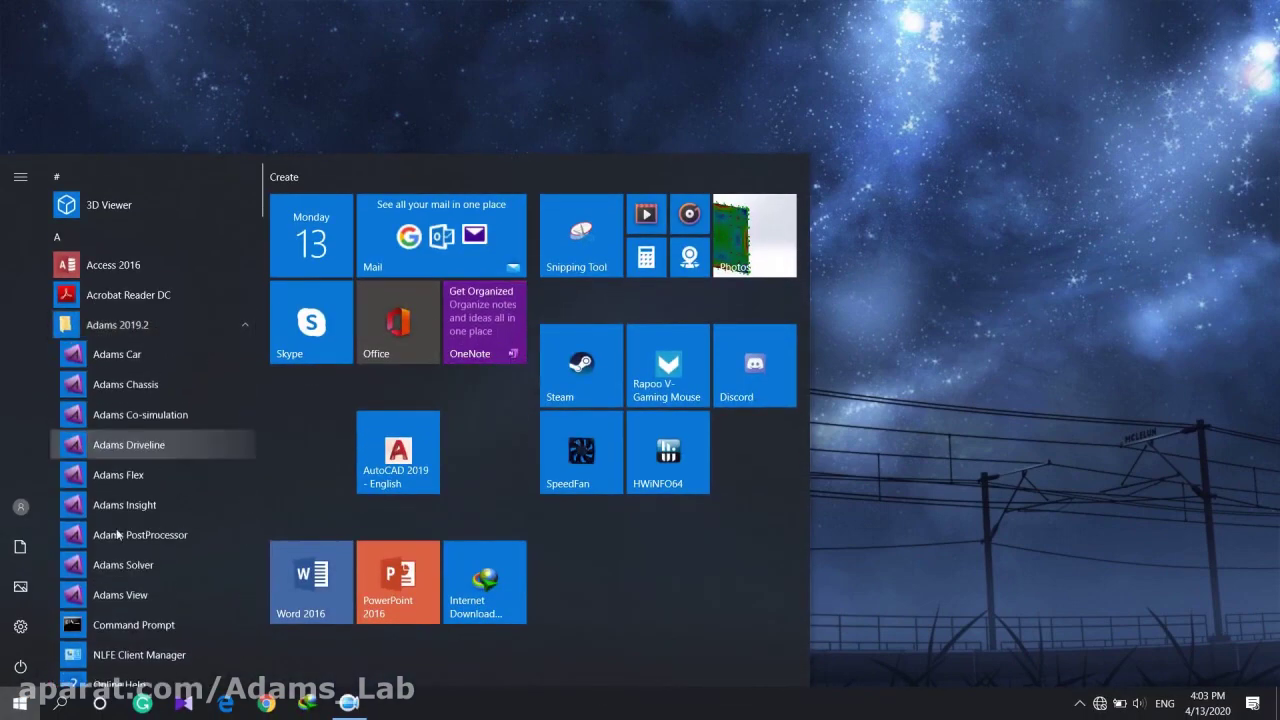
left_click(138, 596)
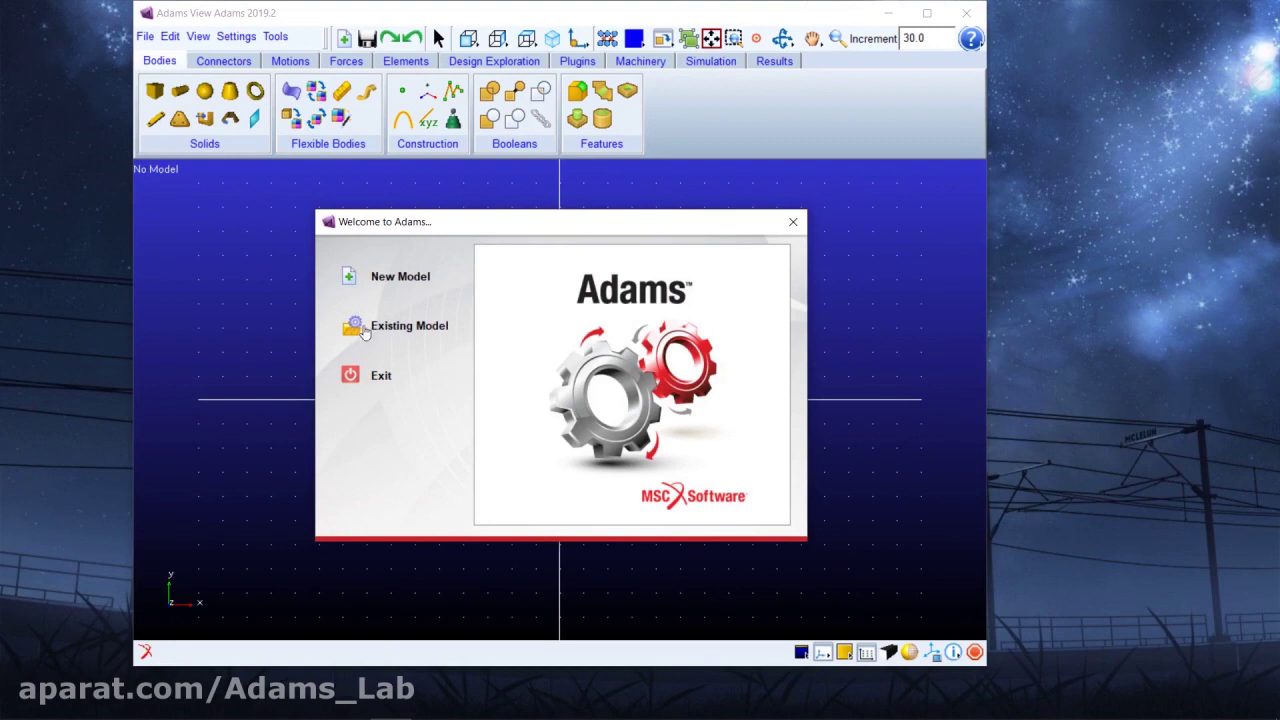
left_click(356, 276)
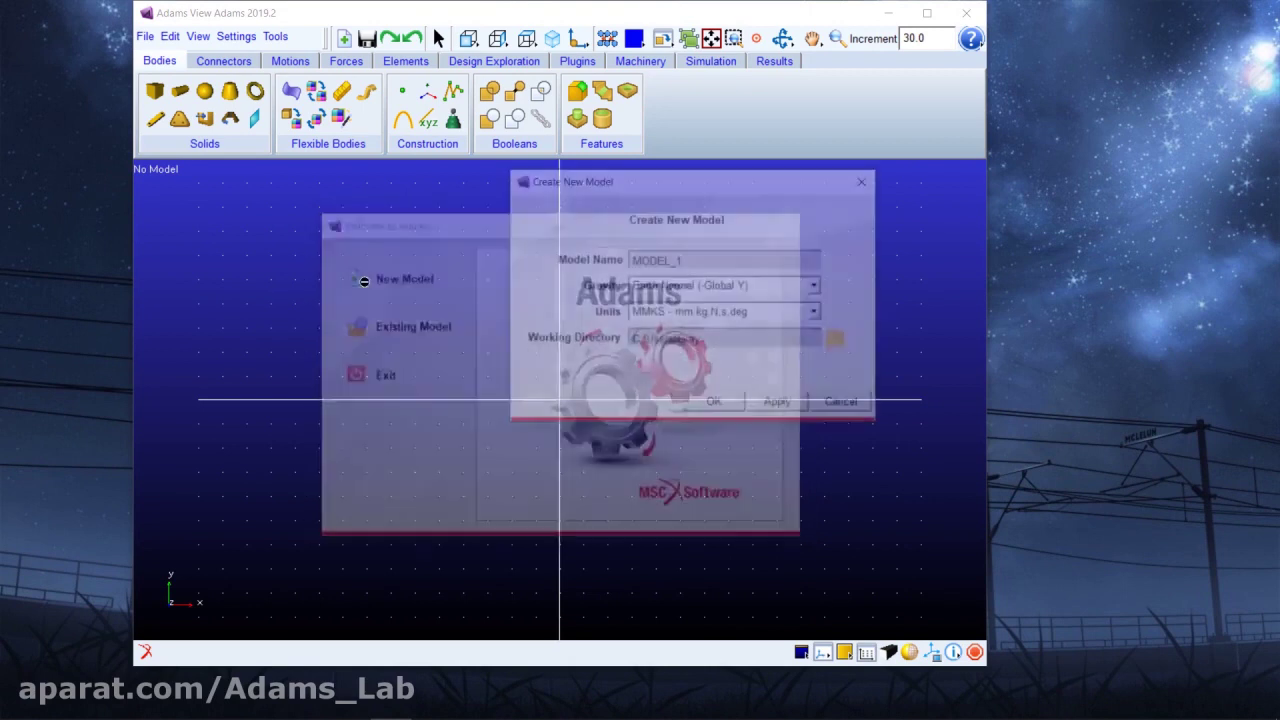
double_click(689, 265)
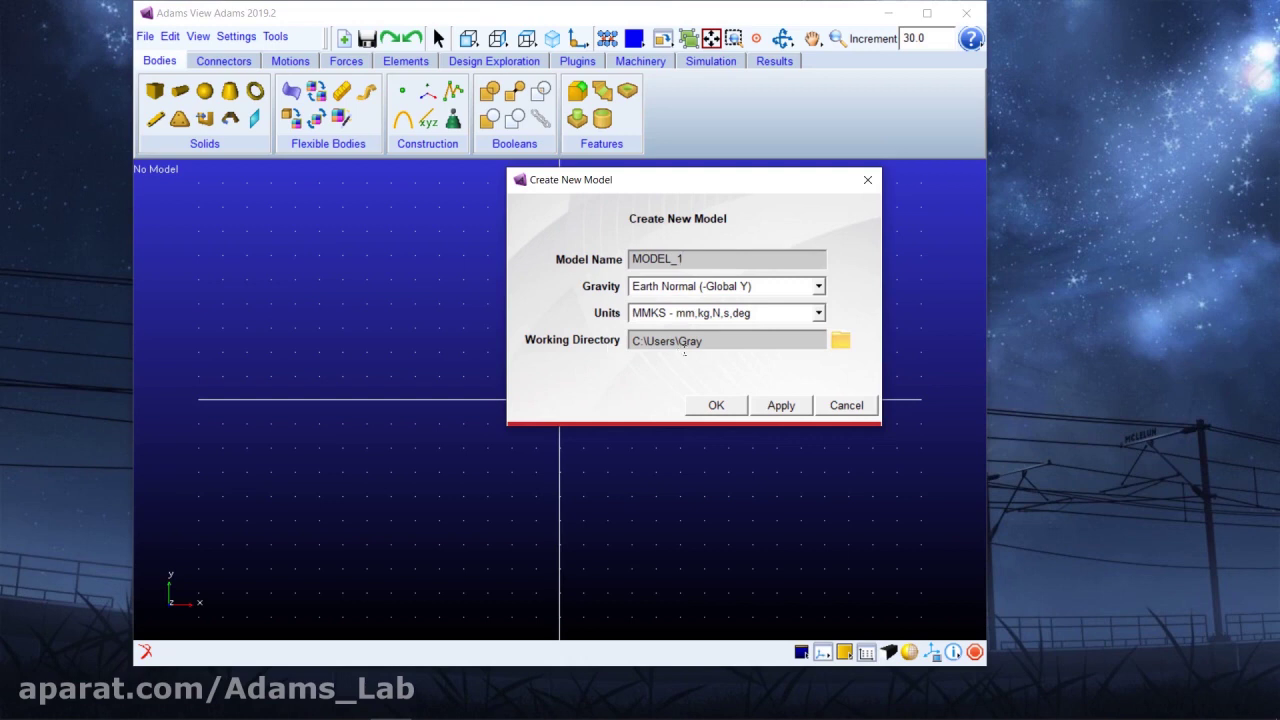
Step: Browse to the Desktop for the model's working directory and create a folder there named First Project
left_click(840, 341)
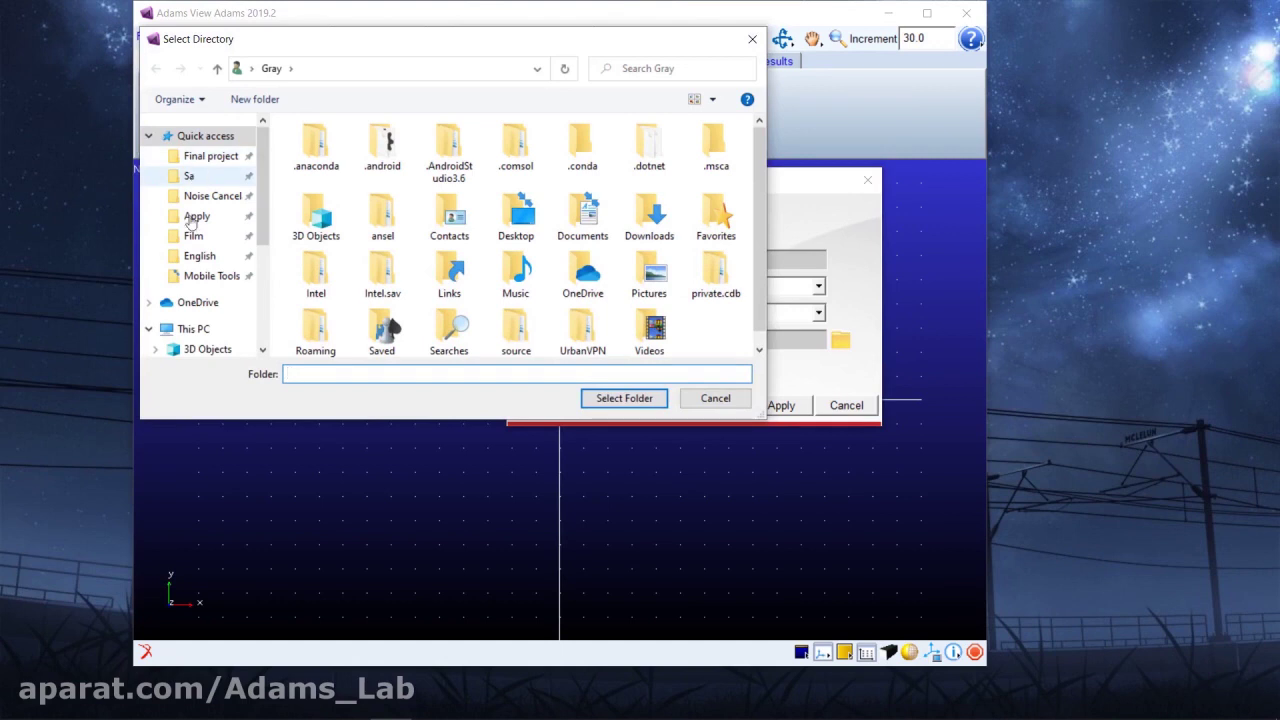
scroll(201, 333, "down", 1)
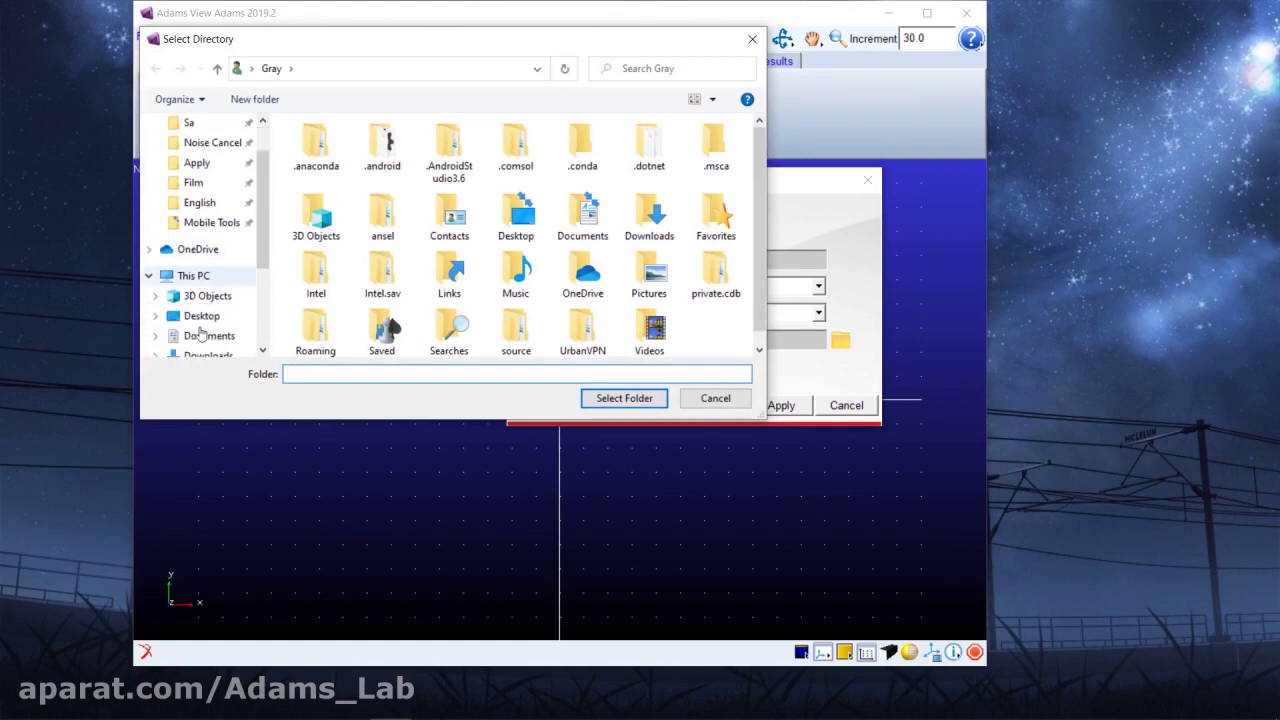
left_click(201, 315)
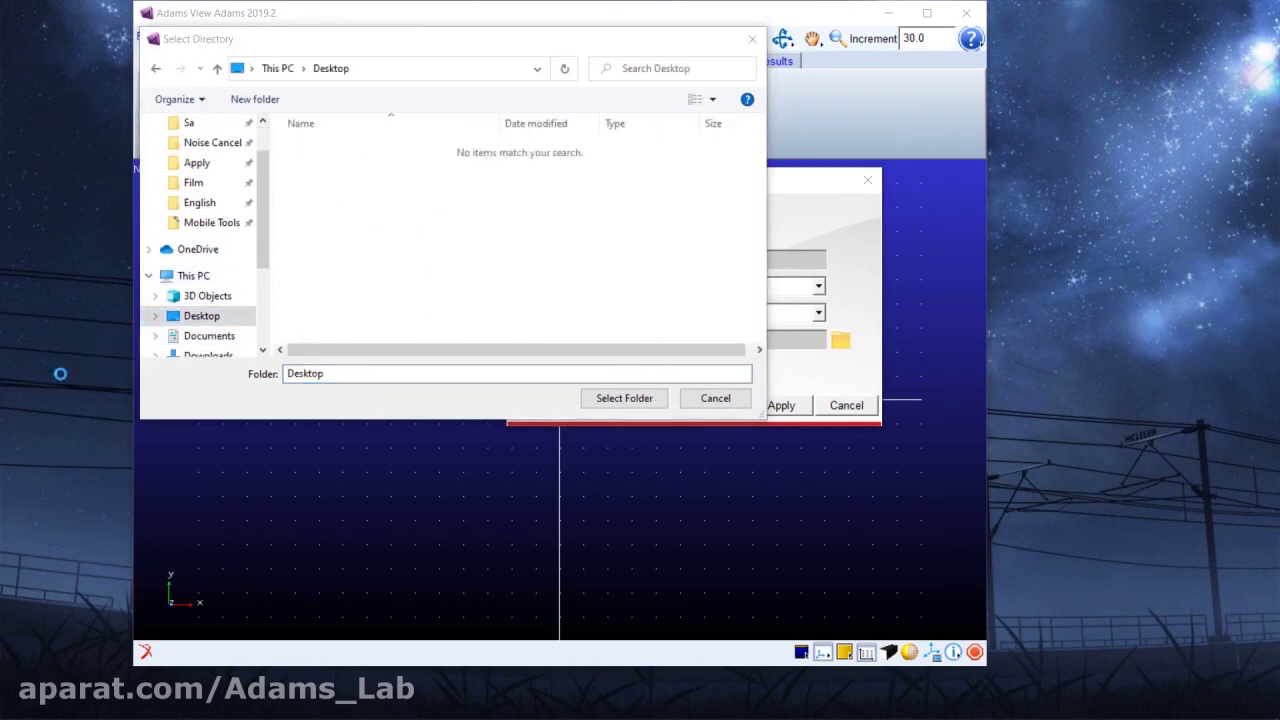
right_click(18, 188)
mouse_move(120, 405)
left_click(255, 408)
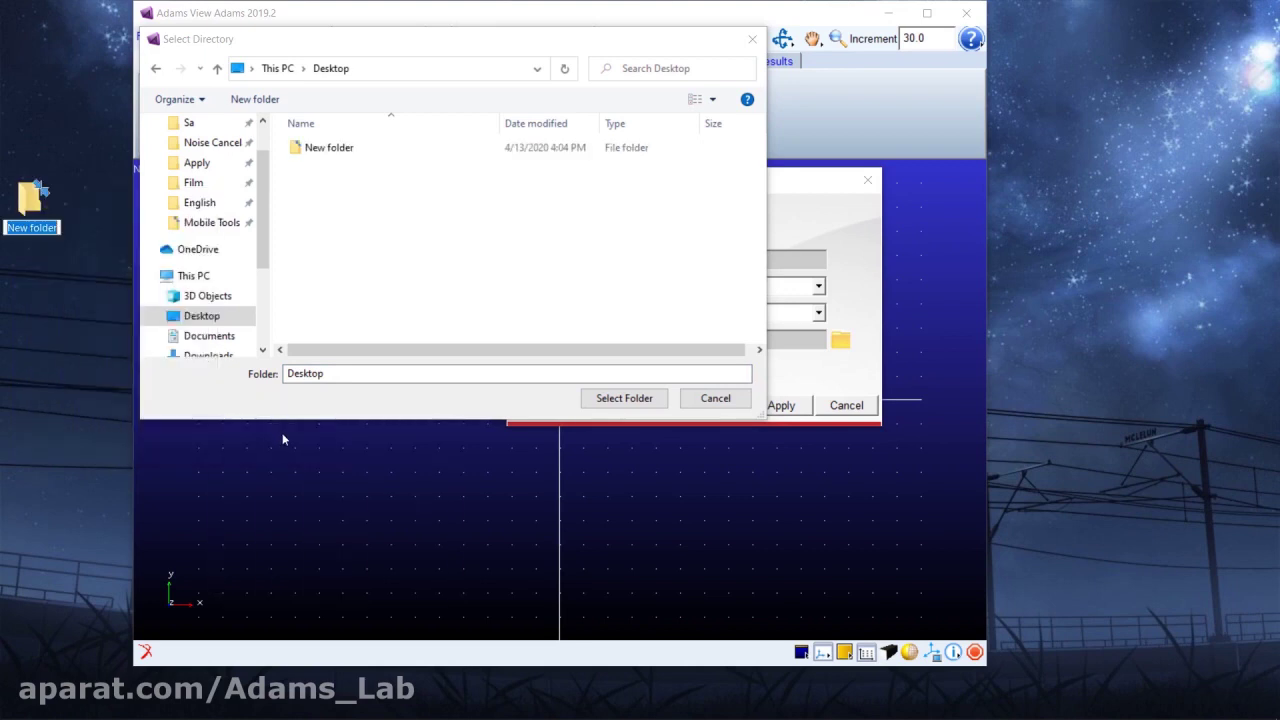
type("Fi")
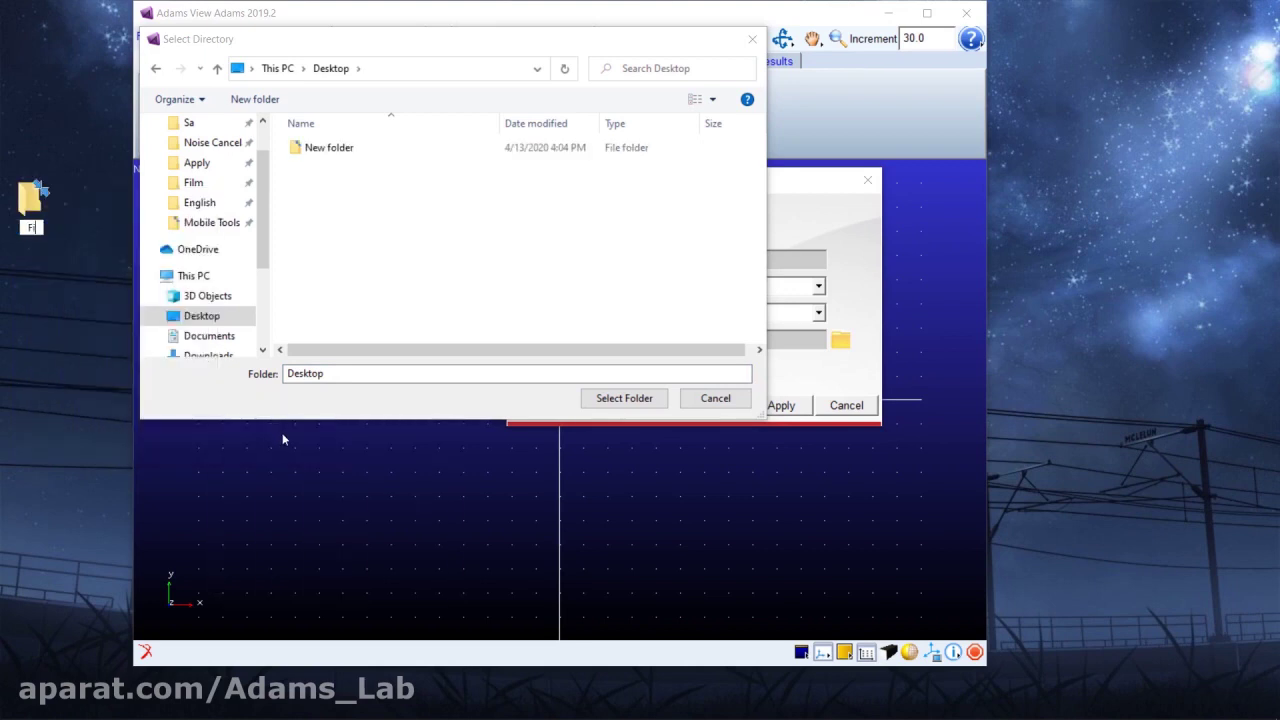
type("rst Project")
Step: Set the working directory to First Project and create MODEL_1 with Earth Normal (-Global Y) gravity and MMKS units
left_click(392, 149)
double_click(392, 149)
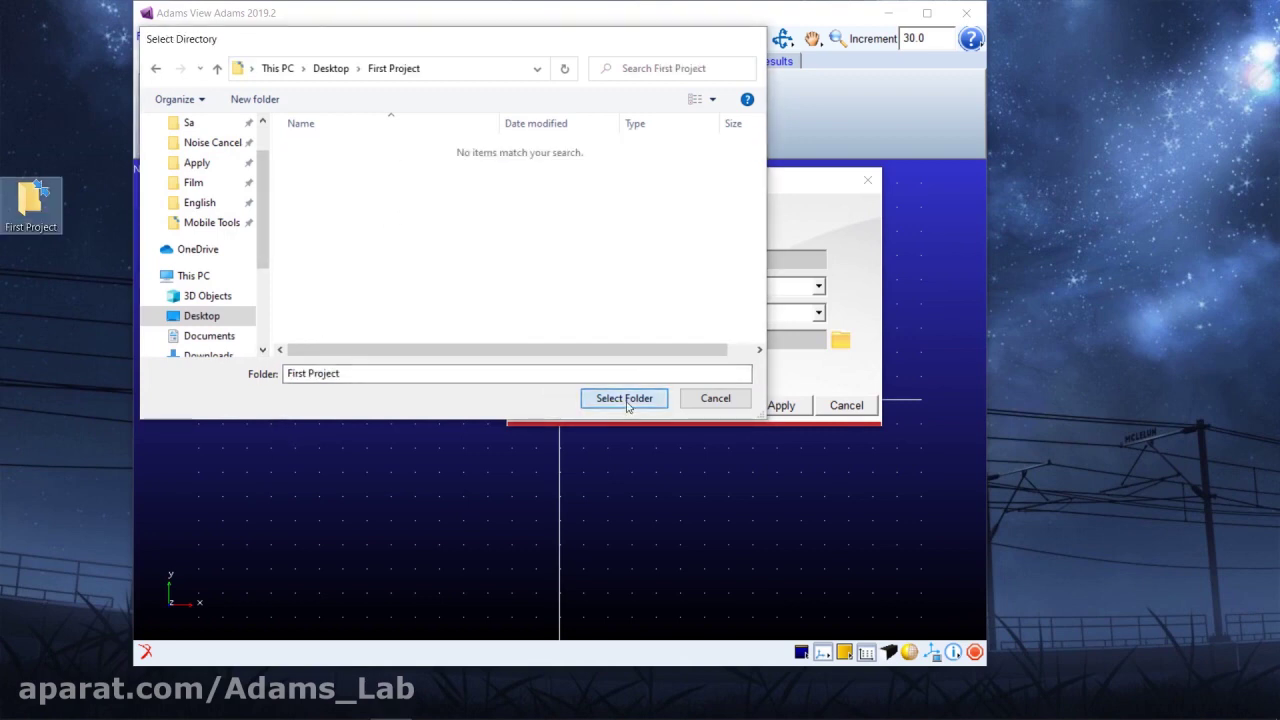
left_click(611, 399)
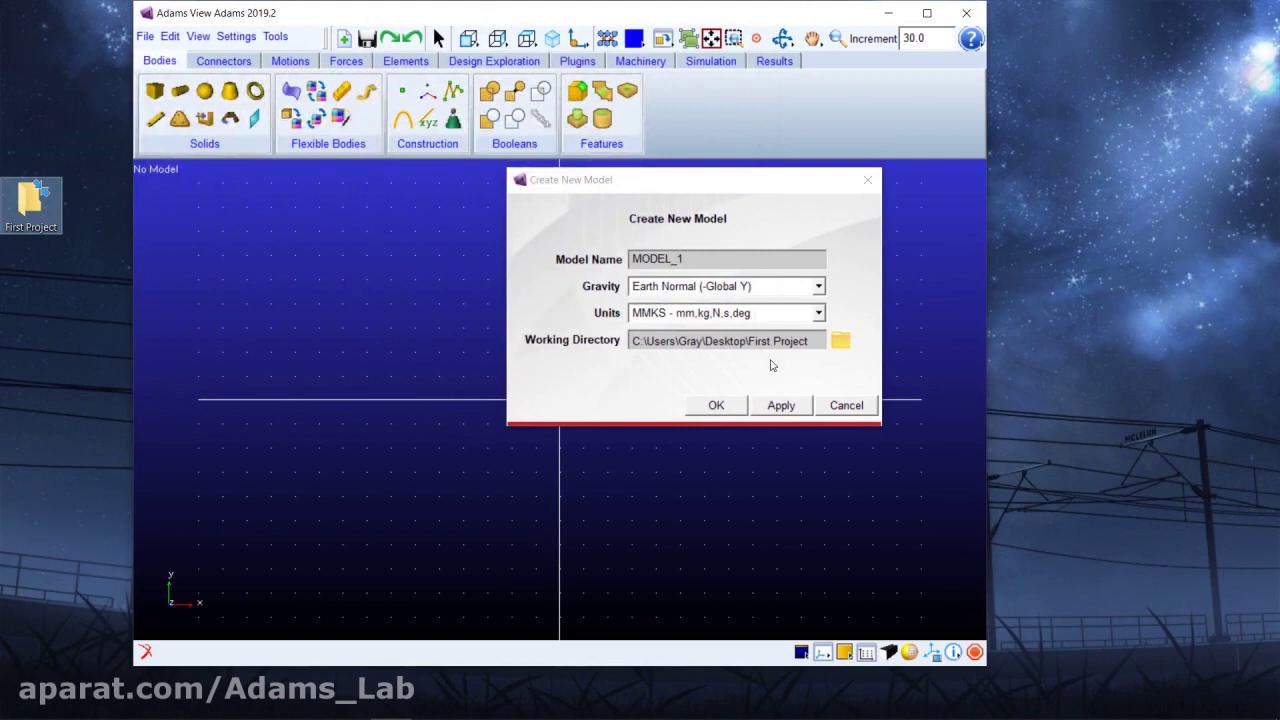
left_click(720, 405)
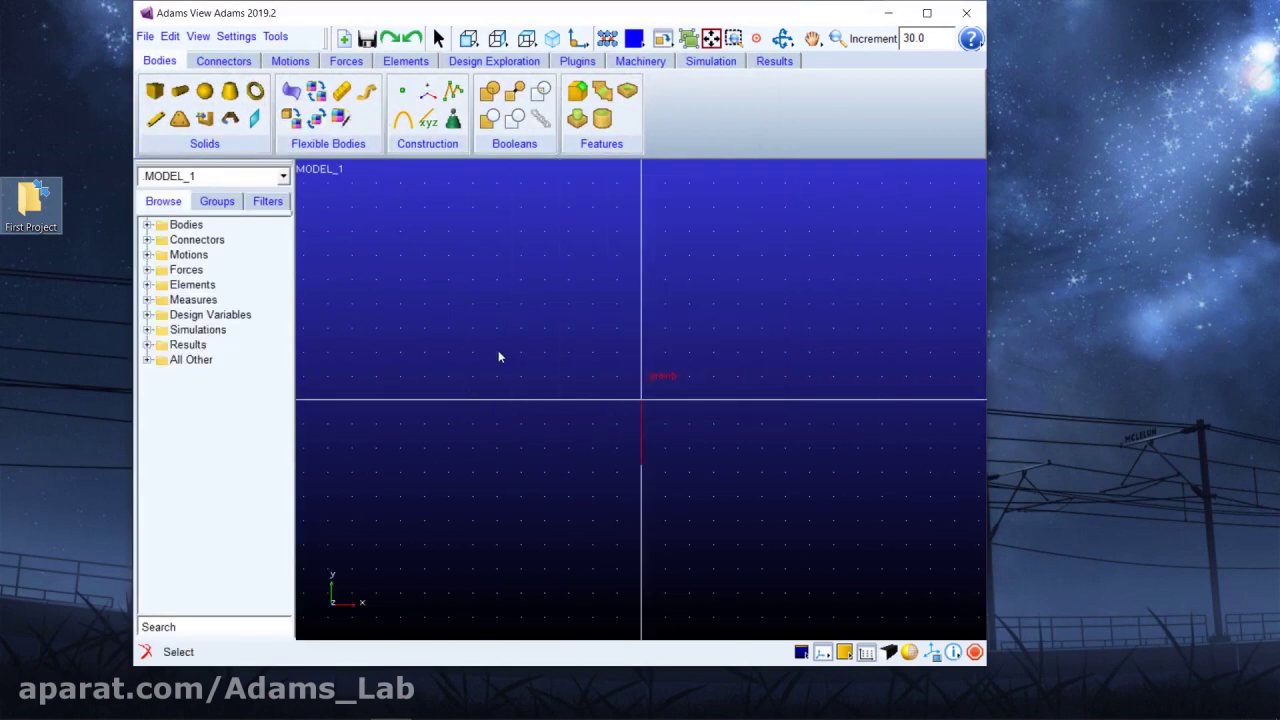
Step: Save the model database and check the First Project folder for the saved MODEL_1.bin file
left_click(368, 40)
left_click(618, 378)
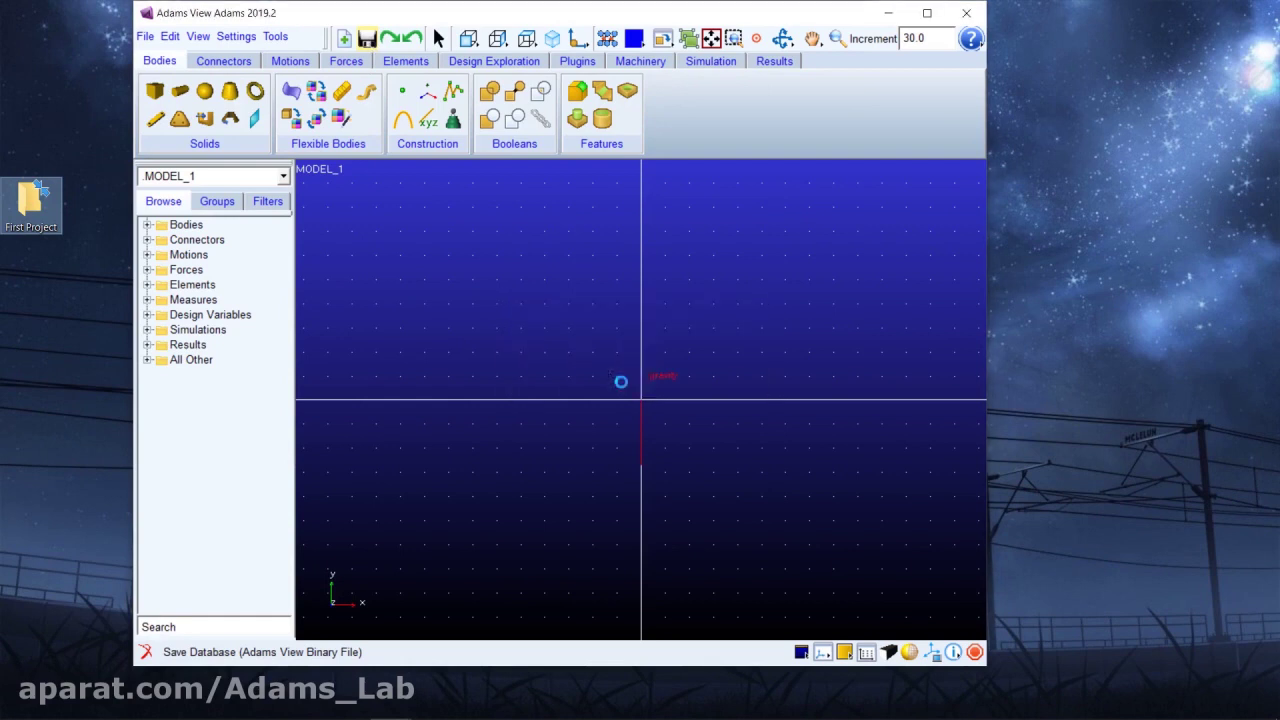
left_click(45, 202)
double_click(45, 202)
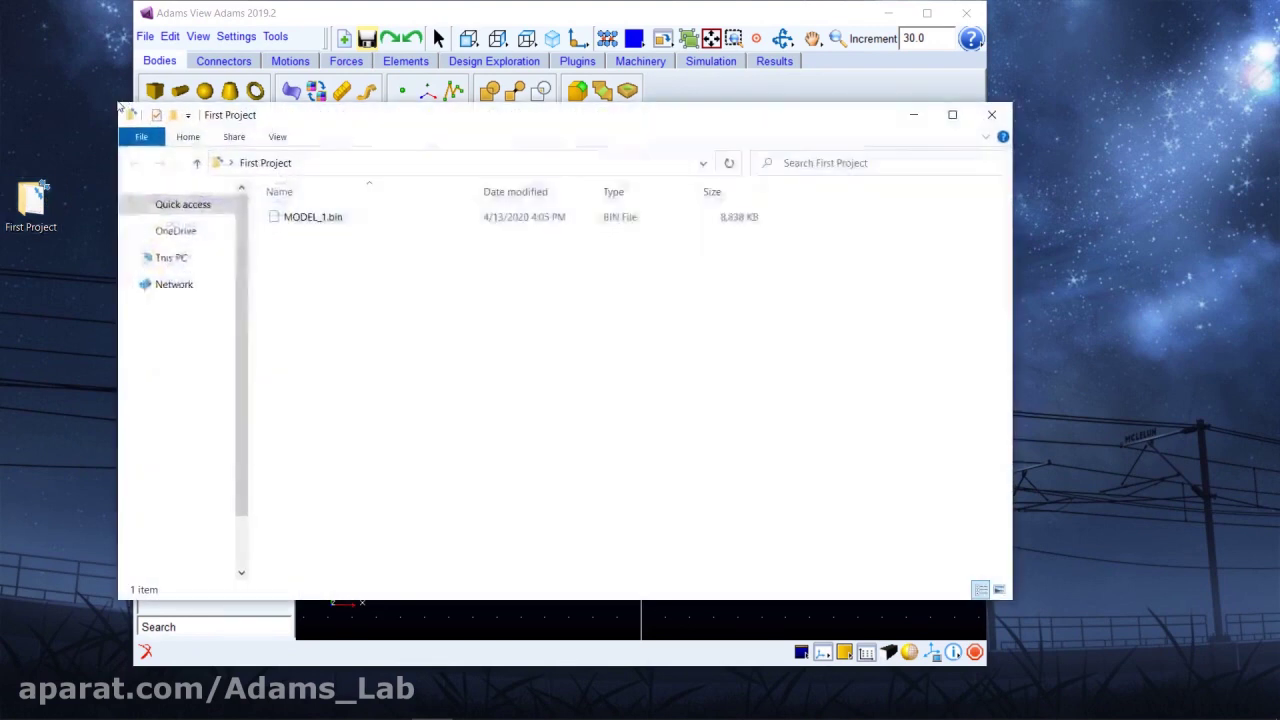
left_click(325, 222)
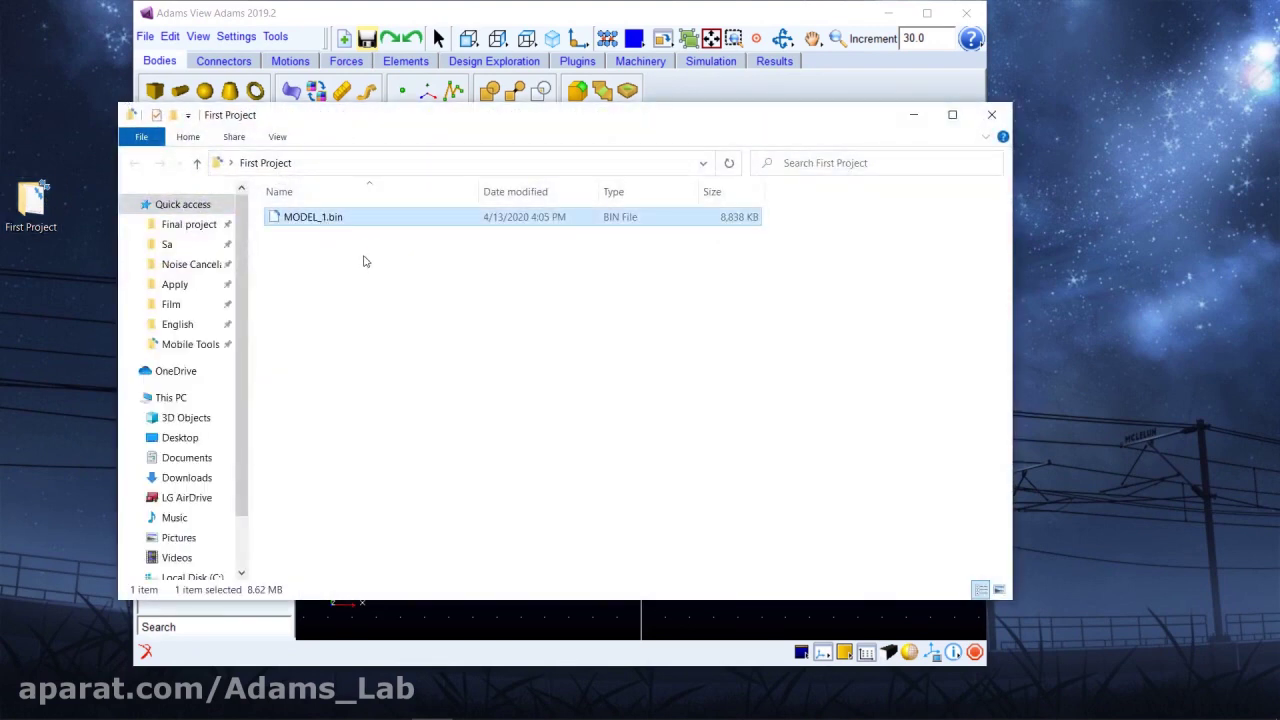
left_click(352, 246)
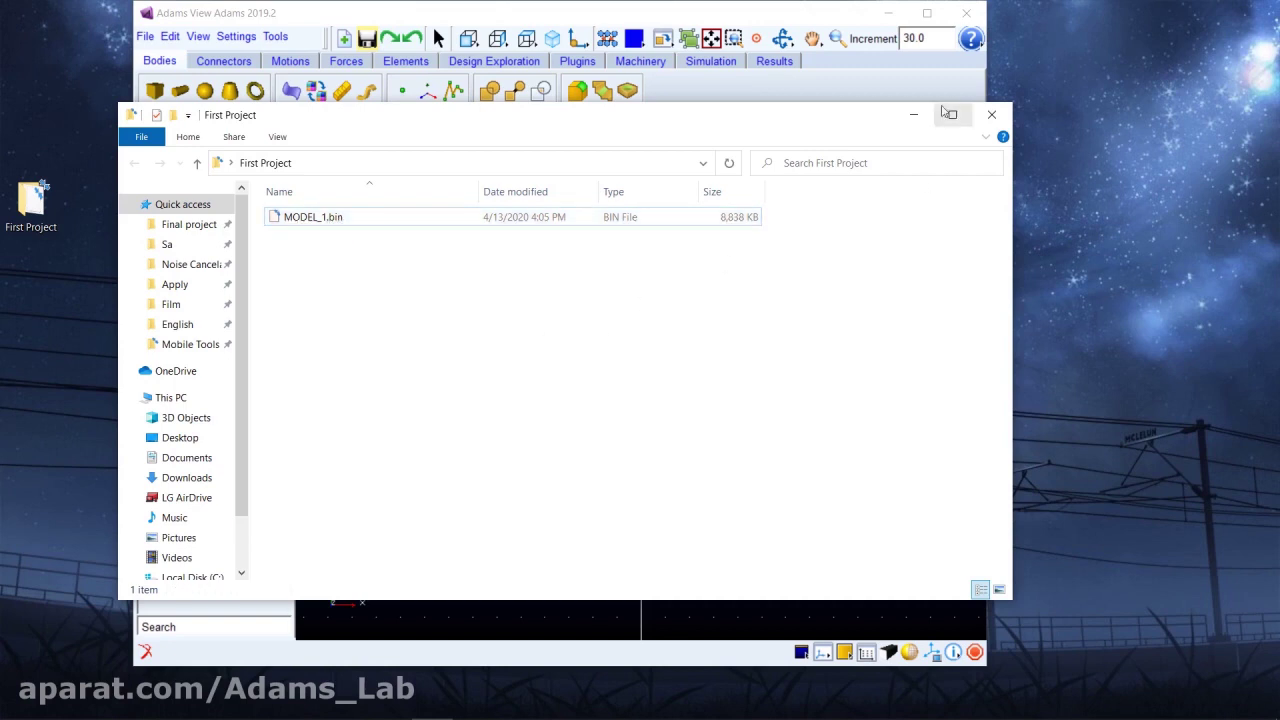
left_click(913, 115)
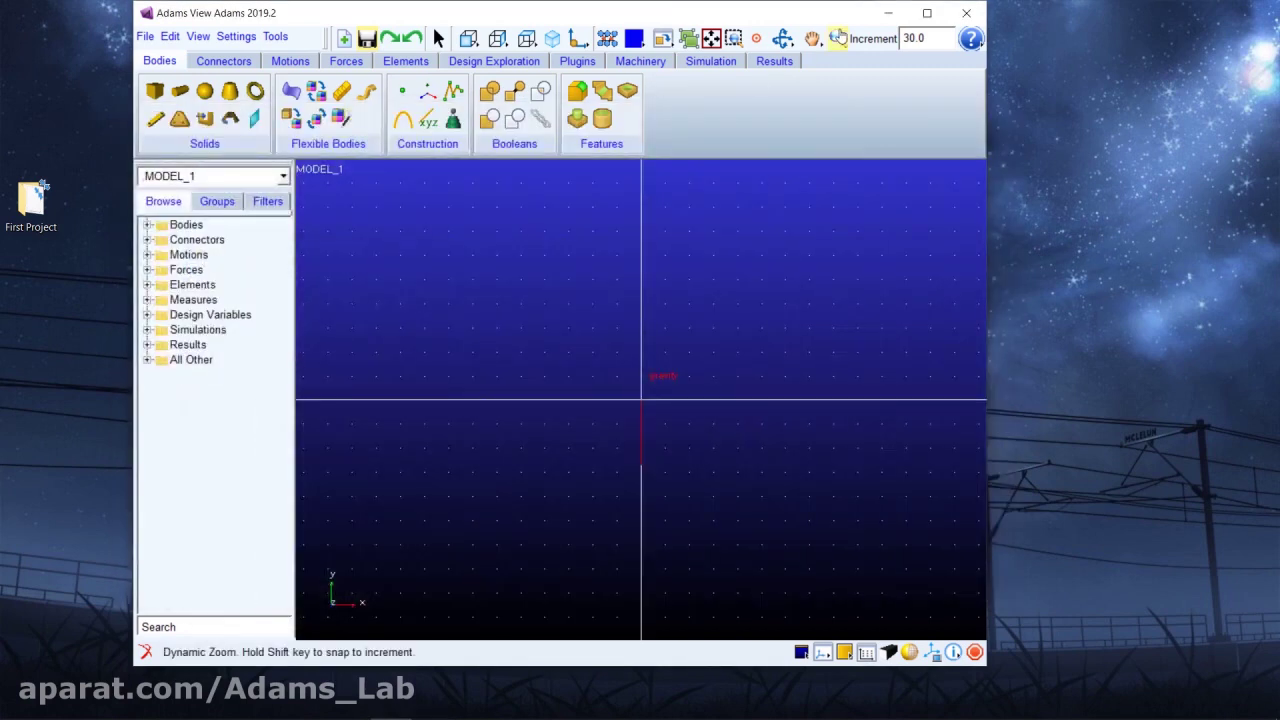
Step: Maximize the Adams View window and inspect the Bodies and Connectors groups in the model tree
left_click(927, 13)
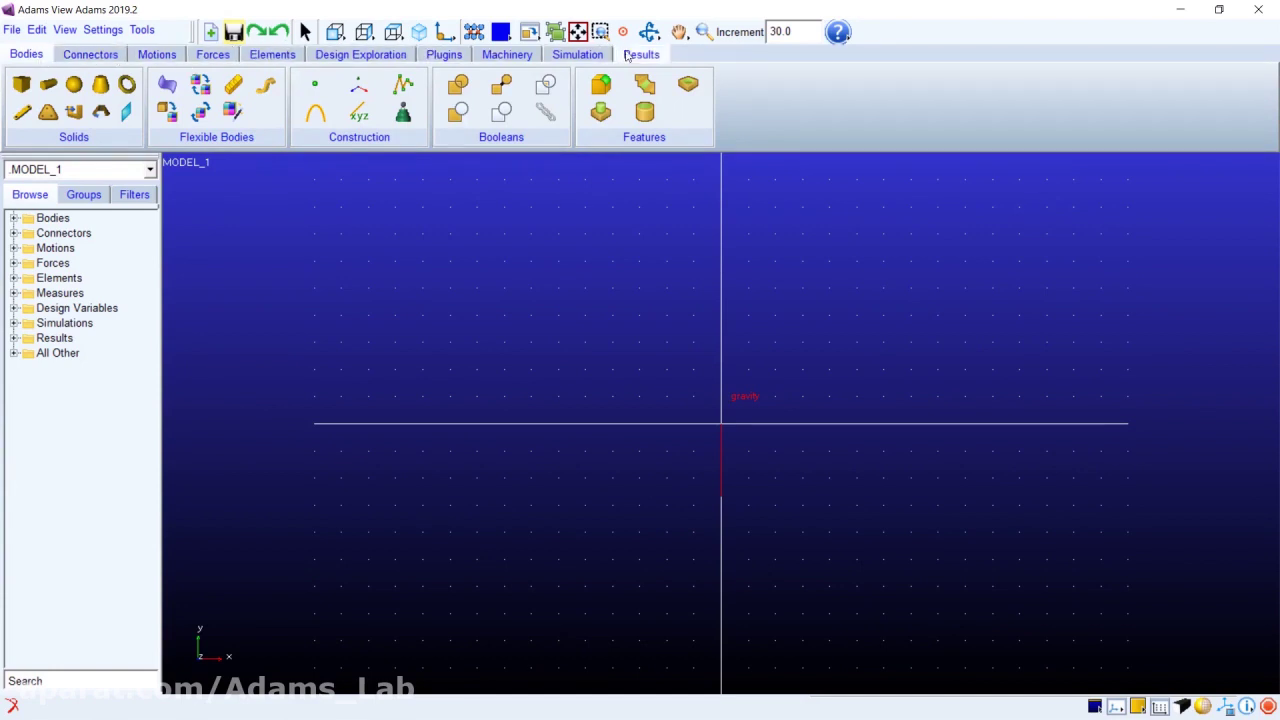
left_click(14, 219)
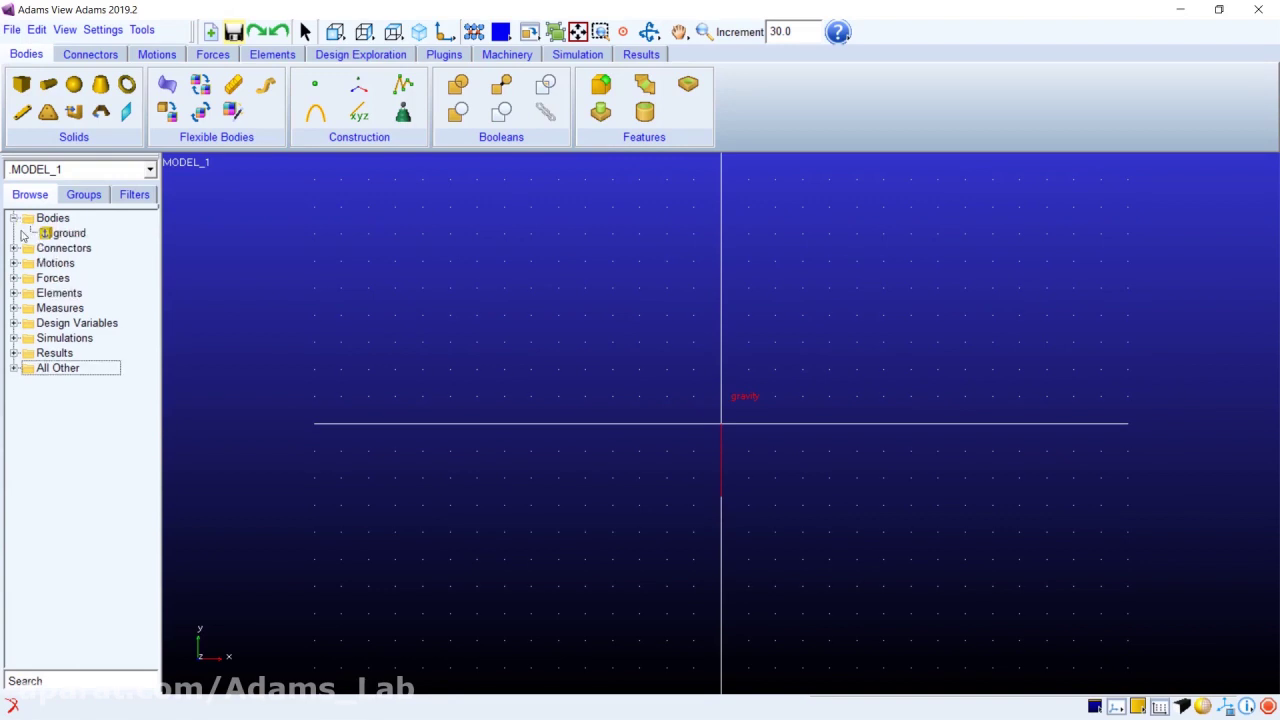
left_click(14, 219)
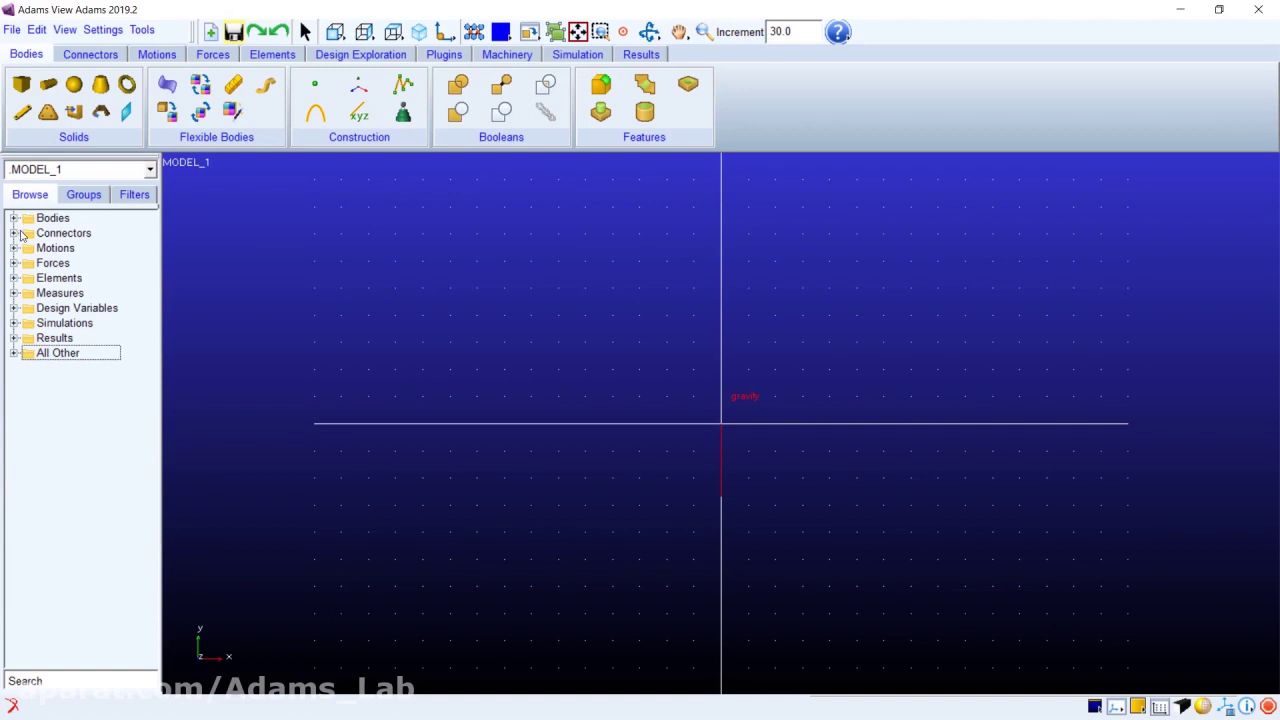
left_click(15, 233)
left_click(16, 234)
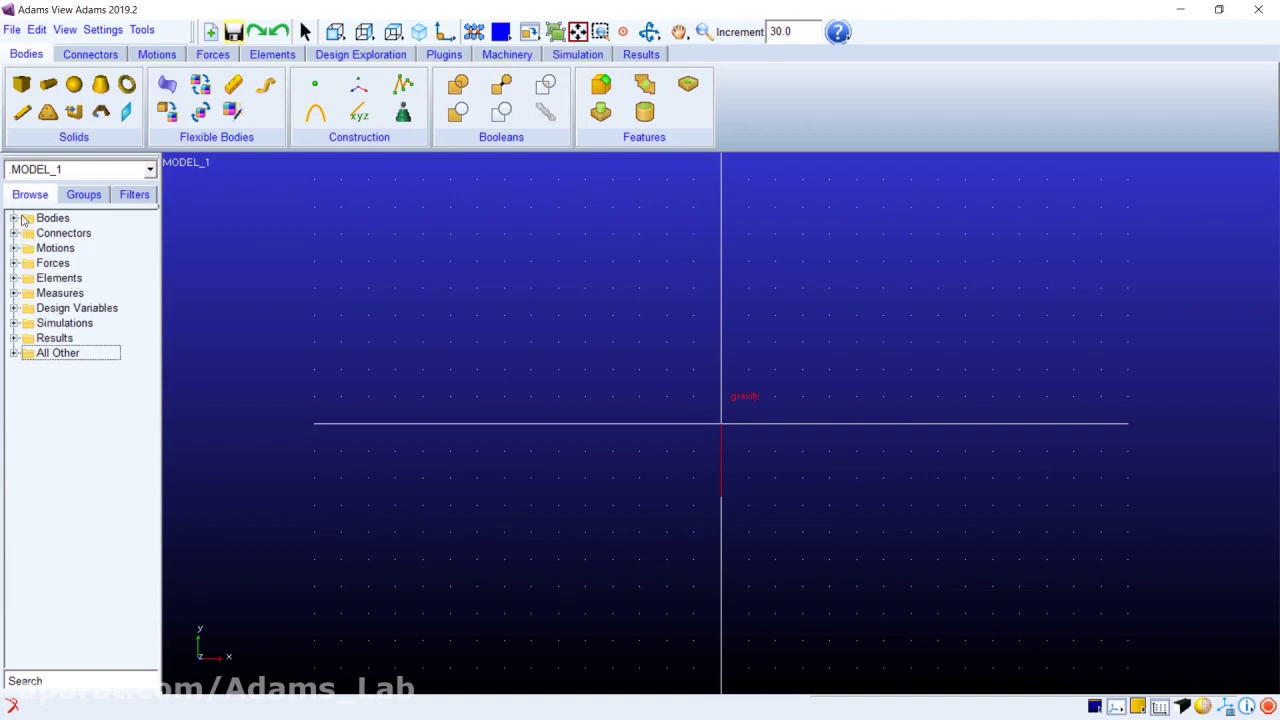
Step: Create a triangular plate as a new part, 5.0 cm thick with 2.0 cm radius, its base centred on the origin and apex above it
left_click(47, 116)
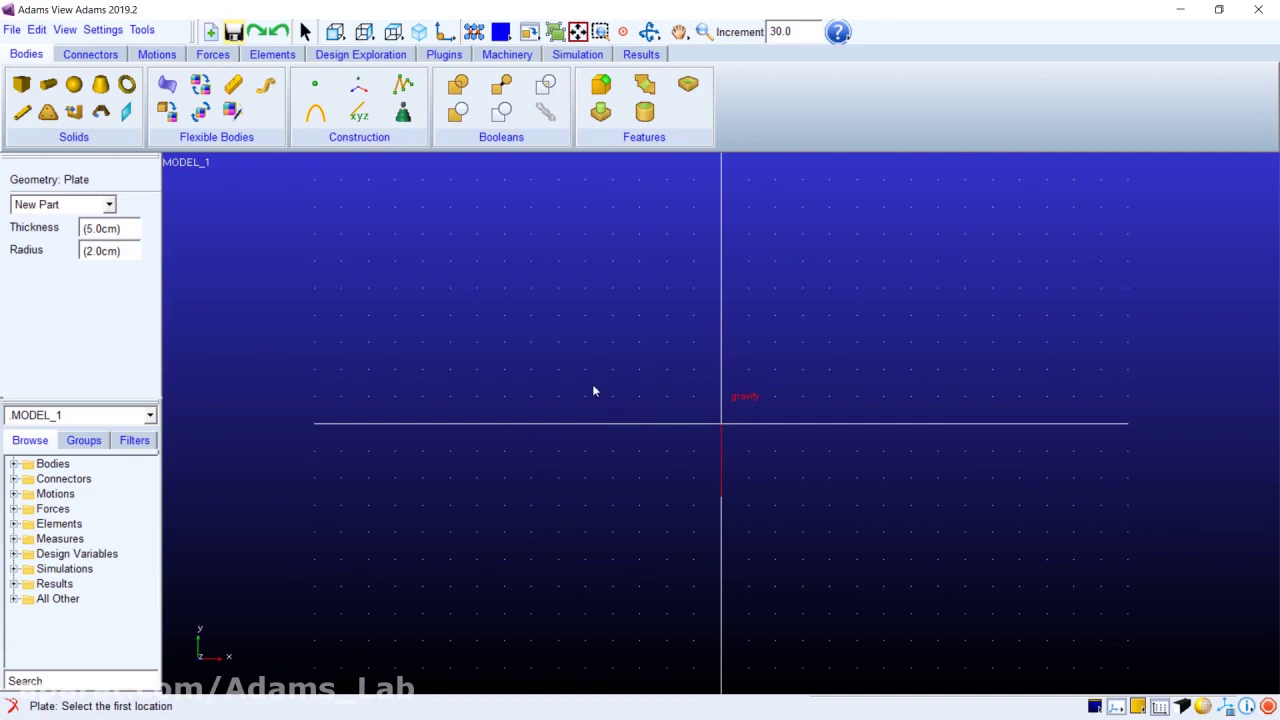
left_click(640, 425)
left_click(804, 425)
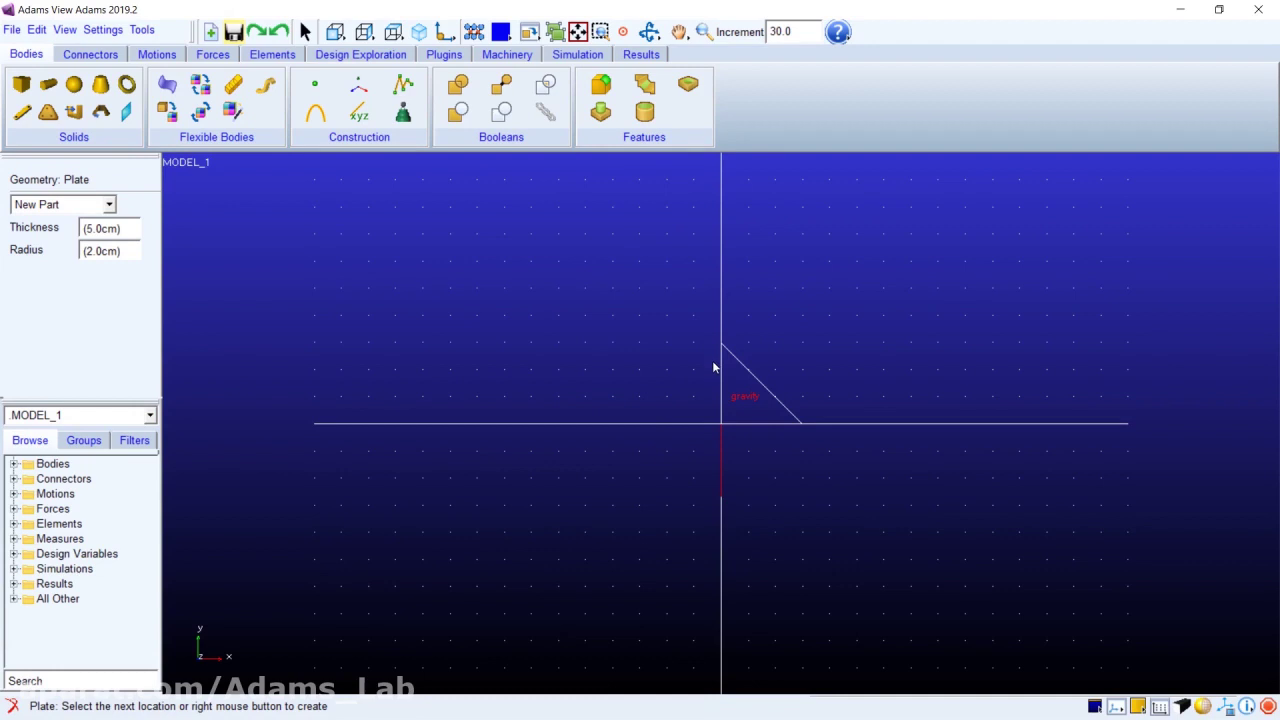
right_click(688, 378)
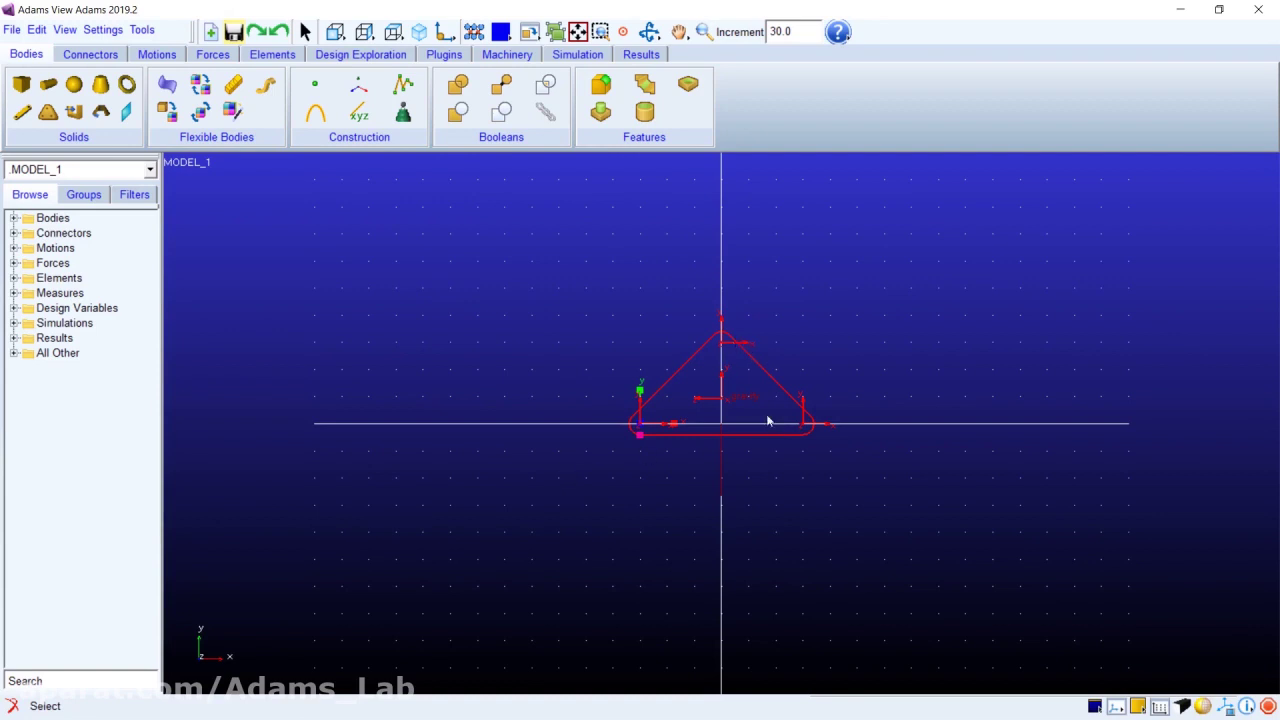
Step: Examine the triangular plate's thickness and shape from several rotated viewpoints, in both shaded and wireframe display
left_click(649, 31)
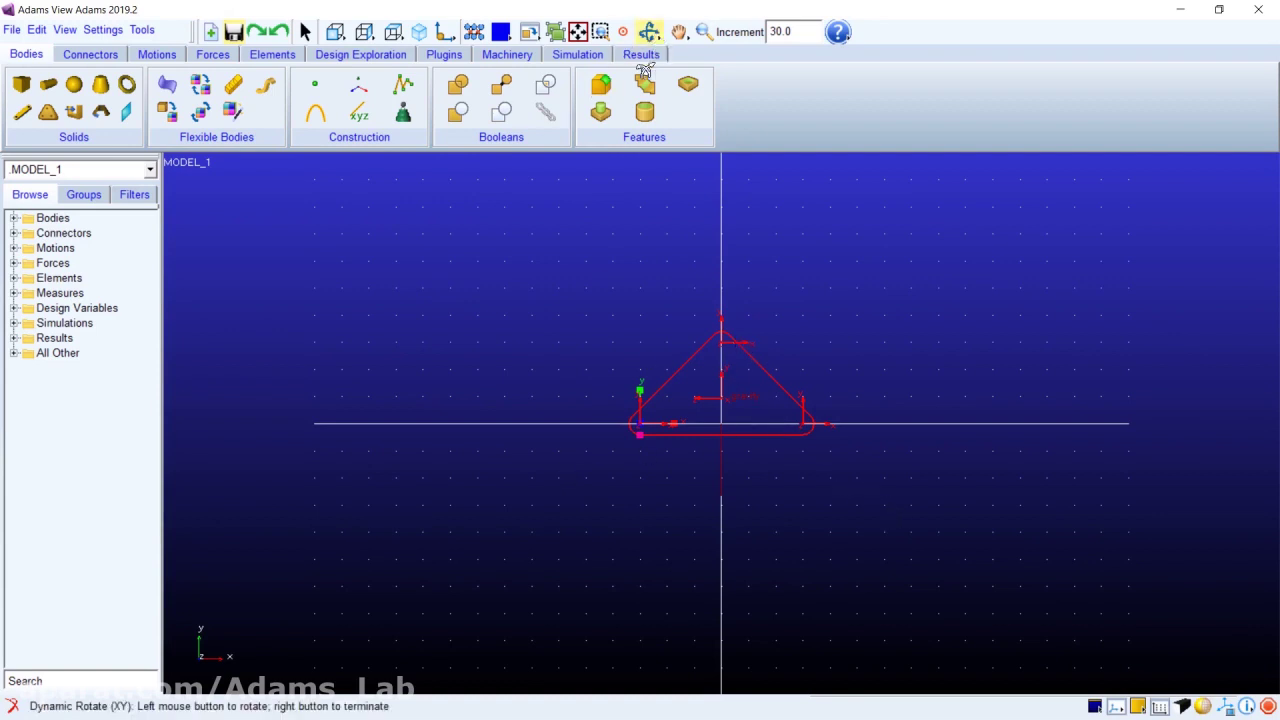
left_click_drag(632, 432, 674, 481)
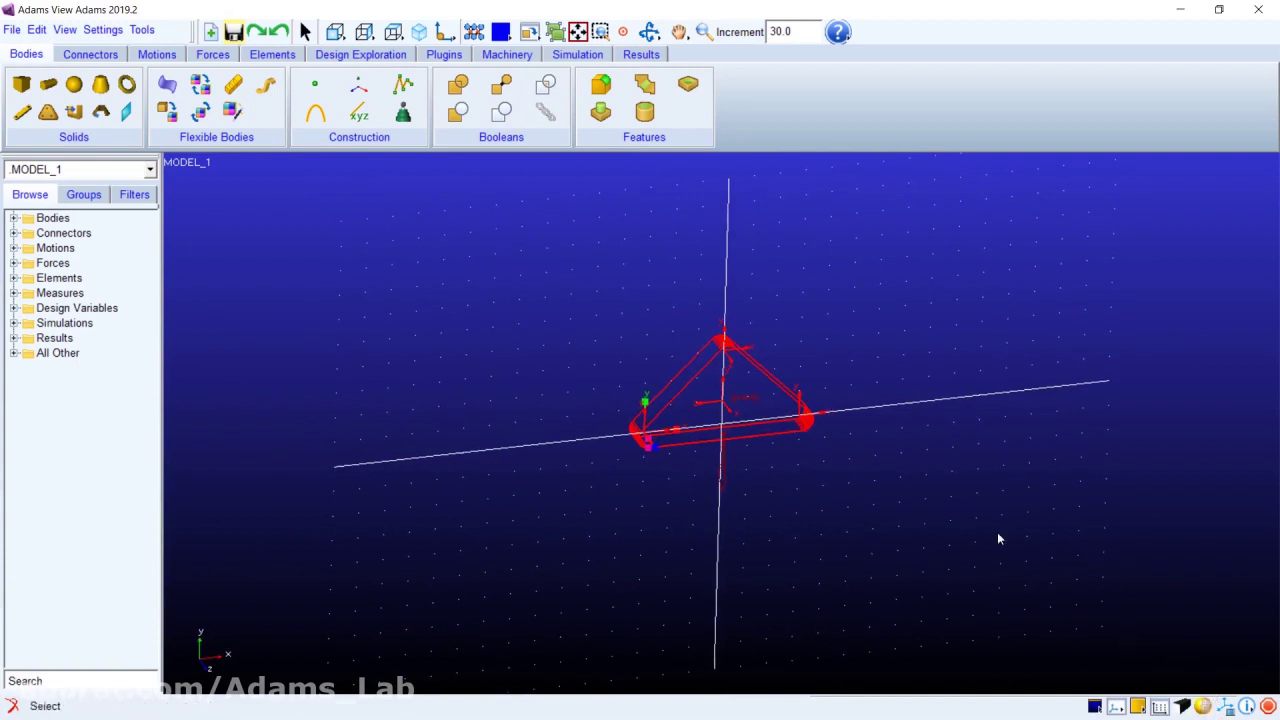
left_click(1205, 707)
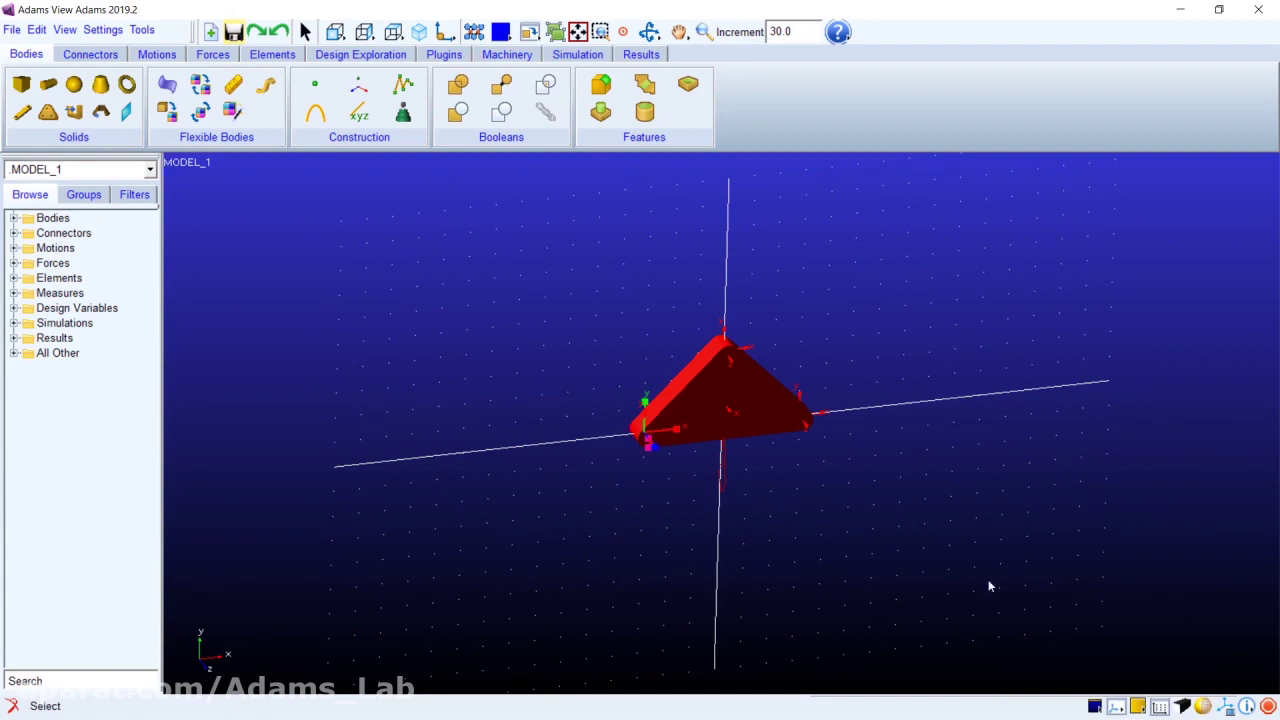
left_click(1204, 707)
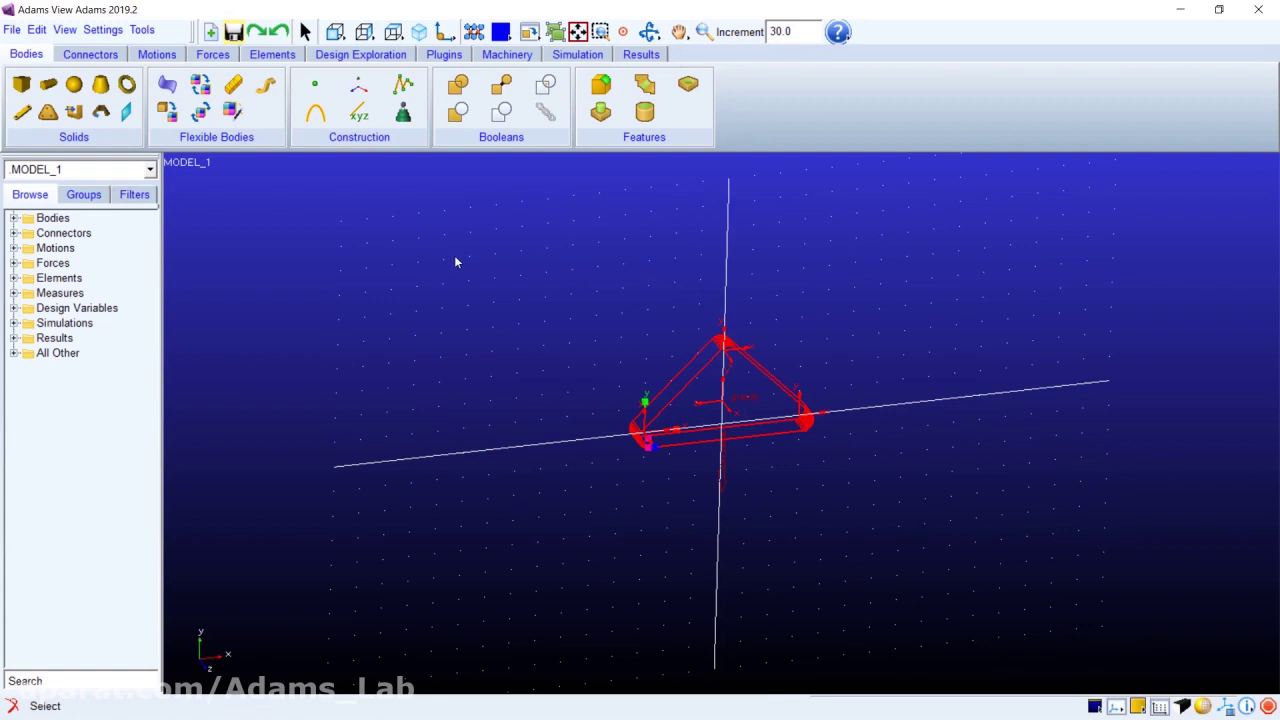
left_click(649, 31)
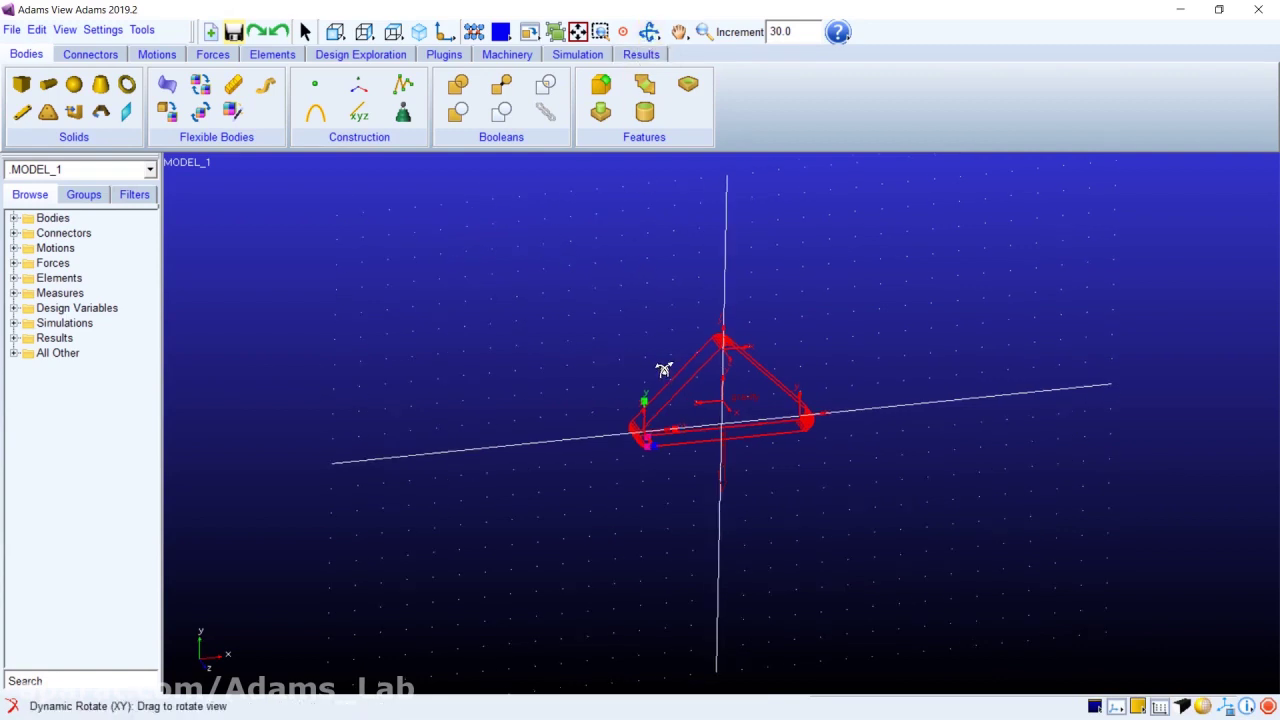
left_click_drag(663, 366, 604, 300)
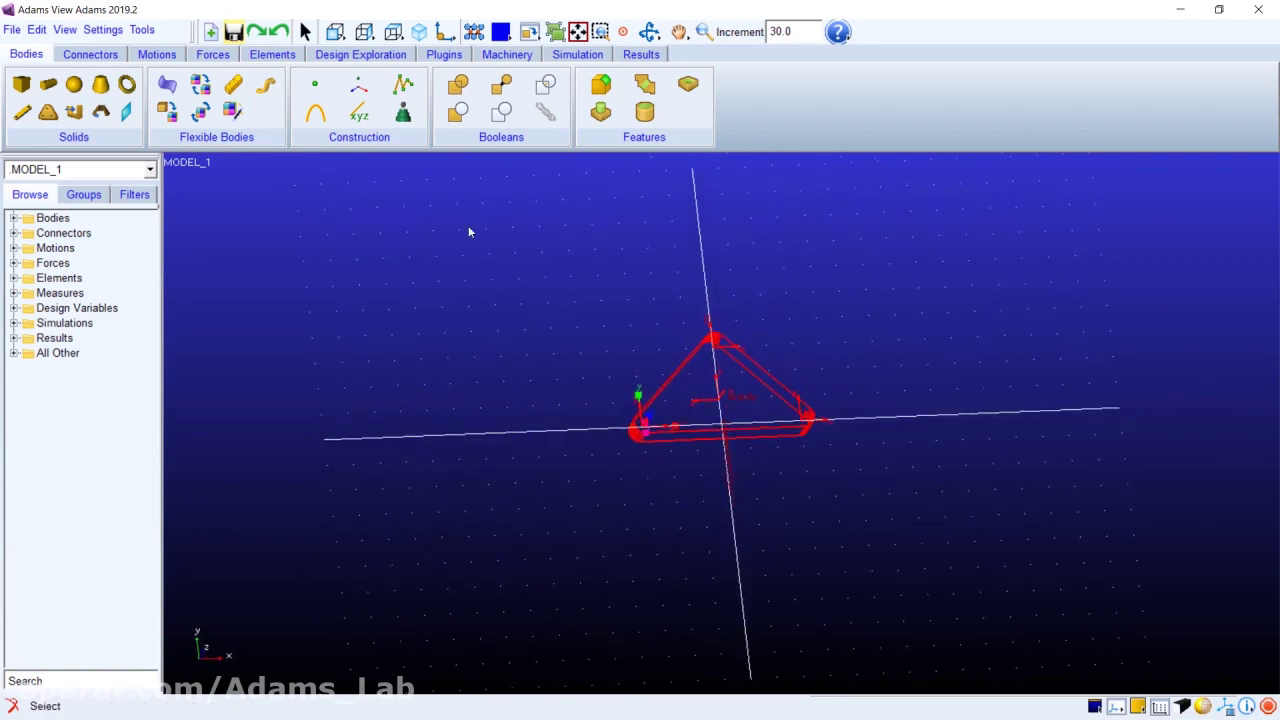
left_click(649, 31)
left_click_drag(530, 385, 566, 440)
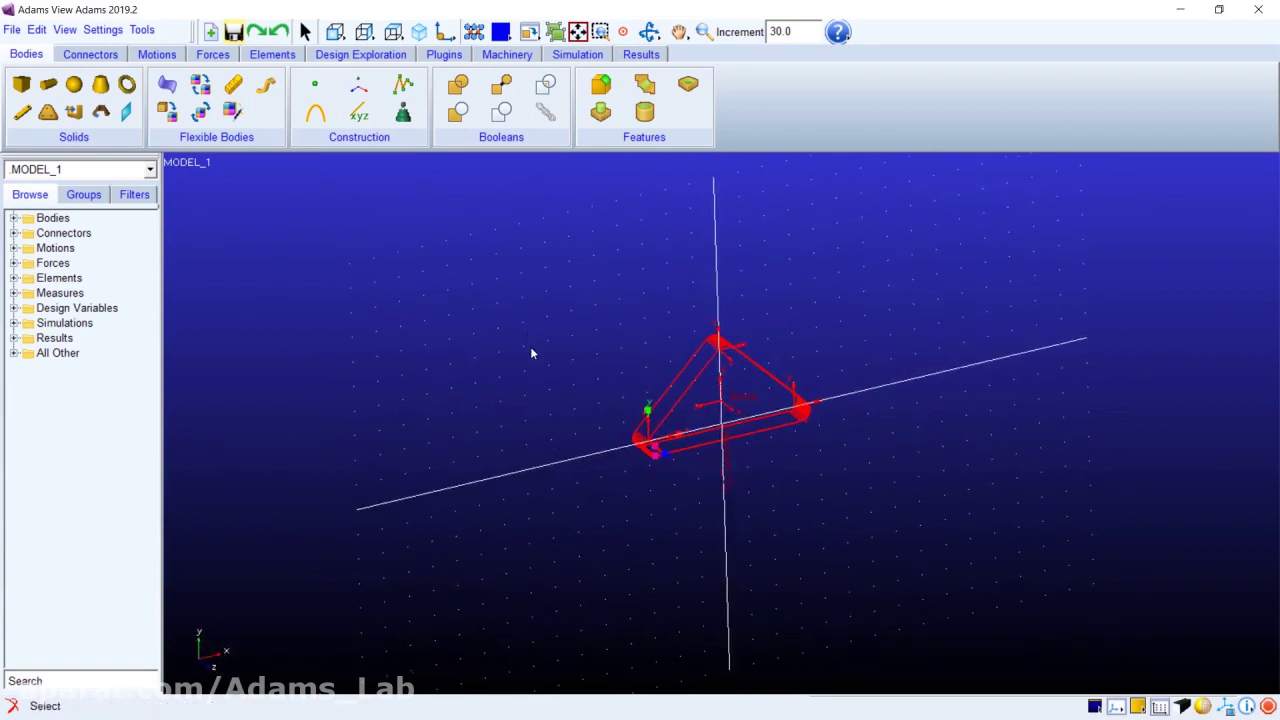
Step: Toggle the working grid and icon visibility off and back on, and restore the front view
left_click(1160, 707)
left_click(1160, 707)
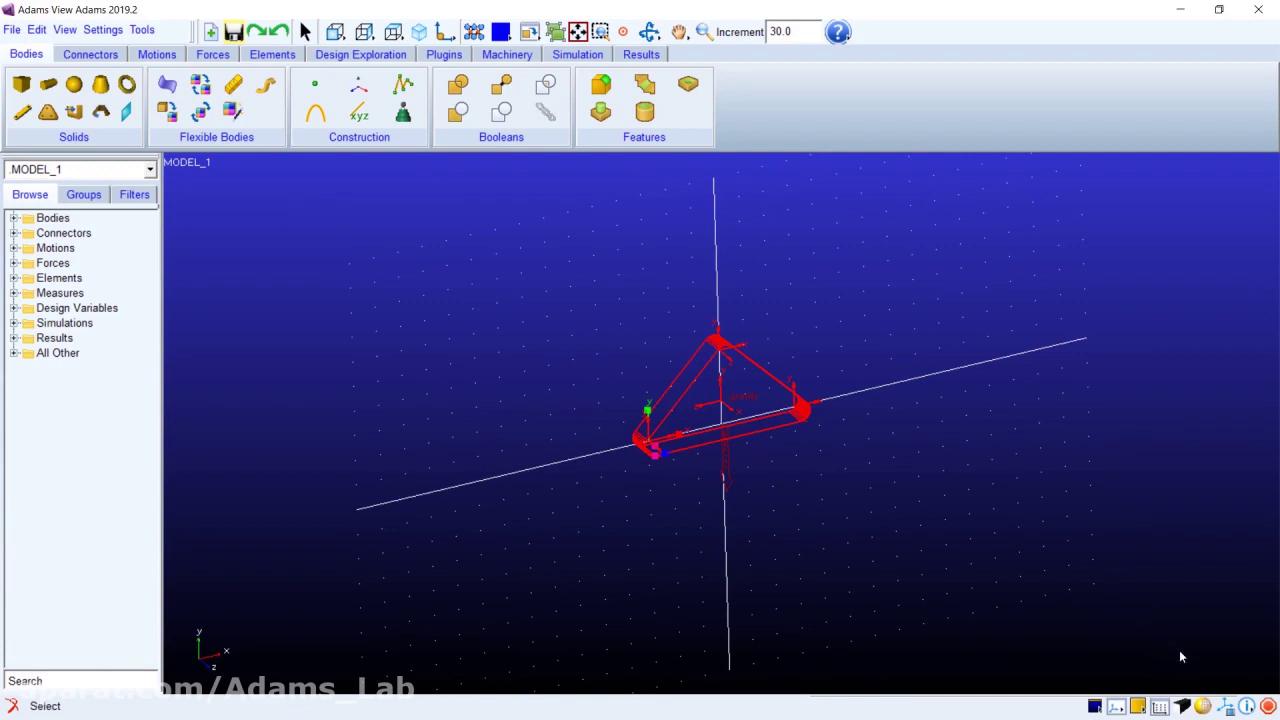
left_click(1232, 708)
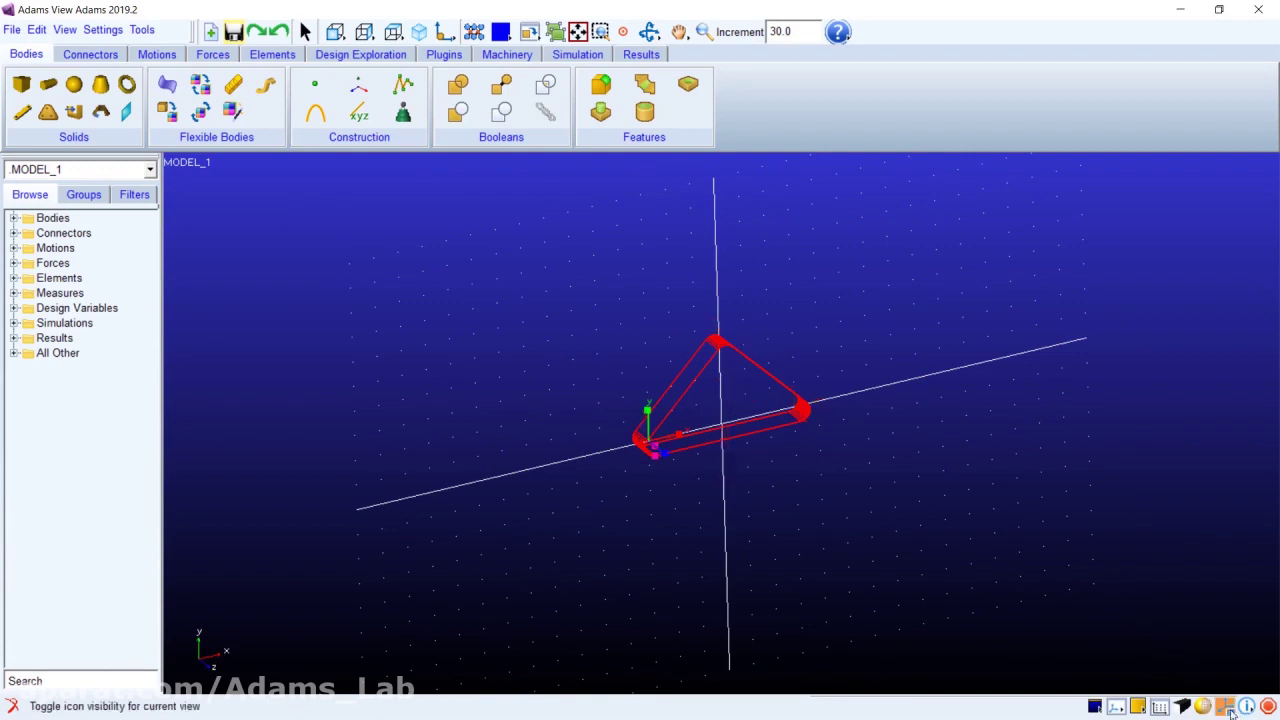
left_click(1233, 709)
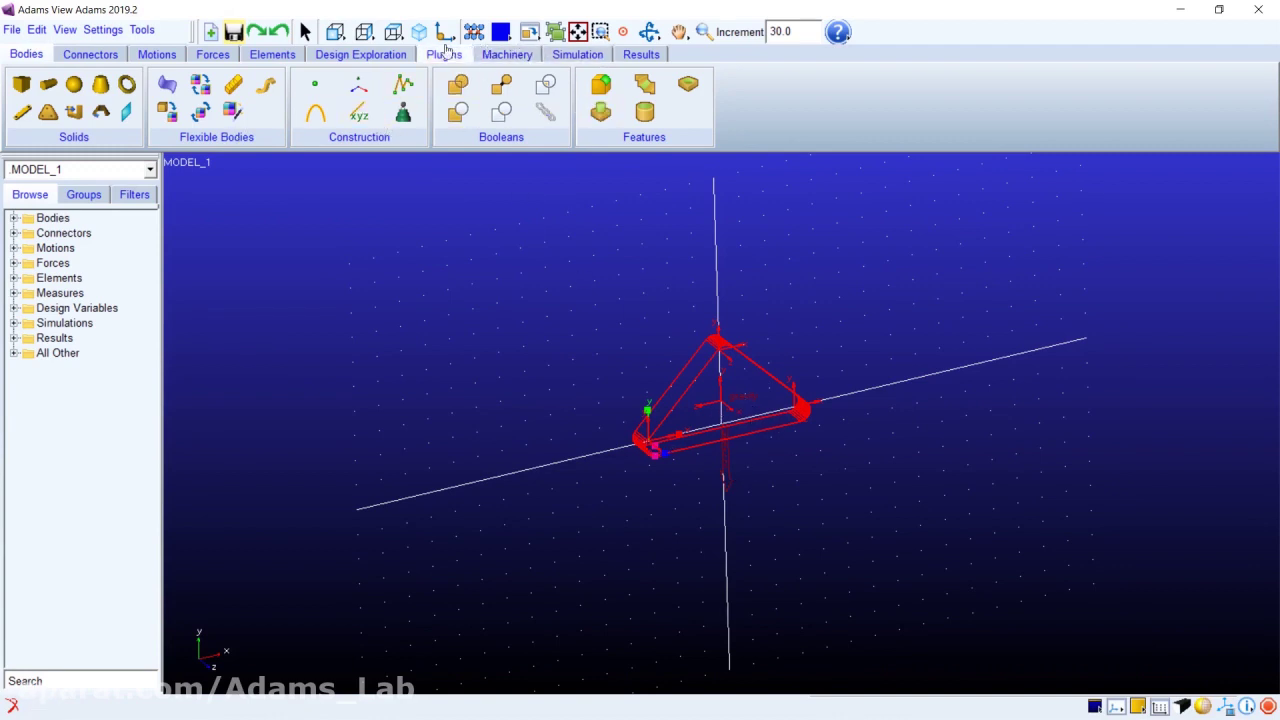
left_click(338, 33)
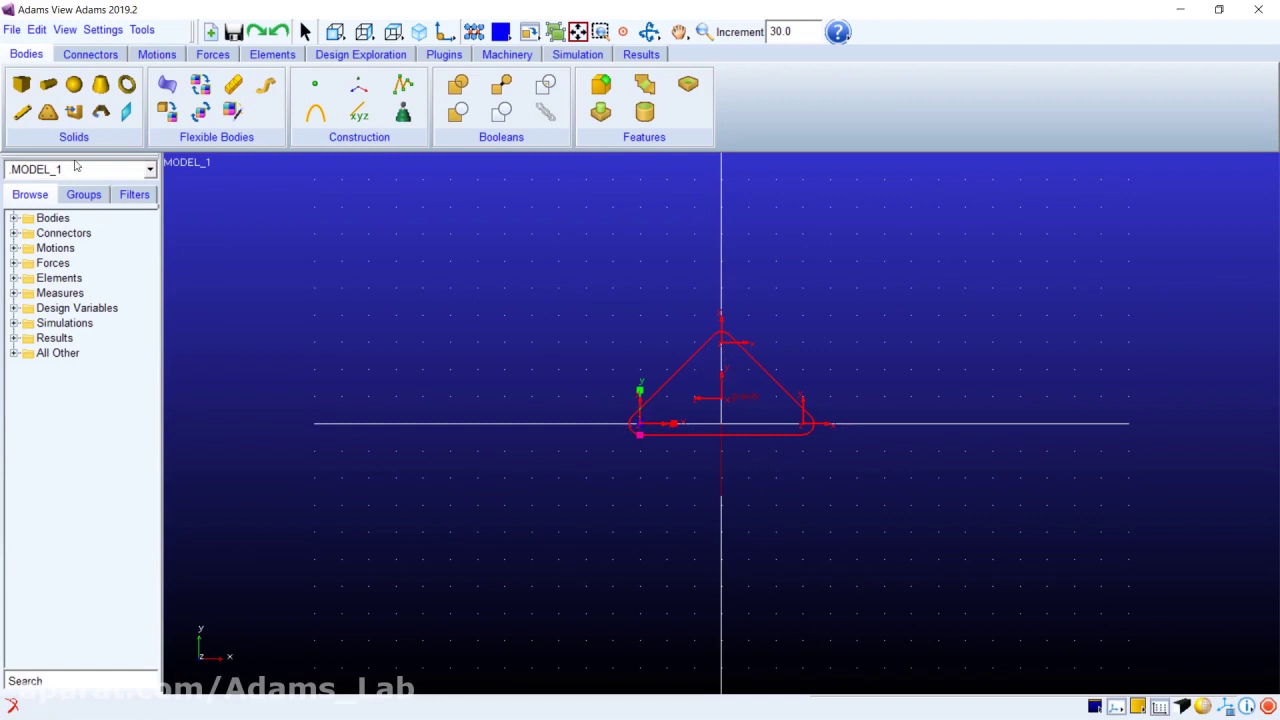
Step: Create a horizontal link as a new part from the plate's centre-of-mass marker out to a grid point beyond the plate's negative X side
left_click(22, 112)
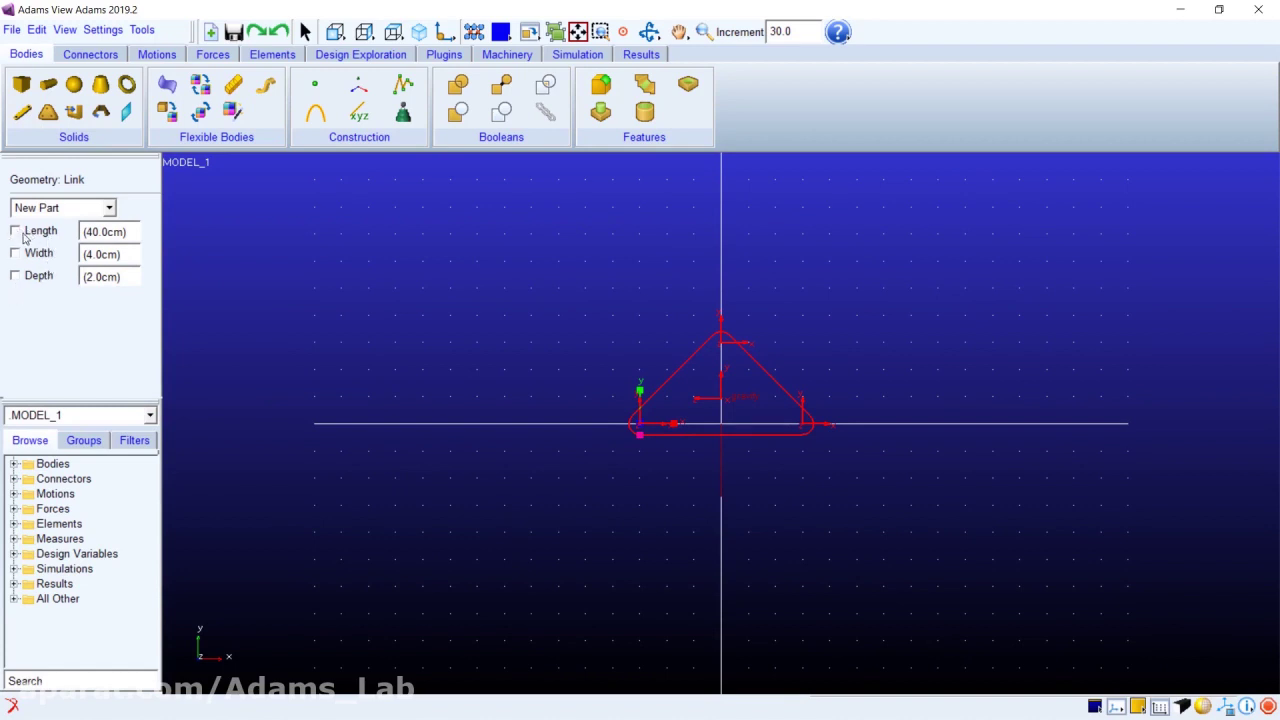
left_click(722, 403)
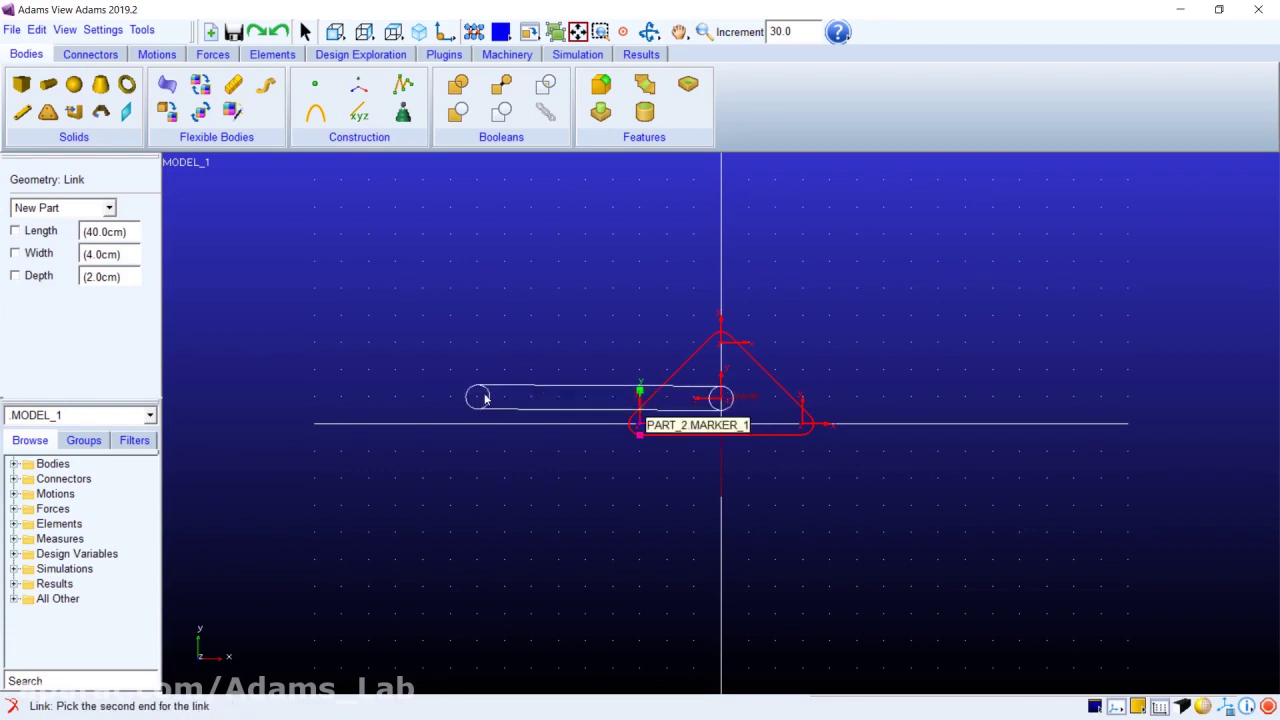
left_click(400, 400)
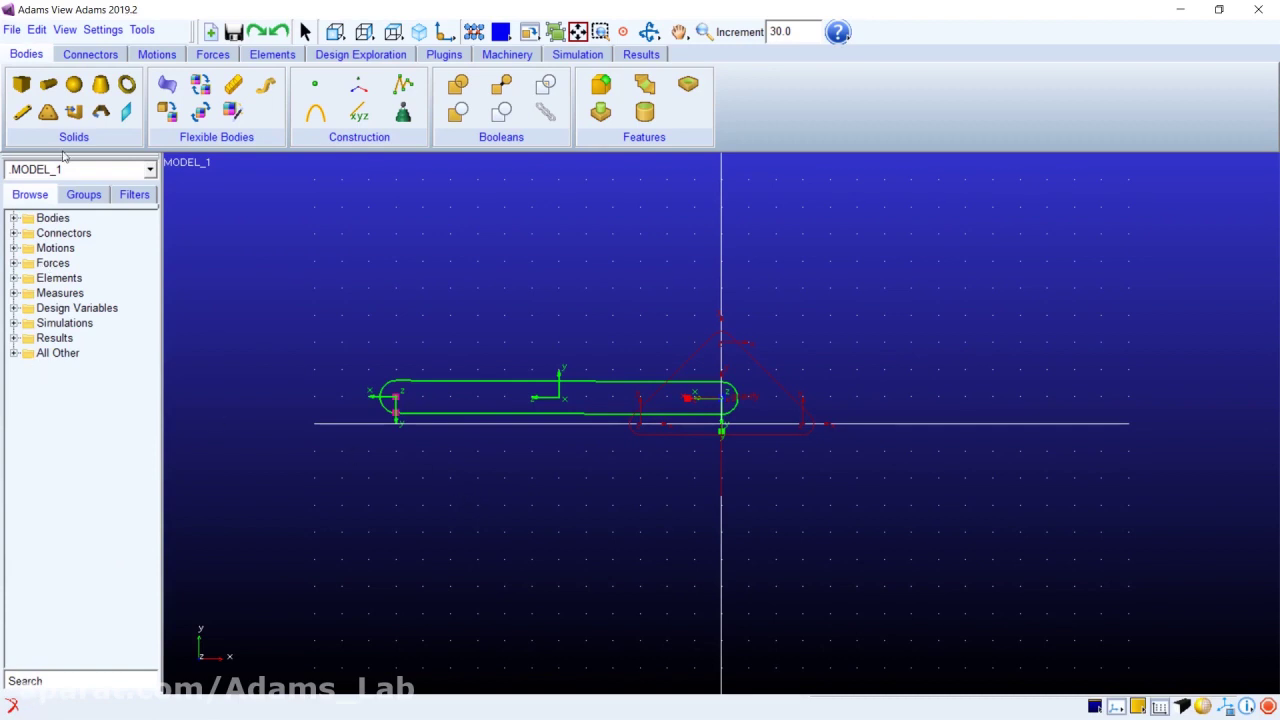
Step: Create a second link as a new part, rising vertically from the horizontal link's free end to a grid point above
left_click(27, 118)
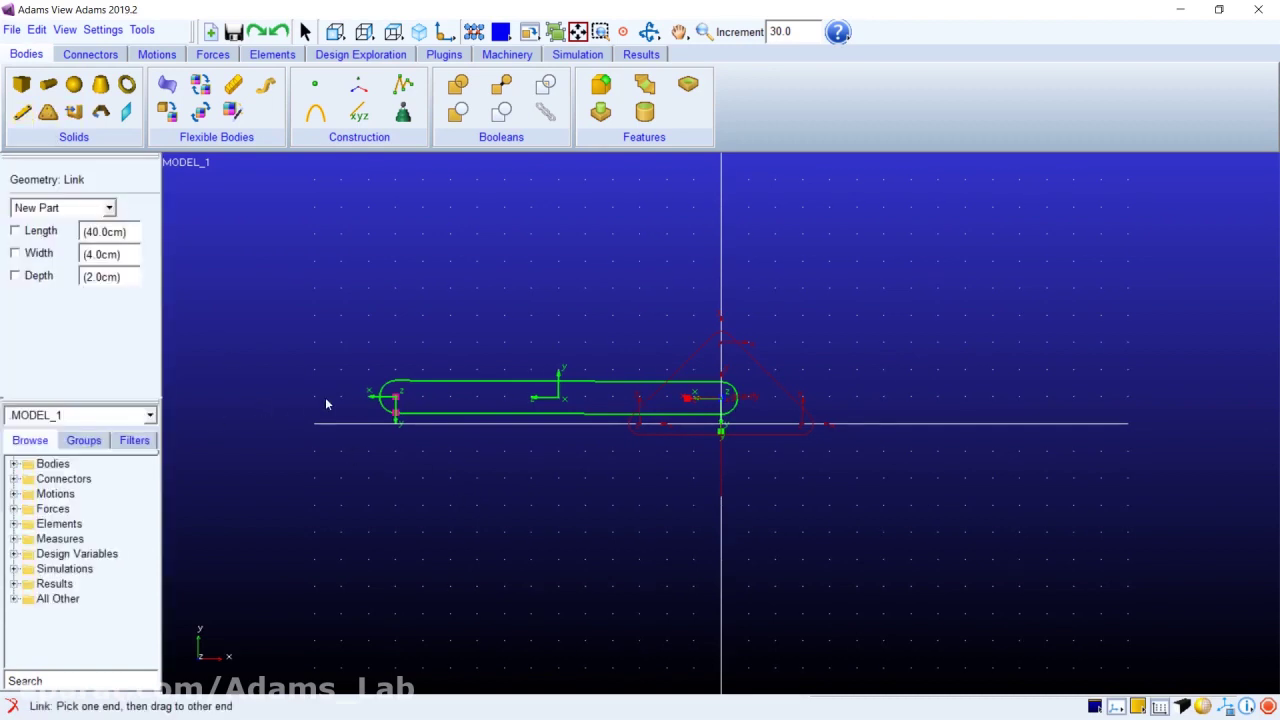
left_click(397, 398)
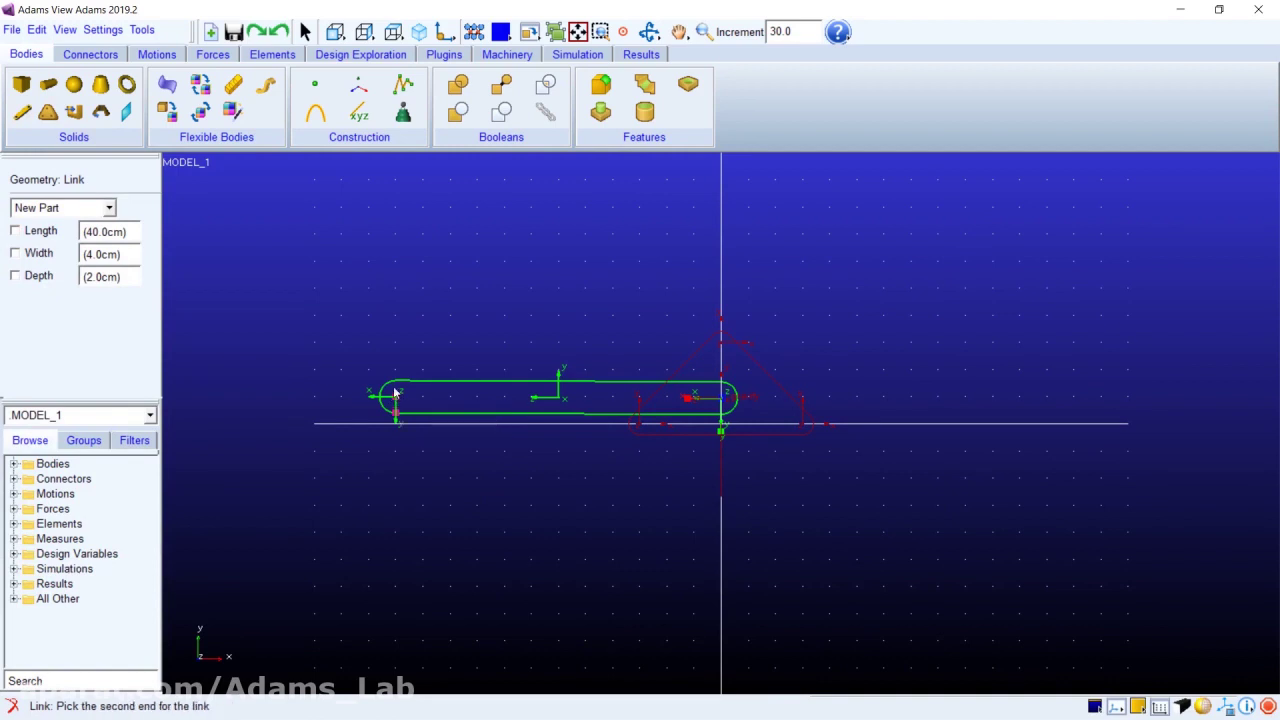
left_click(396, 235)
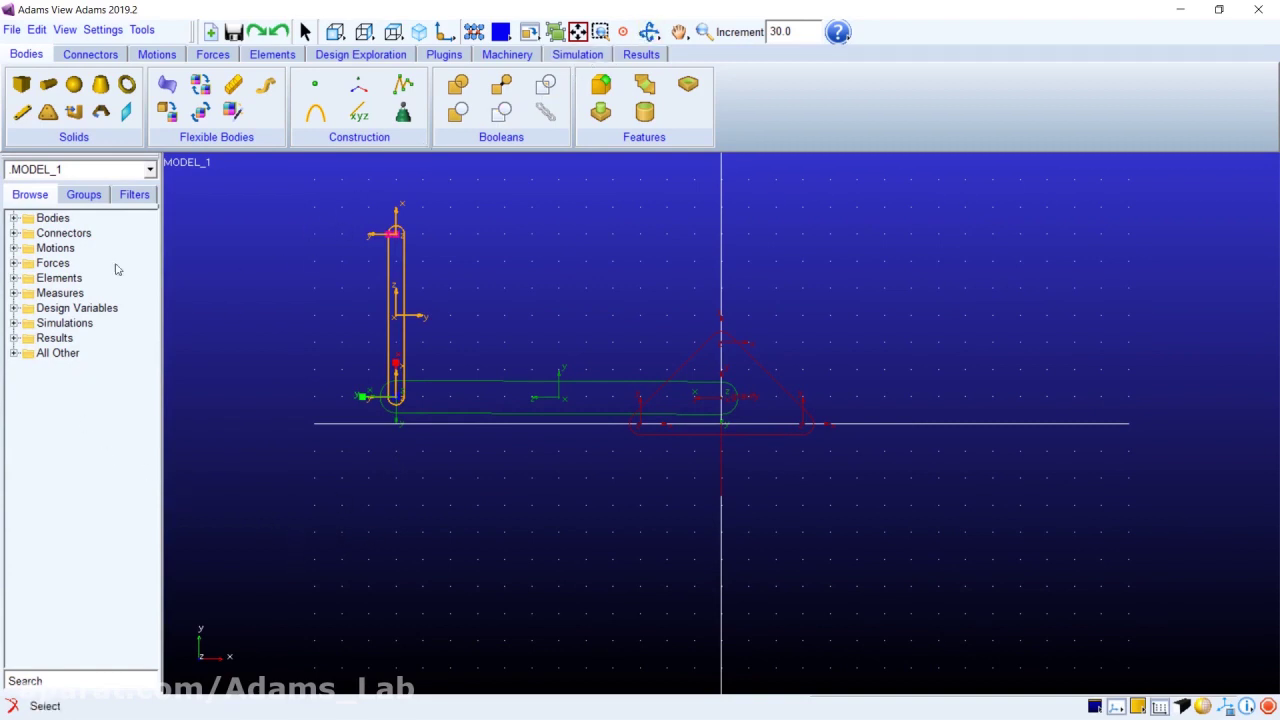
Step: Expand Bodies in the model tree and highlight PART_2, PART_3 and PART_4 to identify each one
left_click(13, 218)
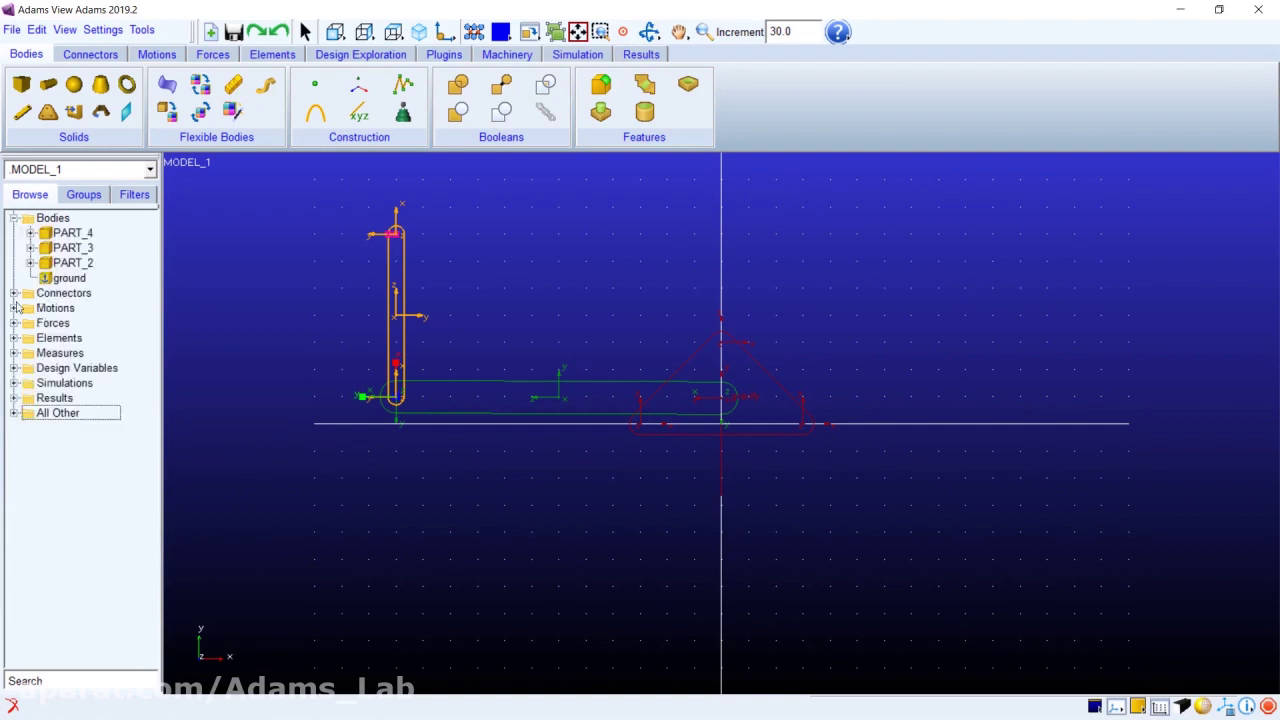
left_click(73, 263)
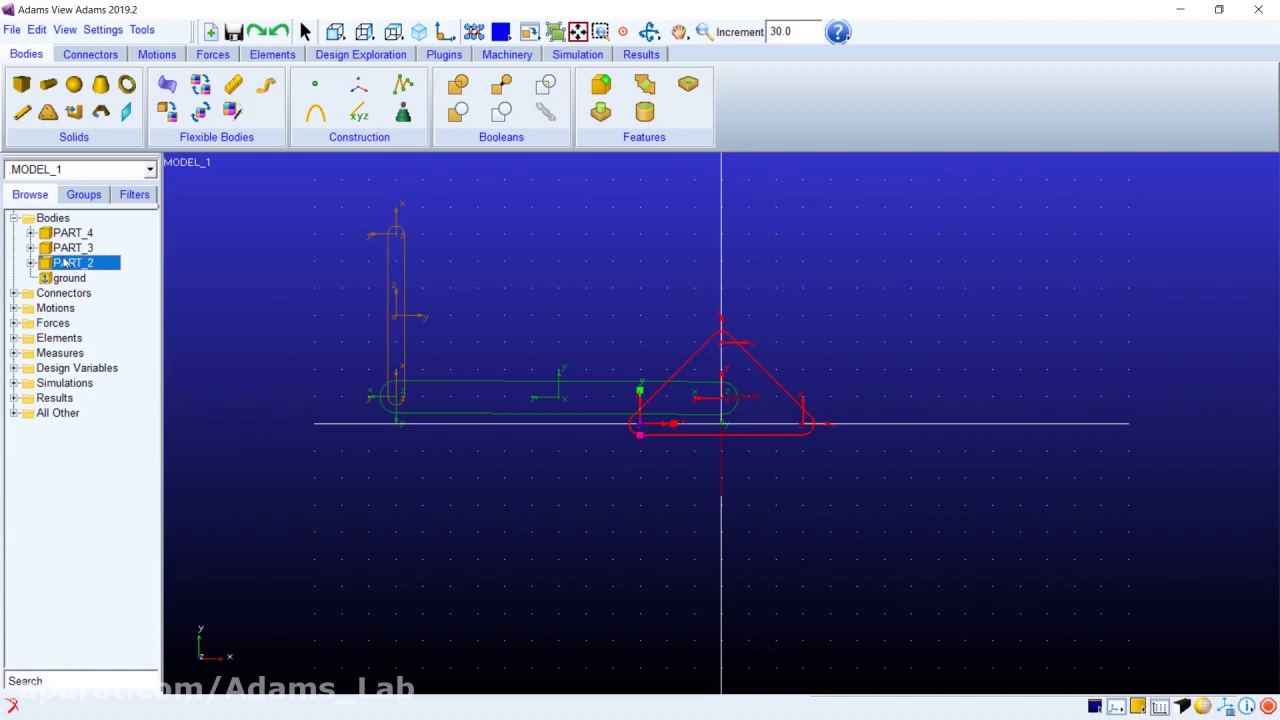
left_click(66, 248)
left_click(60, 233)
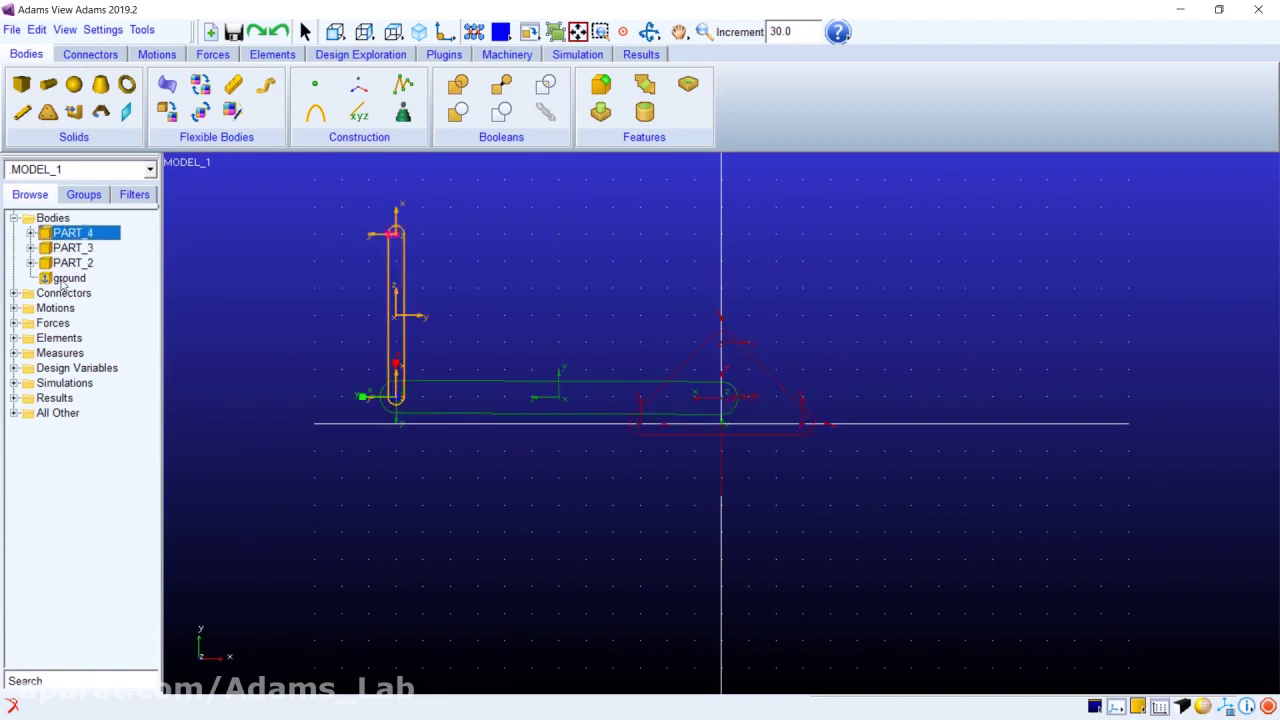
Step: Examine the plate geometry, centre-of-mass marker and corner markers under PART_2, and check the ground body
left_click(31, 263)
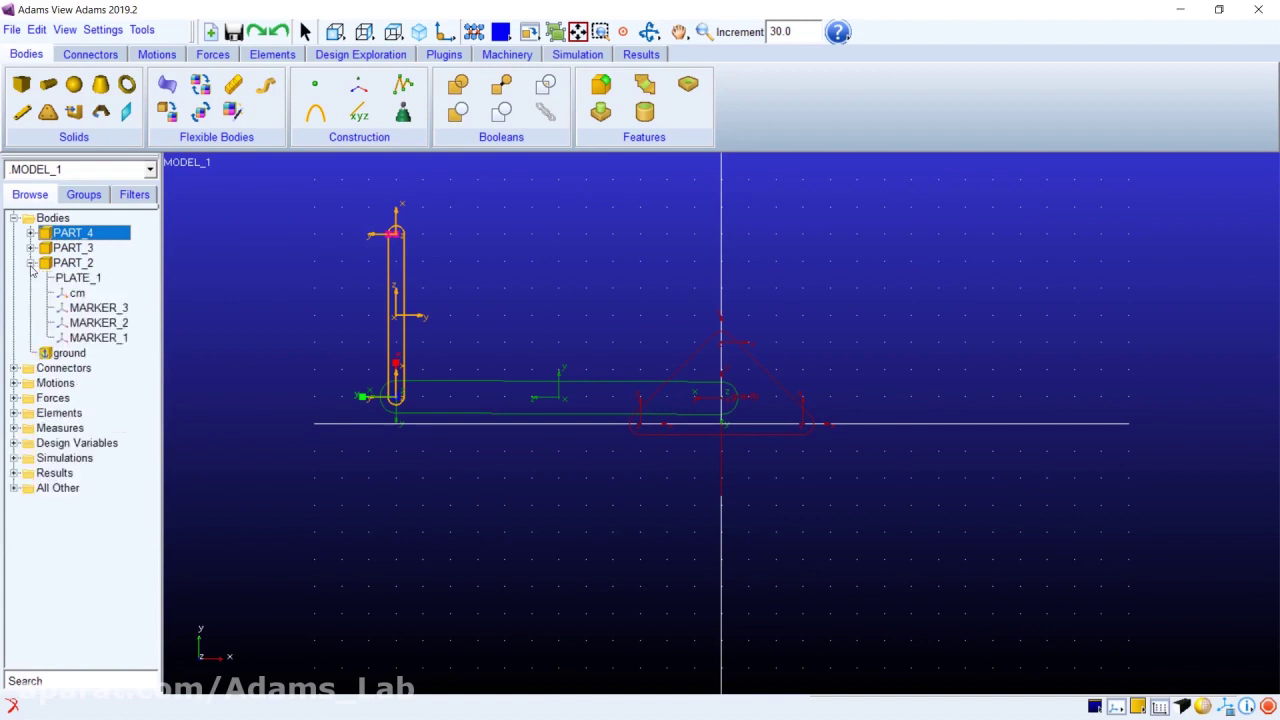
left_click(72, 279)
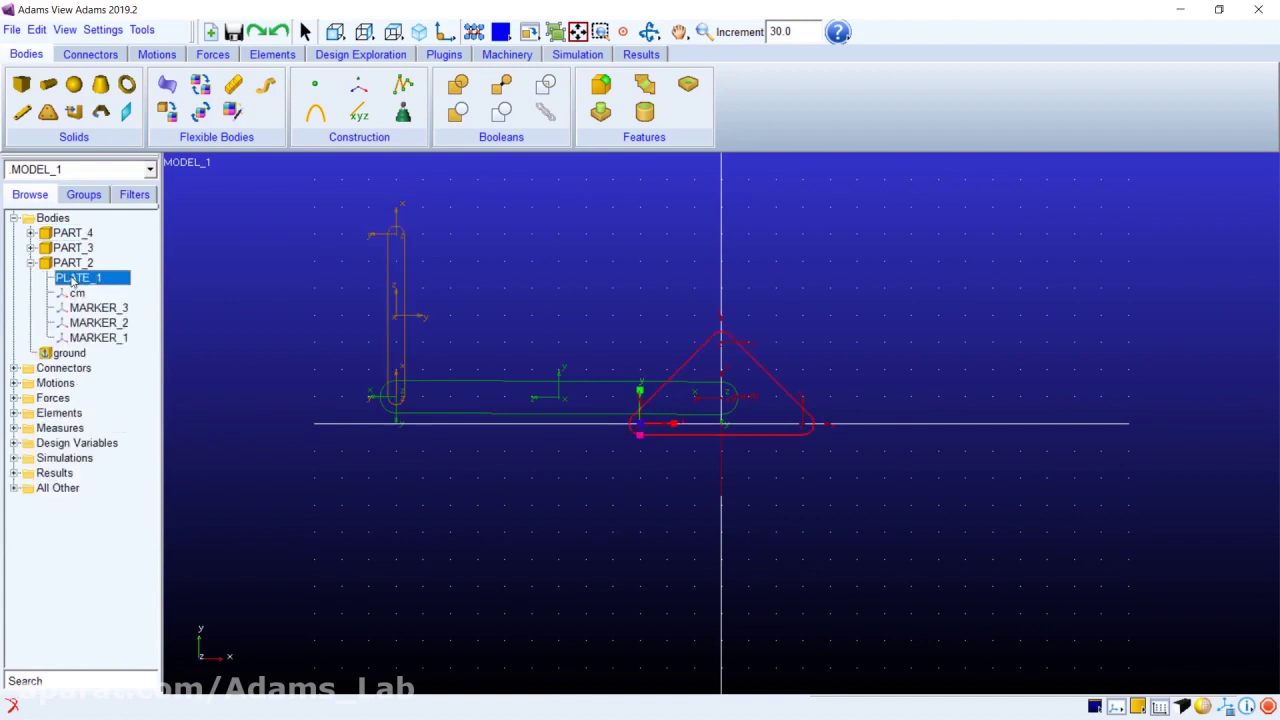
left_click(89, 309)
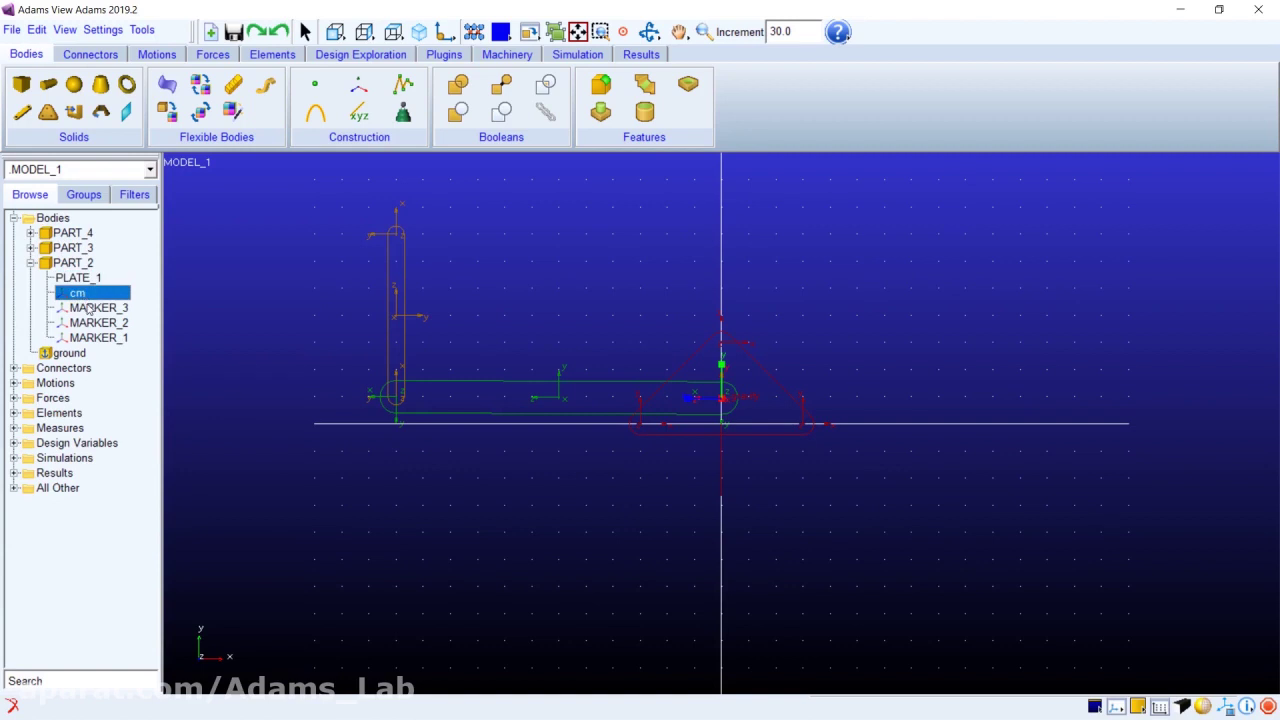
left_click(95, 323)
left_click(97, 338)
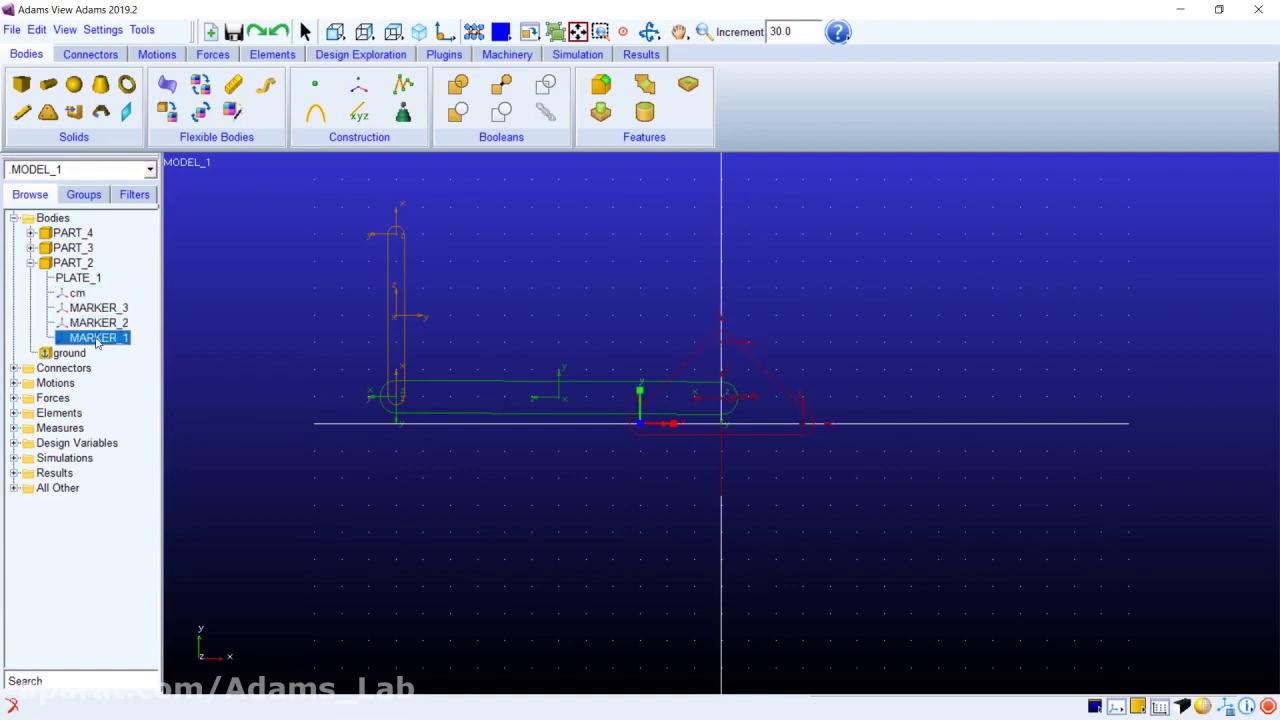
left_click(31, 263)
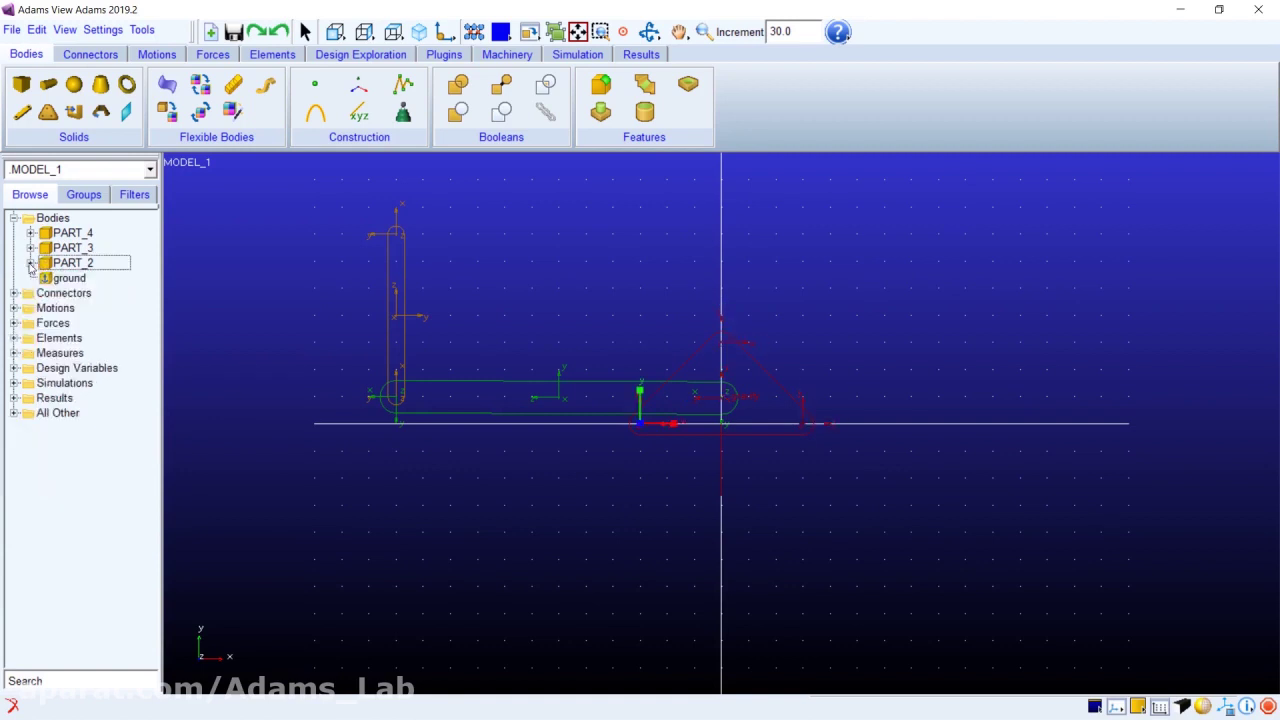
left_click(47, 281)
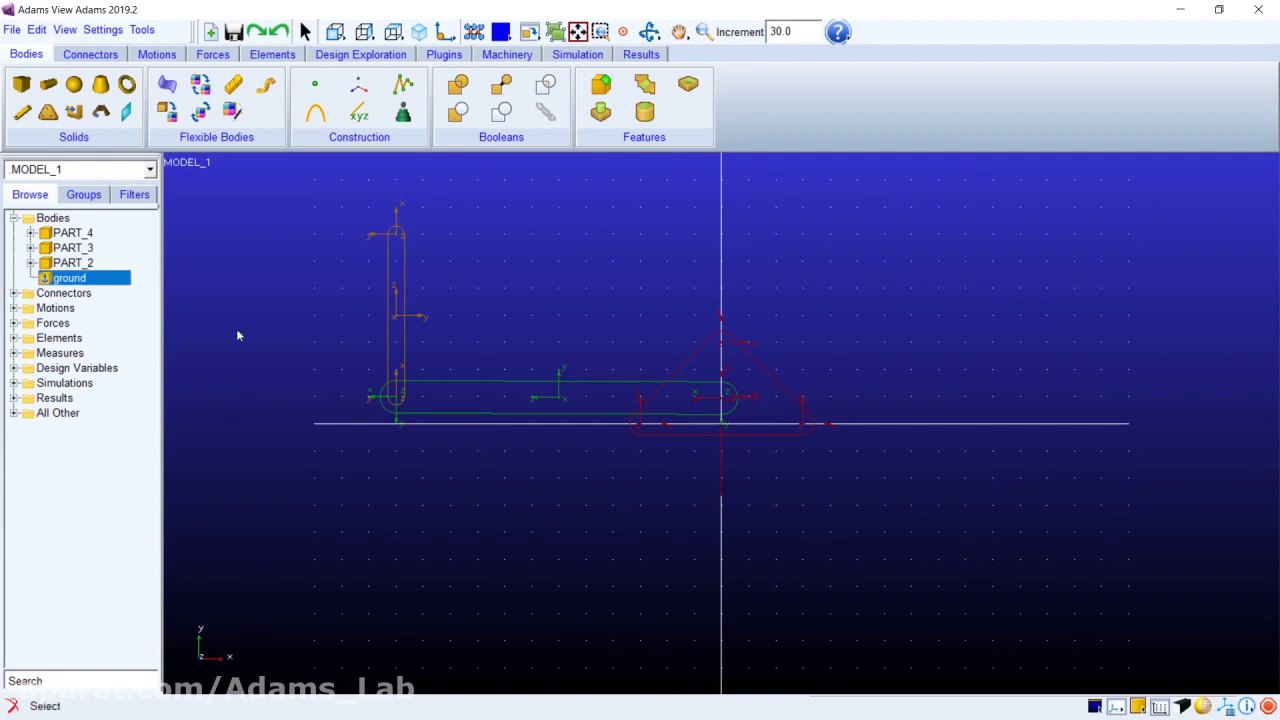
Step: Examine the plate and two links in shaded display from a slightly rotated view, and restore the front wireframe view
left_click(1203, 706)
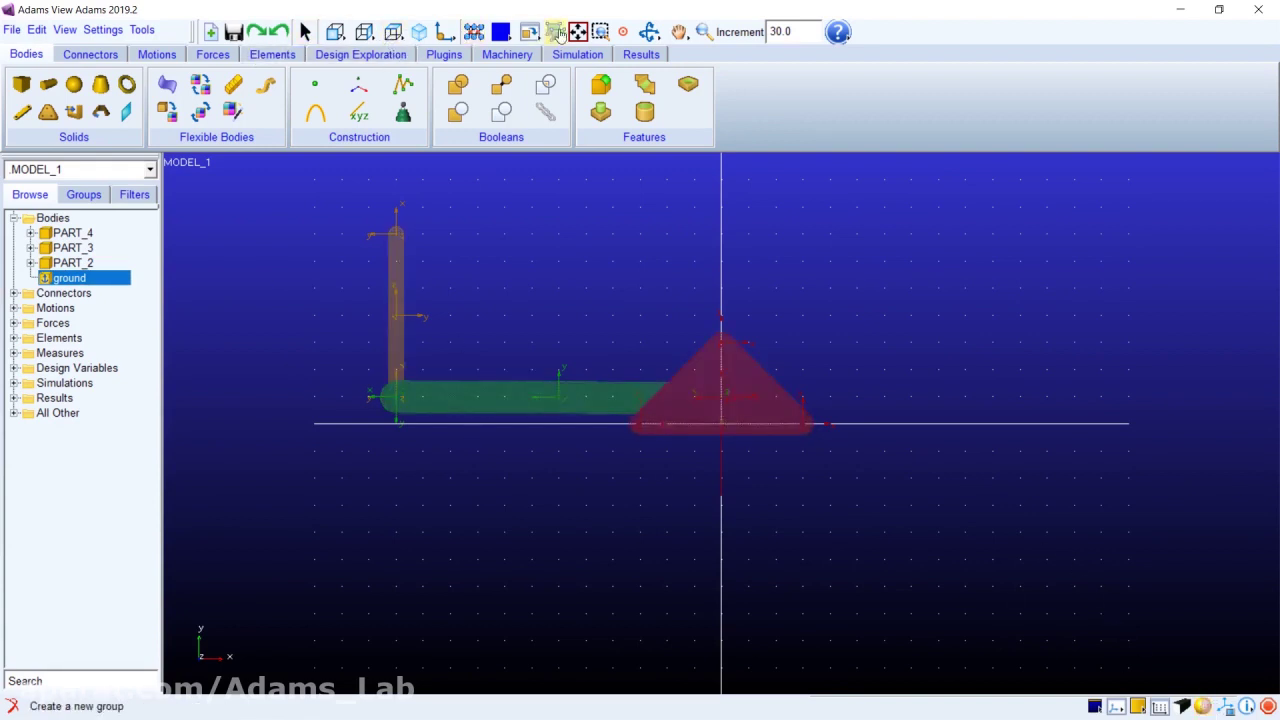
left_click(649, 31)
mouse_move(429, 414)
left_mouse_down()
mouse_move(486, 466)
mouse_move(466, 451)
mouse_move(469, 423)
mouse_move(446, 419)
left_mouse_up()
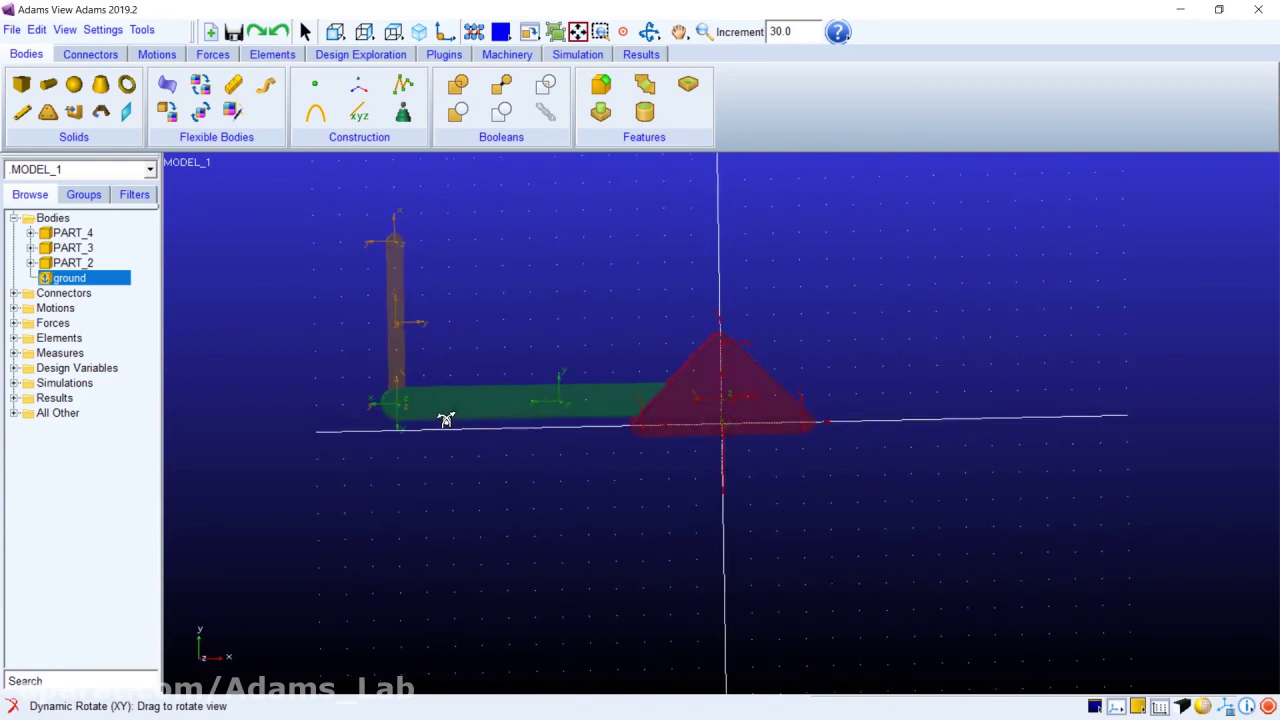
left_click(337, 33)
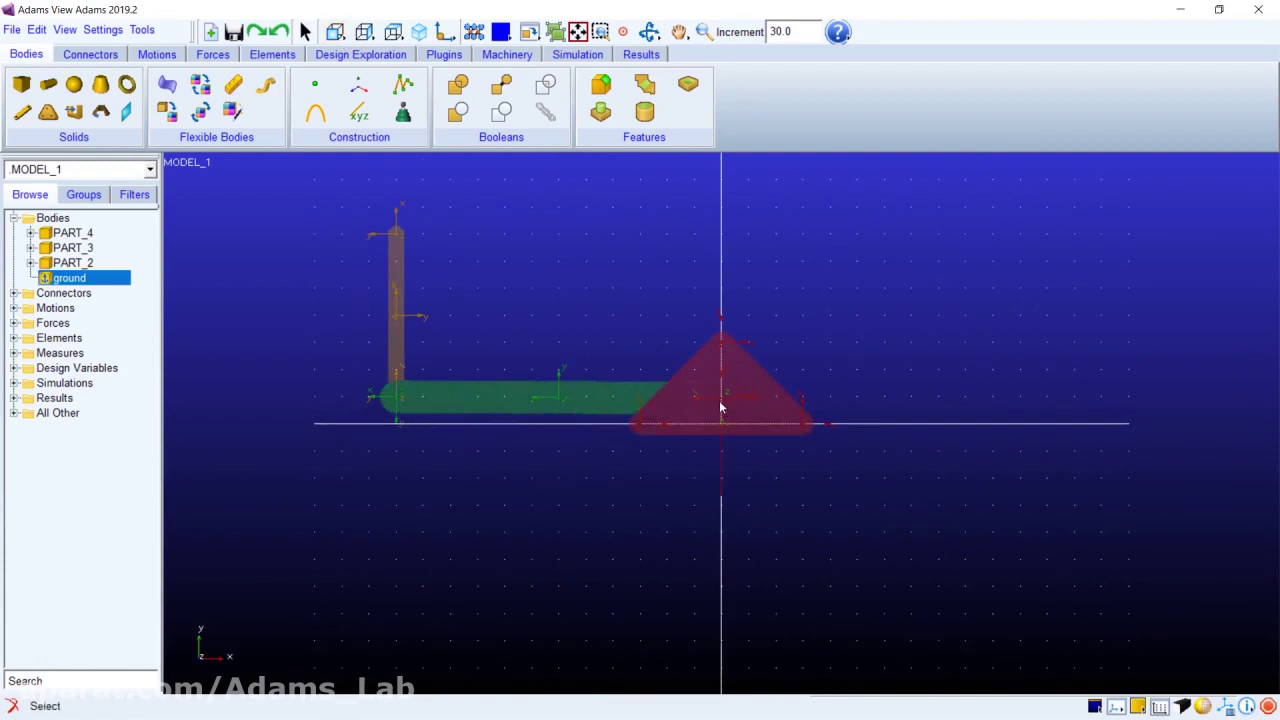
left_click(1202, 706)
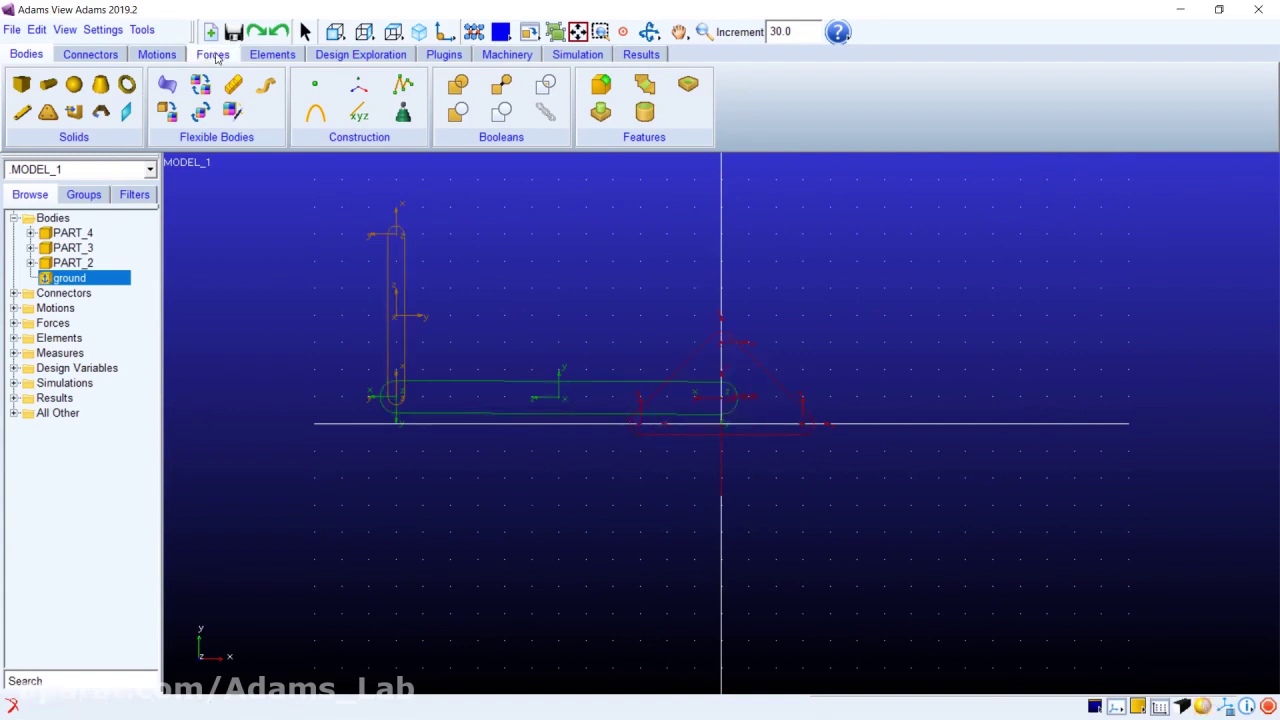
left_click(84, 57)
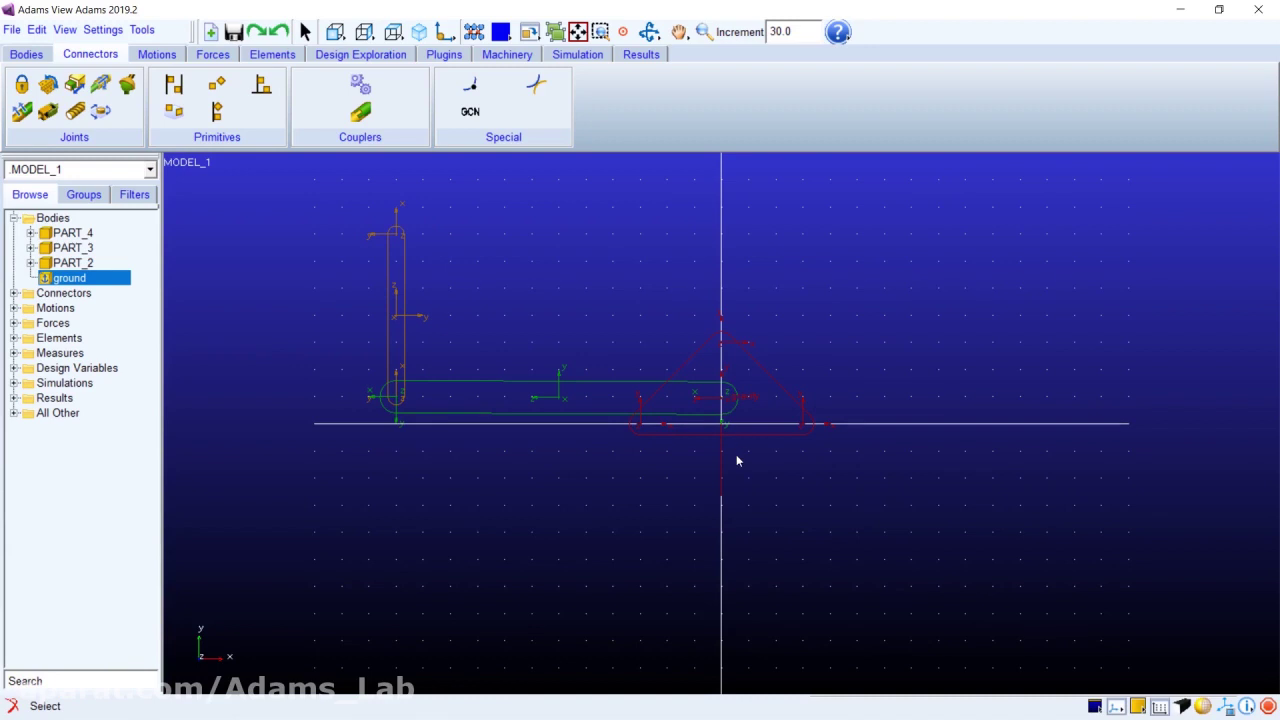
left_click(23, 86)
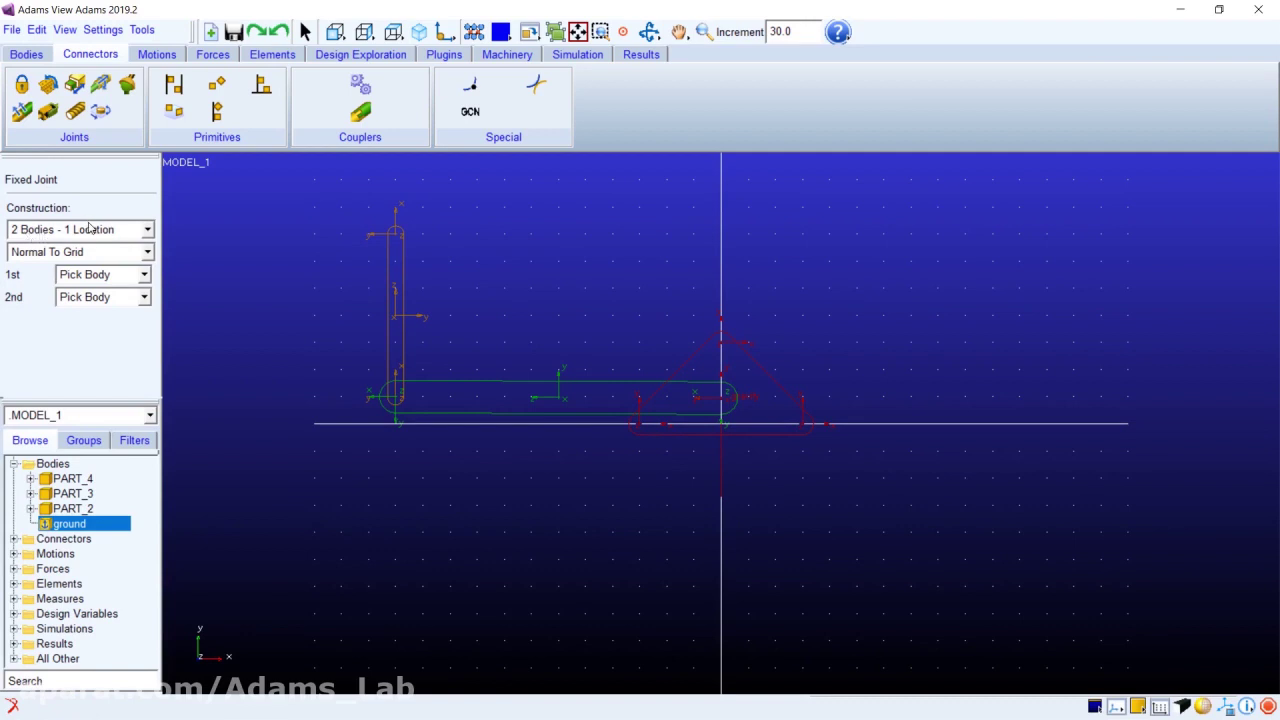
left_click(46, 258)
left_click(46, 288)
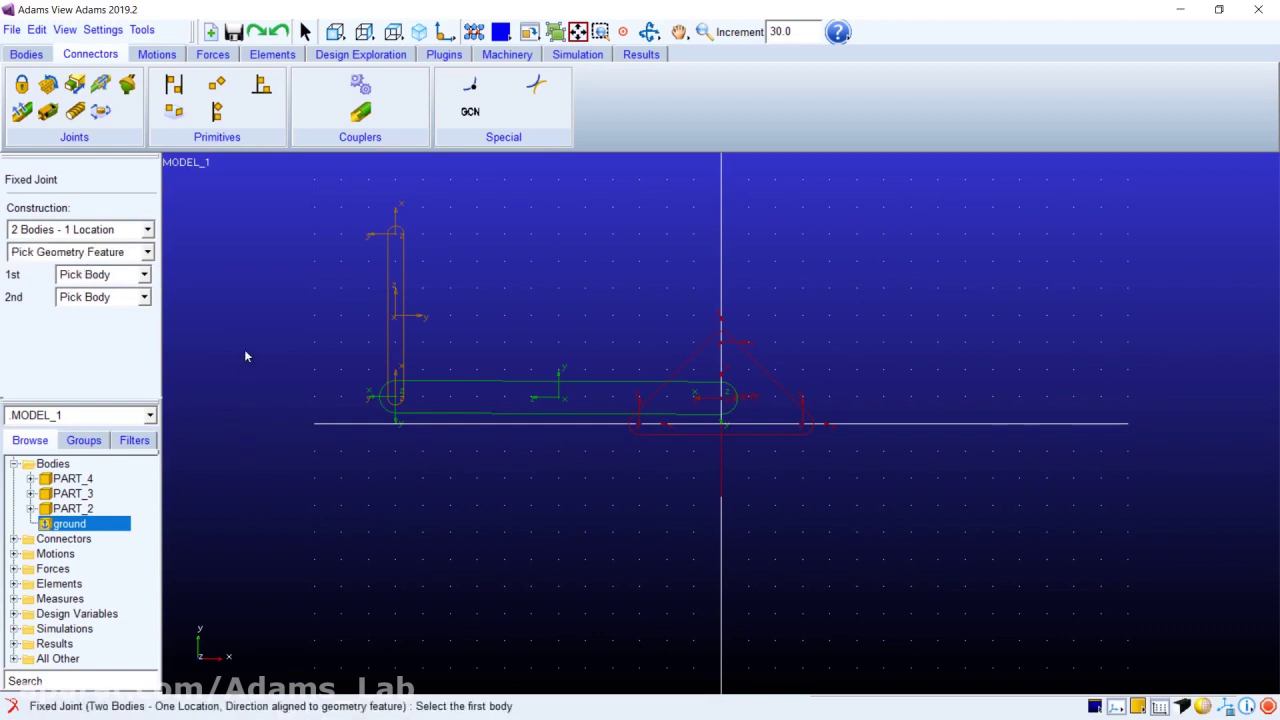
left_click(649, 31)
left_click_drag(514, 320, 571, 366)
key("Escape")
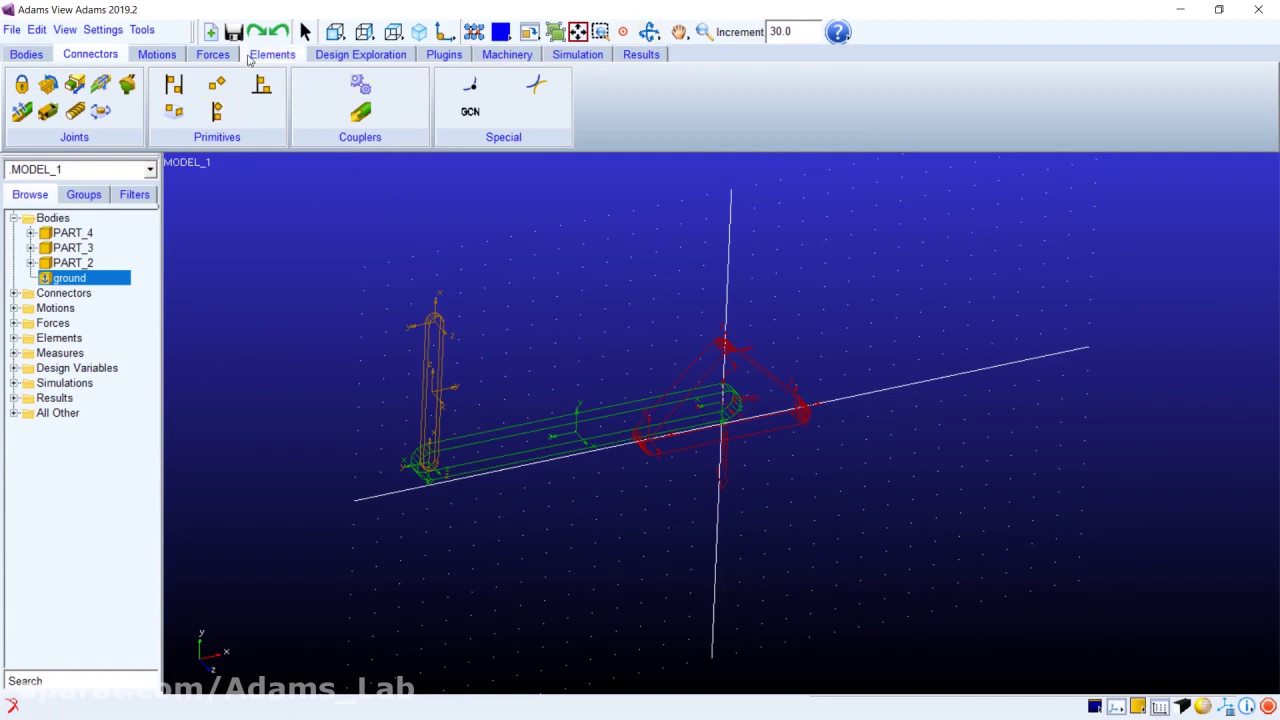
key("ctrl+f")
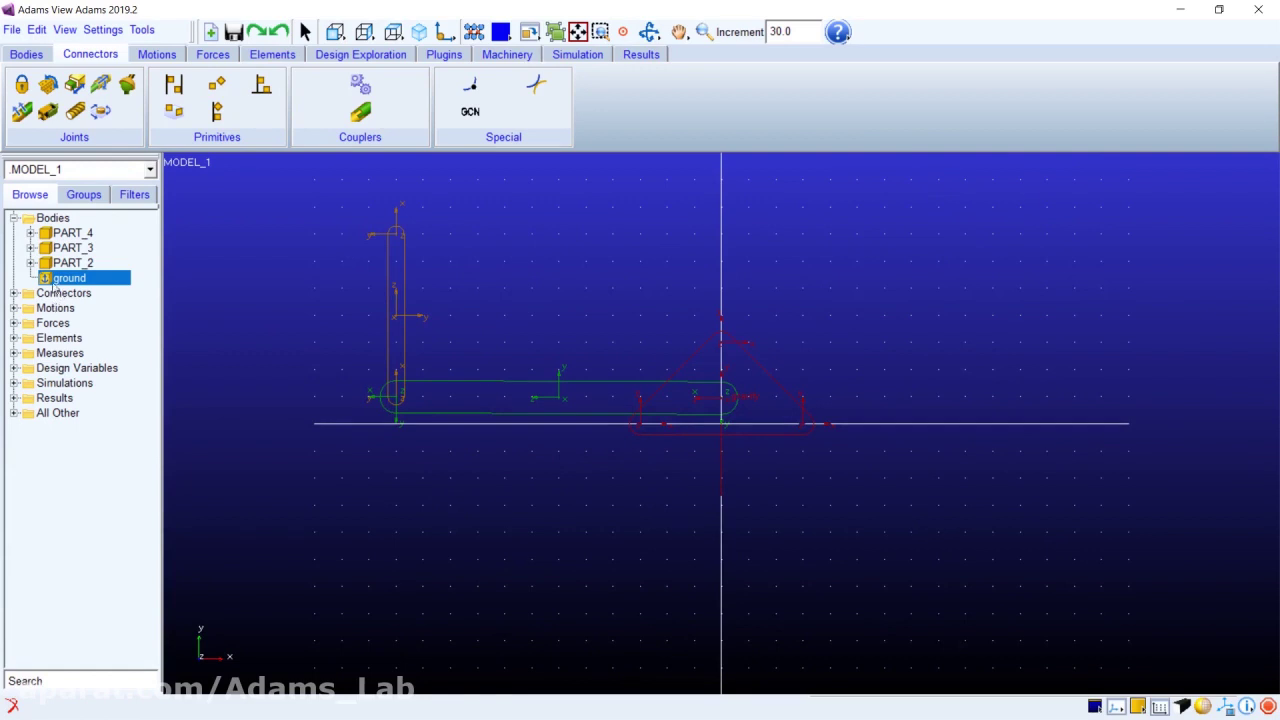
Step: Create a fixed joint between ground and the plate at PART_2.cm, with its direction picked from geometry along PART_2.cm.X
left_click(30, 92)
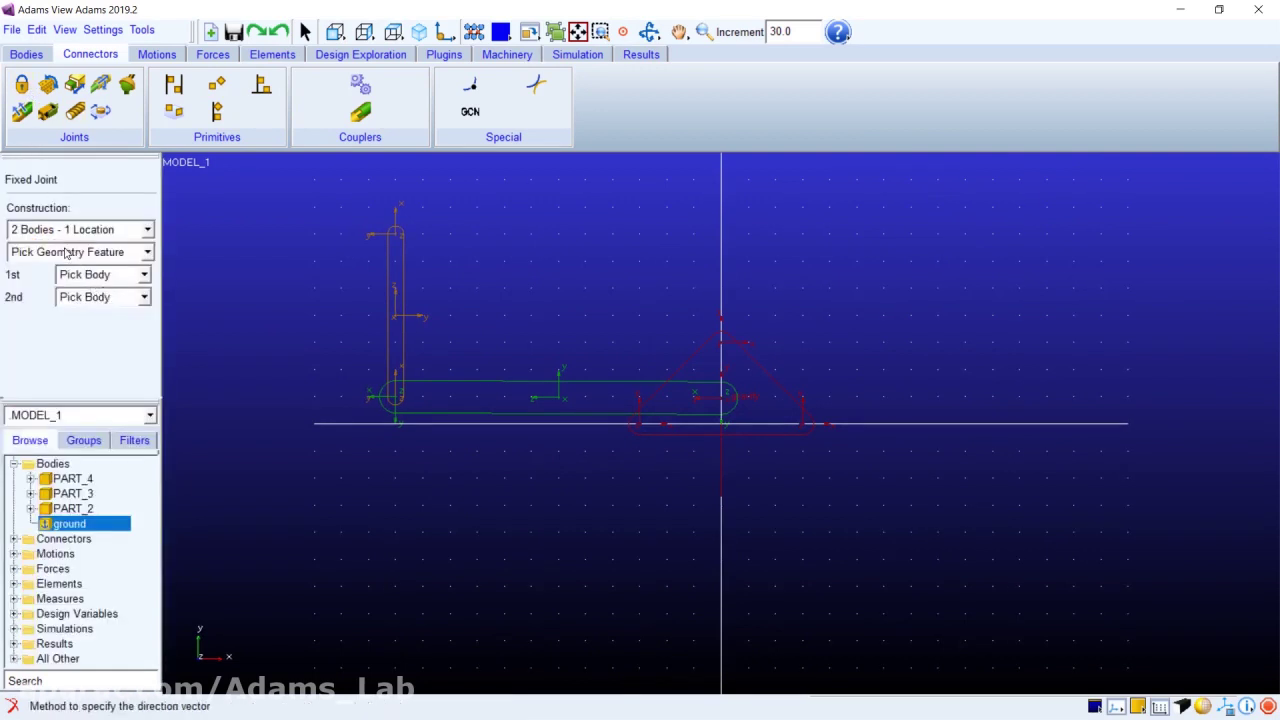
left_click(104, 255)
left_click(60, 290)
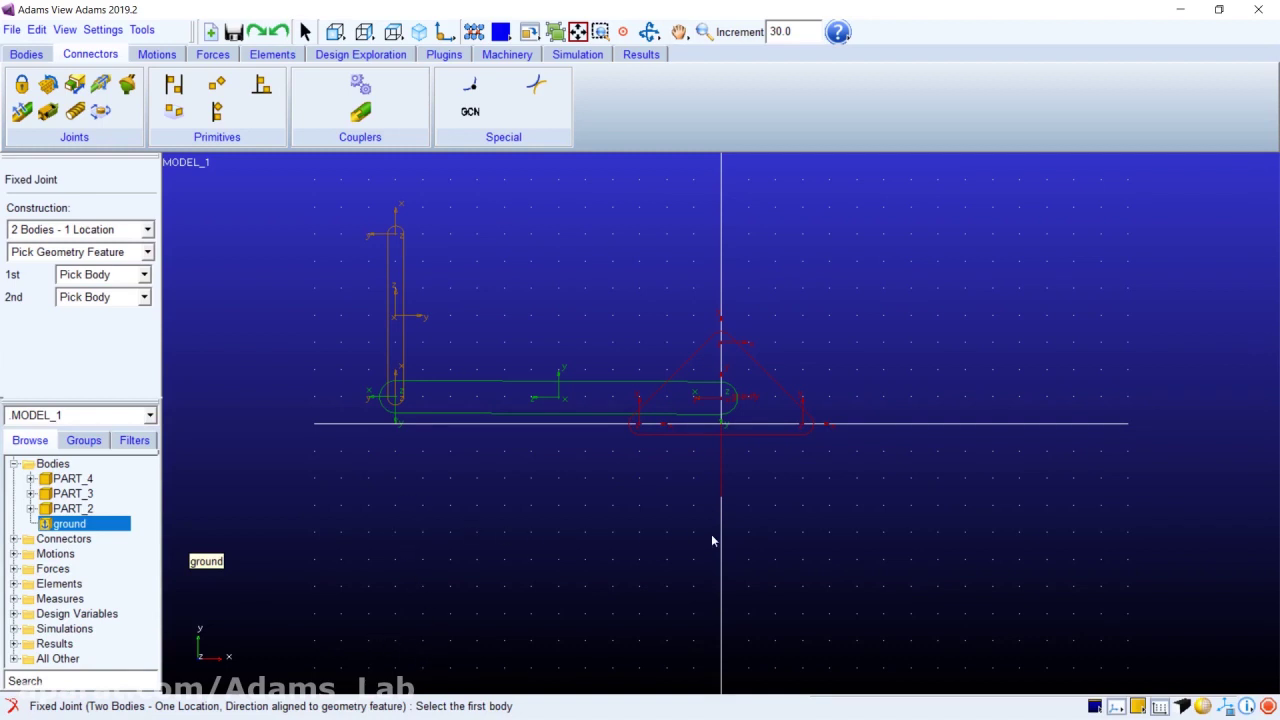
left_click(799, 281)
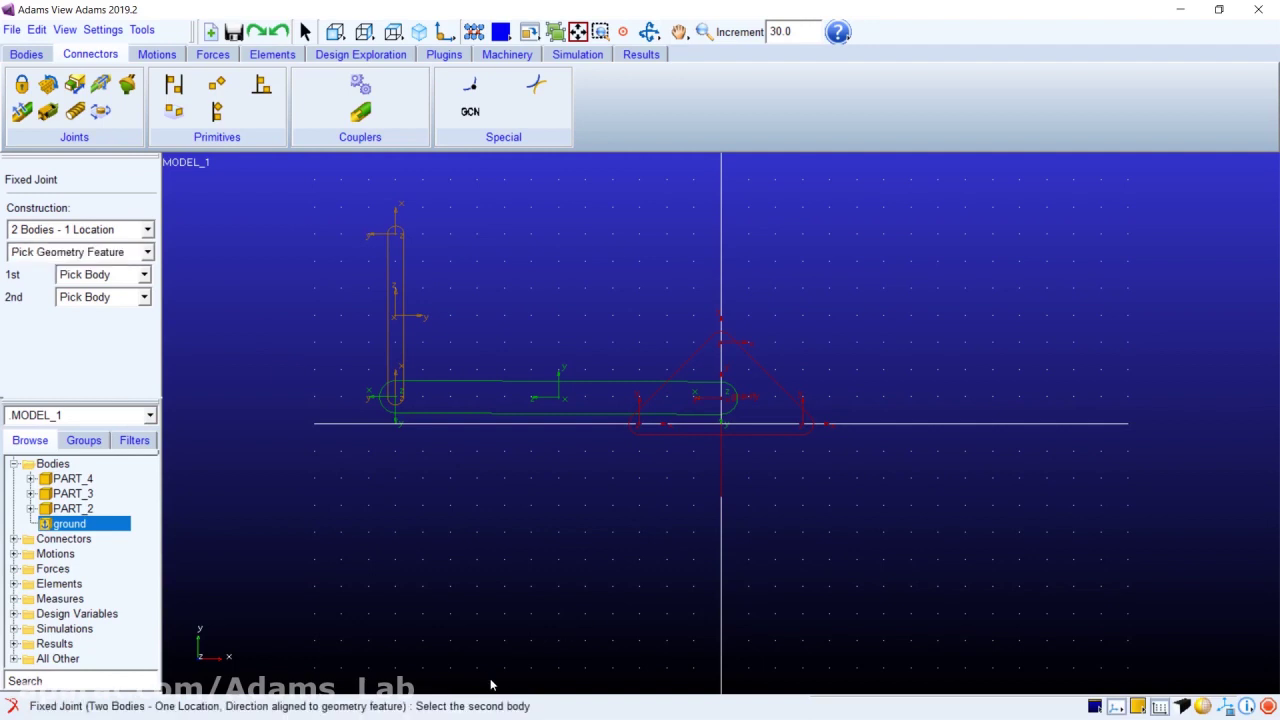
left_click(767, 429)
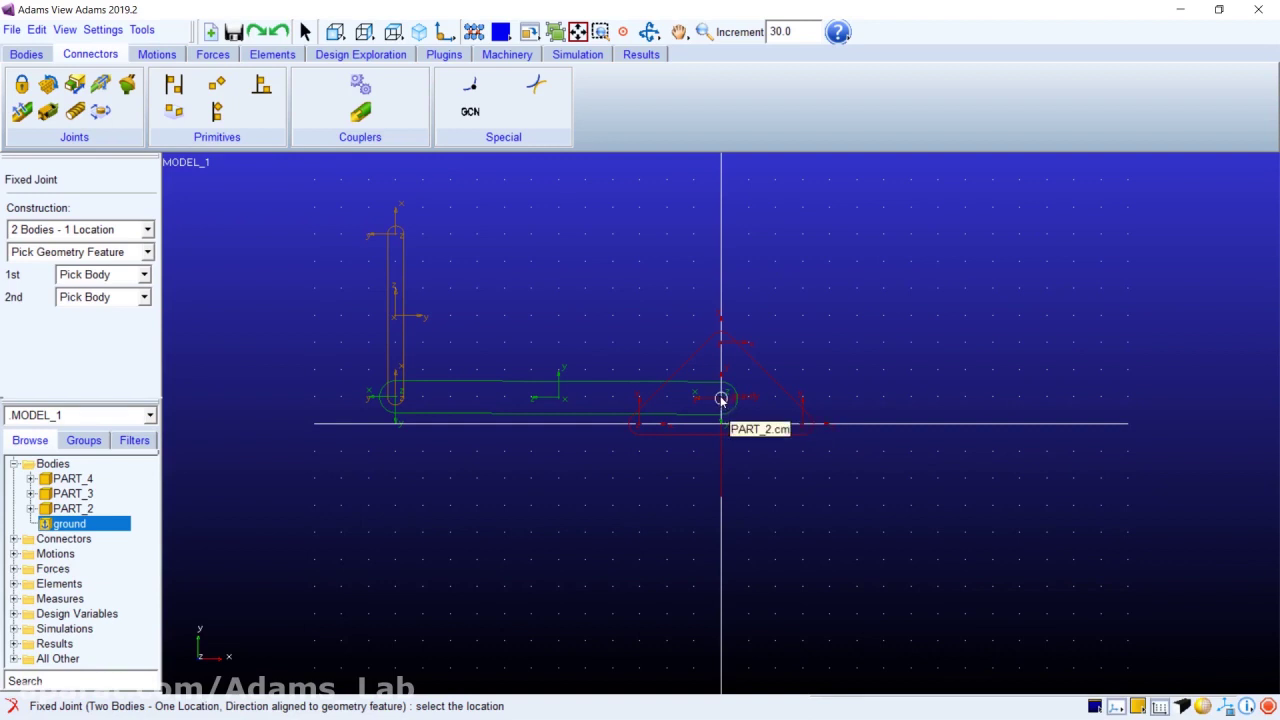
right_click(721, 399)
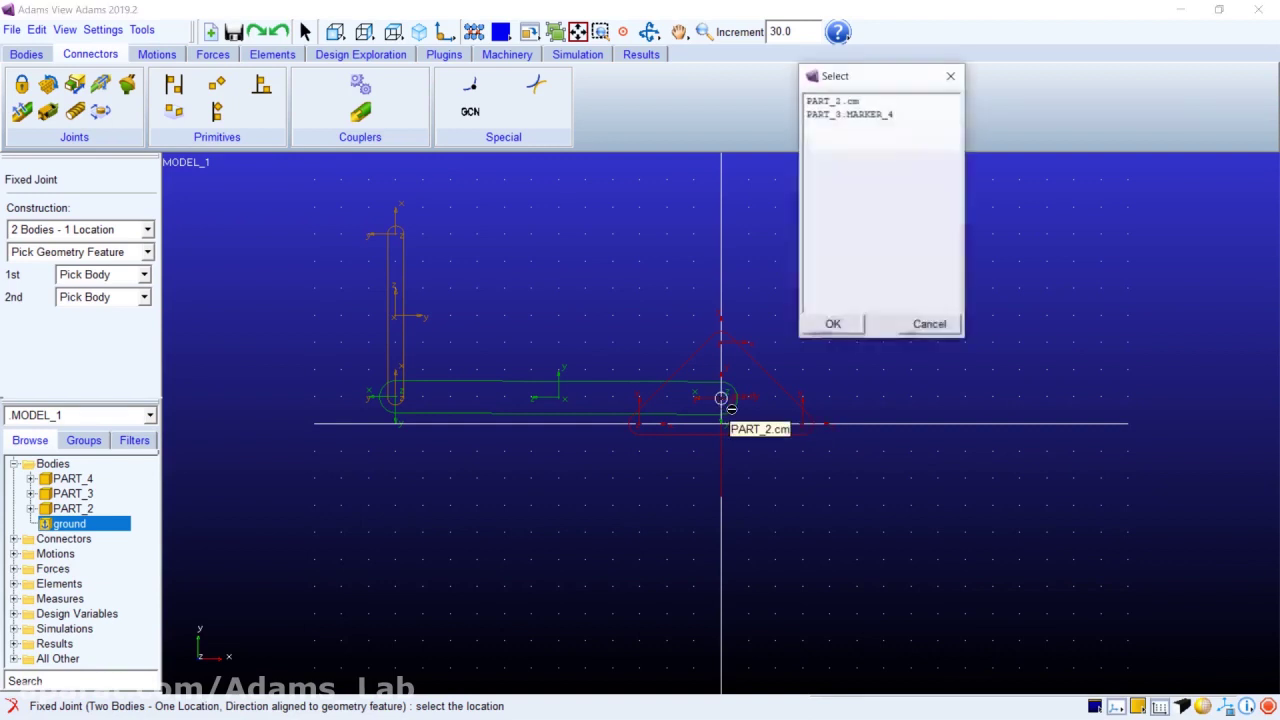
left_click(840, 102)
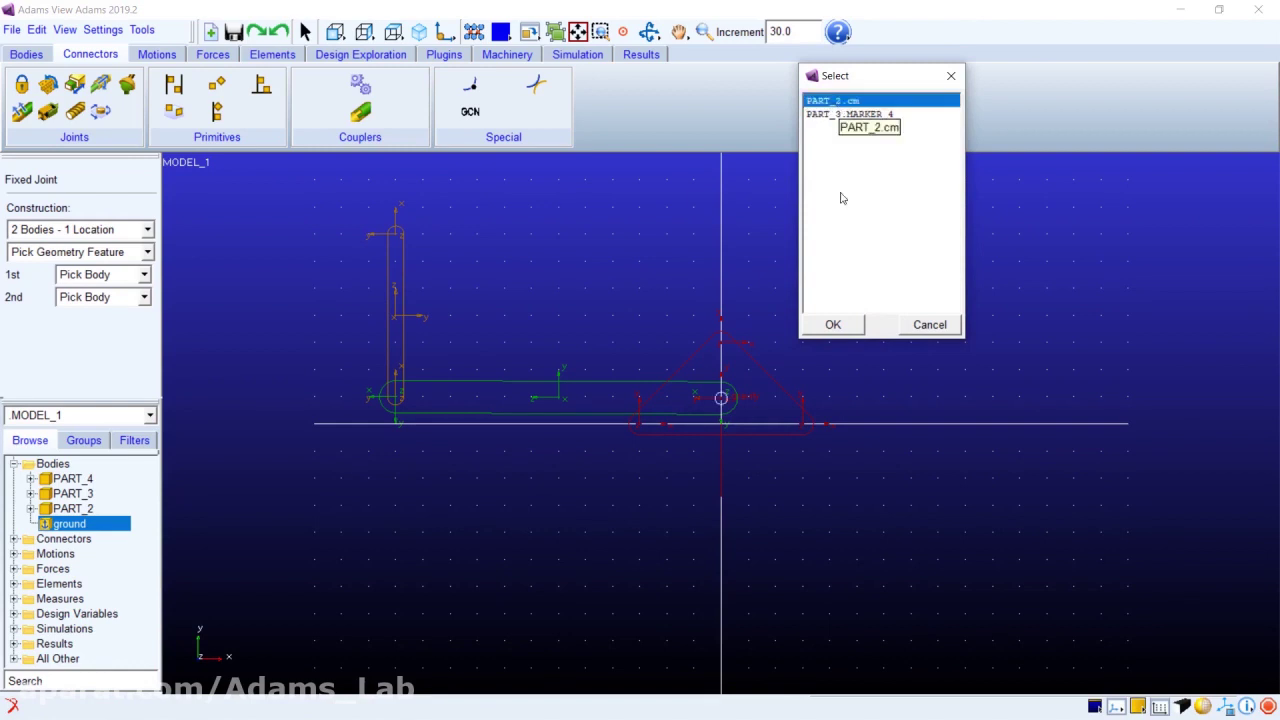
left_click(836, 325)
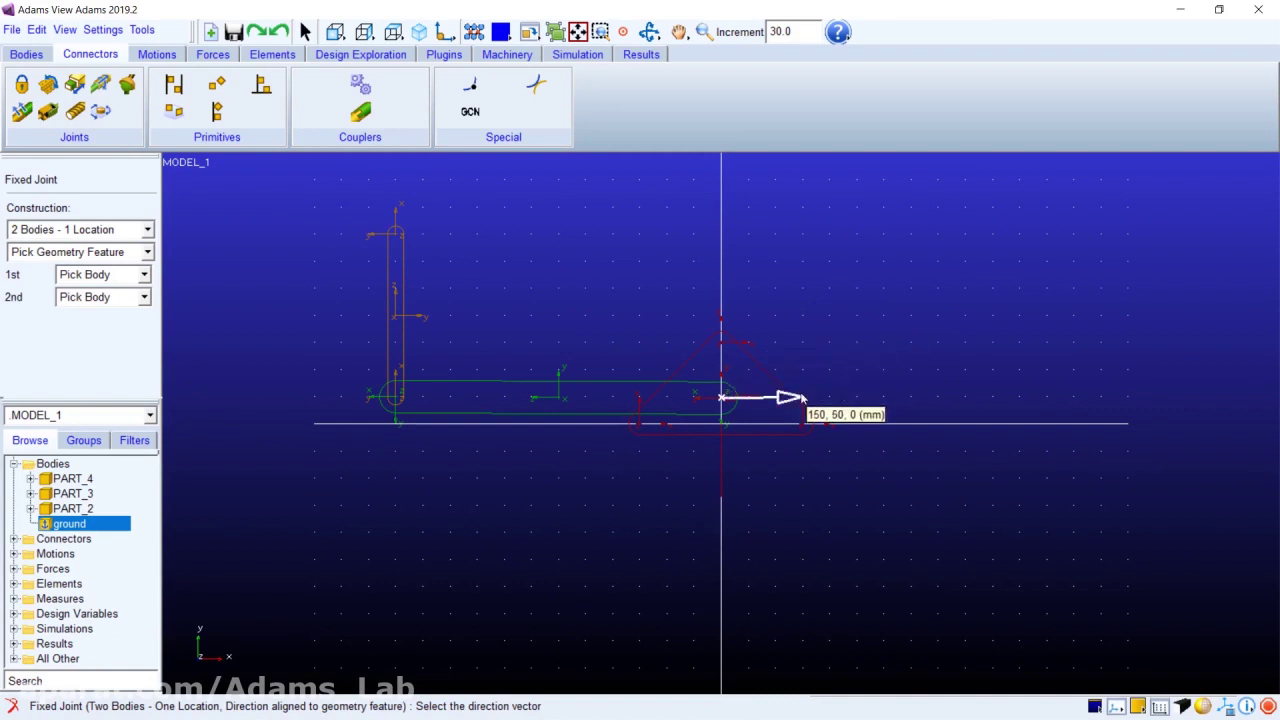
right_click(716, 400)
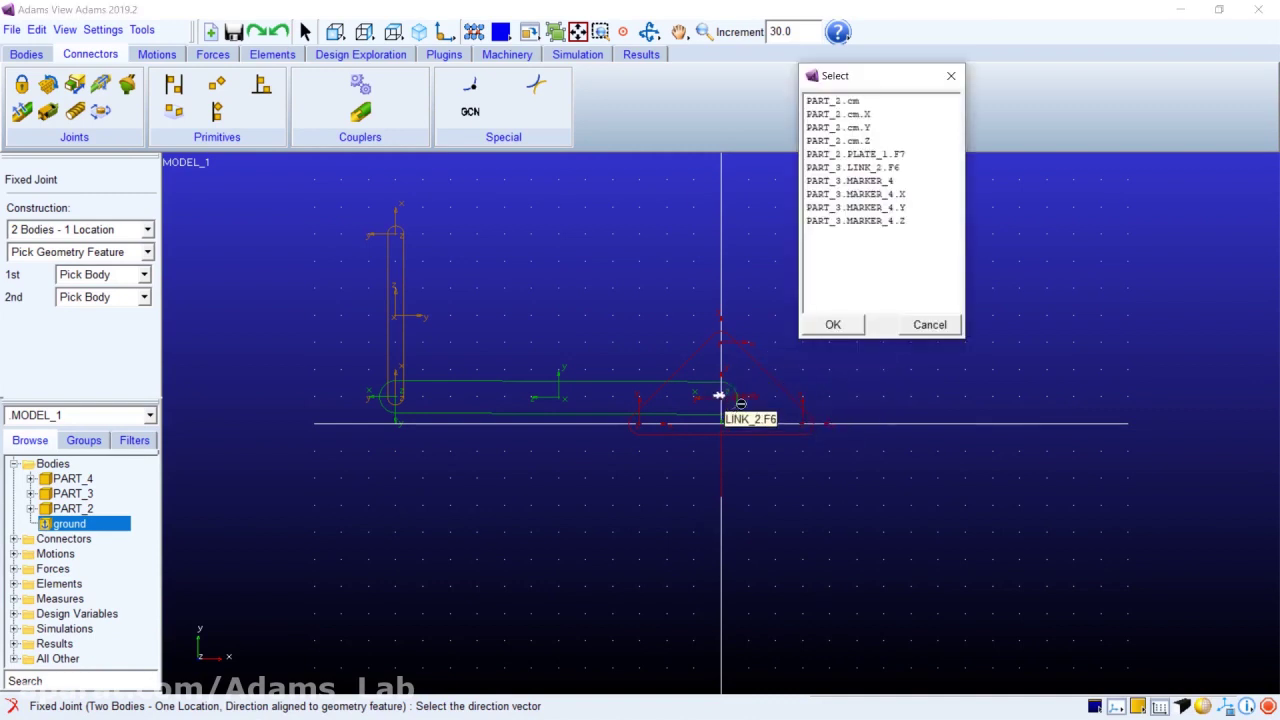
left_click(856, 118)
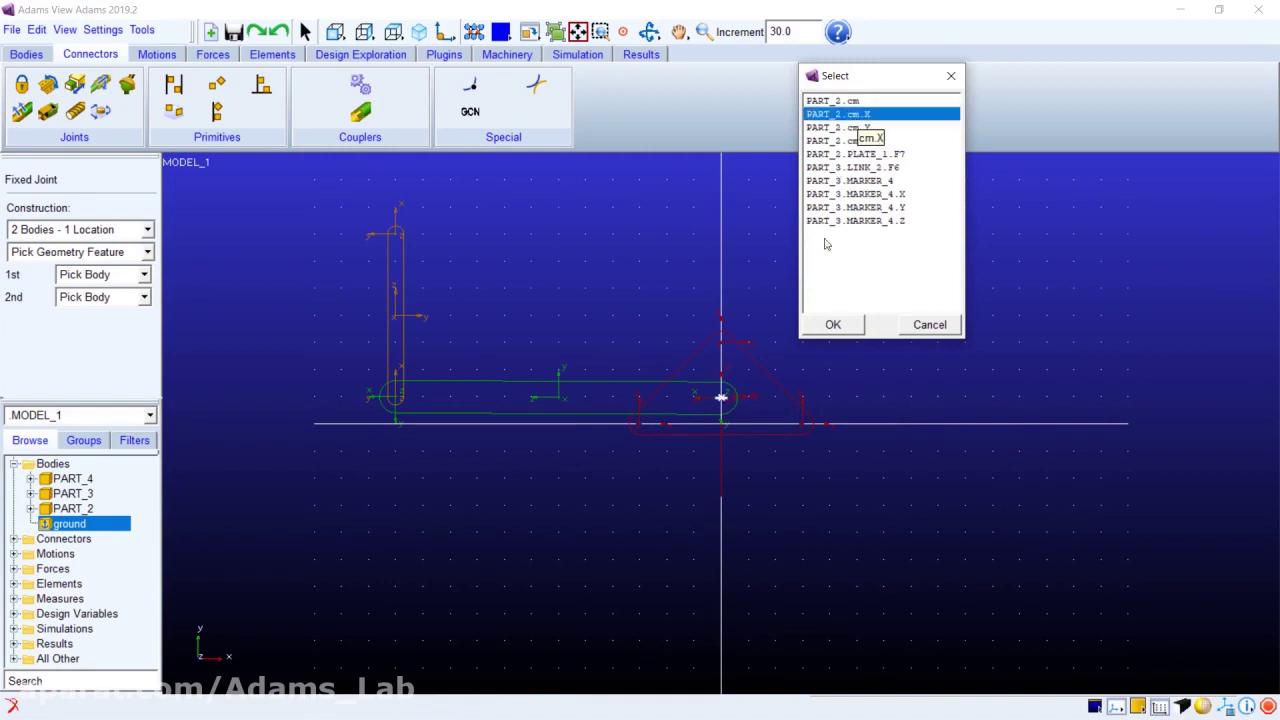
left_click(833, 326)
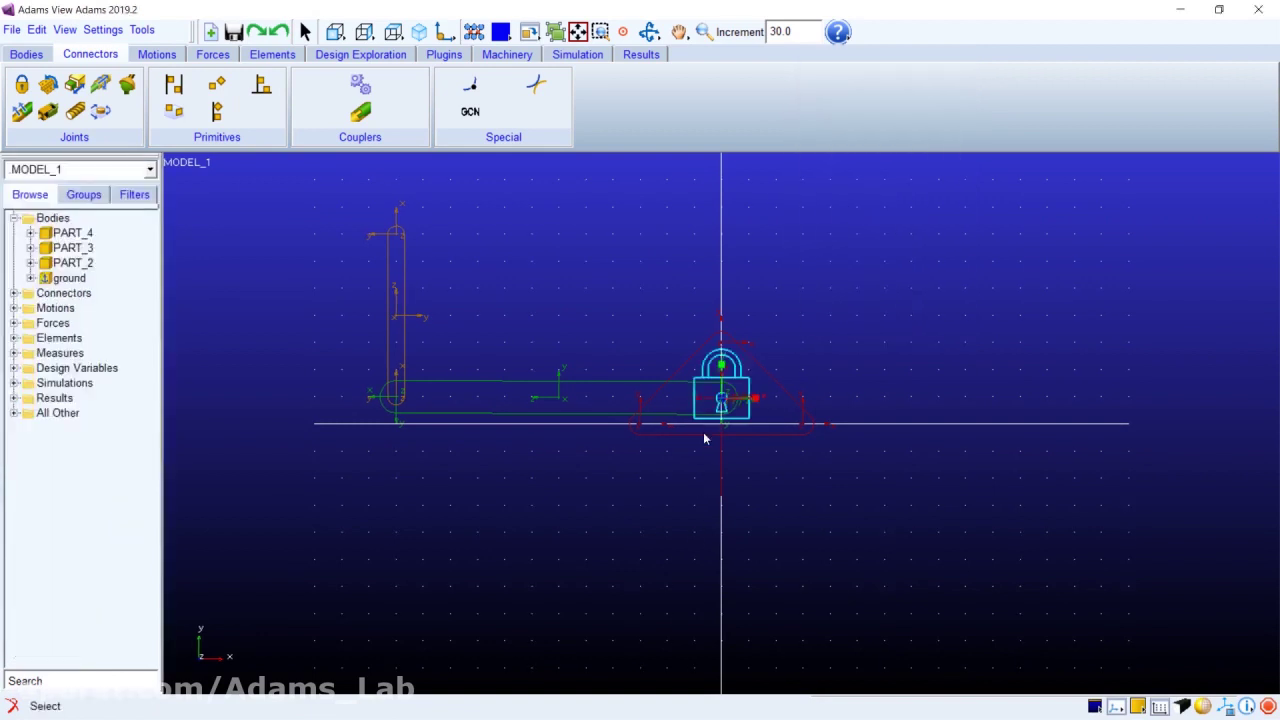
Step: Create a revolute joint between the horizontal link and the plate at PART_2.cm, with its direction picked from geometry as PART_2.cm.X
left_click(649, 31)
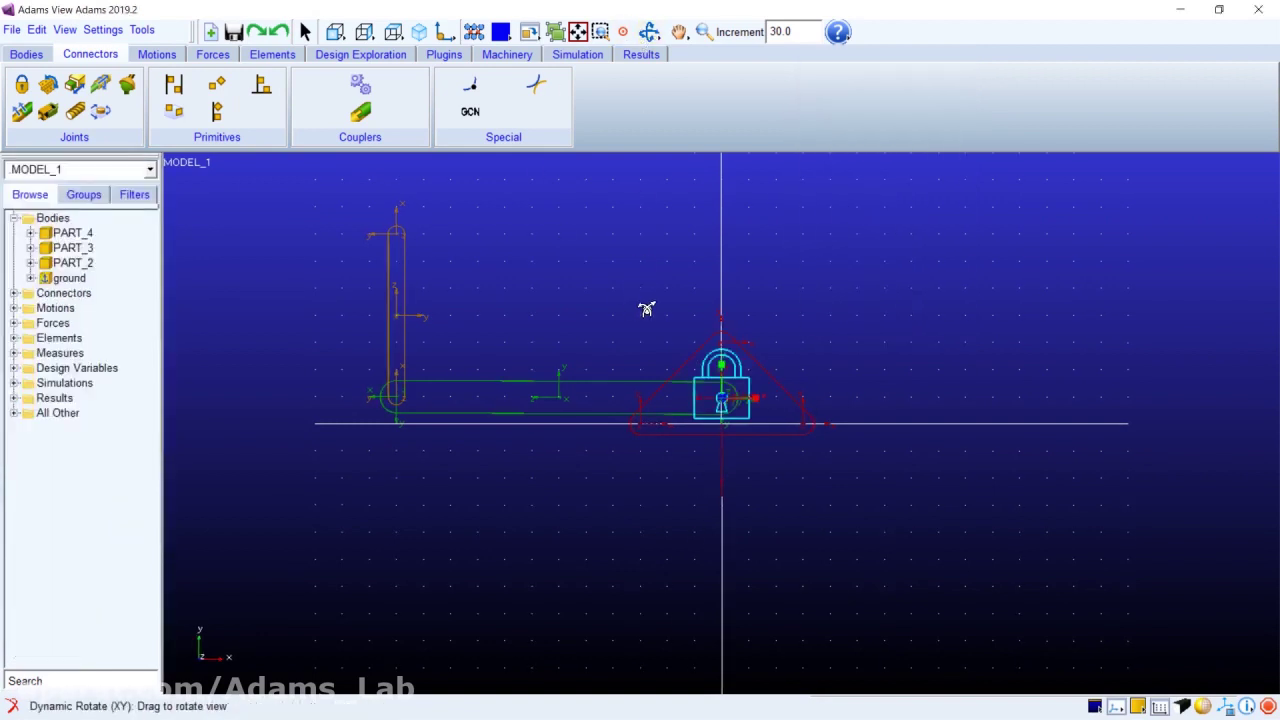
left_click_drag(646, 306, 540, 482)
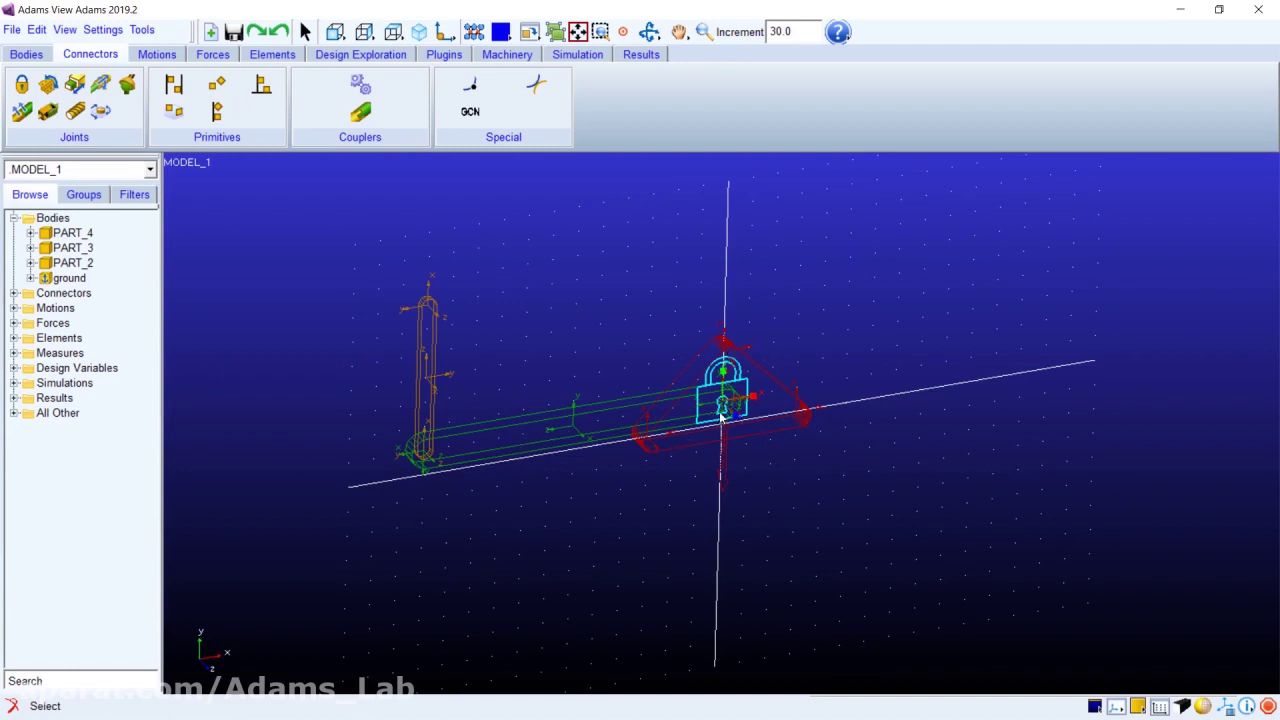
left_click(48, 84)
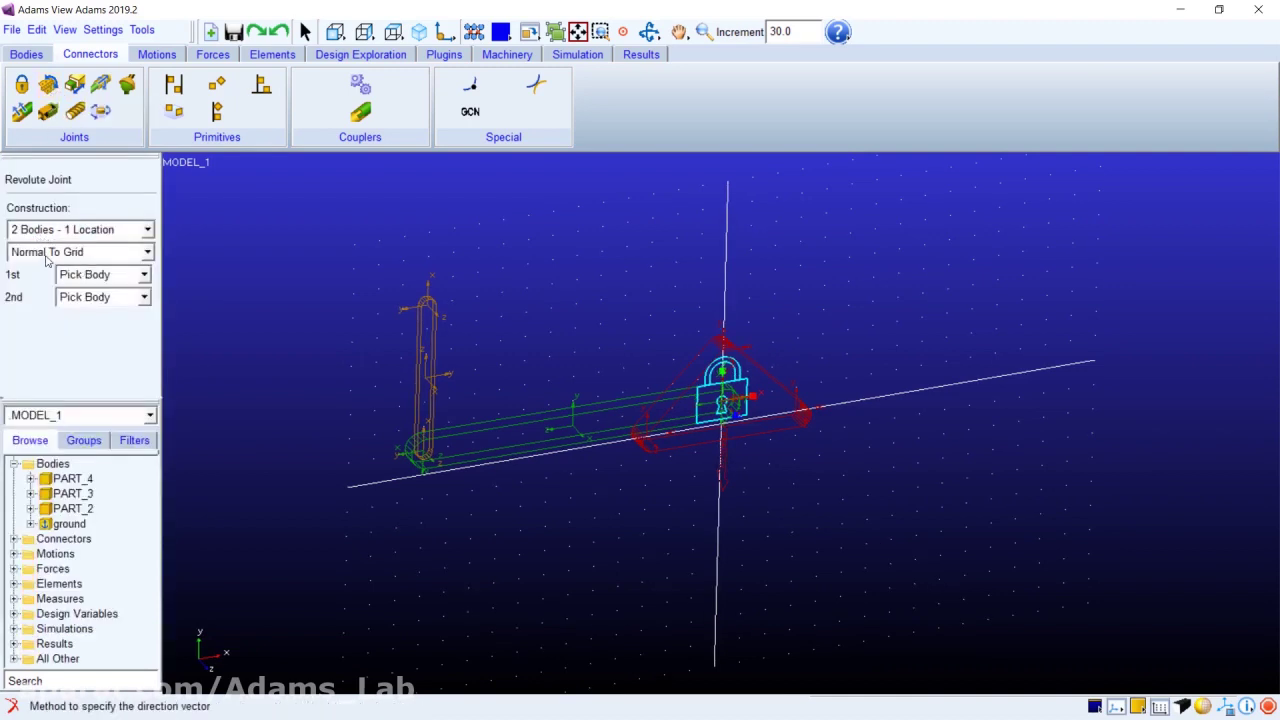
left_click(45, 255)
left_click(50, 285)
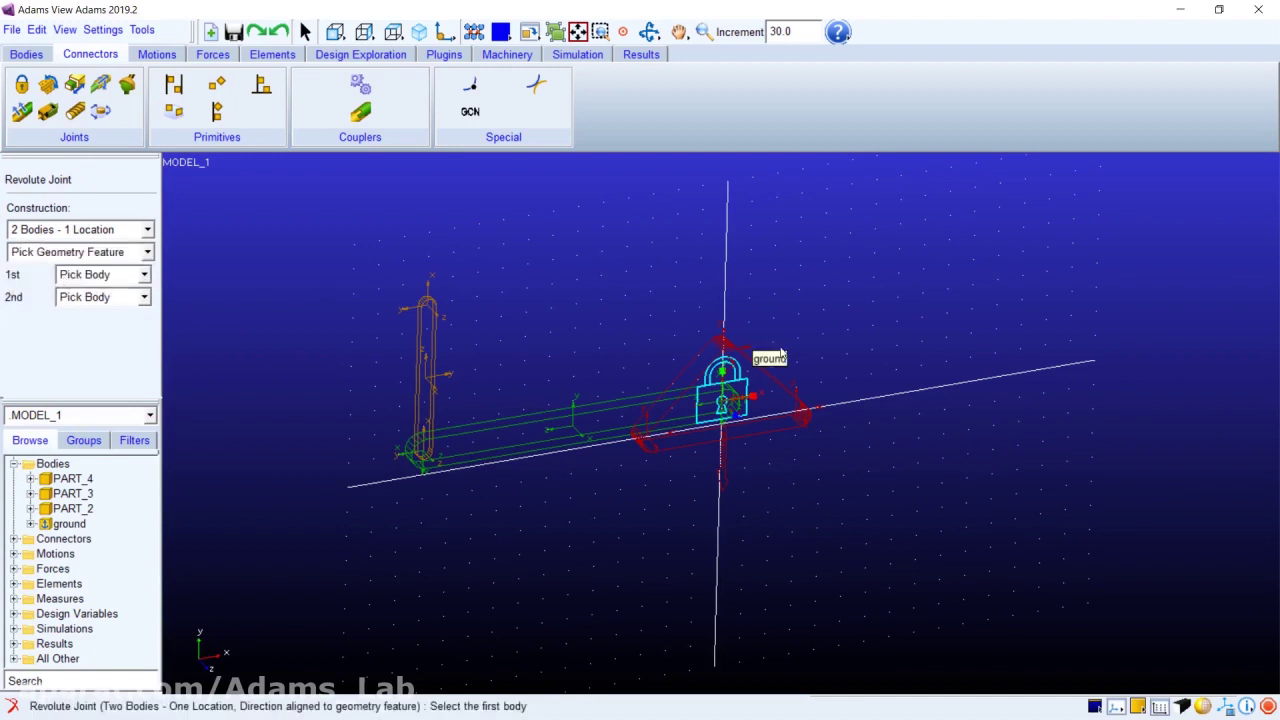
left_click(520, 441)
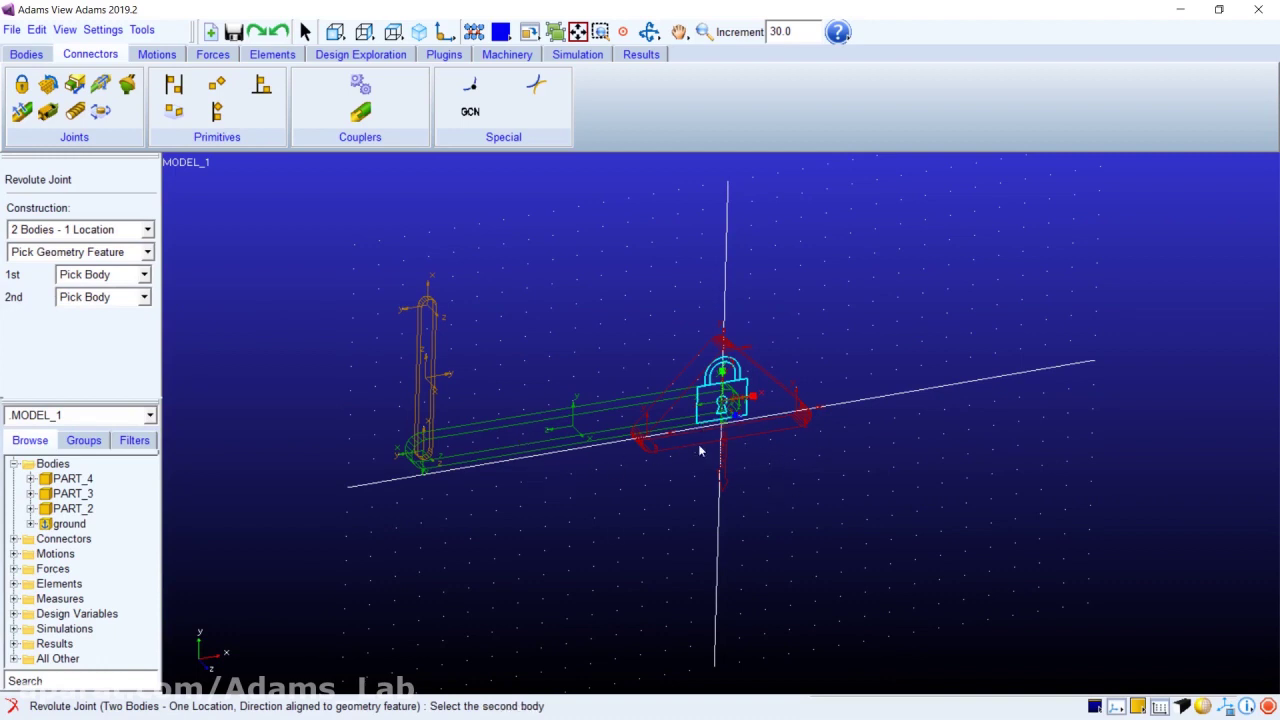
left_click(763, 428)
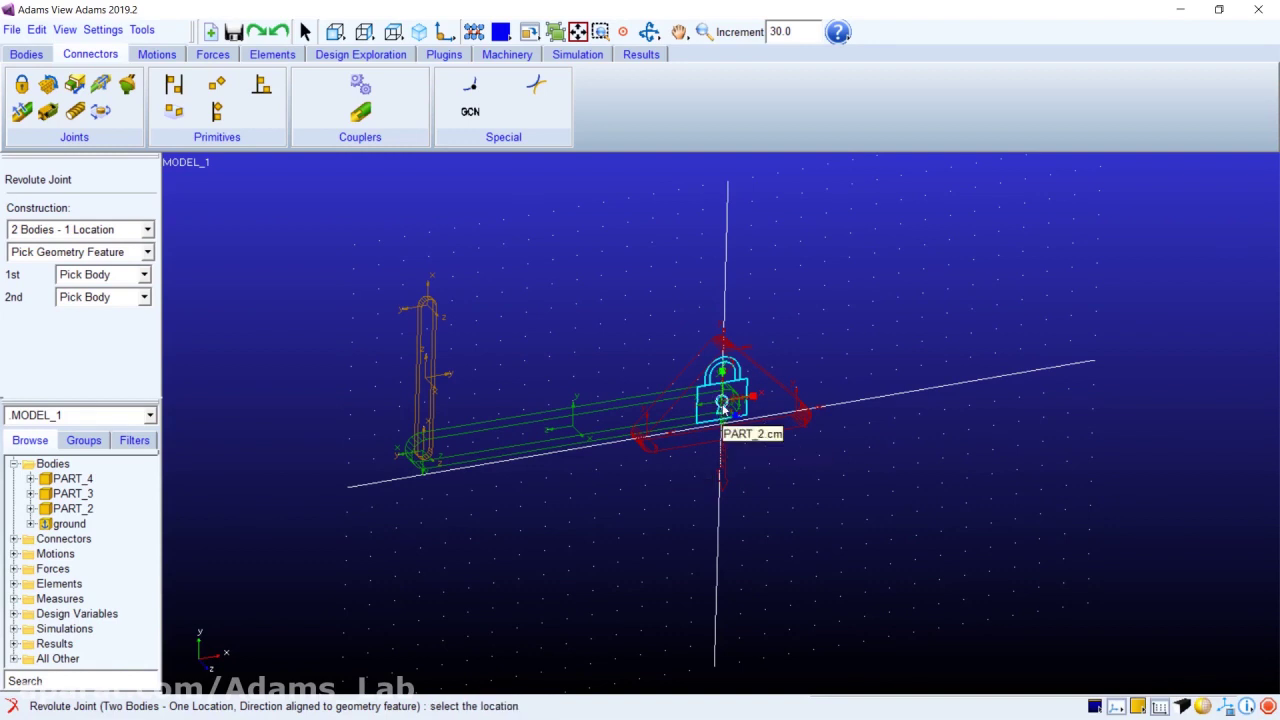
right_click(722, 405)
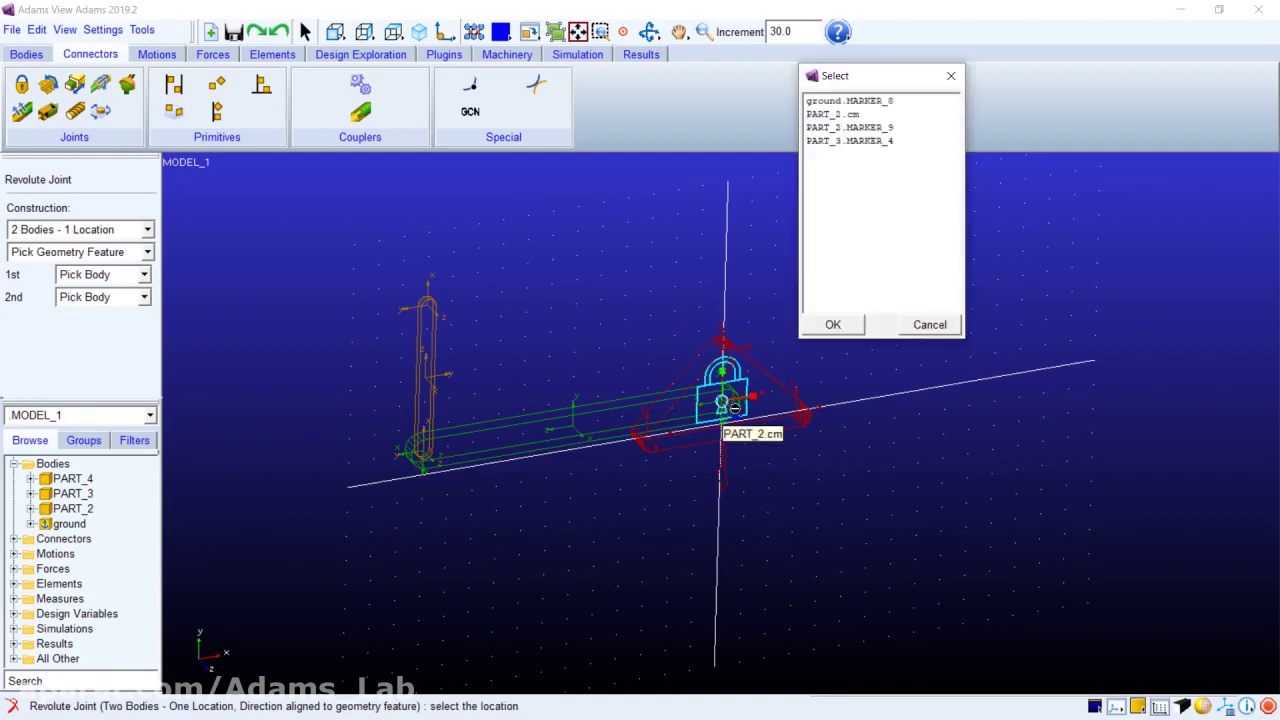
left_click(839, 114)
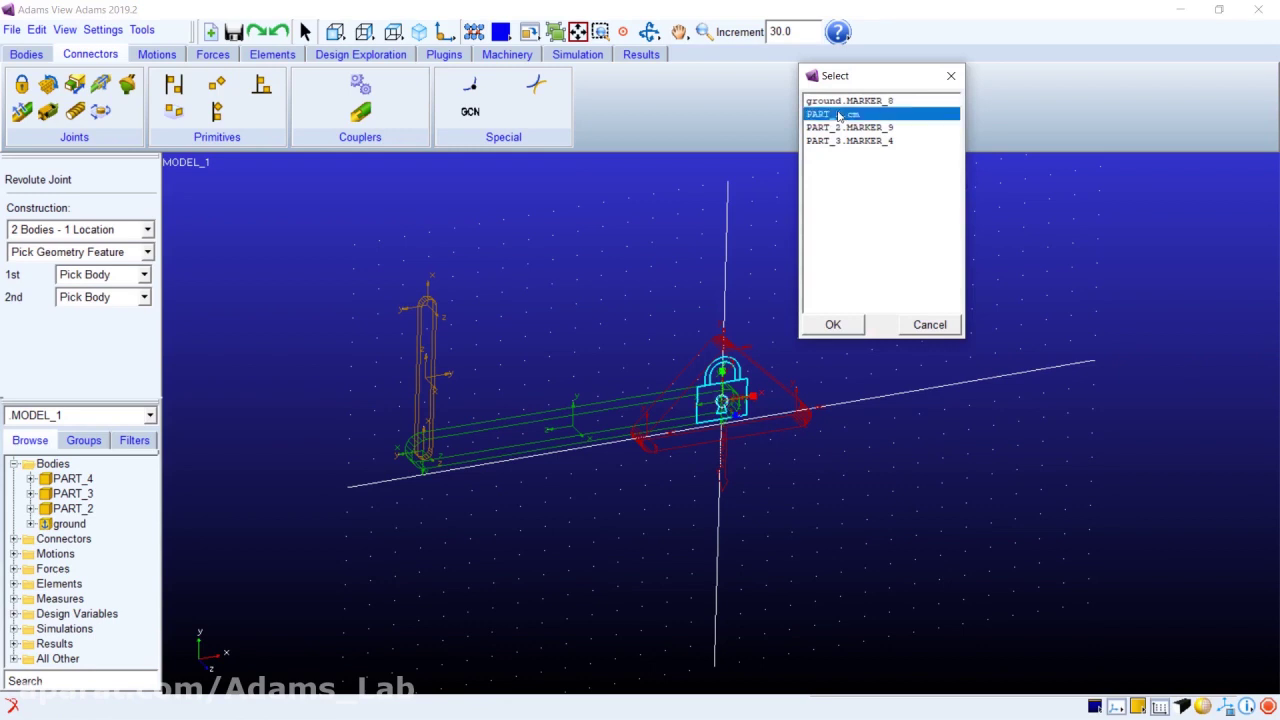
left_click(833, 326)
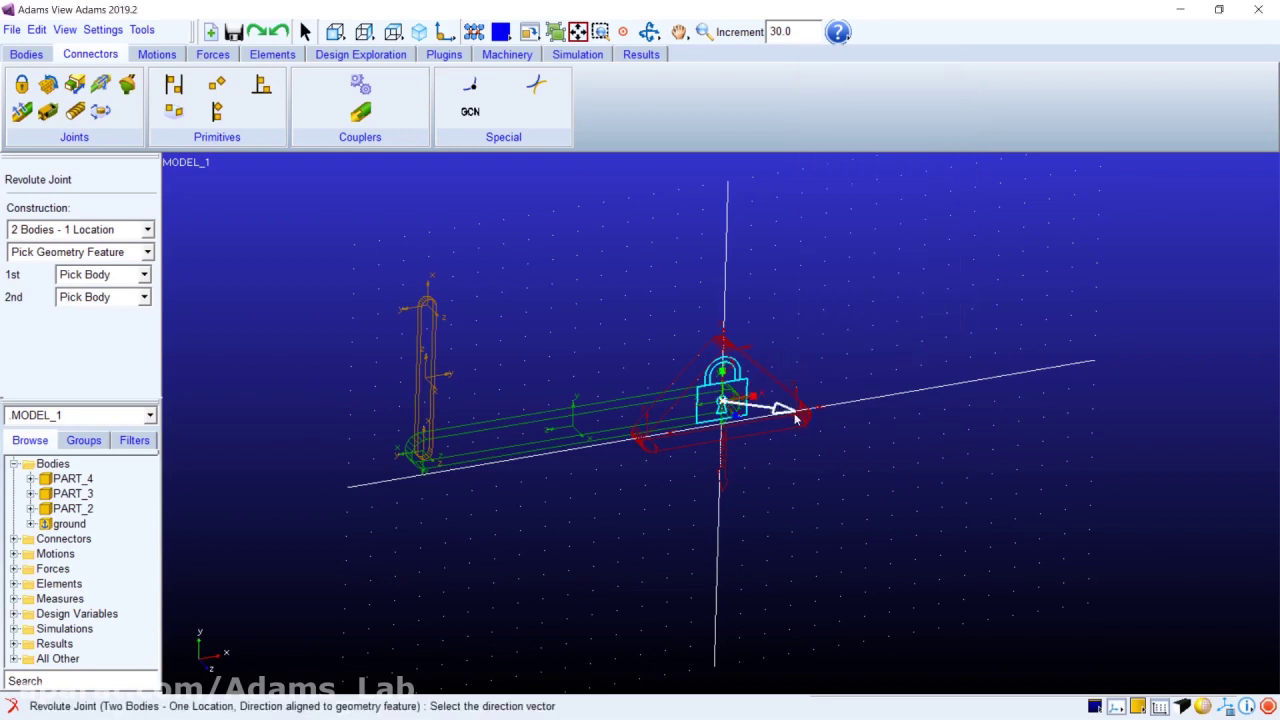
right_click(722, 402)
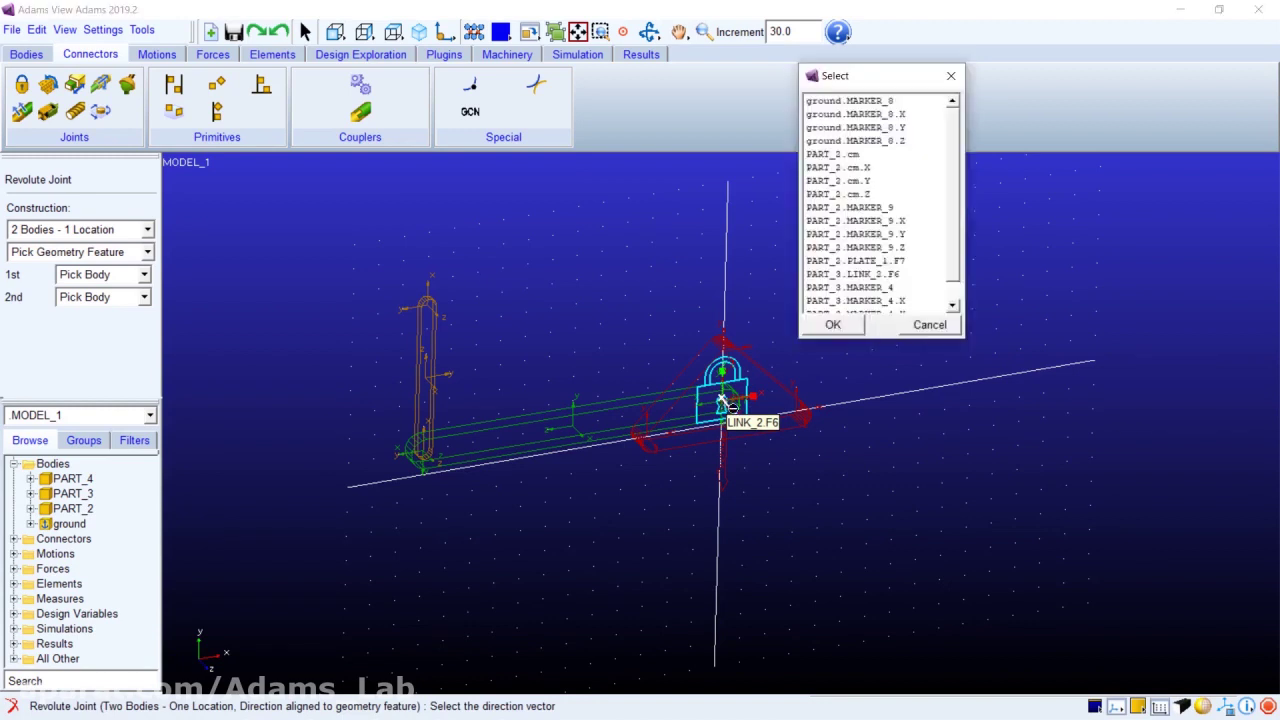
left_click(845, 169)
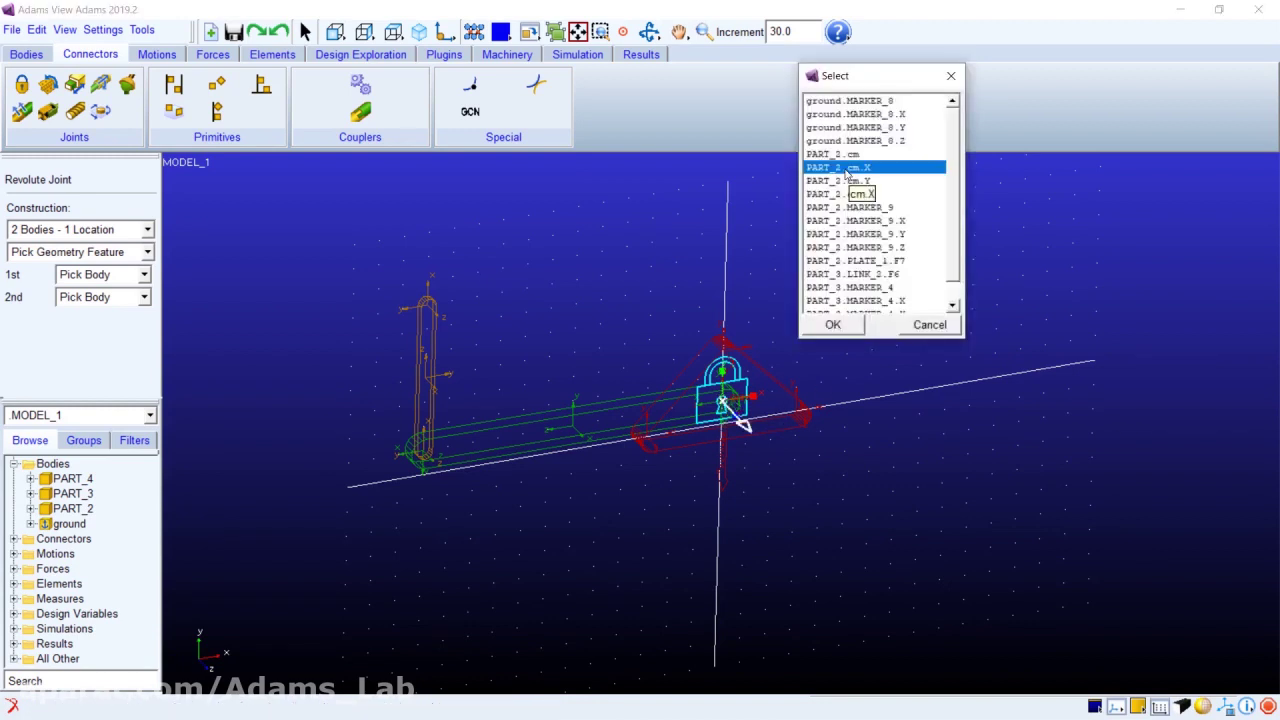
left_click(855, 328)
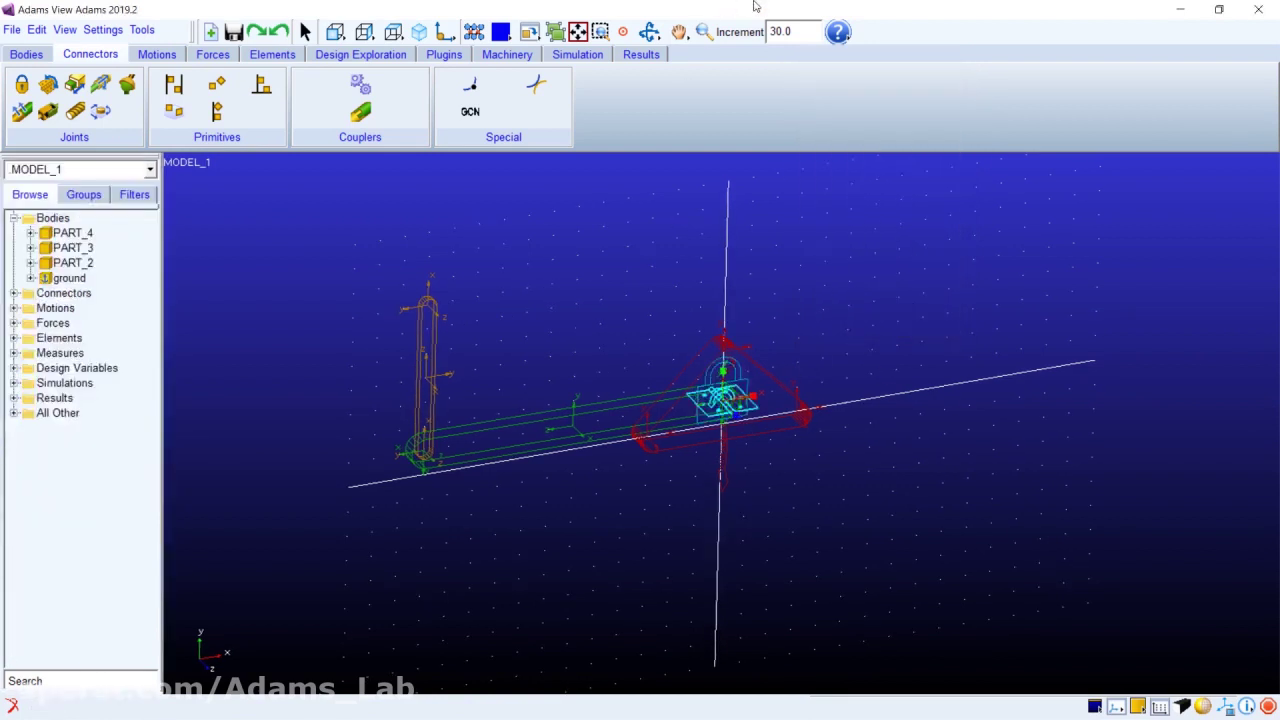
Step: Examine the revolute joint symbol at the plate's centre of mass up close and from a rotated angle
left_click(704, 31)
left_click_drag(748, 397, 747, 344)
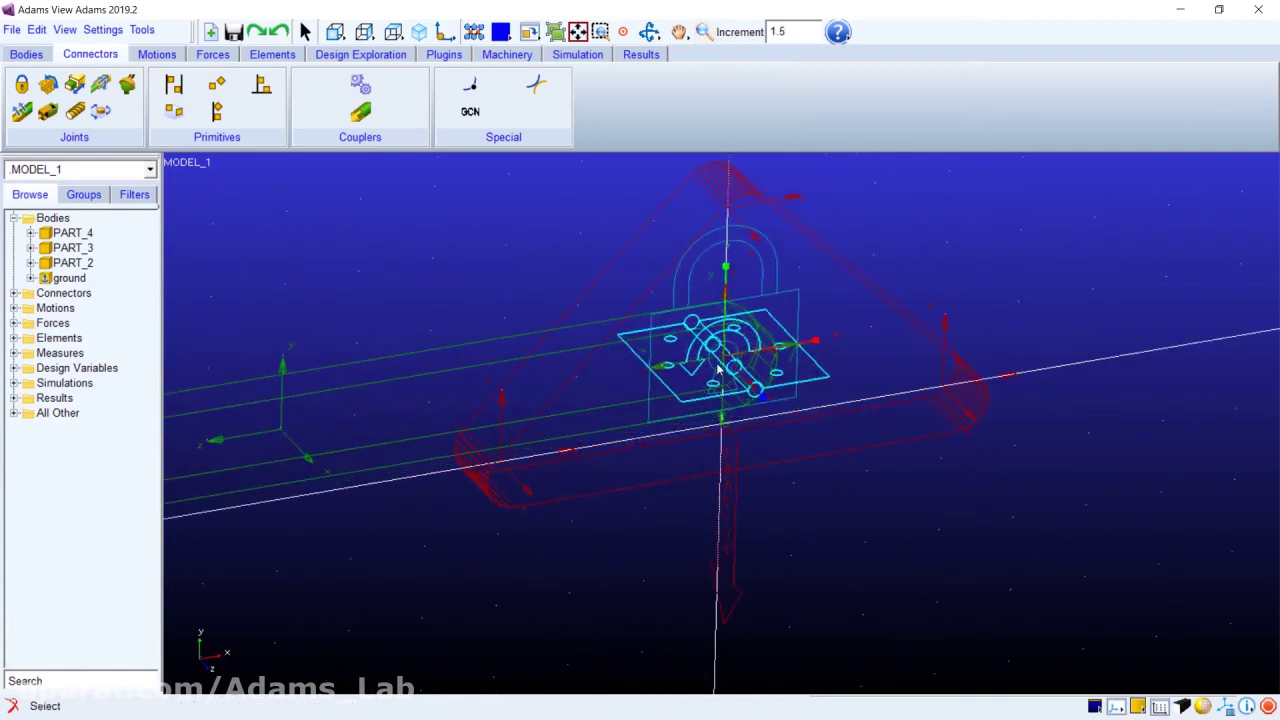
left_click(650, 36)
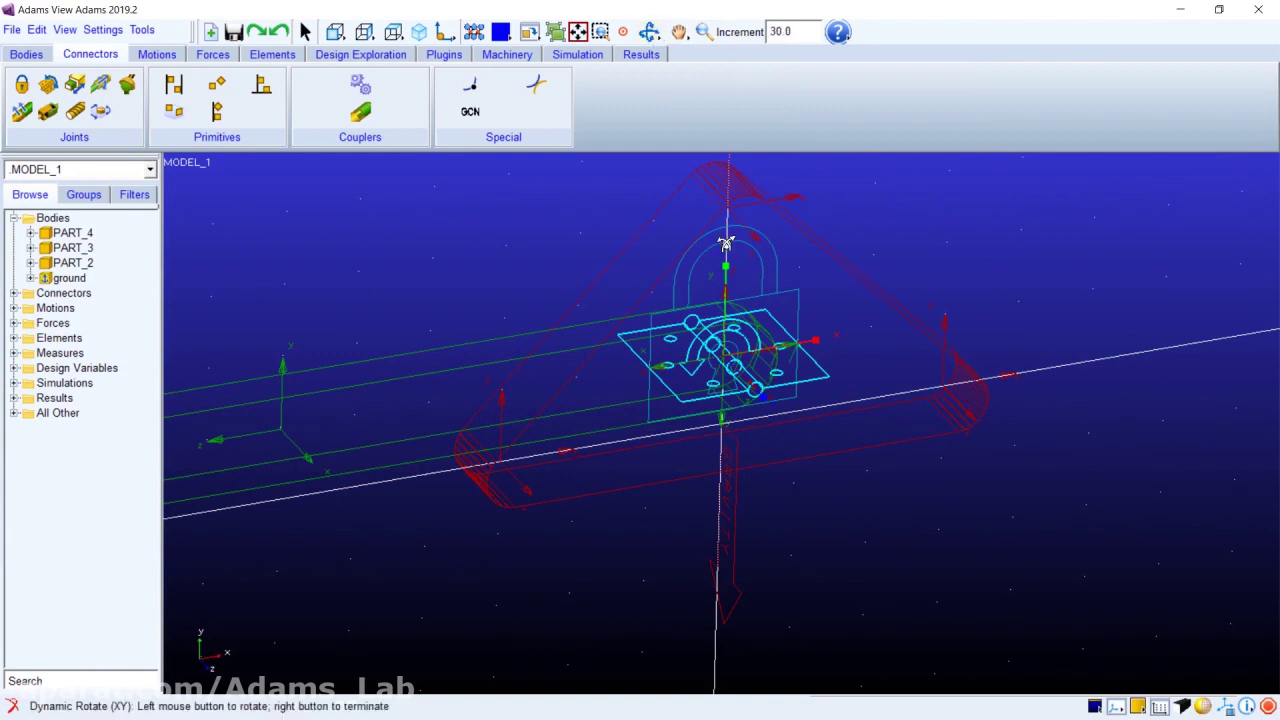
left_click_drag(726, 243, 740, 330)
left_click(706, 32)
left_click_drag(745, 215, 741, 265)
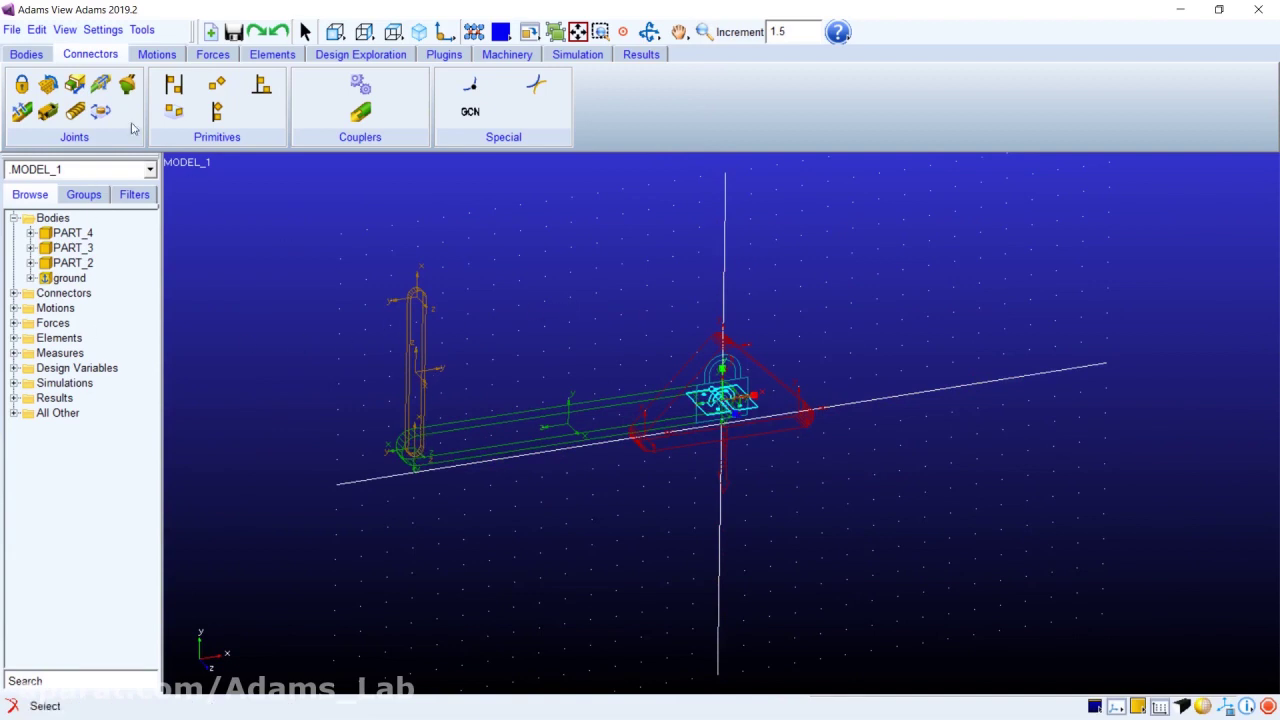
Step: Create a revolute joint between the vertical and horizontal links at PART_3.MARKER_5, with its direction along PART_3.MARKER_5.Z
left_click(48, 84)
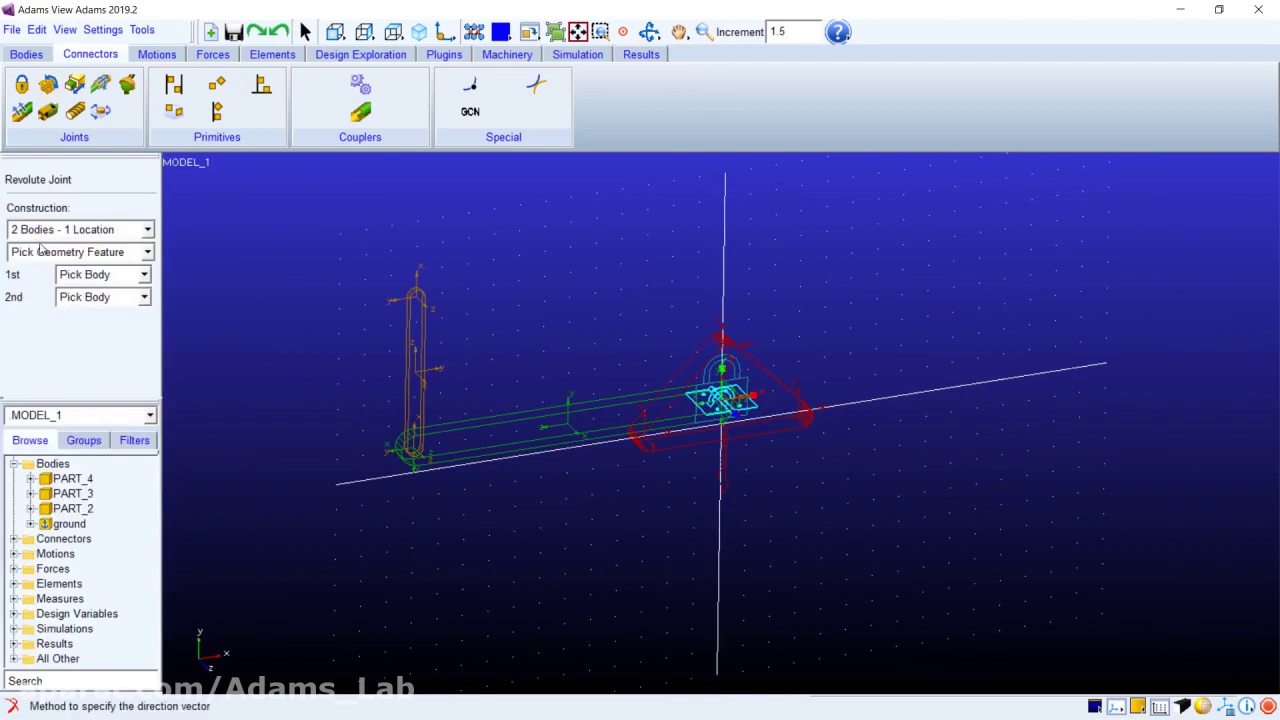
left_click(419, 327)
left_click(490, 449)
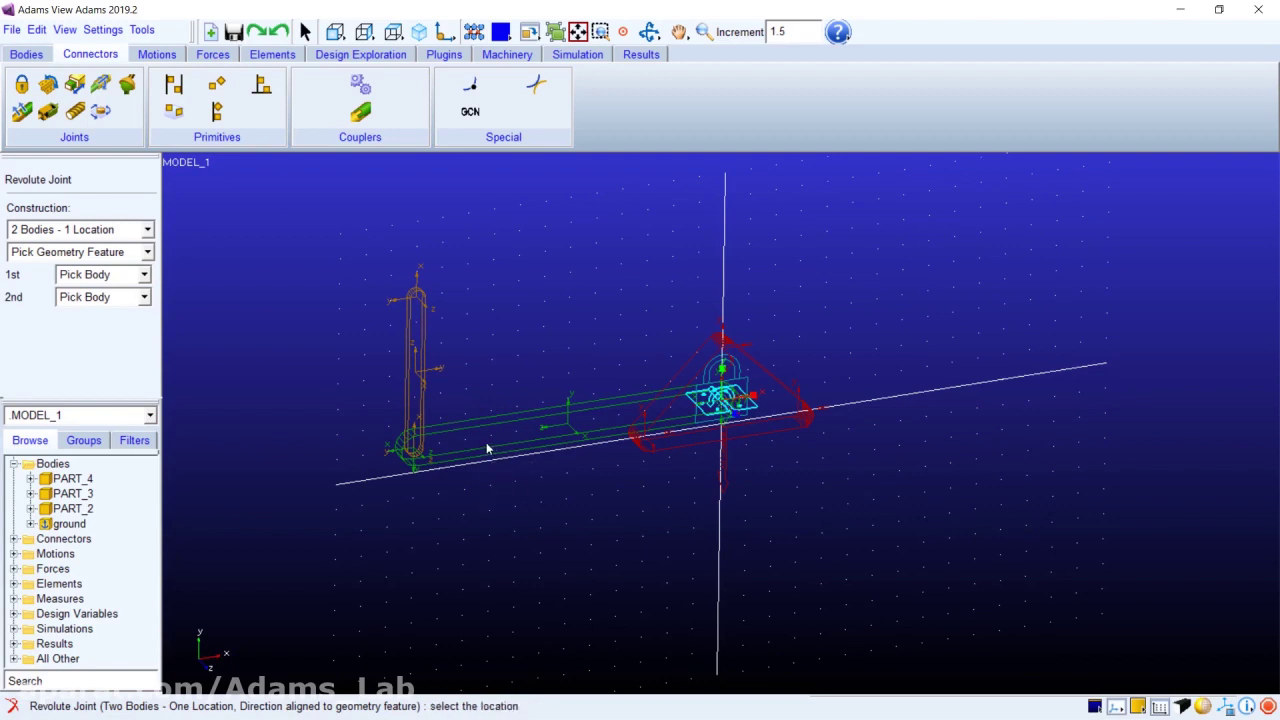
right_click(414, 447)
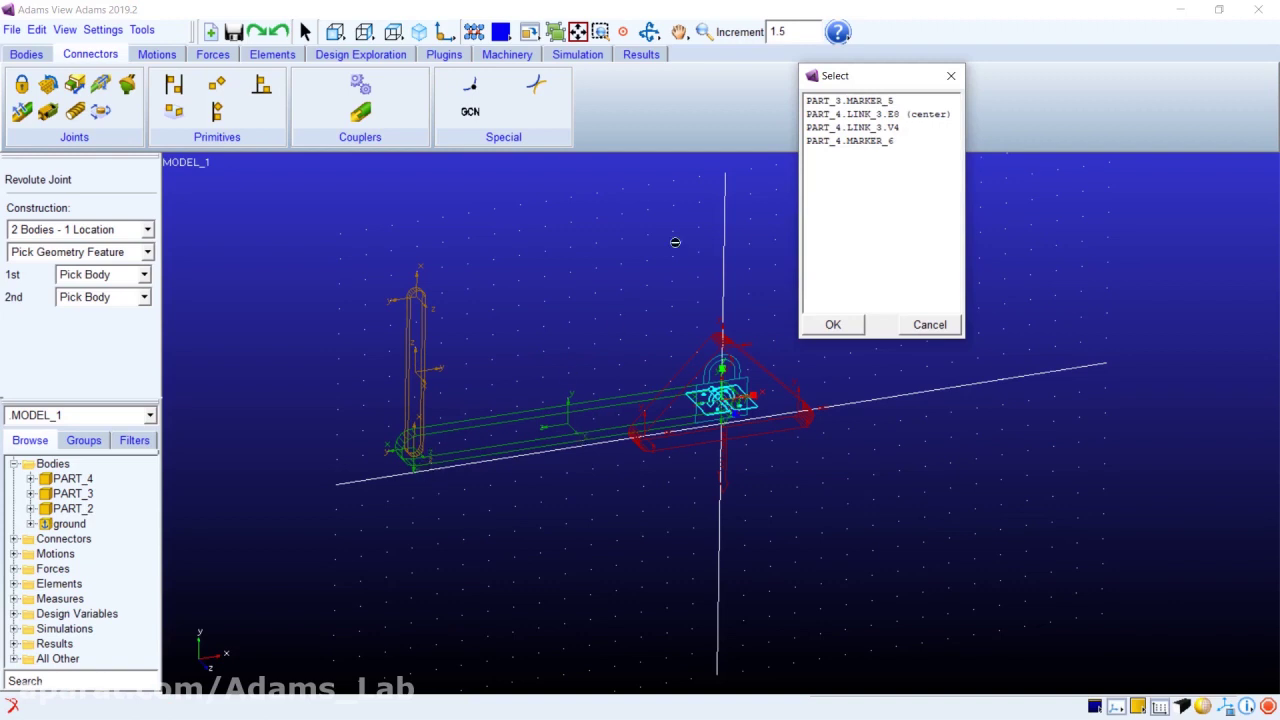
left_click(873, 101)
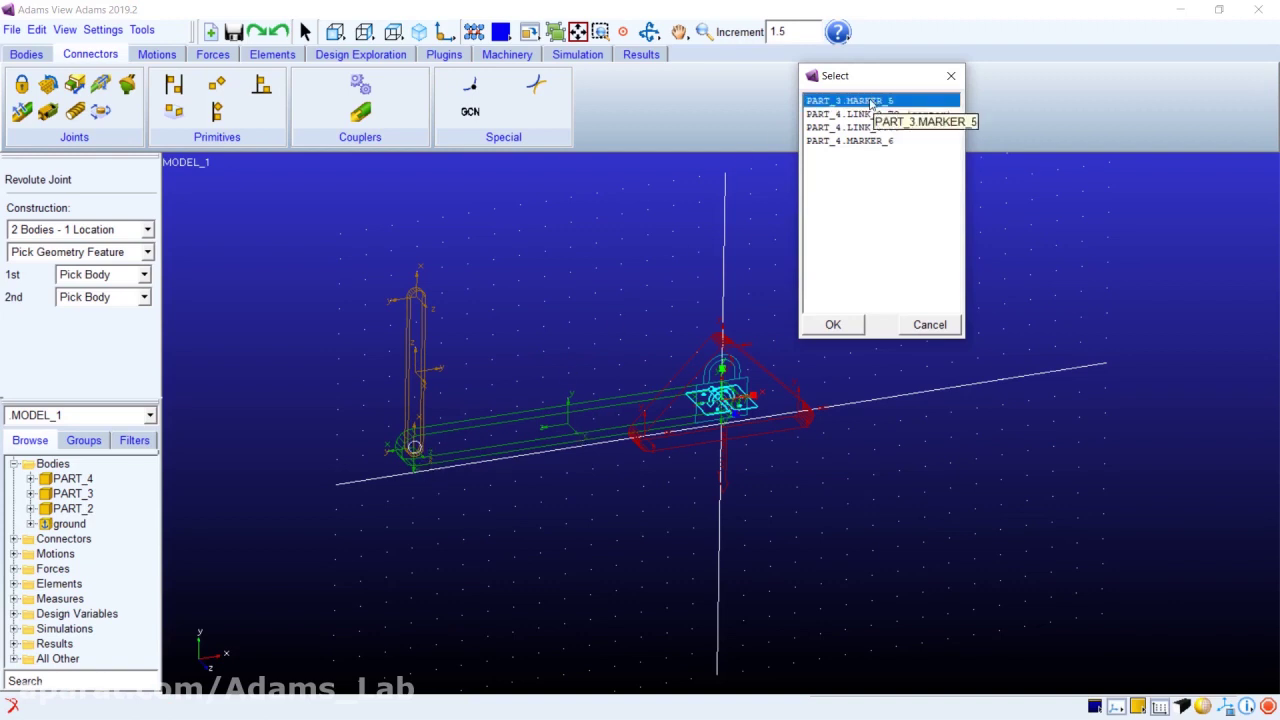
left_click(835, 325)
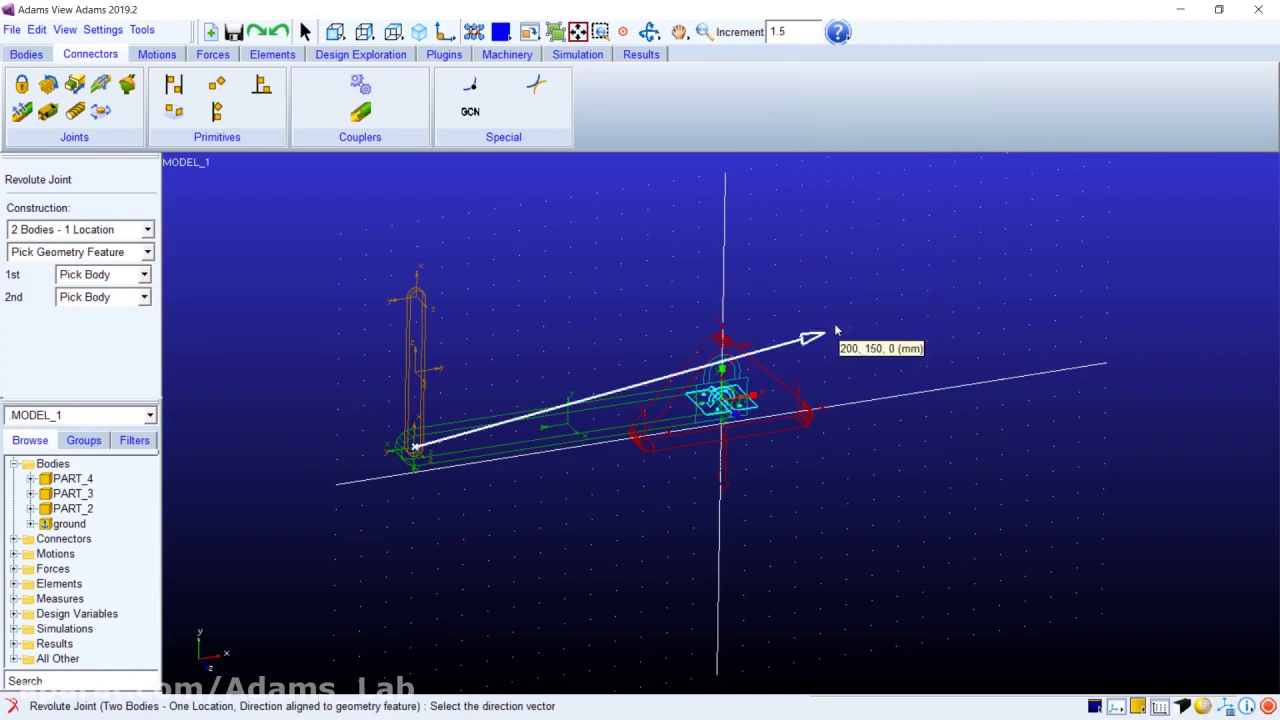
right_click(418, 452)
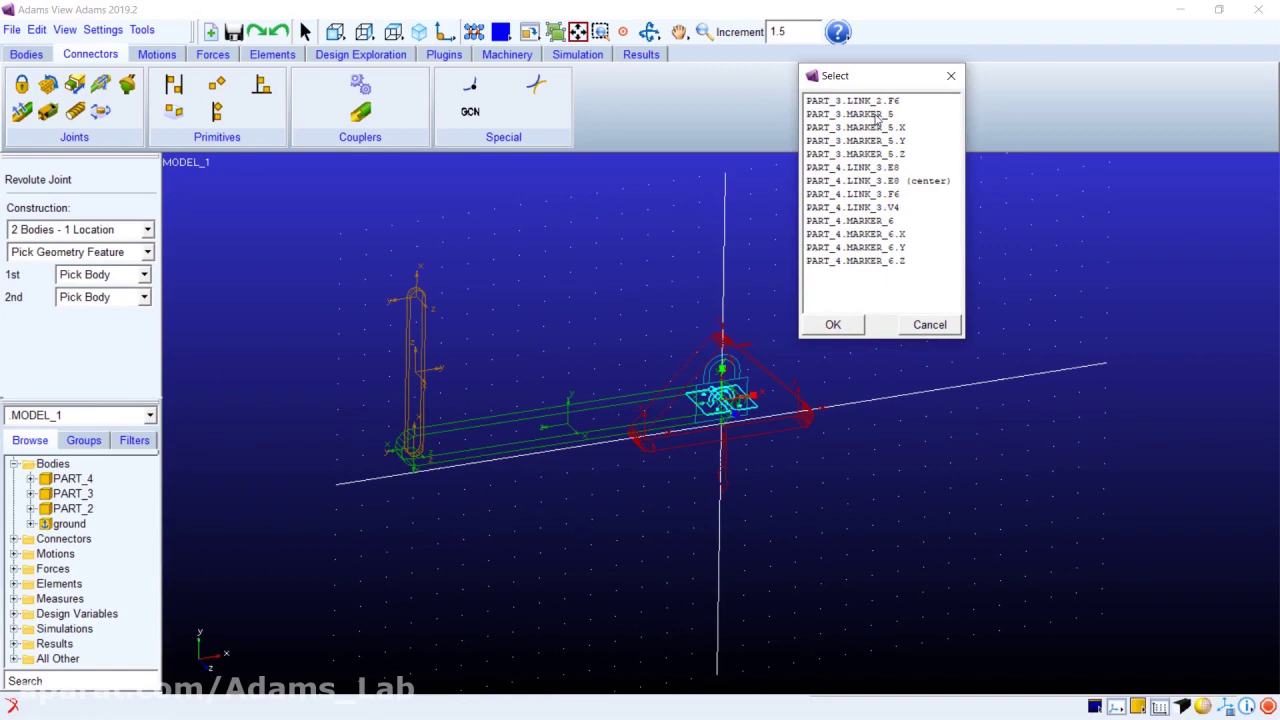
left_click(872, 128)
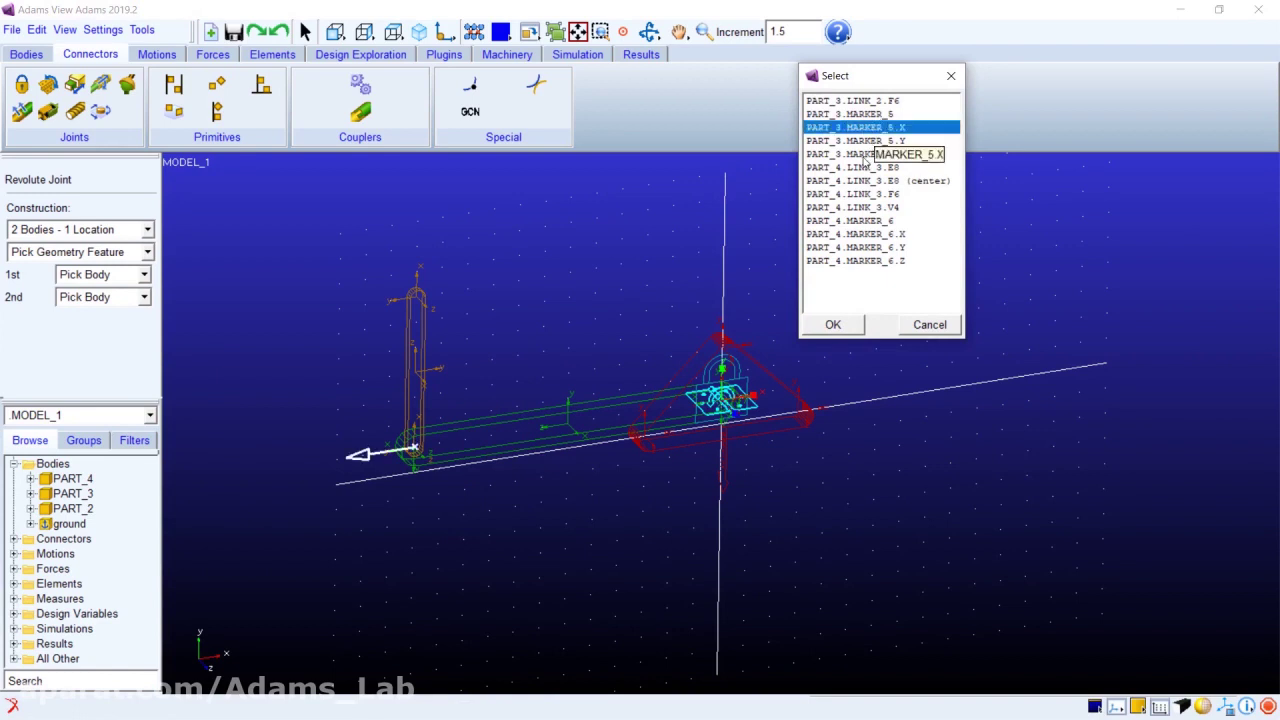
left_click(848, 155)
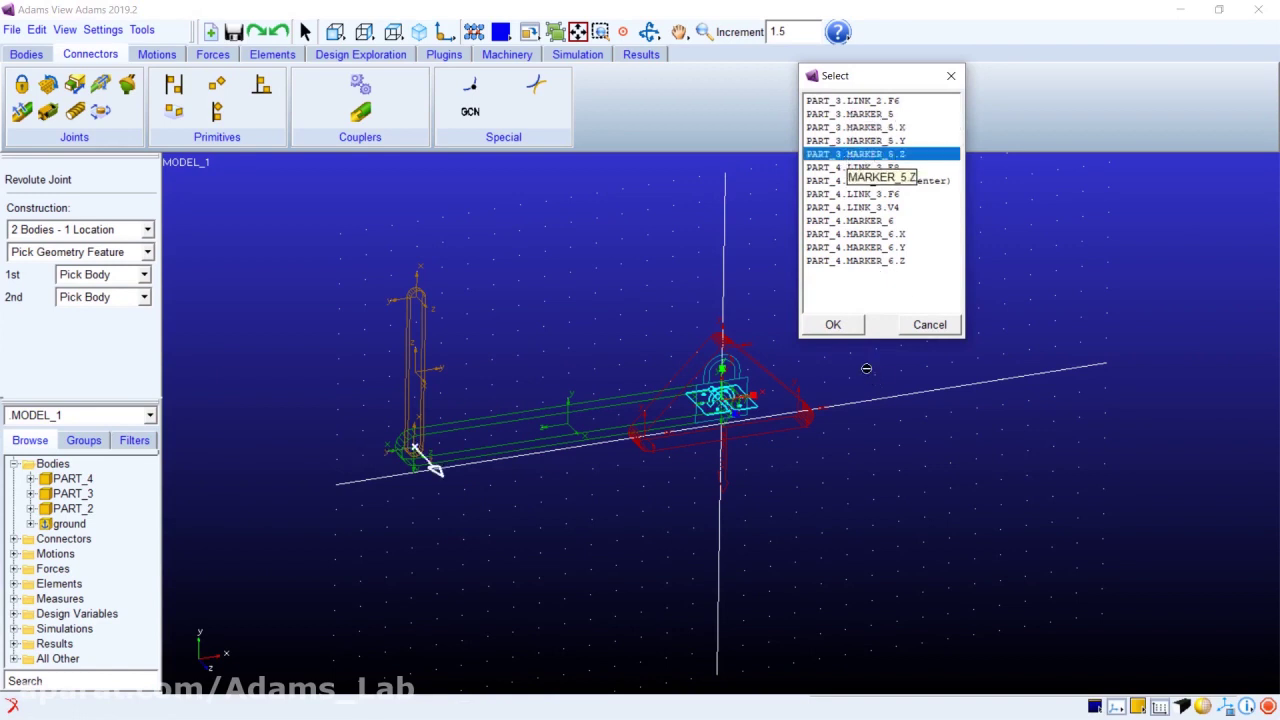
left_click(836, 325)
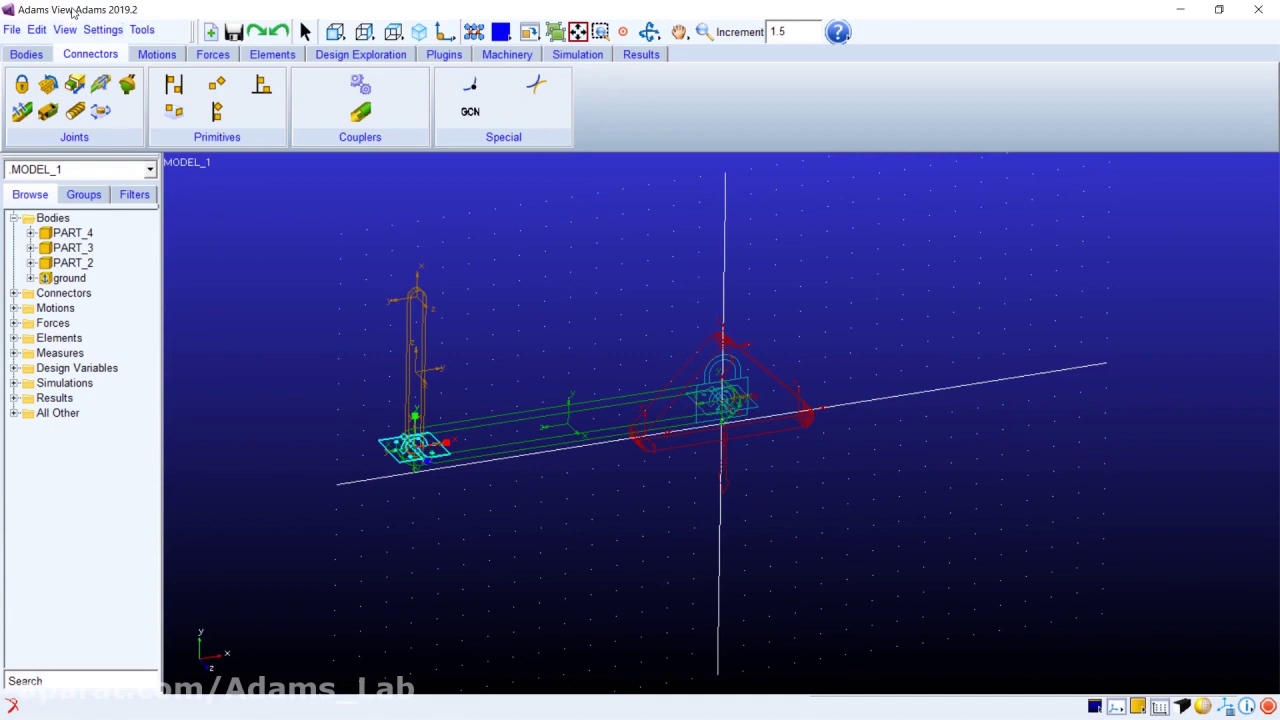
Step: Save the model database over the existing MODEL_1.bin without creating a backup copy
left_click(238, 32)
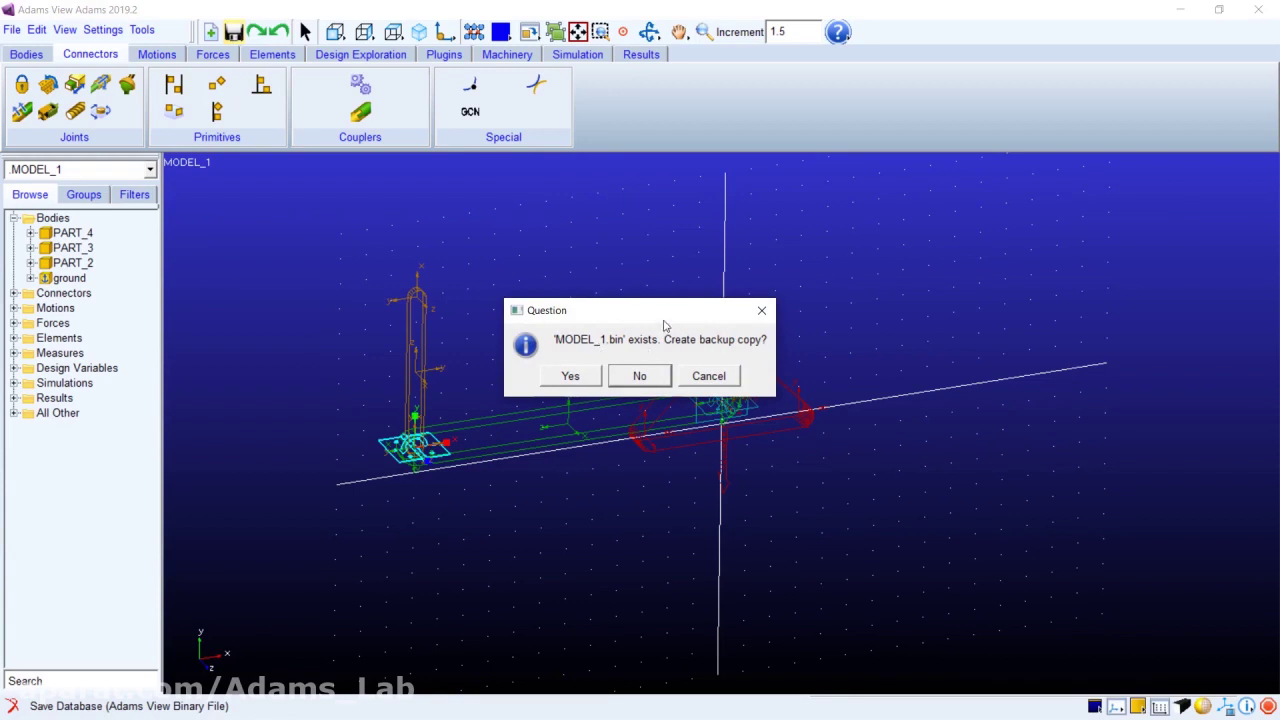
left_click(630, 378)
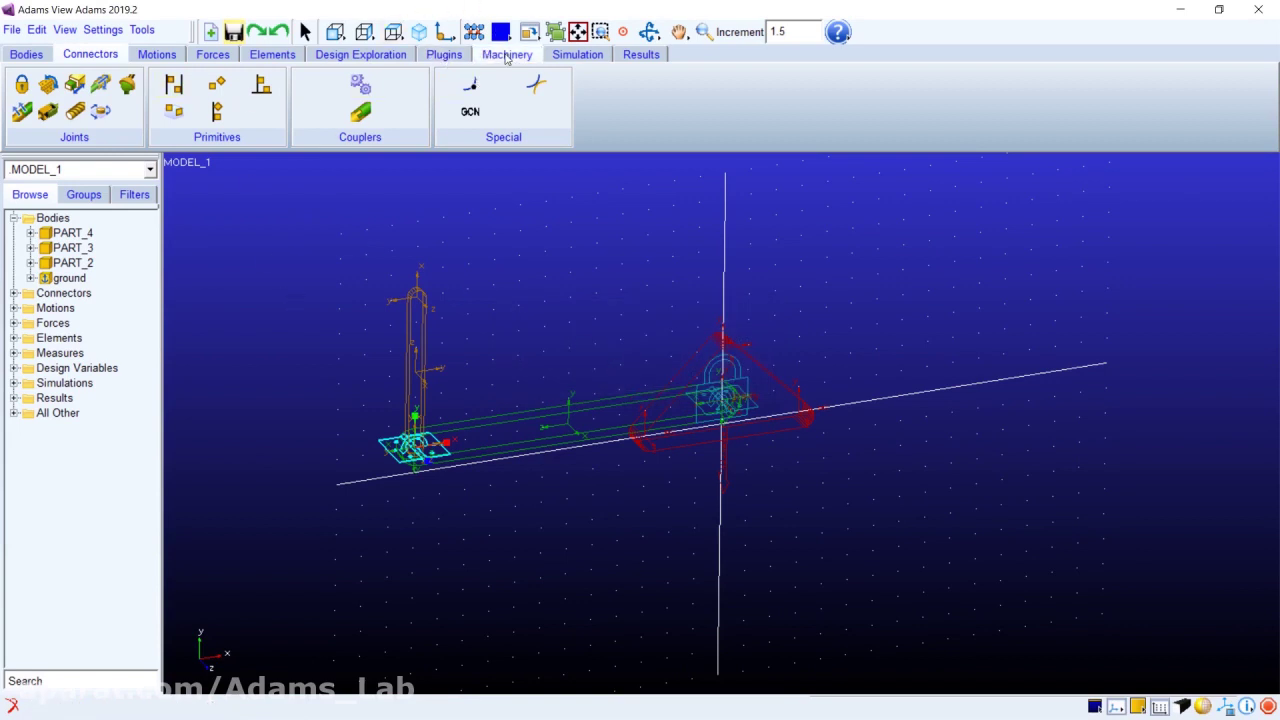
Step: Run an interactive simulation with an end time of 5.0 and 100 steps
left_click(575, 56)
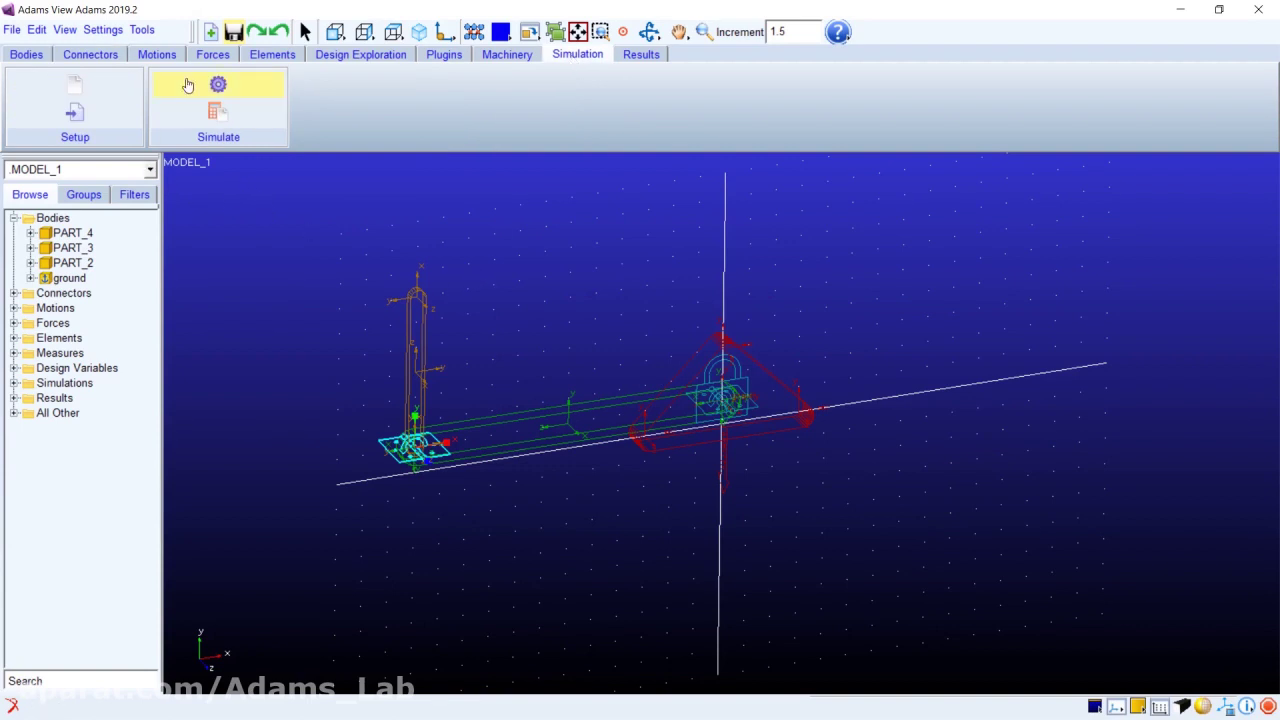
left_click(219, 85)
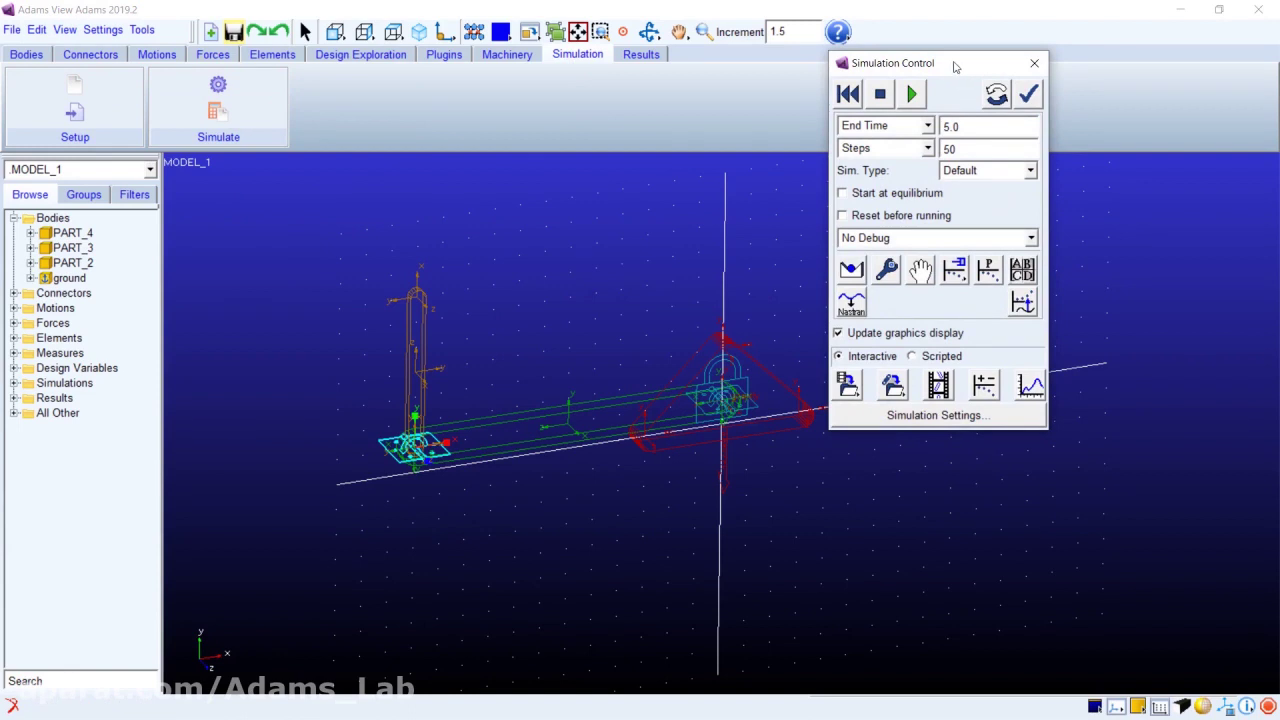
left_click_drag(957, 62, 1039, 89)
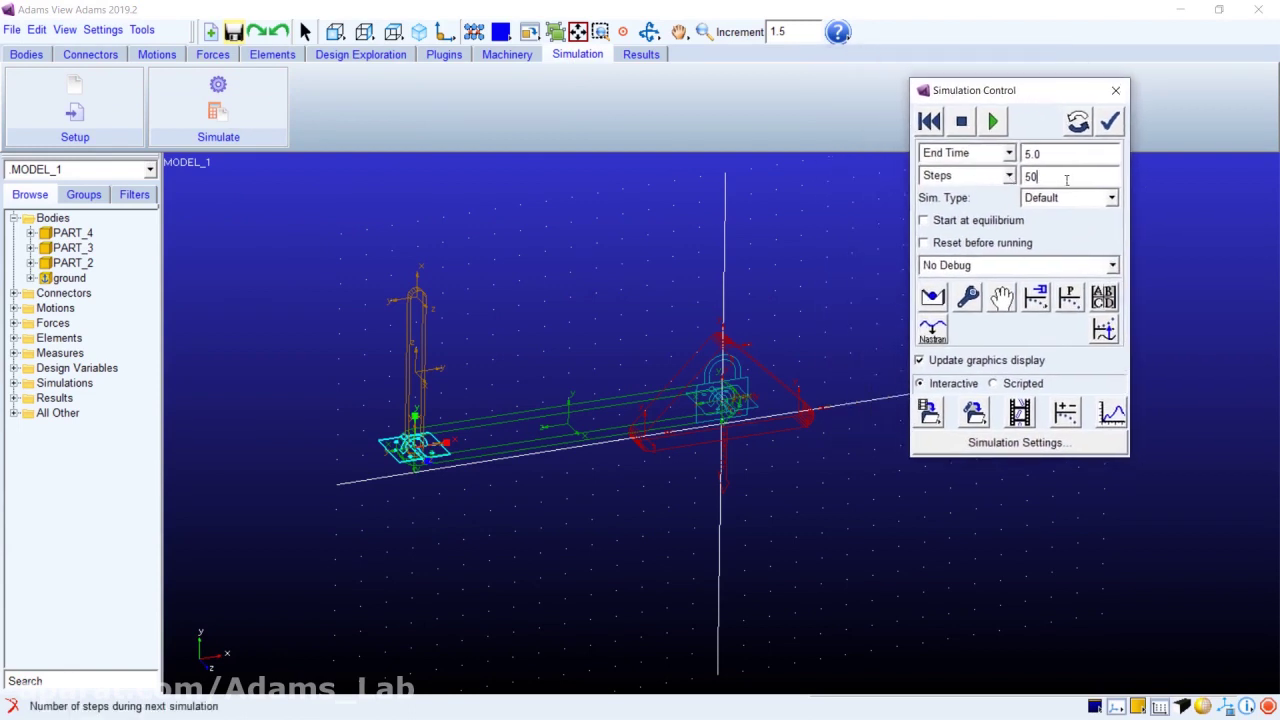
left_click_drag(1066, 179, 1020, 179)
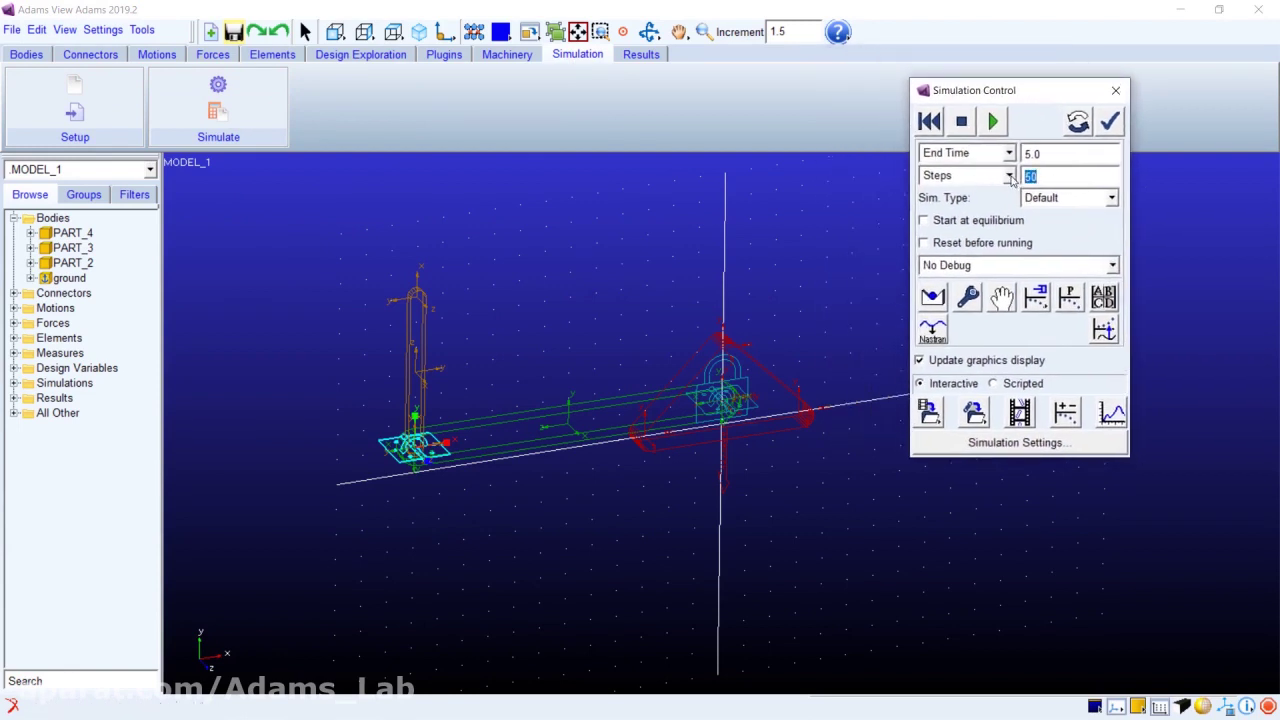
type("100")
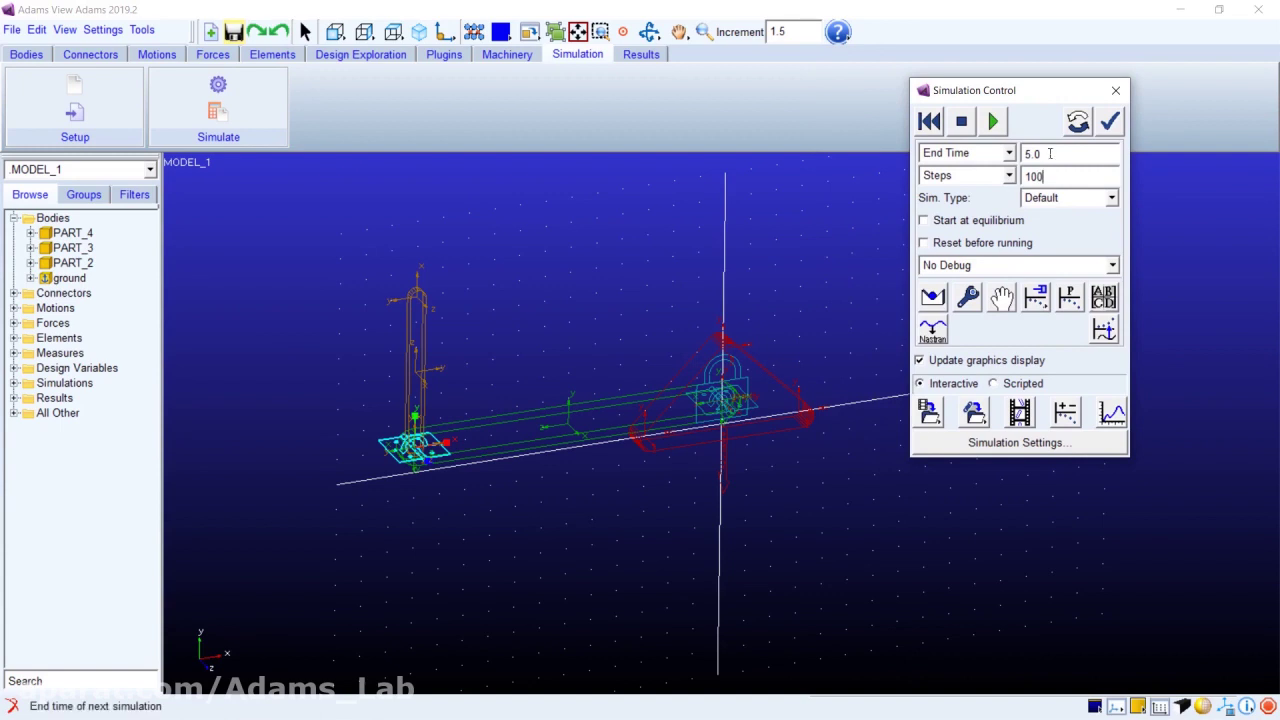
double_click(1050, 153)
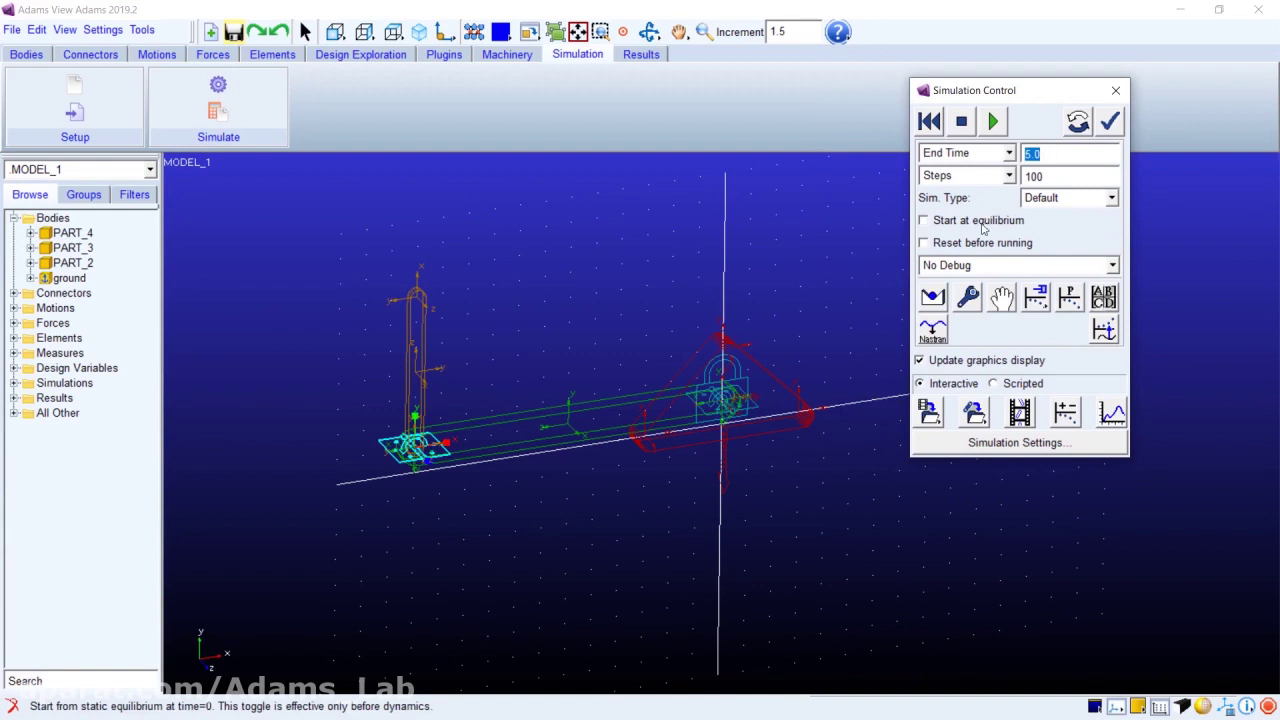
left_click(995, 122)
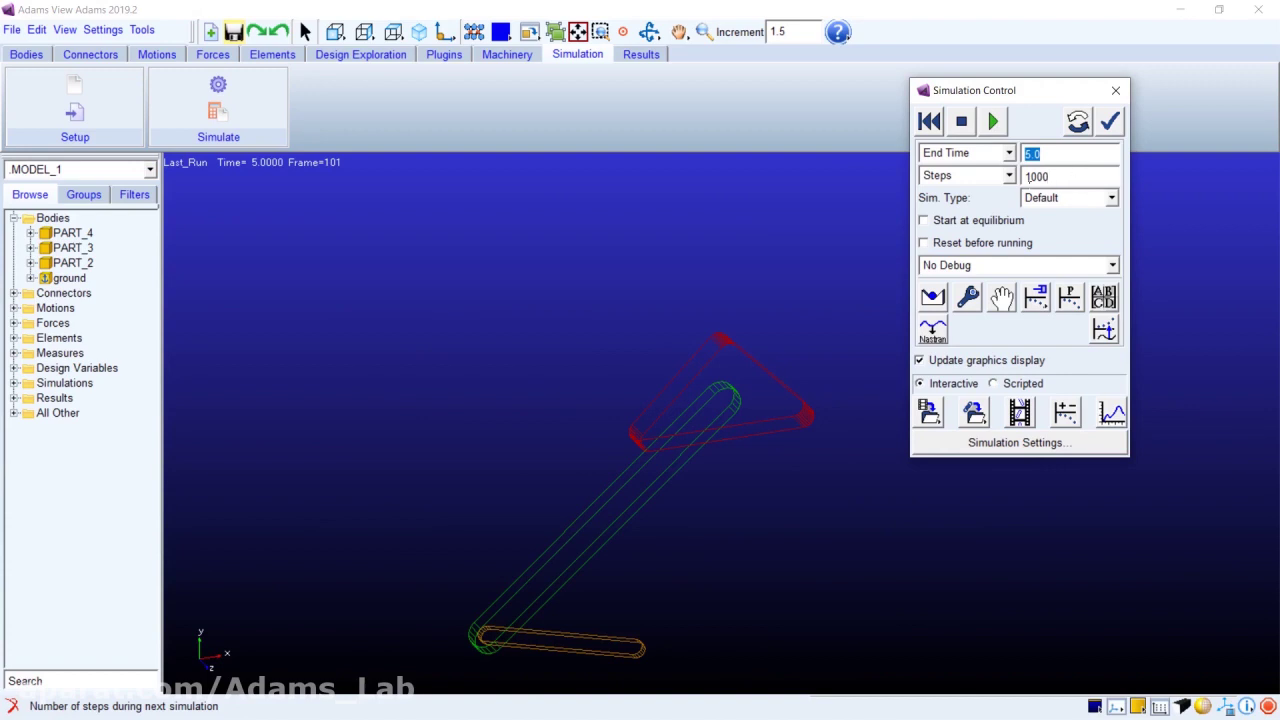
Step: Rerun the simulation from the start with 1000 steps and an end time of 5.0, and close the simulation controls
left_click(1000, 121)
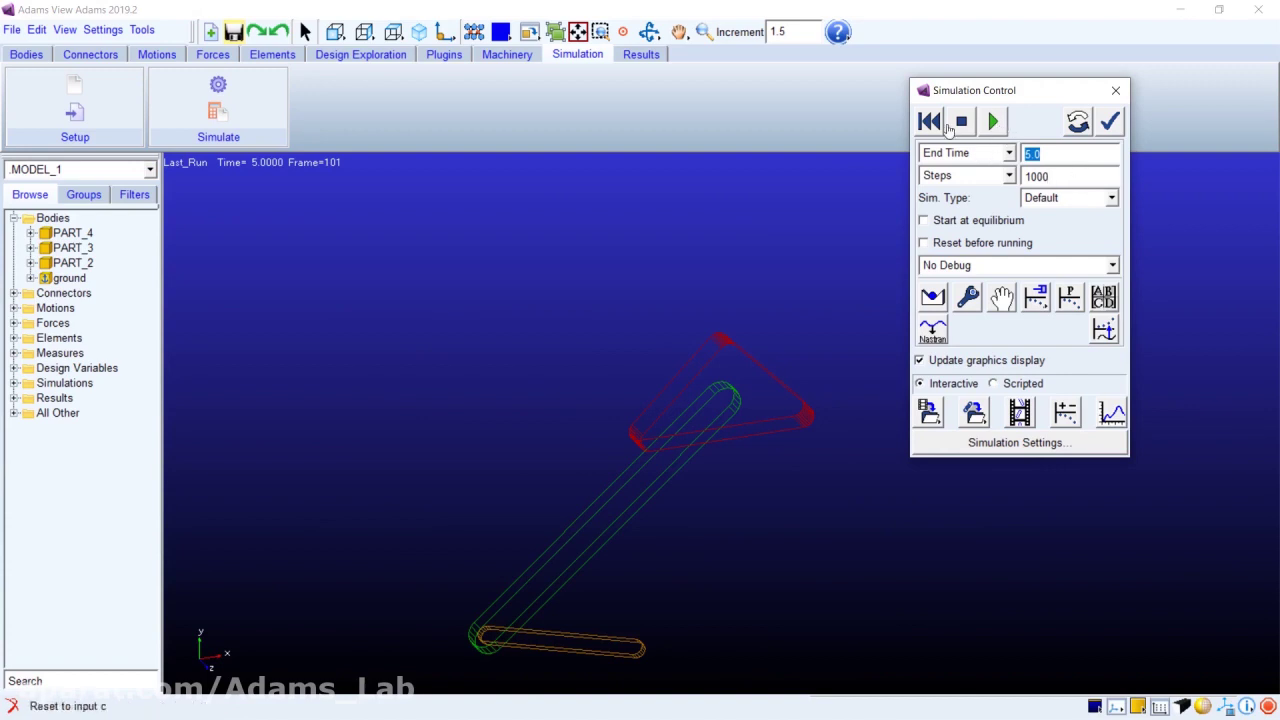
left_click(1000, 121)
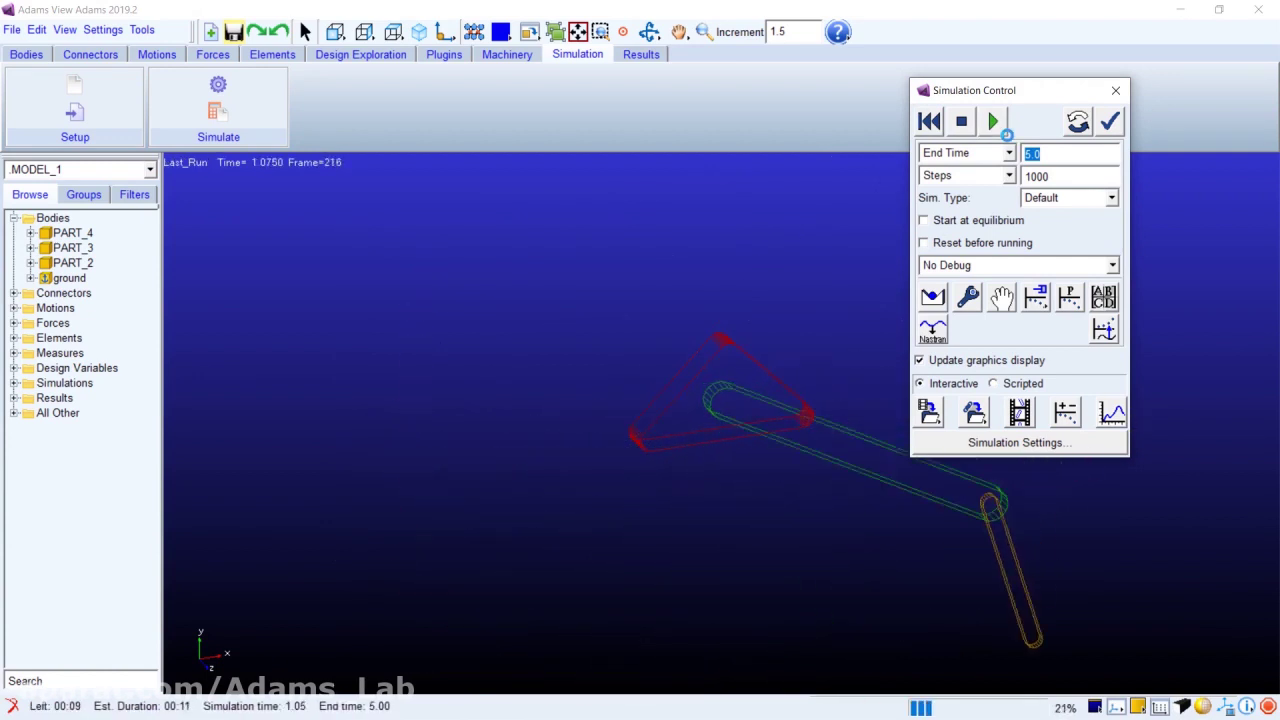
left_click(649, 31)
left_click_drag(687, 350, 640, 258)
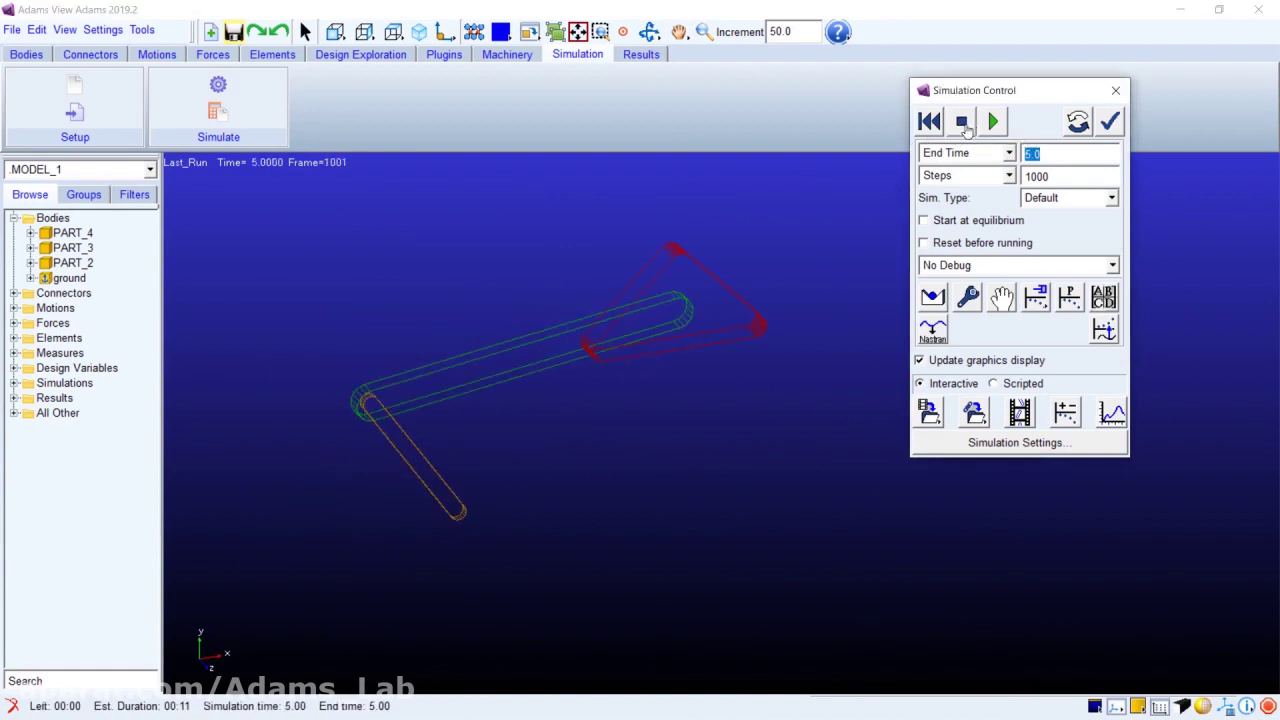
left_click(1115, 91)
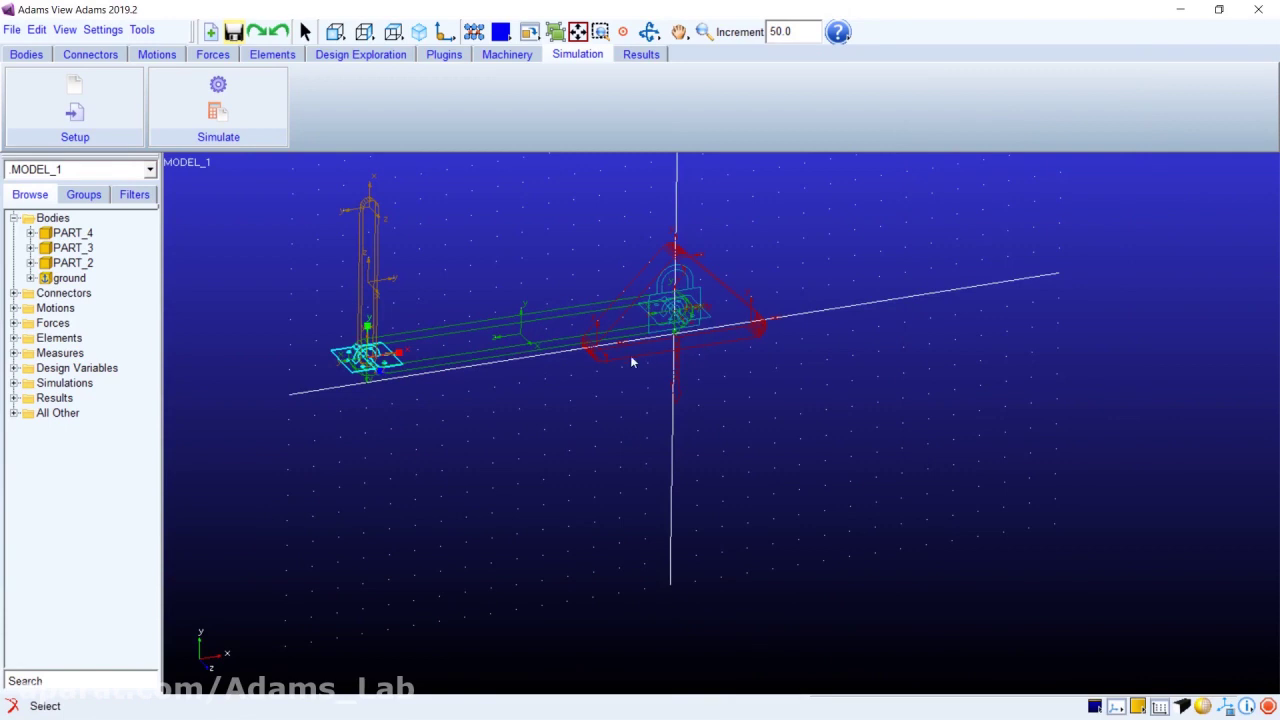
Step: Review the model's three joints by highlighting each one, and check which motions are defined
left_click(679, 31)
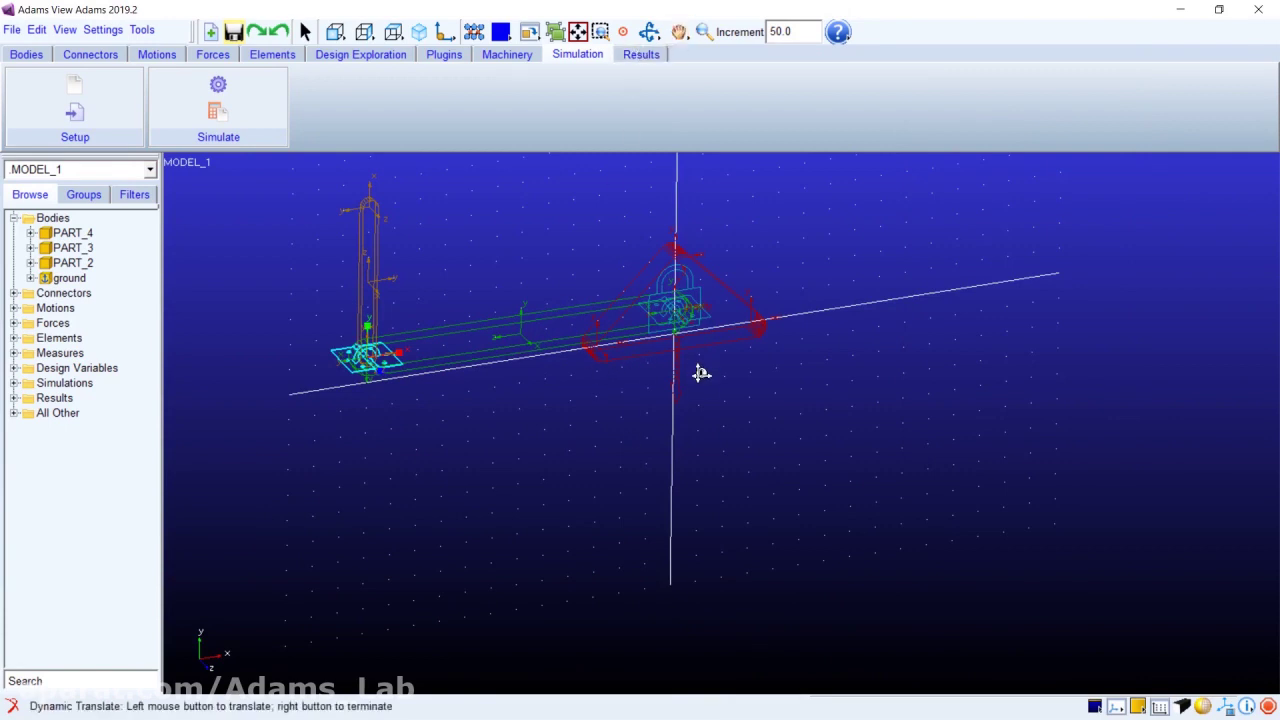
left_click_drag(697, 371, 698, 412)
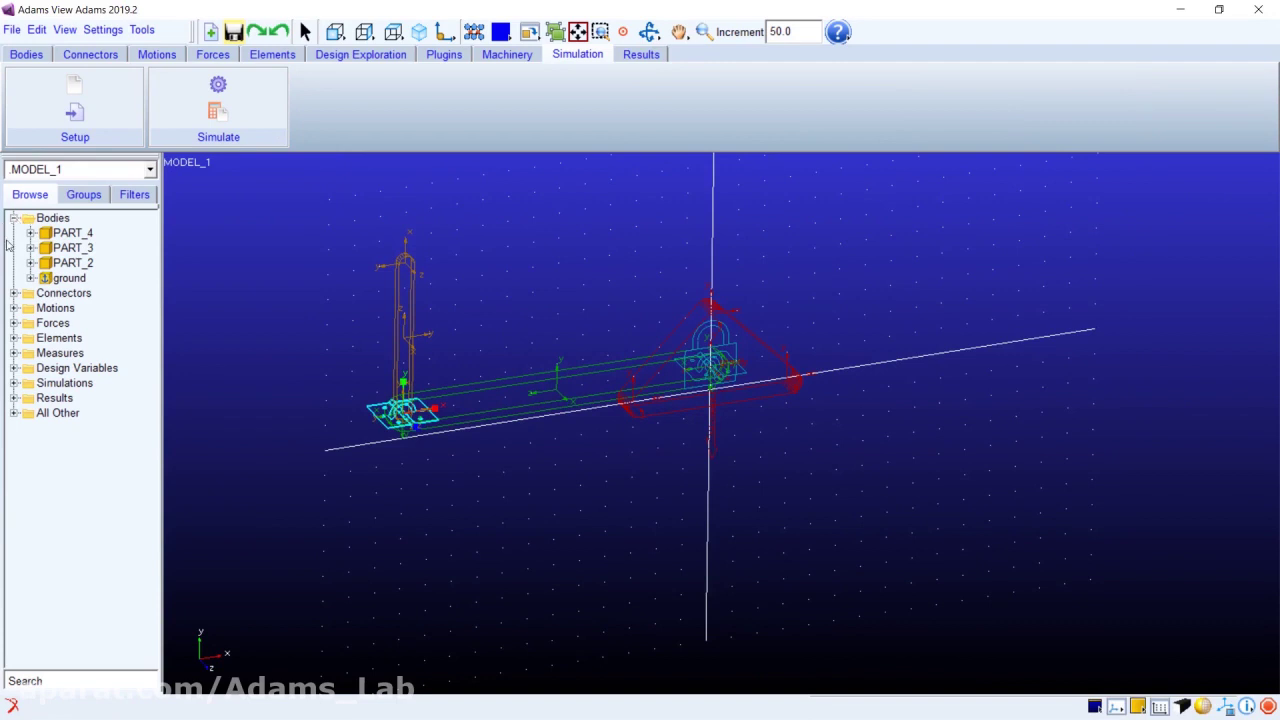
left_click(14, 293)
left_click(64, 308)
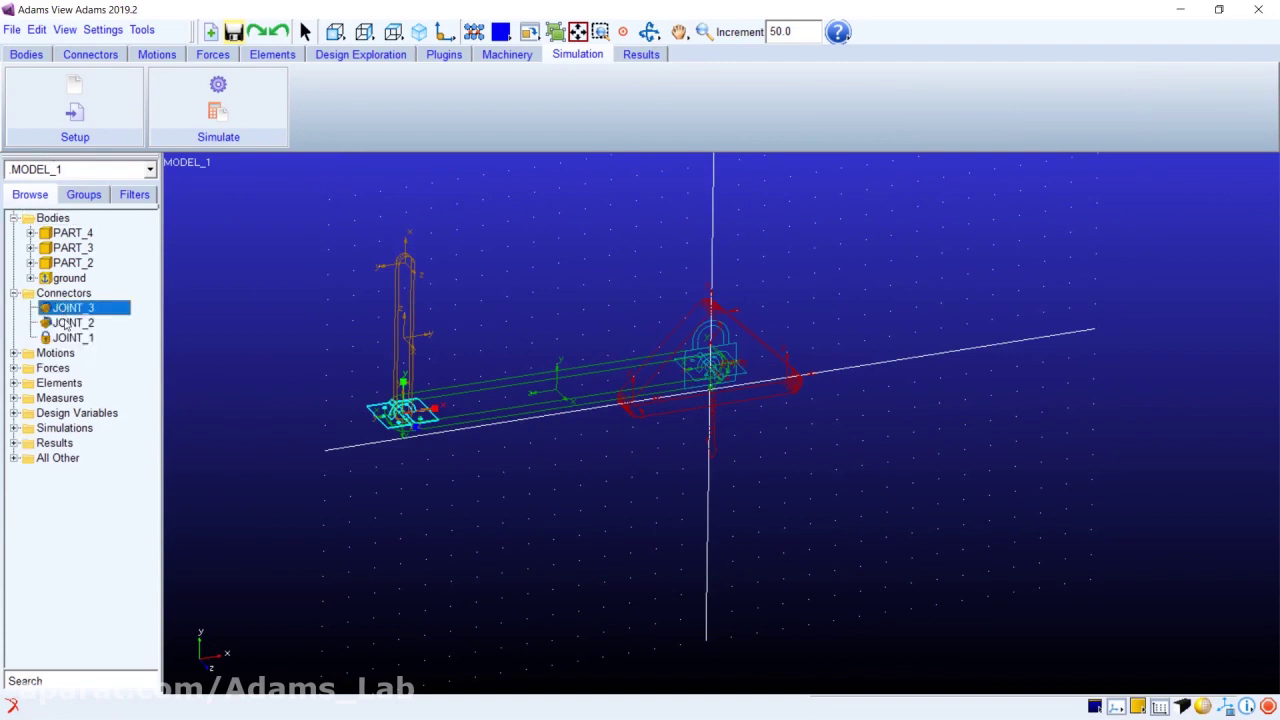
left_click(70, 323)
left_click(74, 340)
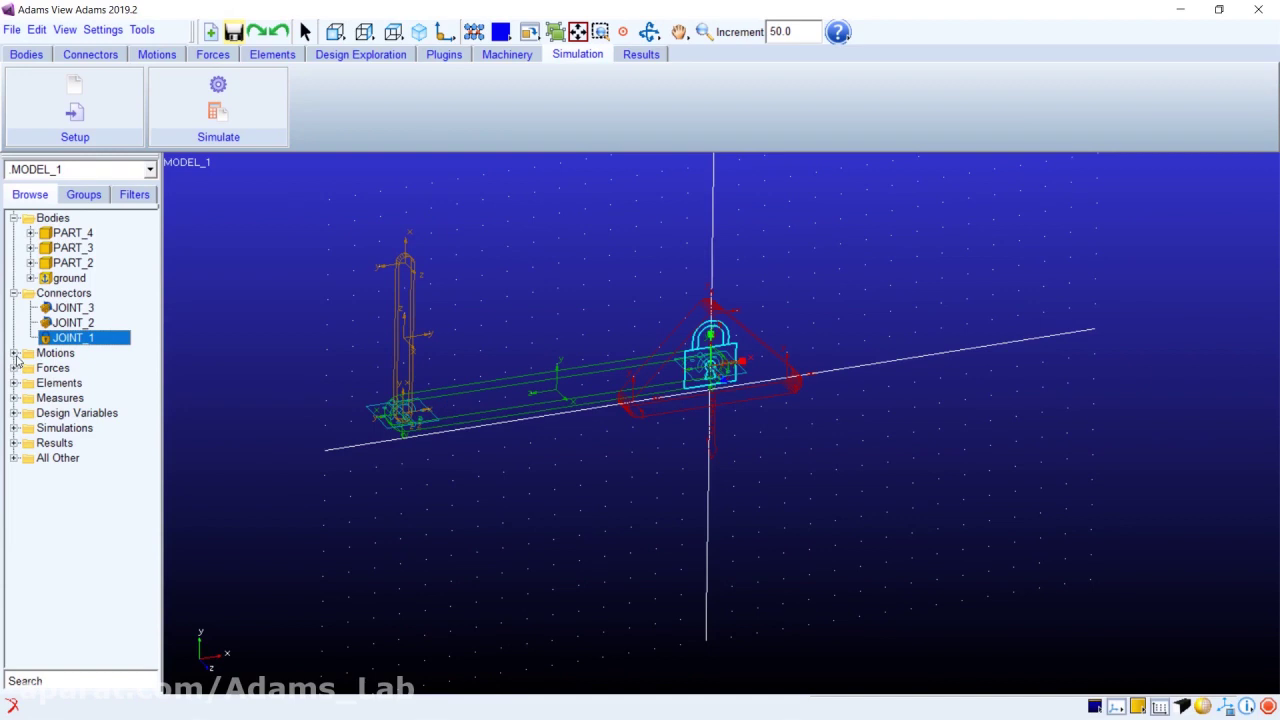
left_click(14, 354)
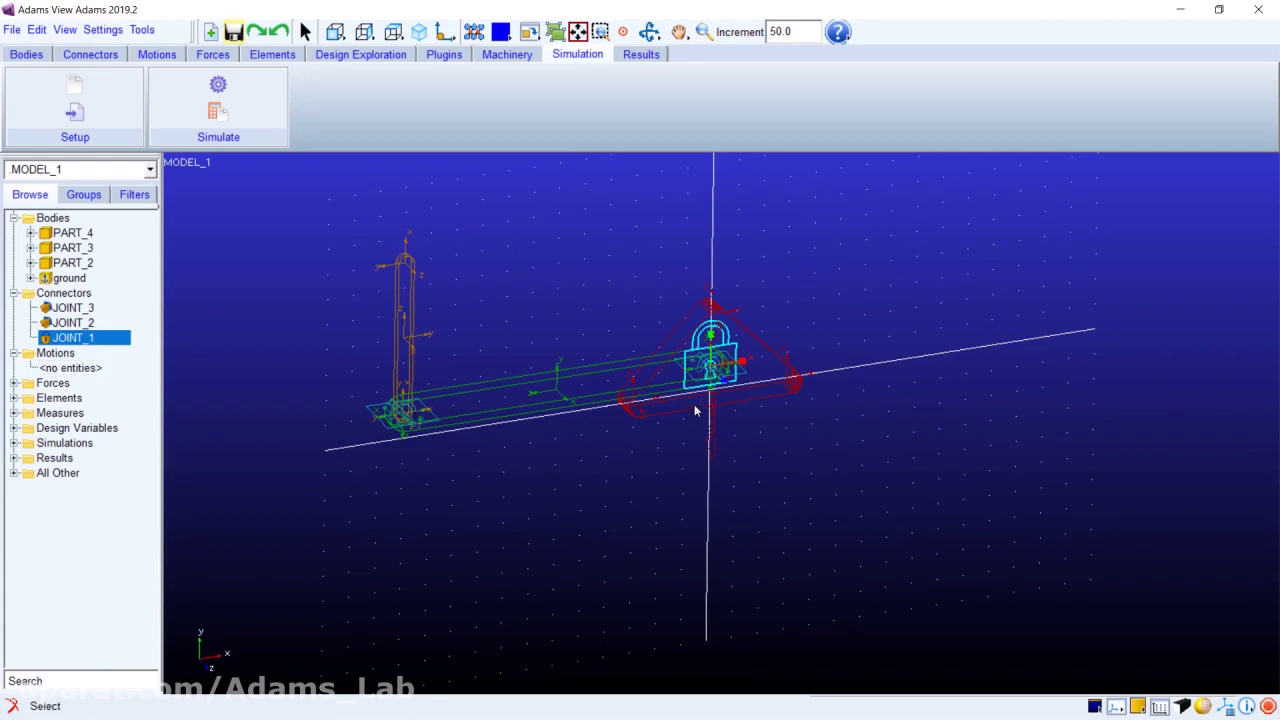
Step: Add a rotational joint motion with a speed of 30.0 to the revolute joint between the horizontal link and the plate
left_click(161, 55)
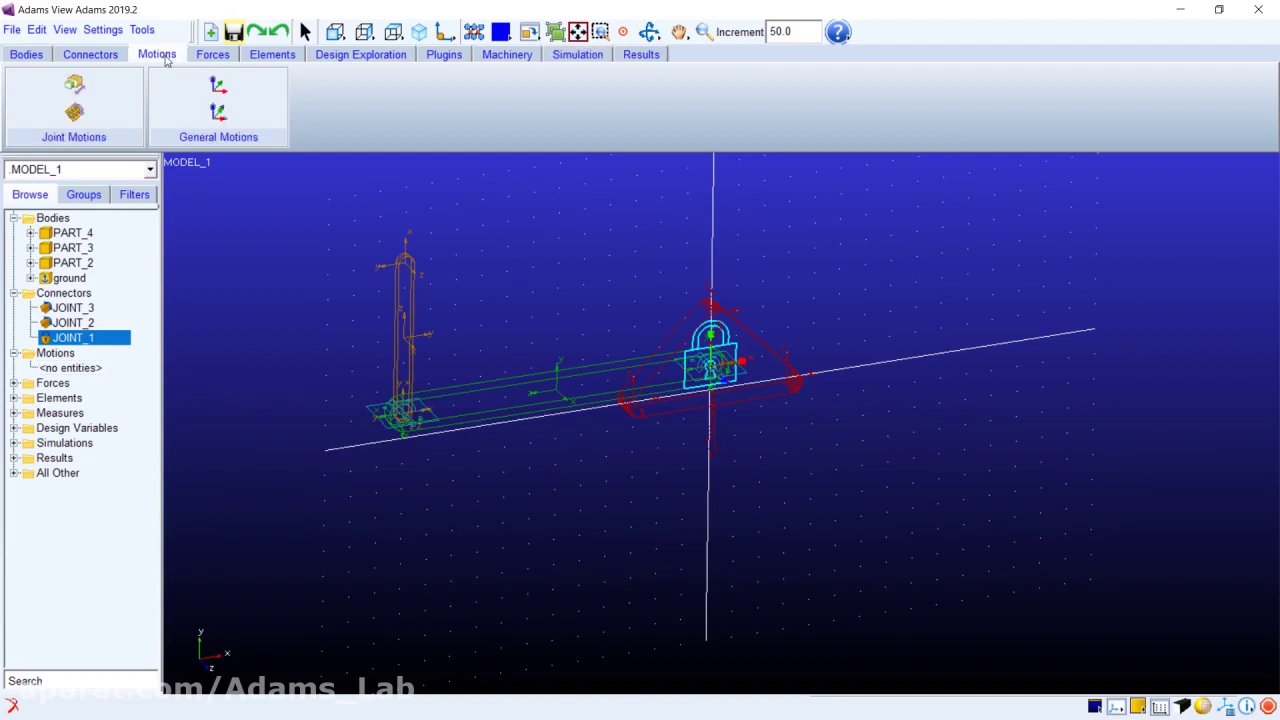
left_click(83, 119)
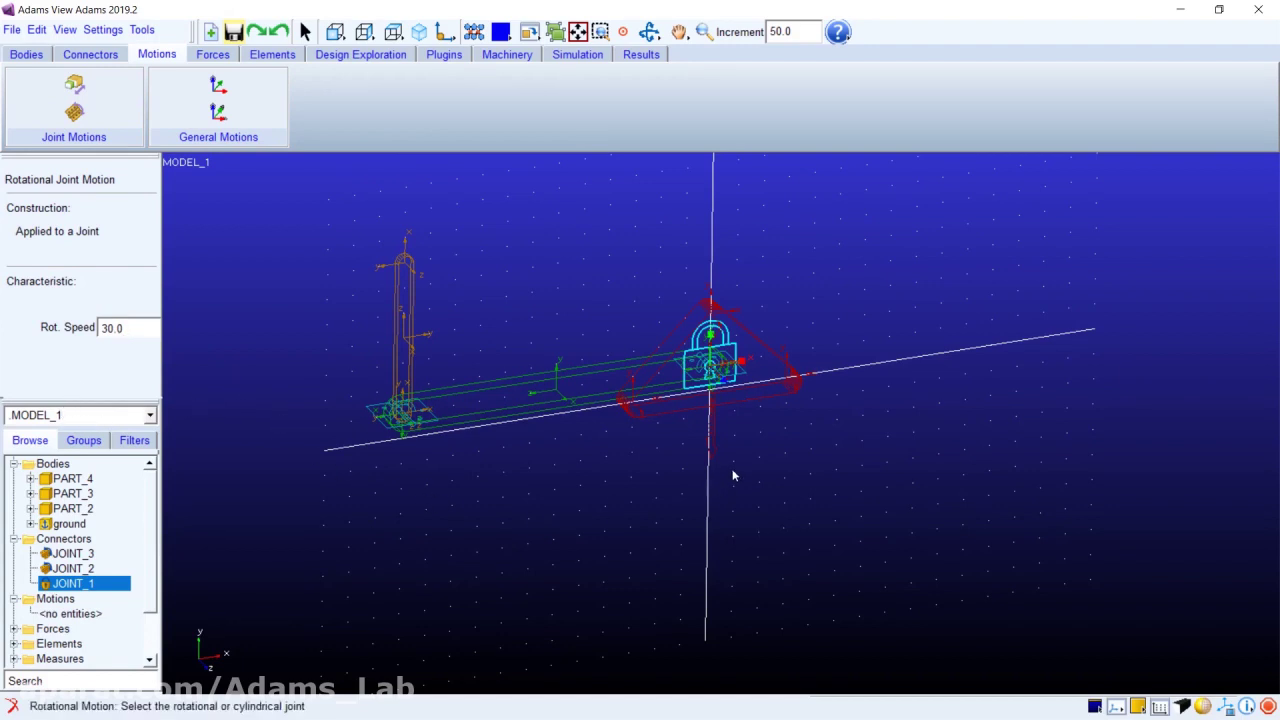
left_click(702, 378)
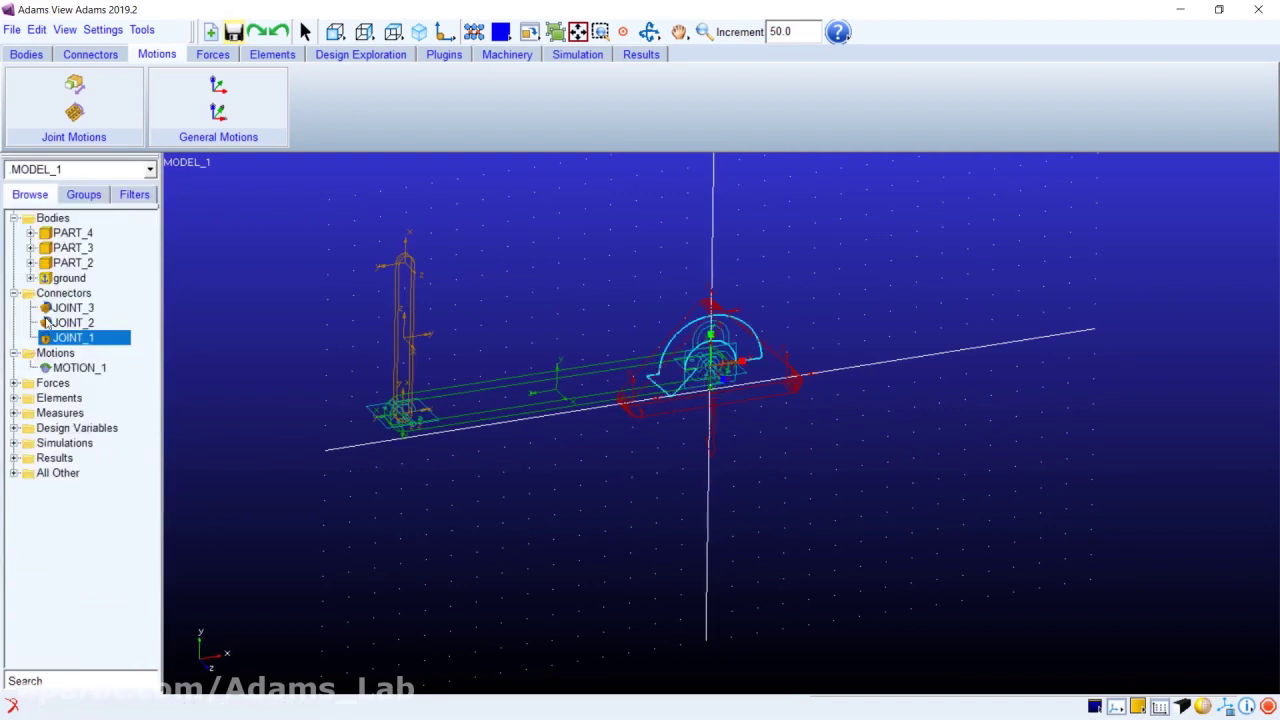
left_click(62, 370)
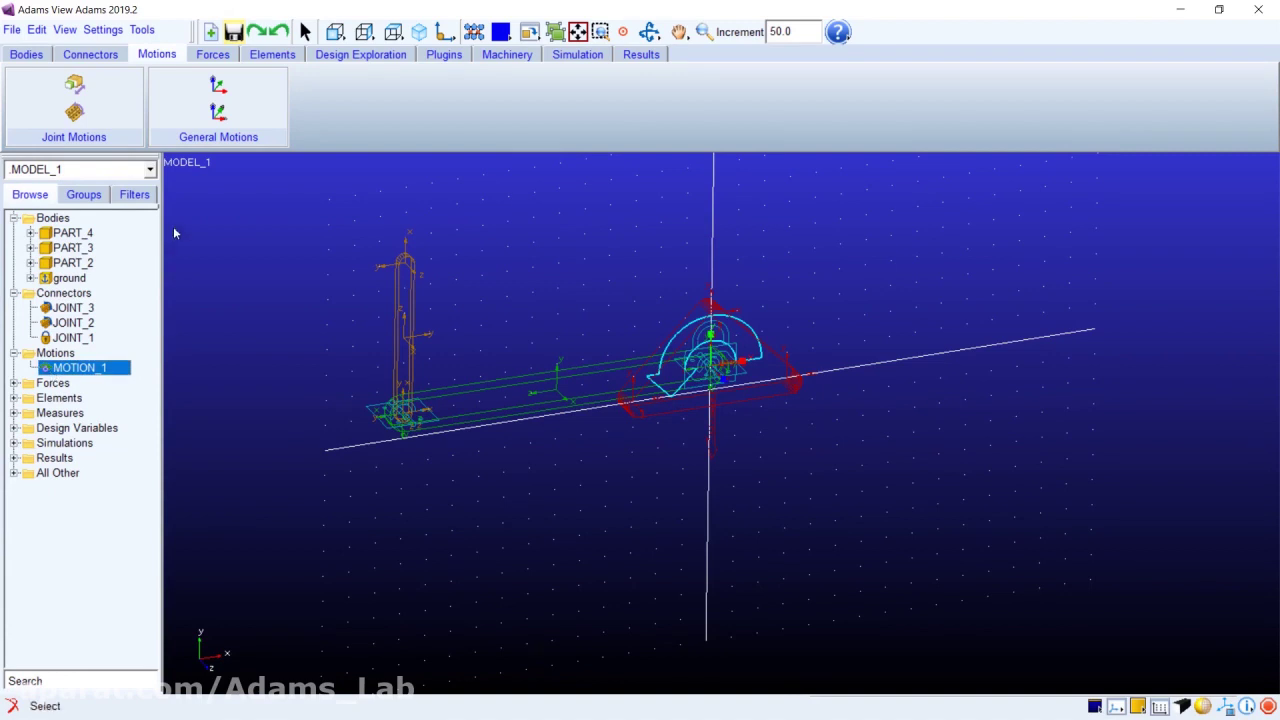
Step: Add a rotational joint motion with a speed of 30.0 to the revolute joint between the two links, and highlight both motions
left_click(74, 112)
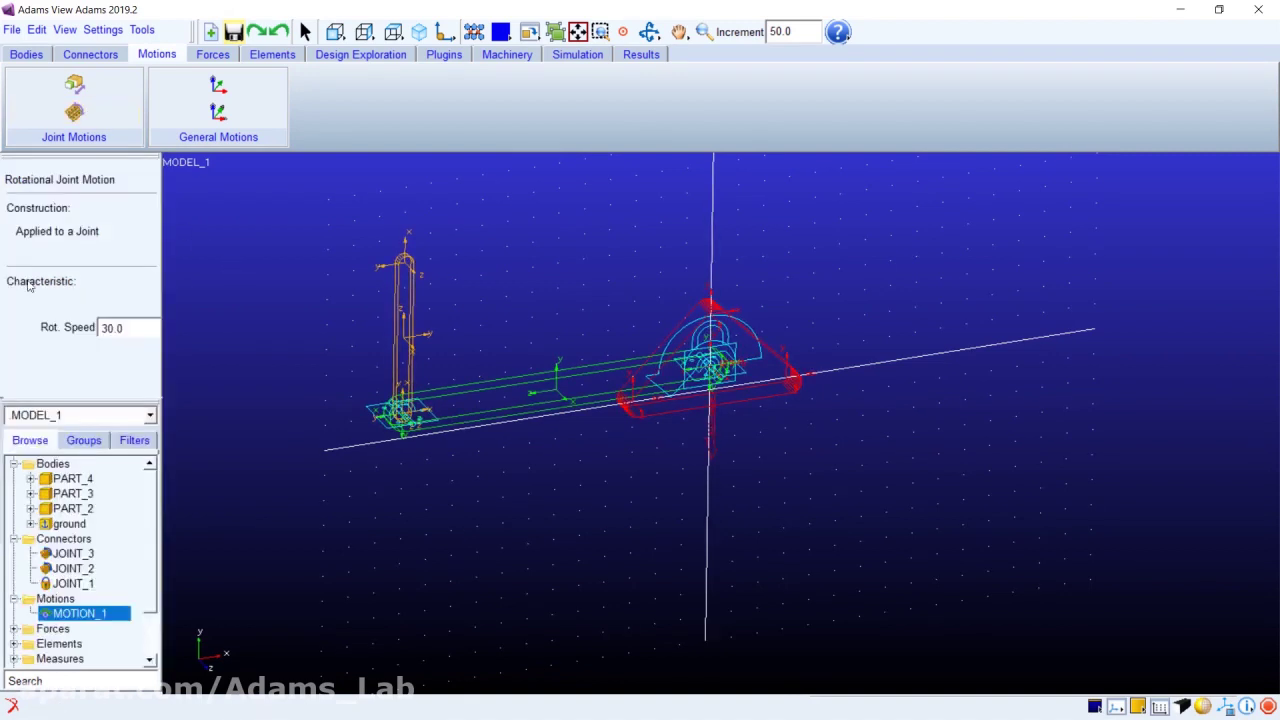
left_click(414, 422)
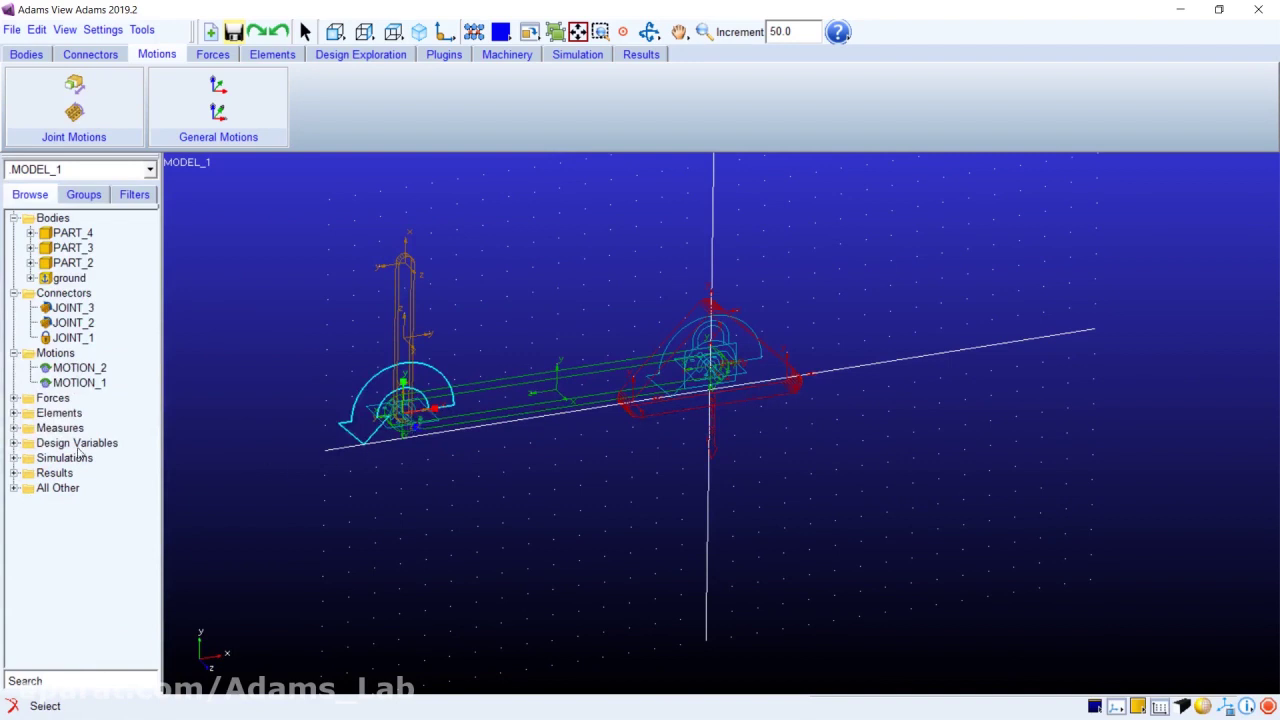
left_click(84, 372)
left_click(86, 383)
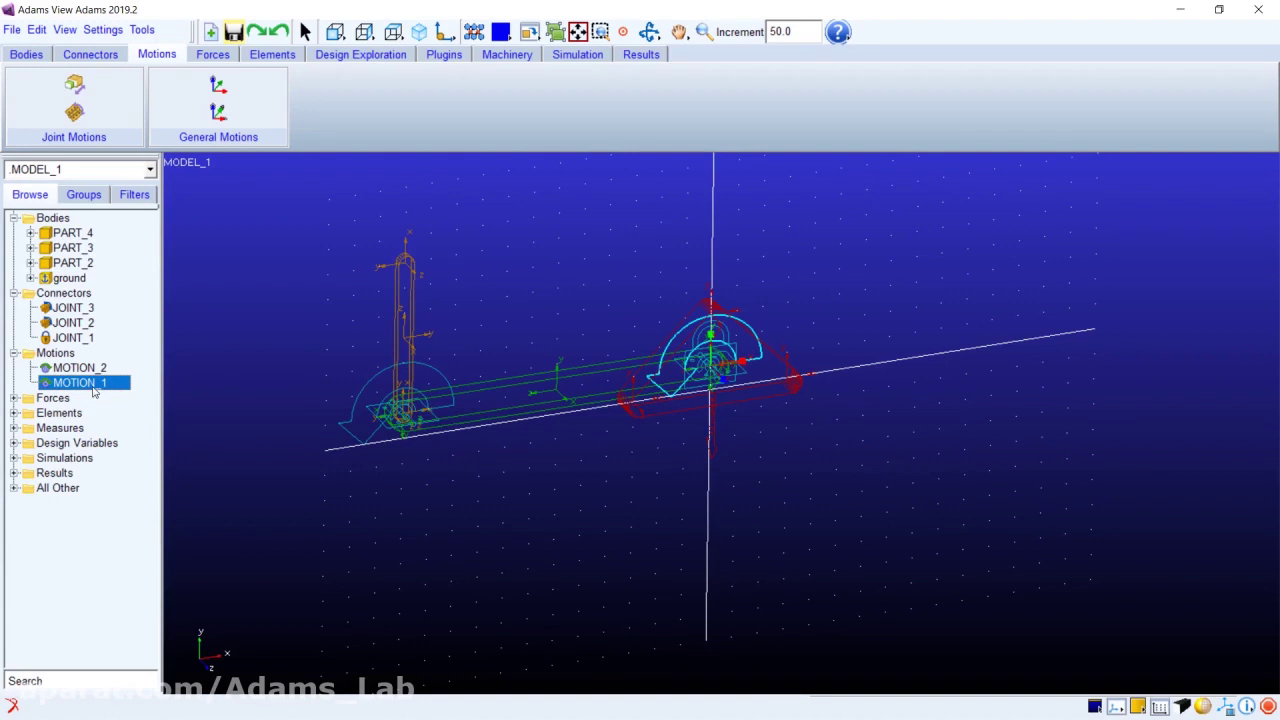
Step: Change the function of MOTION_1 on the plate's revolute joint to the constant 30.0d by removing its time term
double_click(78, 383)
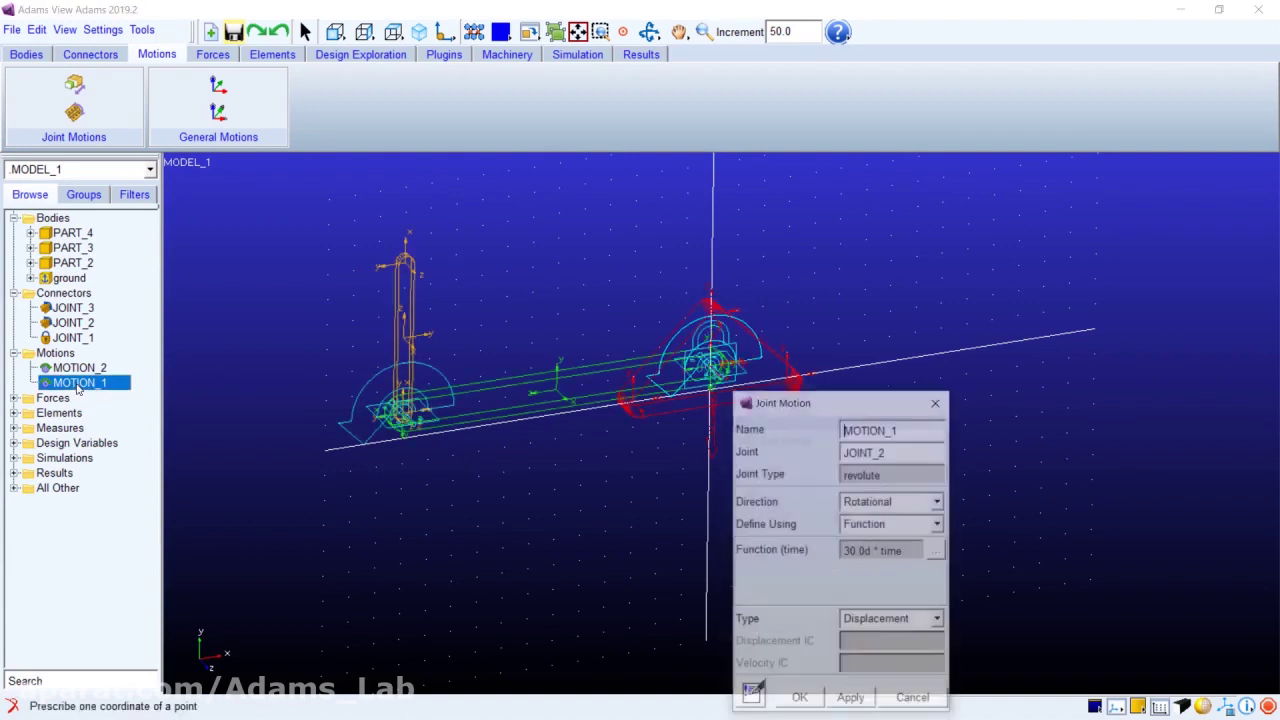
left_click_drag(892, 381, 962, 185)
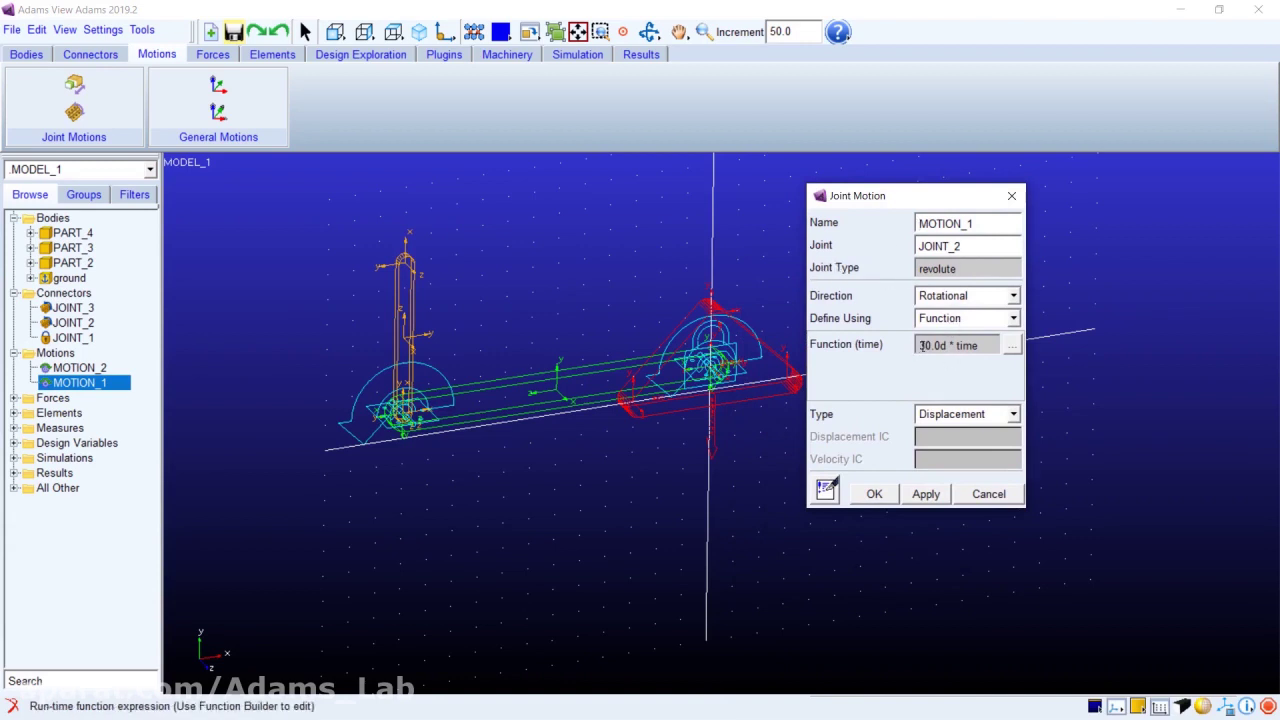
left_click_drag(918, 345, 993, 350)
left_click(994, 355)
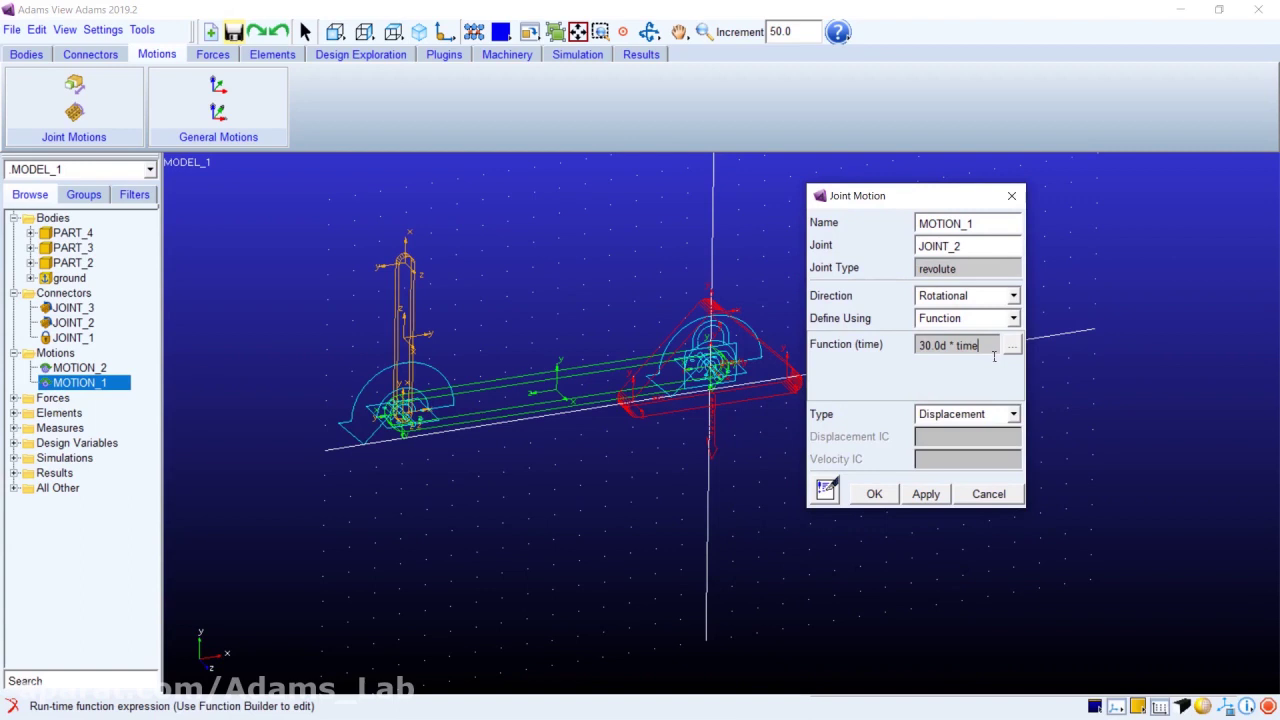
double_click(945, 345)
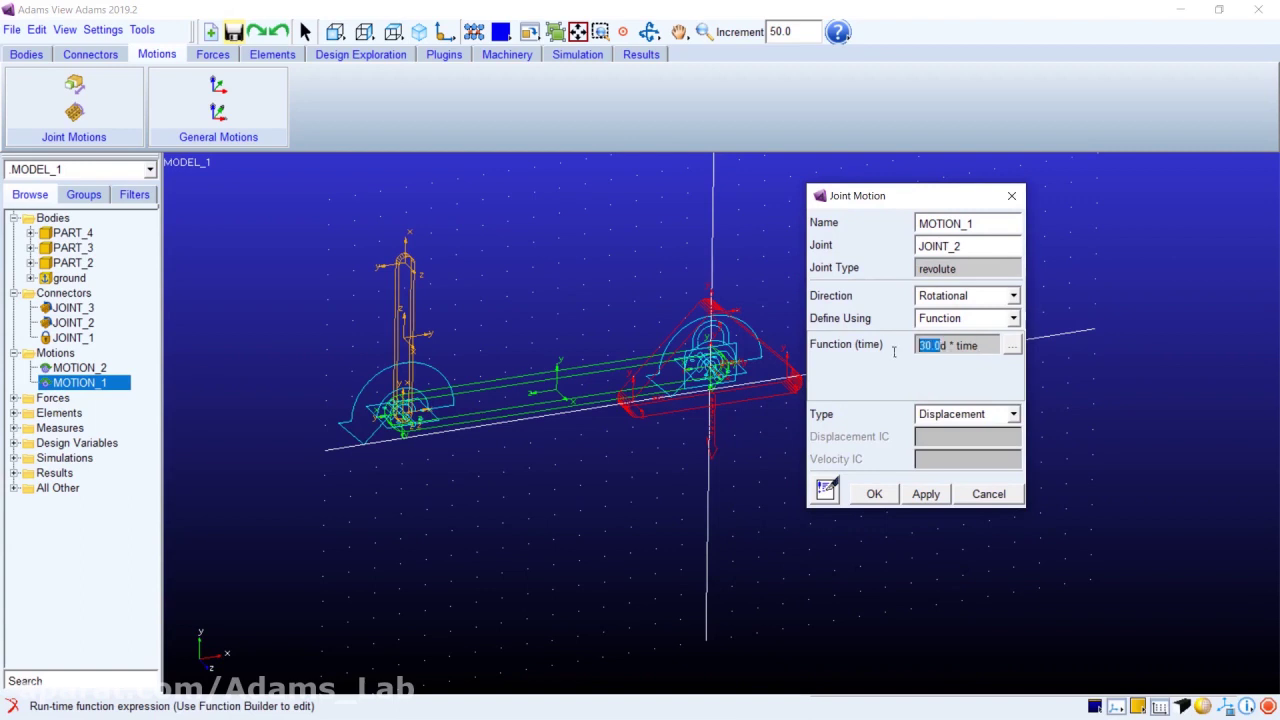
left_click(947, 349)
key("shift+Left")
left_click(962, 350)
left_click_drag(963, 349, 990, 352)
left_click(987, 346)
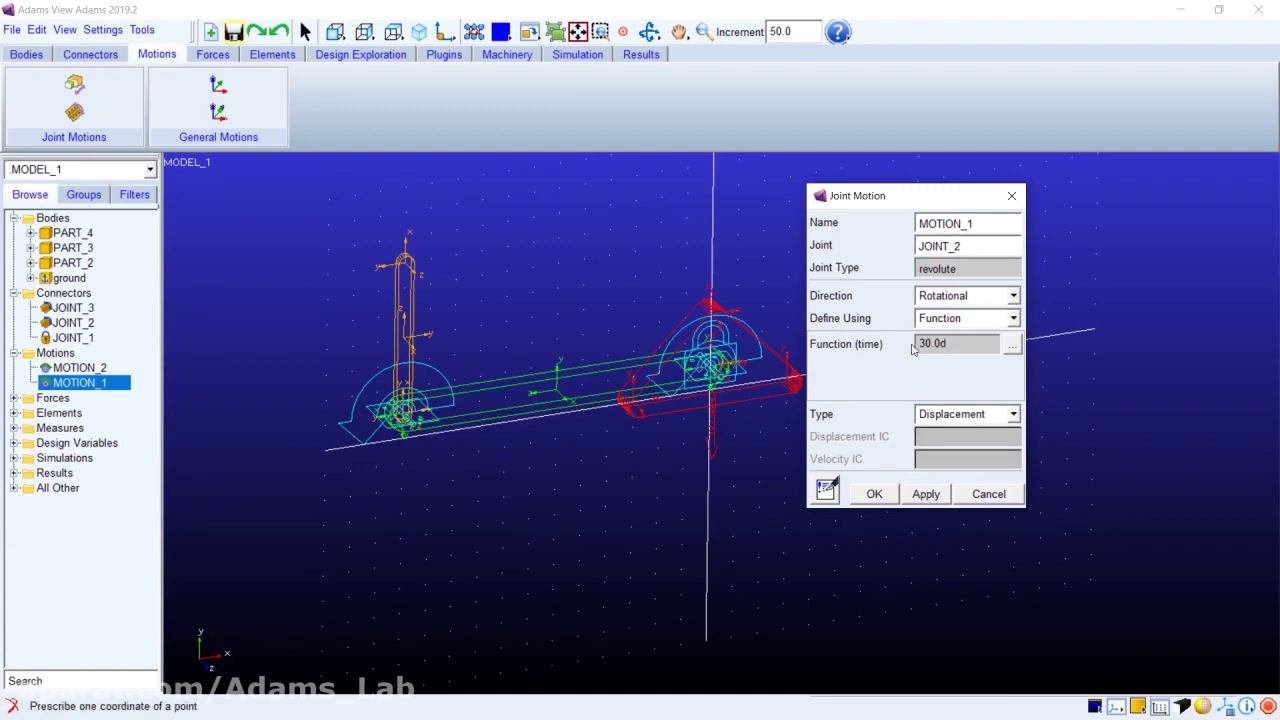
Step: Set the type of MOTION_1 to Velocity with a displacement initial condition of 10d
left_click(952, 420)
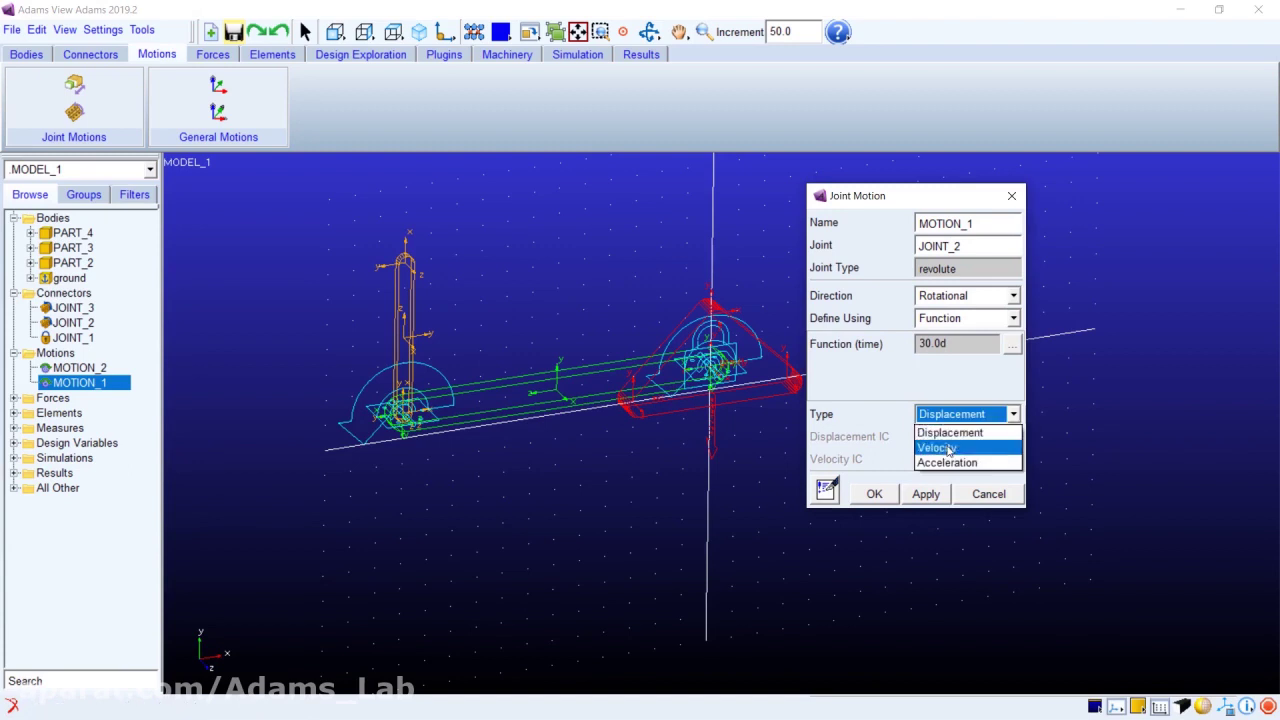
left_click(950, 449)
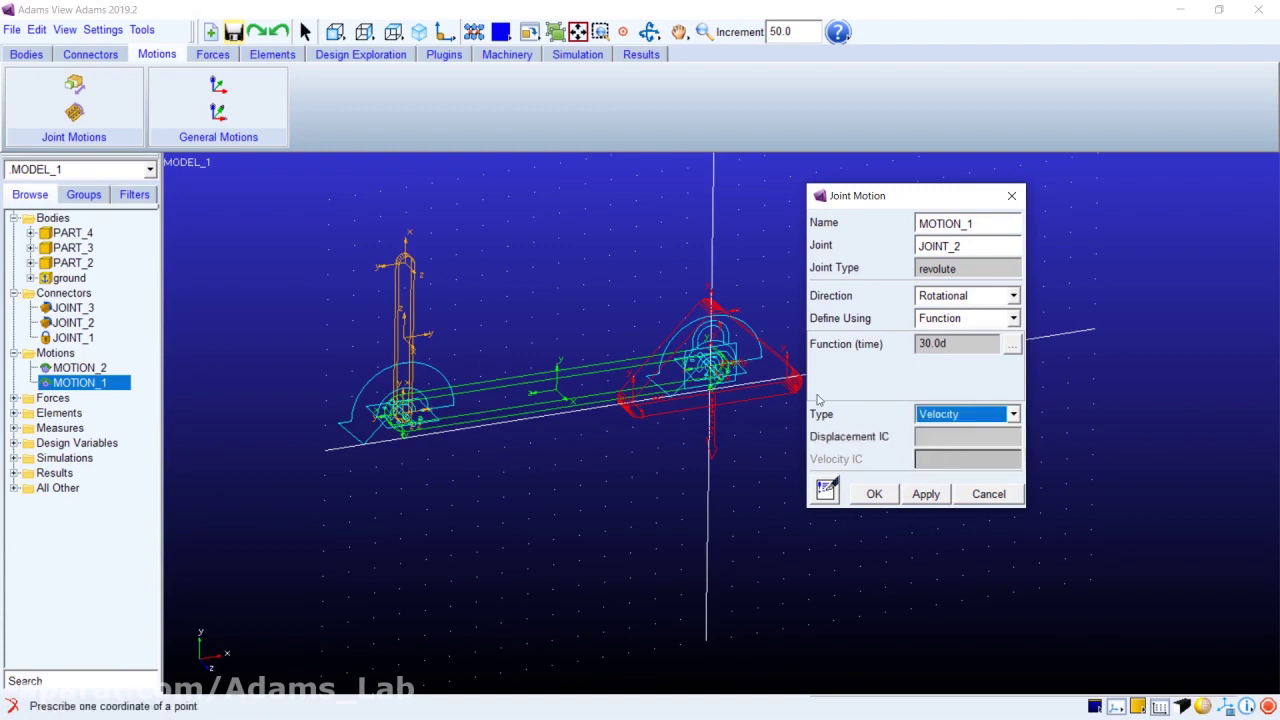
left_click(946, 440)
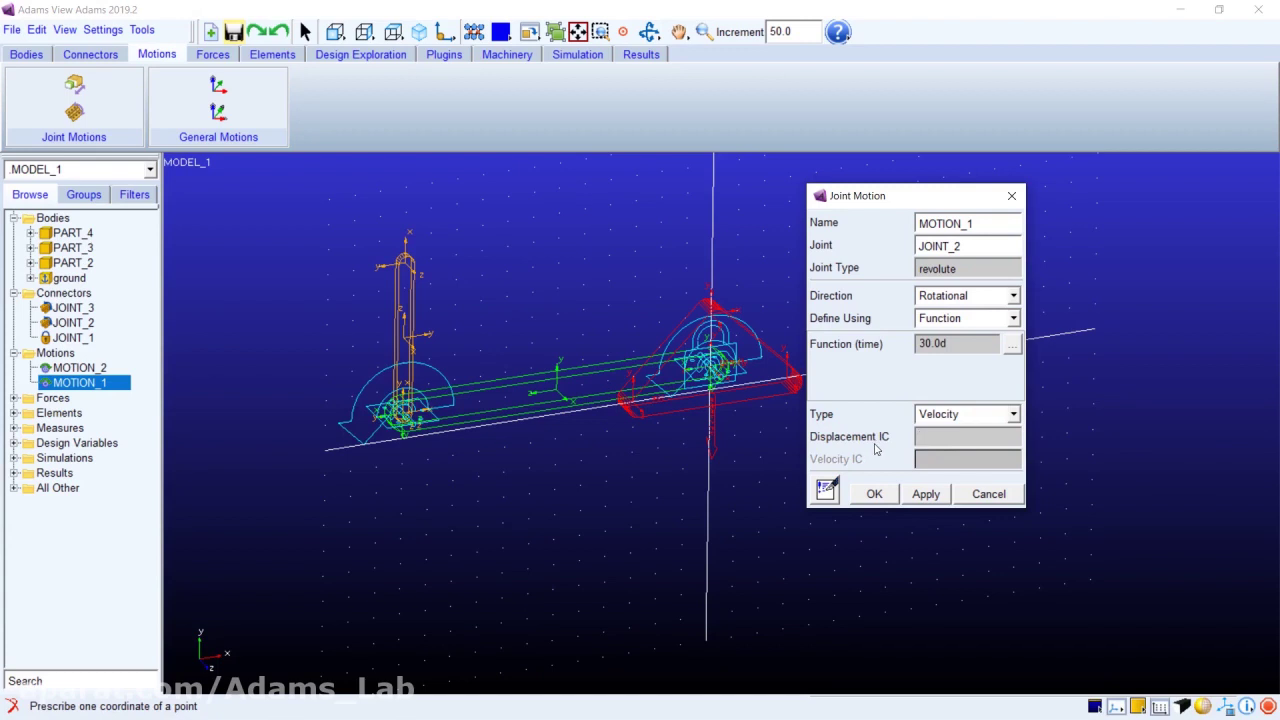
type("10d")
left_click_drag(950, 346, 918, 346)
left_click(944, 350)
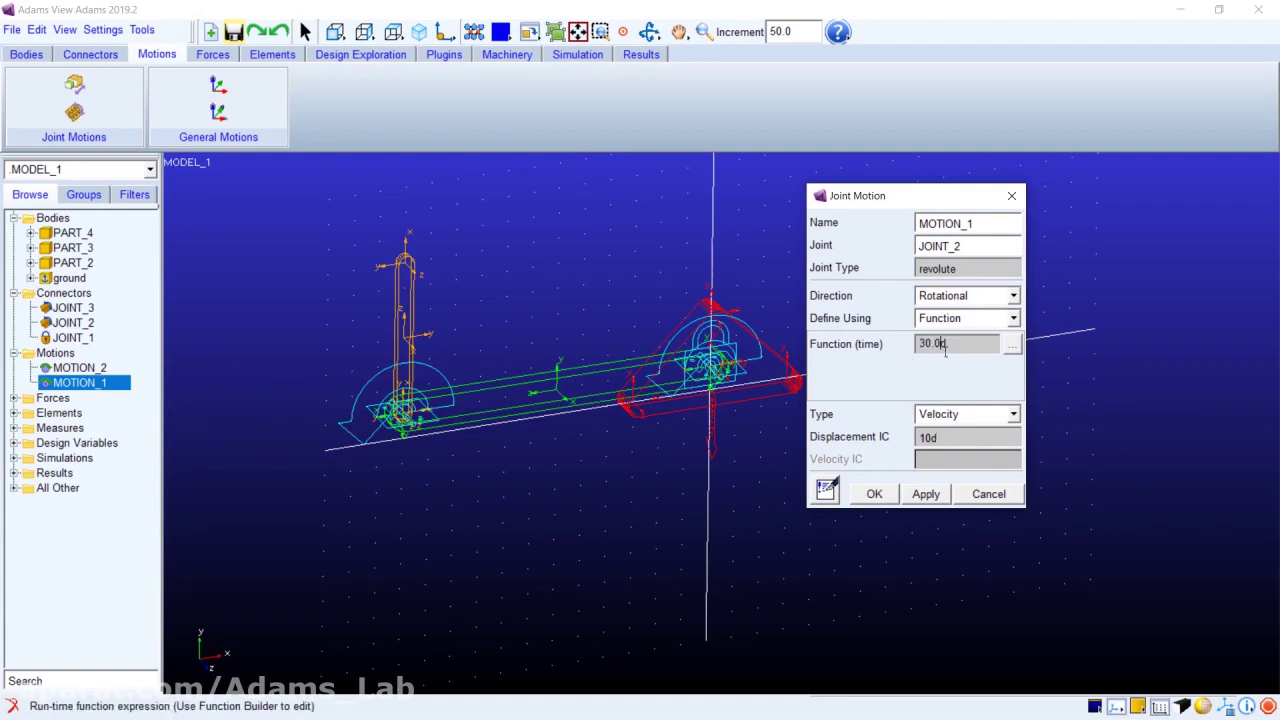
left_click(965, 416)
left_click(950, 465)
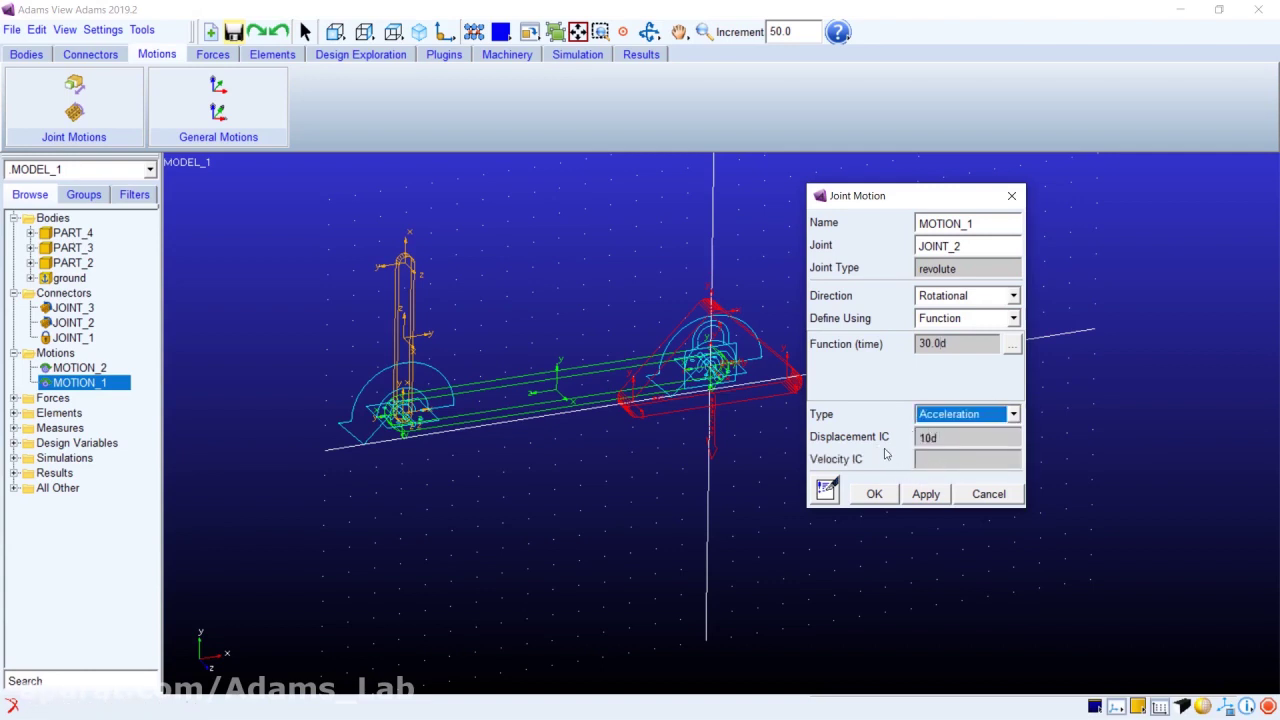
left_click(938, 464)
left_click(947, 461)
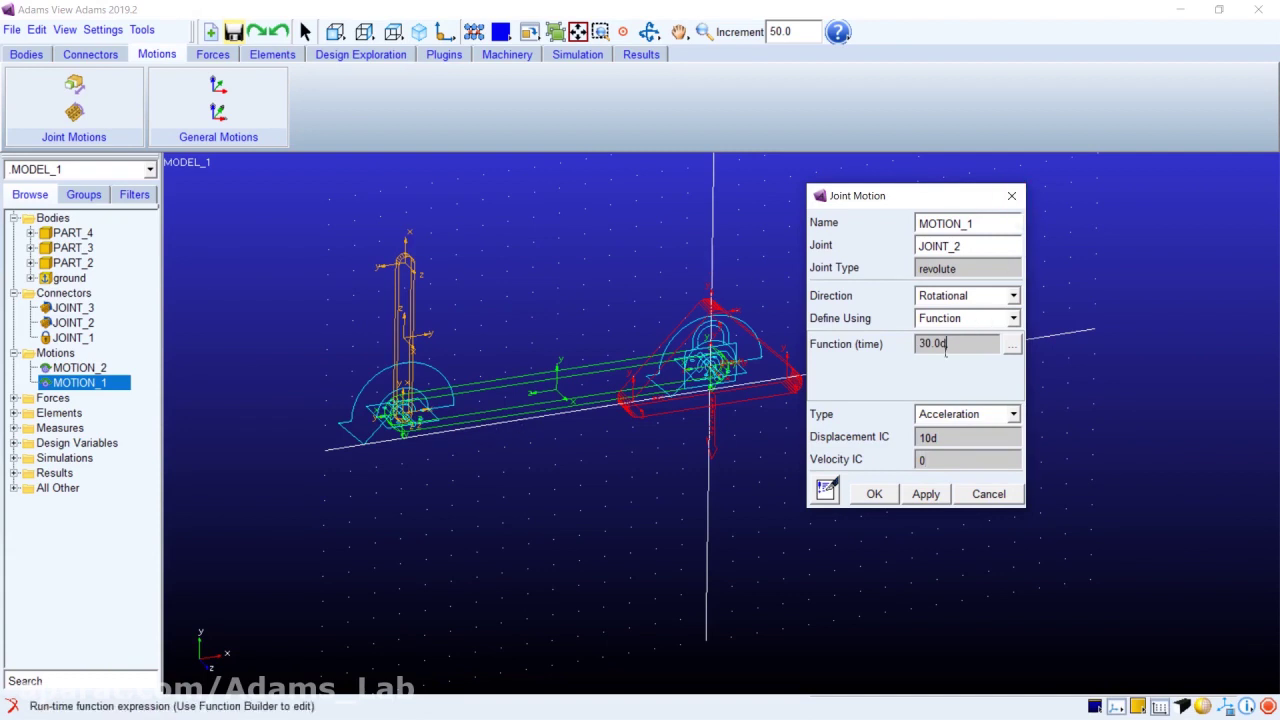
left_click(914, 350)
left_click(1011, 195)
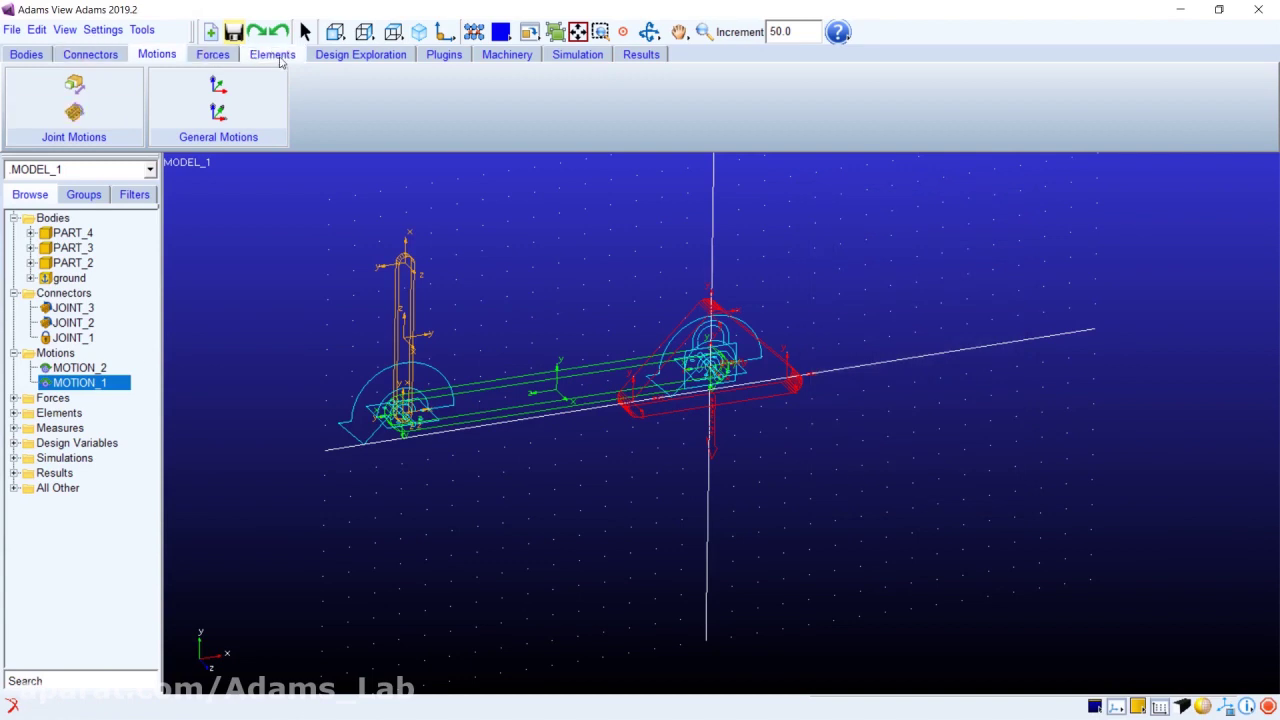
Step: Create a state variable named Teta1 in MODEL_1, defined by a run-time expression of 0
left_click(270, 58)
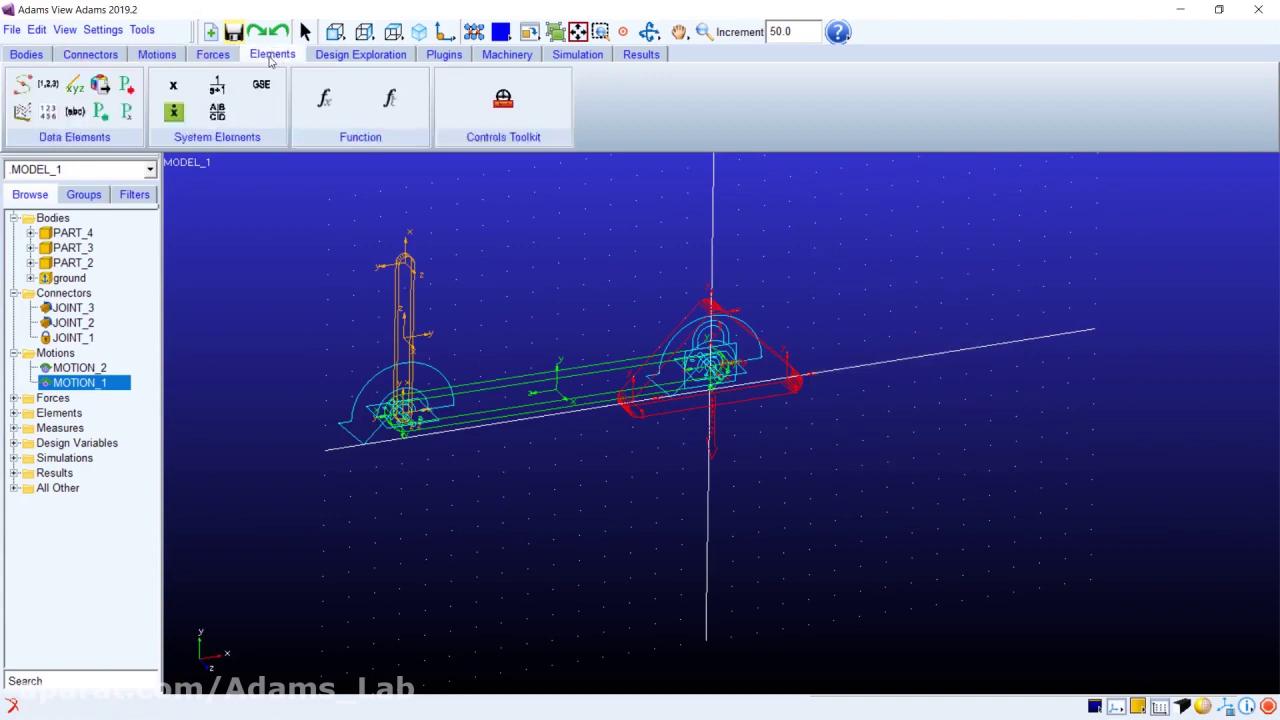
left_click(178, 87)
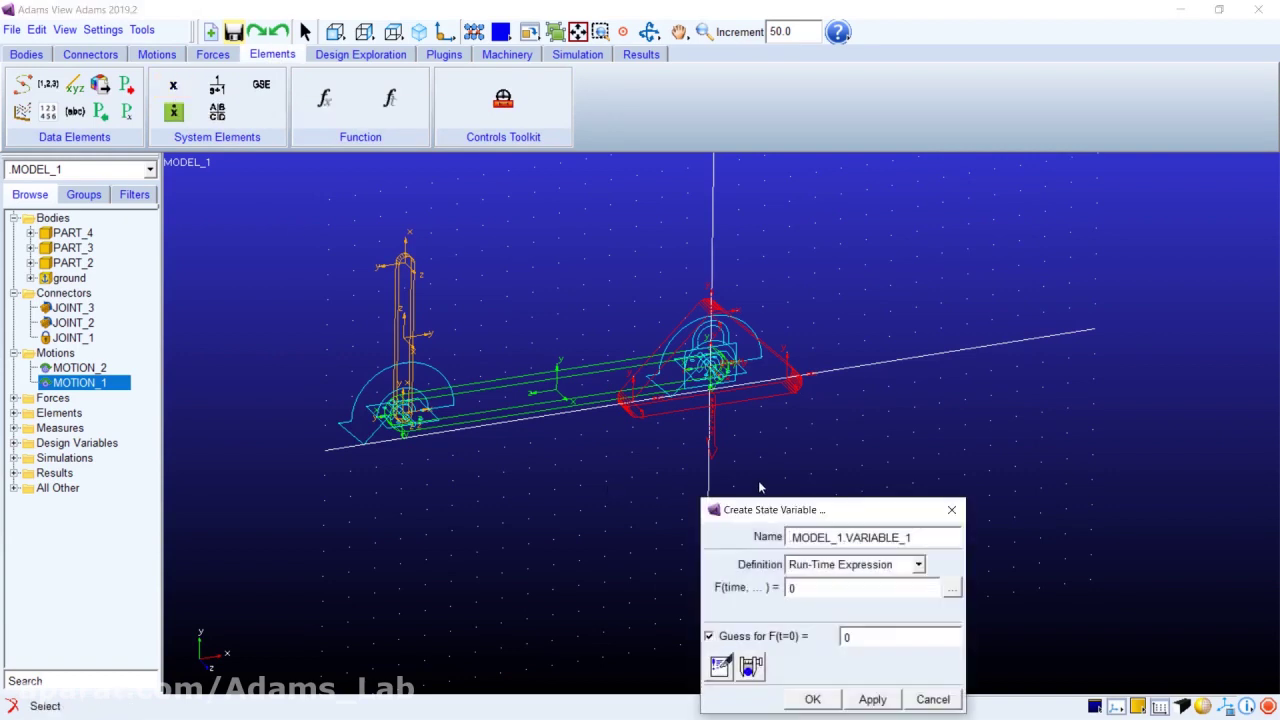
left_click_drag(790, 509, 1006, 211)
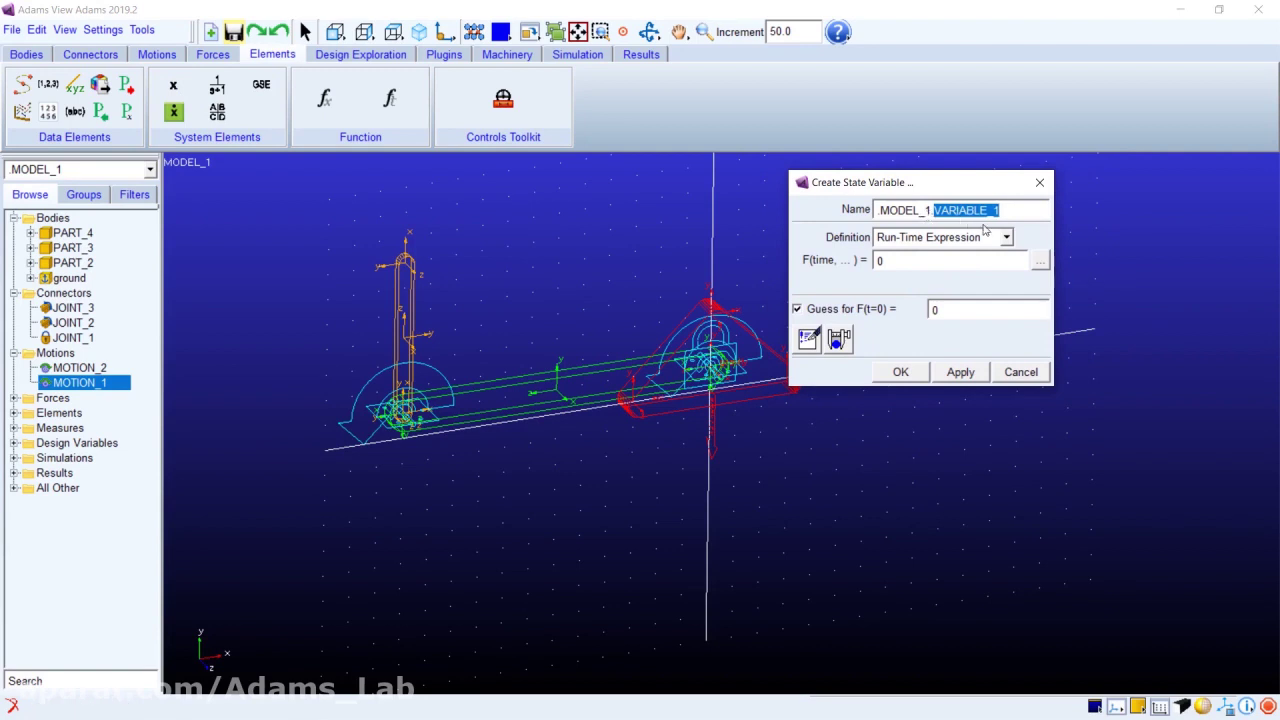
type("Te")
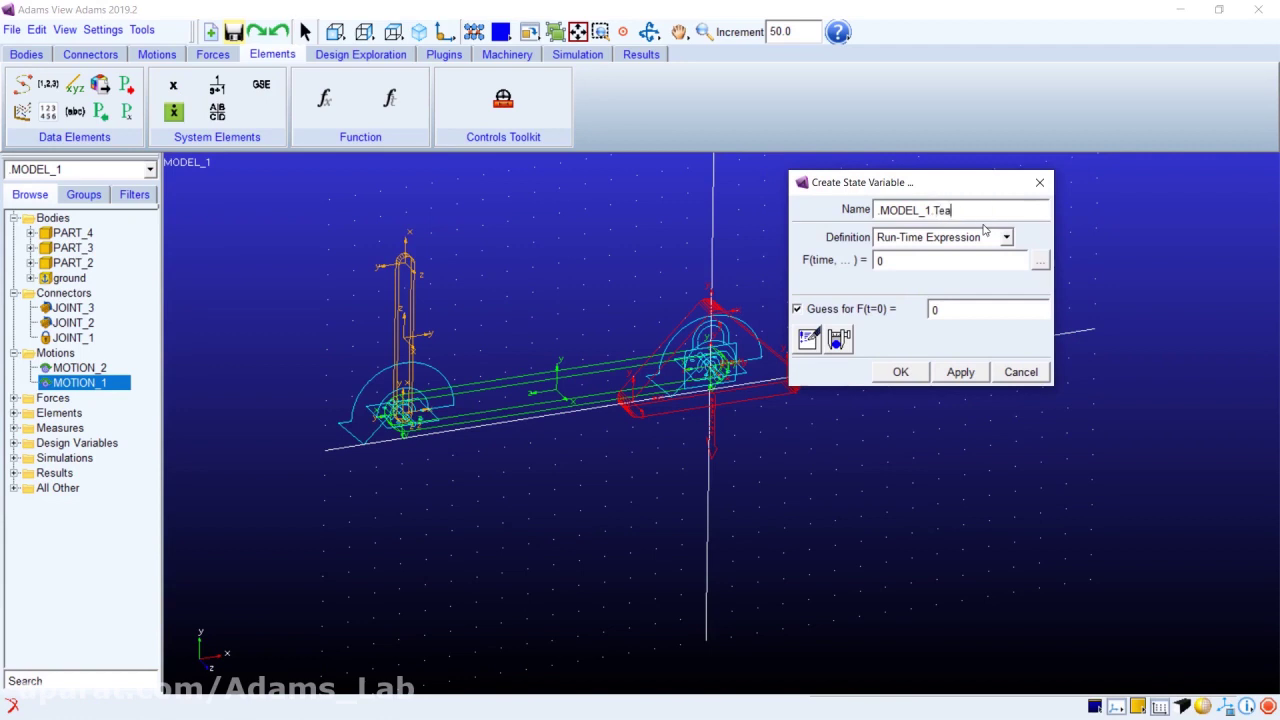
type("ta1")
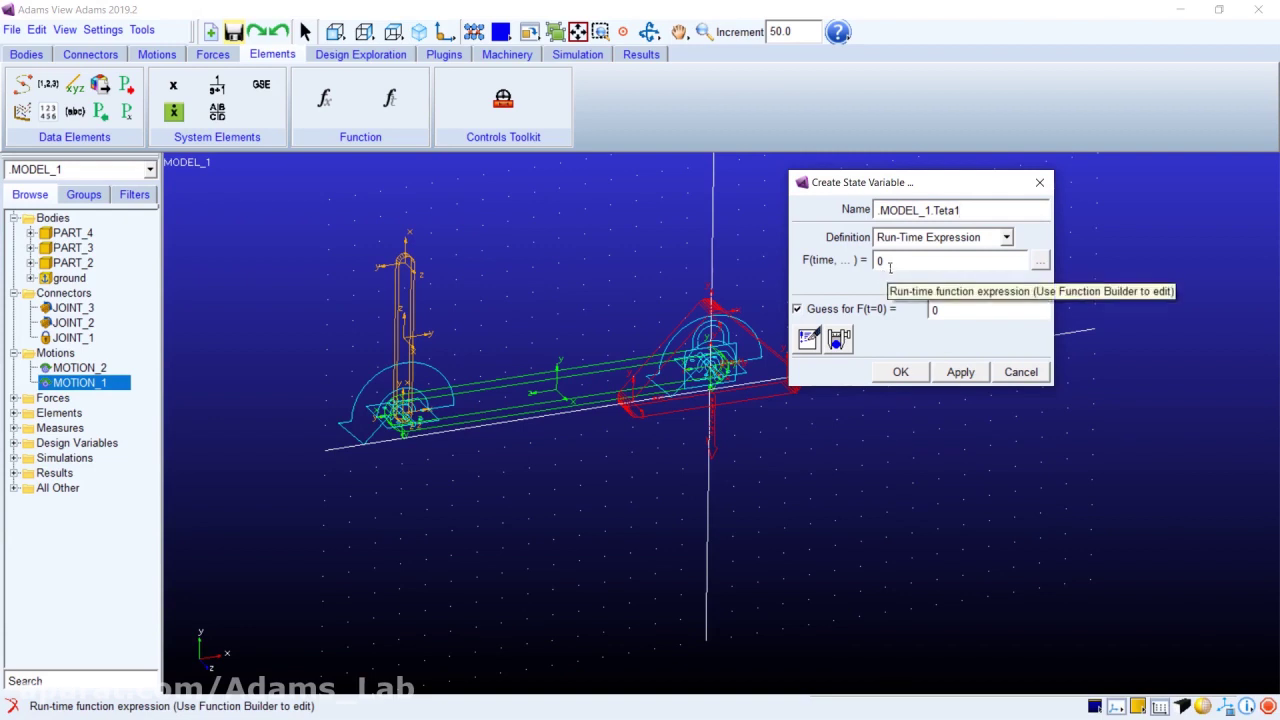
left_click(903, 372)
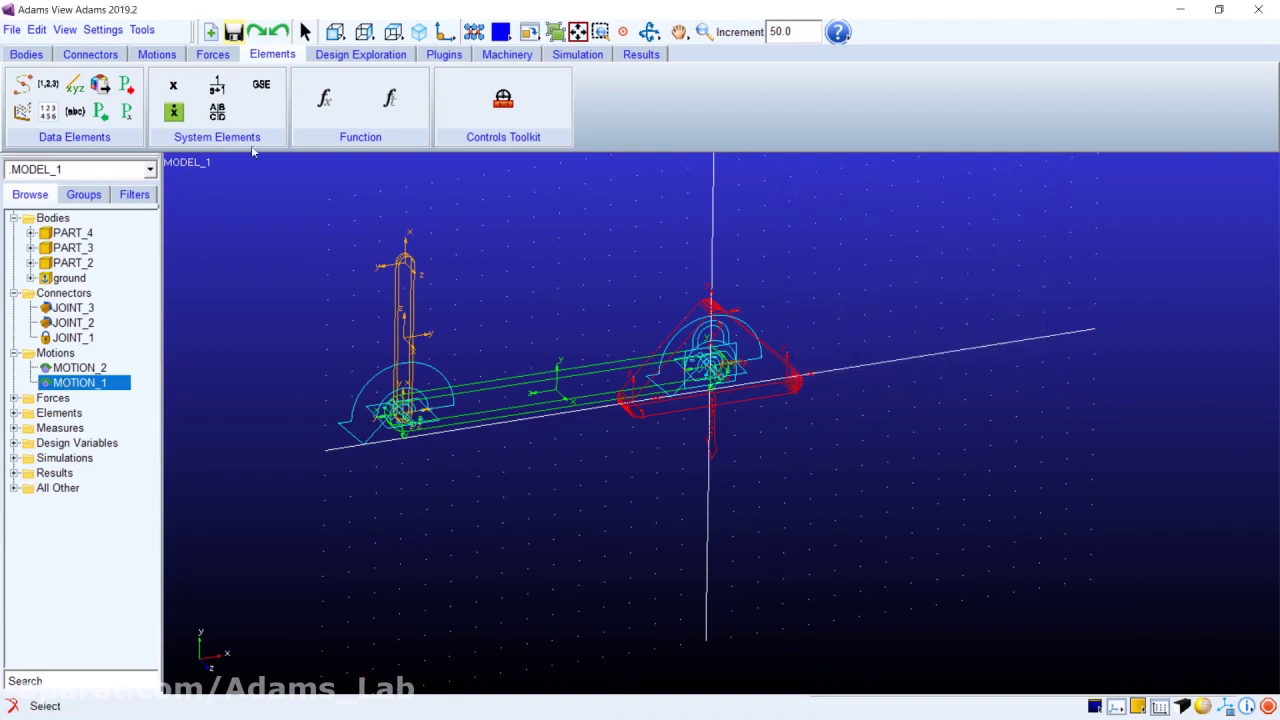
Step: Create a state variable named Teta2 with run-time expression 0, and expand the system elements in the model tree to show both variables
left_click(175, 88)
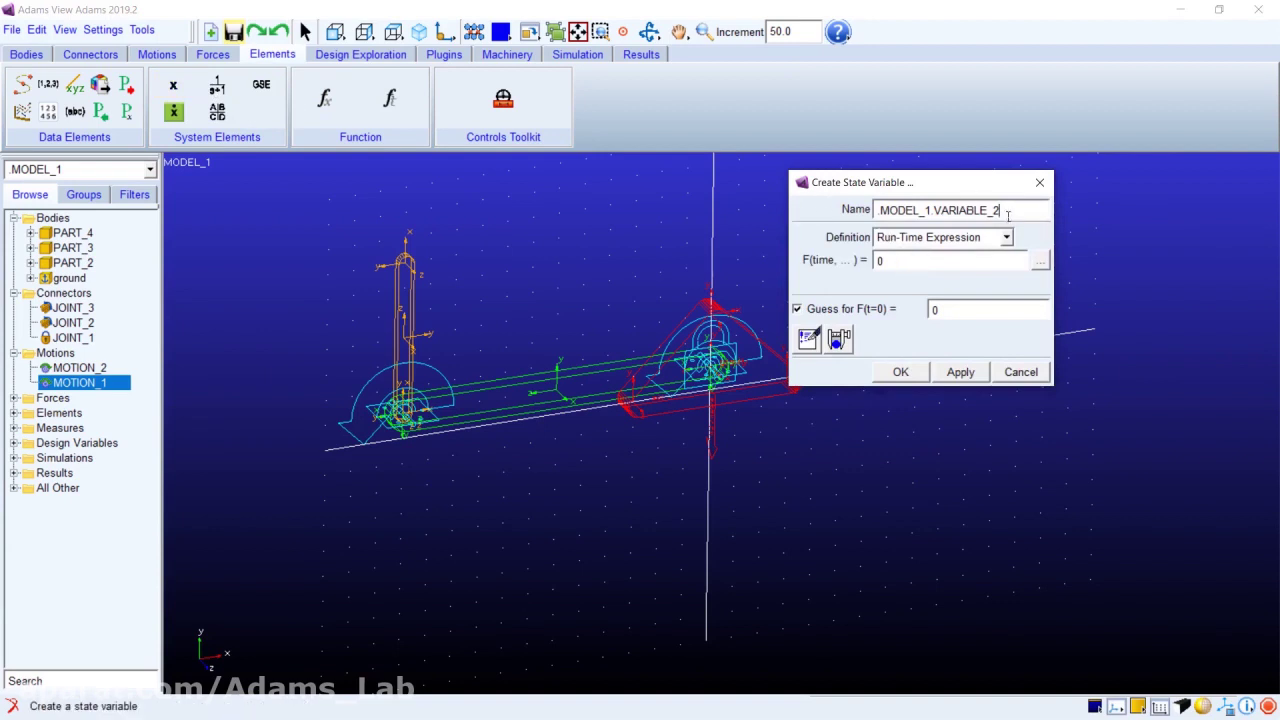
left_click_drag(998, 210, 933, 210)
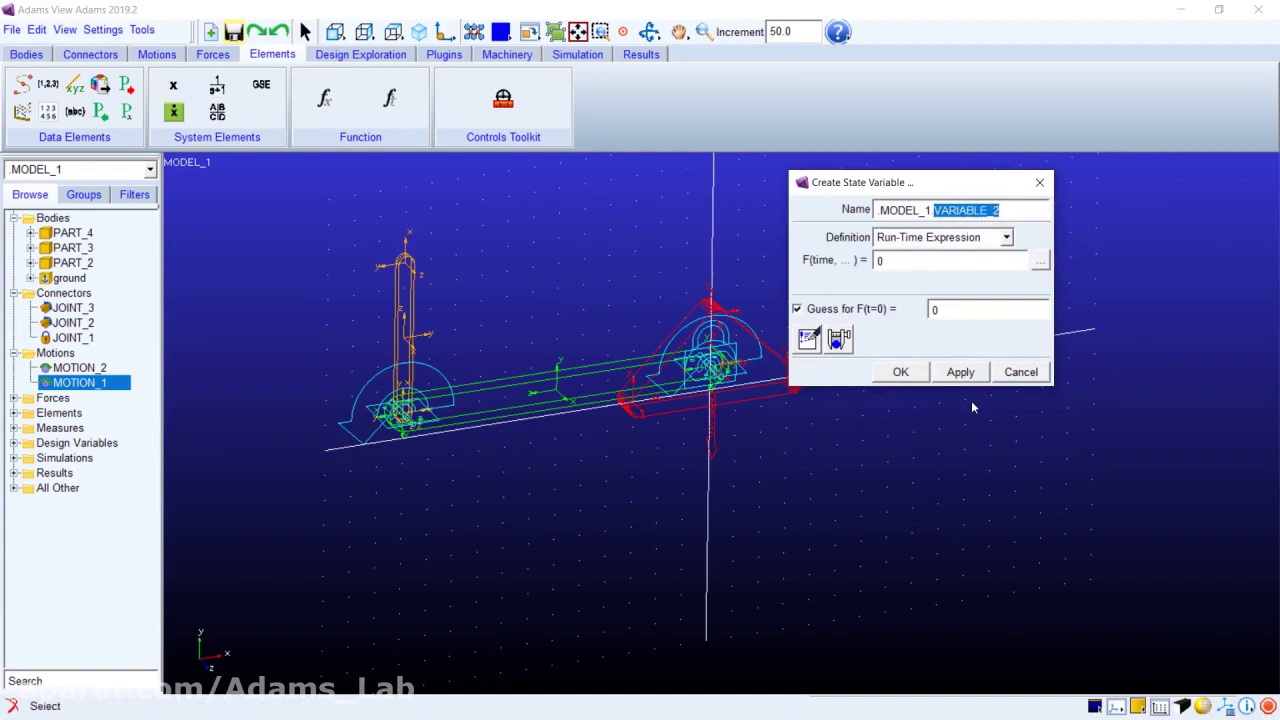
type("T")
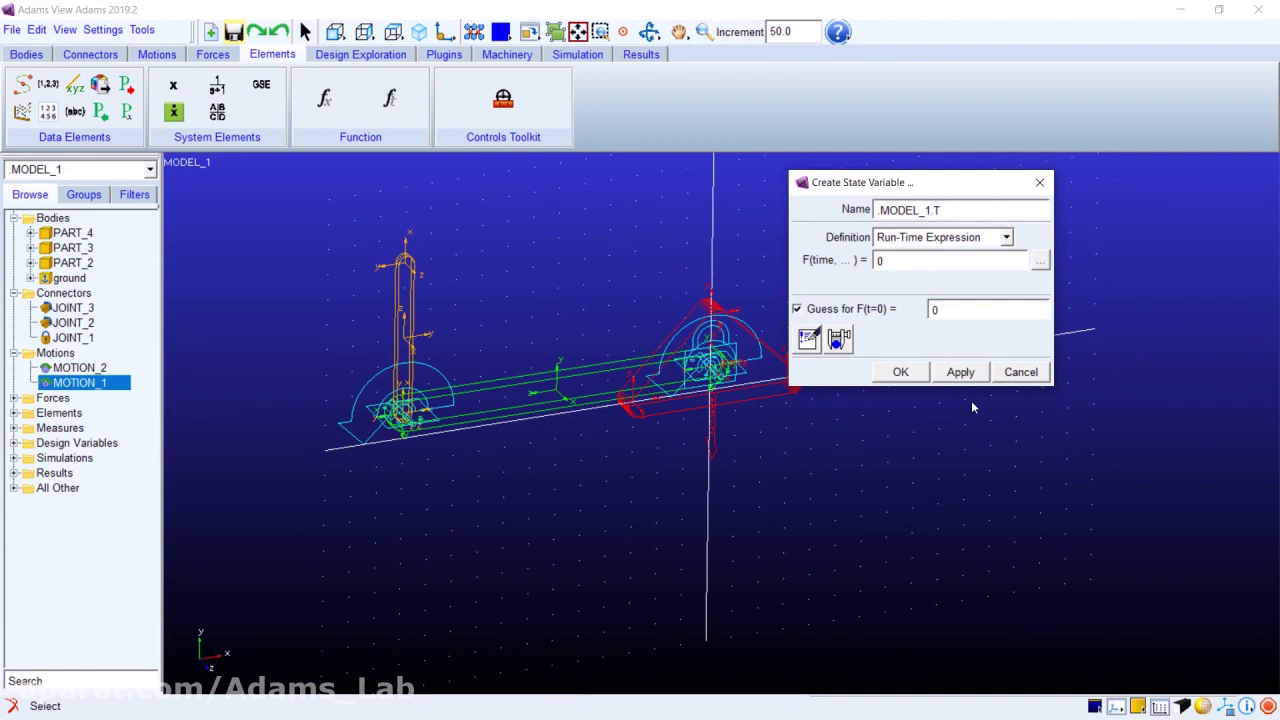
type("eta2")
left_click(900, 372)
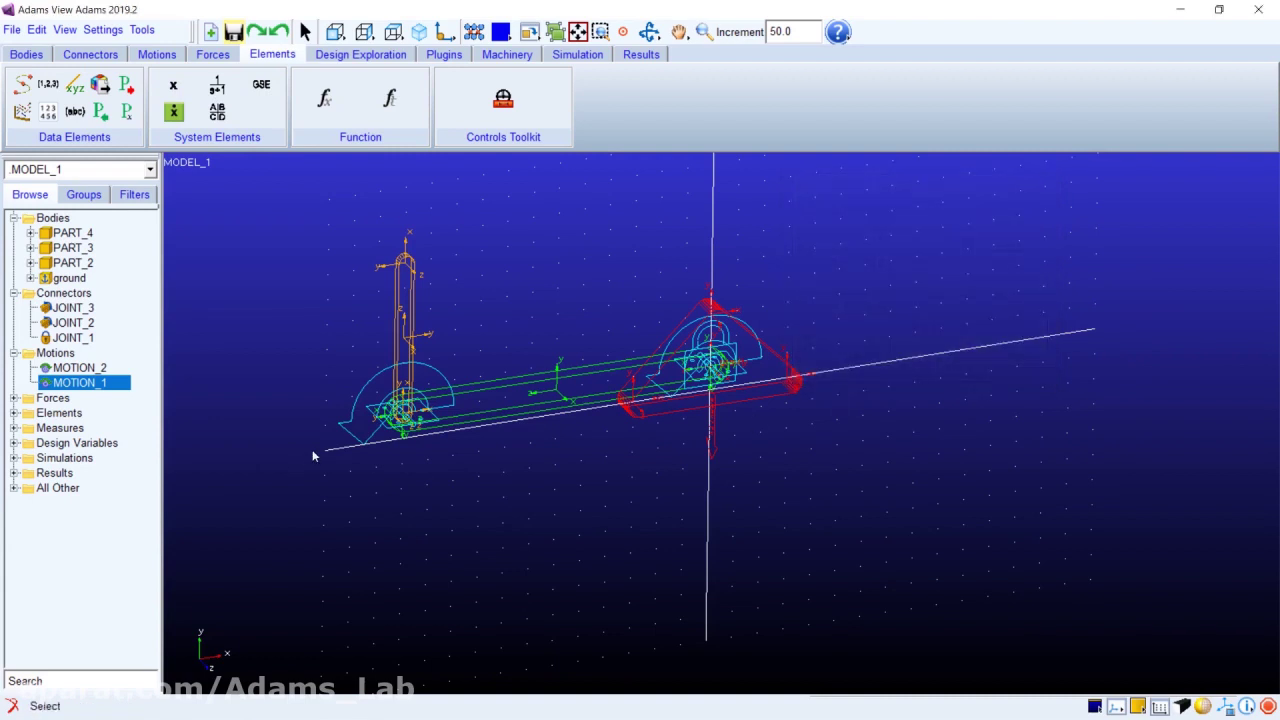
left_click(14, 413)
left_click(31, 429)
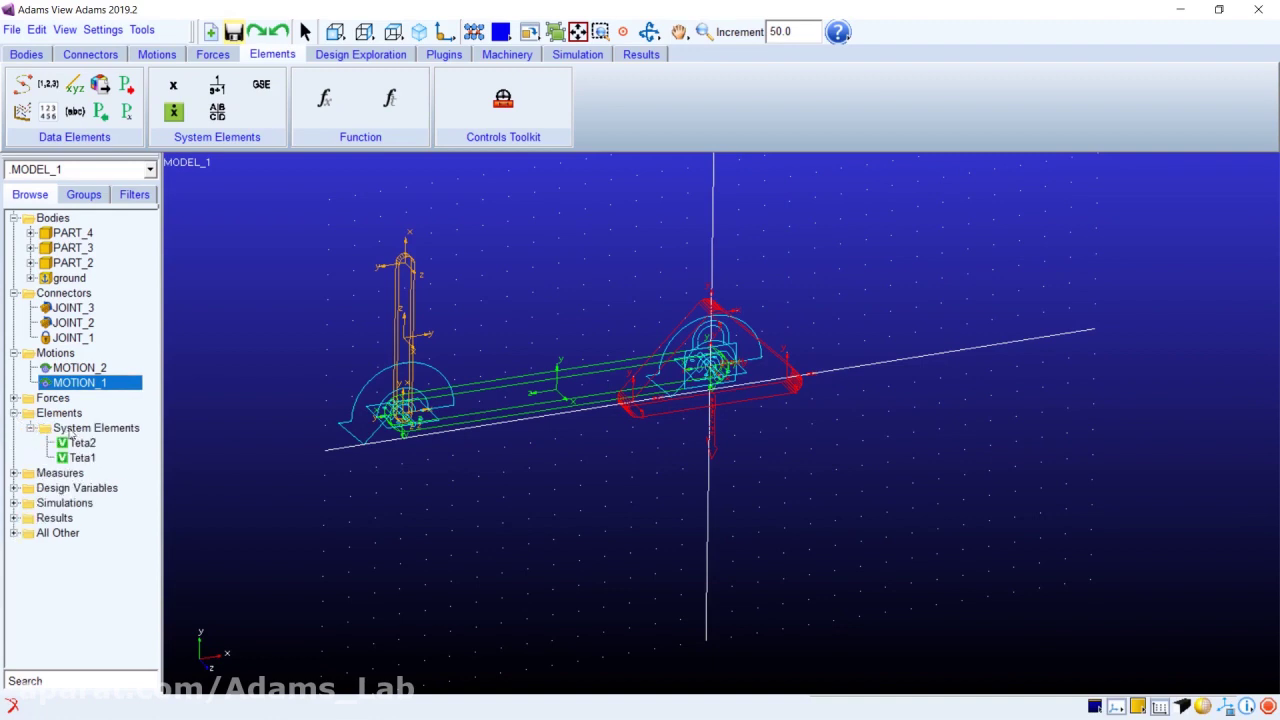
left_click(86, 458)
left_click(77, 446)
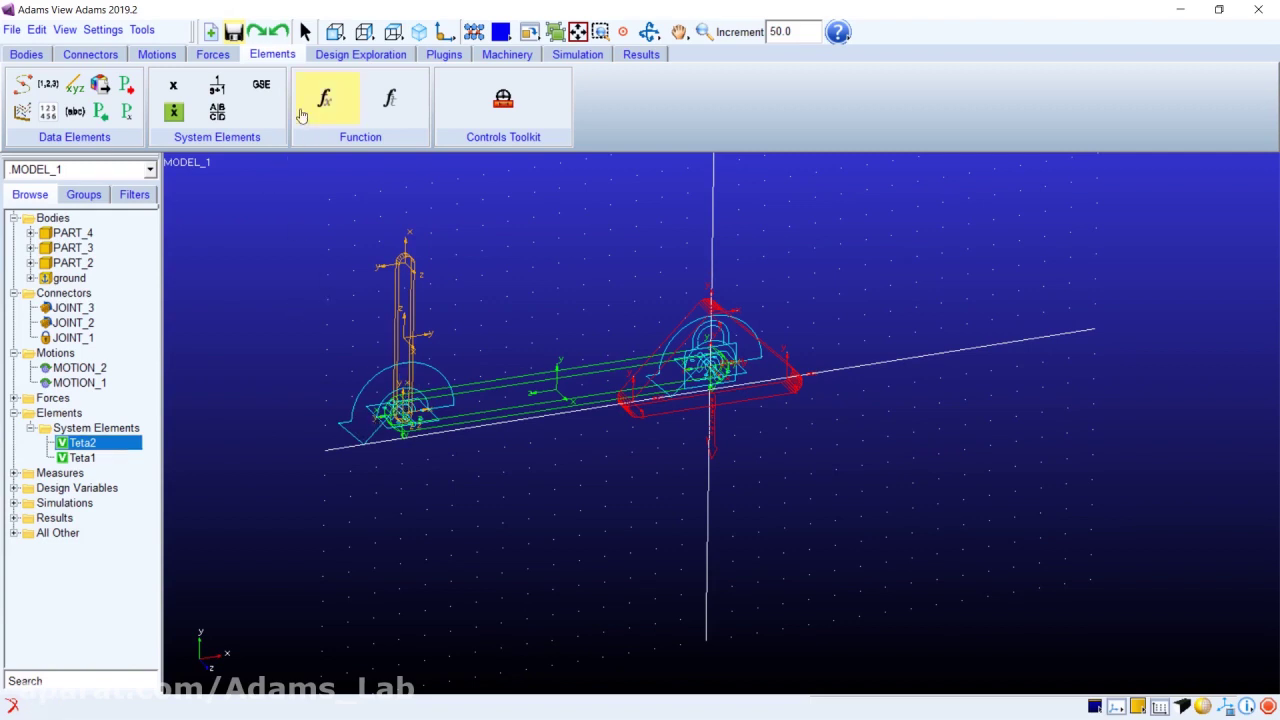
Step: Create a state variable named Tau1 for the first torque, with a run-time expression of 0
left_click(176, 89)
left_click_drag(885, 186, 841, 187)
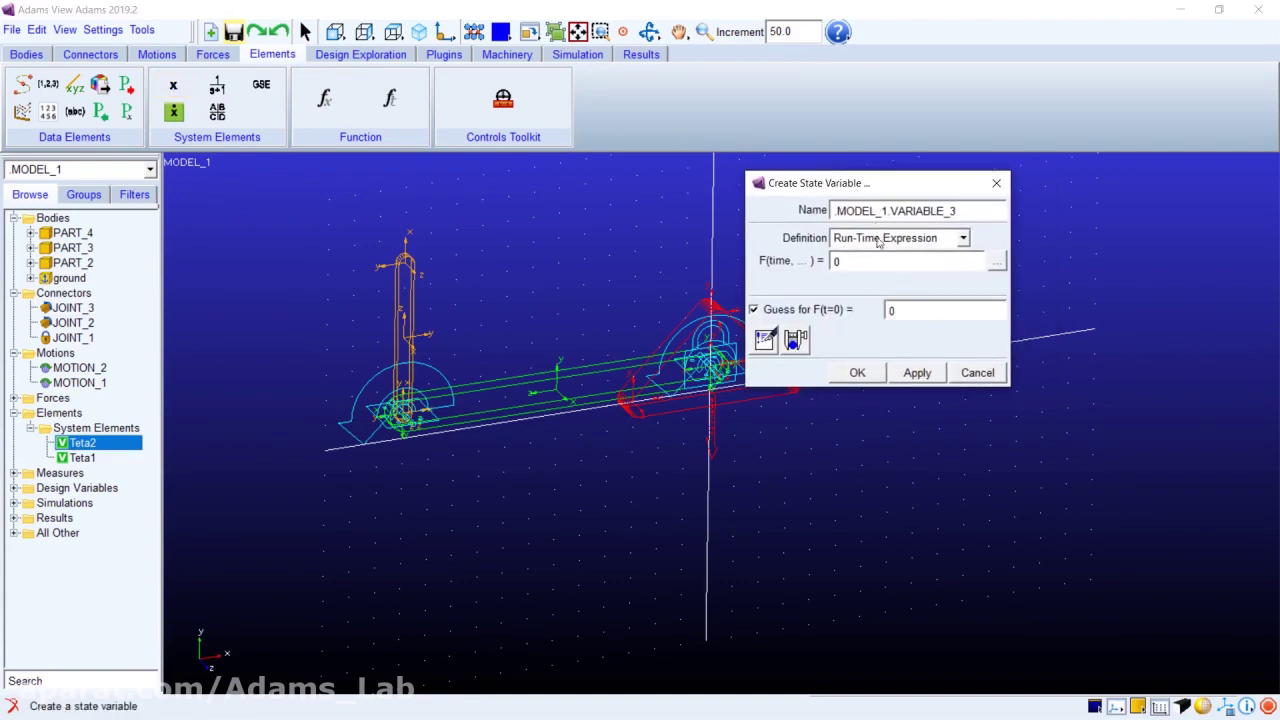
left_click_drag(960, 212, 893, 213)
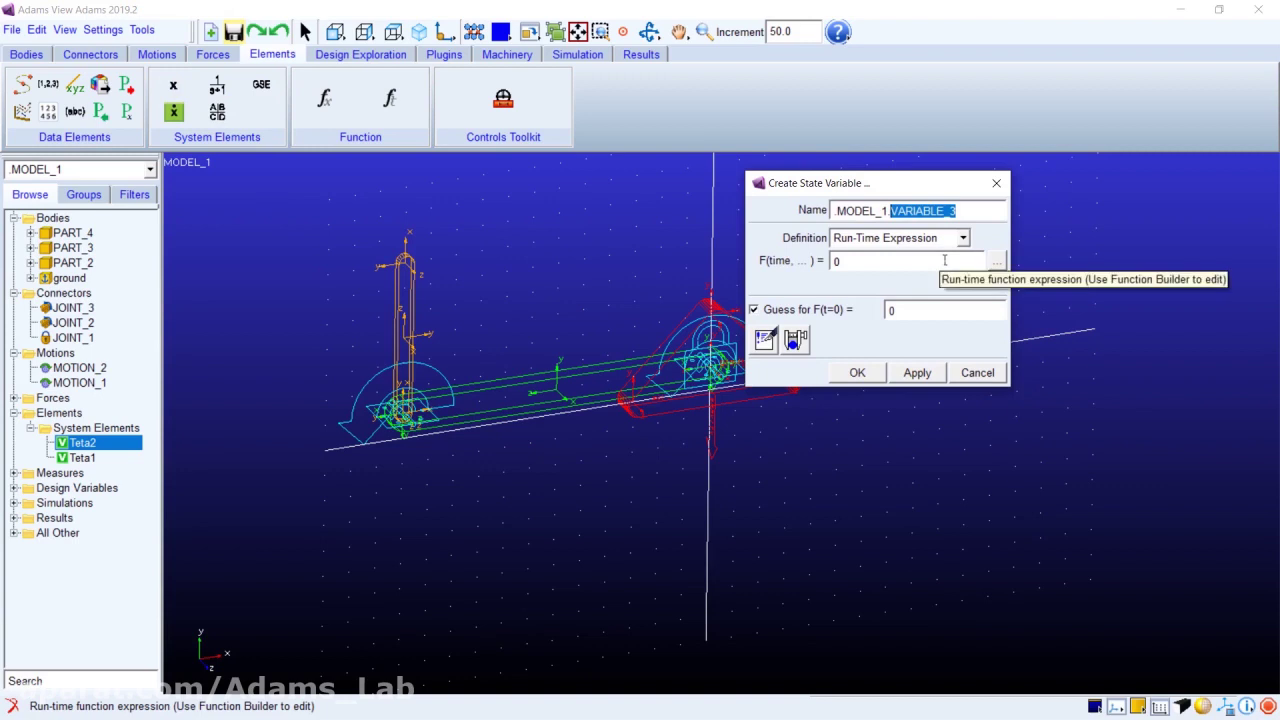
type("Tau1")
left_click(857, 372)
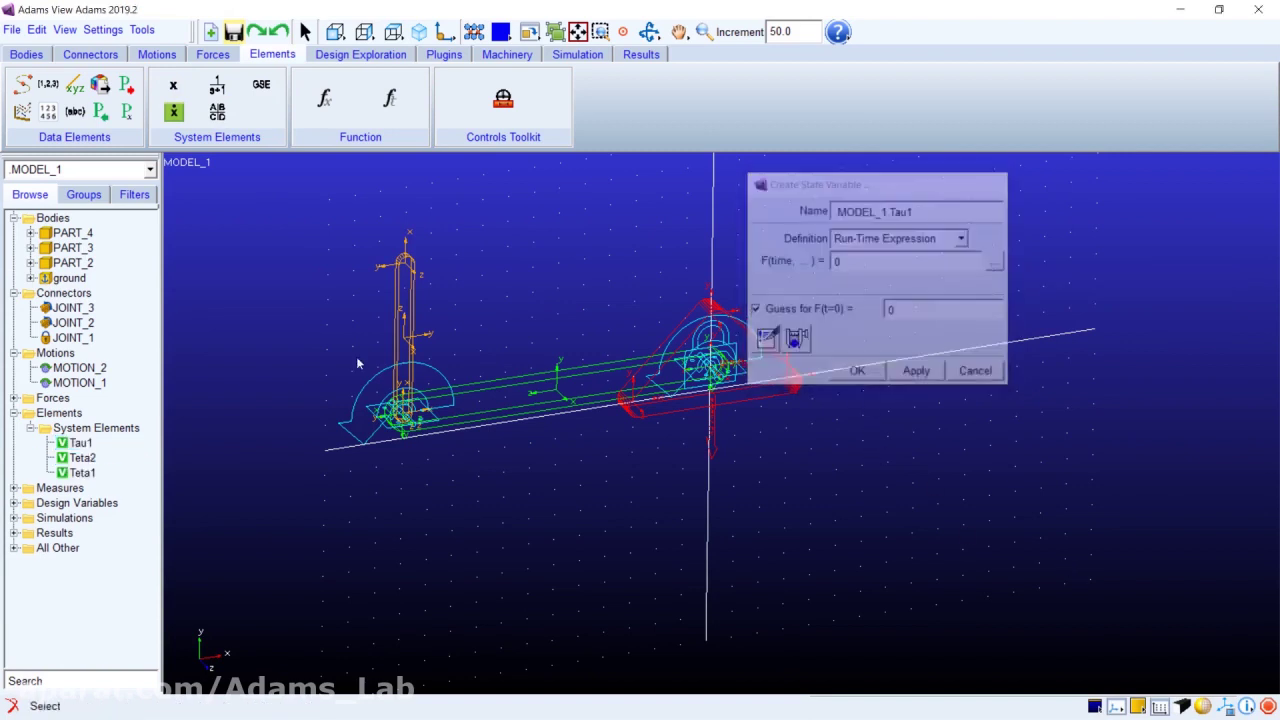
Step: Create a state variable named Tau2 for the second torque, with a run-time expression of 0
left_click(173, 85)
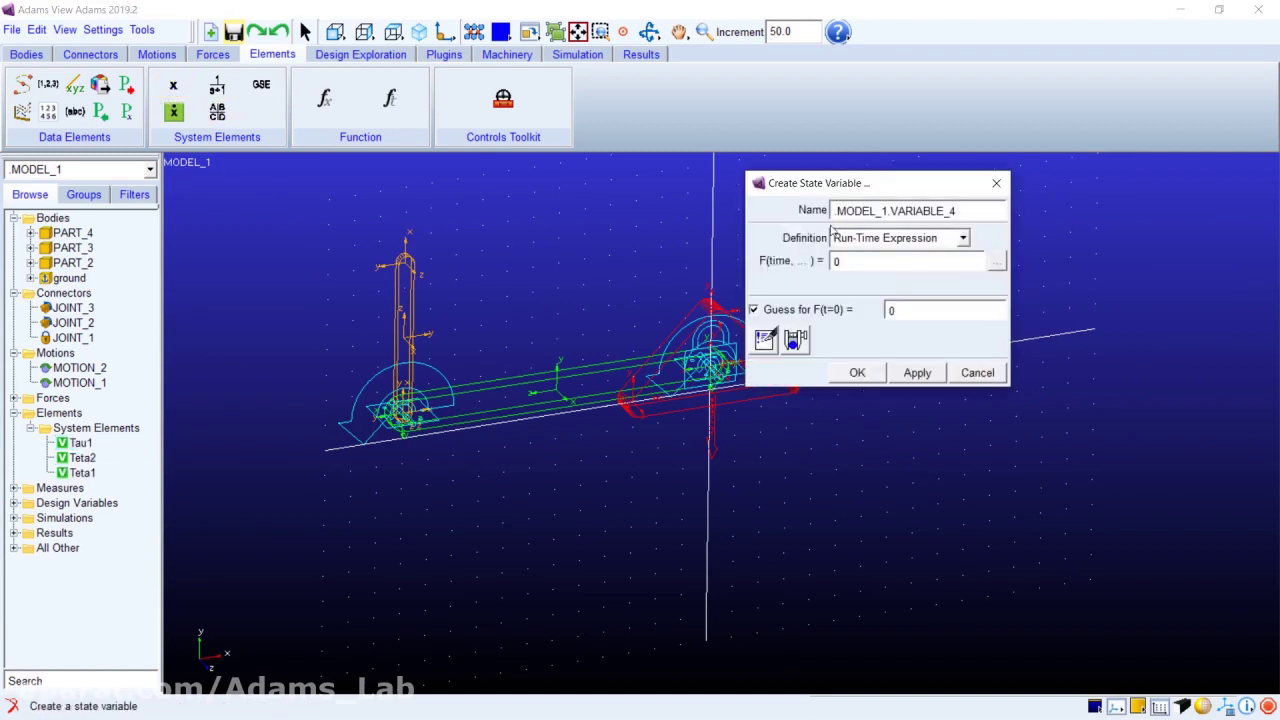
left_click_drag(957, 211, 891, 212)
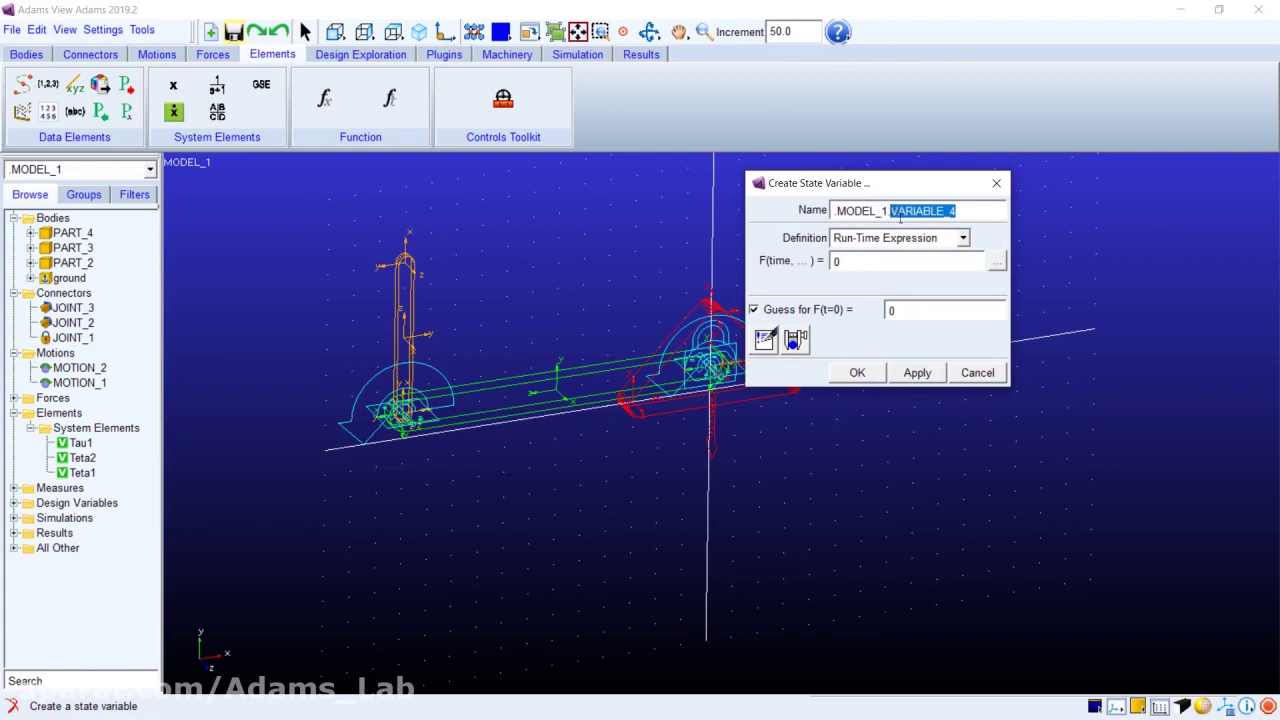
type("T")
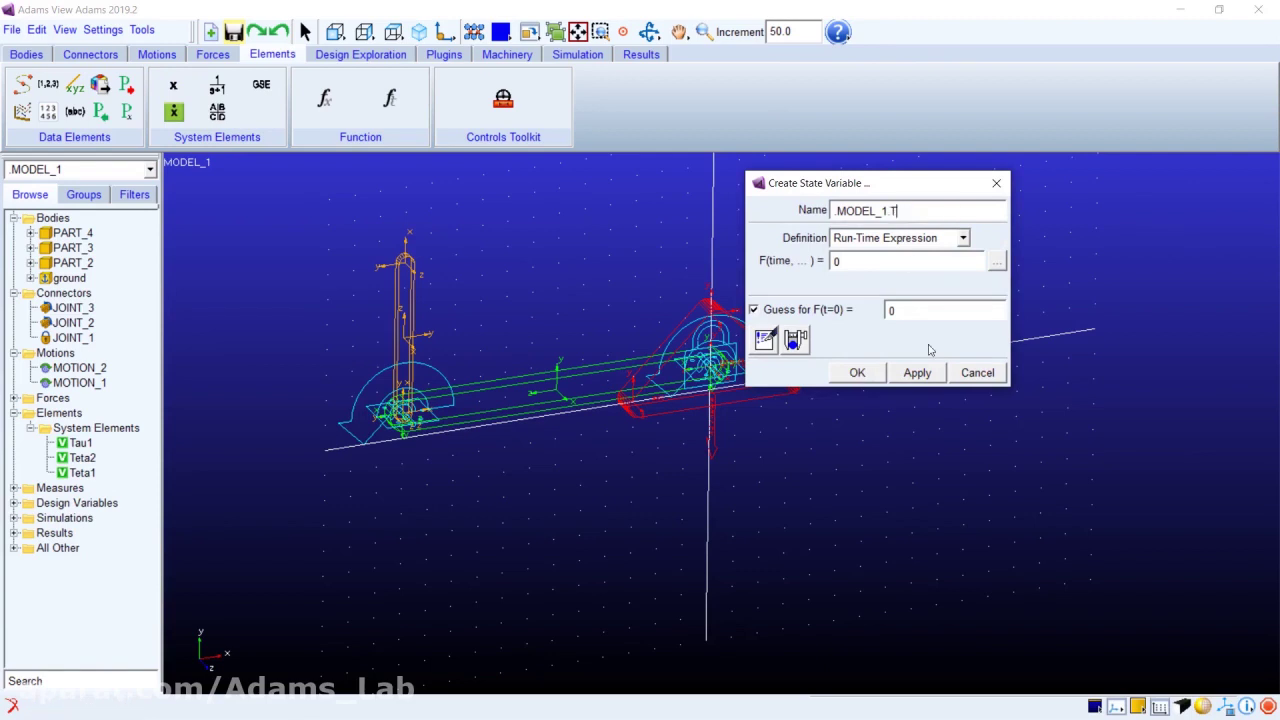
type("au2")
left_click(857, 372)
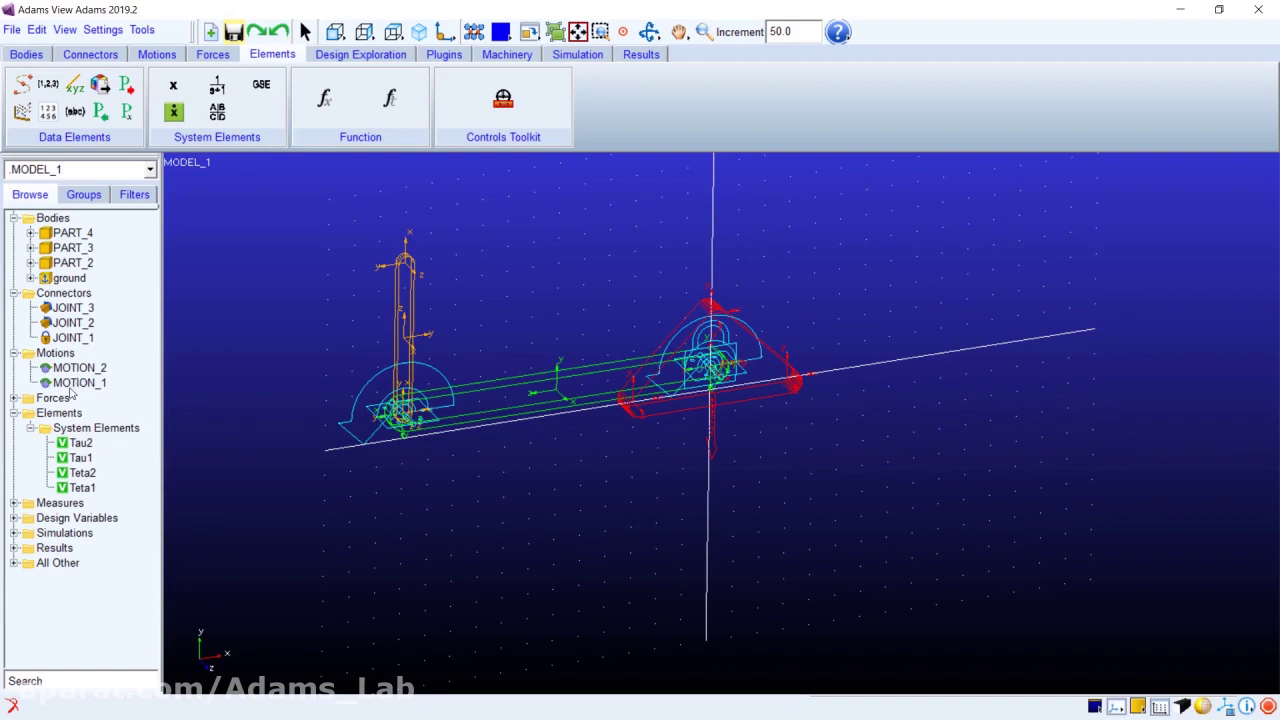
Step: Open the time function of MOTION_1 in the Function Builder and select its entire existing expression
left_click(73, 389)
double_click(73, 389)
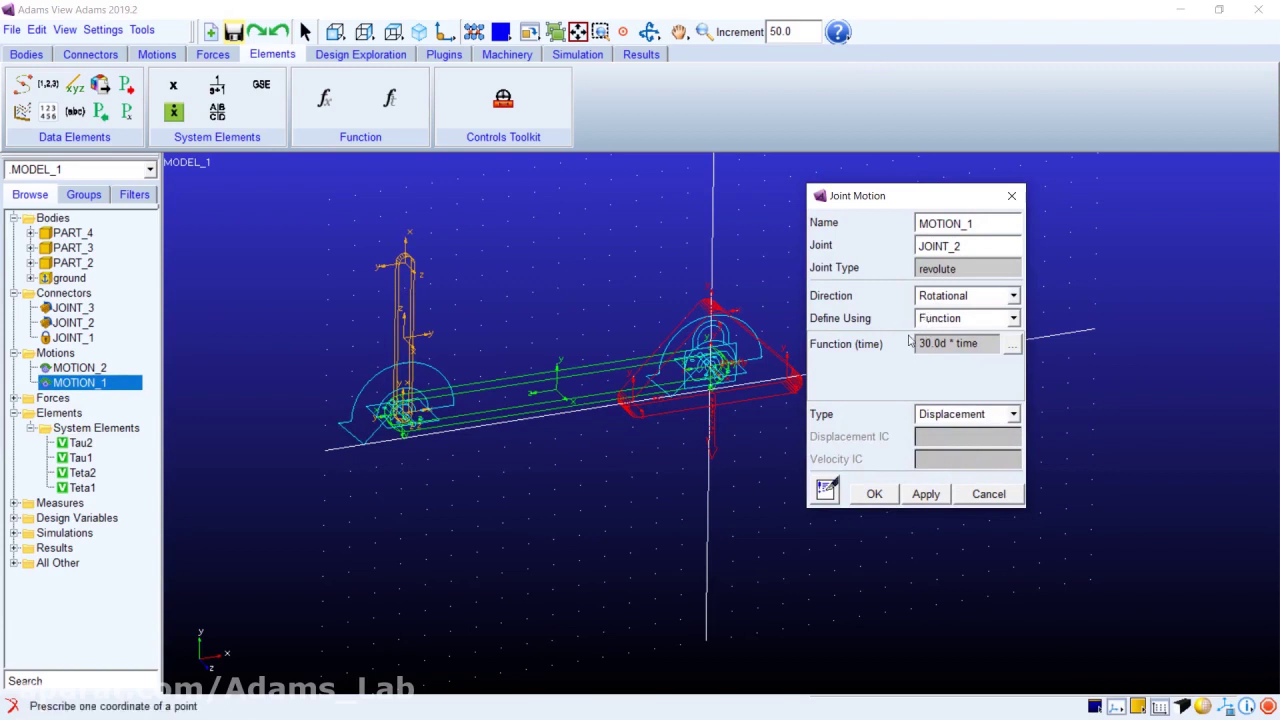
left_click(1013, 349)
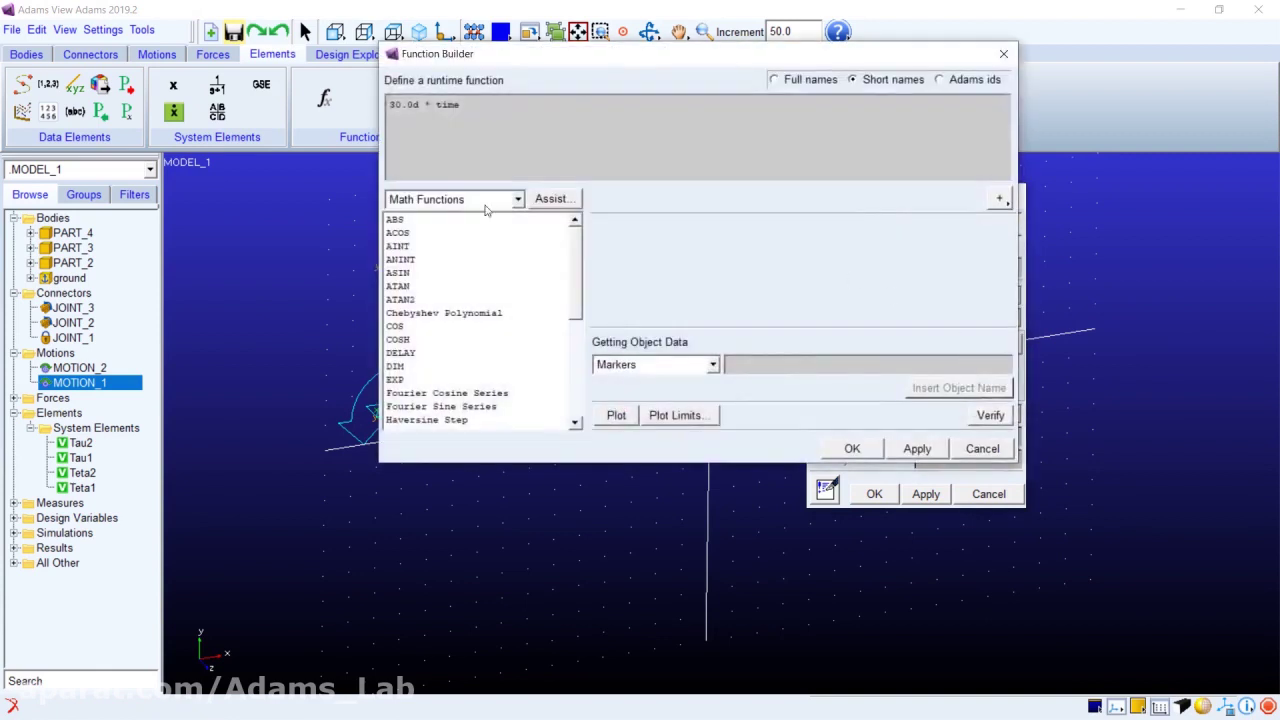
left_click_drag(477, 54, 452, 73)
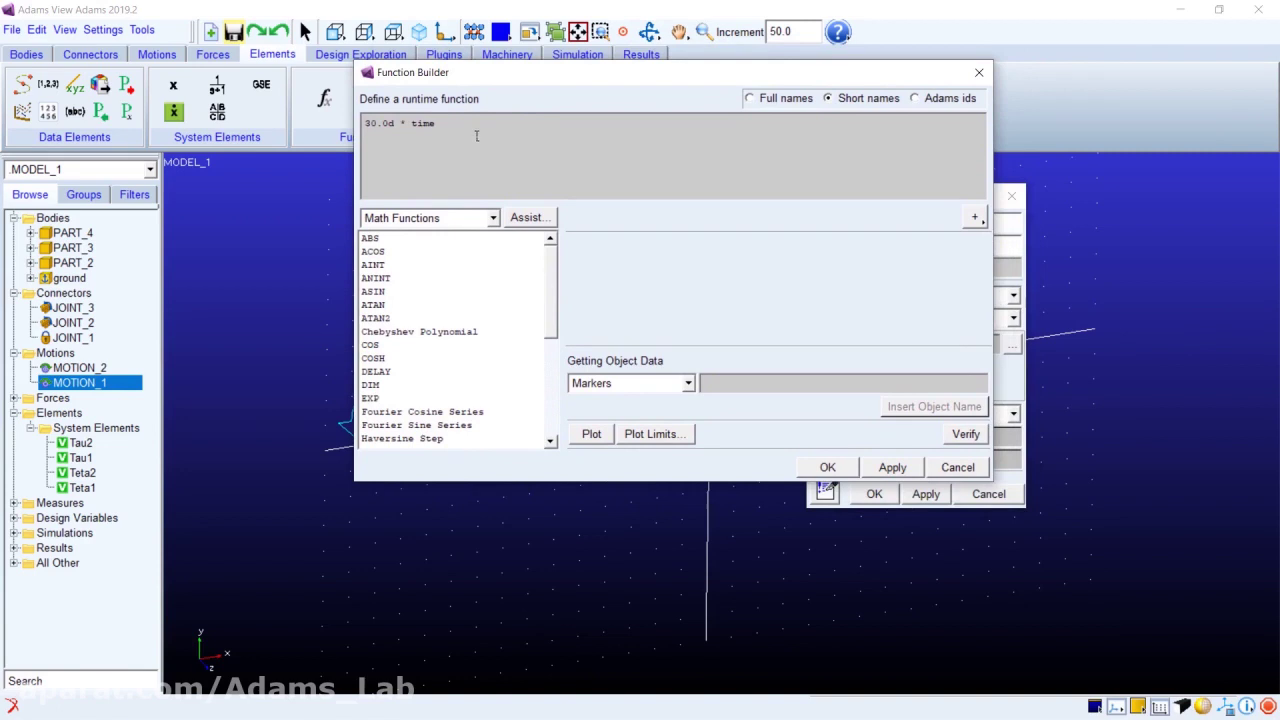
left_click(493, 220)
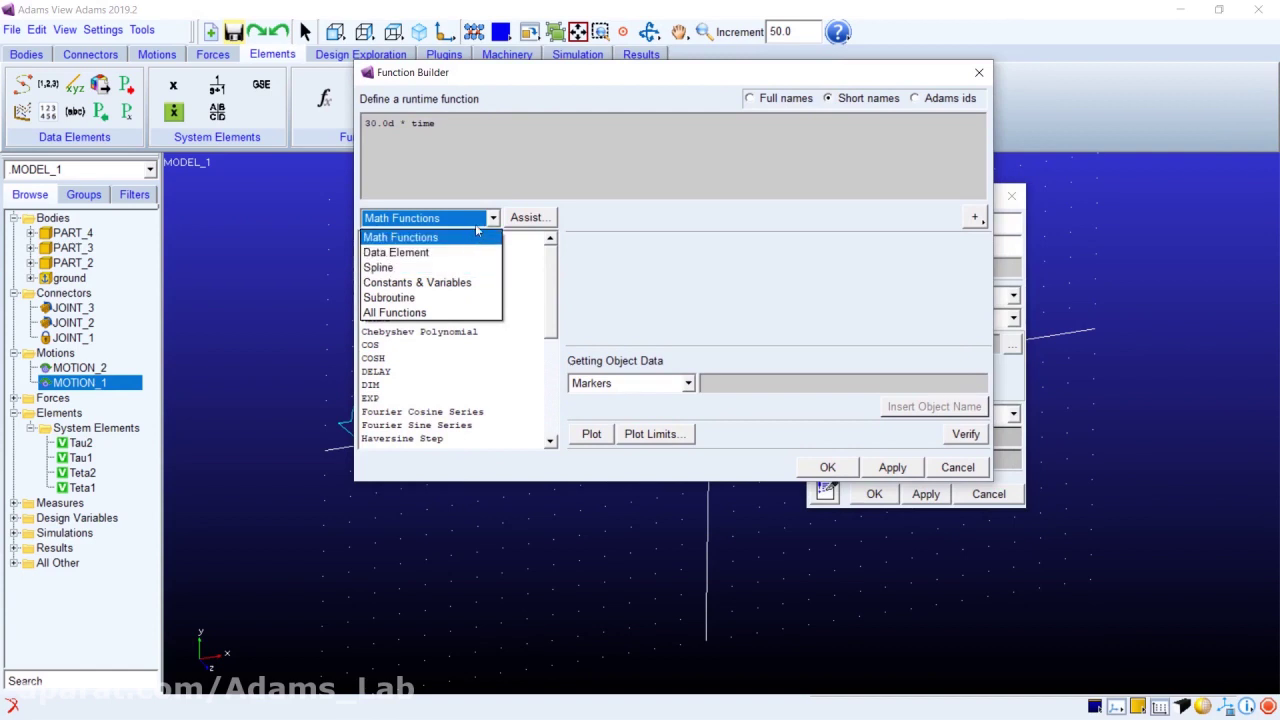
left_click(476, 235)
left_click_drag(453, 133, 368, 124)
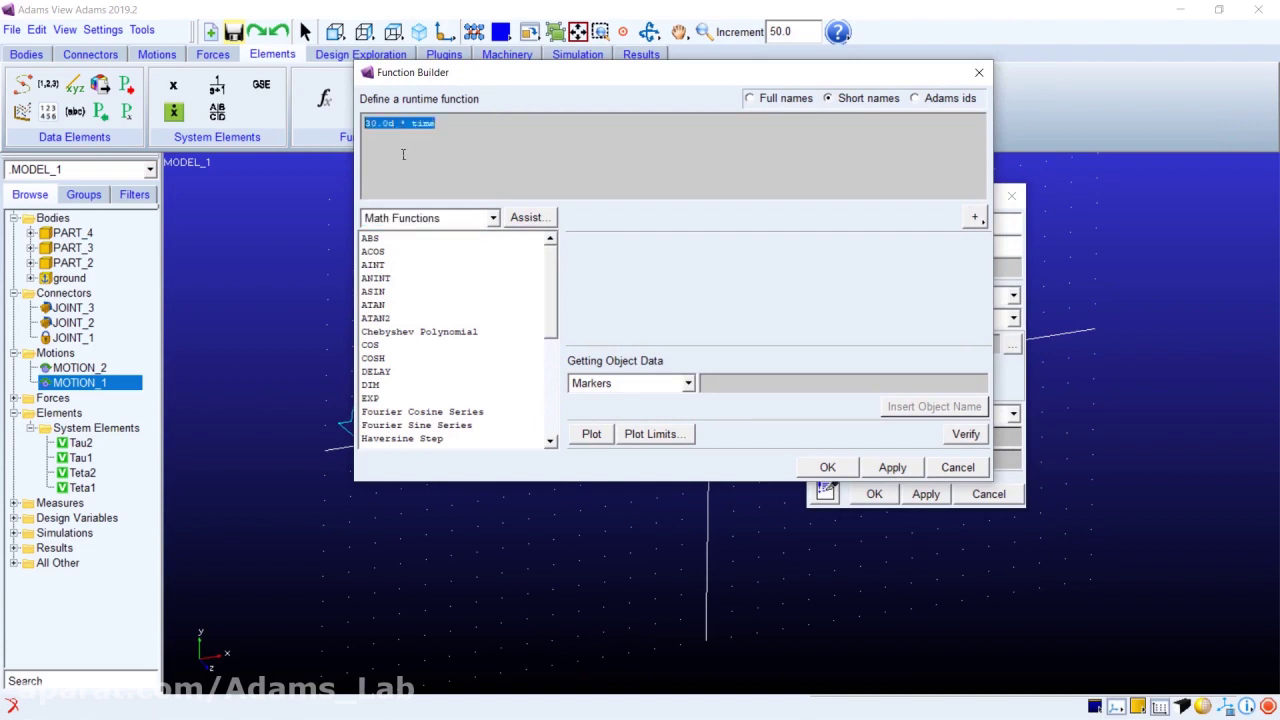
left_click_drag(452, 72, 471, 92)
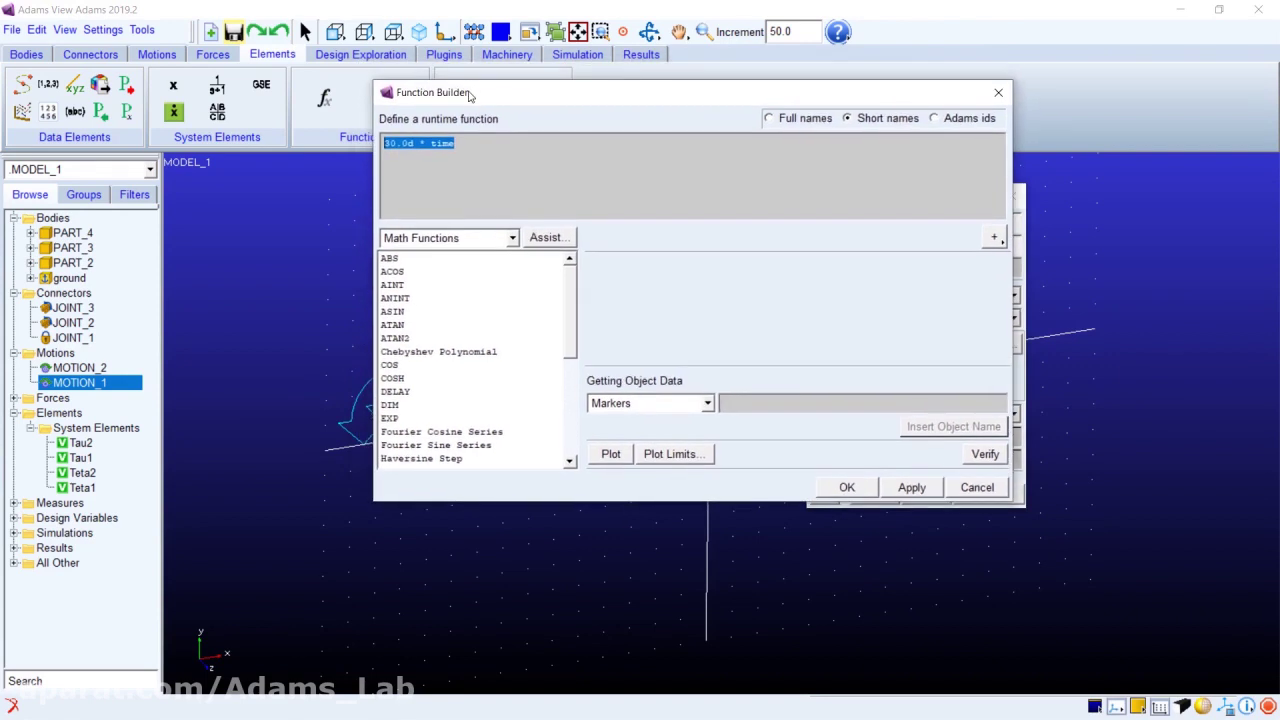
Step: Replace the selected expression with the algebraic variable value of state variable Teta1, giving VARVAL(Teta1)
left_click(512, 238)
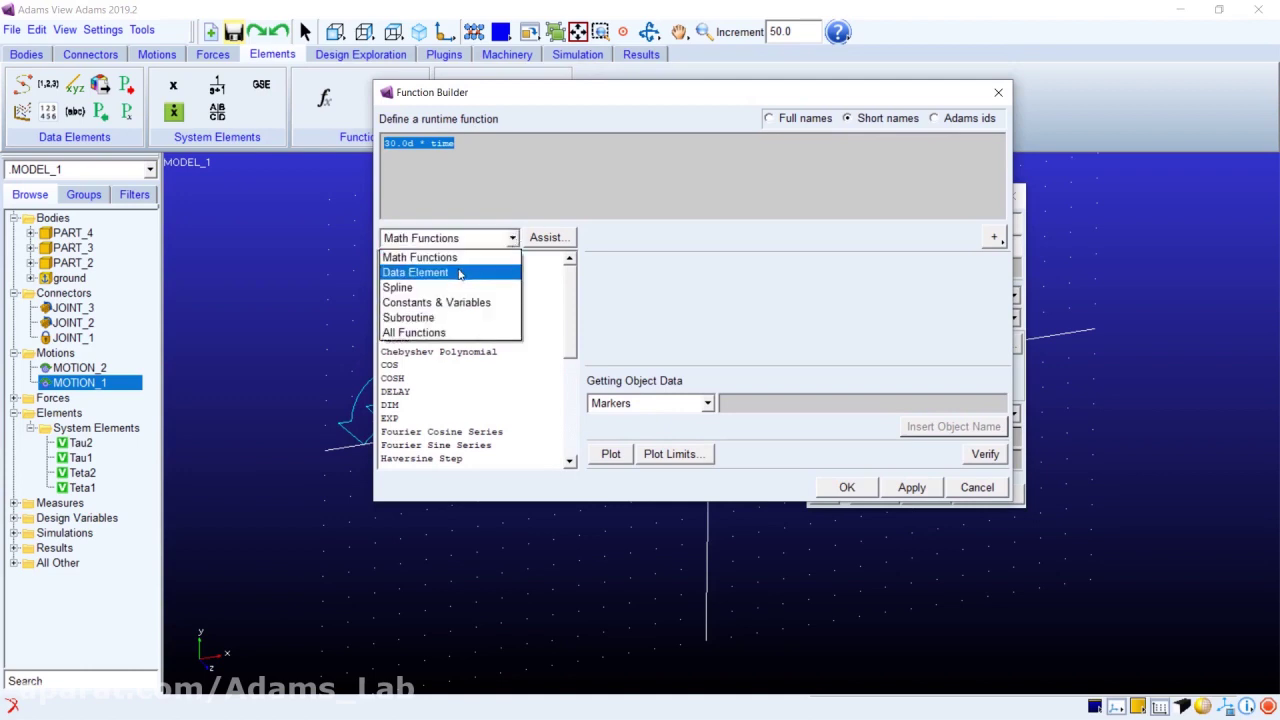
left_click(425, 272)
left_click(410, 262)
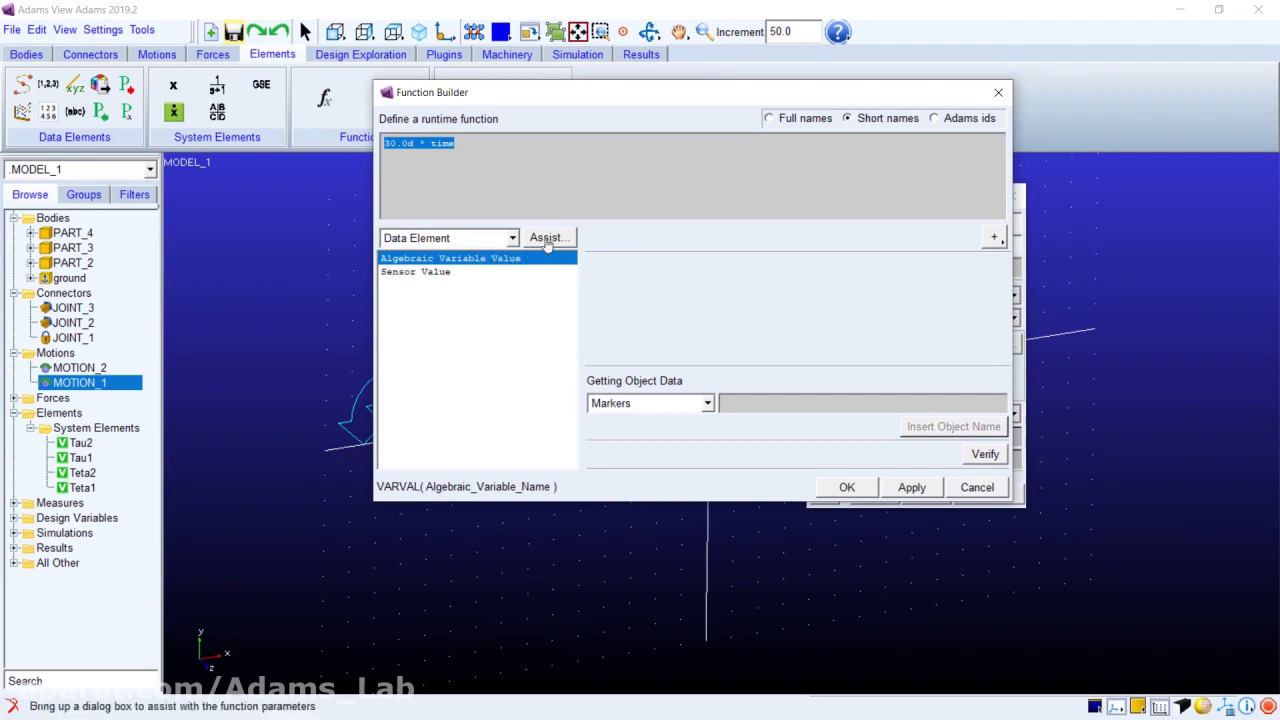
left_click(548, 237)
left_click_drag(492, 118, 503, 158)
double_click(514, 182)
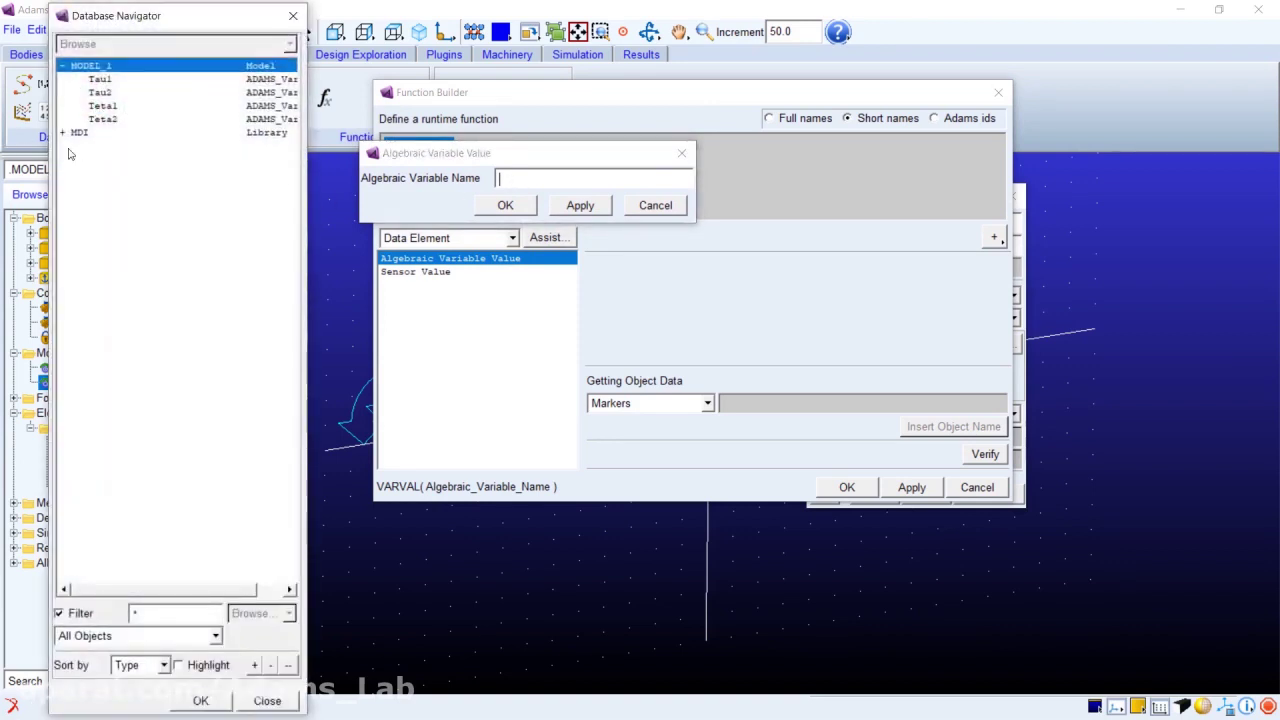
left_click(112, 108)
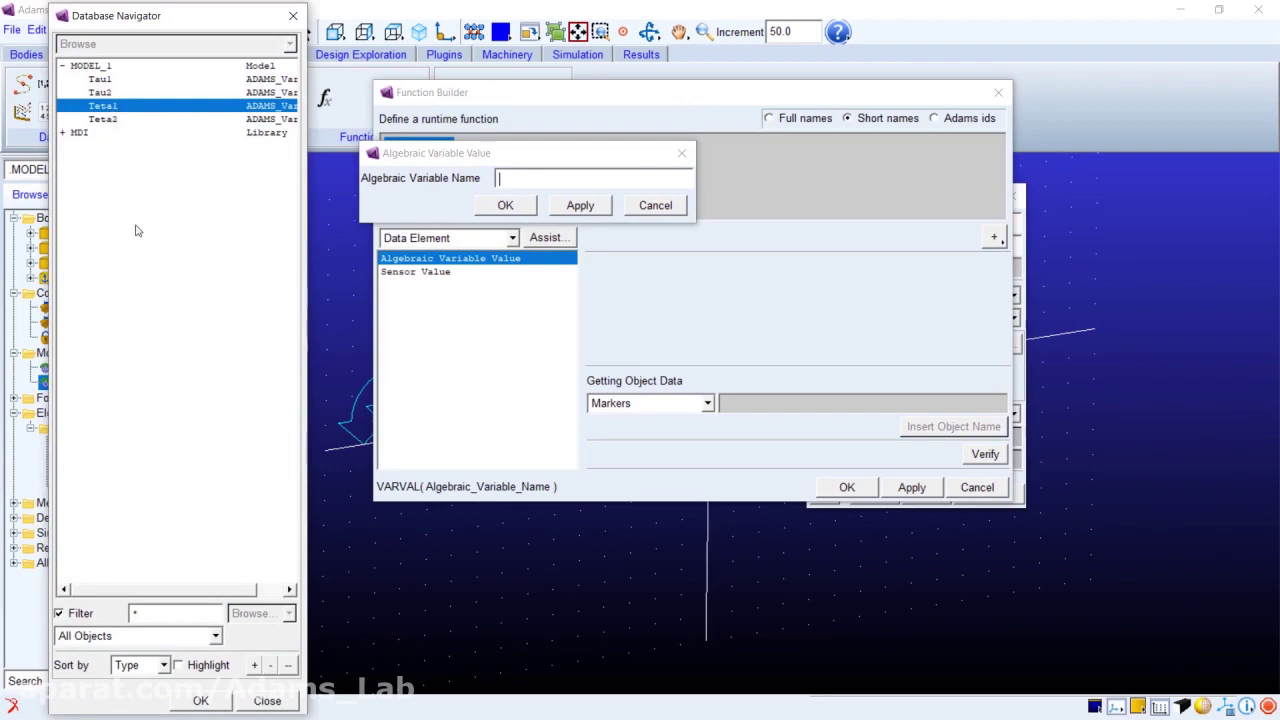
left_click_drag(148, 20, 213, 18)
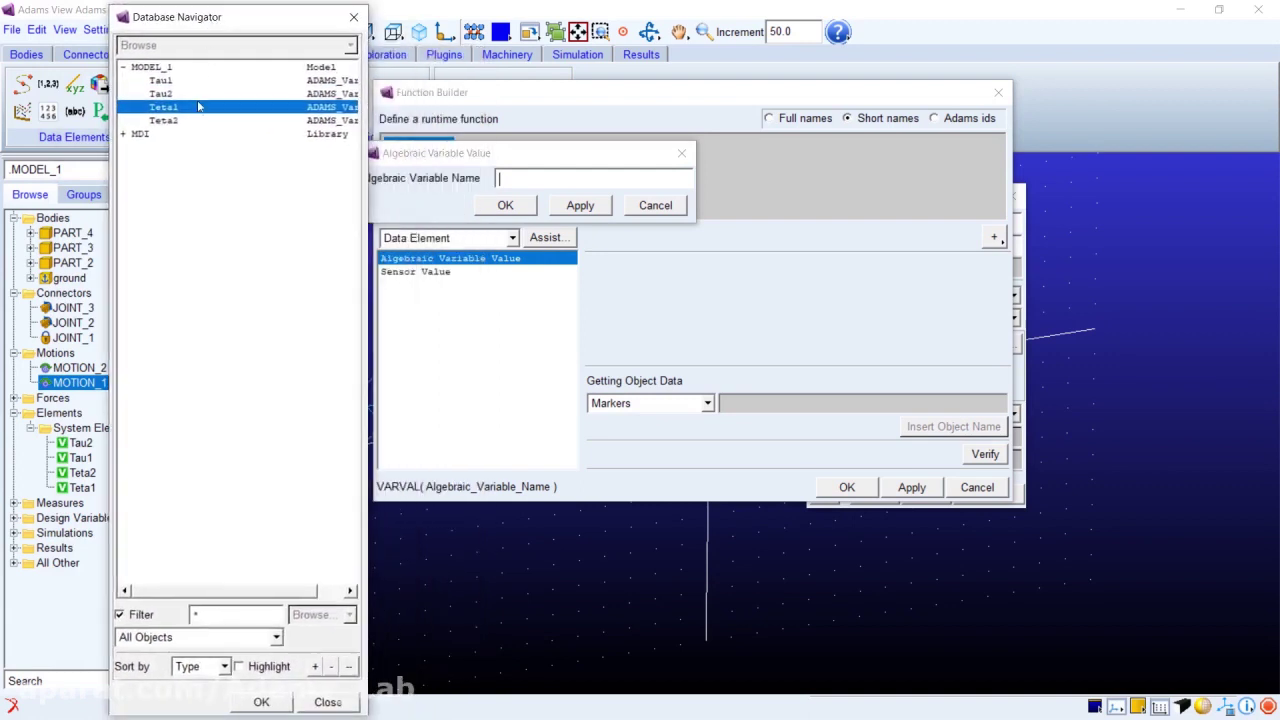
left_click(252, 705)
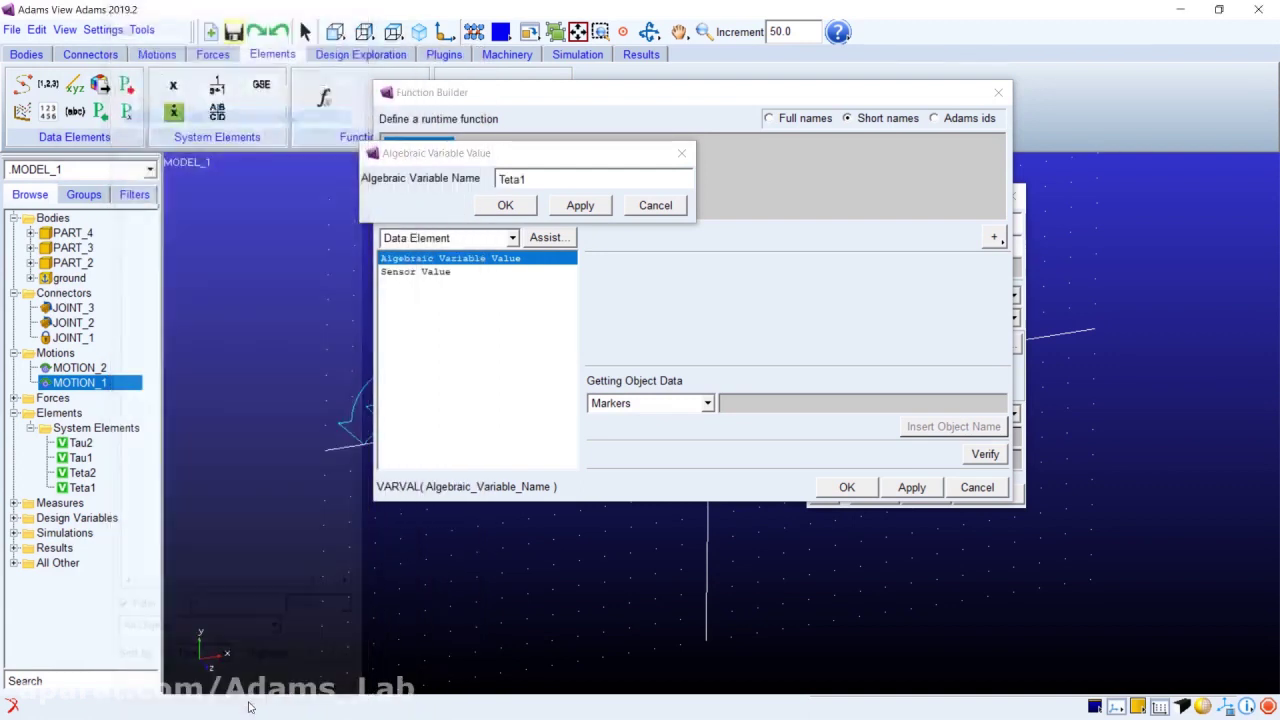
left_click(518, 206)
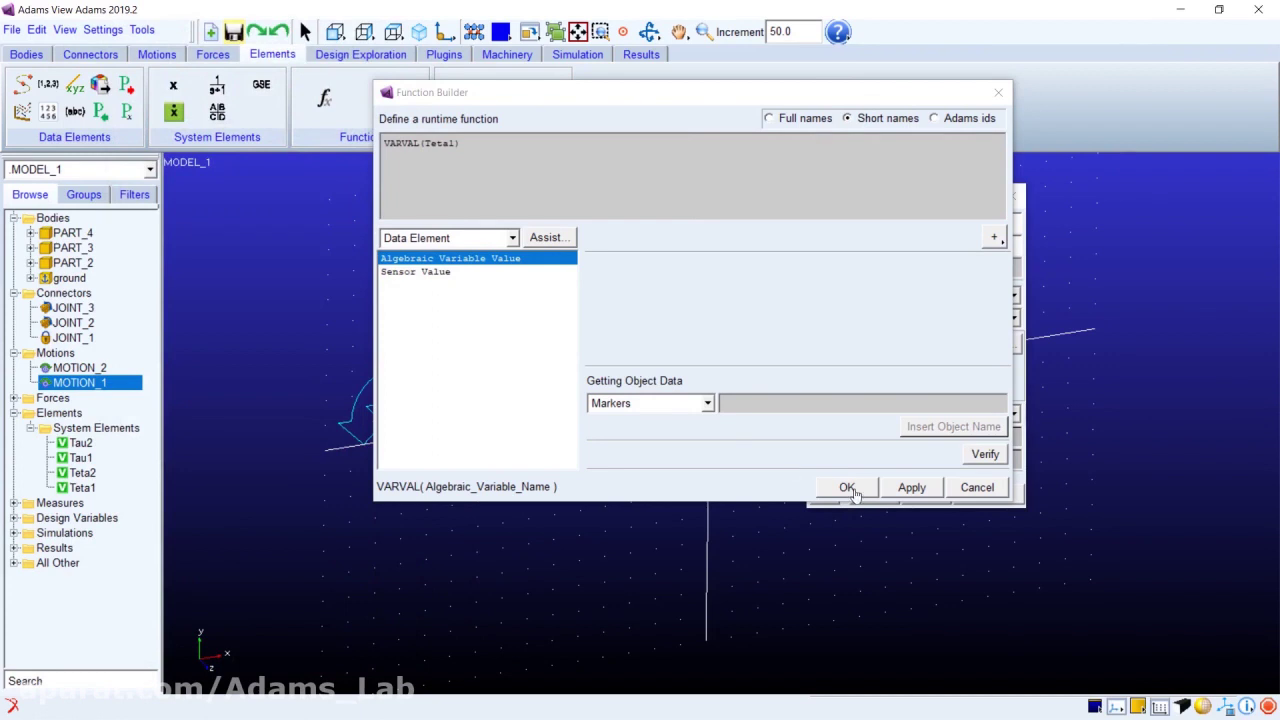
Step: Accept VARVAL(Teta1) as the time function of MOTION_1
left_click(466, 149)
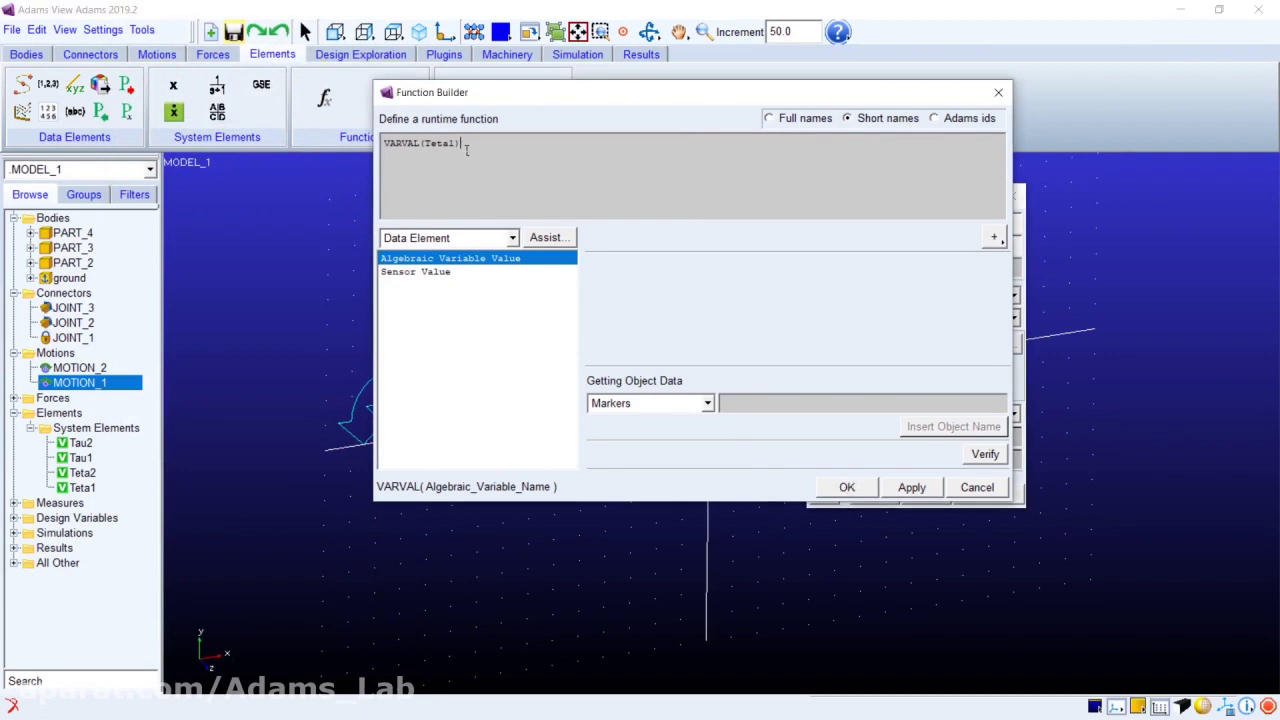
key("ctrl+a")
key("Home")
left_click(845, 487)
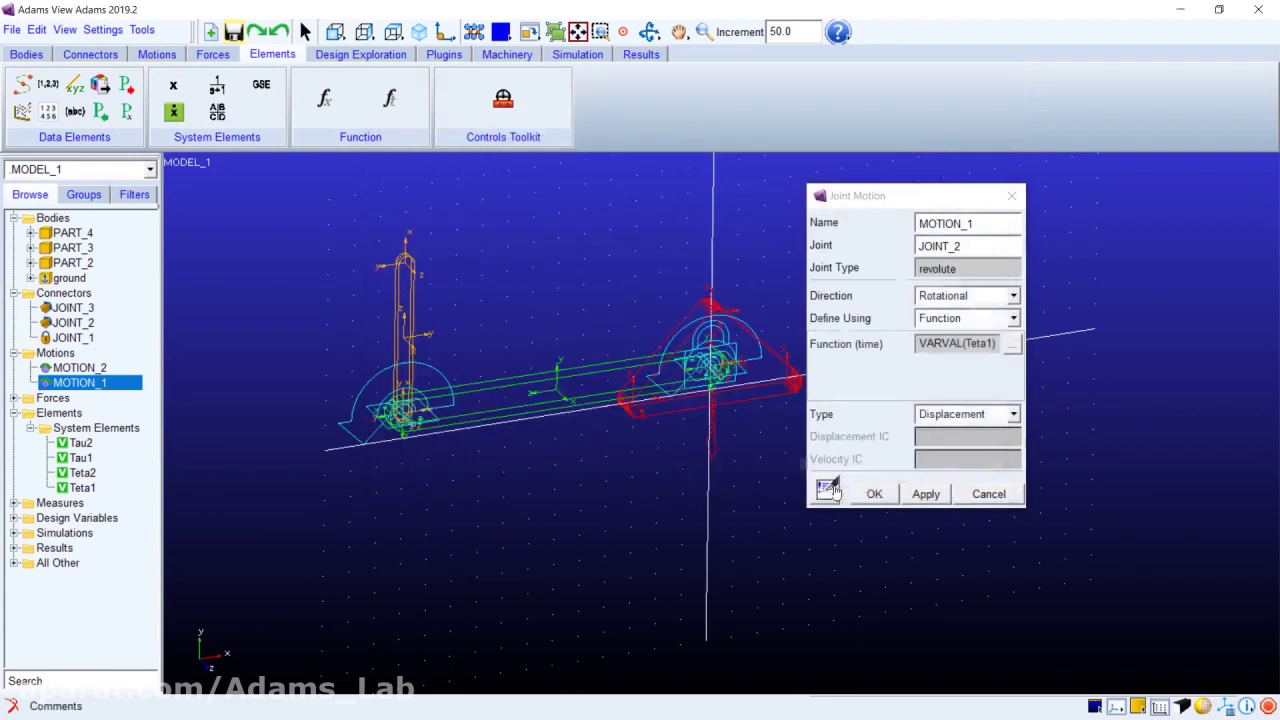
Step: Change MOTION_1 to the Acceleration type with displacement and velocity initial conditions of 0, and accept the motion
left_click_drag(879, 195, 823, 182)
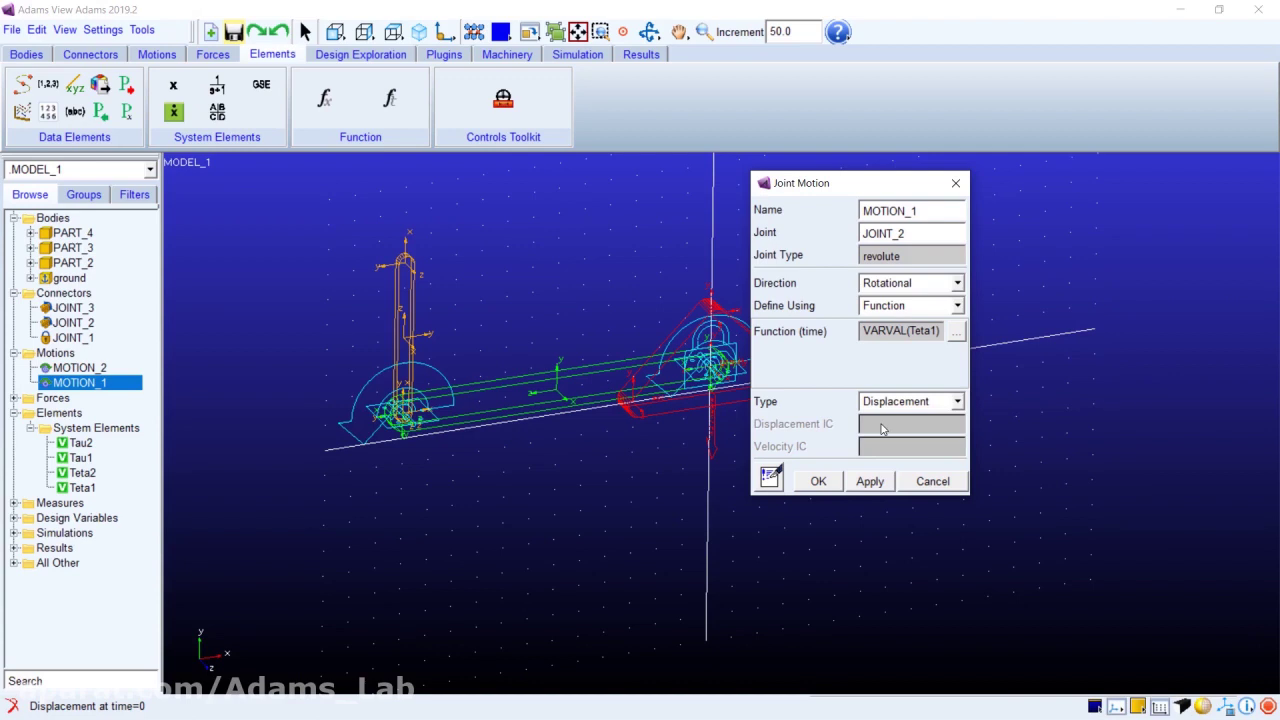
left_click(918, 405)
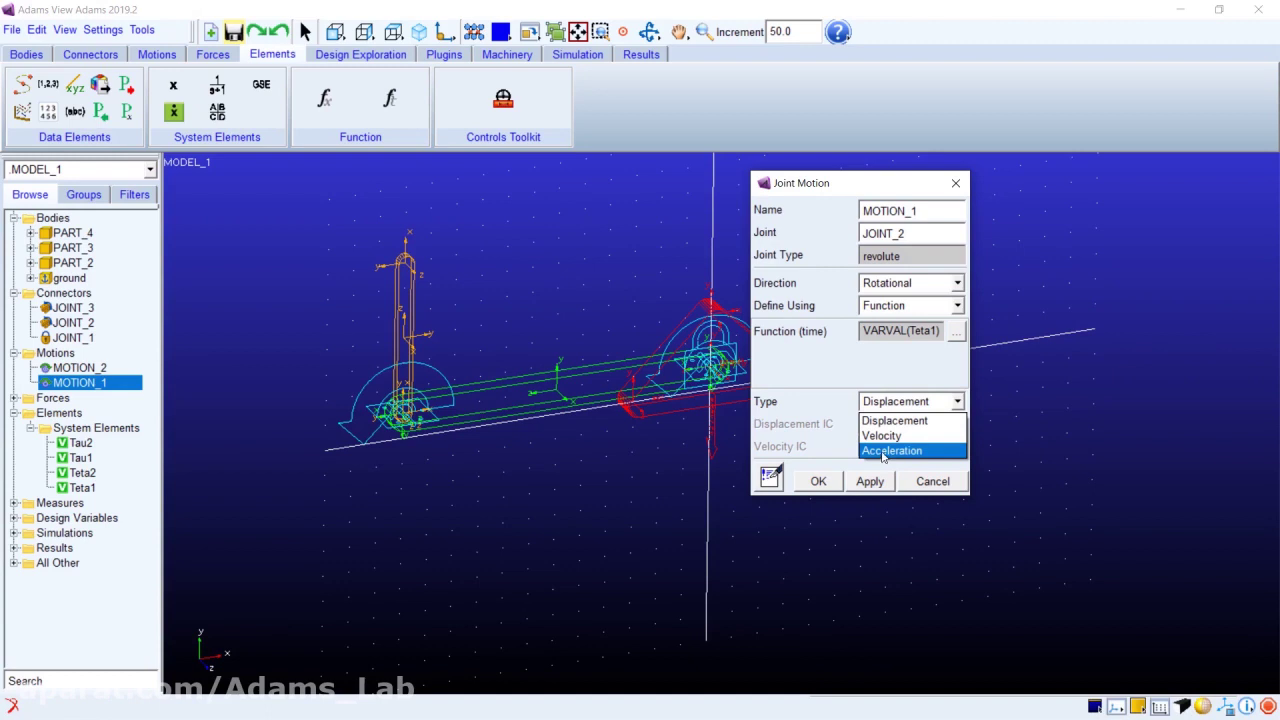
left_click(883, 451)
left_click(879, 432)
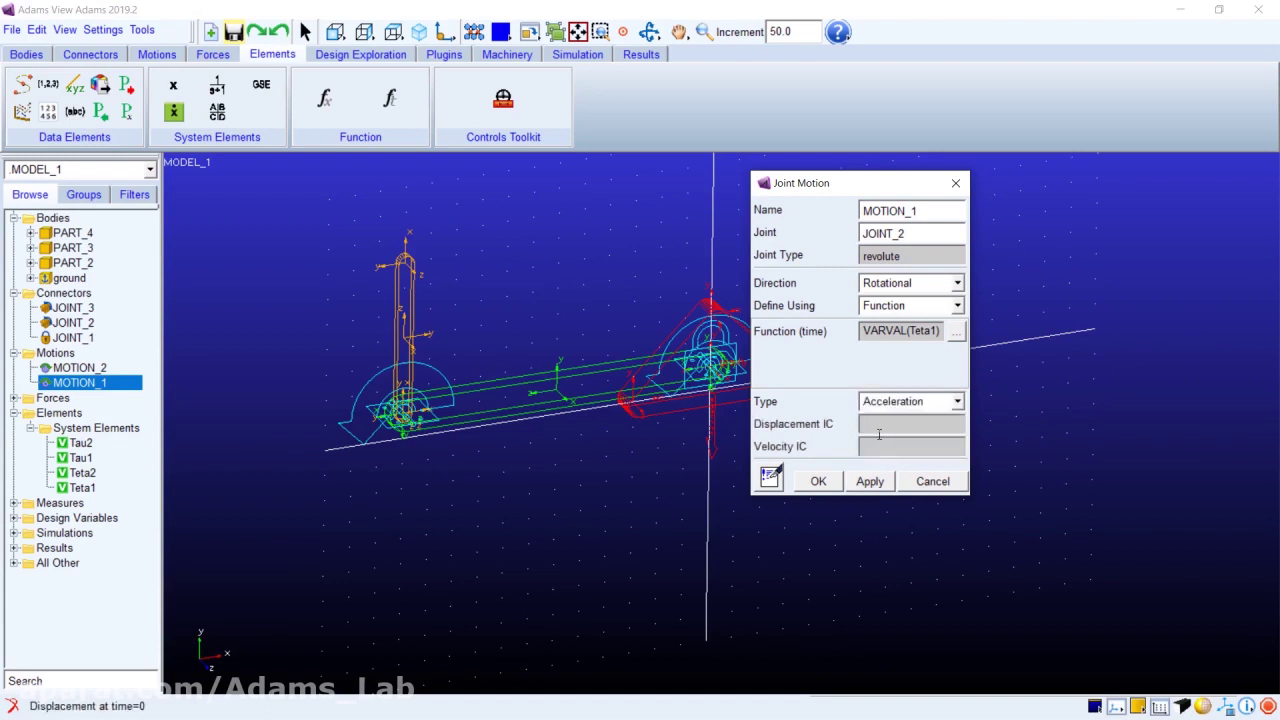
type("0")
left_click(883, 446)
type("0")
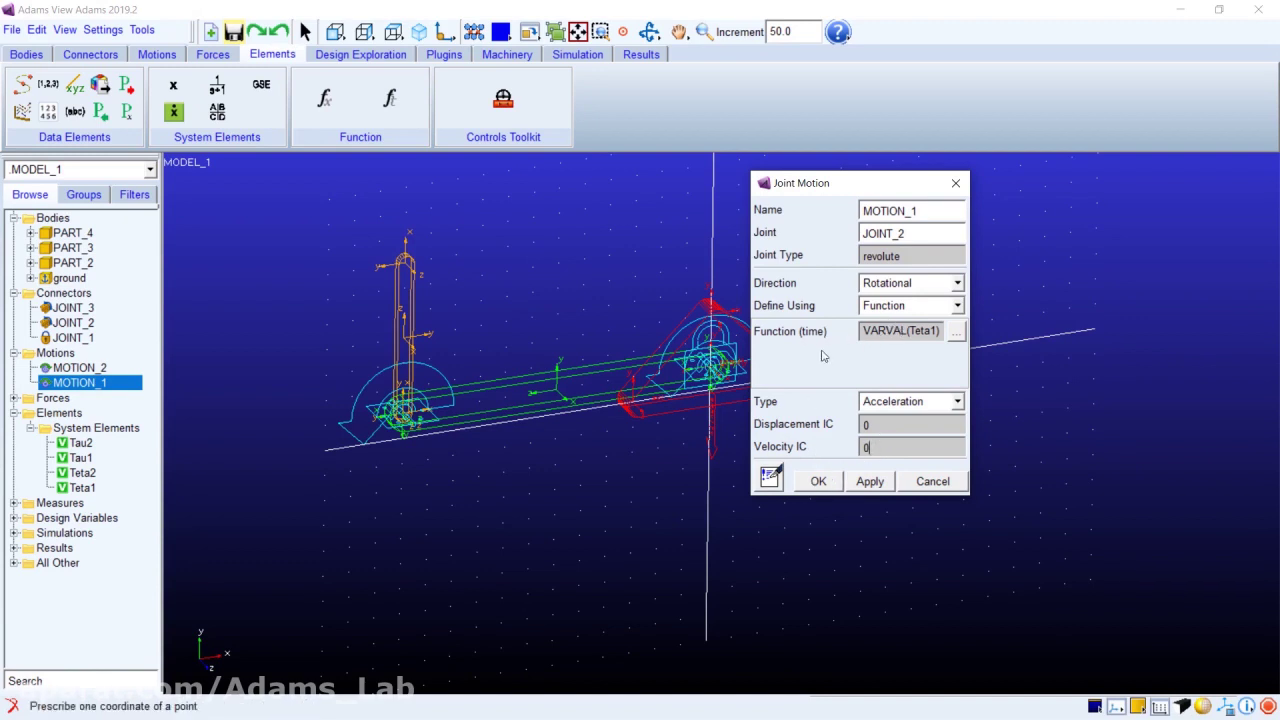
left_click(820, 481)
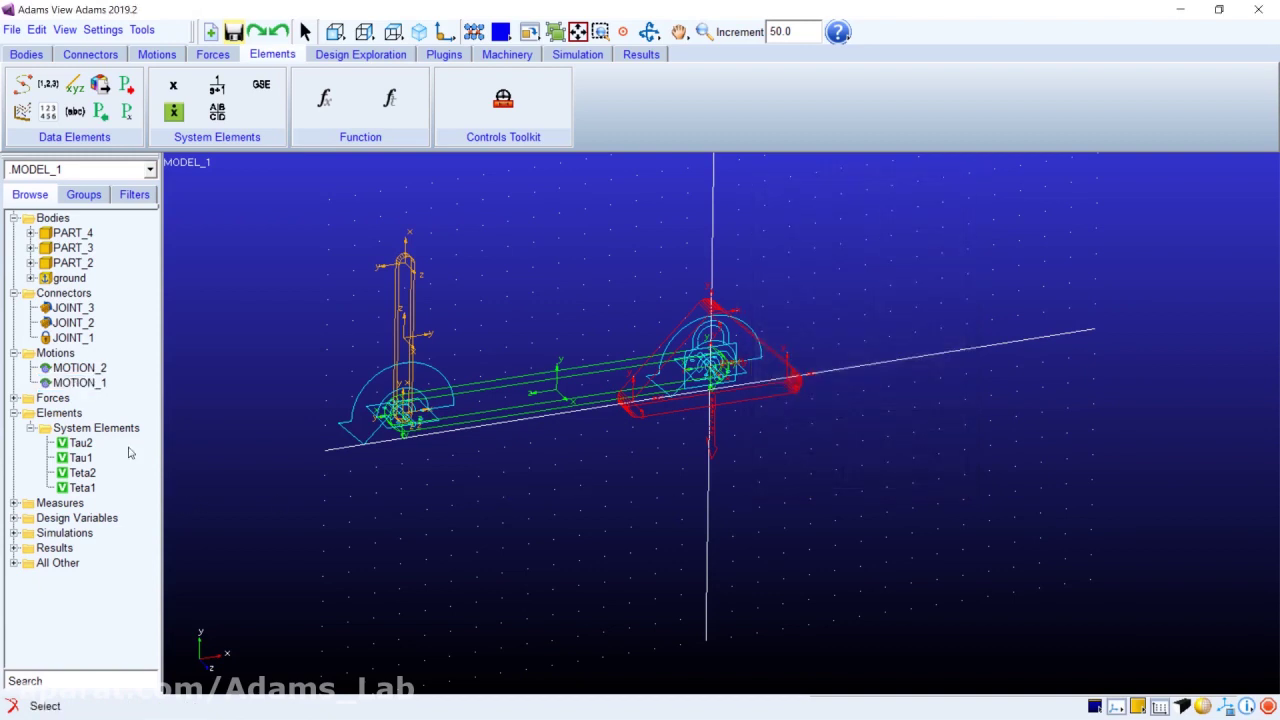
Step: Open the time function of MOTION_2 in the Function Builder and clear its existing expression
left_click(66, 372)
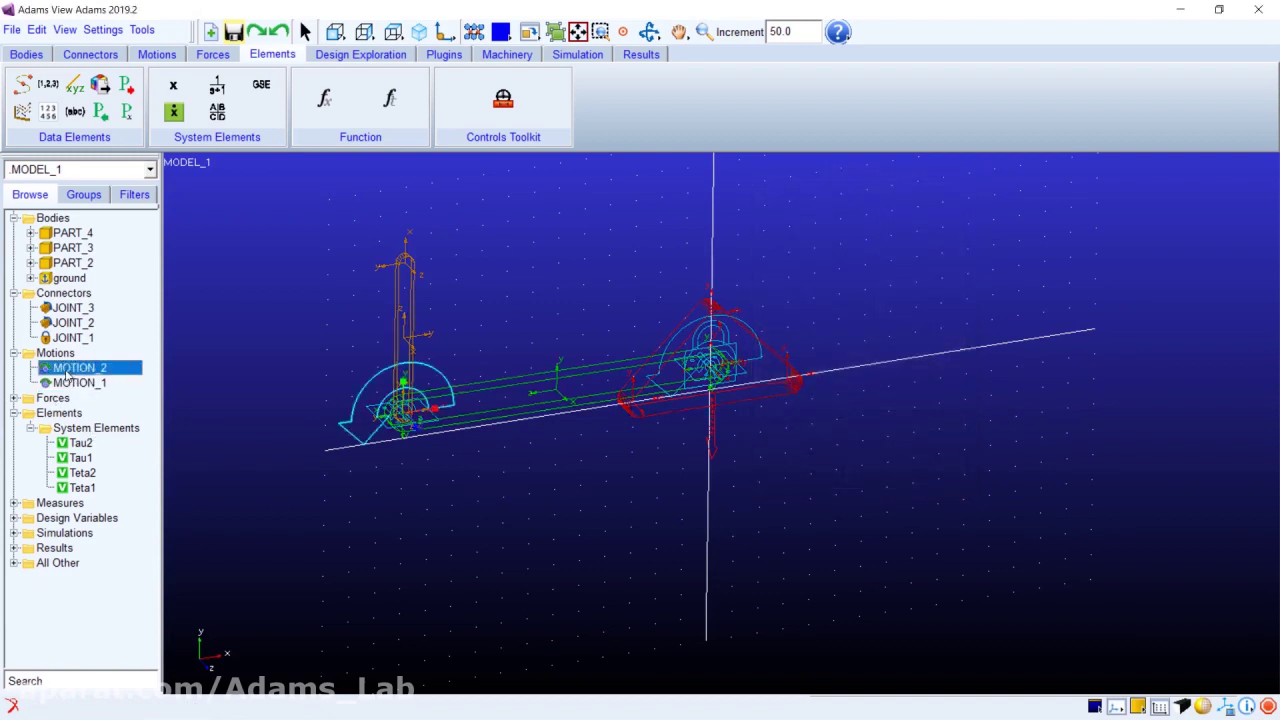
double_click(48, 375)
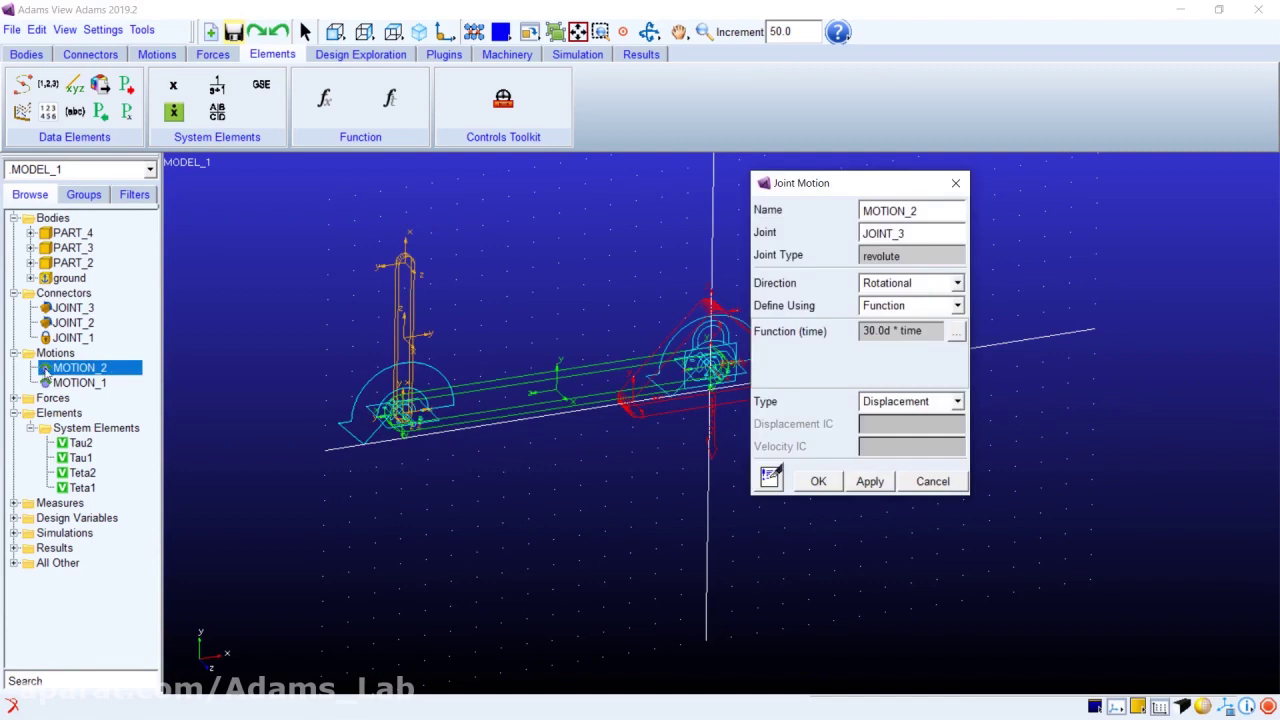
left_click(956, 332)
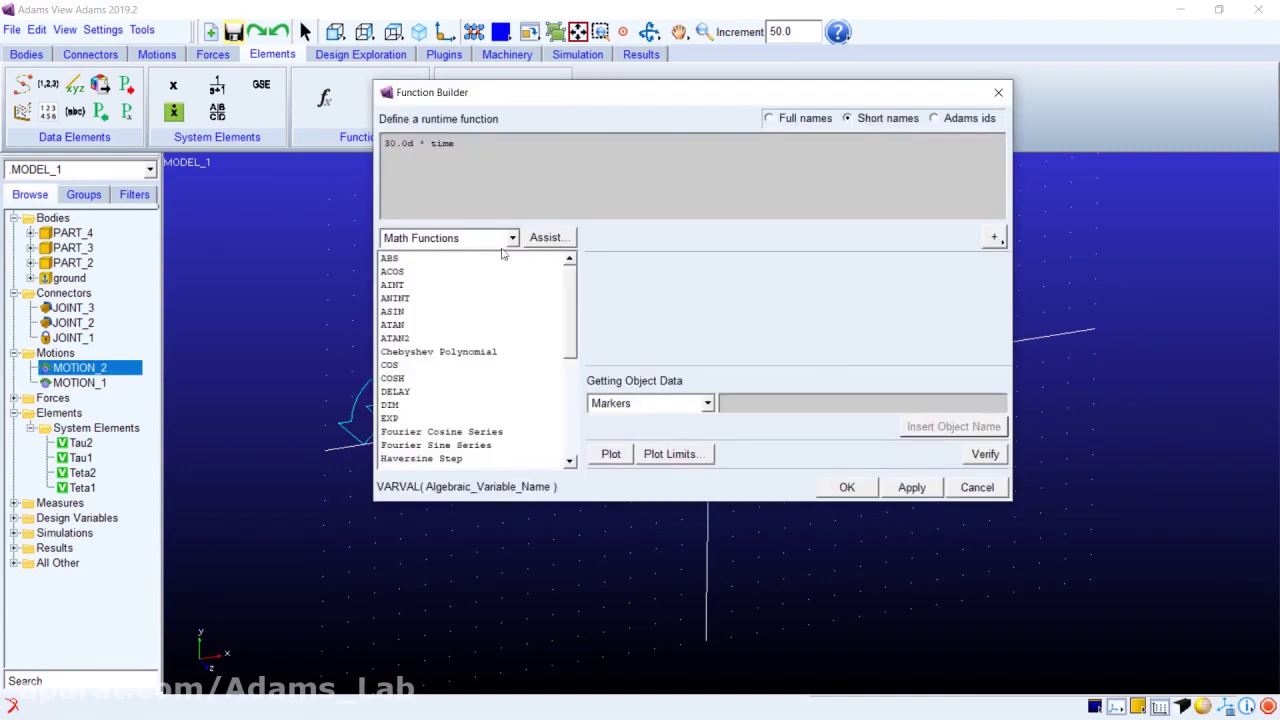
left_click_drag(476, 167, 348, 138)
key("BackSpace")
left_click(556, 238)
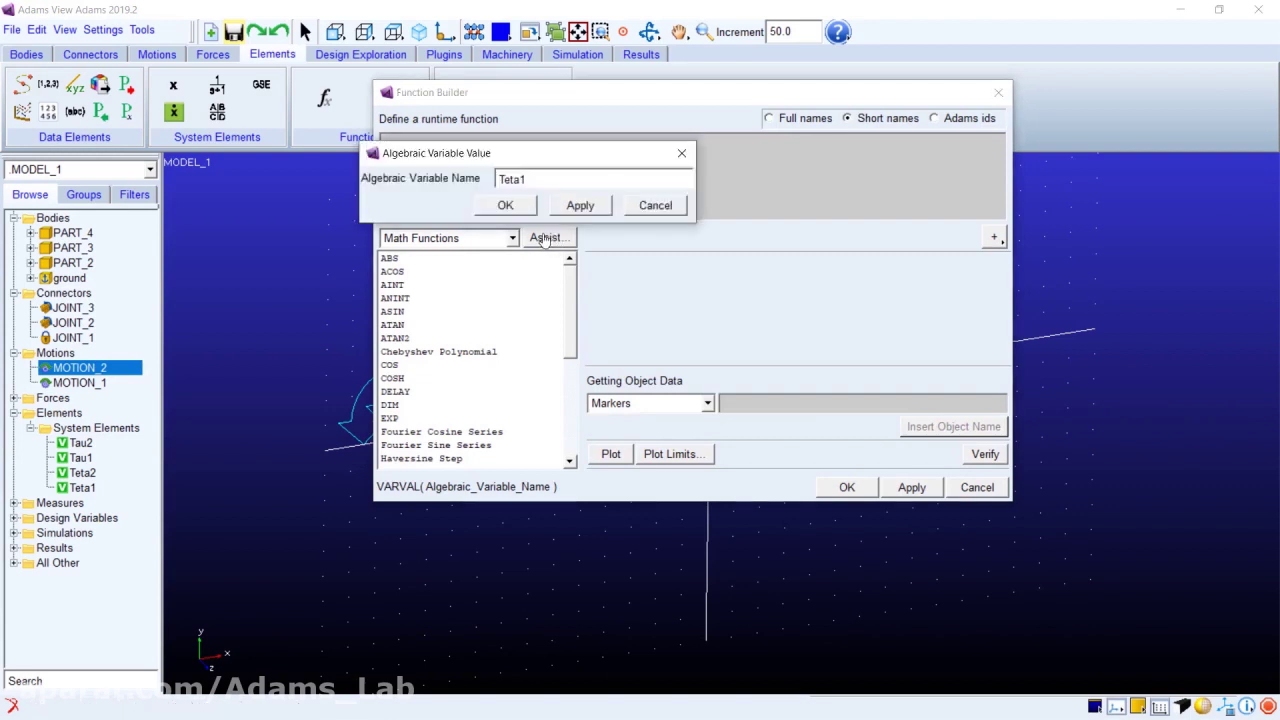
left_click(652, 206)
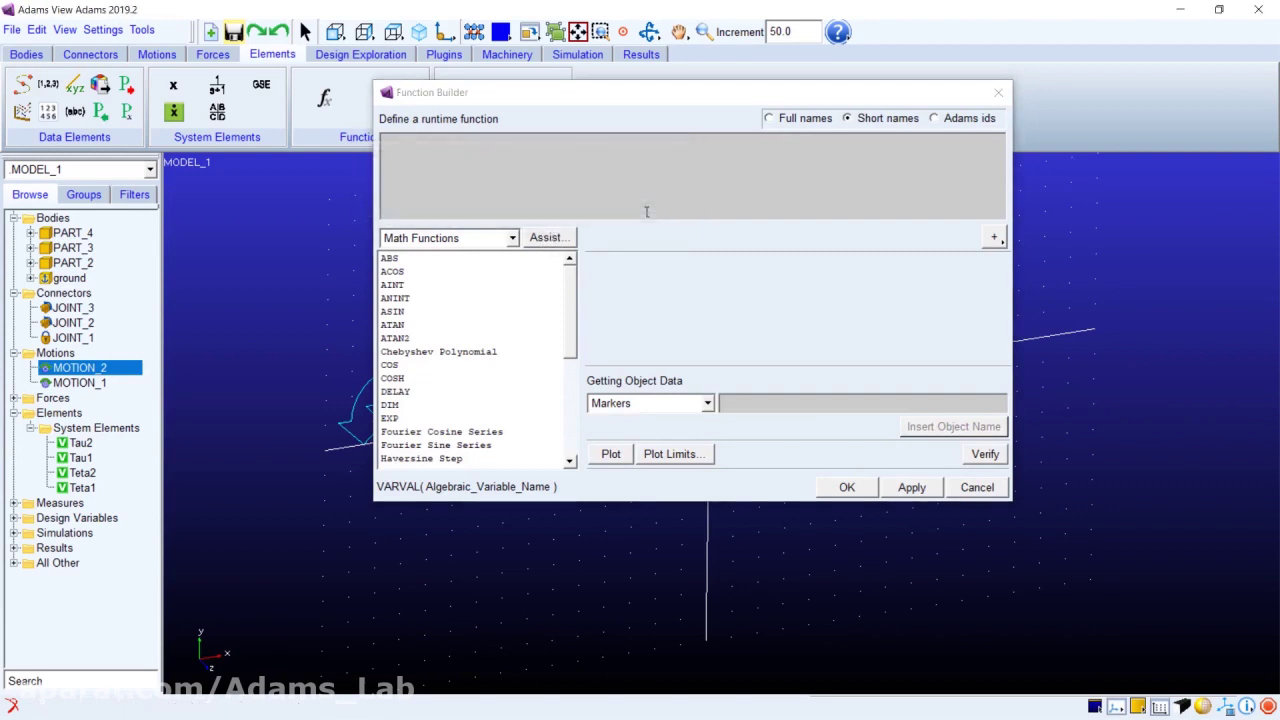
Step: Define MOTION_2's function as the algebraic variable value of state variable Teta2, giving VARVAL(Teta2), and accept it
left_click(507, 239)
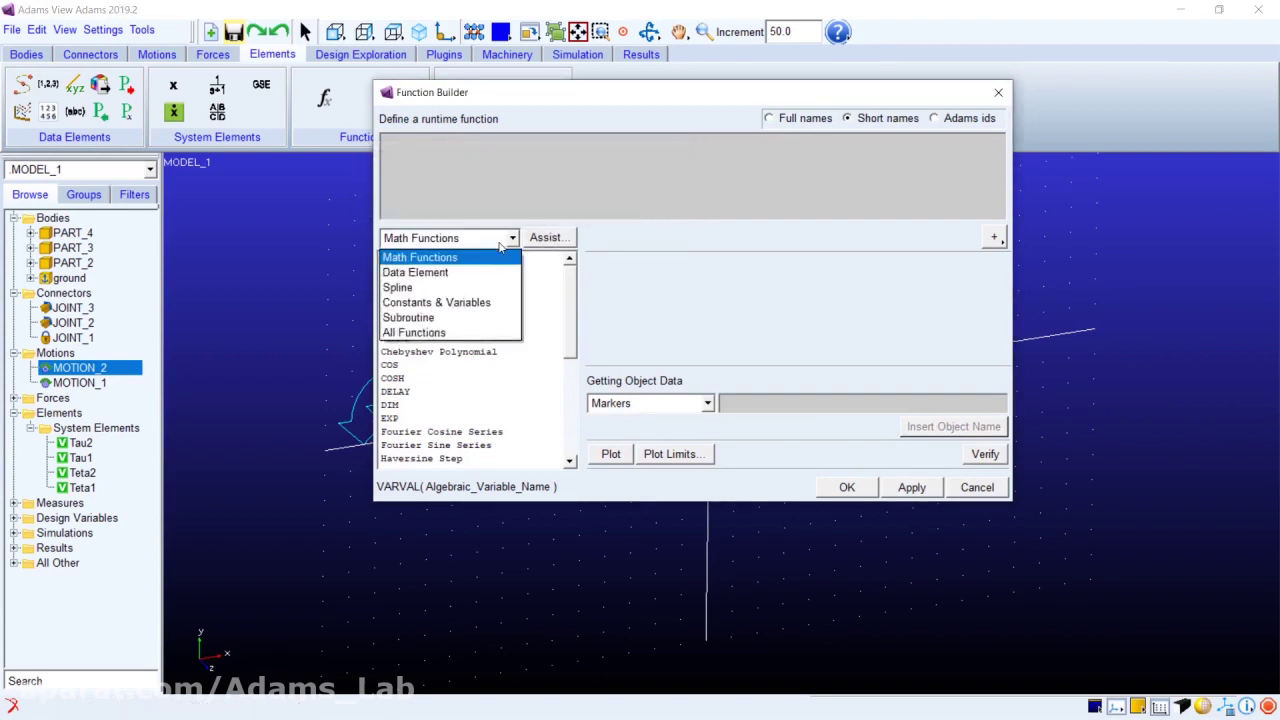
left_click(478, 273)
left_click(470, 259)
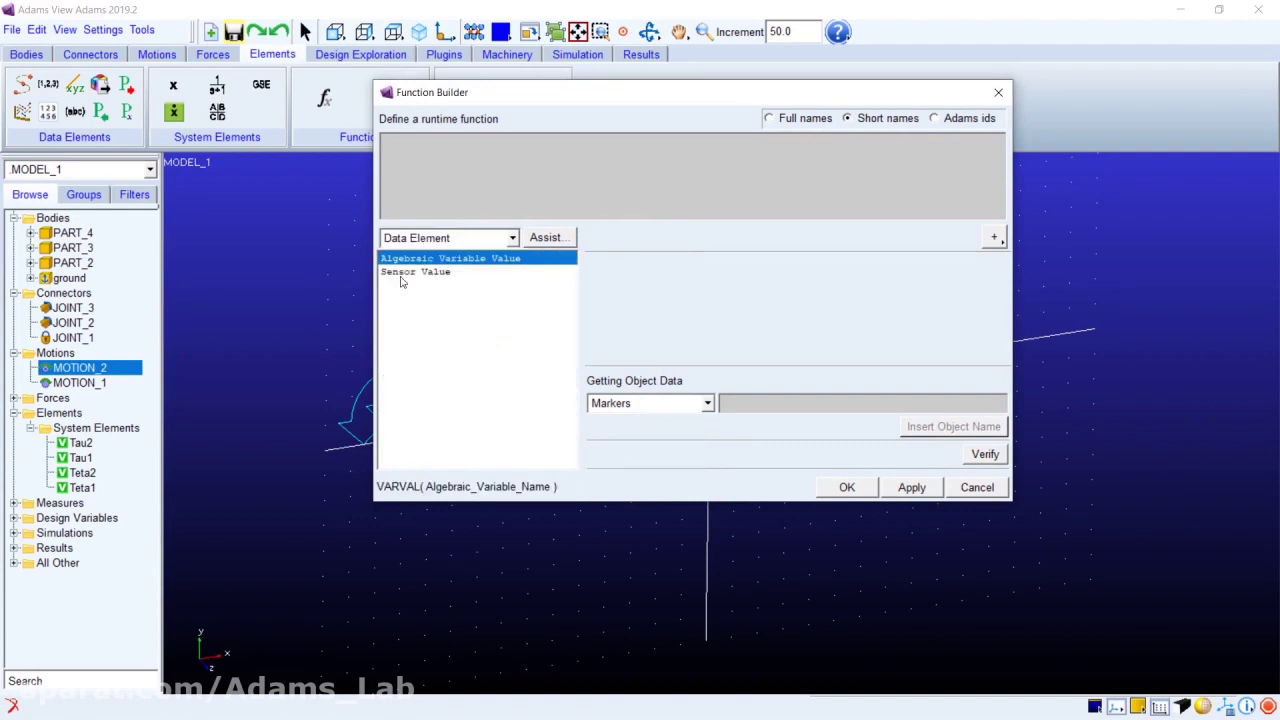
left_click(548, 237)
double_click(538, 180)
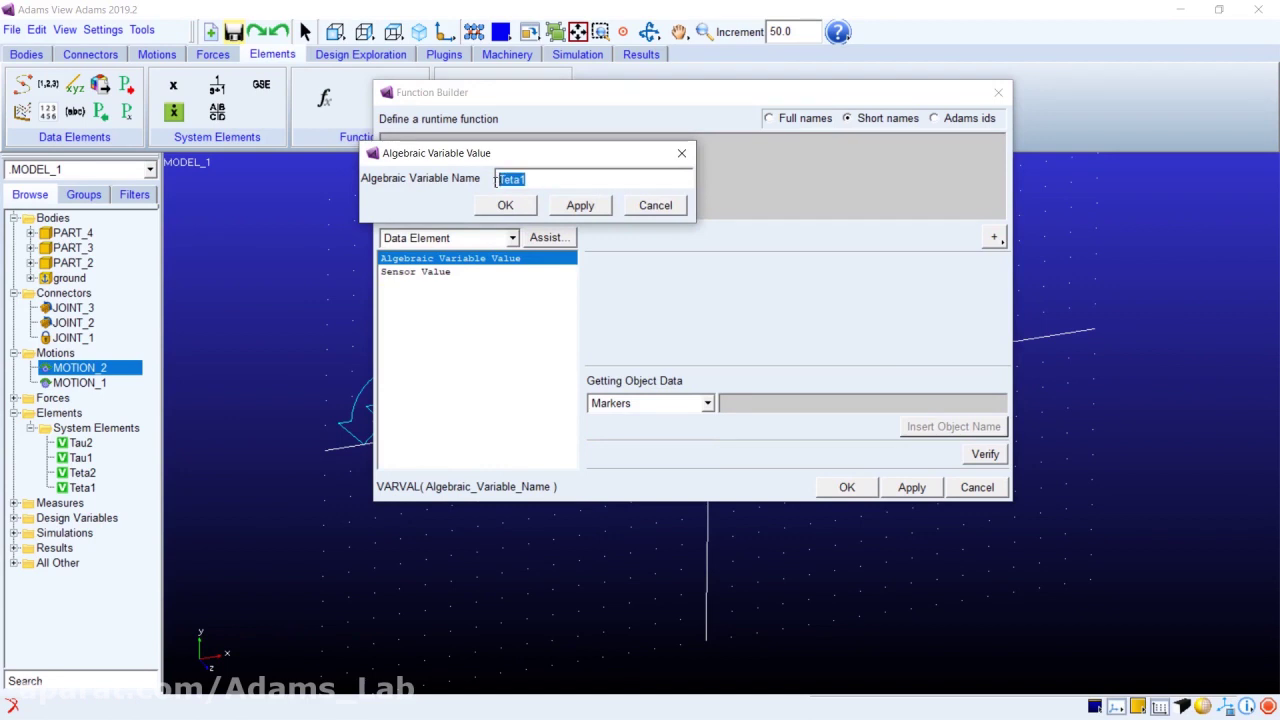
key("BackSpace")
double_click(520, 182)
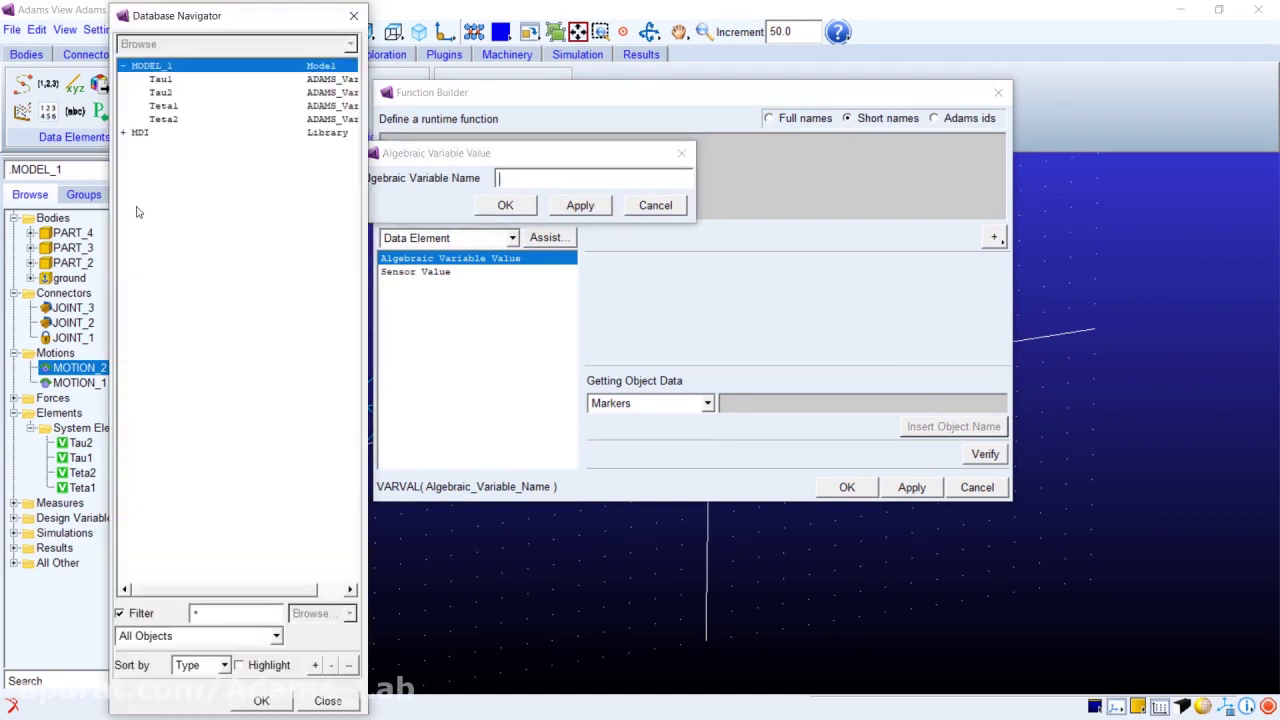
left_click(172, 120)
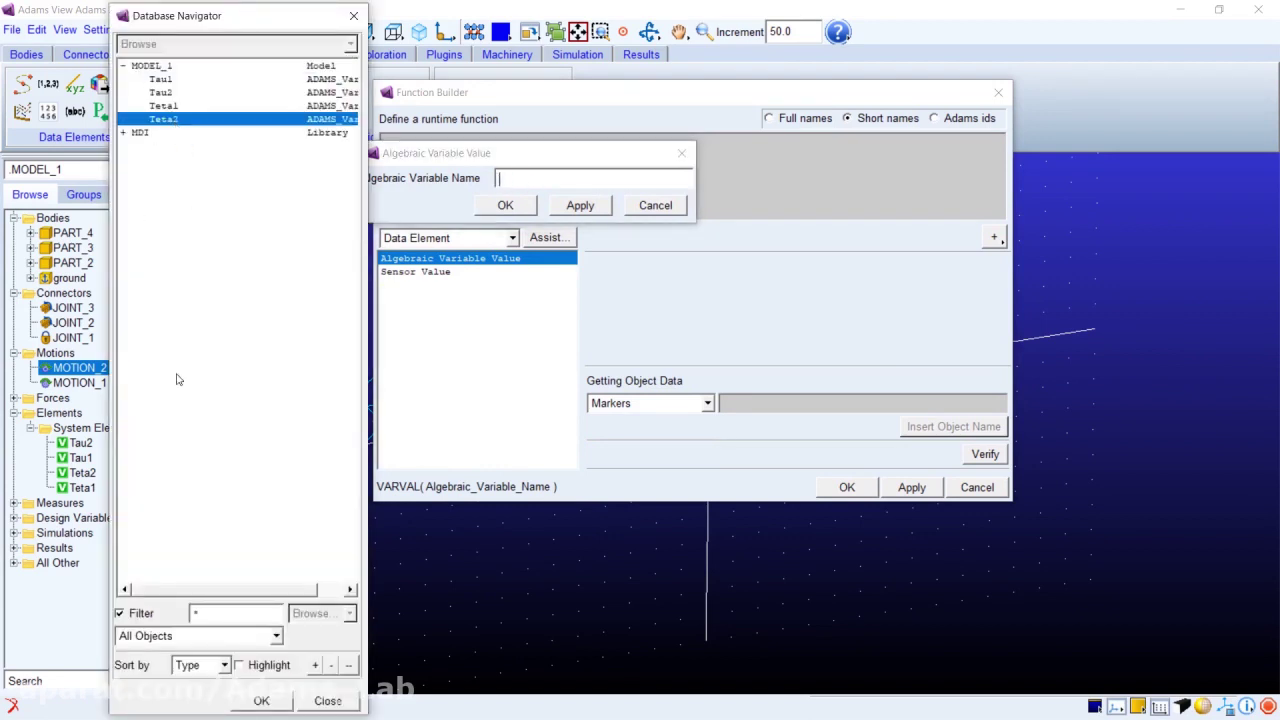
left_click(261, 701)
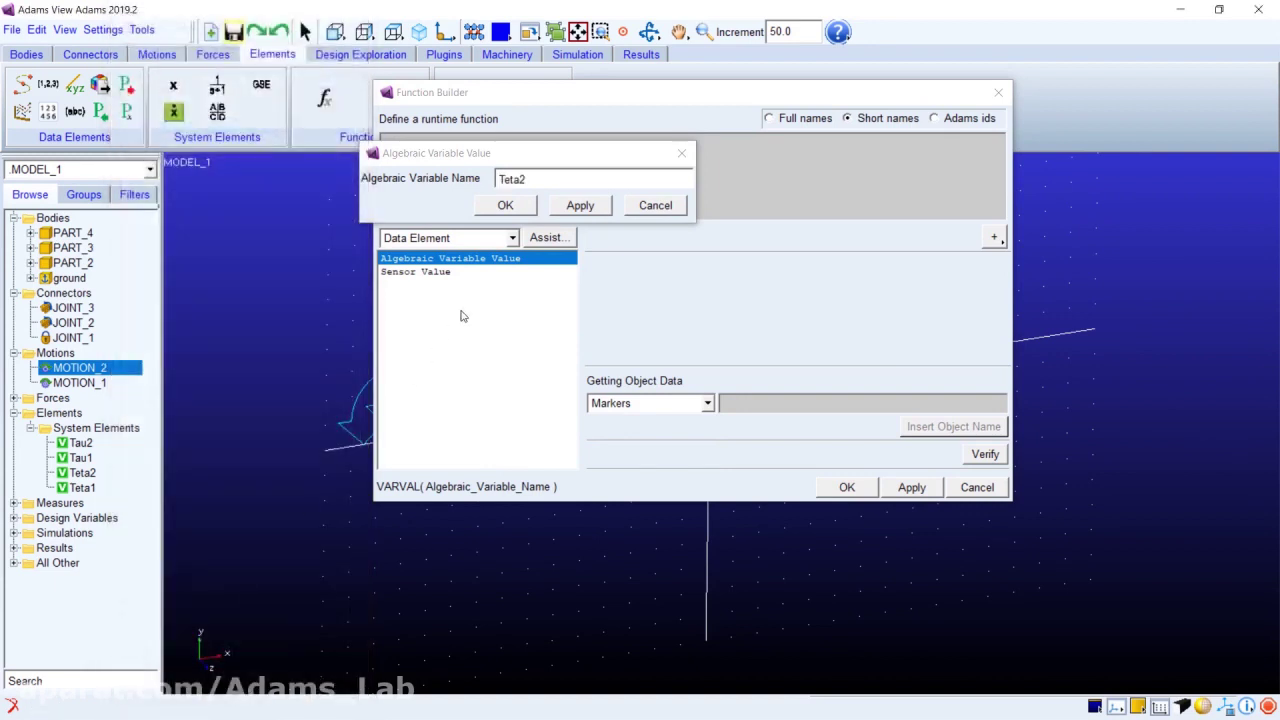
left_click(506, 205)
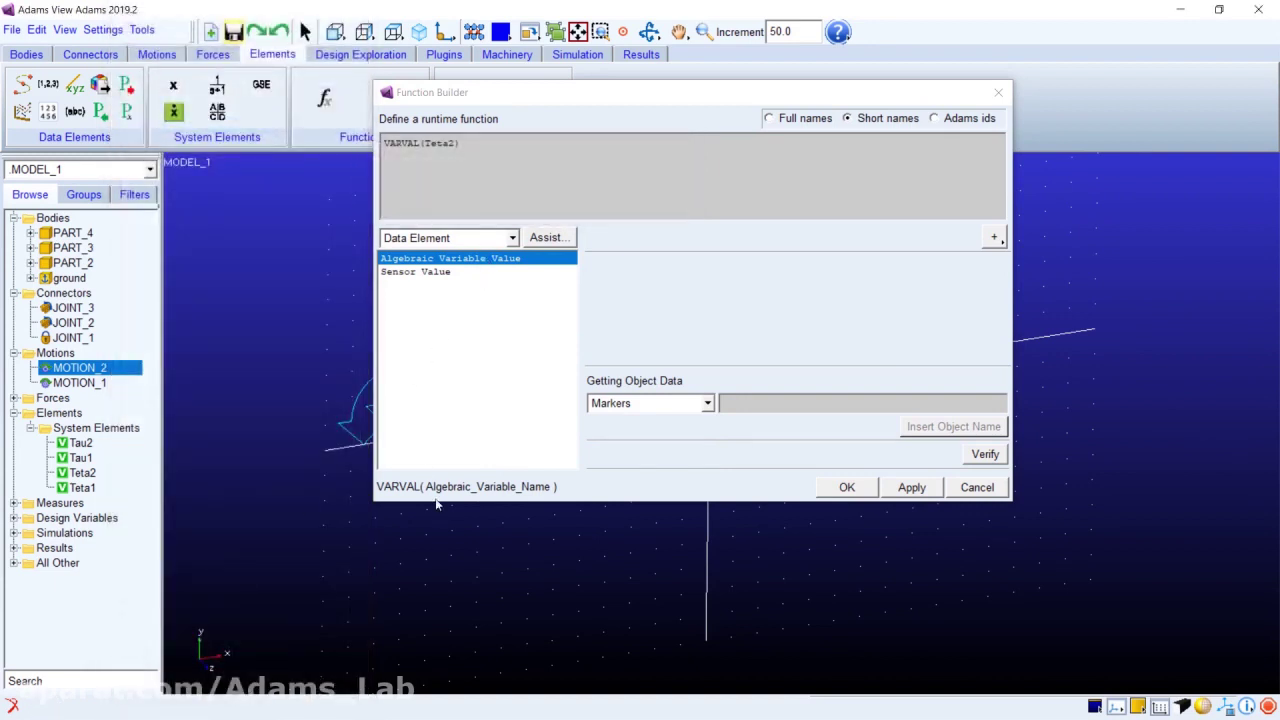
left_click(869, 490)
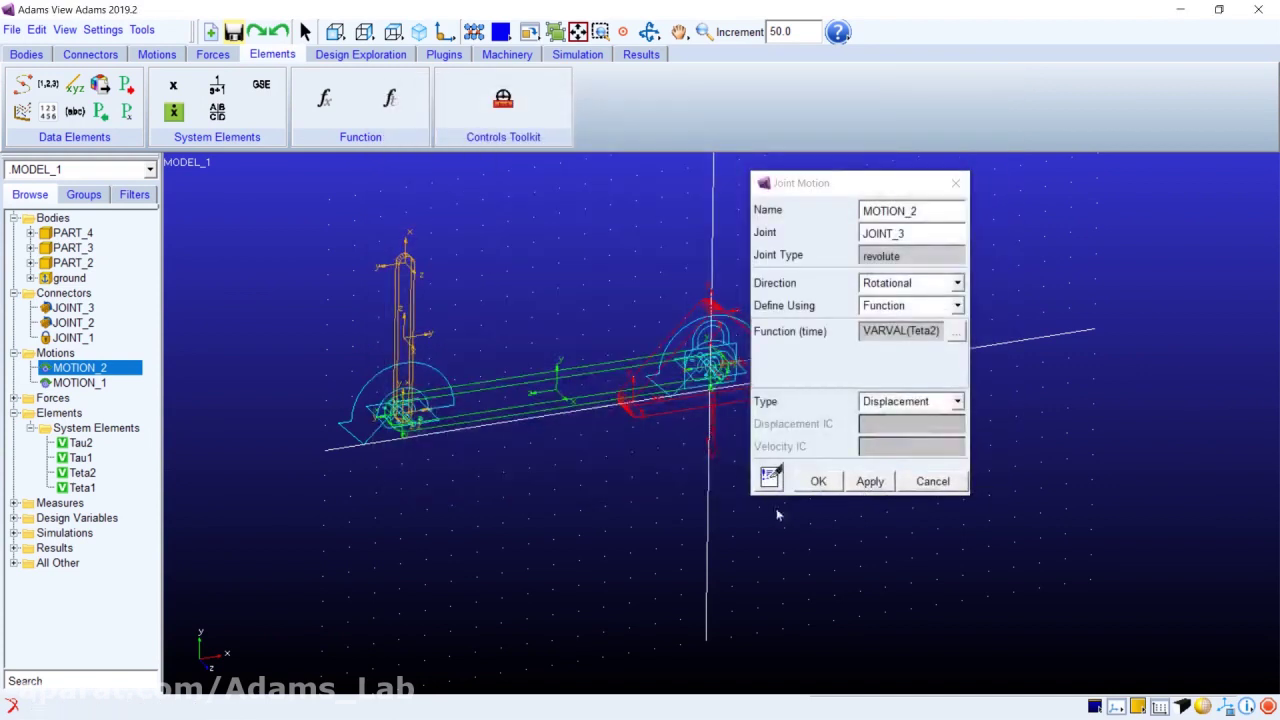
Step: Change MOTION_2 to the Acceleration type with displacement and velocity initial conditions of 0, and accept the motion
left_click(897, 400)
left_click(891, 450)
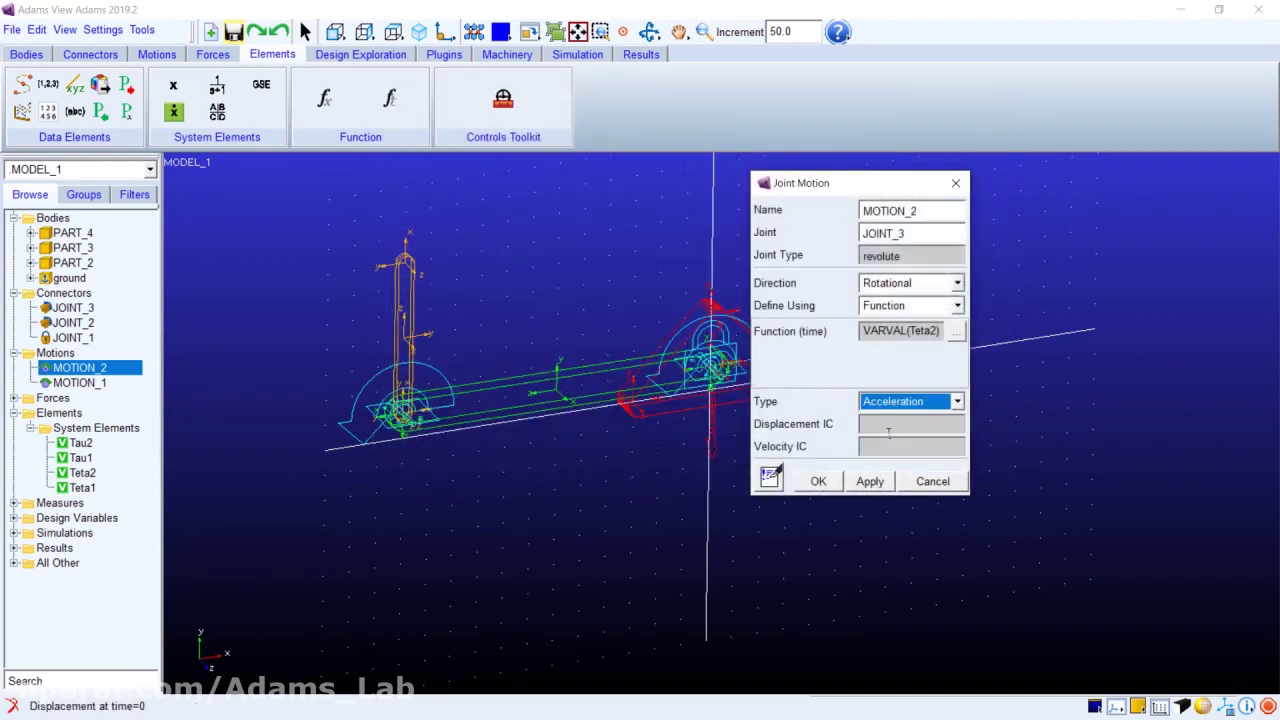
left_click(886, 428)
type("0")
left_click(884, 447)
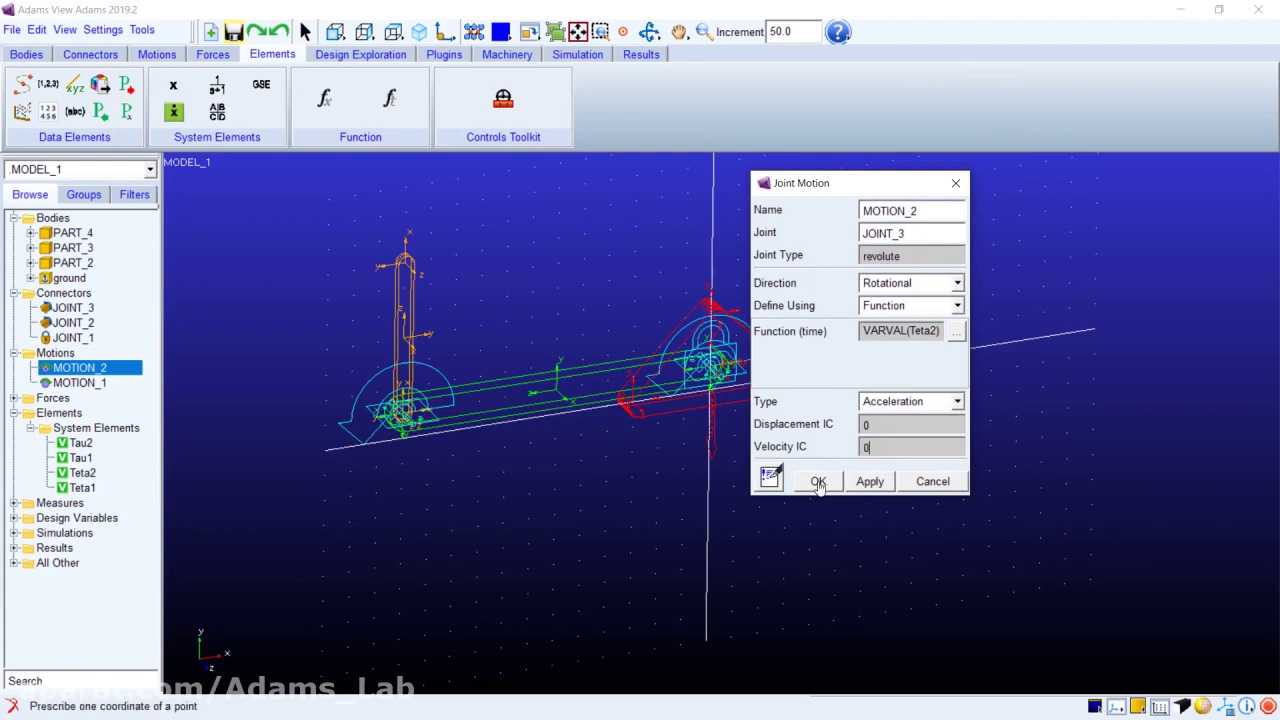
left_click(818, 483)
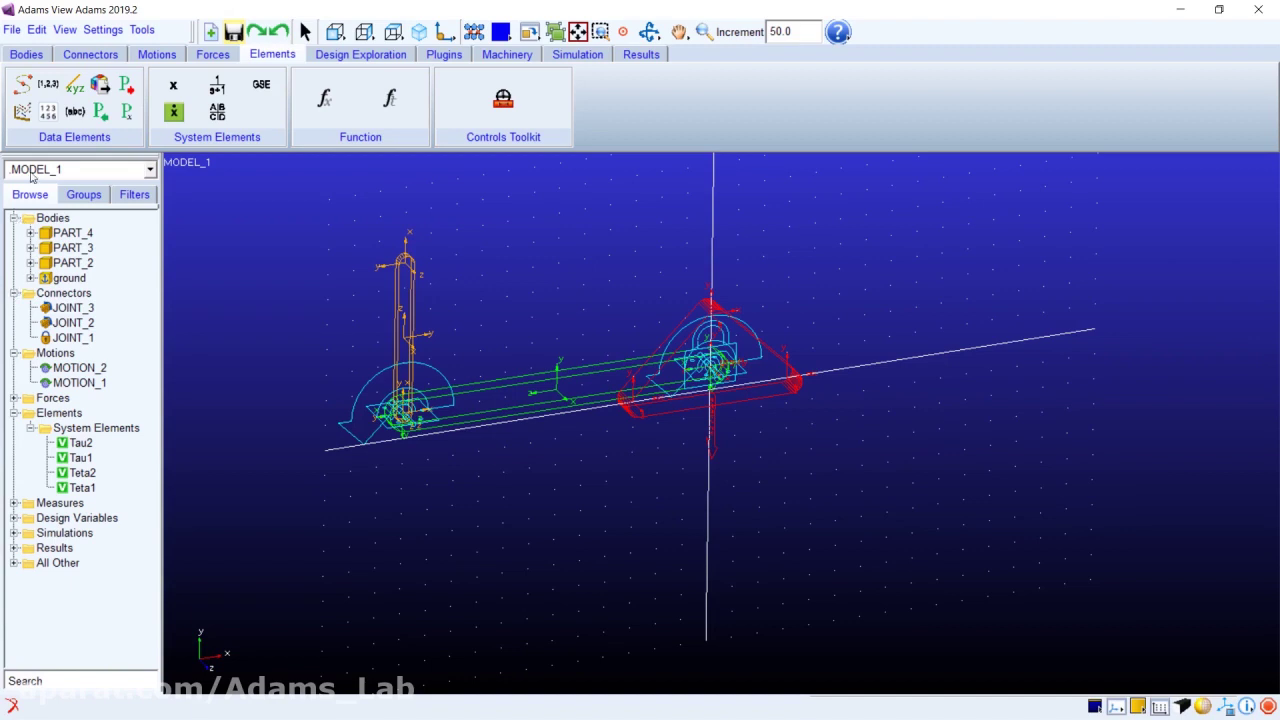
Step: Save the model database over the existing MODEL_1.bin without creating a backup copy
left_click(450, 56)
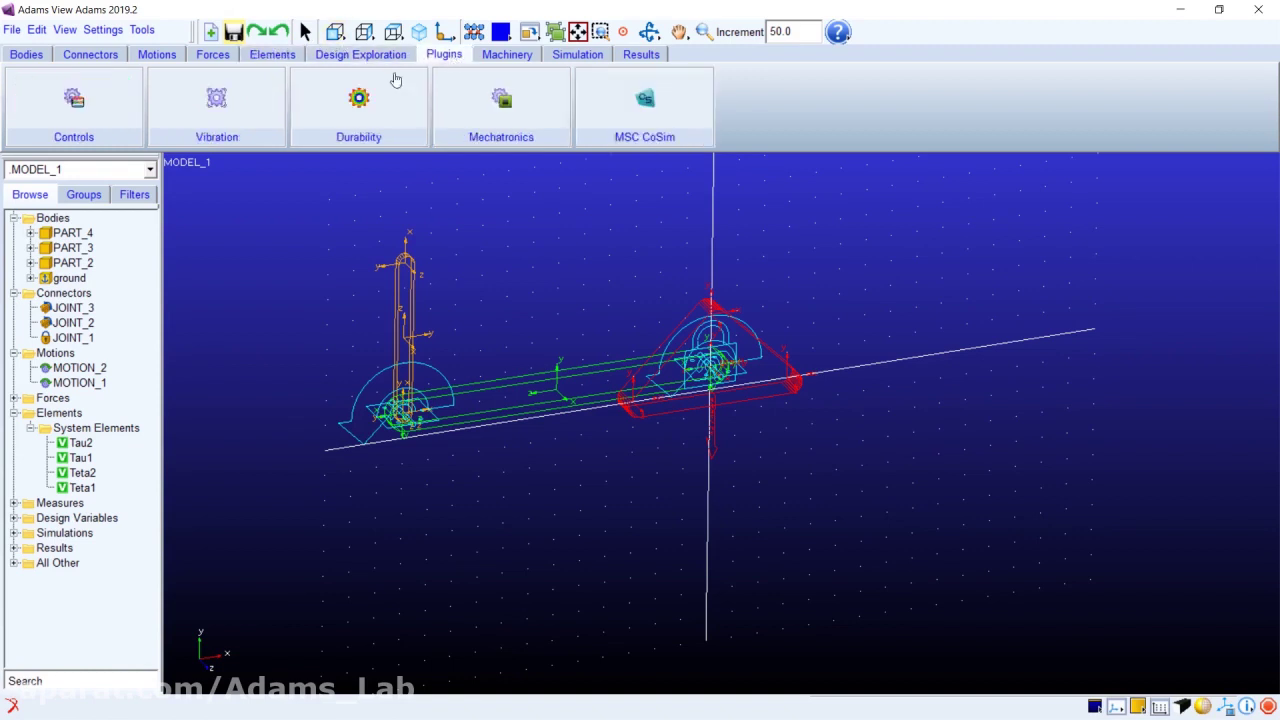
left_click(233, 31)
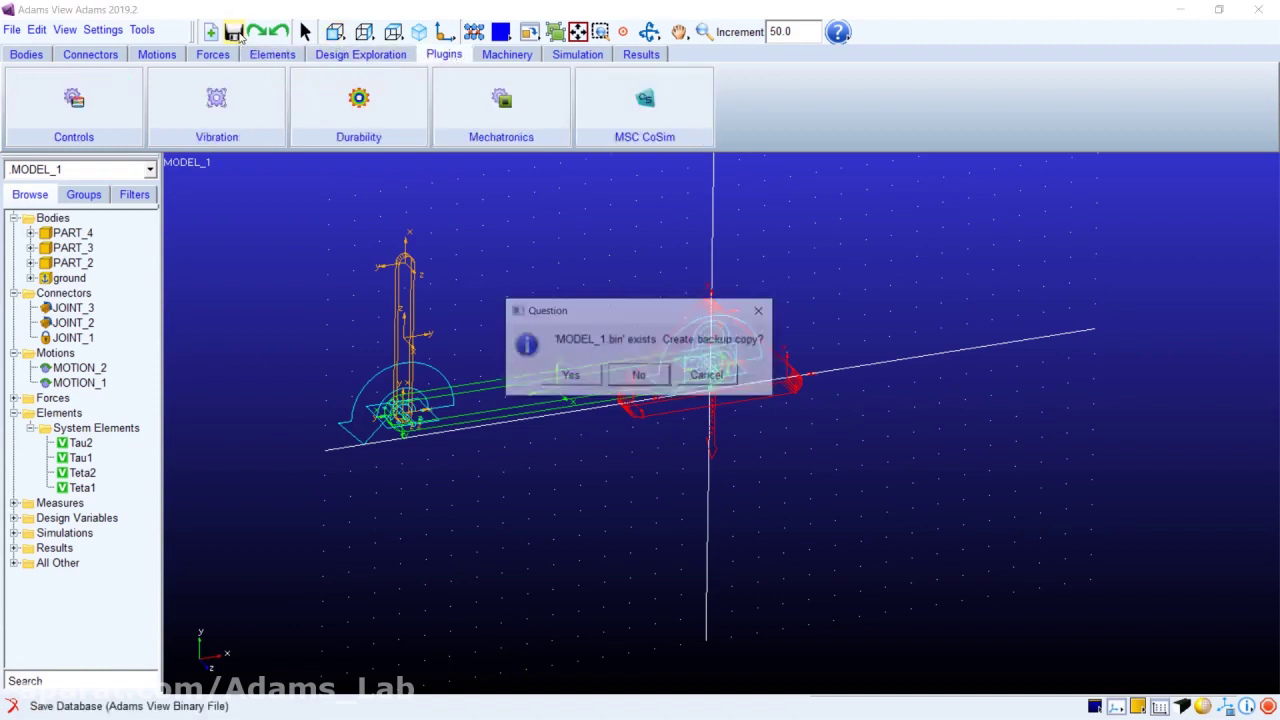
left_click(639, 376)
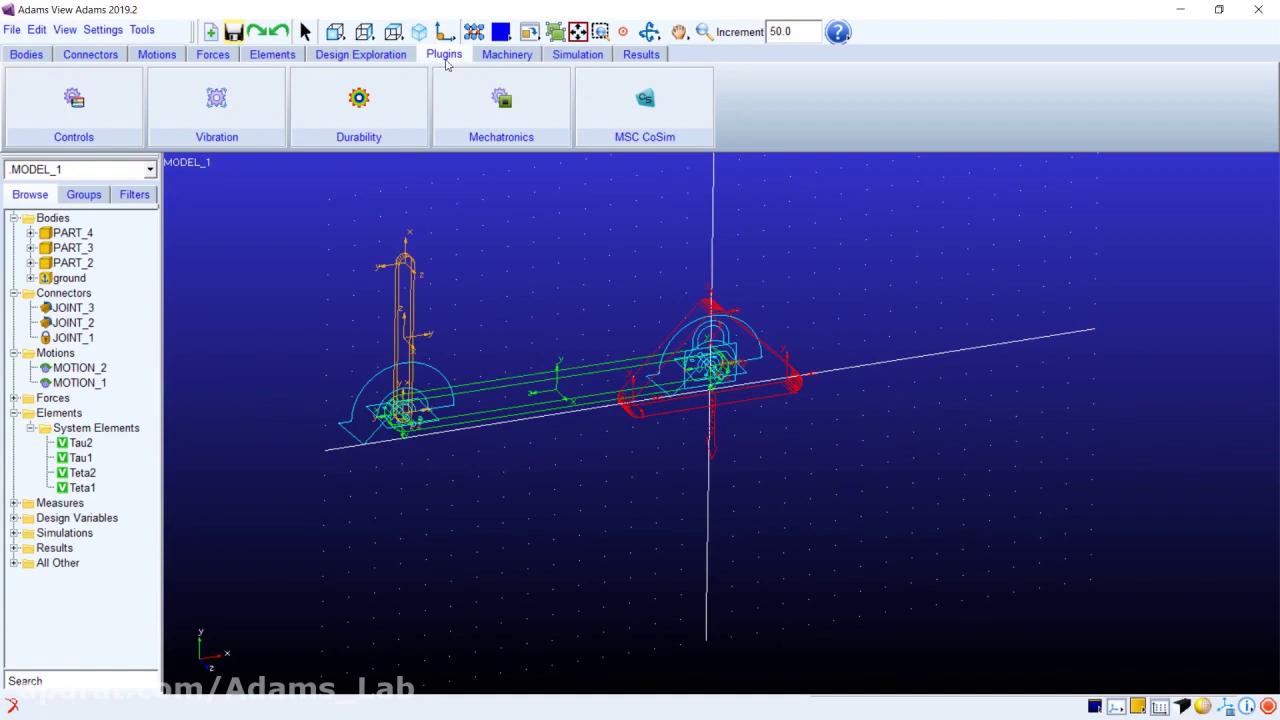
Step: Start a Controls plant export for a new controls plant and set the target software to MATLAB
left_click(105, 107)
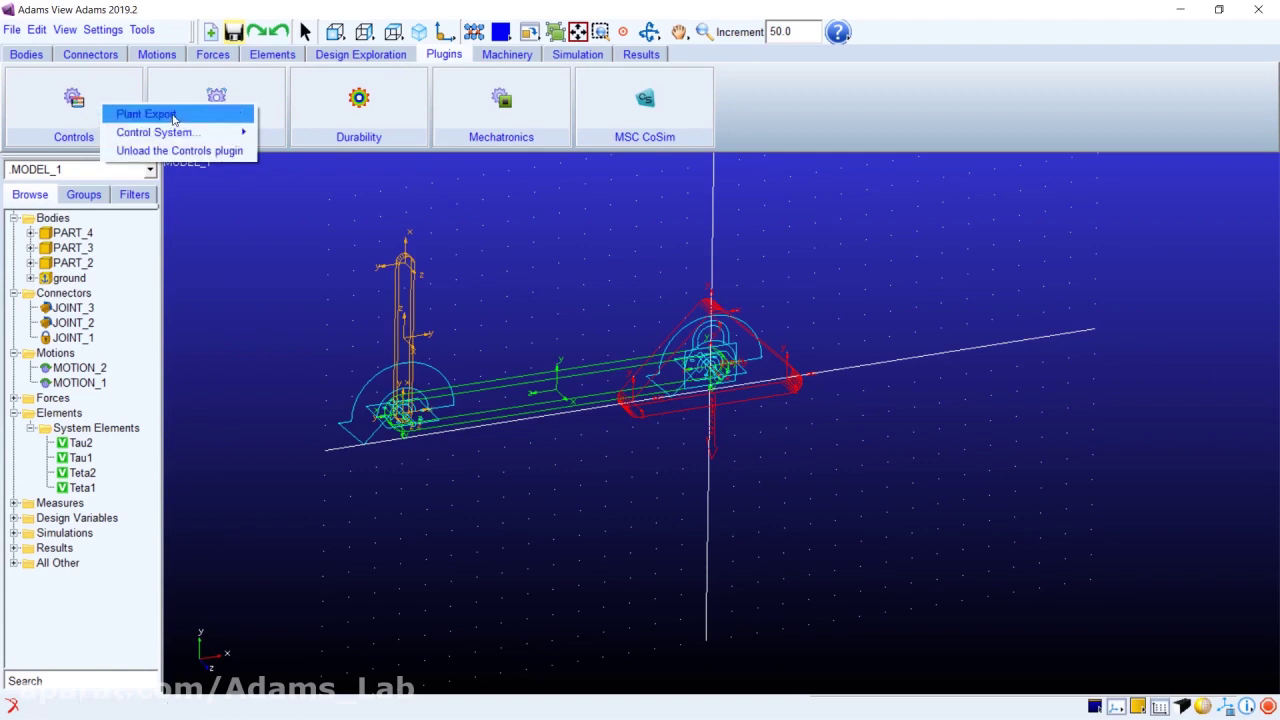
left_click(173, 116)
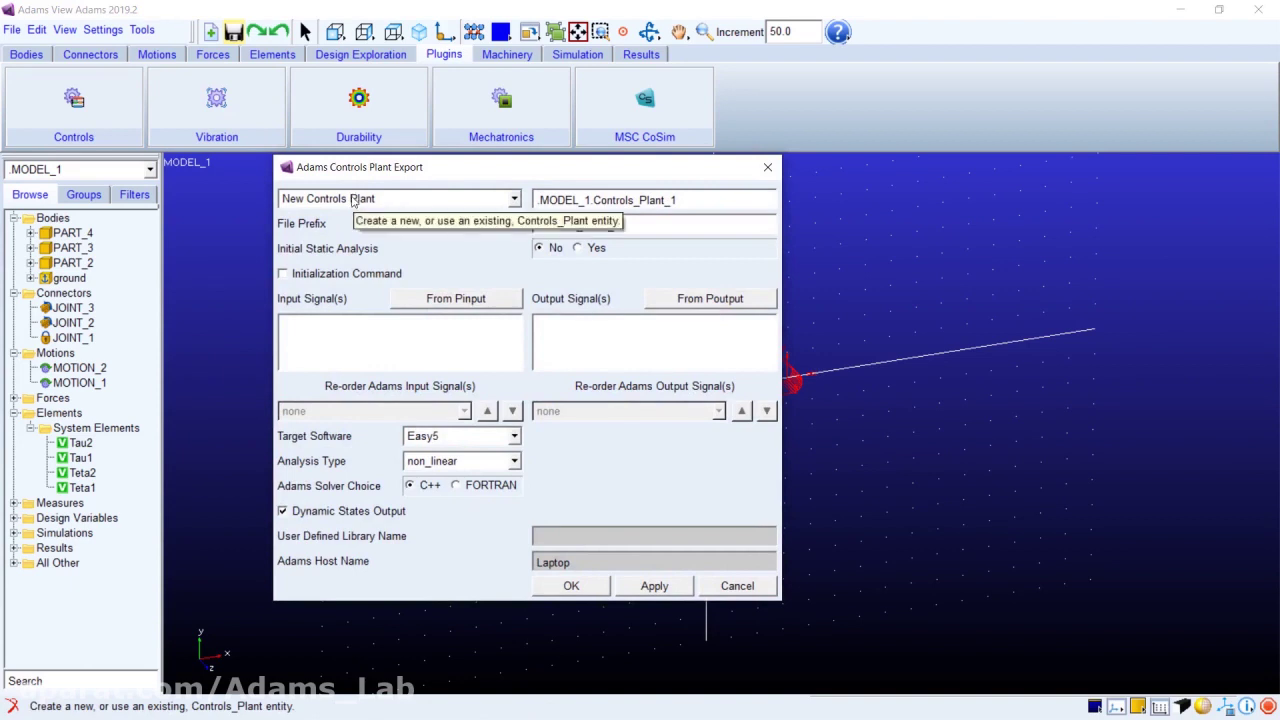
left_click(352, 200)
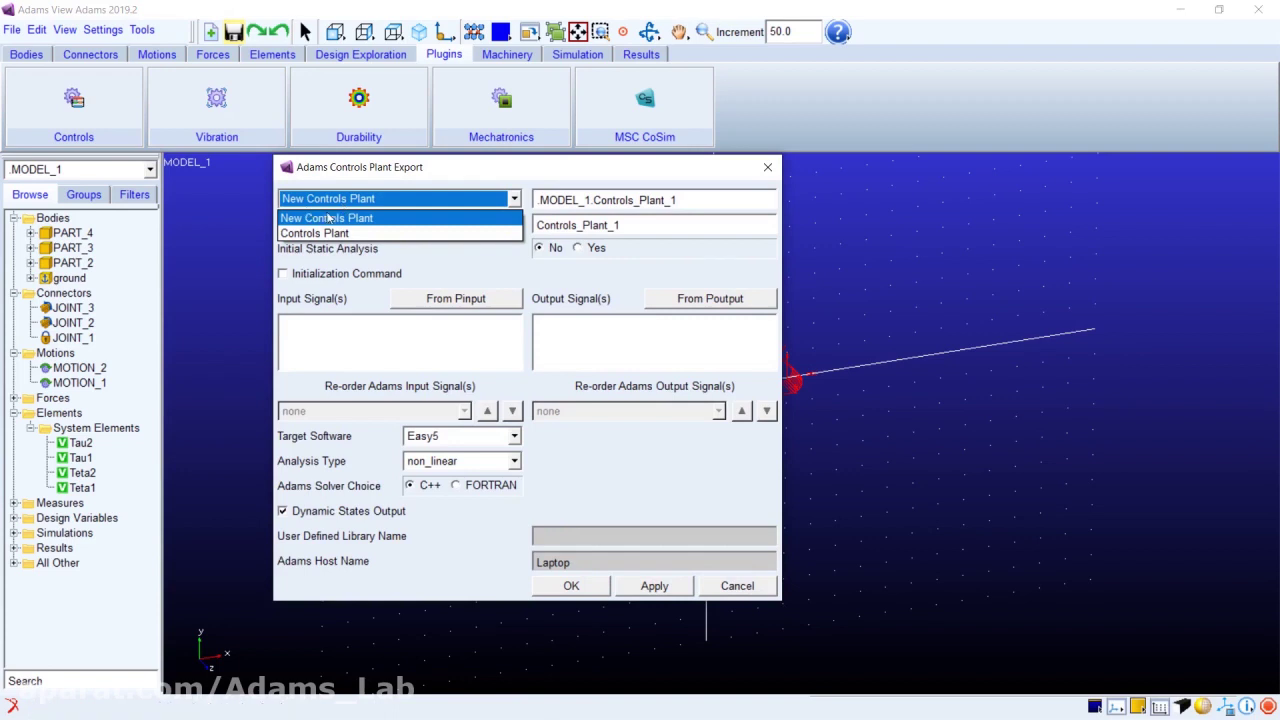
left_click(362, 200)
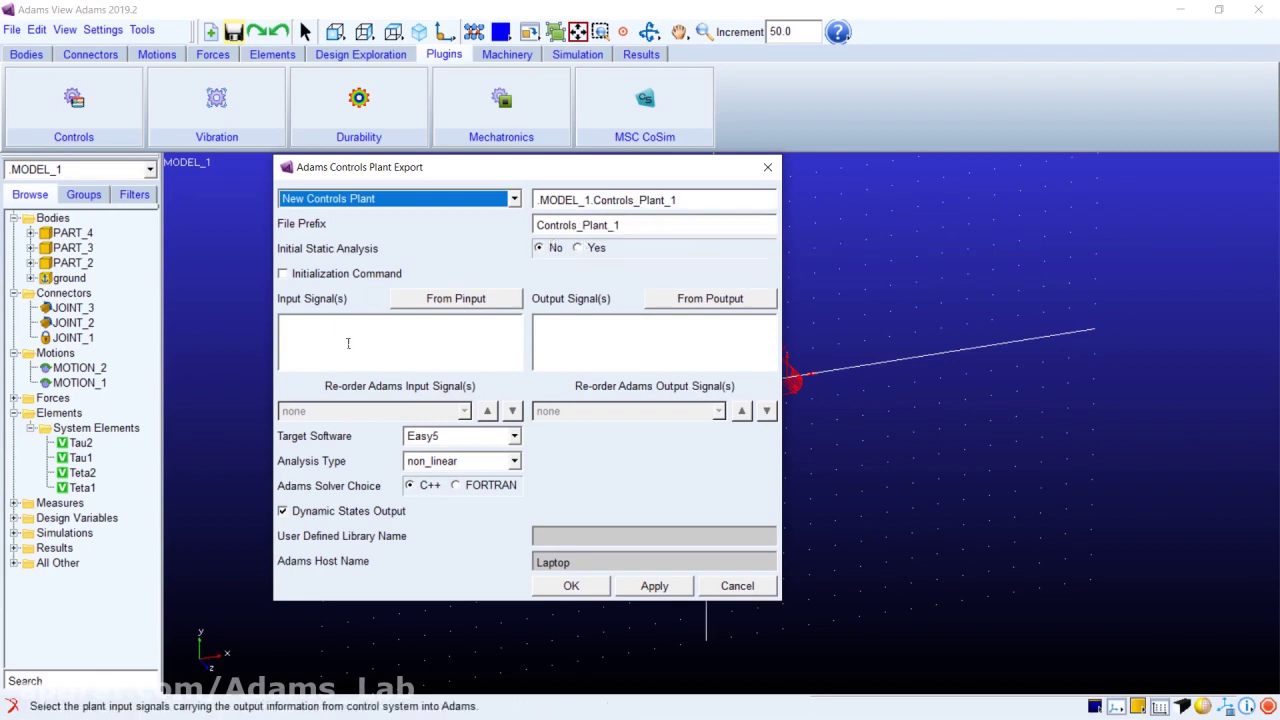
left_click(447, 443)
left_click(436, 470)
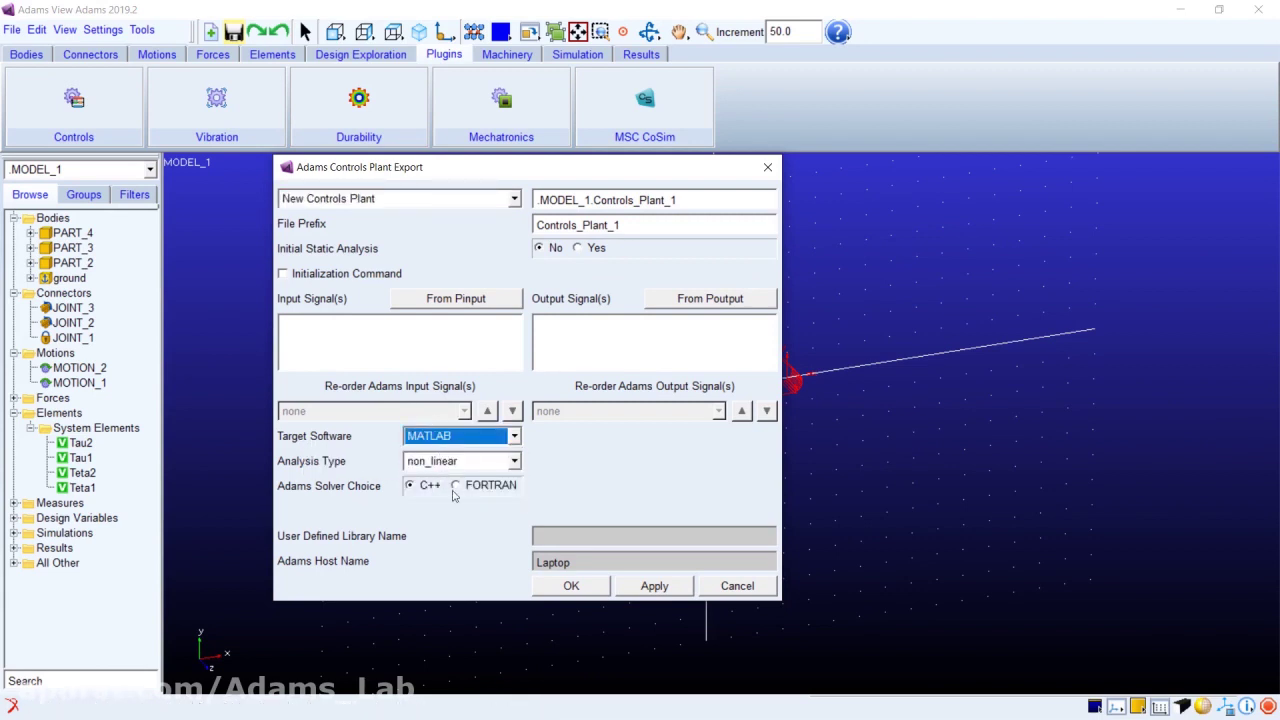
Step: Set state variables Teta1 and Teta2 as the input signals of the controls plant
left_click(383, 336)
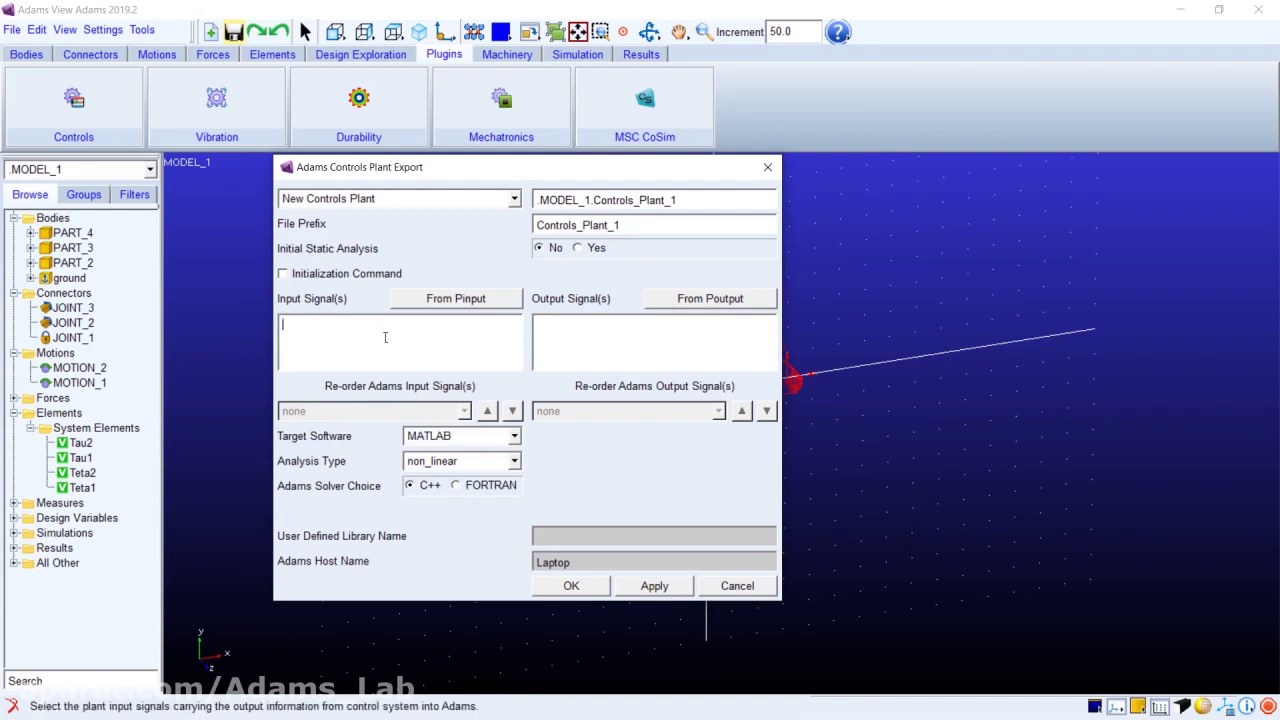
double_click(328, 333)
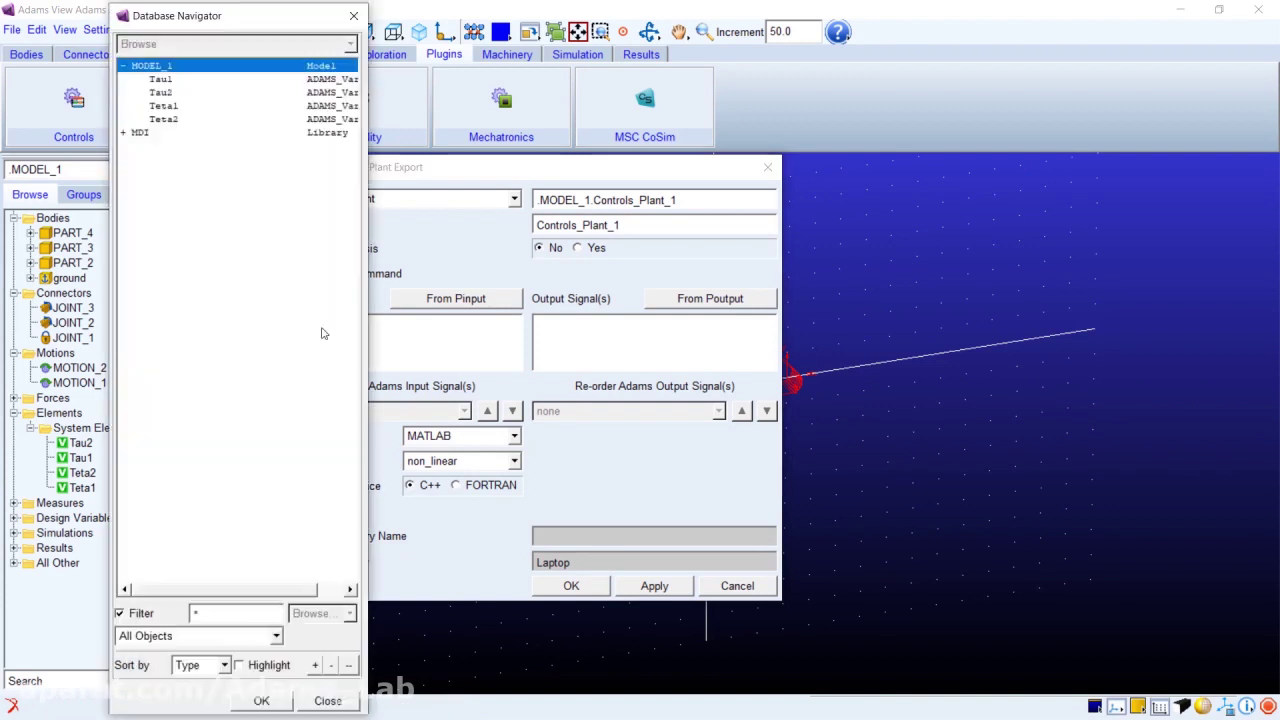
left_click(190, 107)
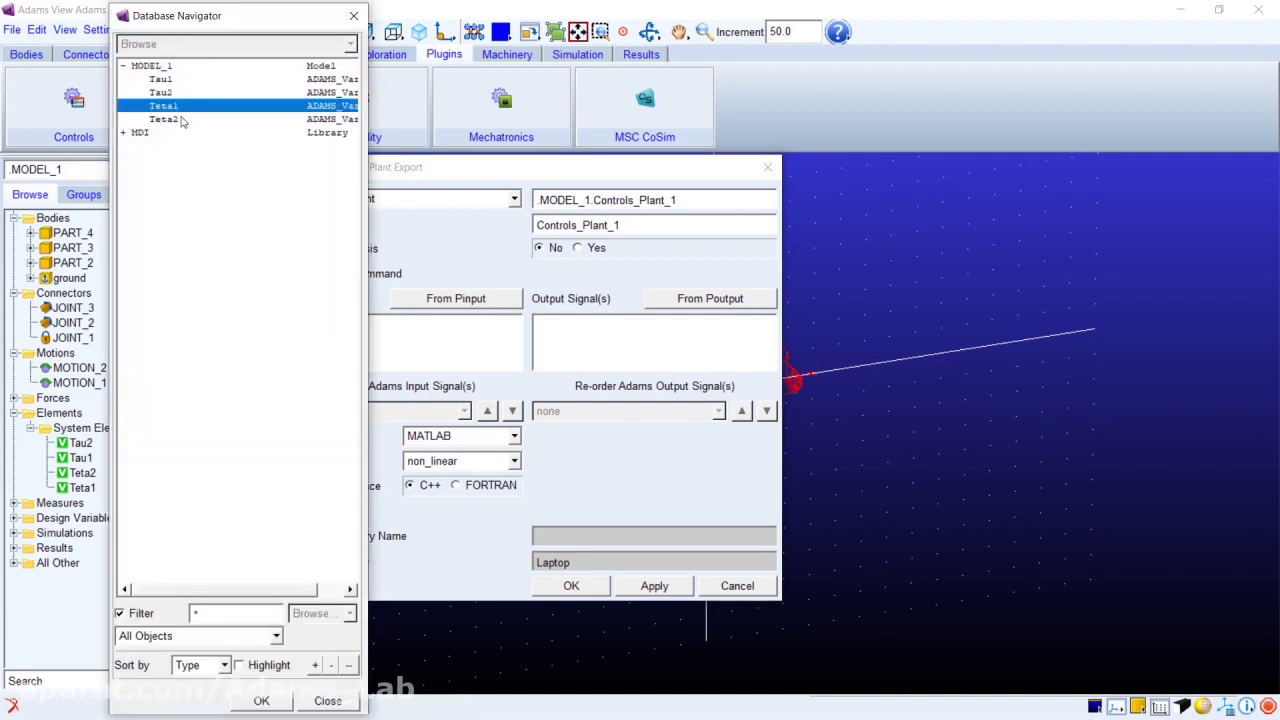
left_click(180, 120, "shift")
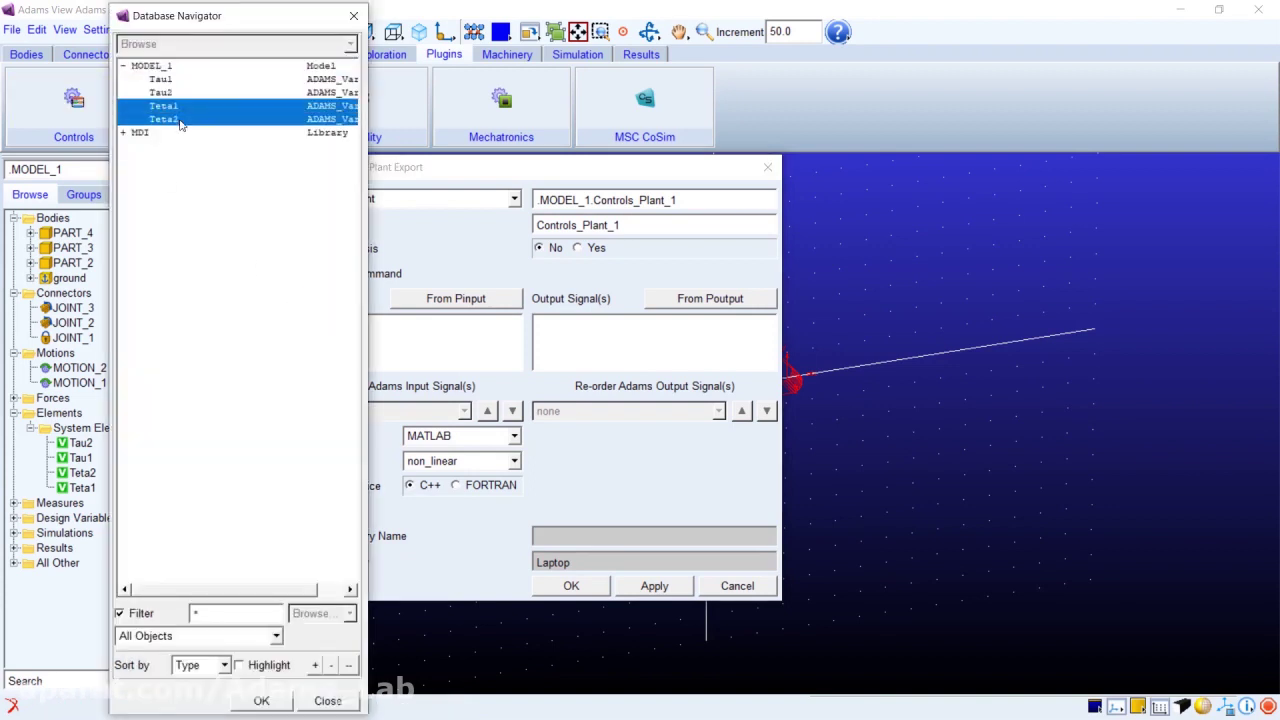
left_click(260, 701)
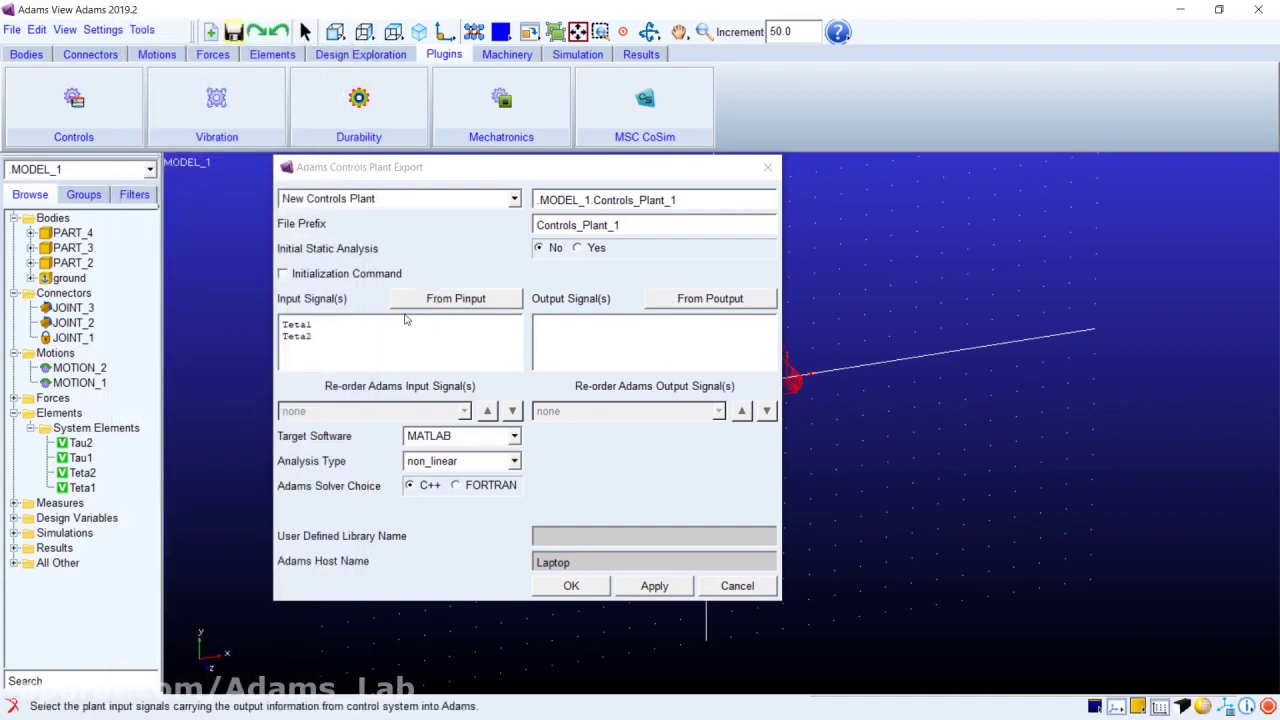
Step: Set state variables Tau1 and Tau2 as the plant's output signals and export the controls plant
left_click(619, 342)
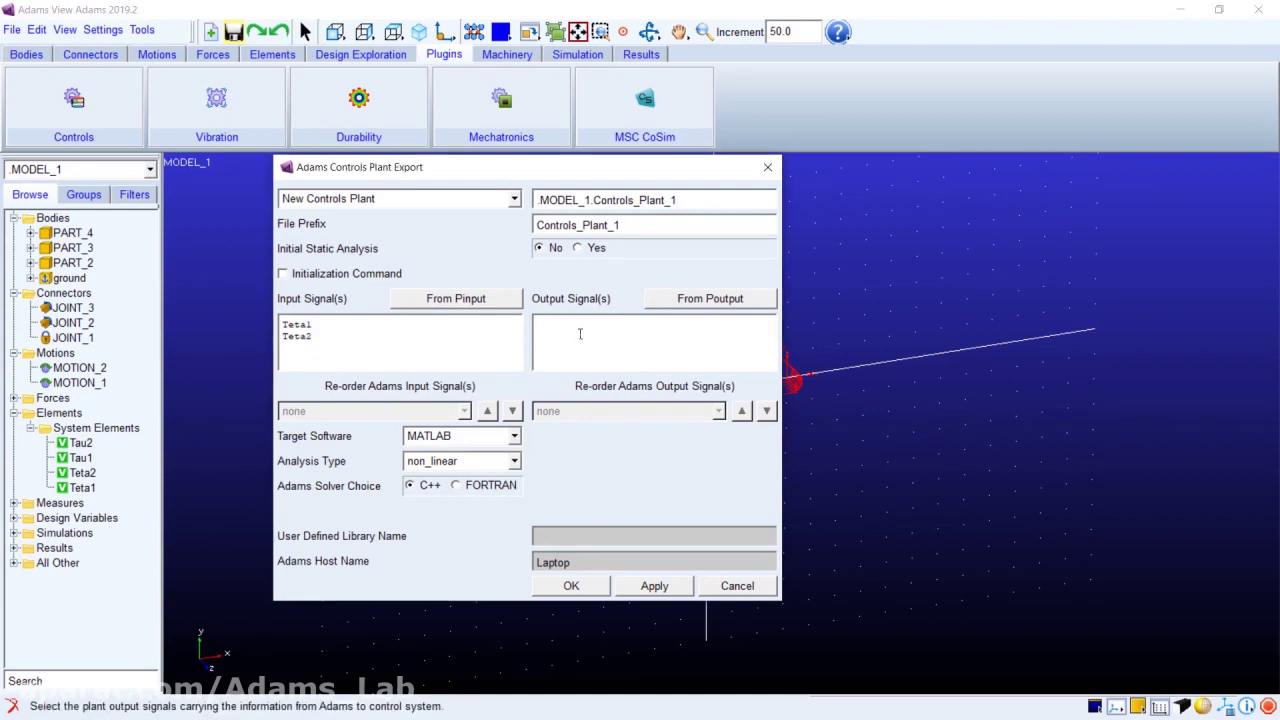
double_click(579, 333)
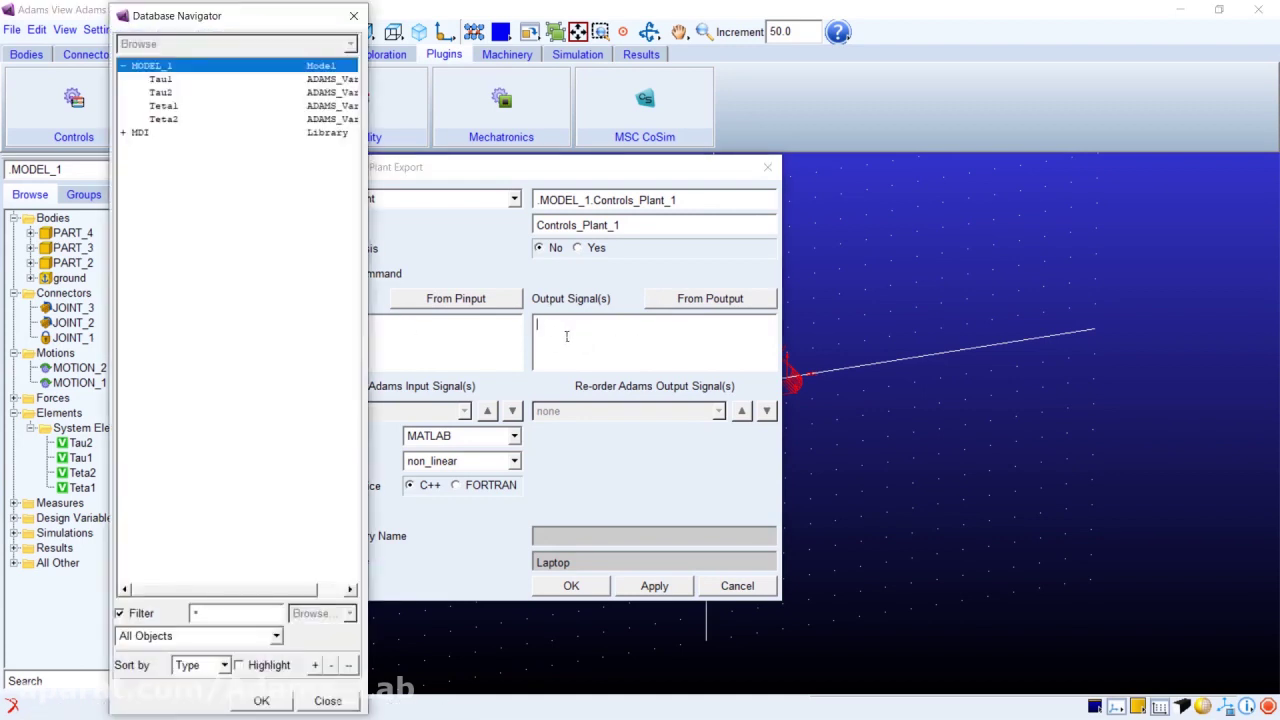
left_click(168, 80)
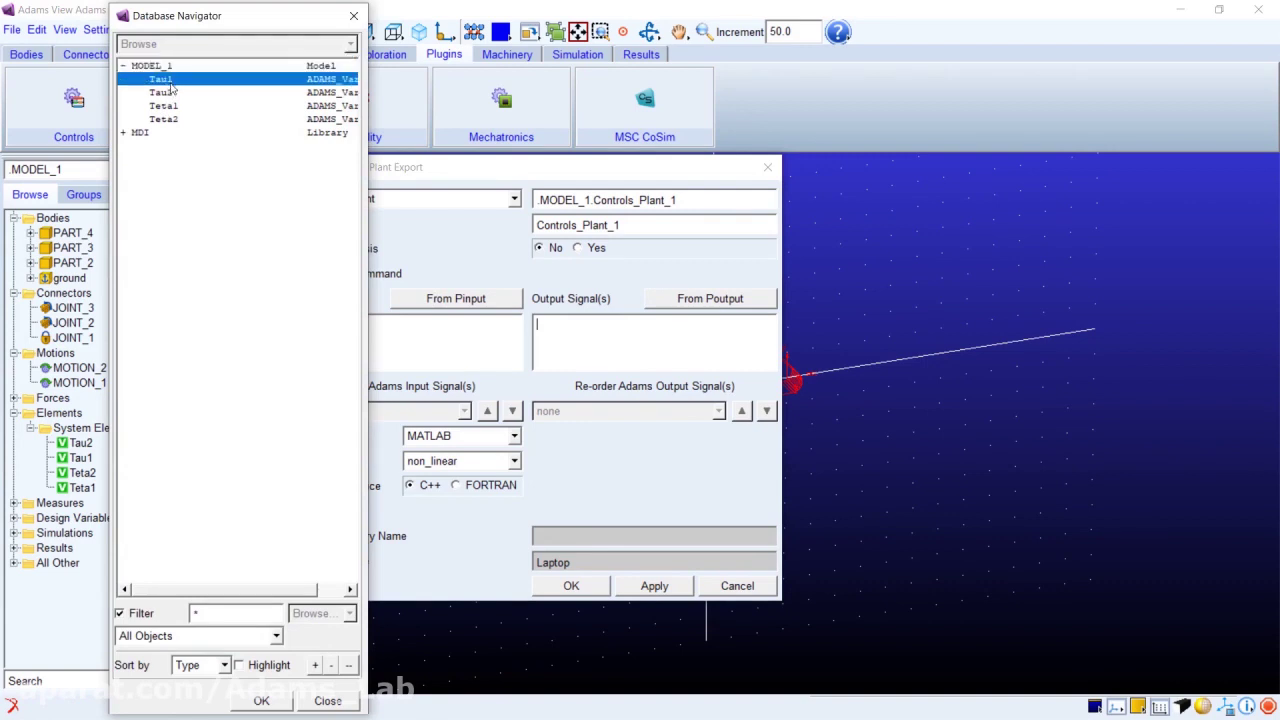
left_click(174, 93, "ctrl")
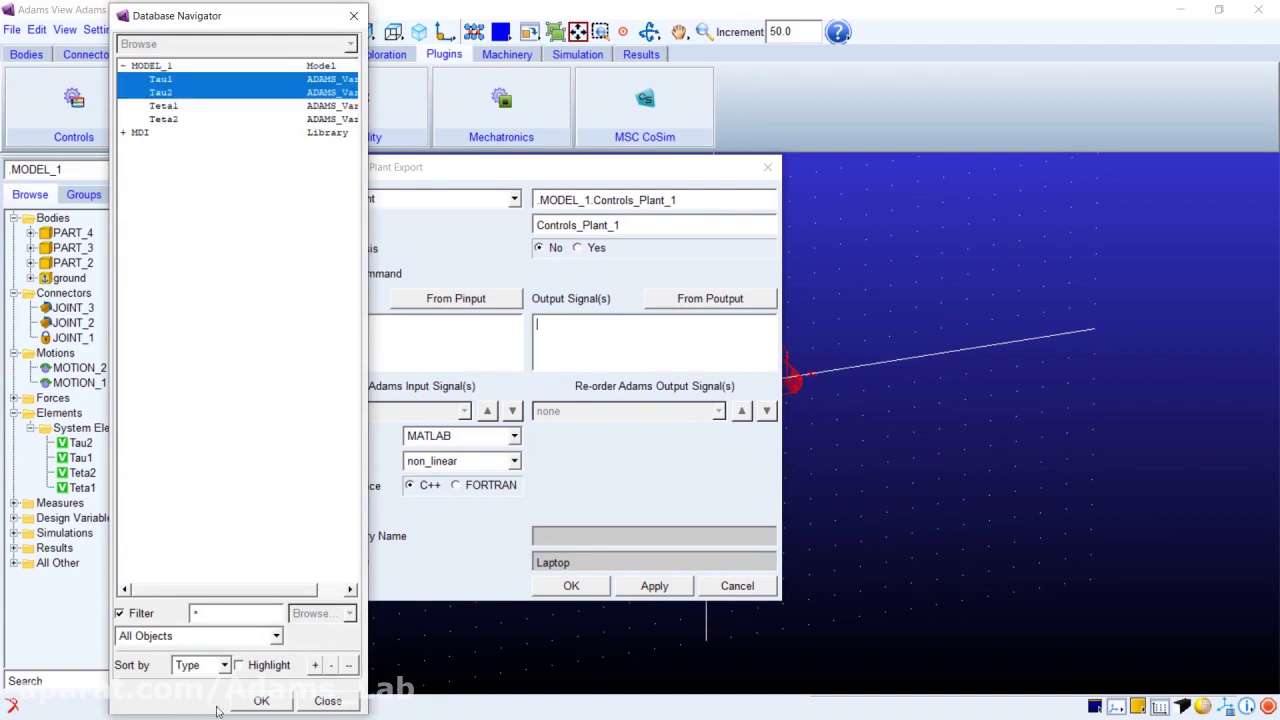
left_click(261, 700)
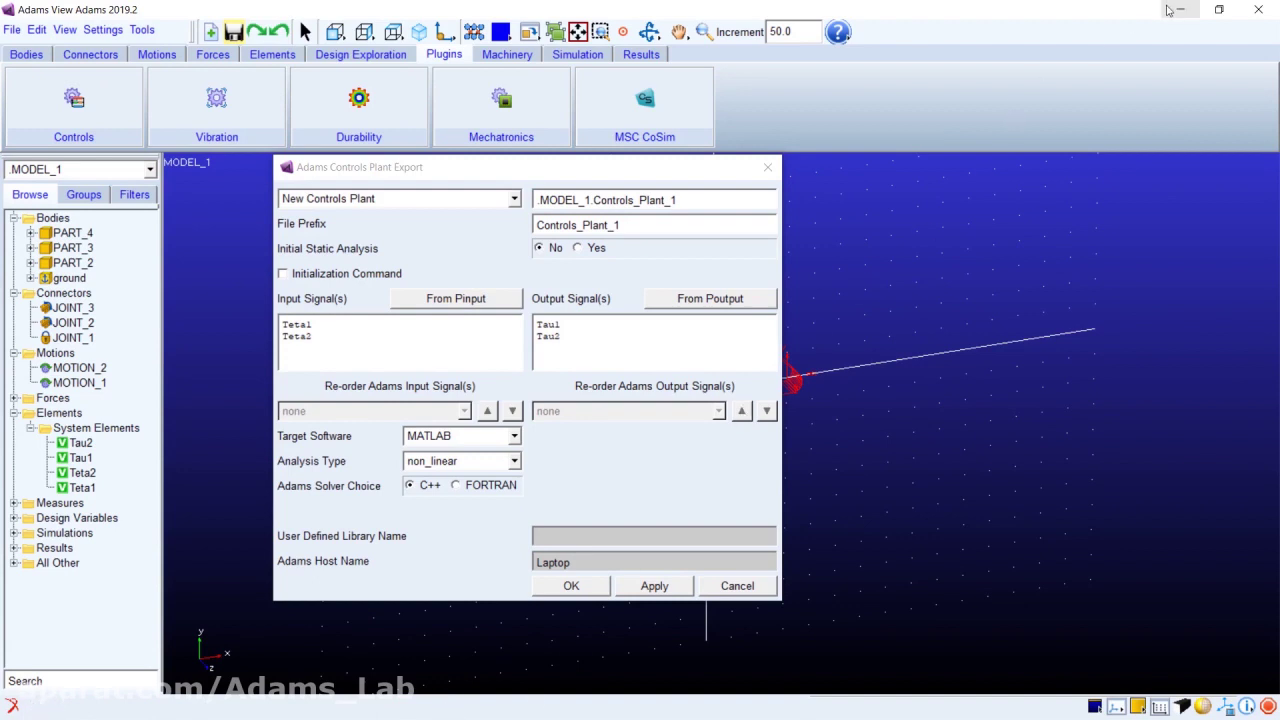
left_click(574, 585)
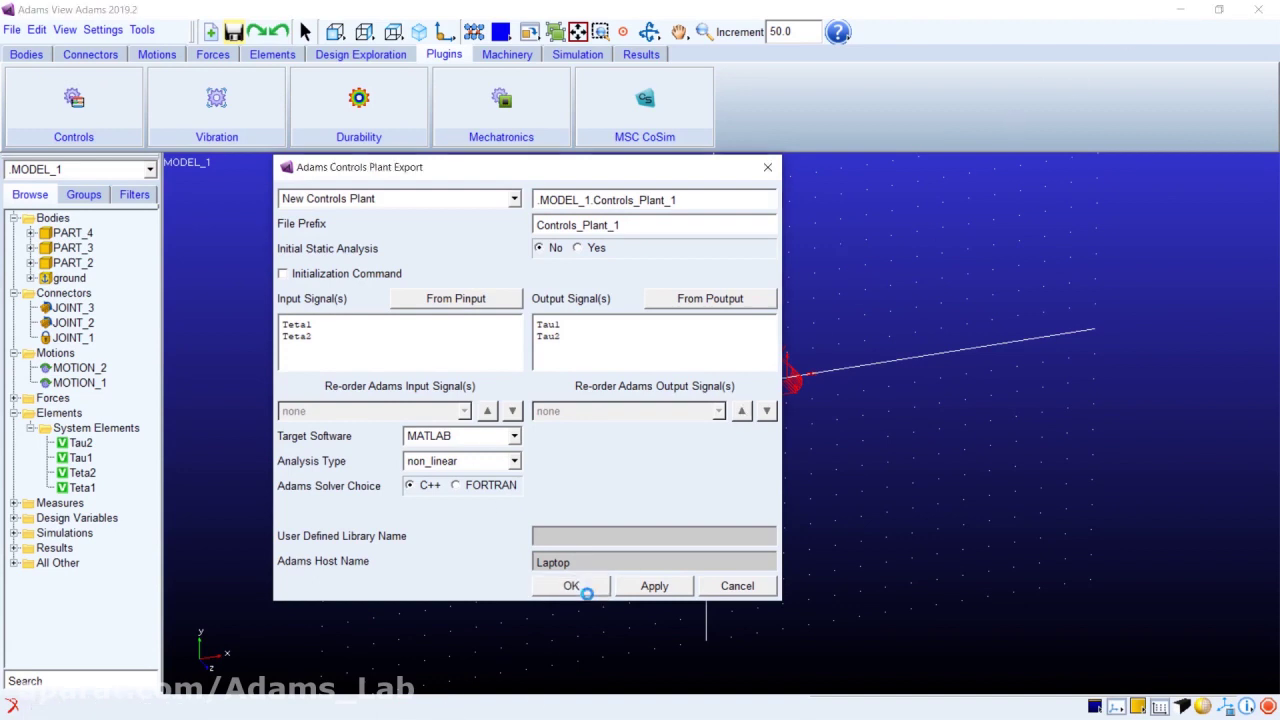
Step: Open the First Project folder on the desktop and examine the exported controls plant files, including the Controls_Plant_1 M file
left_click(1181, 10)
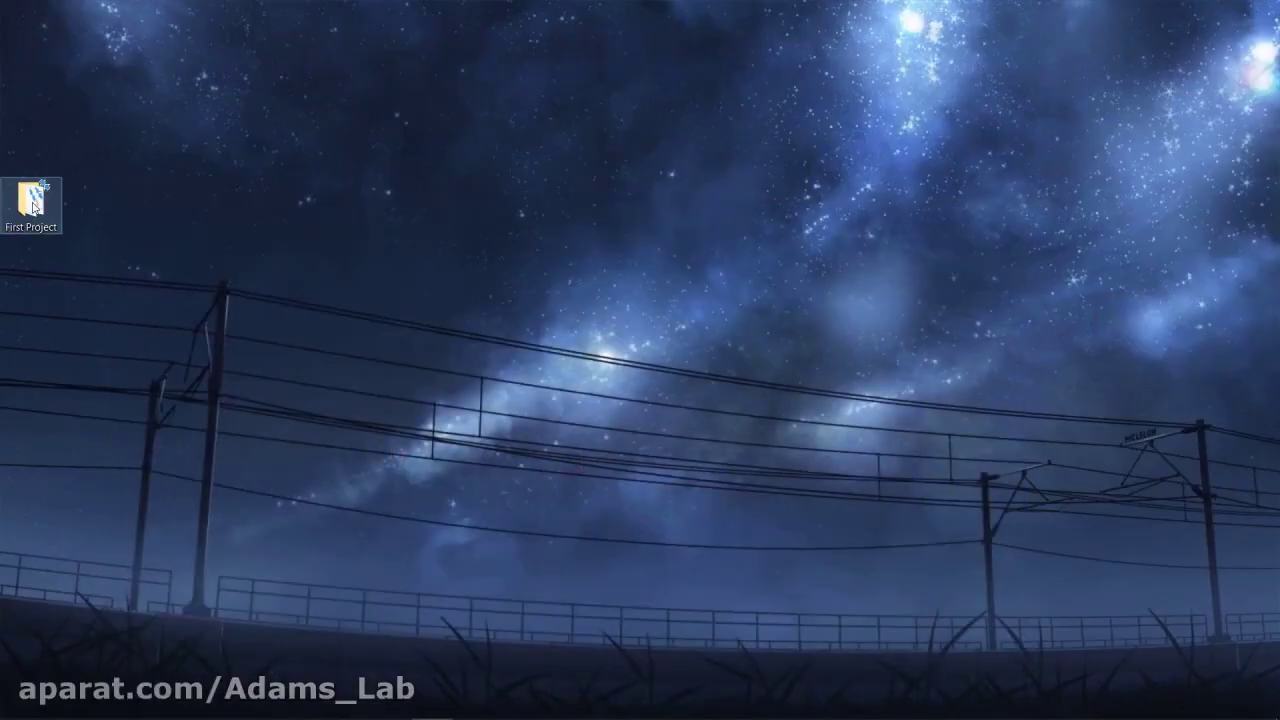
double_click(32, 206)
left_click(328, 292)
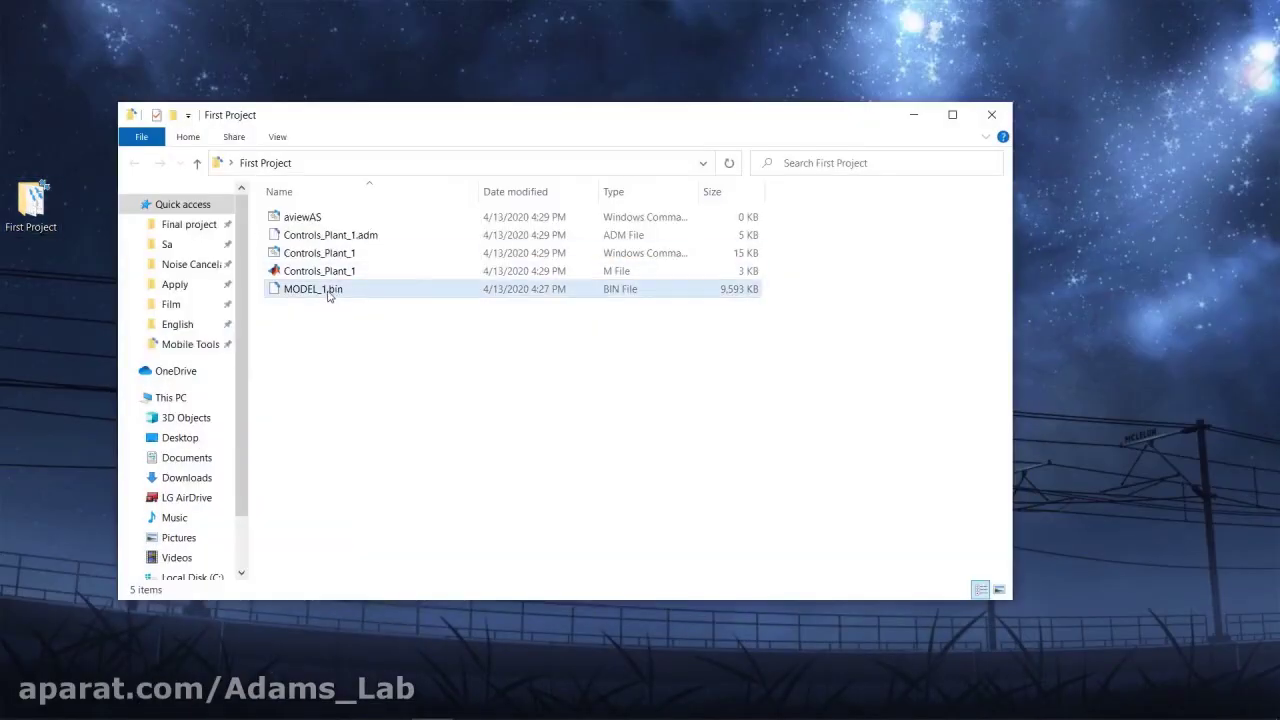
left_click(328, 292)
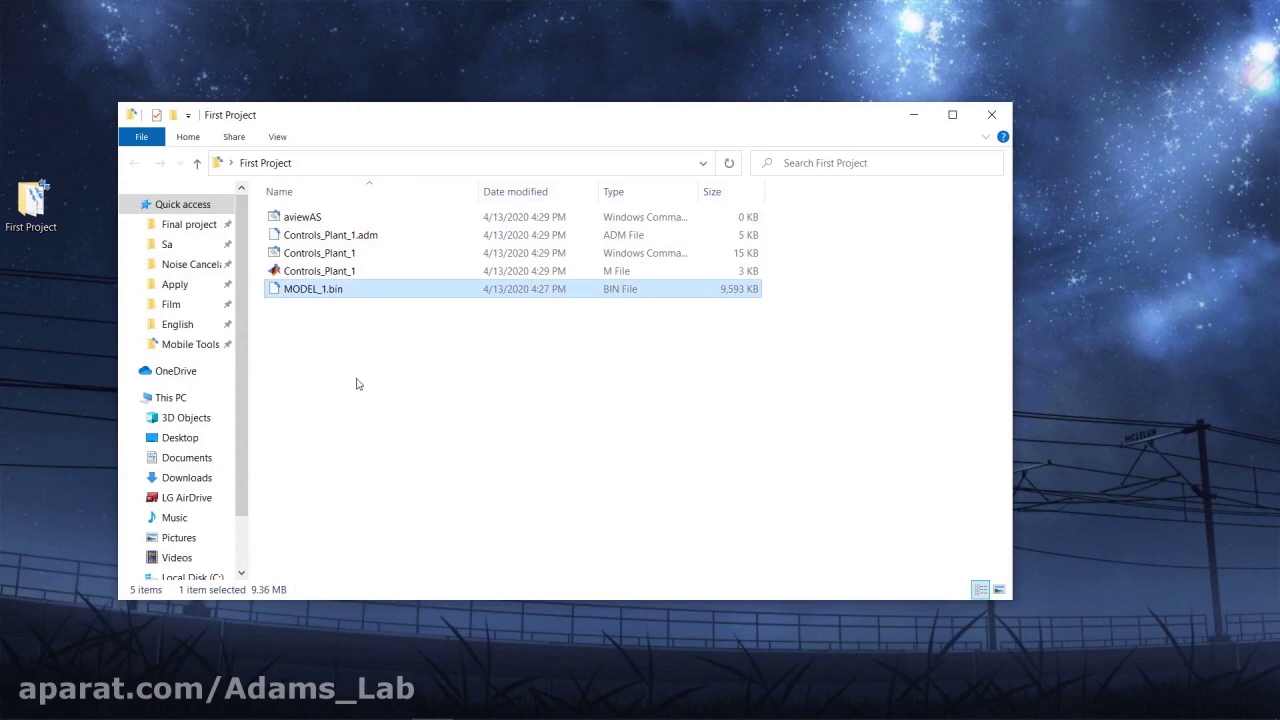
left_click(779, 275)
left_click_drag(730, 232, 692, 233)
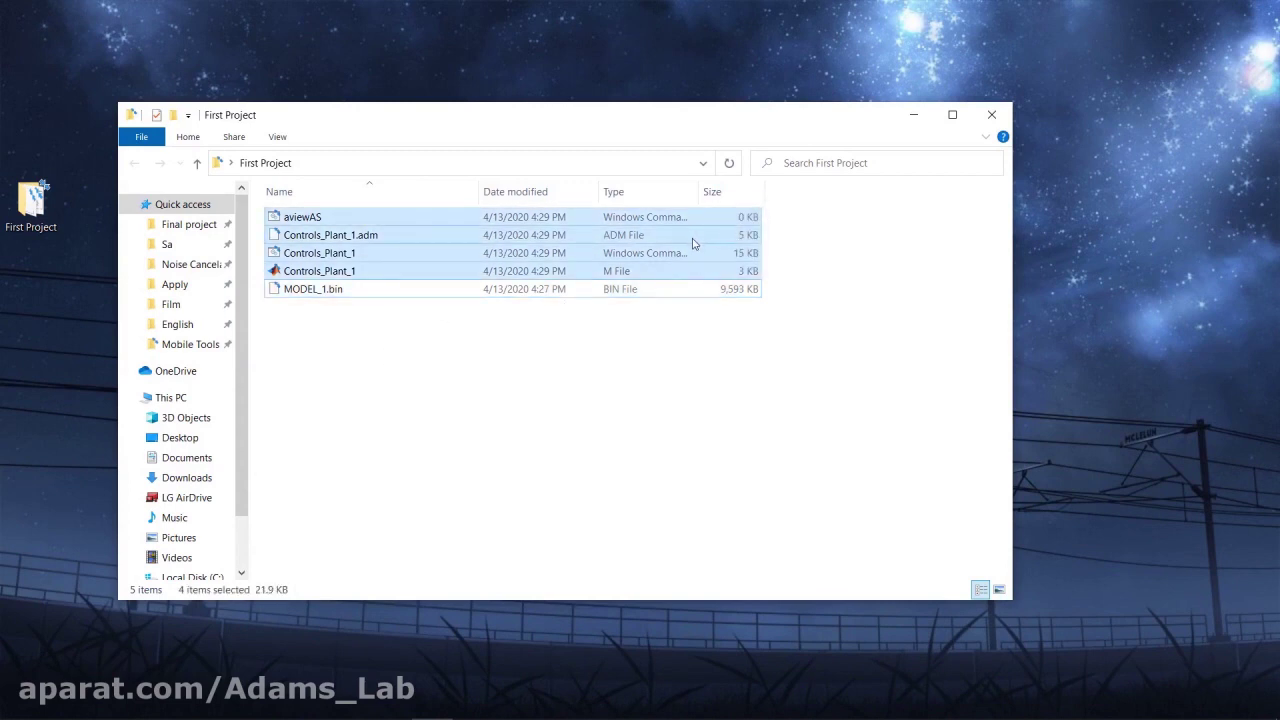
left_click(504, 420)
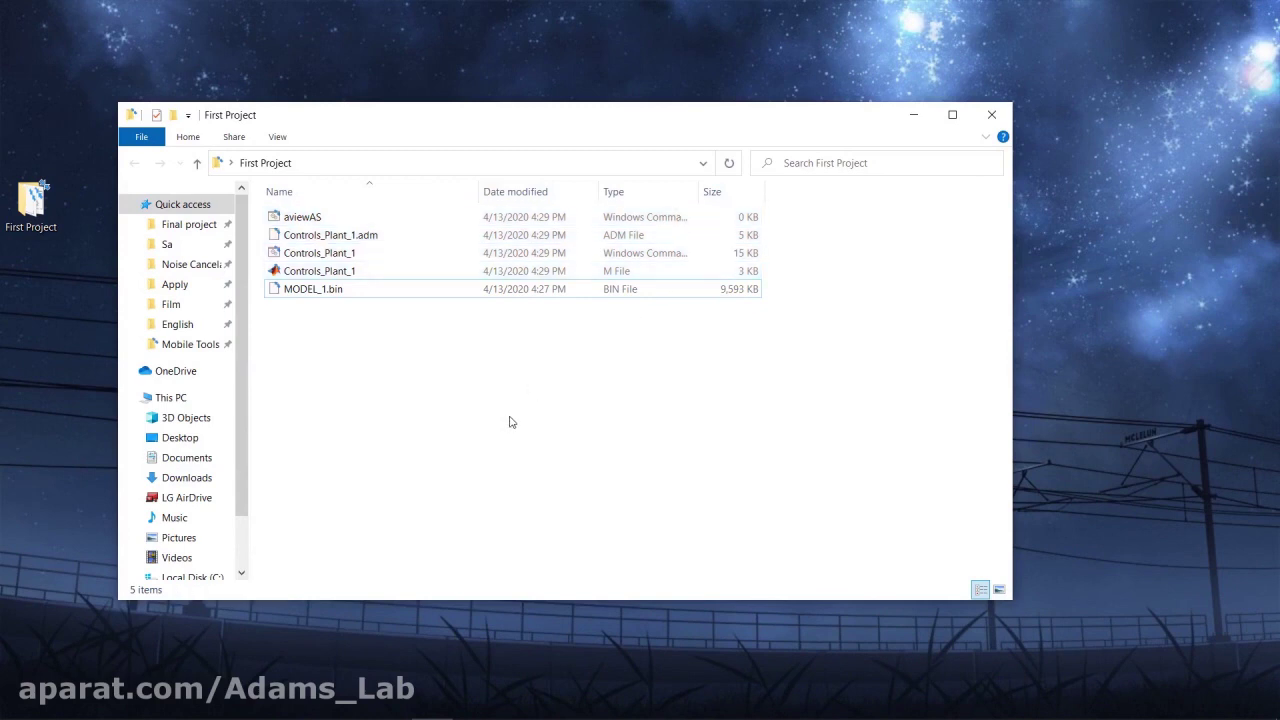
left_click(307, 276)
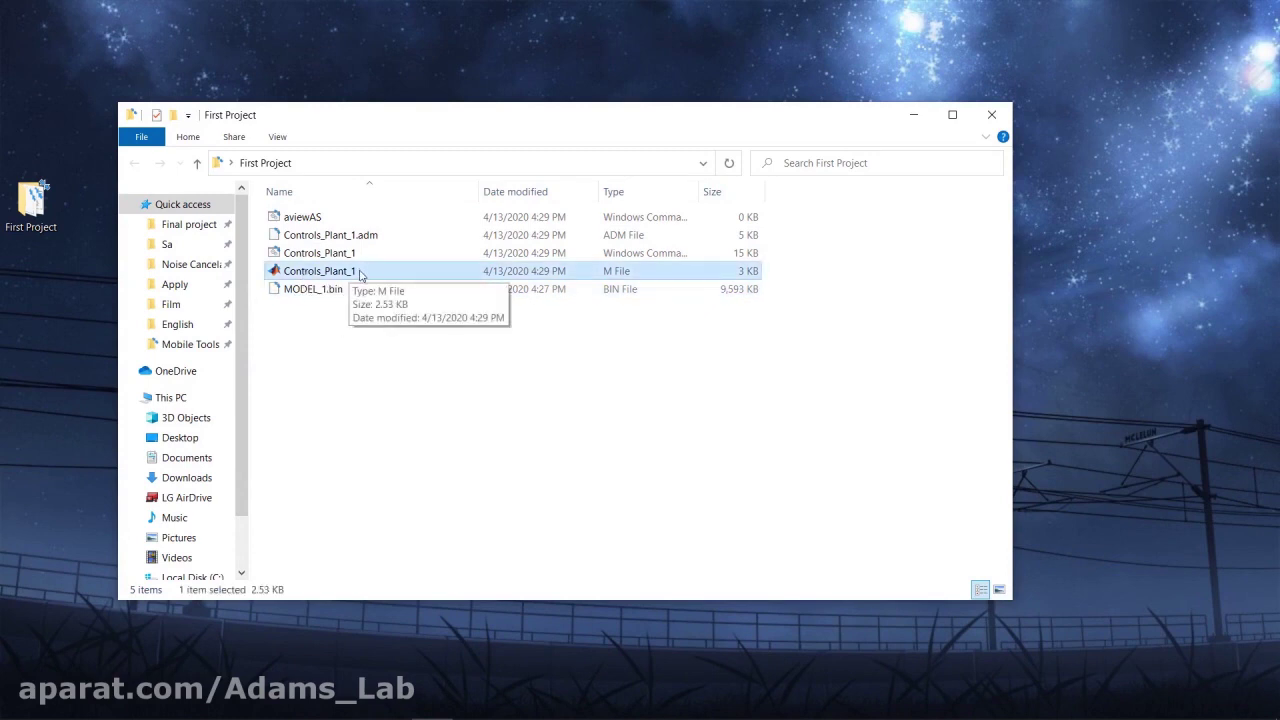
left_click(367, 370)
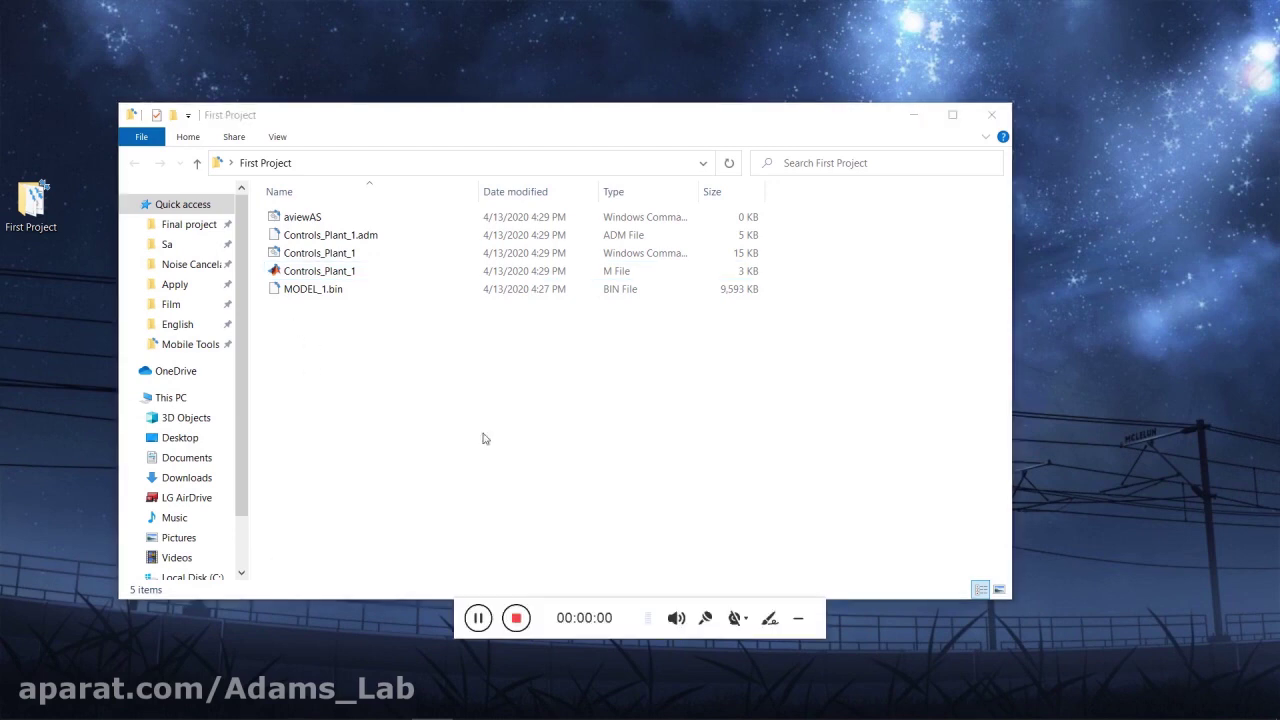
left_click(805, 617)
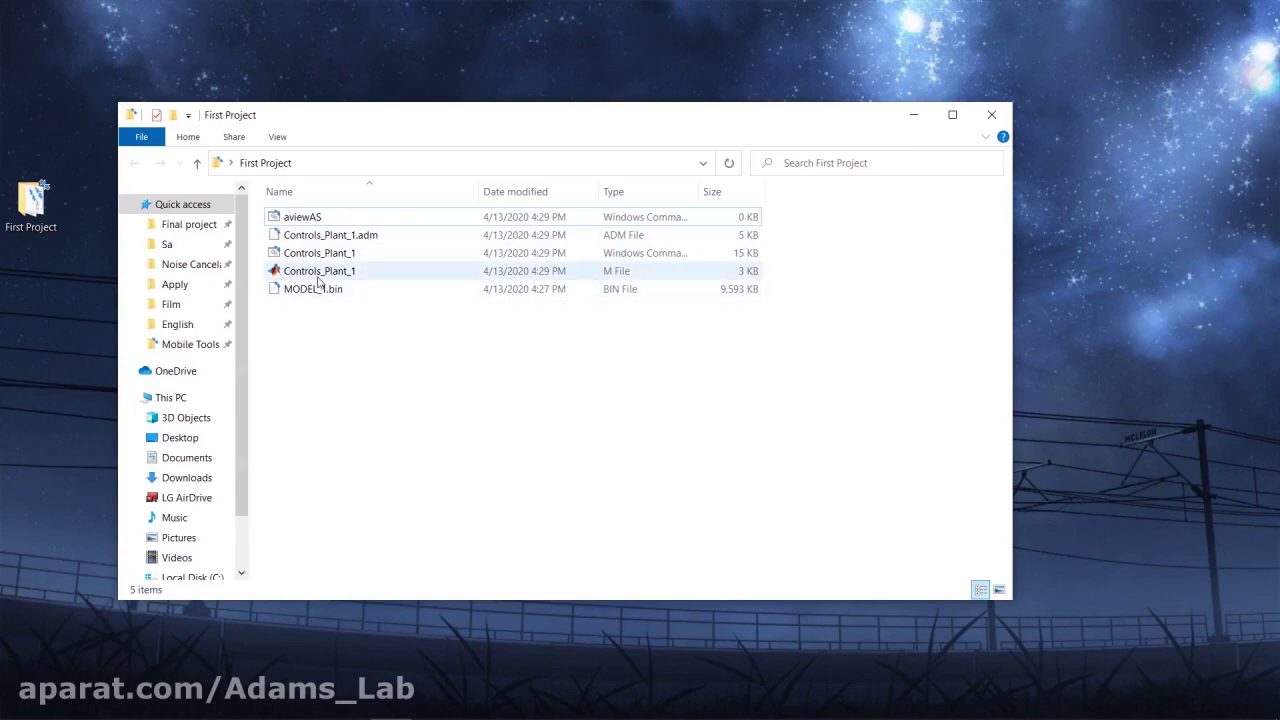
Step: Launch MATLAB from the Controls_Plant_1 M file in the First Project folder
left_click(378, 277)
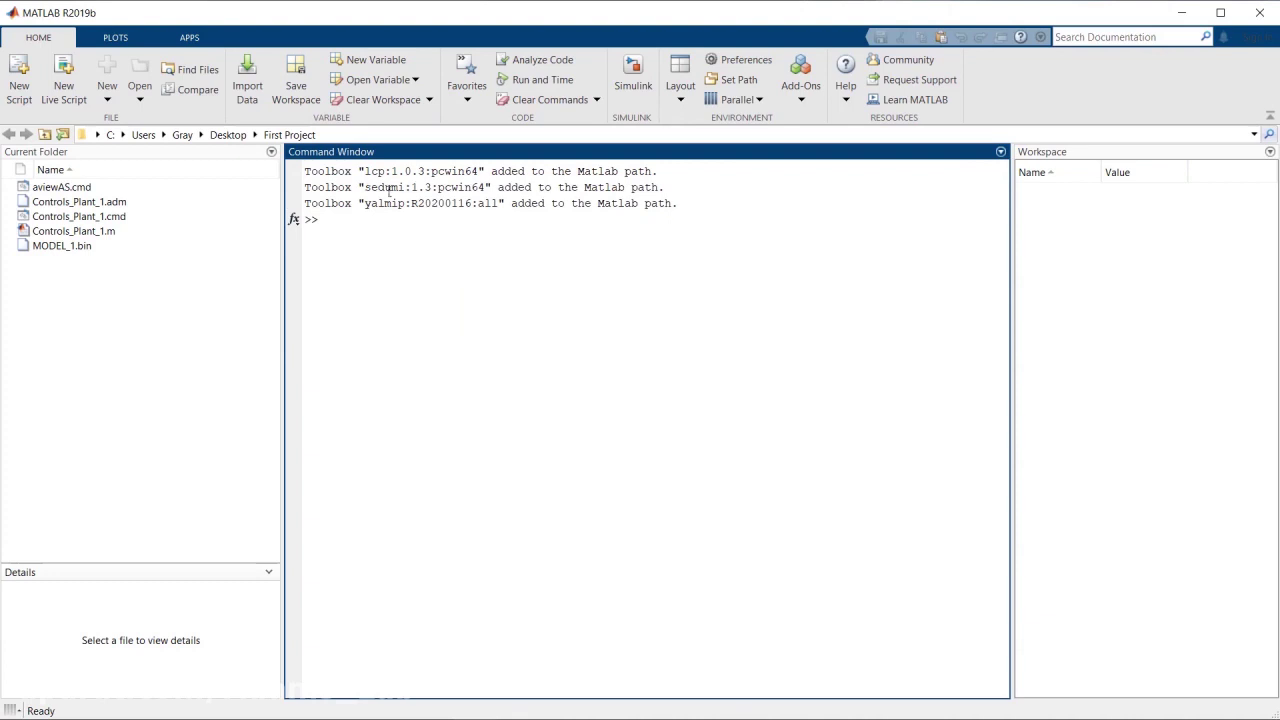
key("ctrl+a")
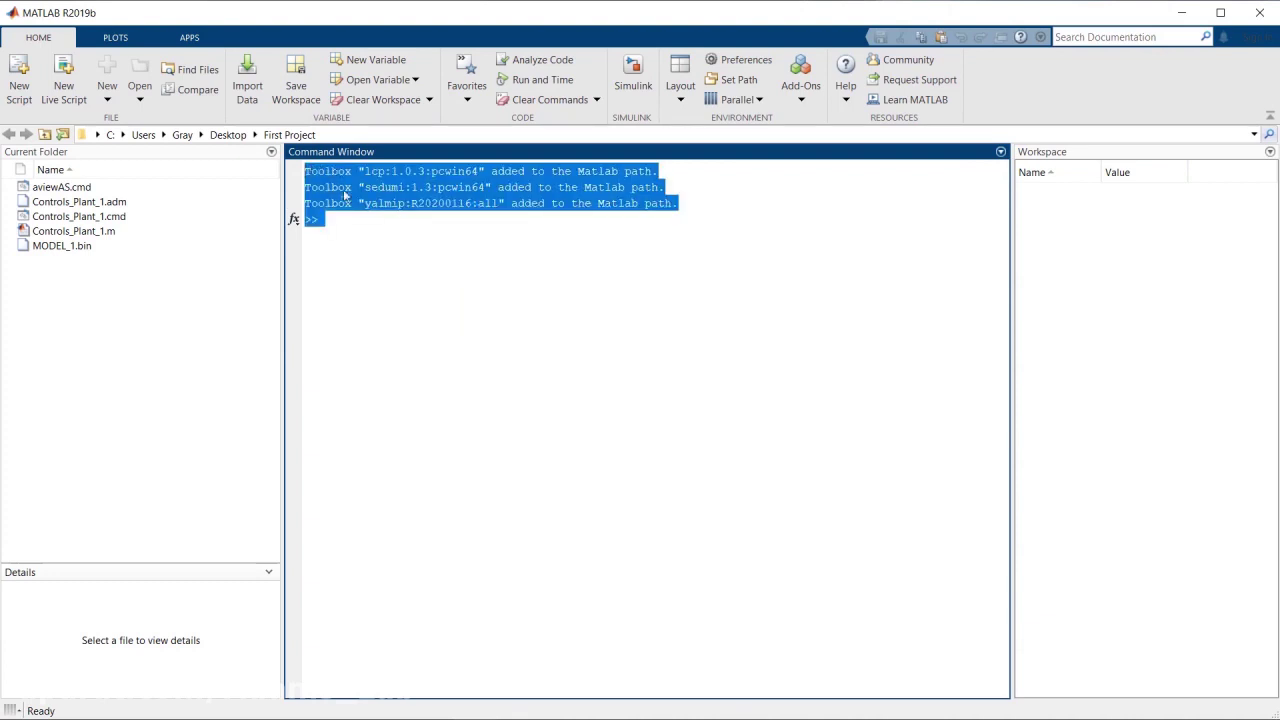
left_click(345, 195)
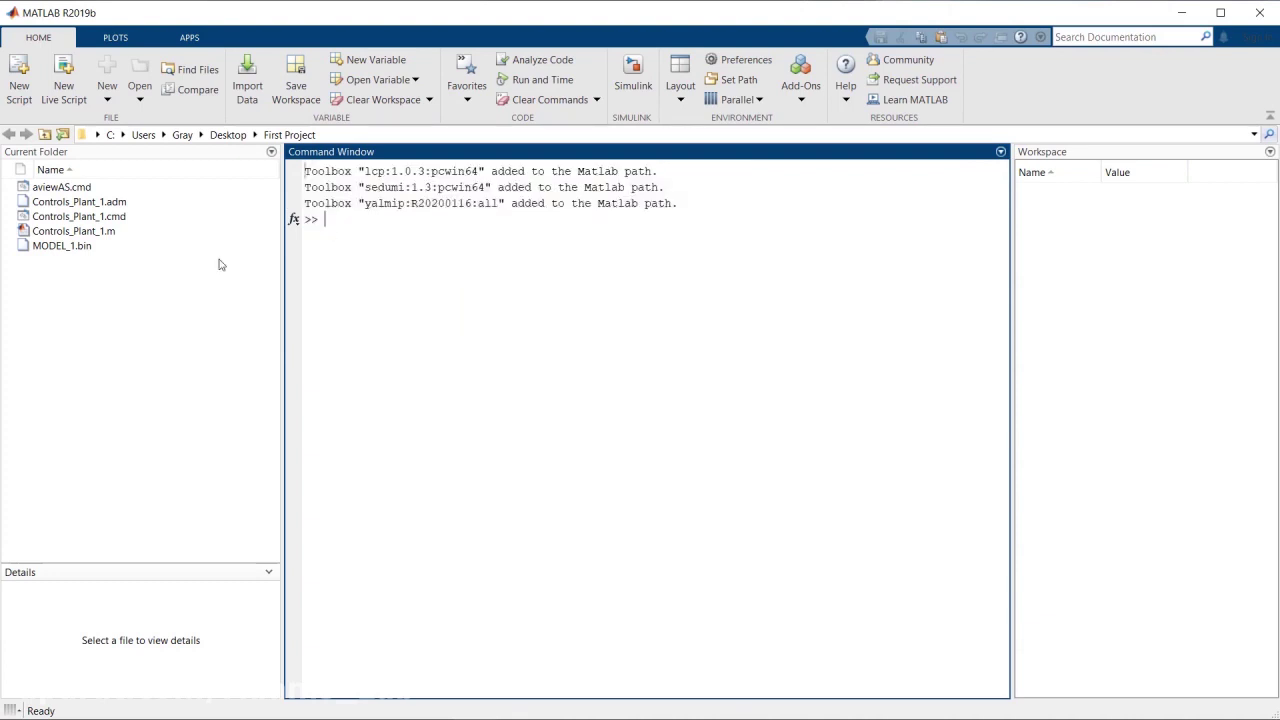
Step: Open the Controls_Plant_1.m script in the MATLAB editor and run it
left_click(48, 233)
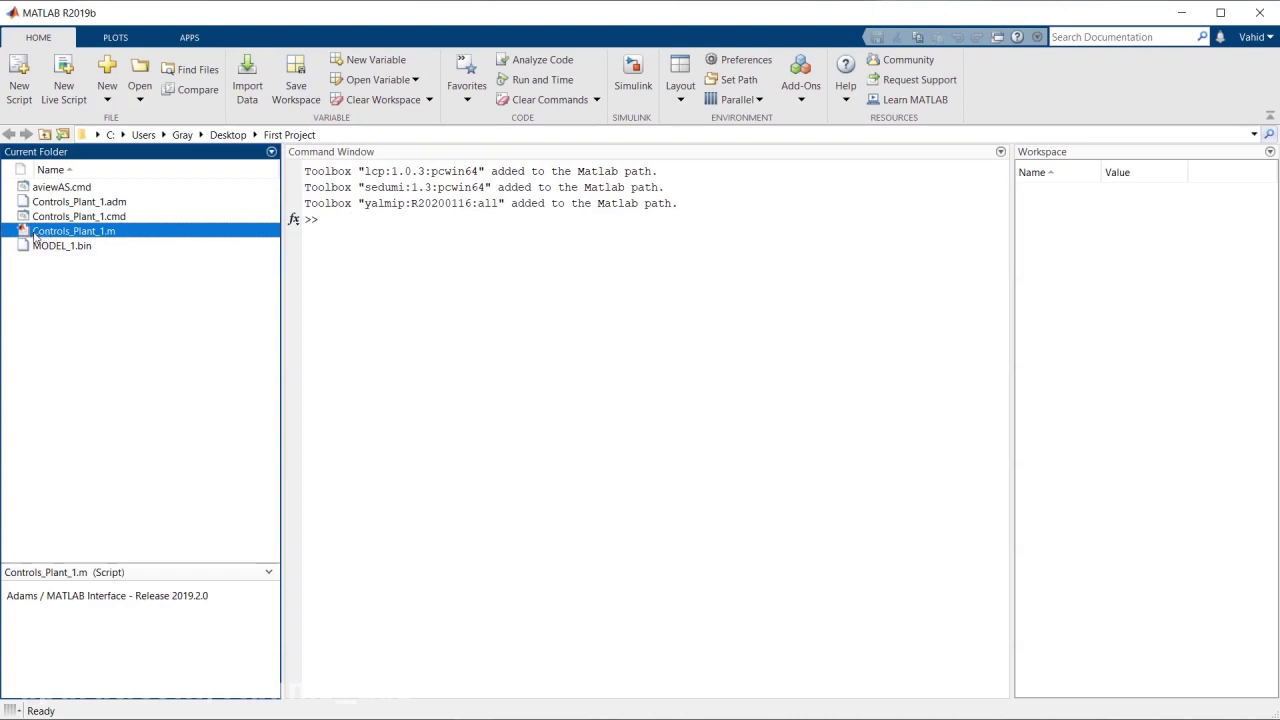
right_click(35, 235)
key("Escape")
key("Return")
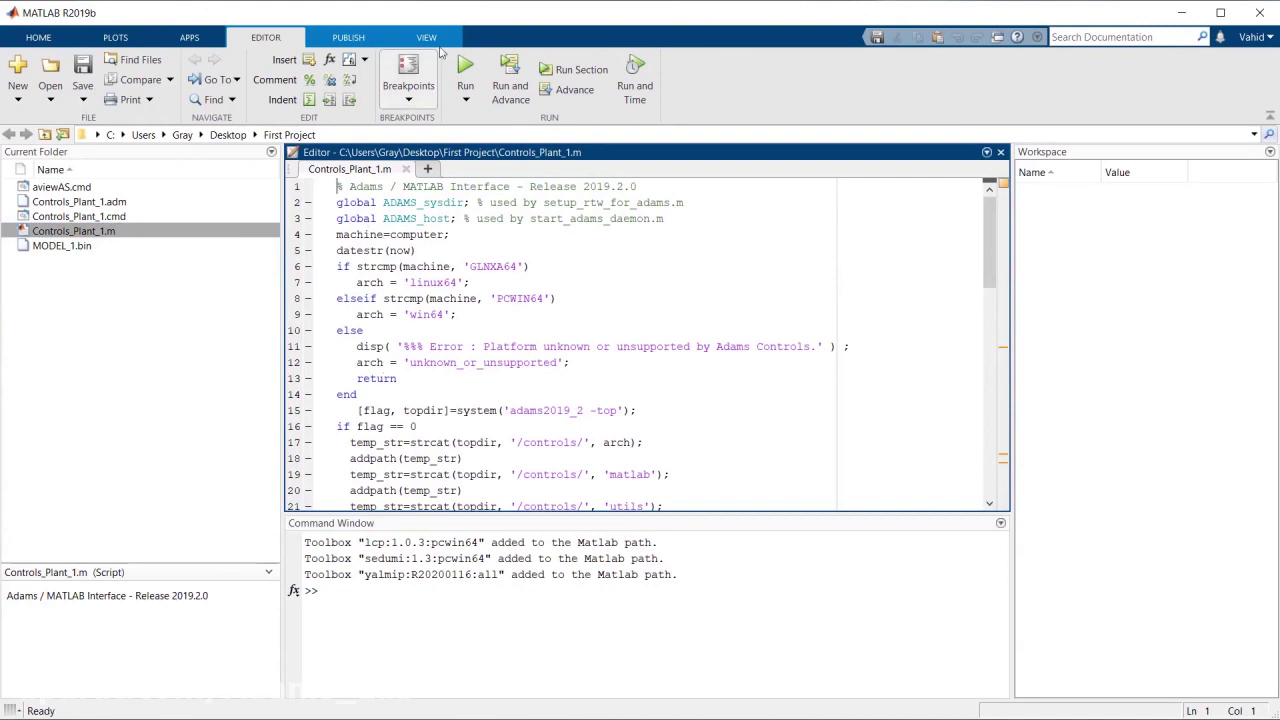
left_click(465, 72)
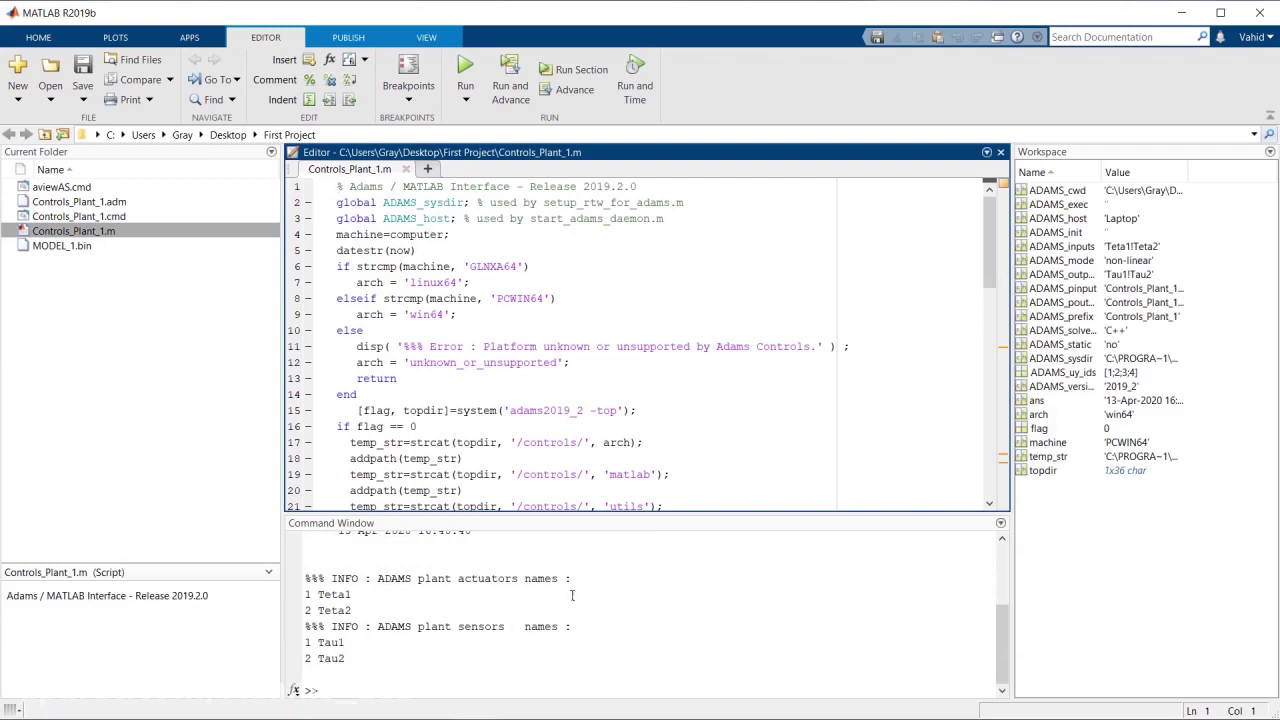
Step: Run the adams_sys command in MATLAB to generate the Simulink plant model, and maximize the model window
left_click(450, 676)
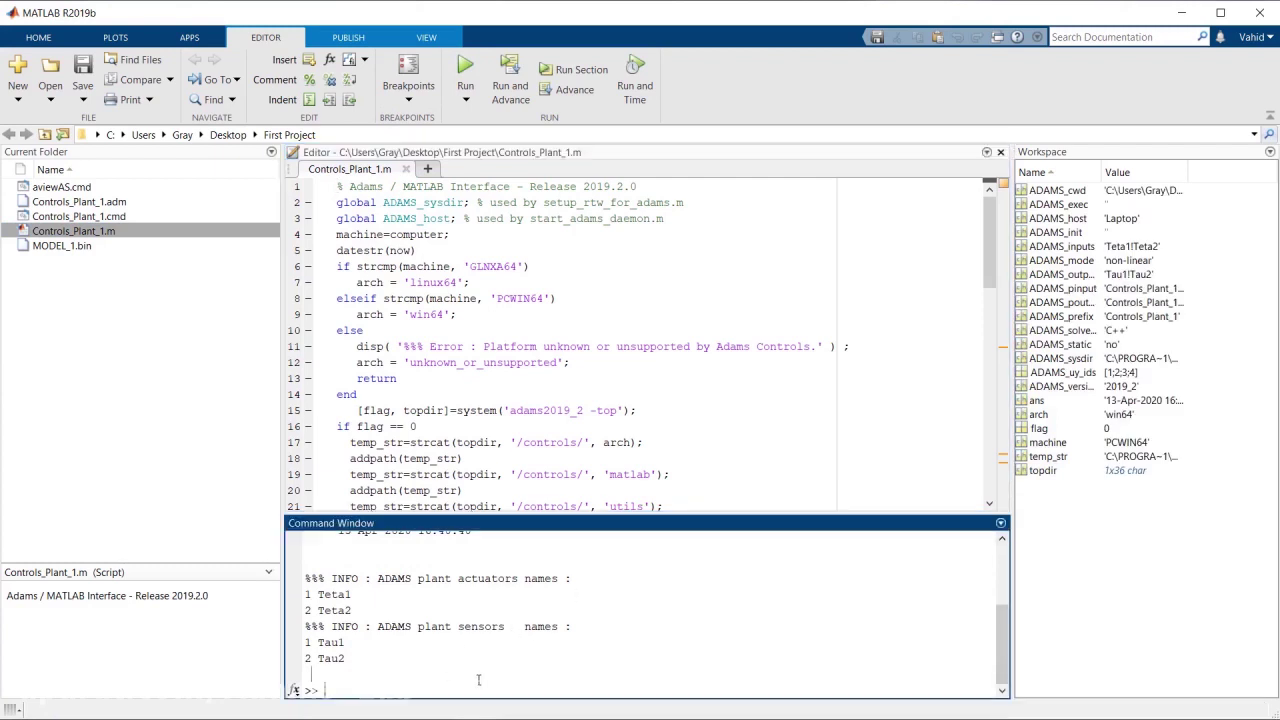
type("adams sys")
key("Return")
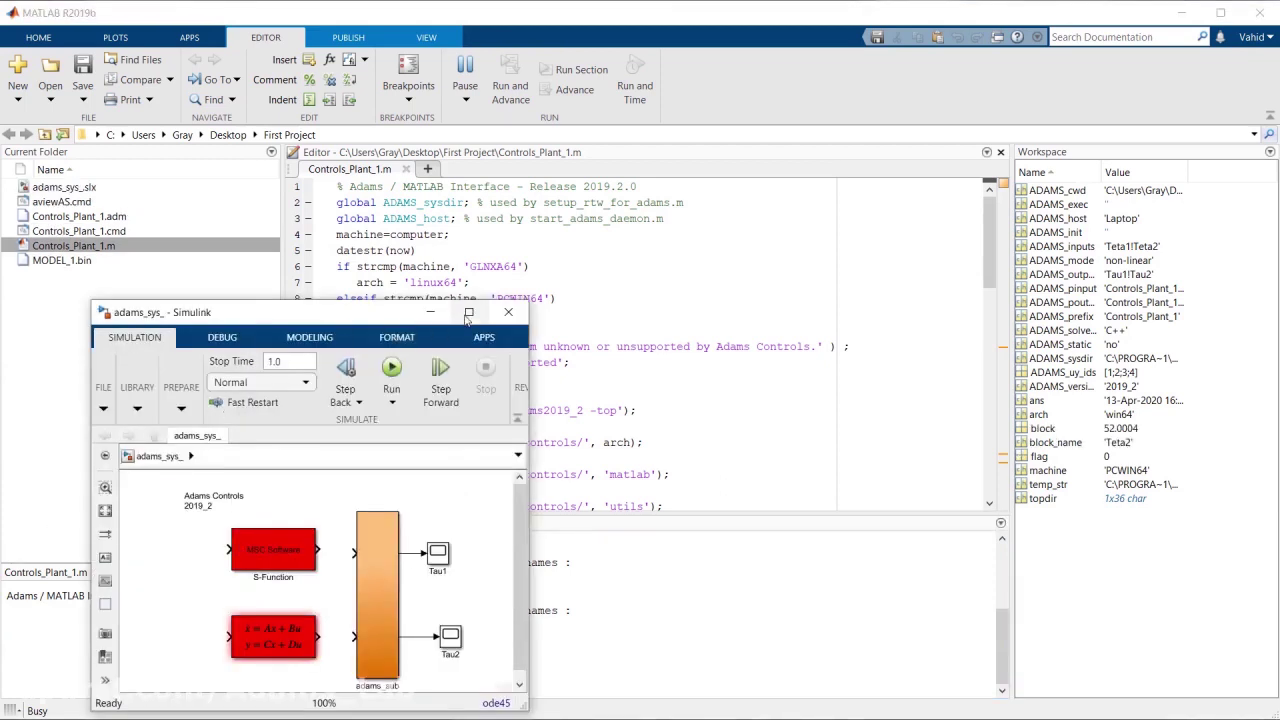
left_click(468, 313)
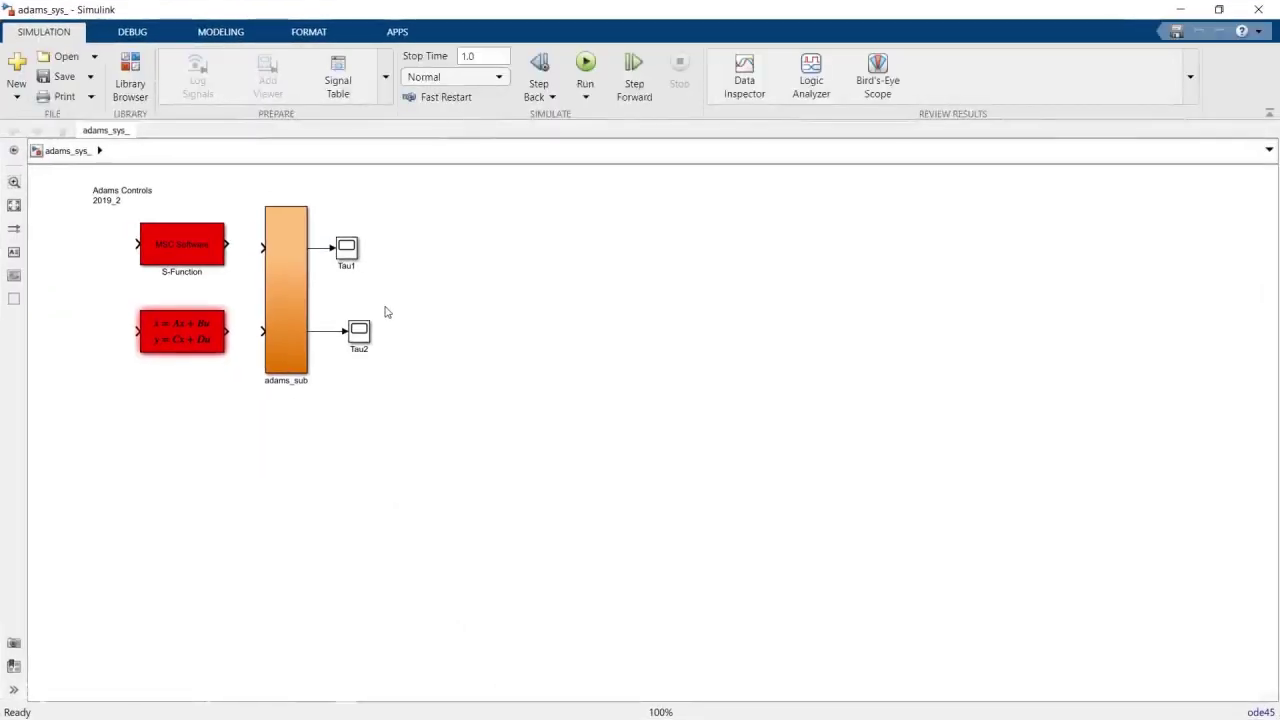
key("space")
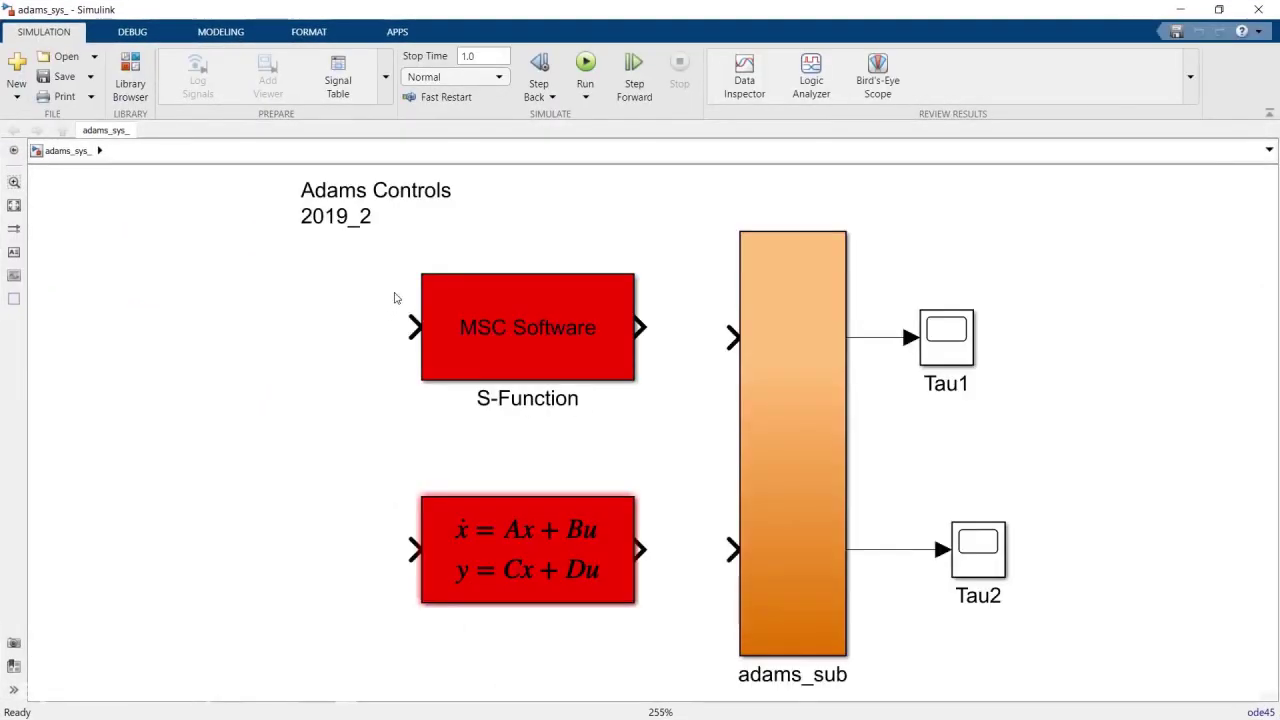
Step: Delete the red MSC Software S-Function block and the red state-space block from the model
left_click(446, 223)
left_click(825, 211)
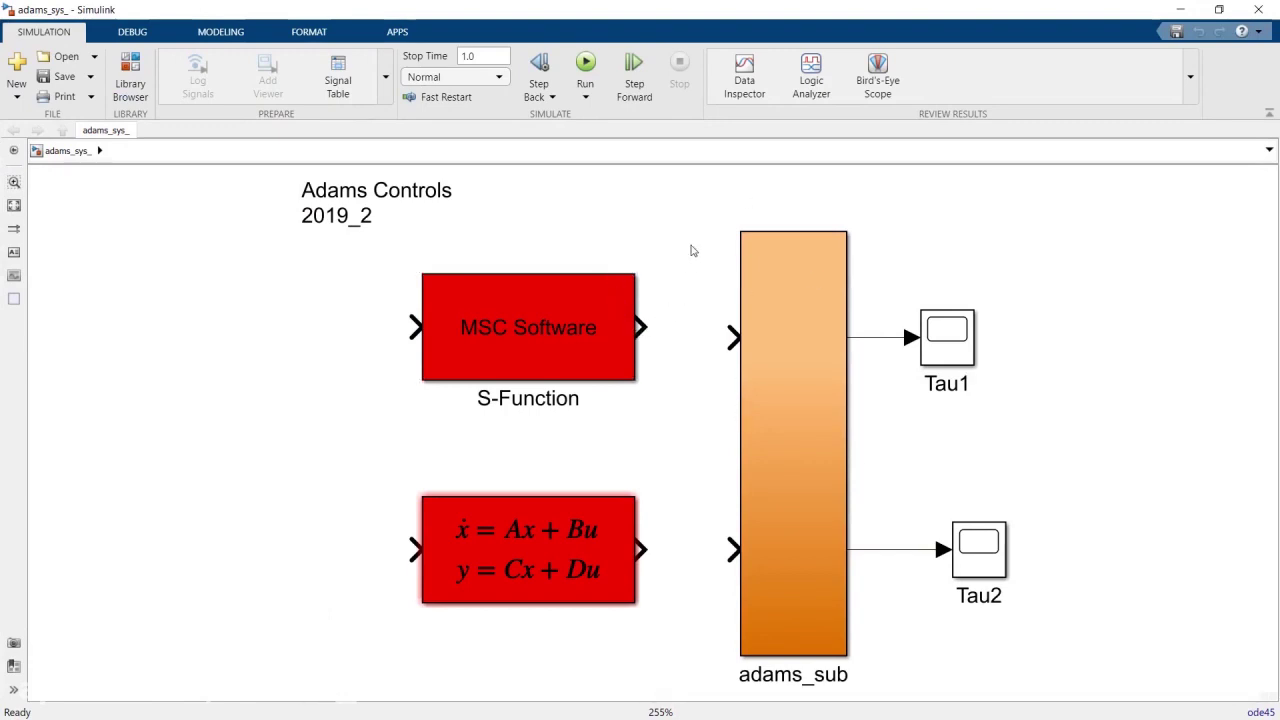
left_click(476, 325)
left_click(310, 309)
left_click_drag(680, 266, 412, 598)
key("Delete")
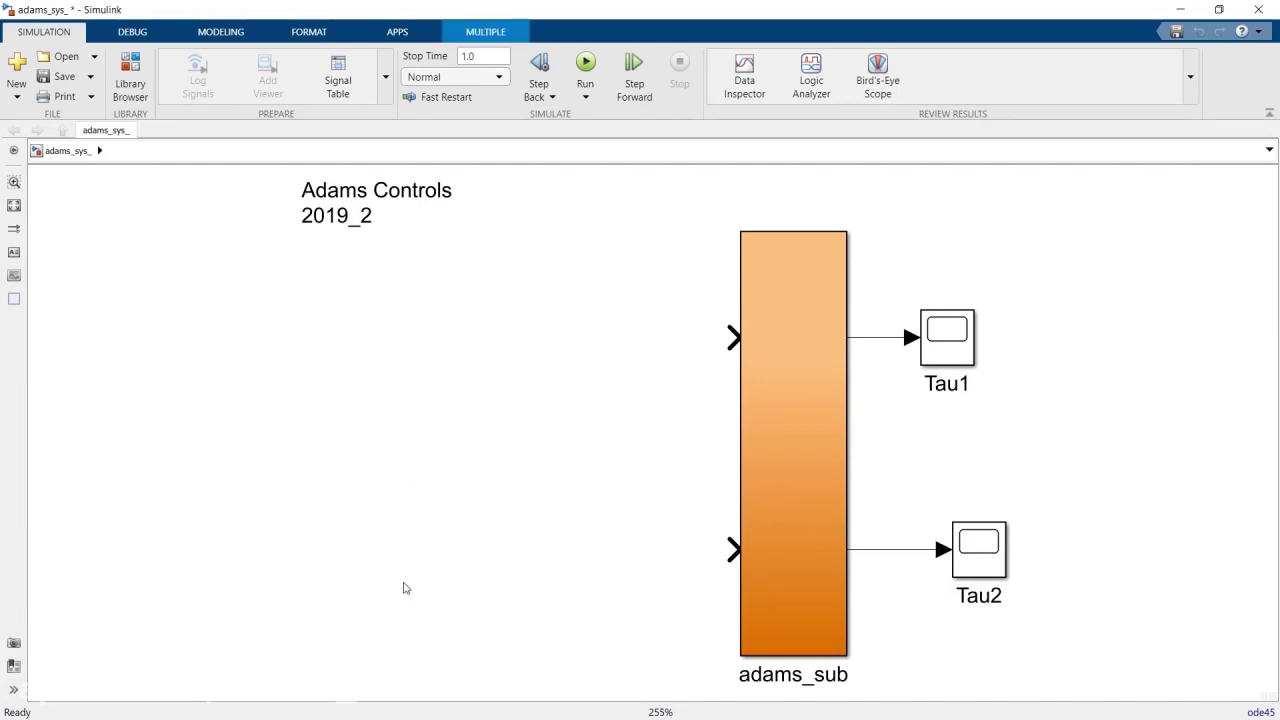
Step: Move the "Adams Controls 2019_2" annotation to just above the adams_sub block
left_click(342, 216)
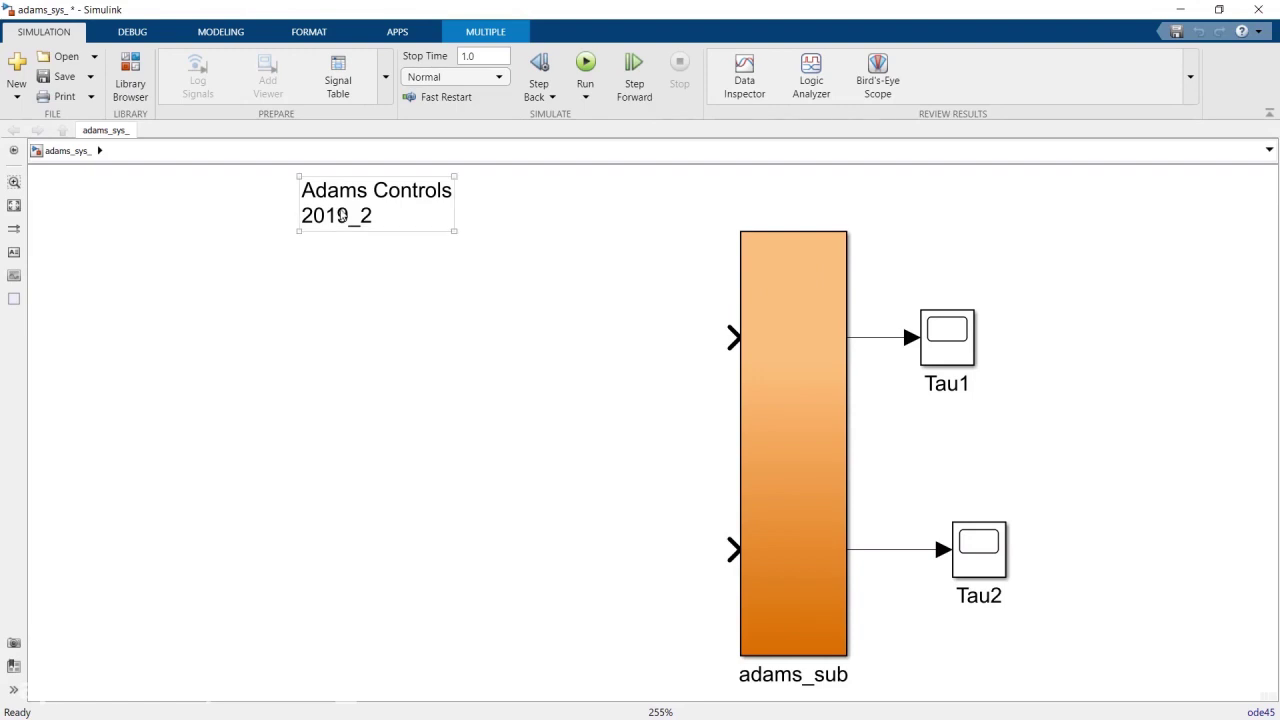
double_click(343, 215)
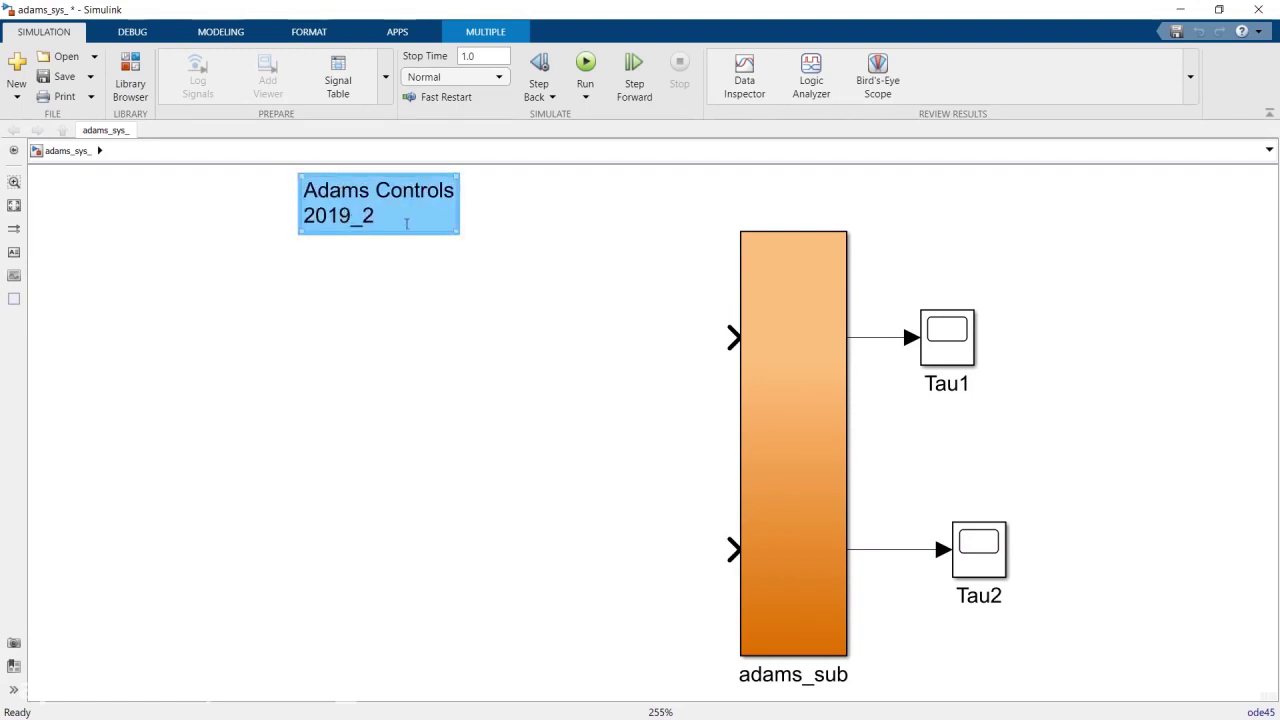
mouse_move(406, 223)
left_mouse_down()
mouse_move(774, 227)
mouse_move(820, 214)
left_mouse_up()
left_click(1055, 385)
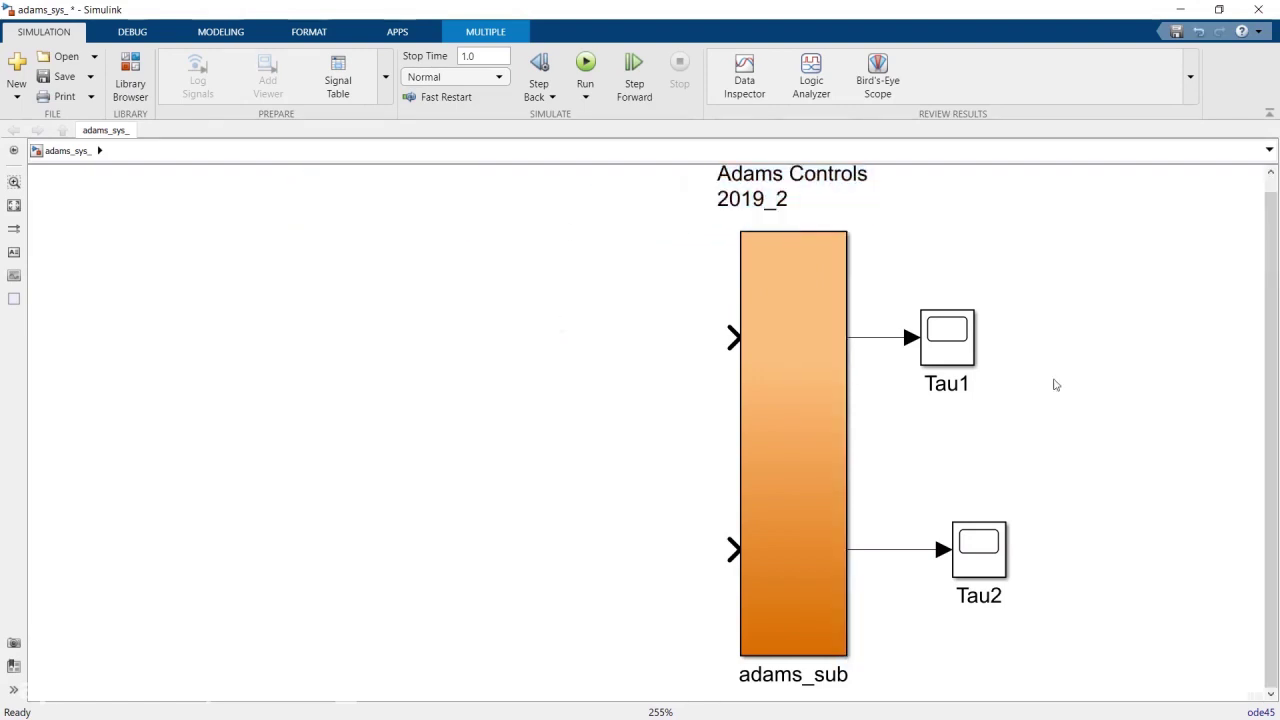
key("space")
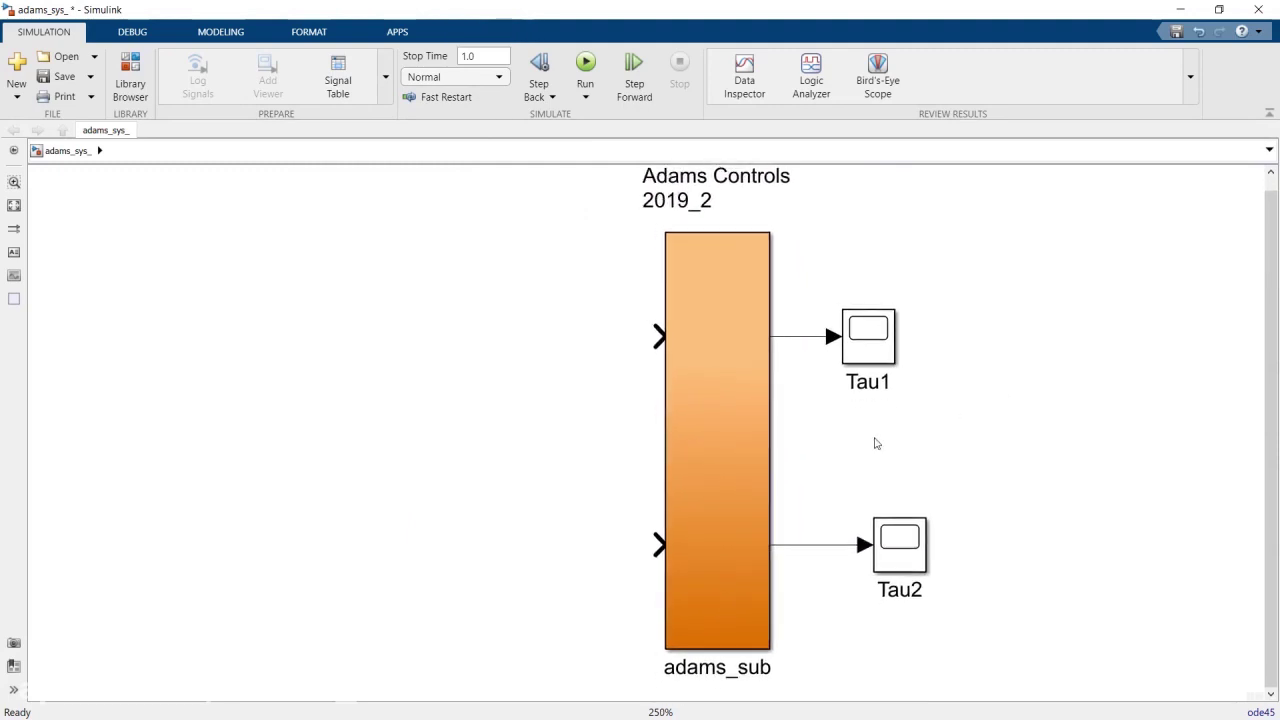
Step: Open the adams_sub subsystem to show its internal blocks
left_click(859, 348)
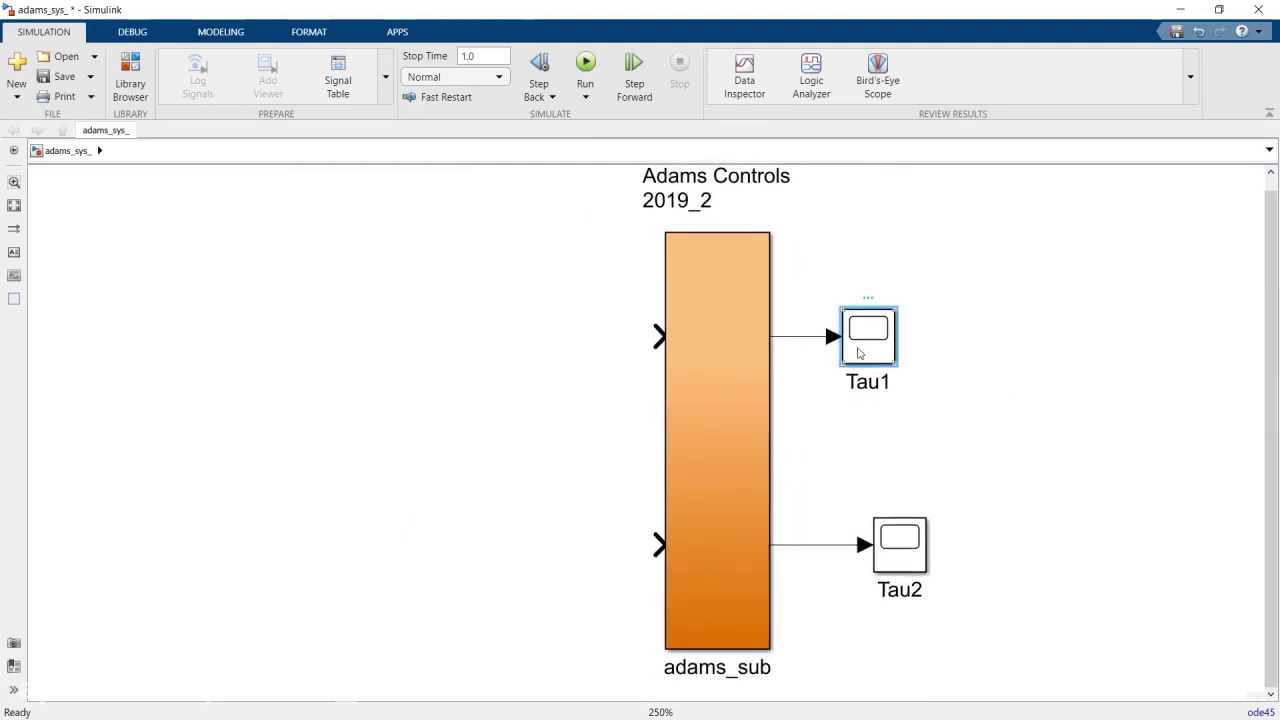
left_click(910, 545)
left_click_drag(791, 274, 801, 318)
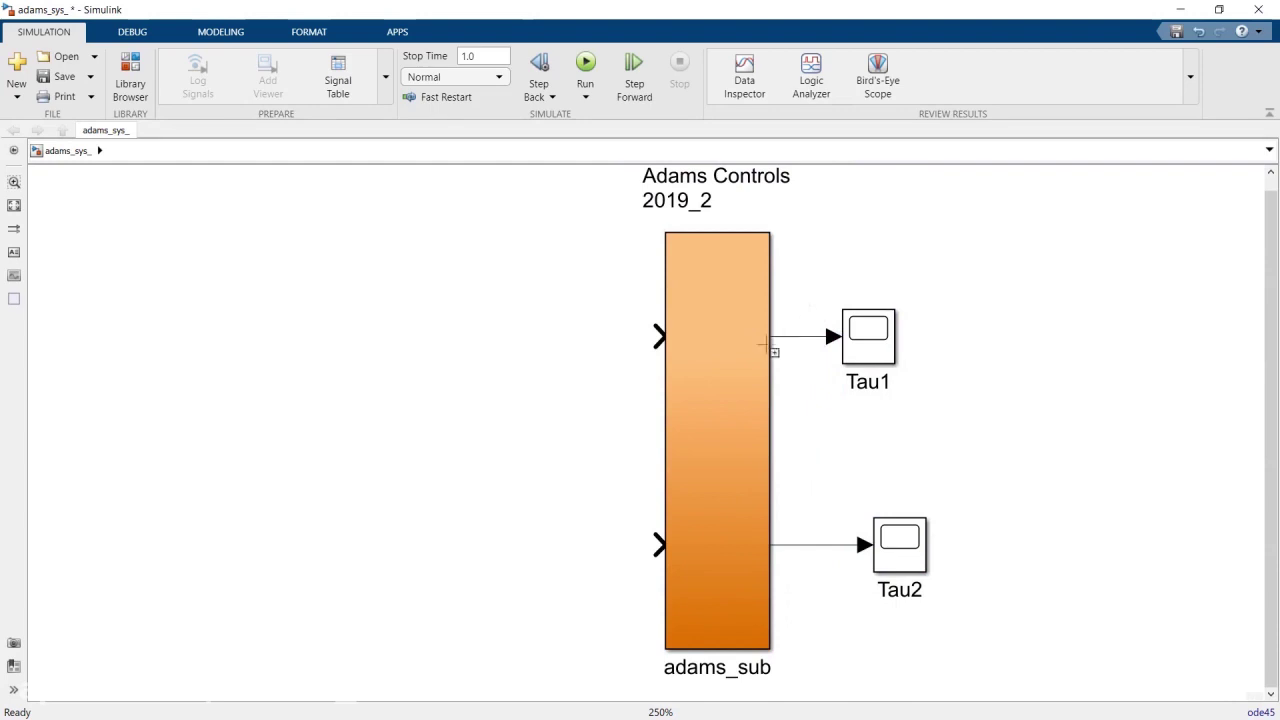
left_click(748, 338)
left_click(749, 338)
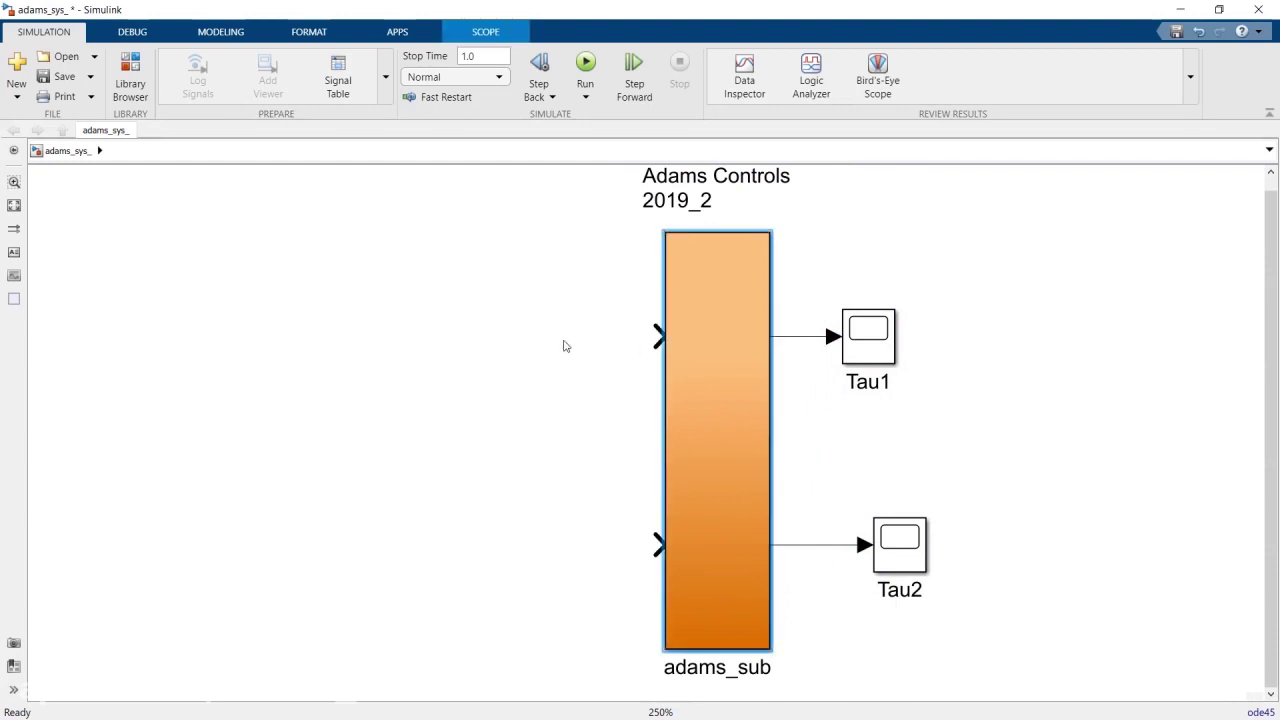
double_click(735, 333)
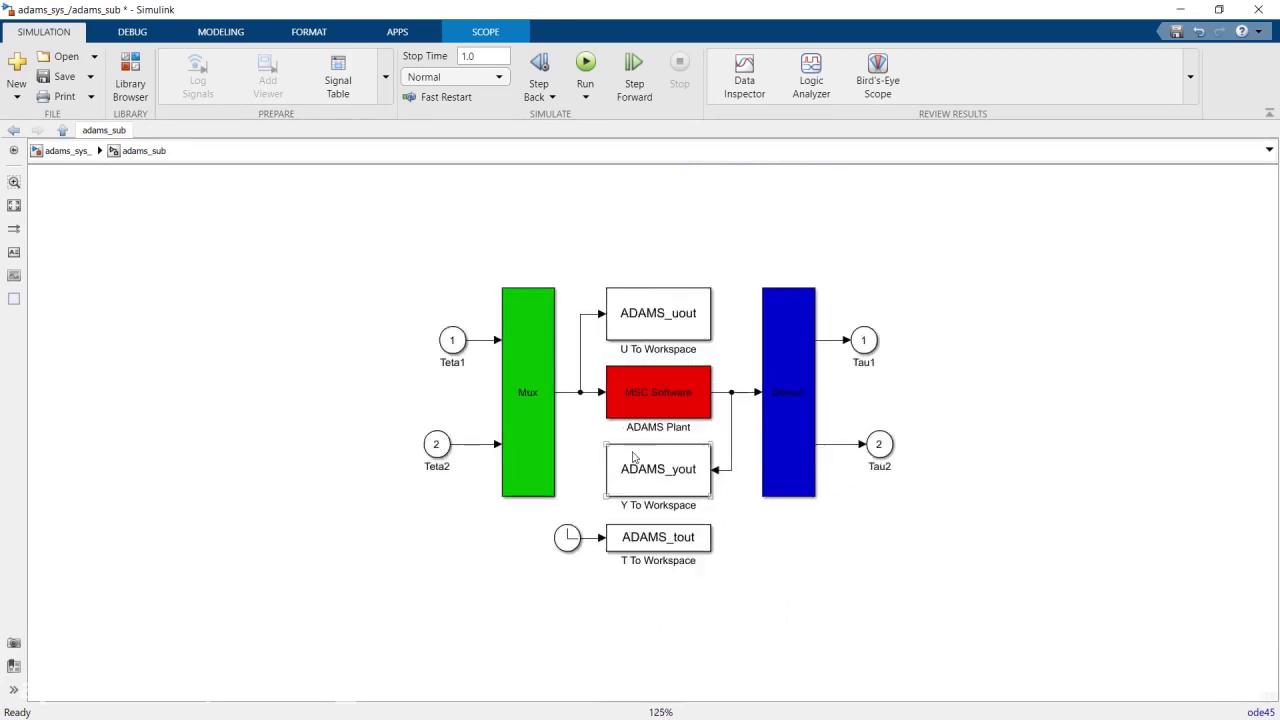
scroll(633, 455, "up", 2)
scroll(728, 306, "up", 2)
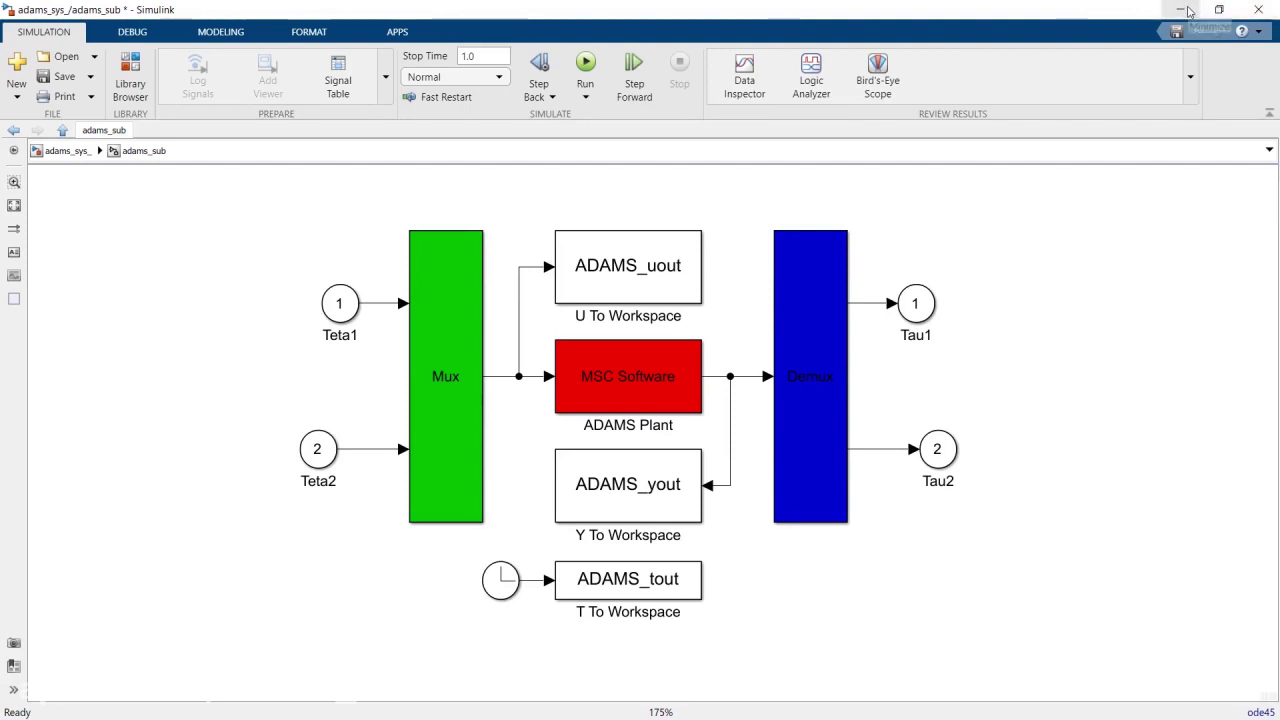
Step: Check the First Project folder in File Explorer for the generated adams_sys_ model file and return to the Simulink model
left_click(1185, 10)
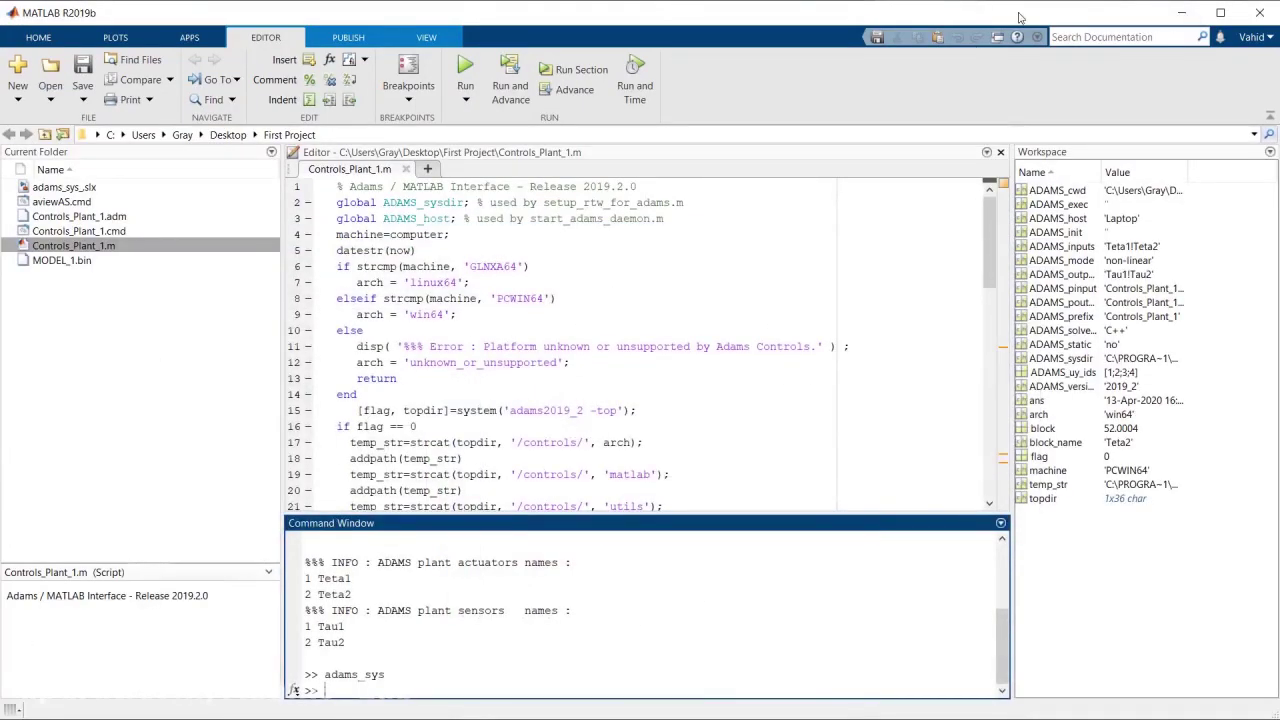
left_click(1181, 12)
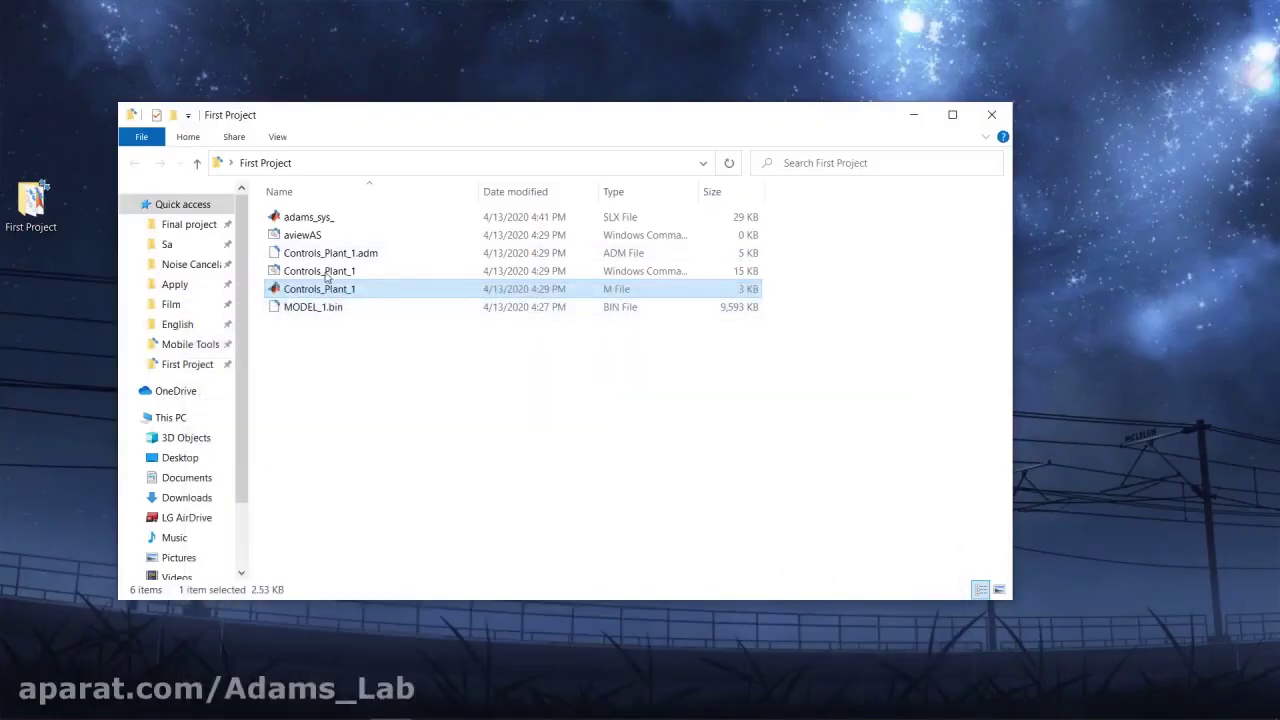
left_click(331, 219)
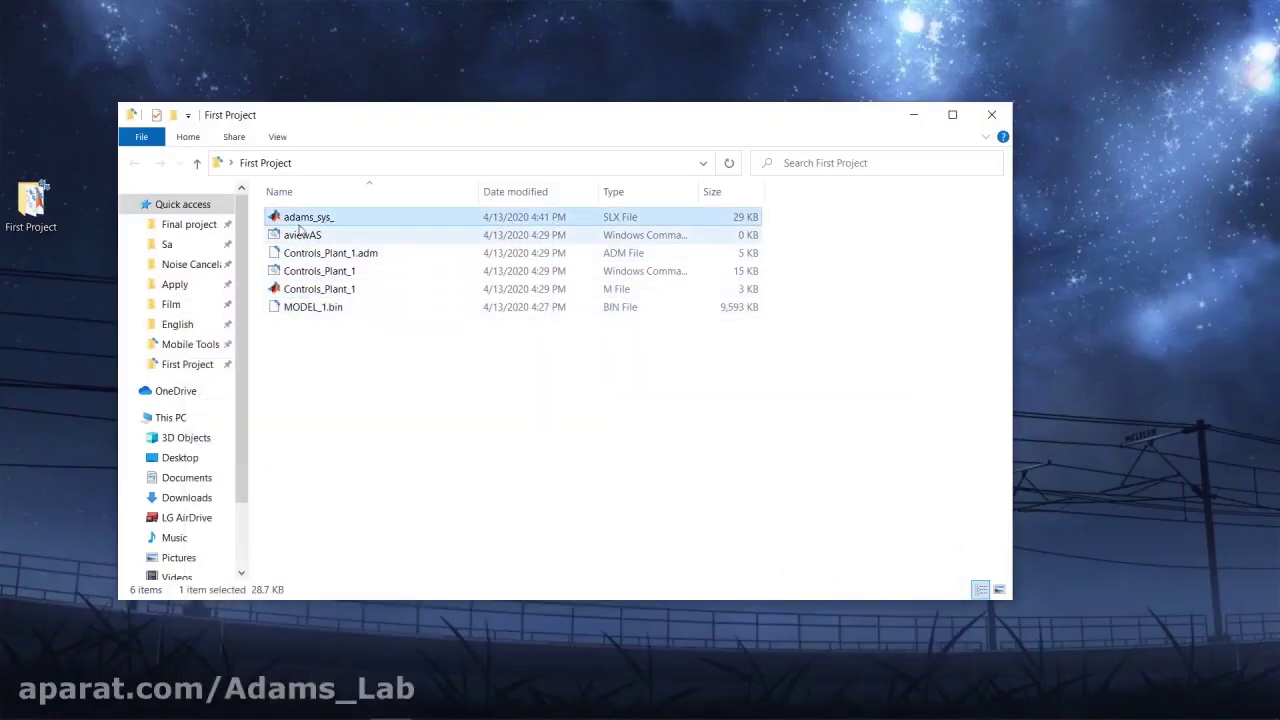
left_click_drag(391, 401, 320, 212)
left_click(418, 391)
mouse_move(400, 715)
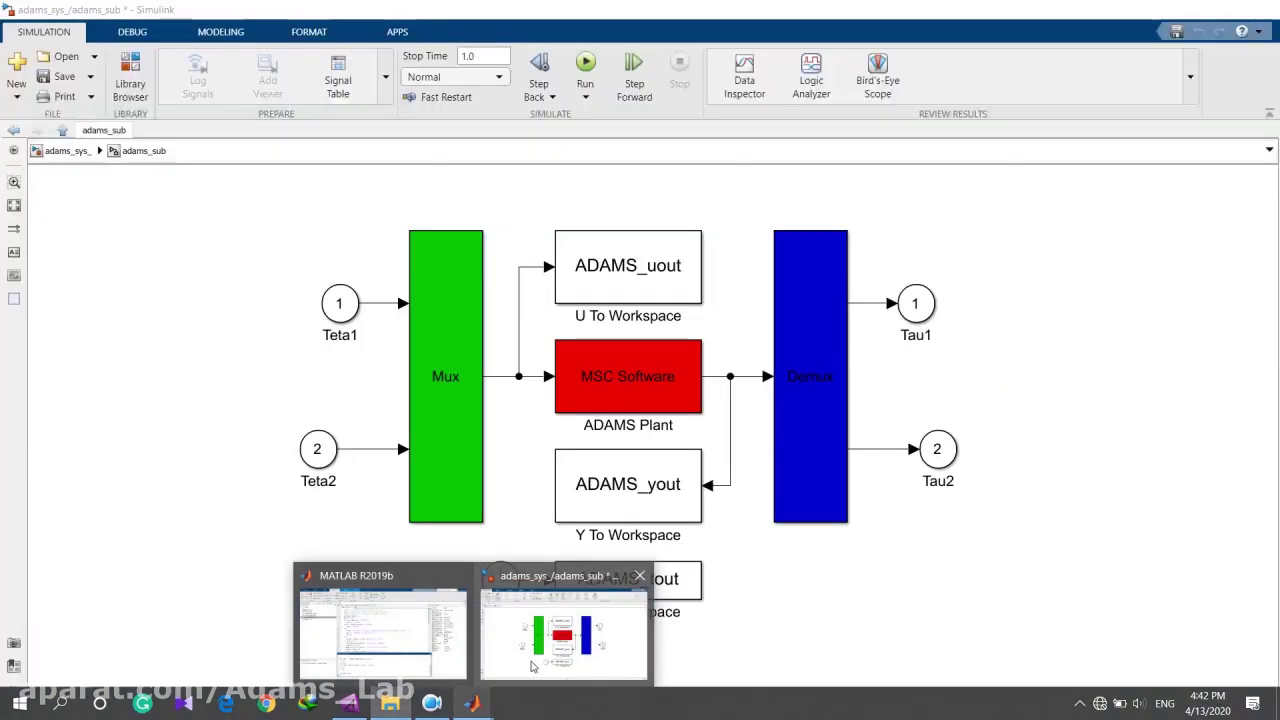
left_click(545, 645)
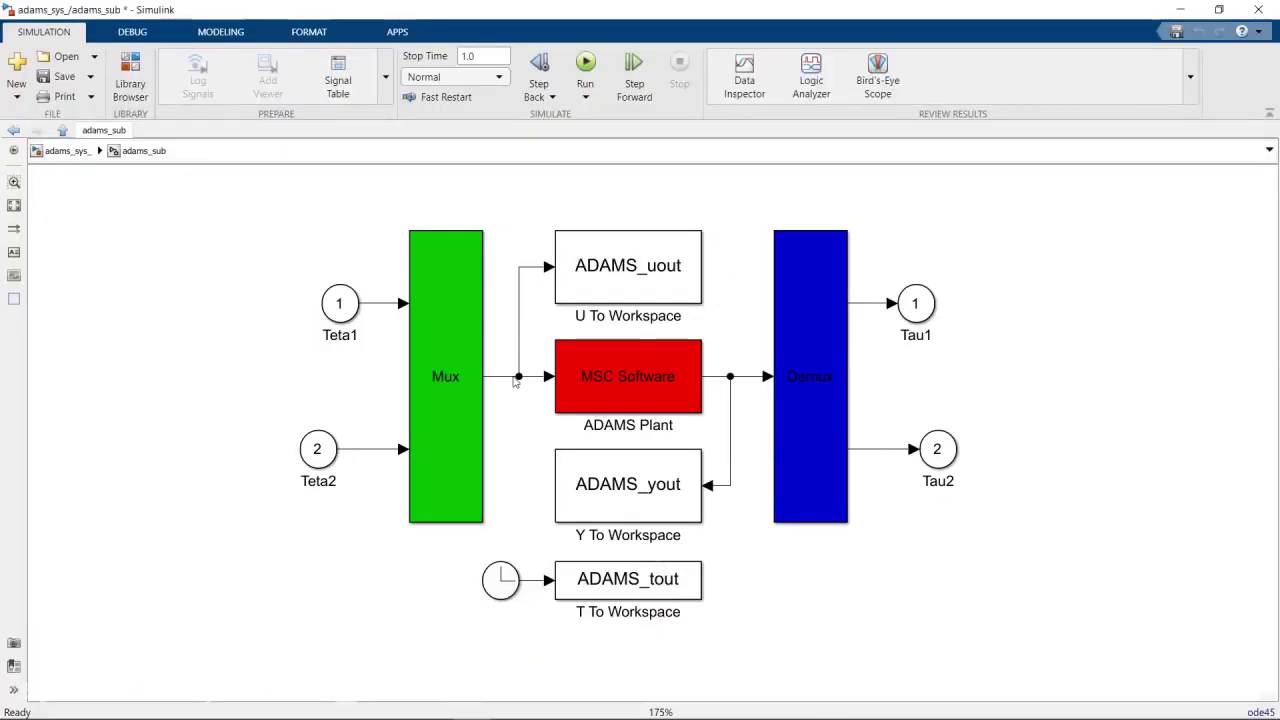
Step: Open the block parameters of the red ADAMS Plant block and choose batch as the animation mode
left_click(607, 400)
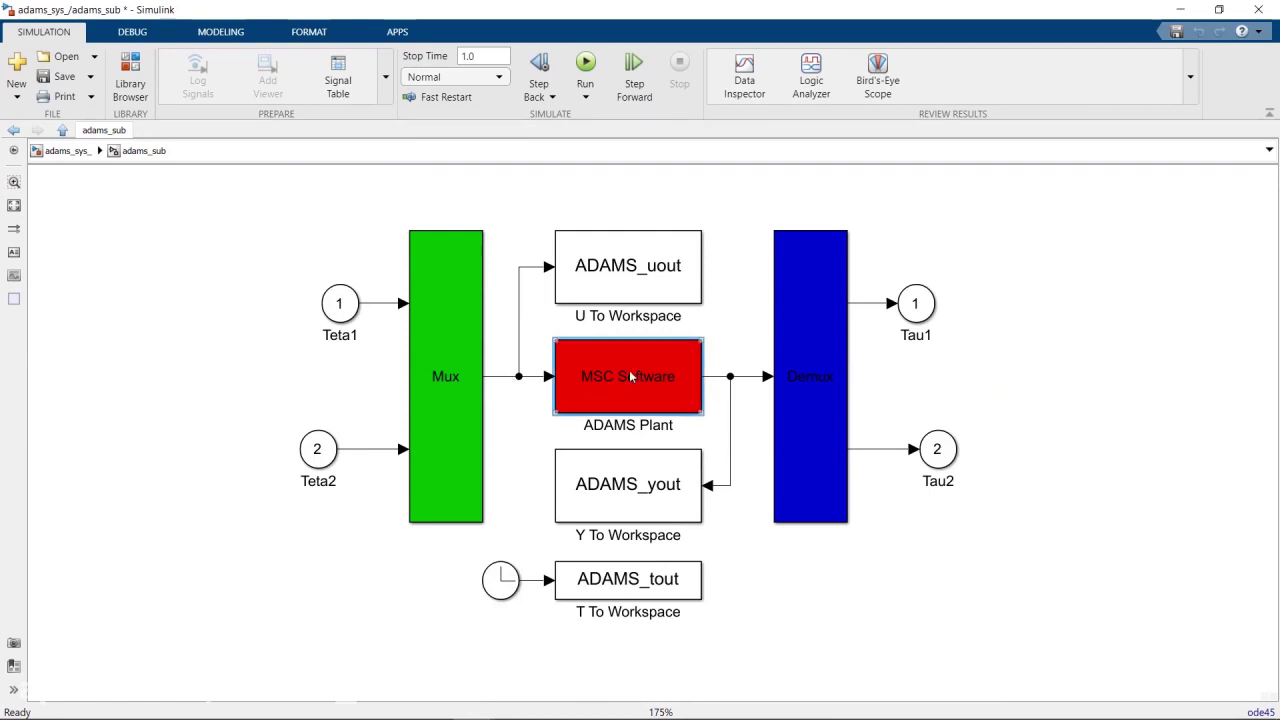
double_click(629, 374)
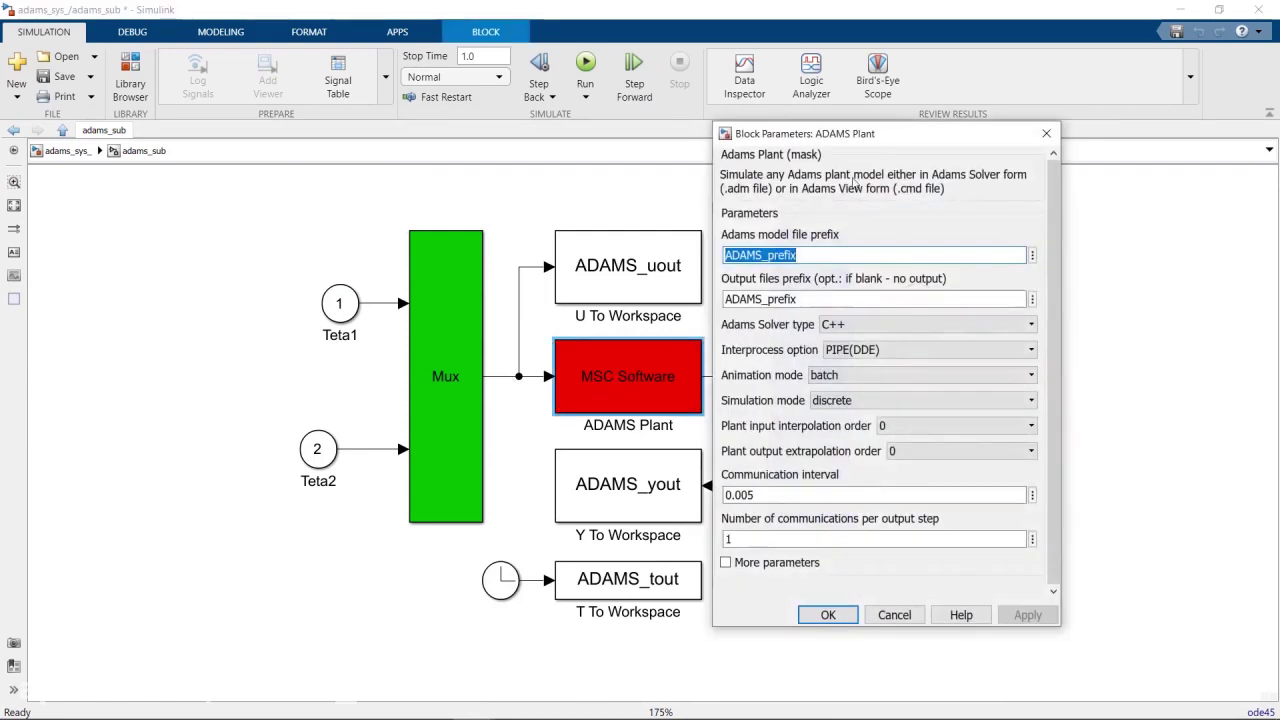
left_click_drag(875, 138, 887, 101)
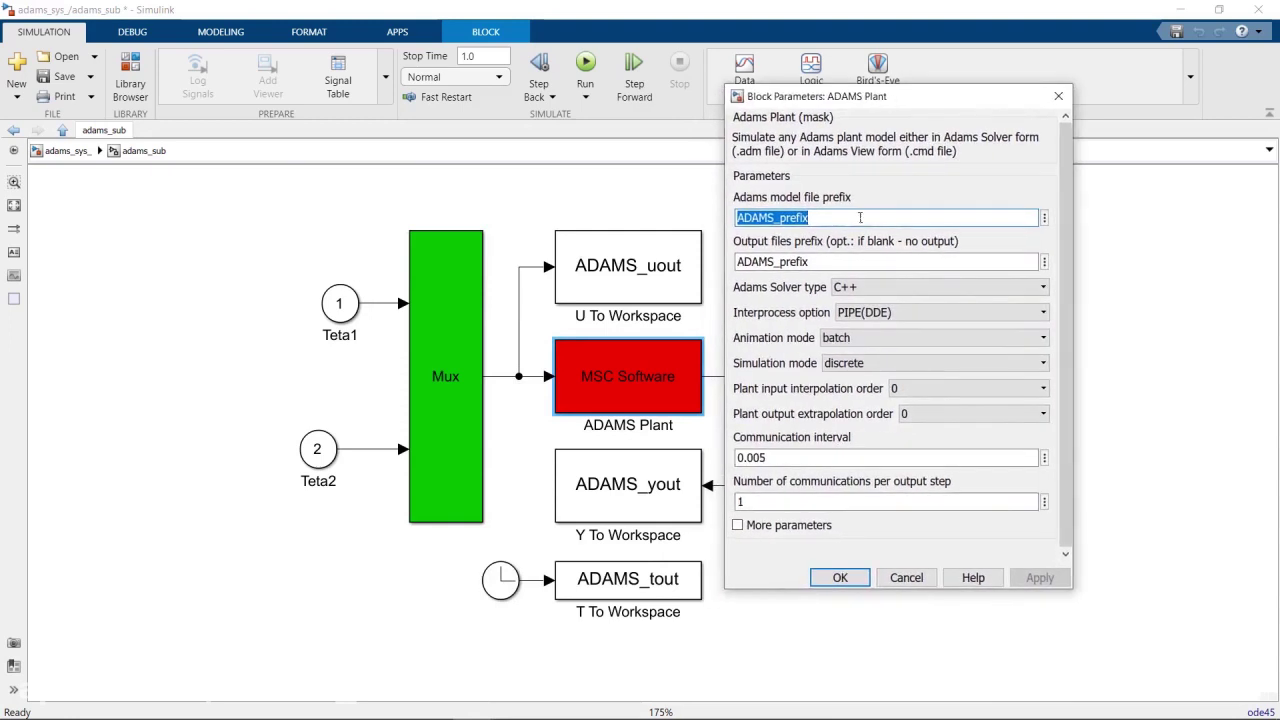
left_click(830, 340)
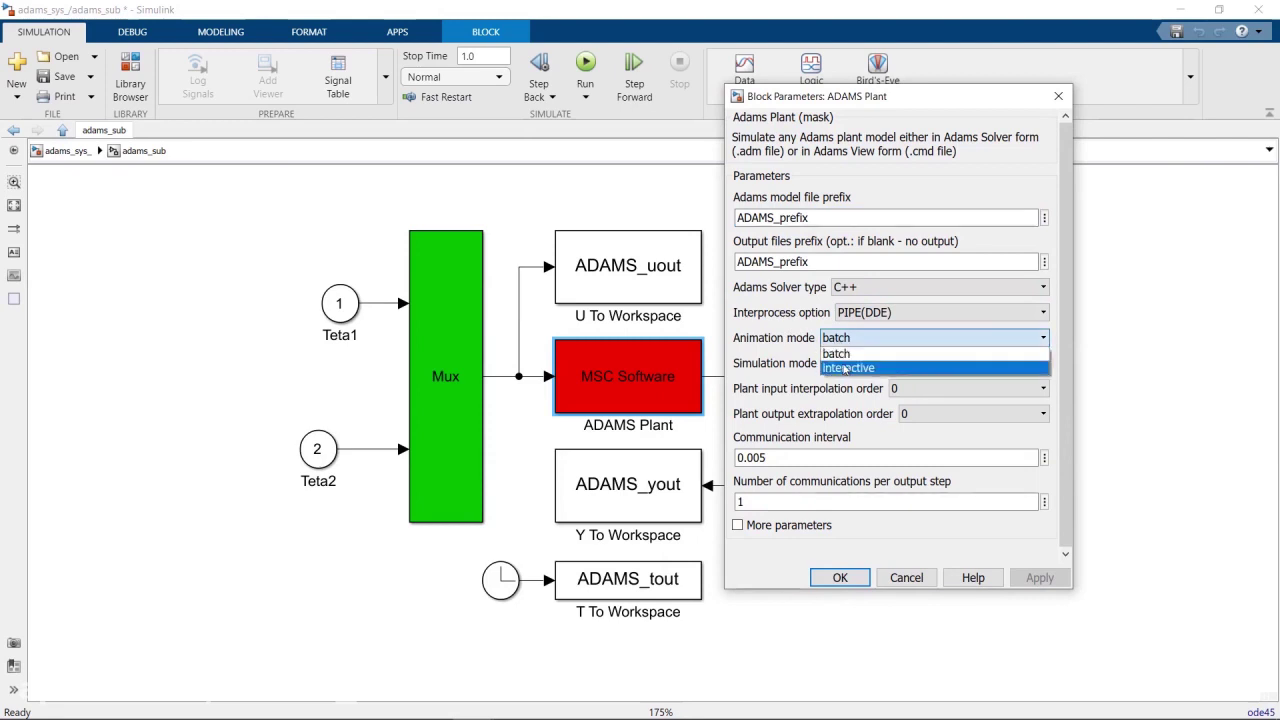
left_click(840, 355)
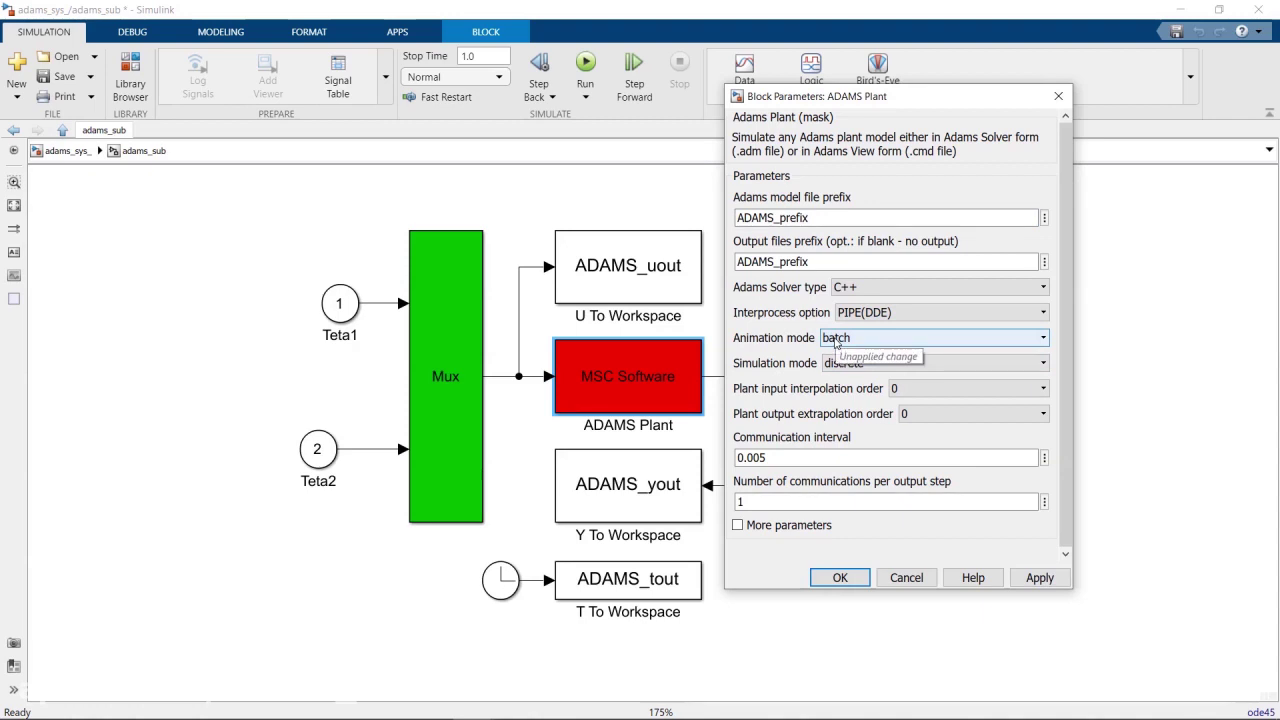
Step: Try the interactive animation mode for the ADAMS Plant block and return it to batch
left_click(835, 340)
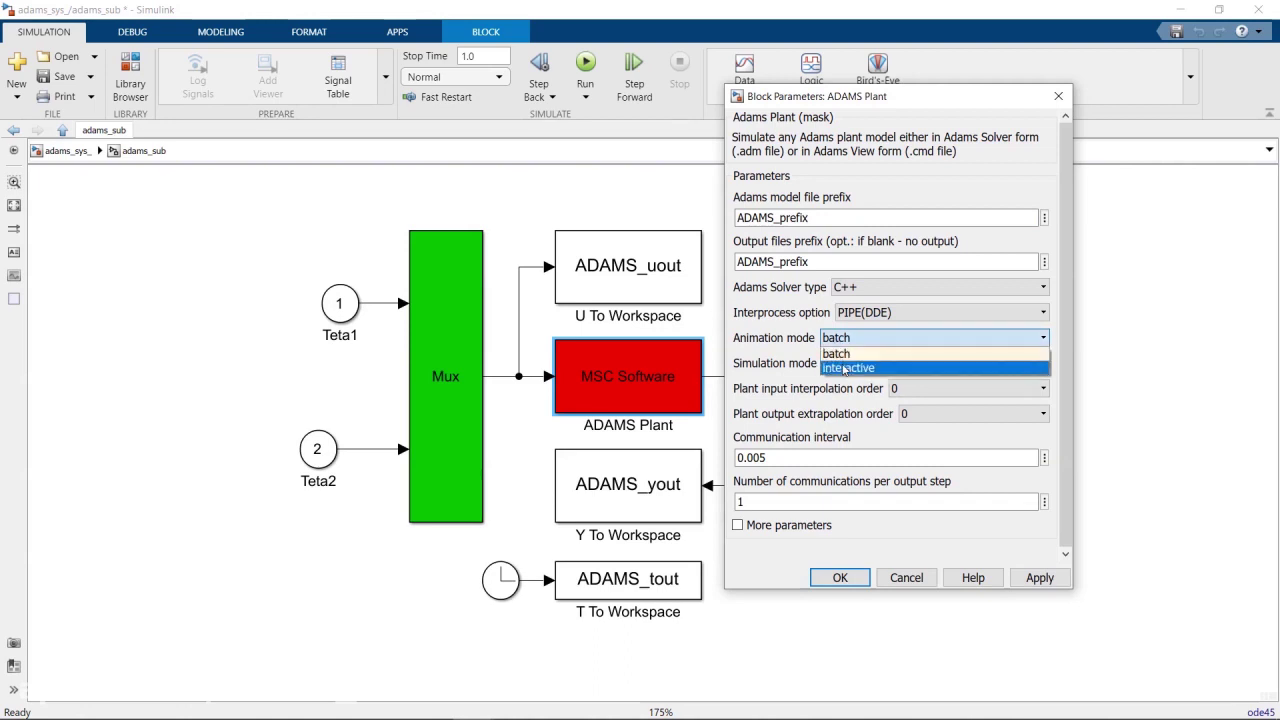
left_click(845, 368)
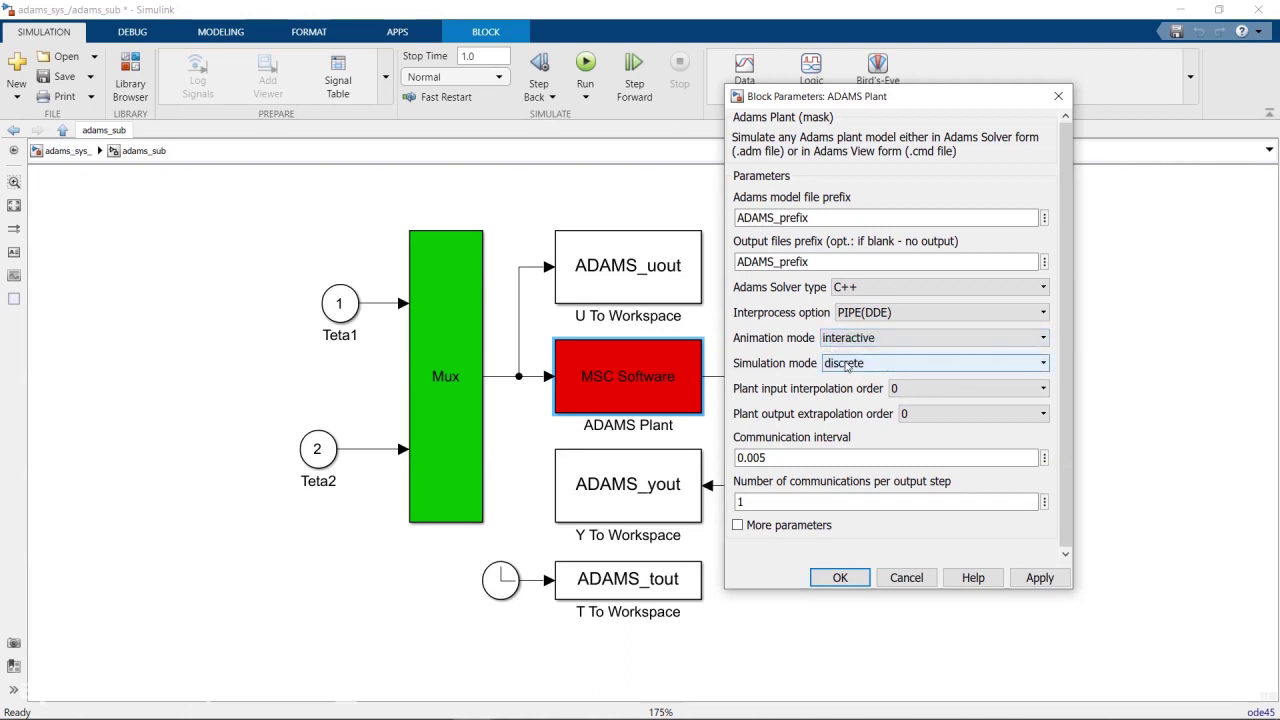
left_click(831, 342)
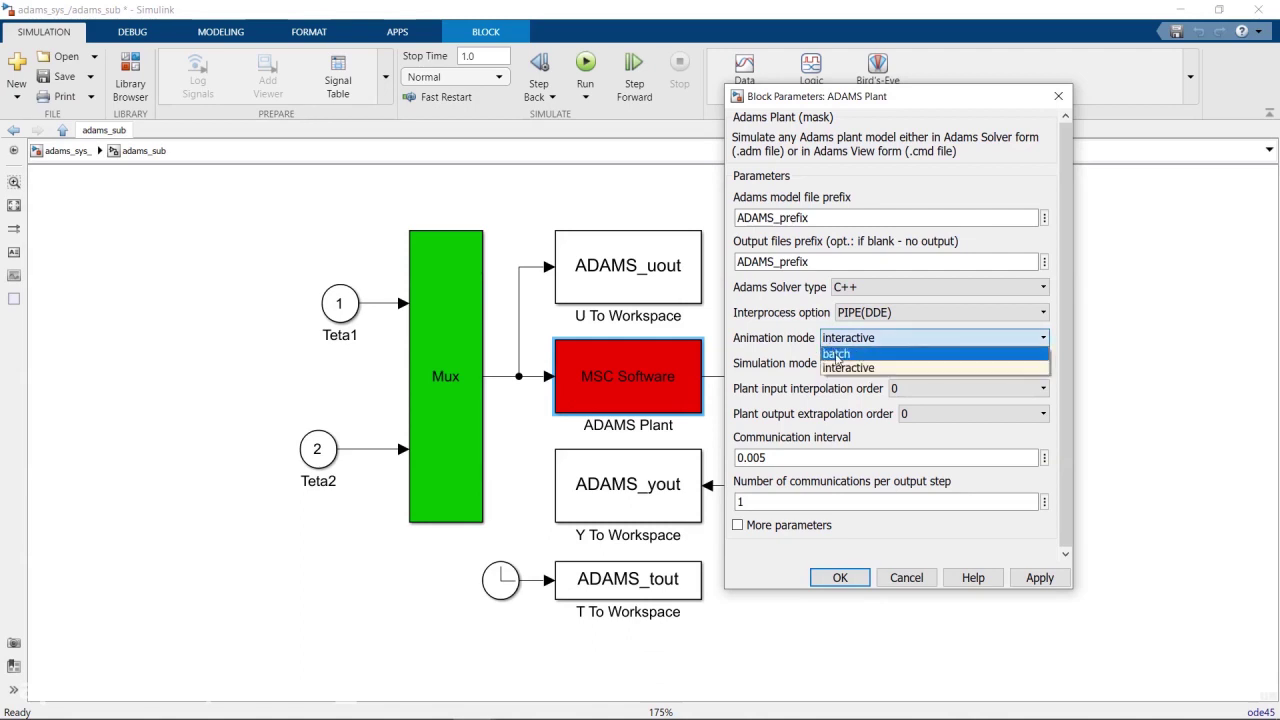
left_click(836, 354)
left_click(842, 340)
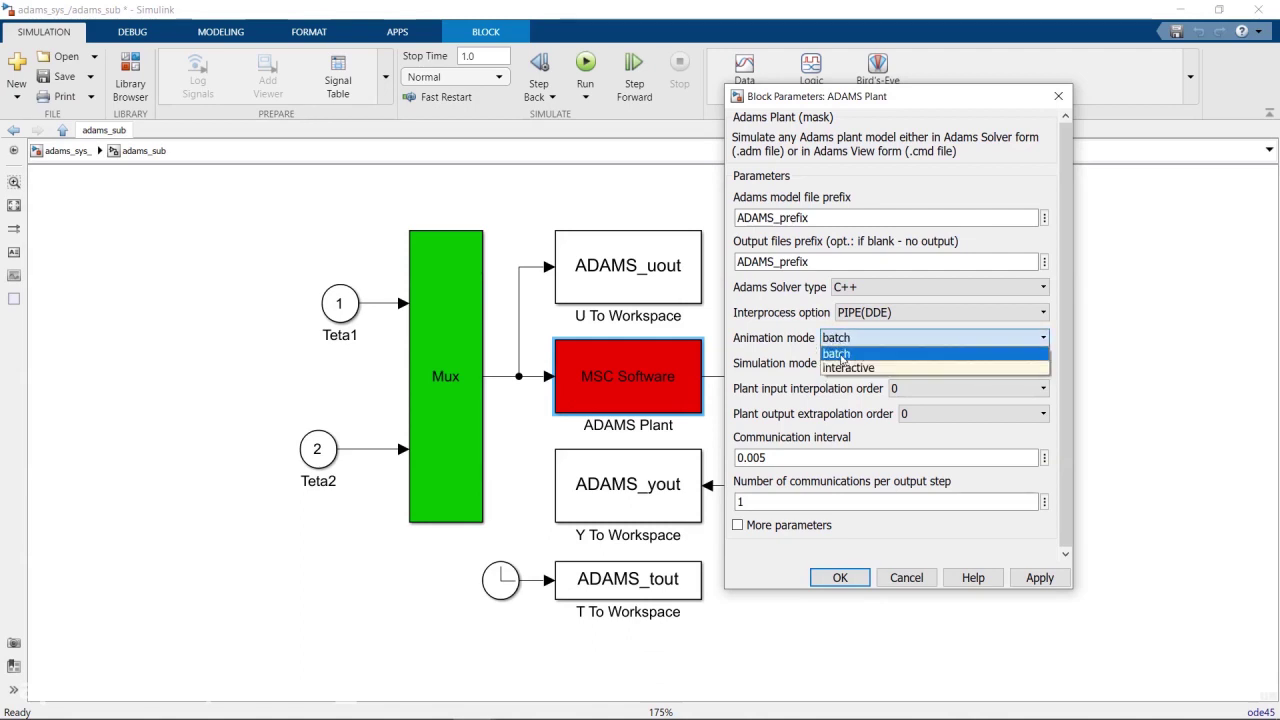
left_click(842, 354)
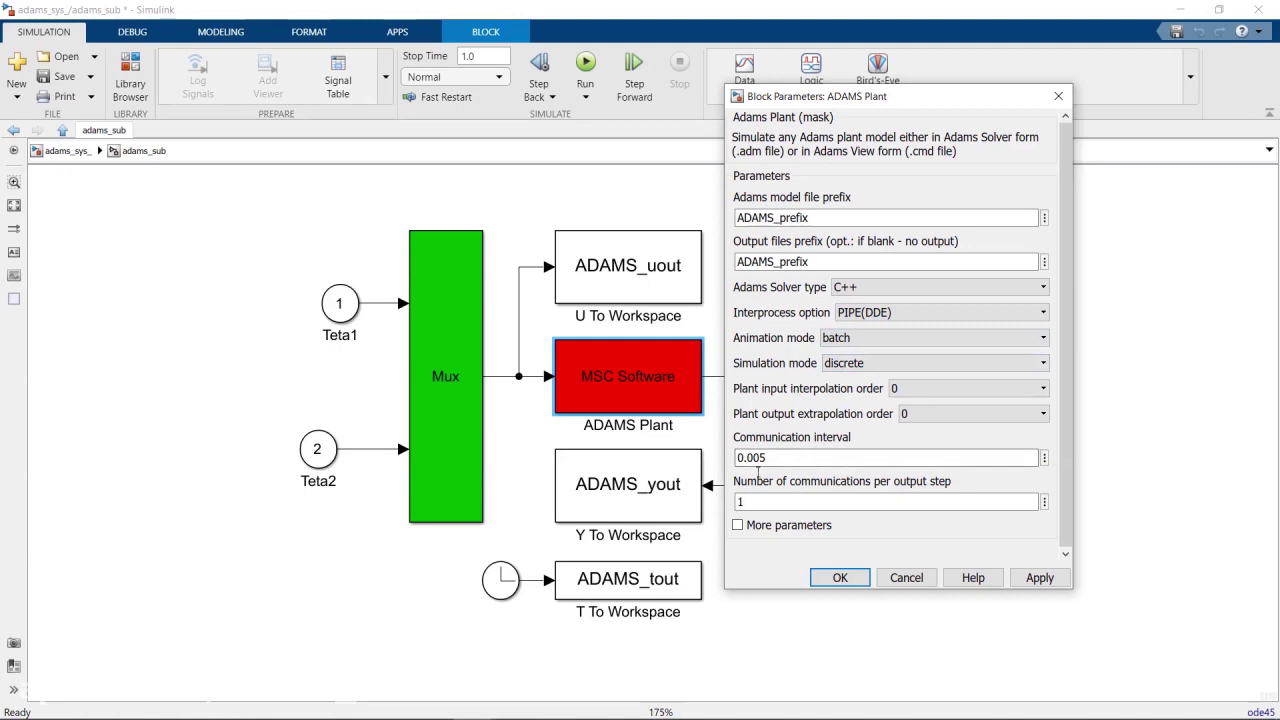
Step: Keep the communication interval at 0.005 and accept the ADAMS Plant block parameters
double_click(772, 462)
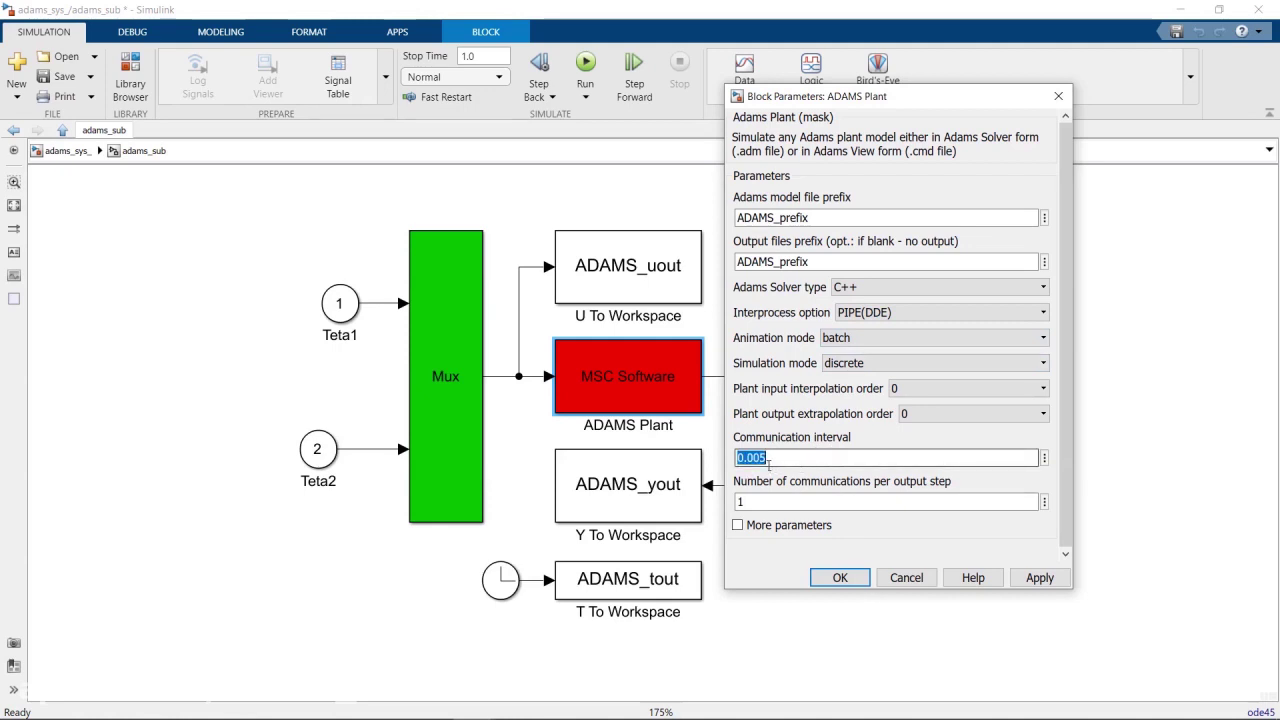
left_click(775, 459)
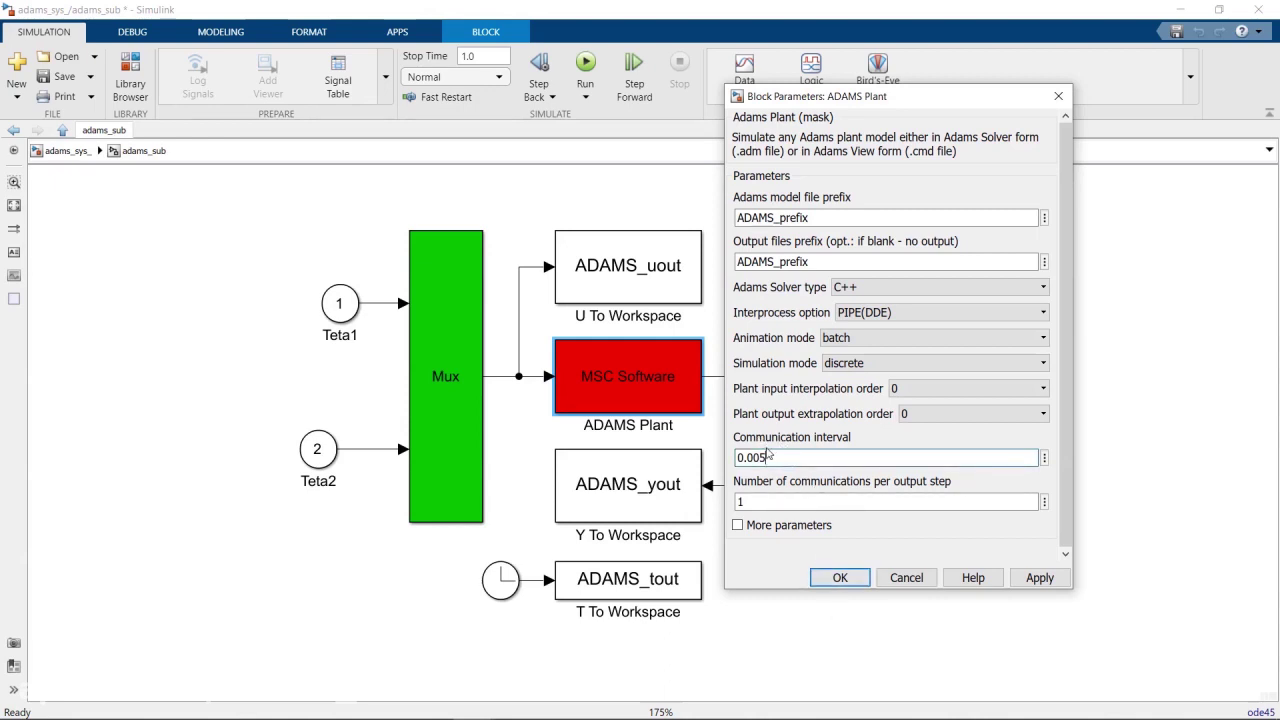
left_click(845, 580)
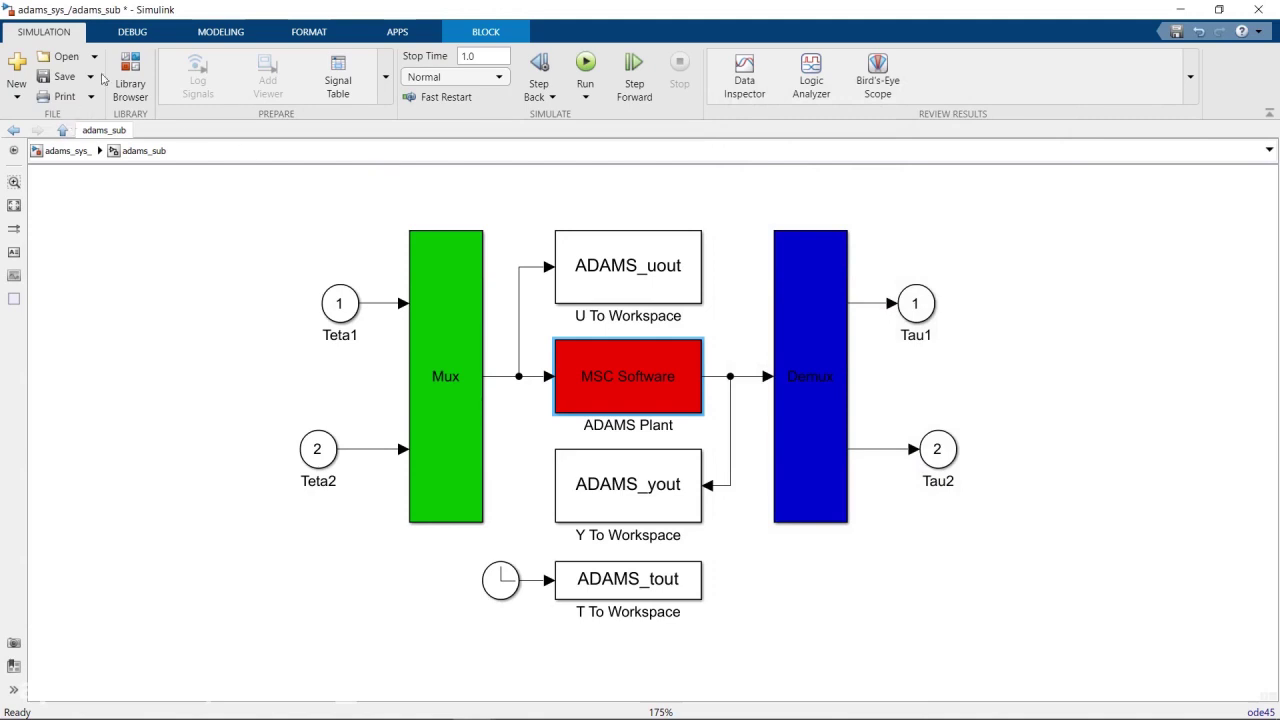
Step: Open the Solver settings in the configuration parameters of the adams_sys_ model
left_click(246, 33)
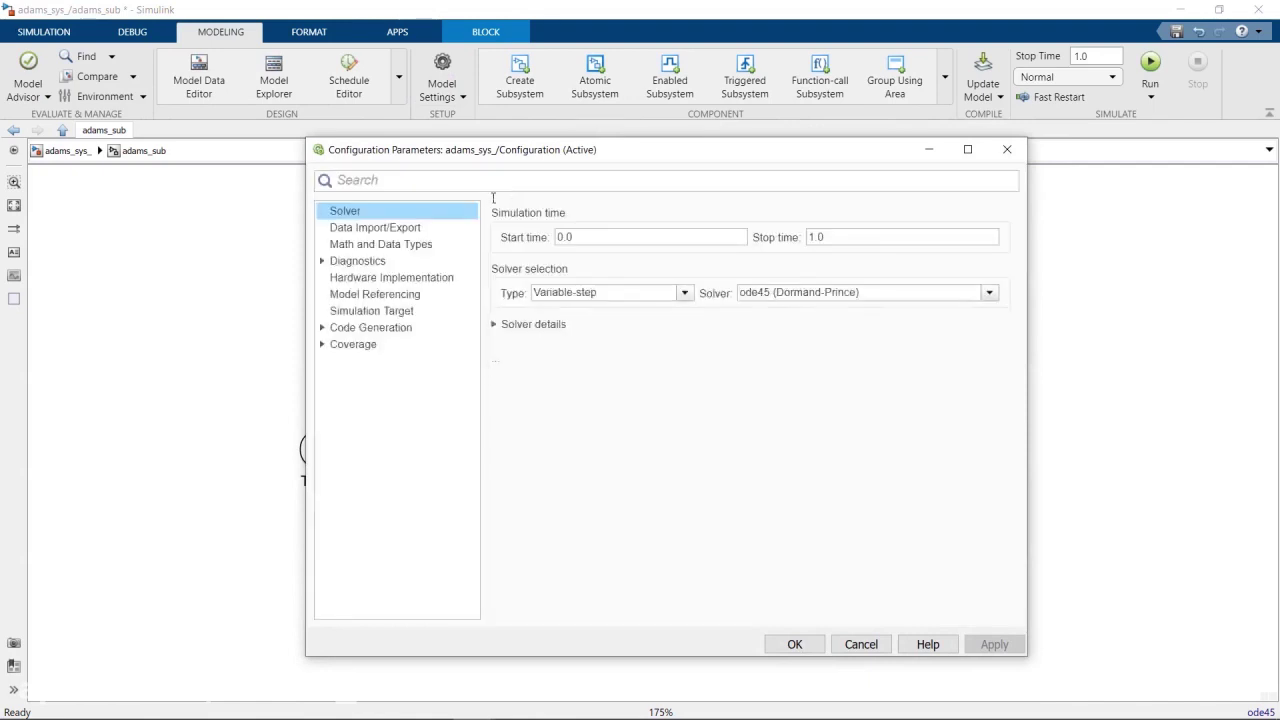
left_click_drag(514, 155, 507, 146)
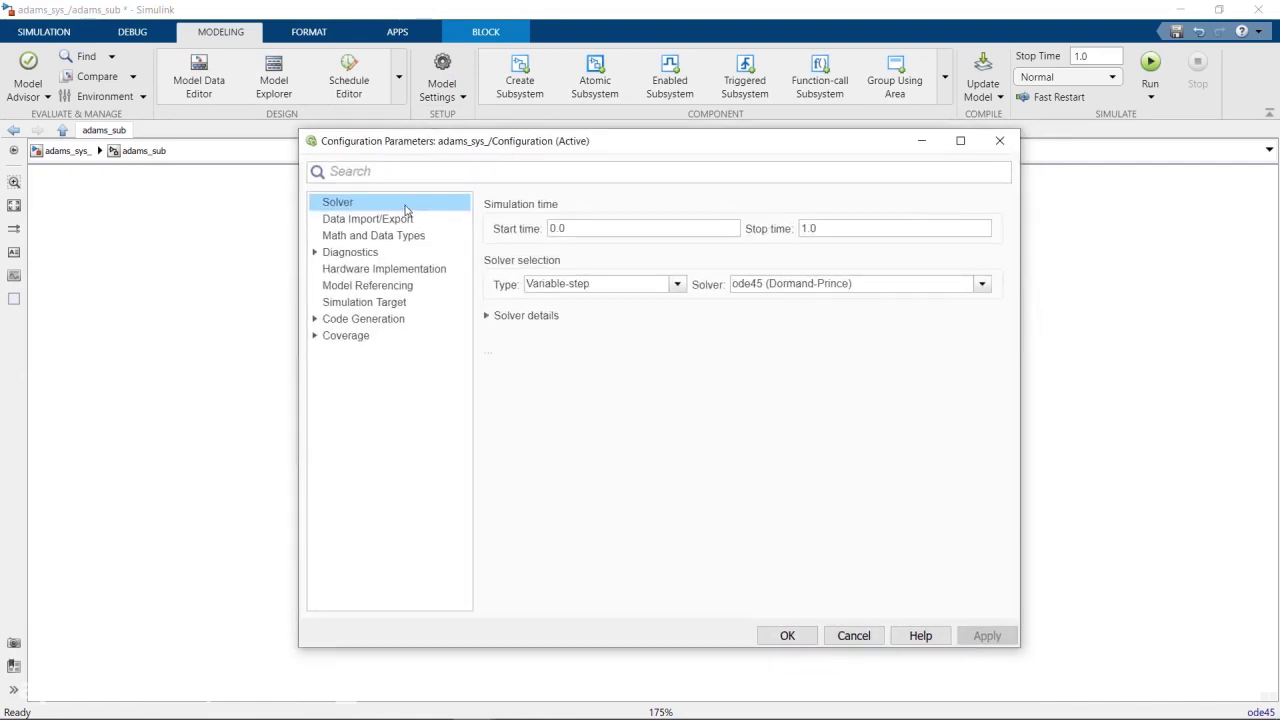
left_click(617, 237)
double_click(617, 237)
double_click(826, 238)
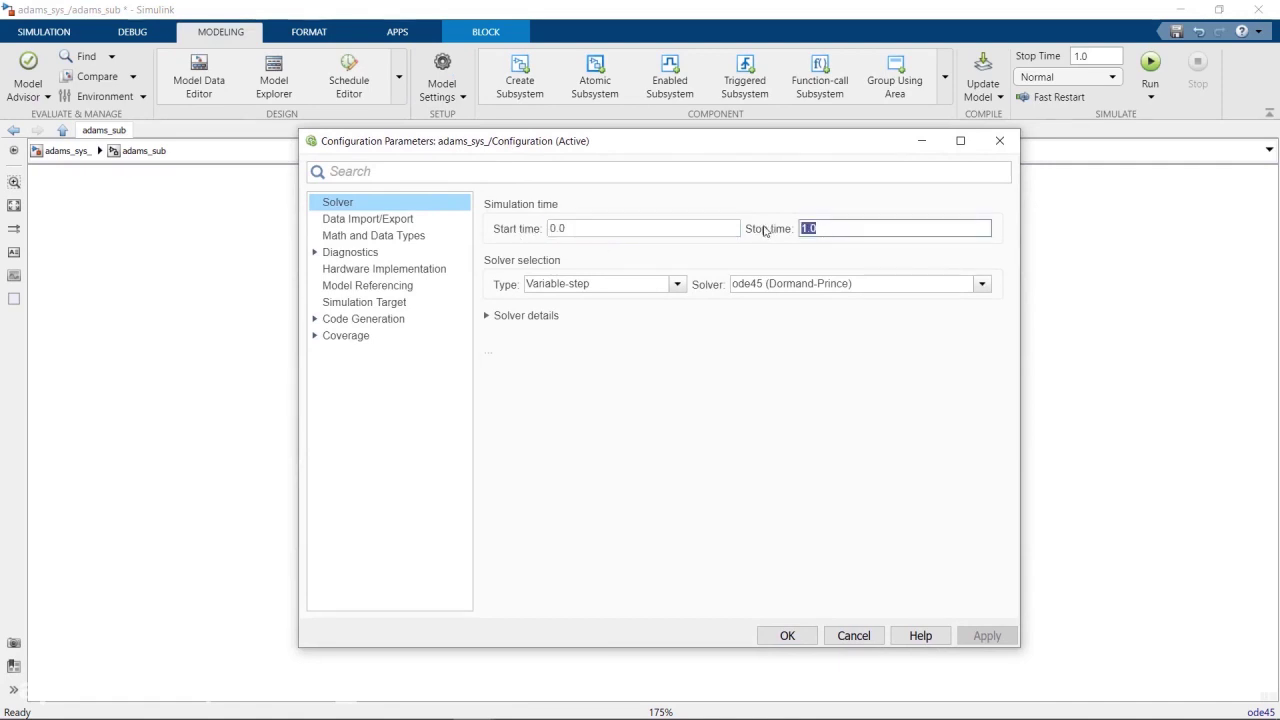
type("5")
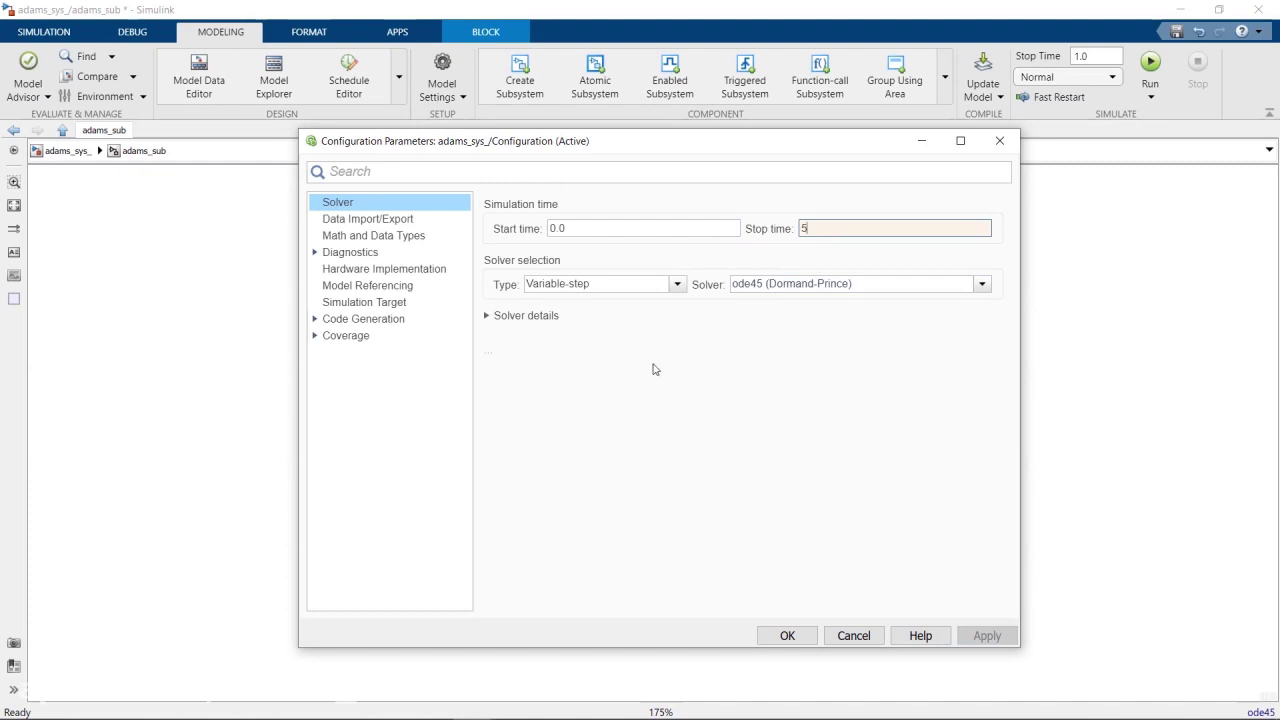
key("ctrl+z")
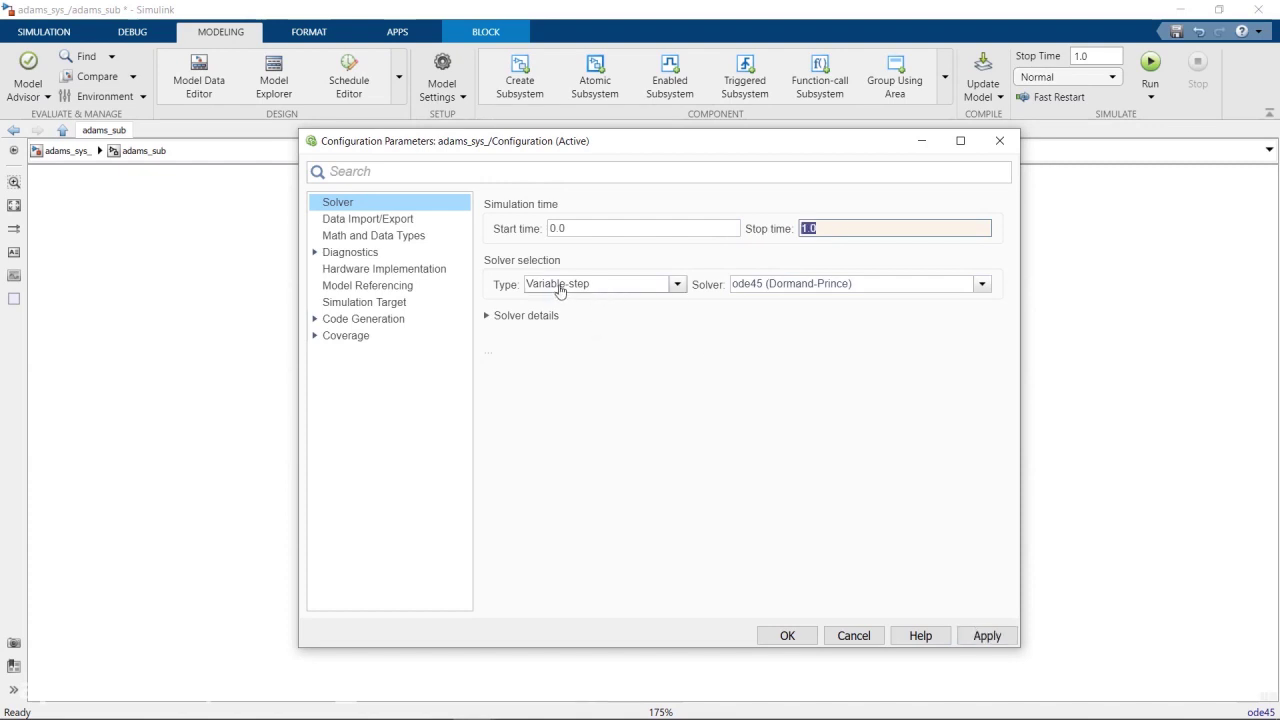
Step: Set the solver type to Fixed-step with a fixed-step size of 0.005
left_click(563, 286)
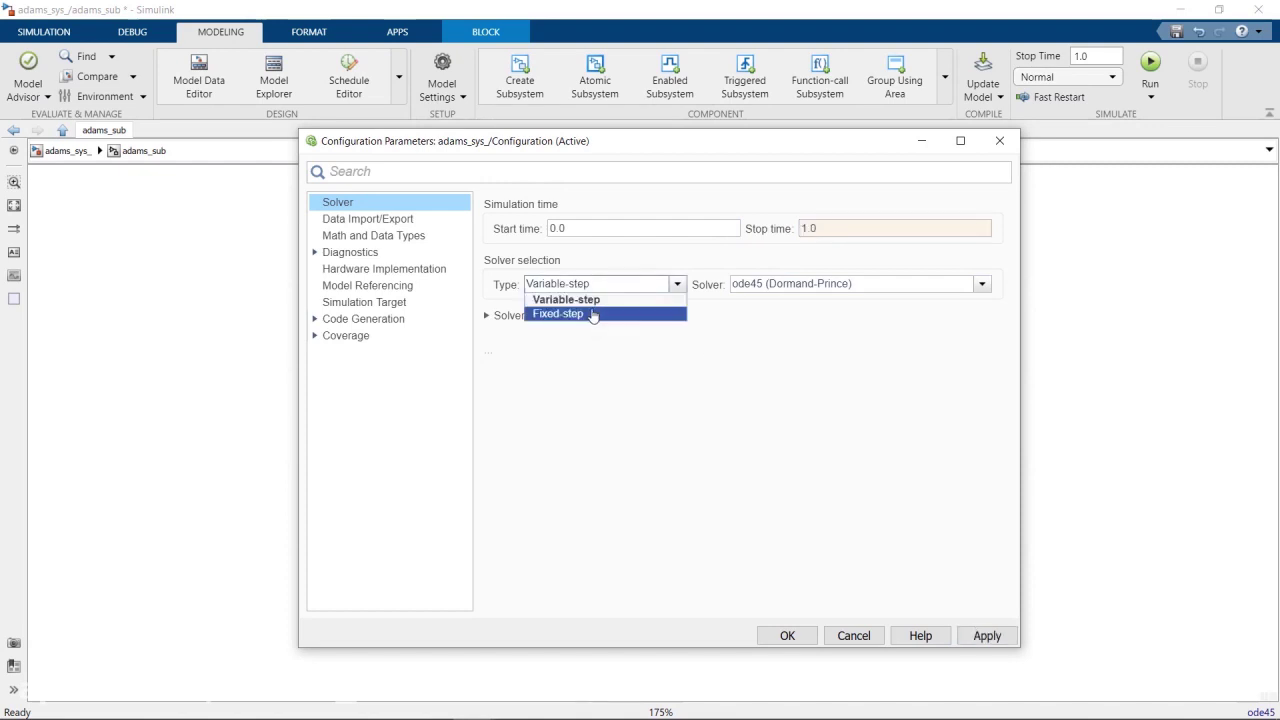
left_click(593, 315)
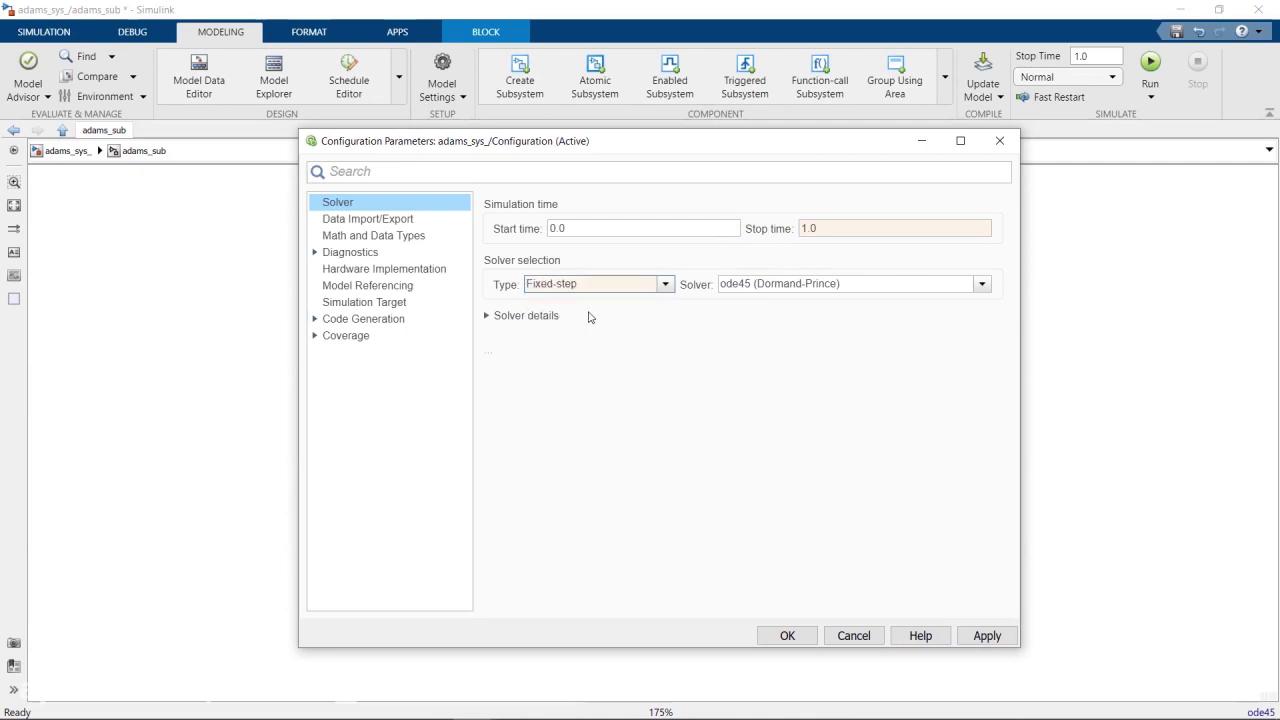
left_click(488, 316)
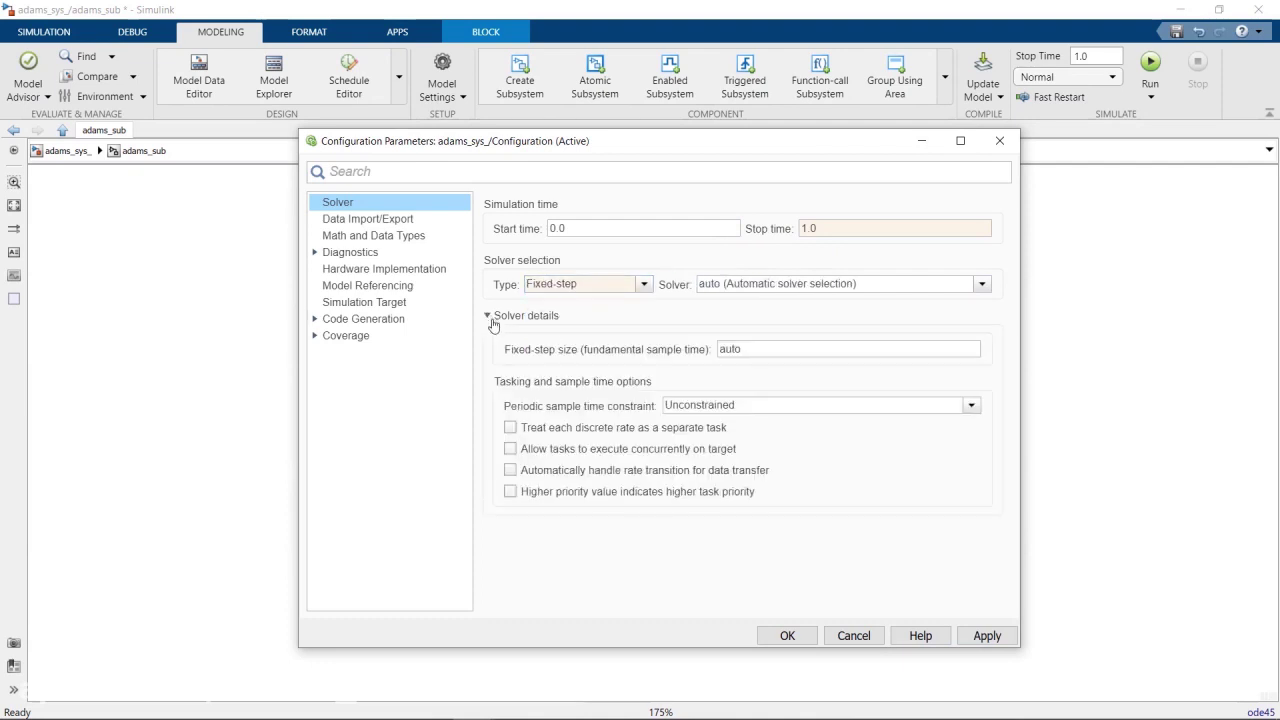
double_click(753, 354)
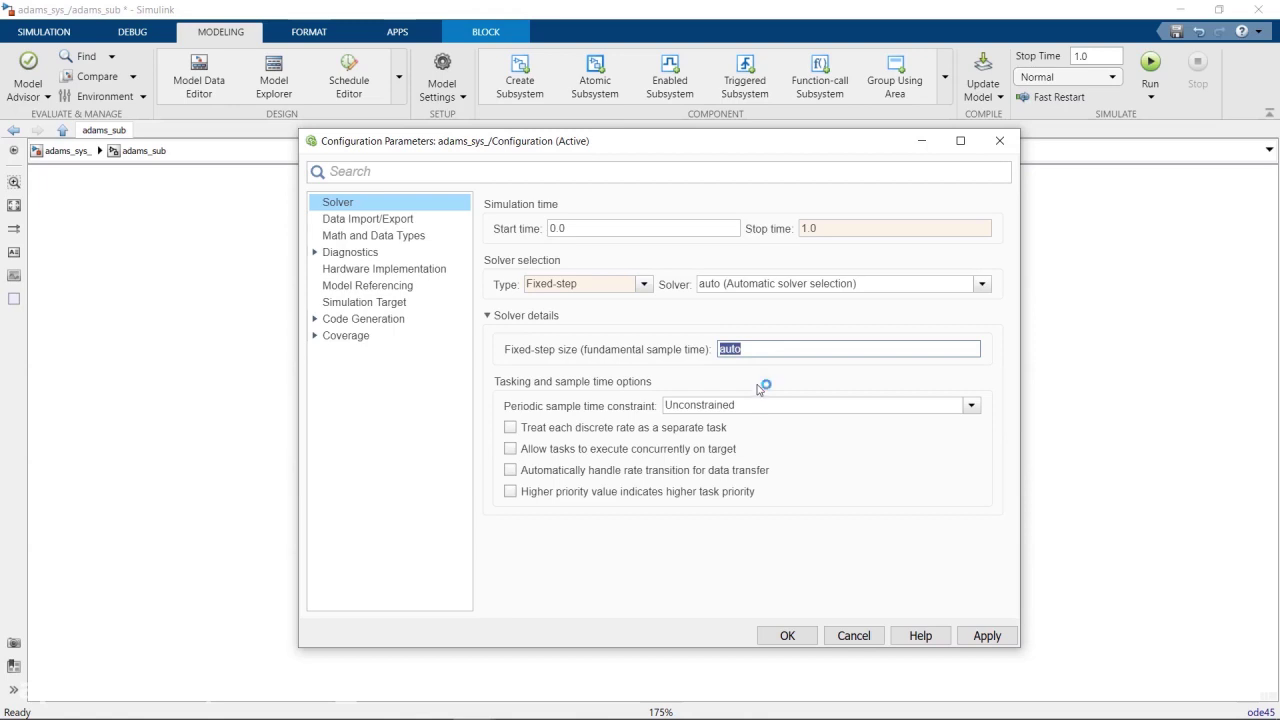
type("0.")
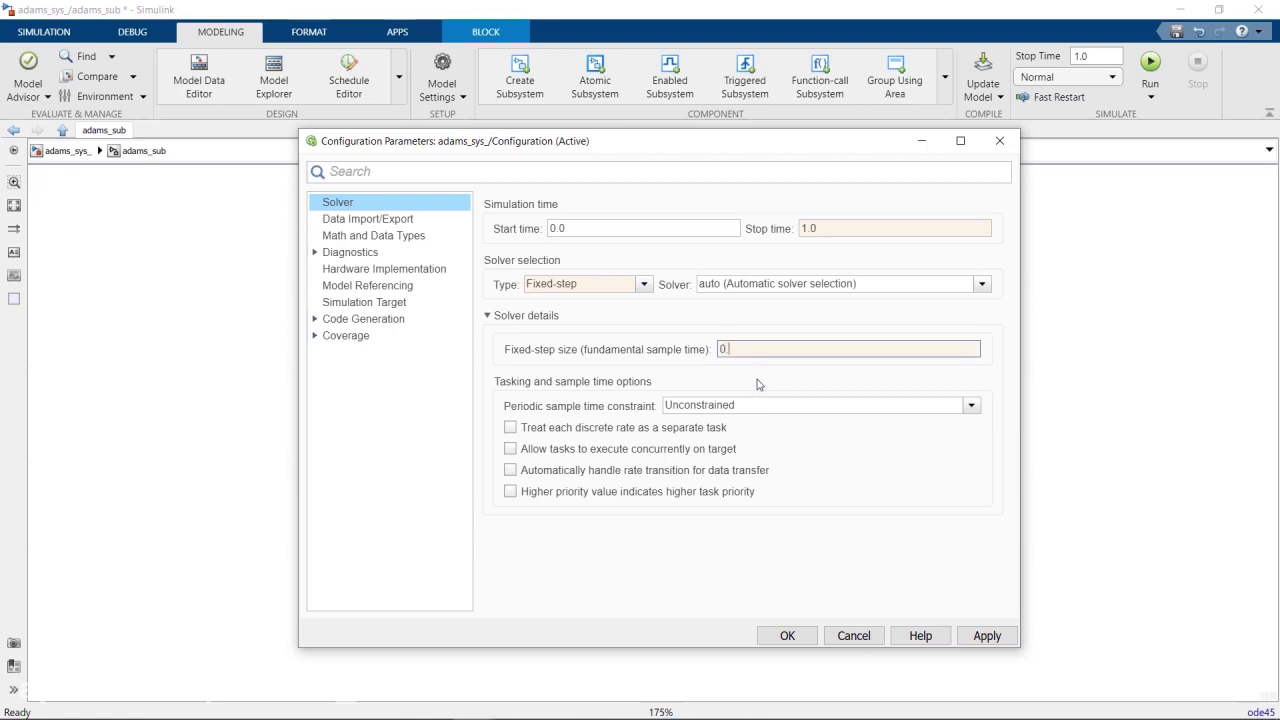
type("005")
Step: Set the simulation stop time to 5 and accept the configuration parameters
left_click_drag(806, 228, 828, 241)
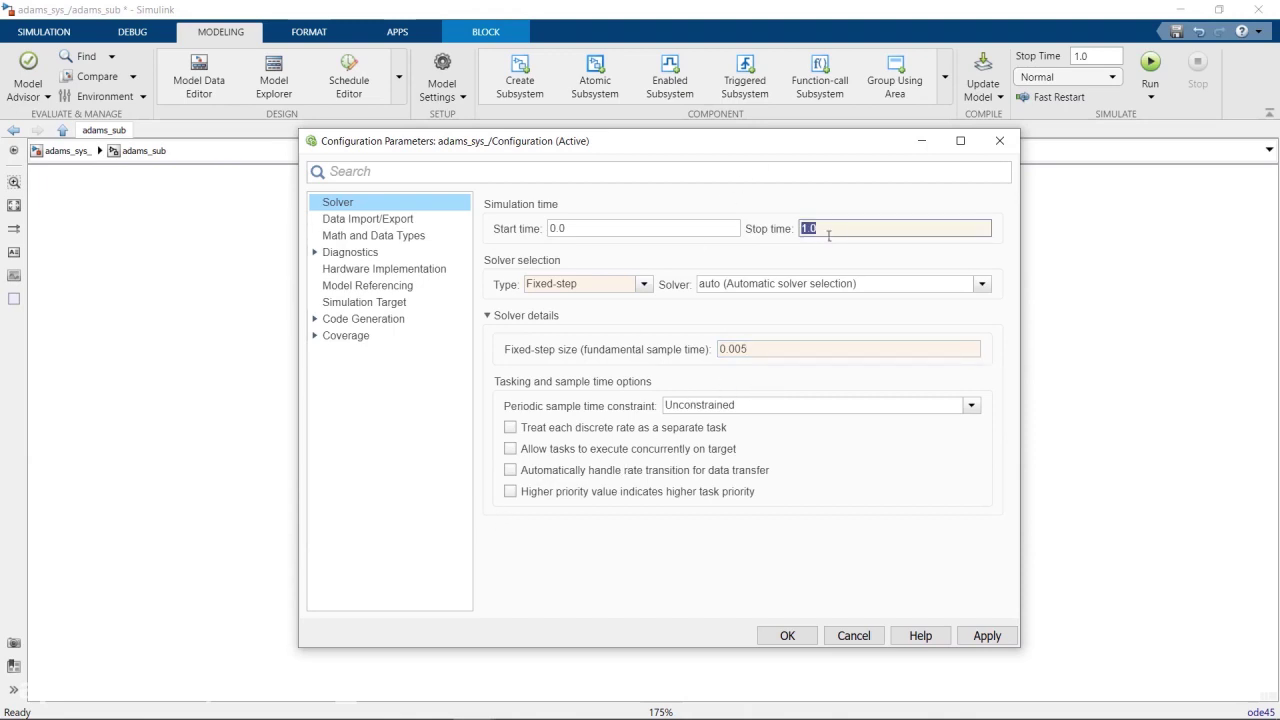
type("5")
left_click(787, 636)
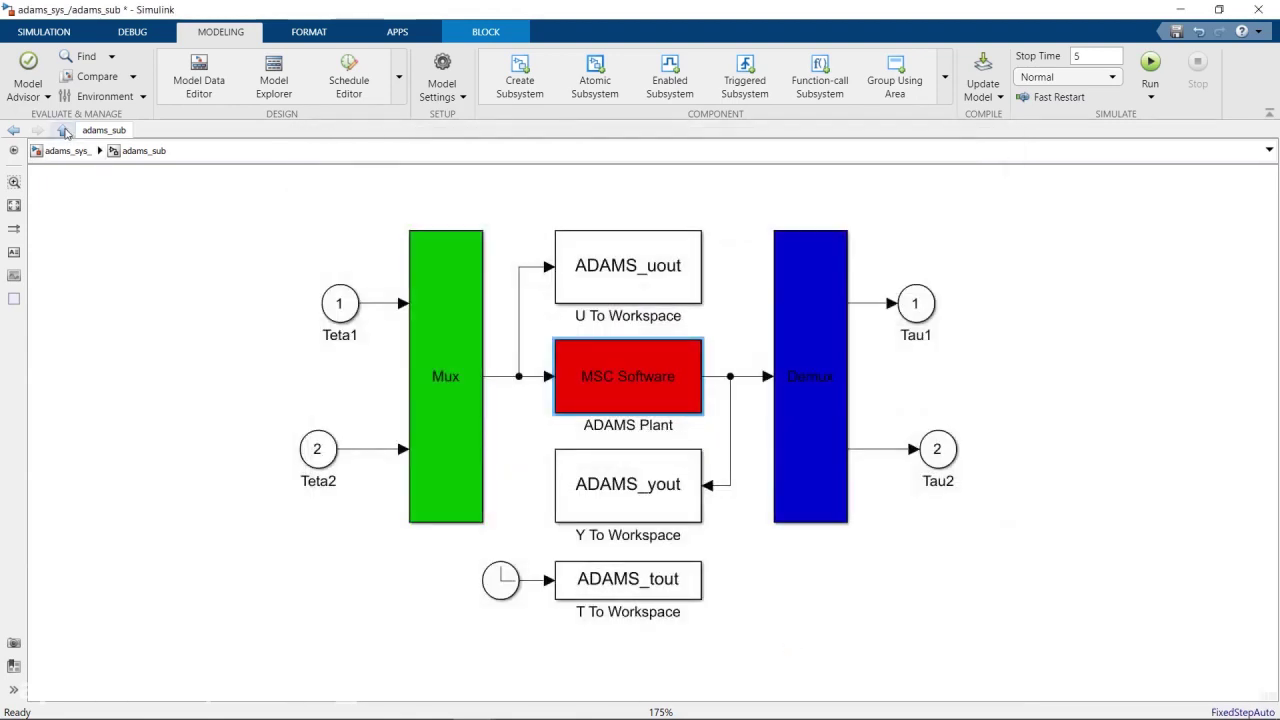
Step: Review the ADAMS Plant block parameters inside adams_sub and accept them
double_click(663, 365)
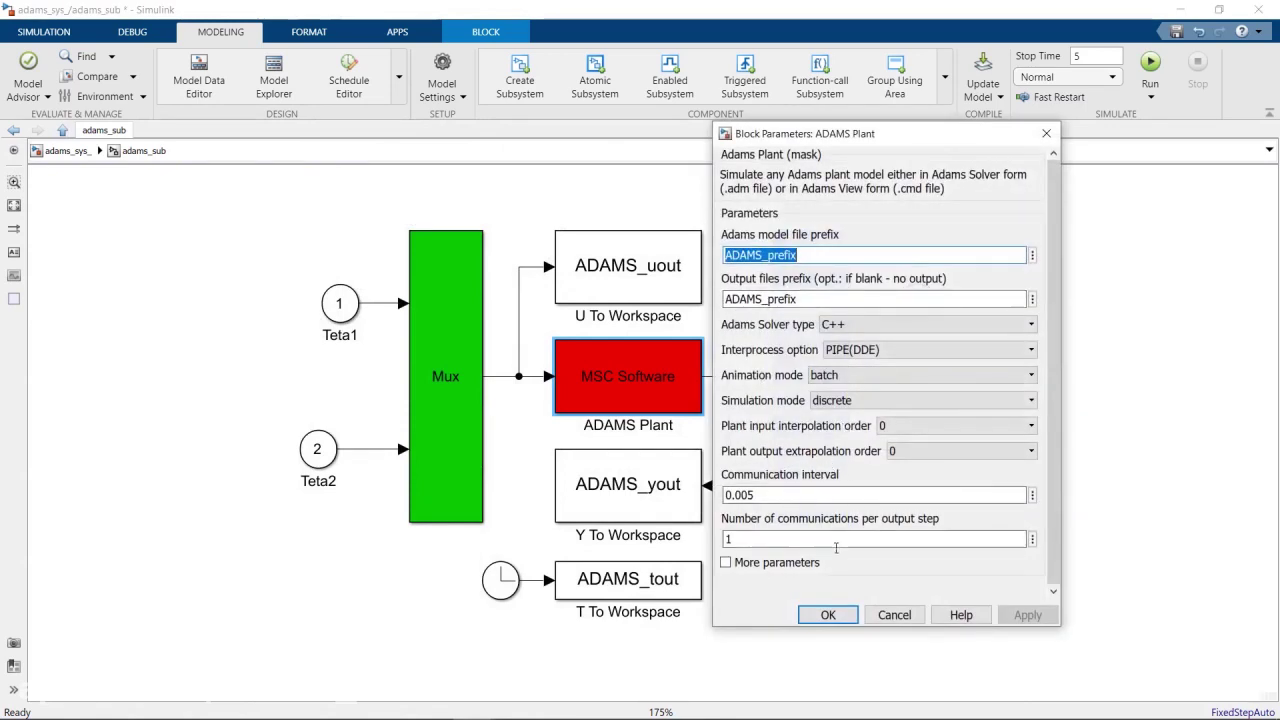
left_click(1050, 451)
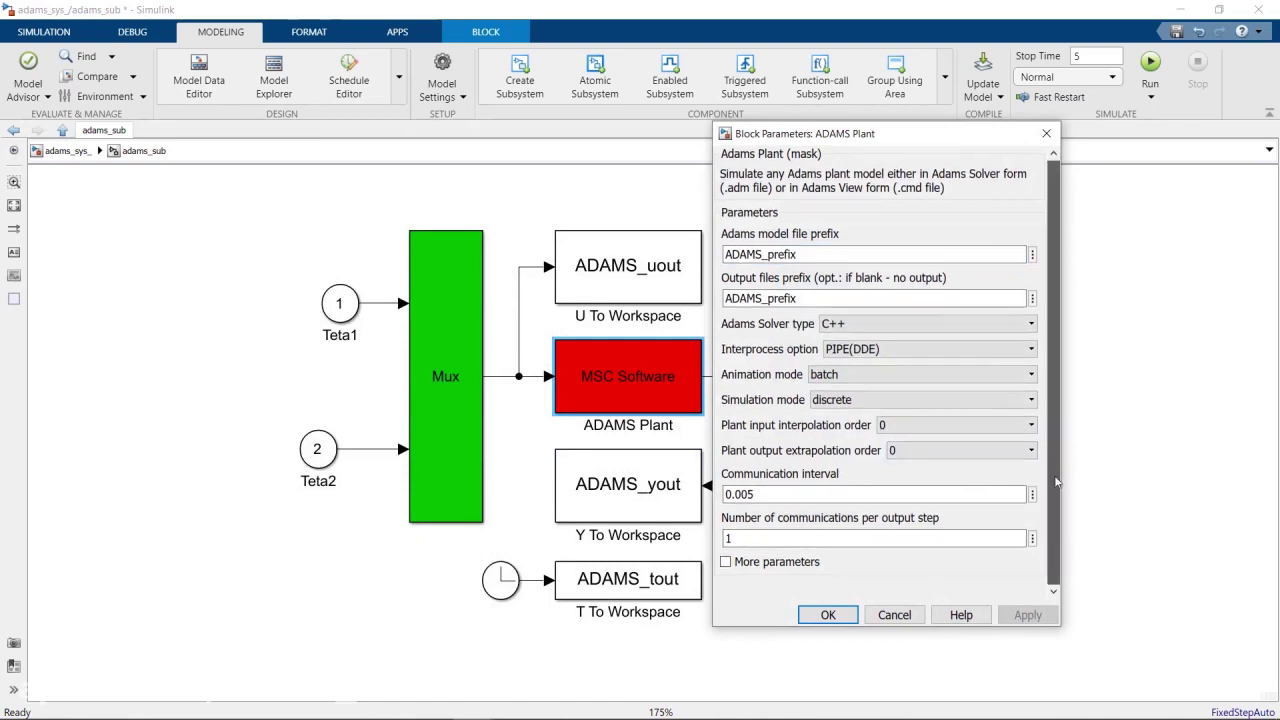
left_click(828, 612)
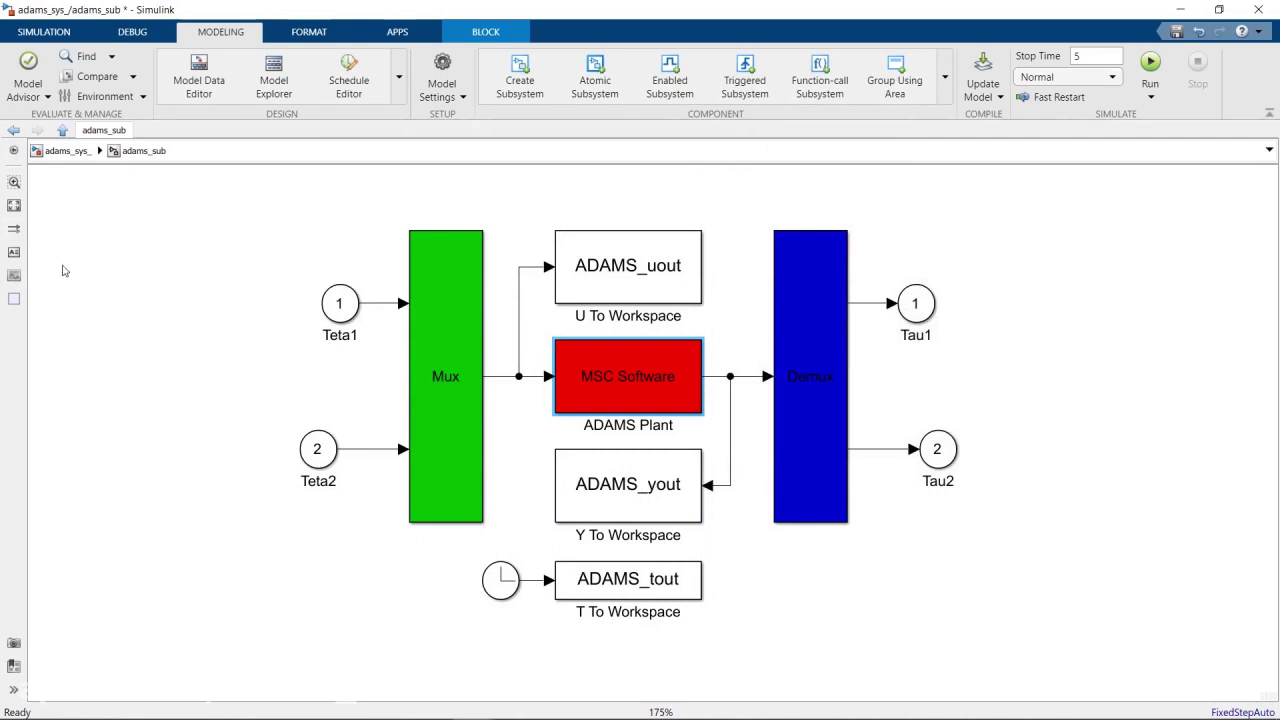
Step: Return to the top level of the adams_sys_ model, with room for blocks before the adams_sub inputs
left_click(62, 130)
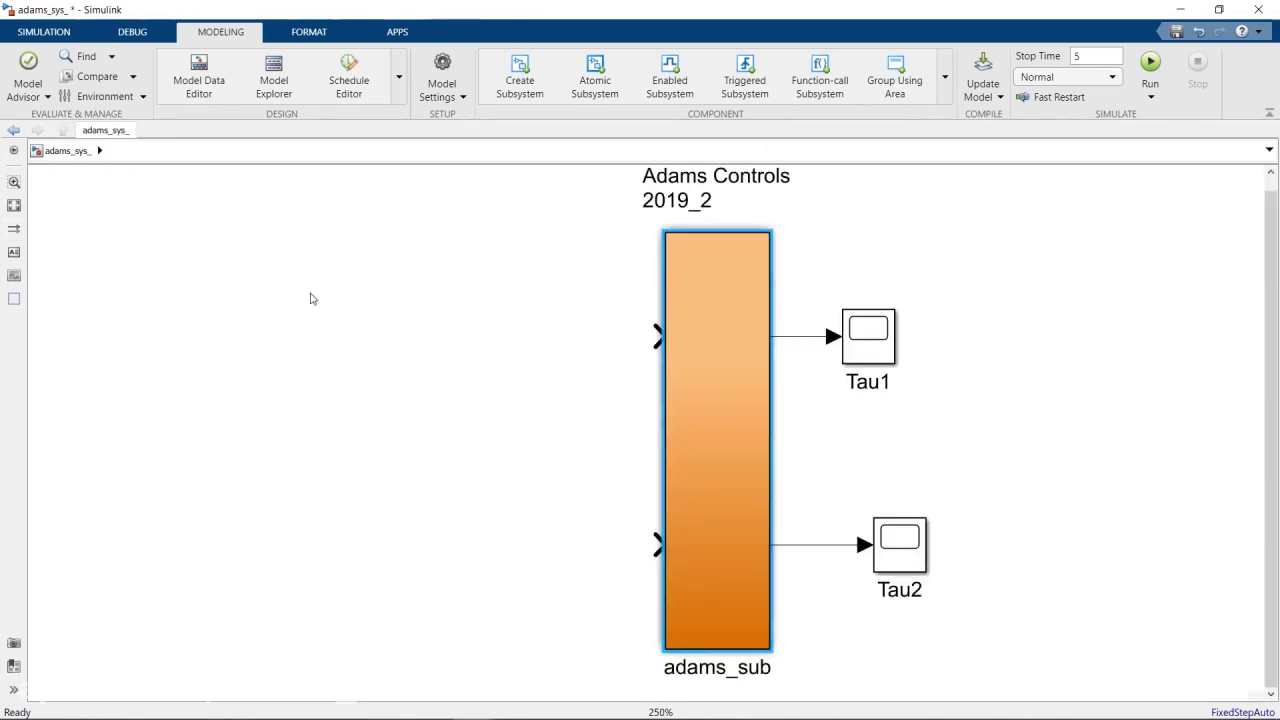
left_click(489, 371)
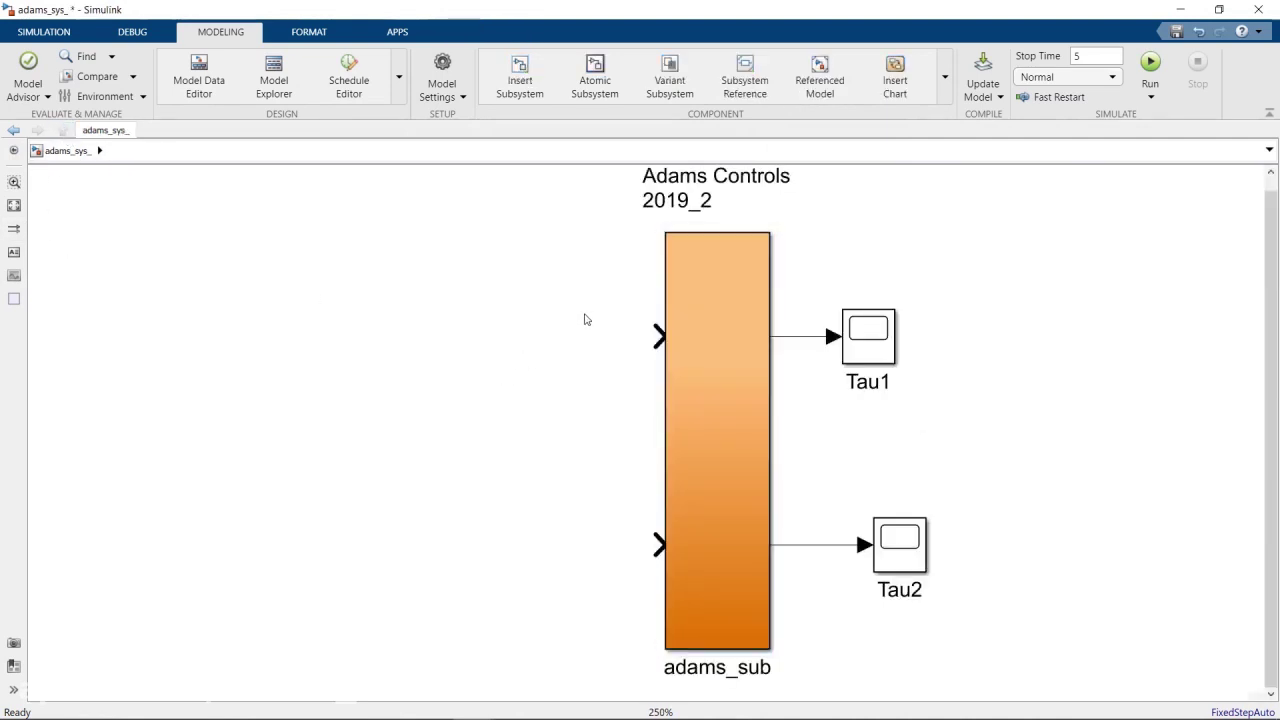
scroll(585, 319, "down", 1)
middle_click_drag(571, 374, 603, 380)
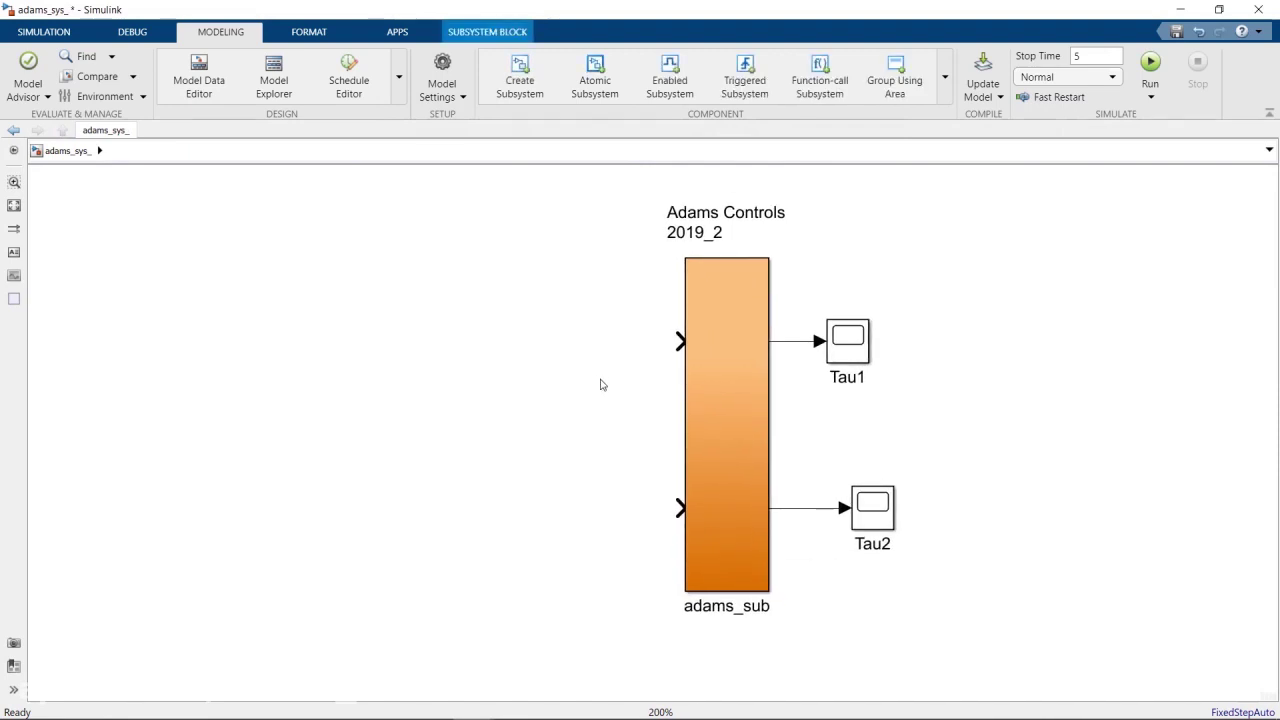
left_click(601, 384)
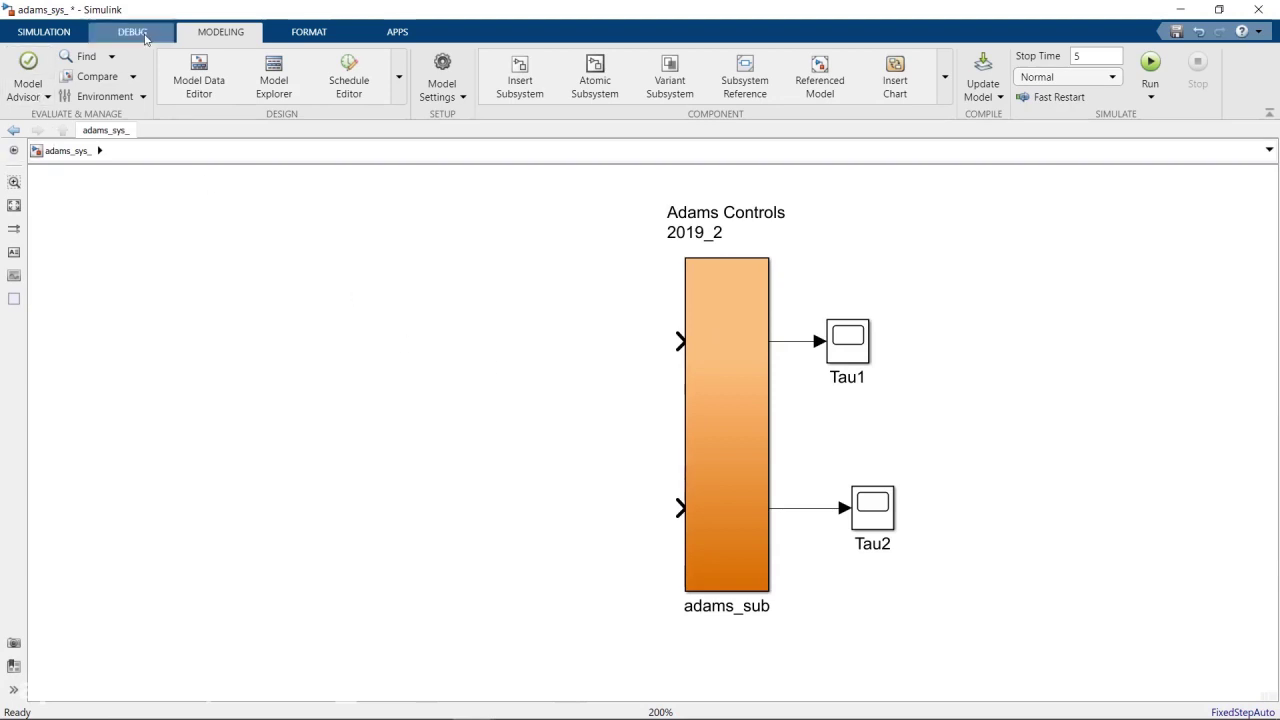
Step: Add a Sine Wave Function block from the library's Math Operations category to the model, beside the adams_sub inputs
left_click(78, 34)
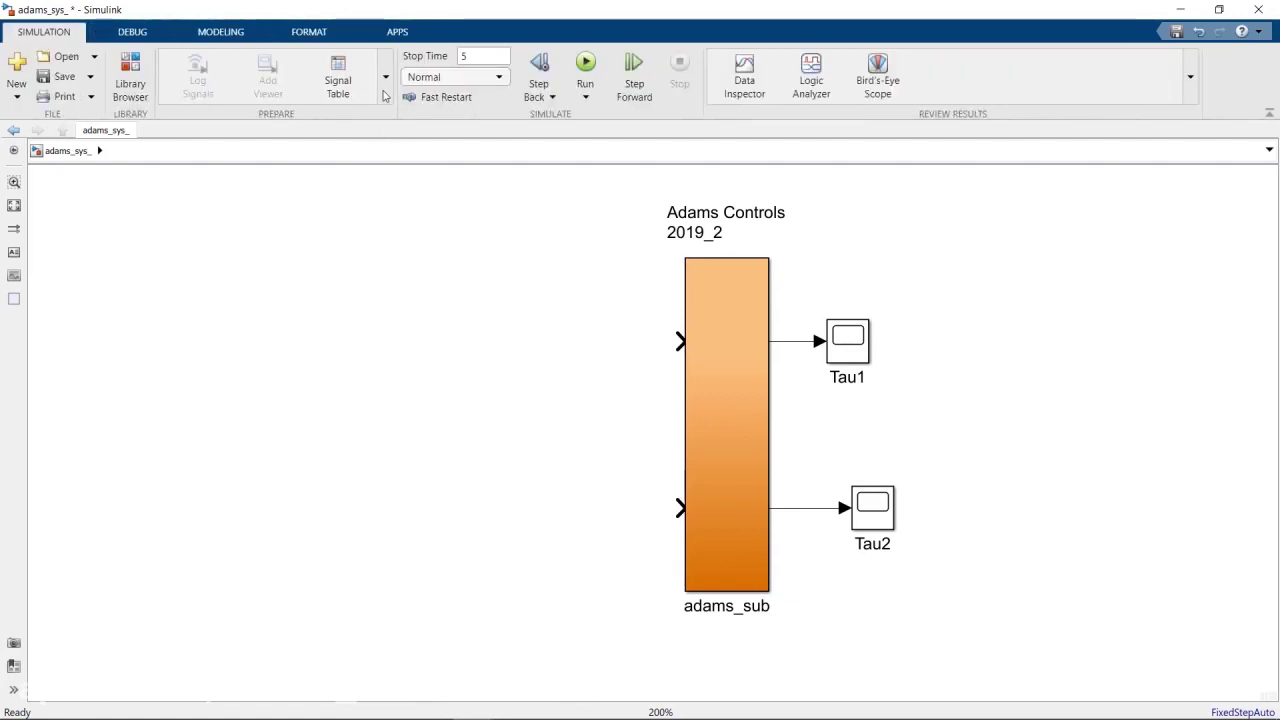
left_click(130, 84)
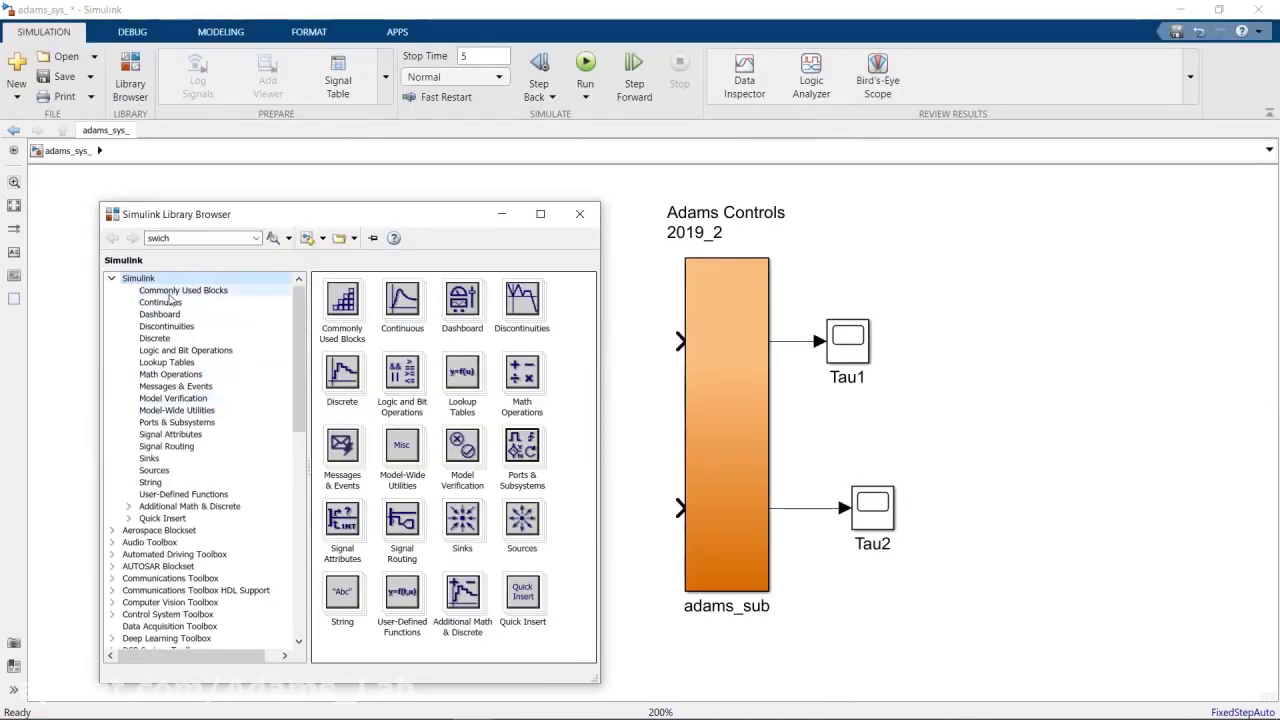
left_click(170, 292)
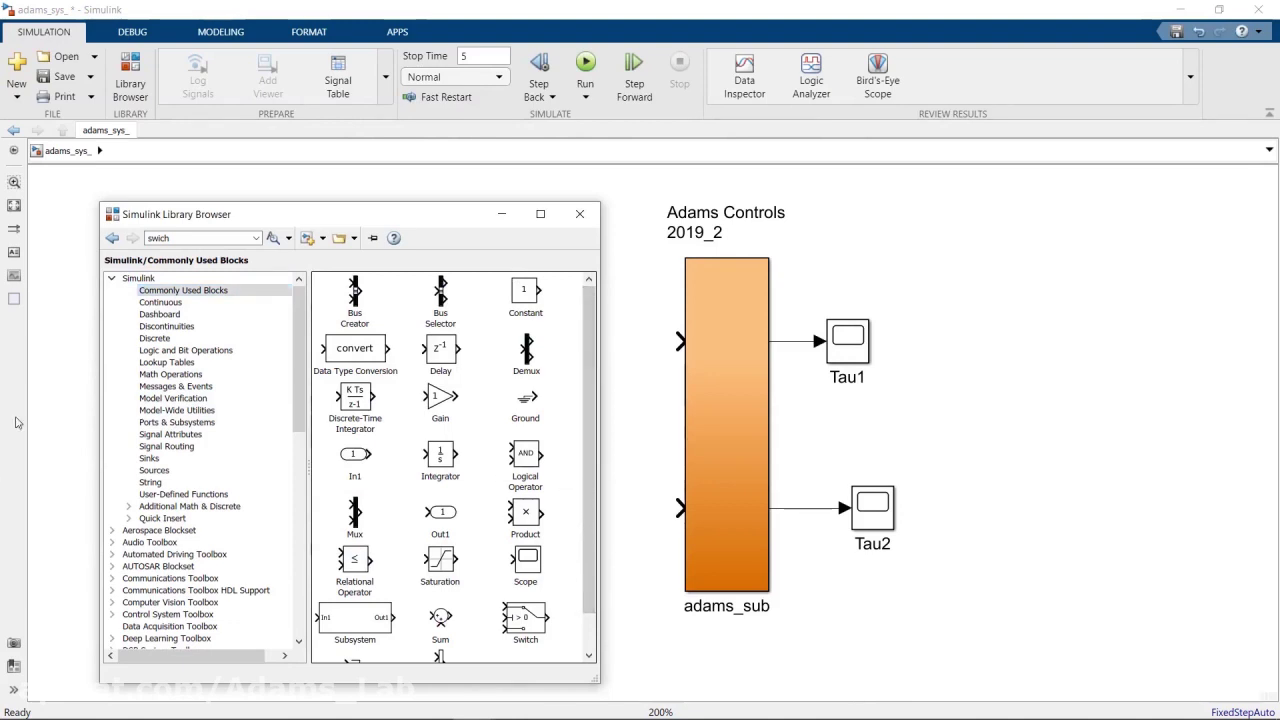
left_click(160, 303)
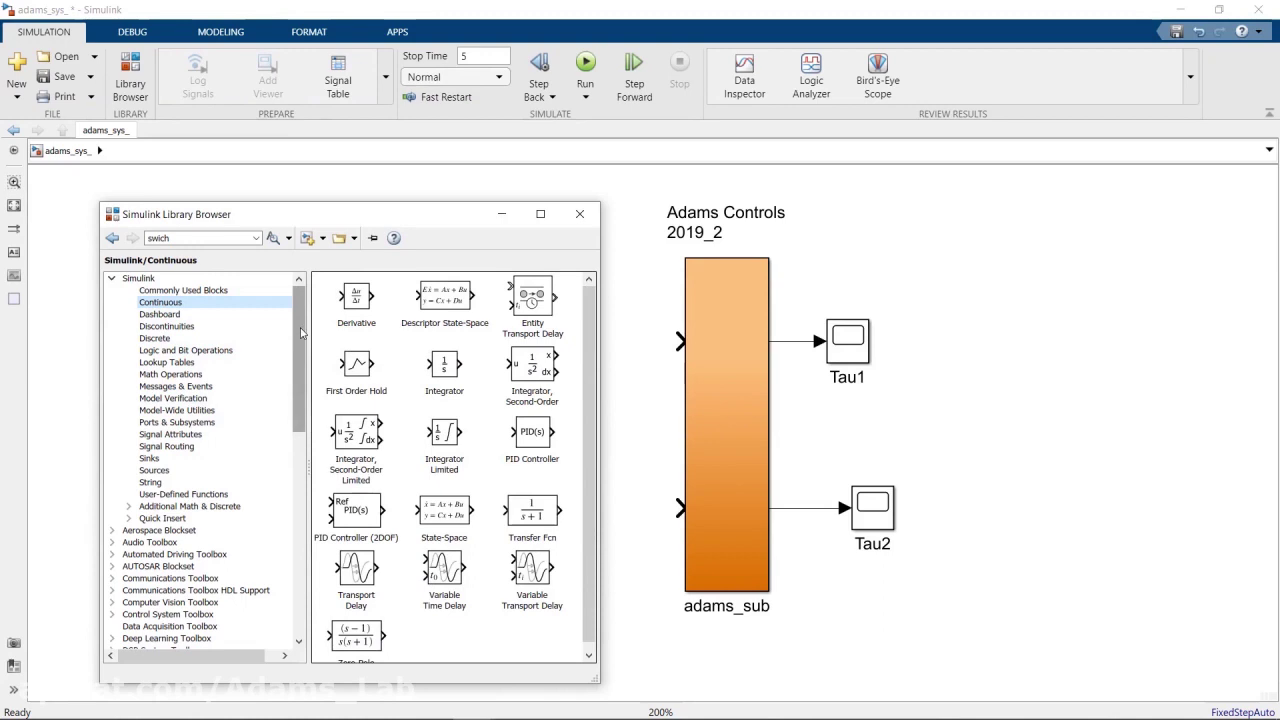
left_click_drag(301, 333, 294, 350)
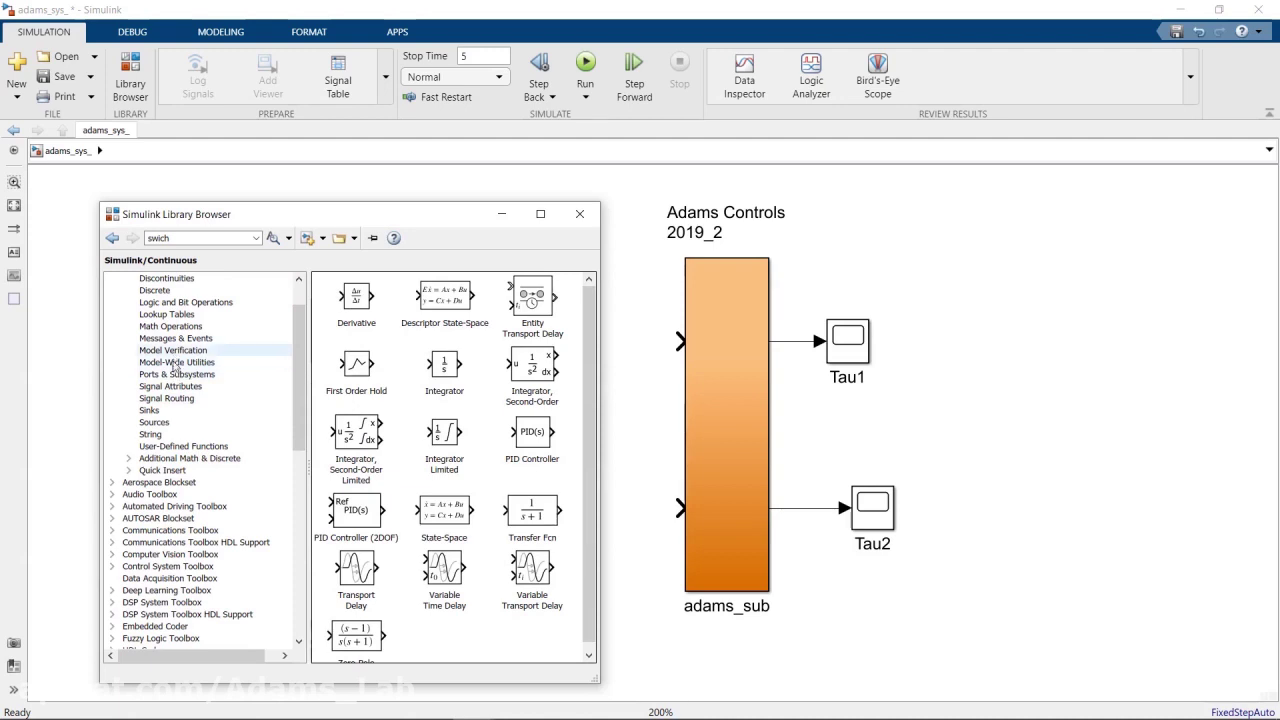
scroll(176, 366, "up", 2)
left_click(172, 374)
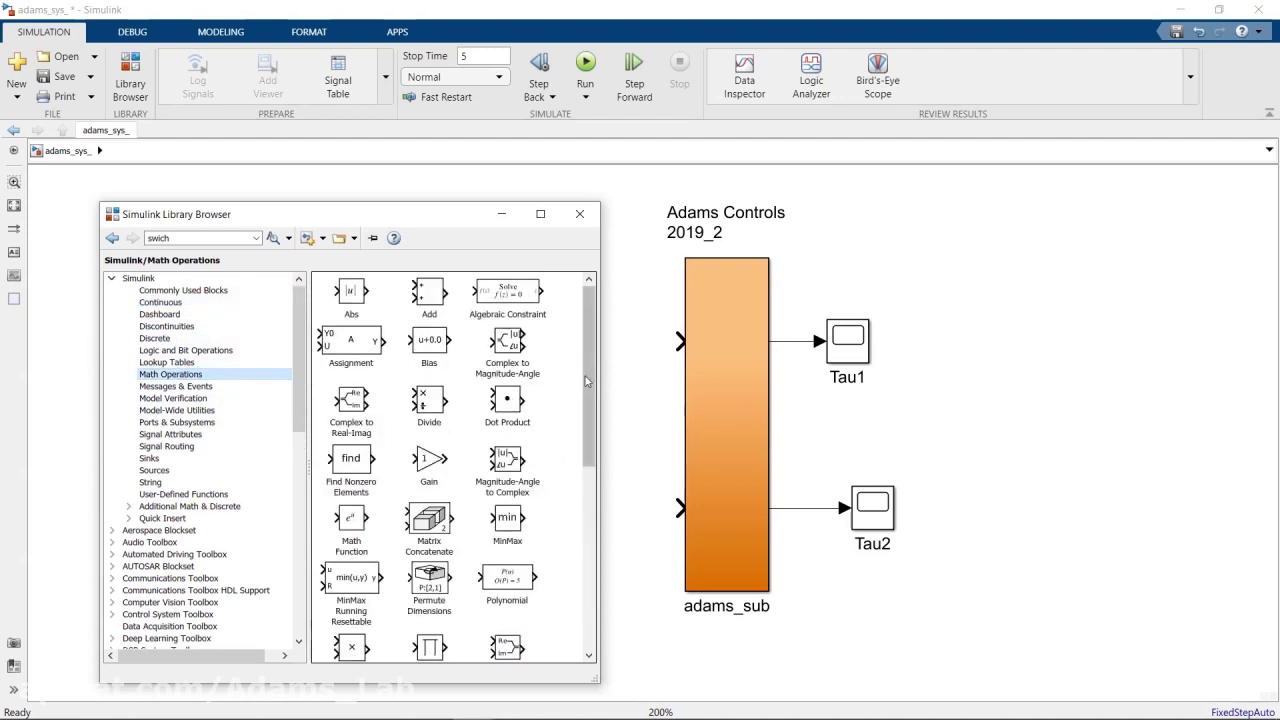
scroll(575, 450, "down", 5)
scroll(575, 503, "down", 3)
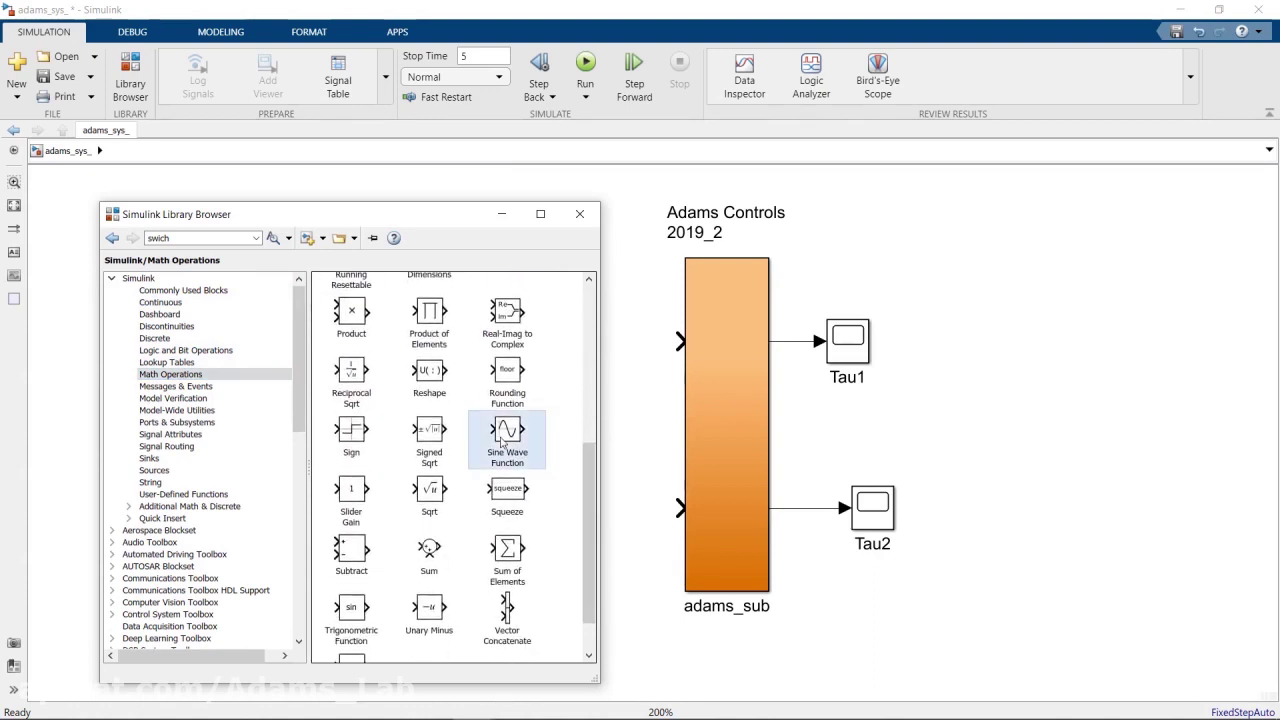
left_click_drag(505, 441, 627, 389)
left_click(601, 404)
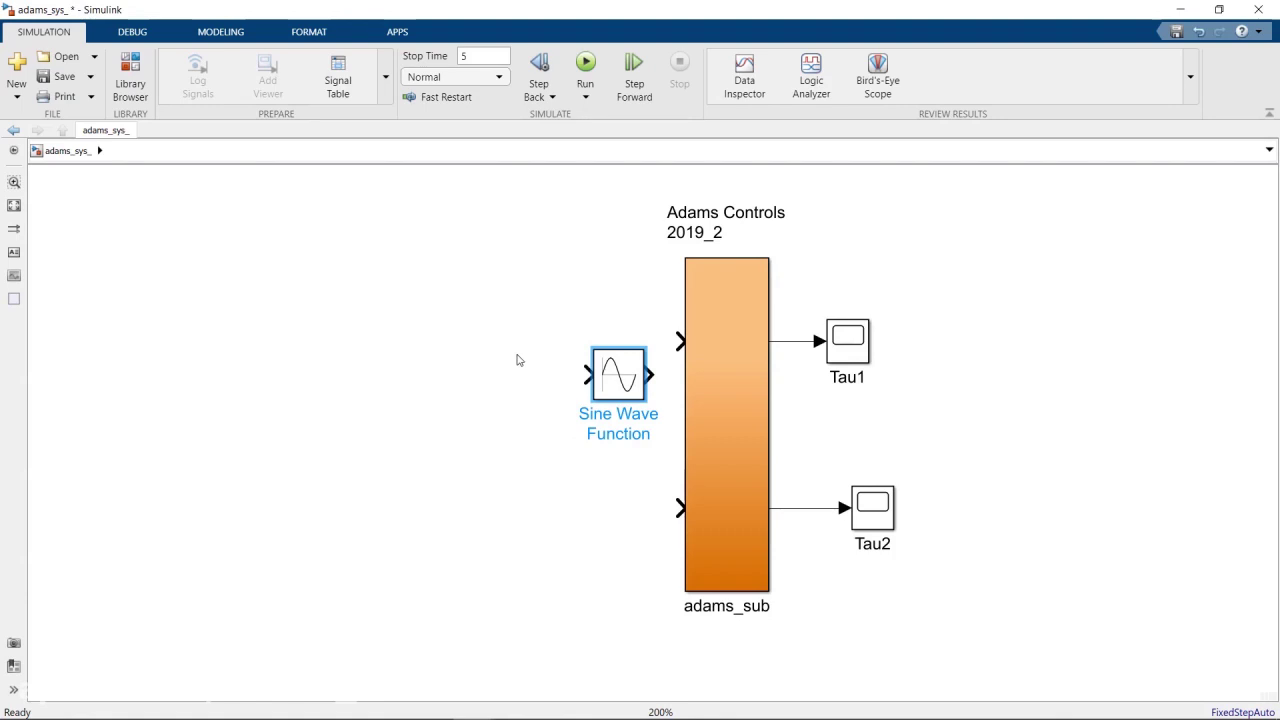
Step: Align the Sine Wave Function block with the first input of adams_sub and close the Simulink Library Browser
left_click_drag(618, 374, 485, 357)
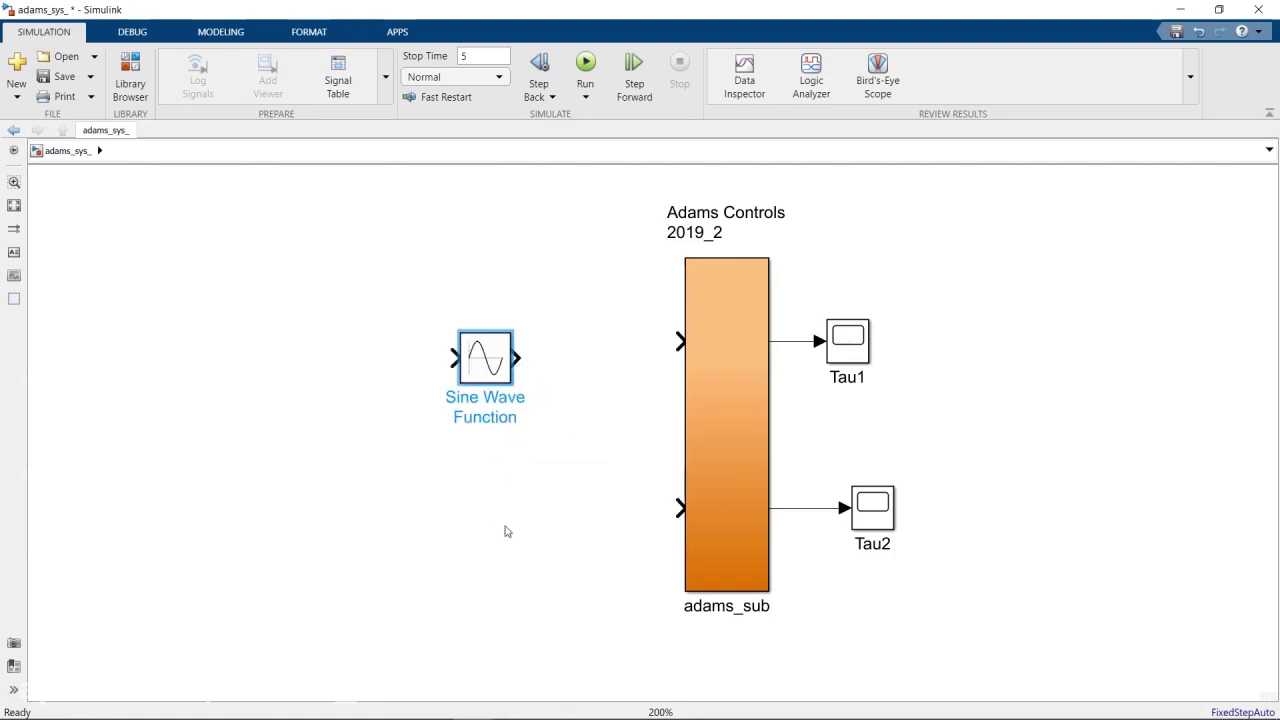
mouse_move(466, 716)
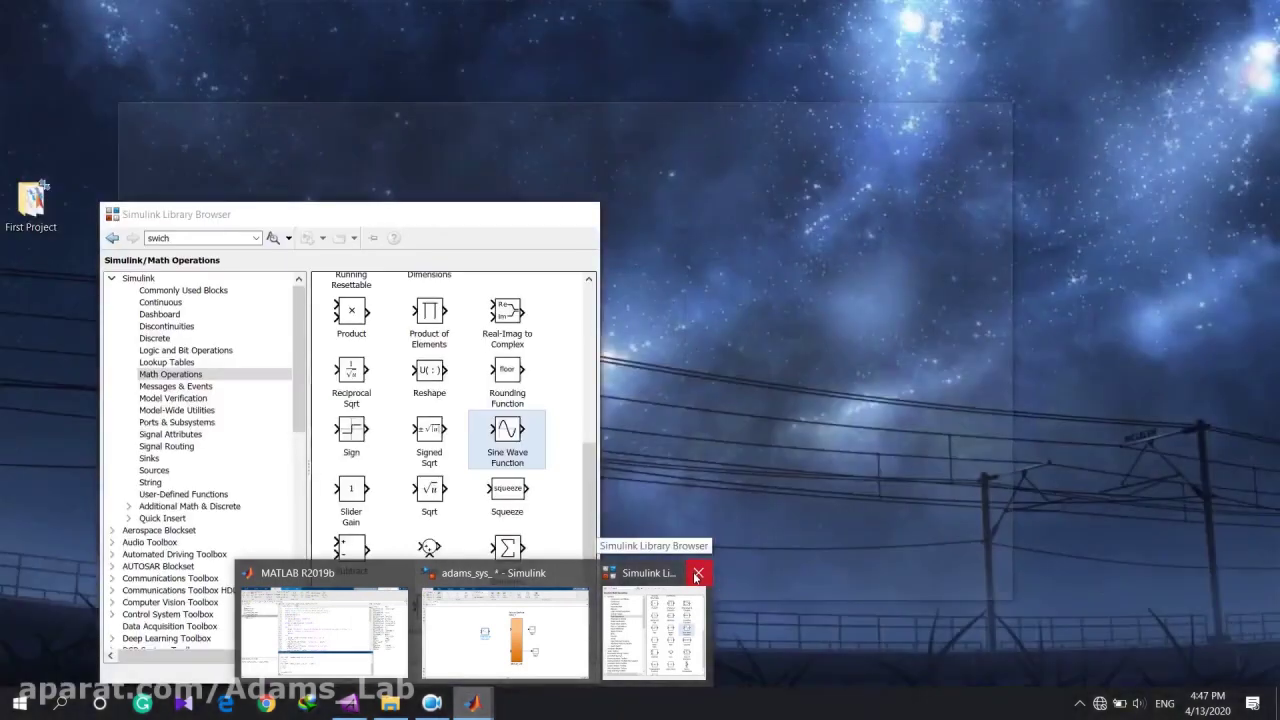
left_click(697, 574)
left_click(565, 630)
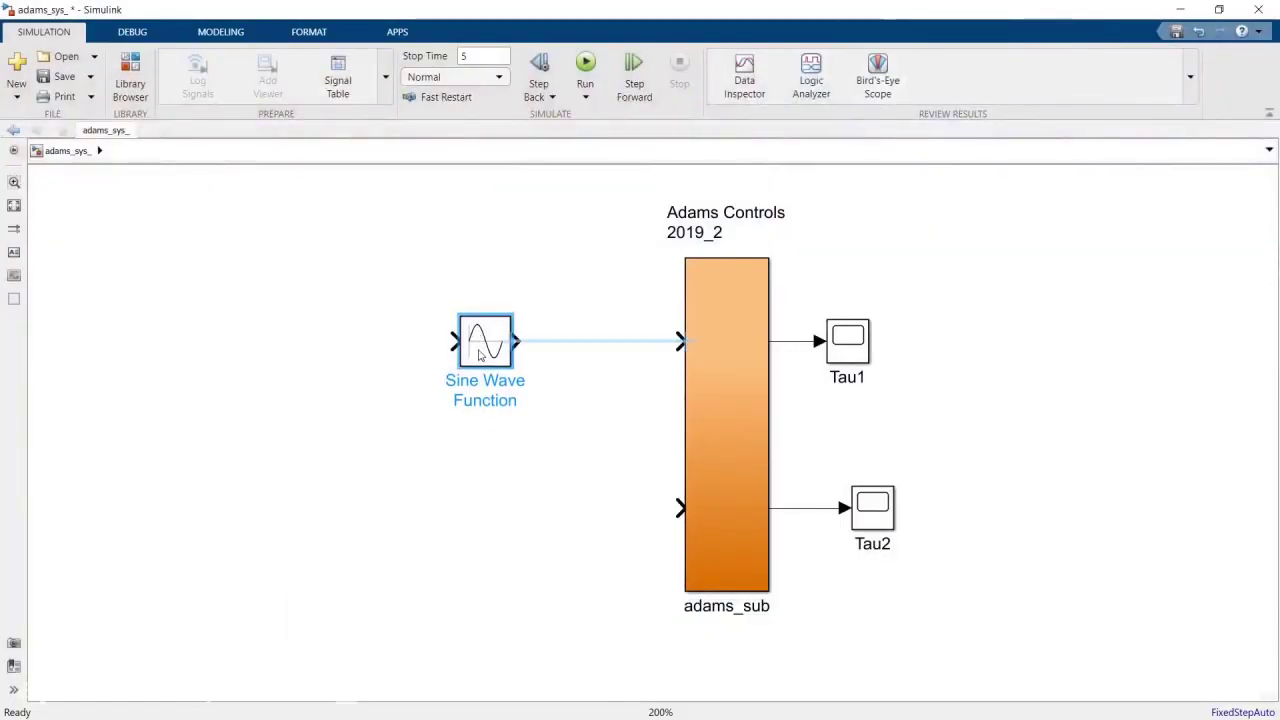
left_click(366, 458)
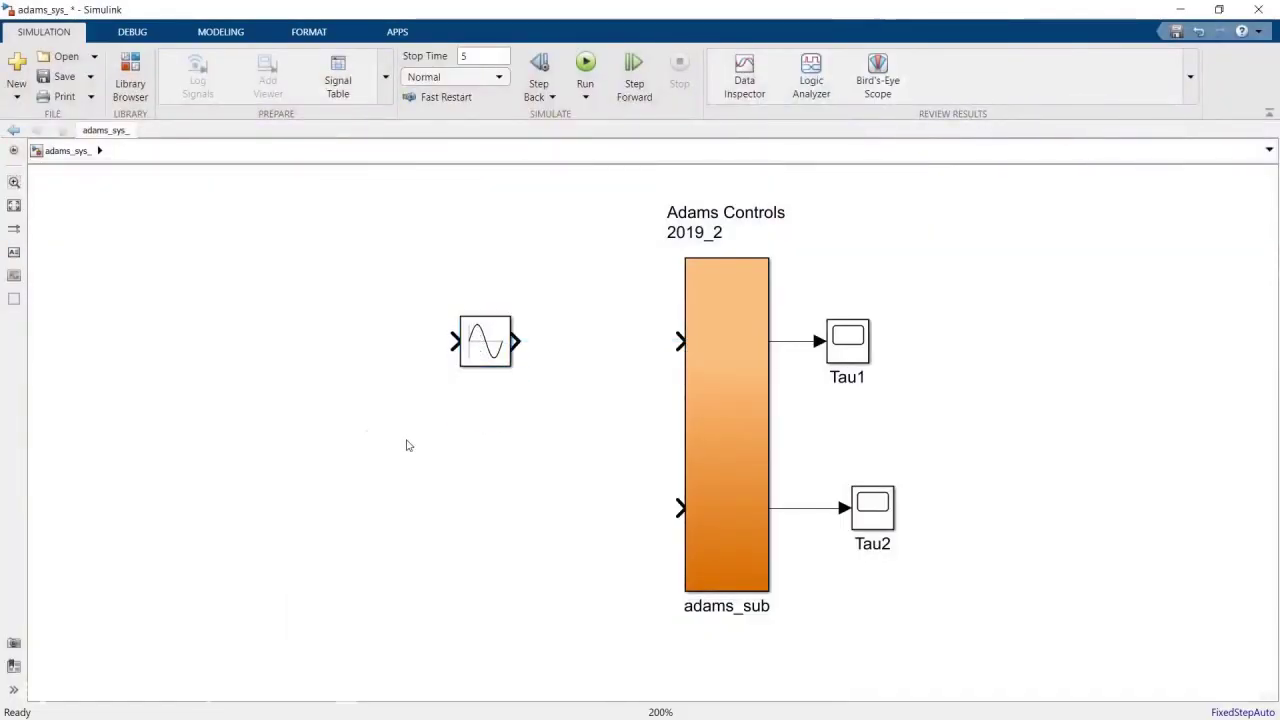
Step: Set the amplitude of the Sine Wave Function block to 0.1, with its parameters placed clear of the model blocks
double_click(481, 367)
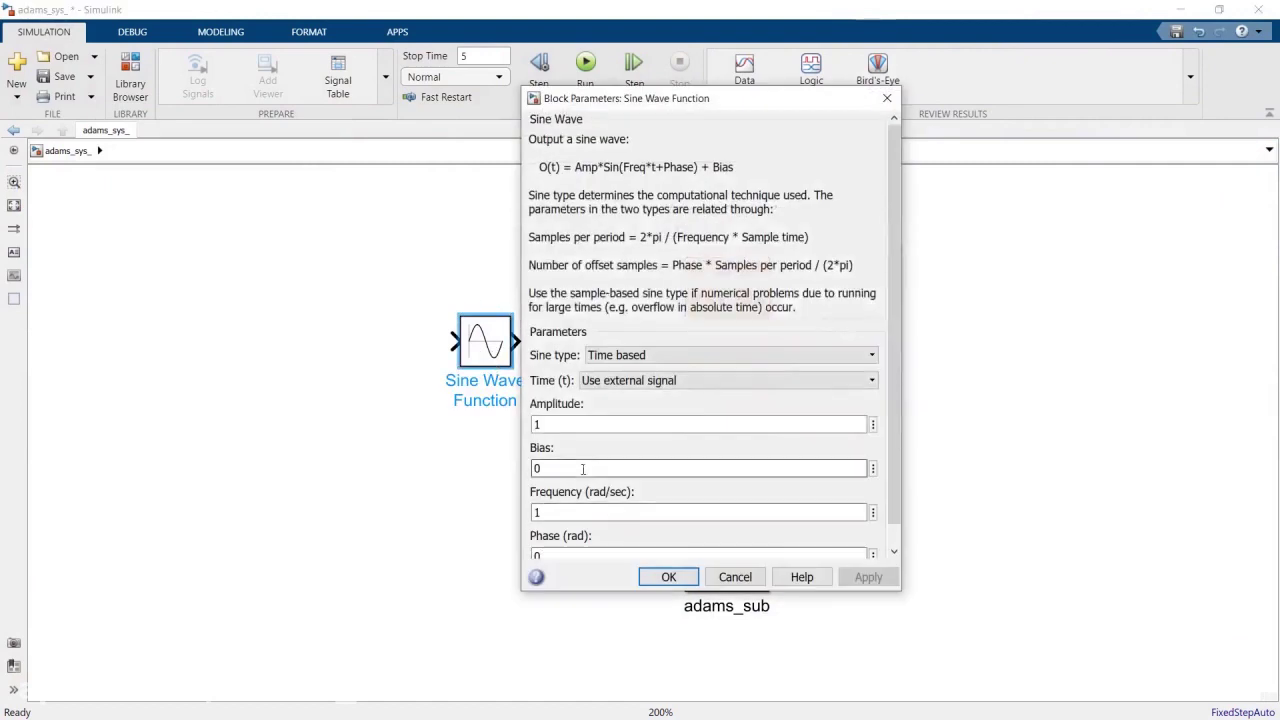
double_click(556, 427)
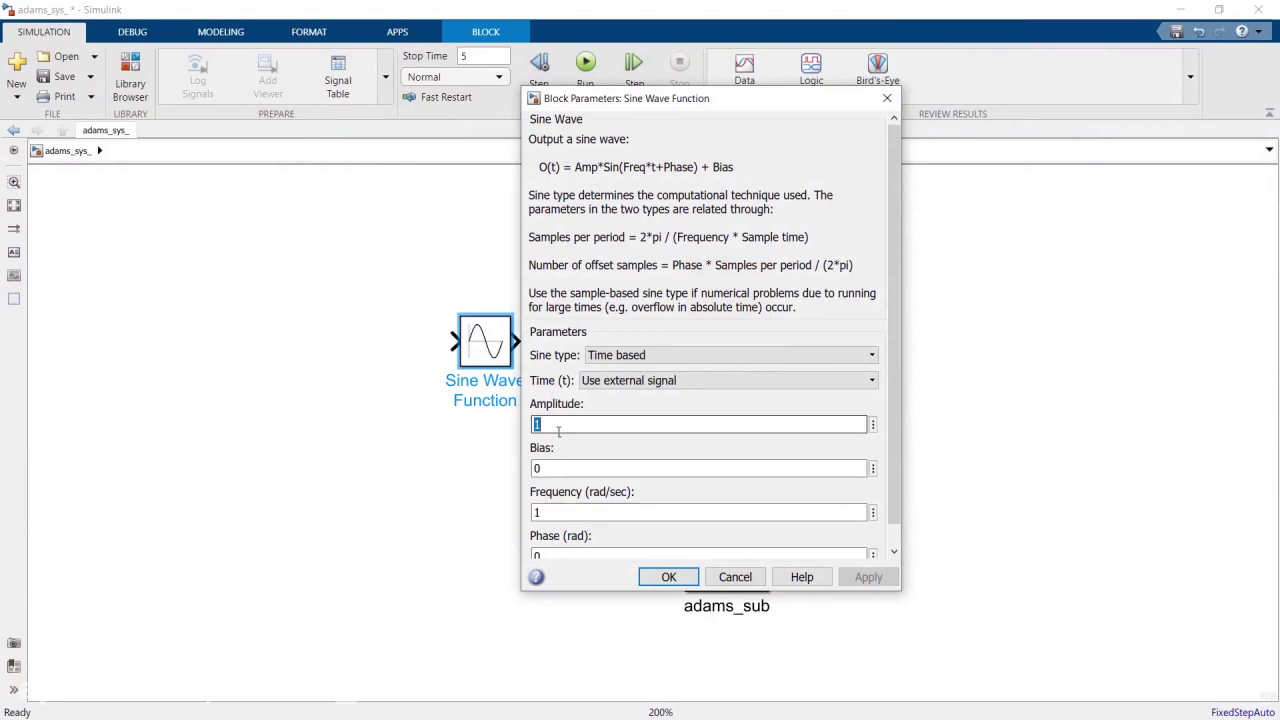
left_click_drag(659, 103, 269, 153)
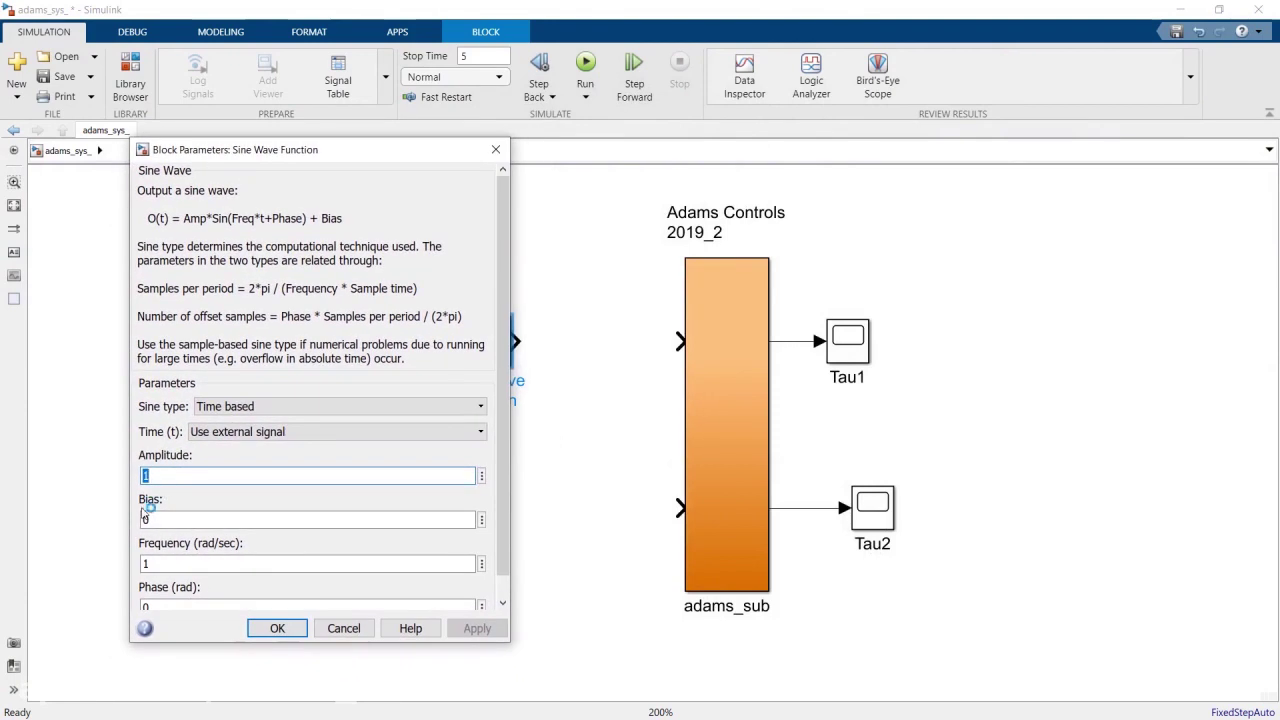
left_click(159, 480)
left_click_drag(159, 480, 144, 482)
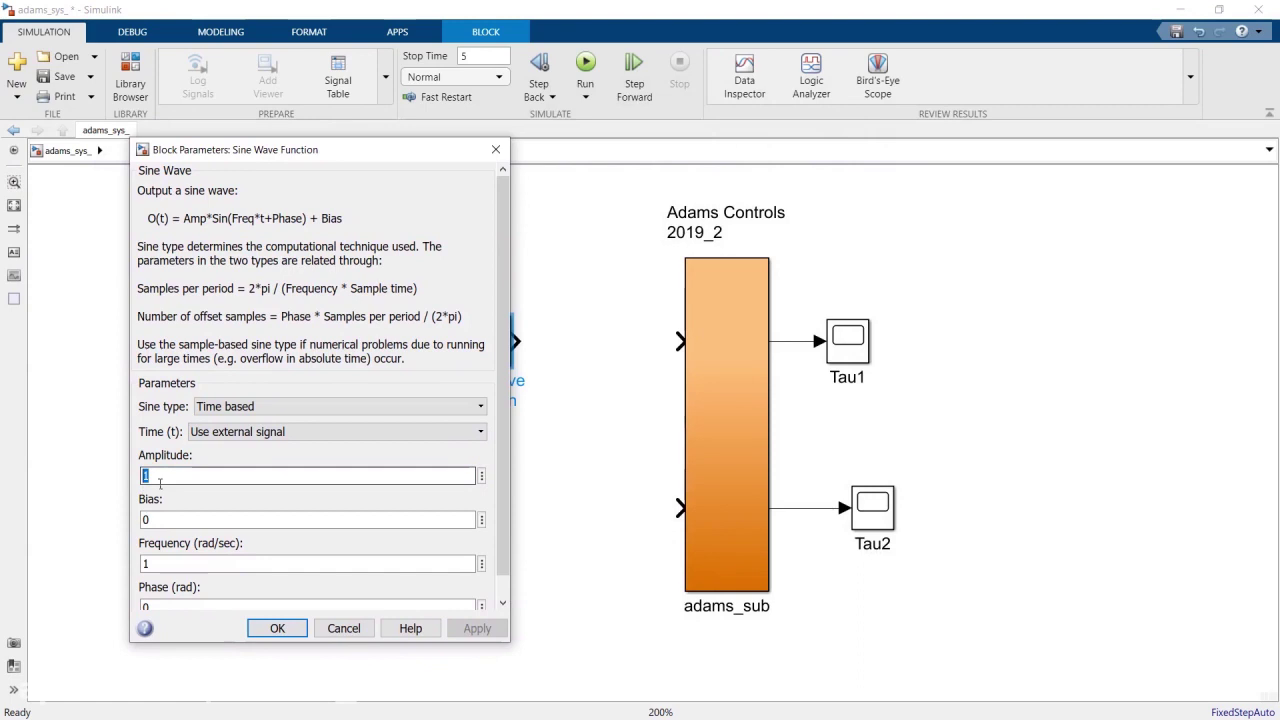
type("0")
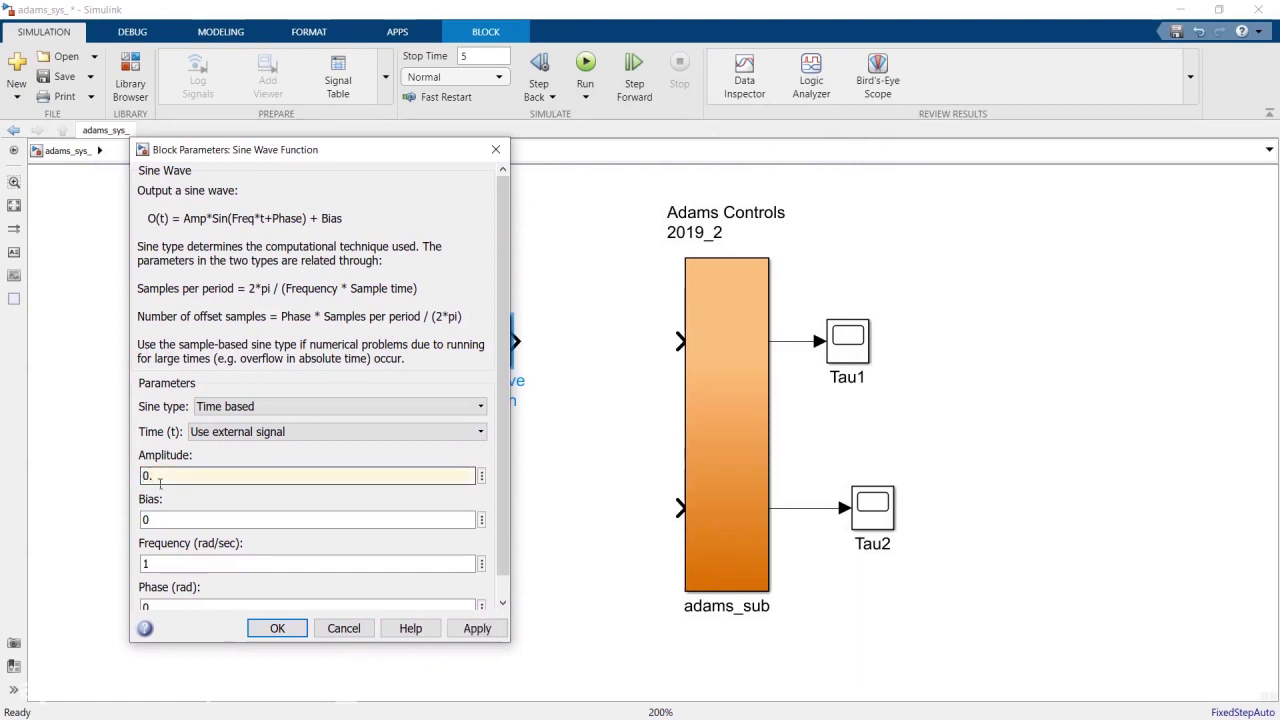
type(".1")
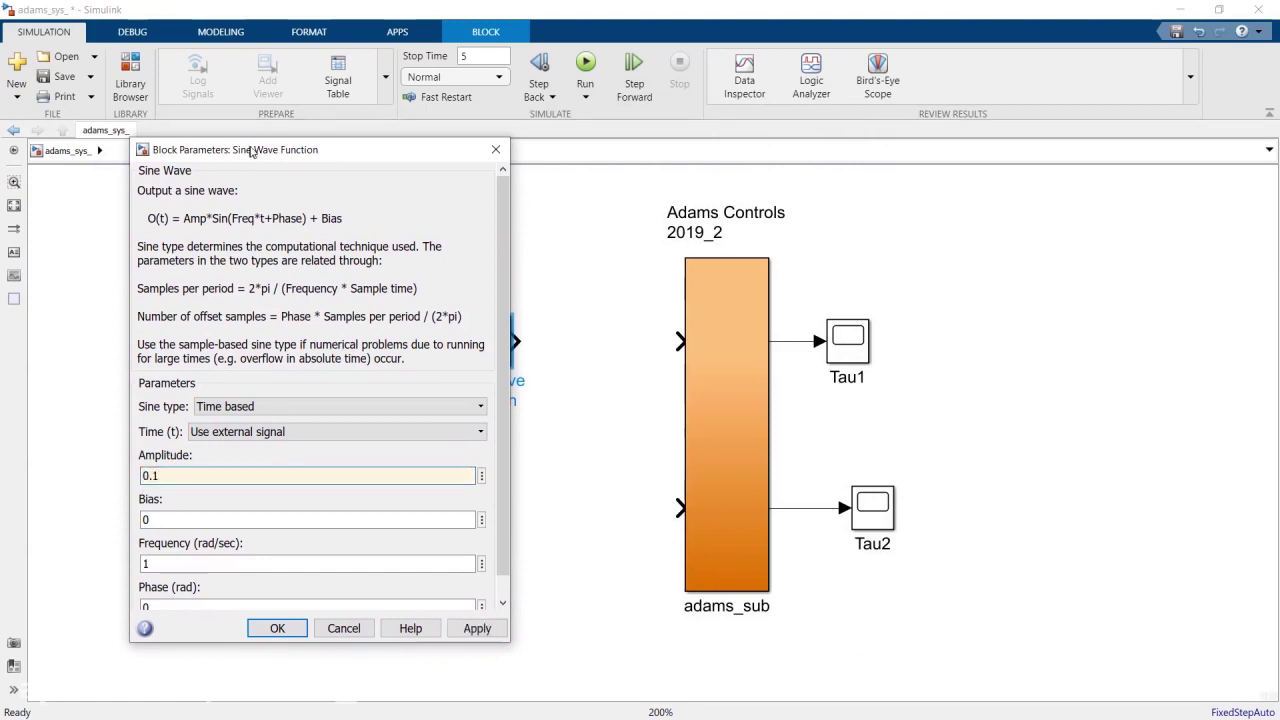
left_click_drag(255, 150, 291, 105)
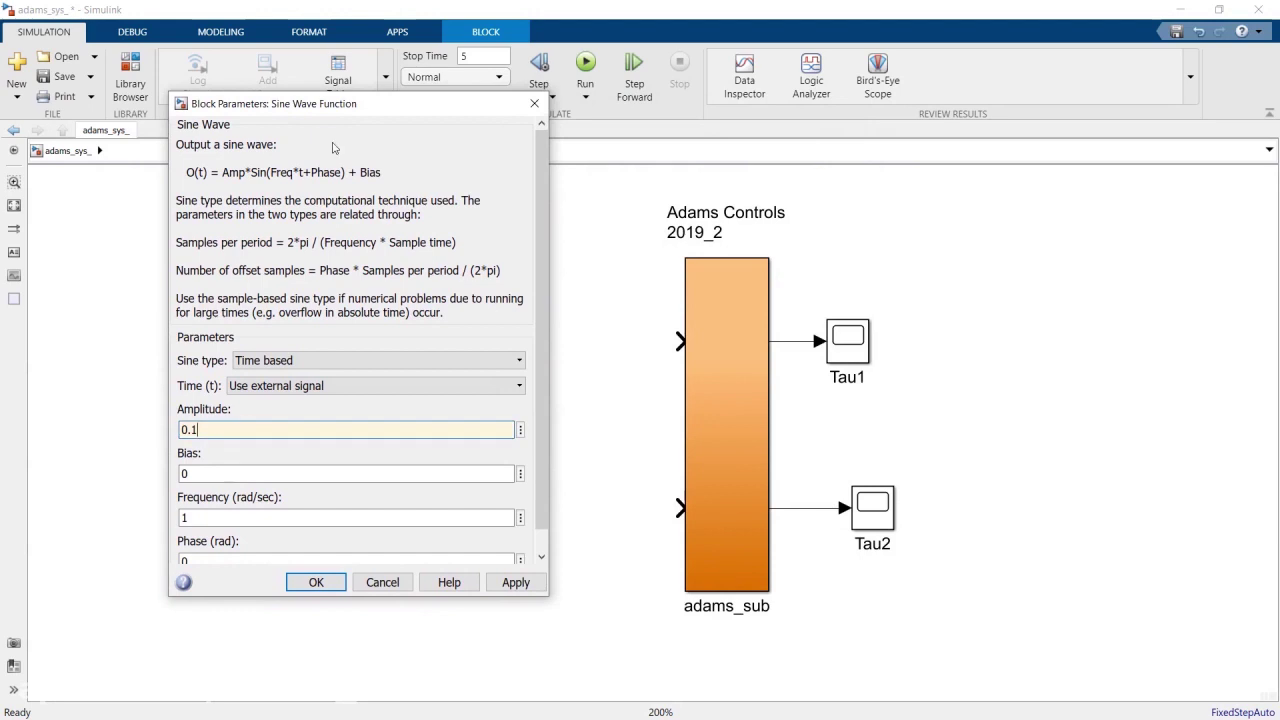
left_click_drag(338, 109, 230, 126)
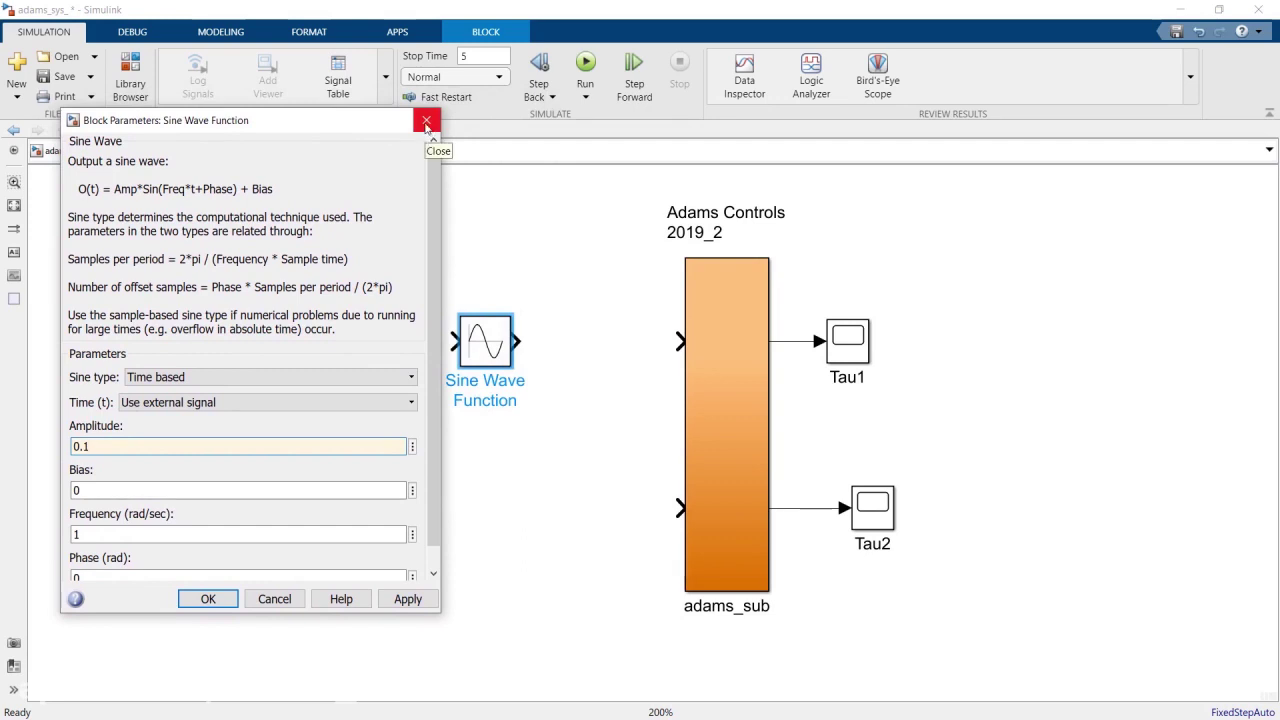
Step: Review the Sine Wave Function block's bias, frequency and phase parameters, and close its parameter dialog
left_click_drag(440, 421, 435, 484)
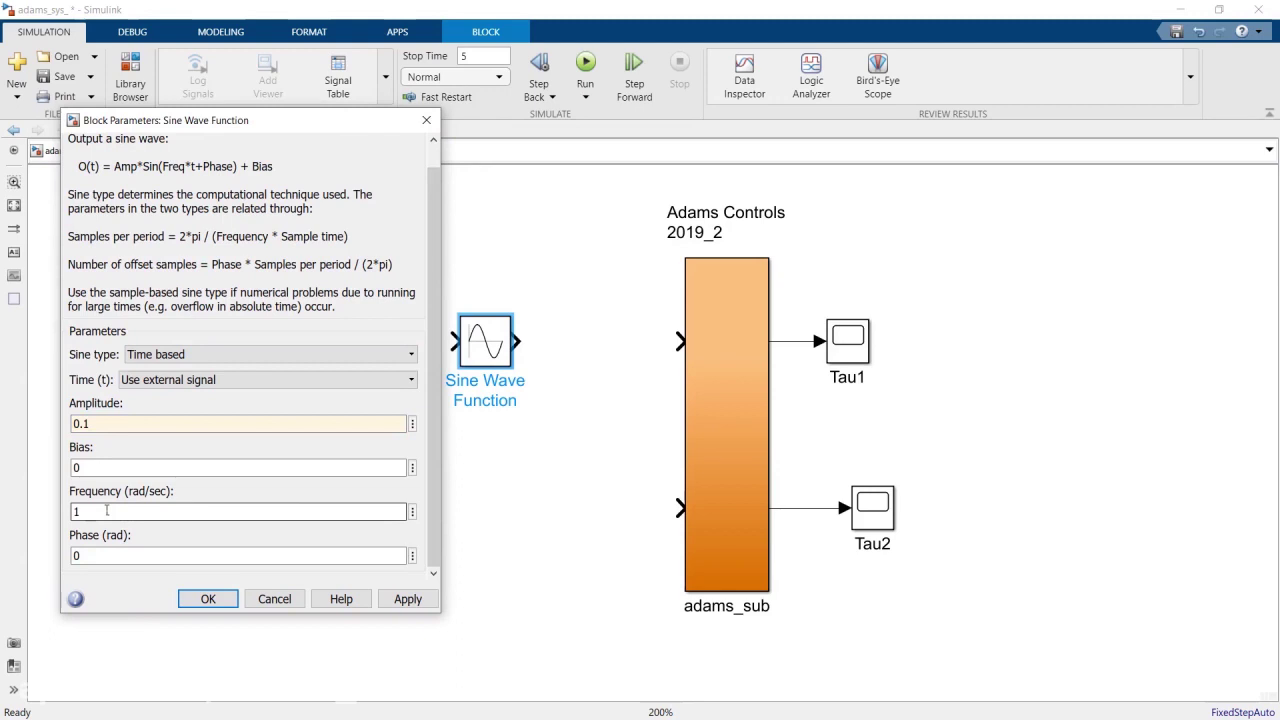
left_click(426, 120)
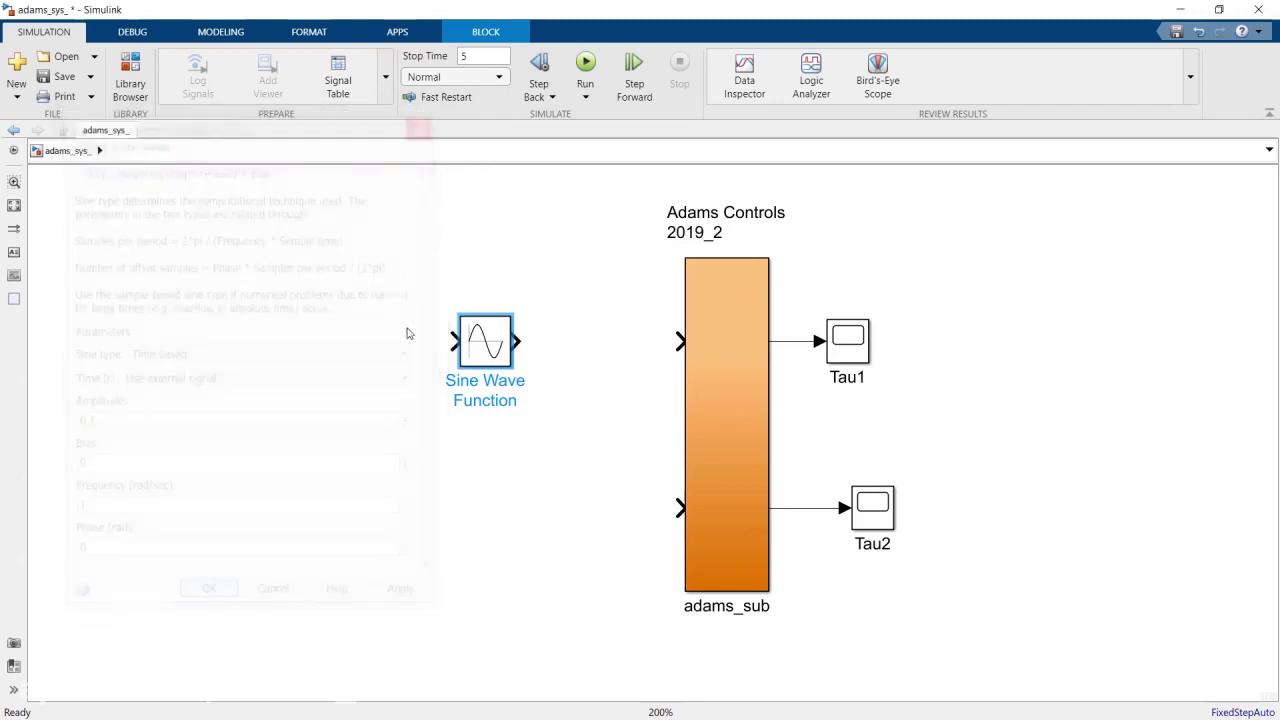
right_click_drag(483, 349, 491, 516)
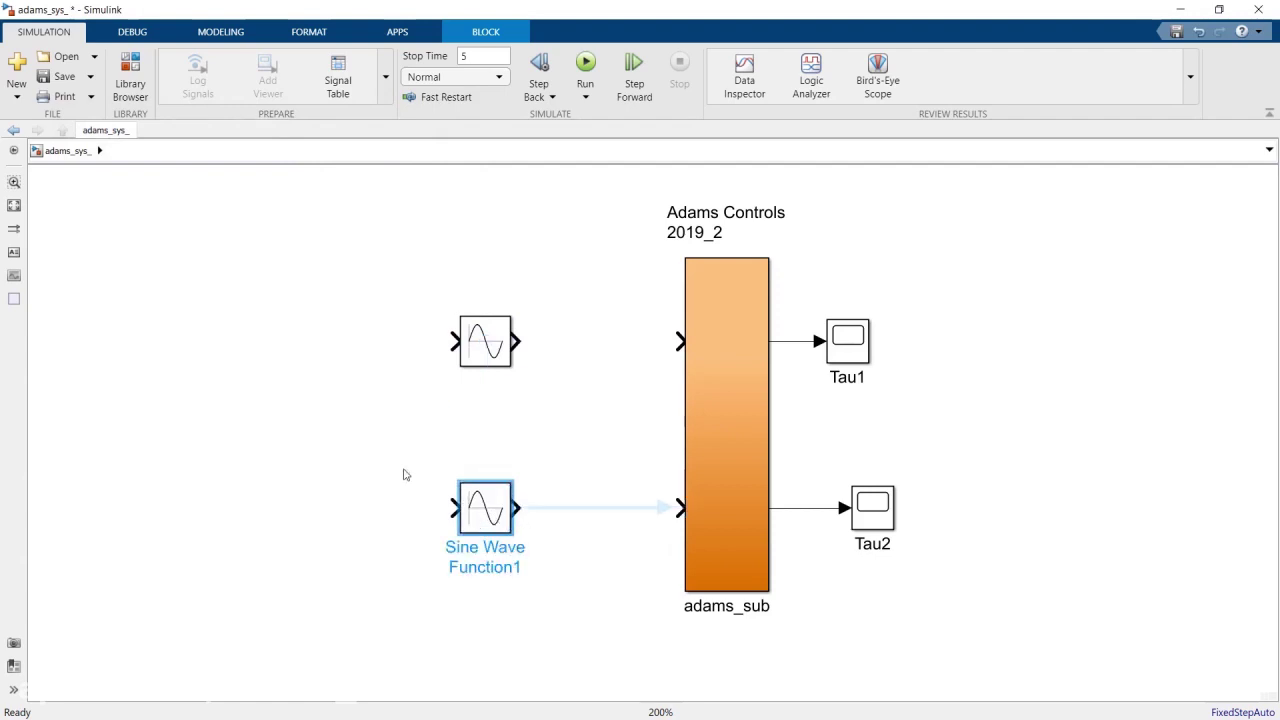
left_click_drag(394, 464, 522, 536)
key("Delete")
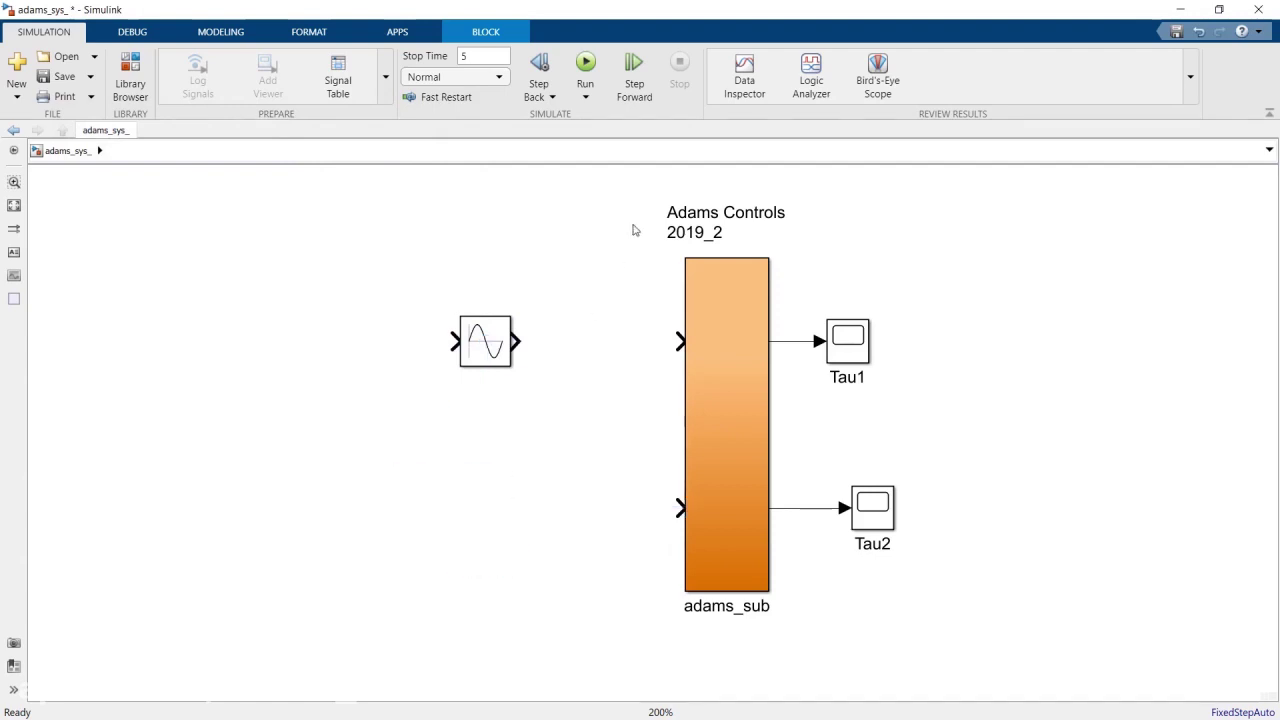
Step: Comment out the adams_sub block with the Tau1 and Tau2 scopes, and move the Sine Wave Function block farther from it
left_click_drag(632, 254, 946, 614)
right_click(746, 428)
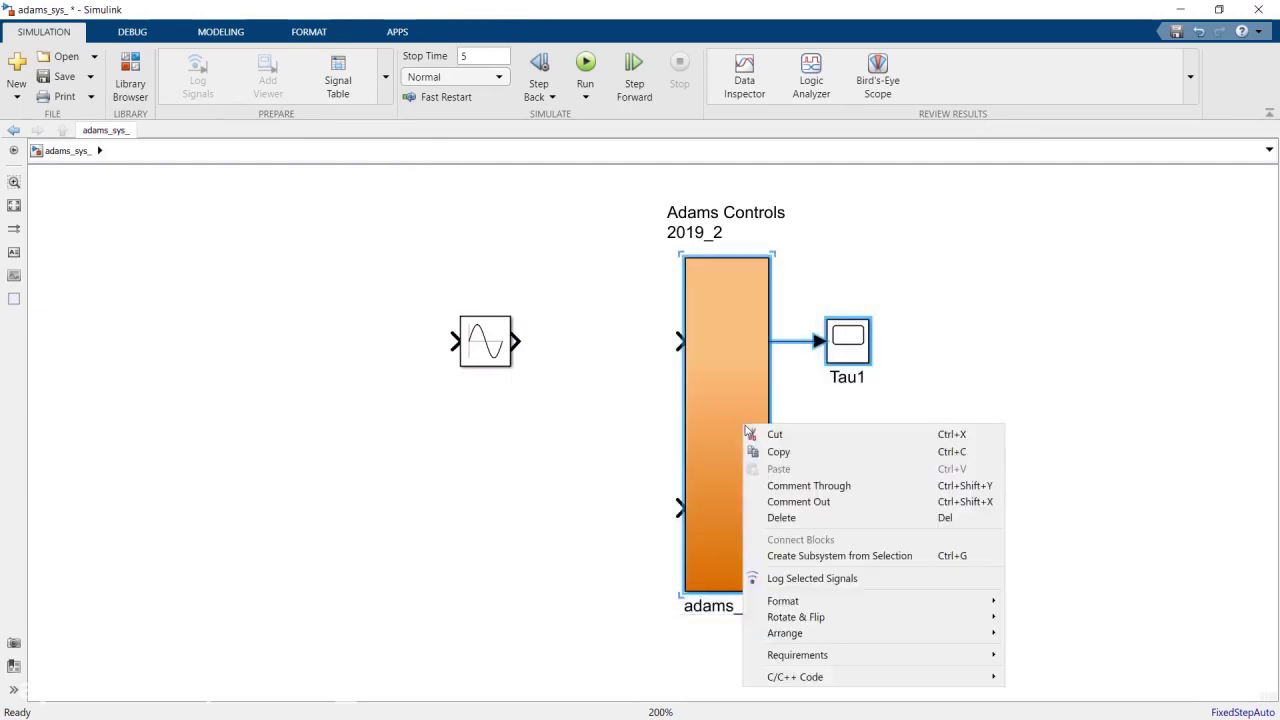
left_click(801, 502)
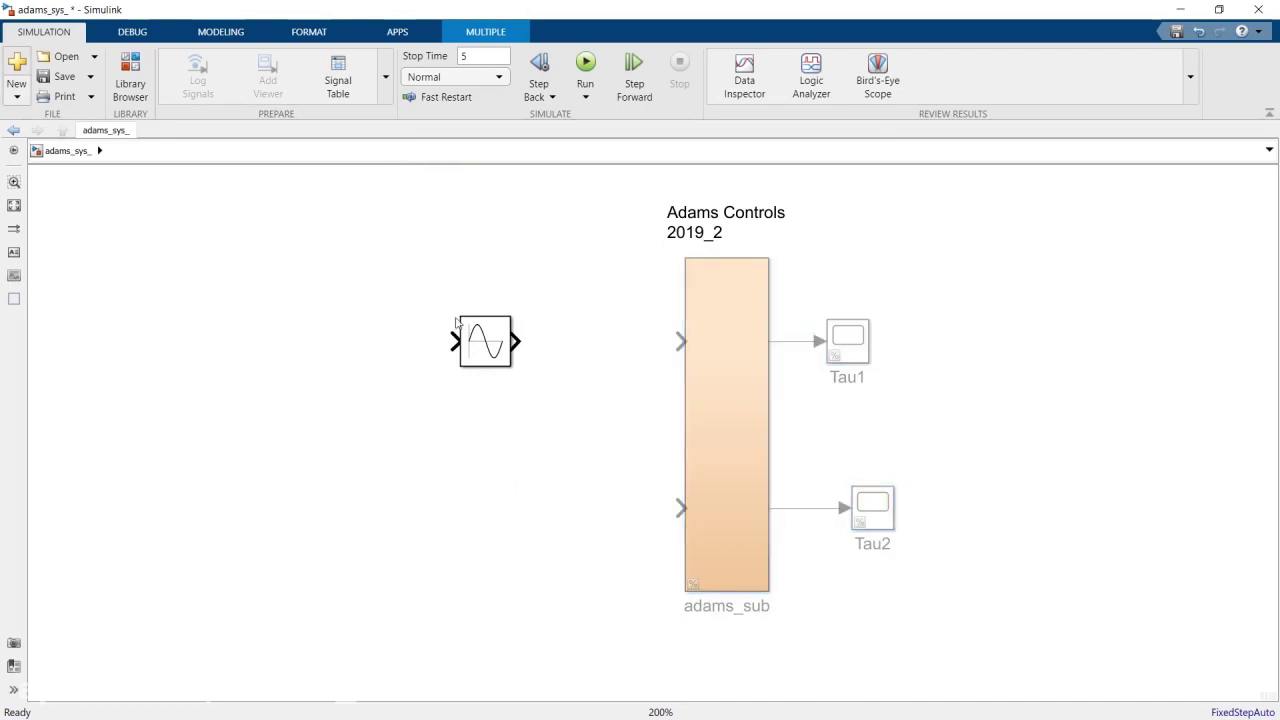
left_click_drag(477, 338, 410, 338)
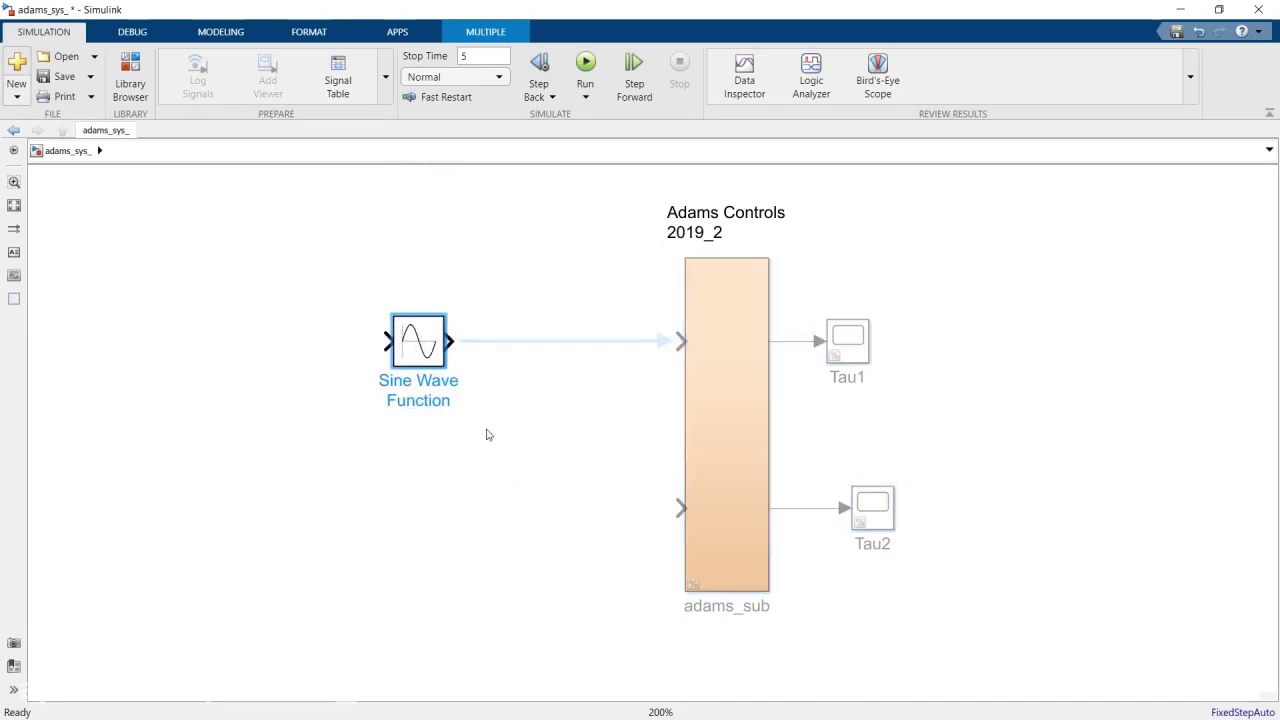
left_click(471, 400)
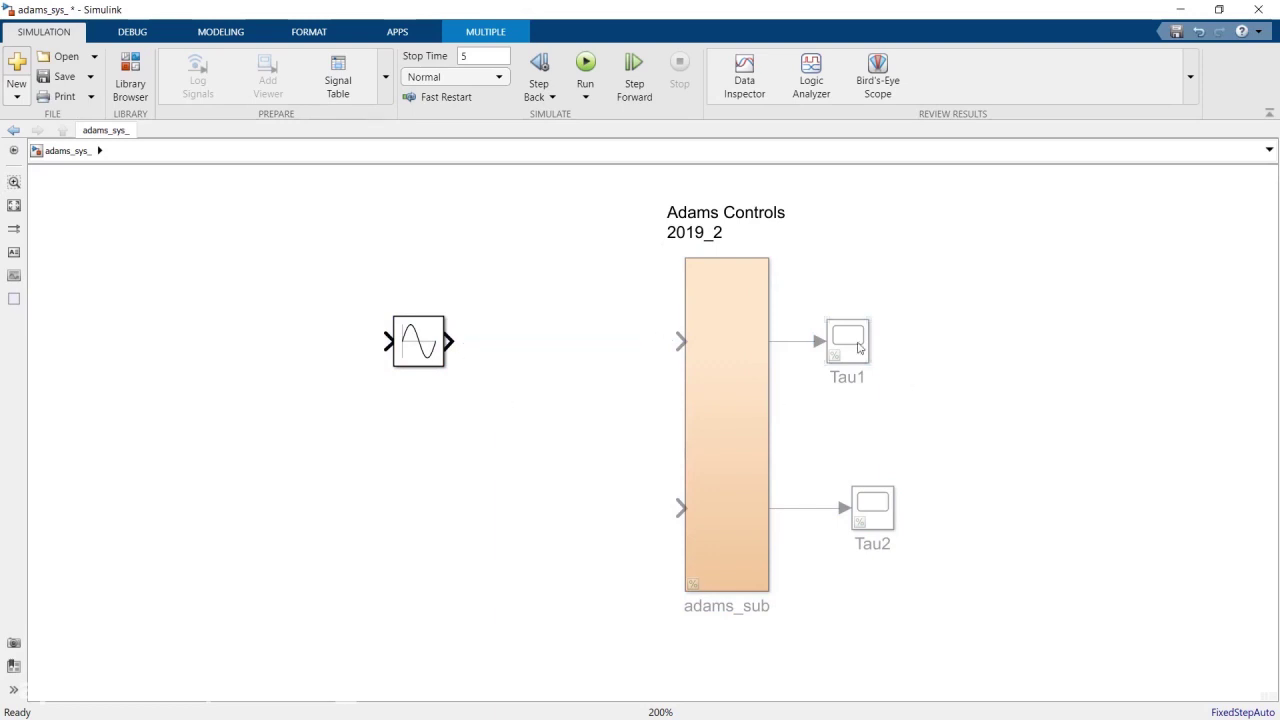
Step: Try to insert a Scope block below the Sine Wave Function block through a quick block search
double_click(447, 464)
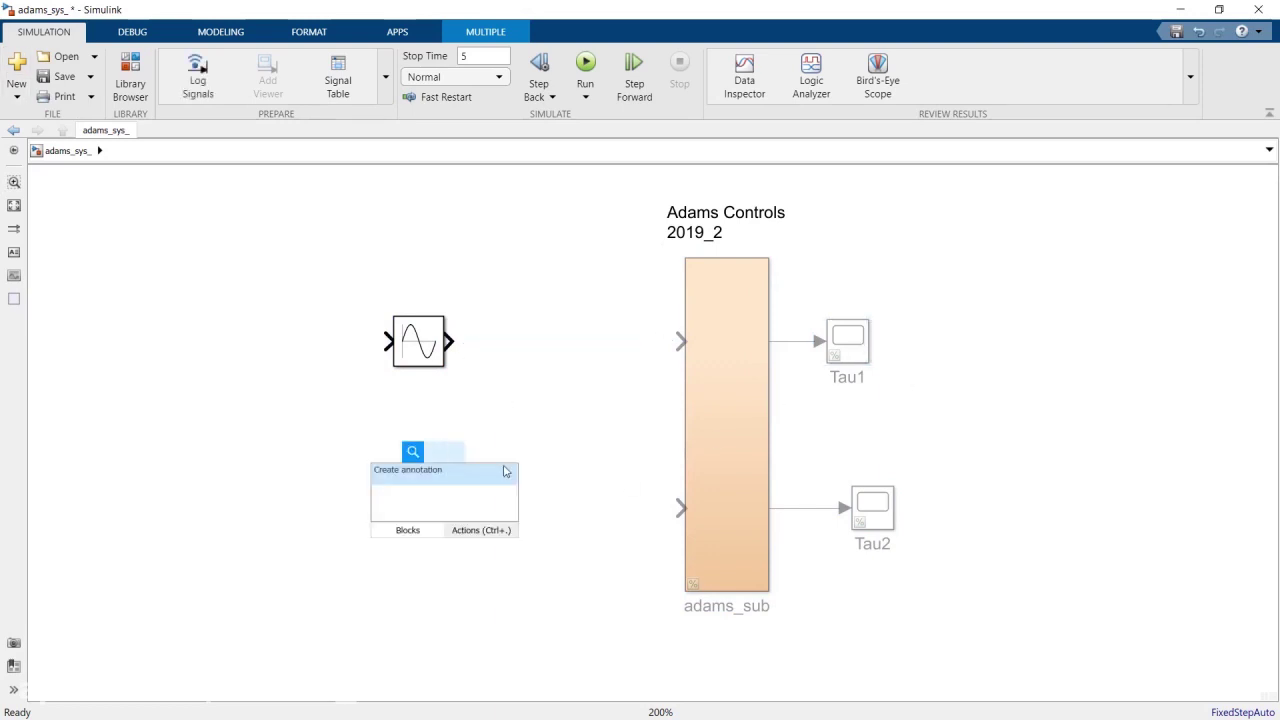
type("sc")
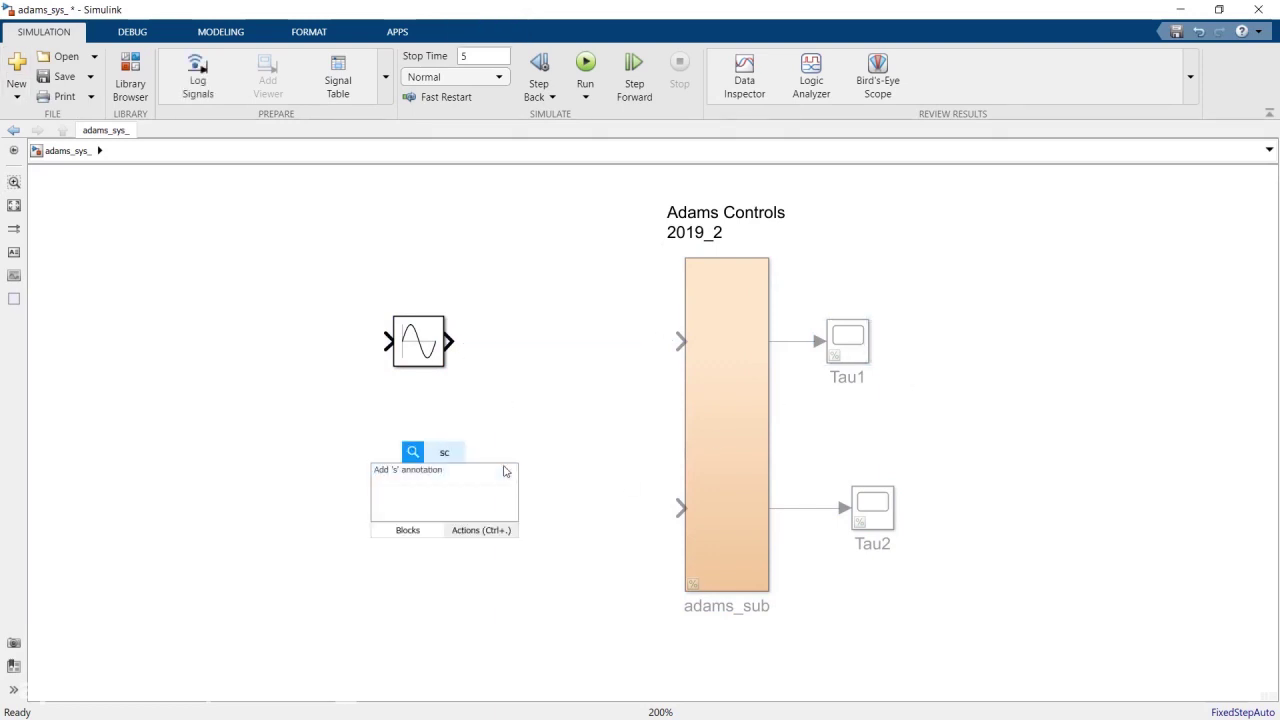
type("op")
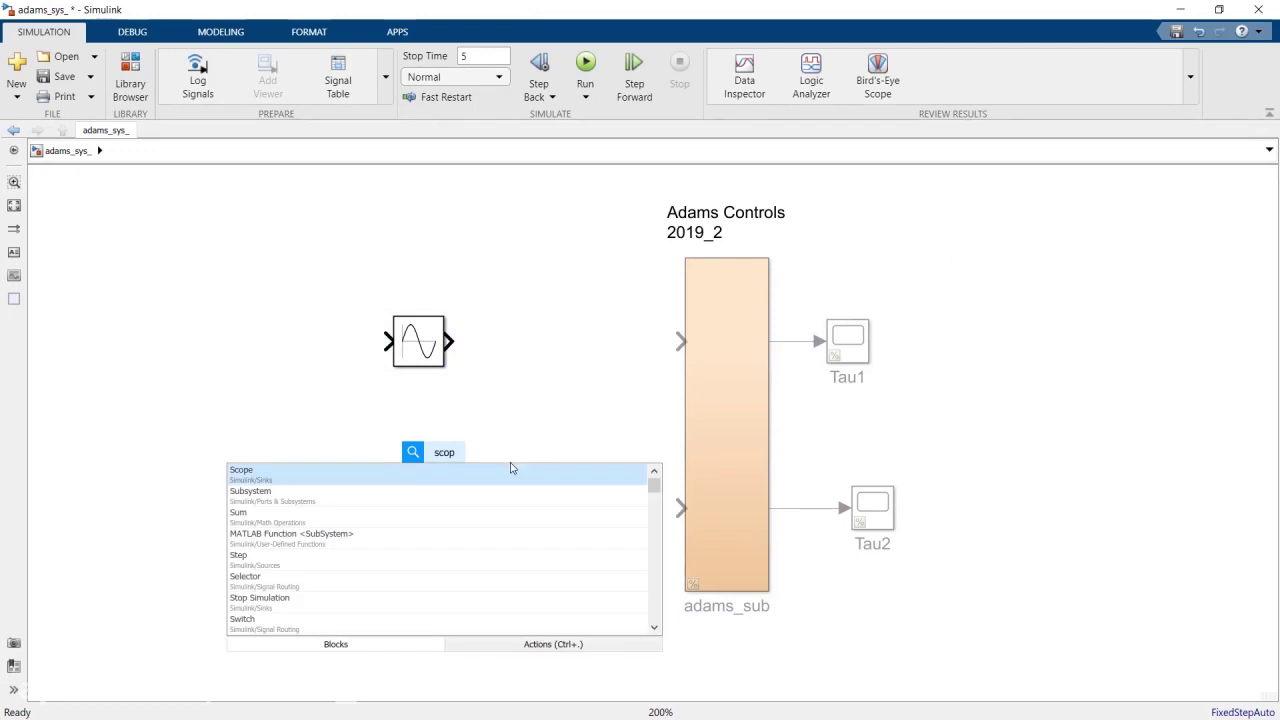
left_click(420, 482)
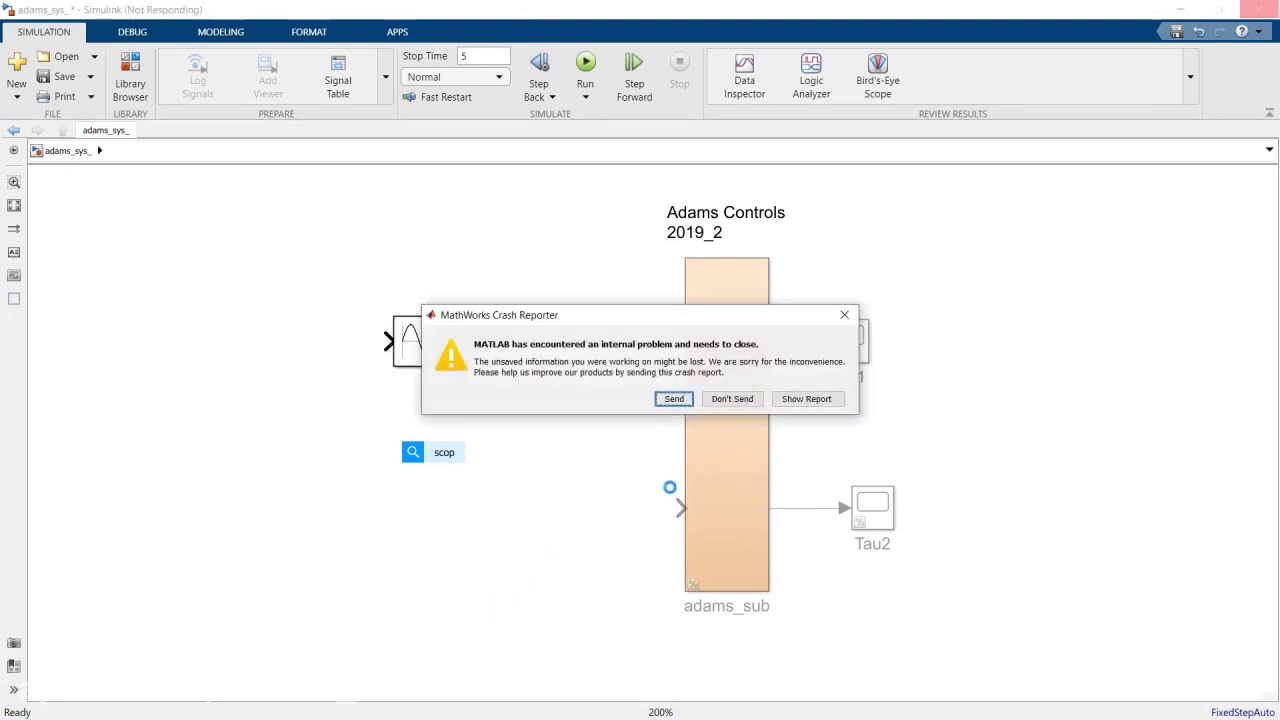
Step: Dismiss the MATLAB crash report without sending it and reopen the adams_sys_ model from the First Project folder
left_click(732, 399)
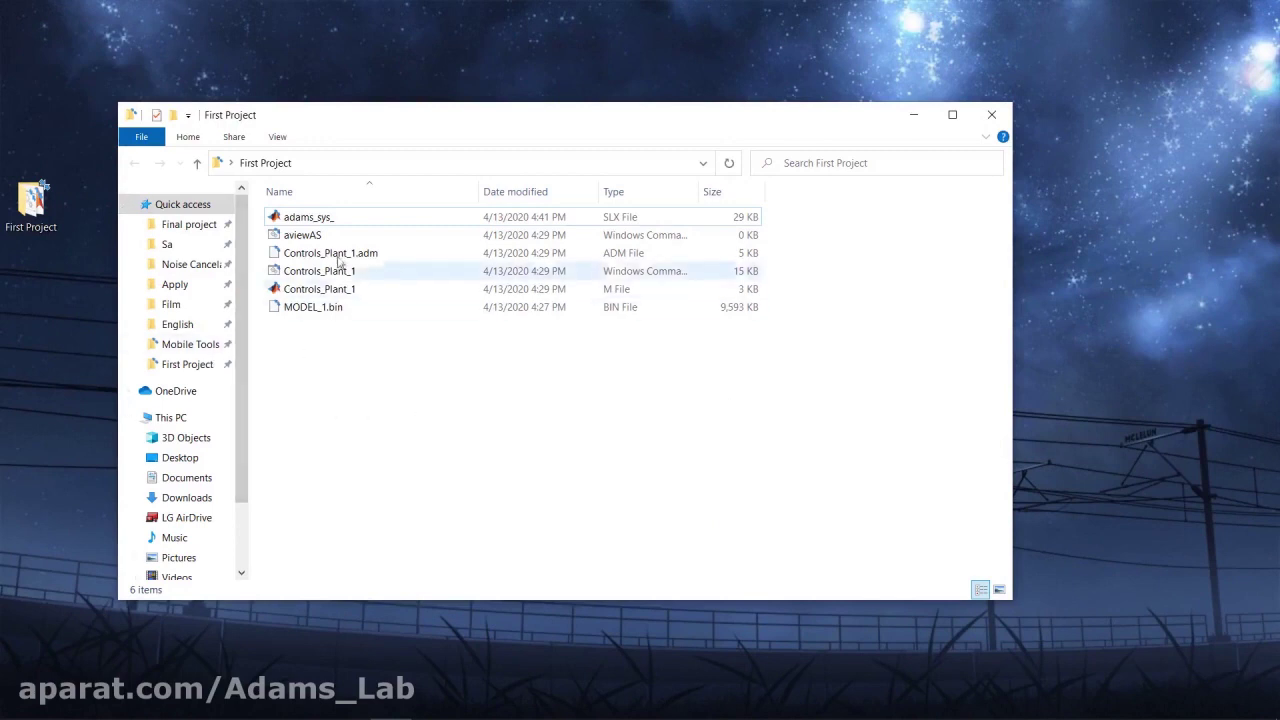
left_click(340, 218)
left_click(340, 218)
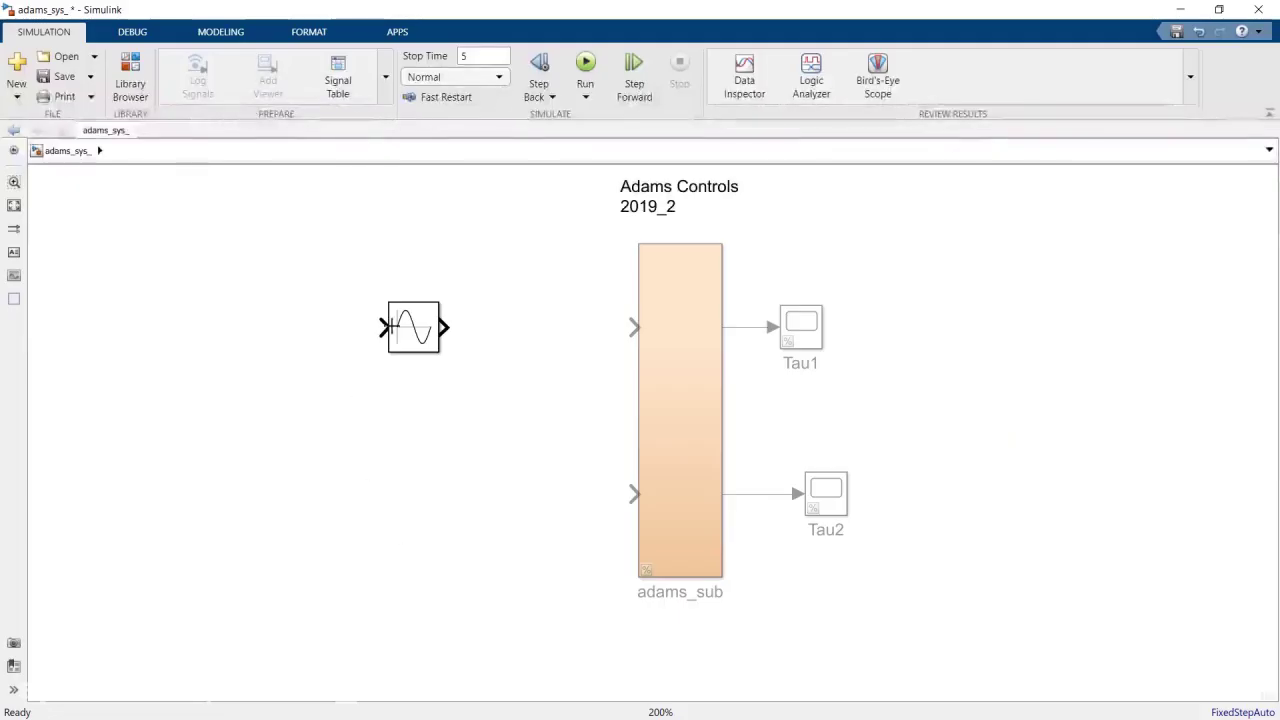
Step: Set the Sine Wave Function block's amplitude to 0.1
left_click(412, 325)
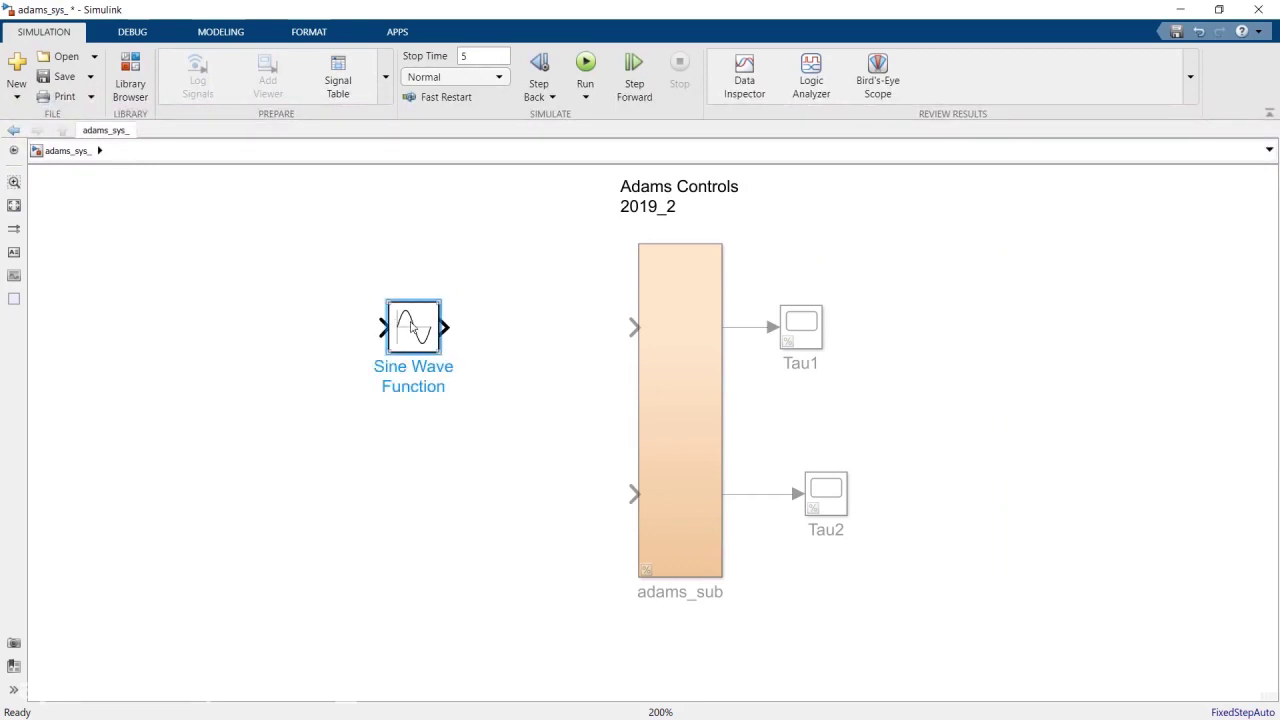
key("Return")
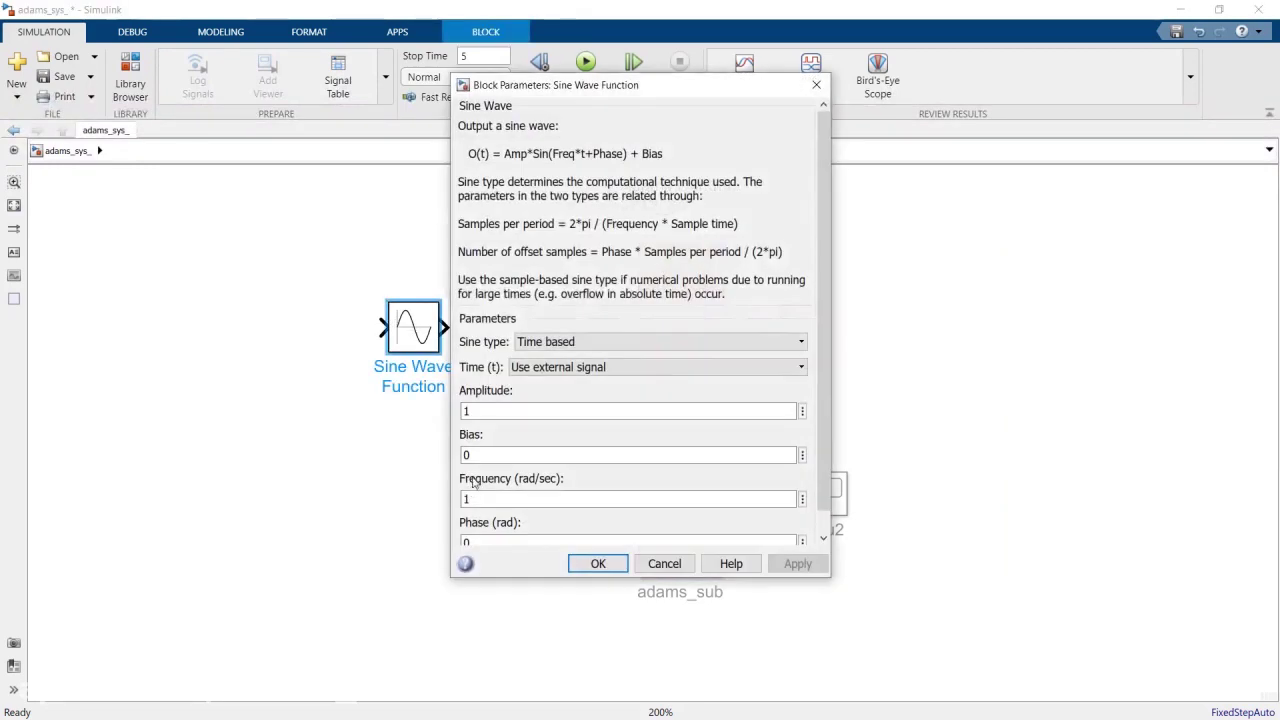
double_click(508, 418)
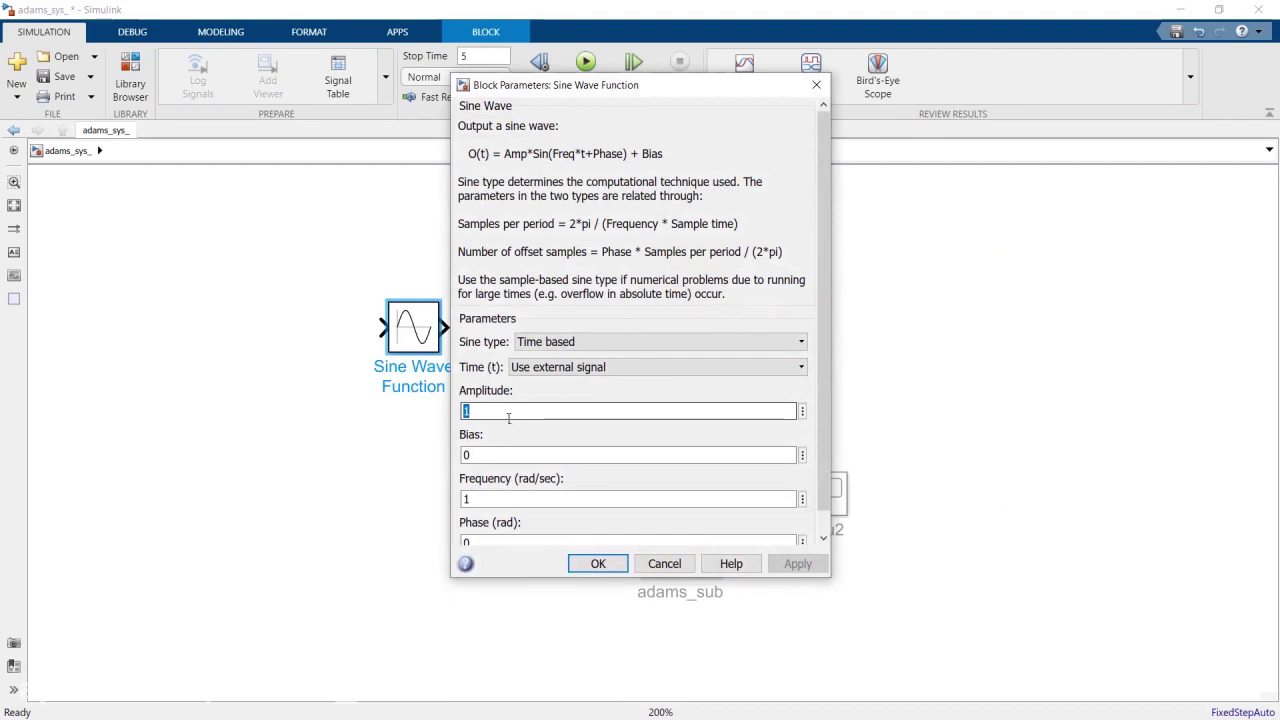
type("0.1")
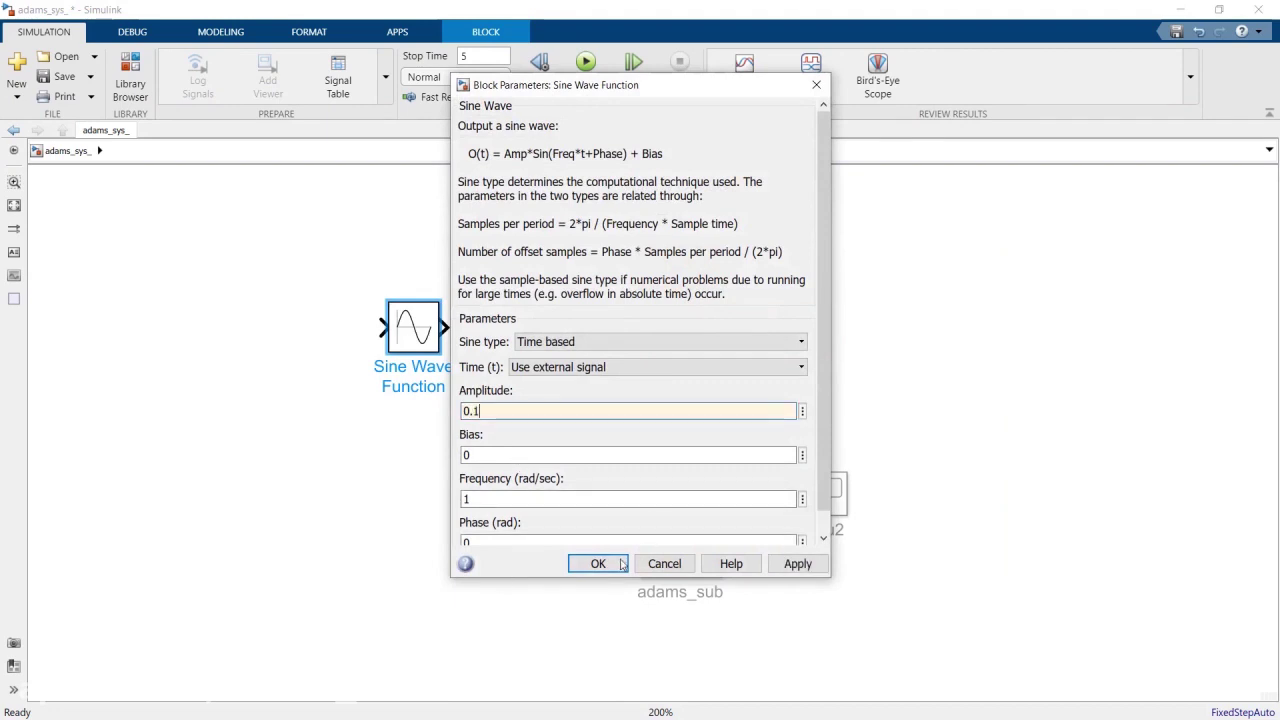
left_click(612, 565)
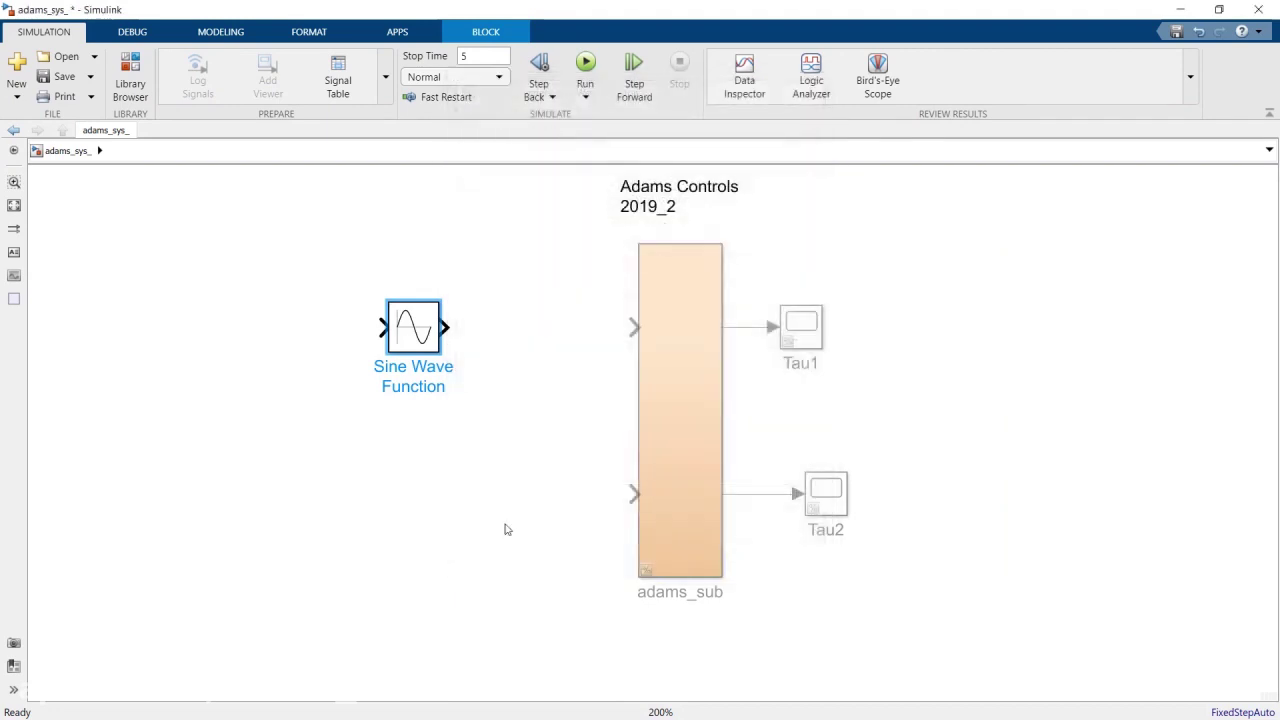
Step: Move the Sine Wave Function block farther from adams_sub and add a Scope from Commonly Used Blocks above and beside it
left_click_drag(413, 333, 363, 333)
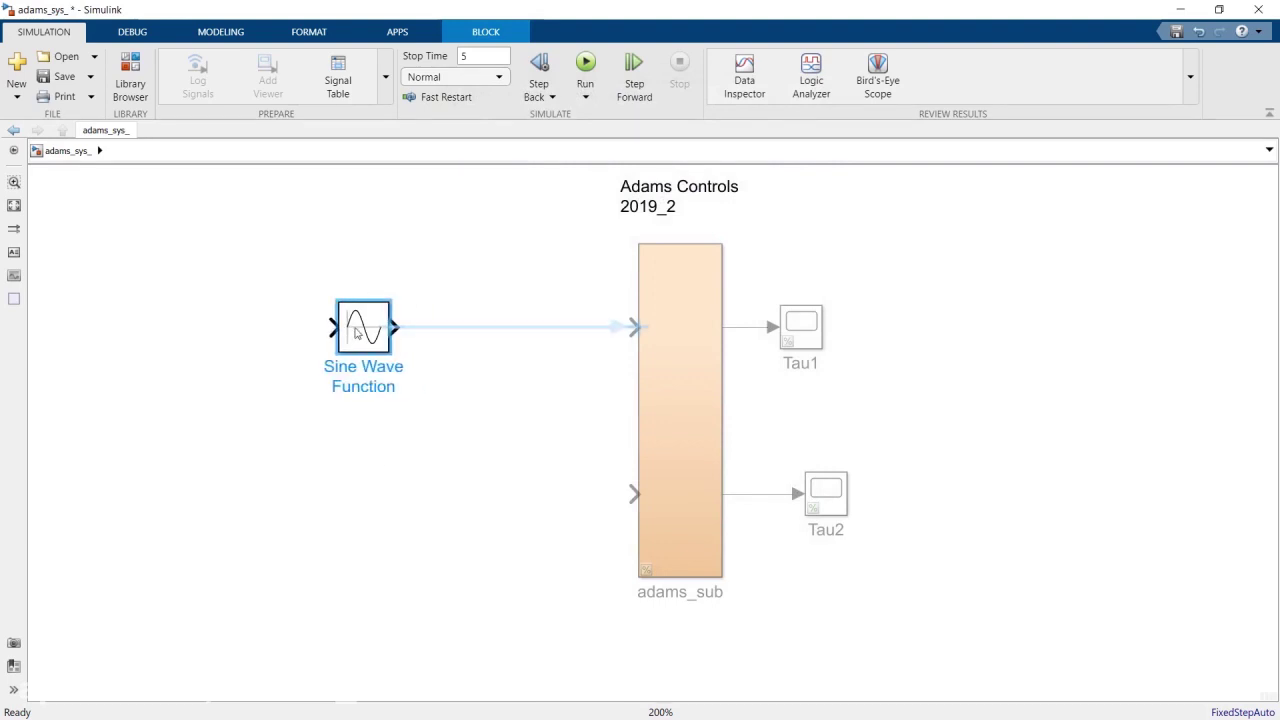
left_click(146, 86)
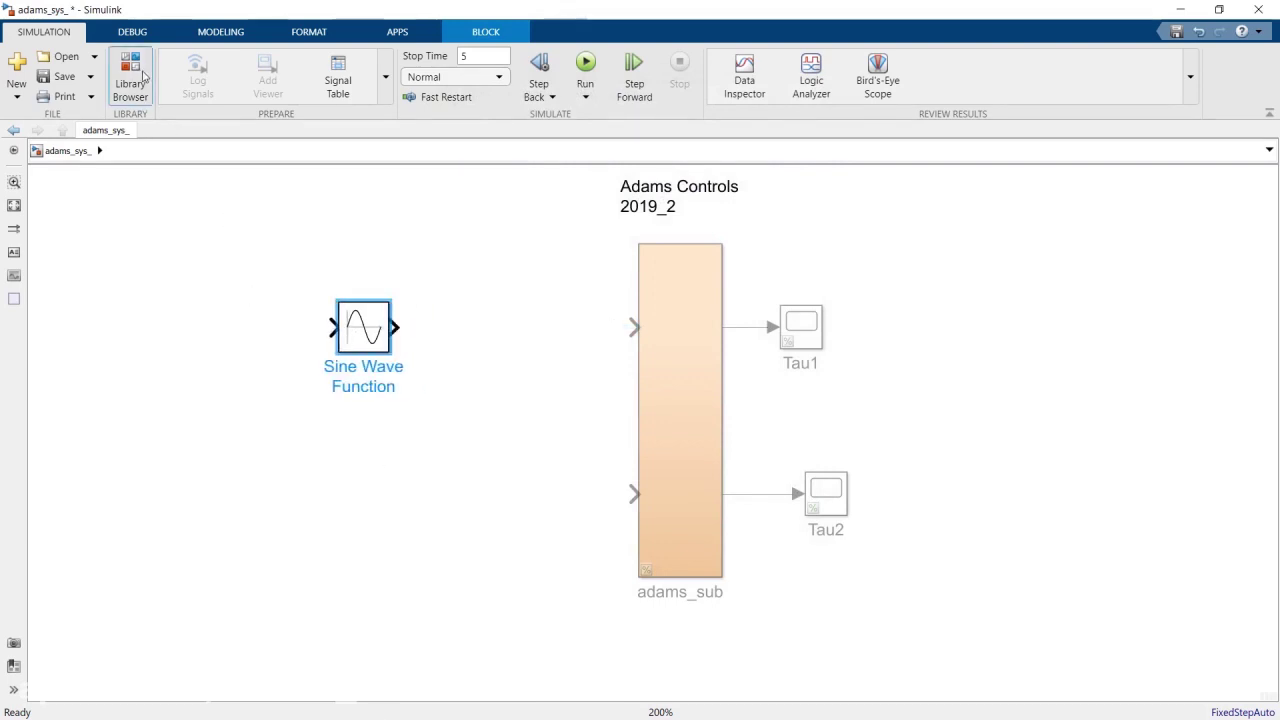
left_click_drag(193, 232, 996, 142)
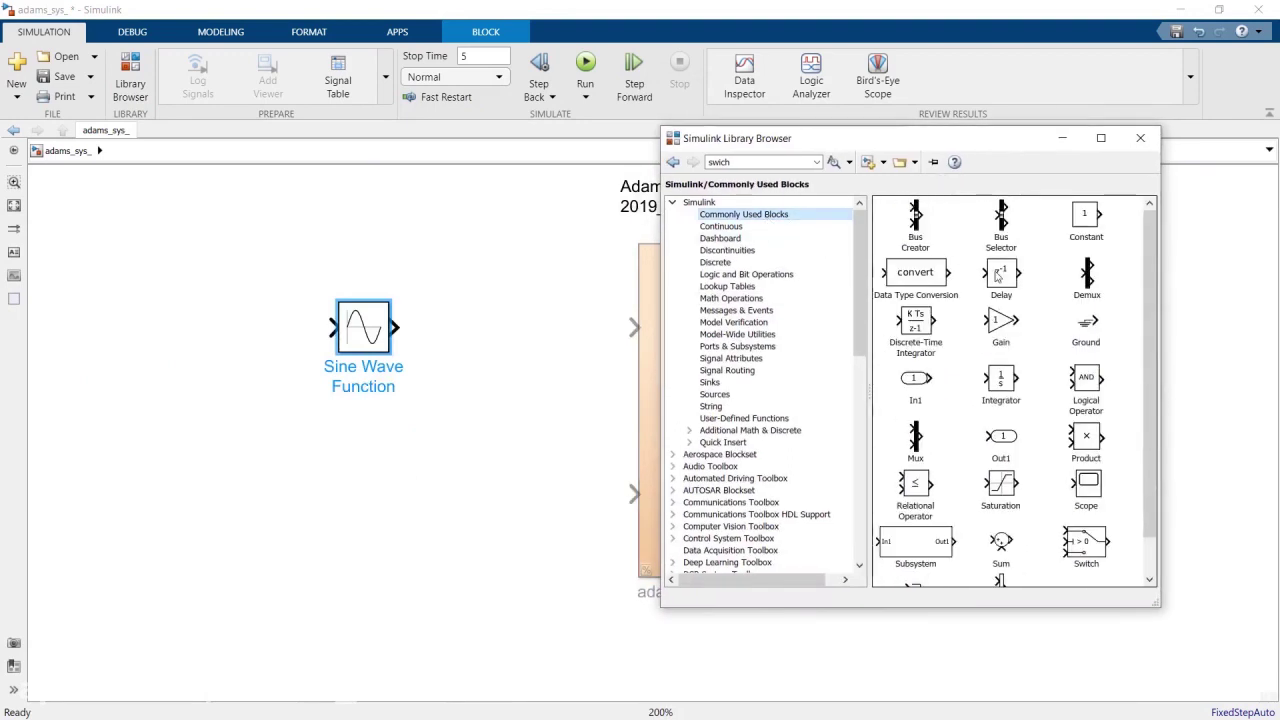
scroll(1056, 369, "down", 1)
left_click_drag(1097, 447, 451, 220)
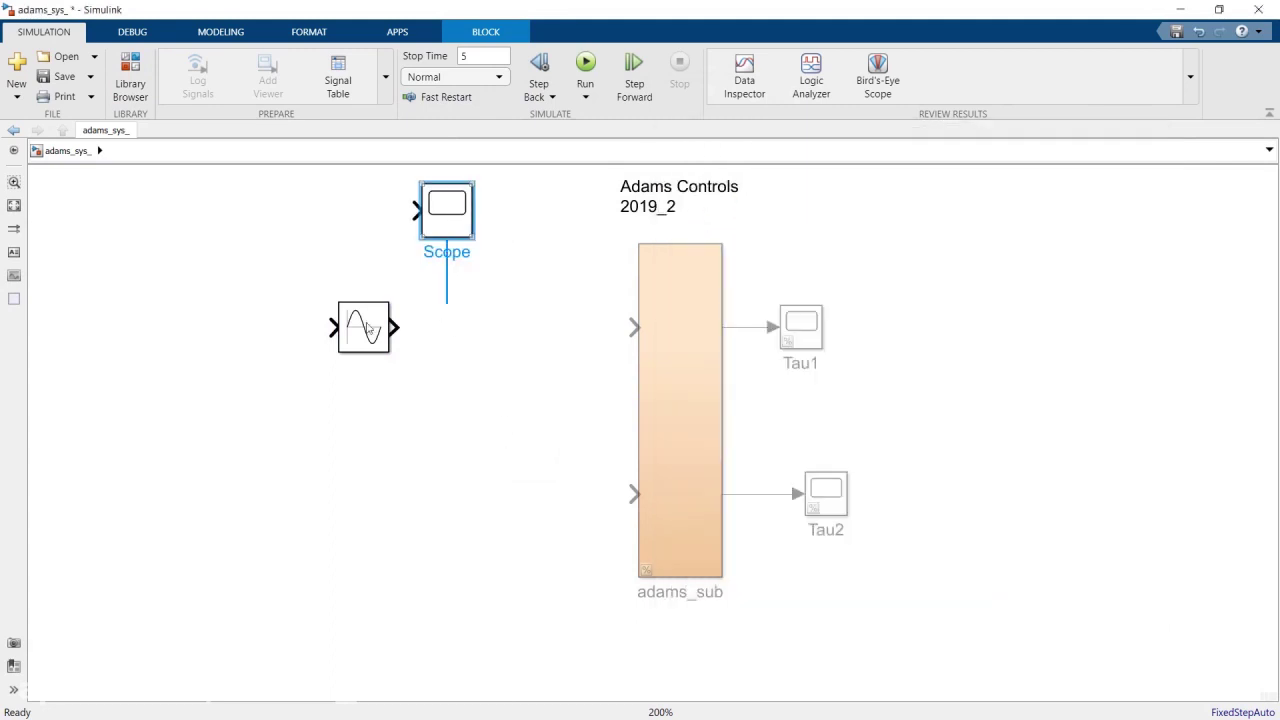
left_click_drag(364, 327, 354, 327)
left_click(483, 412)
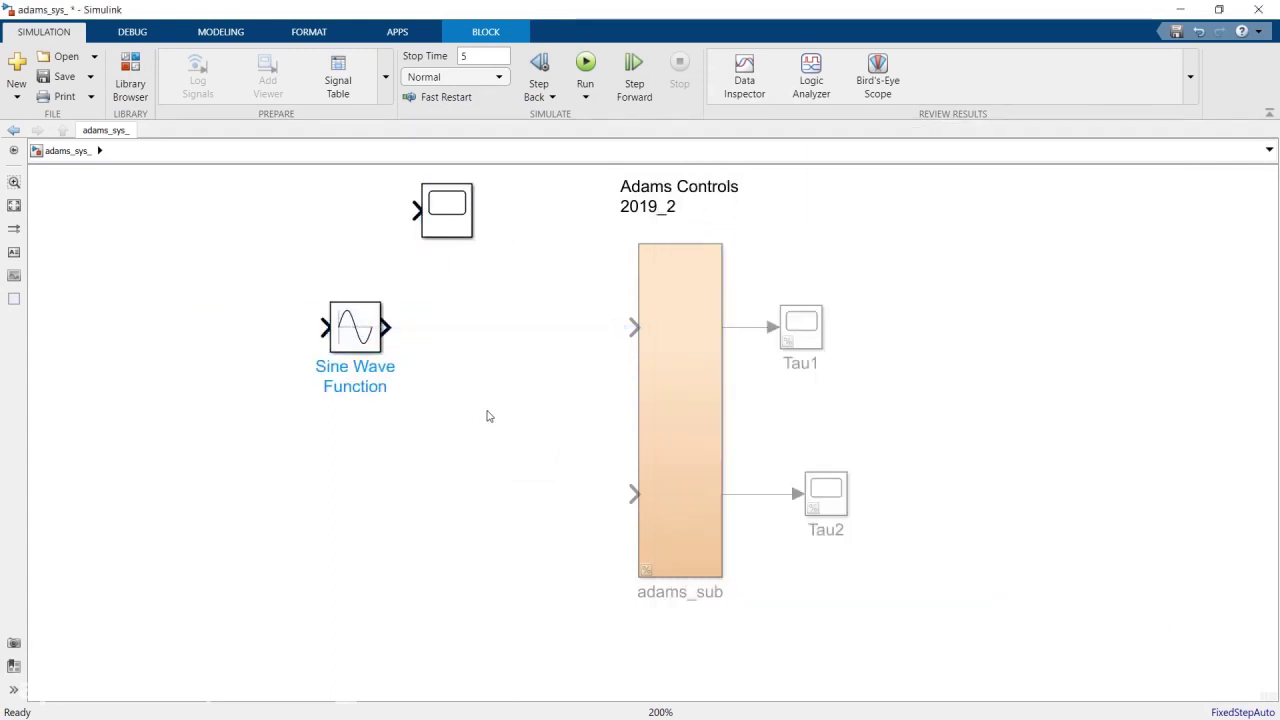
Step: Add a Discrete-Time Integrator block from the Discrete library between the Sine Wave Function block and adams_sub
left_click(128, 72)
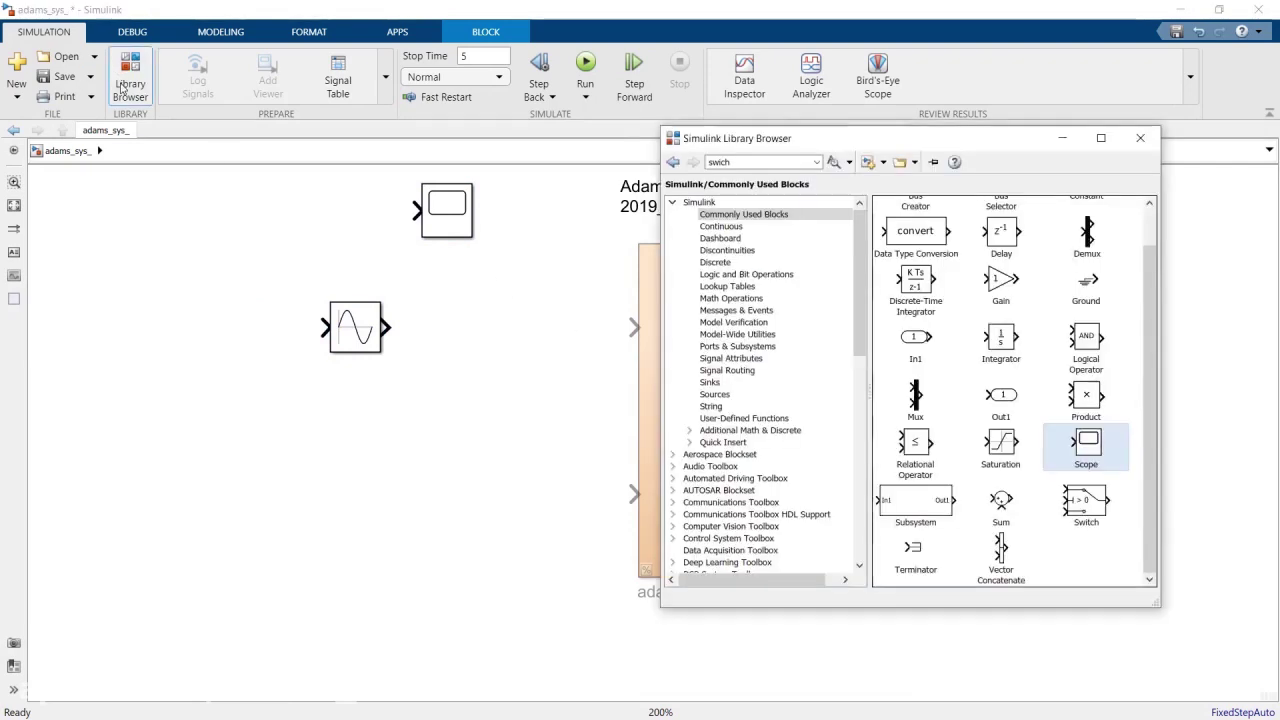
left_click(731, 298)
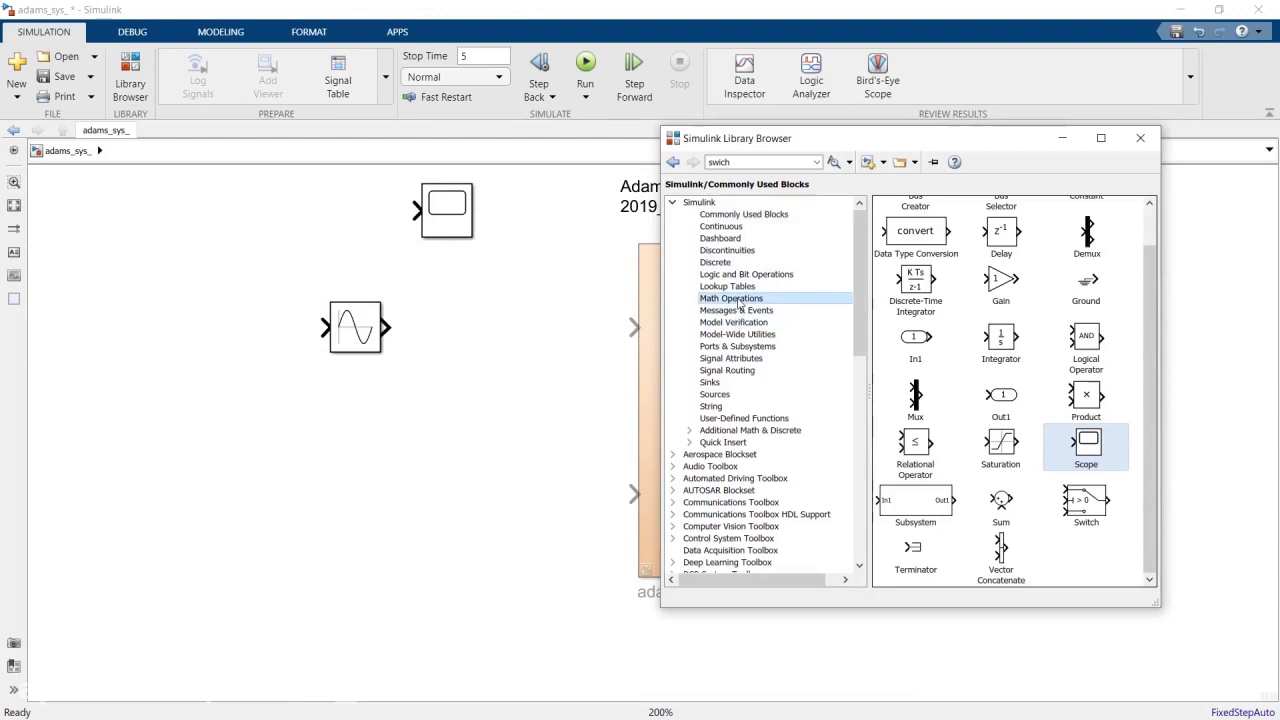
mouse_move(1150, 318)
left_mouse_down()
mouse_move(1144, 485)
mouse_move(1153, 295)
left_mouse_up()
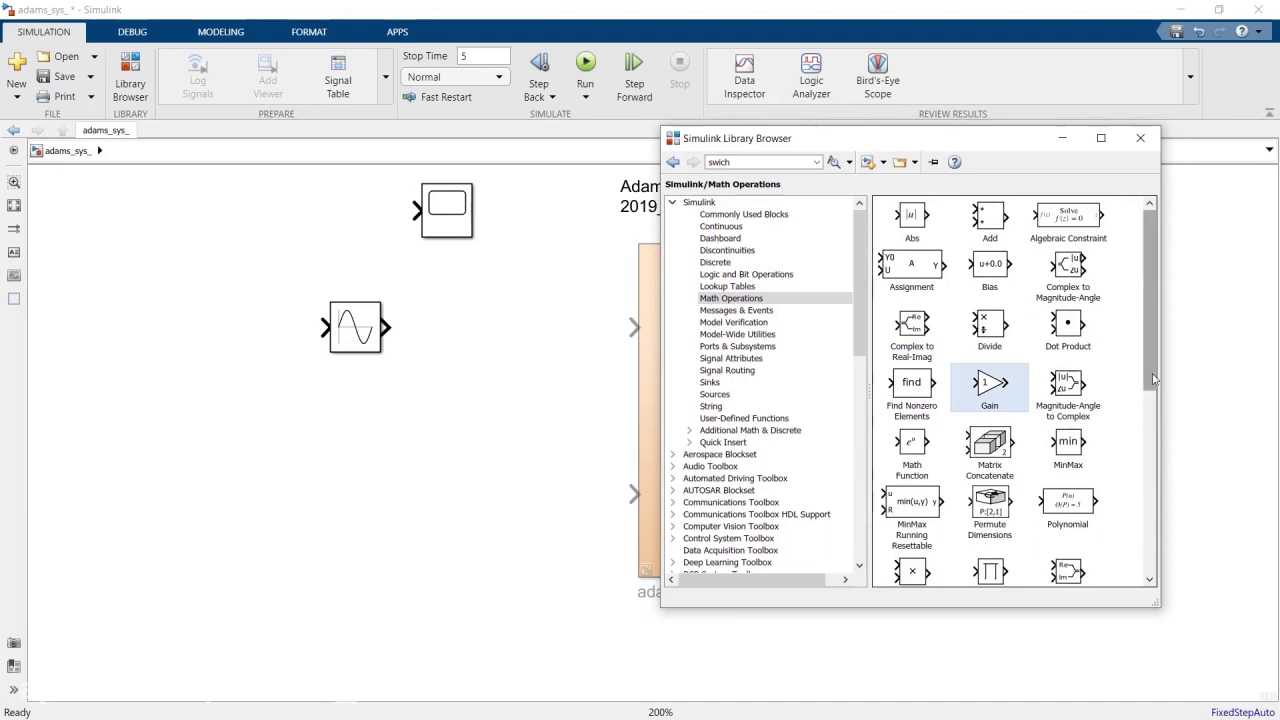
left_click_drag(1152, 378, 1150, 302)
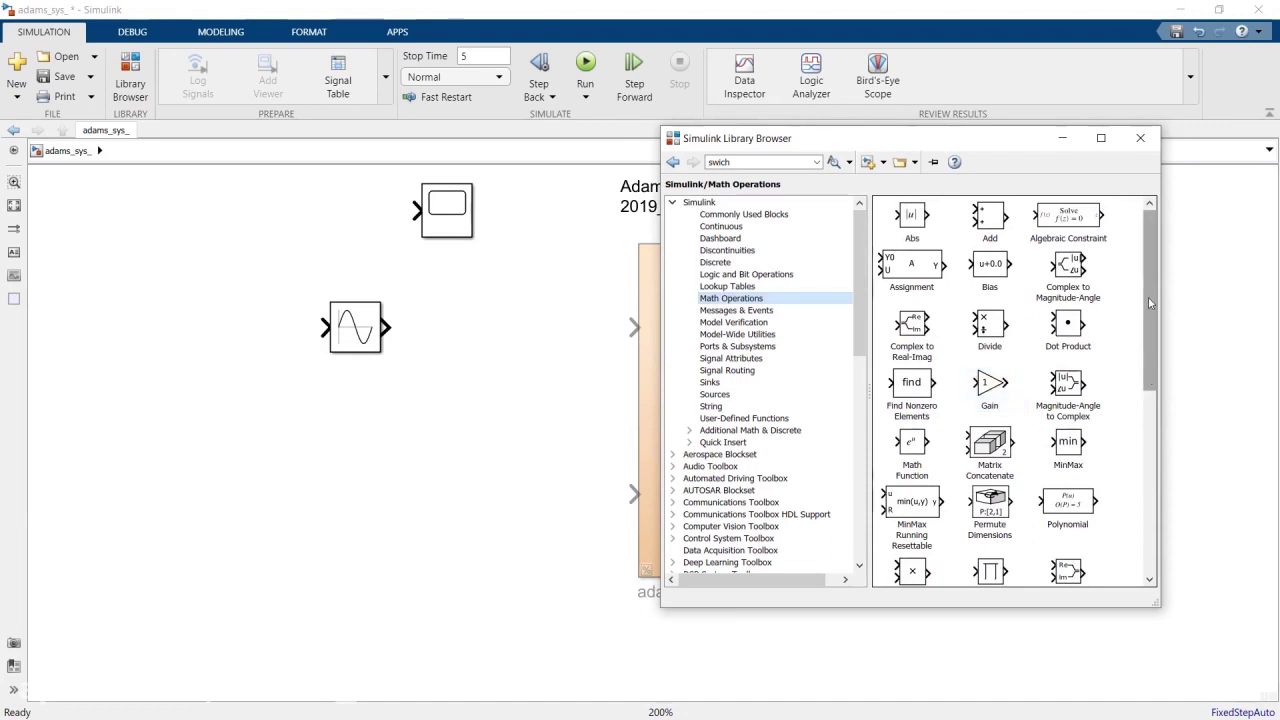
left_click(746, 263)
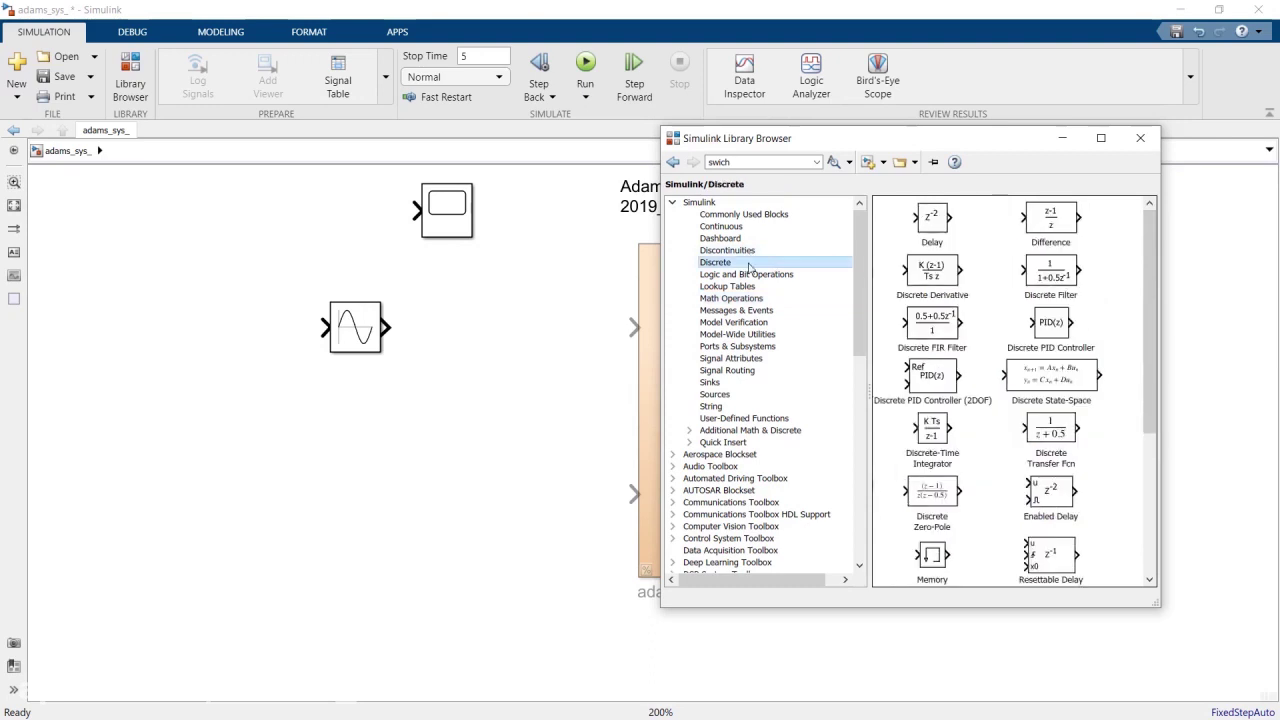
left_click(935, 436)
left_click_drag(935, 440, 468, 436)
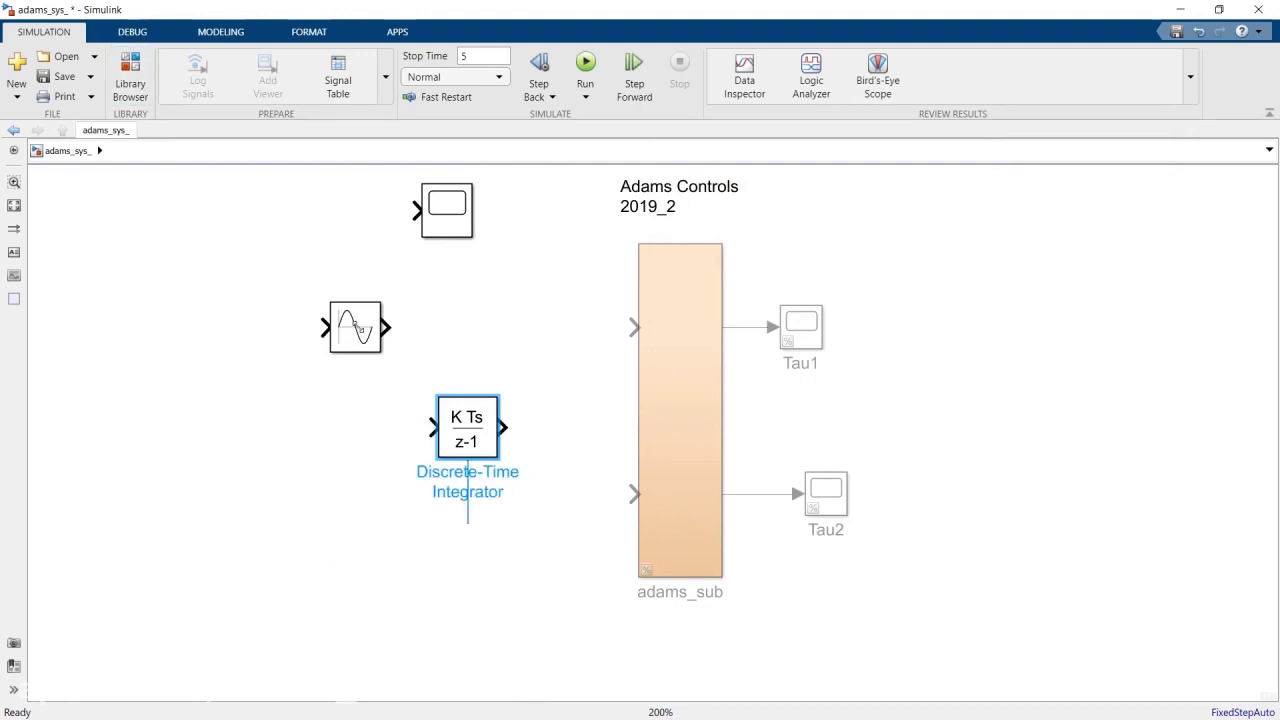
Step: Wire the Sine Wave Function output to adams_sub's upper input, with branches to the Scope and the Discrete-Time Integrator
left_click_drag(353, 342, 649, 345)
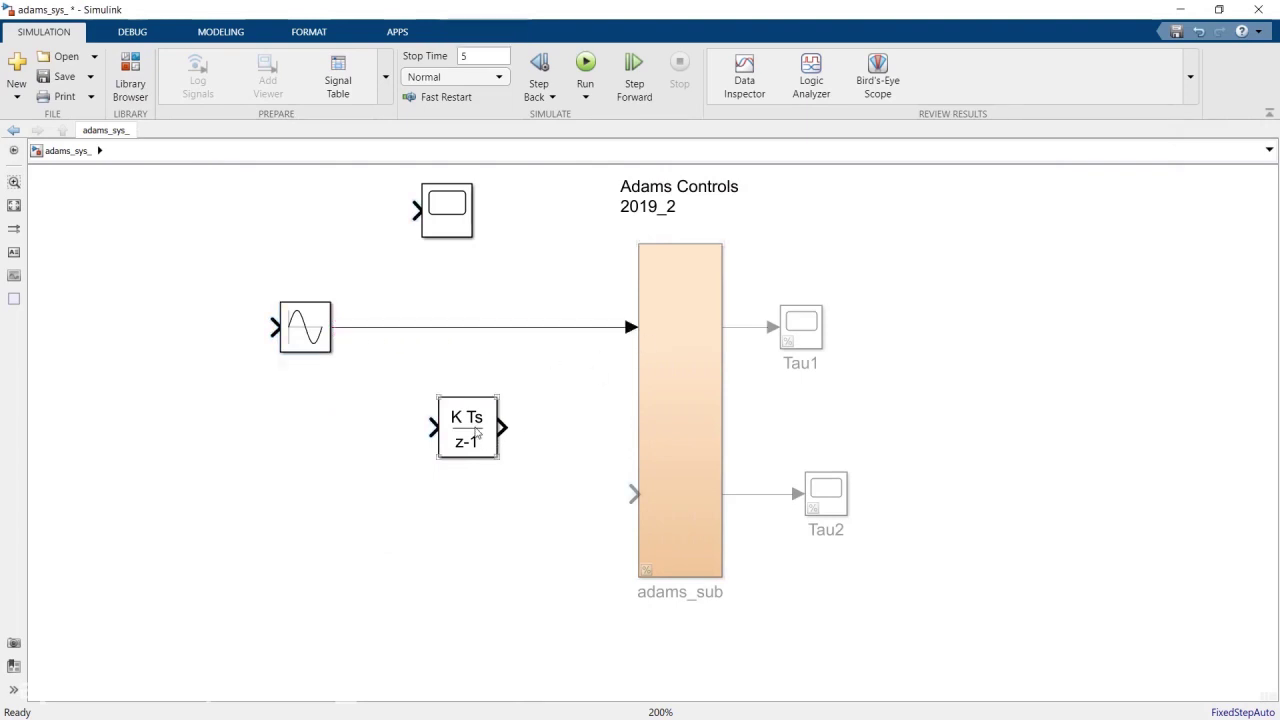
left_click_drag(477, 433, 440, 424)
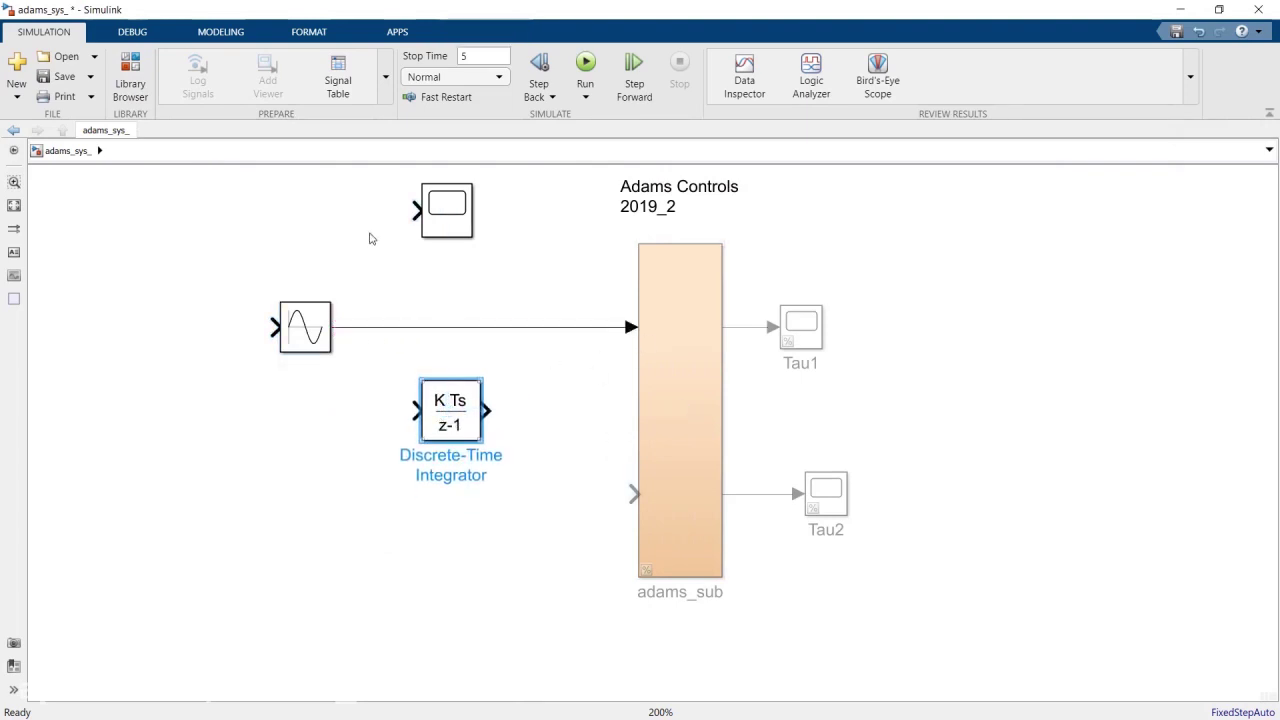
left_click_drag(416, 210, 372, 233)
left_click_drag(368, 323, 358, 328)
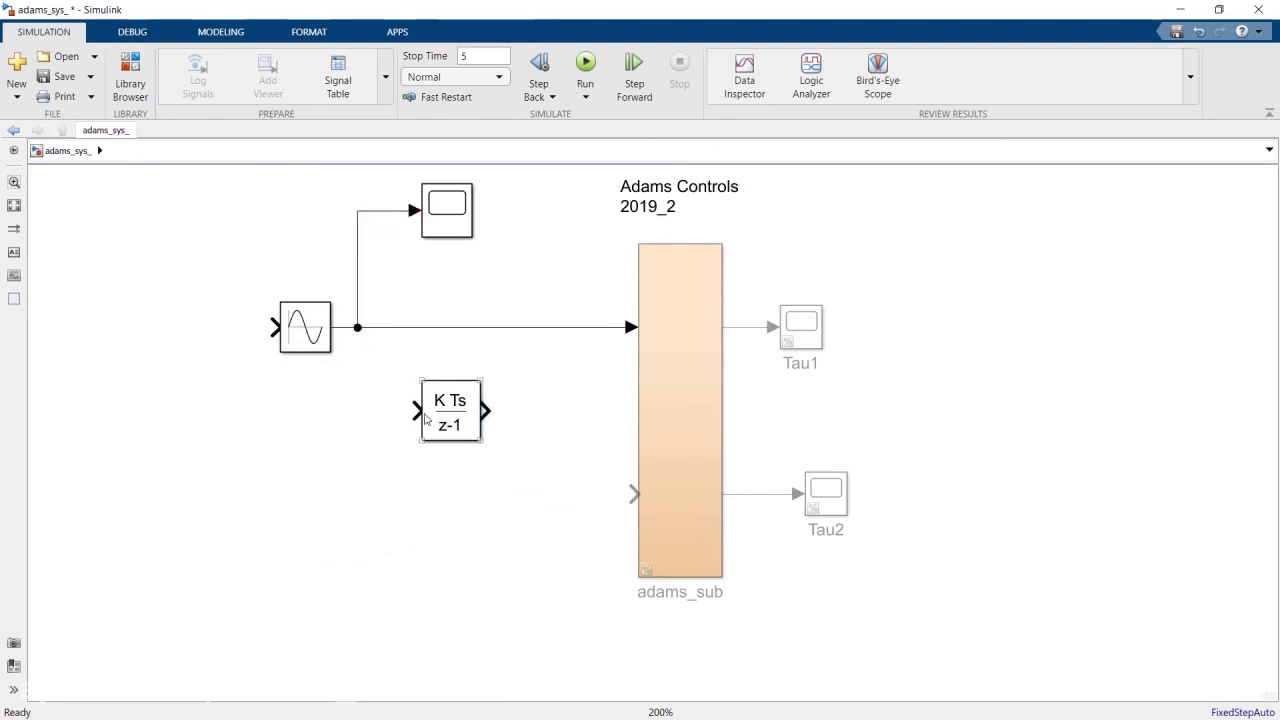
left_click_drag(379, 343, 375, 328)
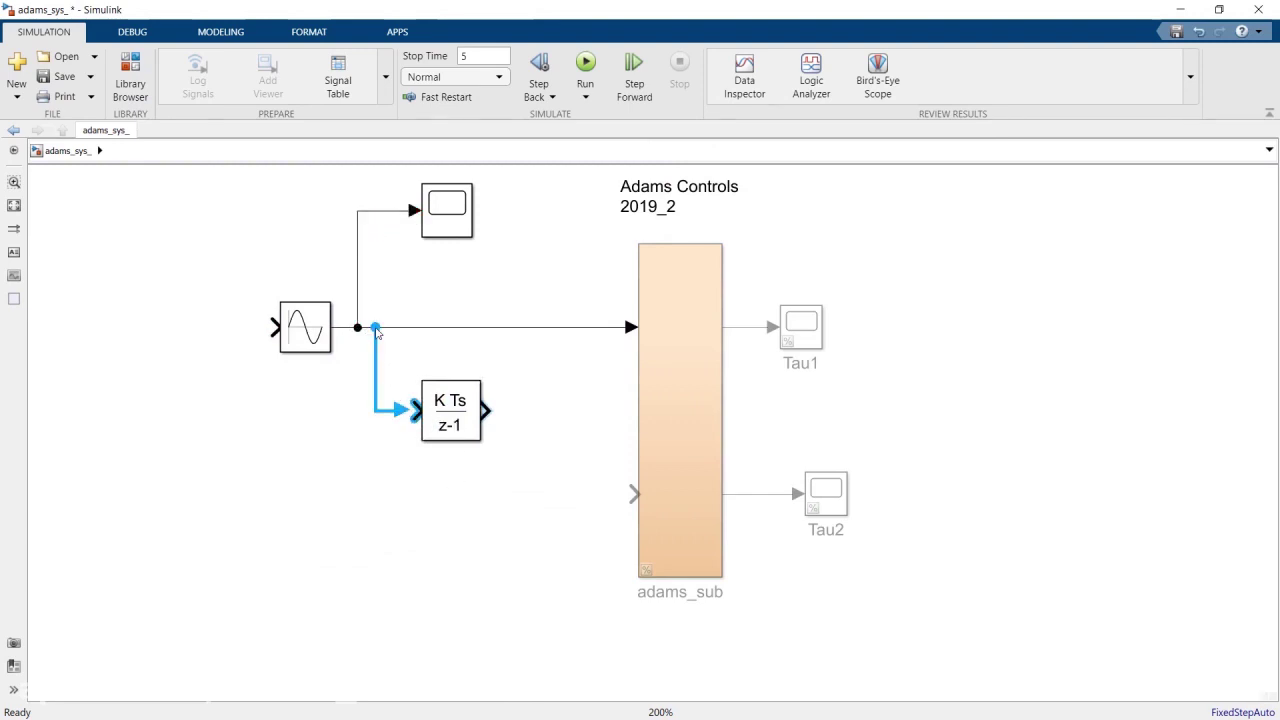
Step: Duplicate the Discrete-Time Integrator and wire the copy in series after the original
left_click(460, 413)
right_click_drag(460, 413, 562, 409)
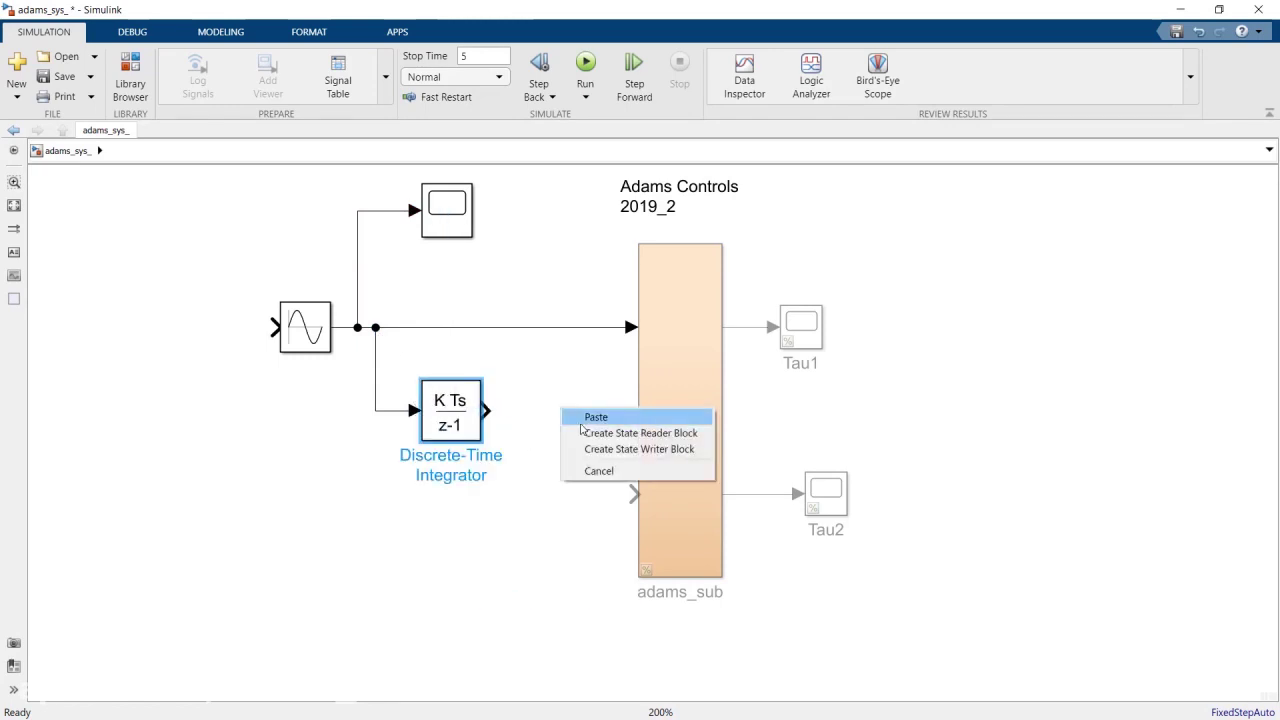
left_click(460, 401)
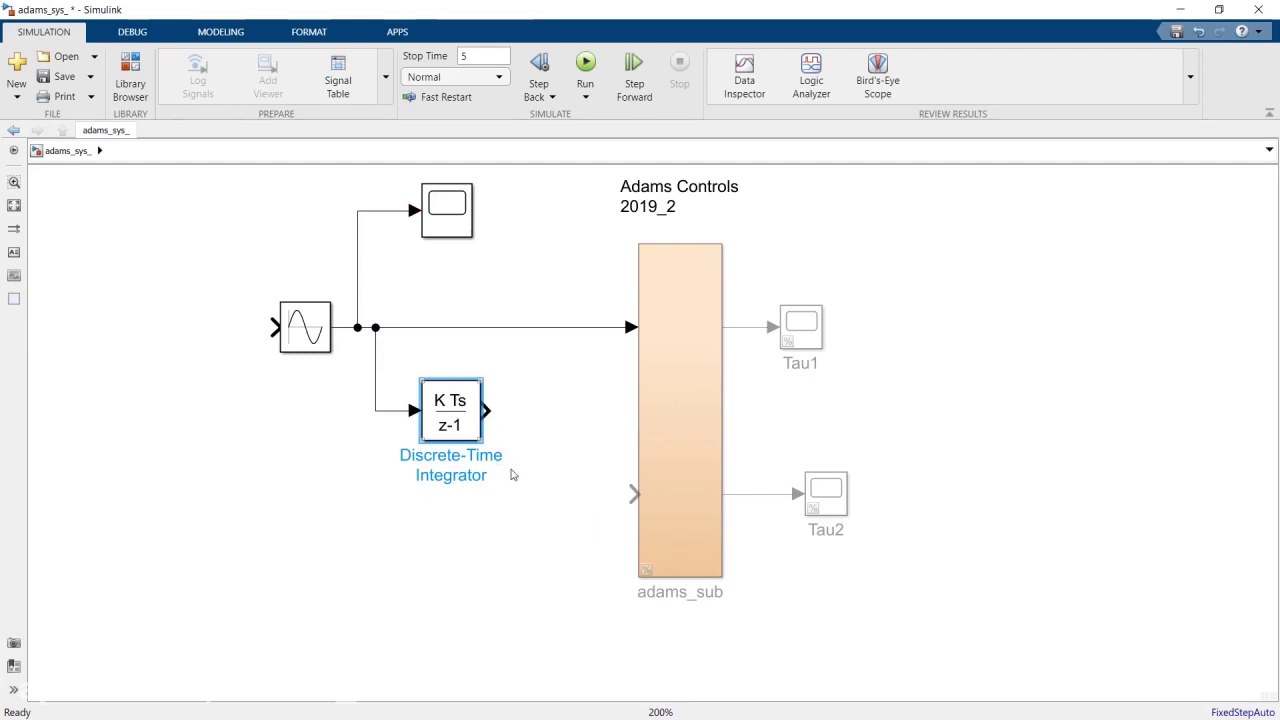
key("ctrl+c")
key("ctrl+v")
left_click_drag(481, 452, 523, 428)
left_click(462, 560)
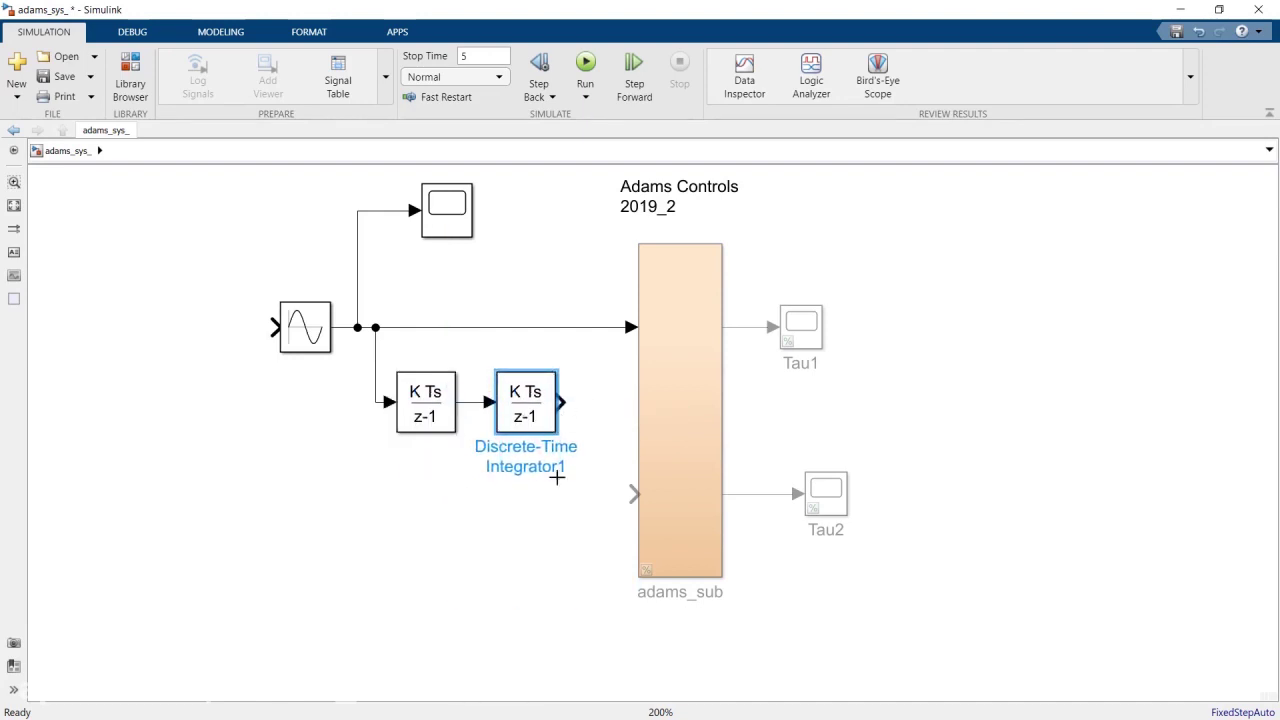
left_click(528, 493)
Step: Duplicate the Scope block and place the copy below the second Discrete-Time Integrator
left_click(446, 224)
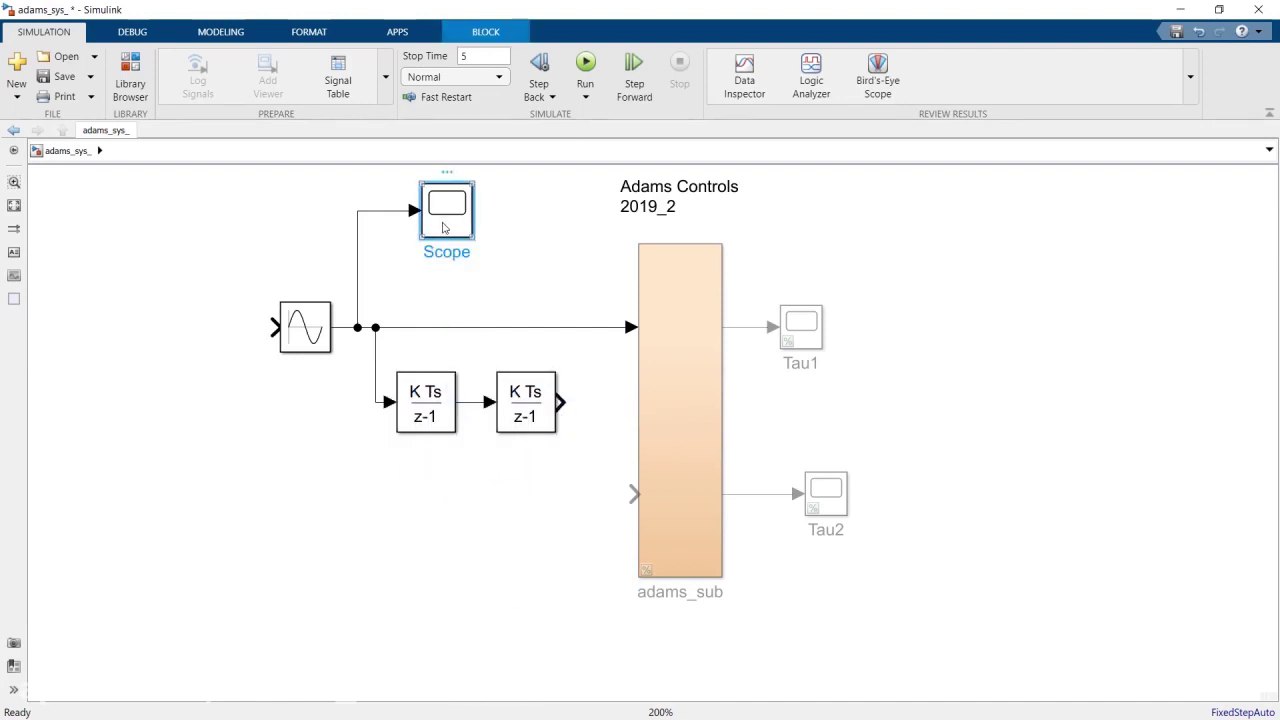
key("ctrl+c")
key("ctrl+v")
left_click_drag(478, 250, 548, 505)
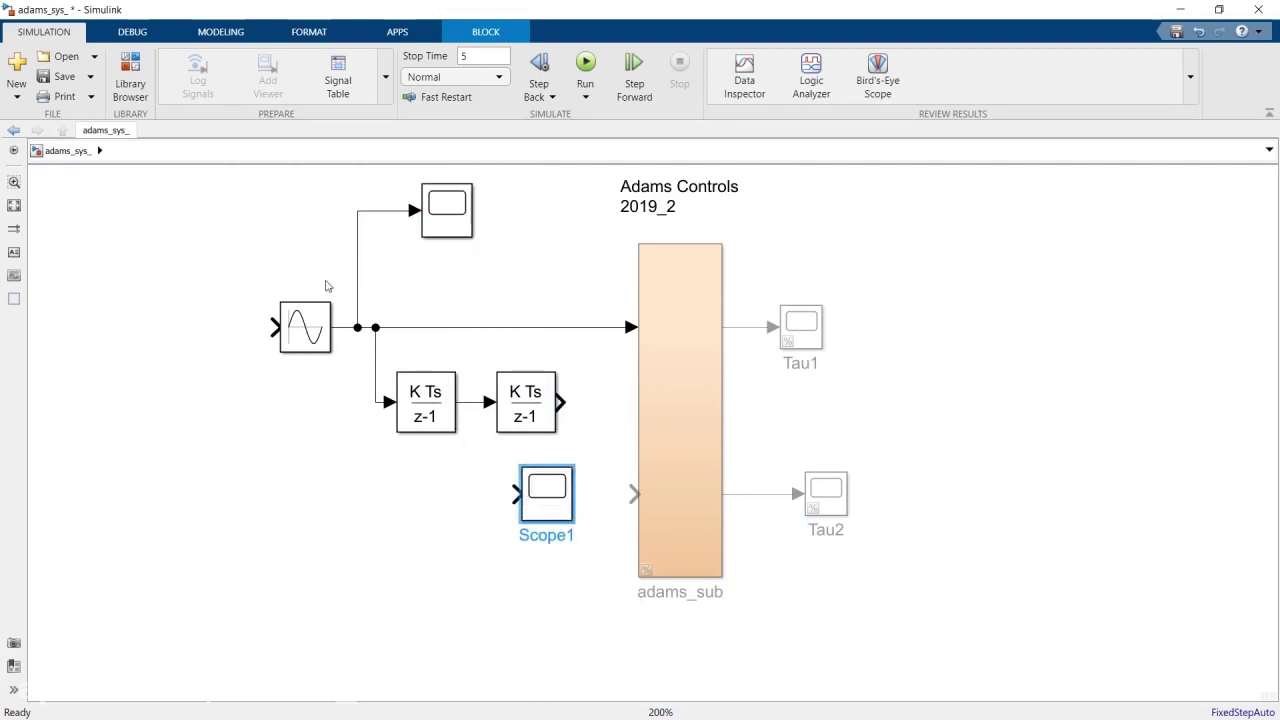
Step: Move the Sine Wave Function and its Scope farther from adams_sub and straighten the Scope's branch line
left_click(291, 330)
left_click_drag(291, 330, 183, 330)
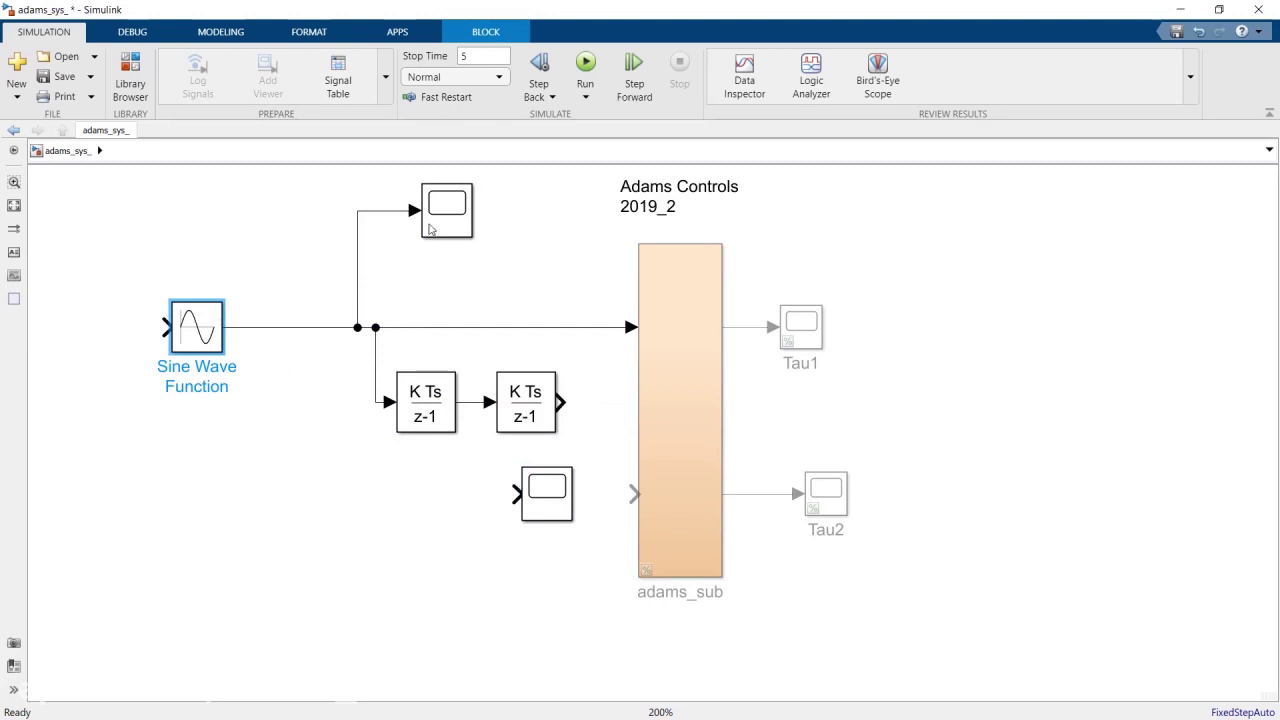
left_click_drag(438, 226, 321, 221)
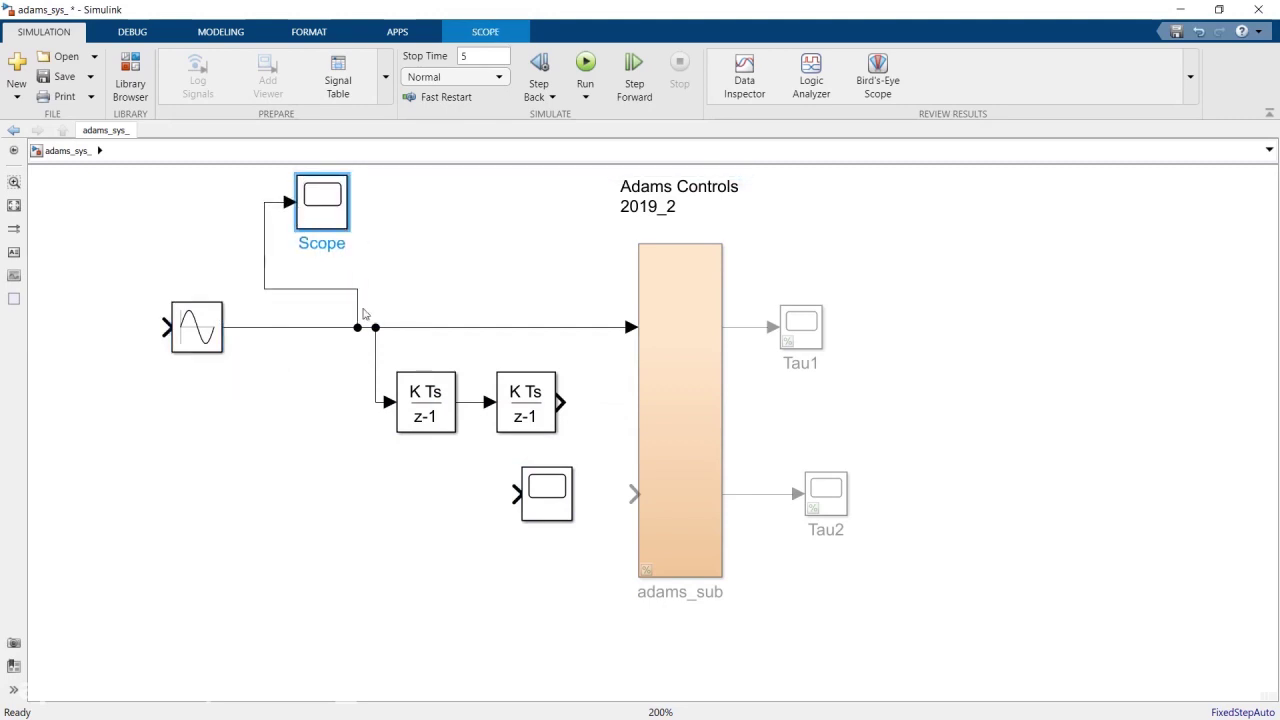
left_click_drag(357, 314, 265, 317)
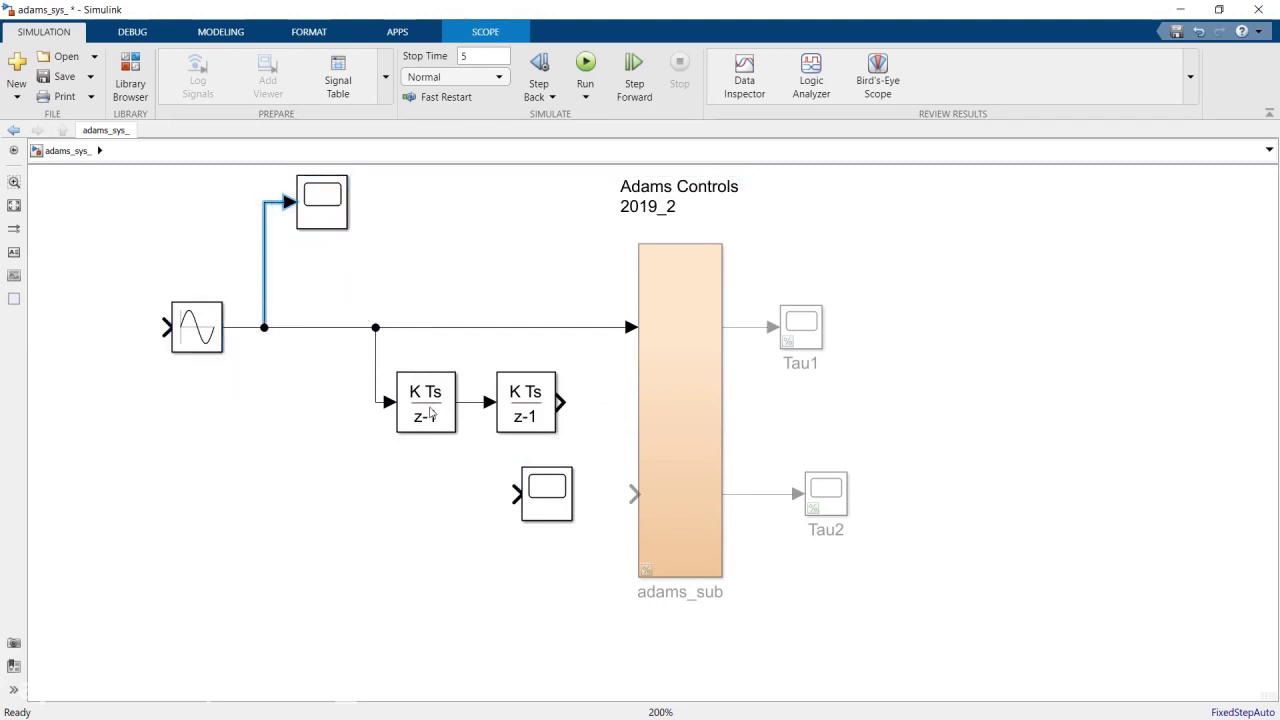
Step: Move the two integrators above the main signal line and connect Scope1 to the second integrator's output
left_click_drag(419, 363, 498, 278)
left_click_drag(547, 491, 594, 257)
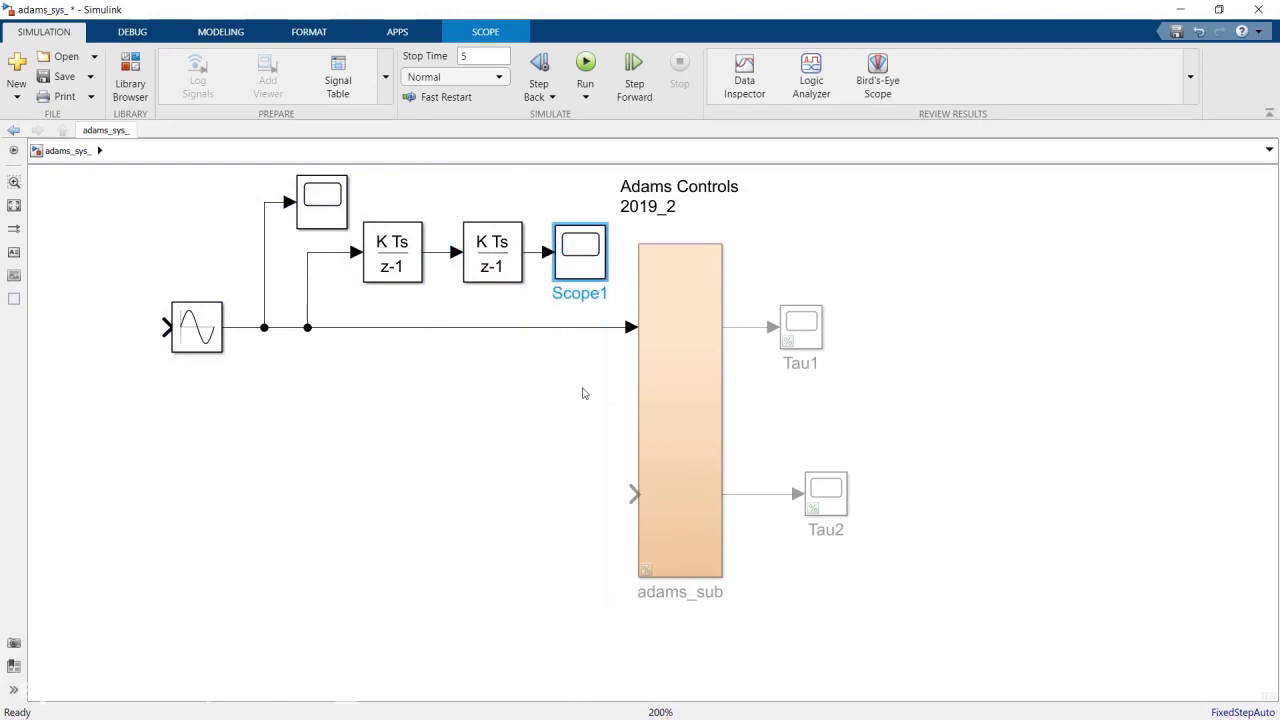
left_click(583, 395)
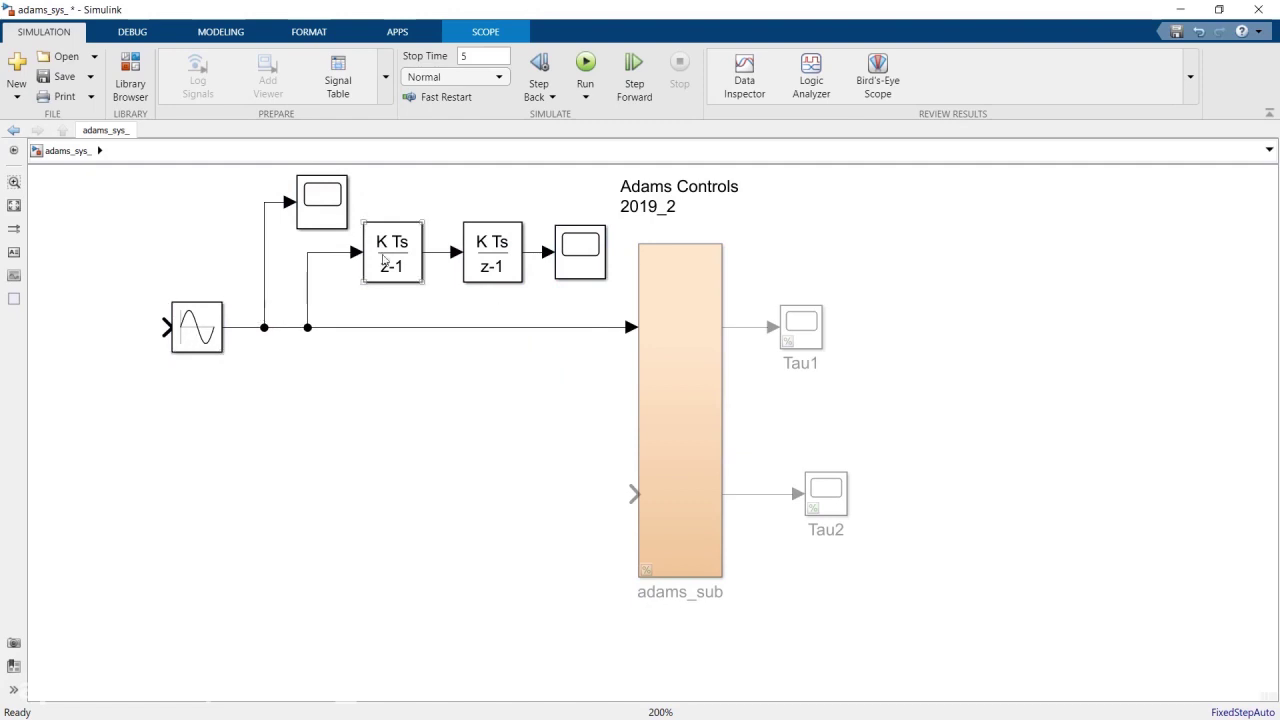
Step: Review the first Discrete-Time Integrator's block parameters, including its initial condition
left_click(386, 259)
double_click(382, 264)
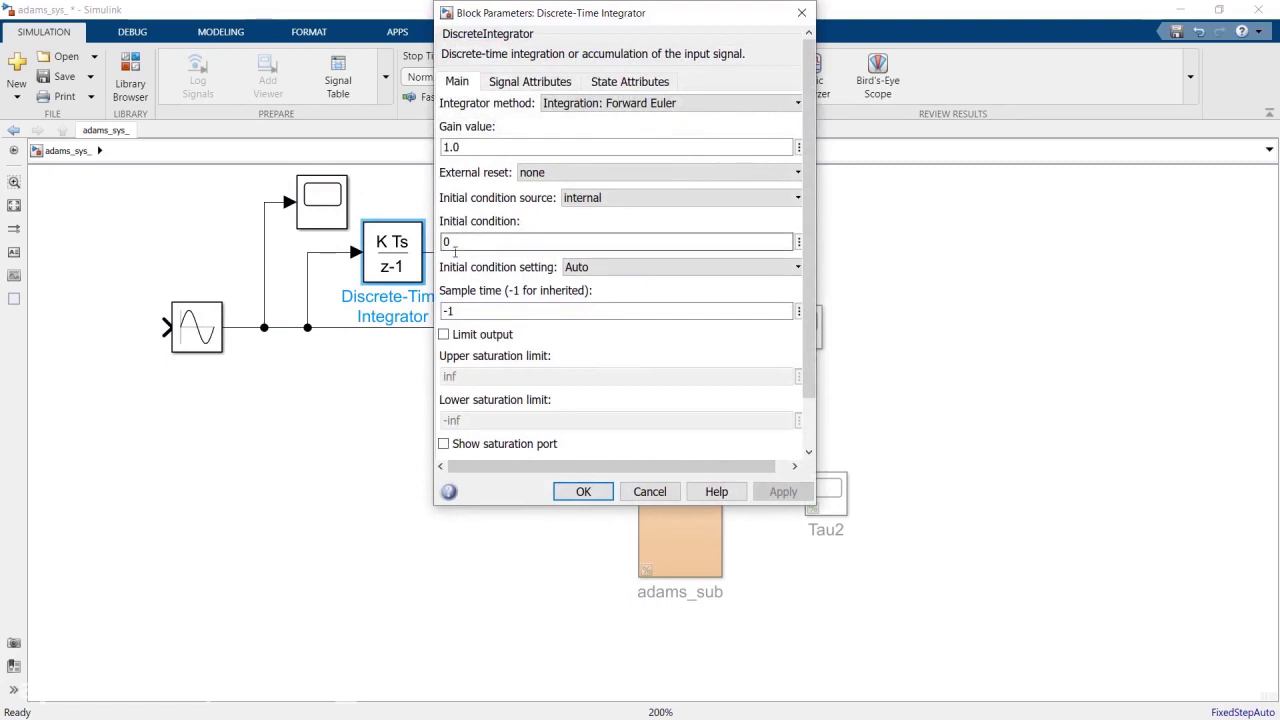
left_click(583, 491)
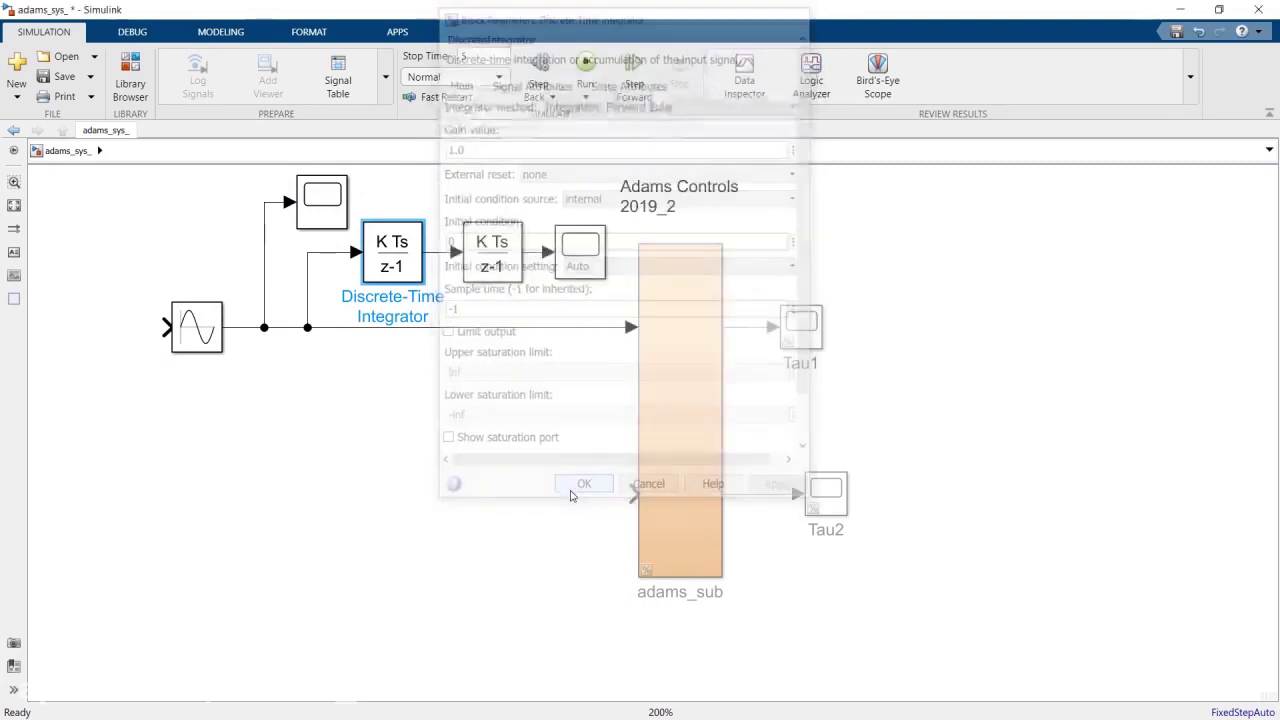
left_click(535, 277)
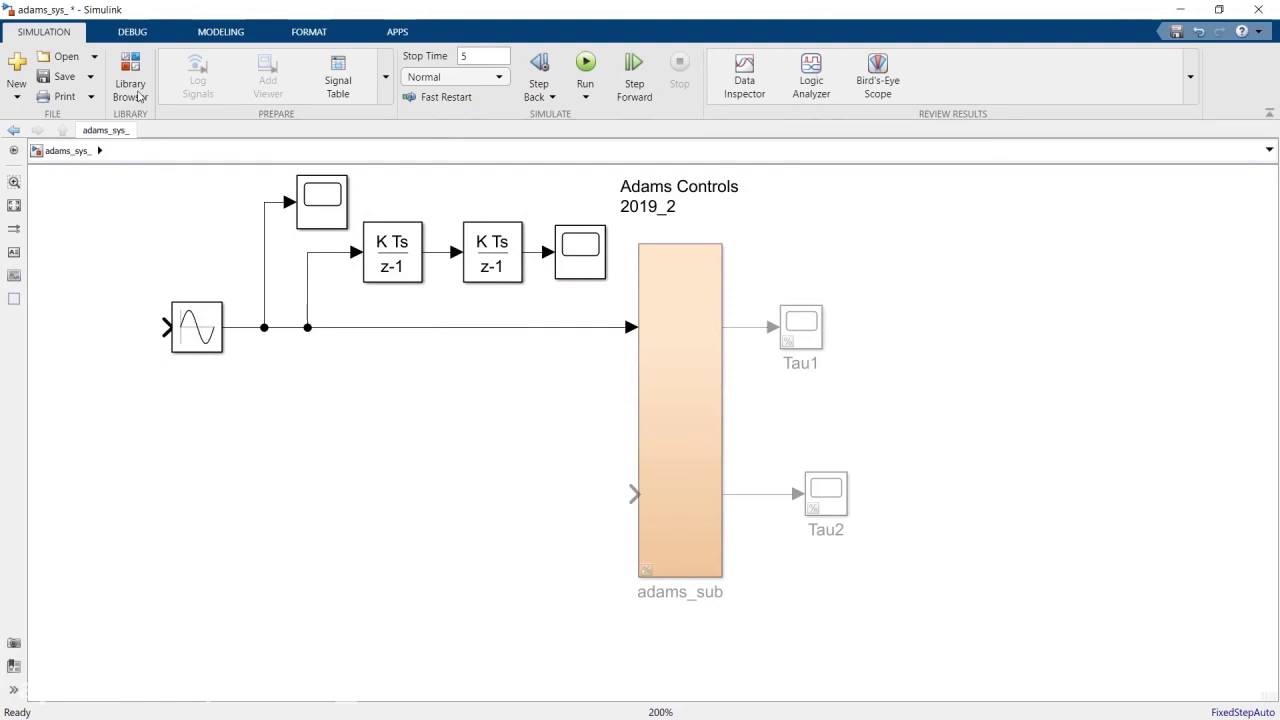
Step: Search the block library for "ramp" and add the Simulink Ramp block, connected to the Sine Wave Function's input
left_click(138, 90)
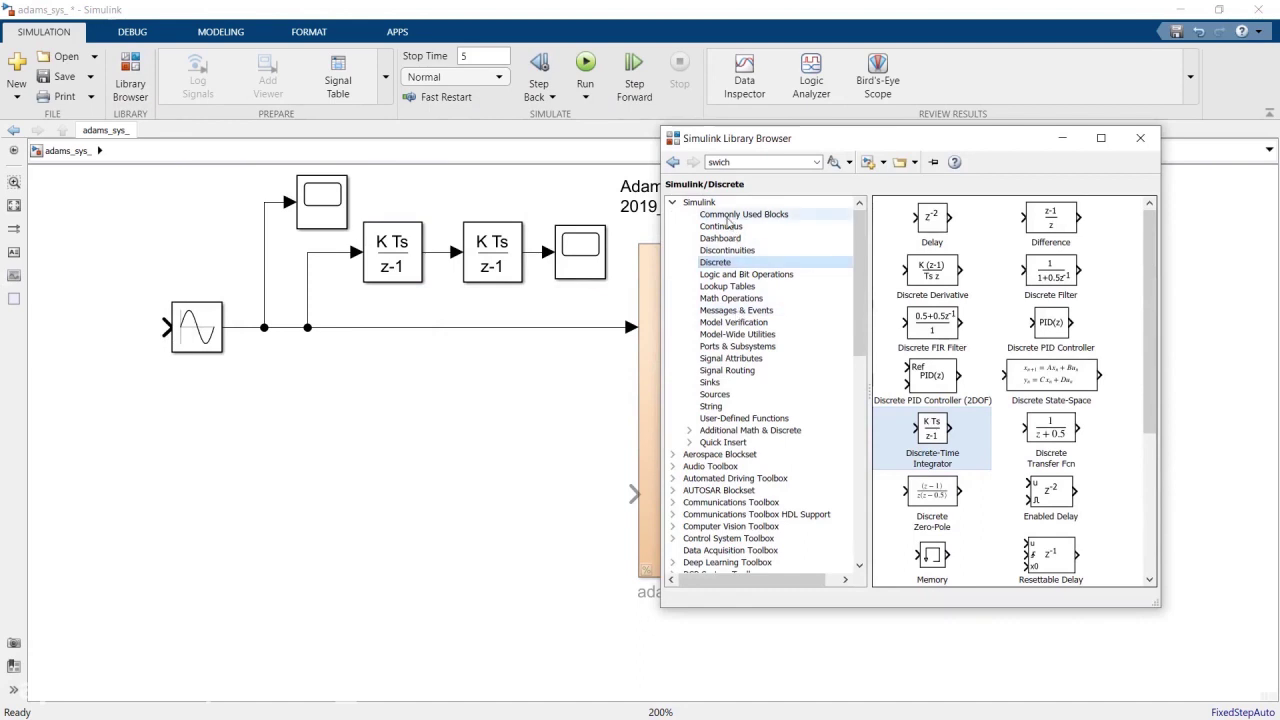
left_click(729, 216)
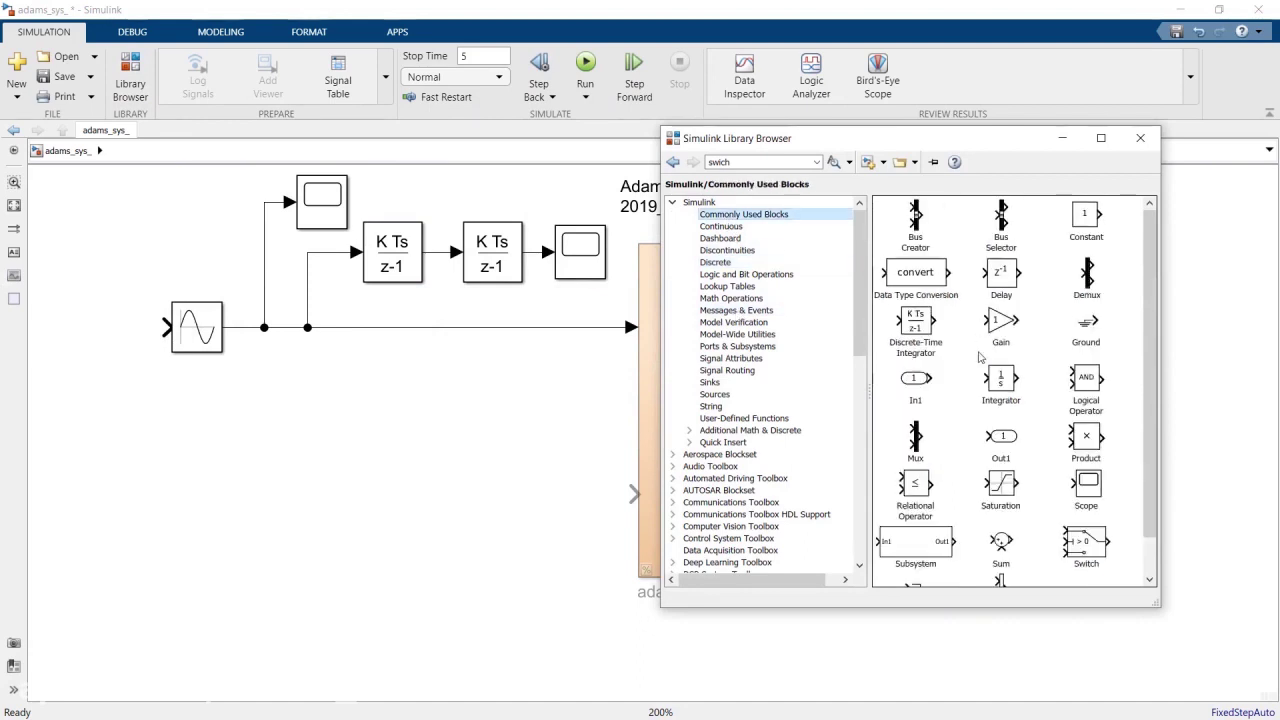
left_click_drag(1150, 432, 1139, 359)
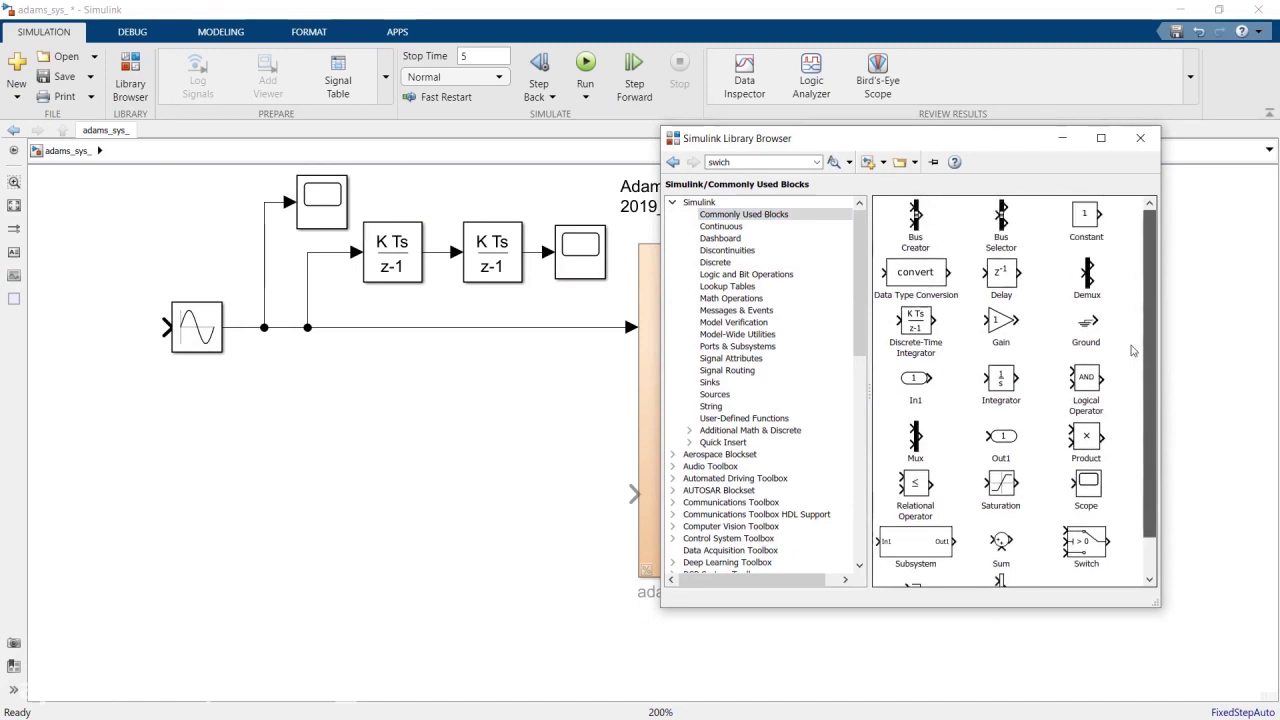
left_click(744, 226)
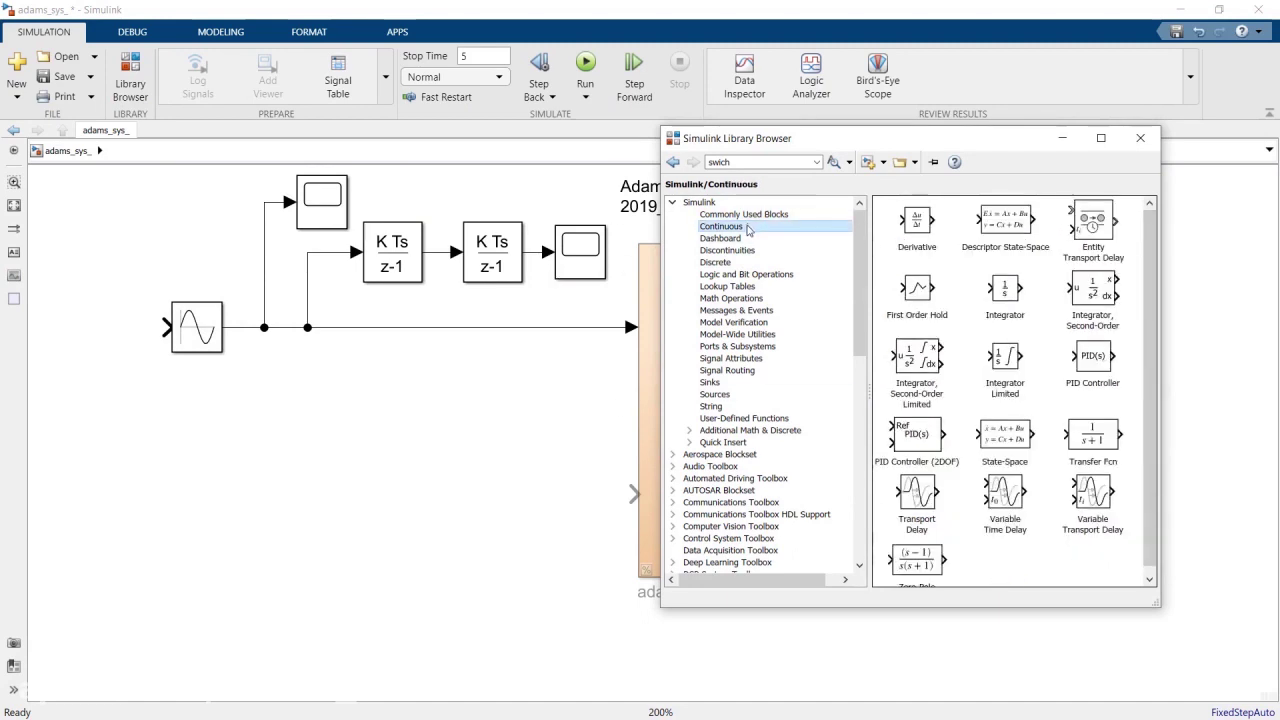
double_click(718, 162)
type("ramp")
key("Return")
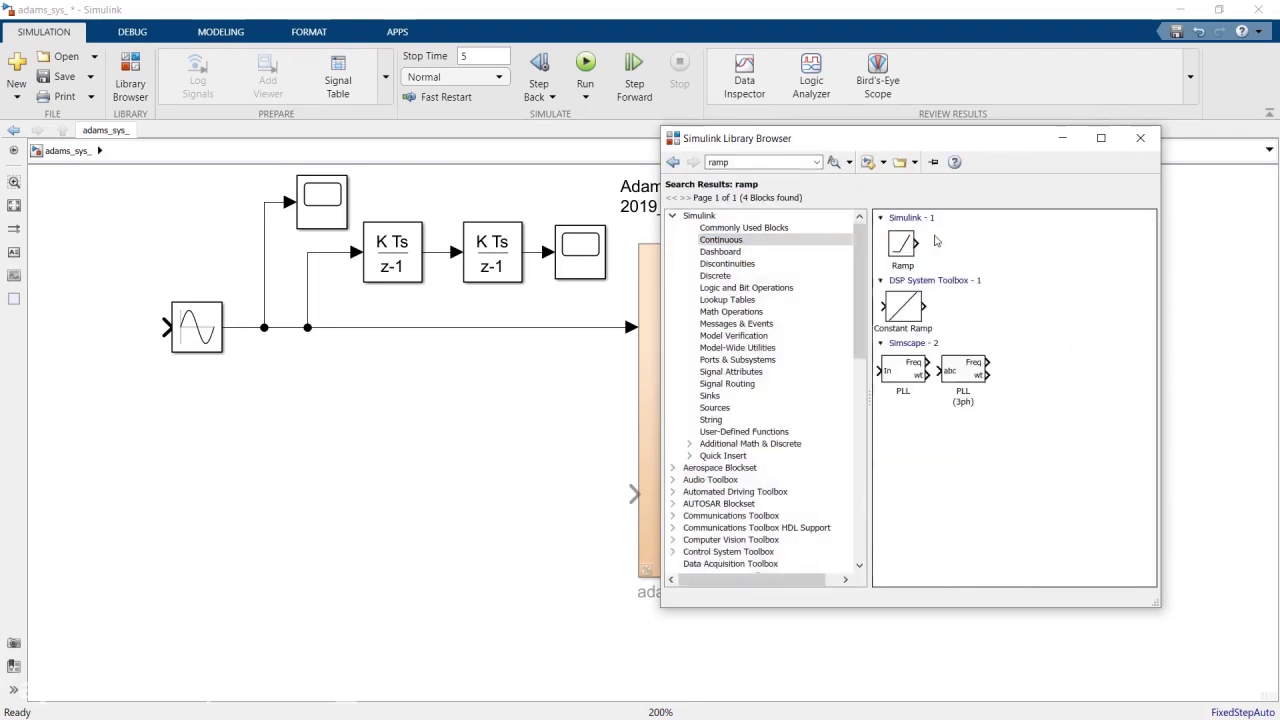
left_click(898, 247)
left_click_drag(903, 250, 198, 338)
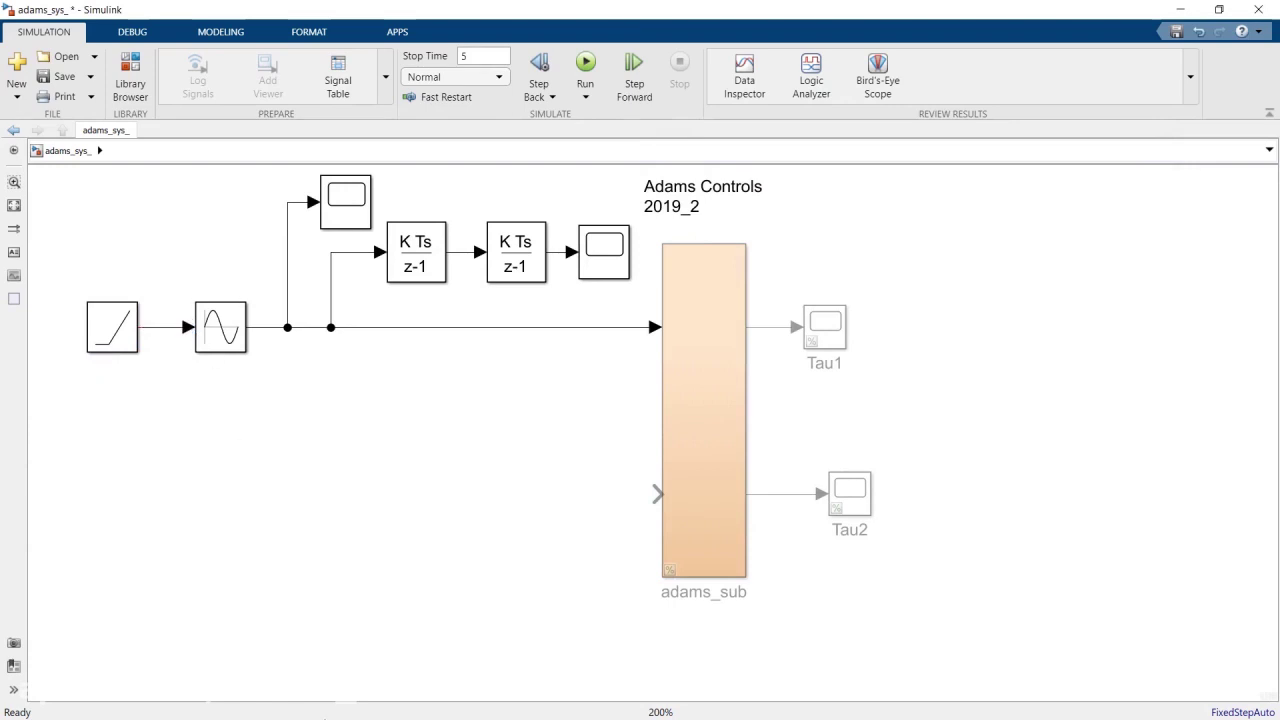
Step: Close the block library and save the adams_sys_ model
left_click(132, 76)
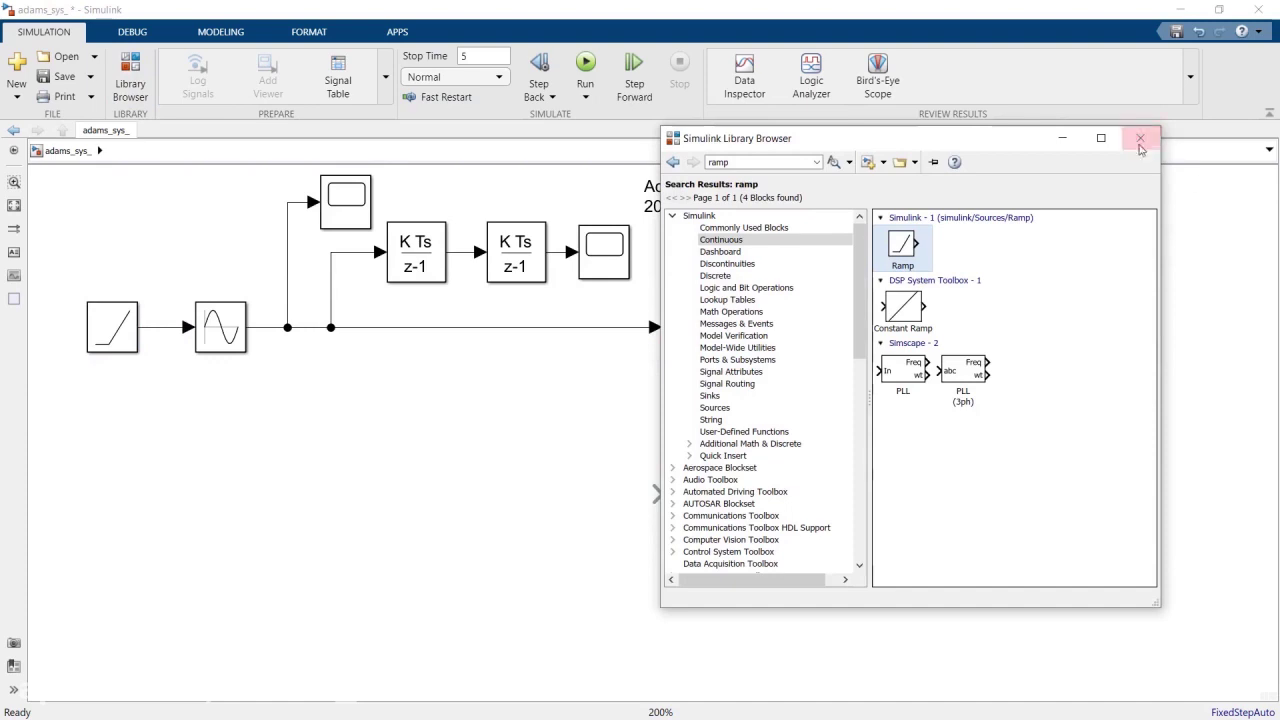
left_click(1140, 140)
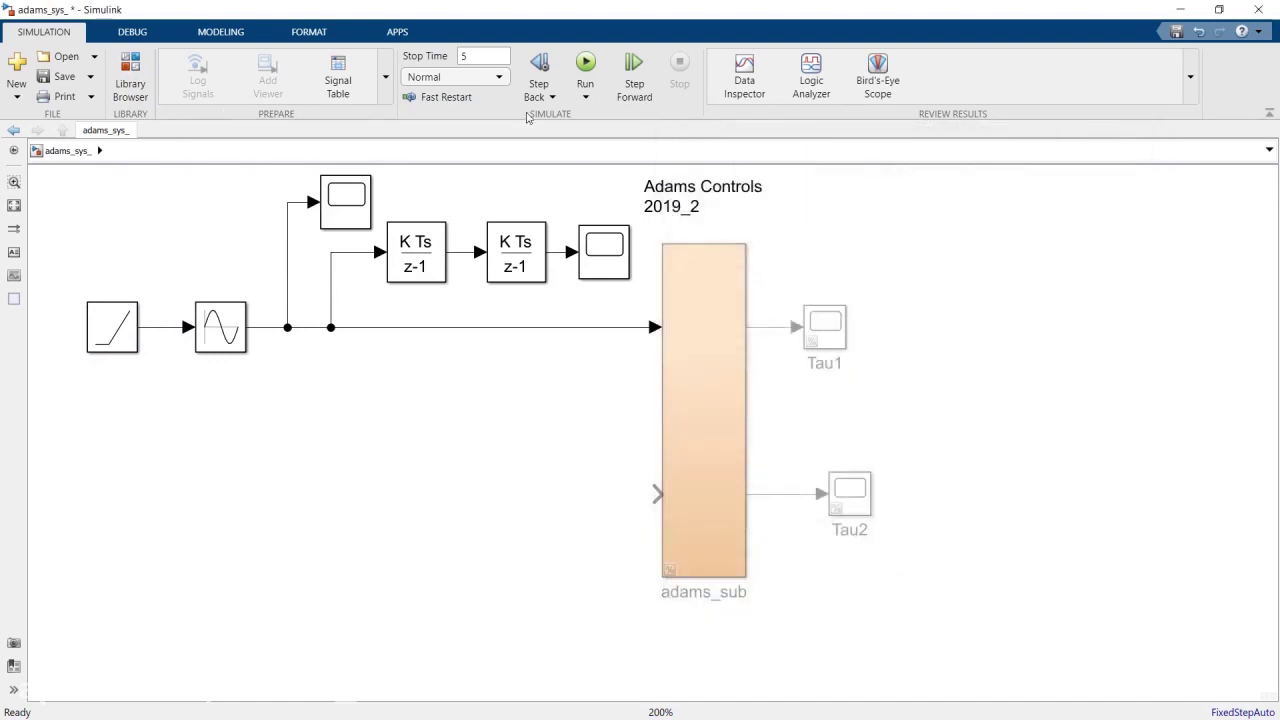
left_click(62, 78)
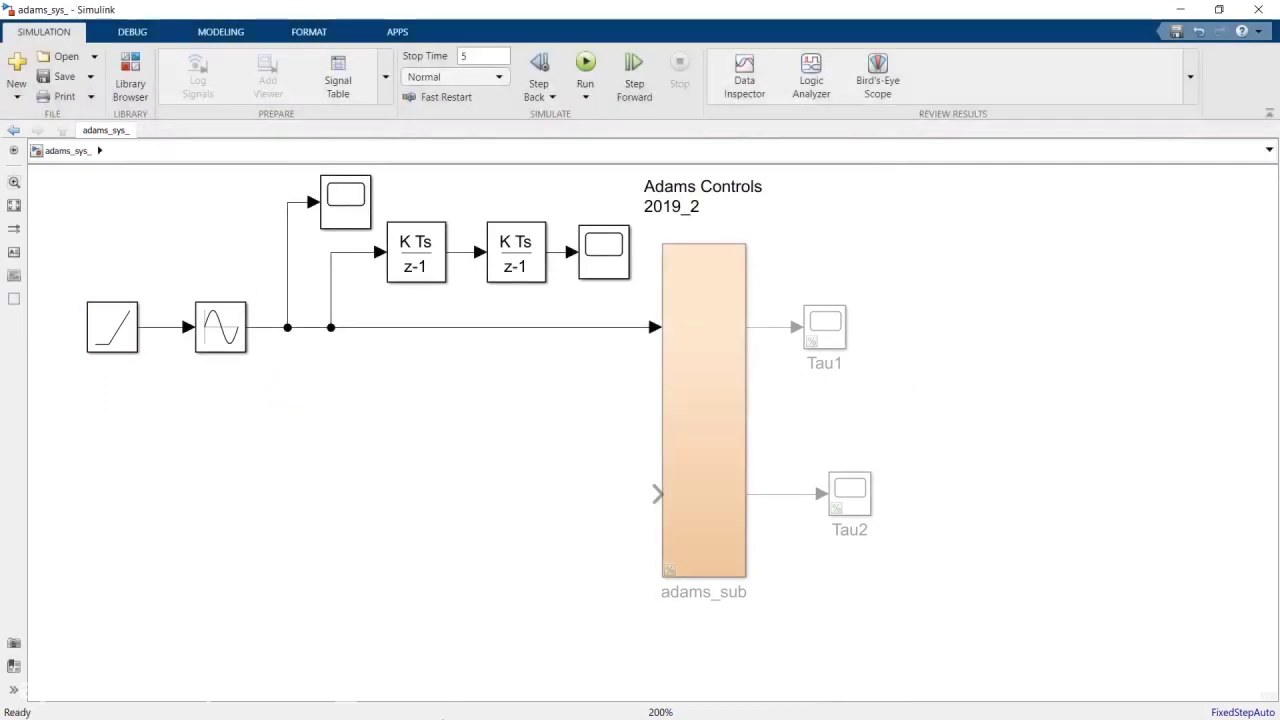
Step: Check the saved adams_sys_ file and the exported plant files in the First Project folder in File Explorer
key("super")
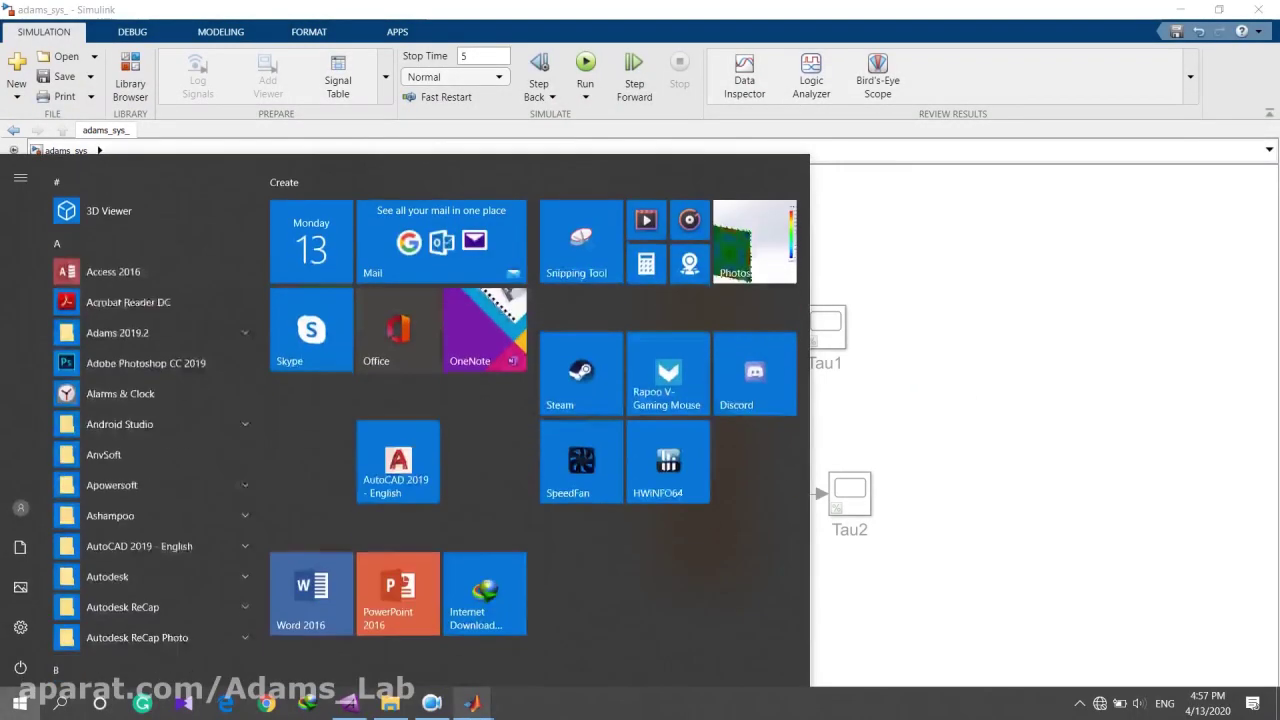
left_click(406, 702)
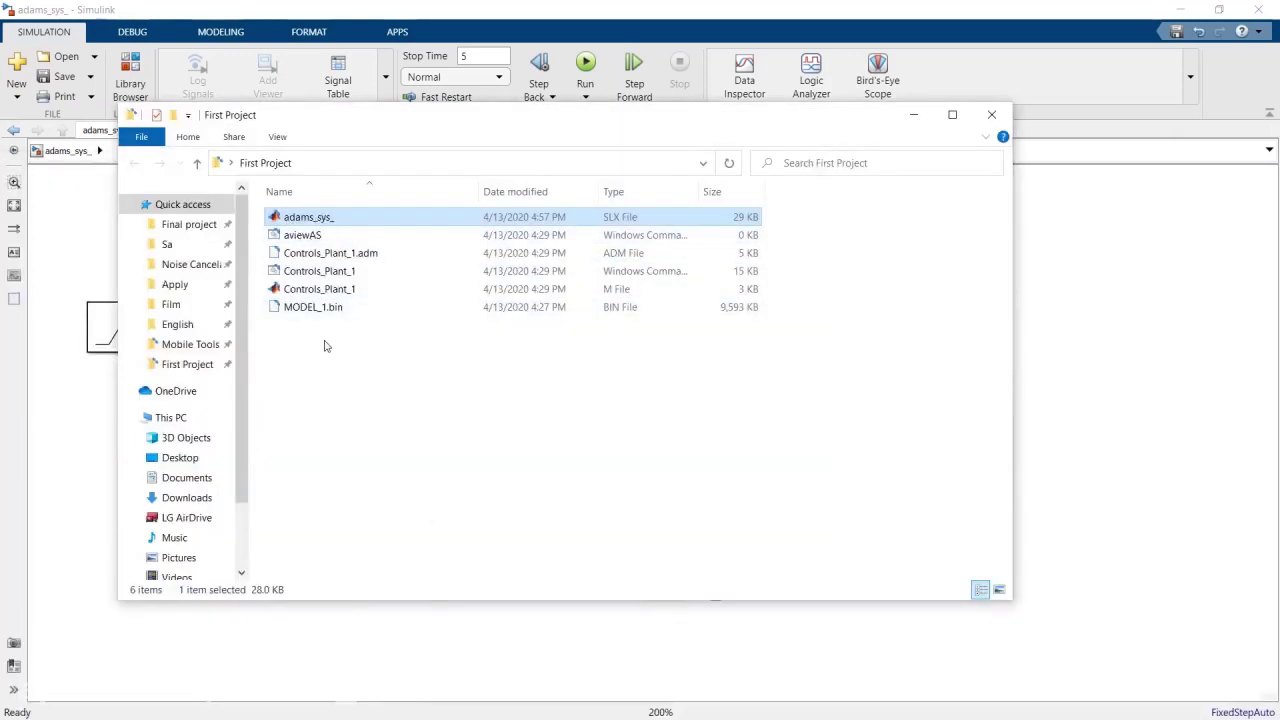
left_click_drag(479, 402, 303, 228)
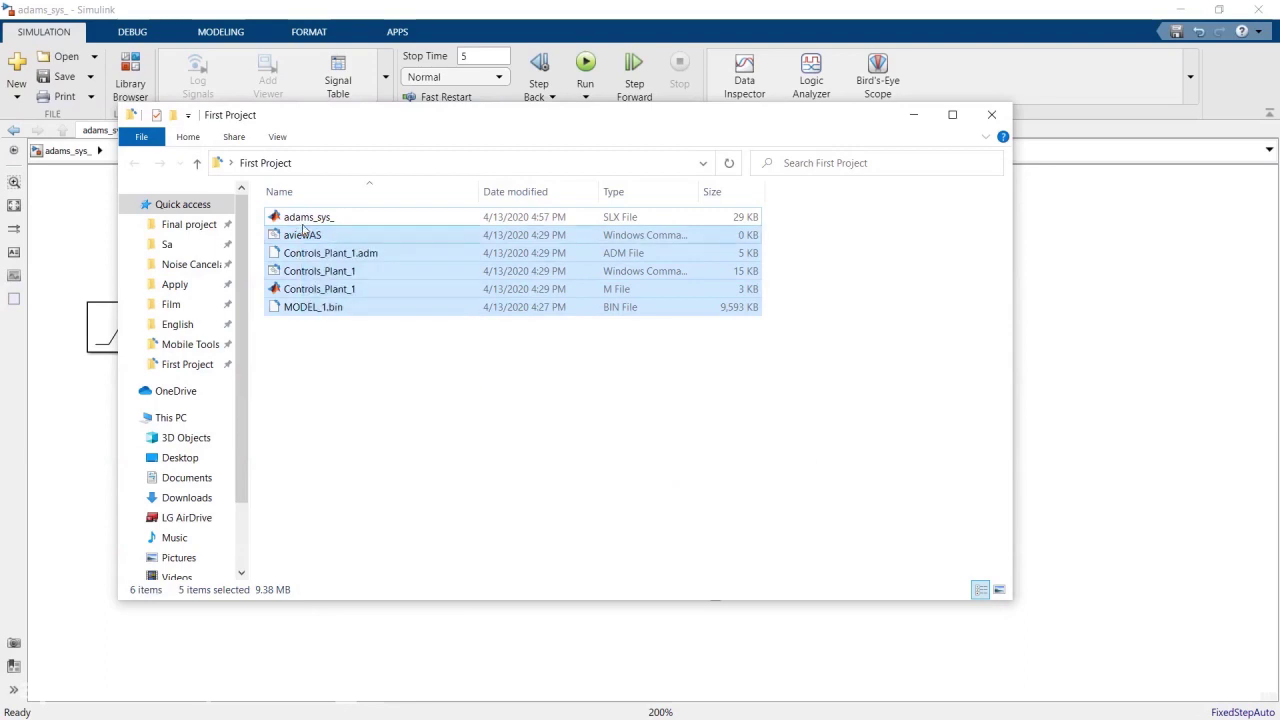
left_click(305, 220)
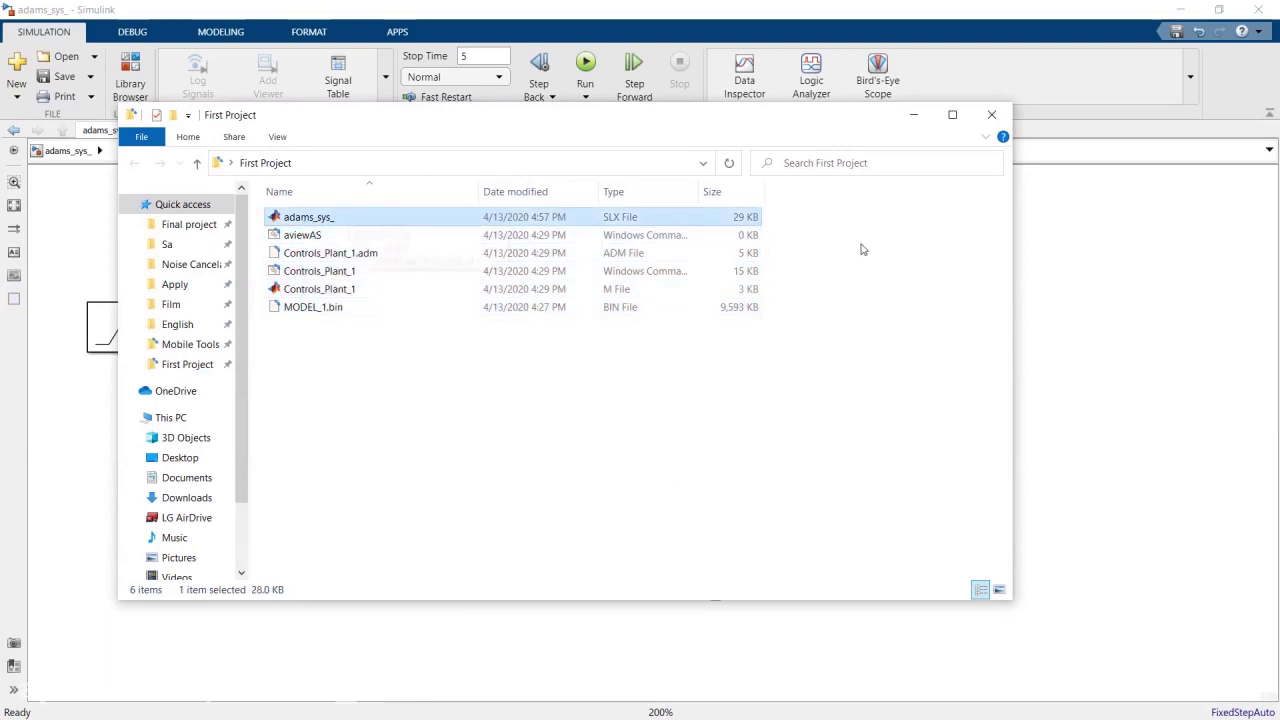
left_click(788, 260)
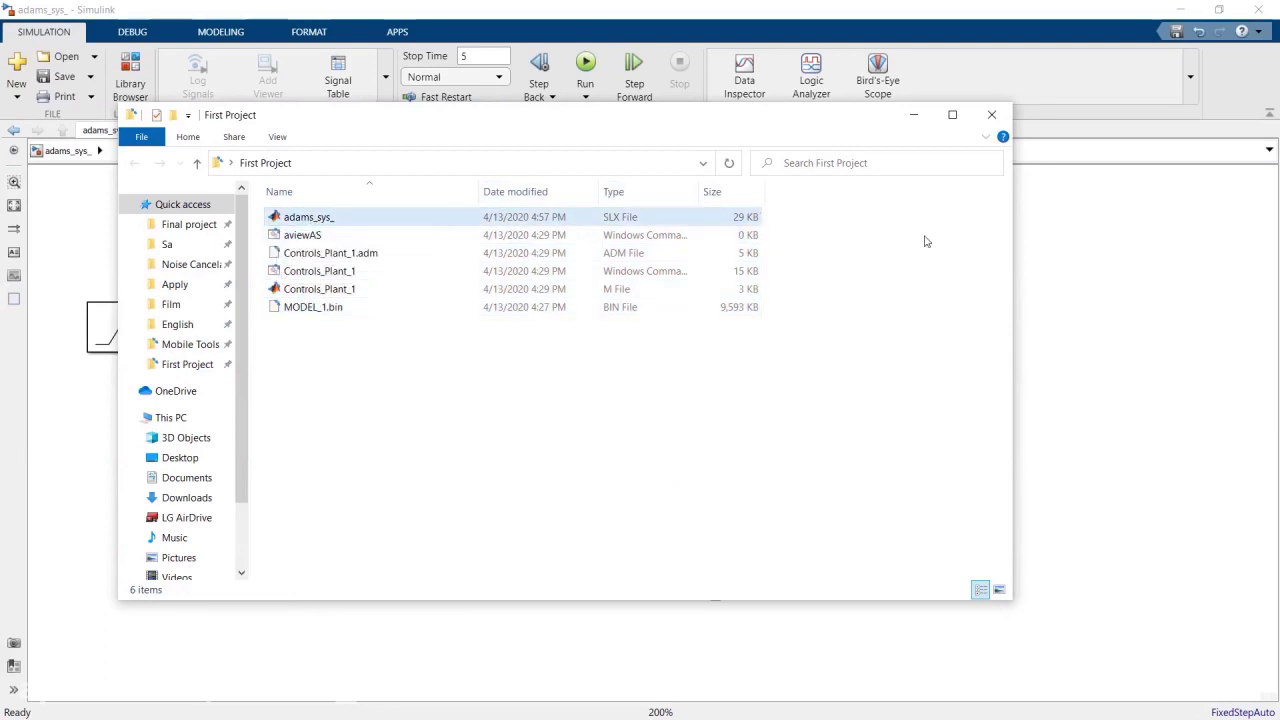
left_click(913, 114)
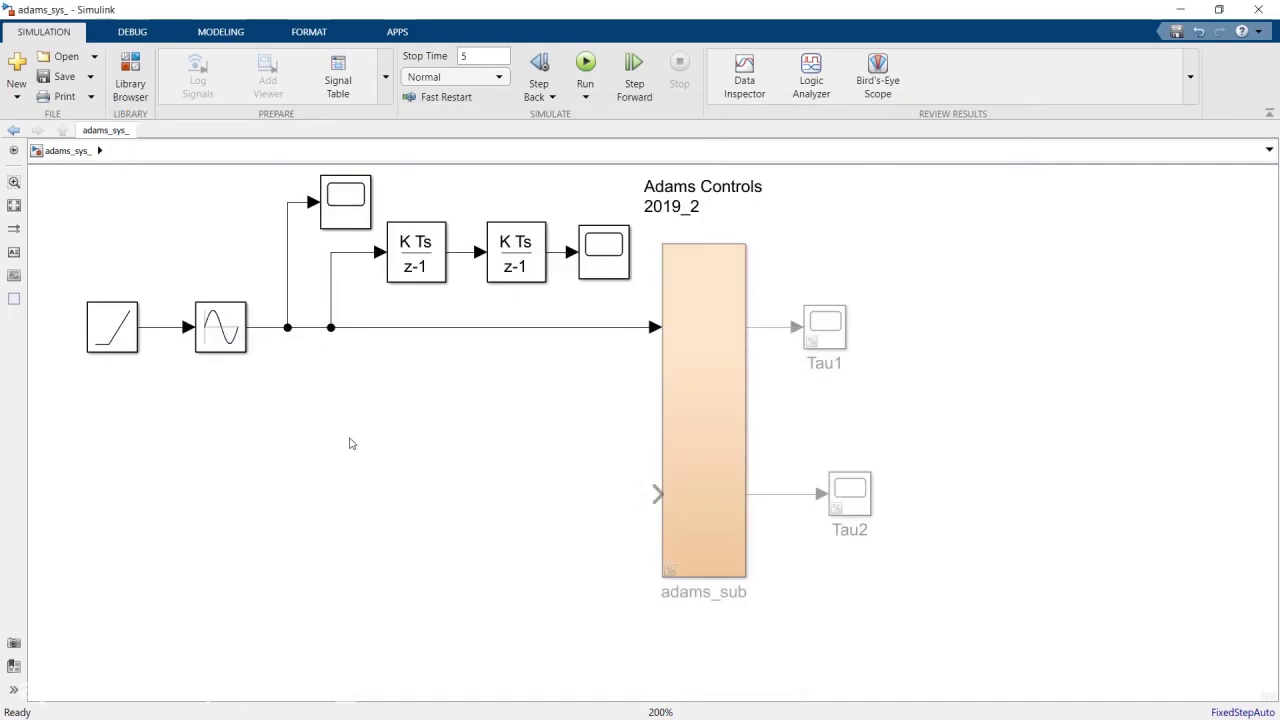
Step: Run the simulation and examine the sine signal in Scope and the double-integrated signal in Scope1
left_click(588, 68)
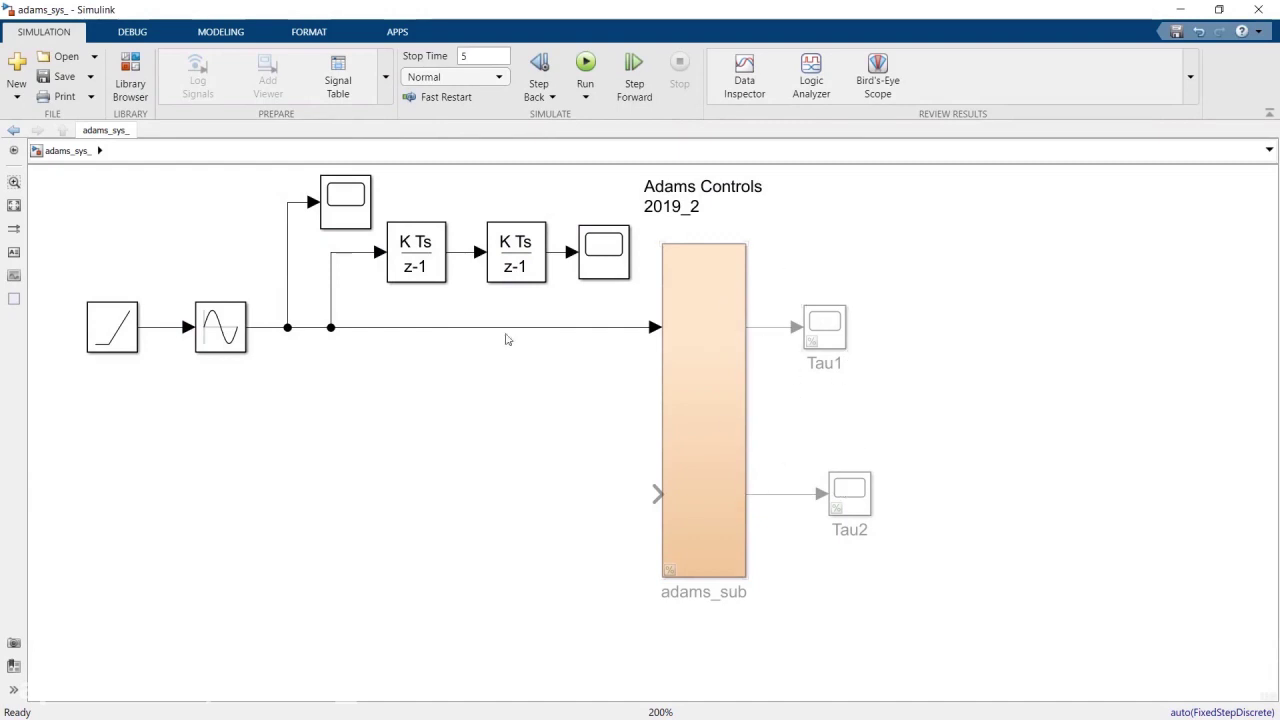
left_click(348, 210)
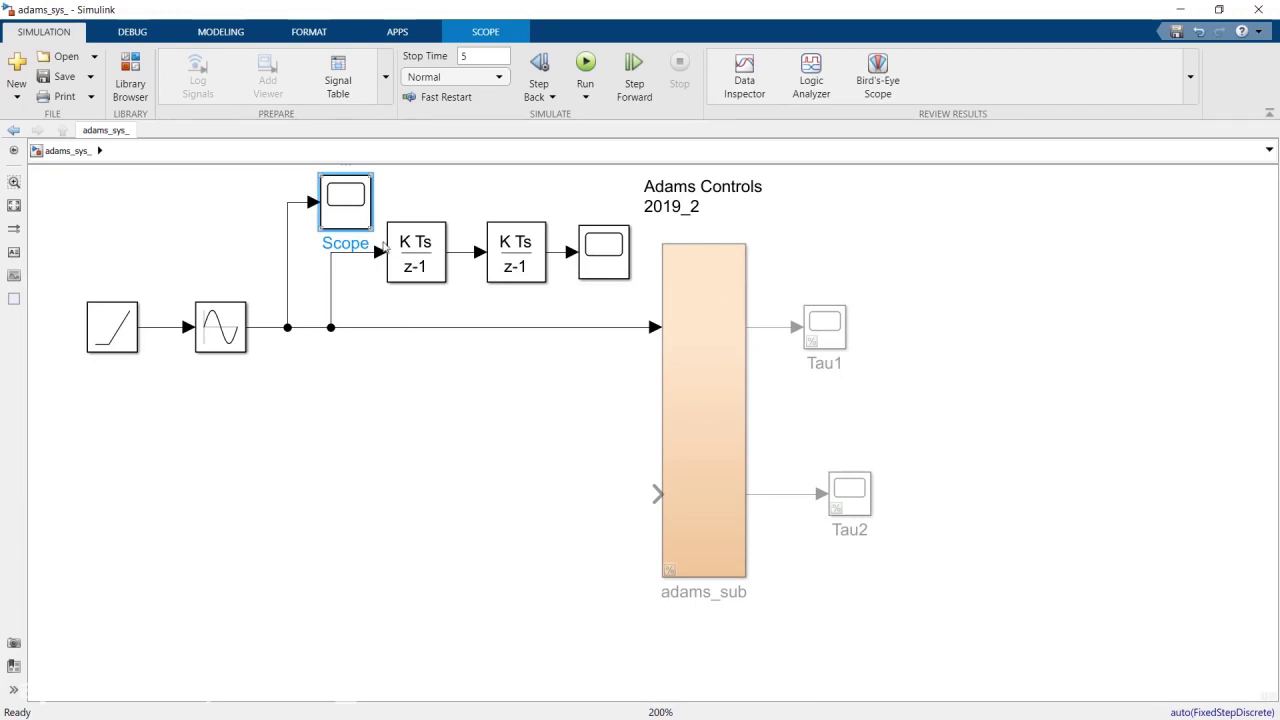
double_click(346, 203)
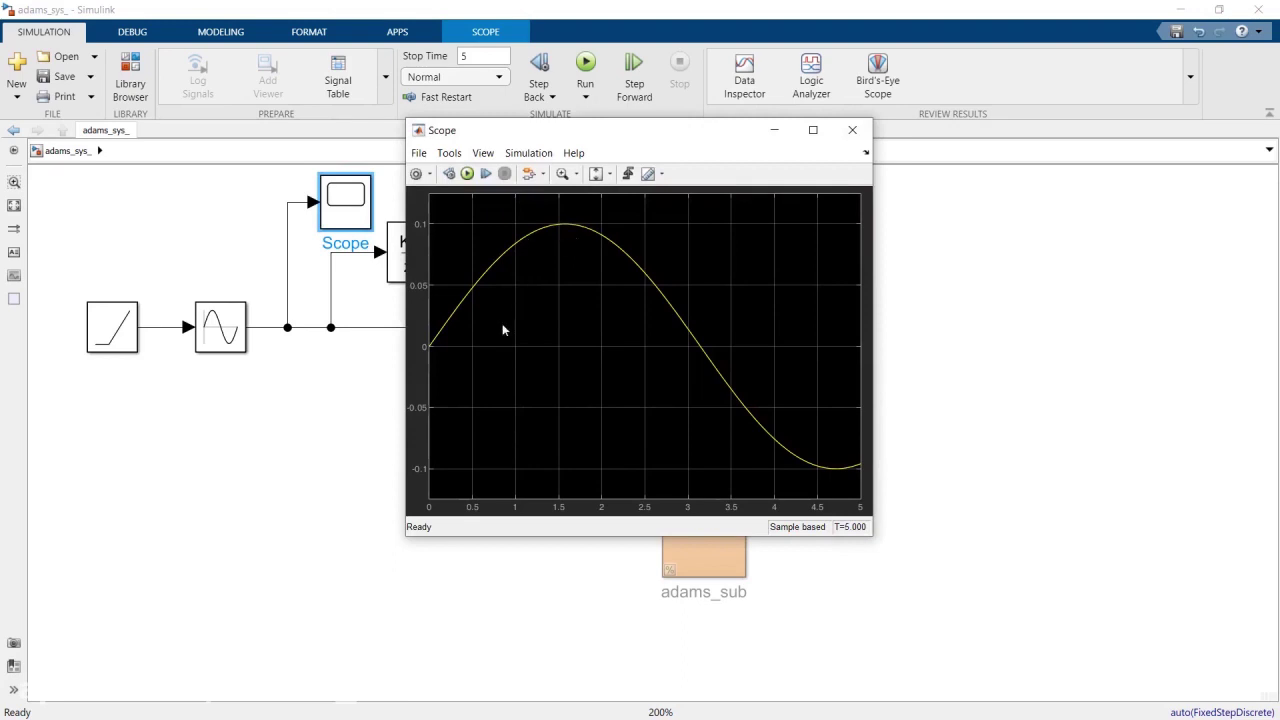
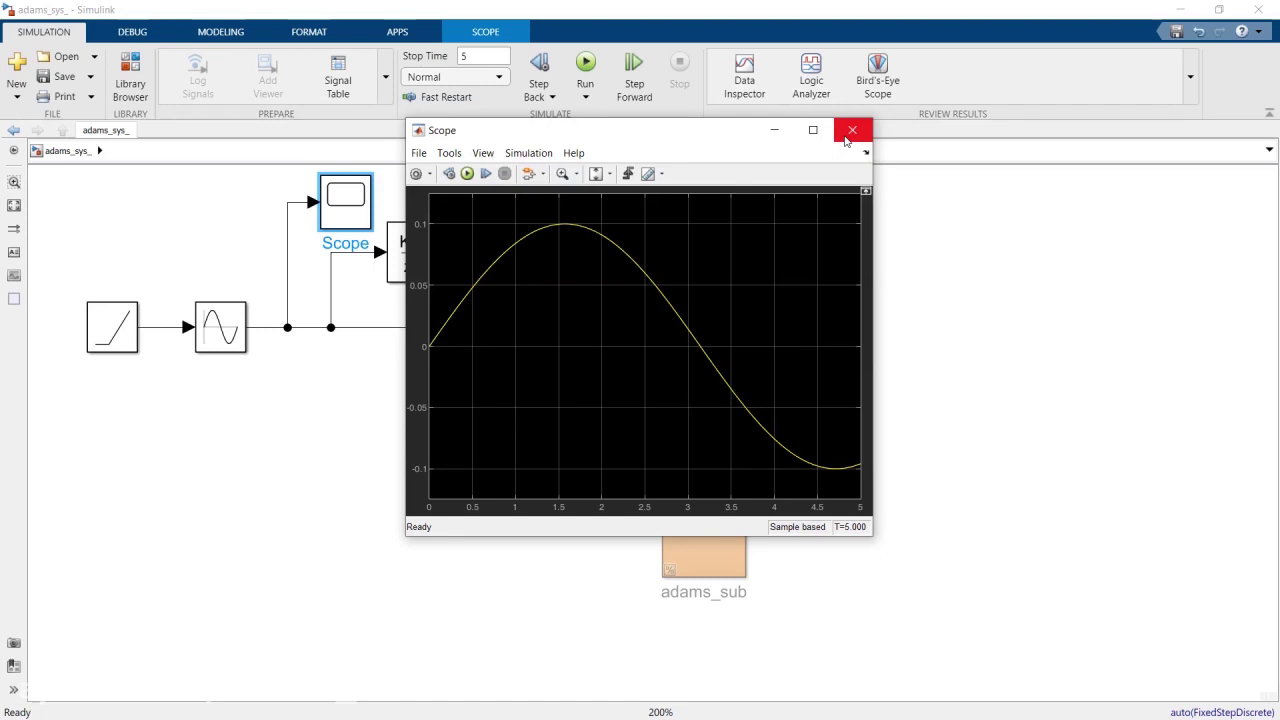
left_click(851, 131)
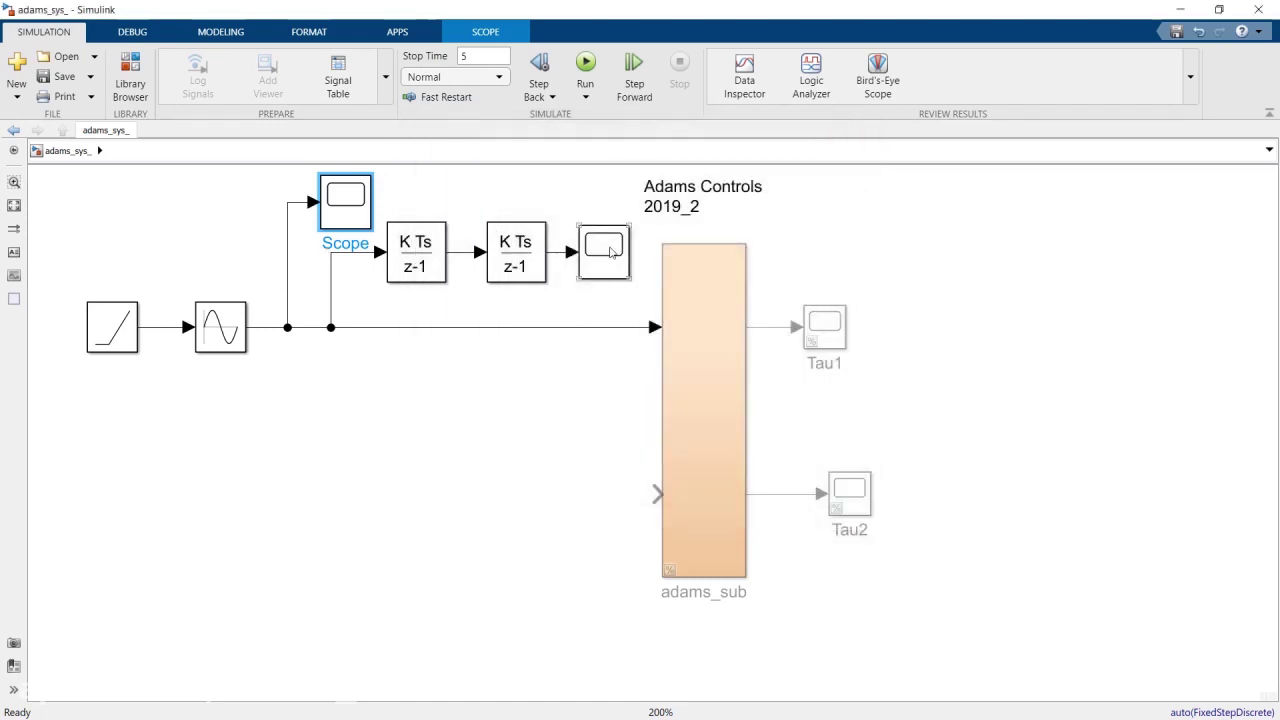
left_click(610, 252)
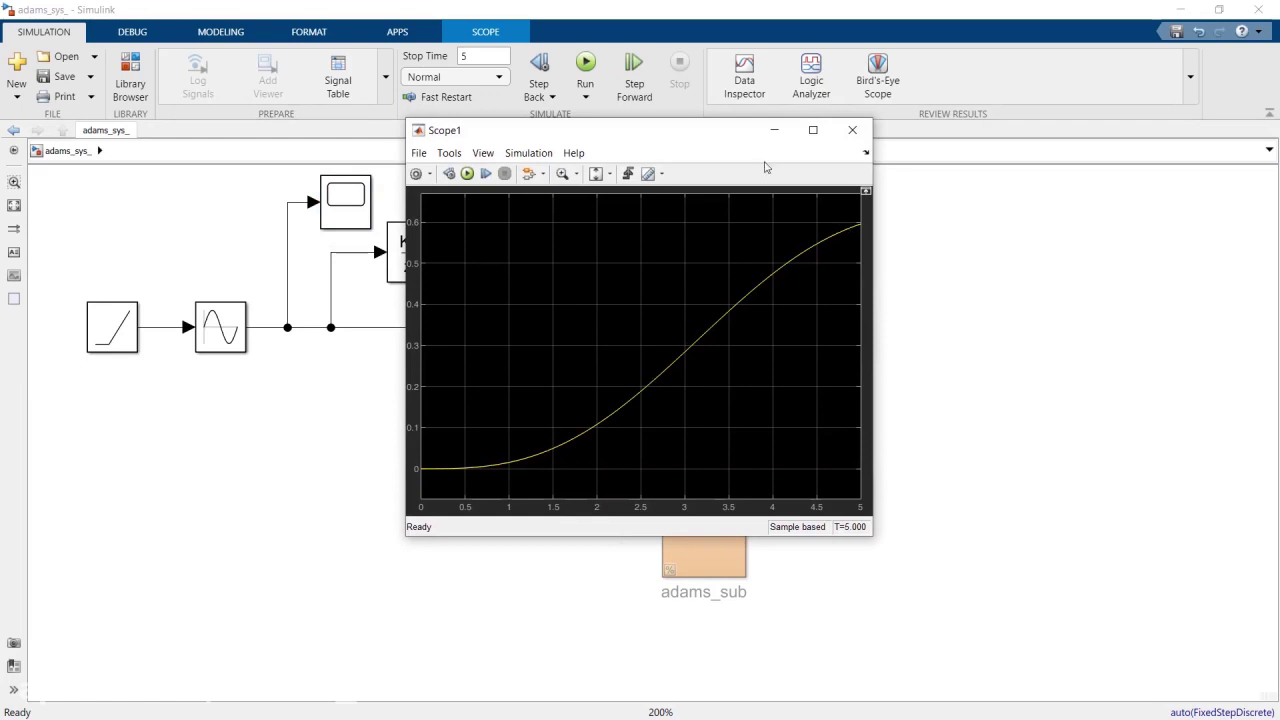
left_click(852, 130)
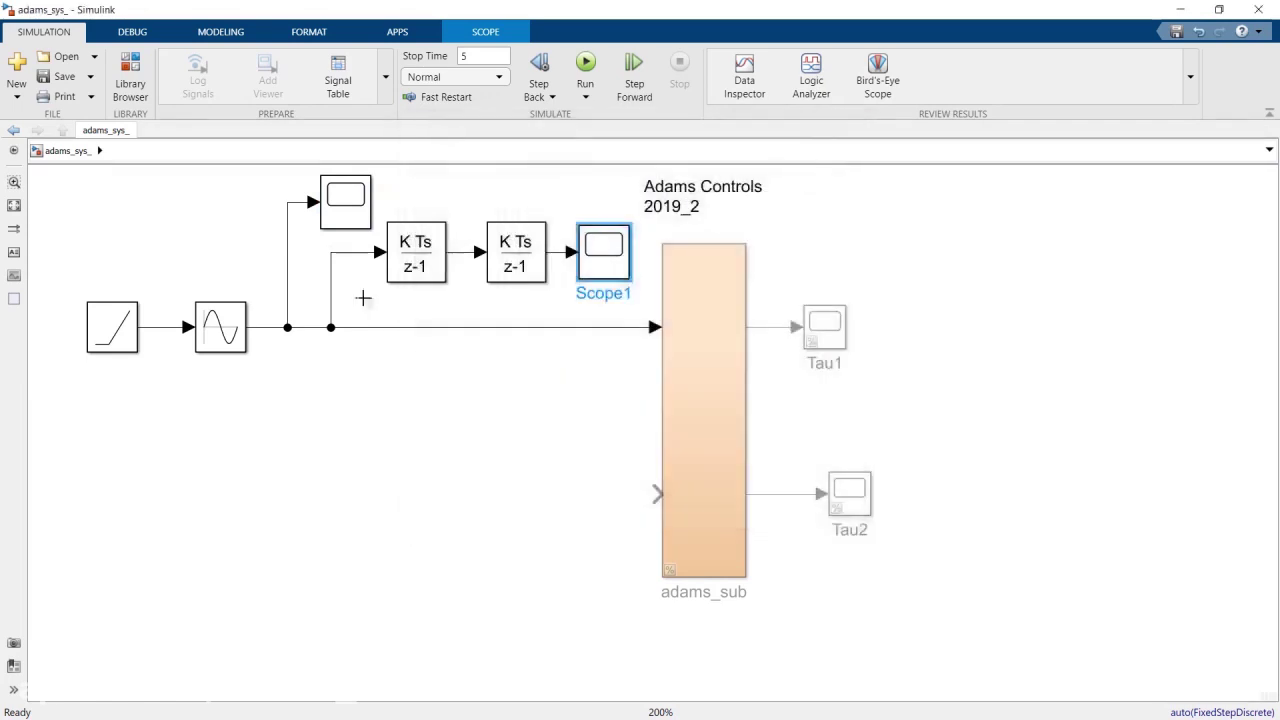
Step: Set the frequency of the Sine Wave Function block to 5 rad/sec
left_click(226, 325)
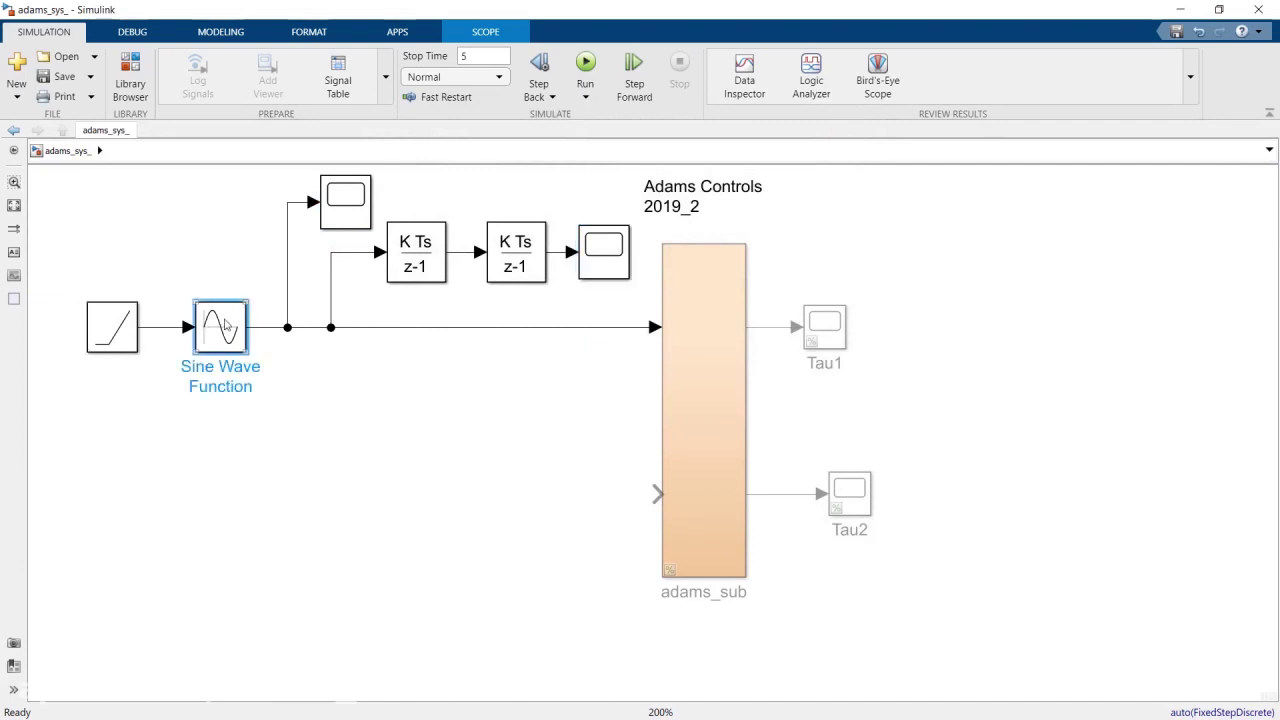
double_click(224, 325)
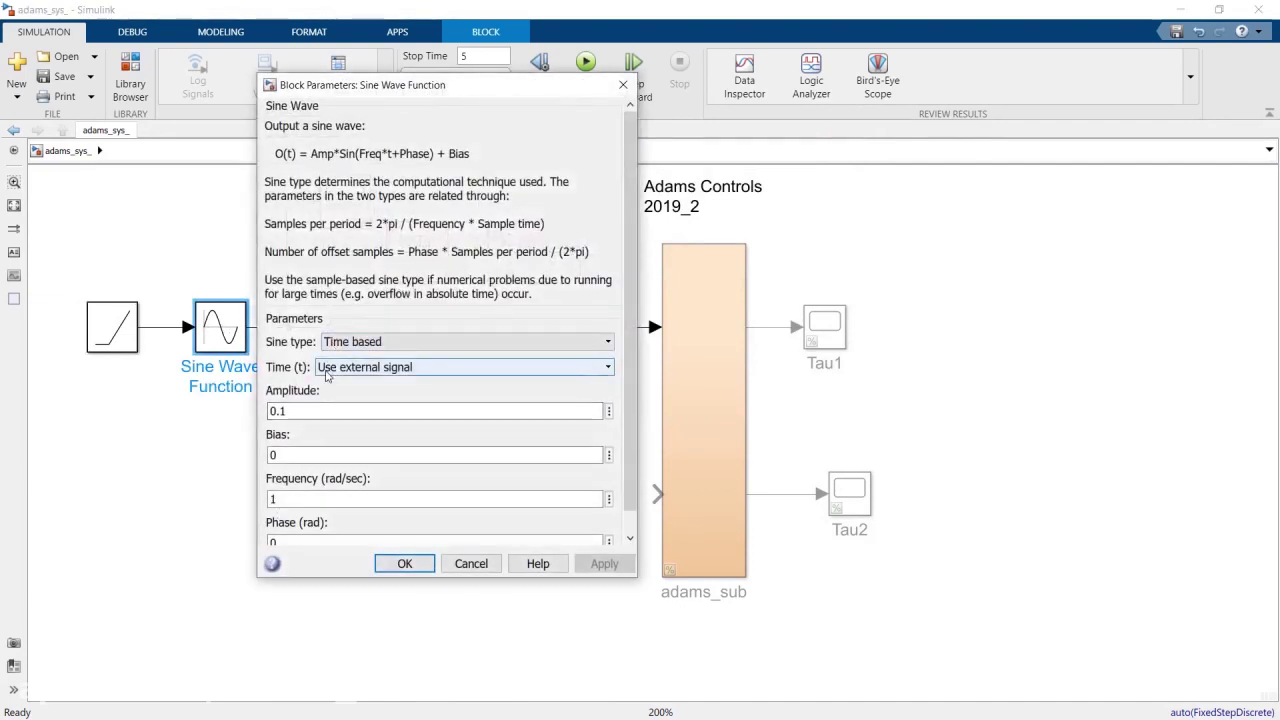
double_click(299, 499)
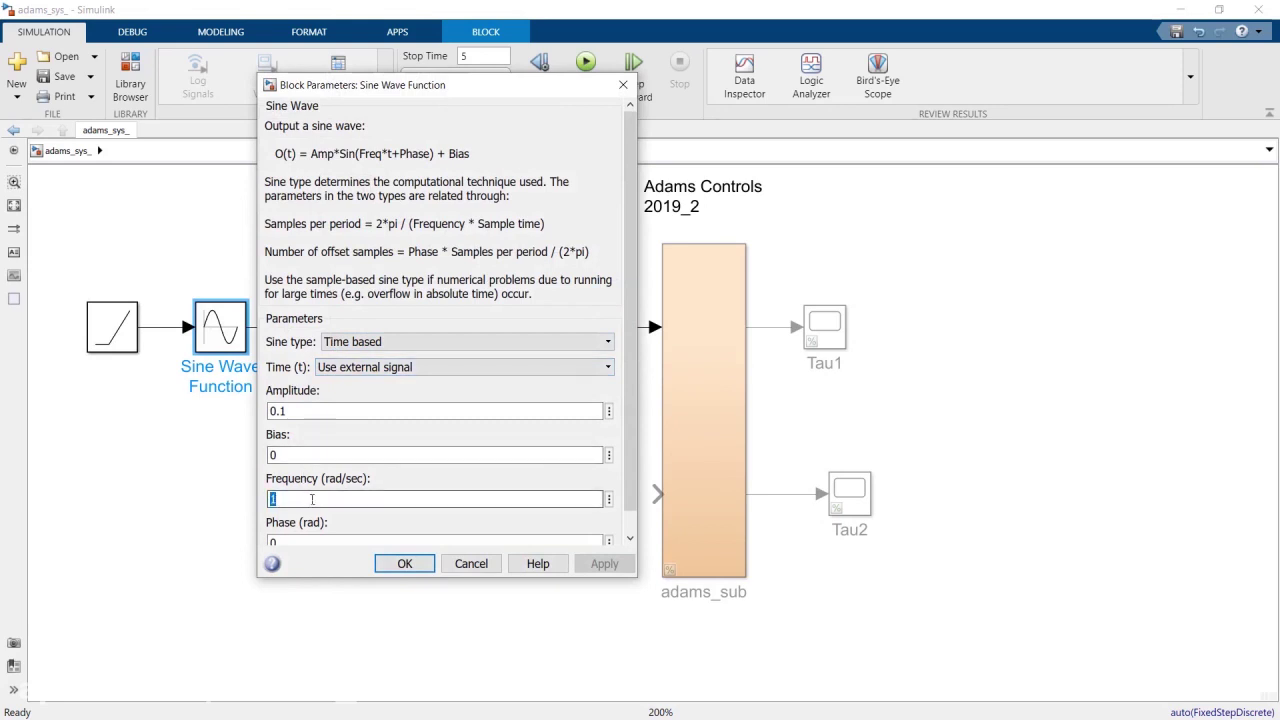
type("5")
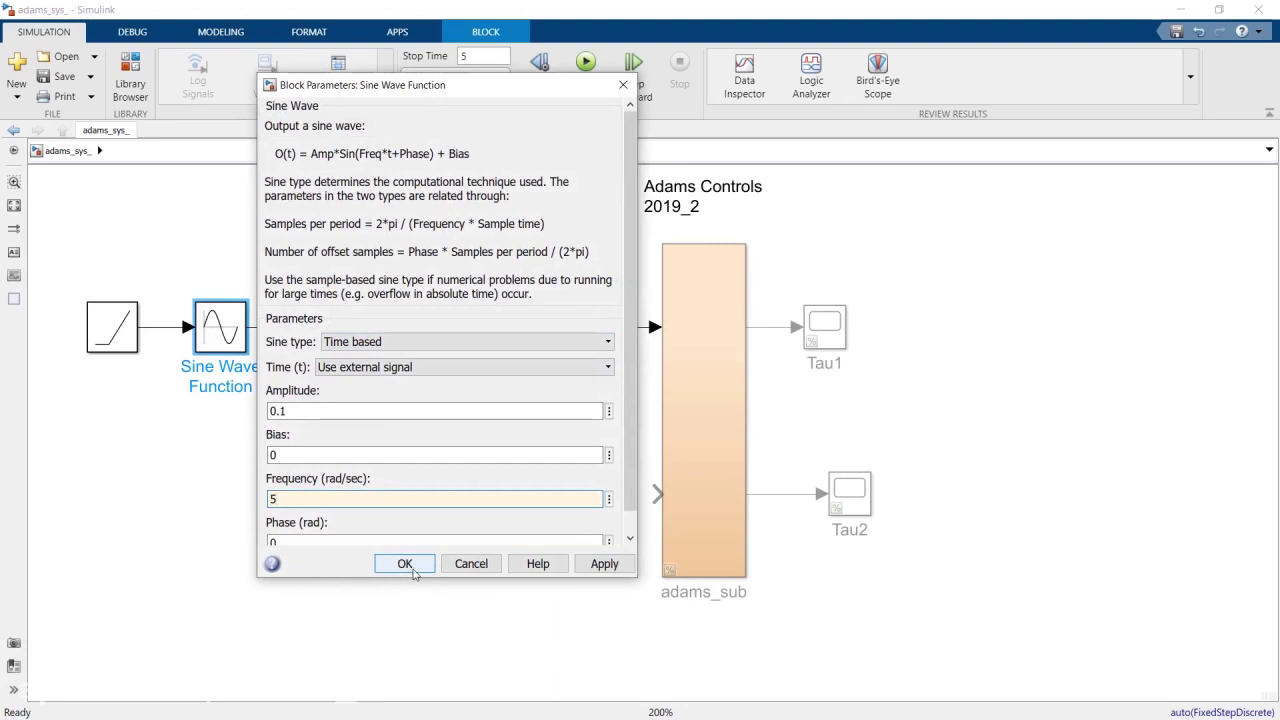
left_click(405, 564)
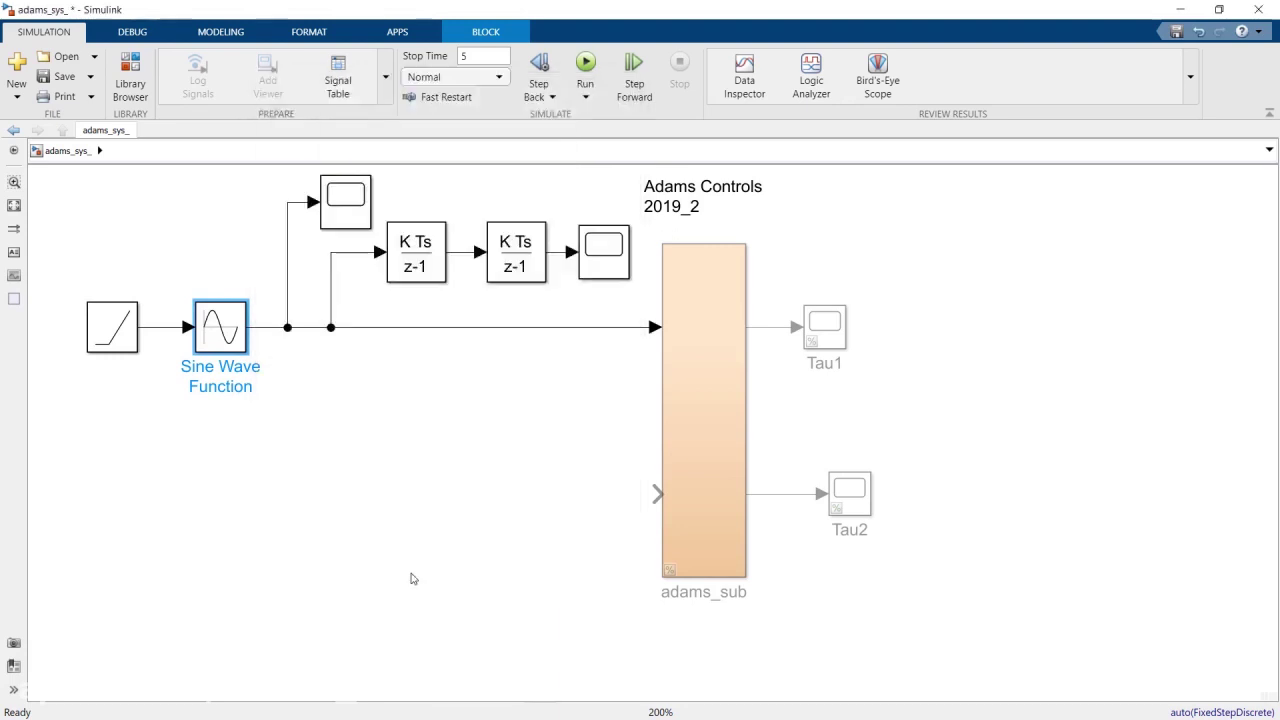
Step: Run the simulation and examine the 5 rad/sec sine in Scope and its double integral in Scope1
left_click(586, 64)
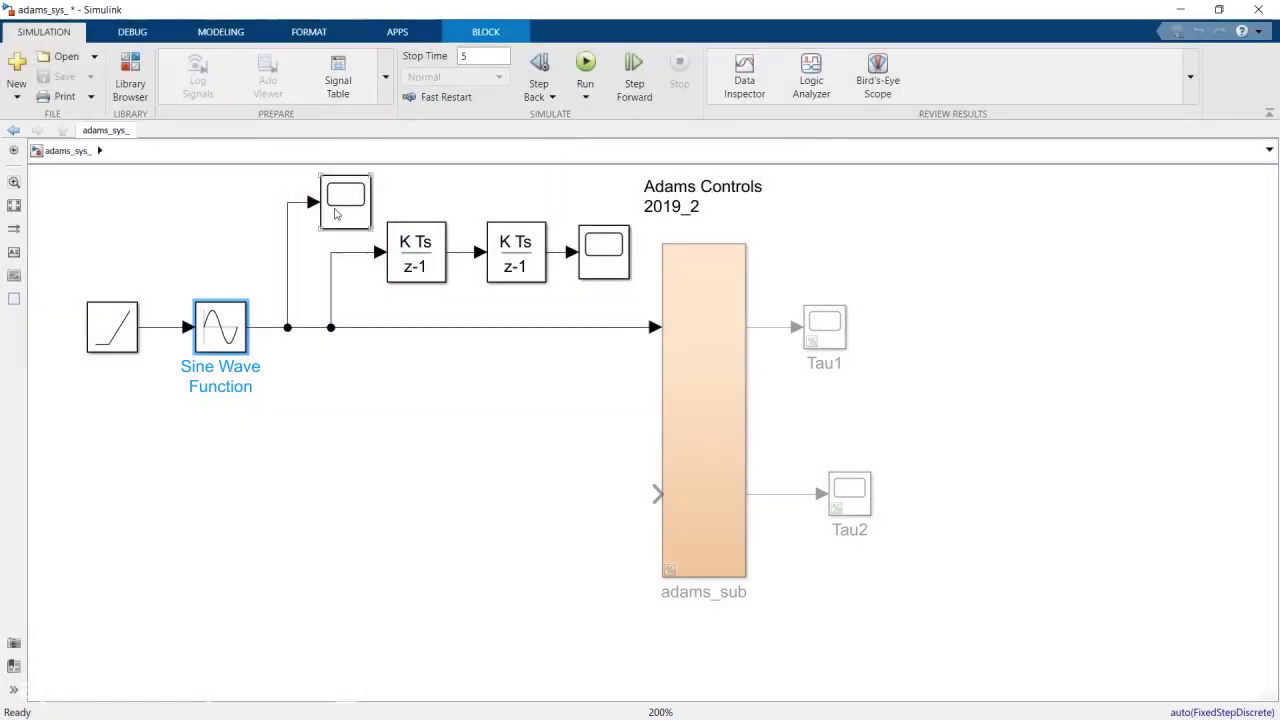
double_click(336, 214)
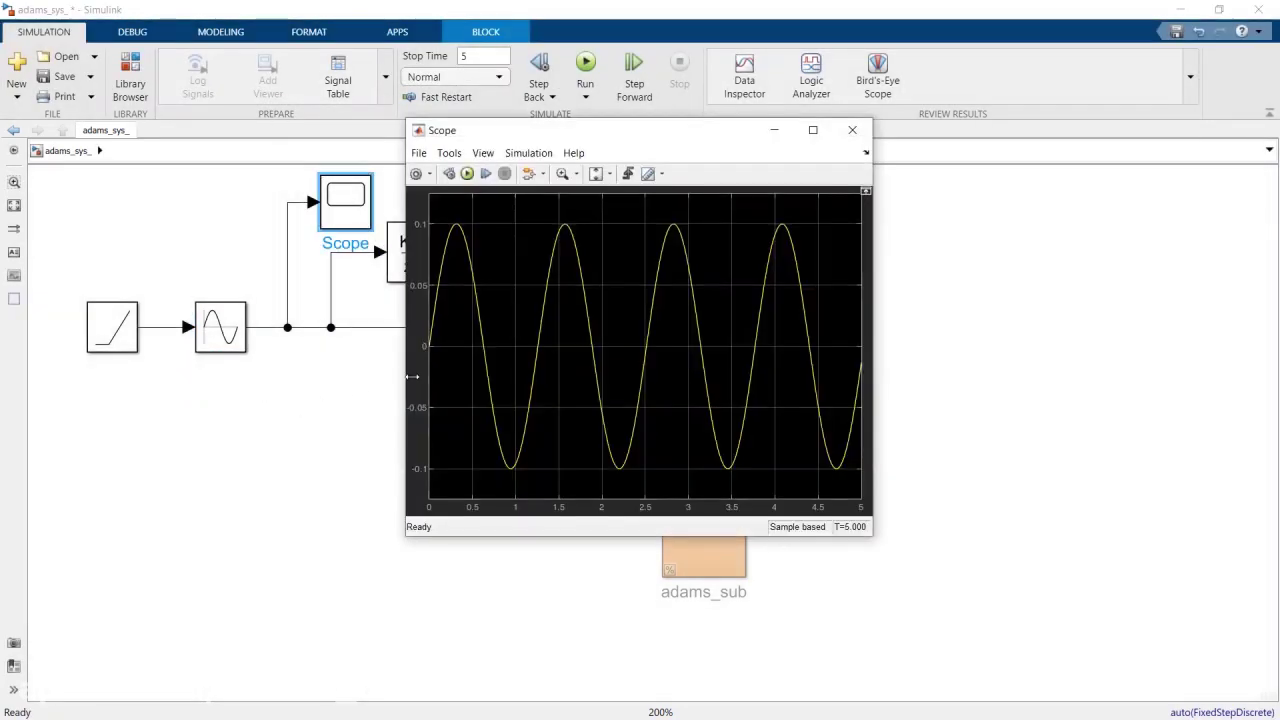
left_click(852, 130)
double_click(601, 241)
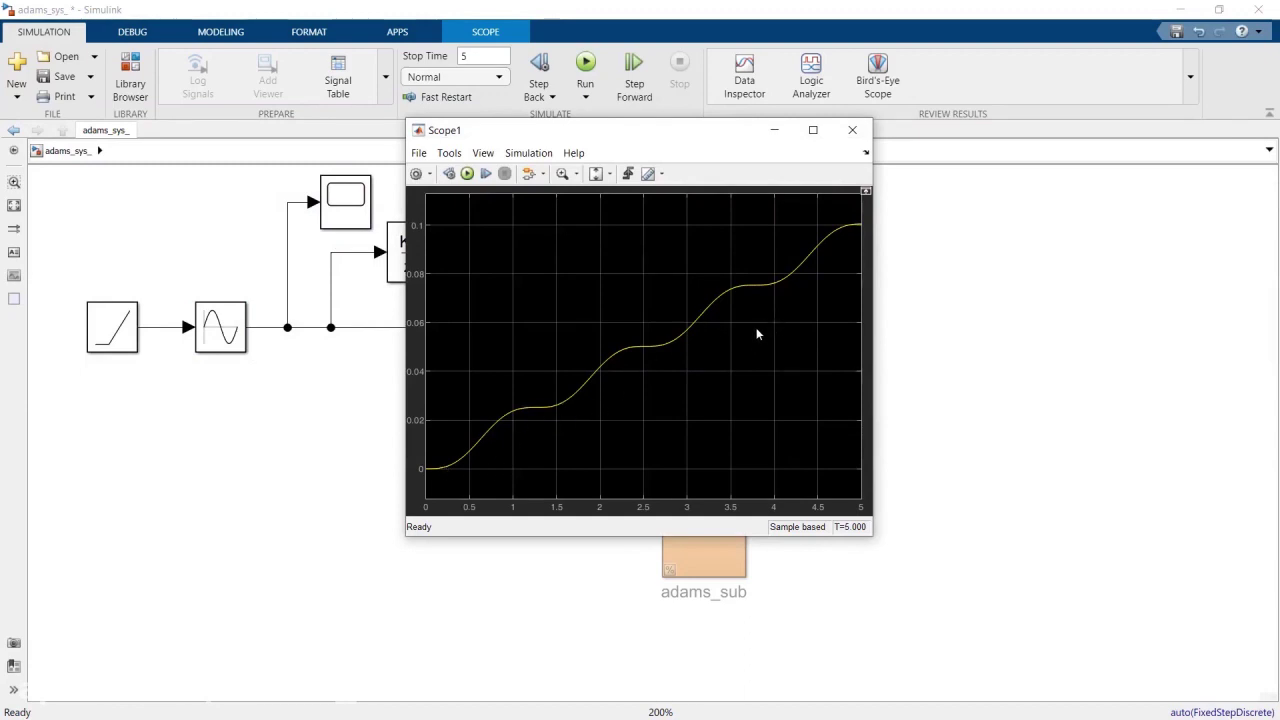
left_click(855, 130)
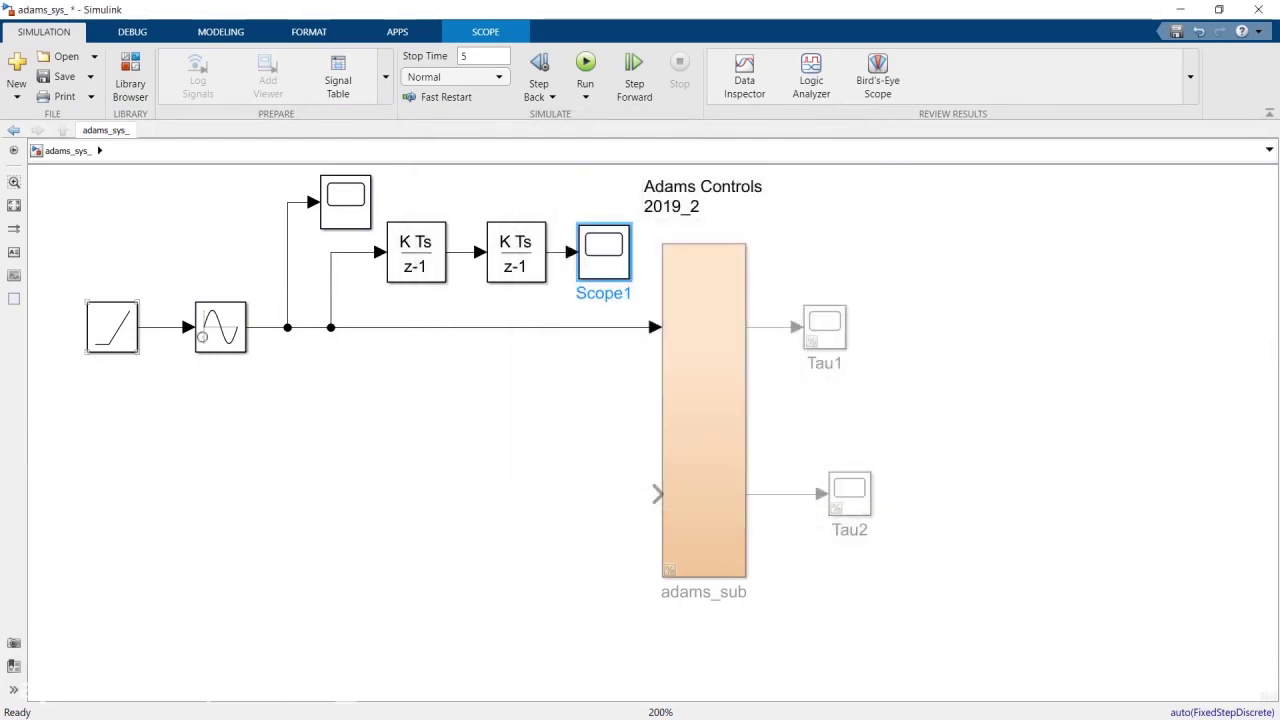
Step: Set the frequency of the Sine Wave Function block to 3 rad/sec
left_click(220, 328)
double_click(220, 328)
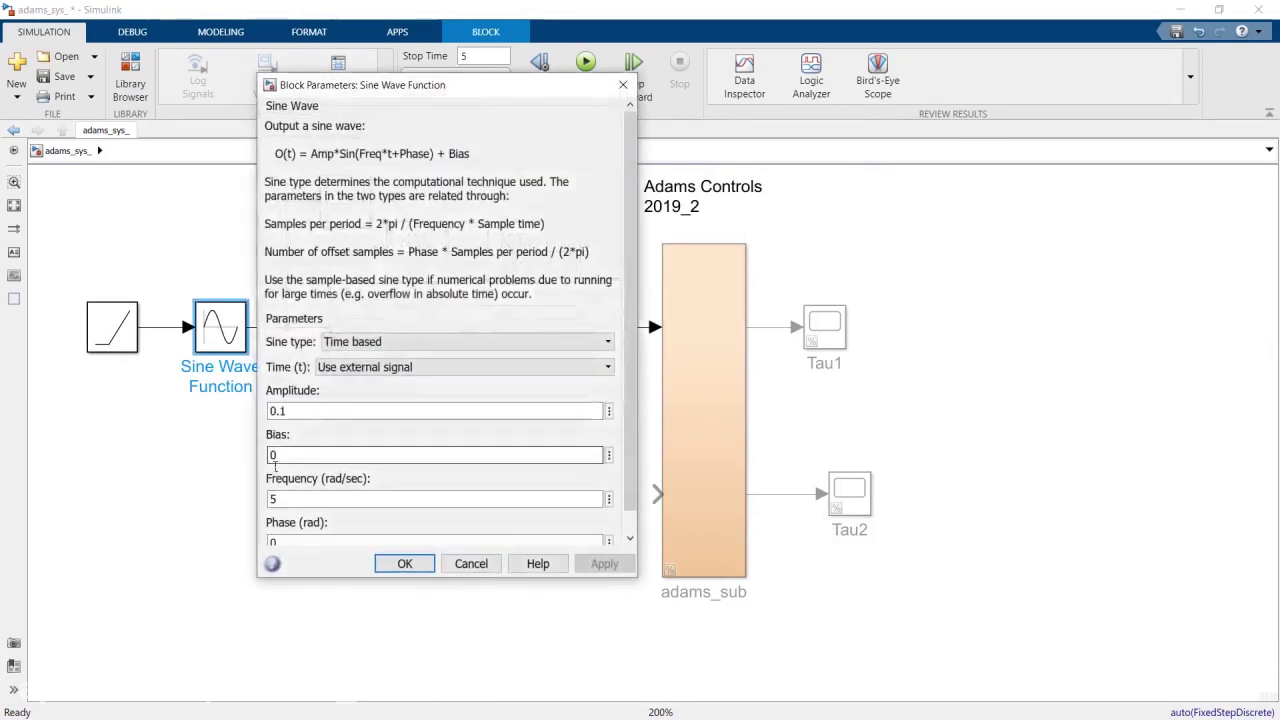
left_click(284, 499)
double_click(285, 501)
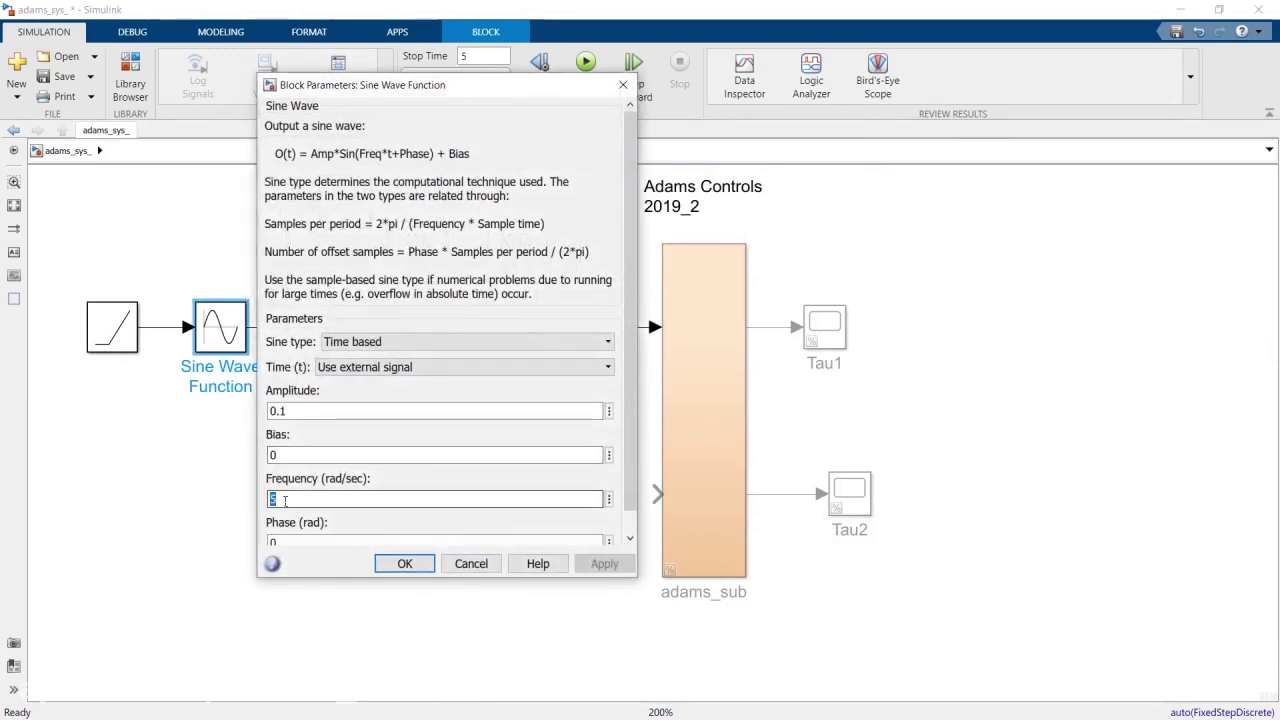
type("3")
left_click(403, 564)
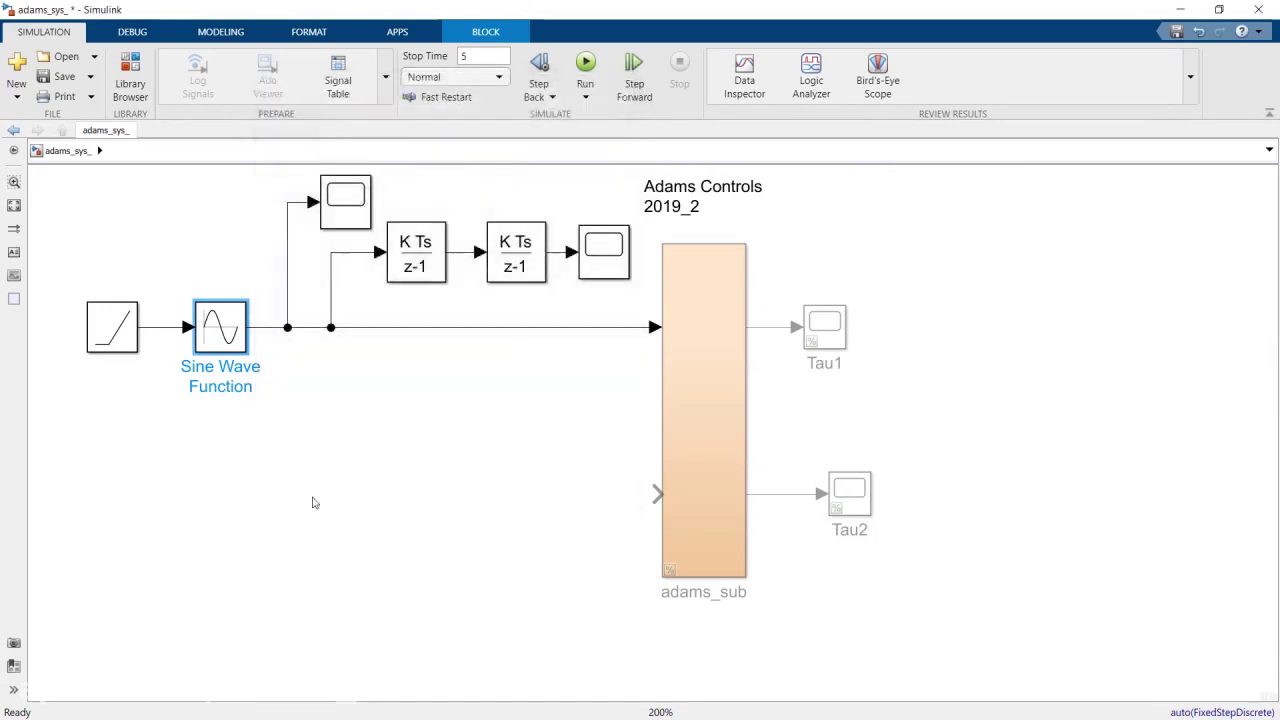
Step: Rerun the simulation and examine the double-integrated signal in Scope1 and the 3 rad/sec sine in Scope
left_click(585, 65)
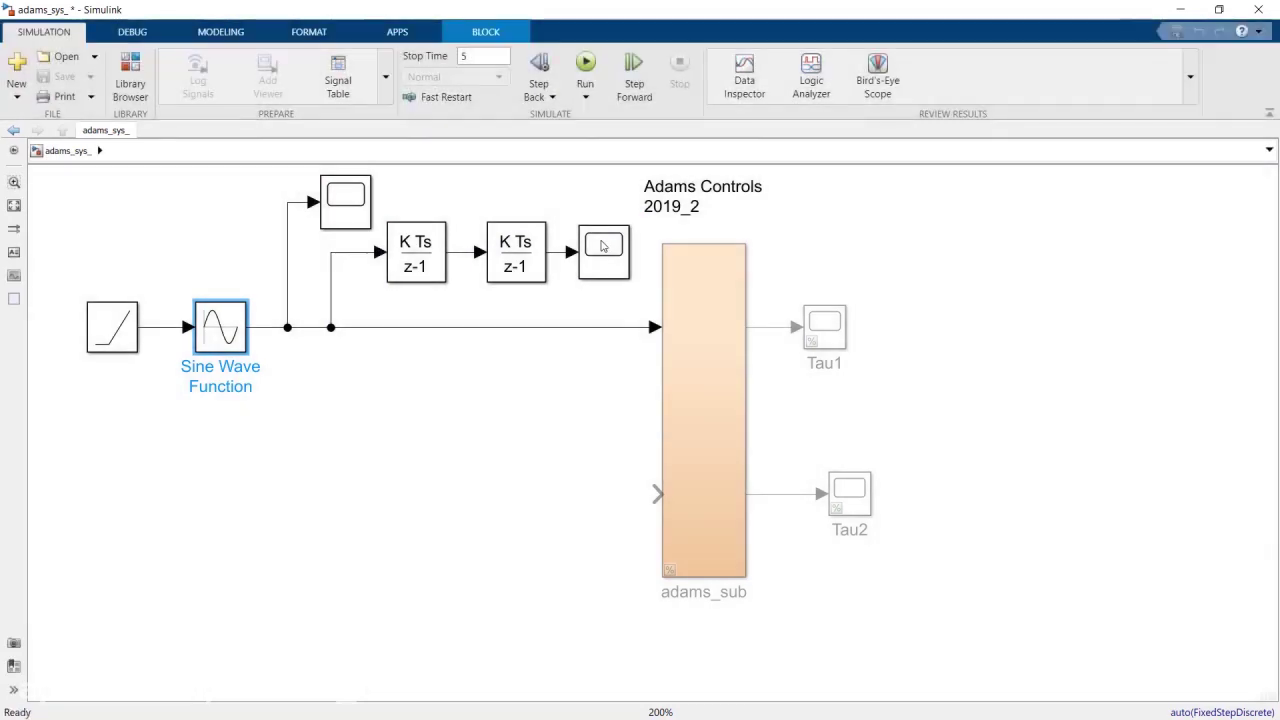
left_click(603, 246)
double_click(603, 246)
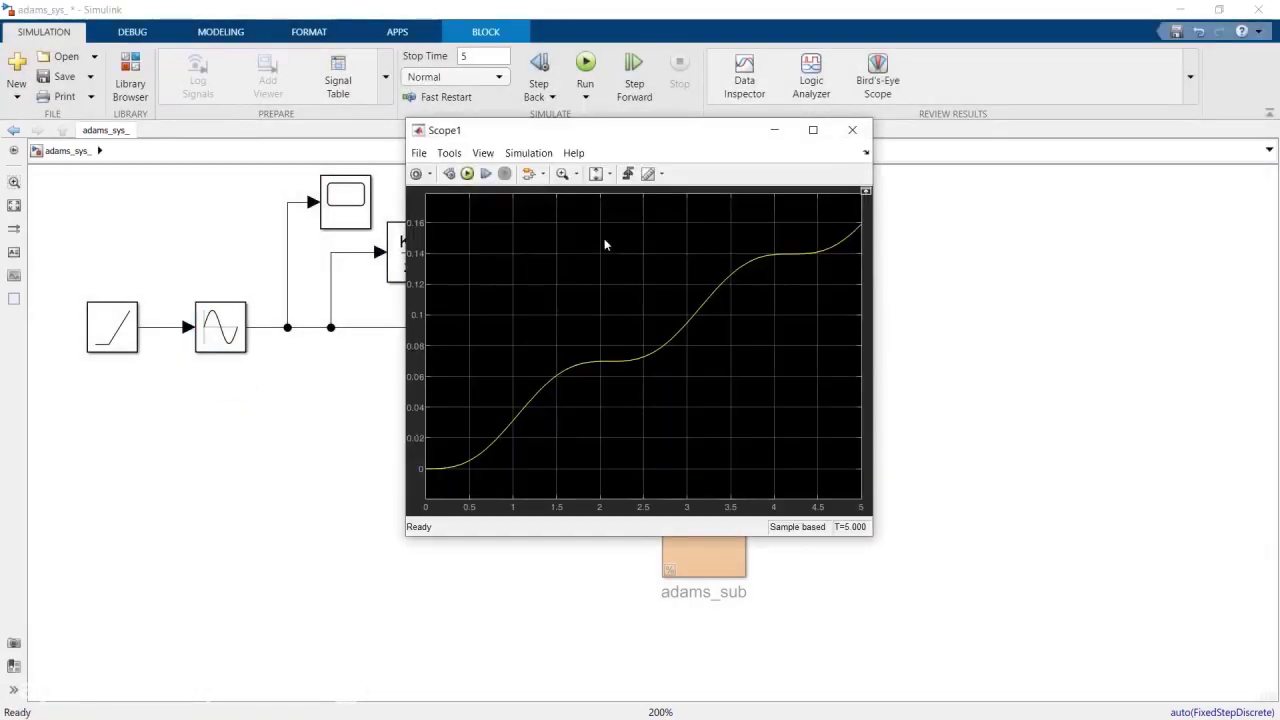
left_click(845, 139)
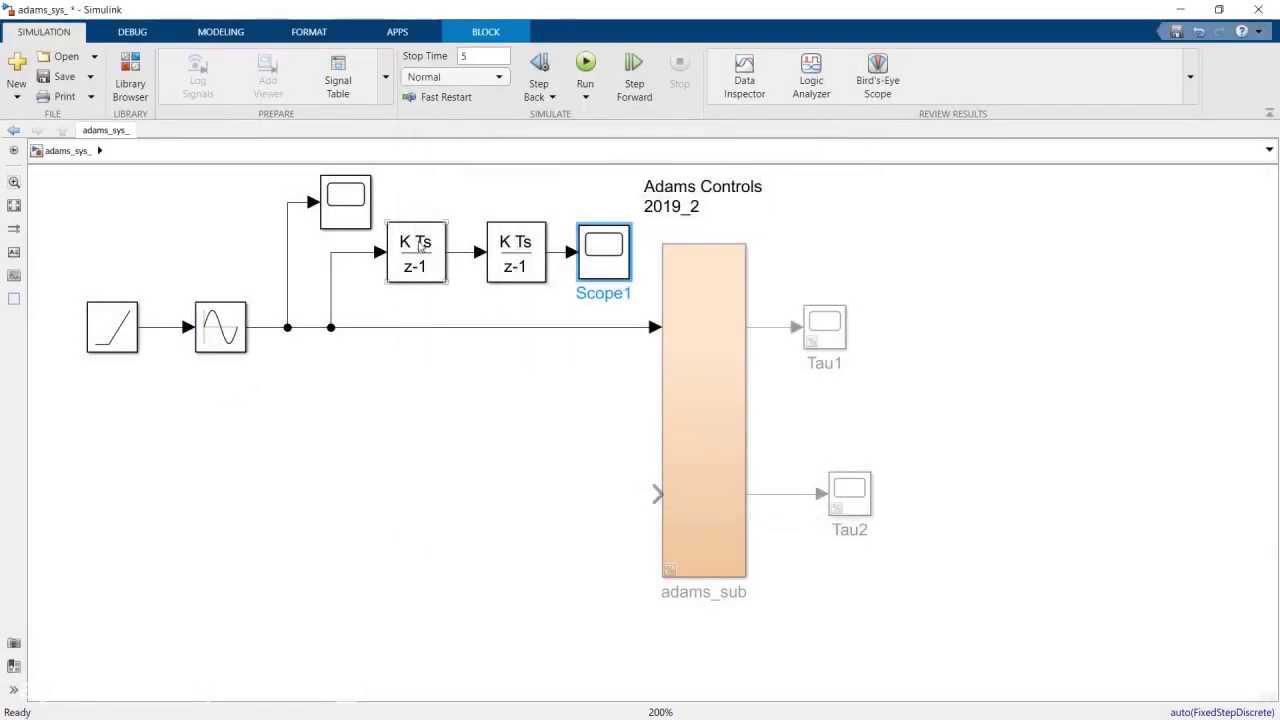
left_click(332, 200)
double_click(333, 200)
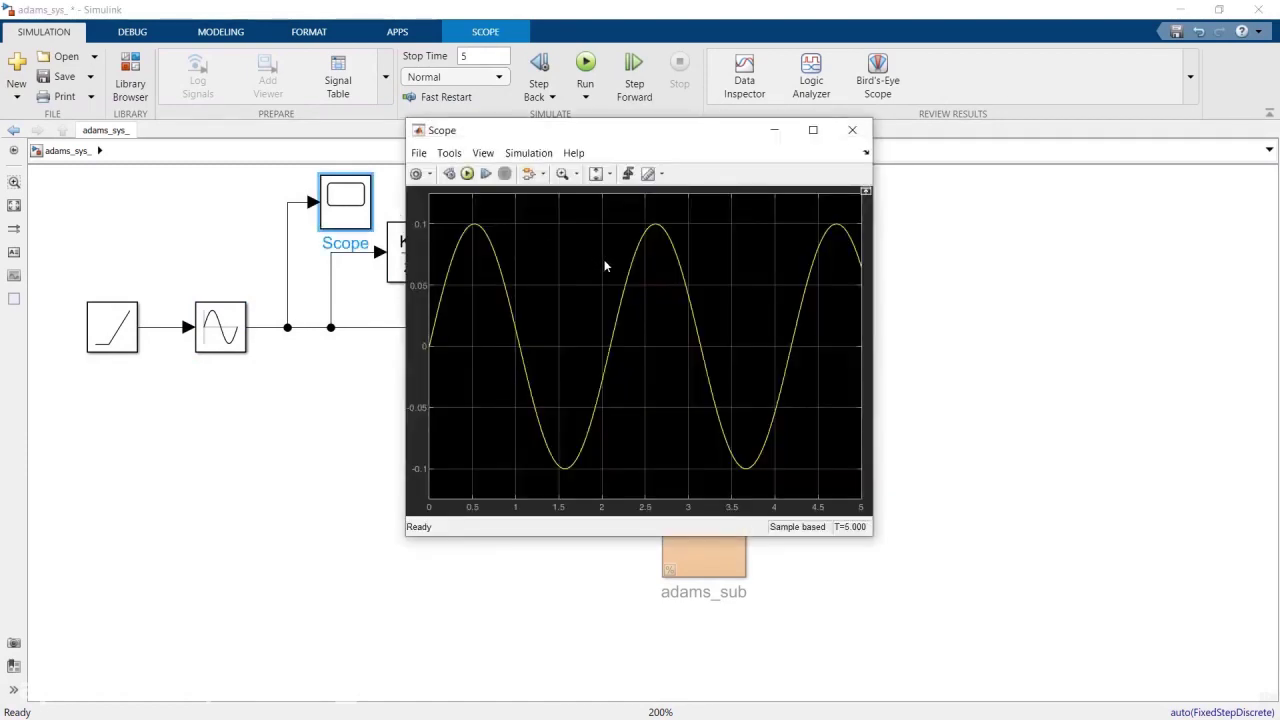
left_click(851, 133)
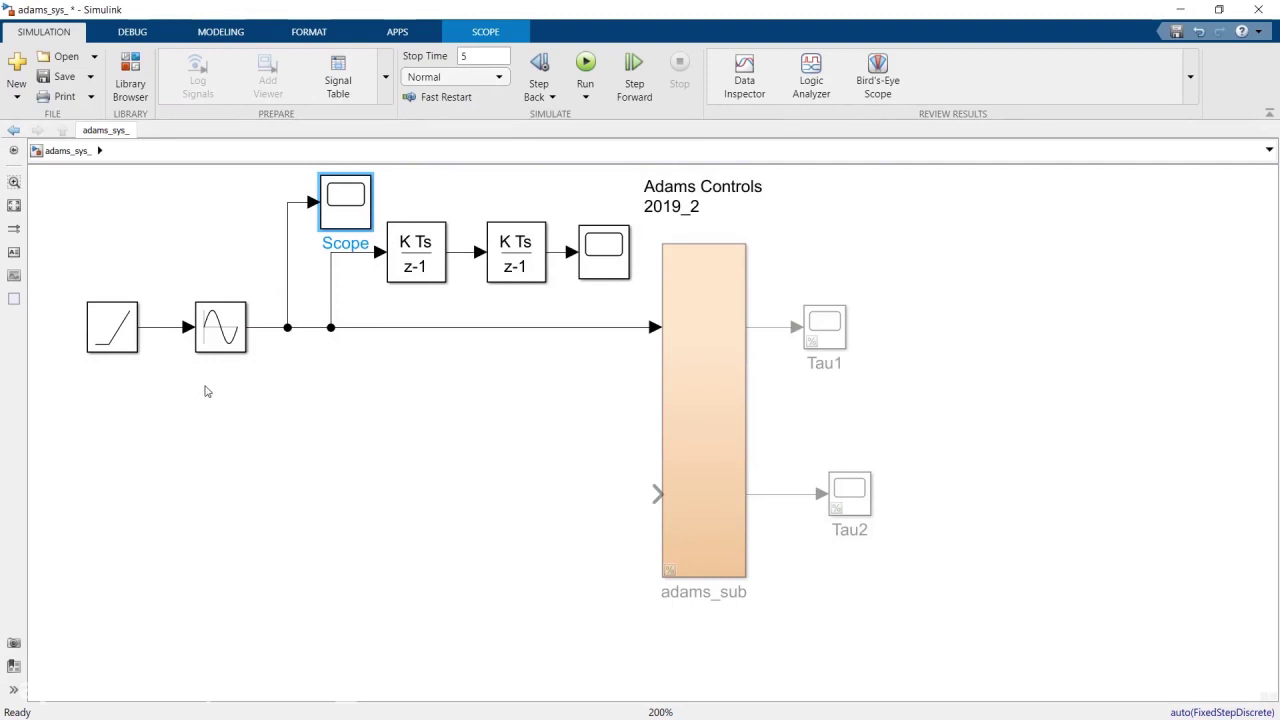
Step: Duplicate the Sine Wave Function block below the original and connect the copy to the second input of adams_sub
left_click(127, 423)
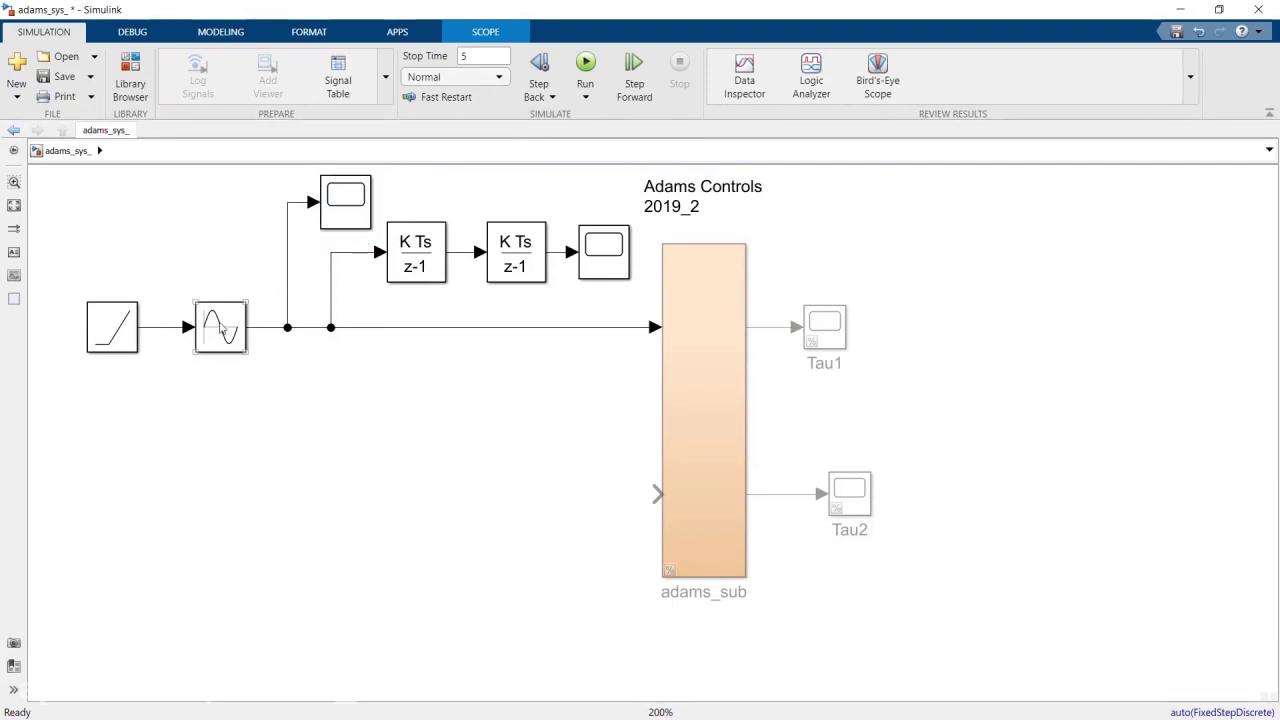
left_click(222, 328)
left_click_drag(222, 328, 222, 505, "ctrl")
left_click(276, 497)
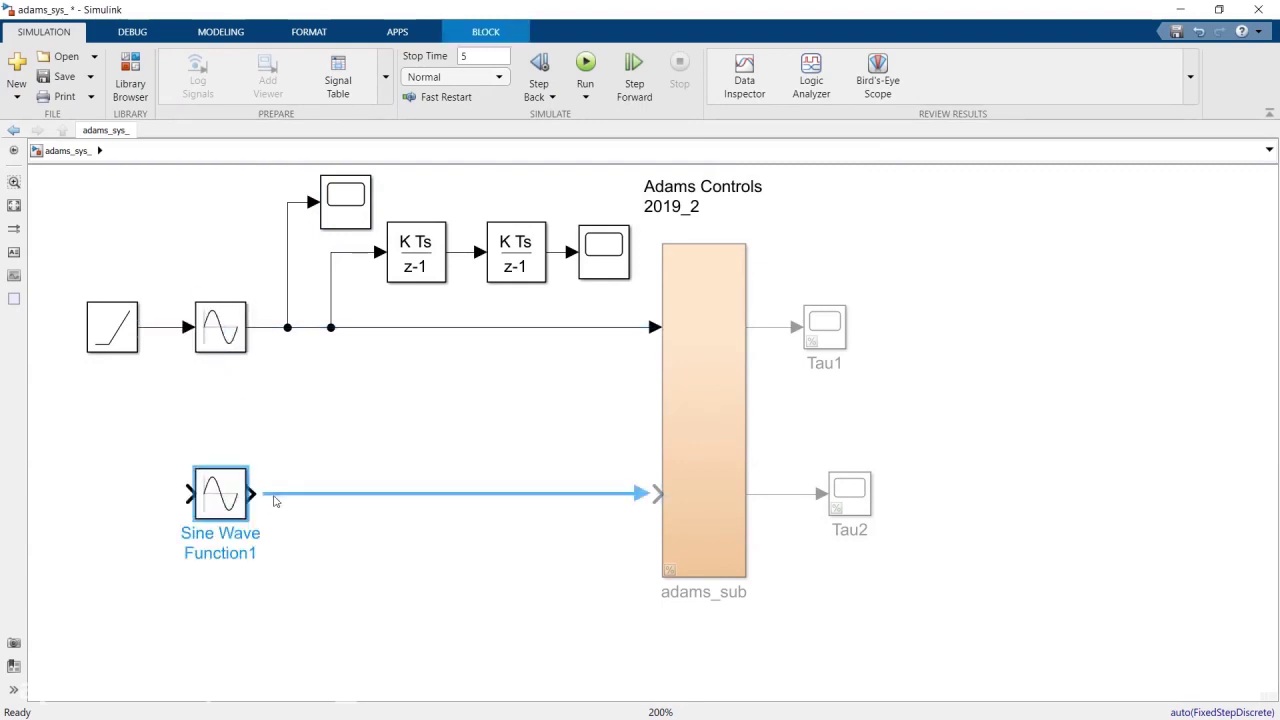
Step: Set the amplitude of the copied sine block to 0.05 and branch the Ramp signal to its input
double_click(215, 500)
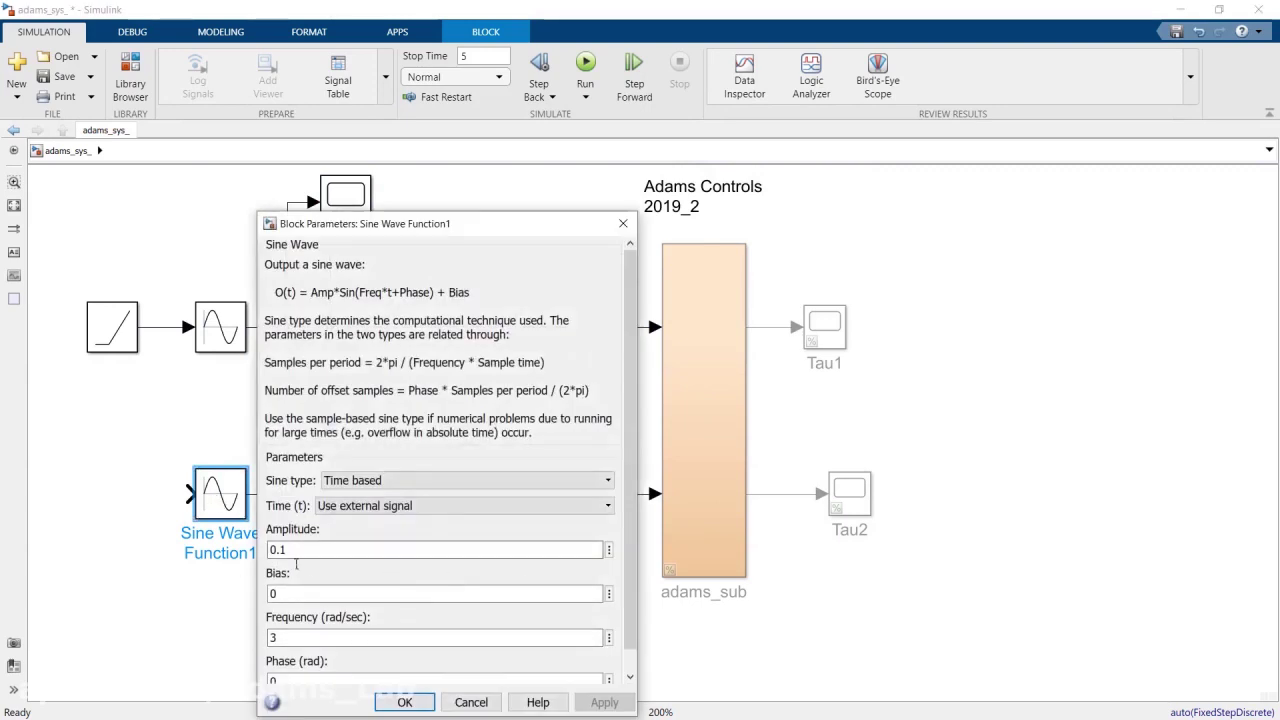
left_click(302, 556)
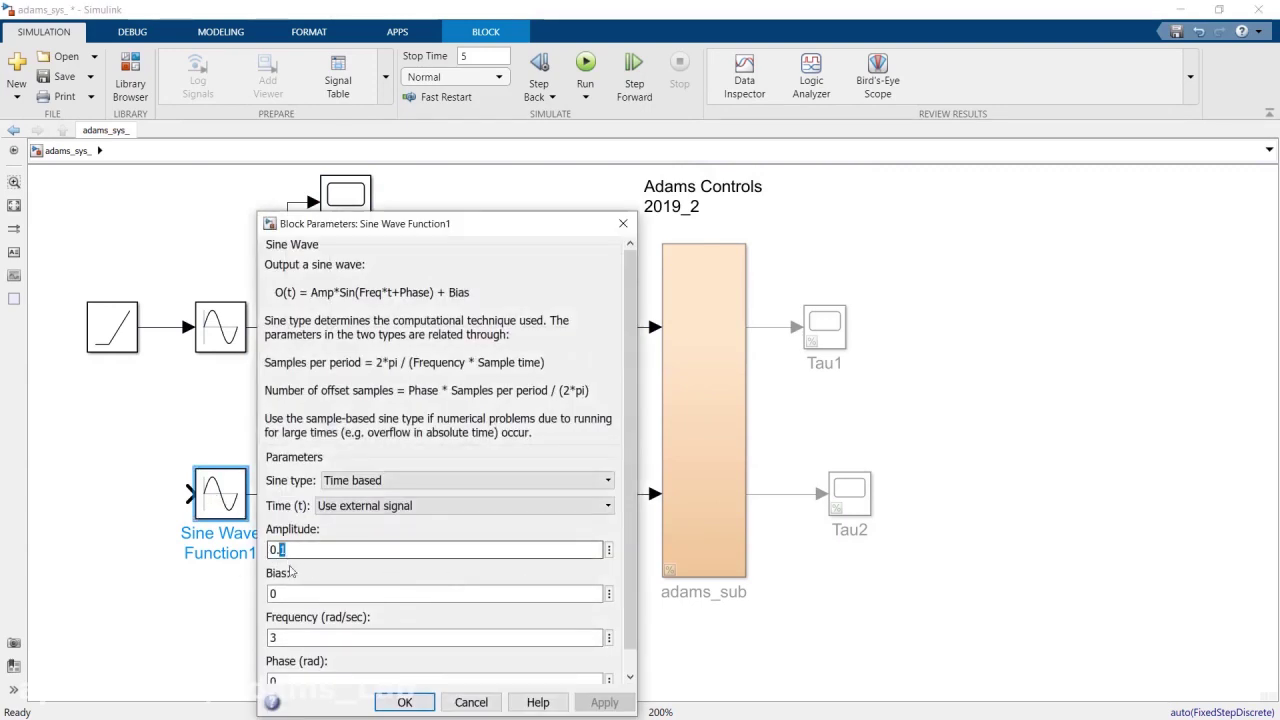
key("BackSpace")
type("05")
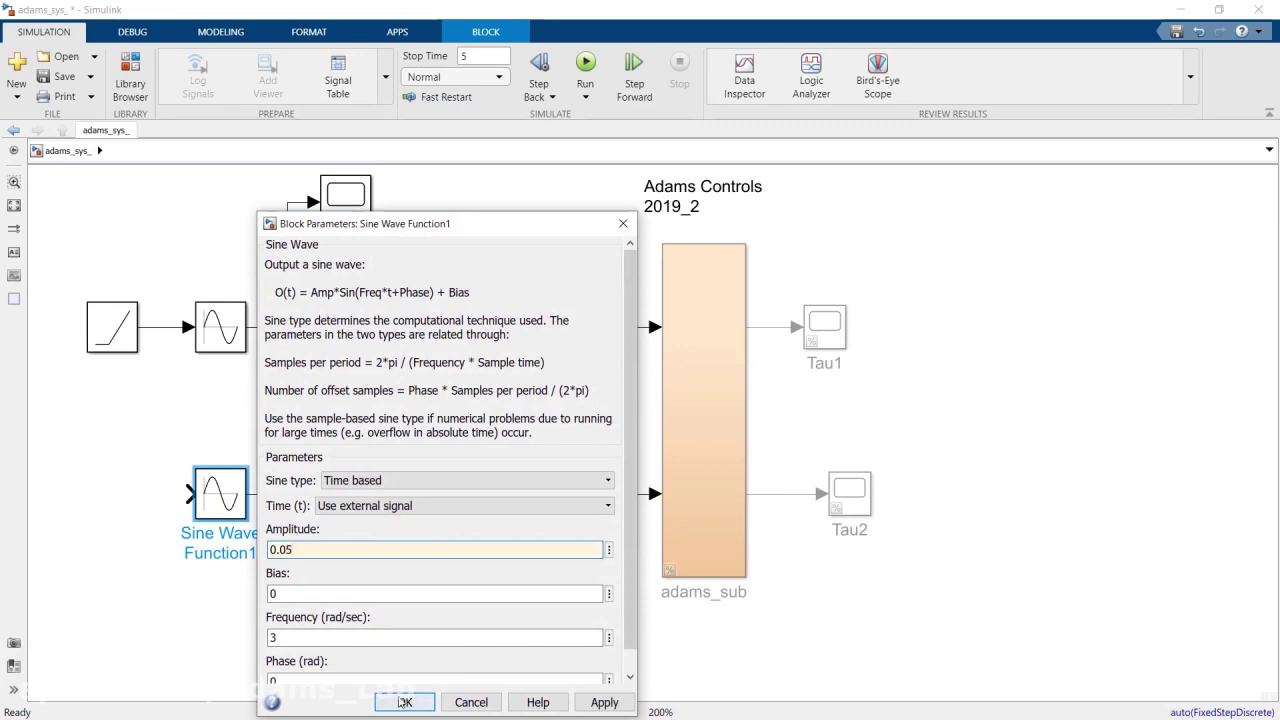
left_click(404, 702)
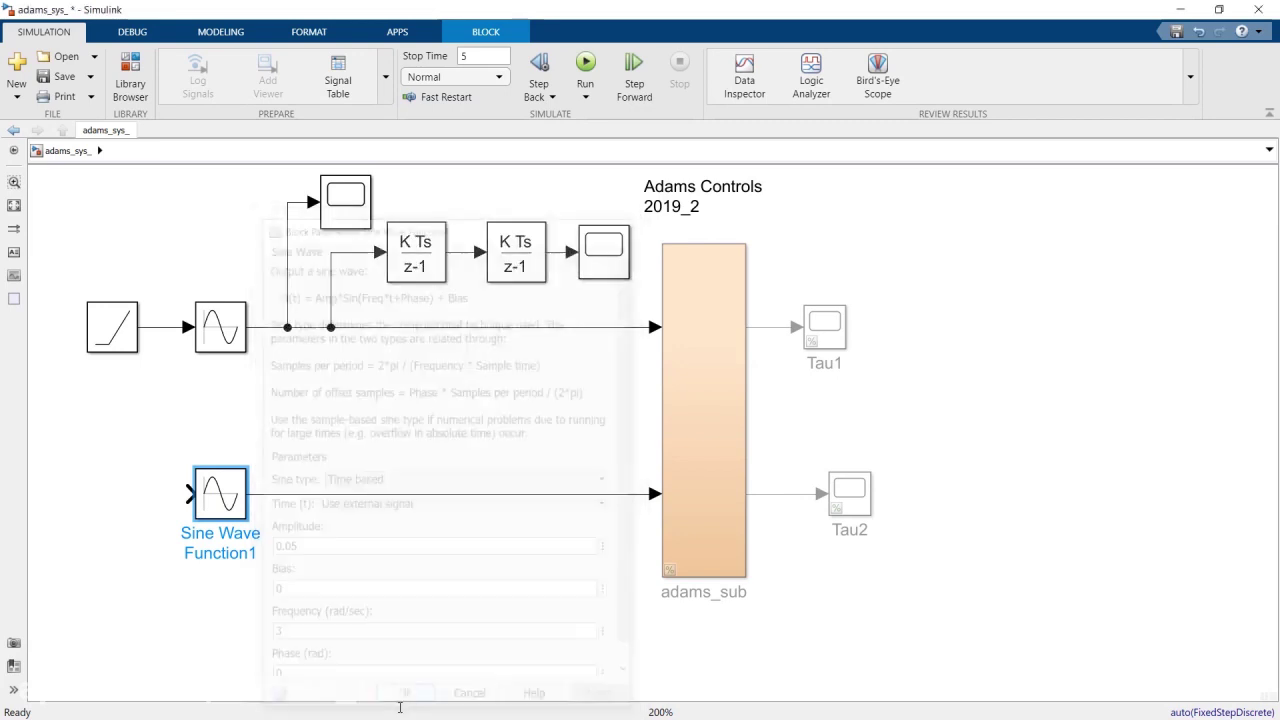
left_click(109, 448)
left_click_drag(188, 494, 170, 336)
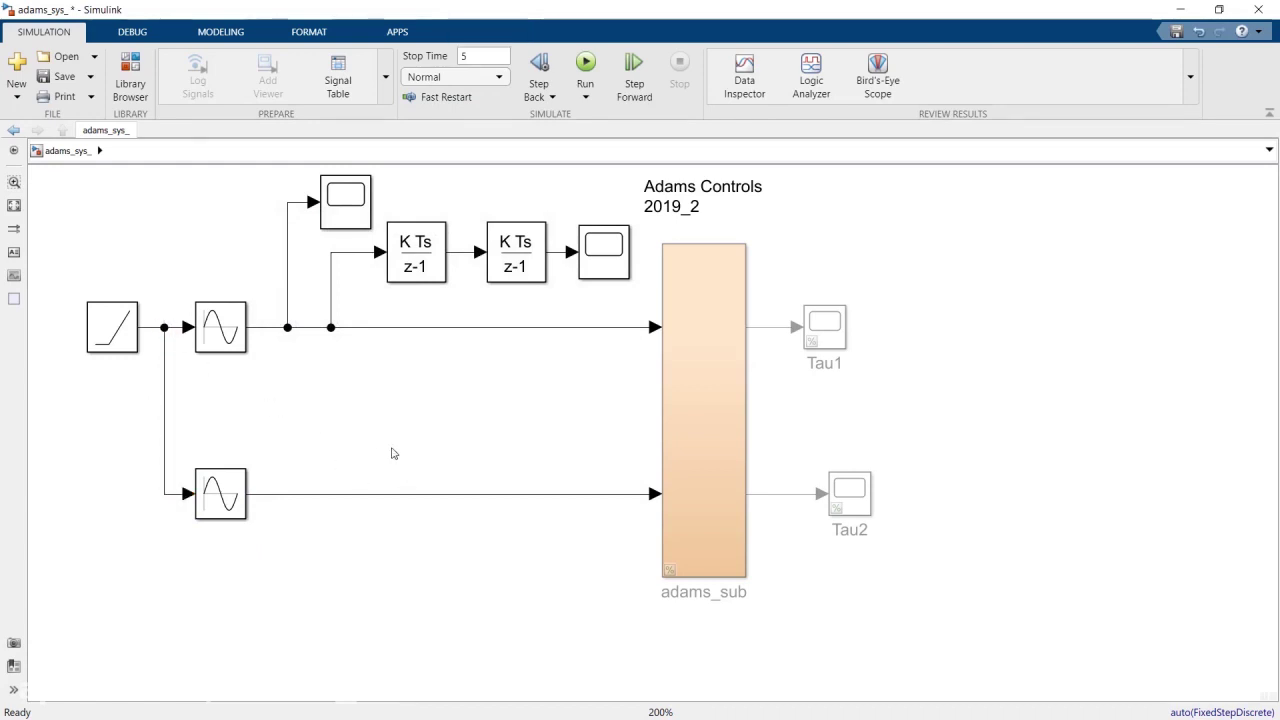
Step: Uncomment the adams_sub block with the Tau1 and Tau2 scopes, and save the model
left_click_drag(697, 650, 883, 265)
right_click(735, 292)
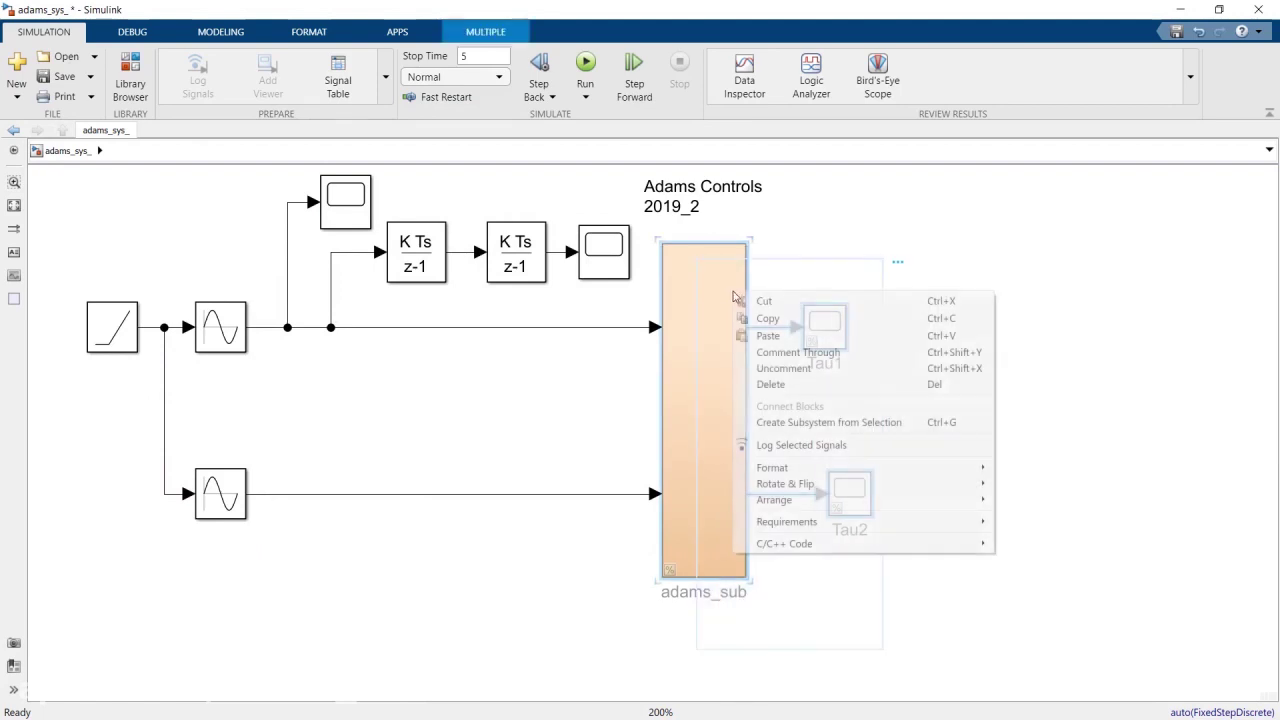
left_click(775, 377)
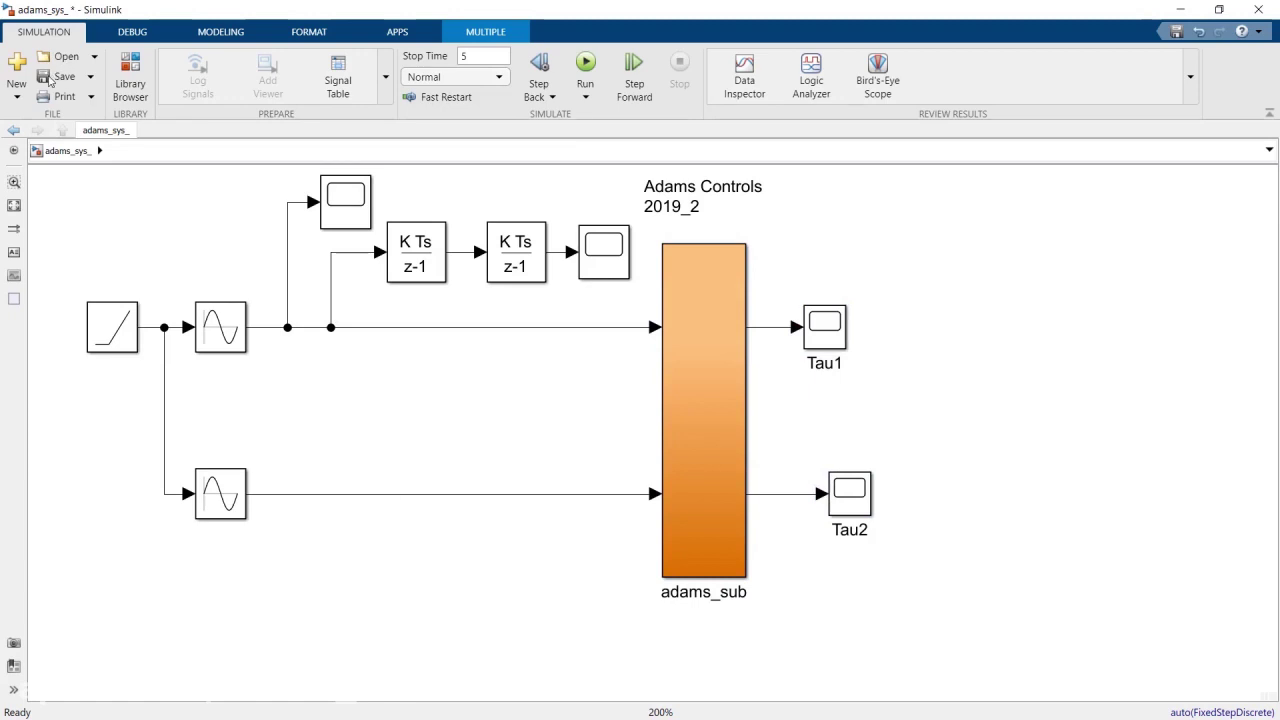
left_click(48, 80)
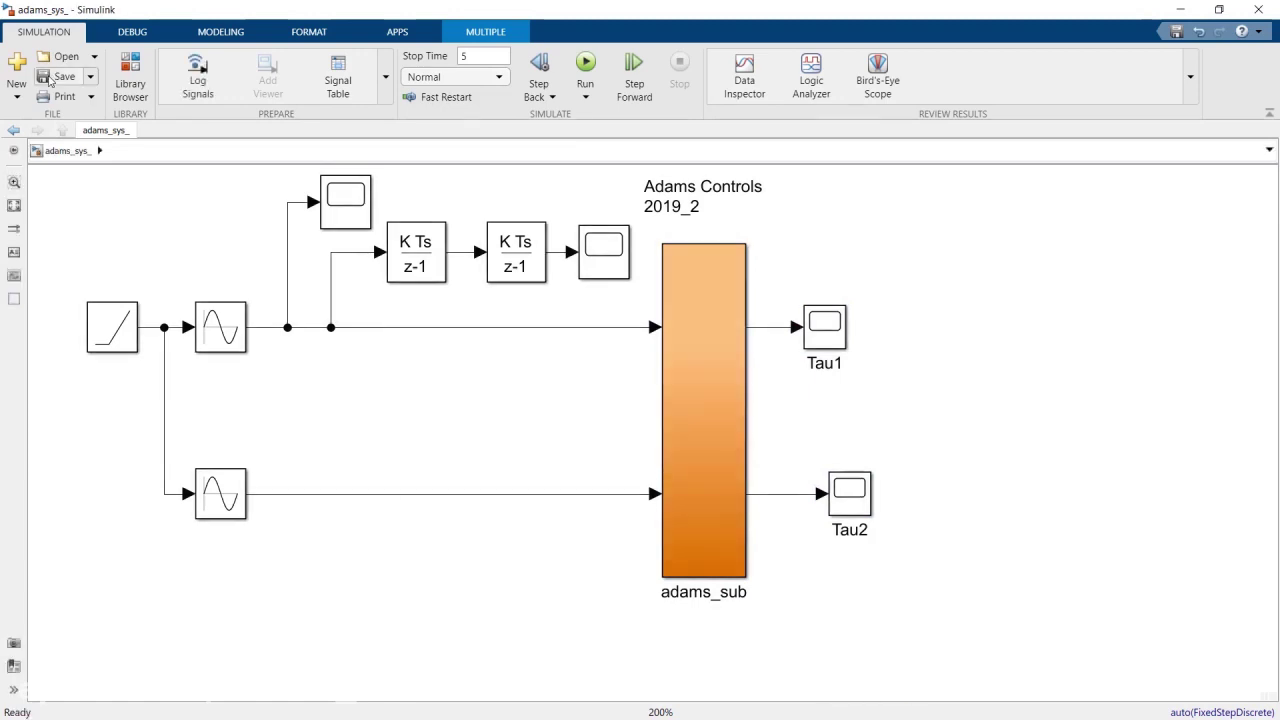
left_click(84, 281)
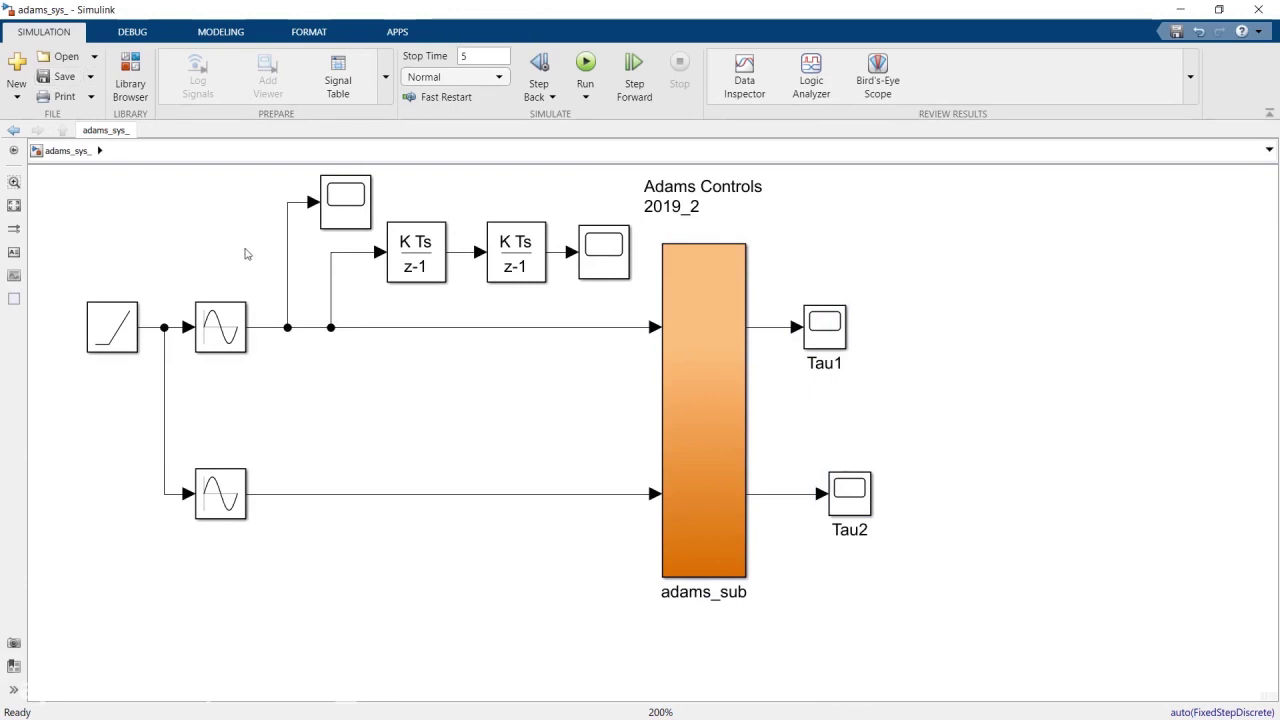
Step: Run the co-simulation model, read the errors in the Diagnostic Viewer and close the report
left_click(586, 74)
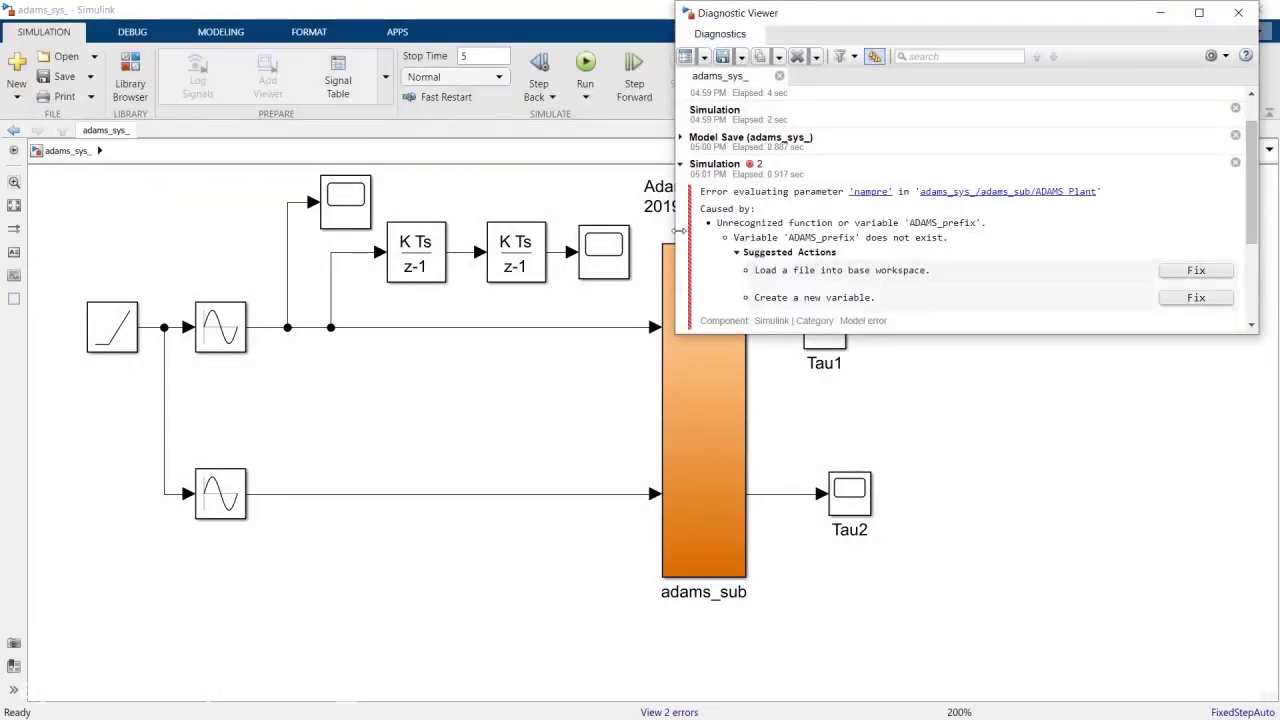
scroll(780, 222, "down", 5)
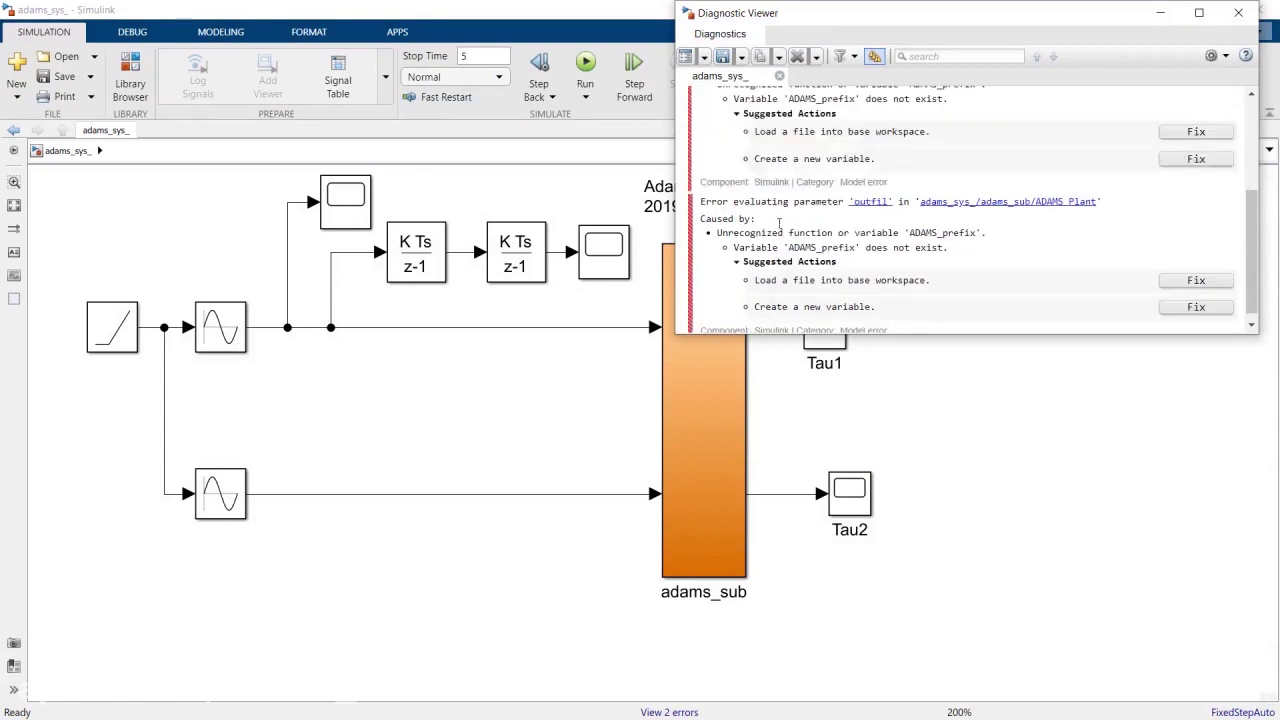
scroll(780, 225, "up", 4)
scroll(779, 224, "up", 2)
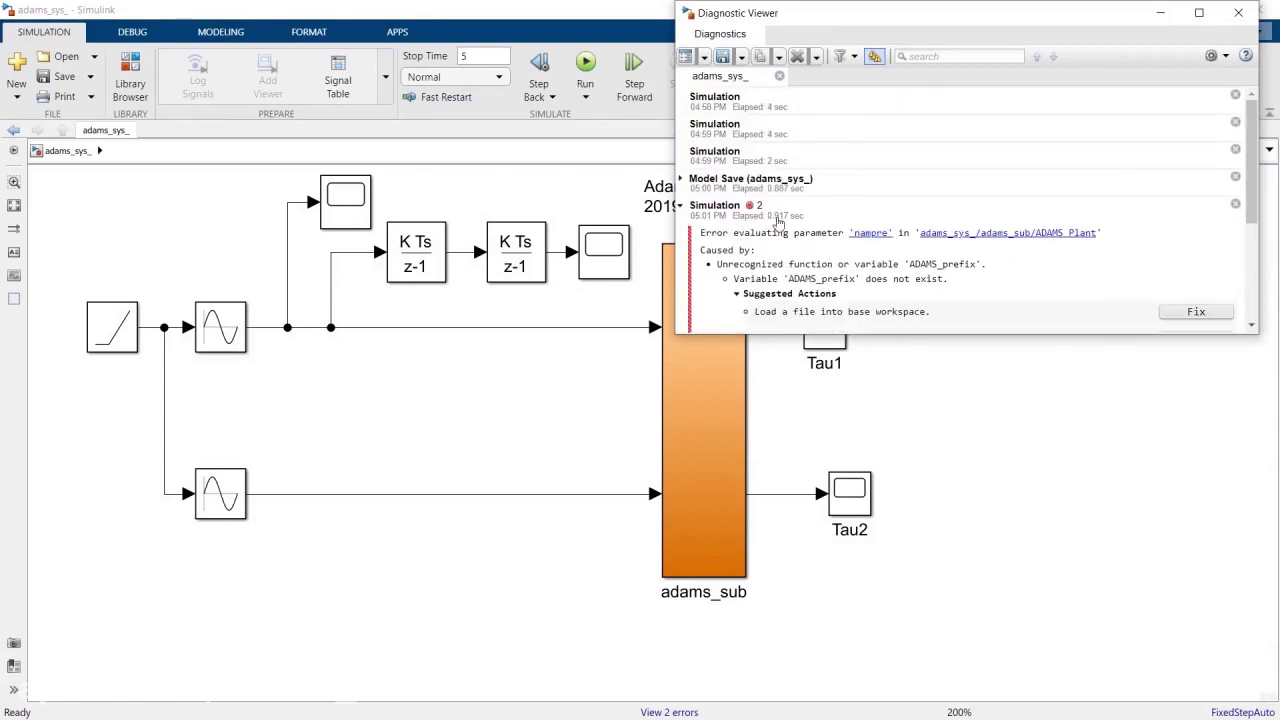
left_click(780, 77)
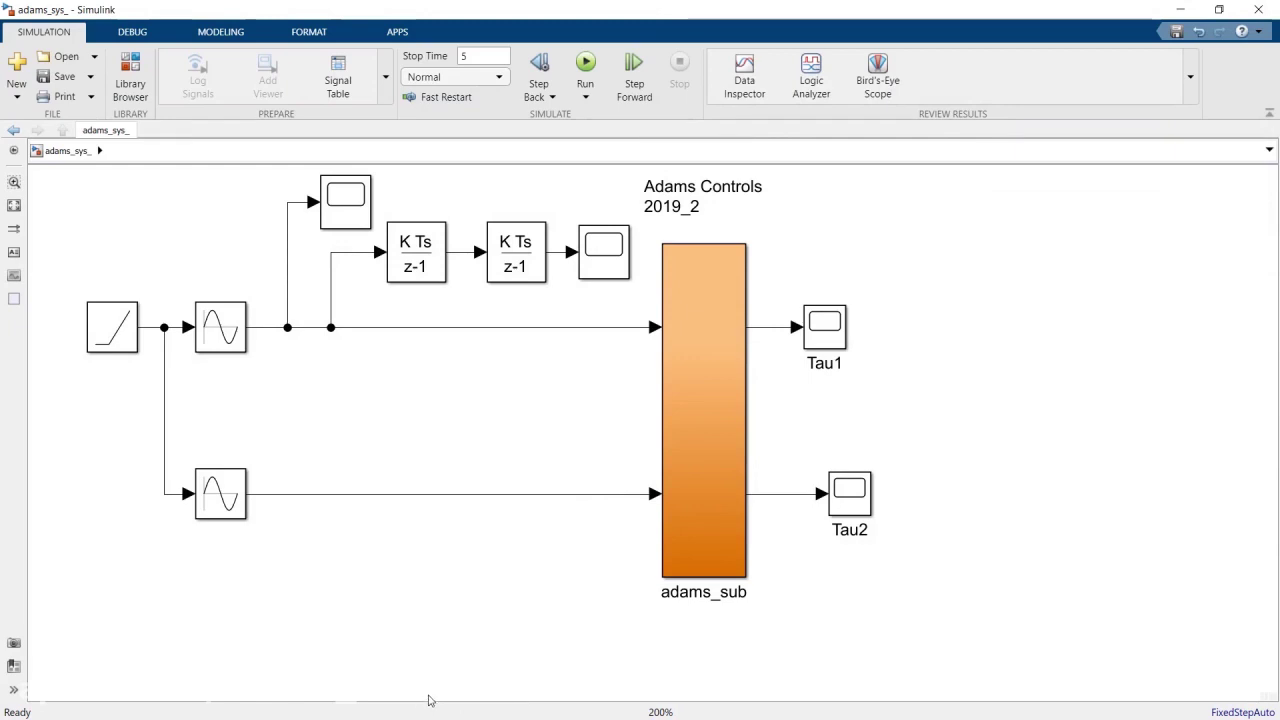
Step: Switch to MATLAB and run the Controls_Plant_1.m script from the First Project folder
key("super")
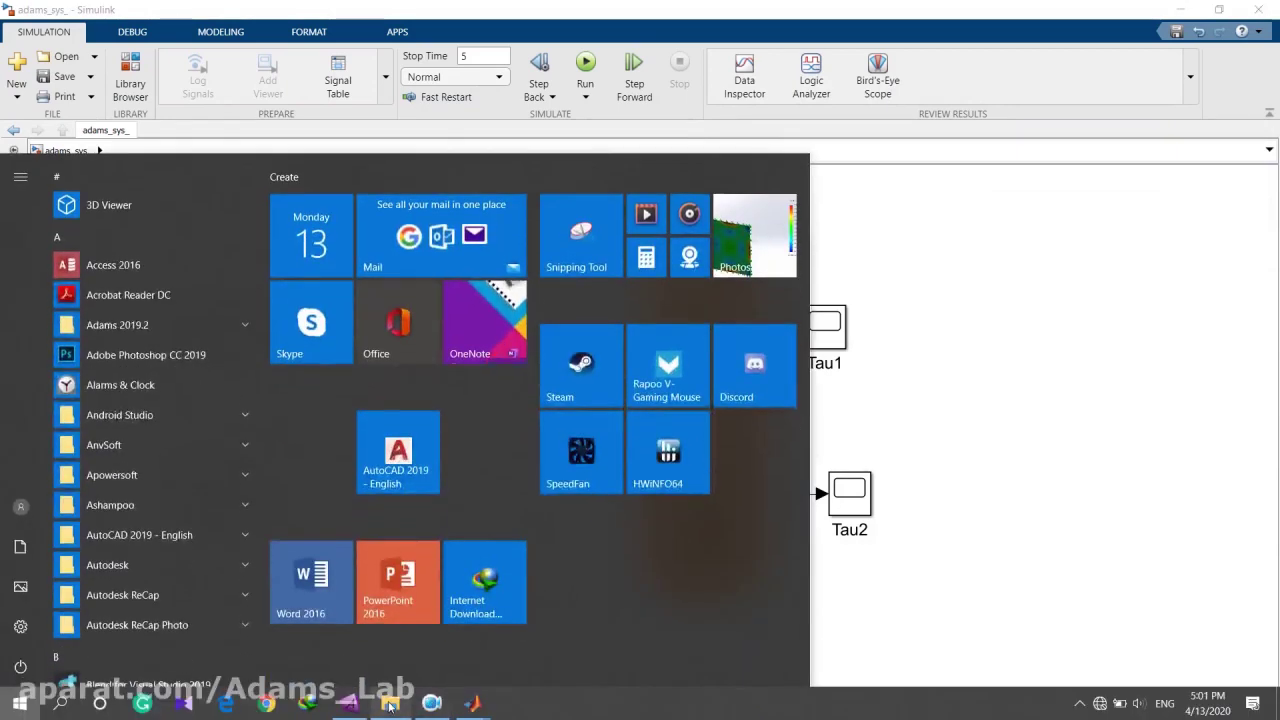
left_click(305, 432)
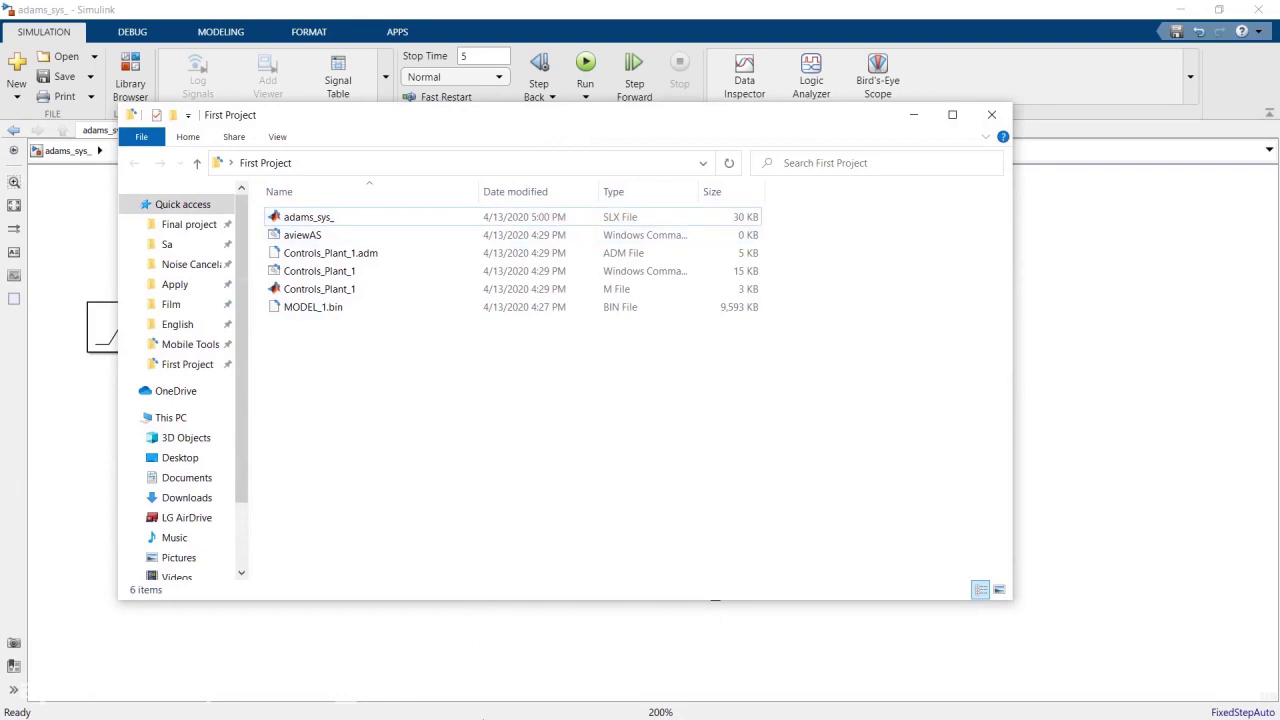
key("super")
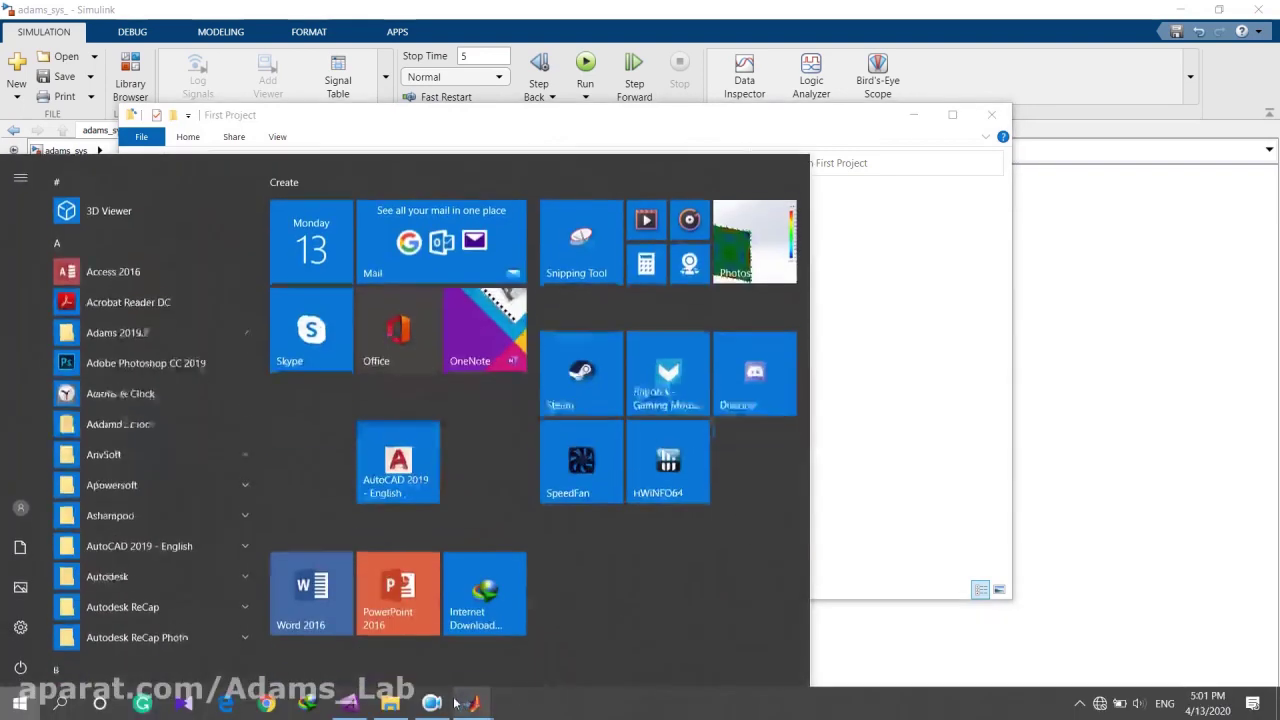
mouse_move(474, 703)
left_click(420, 643)
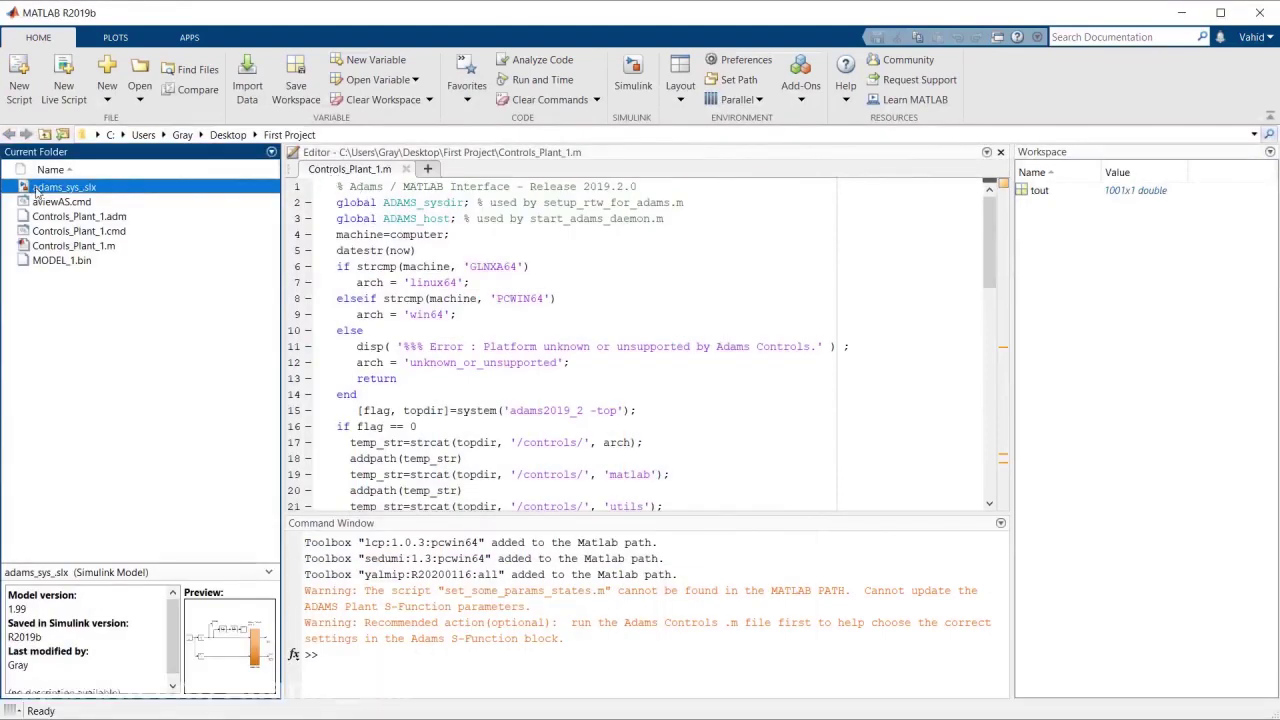
left_click(62, 246)
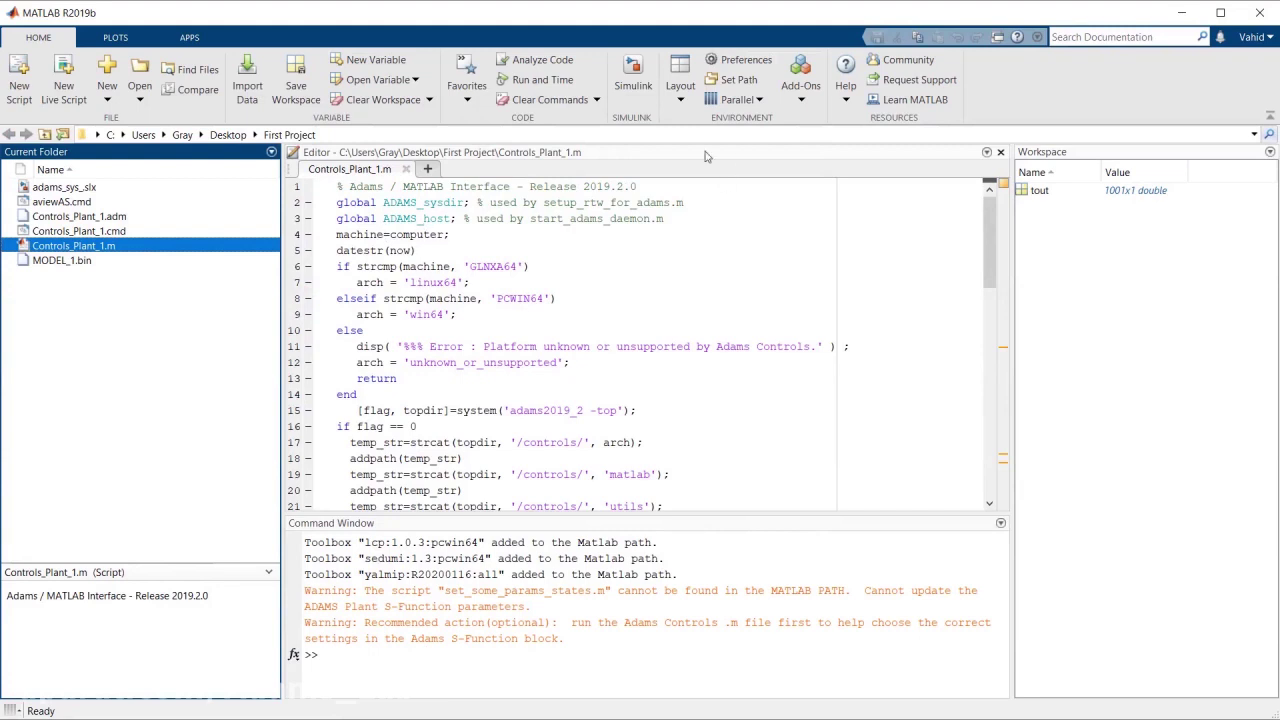
left_click(385, 250)
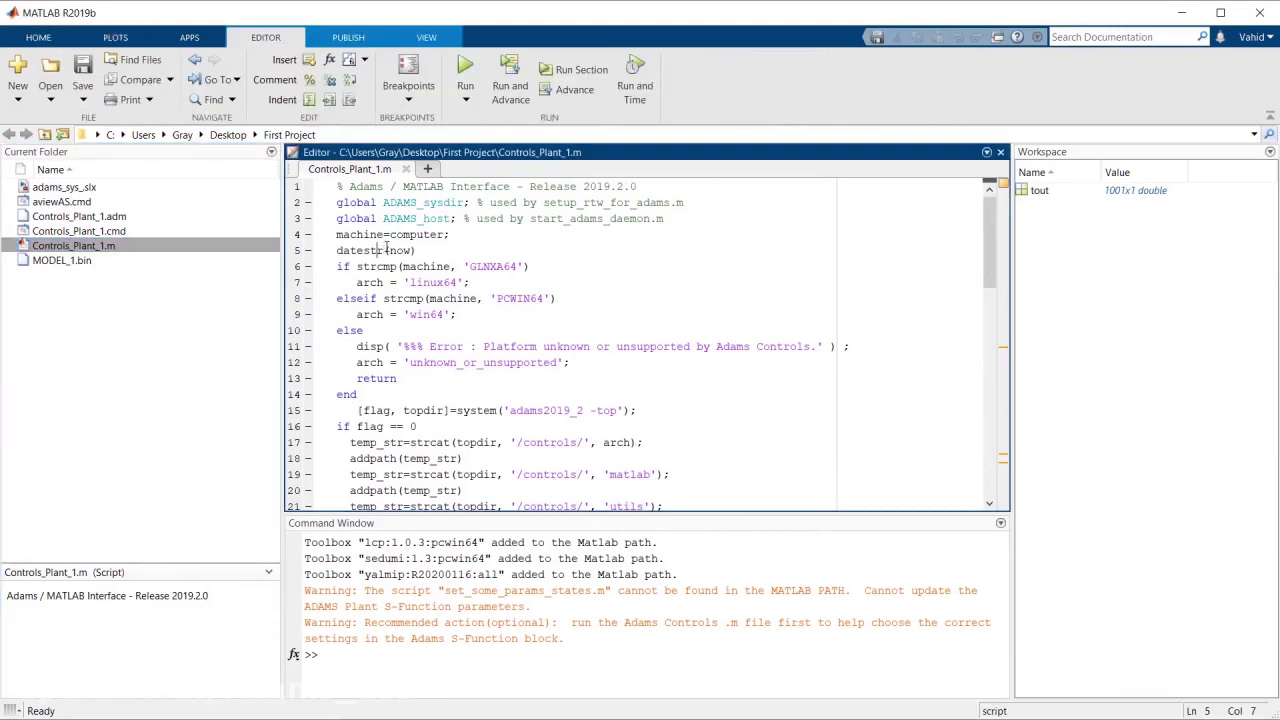
left_click(465, 75)
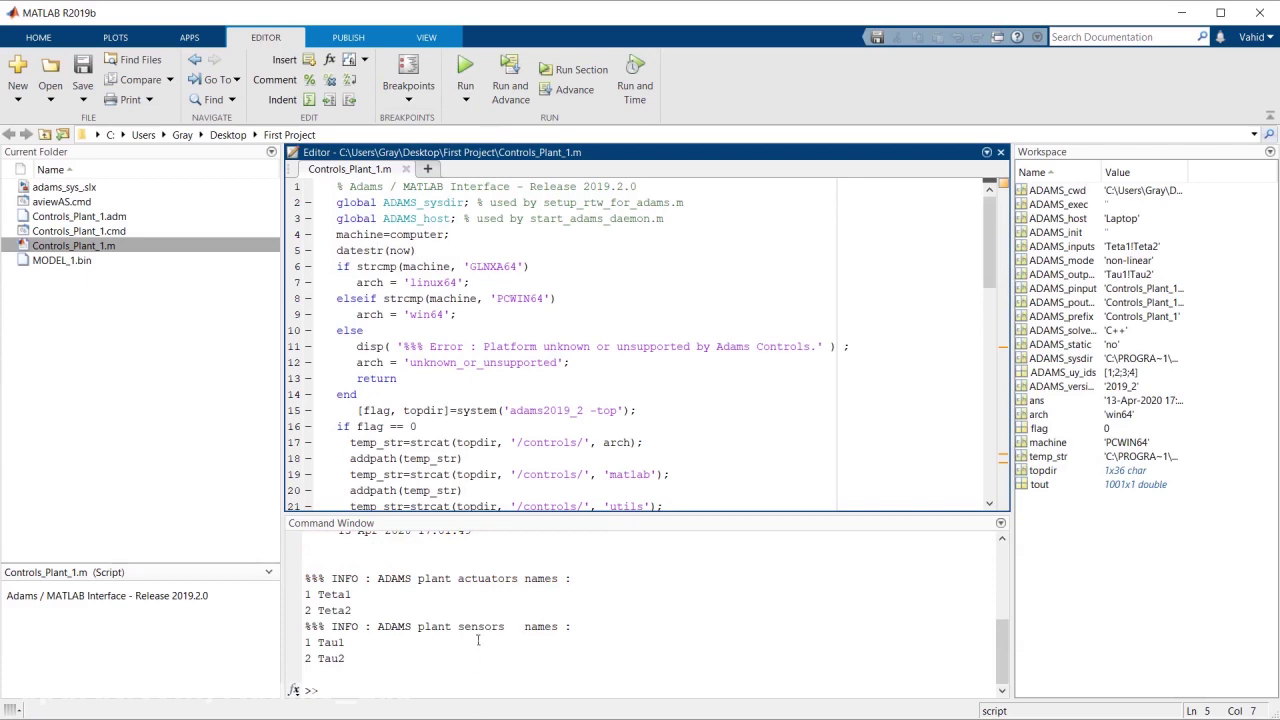
Step: Return to the adams_sys_ model in Simulink and run the co-simulation
key("alt+Tab")
key("alt+Tab")
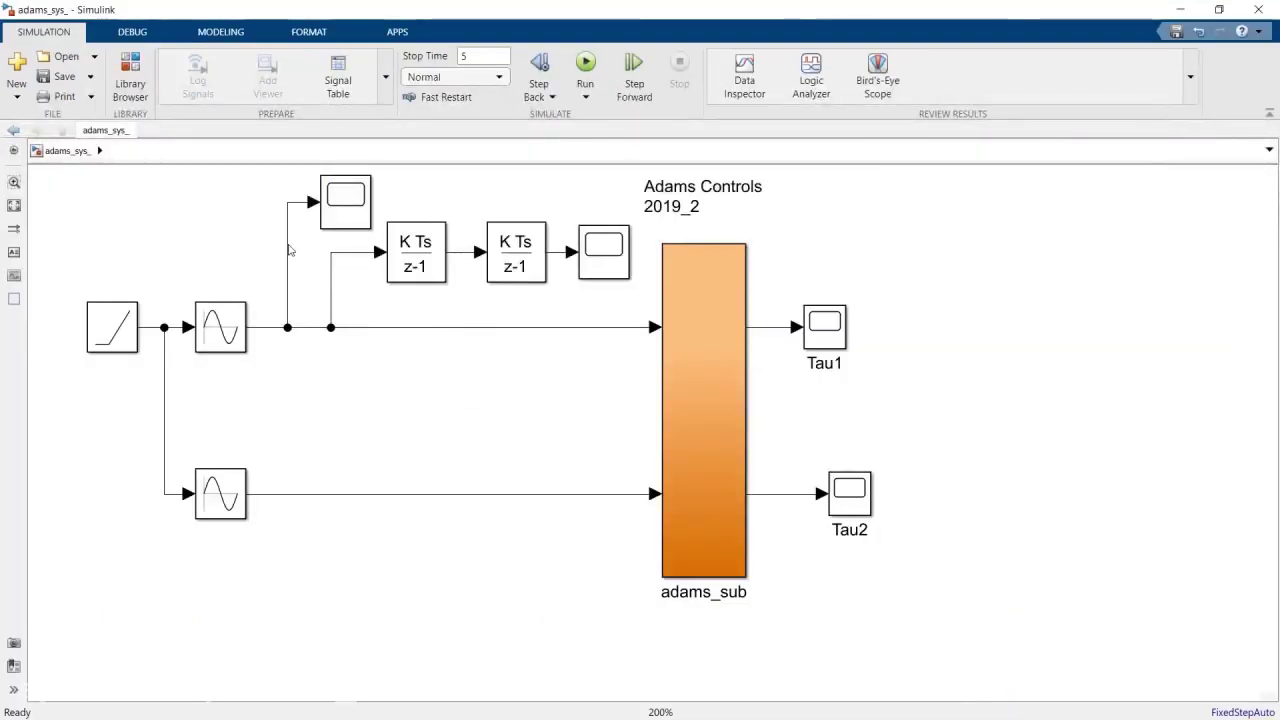
left_click(588, 65)
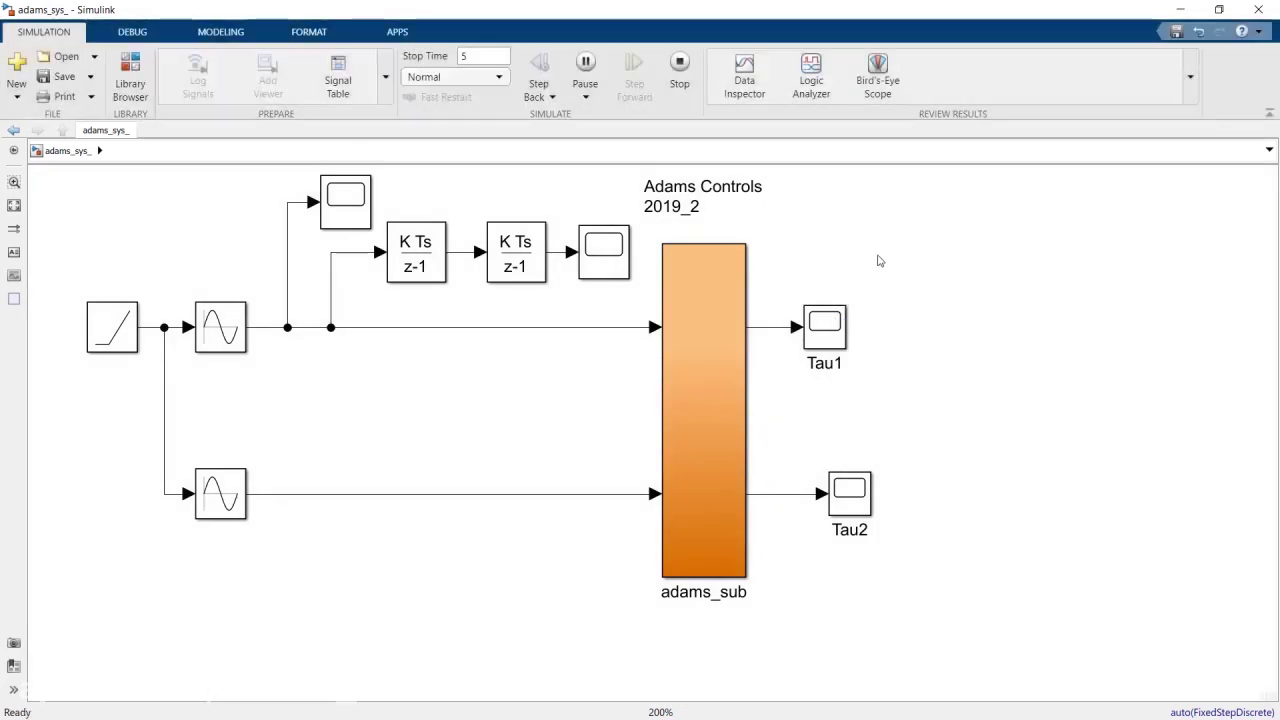
Step: Inspect the Tau1 scope with its axes scaled to the signal, and close it
left_click(841, 341)
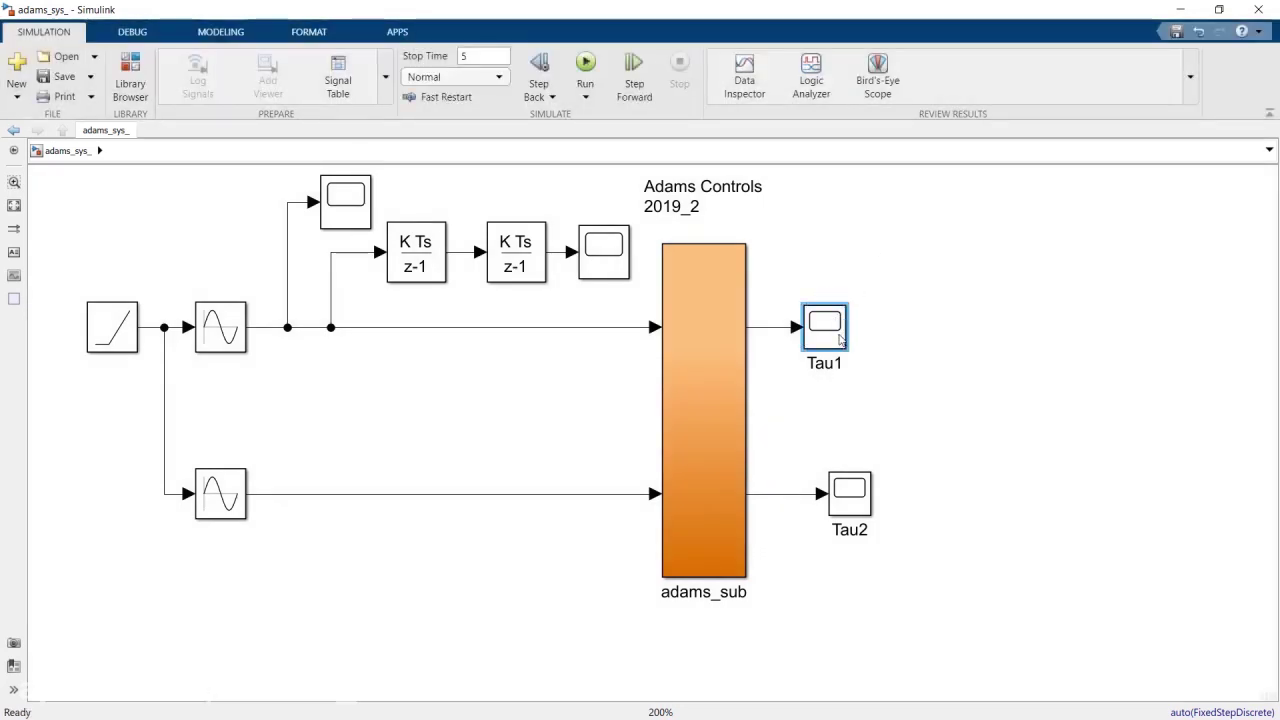
double_click(841, 341)
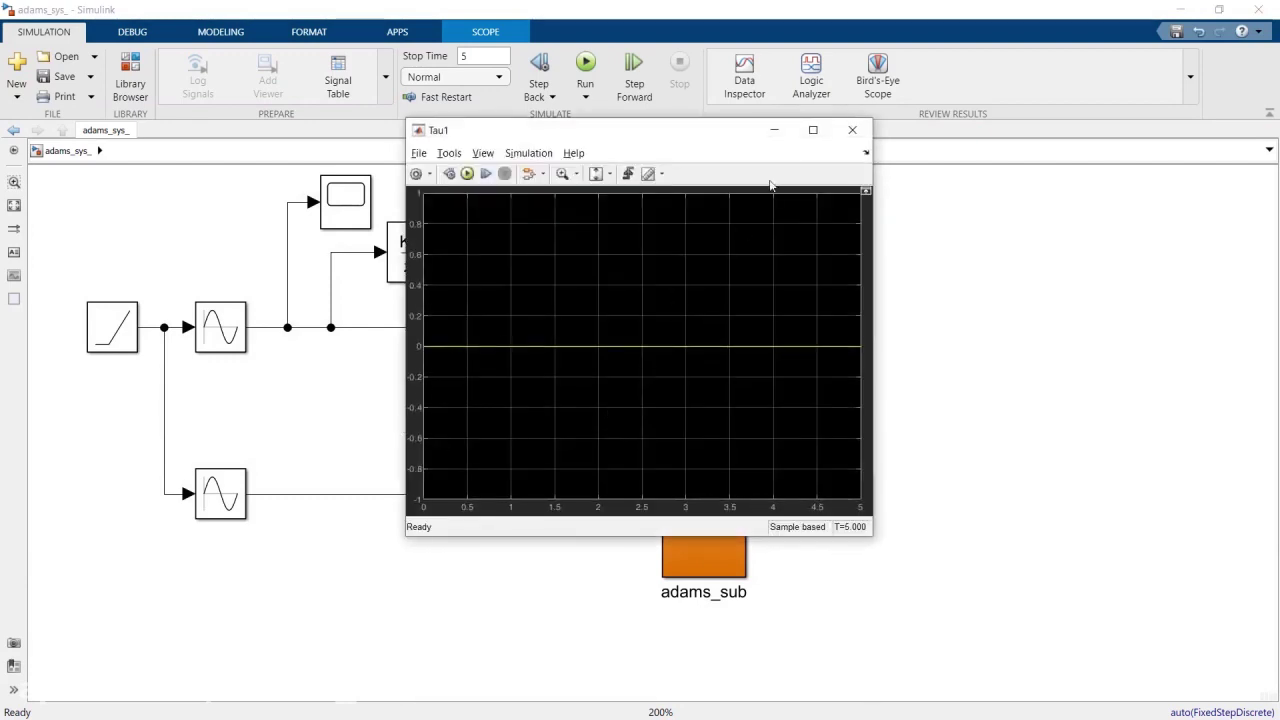
left_click(596, 174)
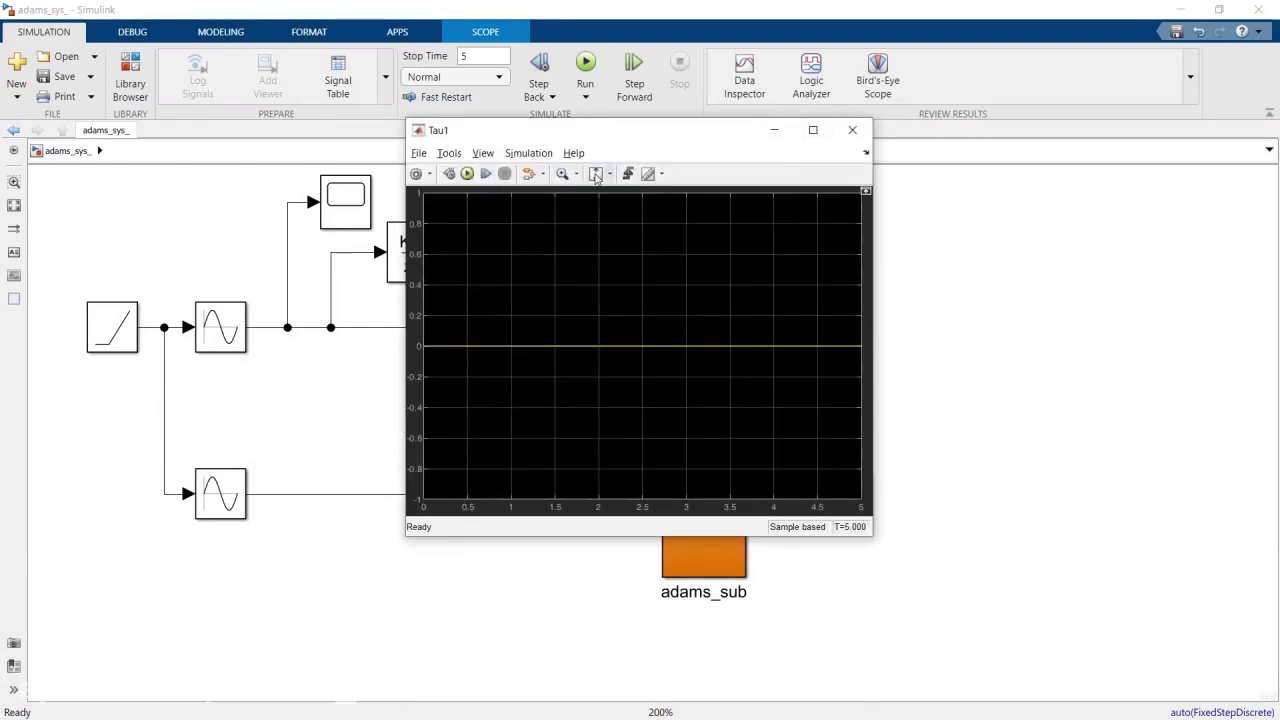
left_click(852, 130)
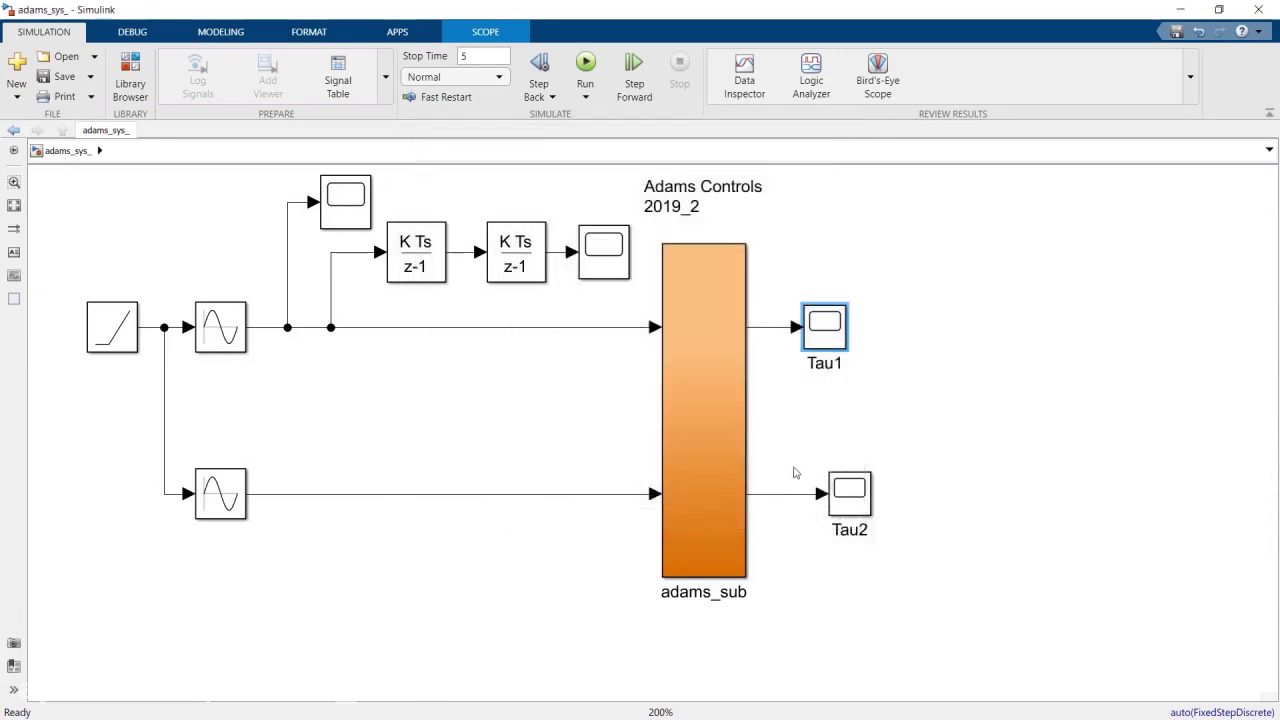
Step: Inspect the Tau2 scope with its axes scaled to the signal, and close it
left_click(845, 487)
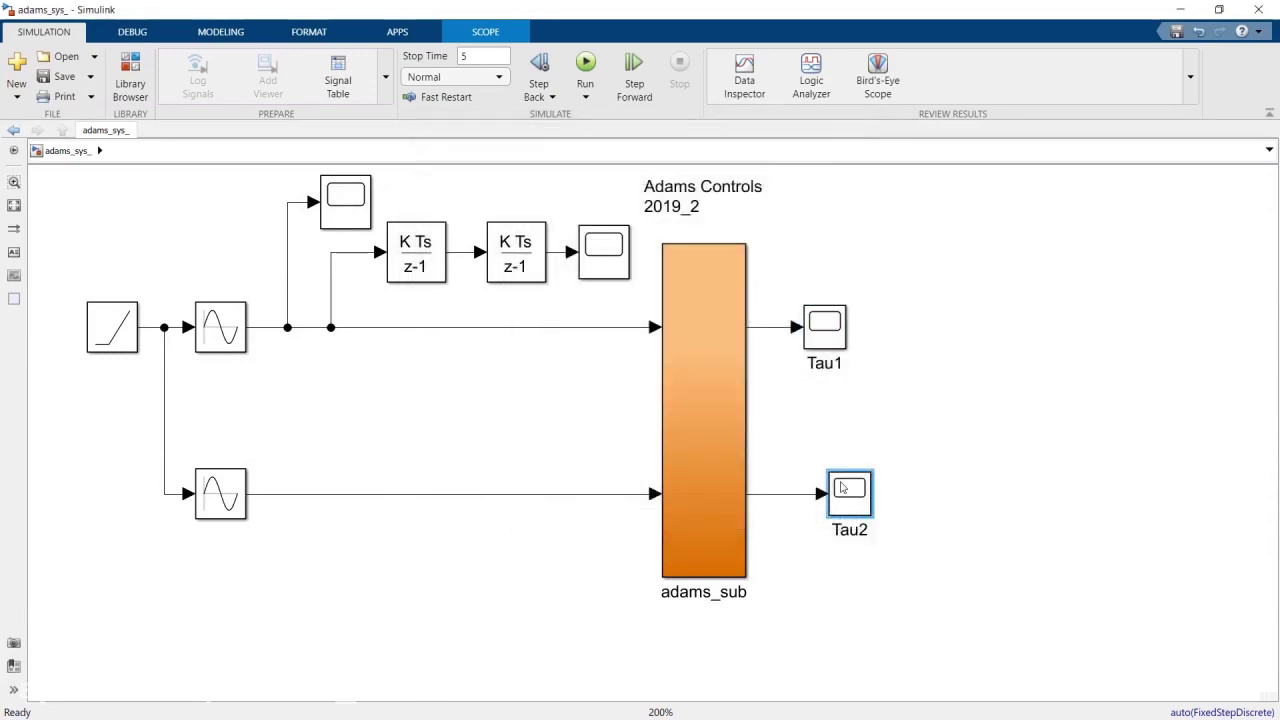
double_click(845, 487)
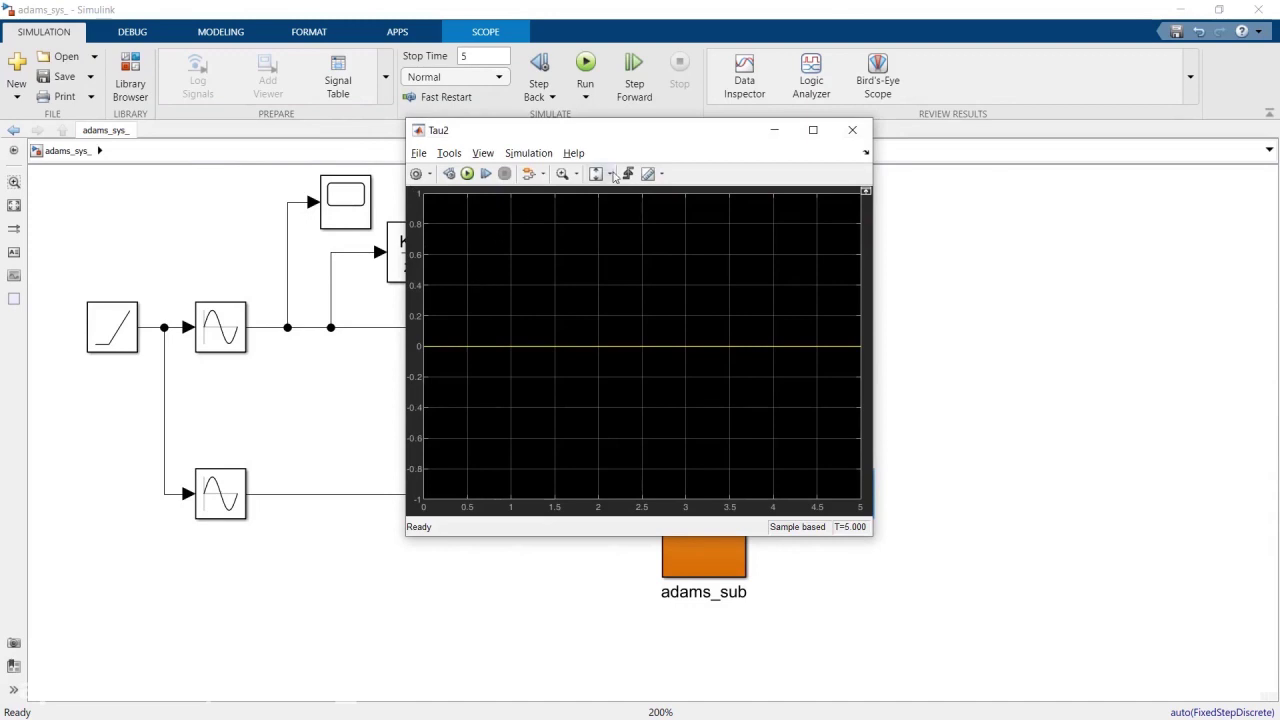
left_click(596, 174)
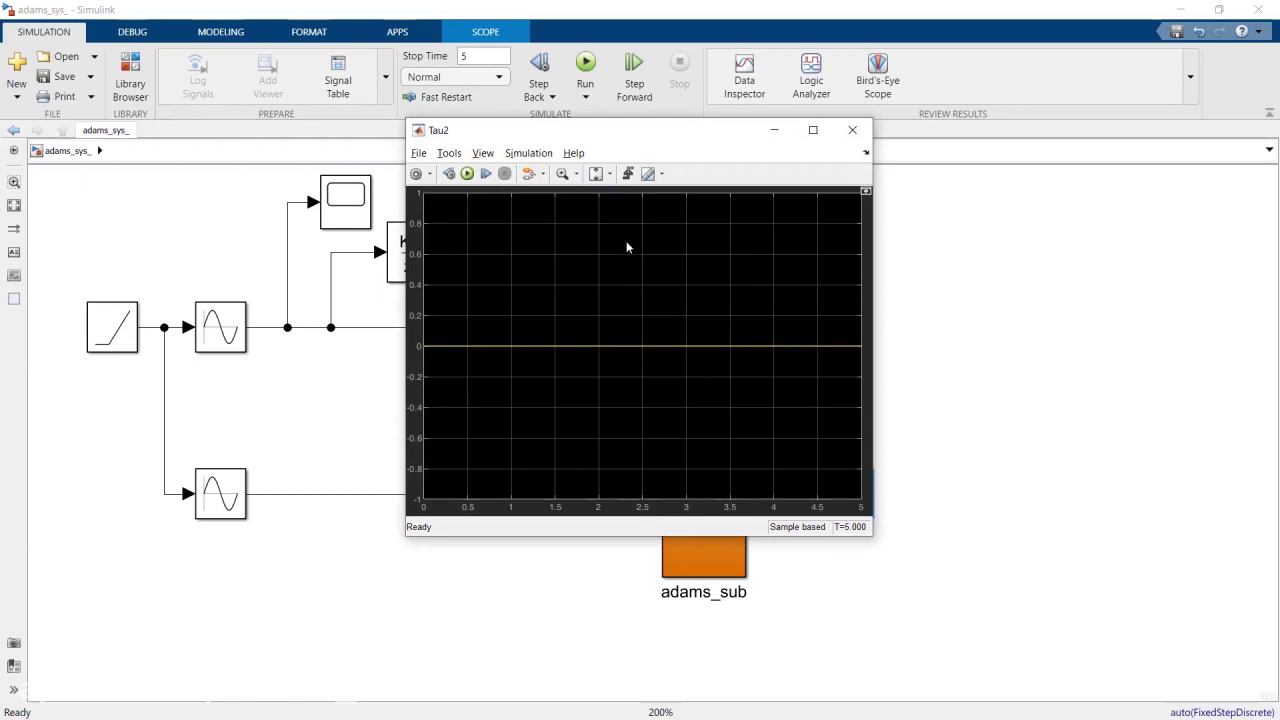
left_click(852, 133)
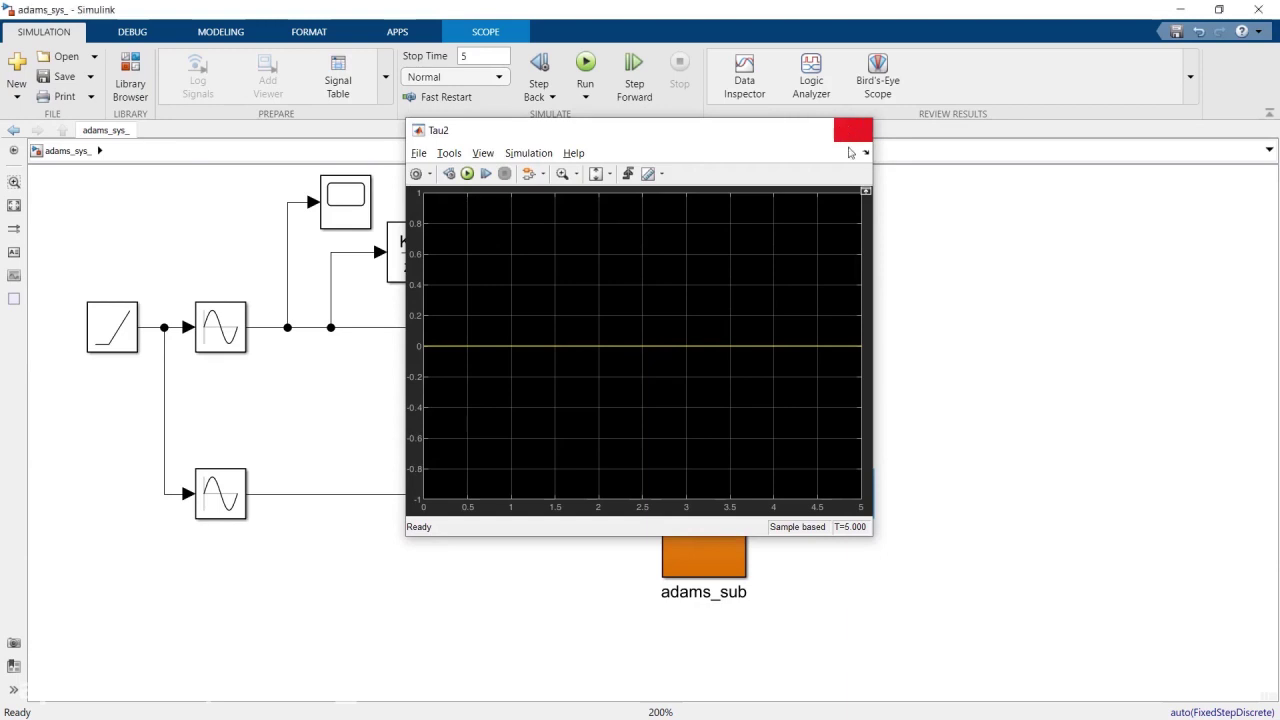
left_click(827, 272)
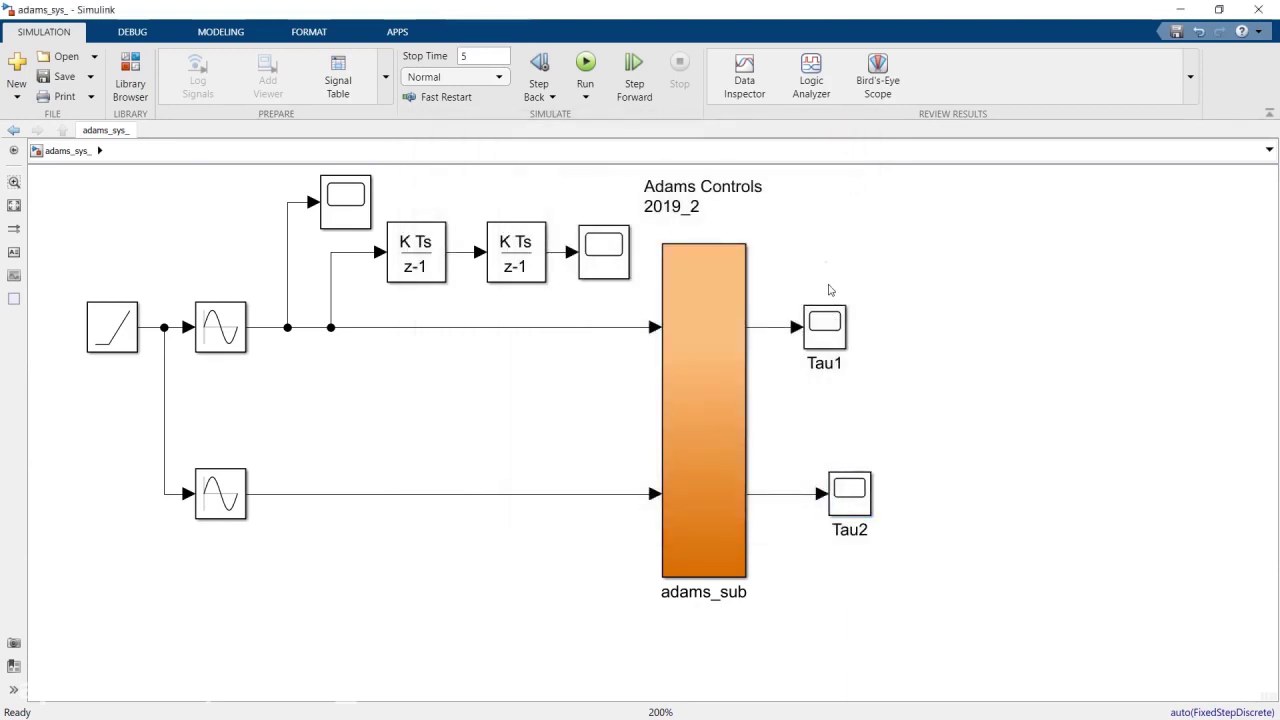
Step: Set the animation mode of the ADAMS Plant block inside adams_sub to interactive and return to the top-level model
double_click(699, 319)
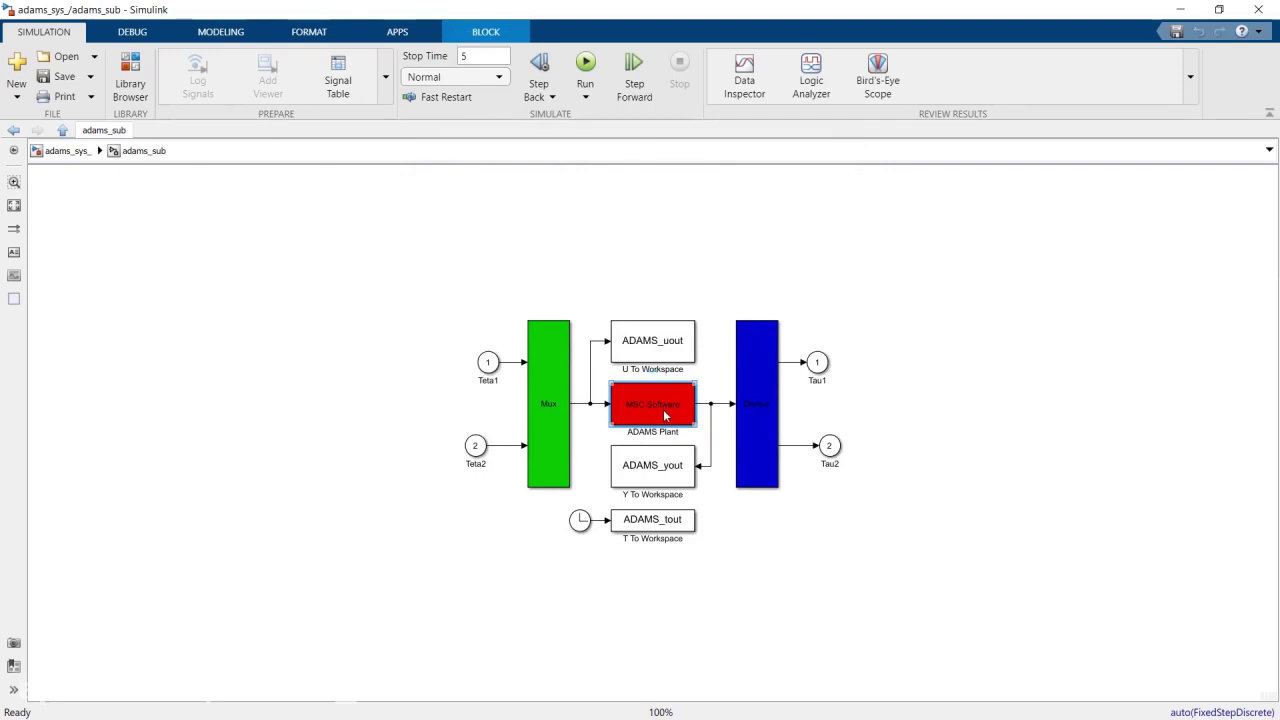
double_click(663, 409)
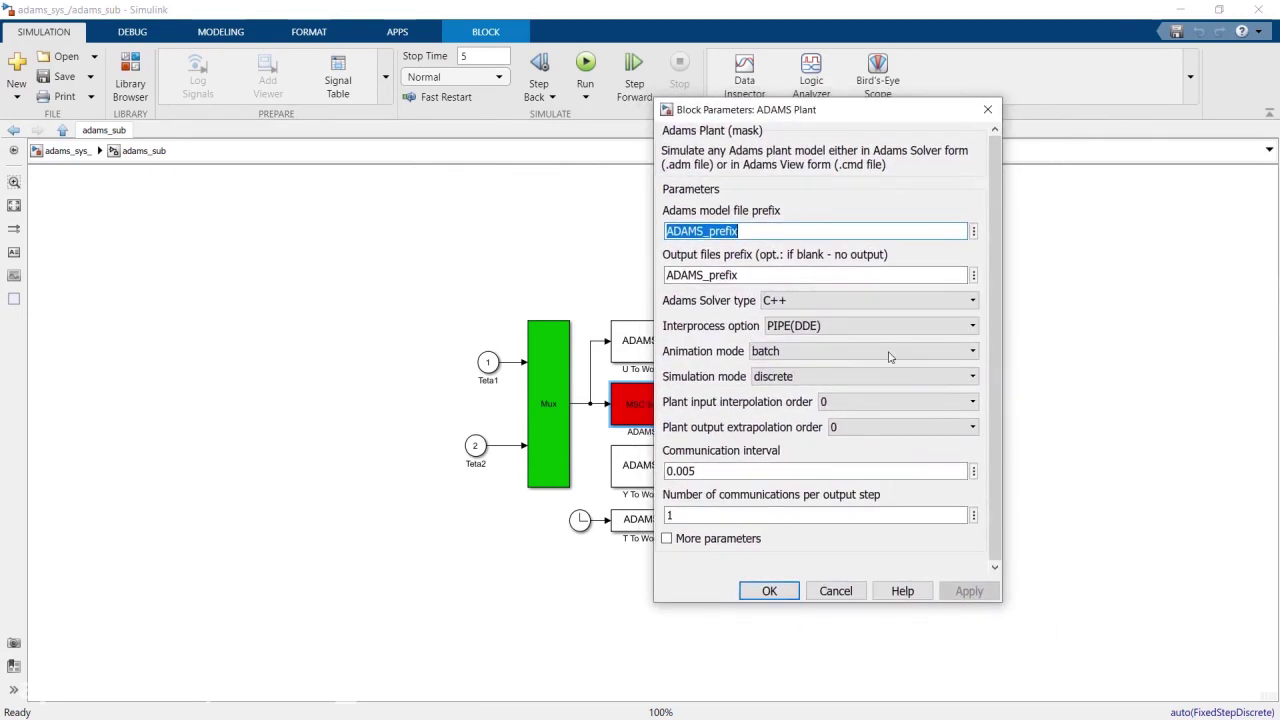
left_click(994, 370)
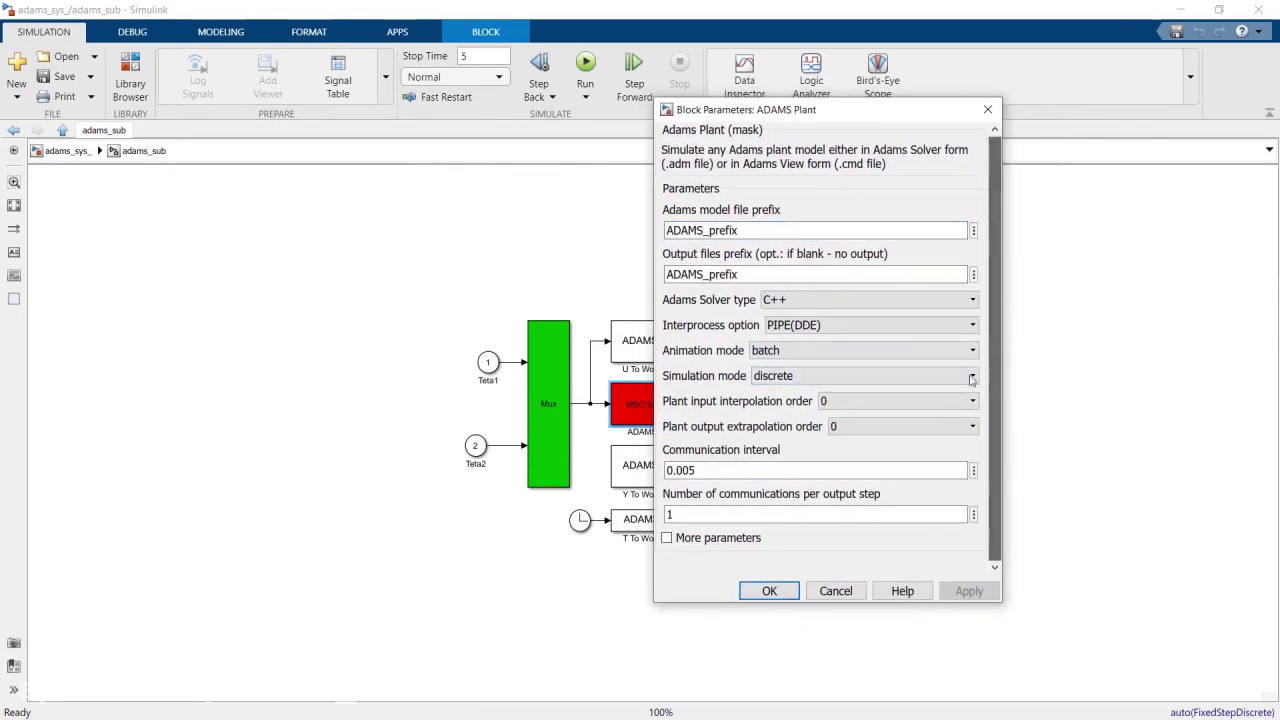
left_click(906, 351)
left_click(829, 382)
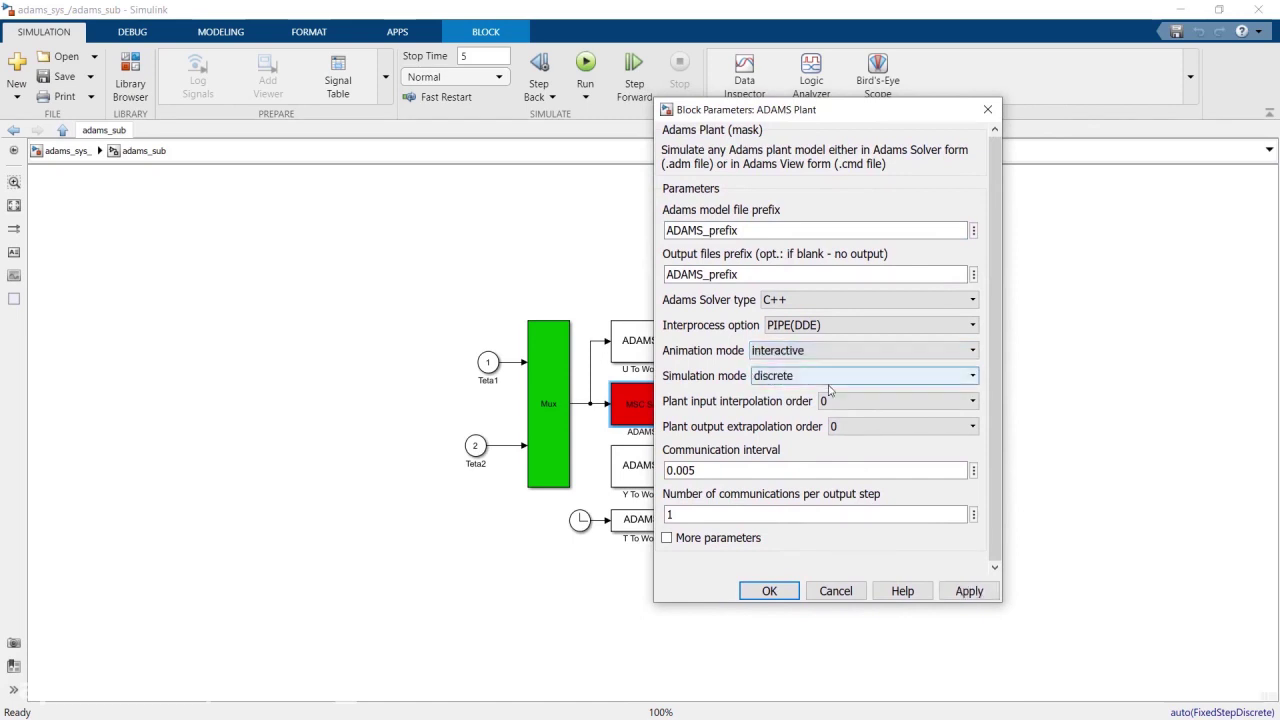
left_click(768, 591)
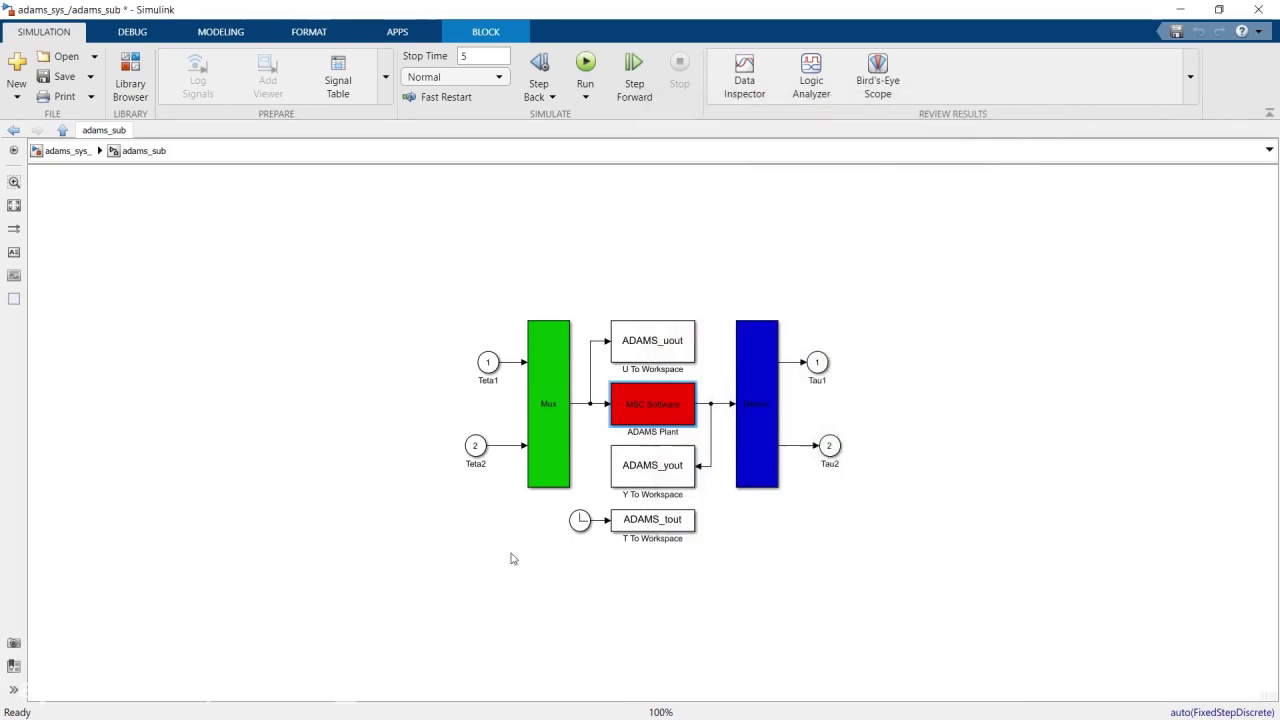
left_click(63, 133)
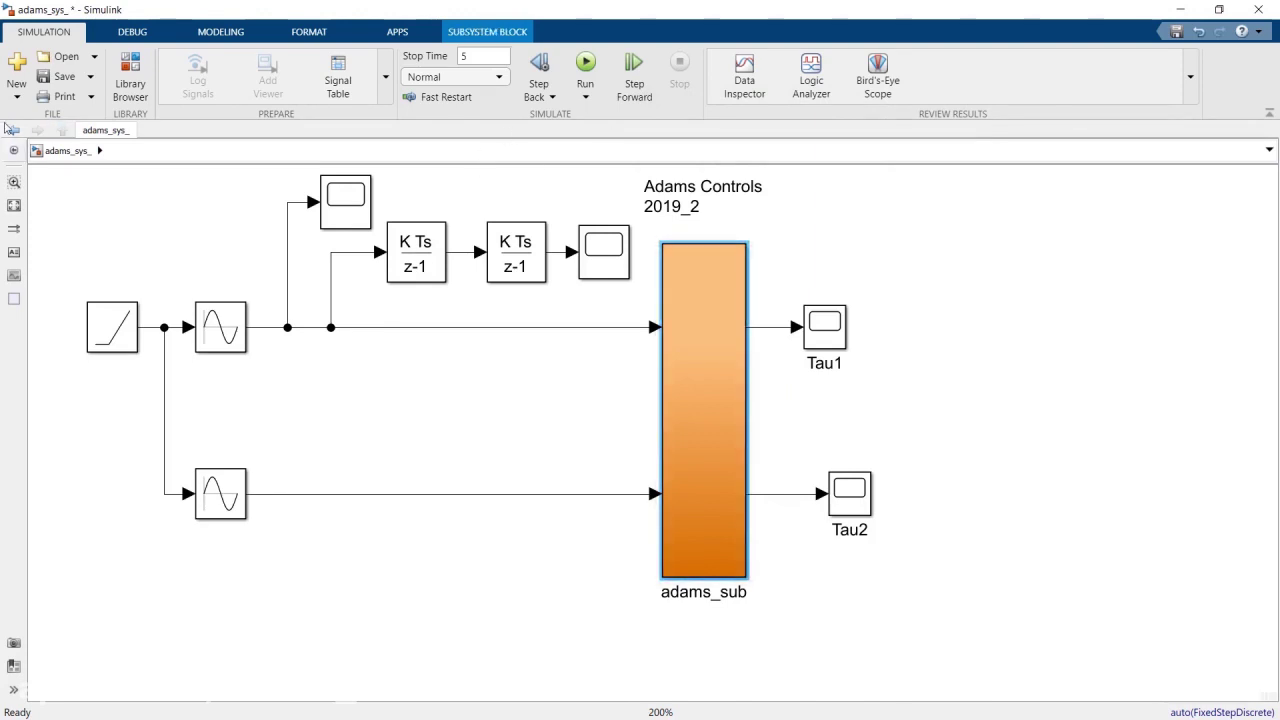
Step: Save and run the model, cancelling the firewall access request for vcontrols
left_click(58, 78)
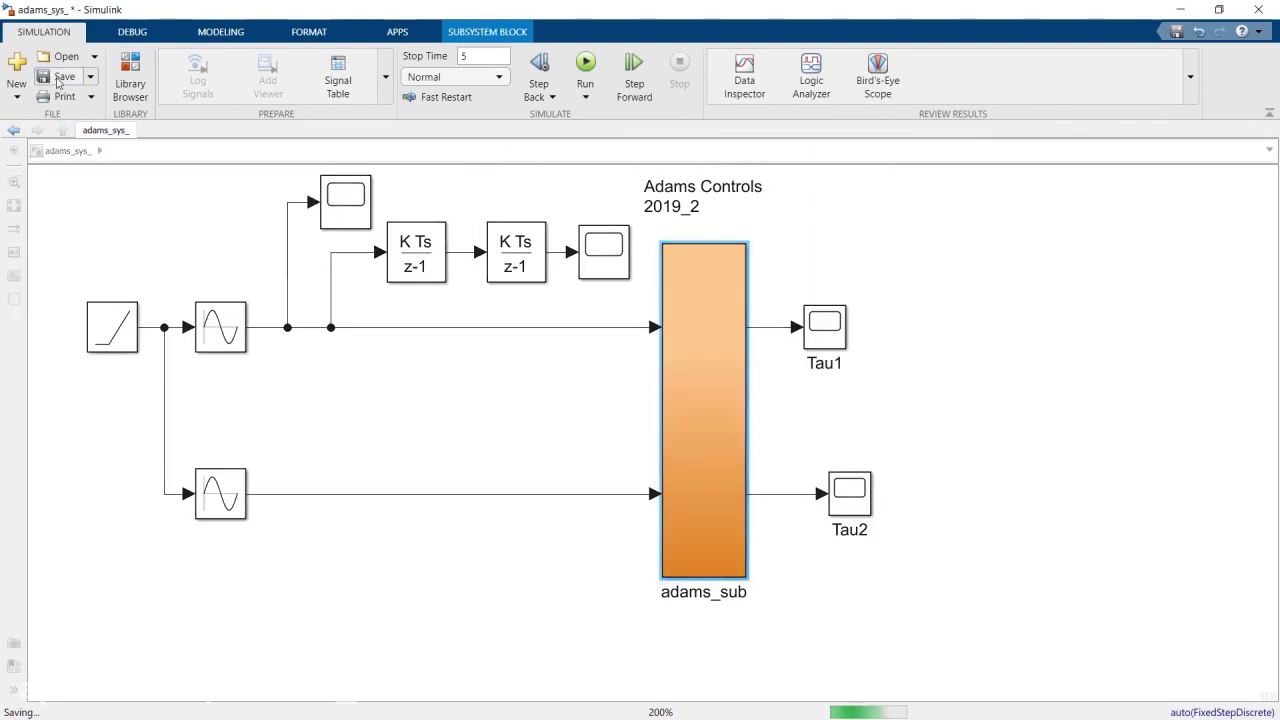
left_click(587, 64)
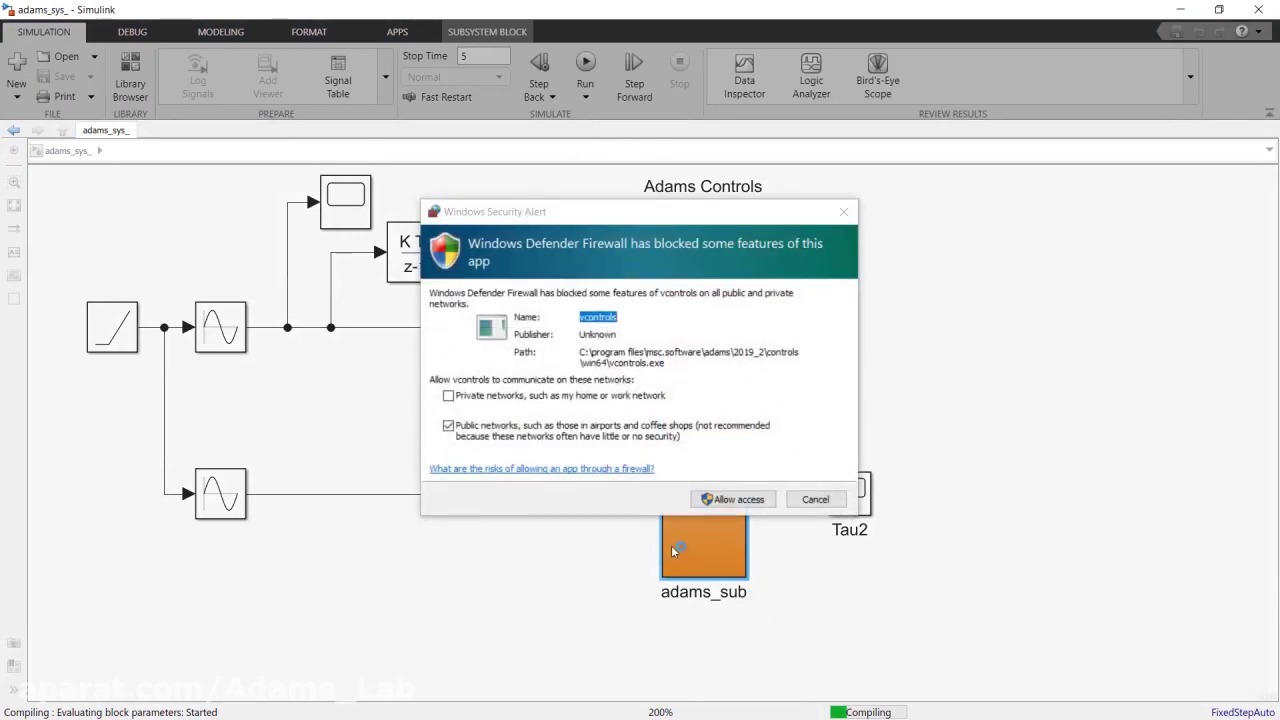
left_click(815, 499)
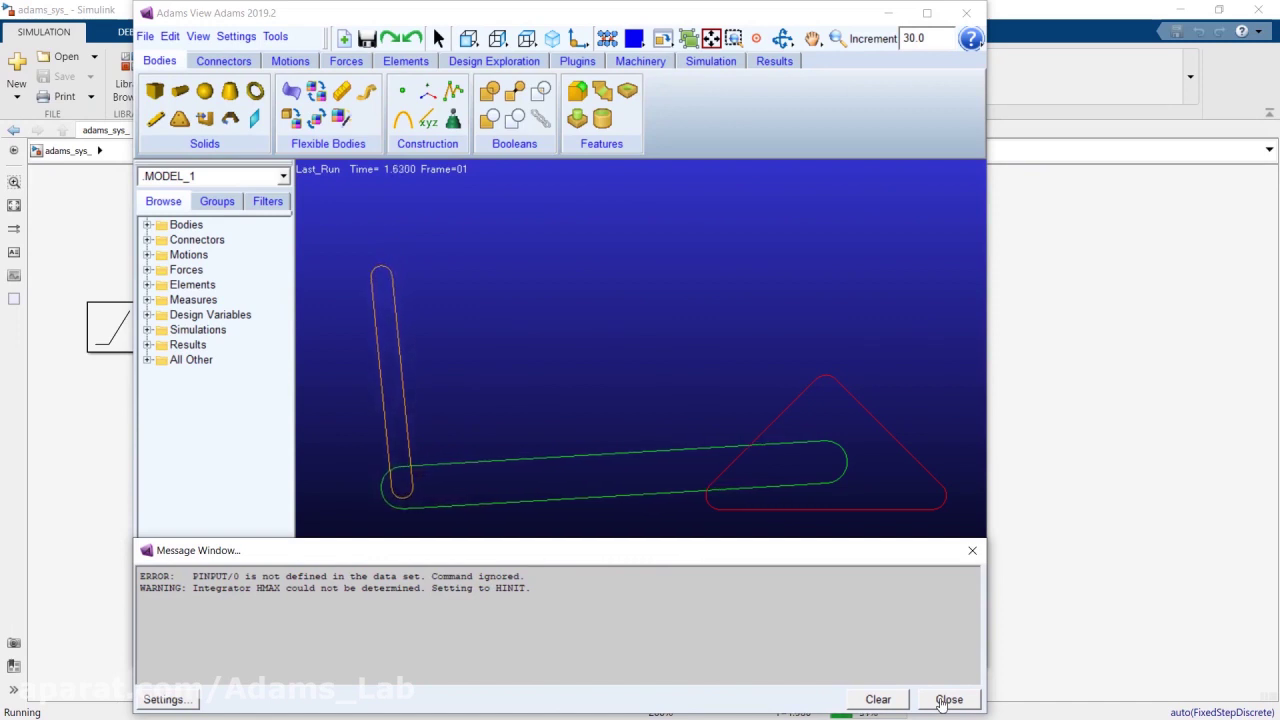
Step: Dismiss the Adams message window and watch the mechanism's motion from a rotated view with shaded rendering
left_click(946, 701)
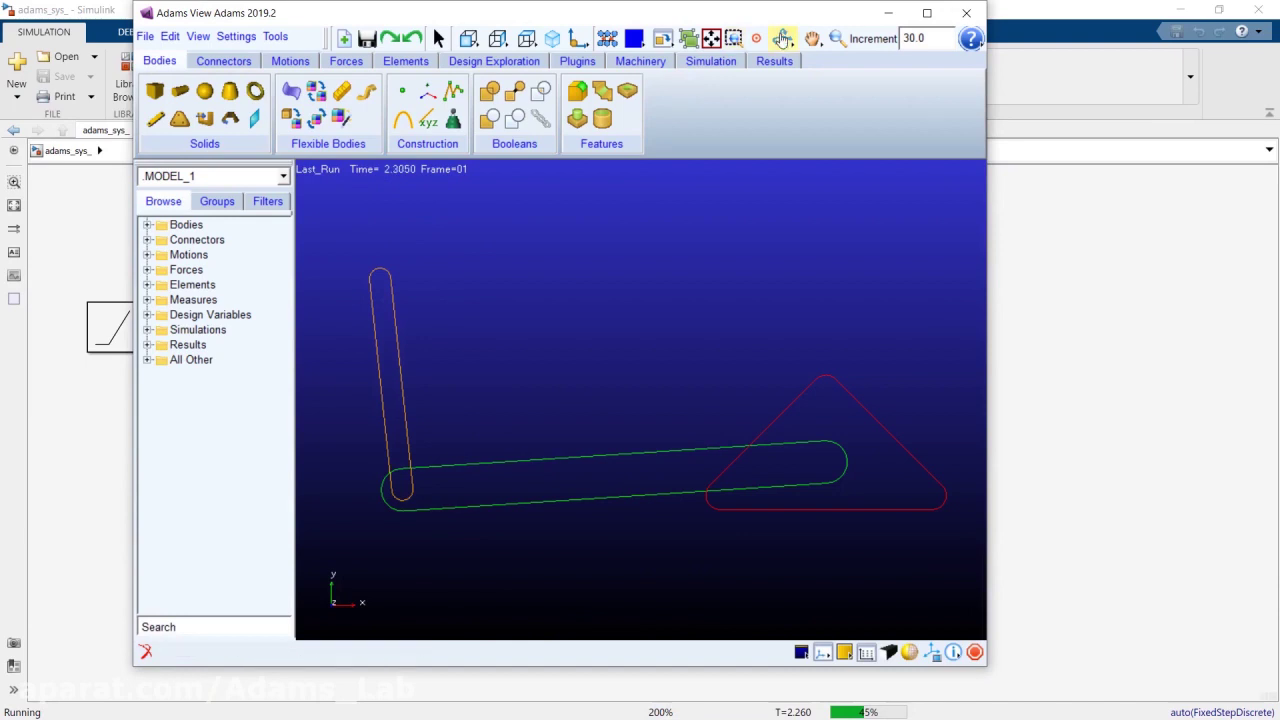
left_click(785, 42)
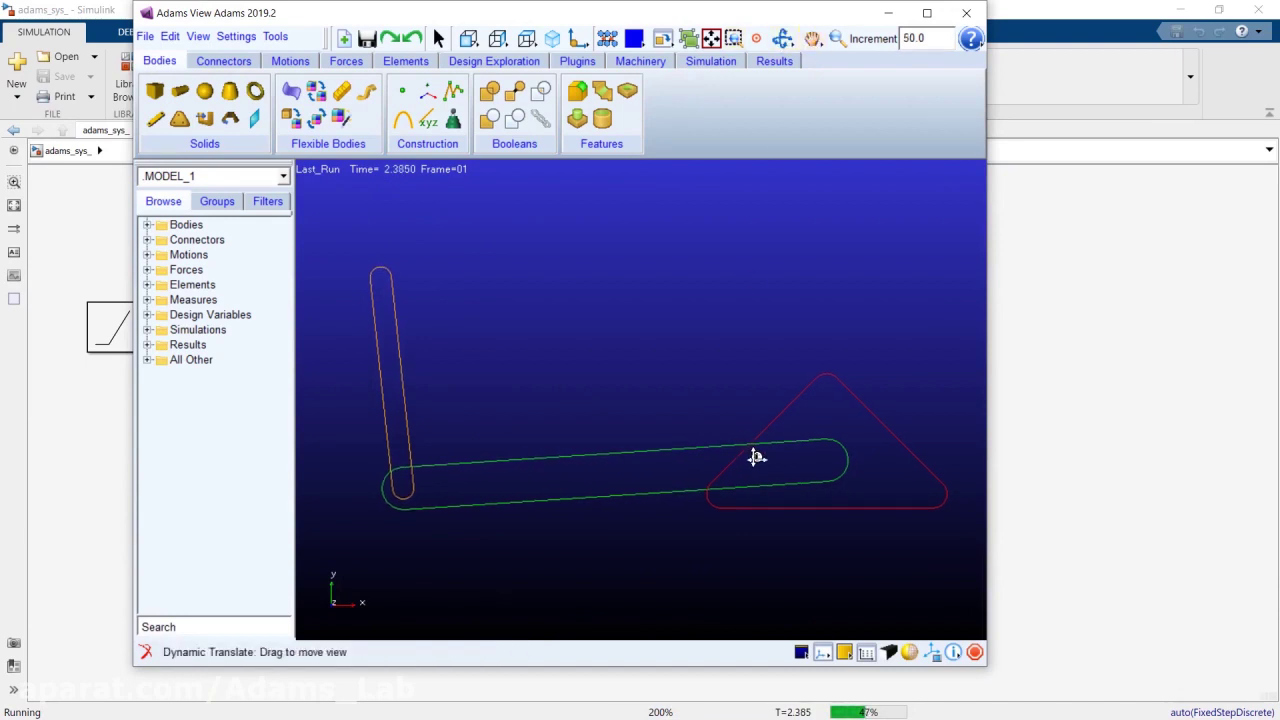
left_click_drag(754, 451, 729, 413)
left_click(783, 38)
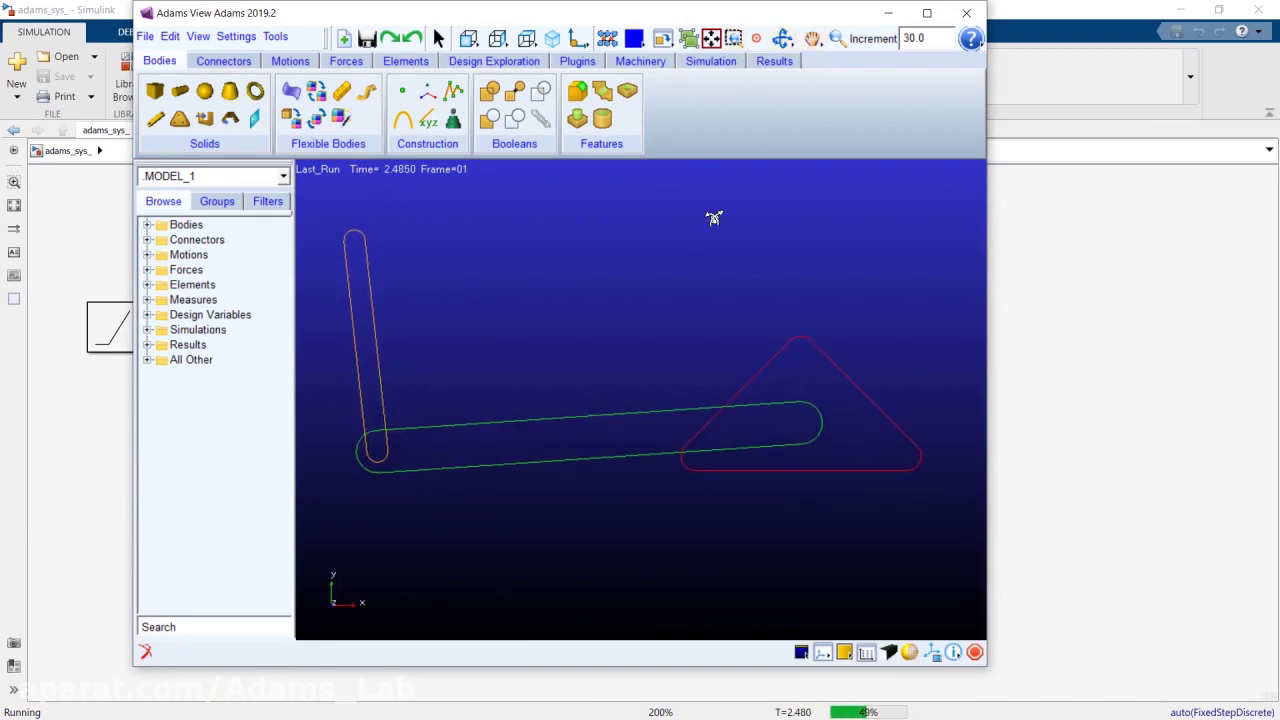
left_click_drag(714, 217, 700, 417)
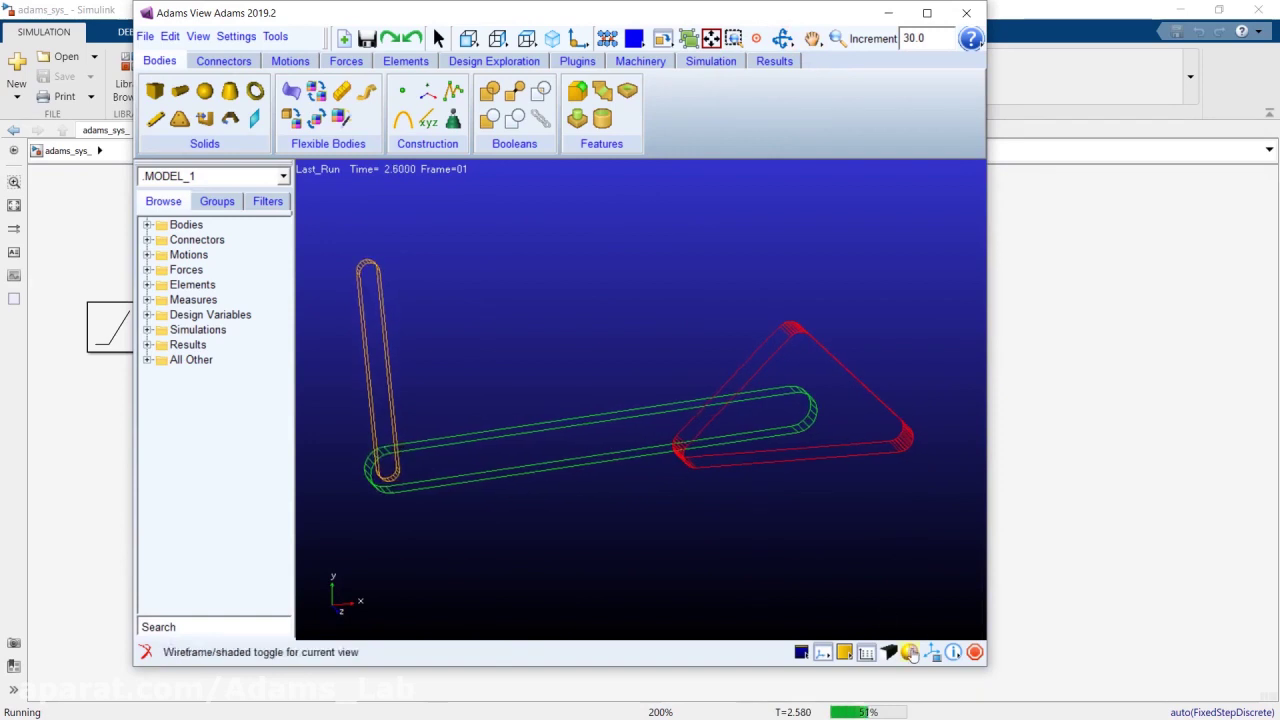
left_click(909, 652)
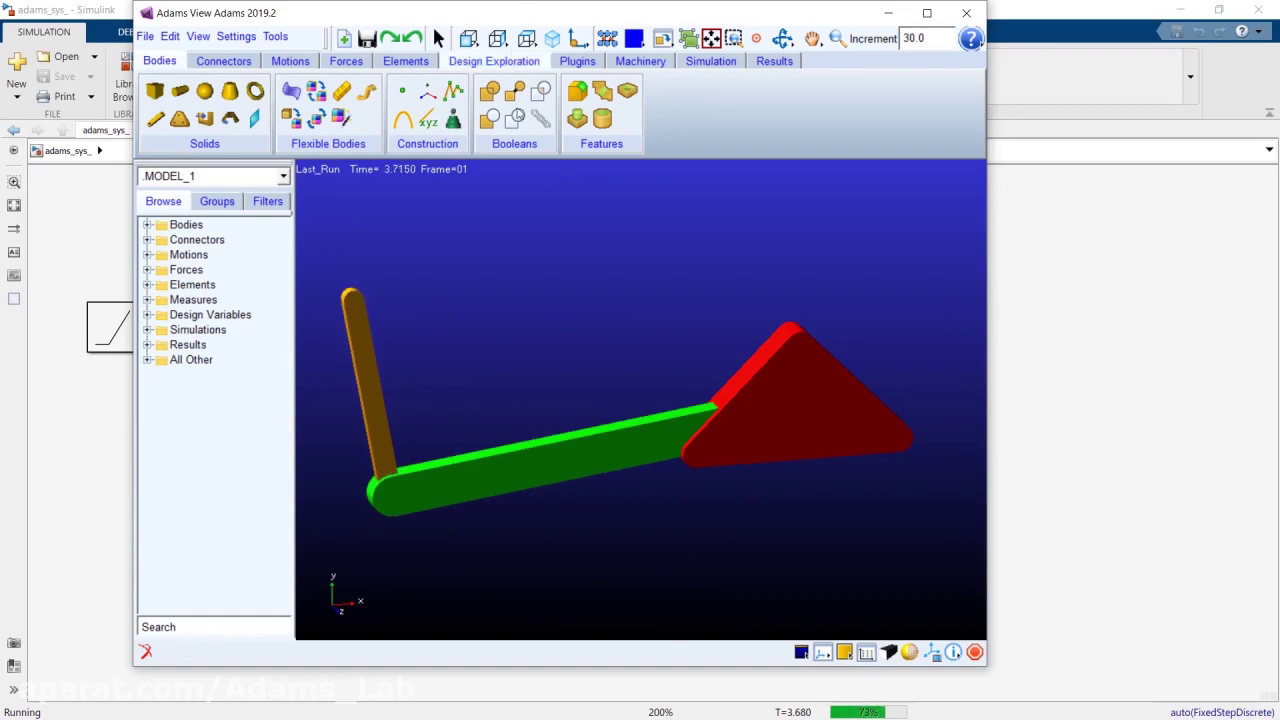
left_click(478, 39)
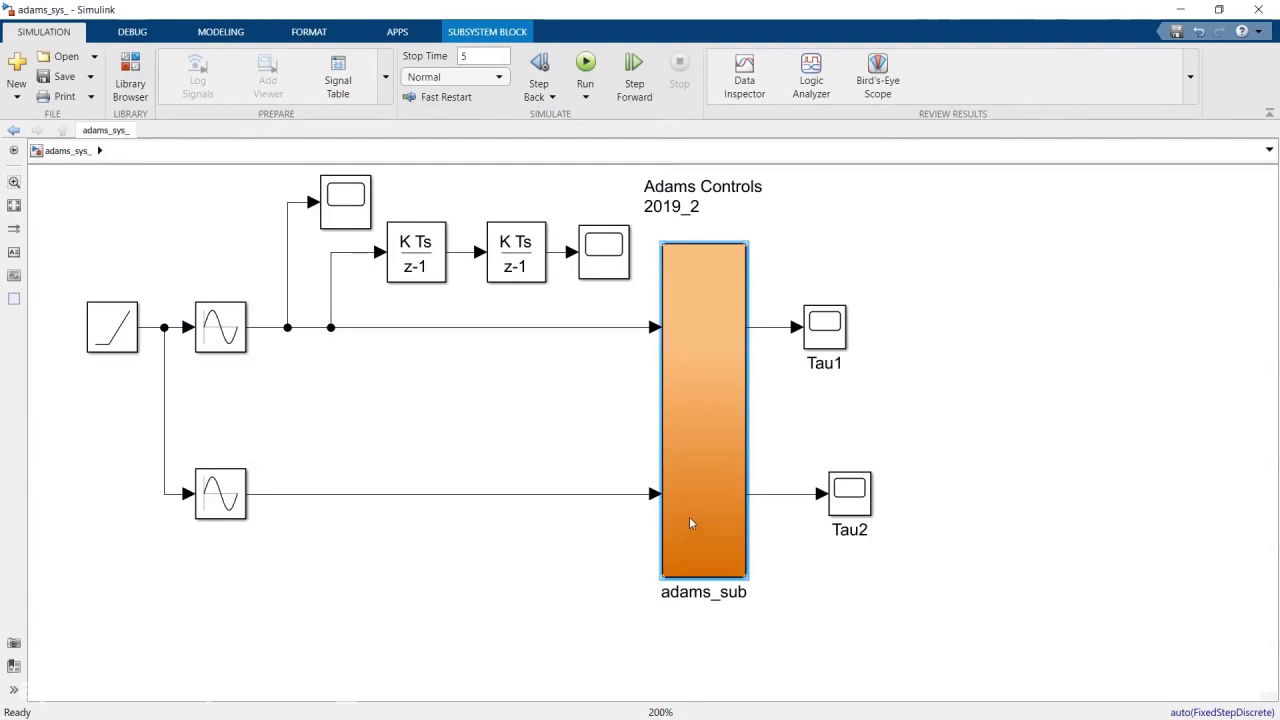
Step: Switch to Adams View and replace the MOTION_1 function with the constant 5, keeping the acceleration type
key("alt+Tab")
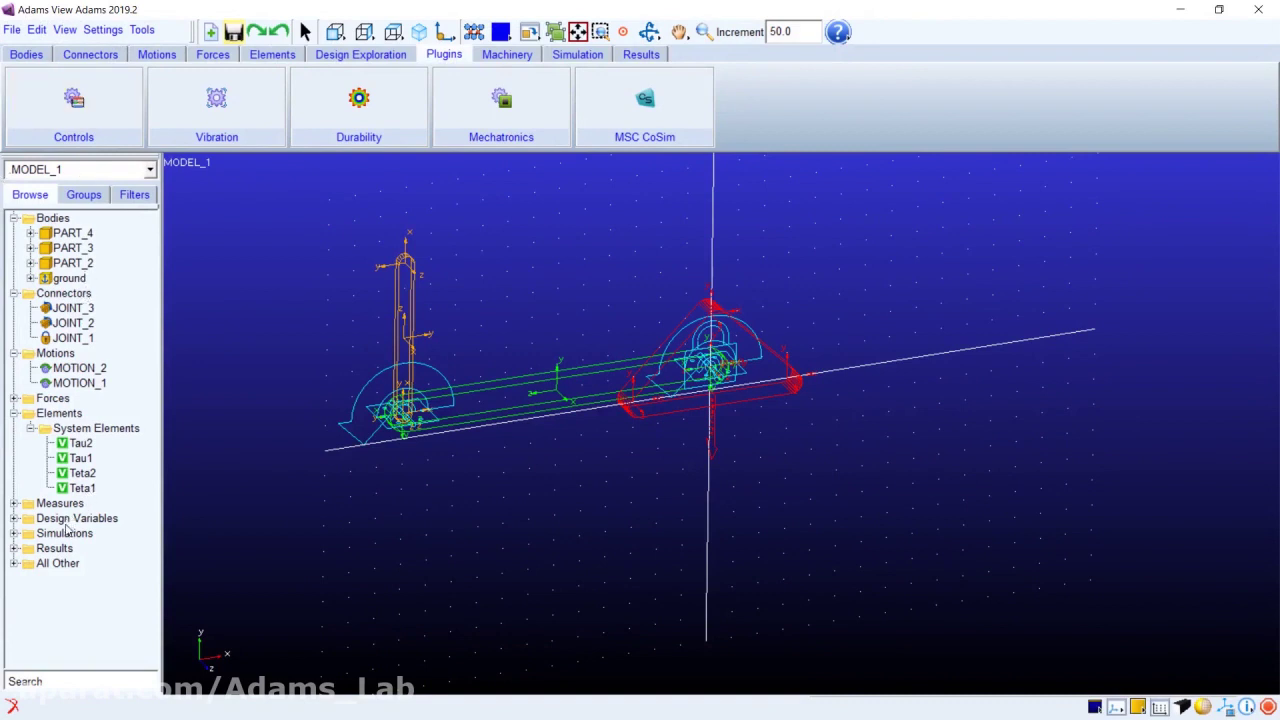
left_click(80, 446)
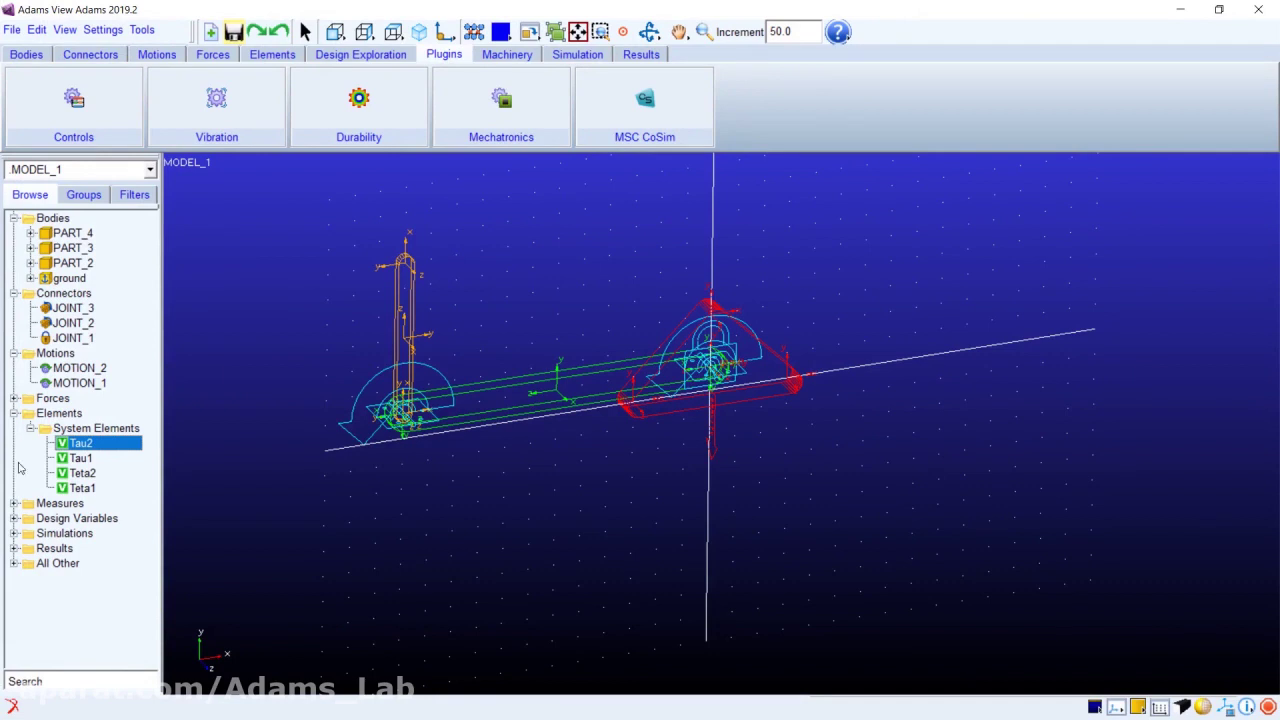
double_click(80, 383)
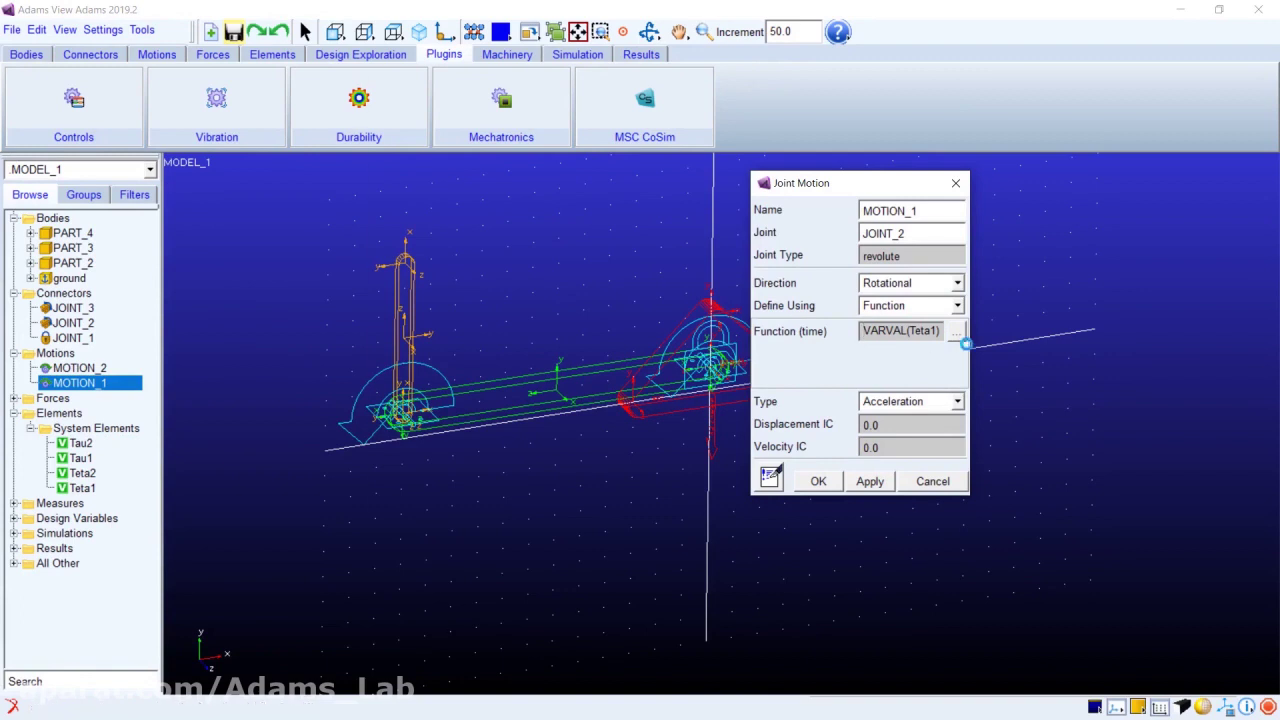
left_click(957, 333)
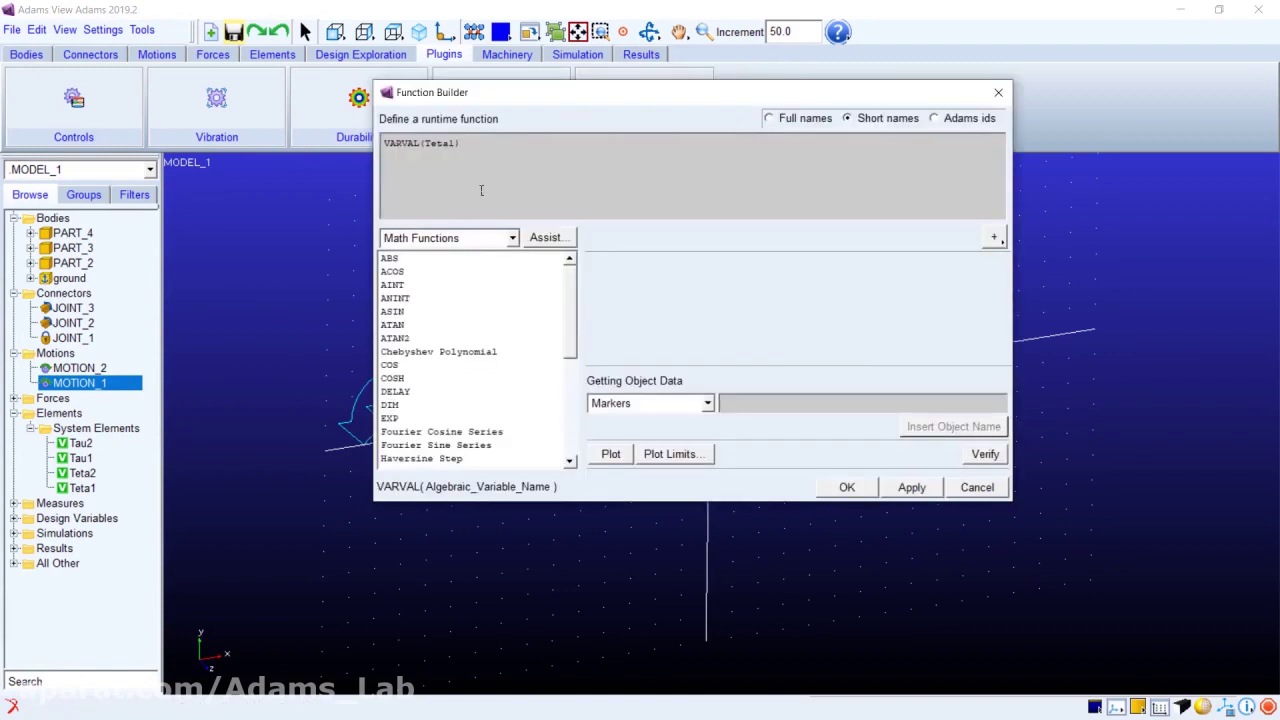
left_click_drag(460, 144, 379, 141)
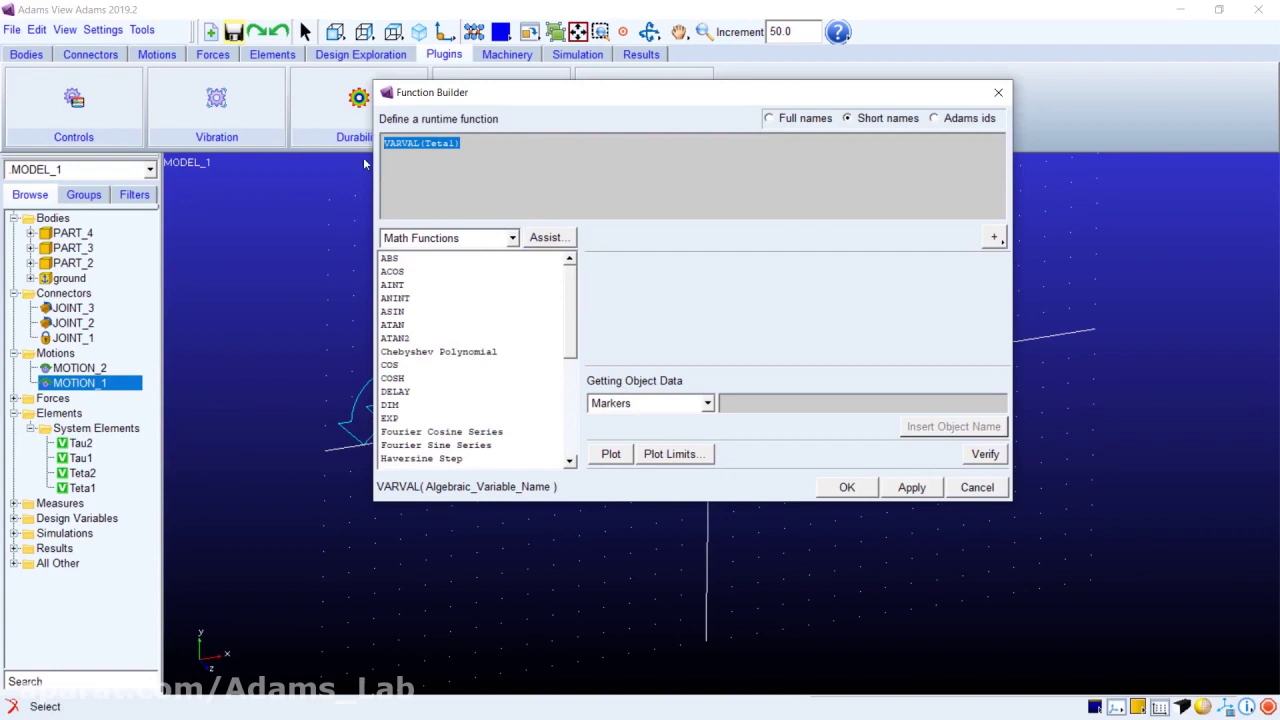
key("Delete")
left_click(860, 488)
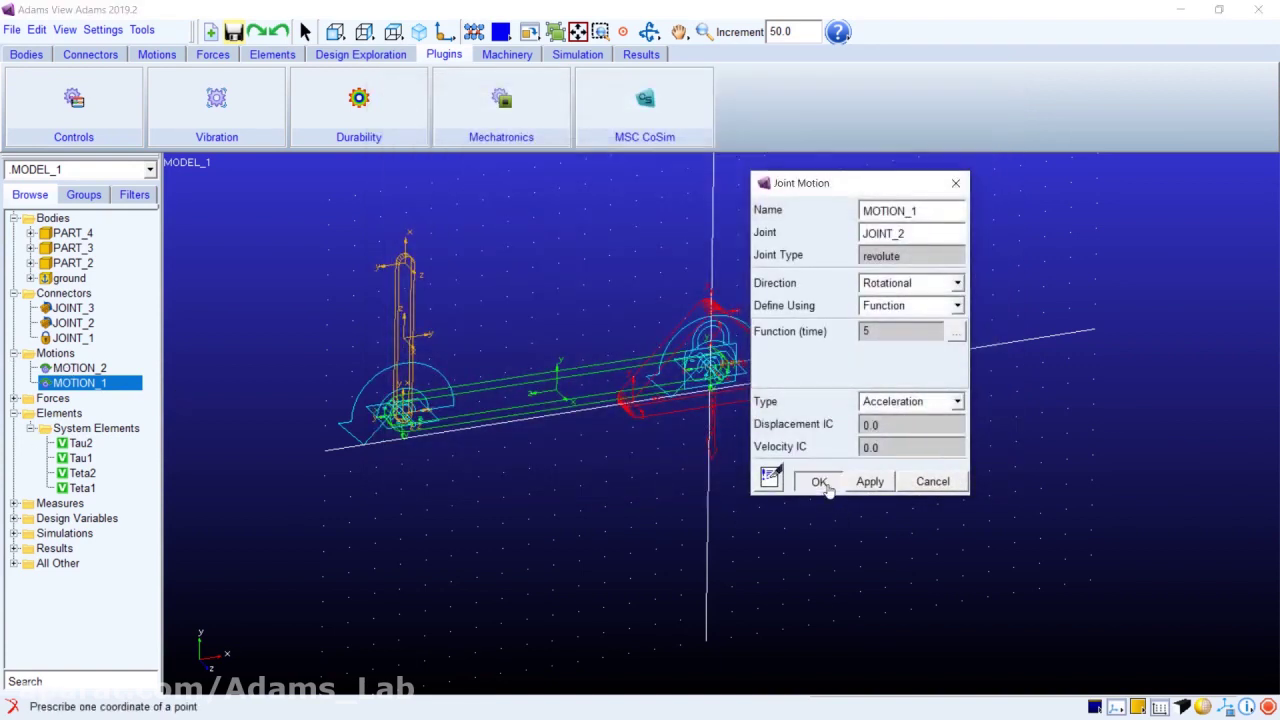
left_click(819, 481)
Step: Set the function of MOTION_2 on JOINT_3 to 0 and accept the joint motion
double_click(72, 368)
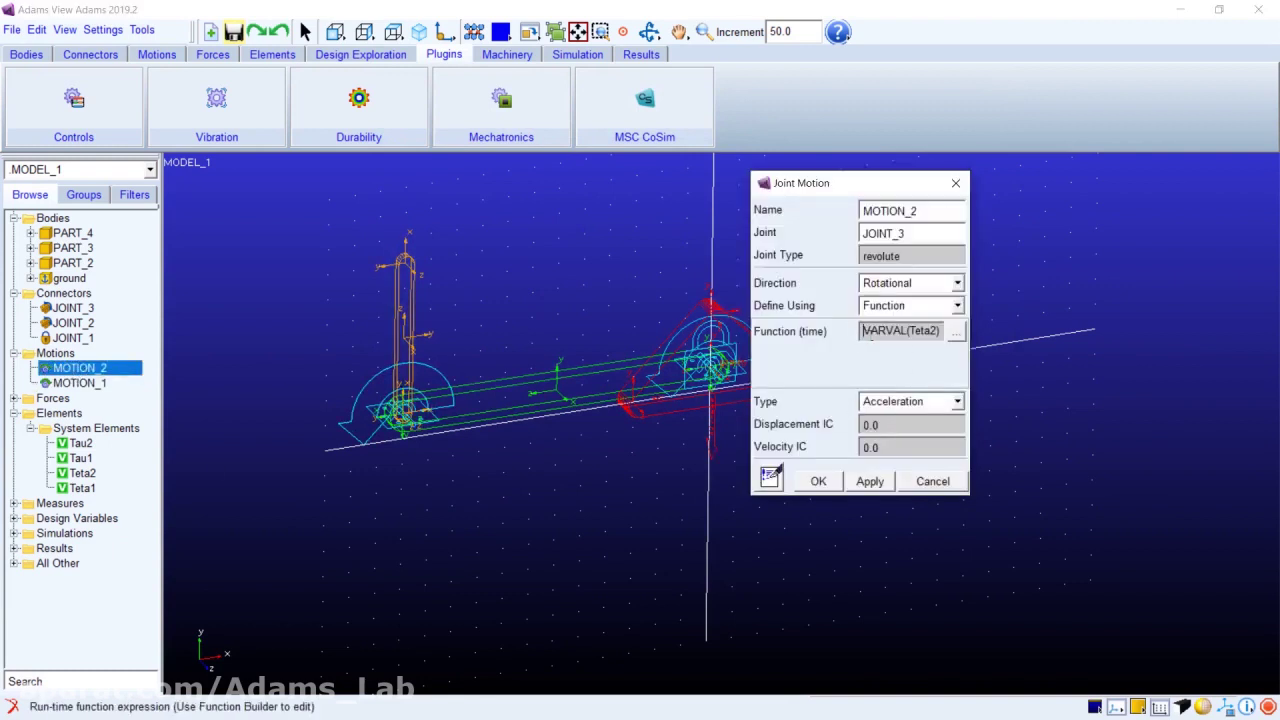
left_click_drag(863, 331, 942, 331)
type("0")
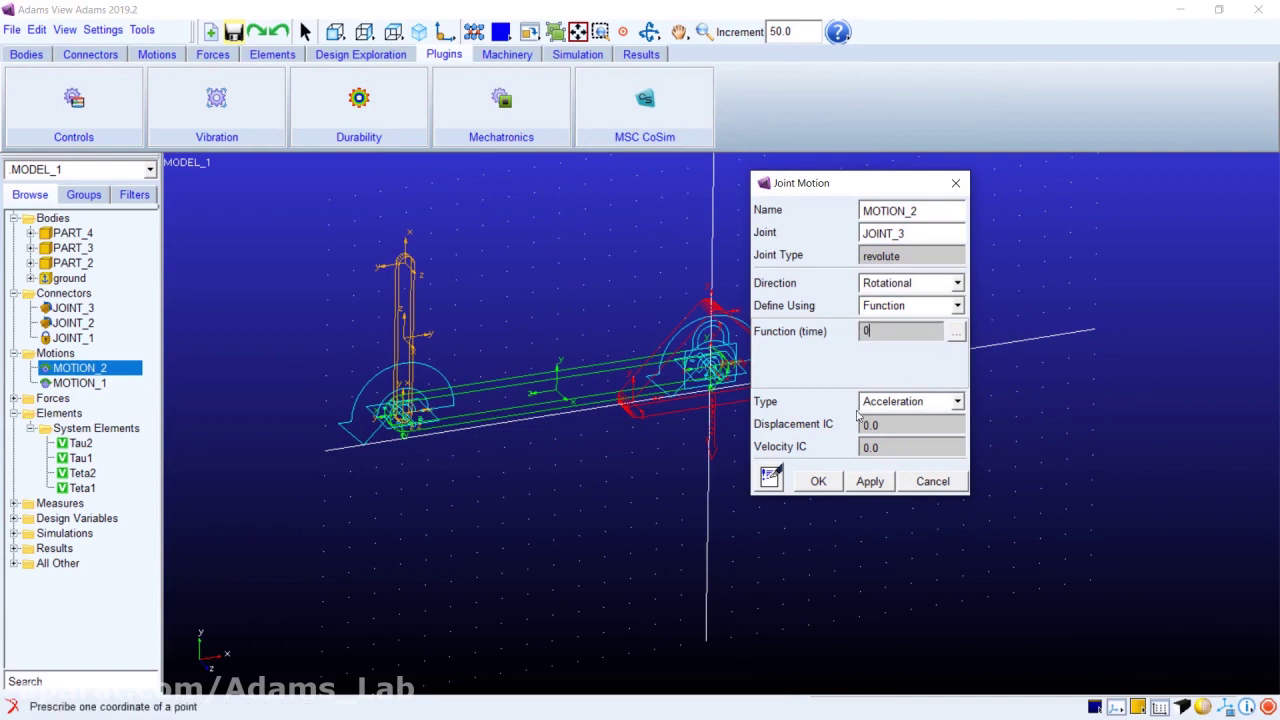
left_click(814, 484)
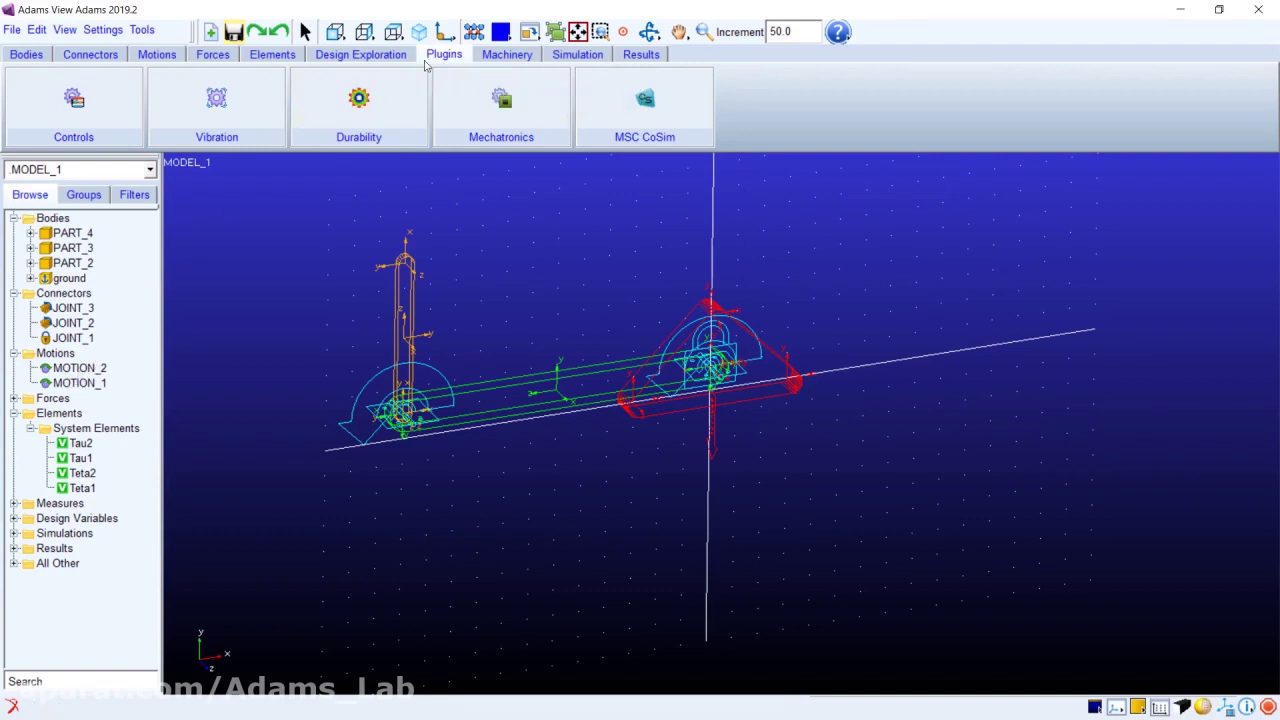
Step: Run an interactive simulation of MODEL_1 and stop it before the end time is reached
left_click(595, 57)
left_click(251, 84)
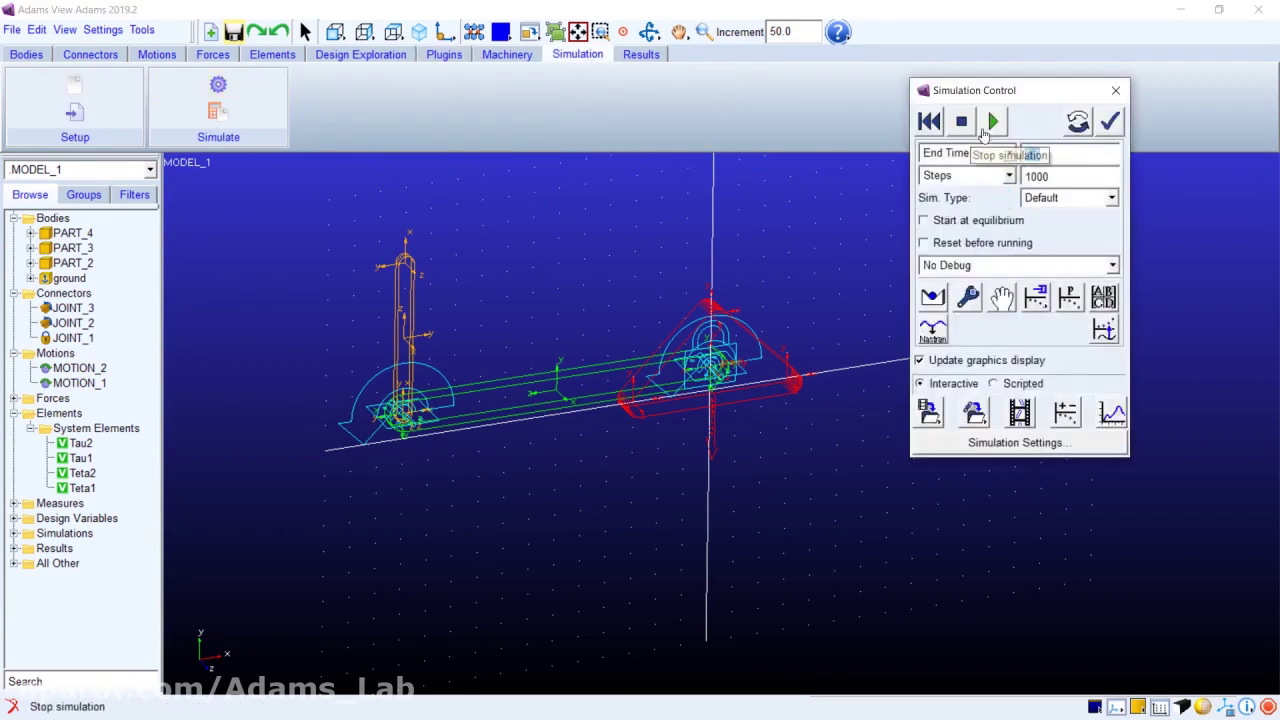
left_click(994, 124)
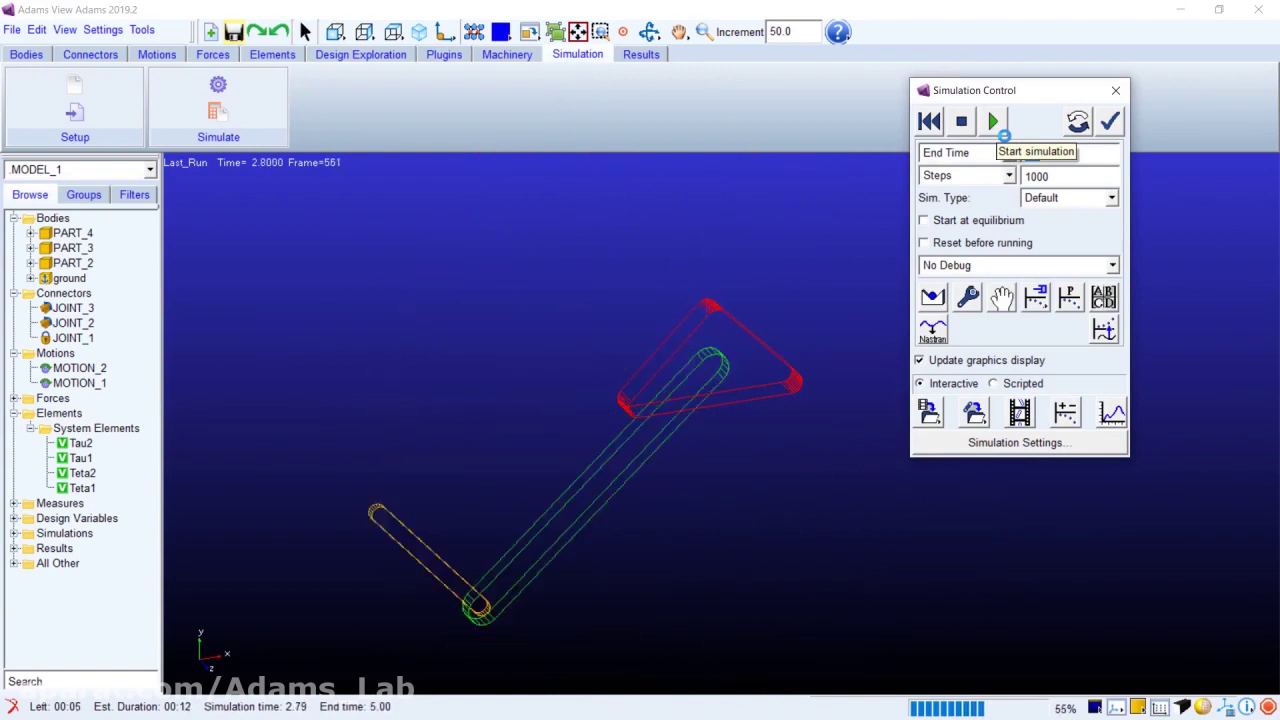
left_click(964, 124)
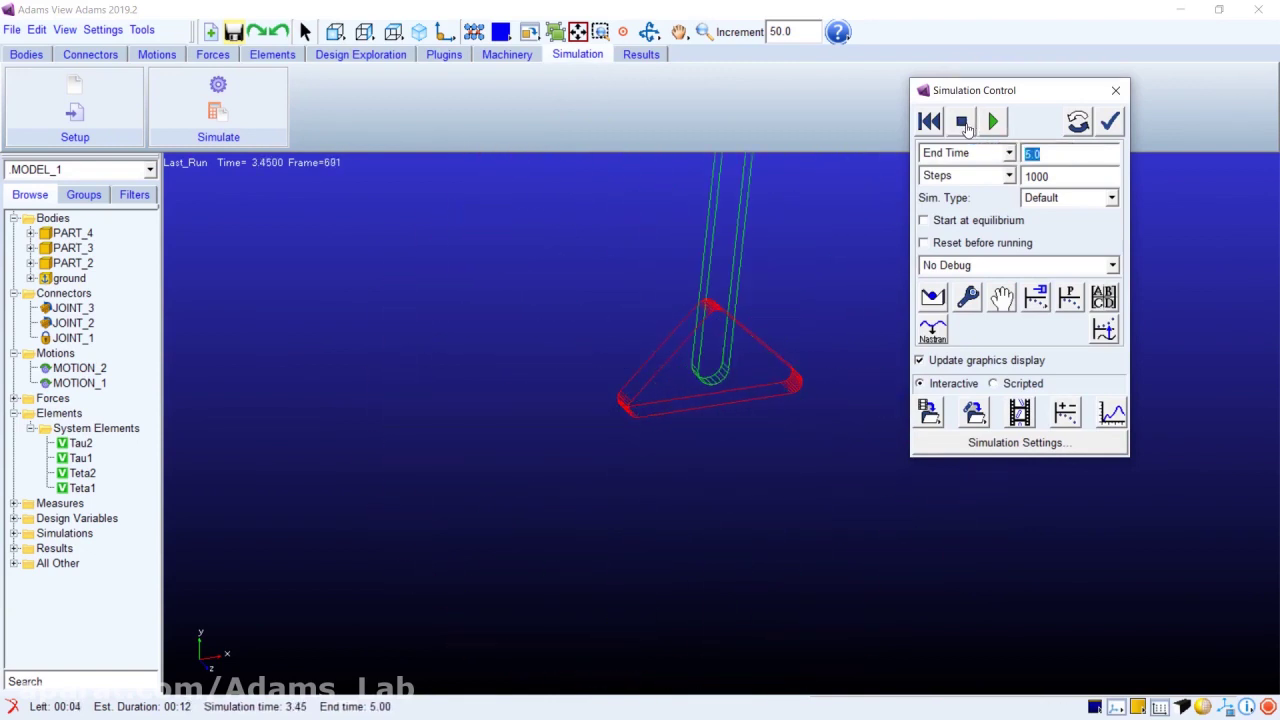
Step: Bring the simulation results into Adams PostProcessor and filter the plottable objects to constraints
left_click(1112, 413)
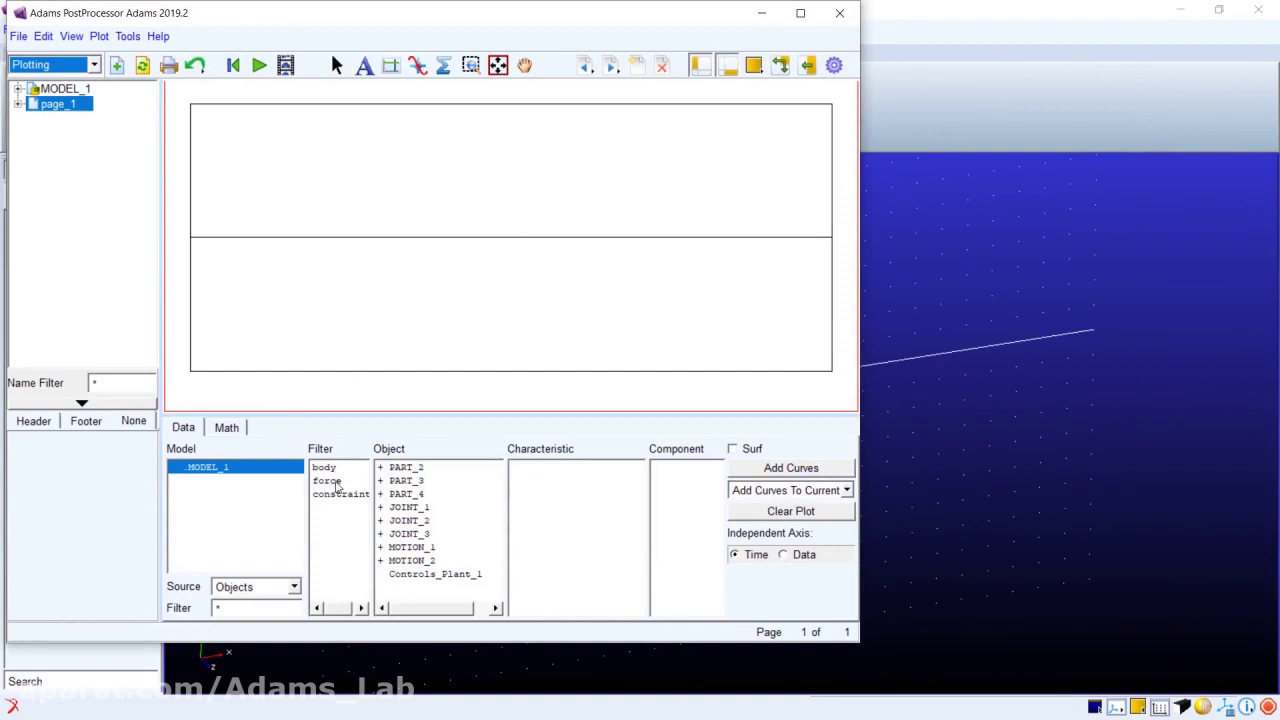
left_click_drag(330, 21, 455, 49)
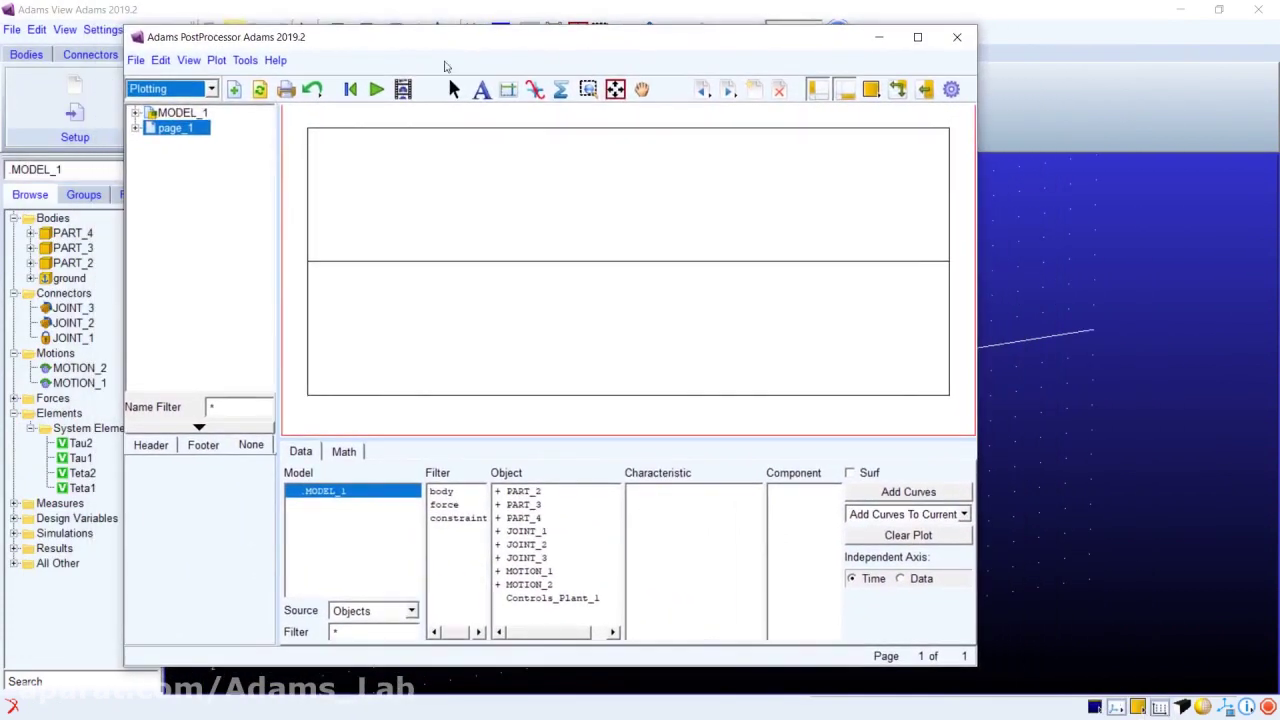
left_click(447, 494)
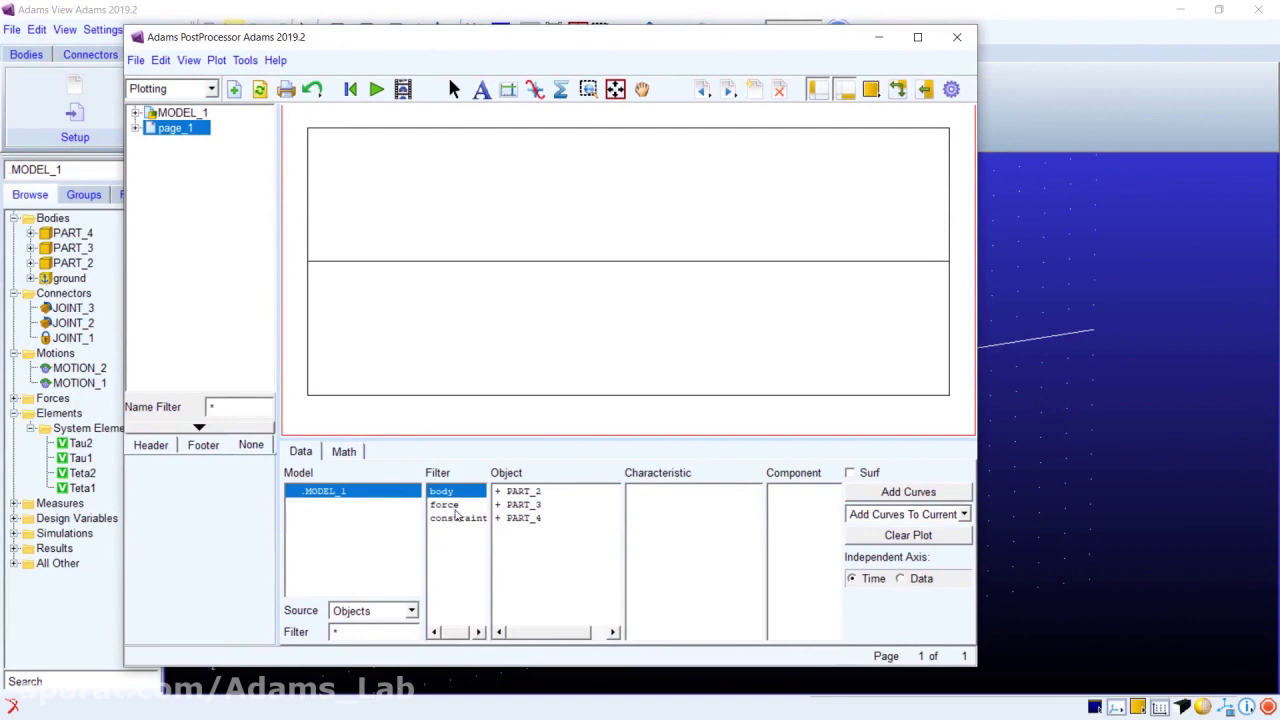
left_click(453, 505)
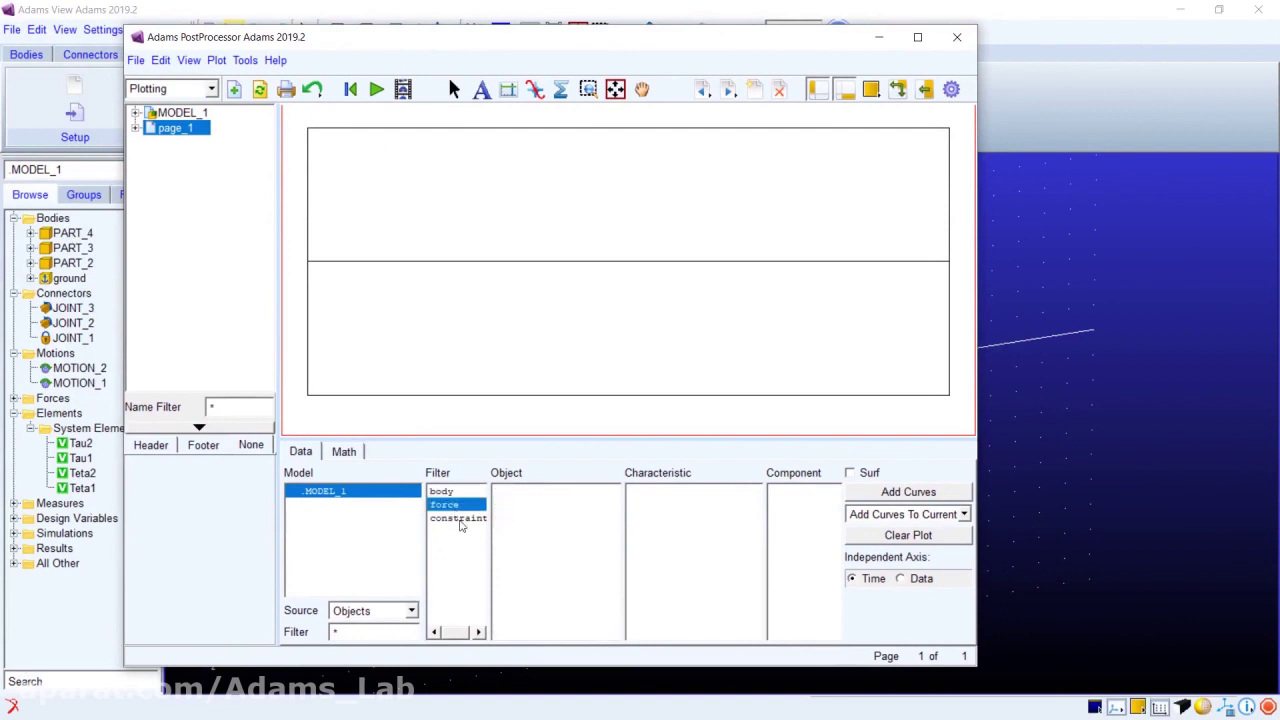
left_click(456, 519)
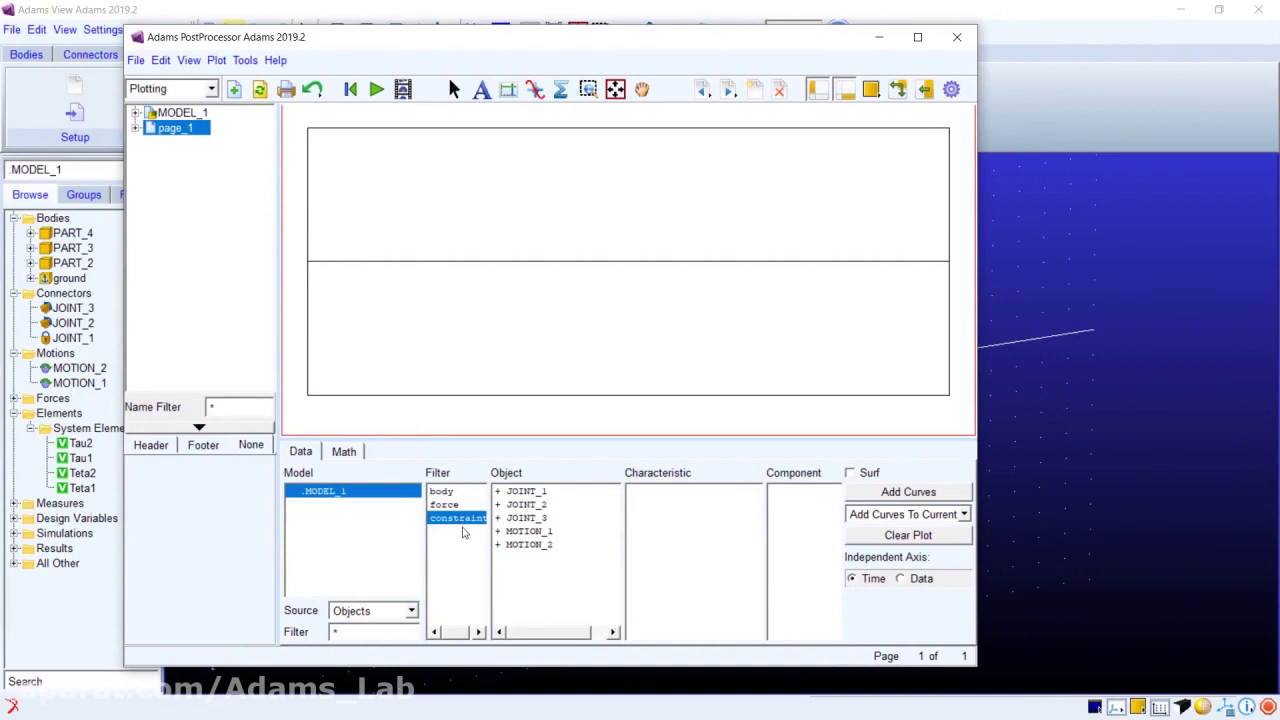
Step: Plot the magnitude of the MOTION_1 element torque against time
left_click(507, 540)
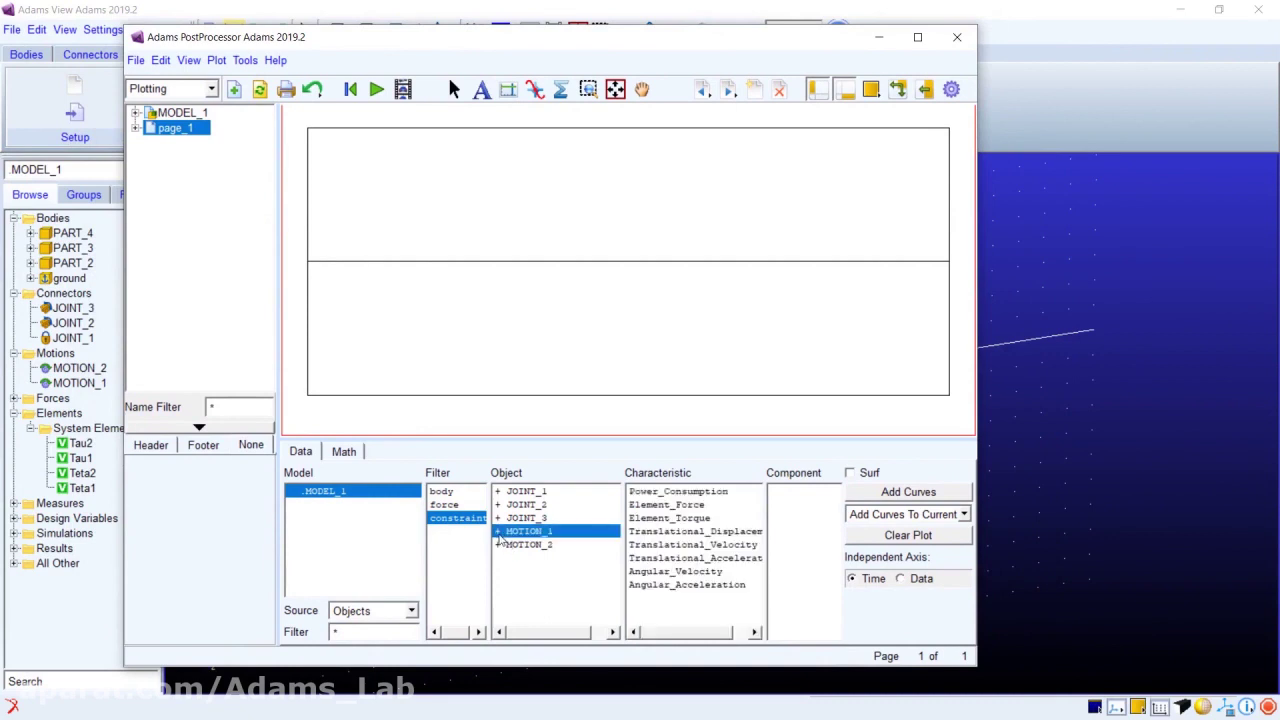
left_click(503, 546)
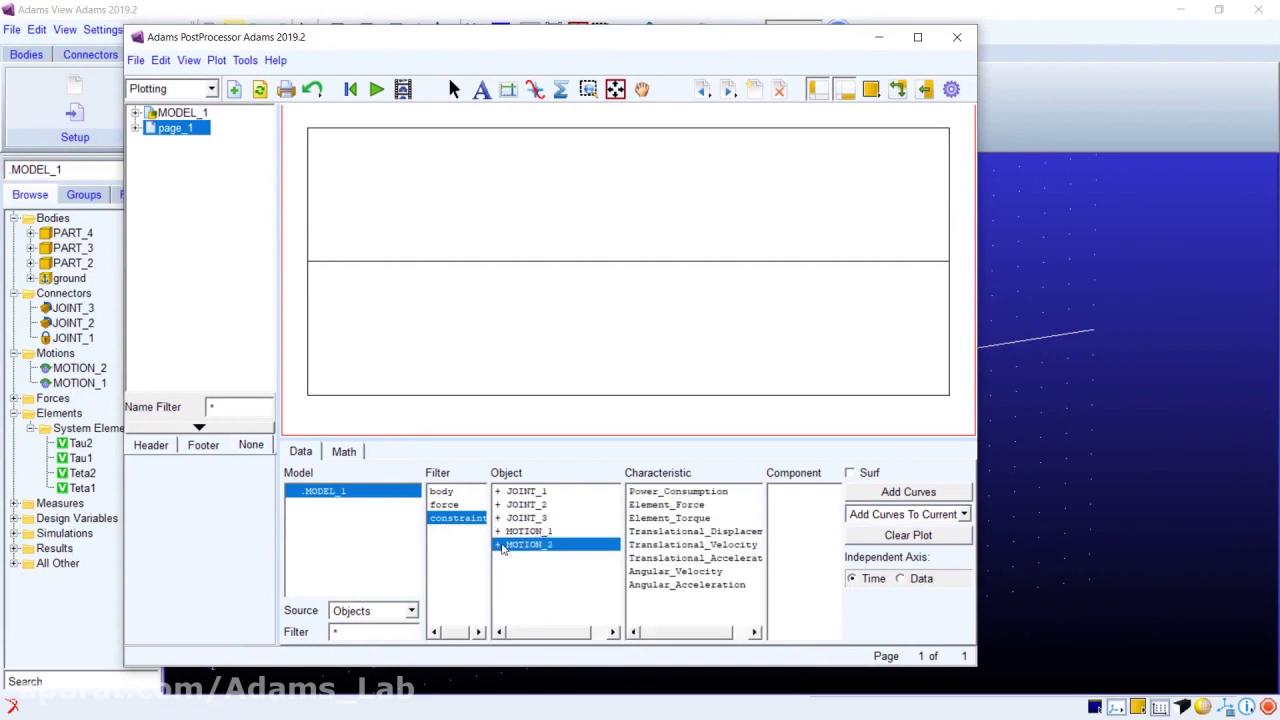
left_click(506, 534)
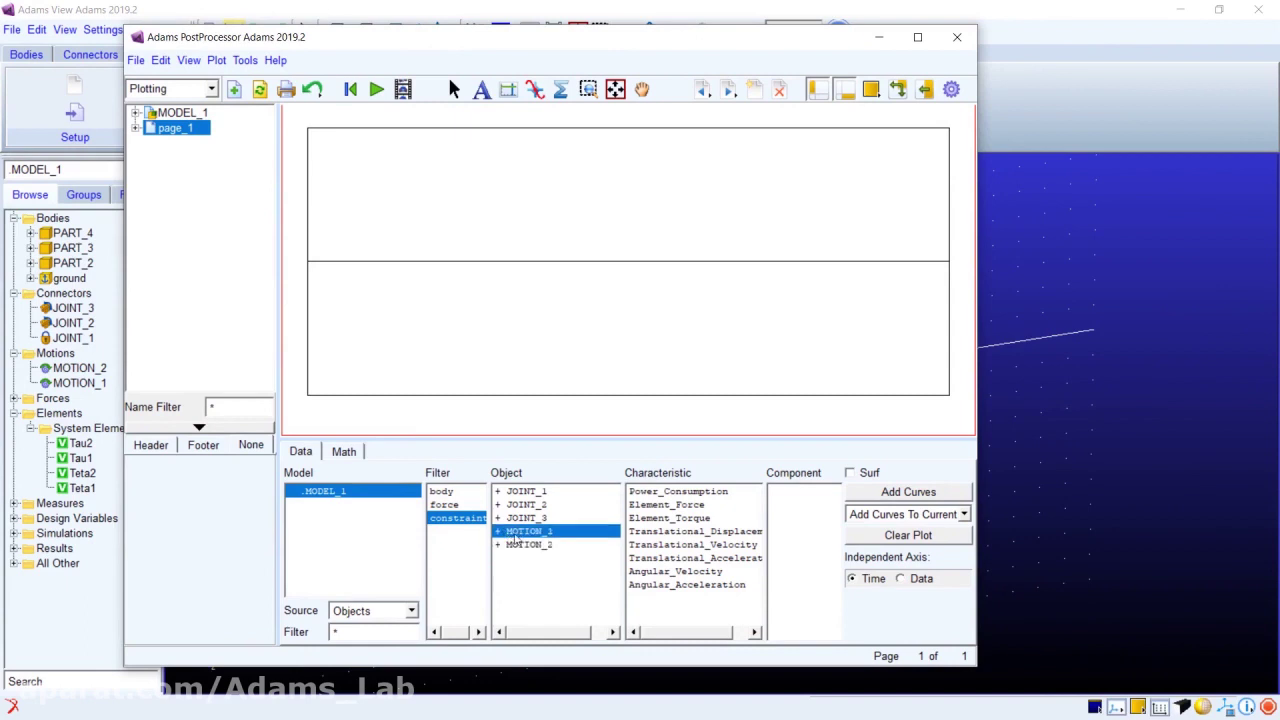
left_click(657, 519)
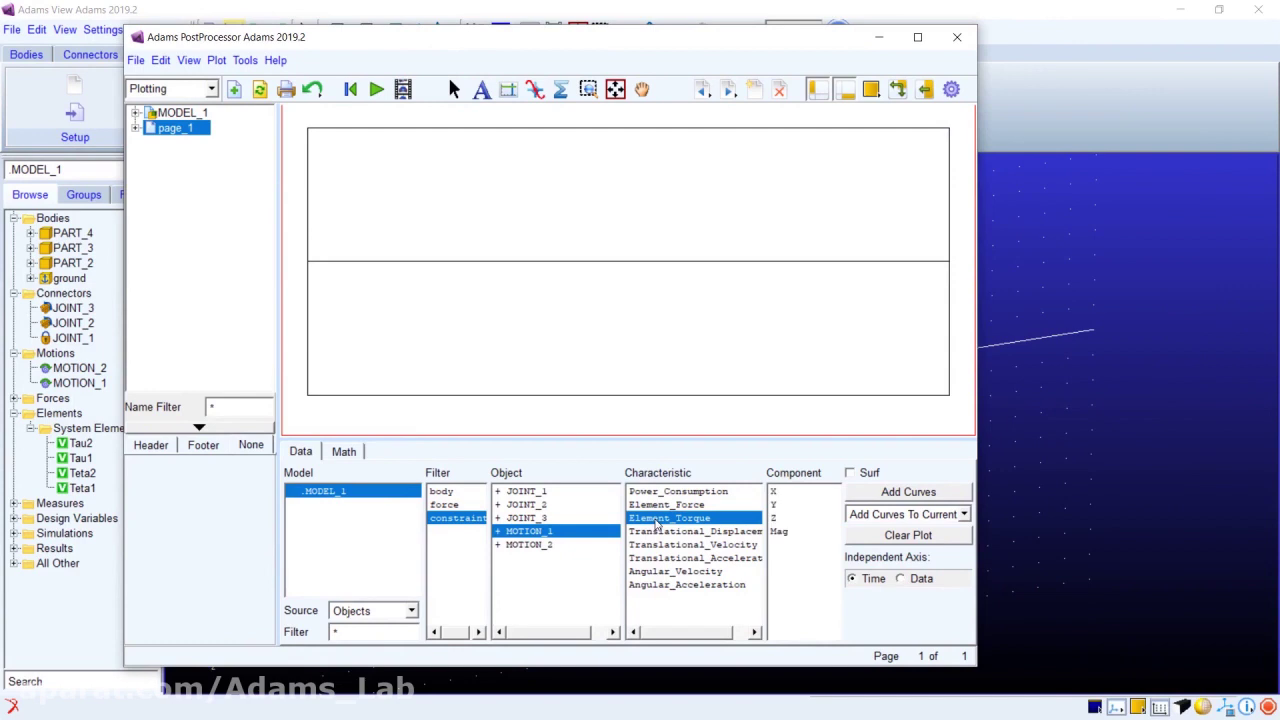
left_click(789, 536)
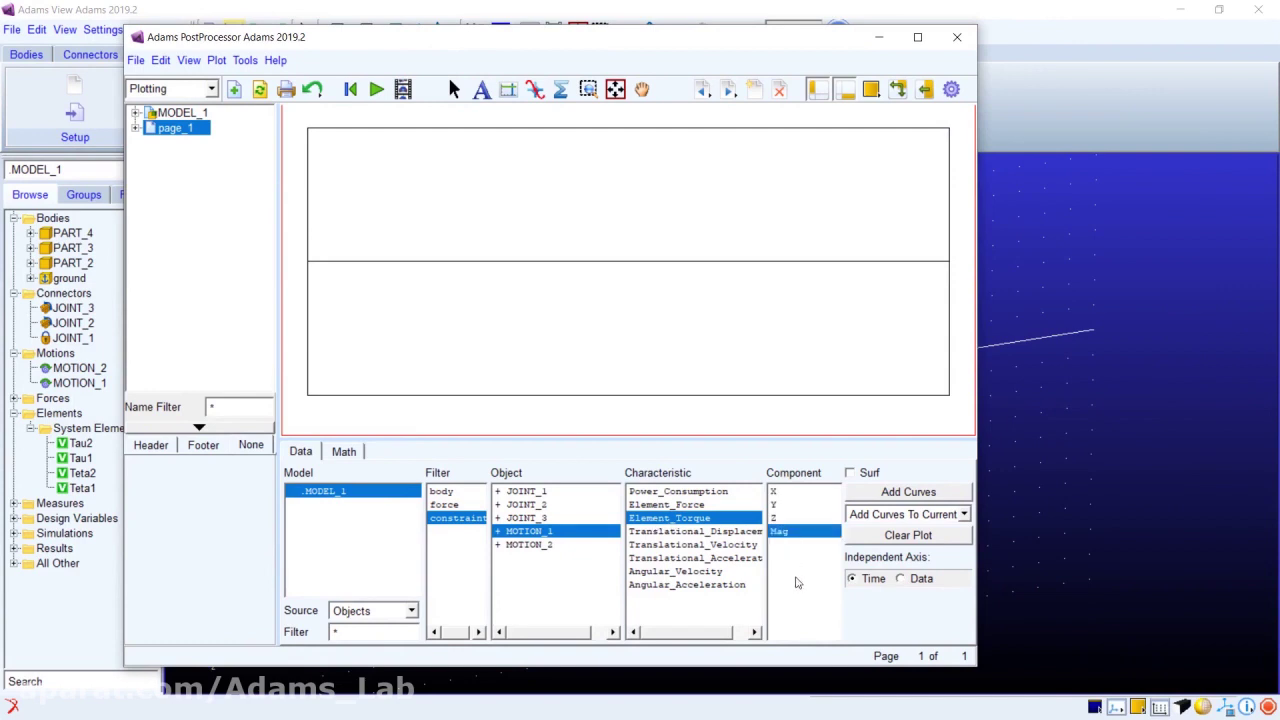
left_click(876, 496)
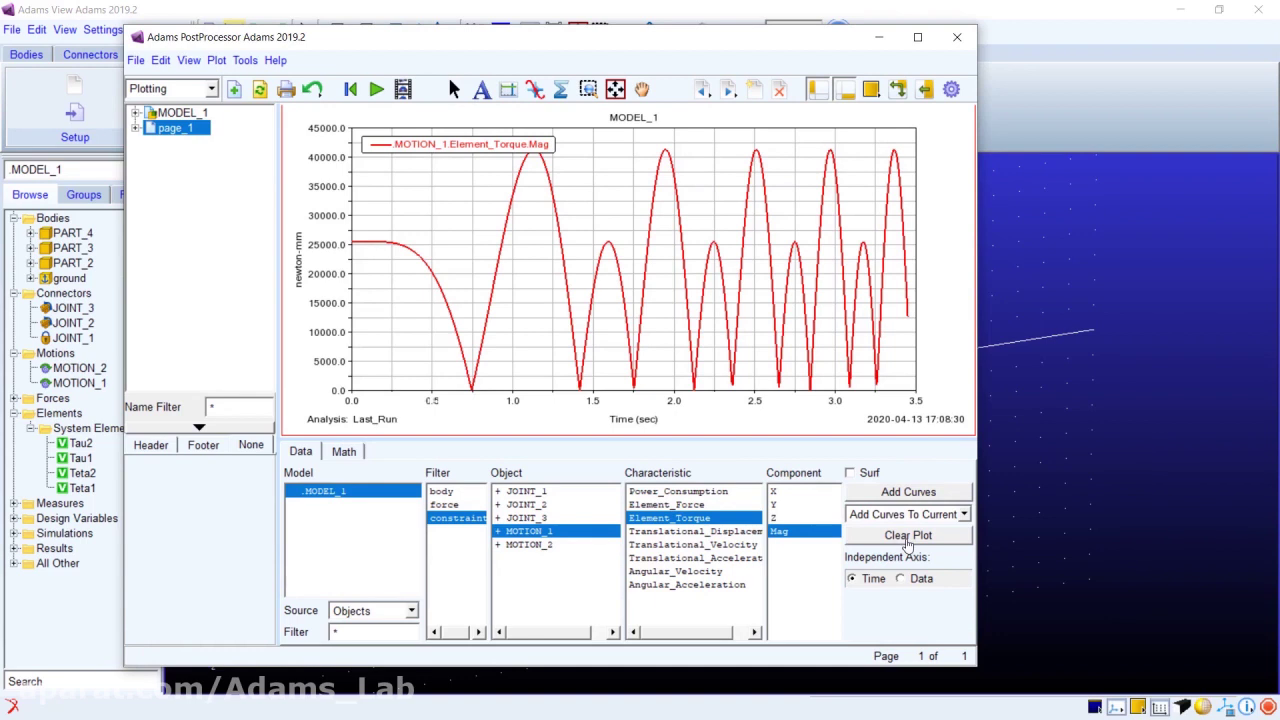
Step: Clear the plot and plot the Z component of the MOTION_1 element torque instead
left_click(908, 536)
left_click(785, 519)
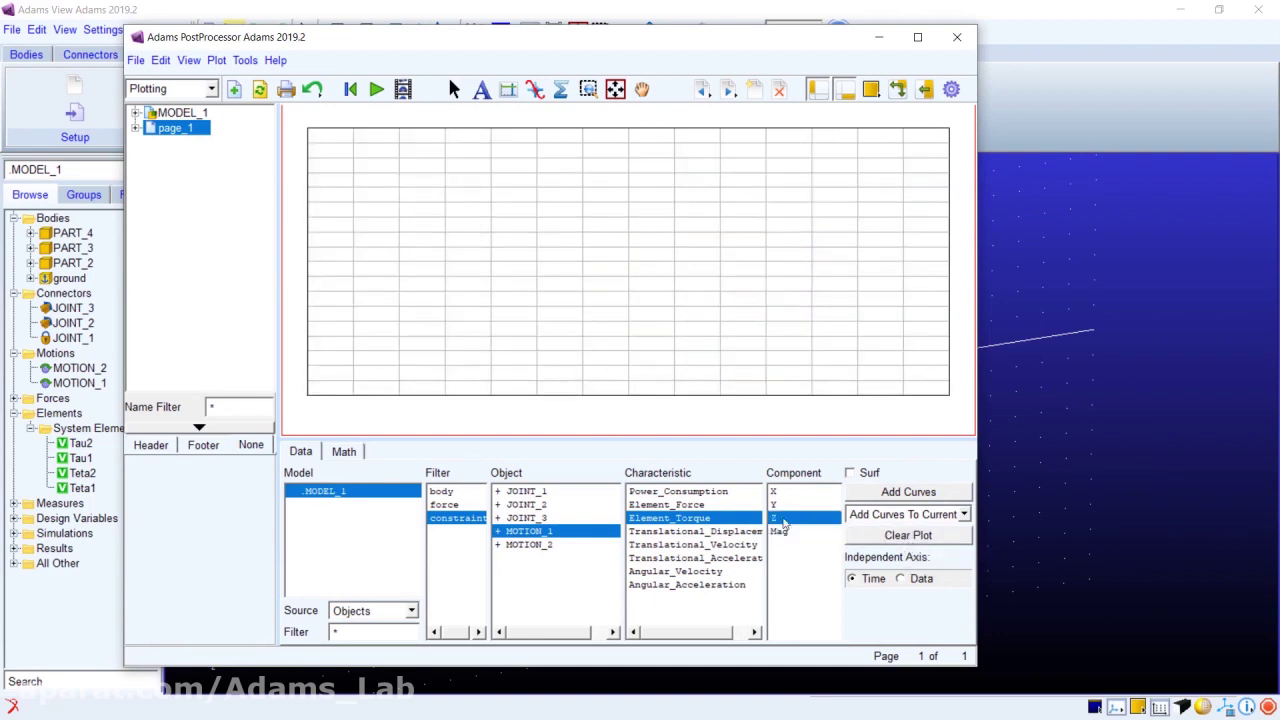
left_click(880, 493)
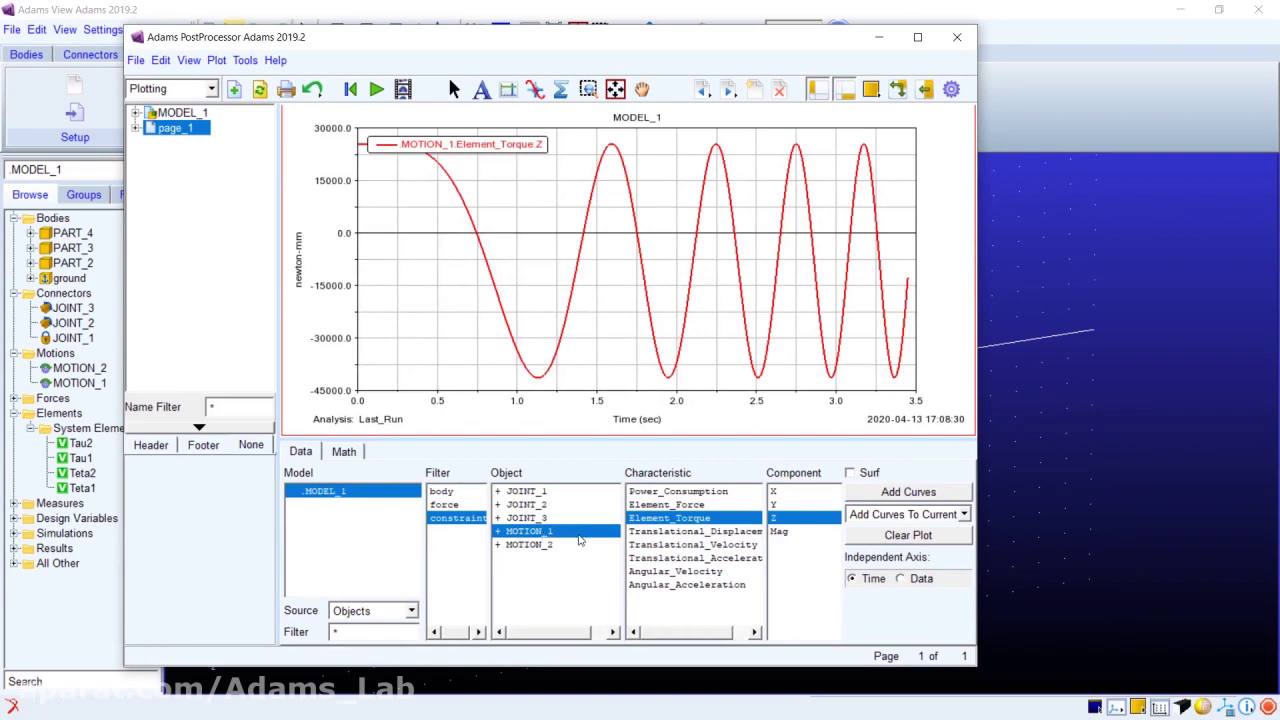
Step: Replace the plotted curve with the Z component of the MOTION_2 element torque
left_click(577, 546)
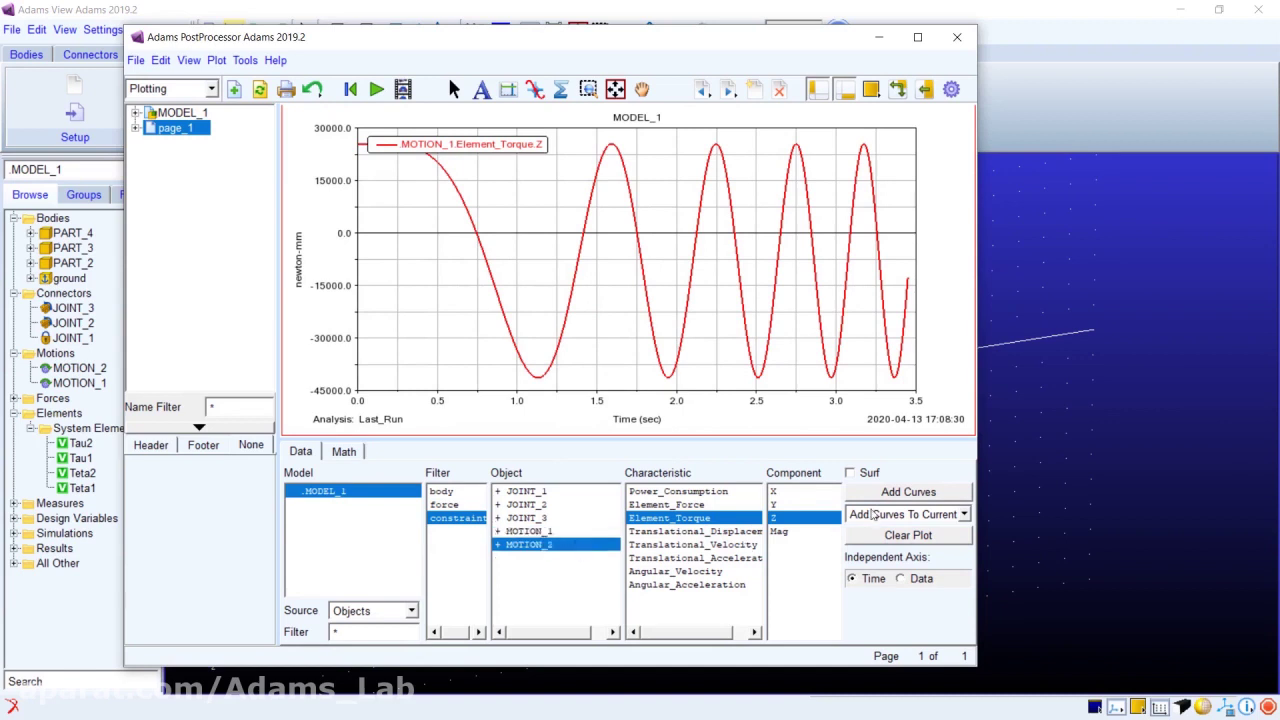
left_click(908, 540)
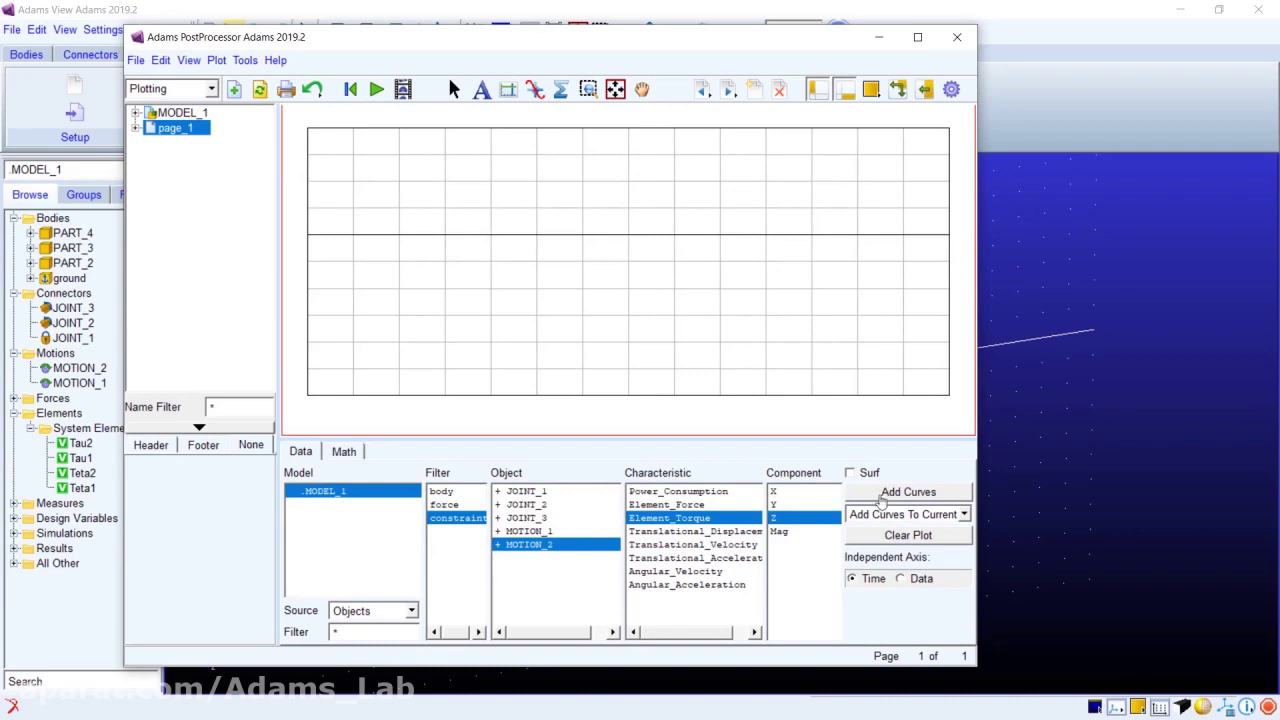
left_click(880, 498)
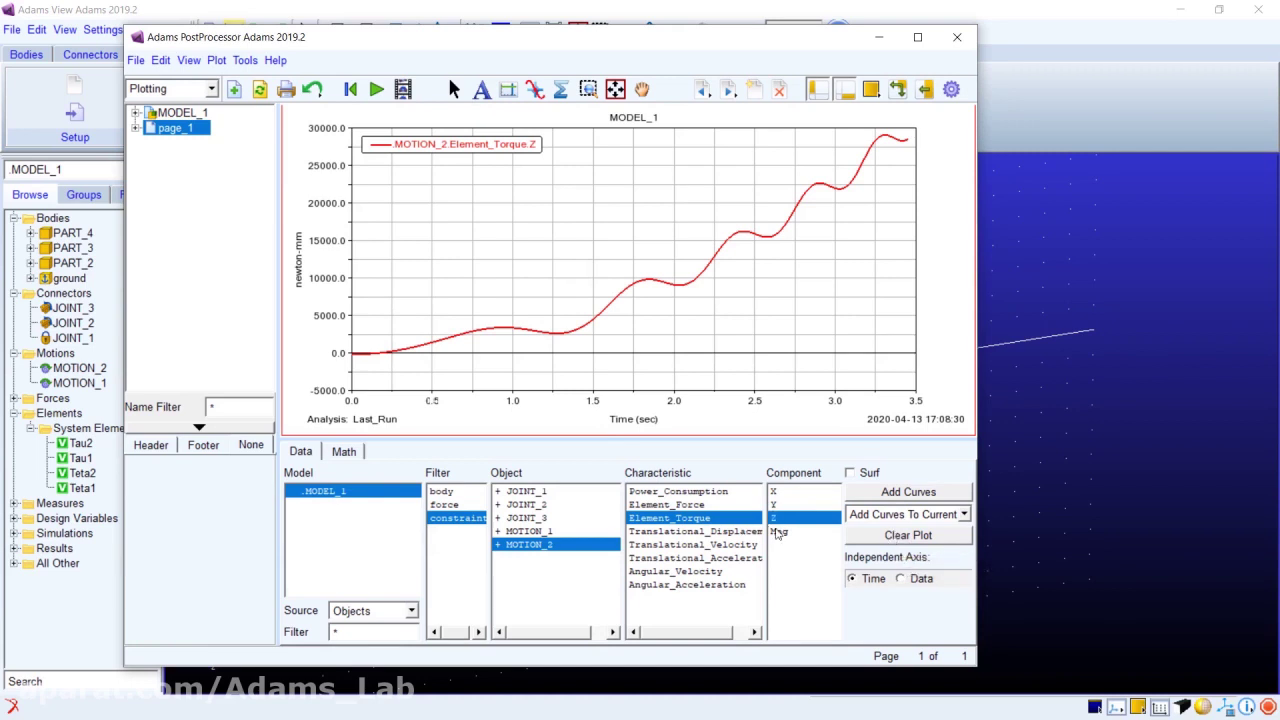
Step: Overlay the MOTION_2 element torque magnitude for comparison, and clear the plot and close the postprocessor
left_click(778, 531)
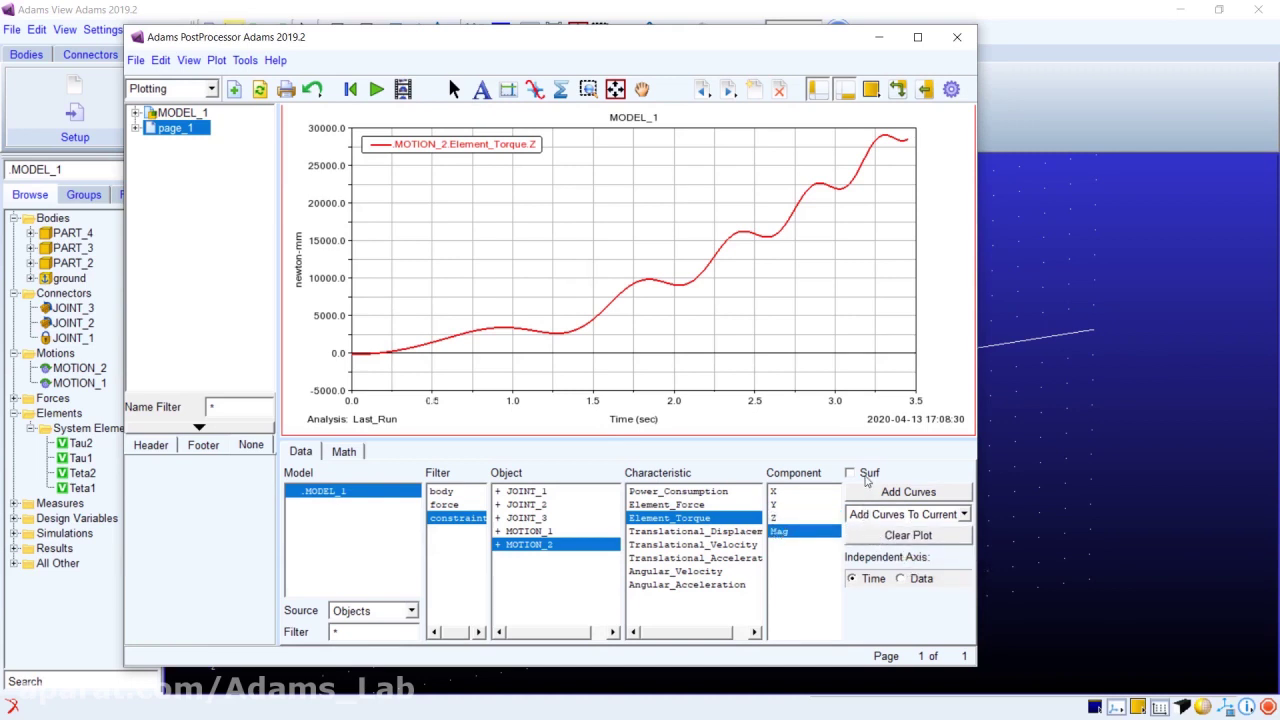
left_click(877, 494)
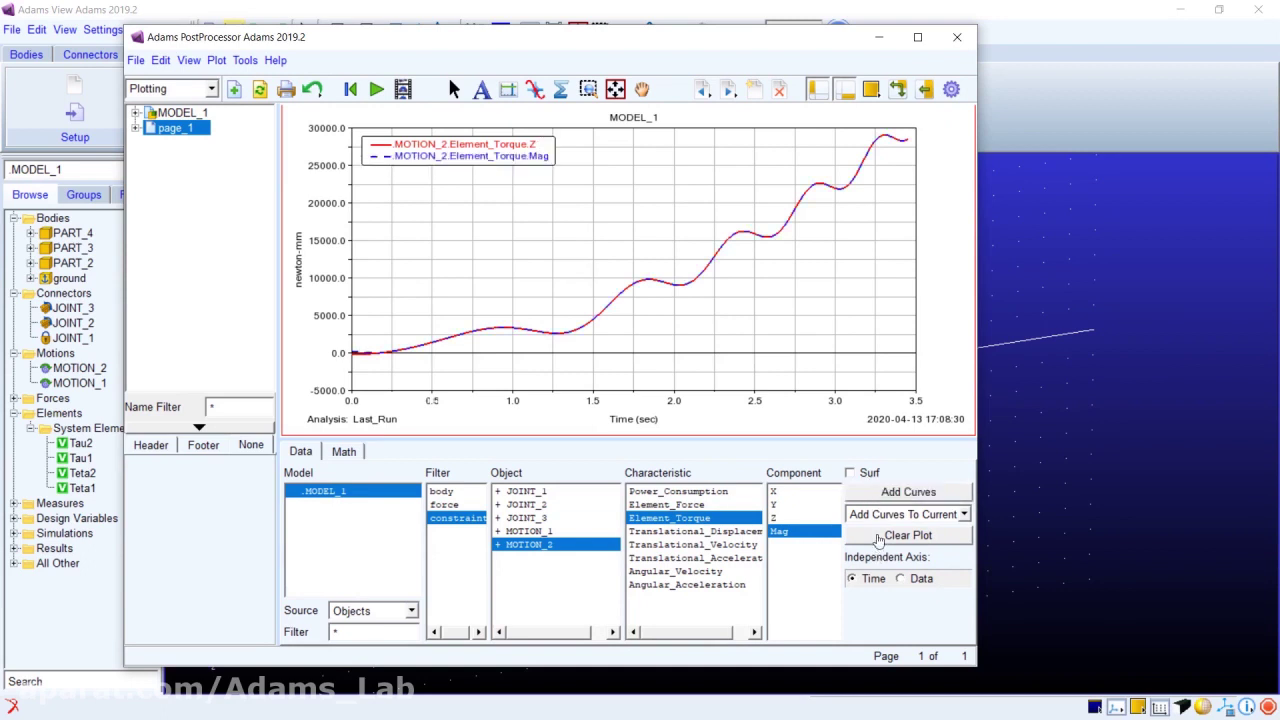
left_click(880, 537)
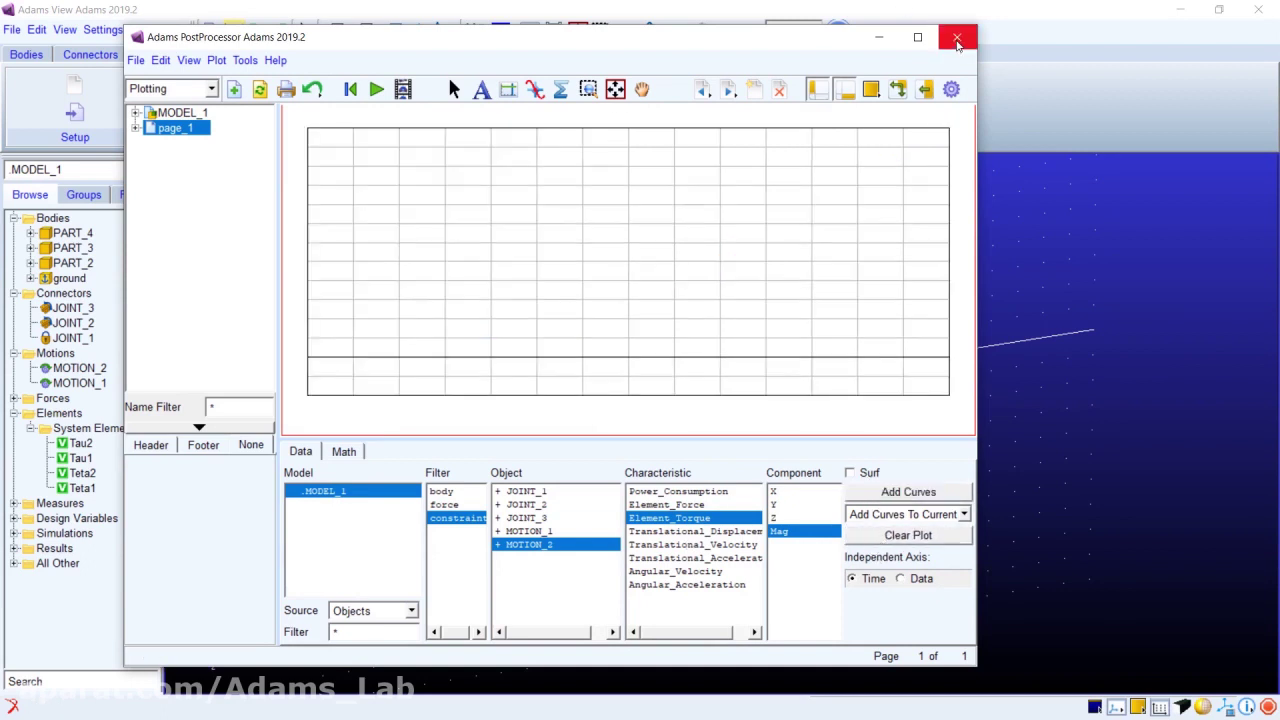
left_click(957, 40)
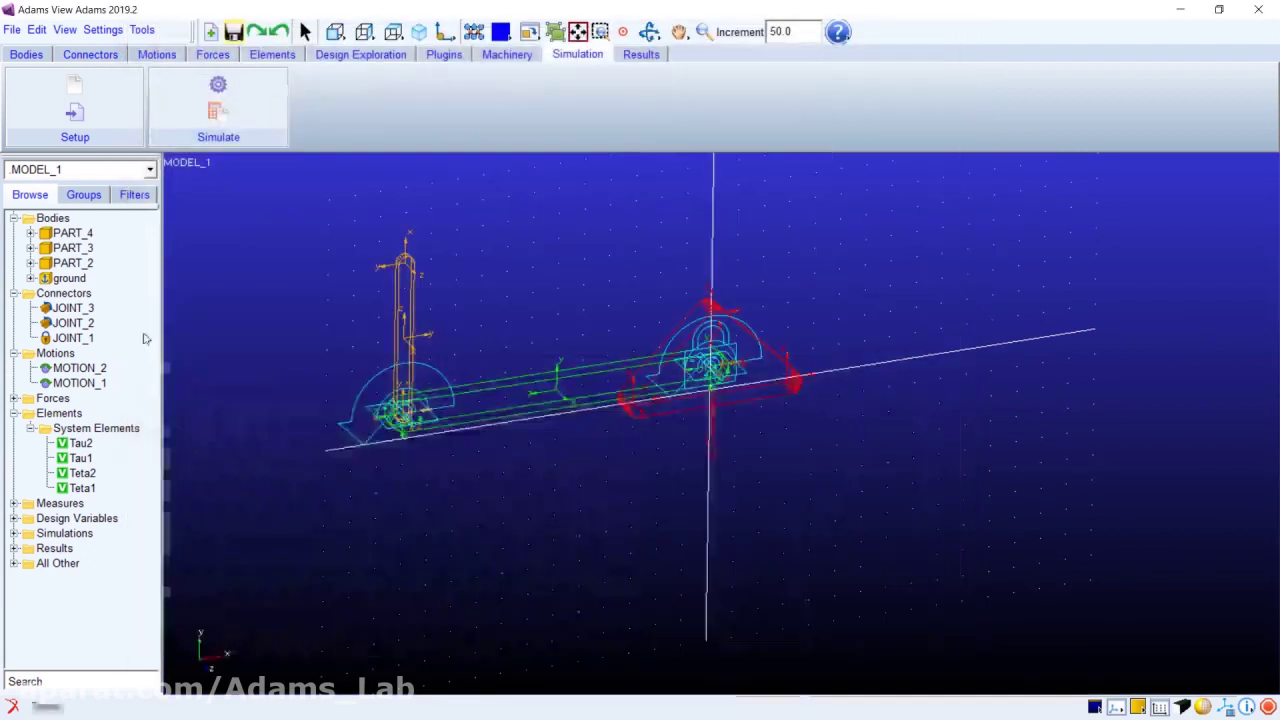
Step: Inspect the run-time expression of the Tau1 state variable and close its dialog unchanged
left_click(72, 460)
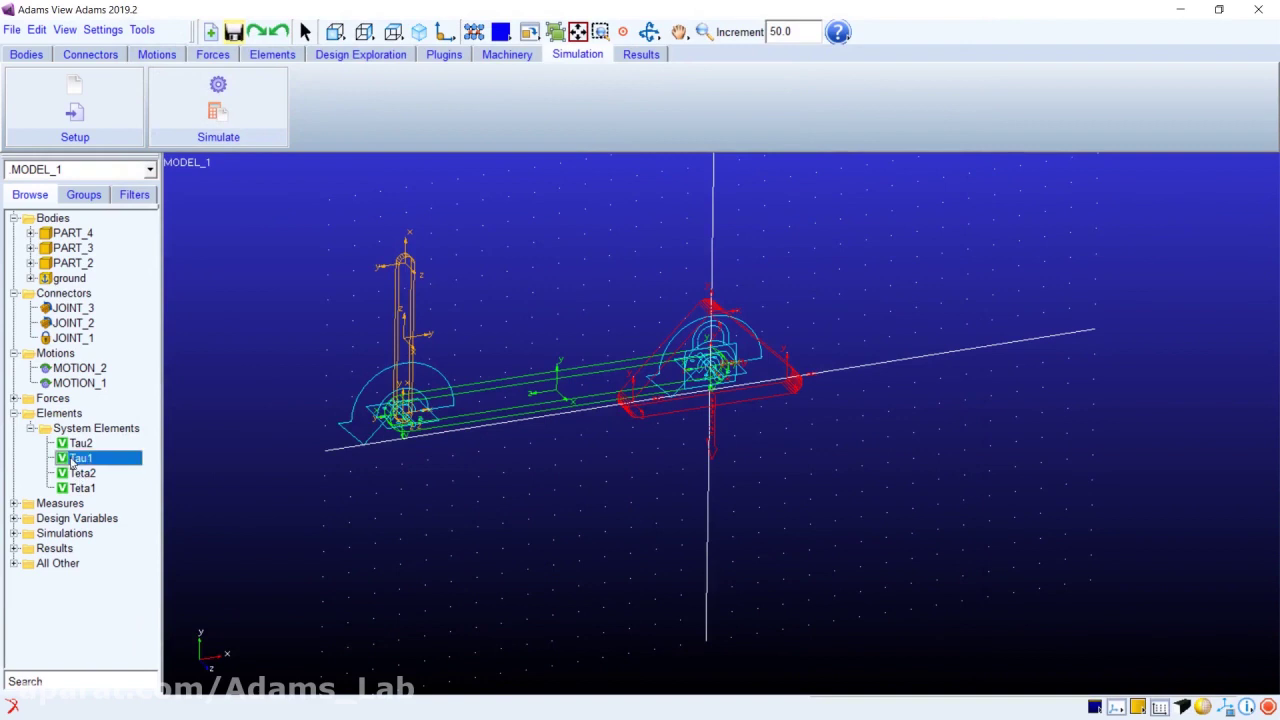
double_click(72, 460)
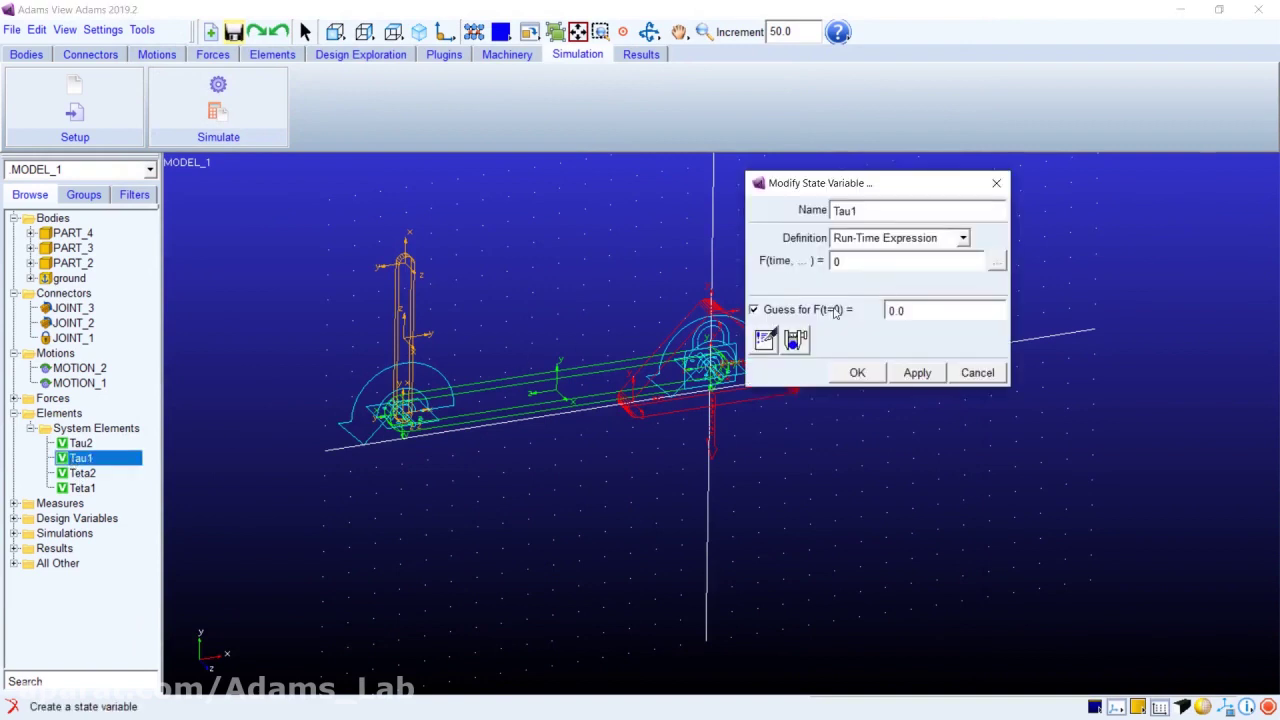
left_click(996, 183)
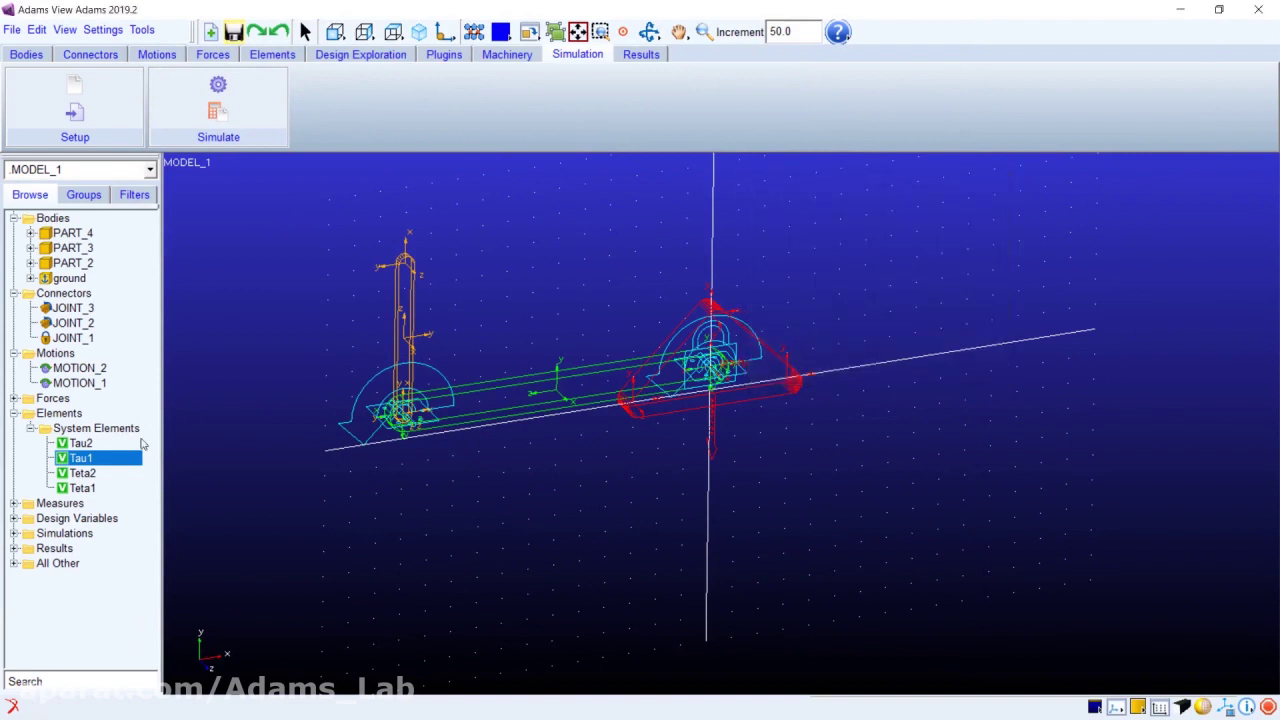
Step: Open the Tau2 state variable and inspect its run-time expression
left_click(82, 444)
left_click(84, 444)
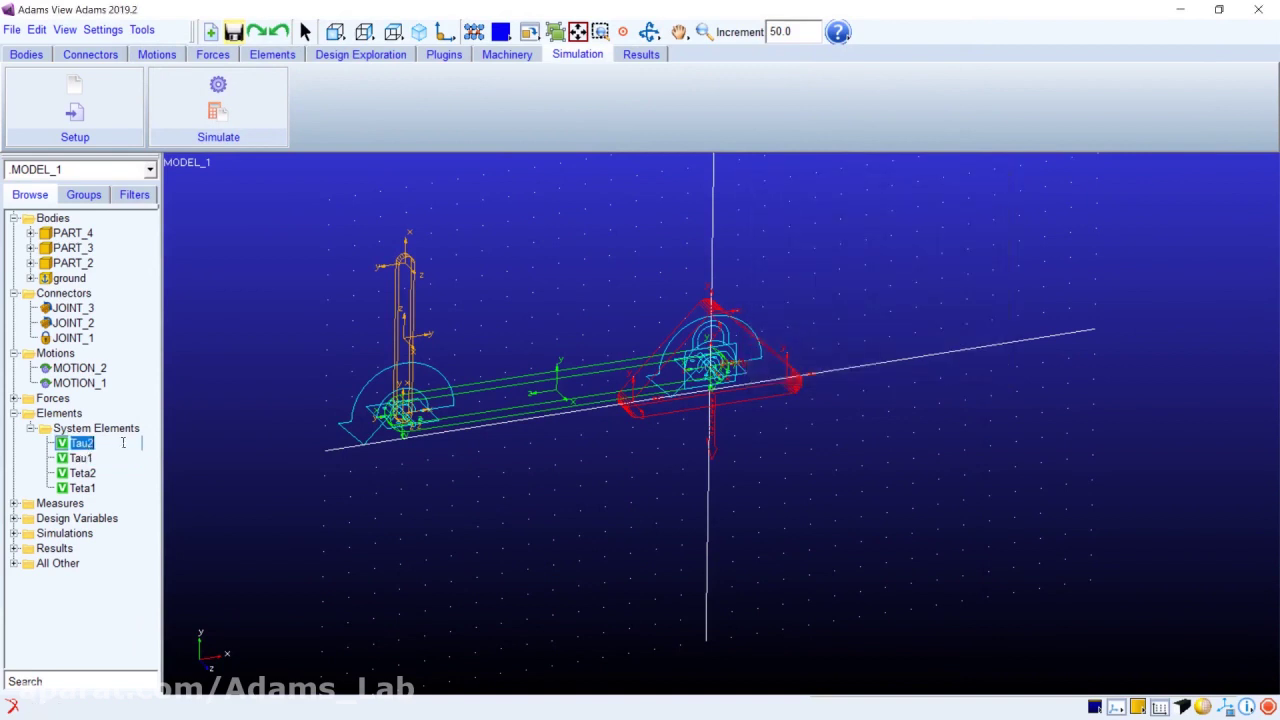
left_click(62, 455)
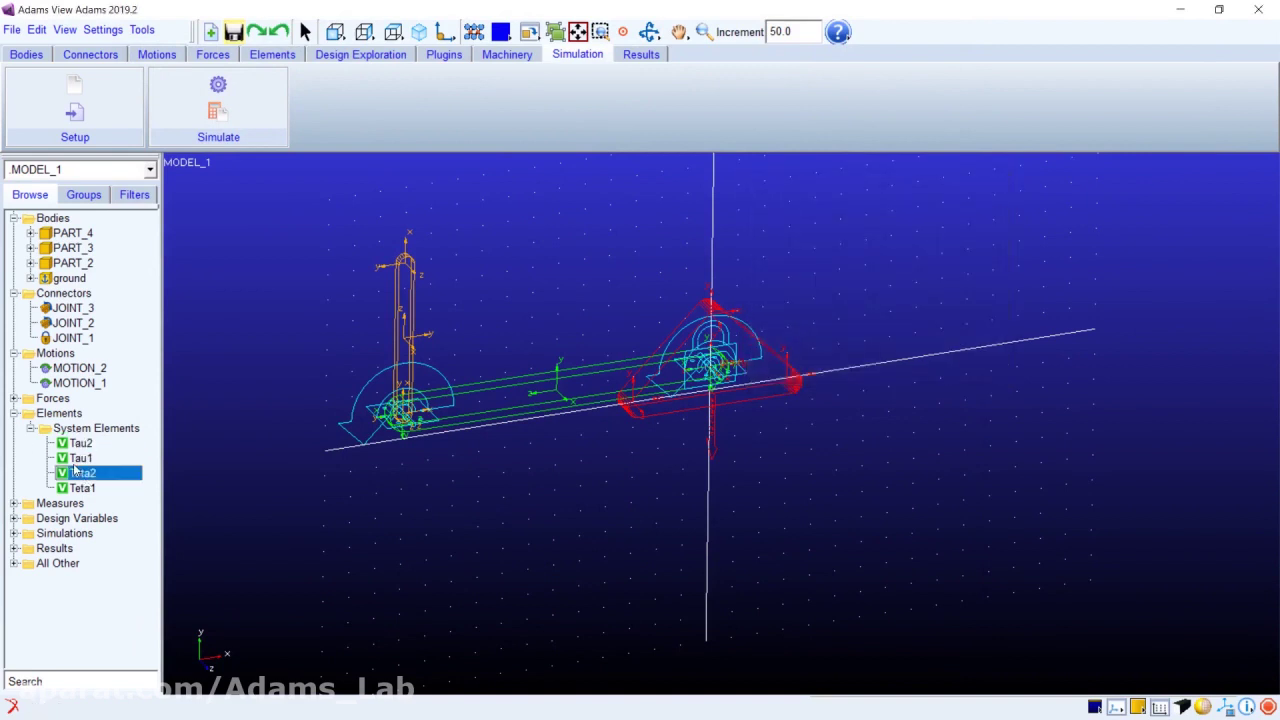
double_click(61, 445)
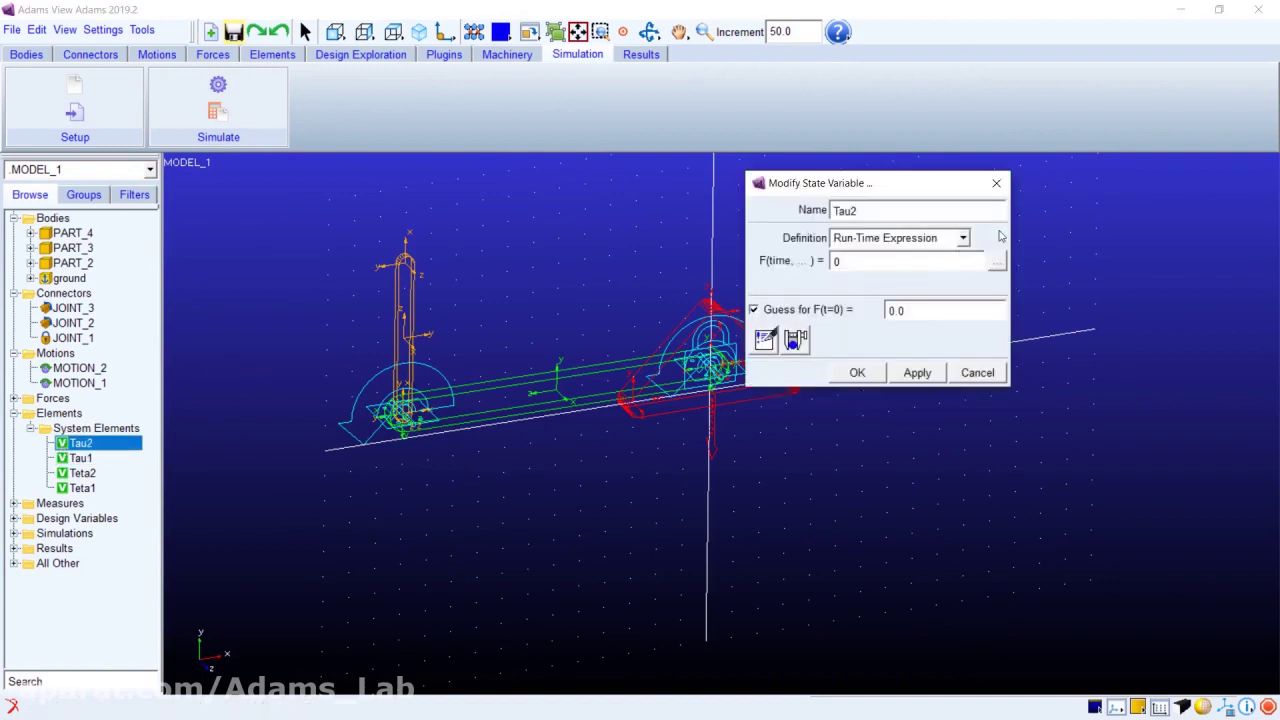
Step: Clear the Tau1 state variable's run-time expression in the Function Builder and open the assistant for the Motion Force function under Force in Object
double_click(74, 458)
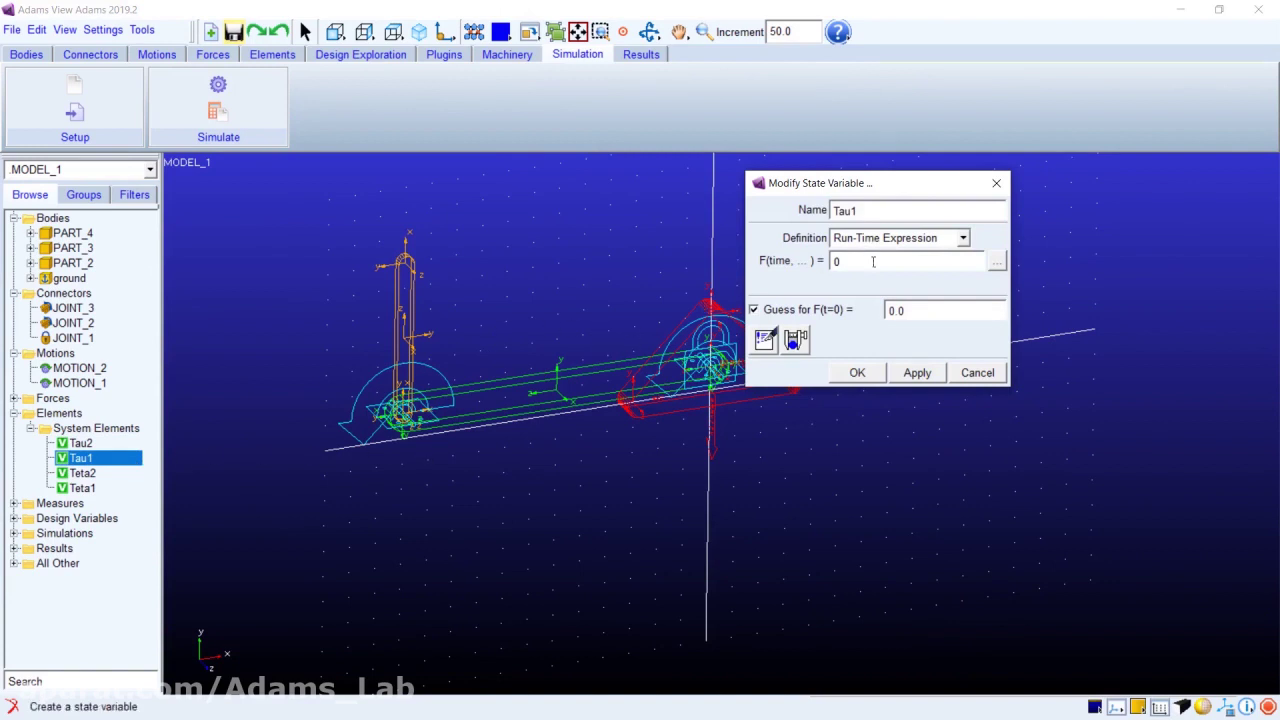
left_click(996, 261)
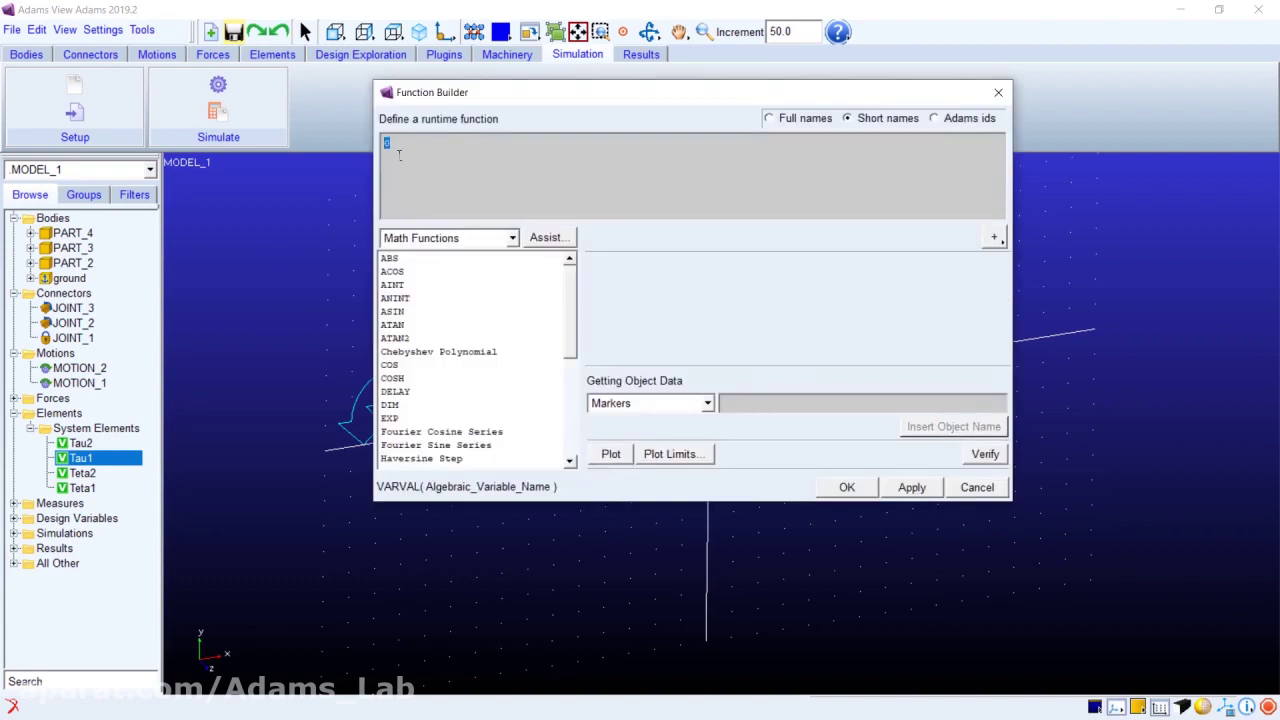
left_click_drag(531, 101, 392, 142)
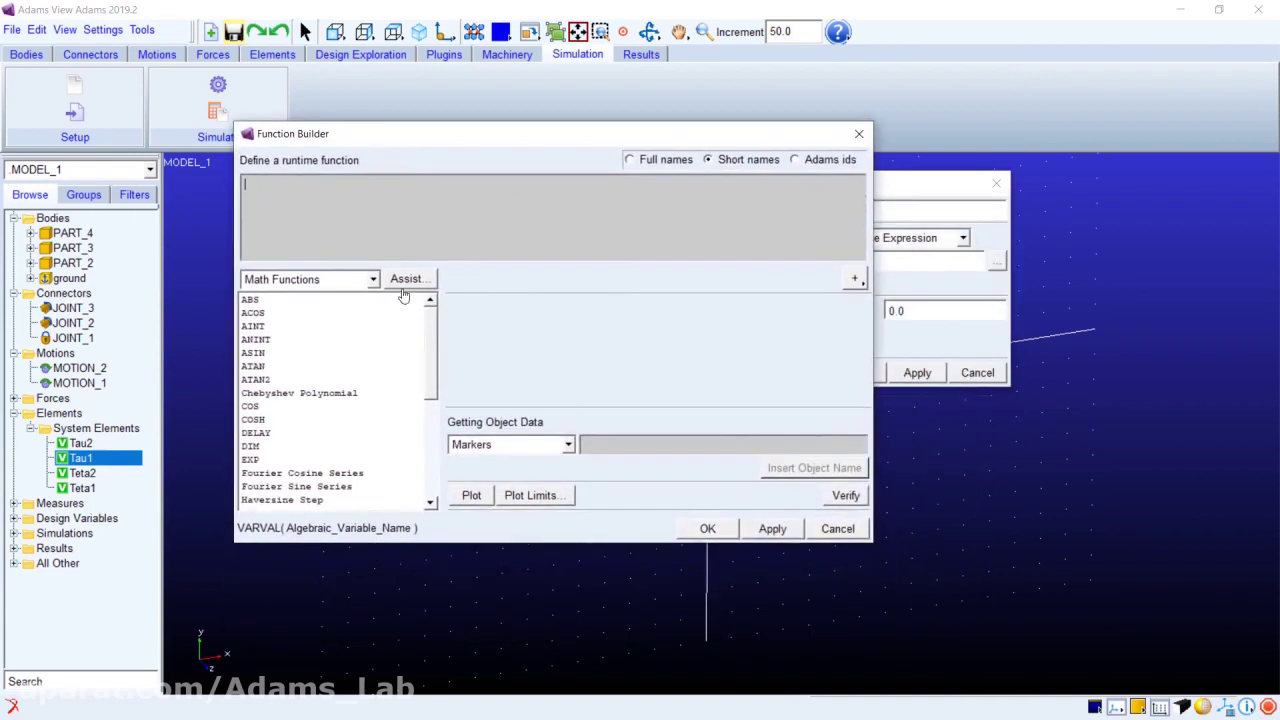
left_click(366, 280)
left_click(306, 315)
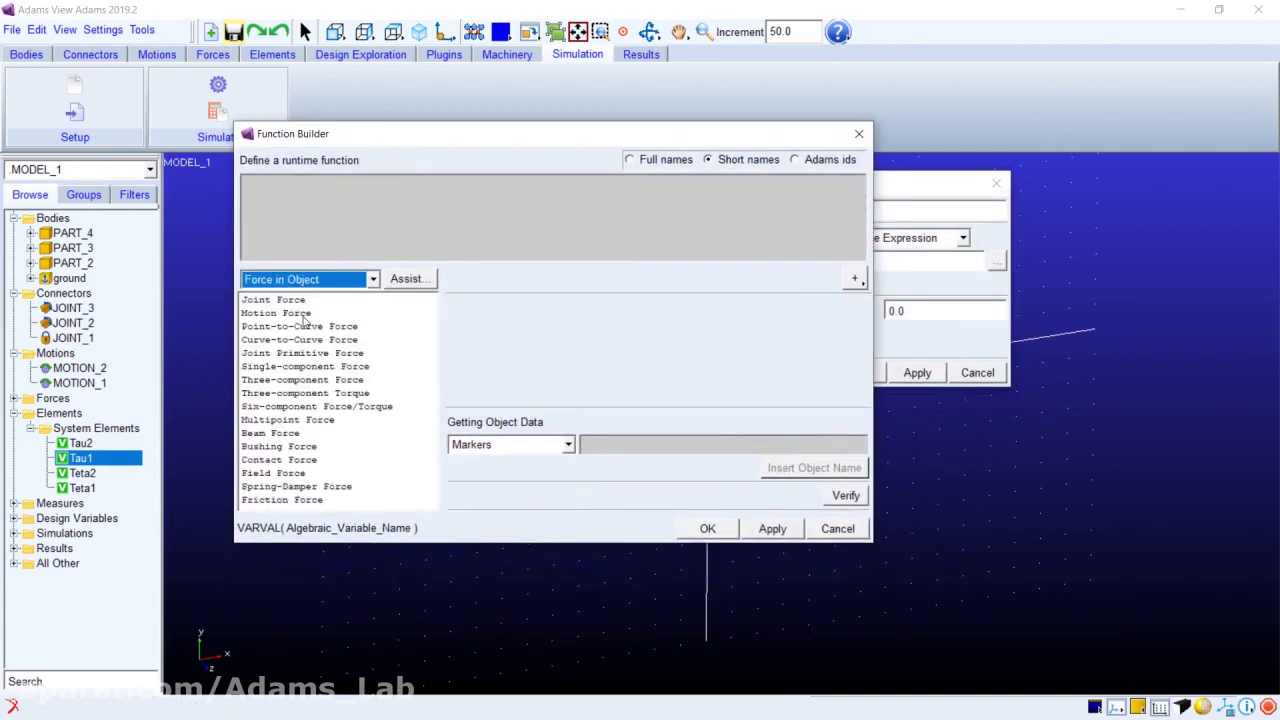
left_click(307, 314)
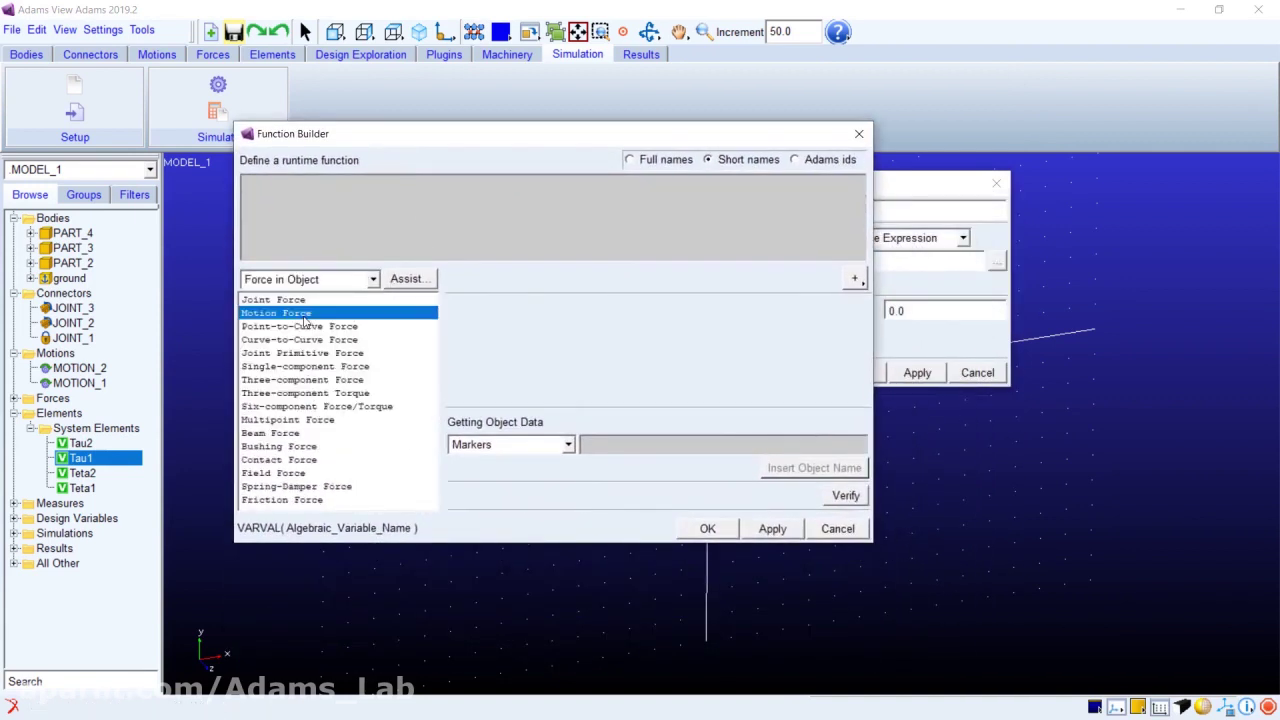
left_click(412, 281)
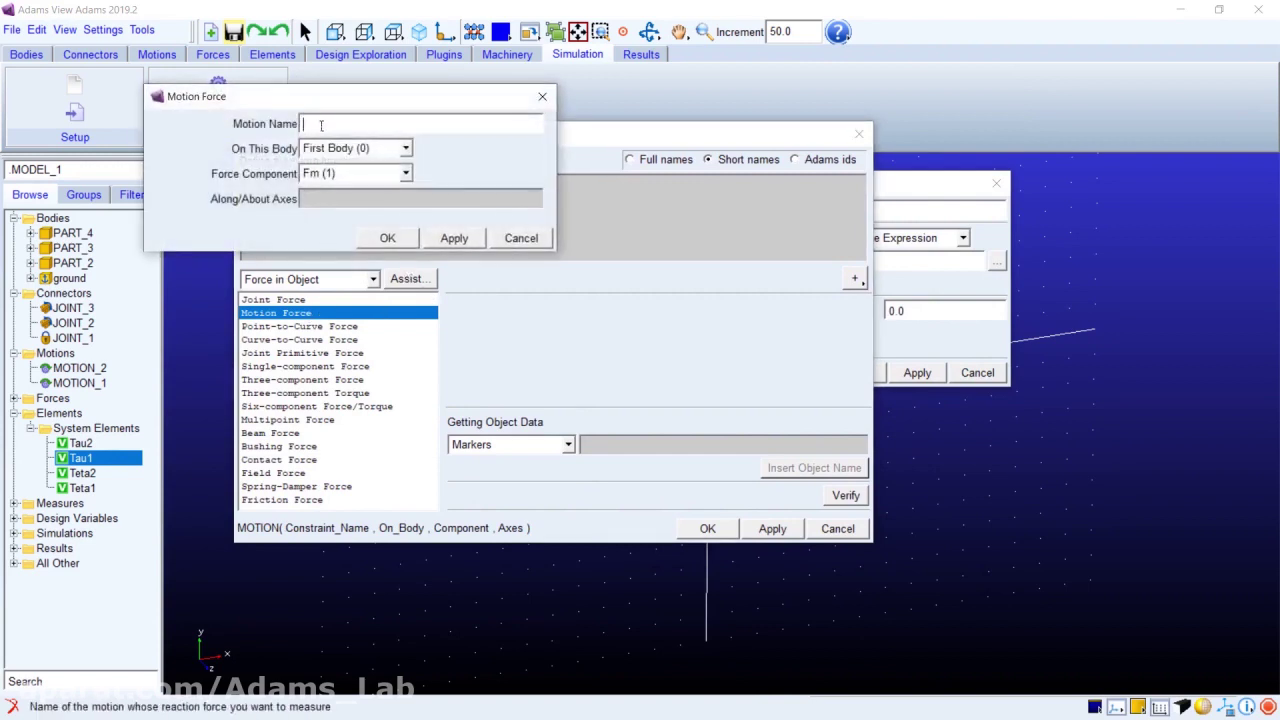
Step: Define Tau1 as the Tz (8) component of MOTION_1 on the first body, and accept the function and the state variable change
double_click(305, 124)
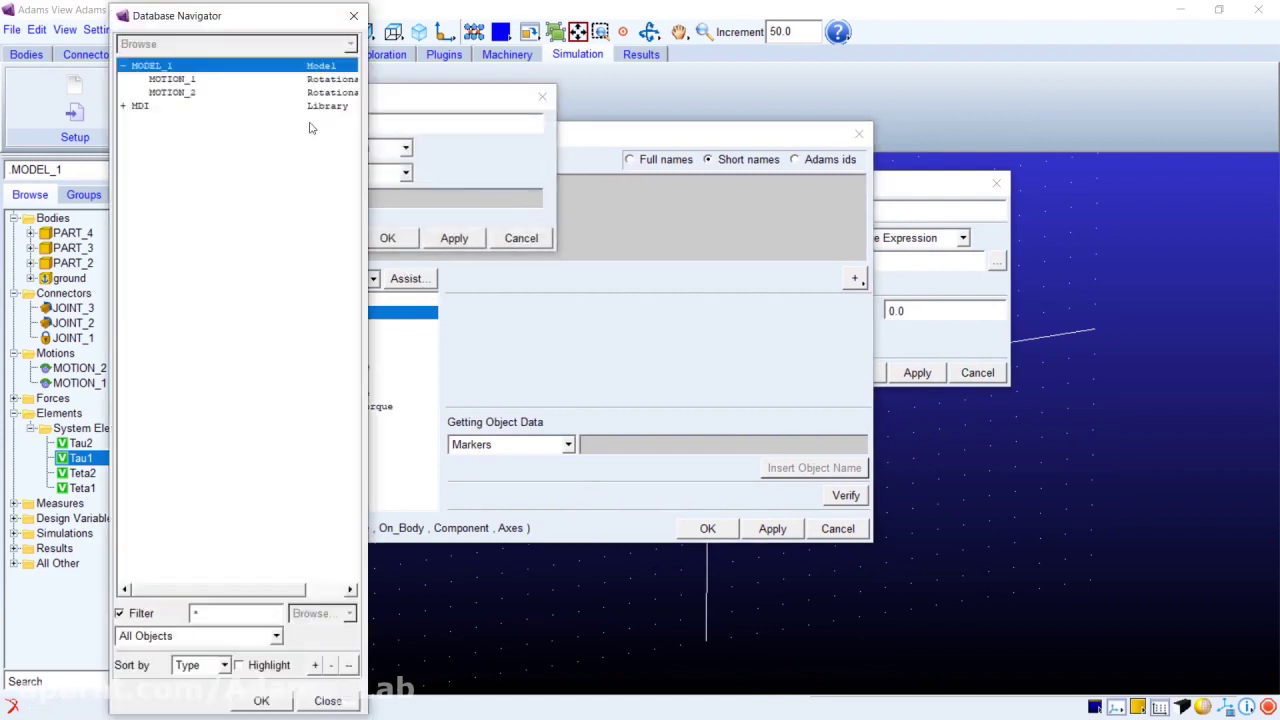
left_click(196, 82)
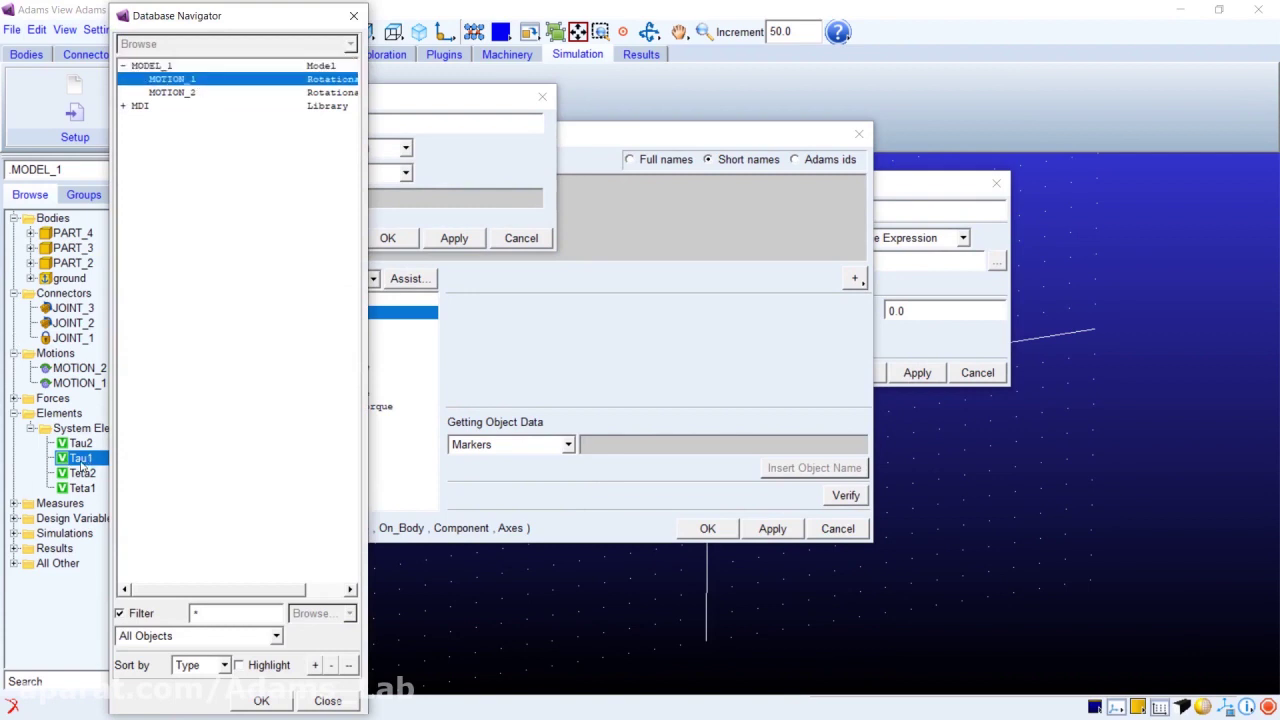
double_click(186, 82)
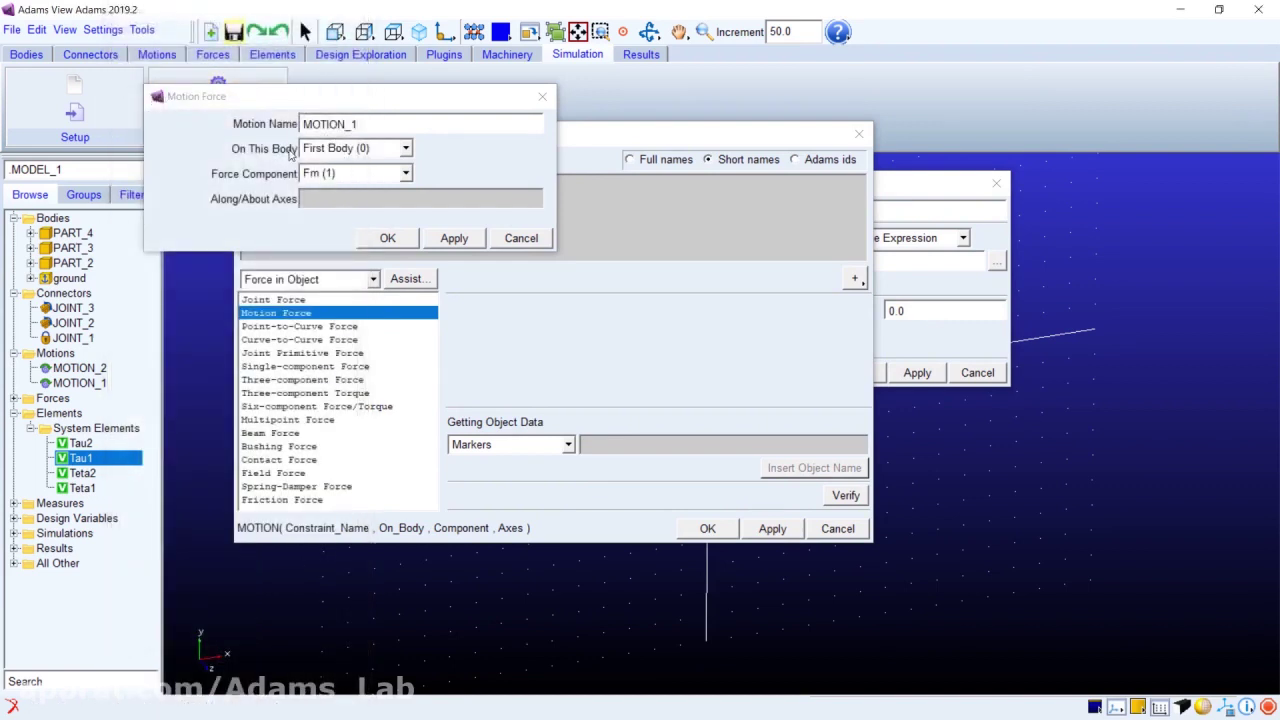
left_click(341, 149)
left_click(341, 149)
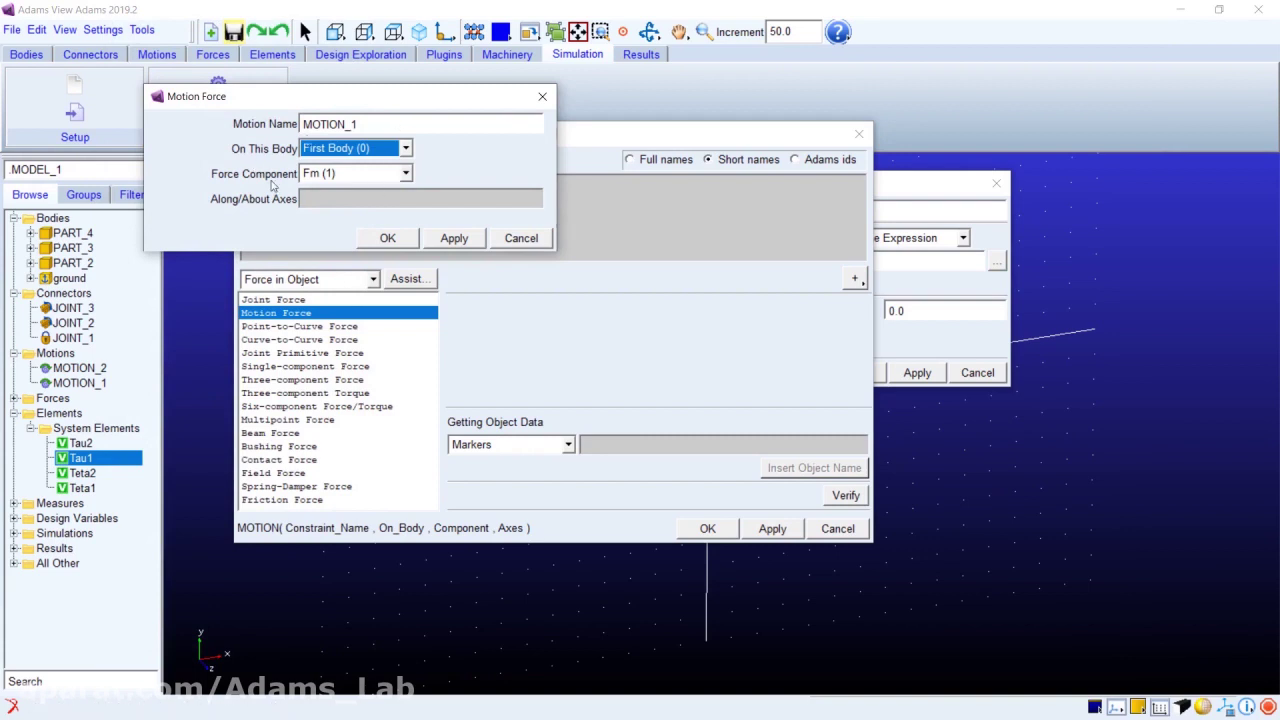
left_click(313, 173)
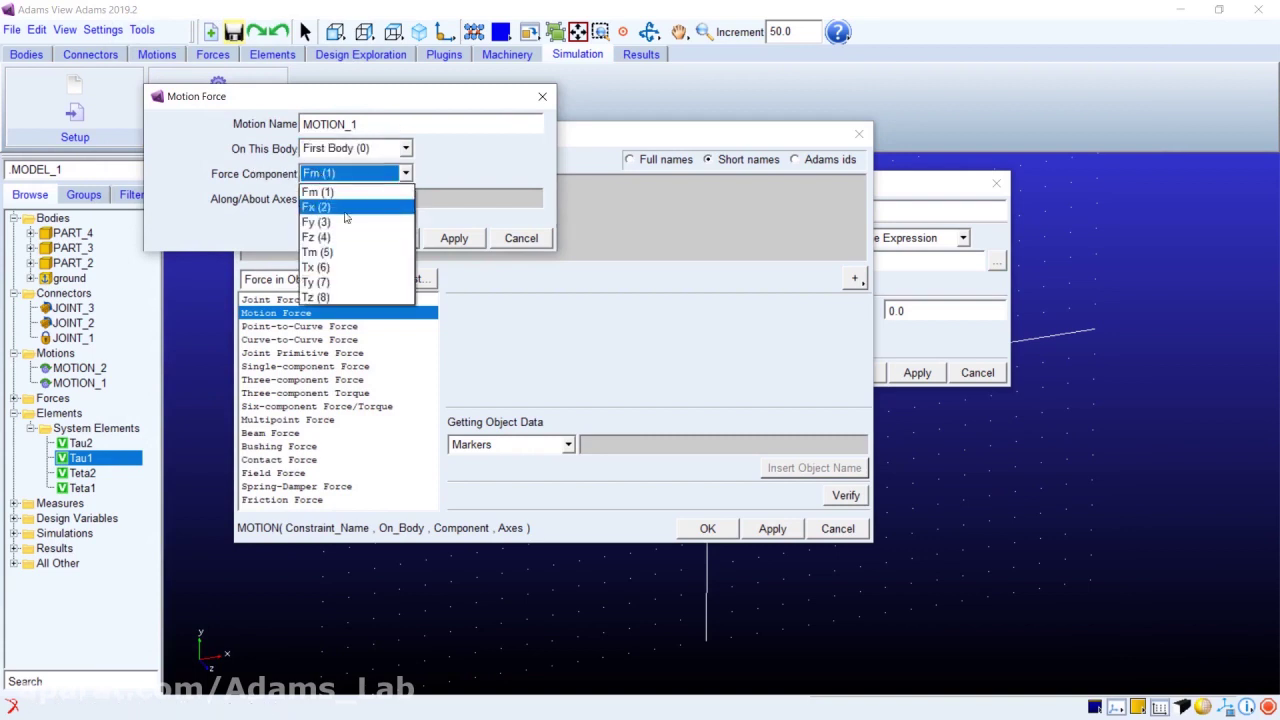
left_click(317, 298)
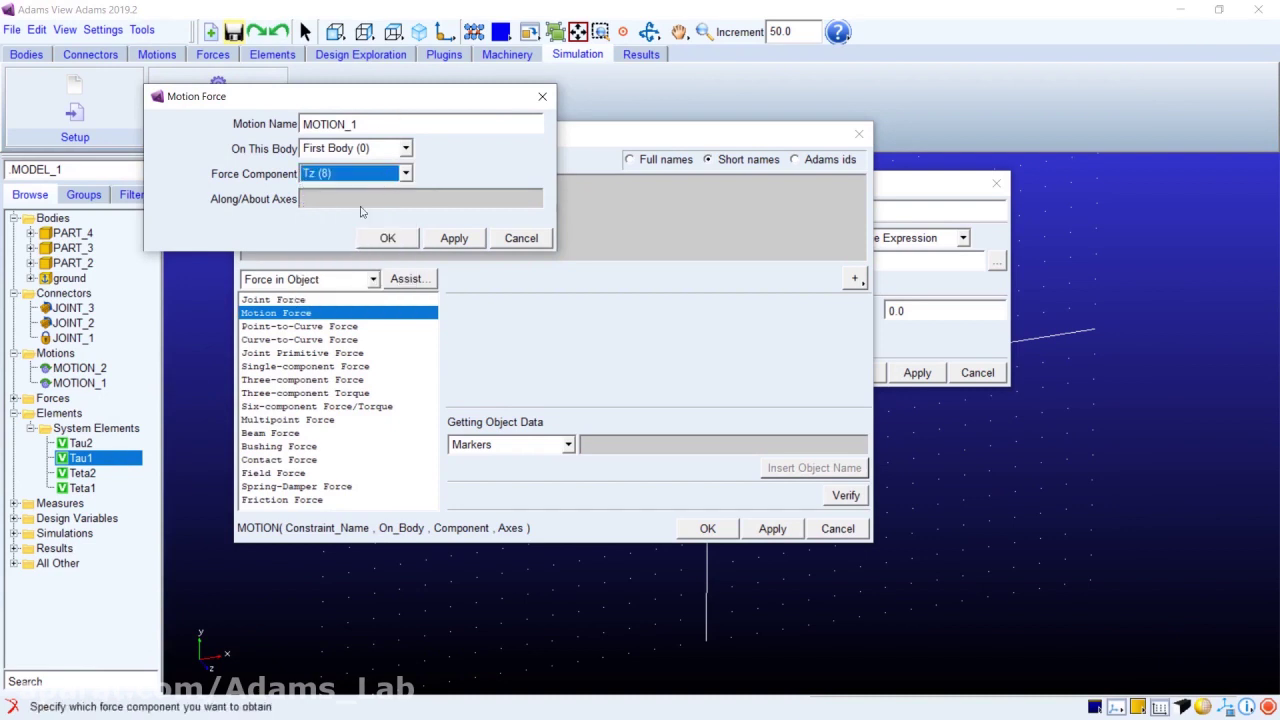
left_click(388, 241)
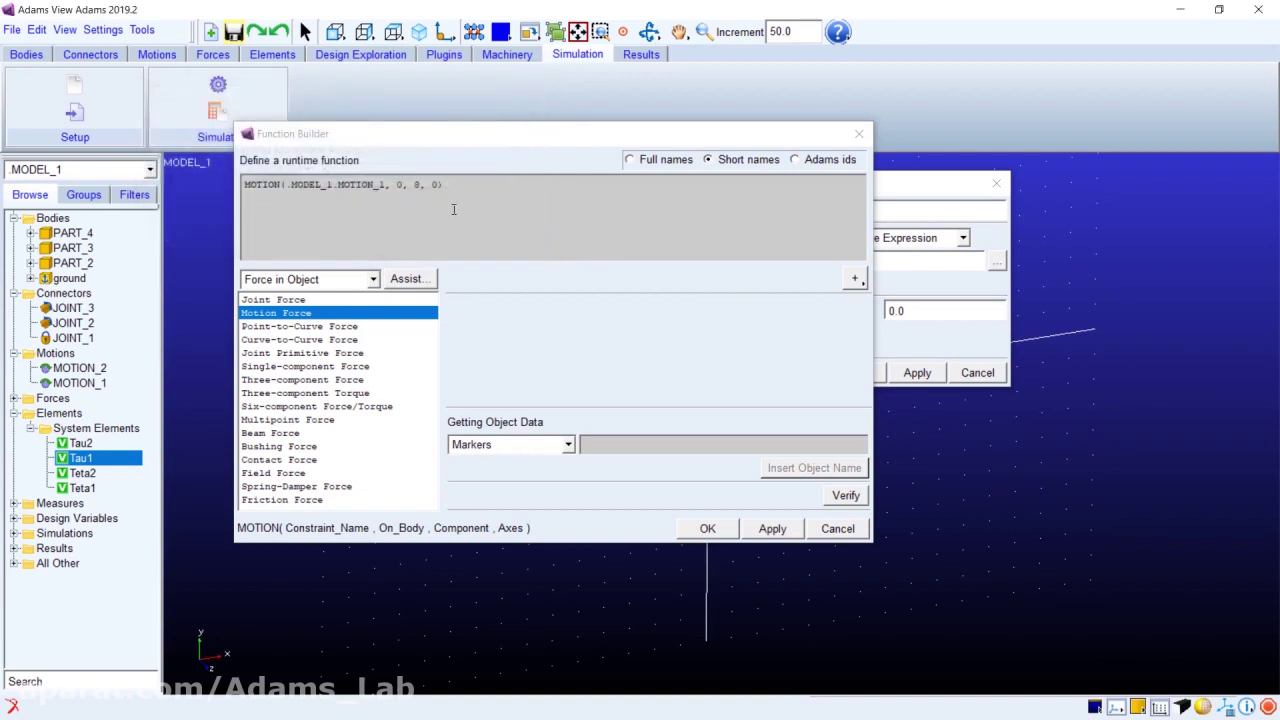
left_click(710, 529)
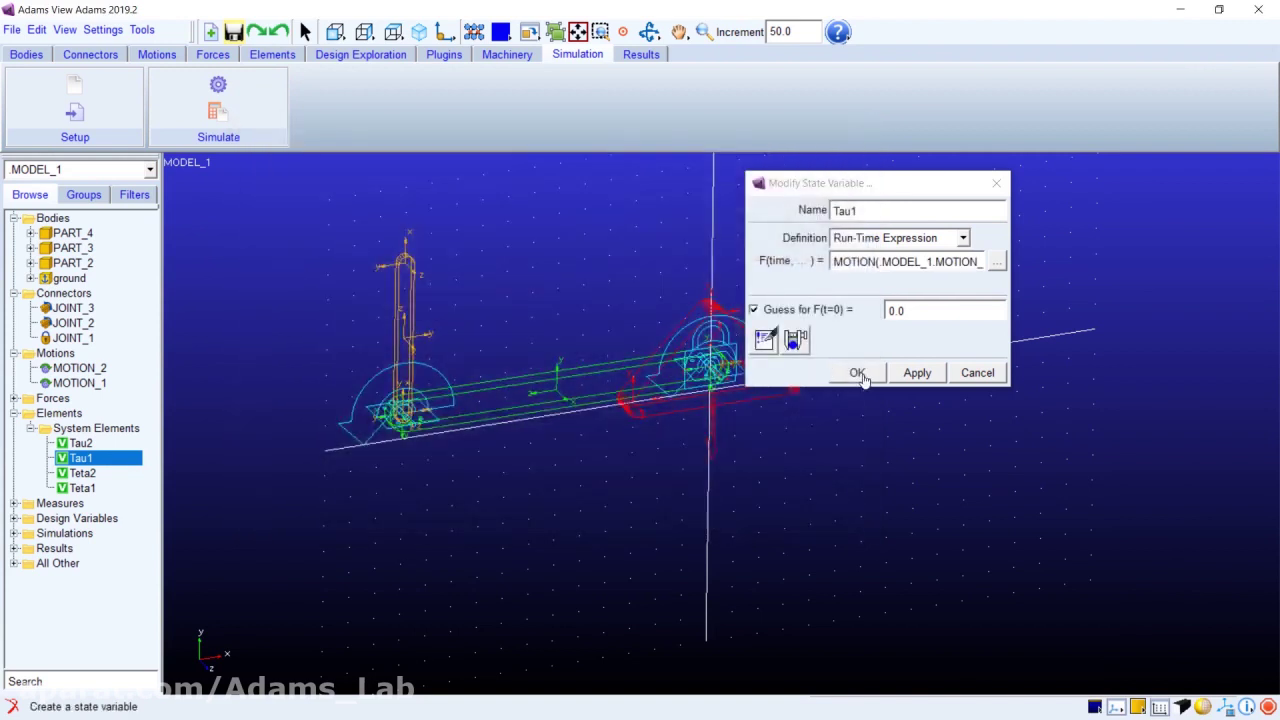
left_click(858, 374)
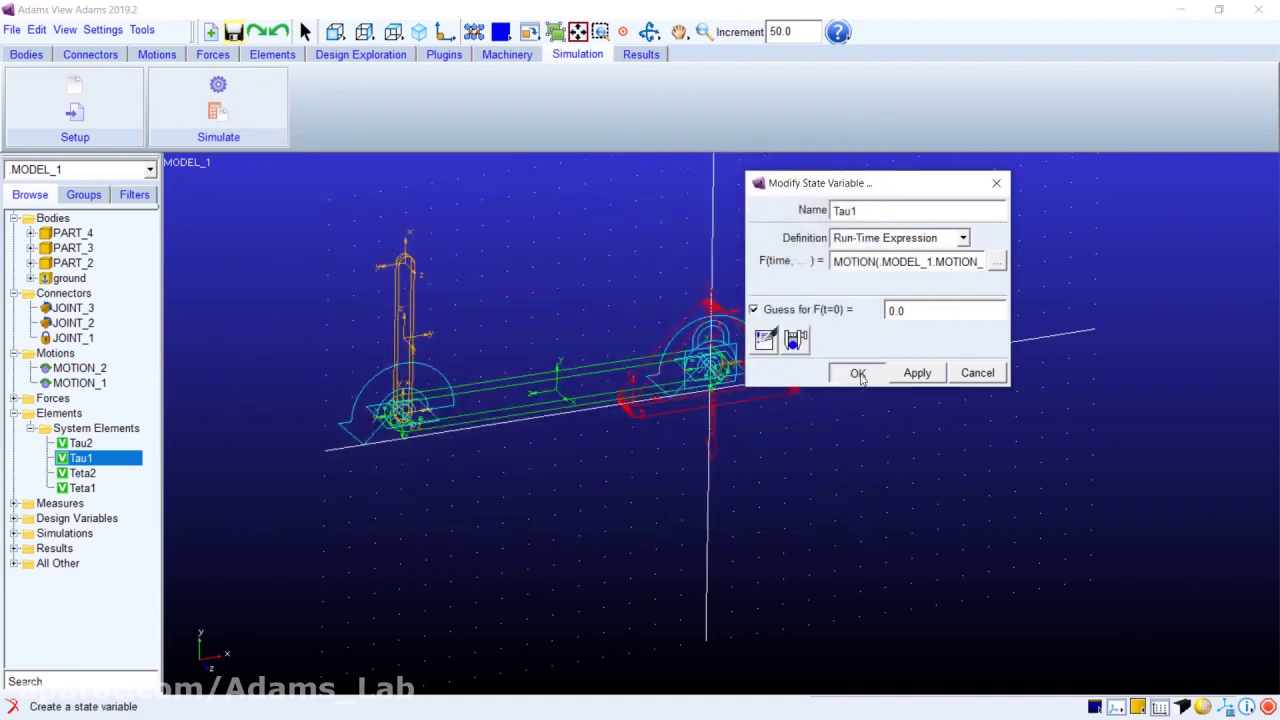
Step: Clear the Tau2 state variable's run-time expression and open the Motion Force function assistant for it
left_click(64, 447)
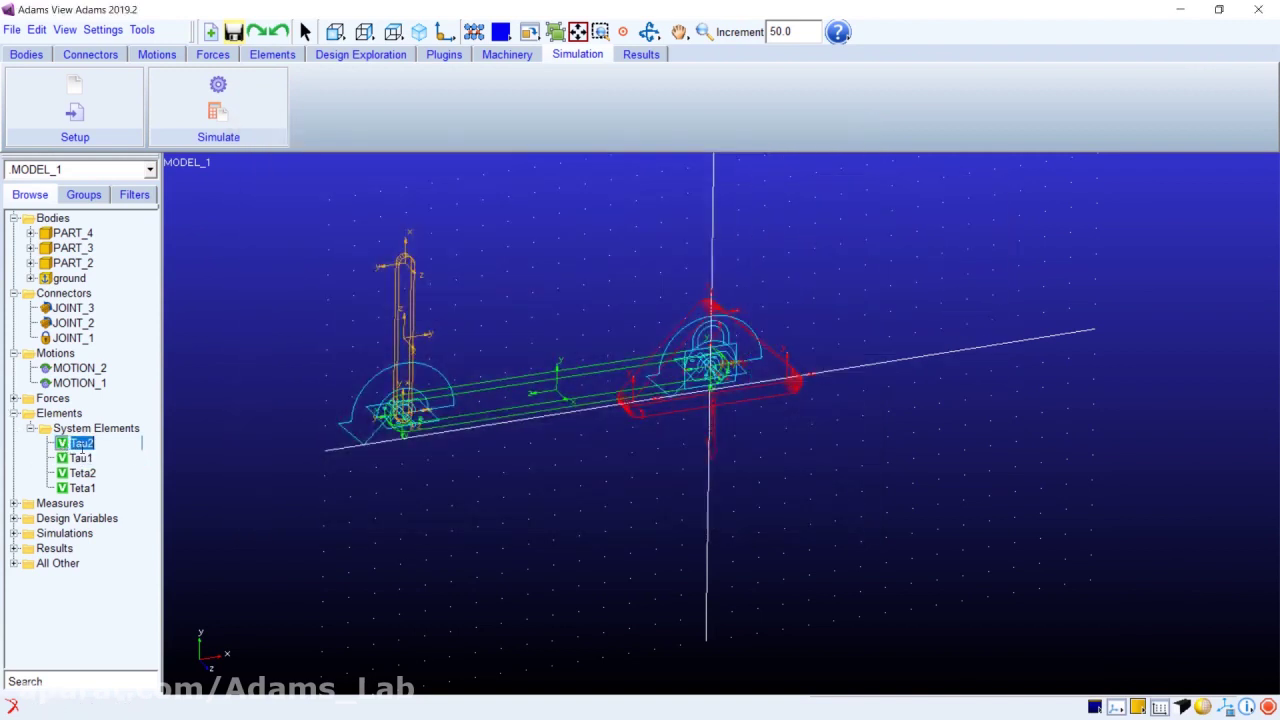
double_click(62, 444)
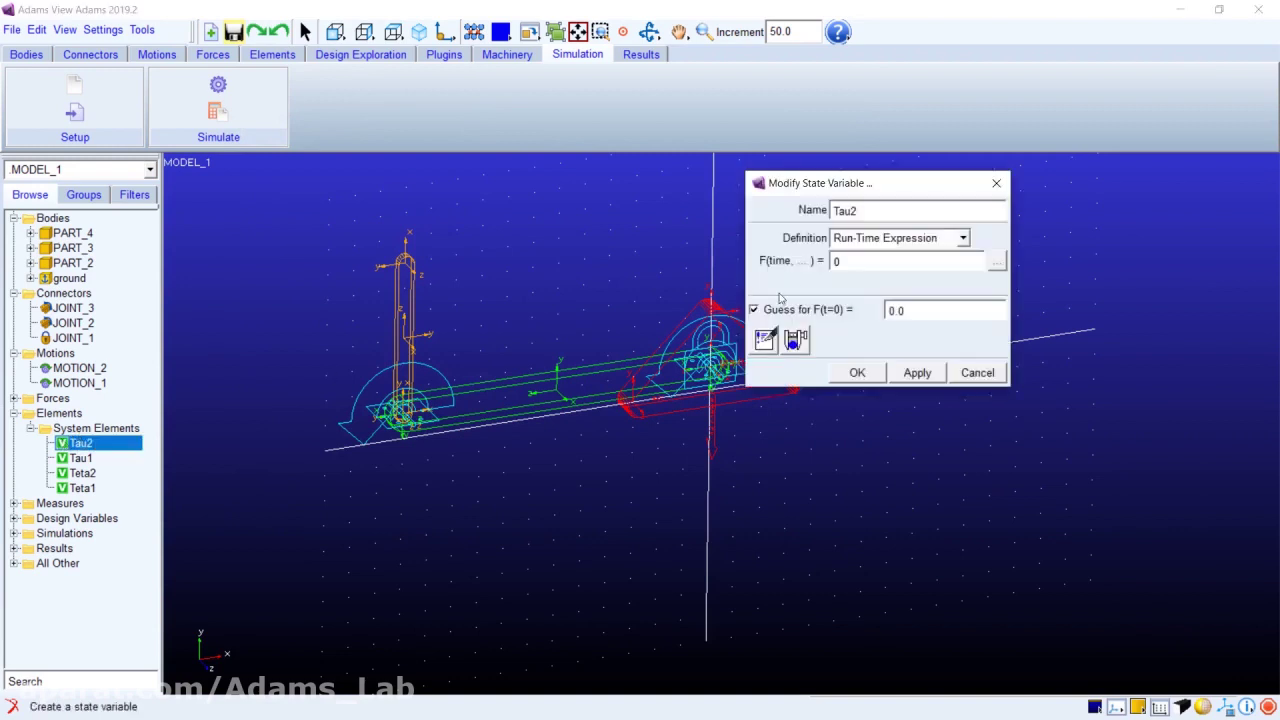
left_click(997, 262)
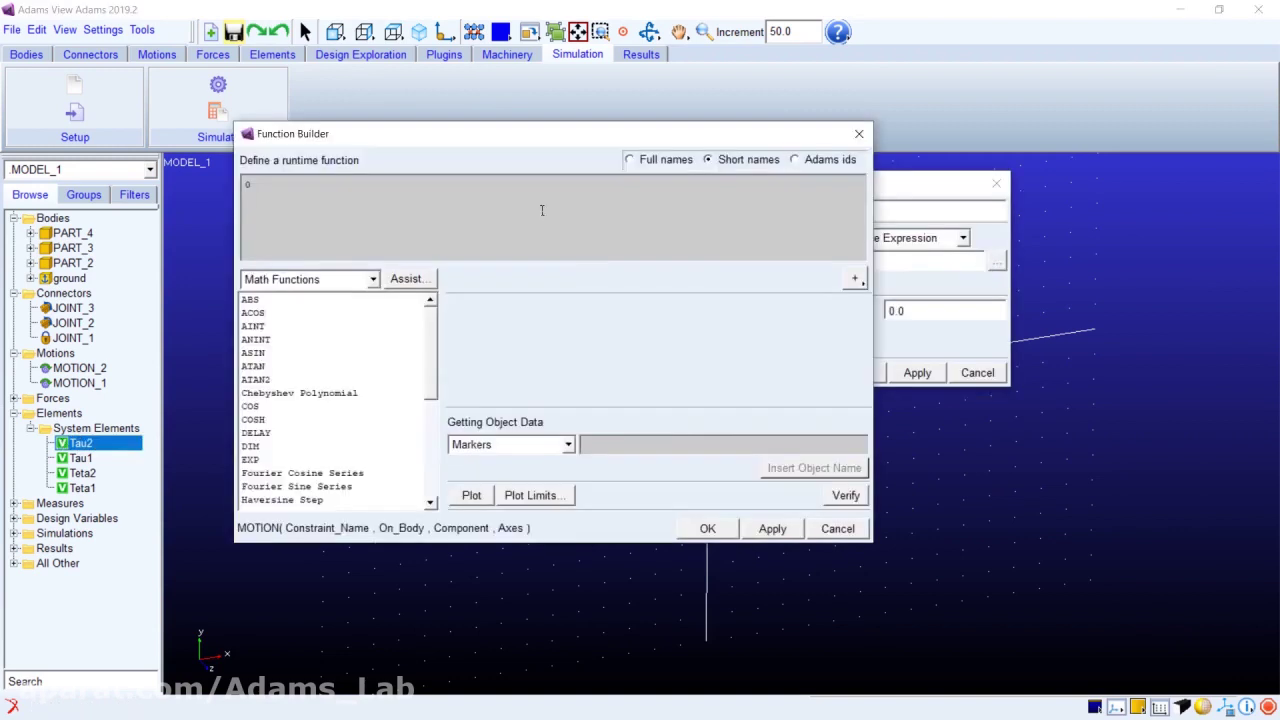
key("BackSpace")
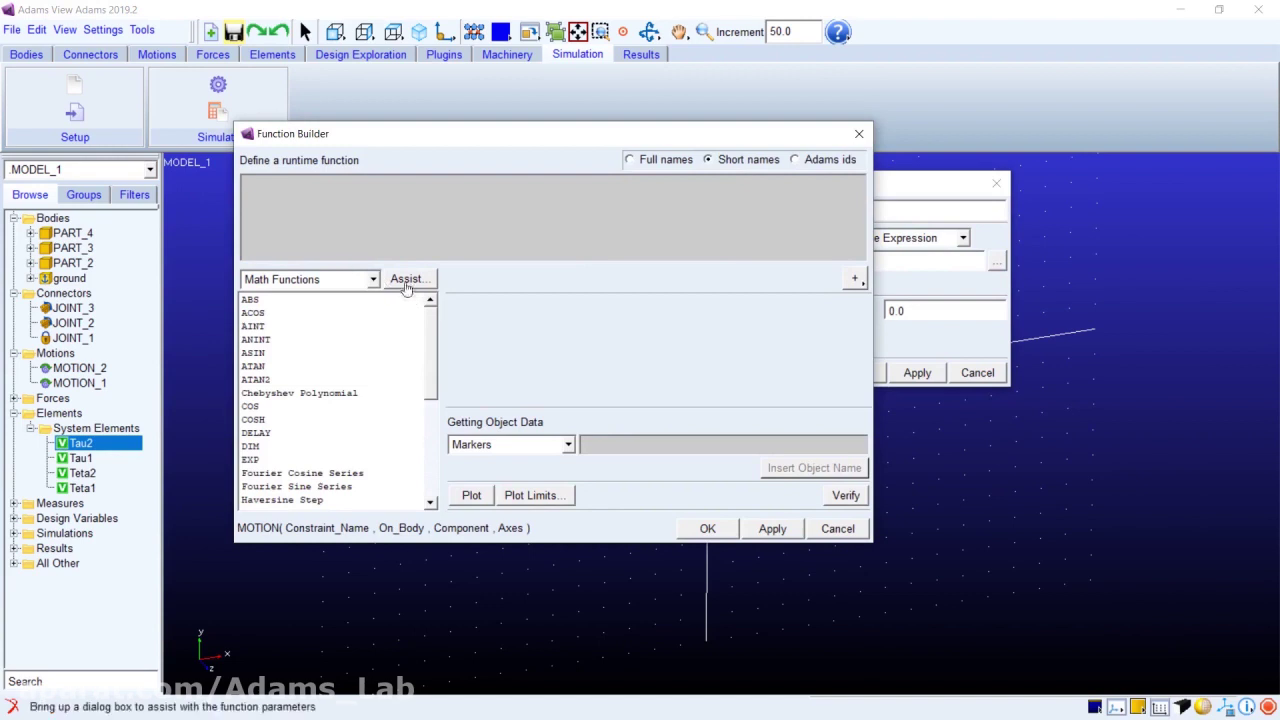
left_click(363, 283)
left_click(320, 314)
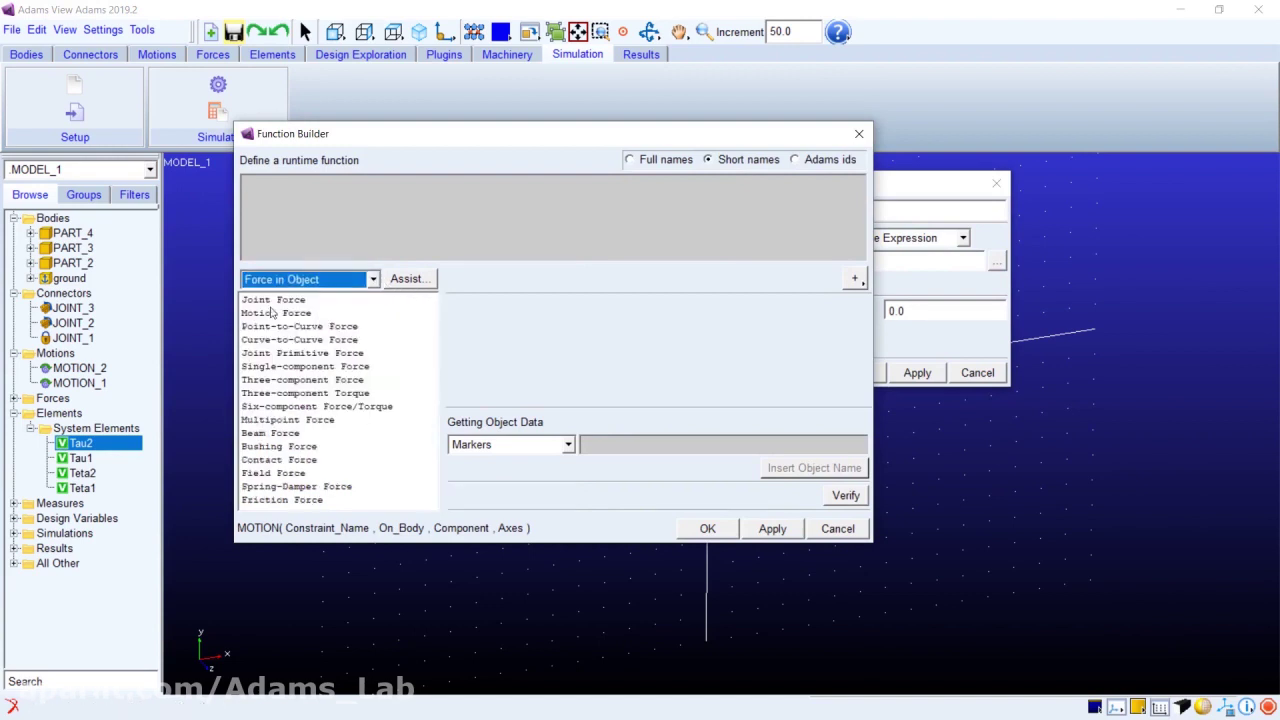
left_click(278, 313)
left_click(408, 279)
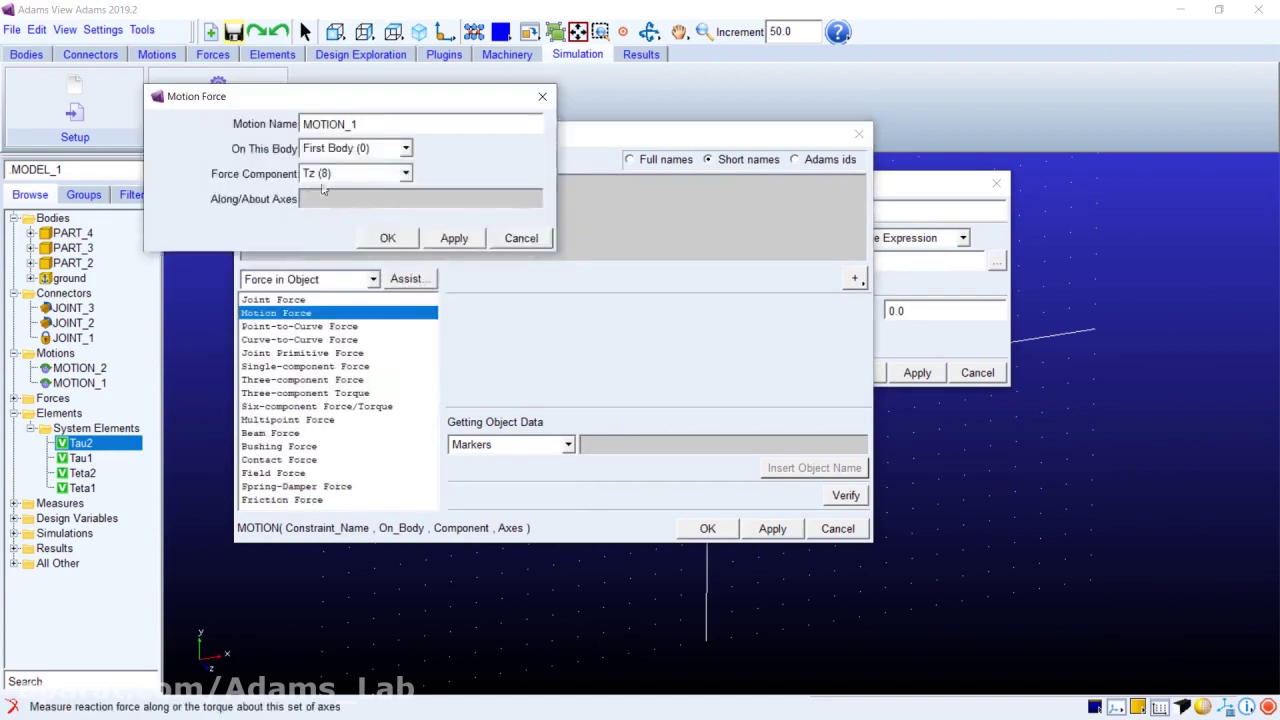
Step: Define Tau2 as the Tz (8) component of MOTION_2 on the first body, and accept the function and the state variable change
double_click(362, 126)
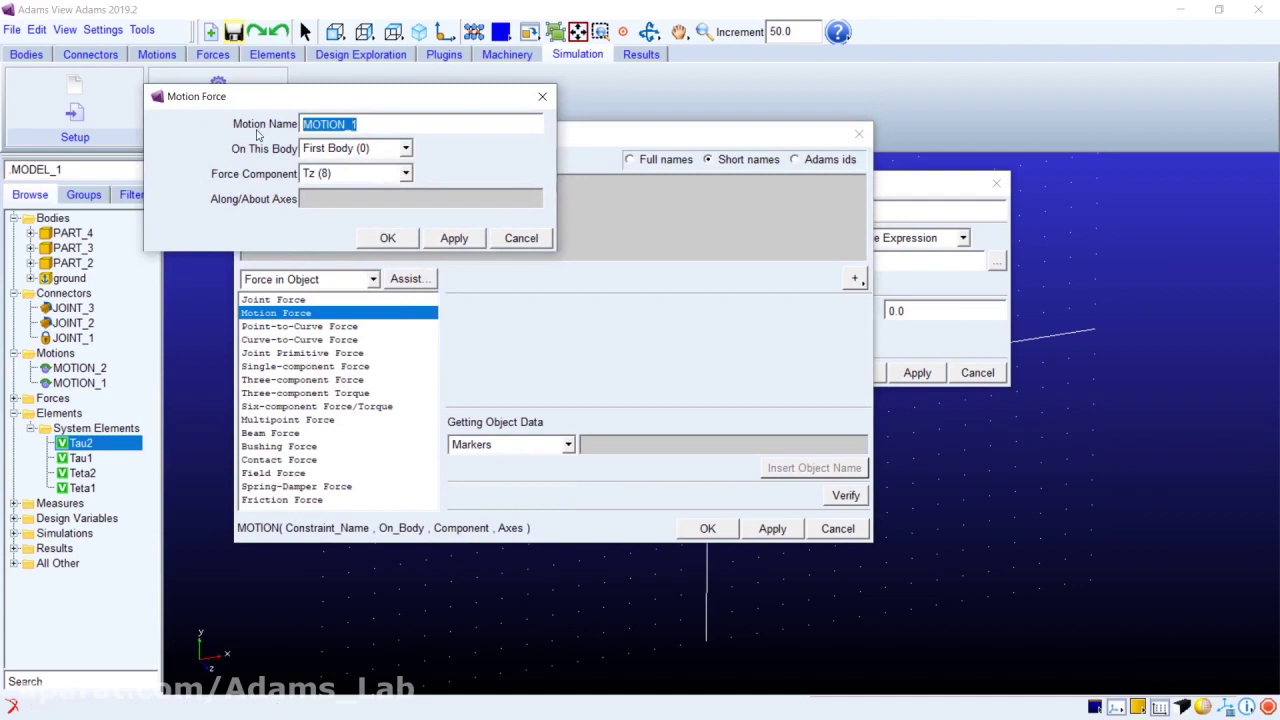
key("BackSpace")
double_click(333, 124)
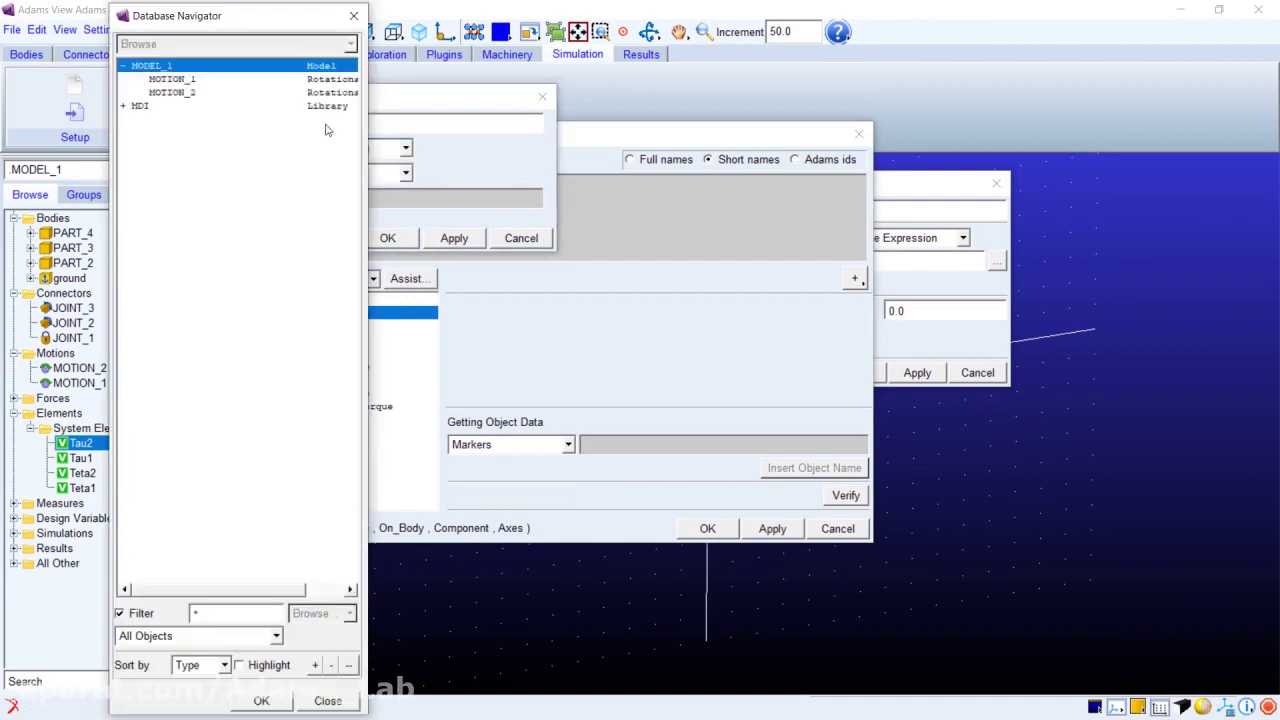
left_click(205, 93)
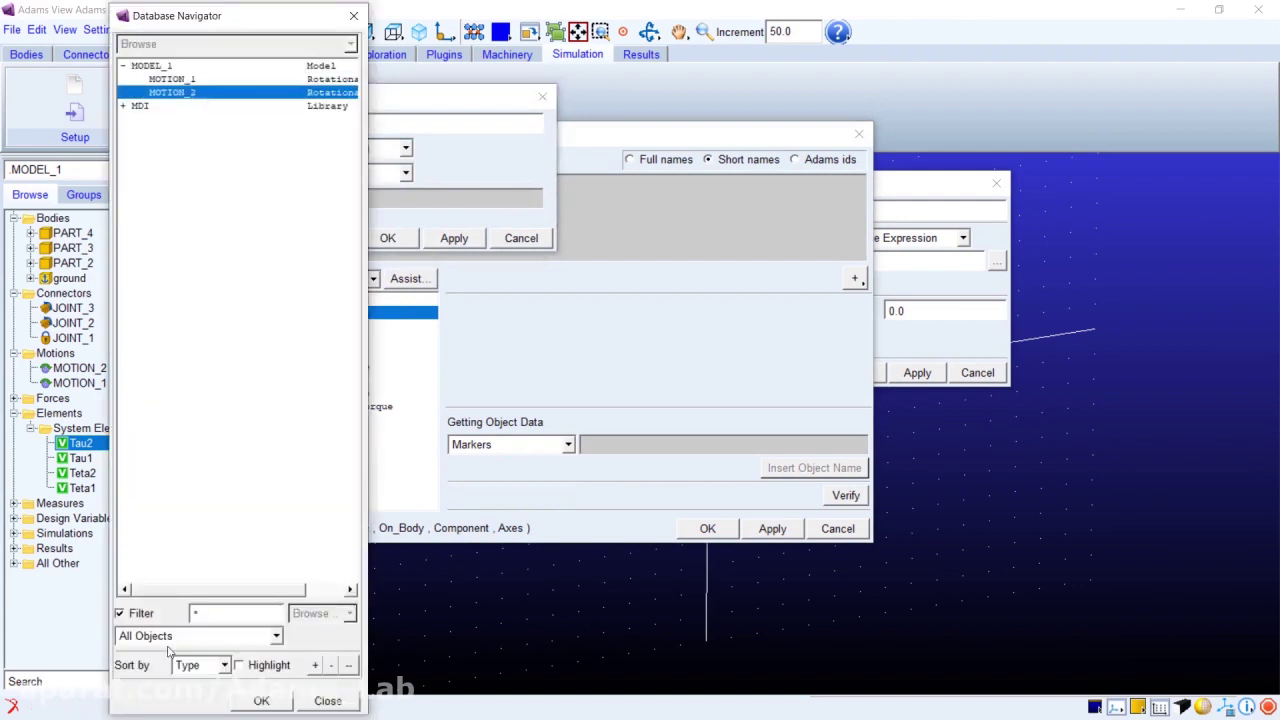
left_click(261, 701)
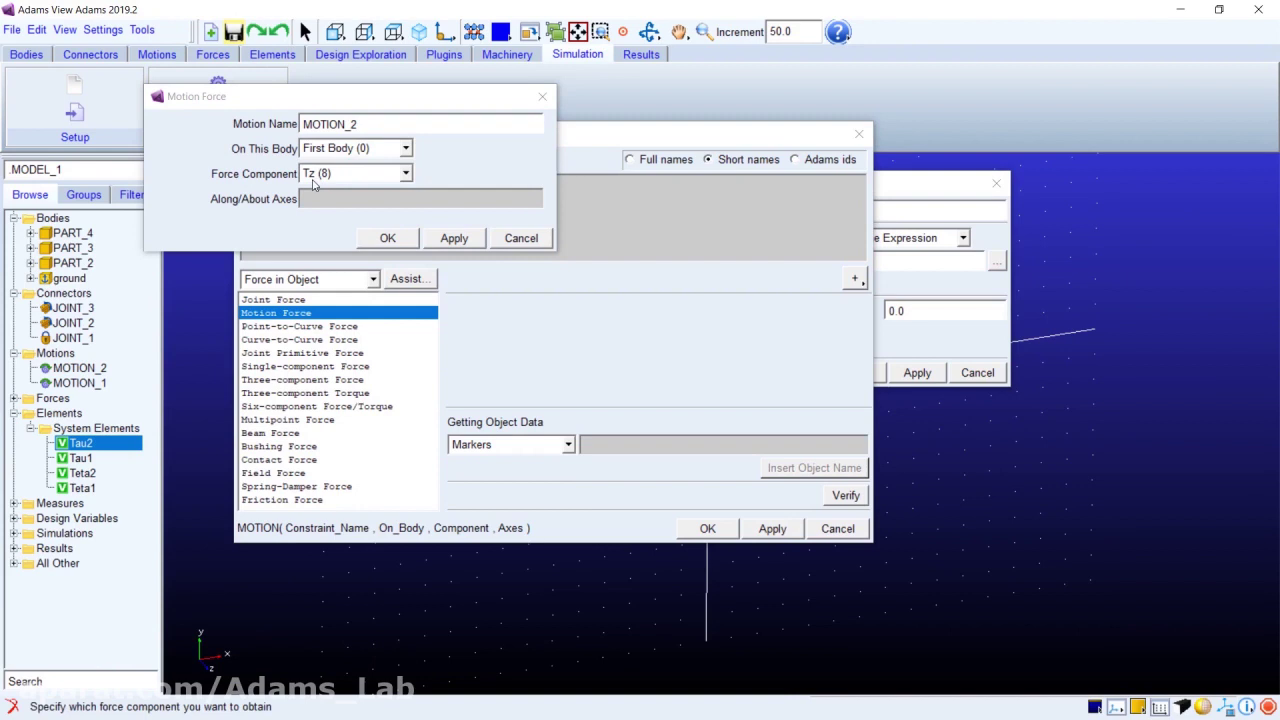
left_click(388, 238)
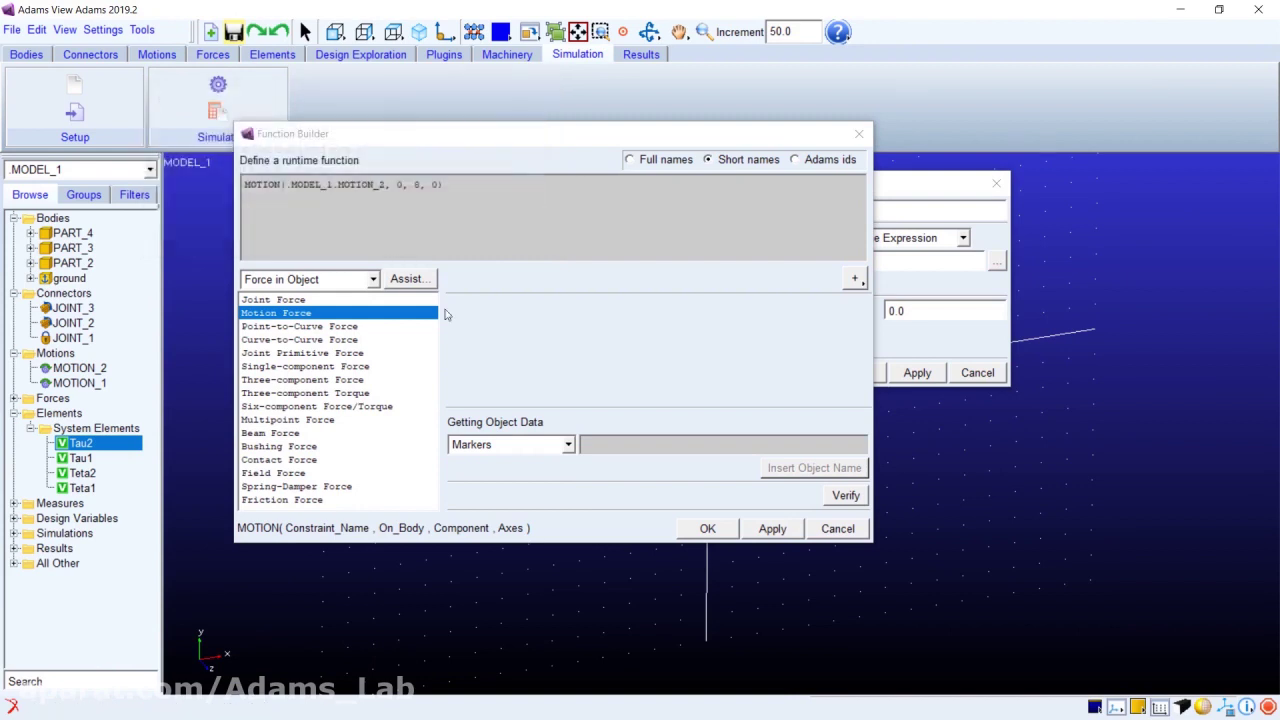
left_click(707, 528)
left_click(862, 371)
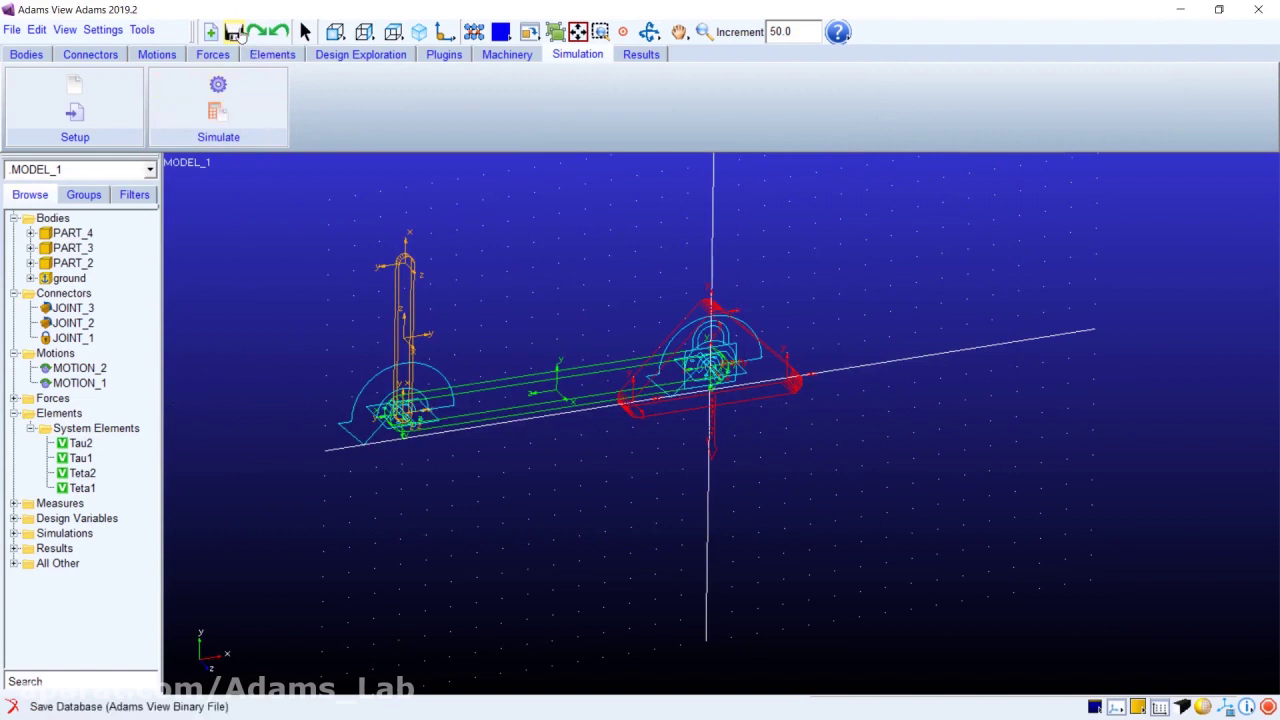
Step: Save the Adams database without a backup copy, and switch to Simulink to save the adams_sys_ model
left_click(236, 32)
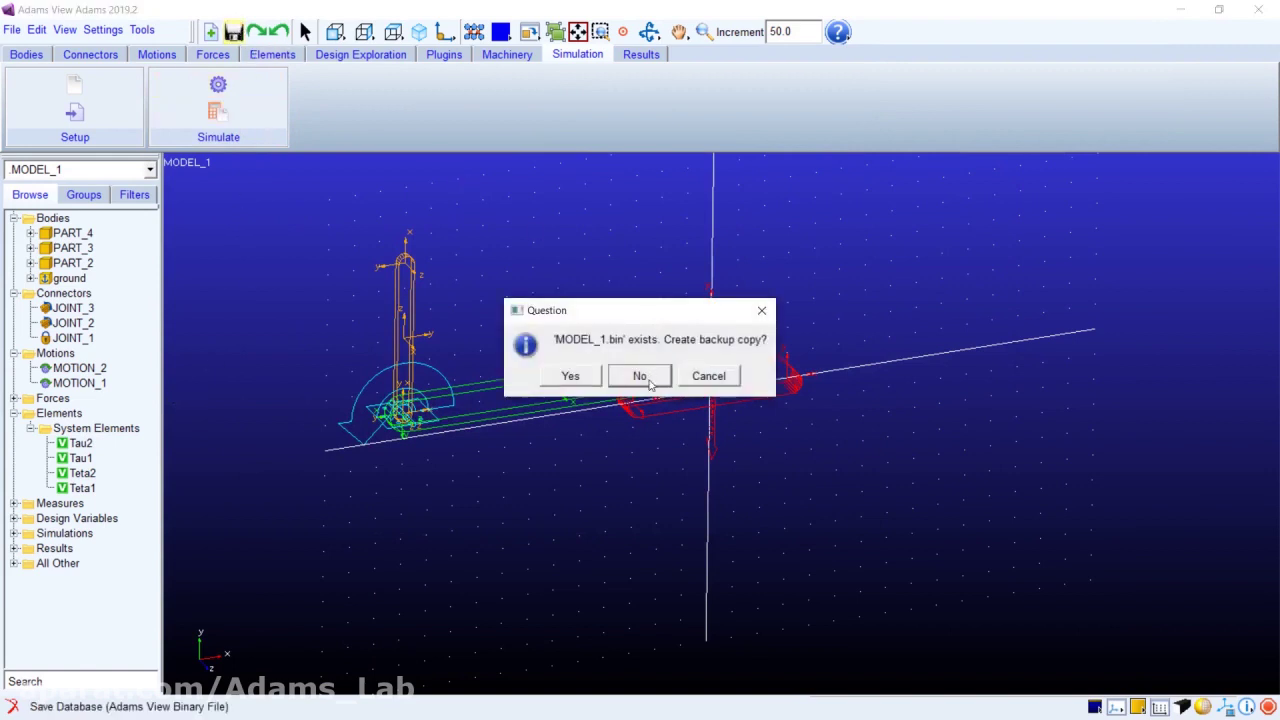
left_click(640, 376)
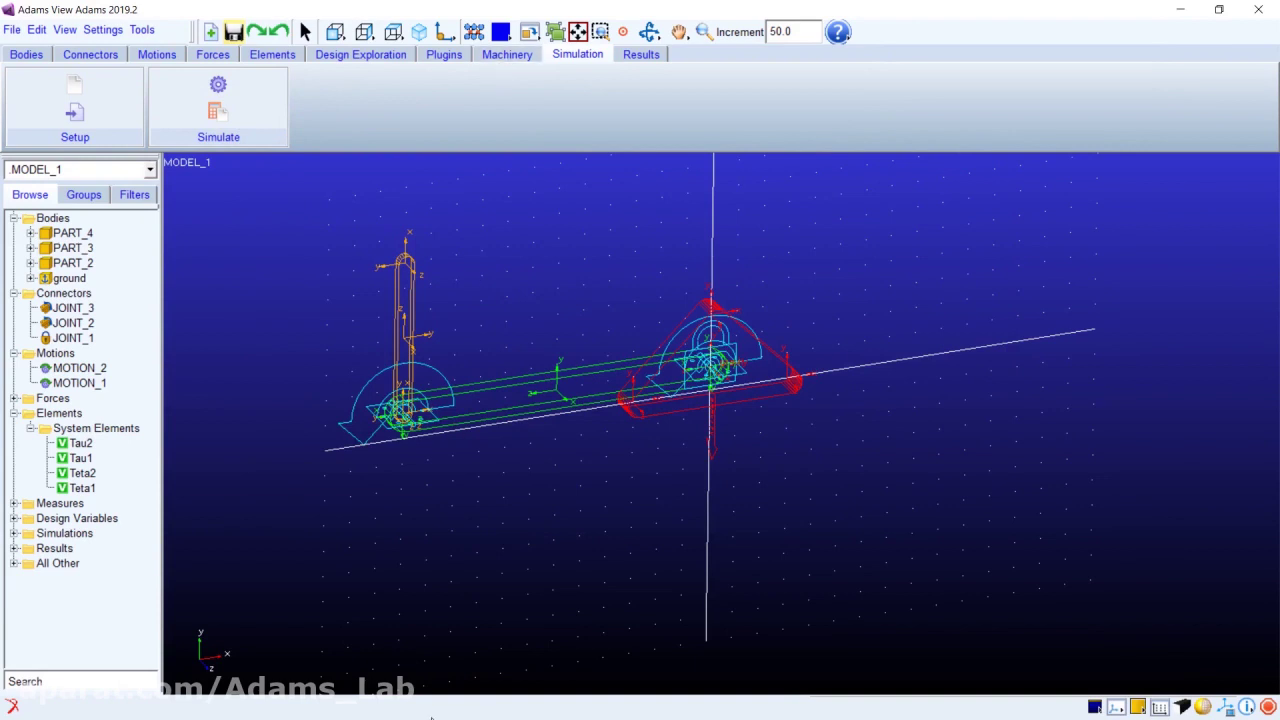
key("super")
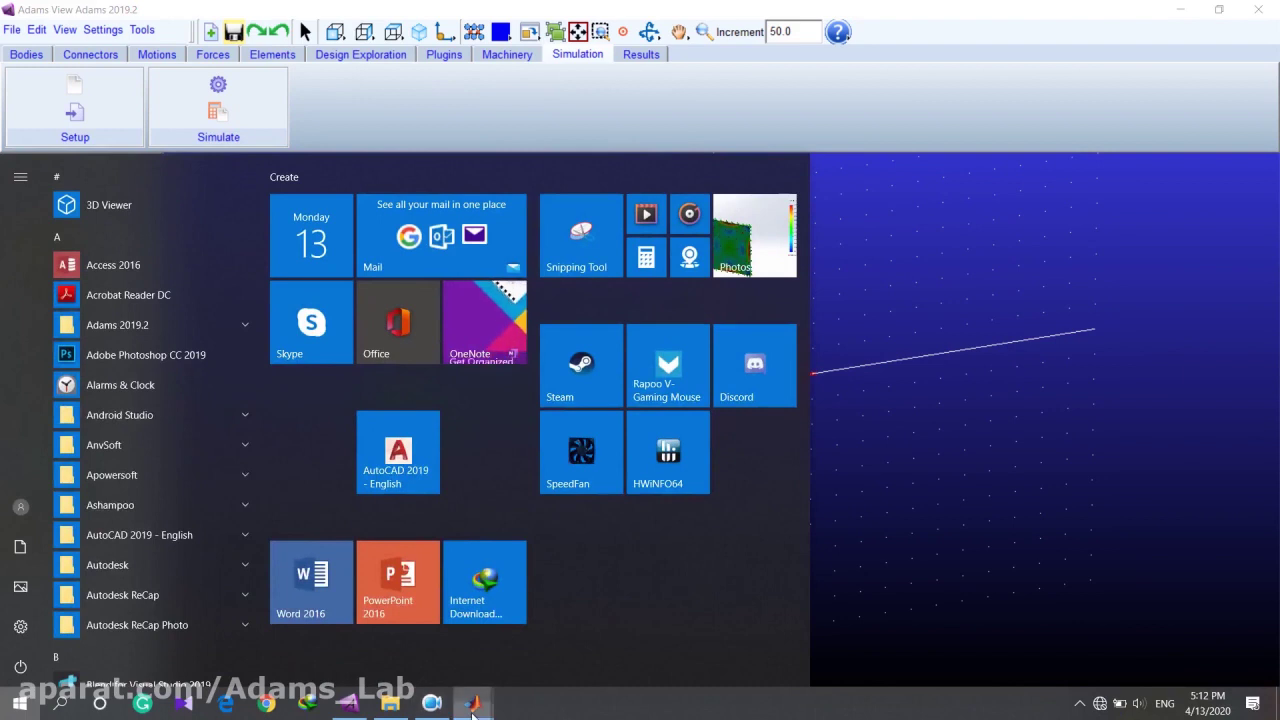
mouse_move(473, 707)
left_click(557, 620)
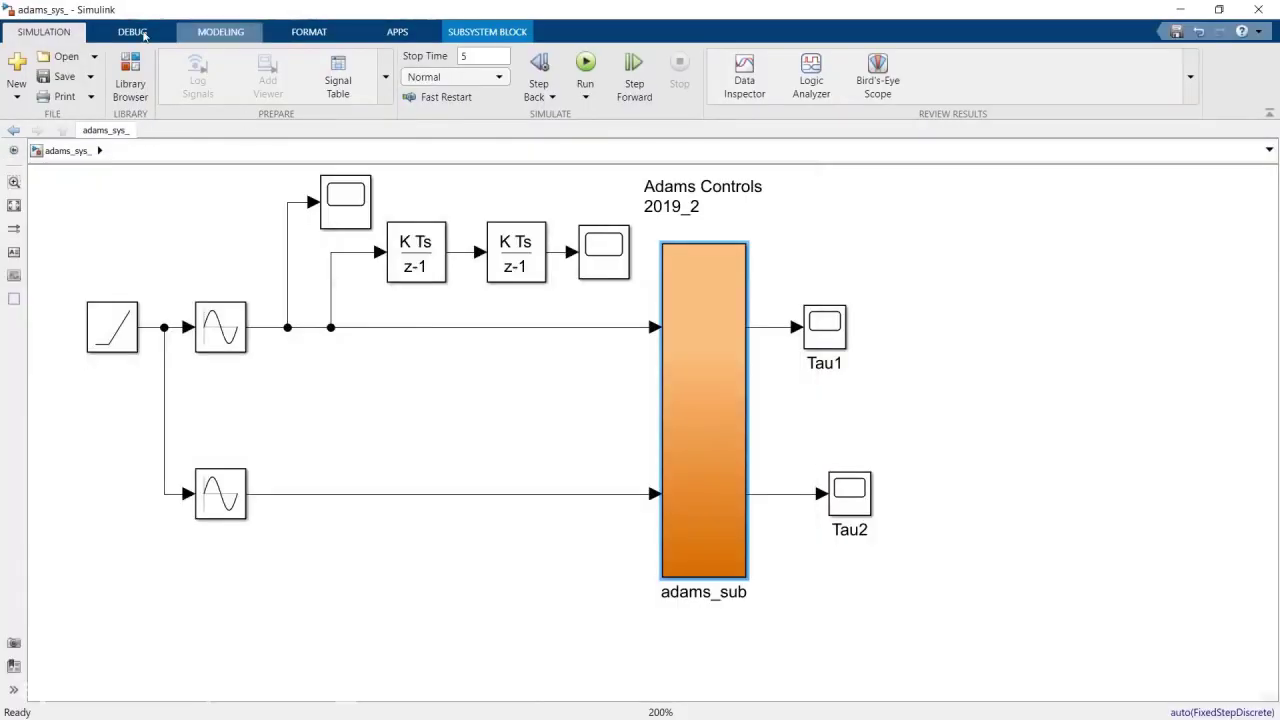
left_click(57, 77)
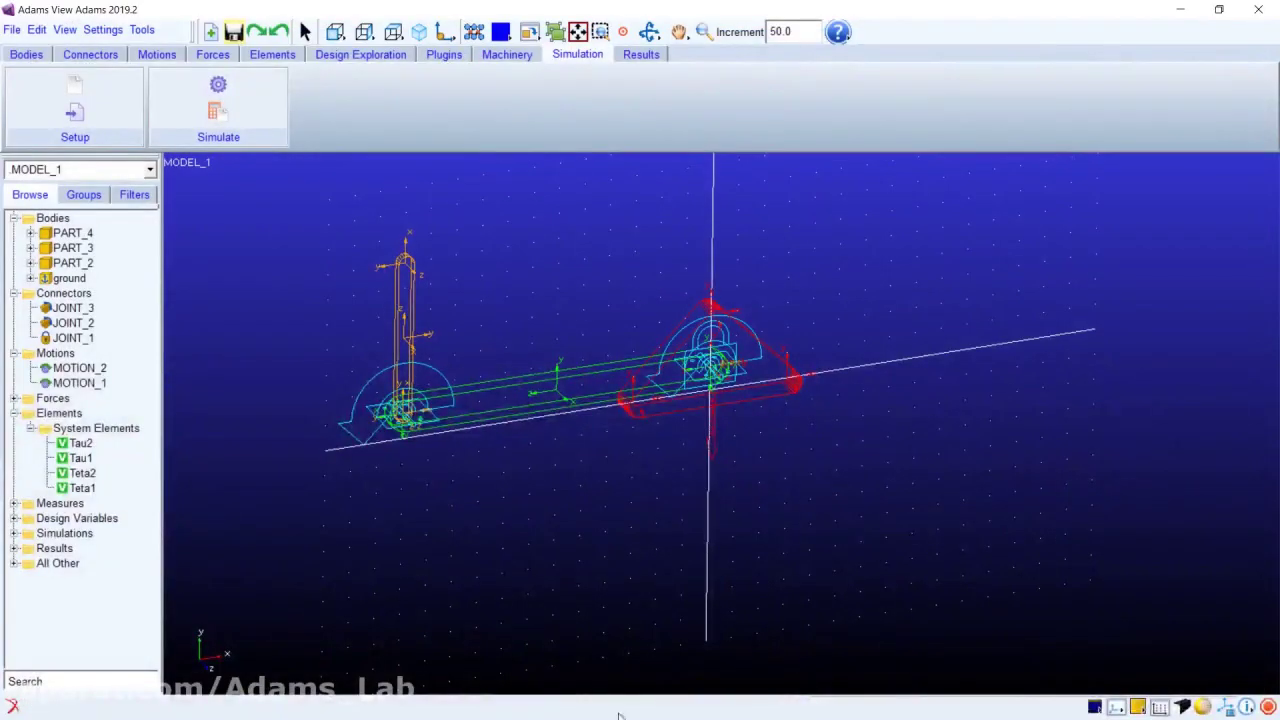
Step: Switch to MATLAB, close the Controls_Plant_1.m script and move the current folder up to Desktop
key("alt+Tab")
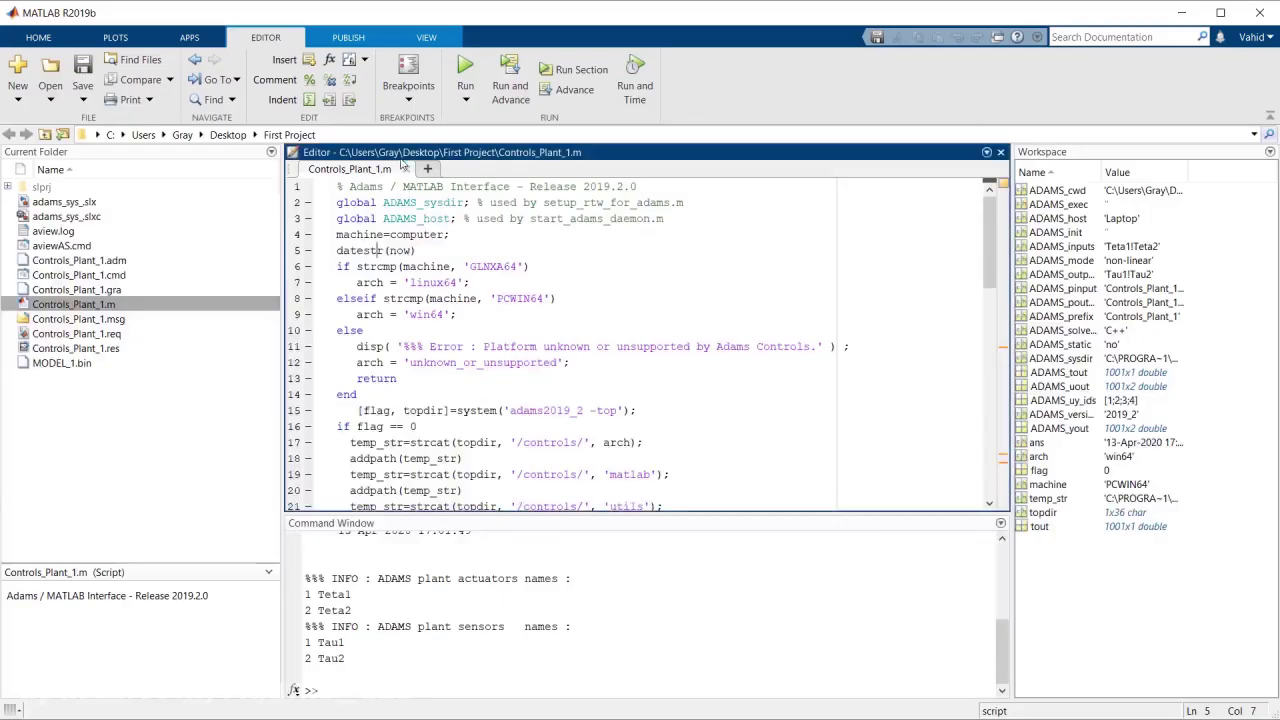
left_click(407, 170)
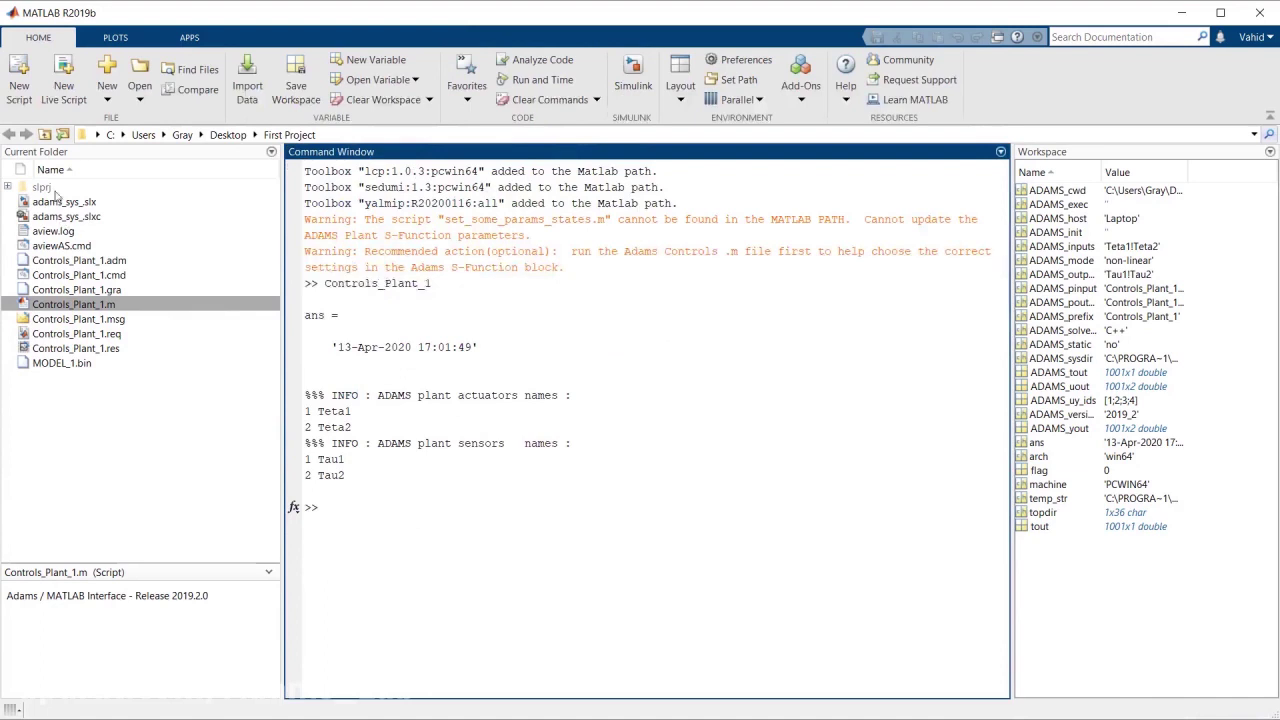
left_click(44, 137)
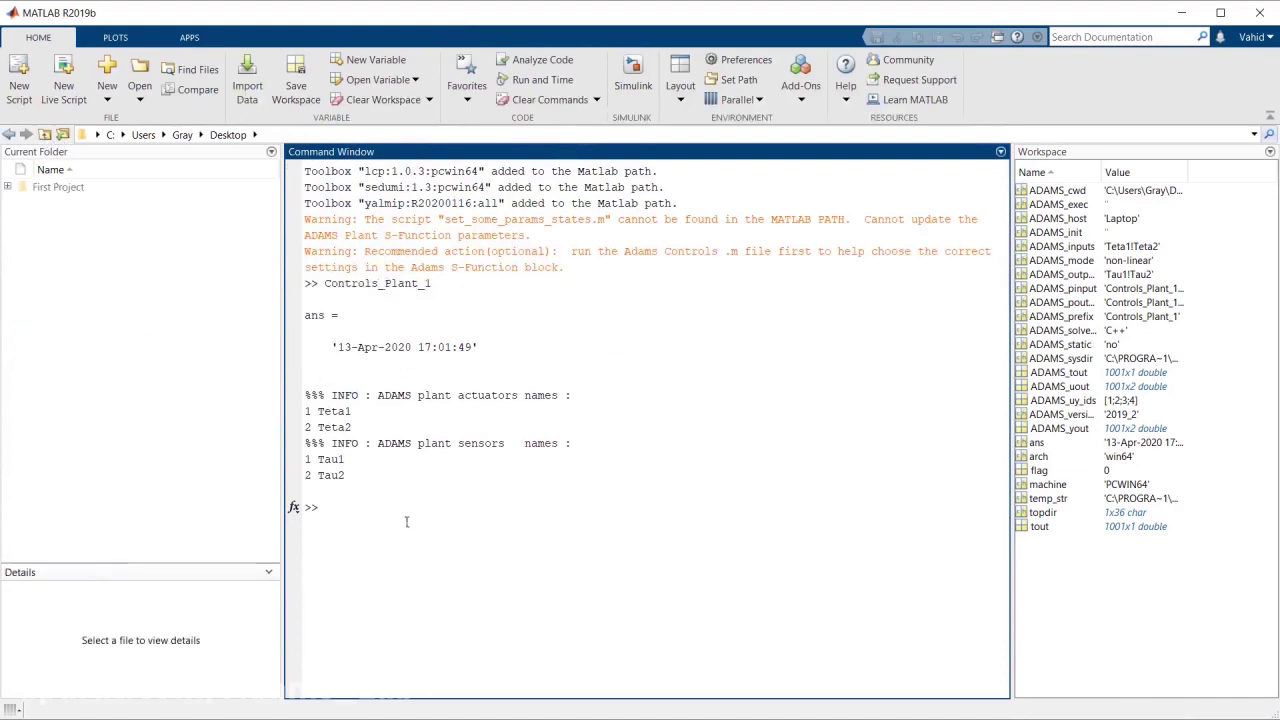
Step: Clear all workspace variables with clear all and empty the Command Window with clc
type("clear all")
key("Return")
type("c")
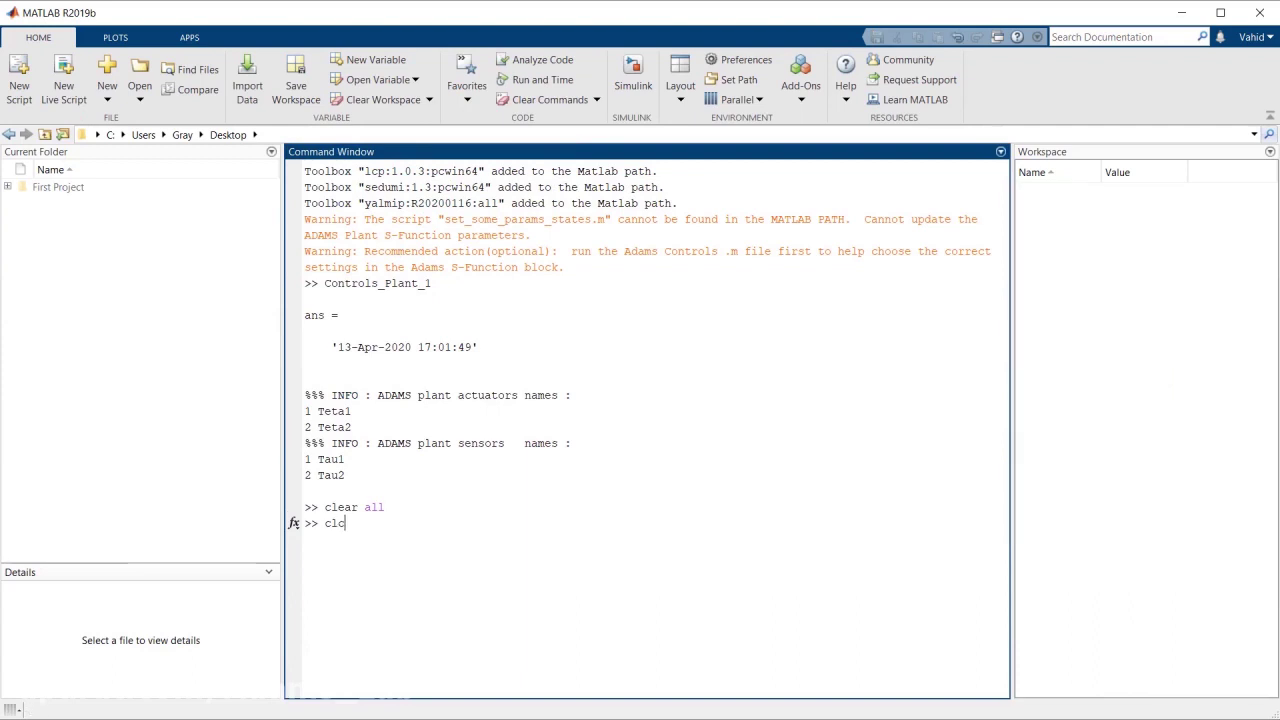
type("lc")
key("Return")
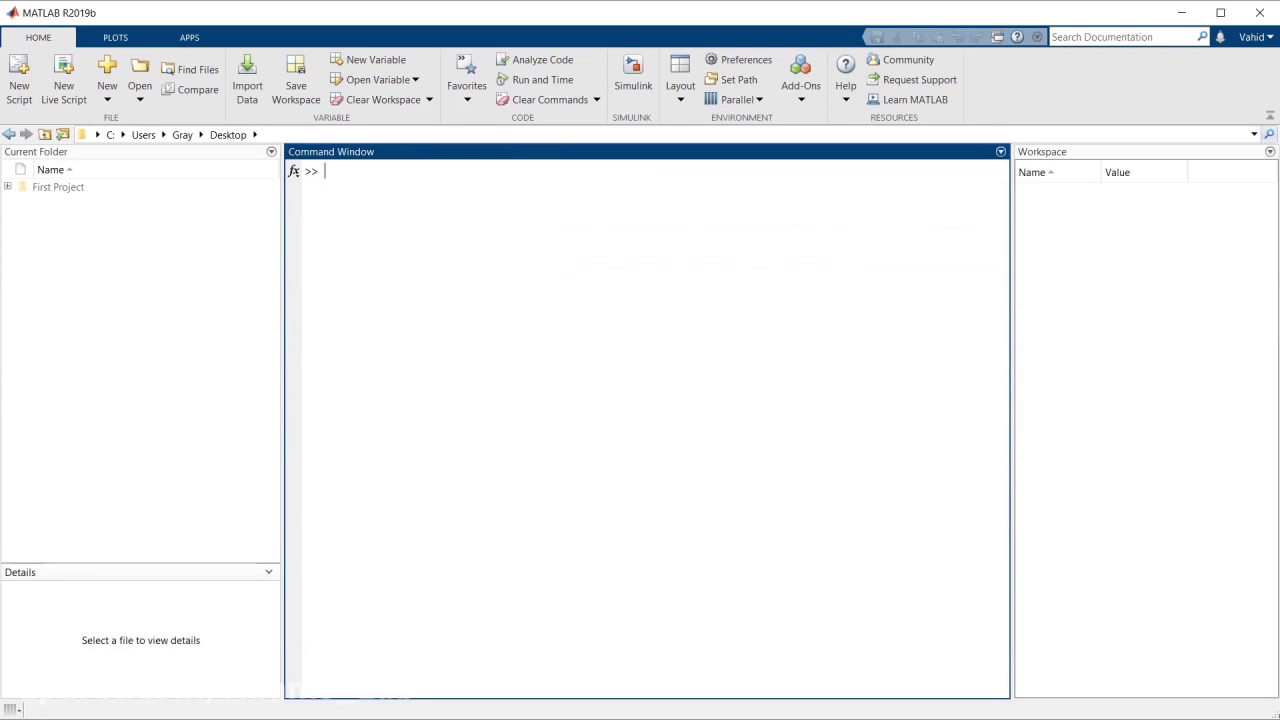
Step: Switch to Adams View and re-export the existing controls plant Controls_Plant_1 through the Controls plugin's Plant Export
left_click(1180, 12)
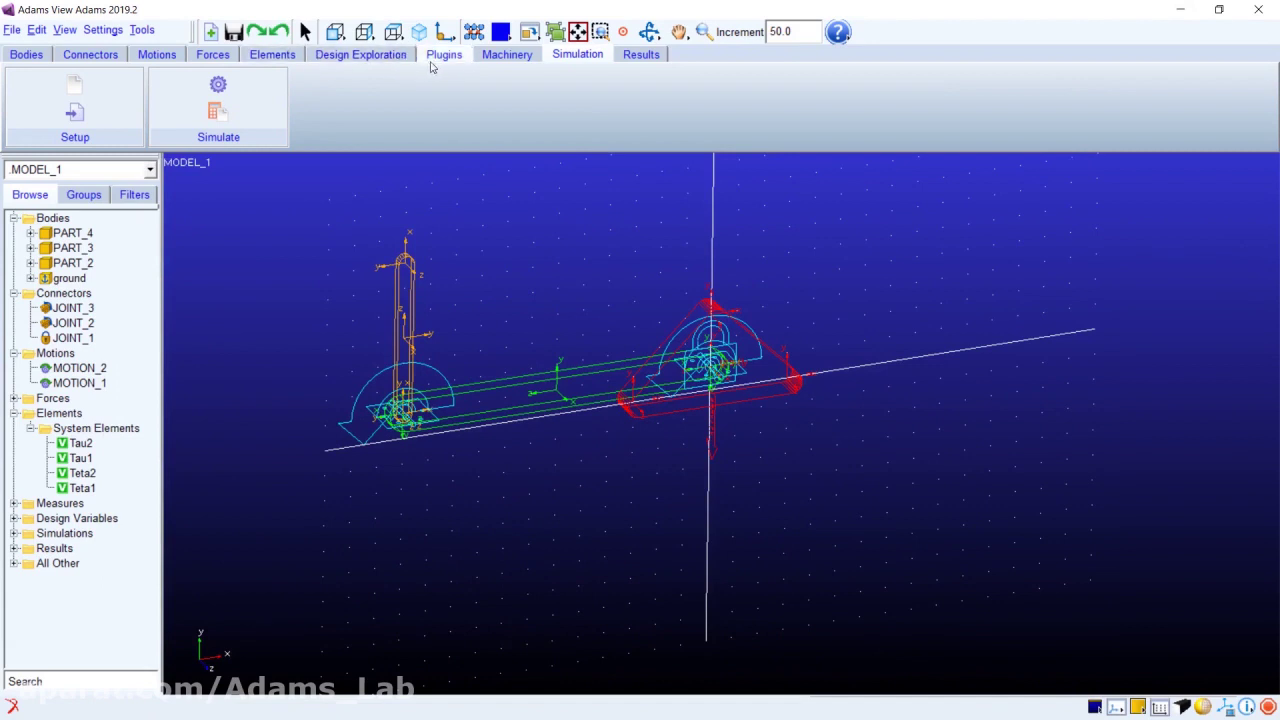
left_click(440, 56)
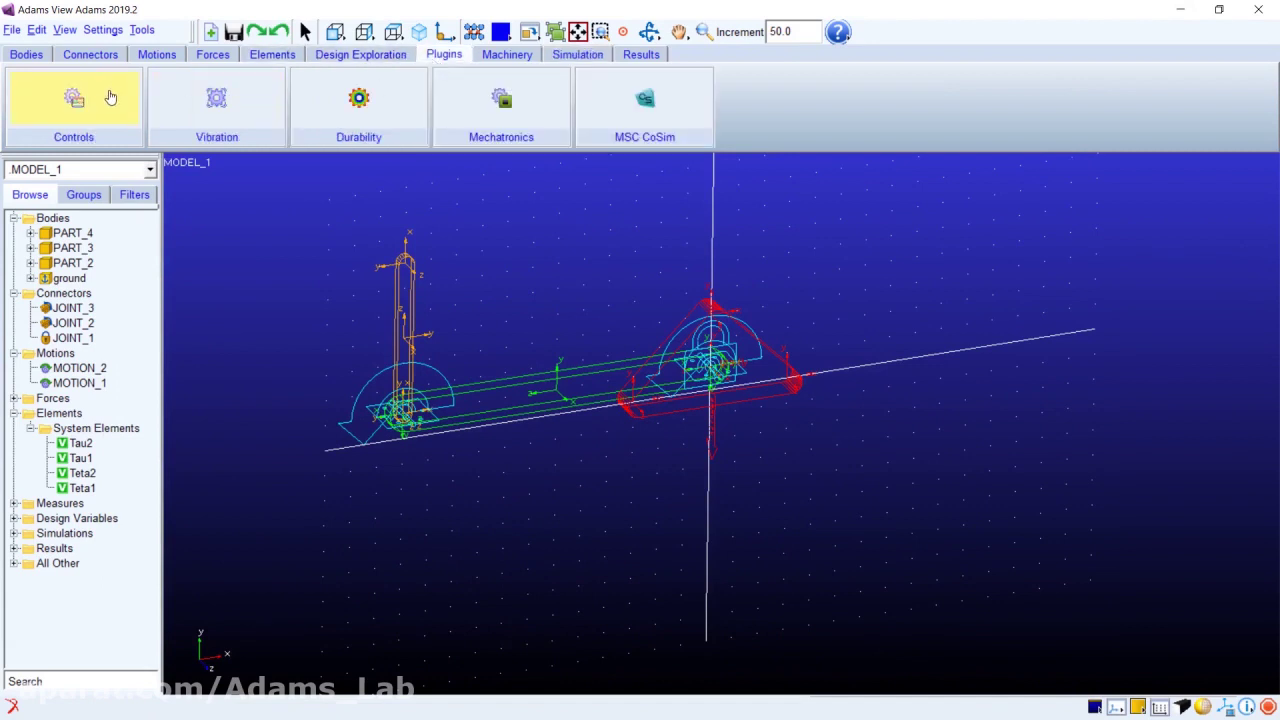
left_click(100, 104)
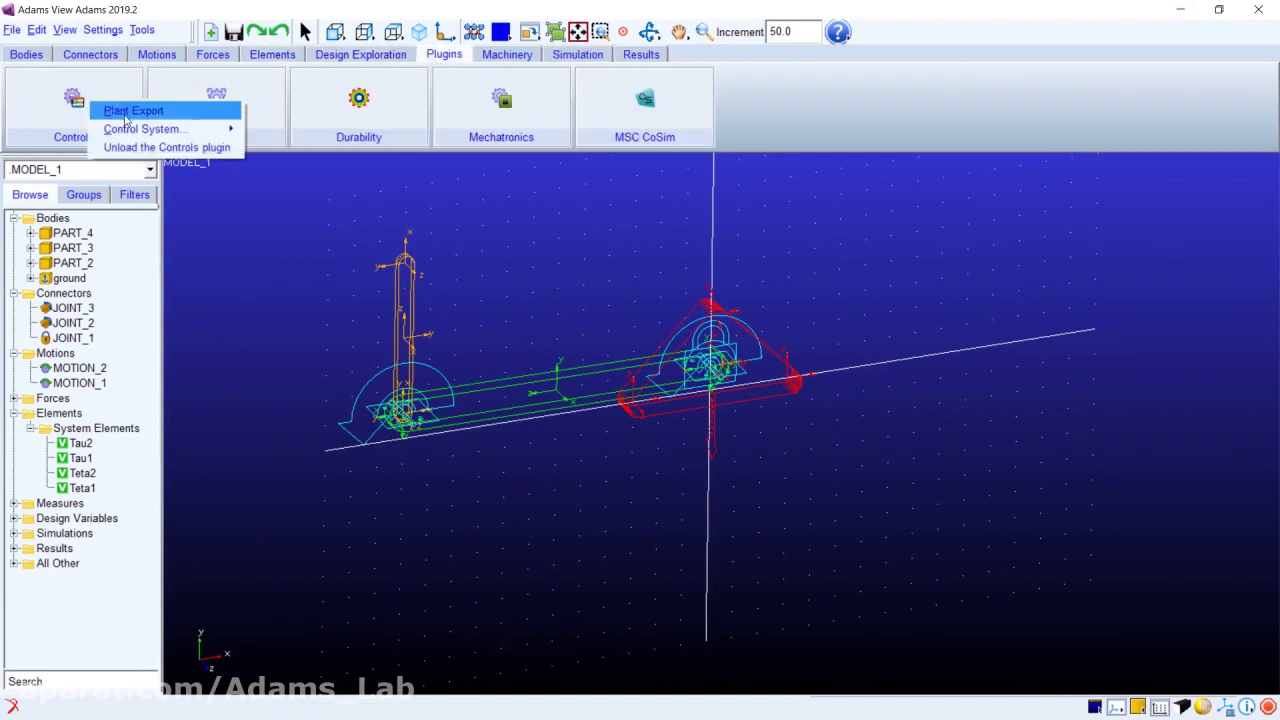
left_click(125, 116)
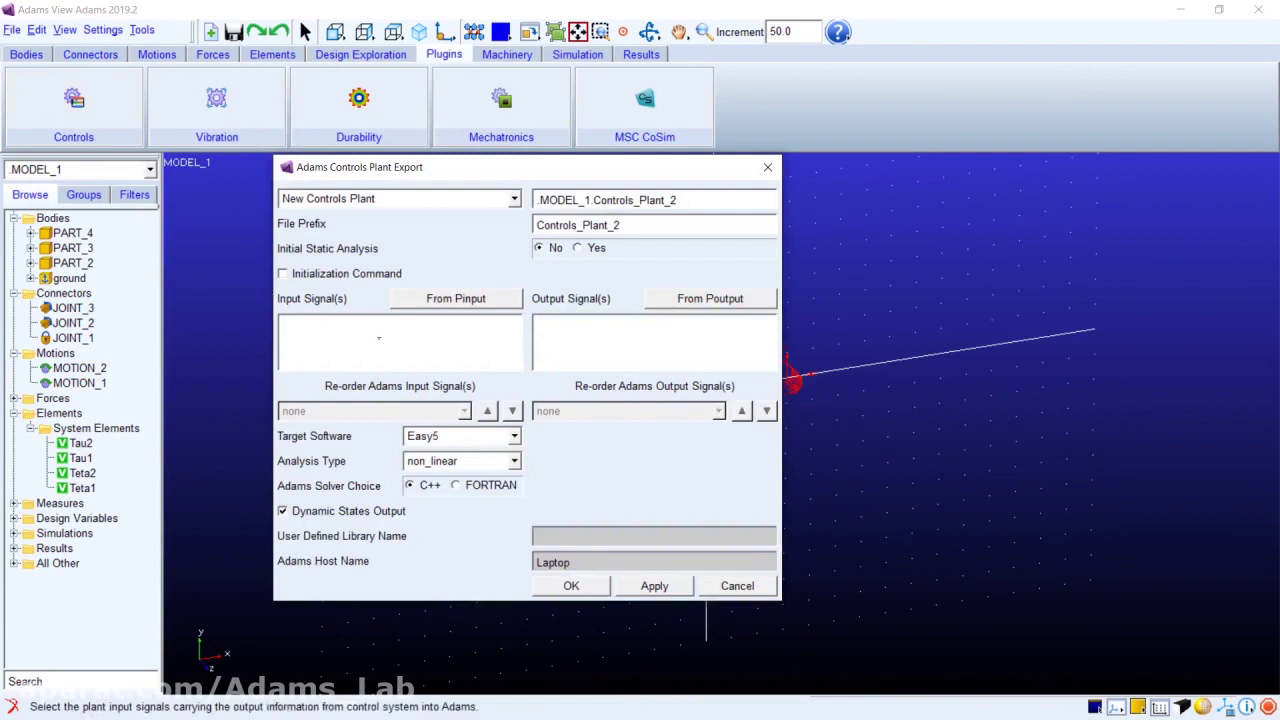
left_click(346, 201)
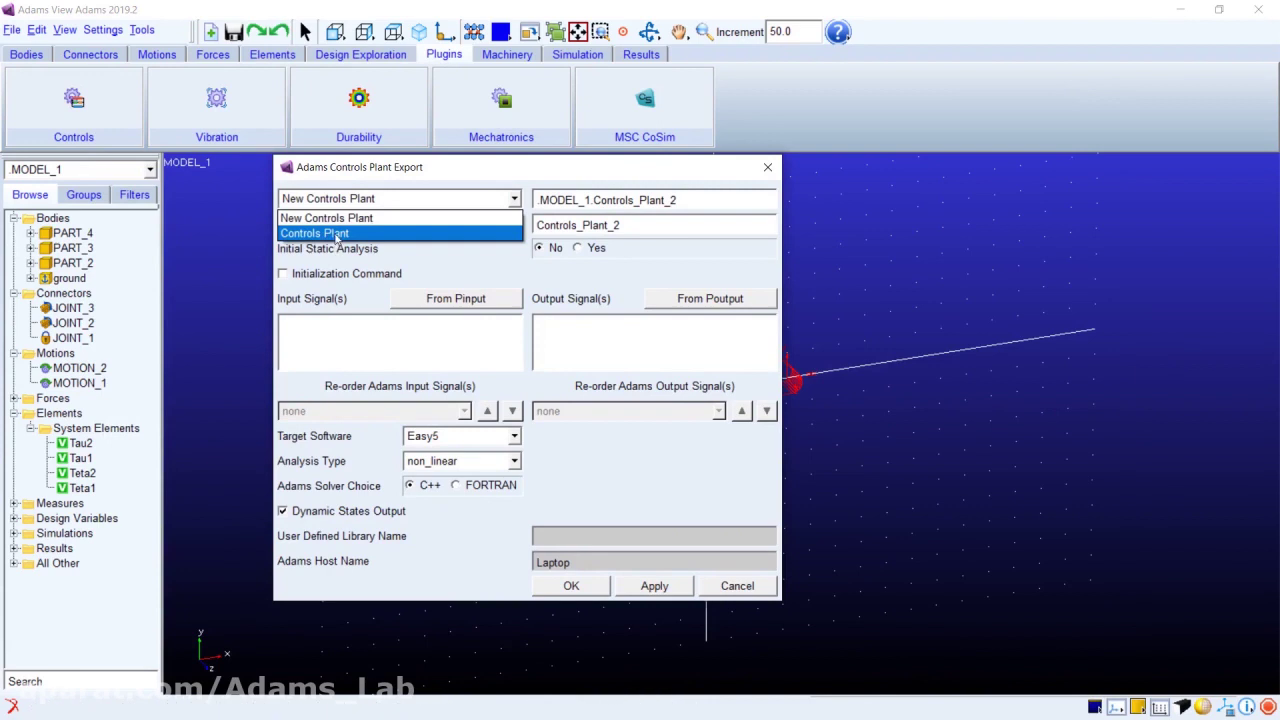
left_click(338, 235)
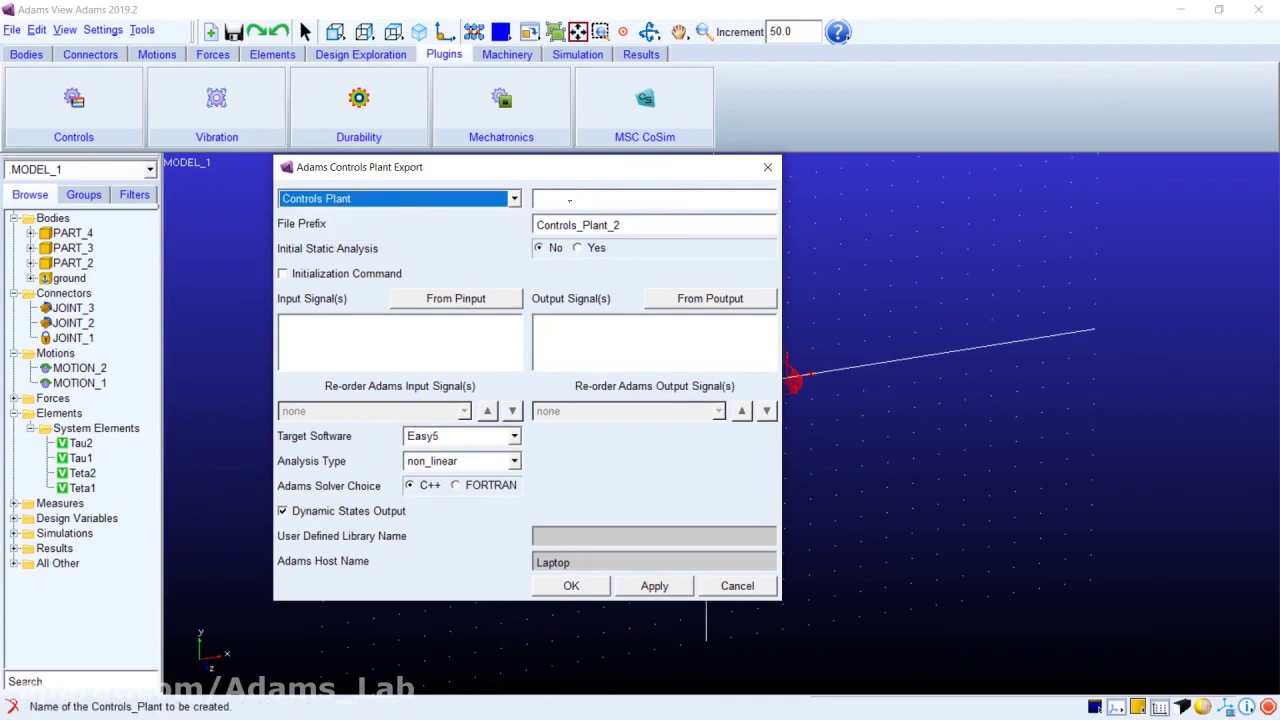
double_click(546, 201)
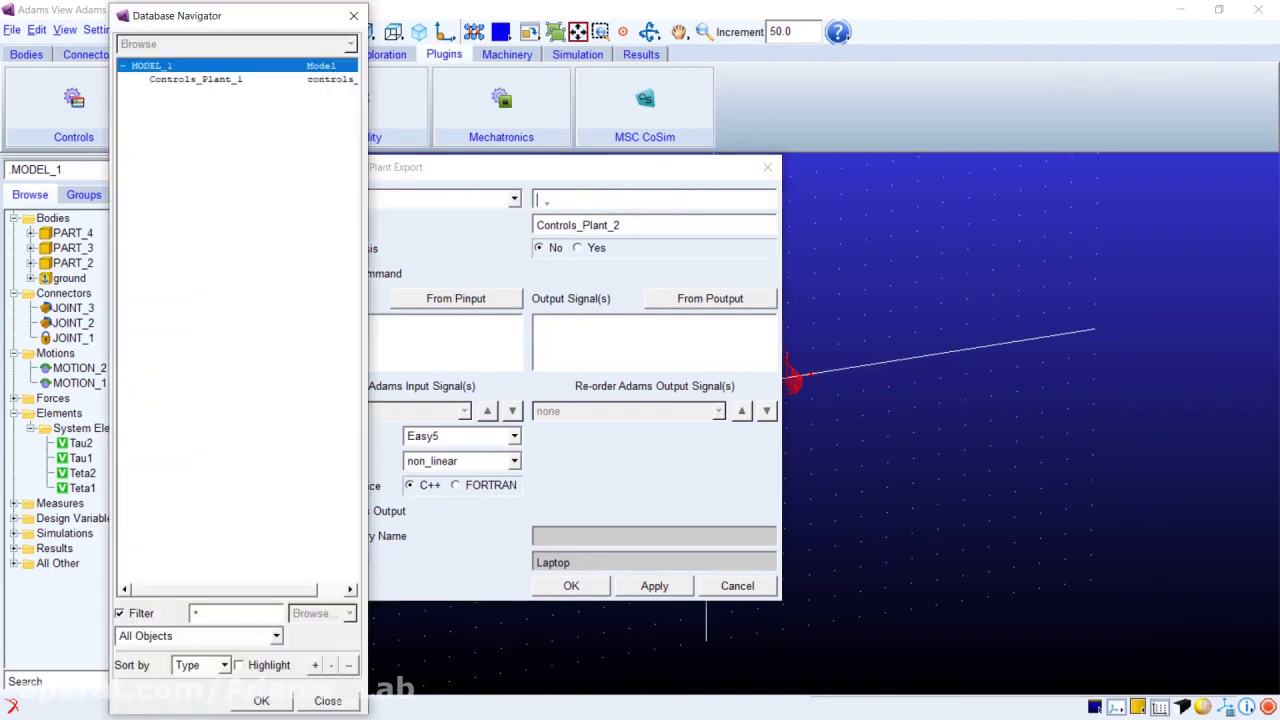
left_click(236, 82)
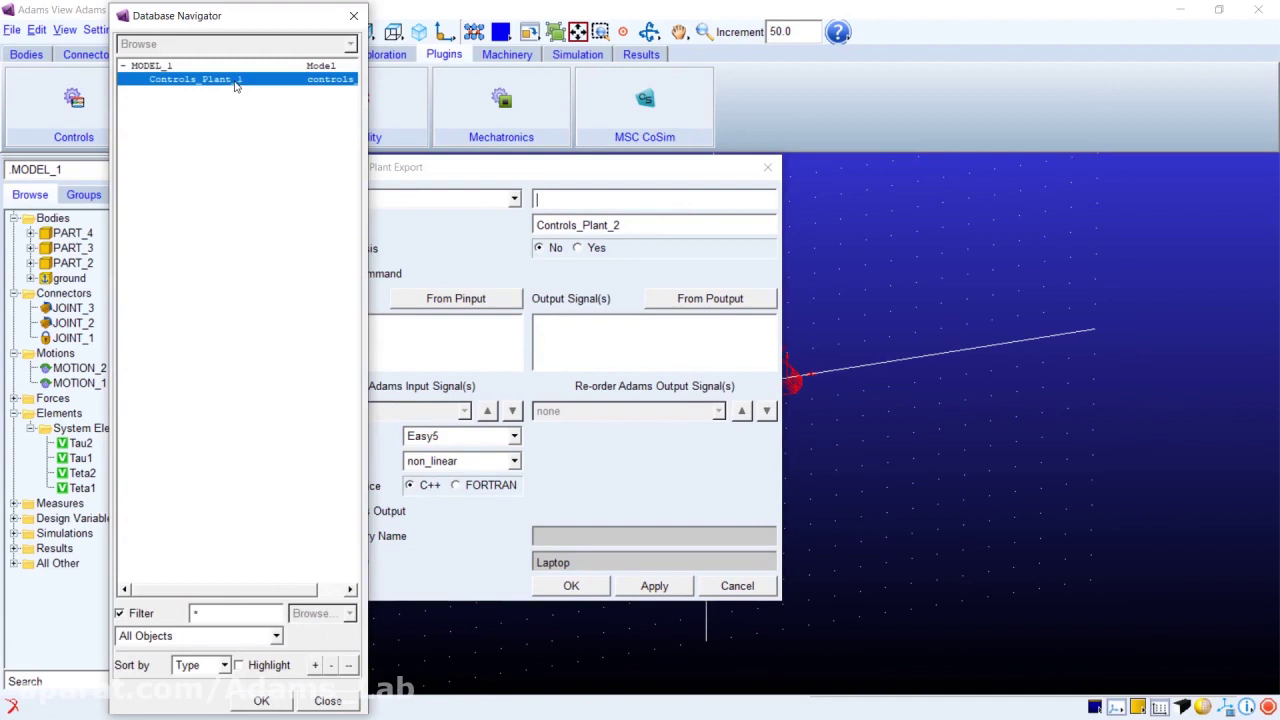
left_click(262, 701)
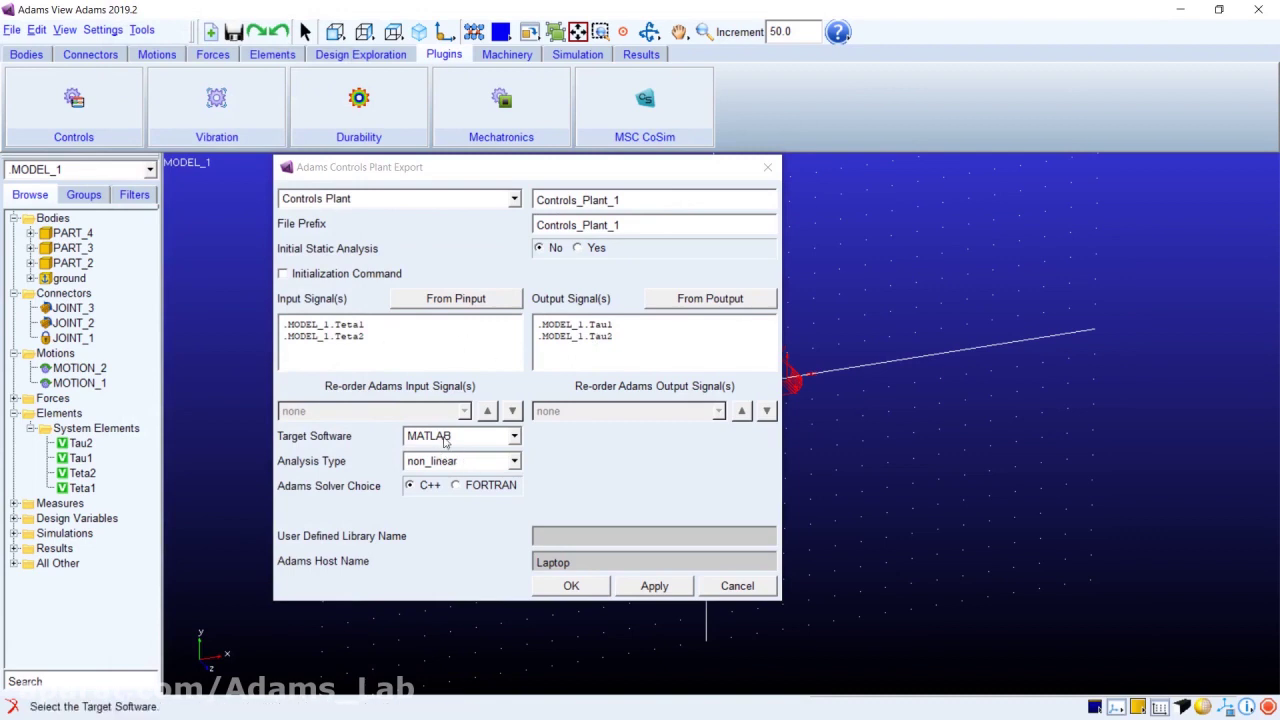
left_click(571, 590)
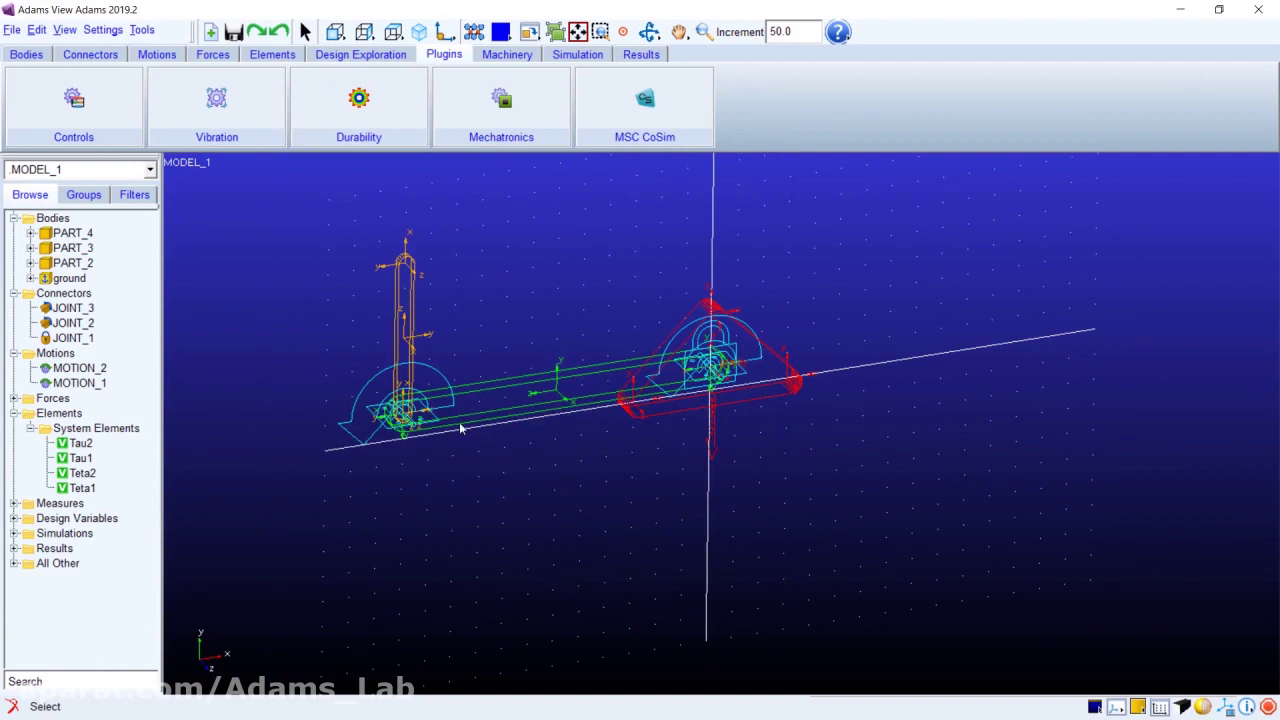
Step: Return to MATLAB, enter the First Project folder and open the Controls_Plant_1.m script
left_click(1180, 9)
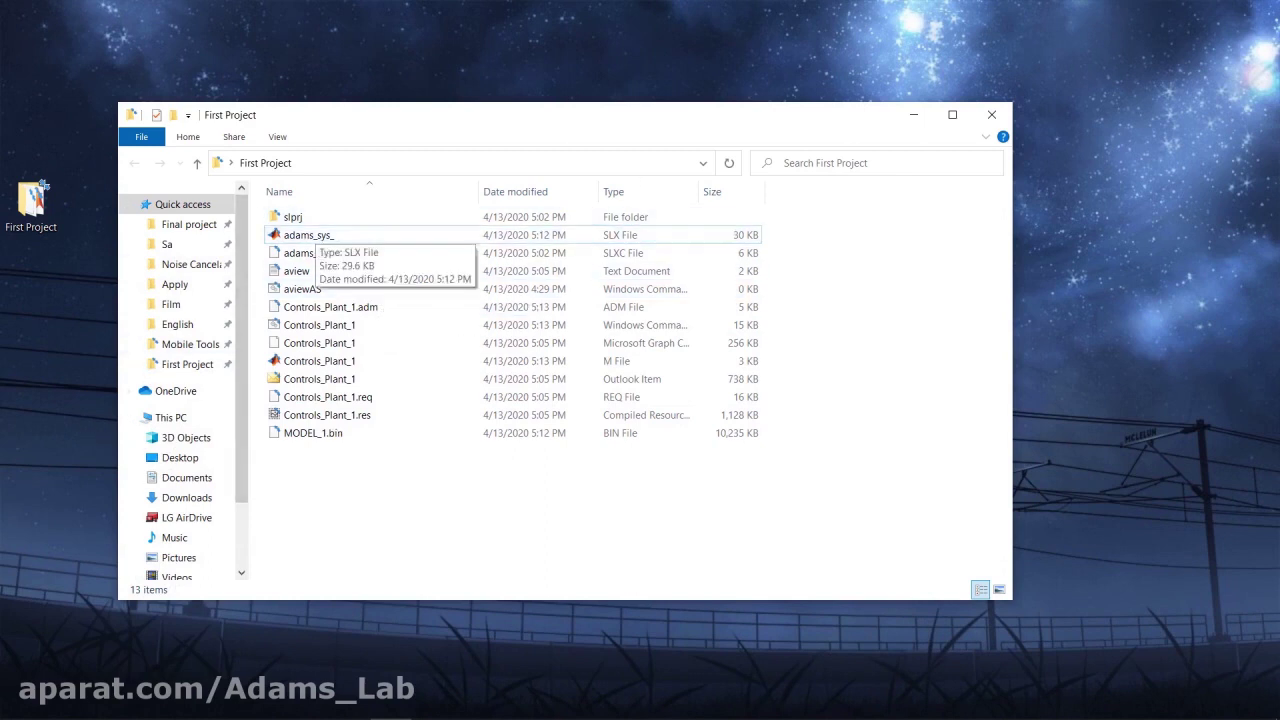
left_click(481, 706)
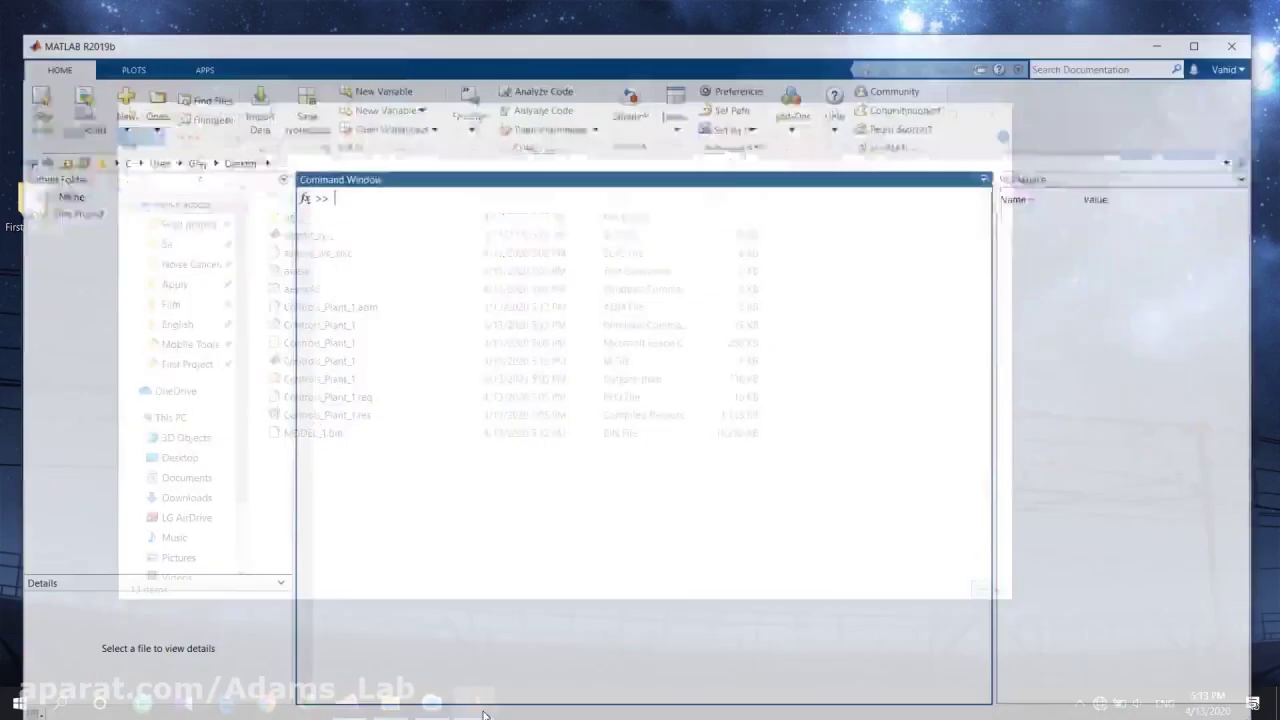
double_click(54, 189)
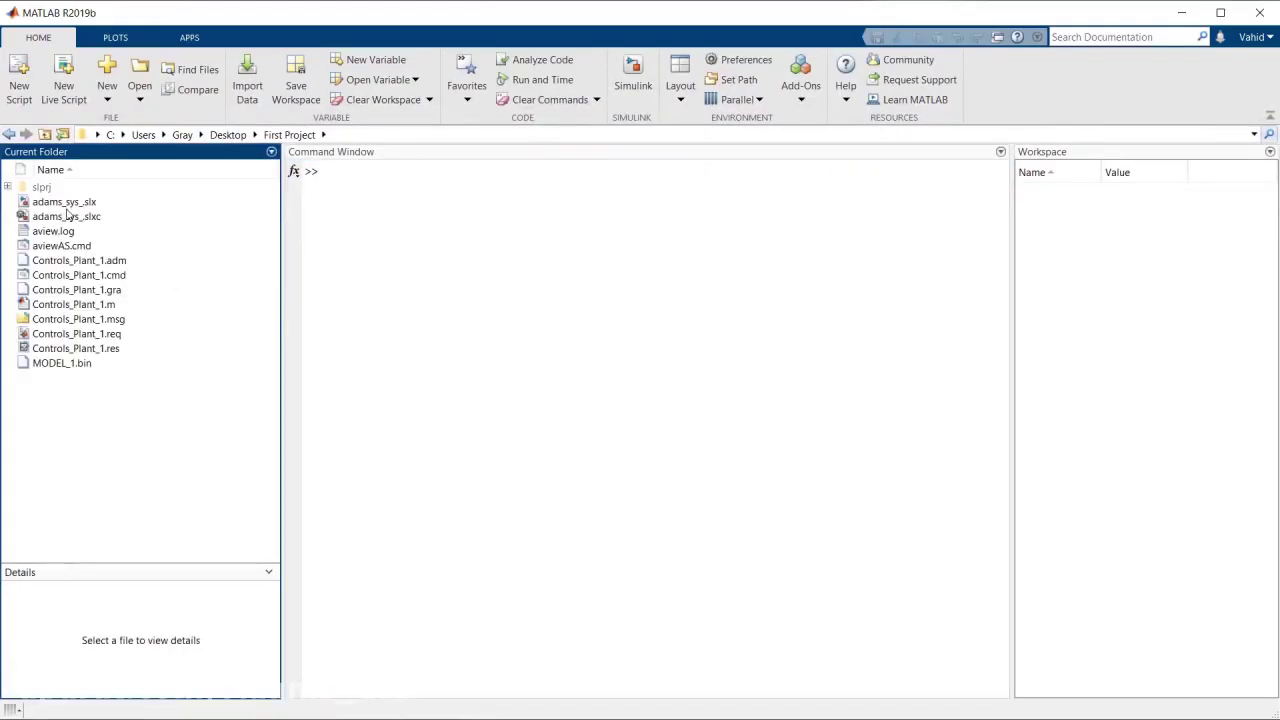
left_click(40, 304)
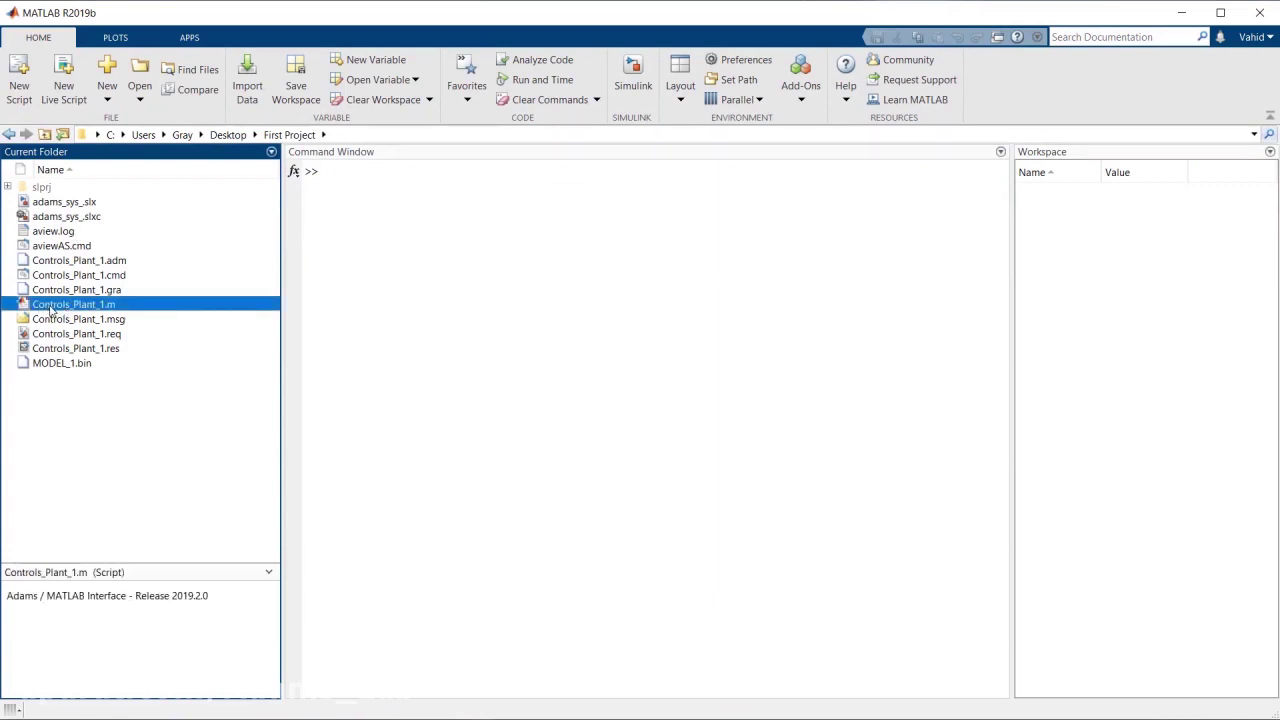
right_click(95, 307)
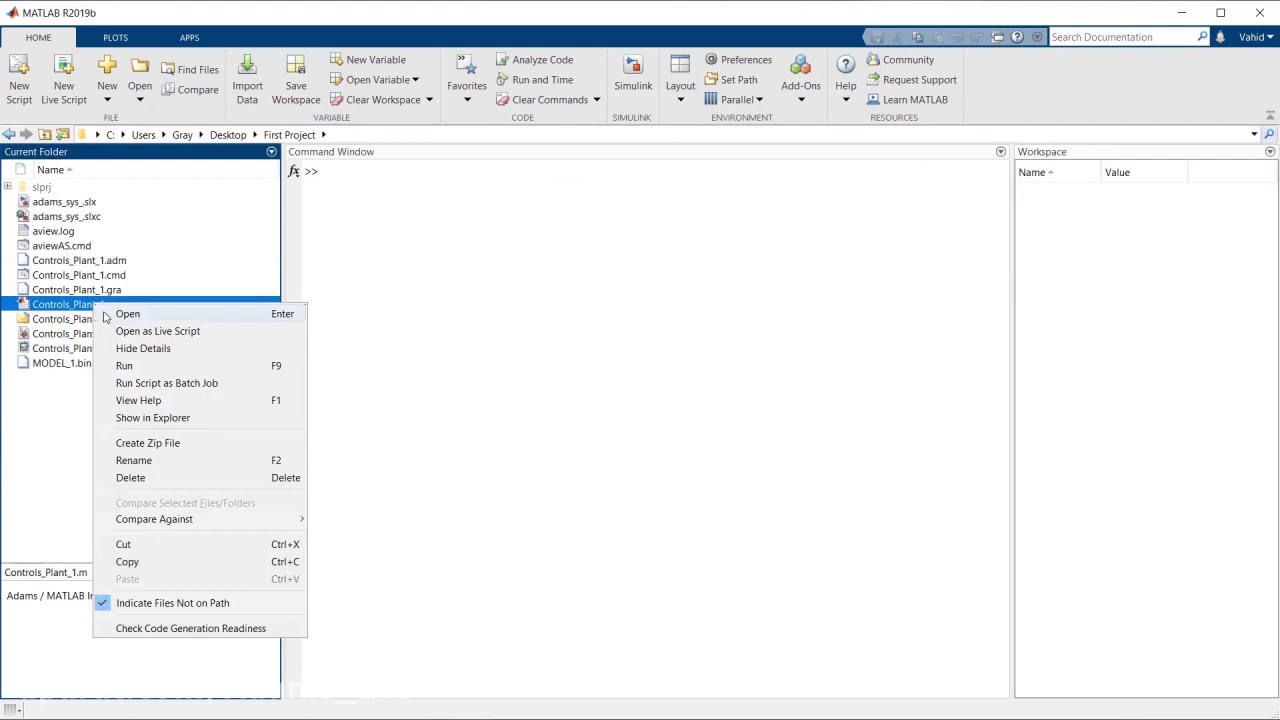
left_click(299, 293)
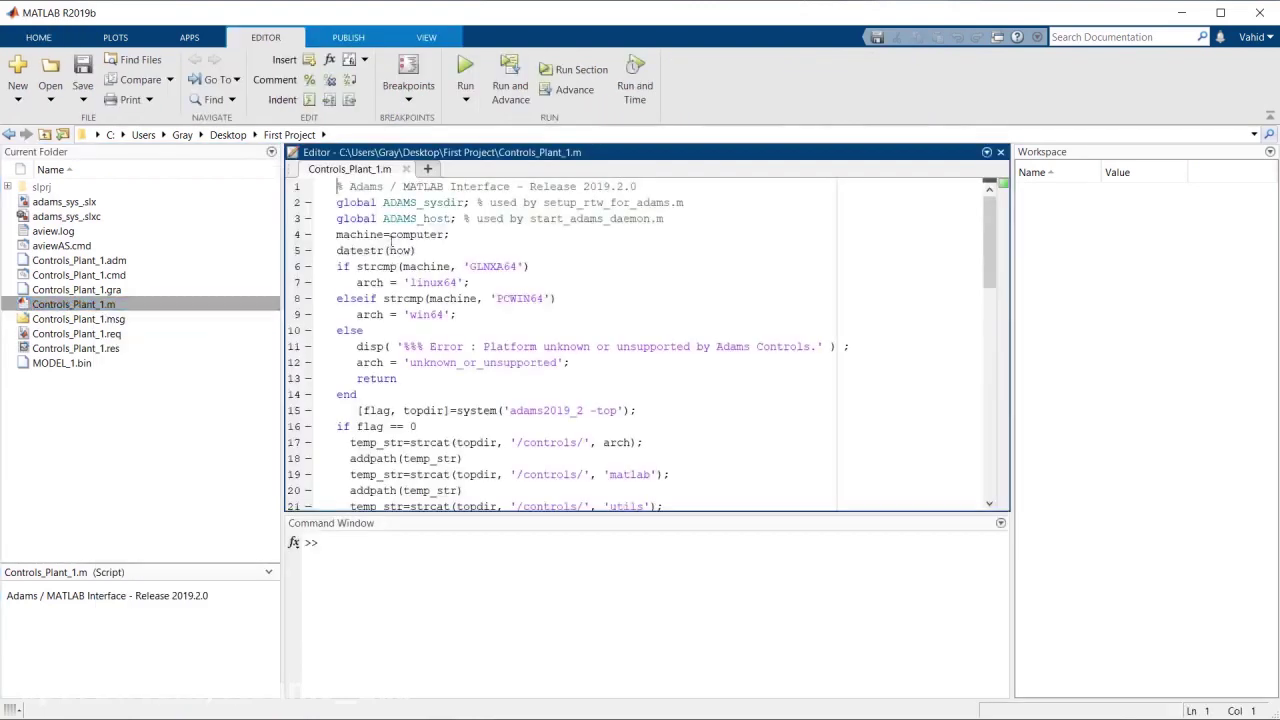
Step: Switch to the First Project folder in File Explorer and rename the adams_sys_ SLX file to adams_Main
left_click(54, 205)
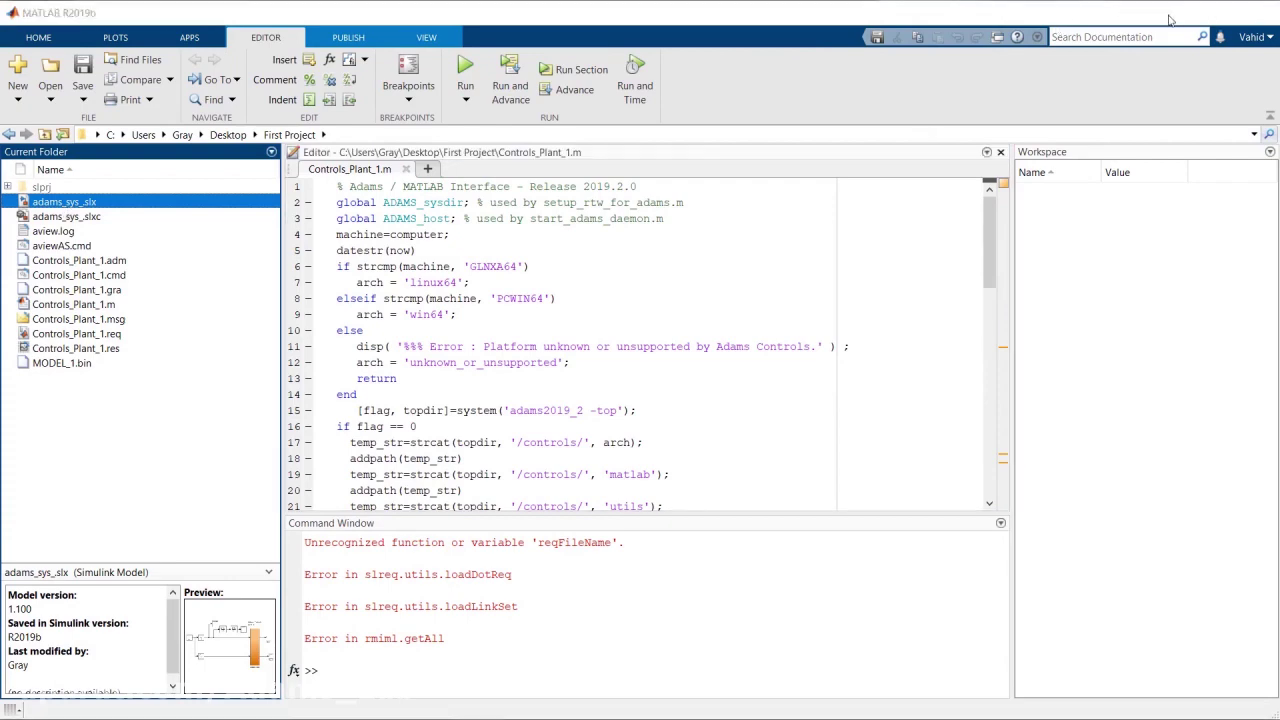
left_click(1181, 13)
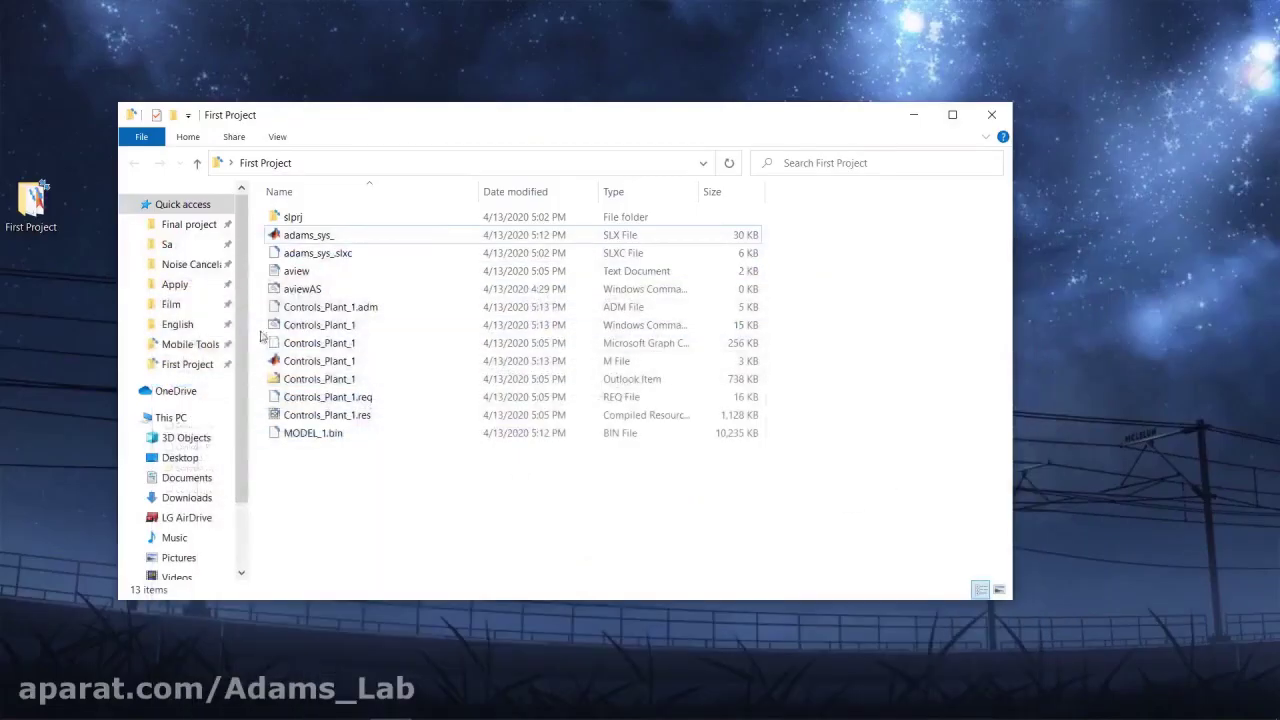
left_click(325, 240)
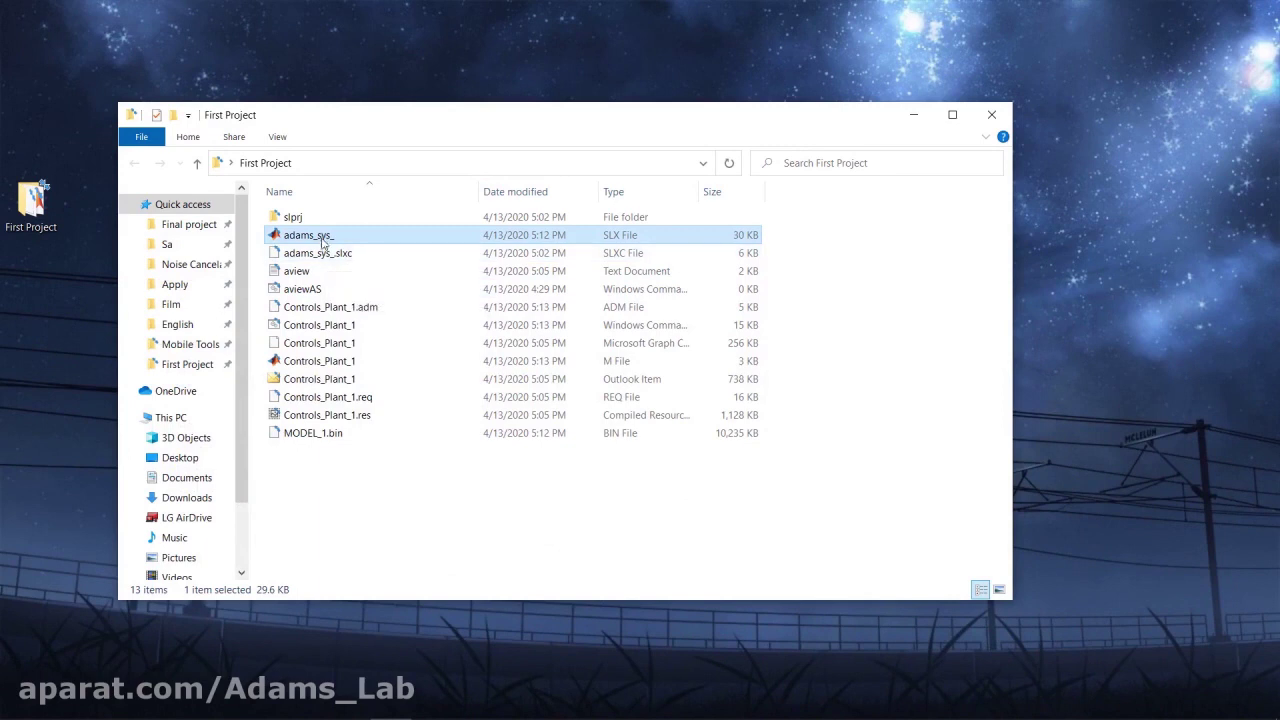
left_click(352, 242)
left_click(352, 240)
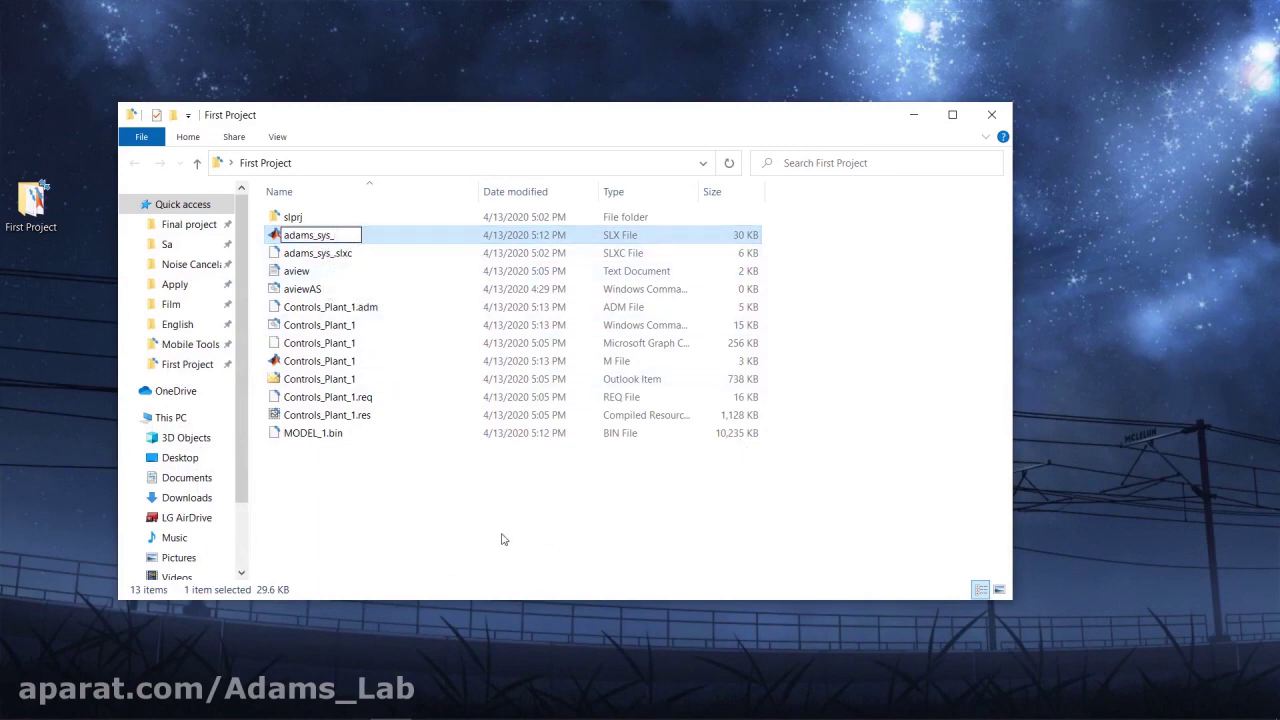
key("BackSpace")
key("BackSpace")
key("BackSpace")
key("BackSpace")
type("Main")
key("Return")
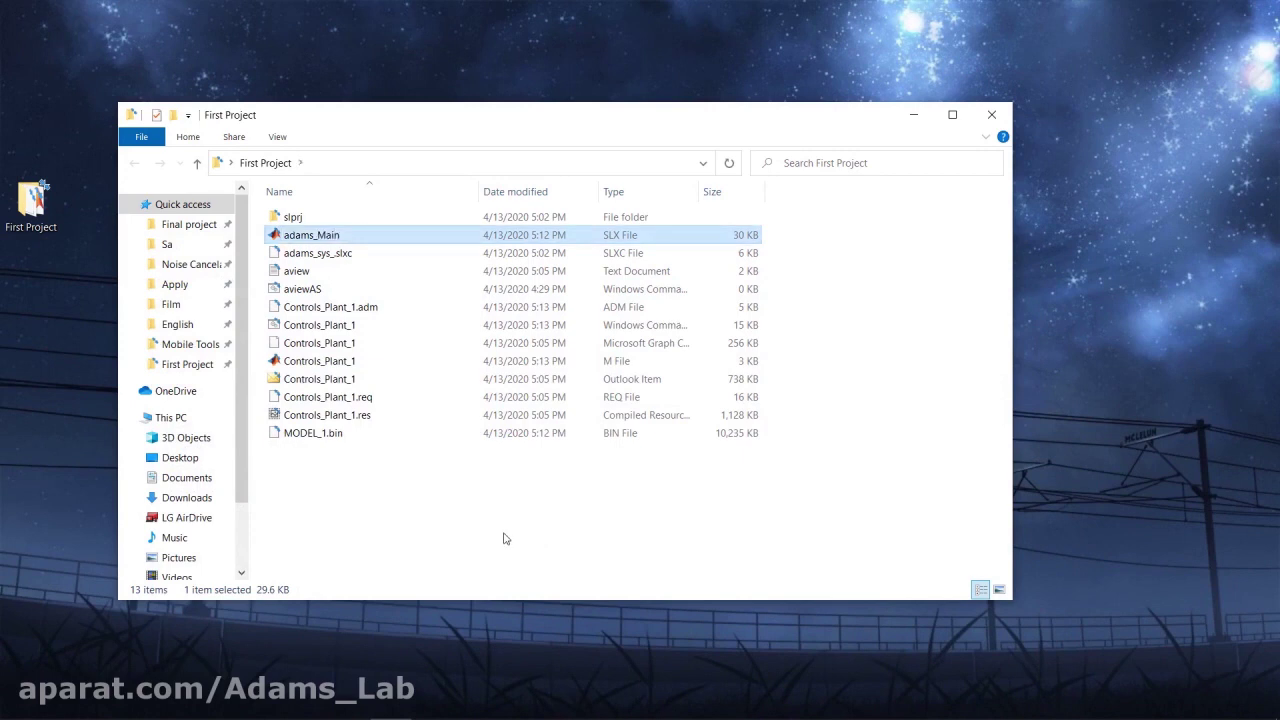
left_click(414, 539)
Step: Switch back to MATLAB and run the Controls_Plant_1.m script
left_click(433, 703)
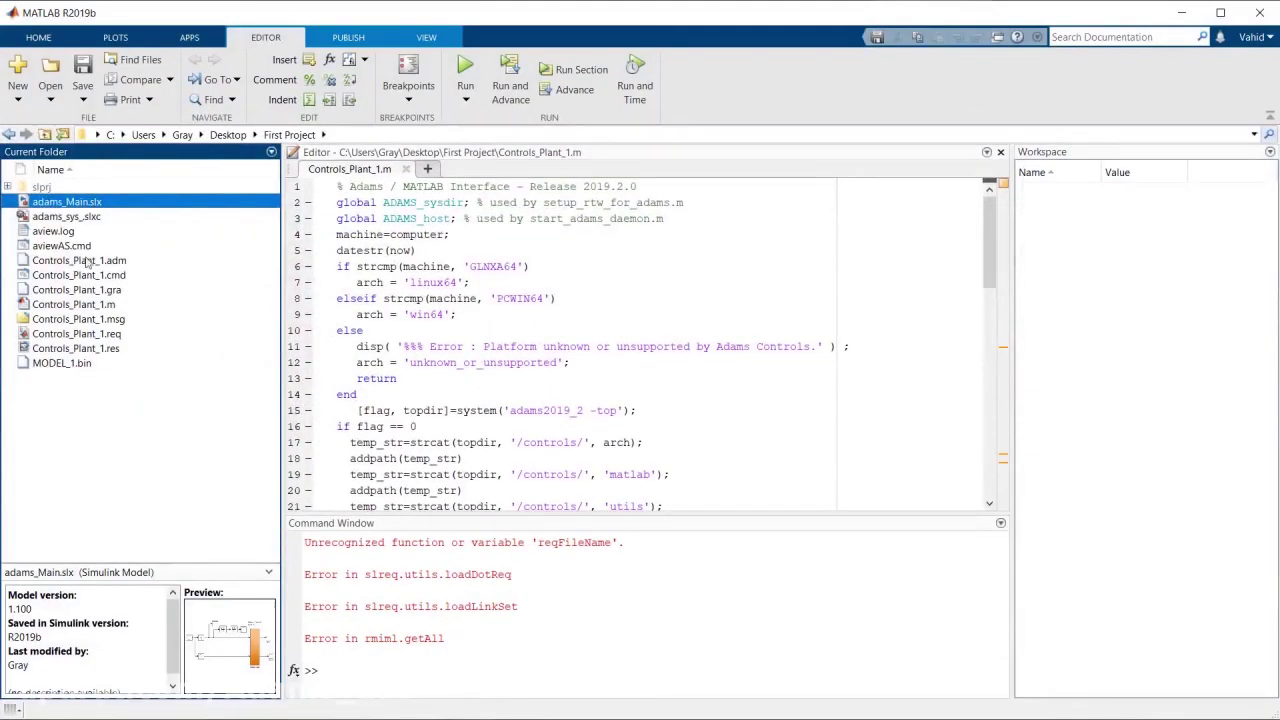
left_click(50, 305)
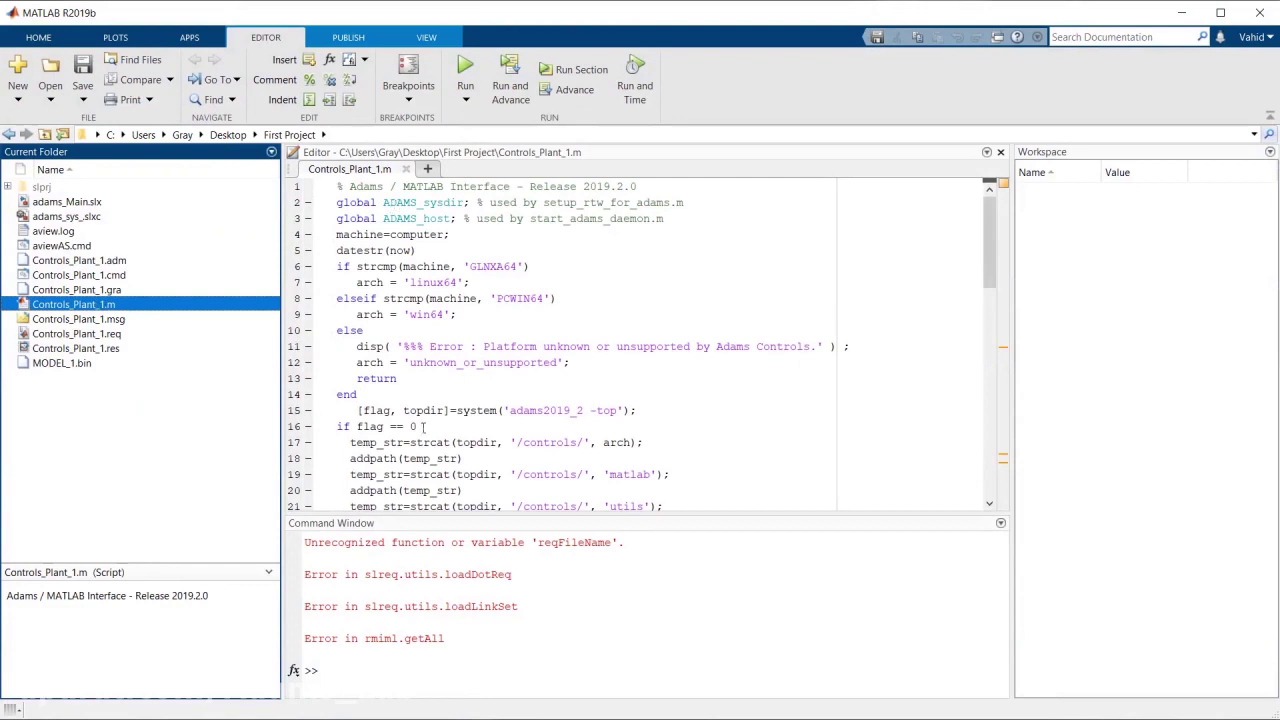
left_click(470, 76)
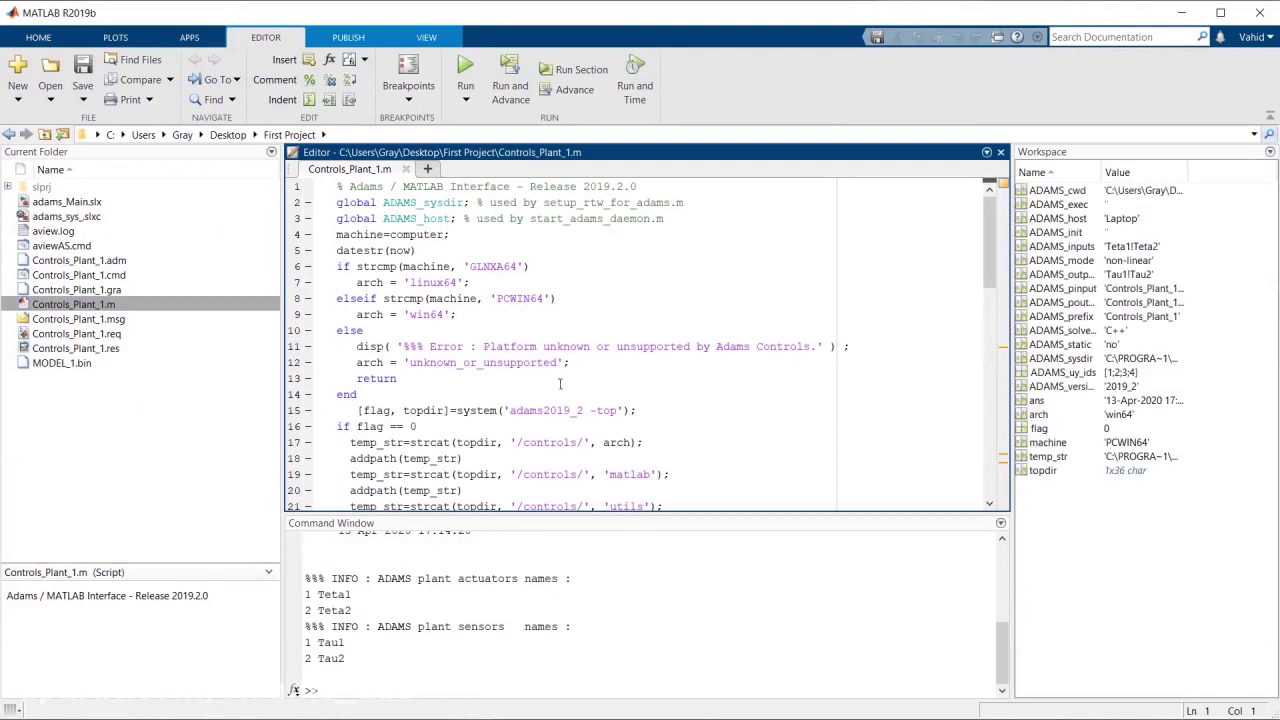
Step: Generate a fresh Adams plant model by running adams_sys in the Command Window
left_click(450, 672)
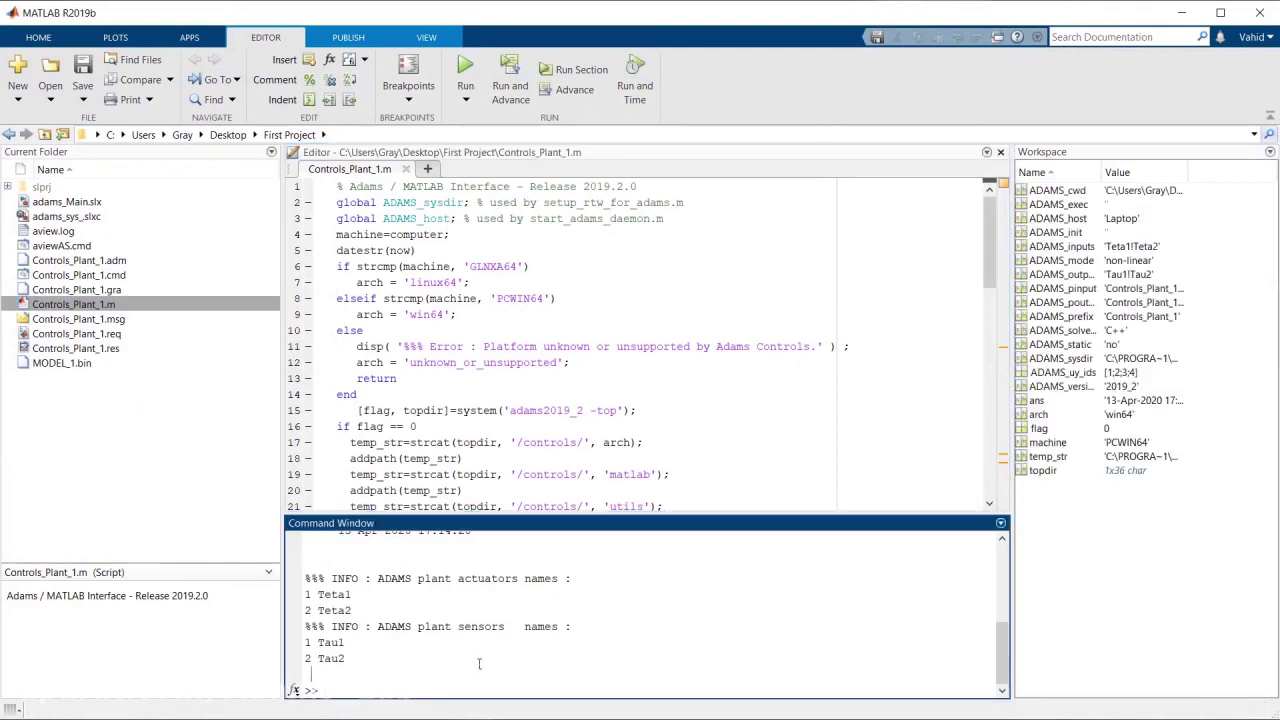
left_click_drag(306, 580, 350, 678)
left_click(352, 672)
triple_click(368, 686)
left_click(402, 691)
type("adams_sys")
key("Return")
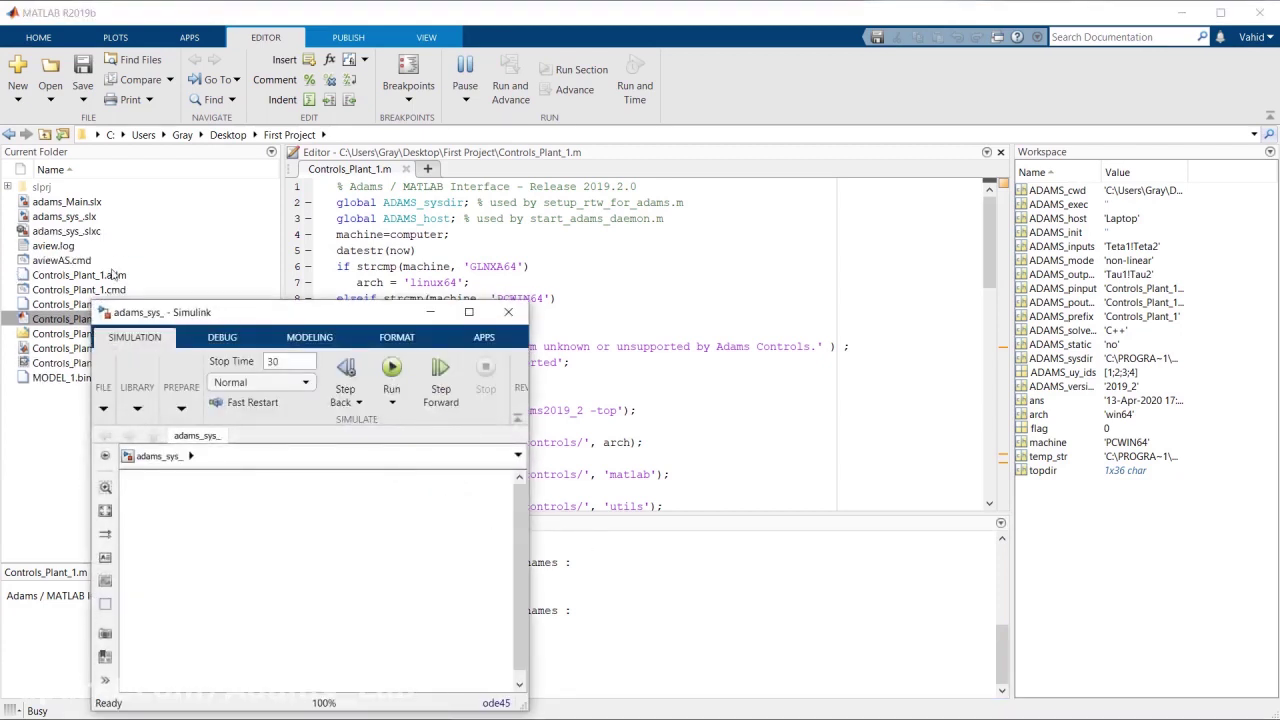
Step: Enlarge the adams_sys_ model window and copy its adams_sub block
left_click_drag(187, 314, 378, 158)
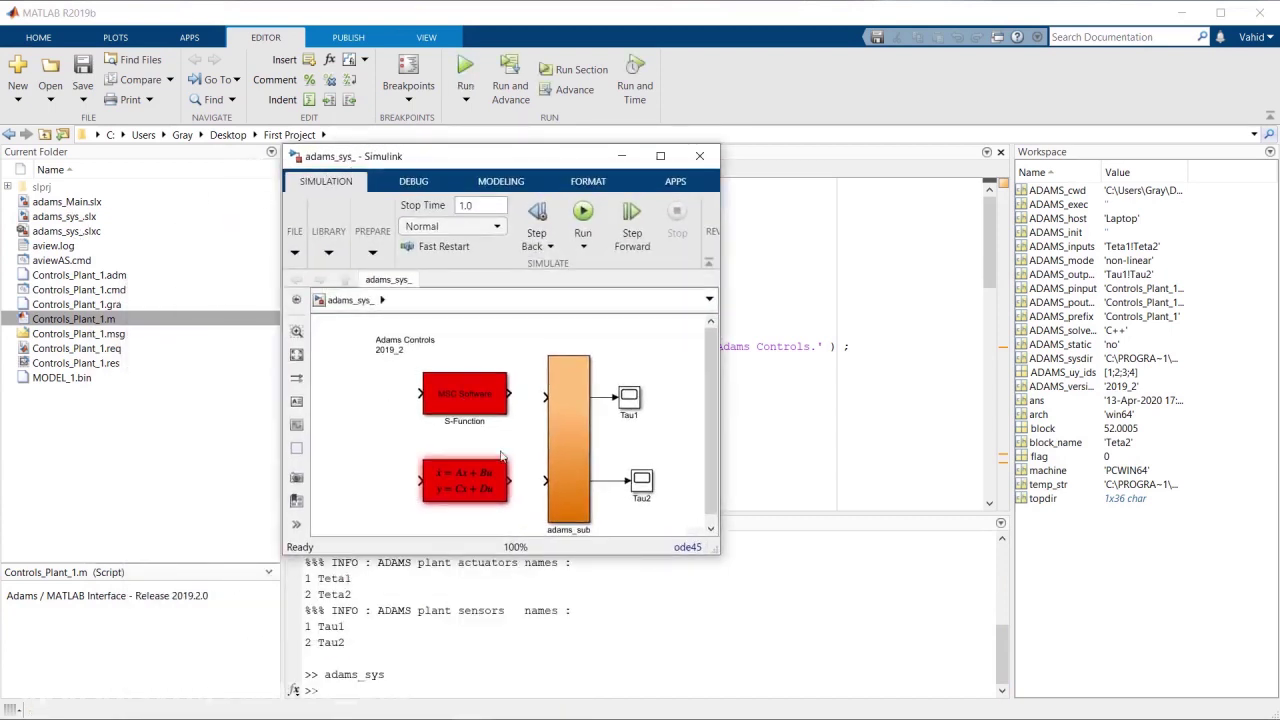
left_click_drag(577, 163, 590, 118)
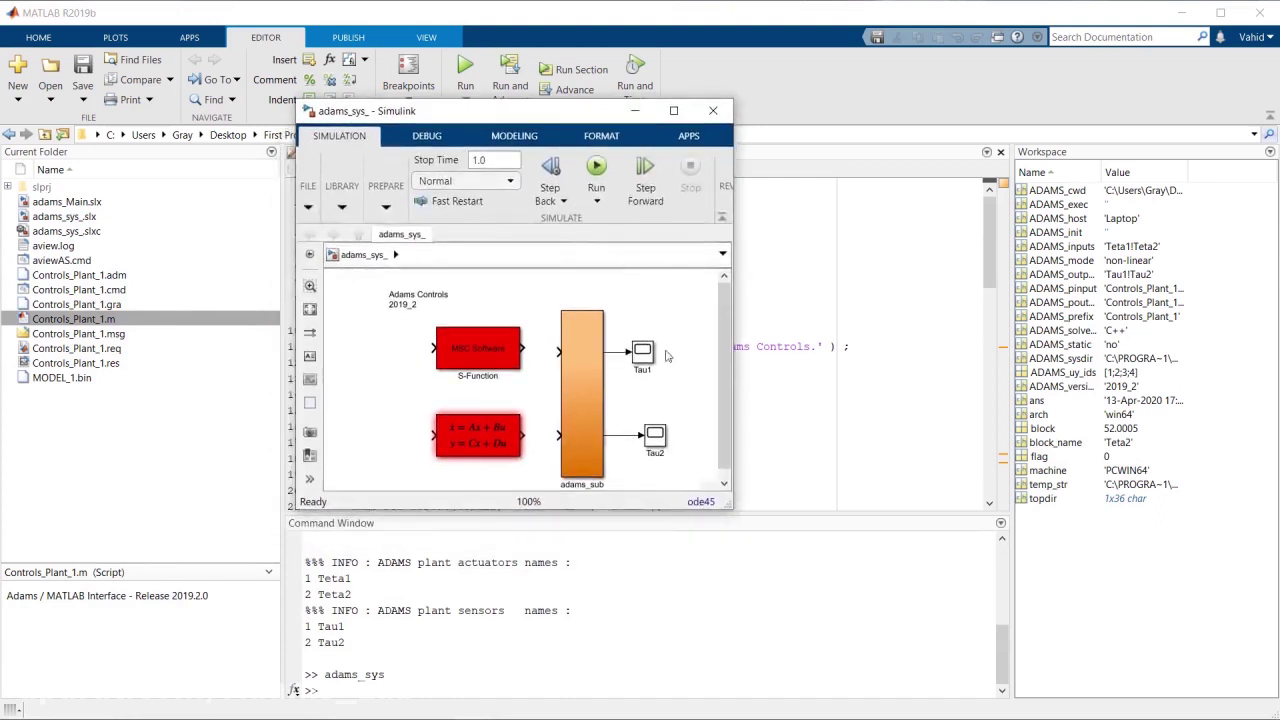
left_click_drag(738, 520, 777, 567)
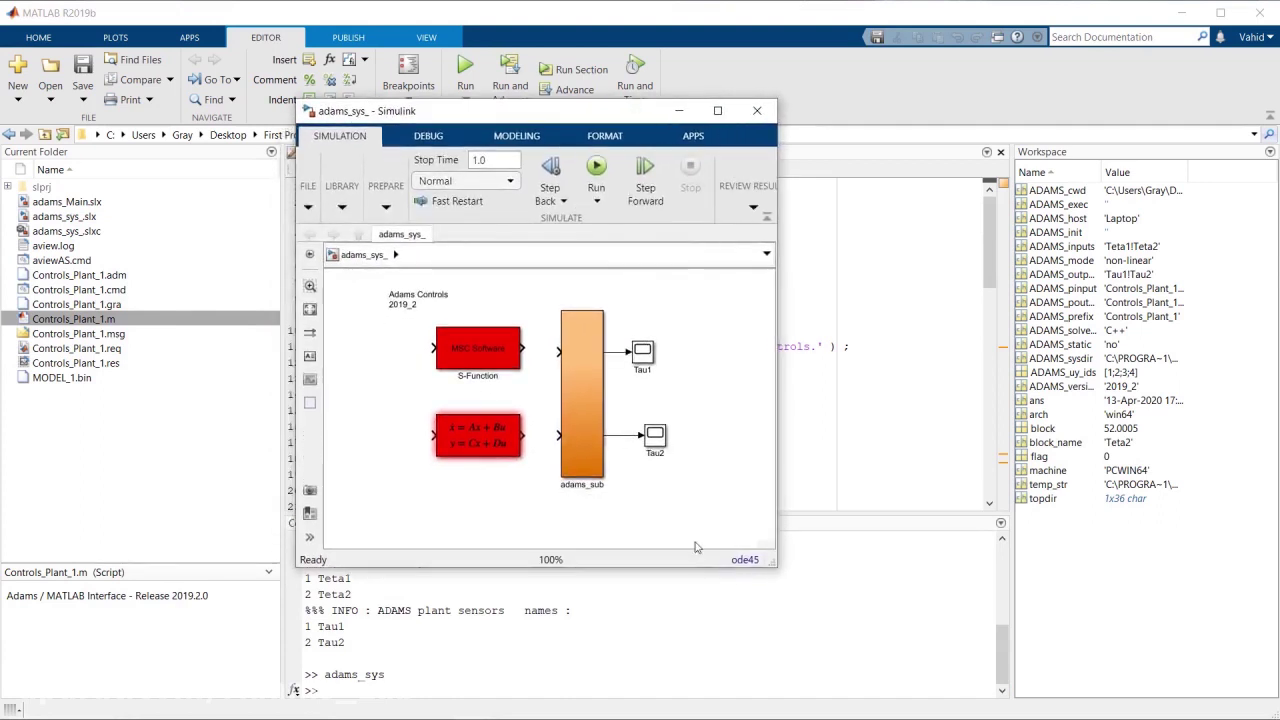
left_click(584, 396)
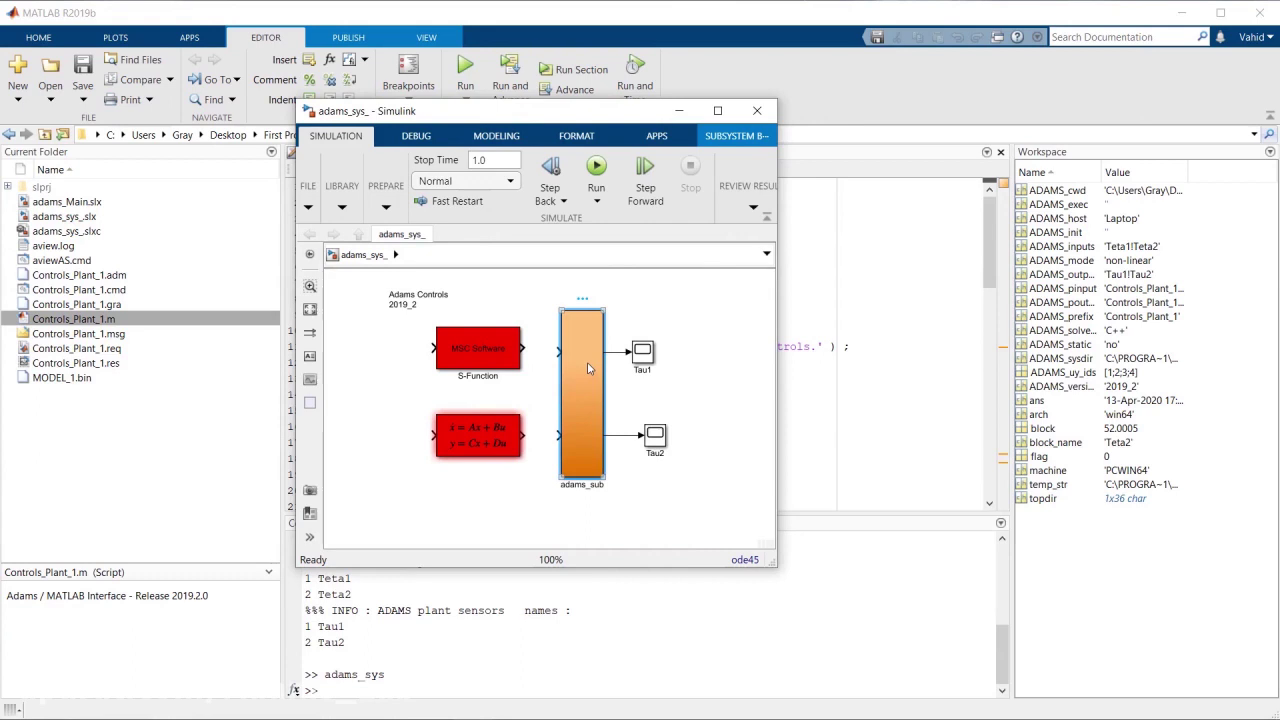
right_click(588, 368)
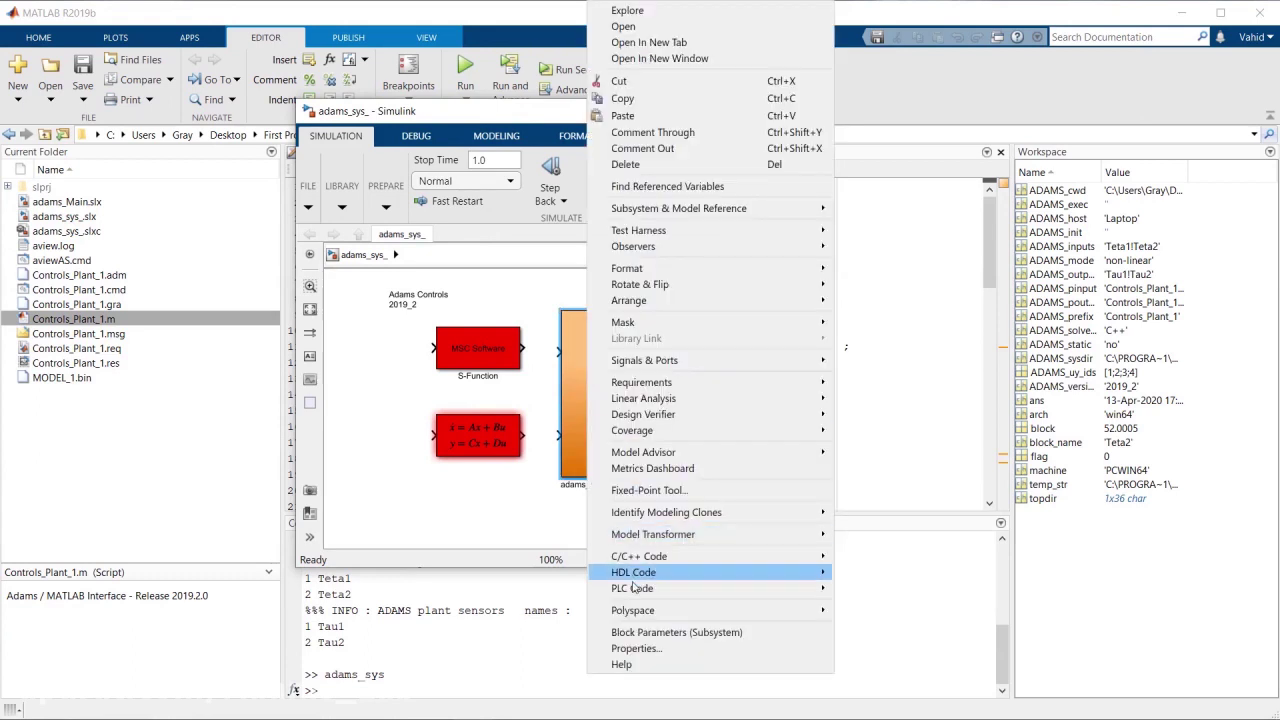
left_click(625, 98)
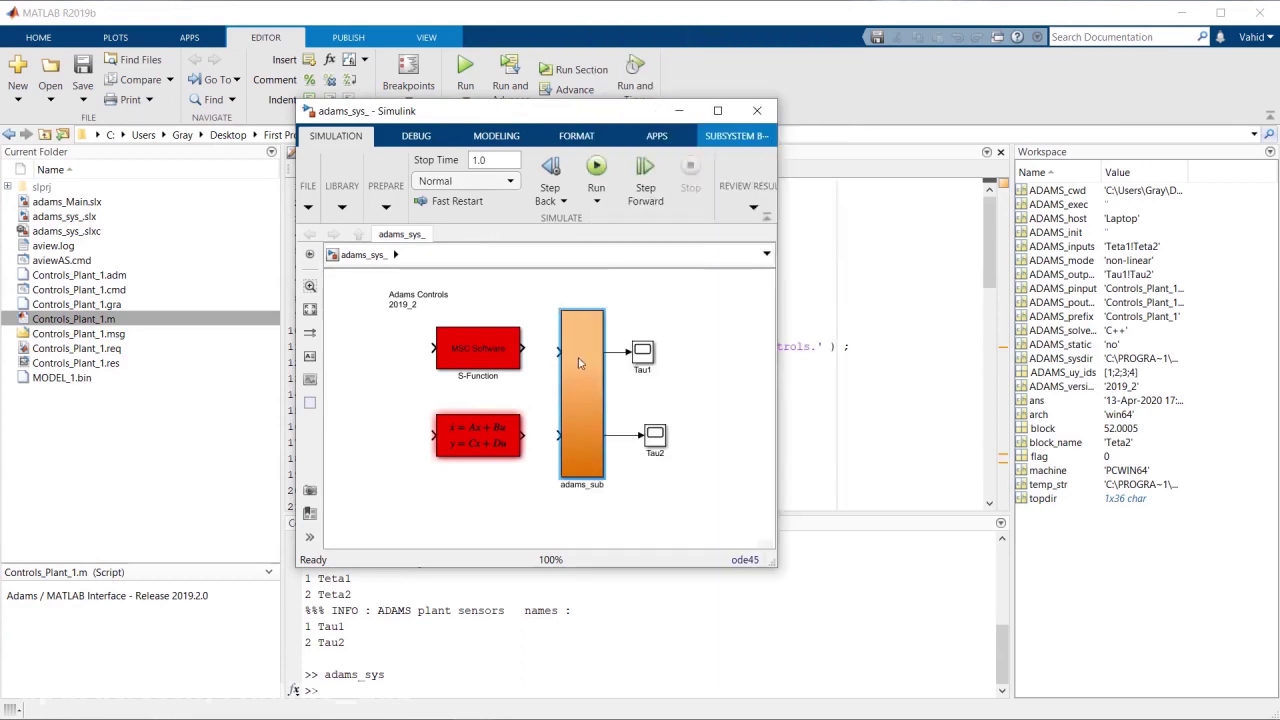
Step: Open adams_Main.slx and replace its adams_sub block with the copied one, wired to the two inputs and the Tau1 and Tau2 scopes
left_click(52, 203)
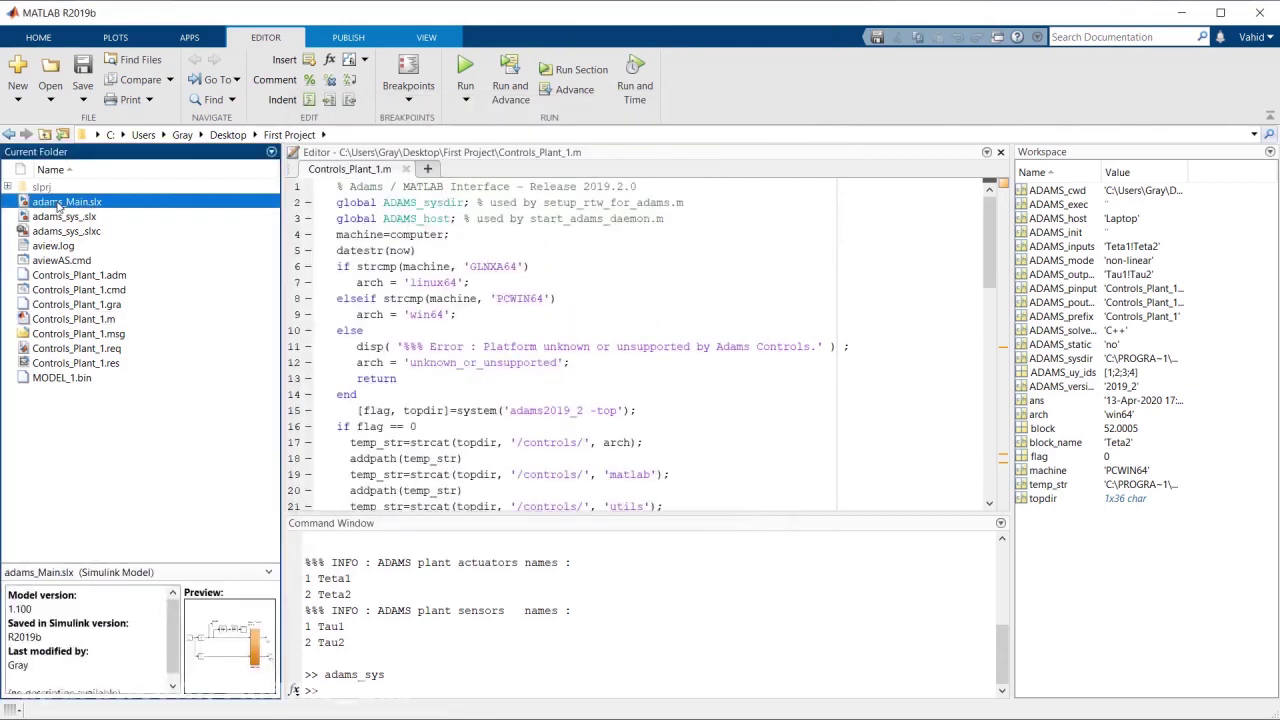
double_click(57, 205)
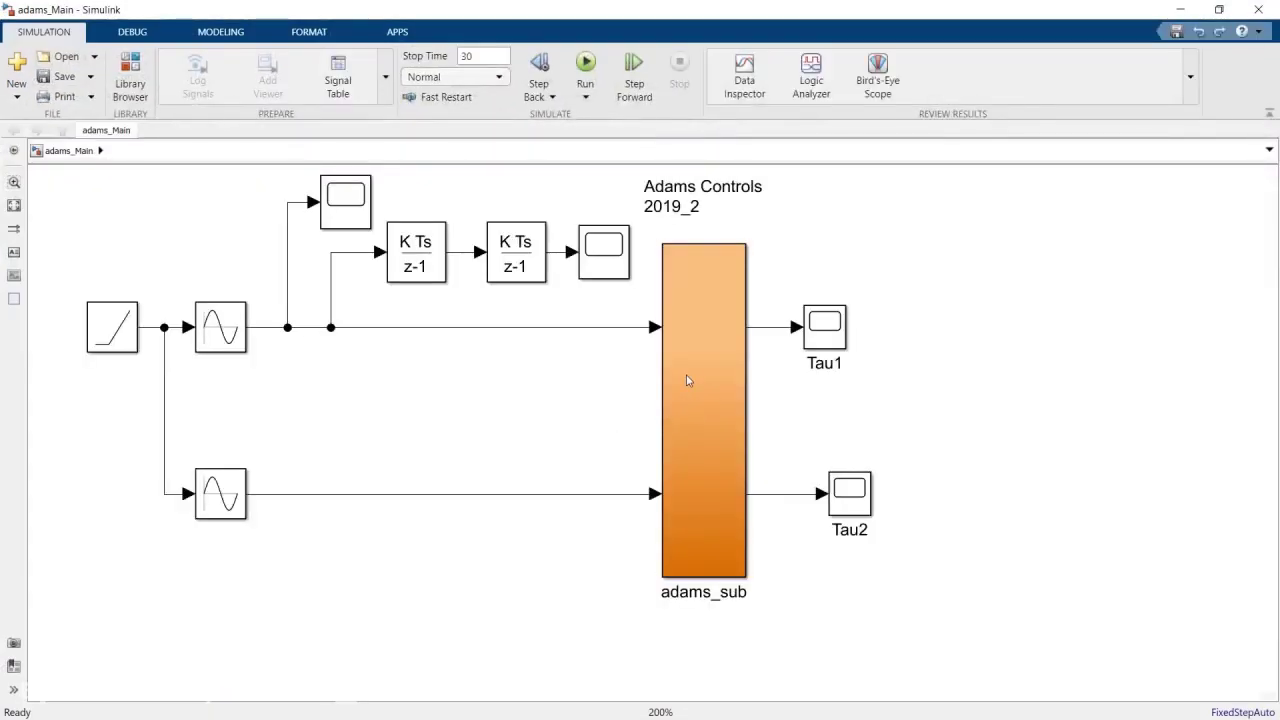
left_click(687, 380)
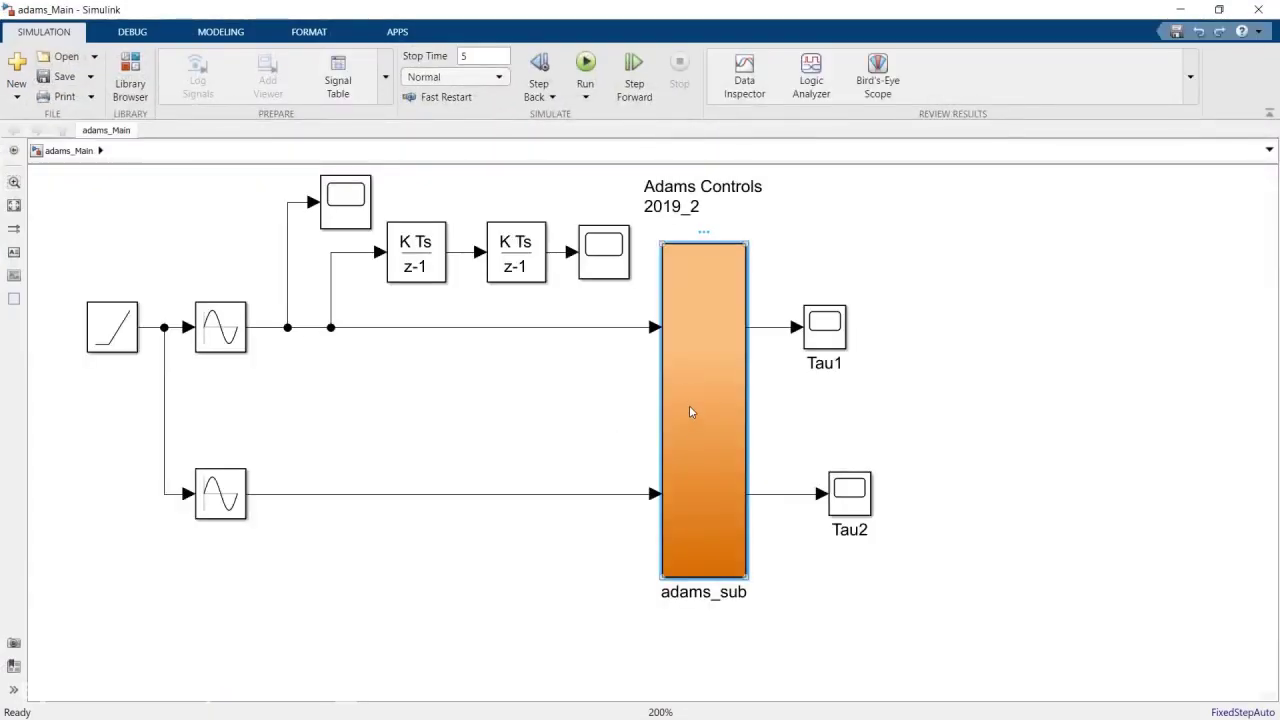
key("Delete")
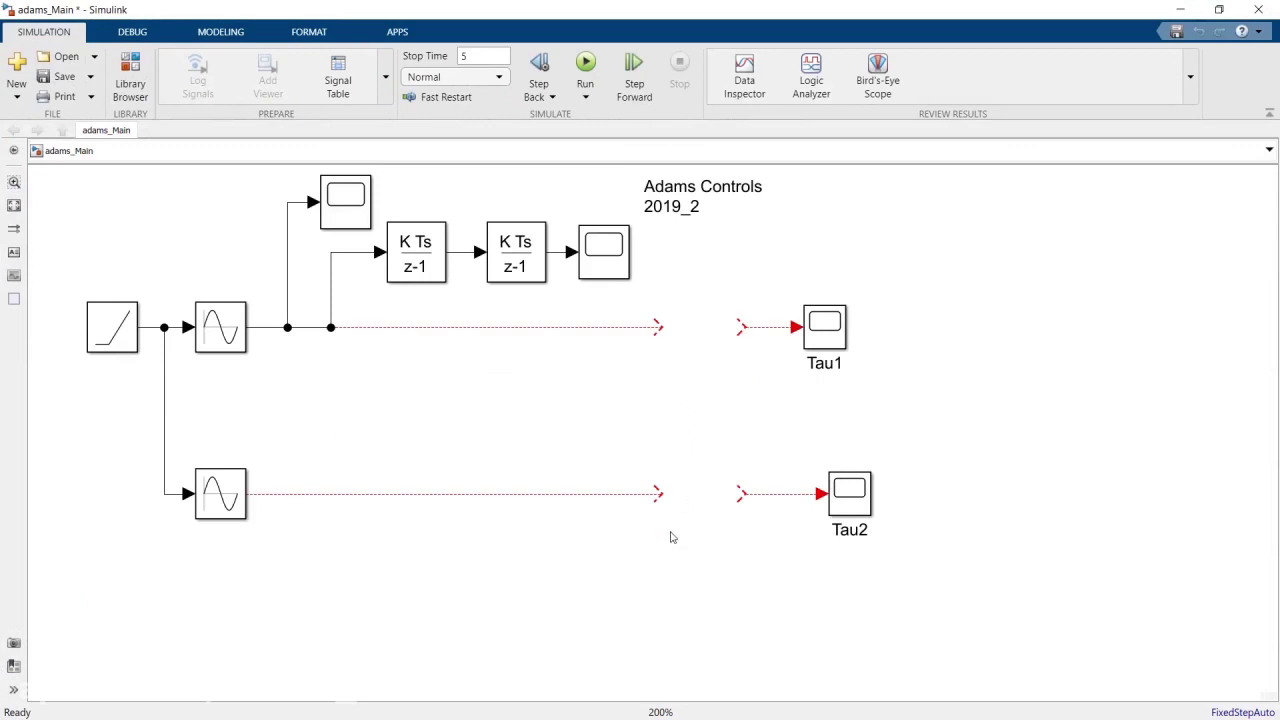
key("ctrl+z")
left_click_drag(727, 590, 689, 452)
left_click(775, 592)
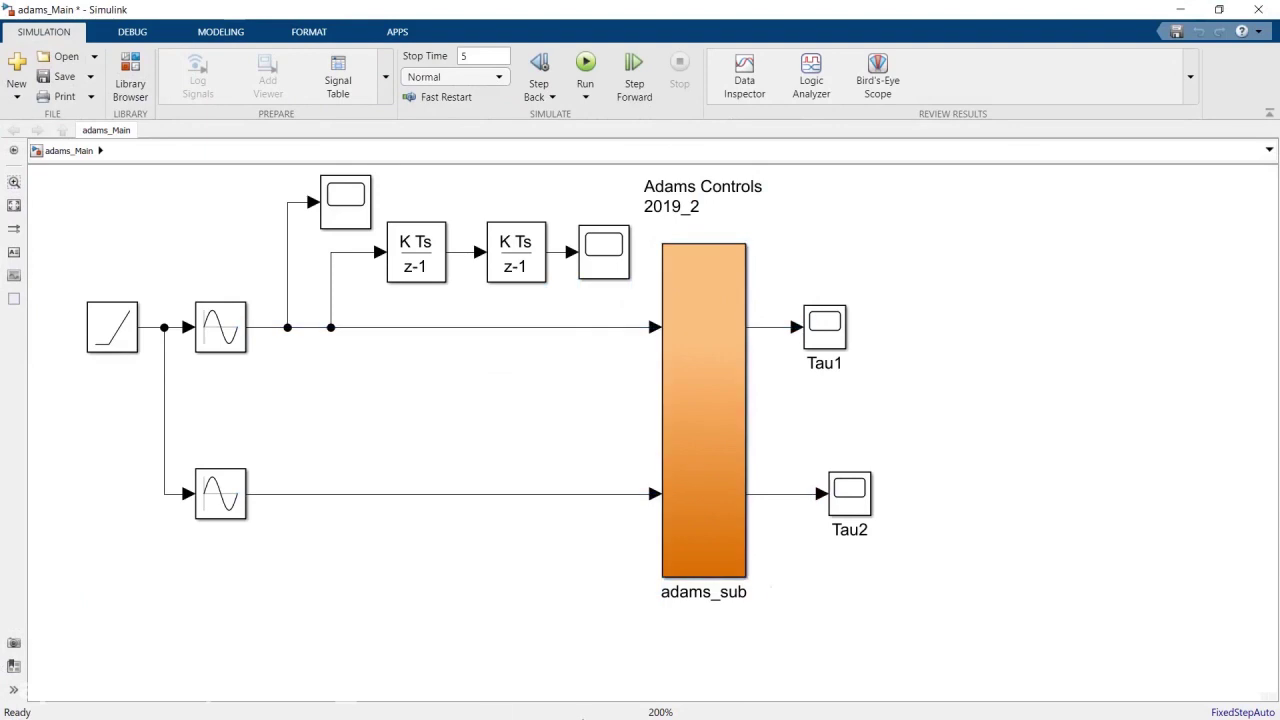
Step: Close the adams_sys_ model and delete adams_sys_.slx from the First Project folder in MATLAB
key("alt+Tab")
key("alt+Tab")
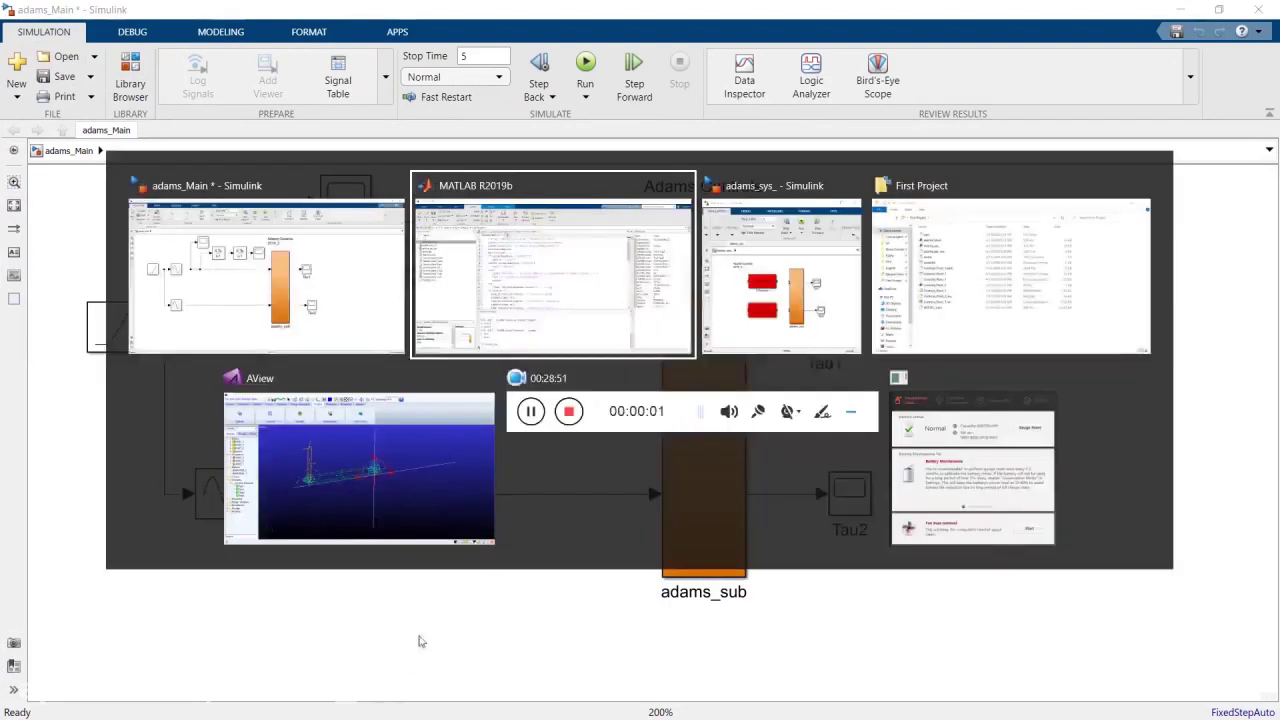
left_click(770, 285)
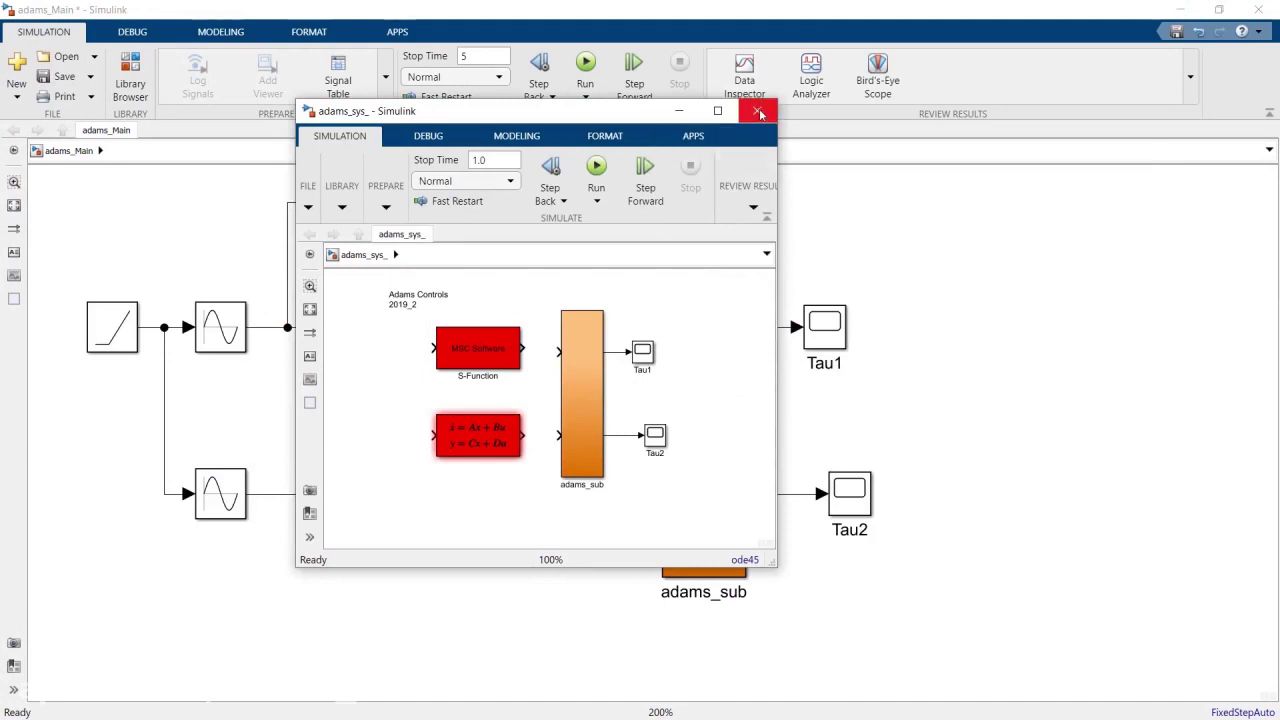
left_click(758, 111)
left_click(1180, 12)
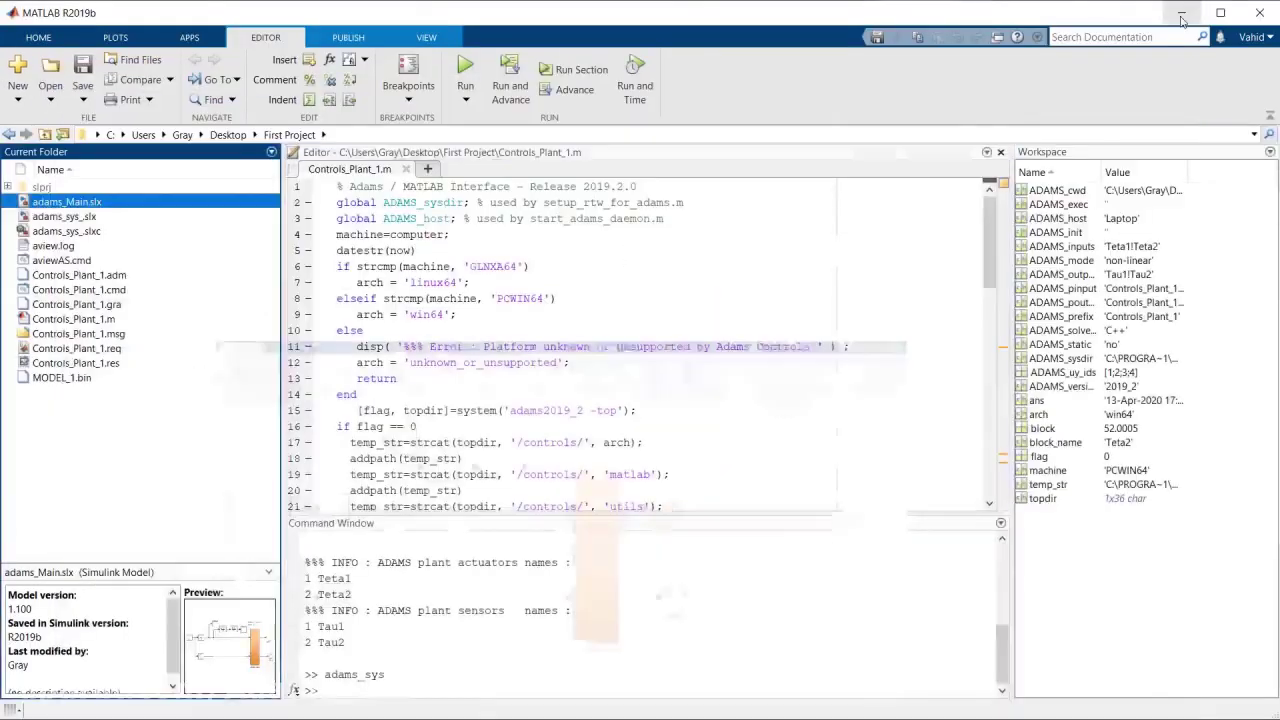
left_click(70, 217)
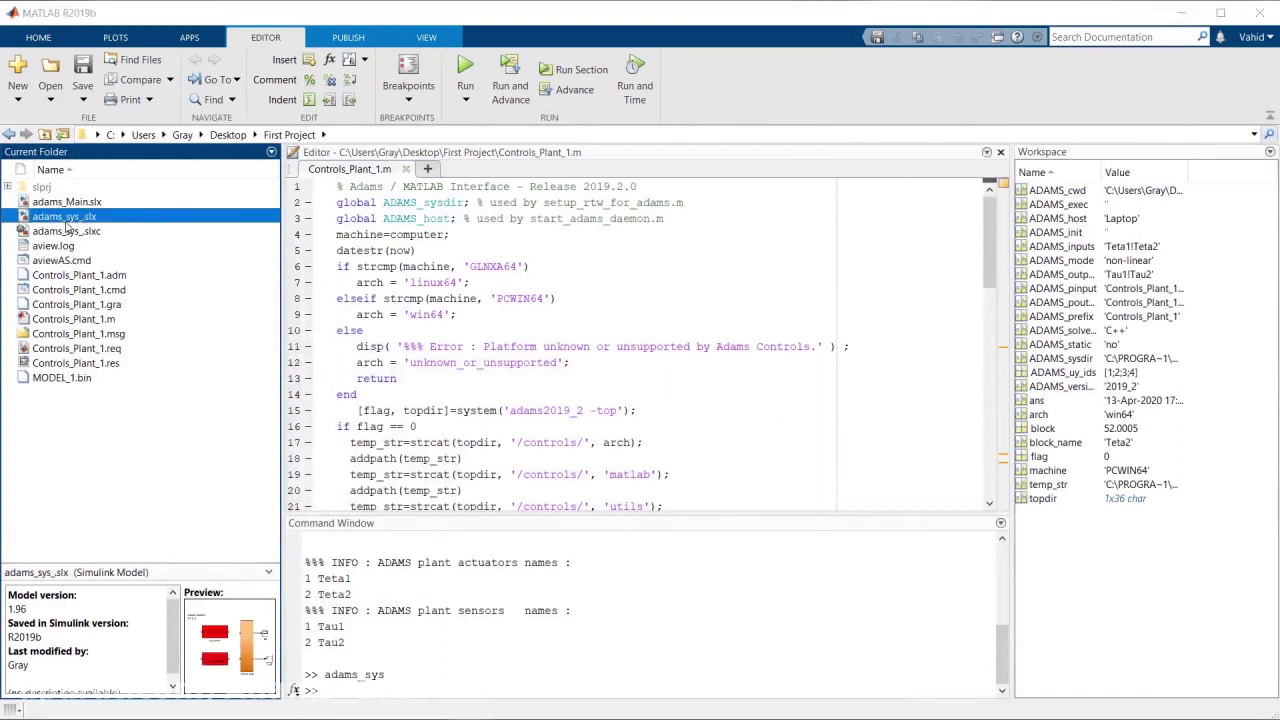
key("Delete")
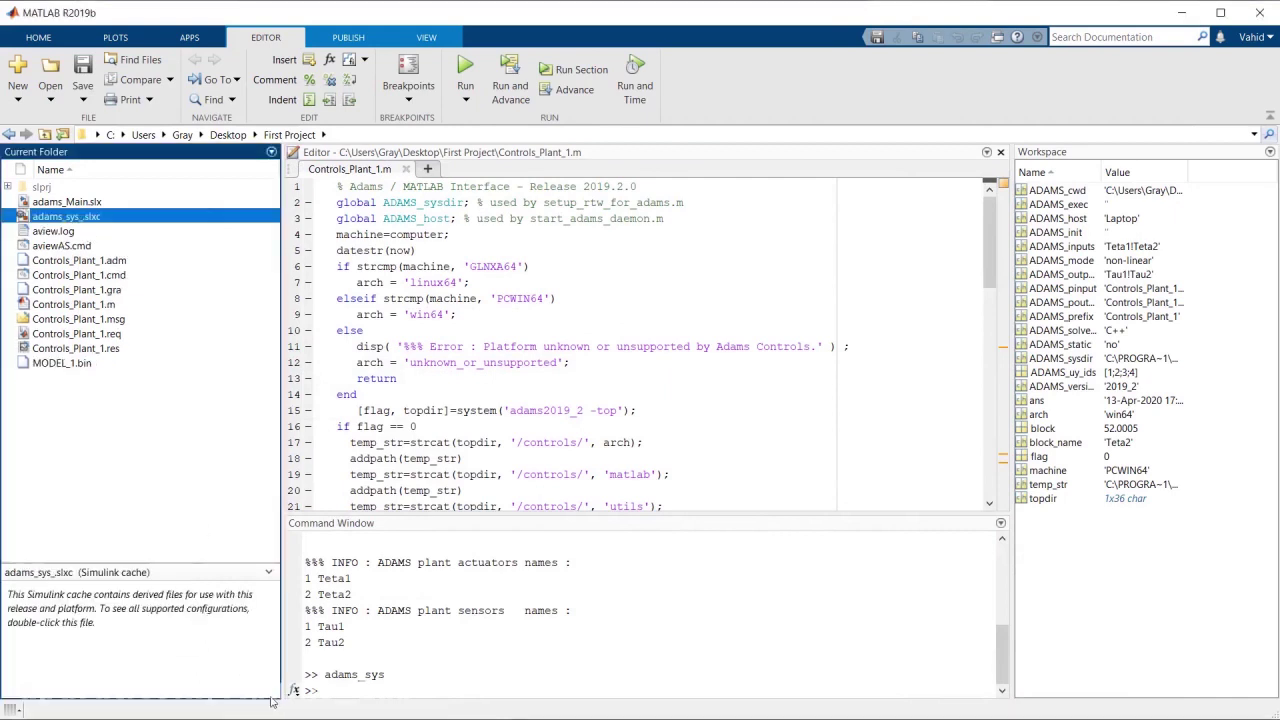
Step: Switch back to the adams_Main model in Simulink and run the co-simulation
key("alt+Tab")
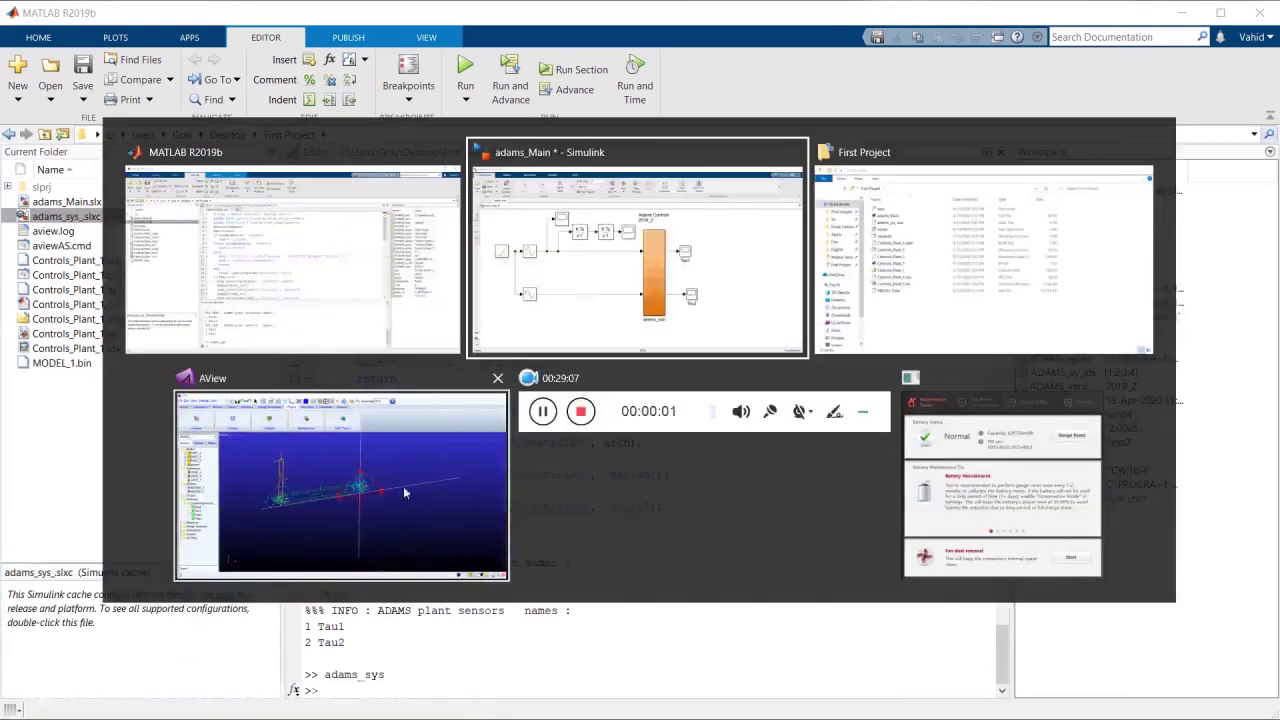
left_click(600, 279)
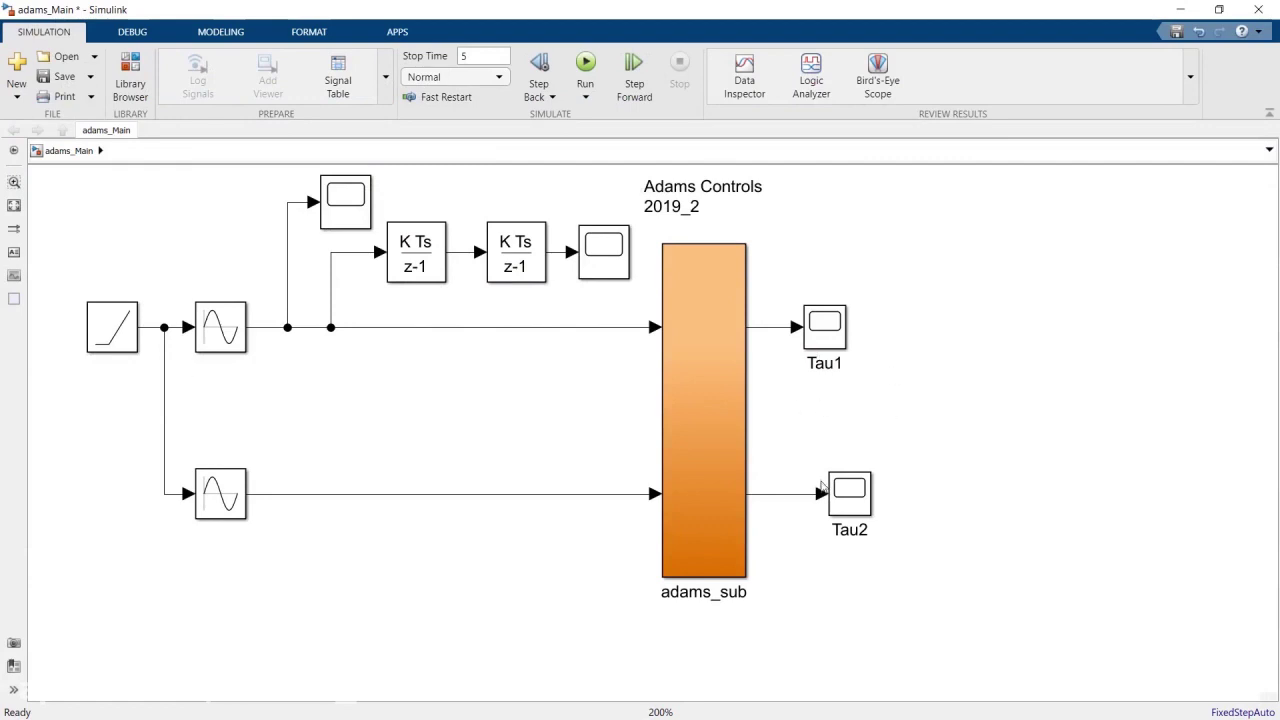
left_click(585, 65)
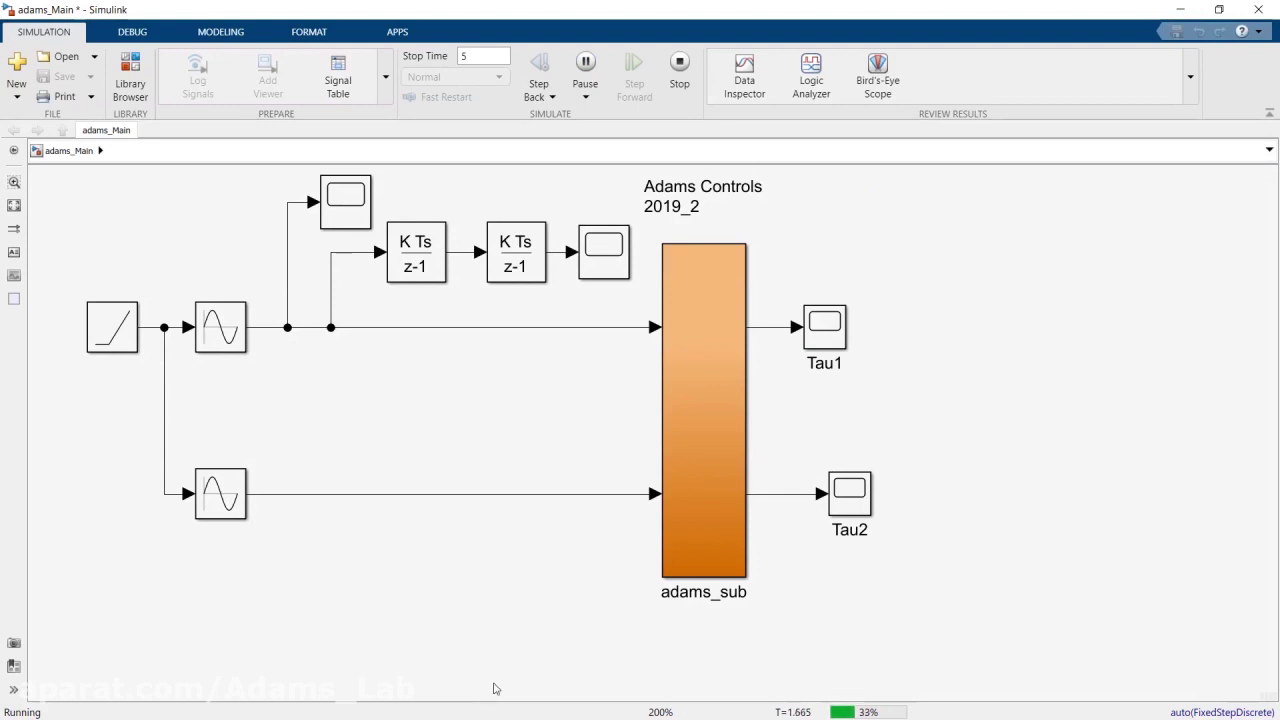
key("alt+Tab")
key("alt+Tab")
key("alt+Tab")
key("alt+Tab")
key("alt+Tab")
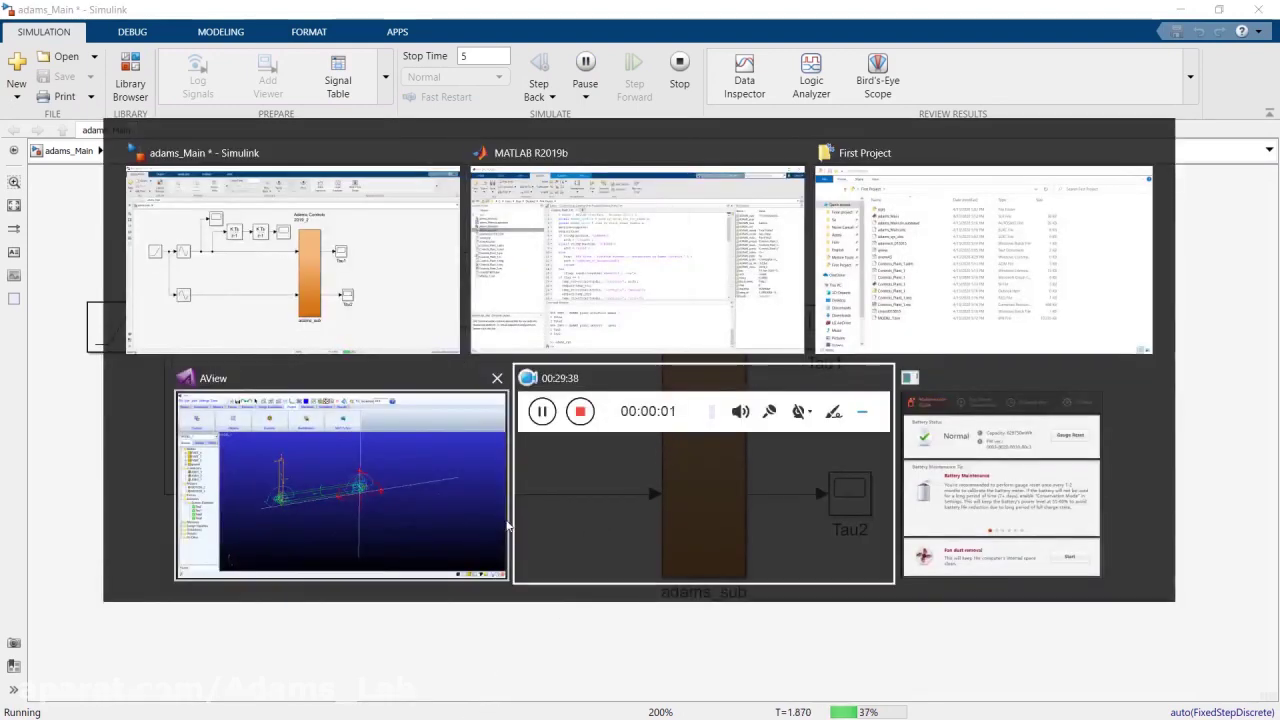
key("alt+Tab")
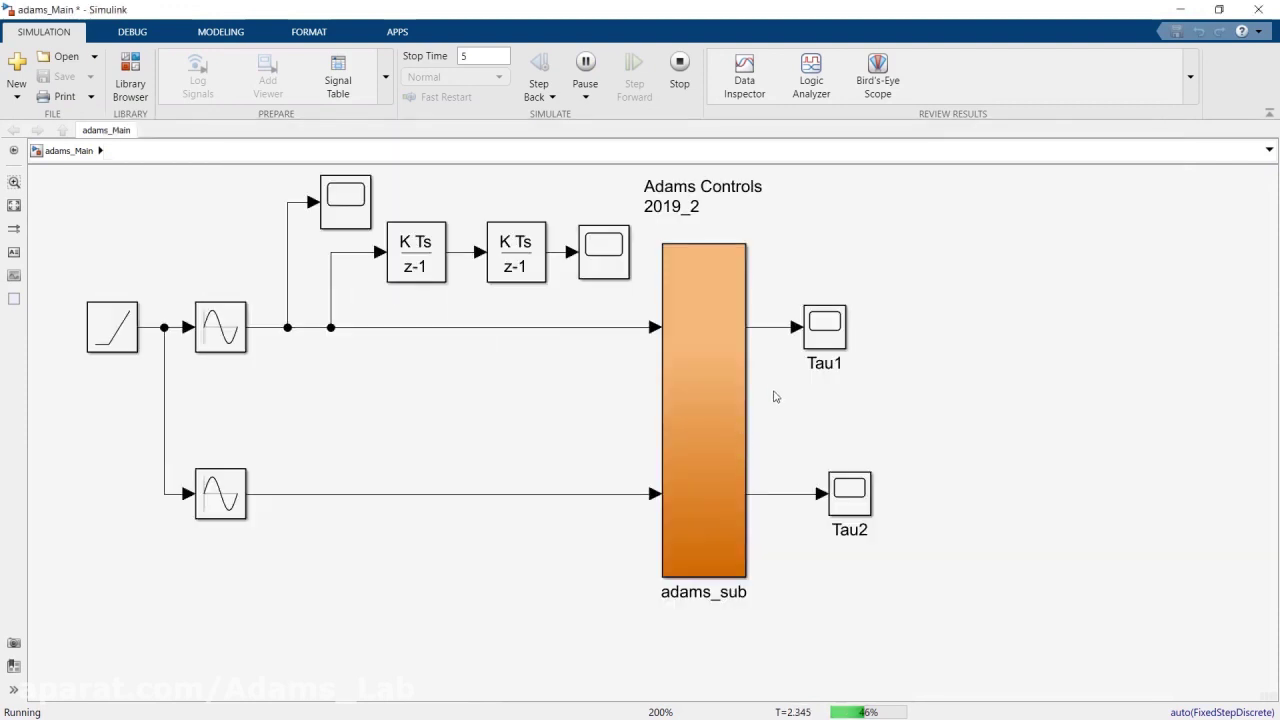
Step: Check the animation mode options of the ADAMS Plant block inside adams_sub, leaving its parameters as they are
left_click(698, 375)
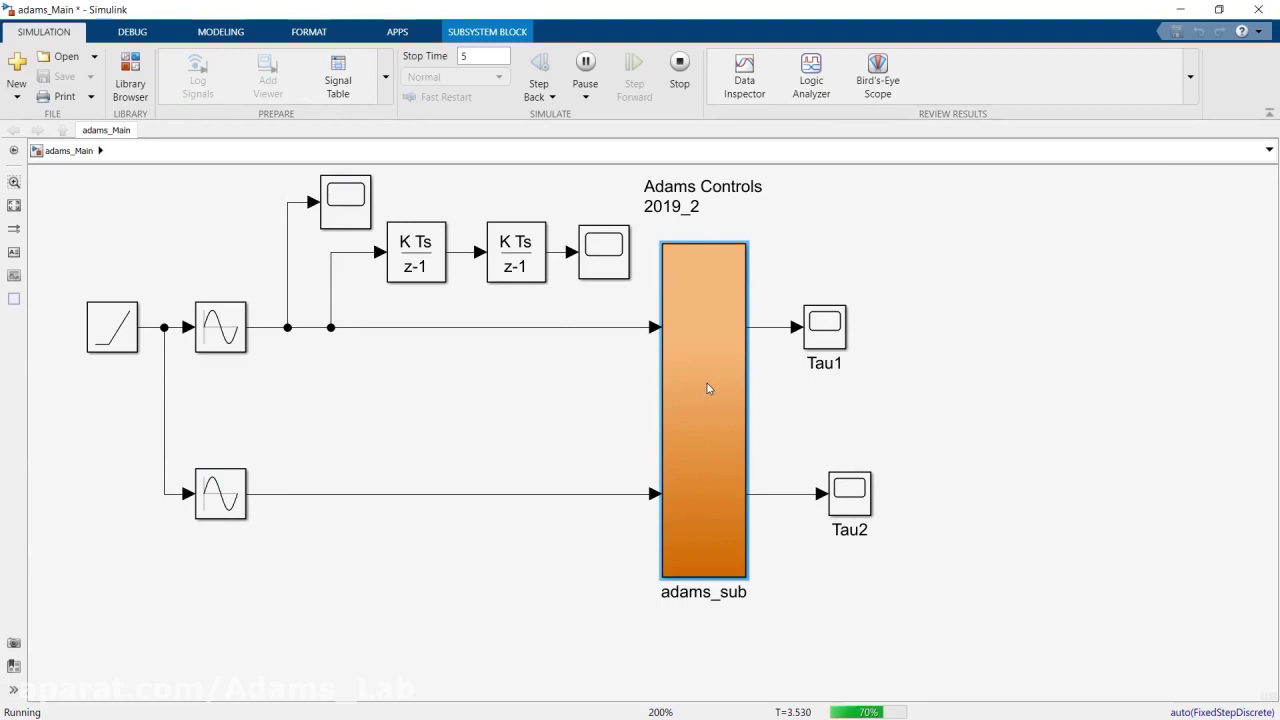
double_click(707, 388)
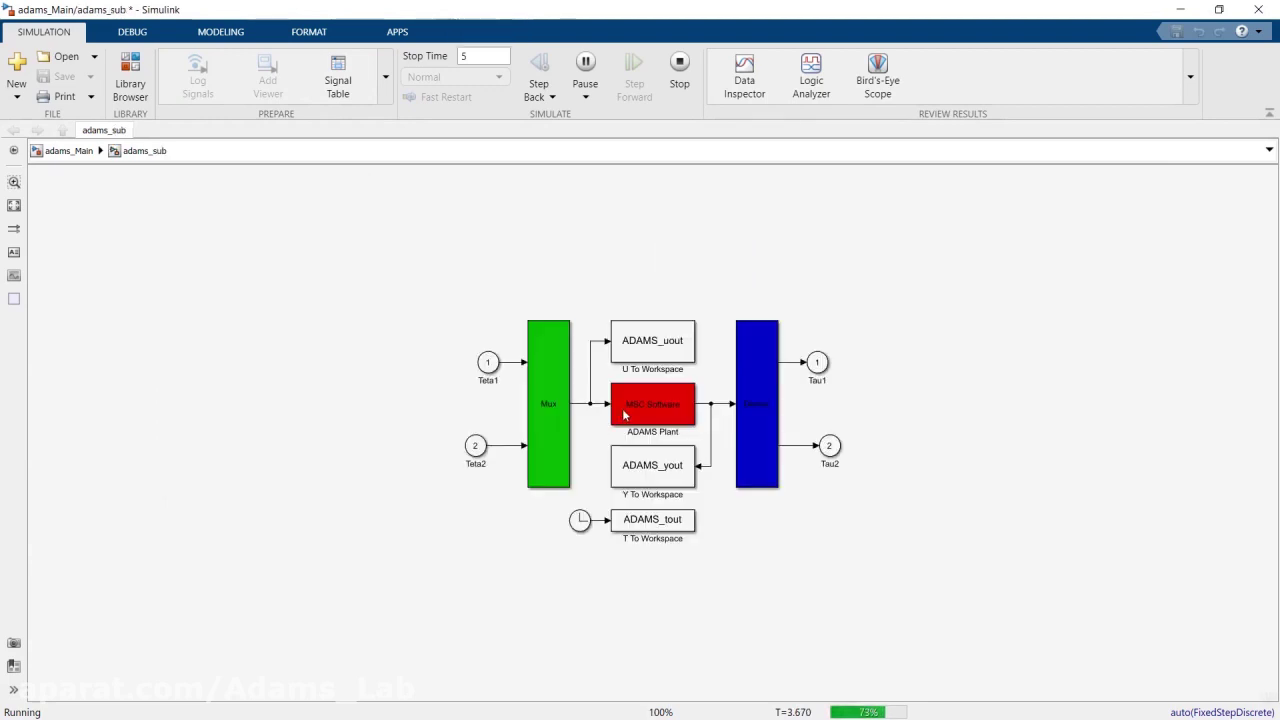
double_click(622, 408)
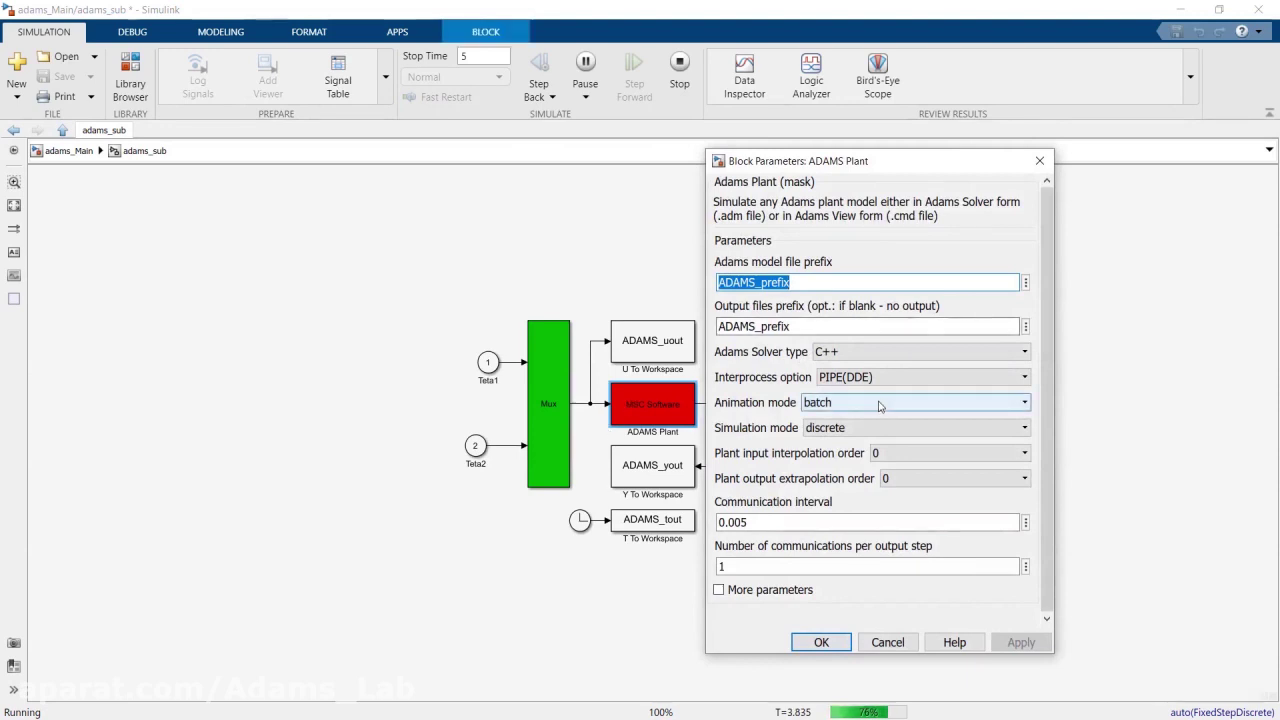
left_click(850, 408)
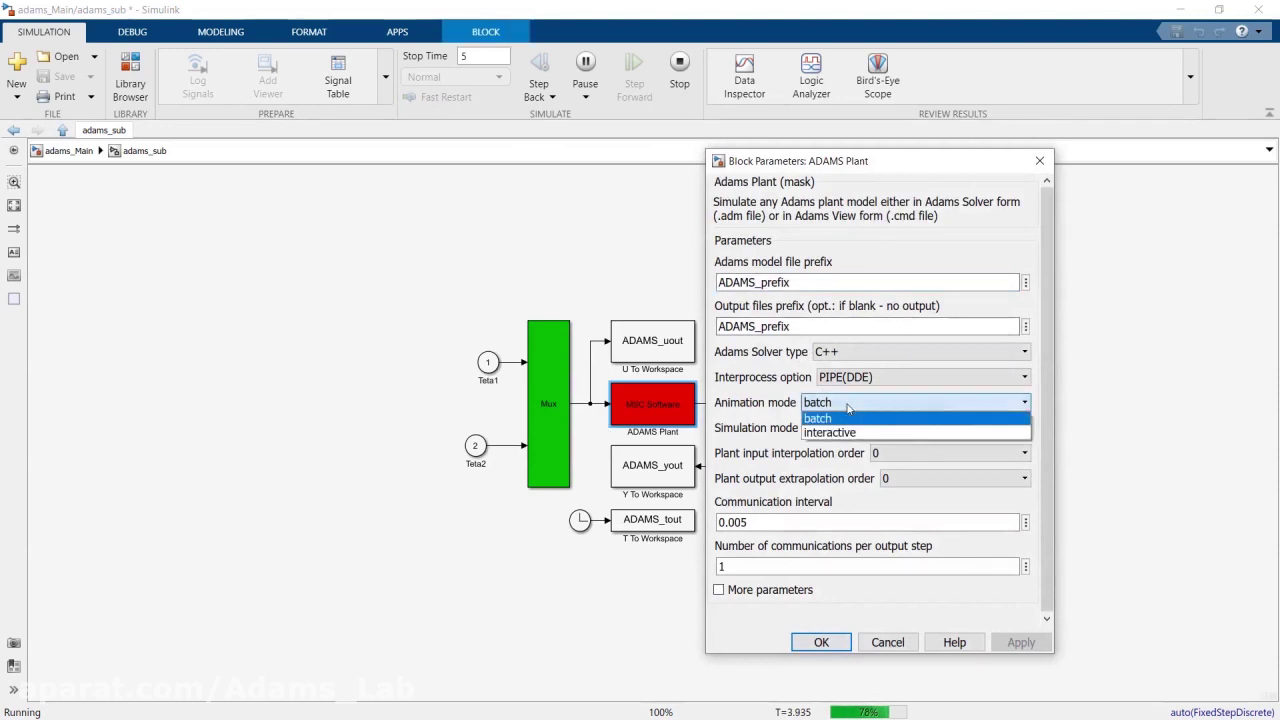
left_click(848, 408)
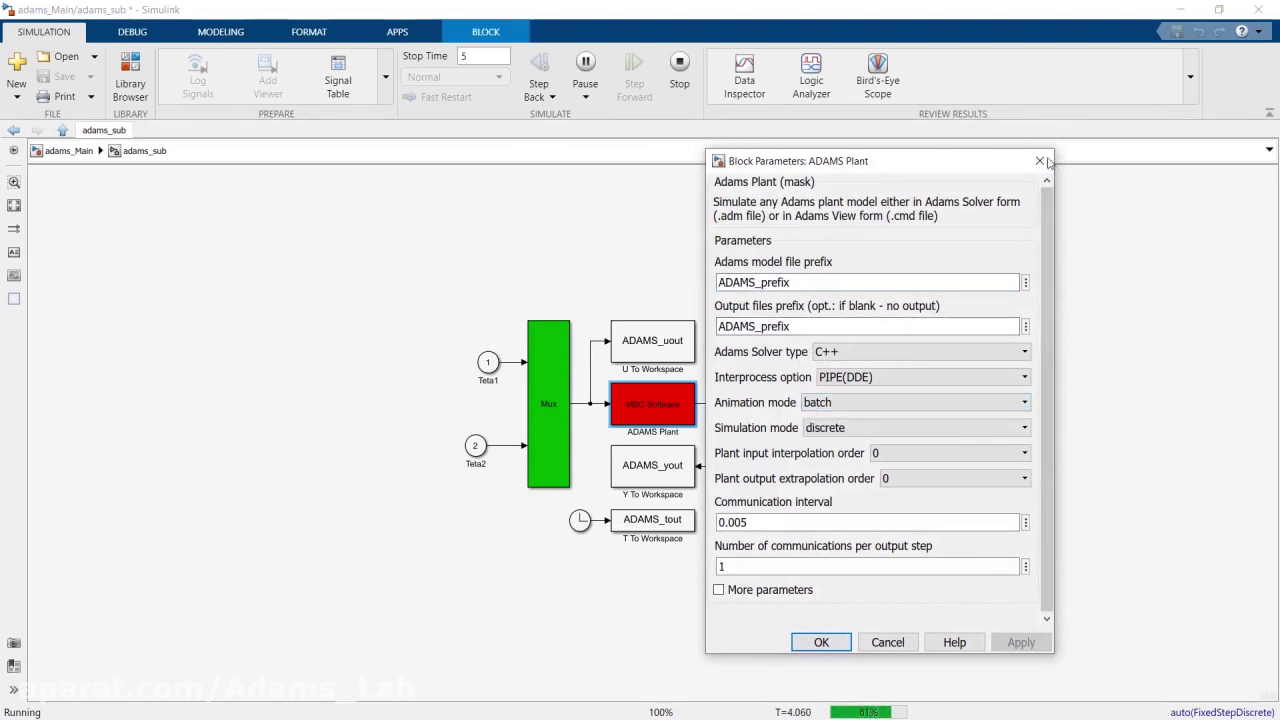
key("Escape")
Step: Stop the running simulation and inspect the Tau1 scope plot from the top level of adams_Main
left_click(679, 66)
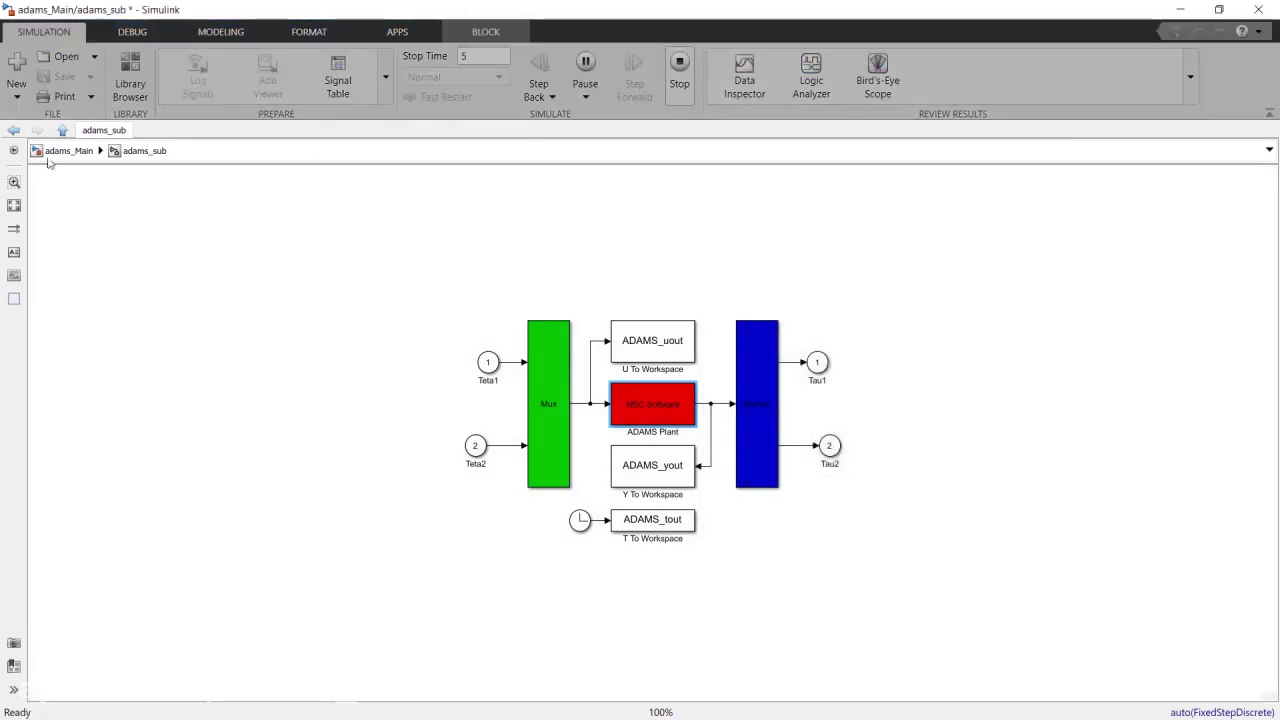
left_click(62, 131)
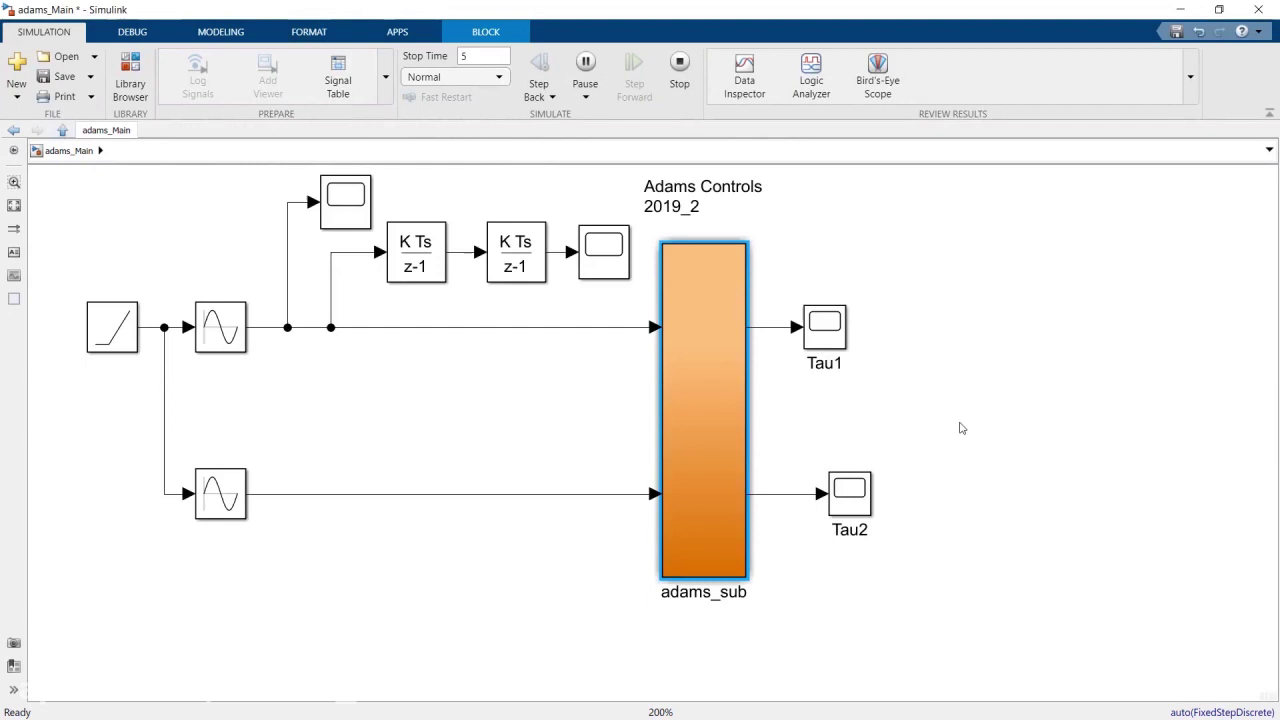
left_click(838, 334)
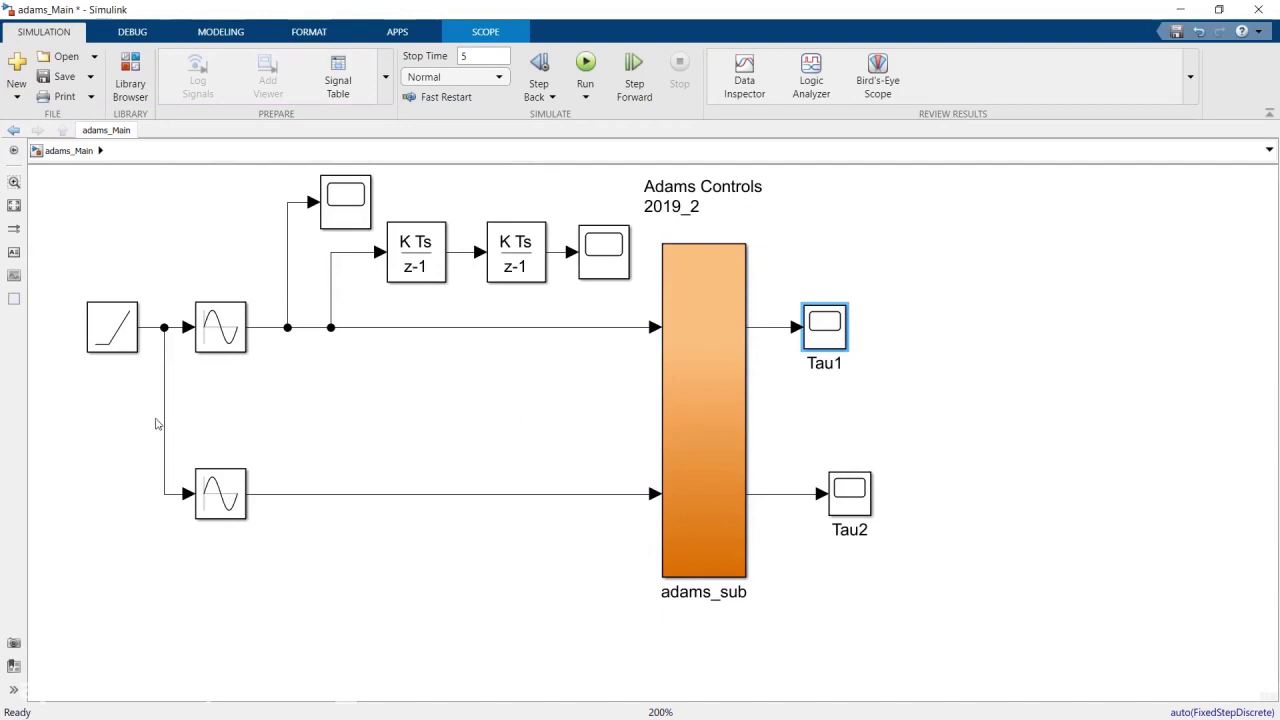
key("Return")
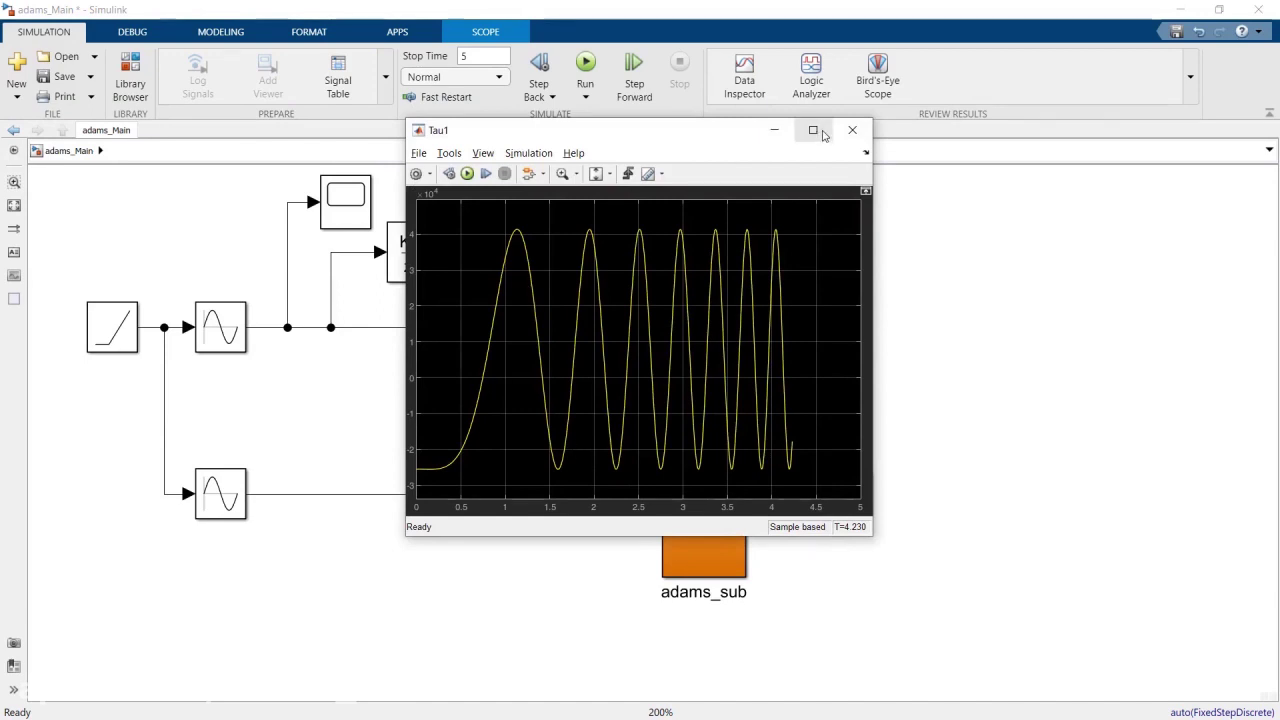
left_click_drag(703, 140, 634, 161)
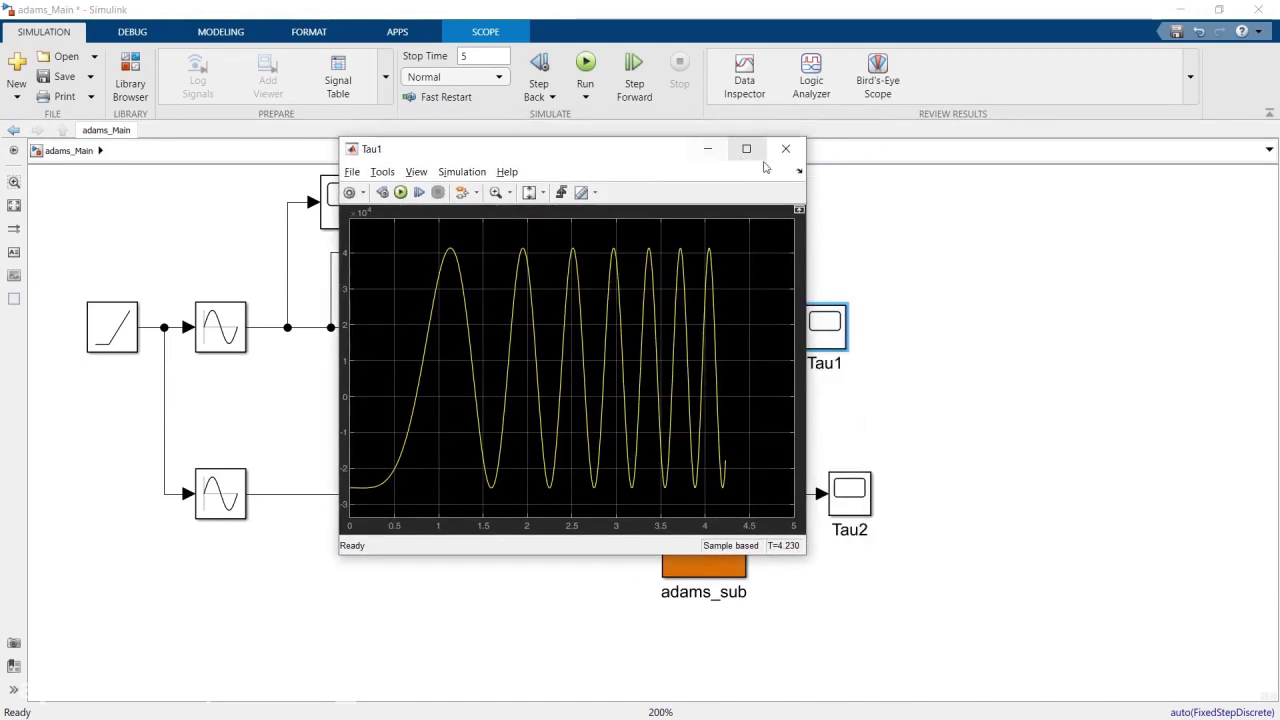
left_click(786, 150)
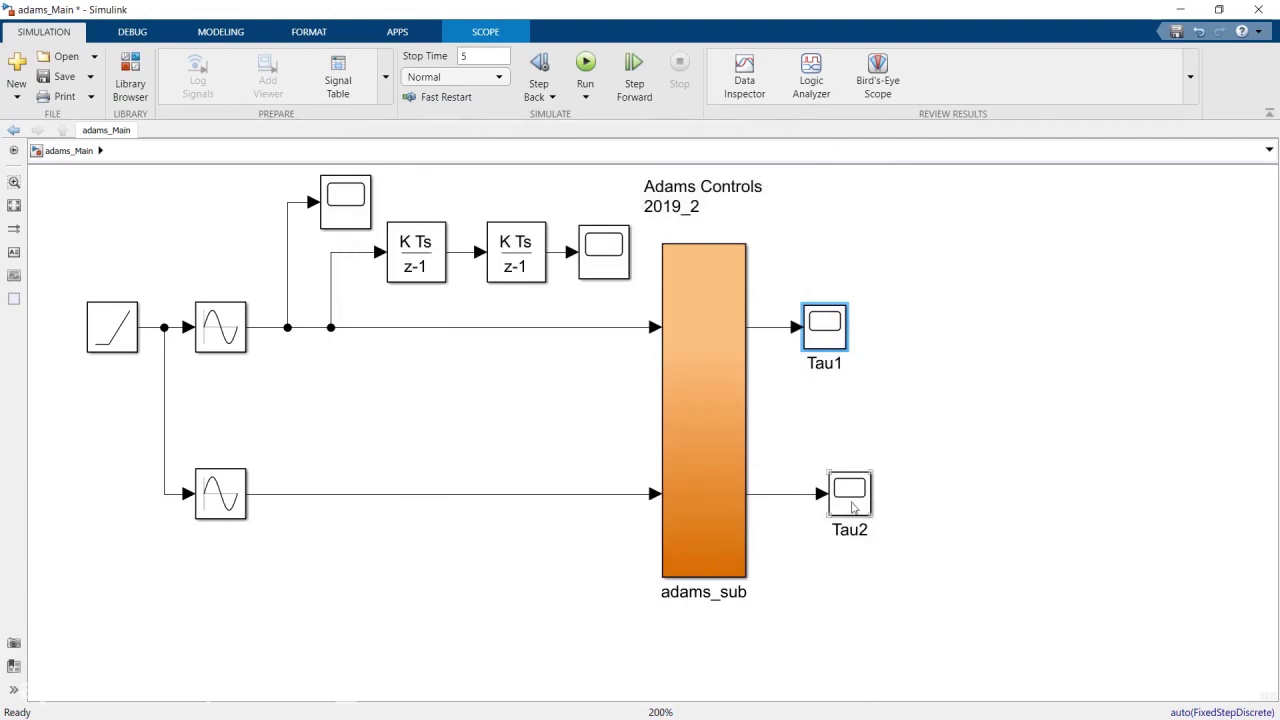
Step: Inspect the Tau2 scope plot in a maximized window and close it
left_click(853, 508)
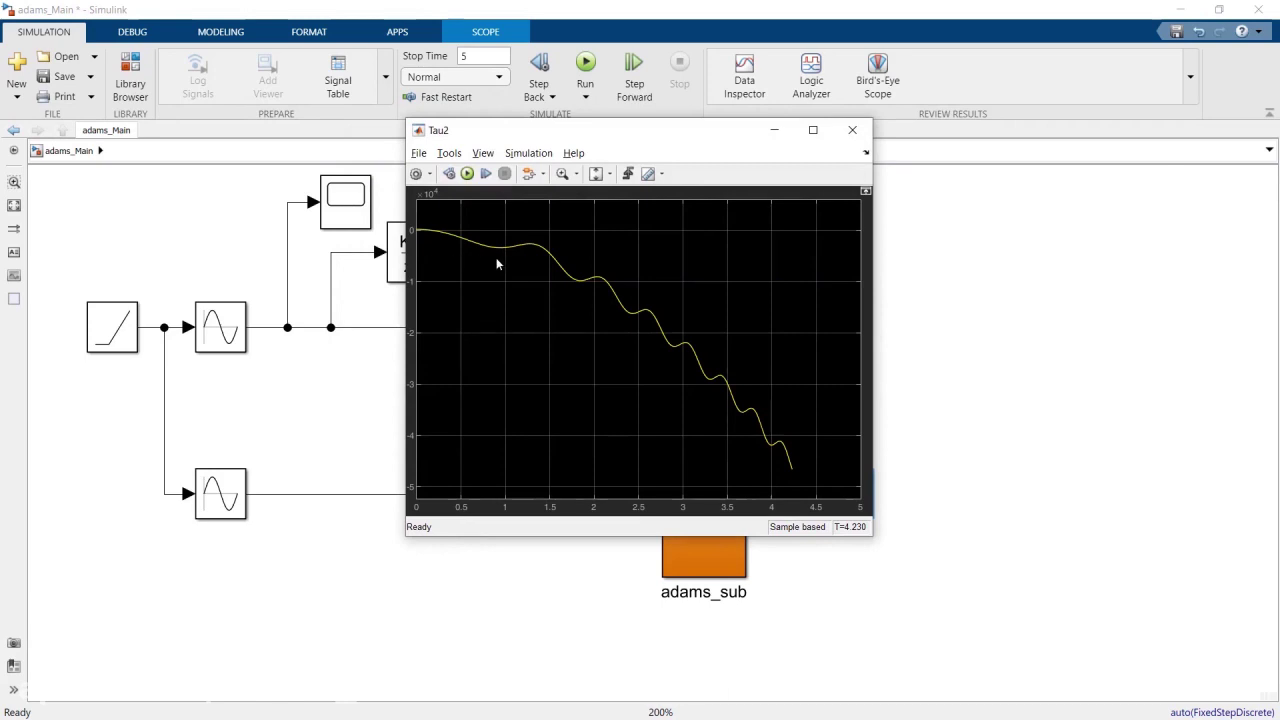
left_click(813, 130)
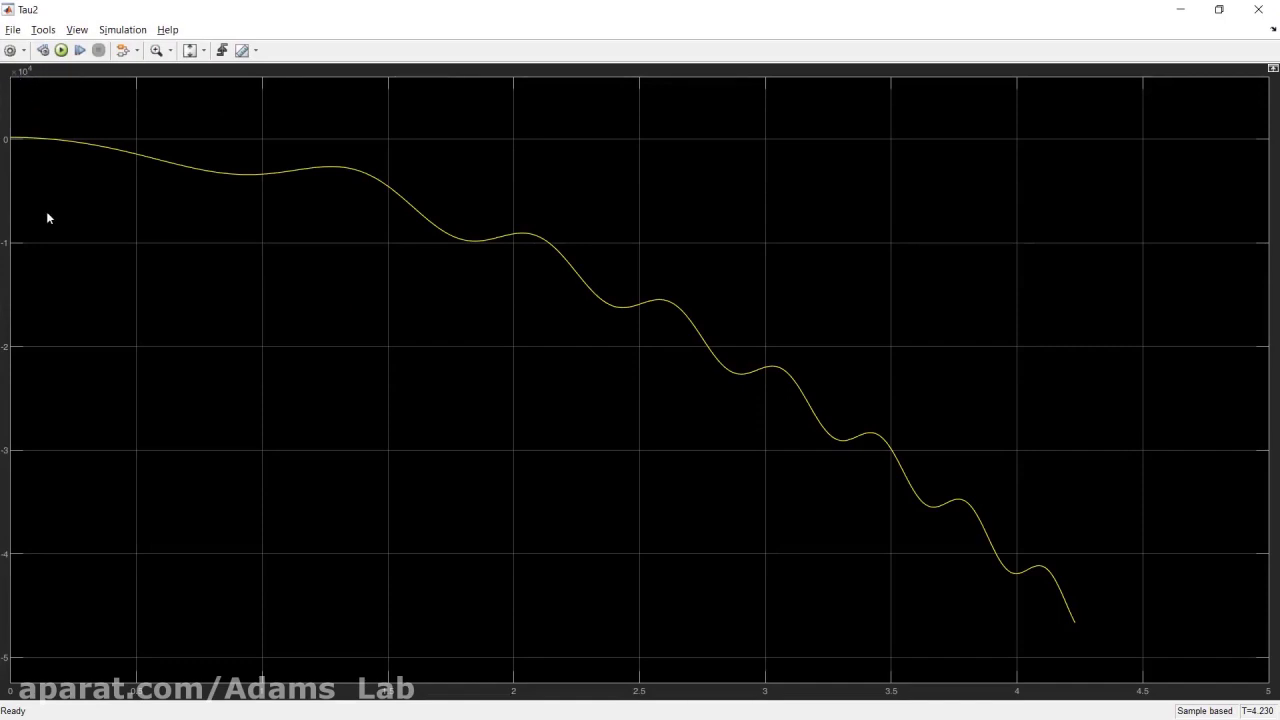
left_click(1260, 10)
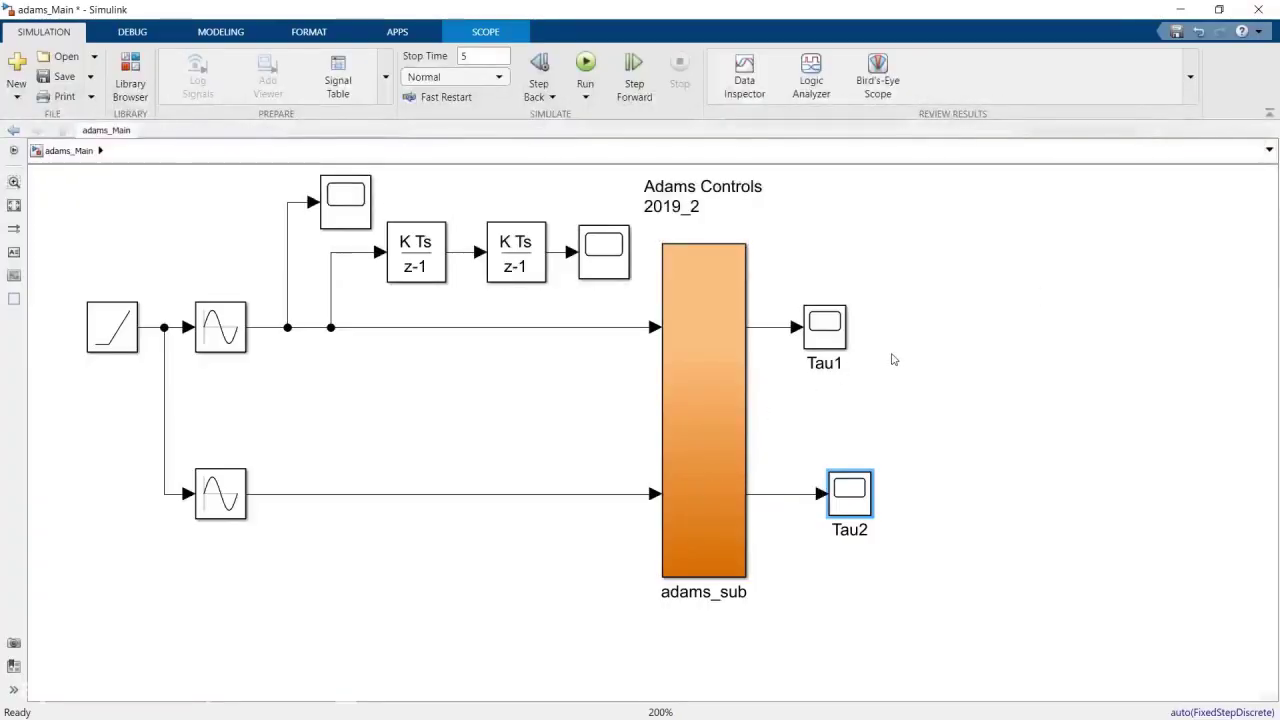
Step: Align the Tau1 scope vertically above the Tau2 scope in adams_Main
left_click_drag(832, 338, 857, 338)
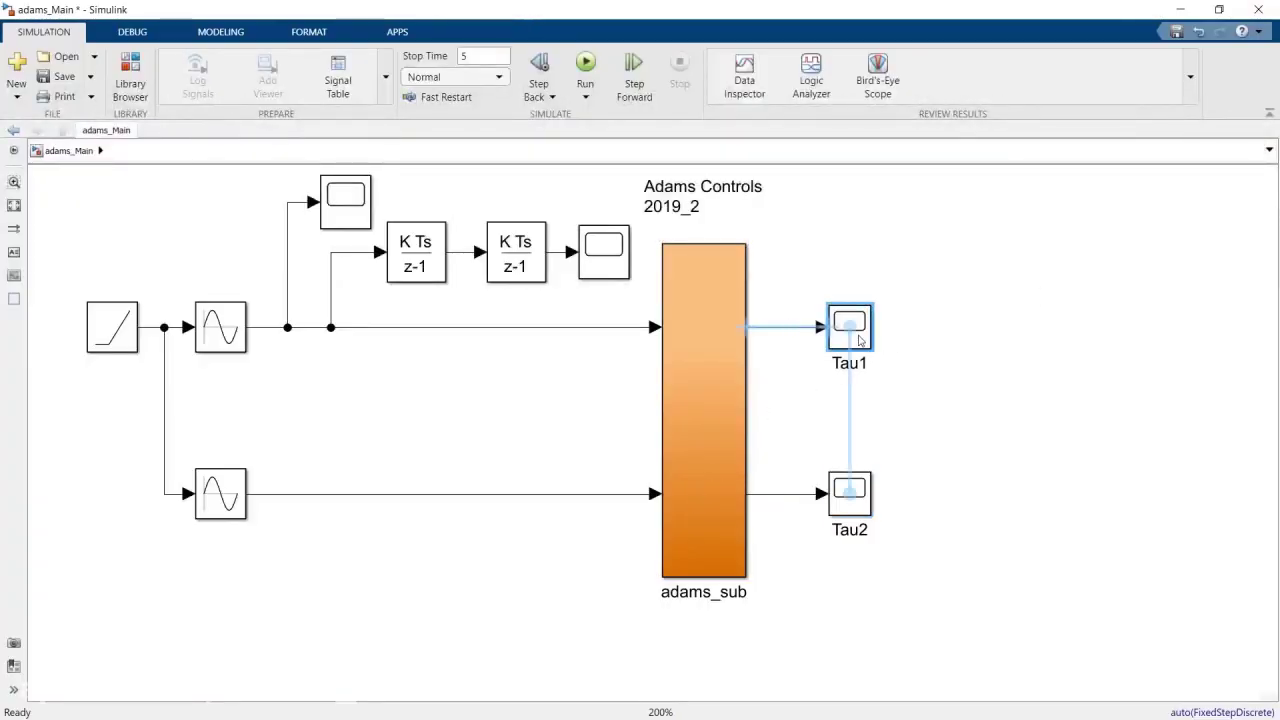
left_click(1003, 356)
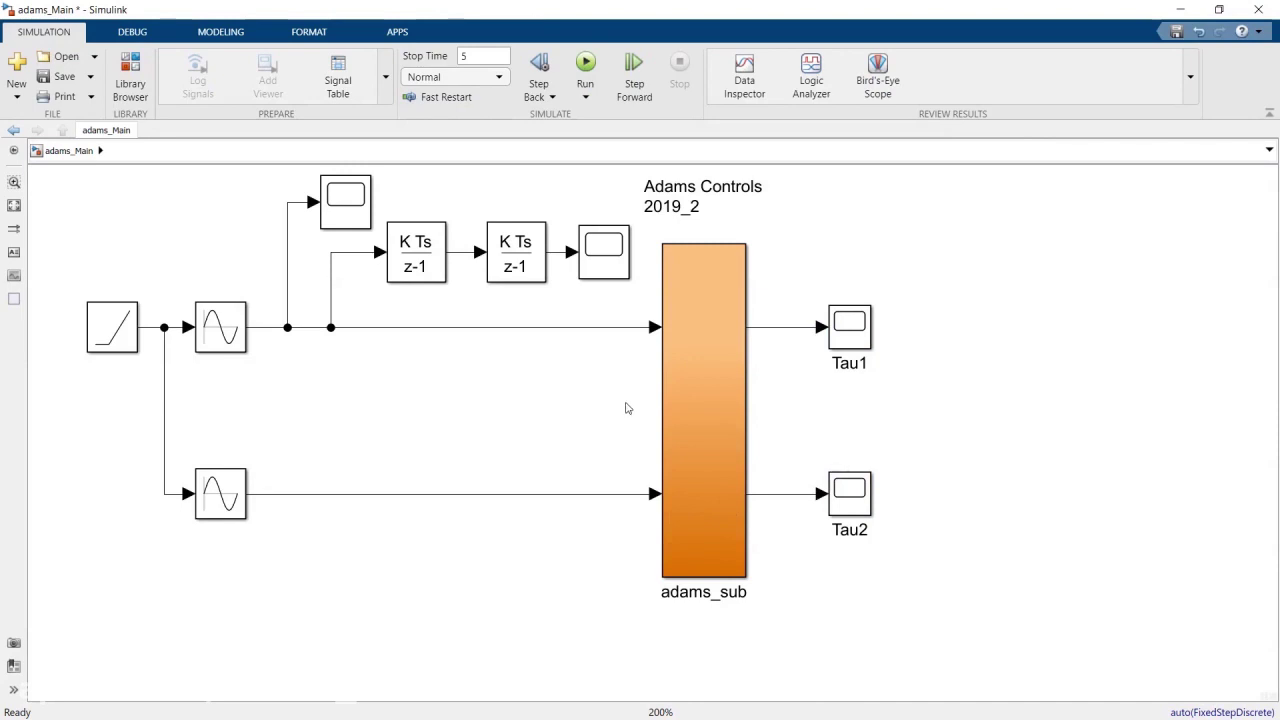
Step: Reopen the Tau2 scope, examine its torque curve and close the plot
left_click(688, 440)
left_click(860, 508)
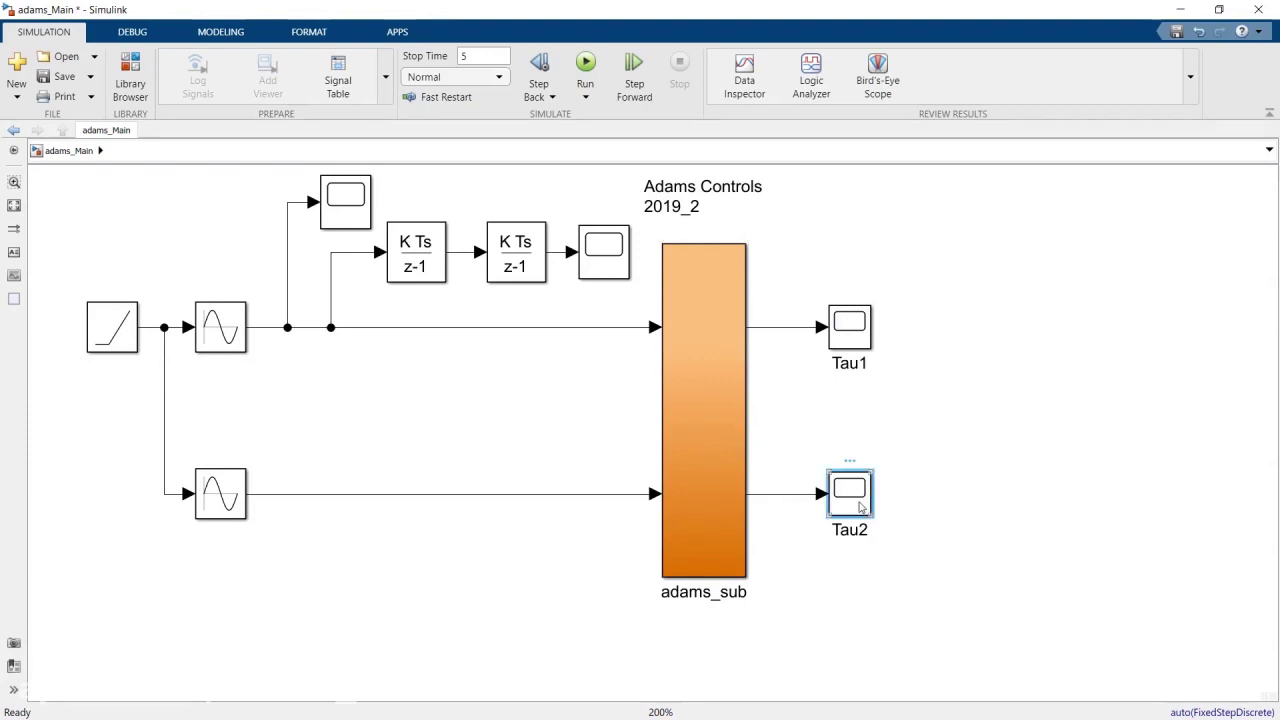
double_click(860, 508)
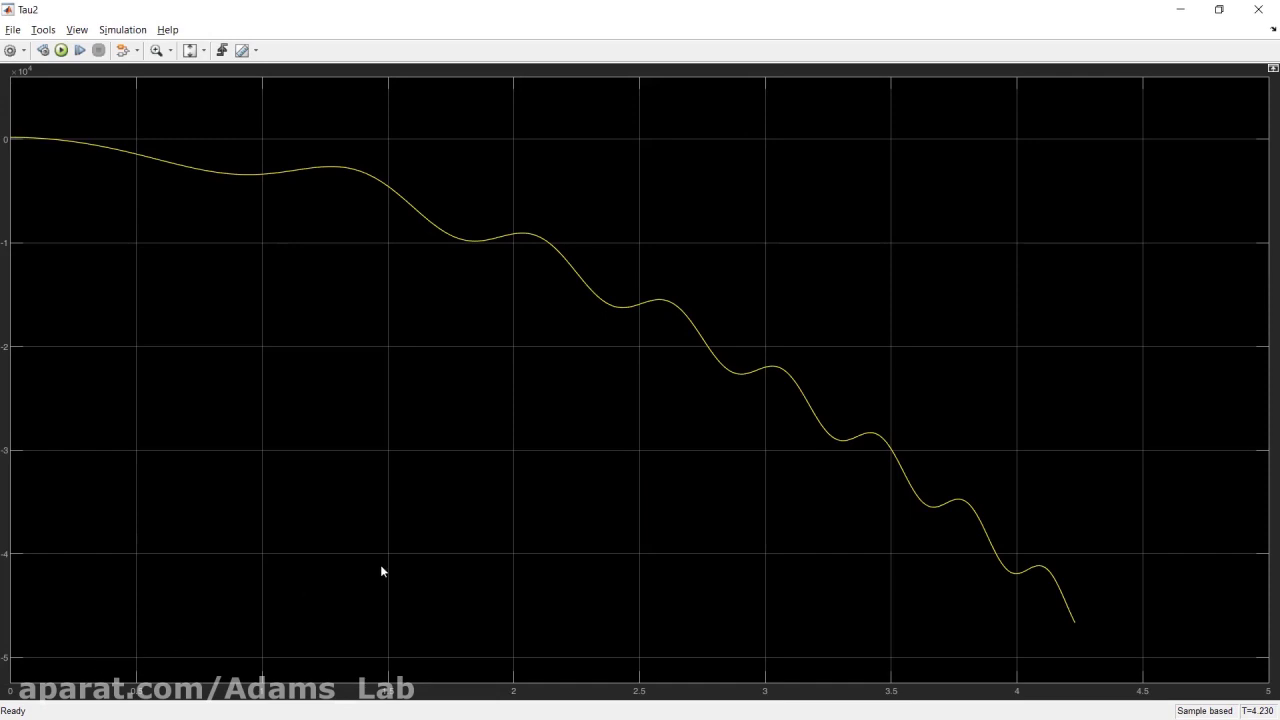
left_click(1258, 9)
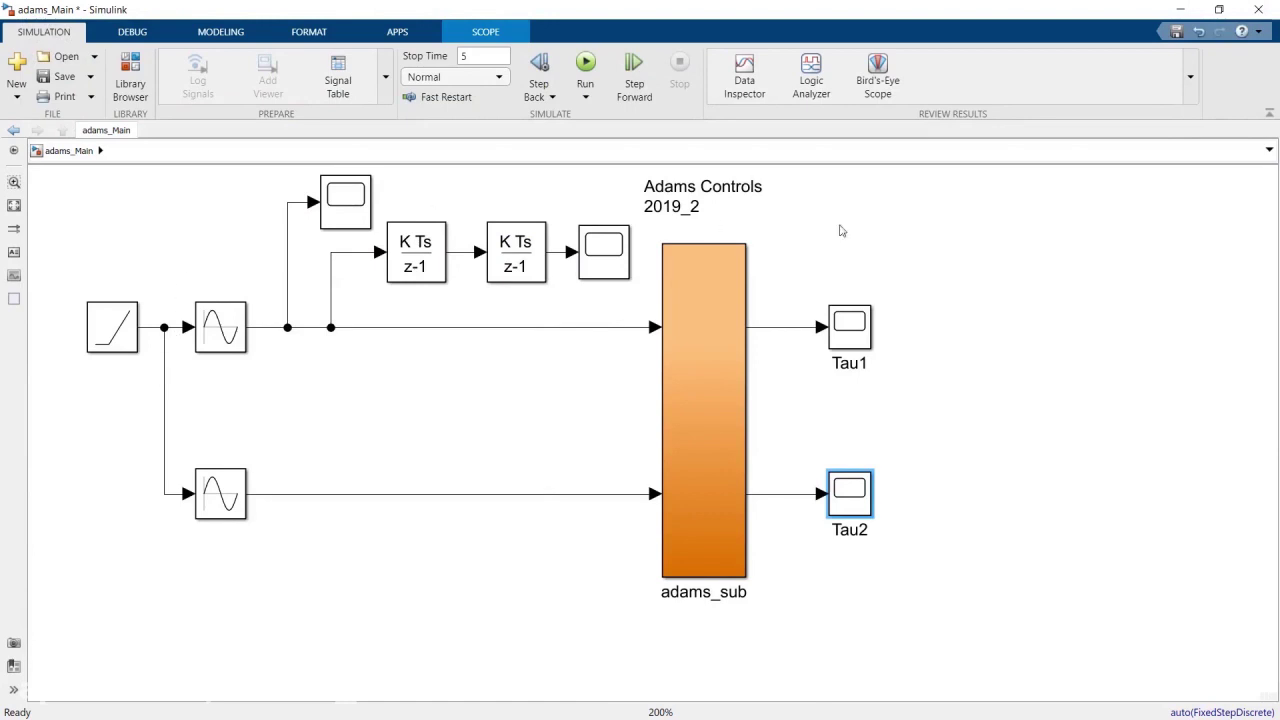
left_click_drag(917, 205, 872, 274)
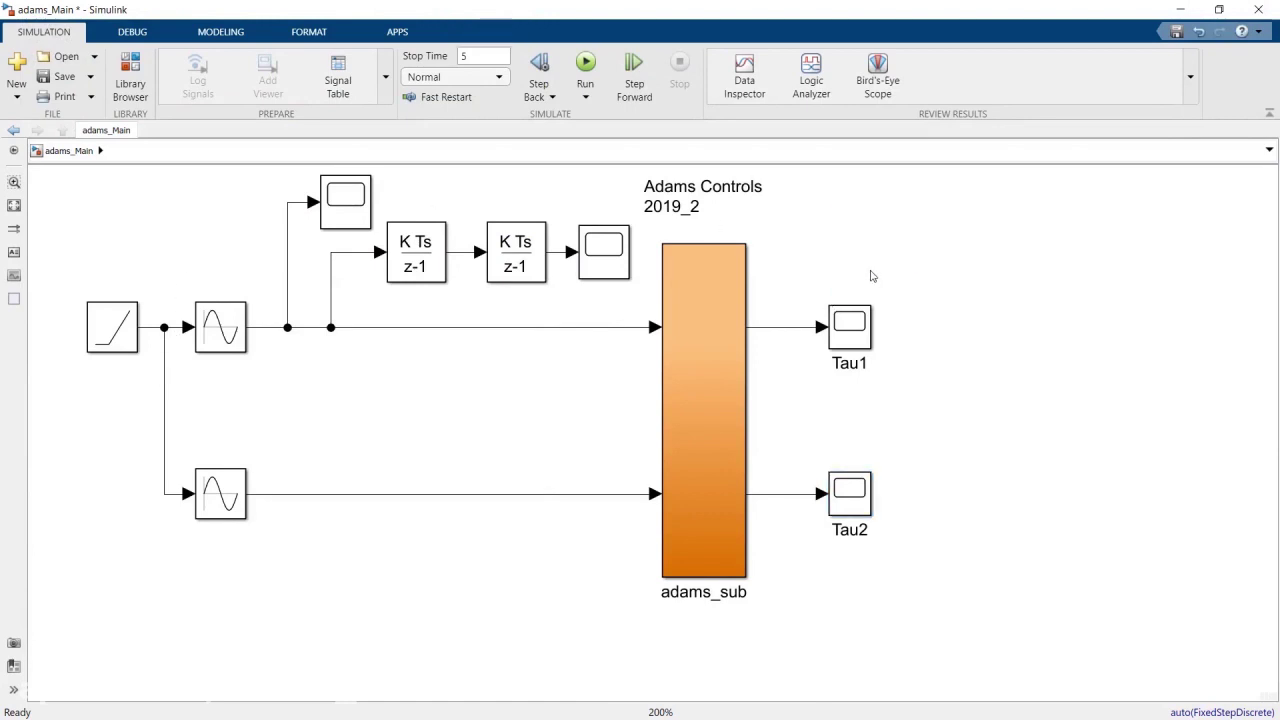
Step: Set the animation mode of the ADAMS Plant block inside adams_sub to interactive
left_click(691, 398)
double_click(693, 398)
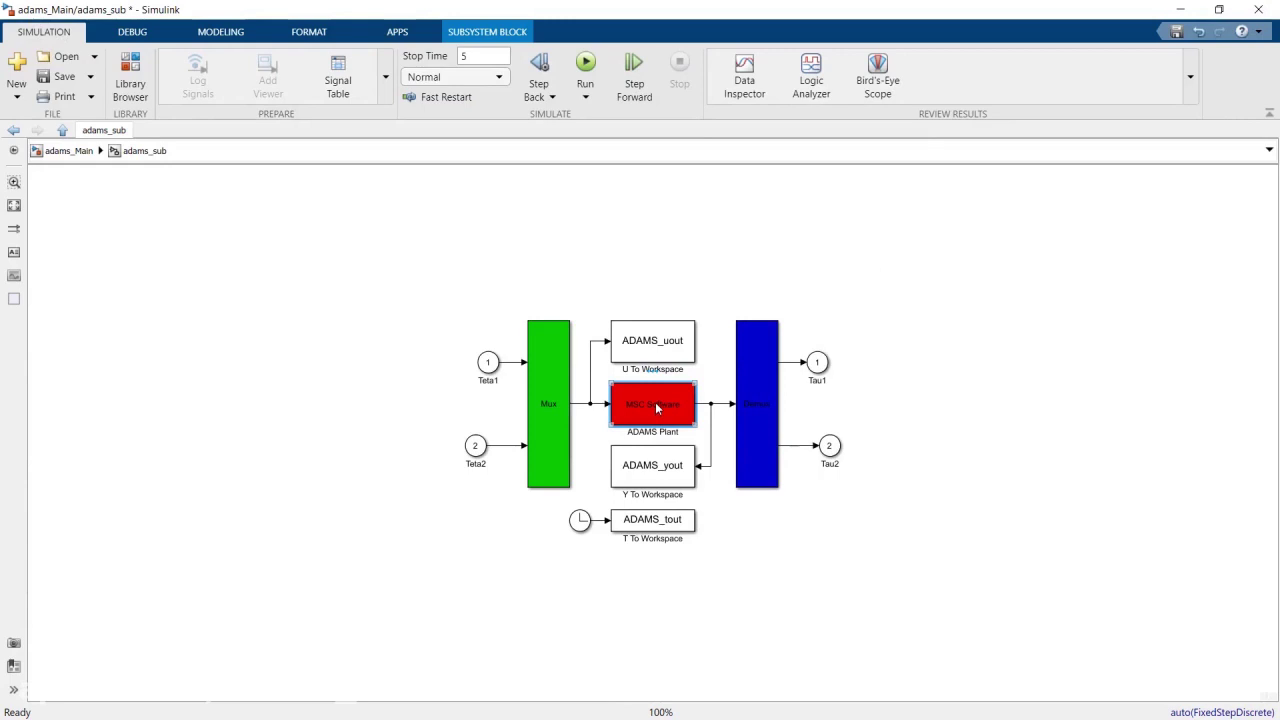
left_click(656, 407)
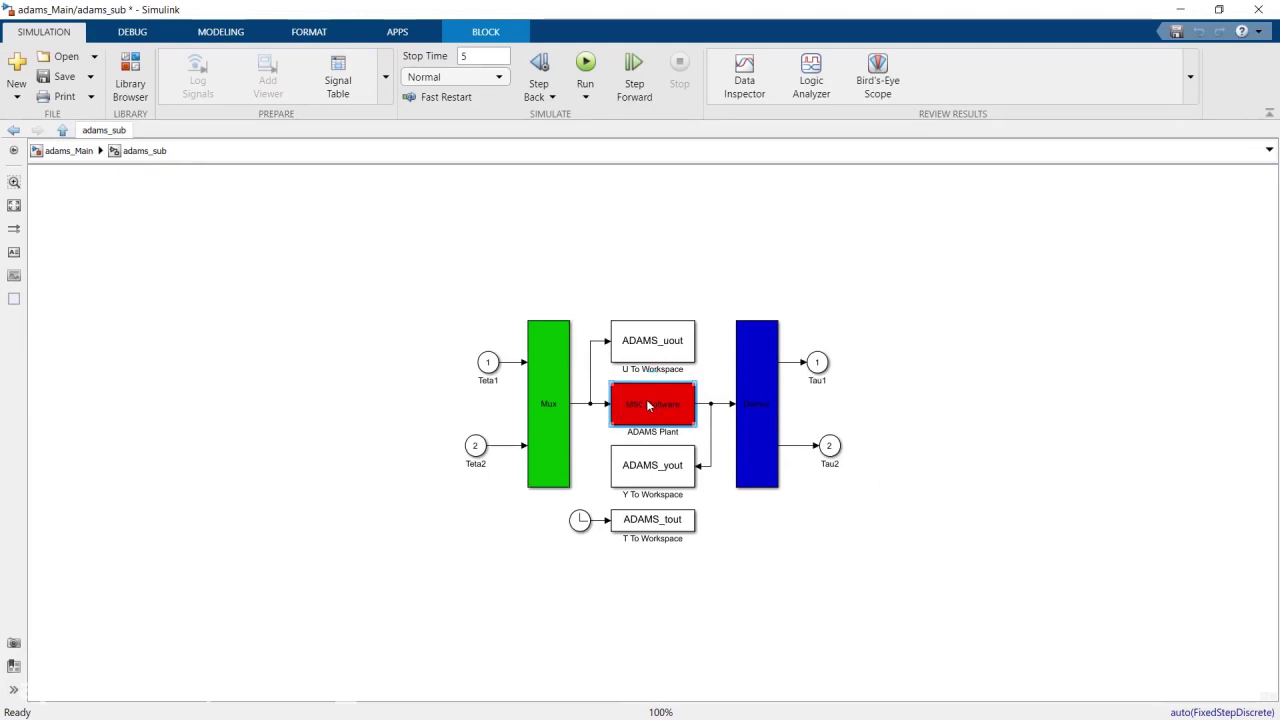
double_click(647, 404)
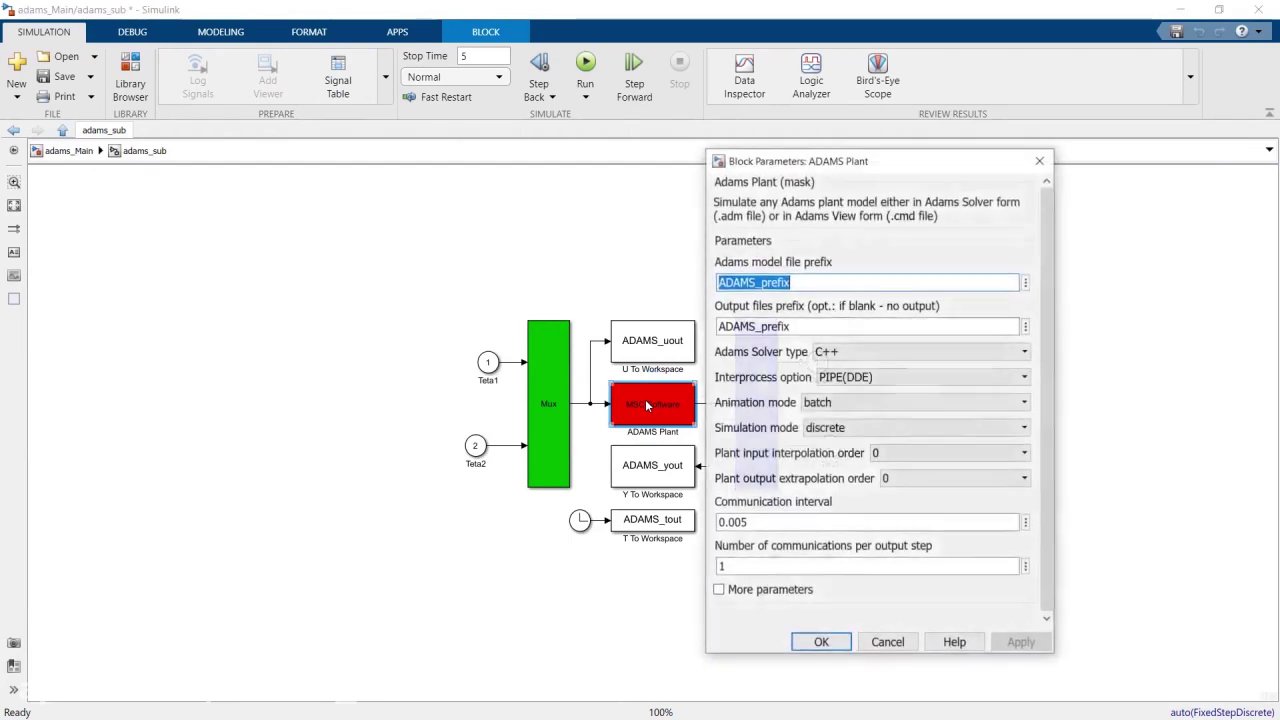
left_click(858, 406)
left_click(857, 406)
left_click(857, 406)
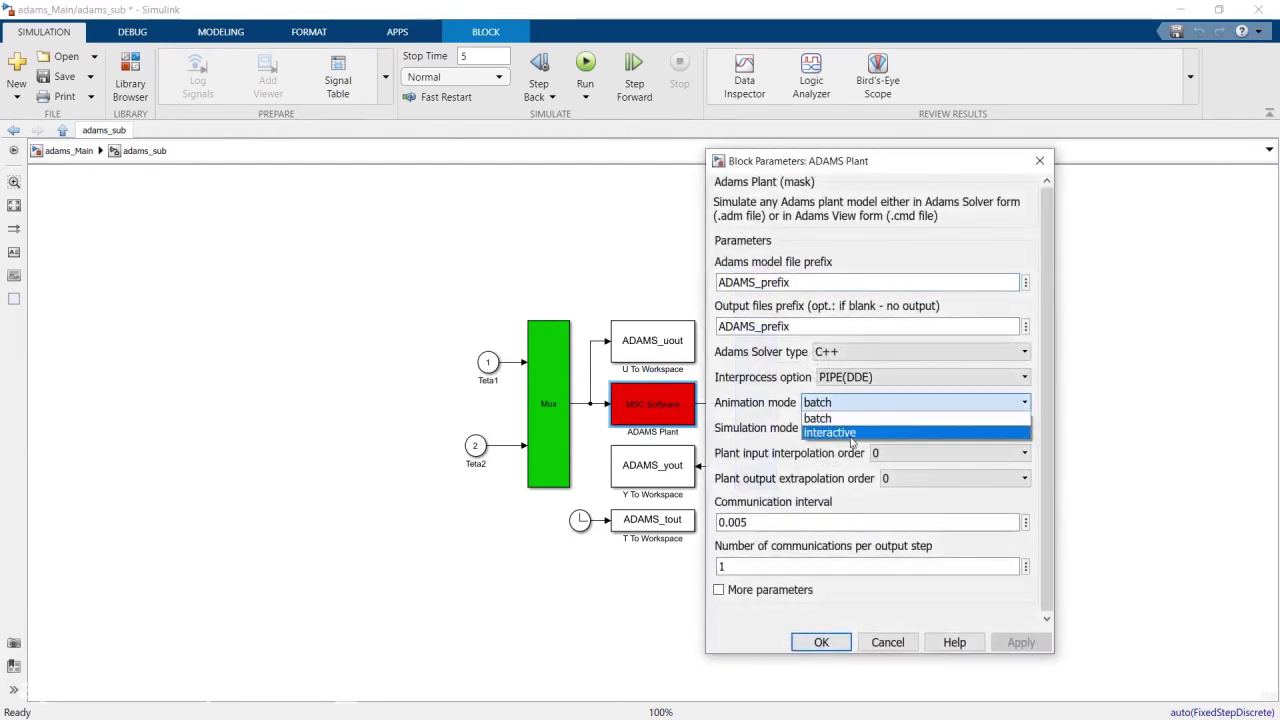
left_click(851, 436)
left_click(810, 644)
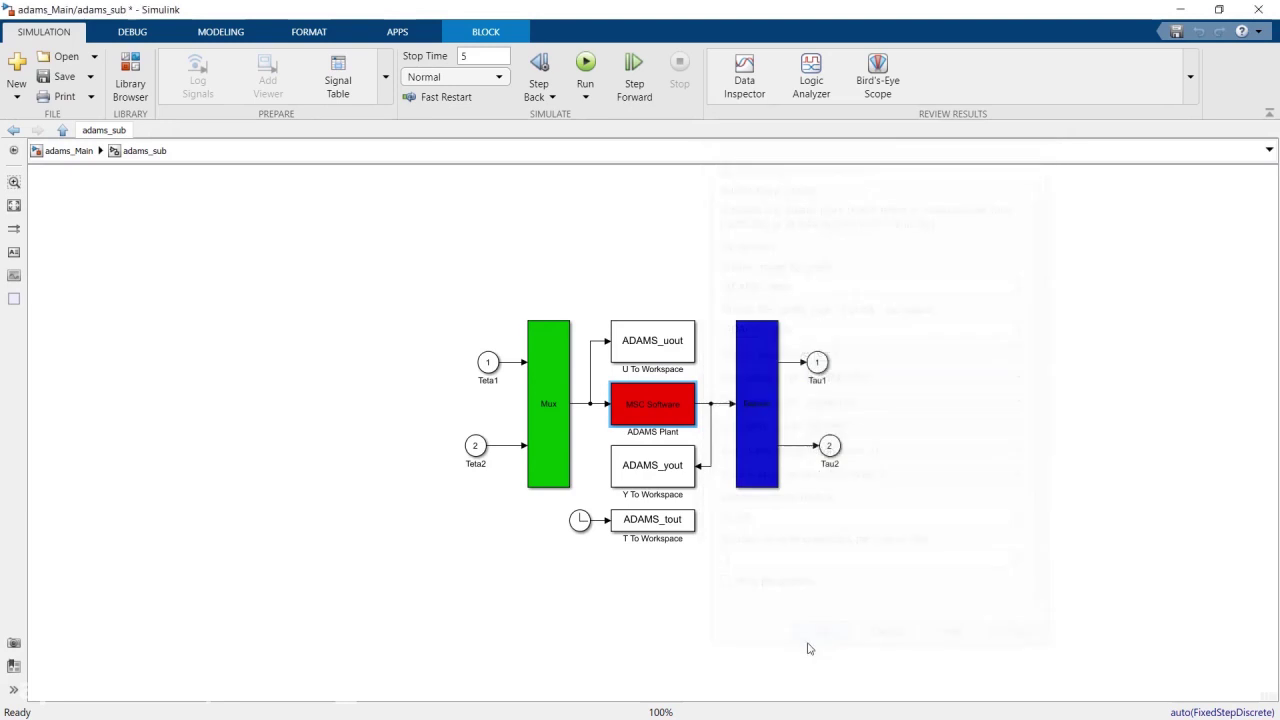
Step: Run the co-simulation from the top level of adams_Main and watch the mechanism's animation in Adams View
left_click(61, 131)
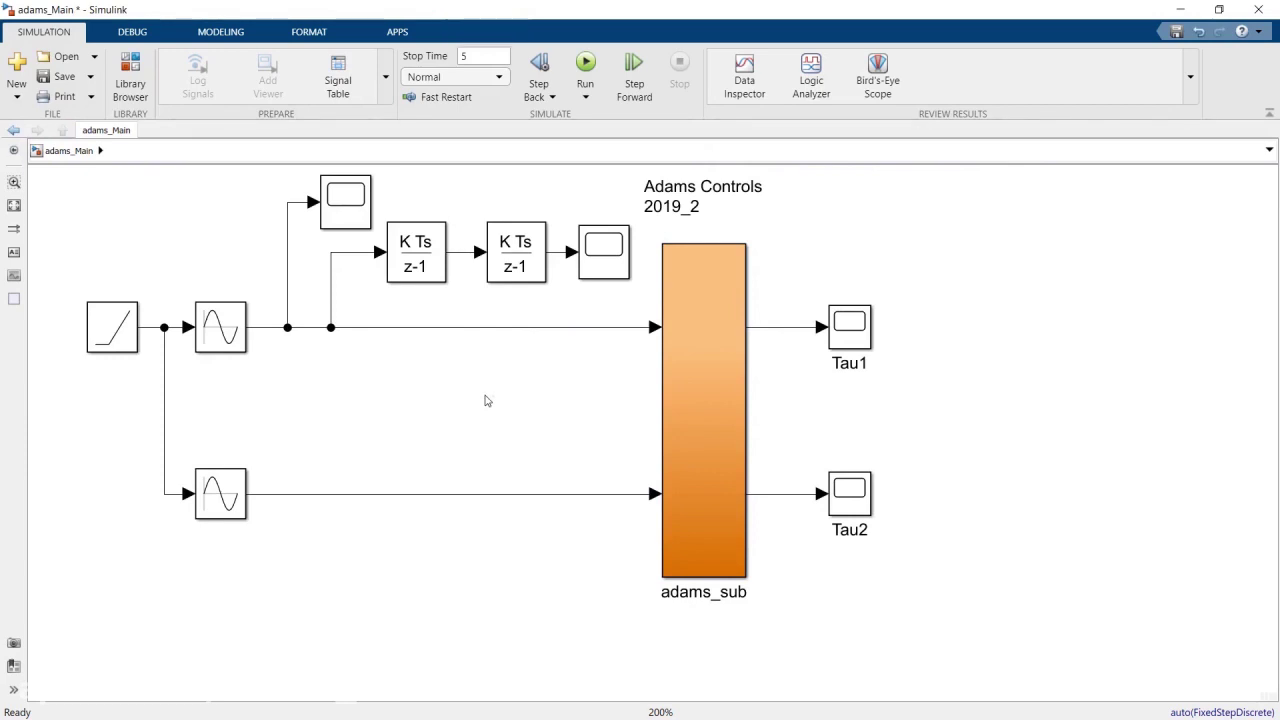
left_click(586, 63)
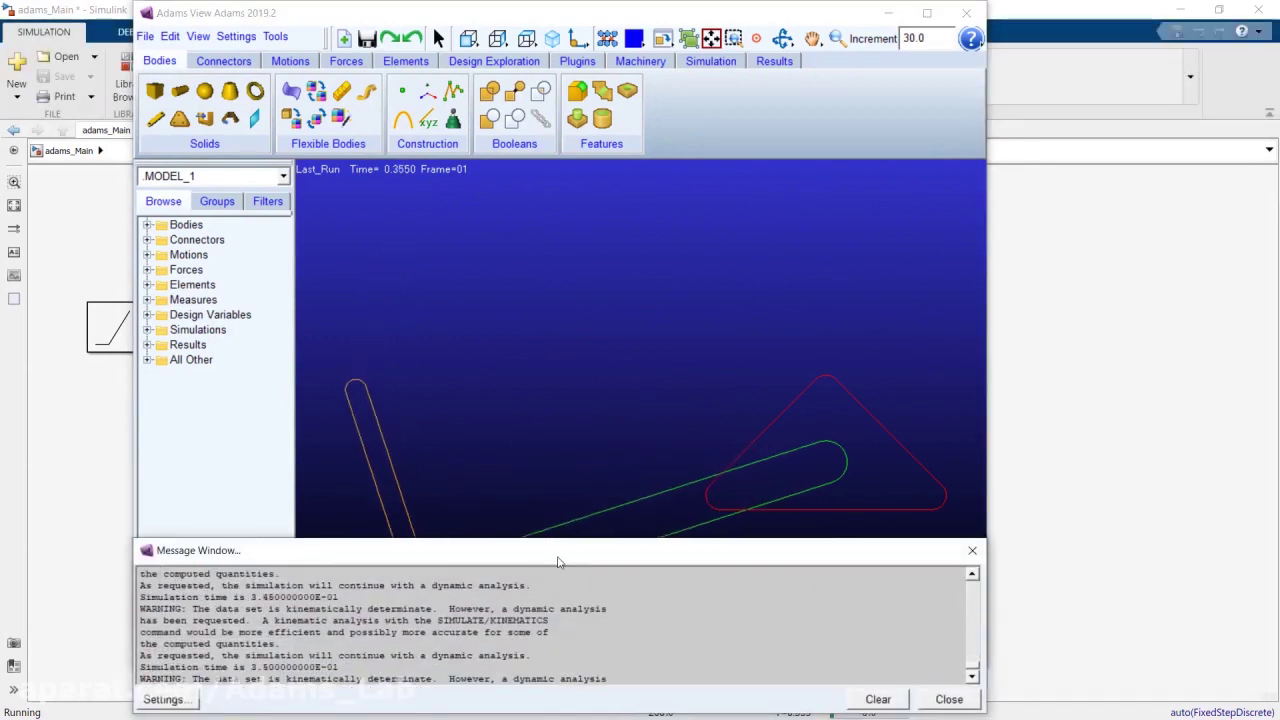
left_click_drag(558, 562, 560, 681)
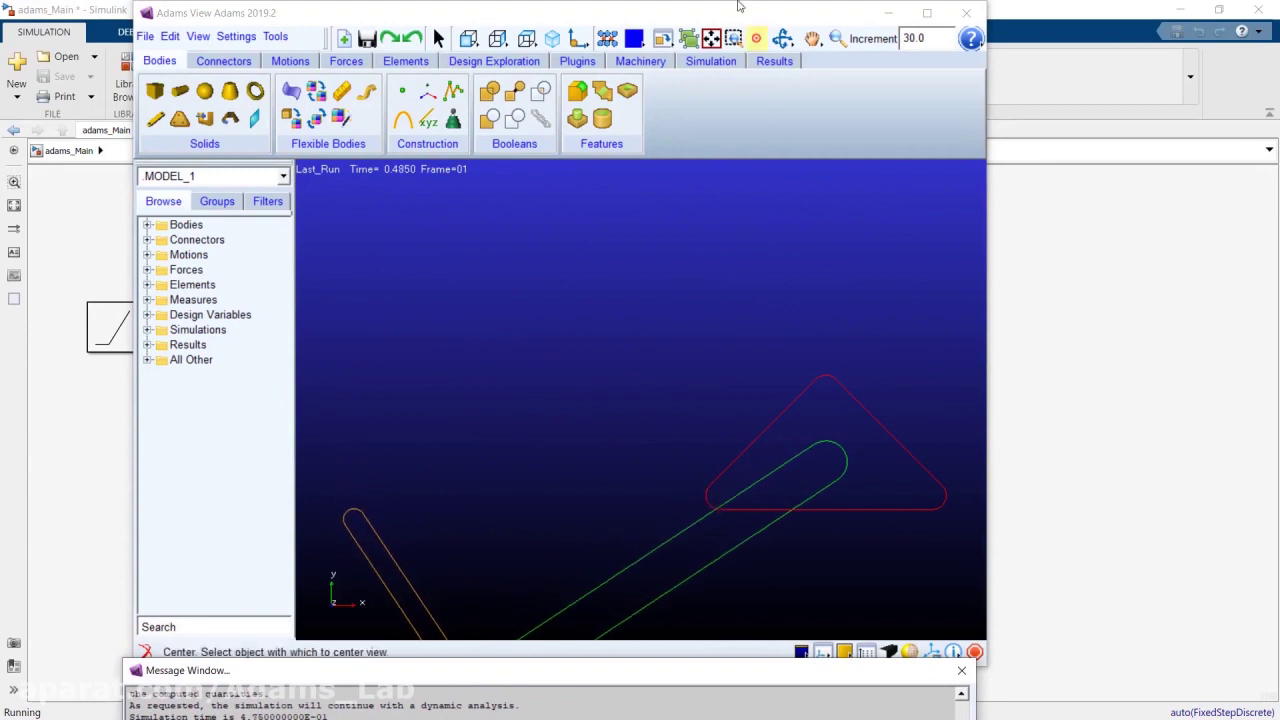
left_click(815, 40)
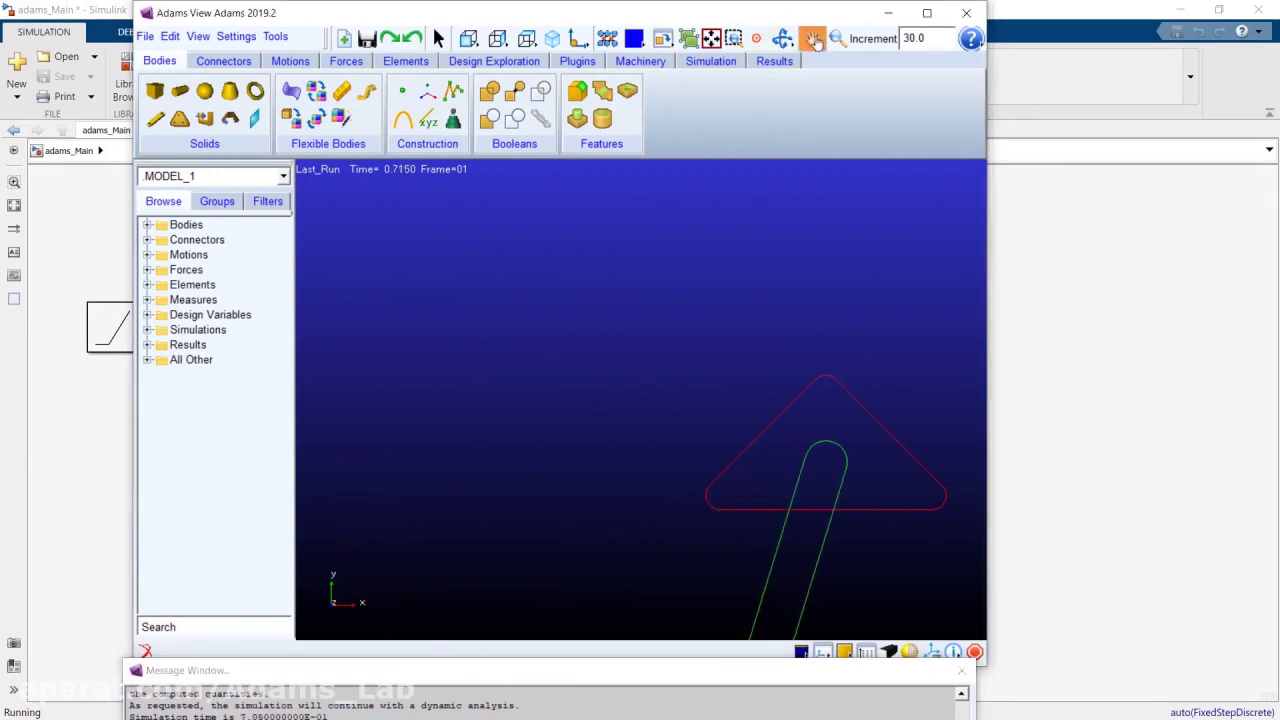
left_click_drag(683, 397, 597, 274)
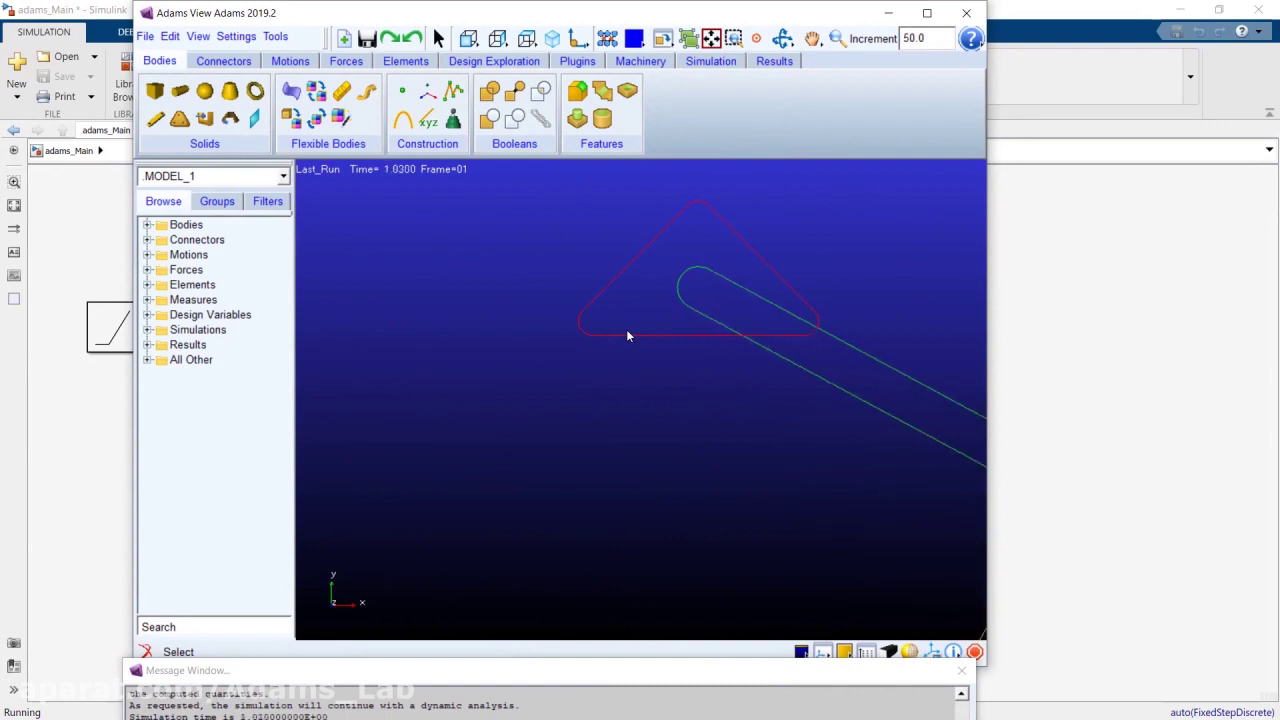
left_click(757, 38)
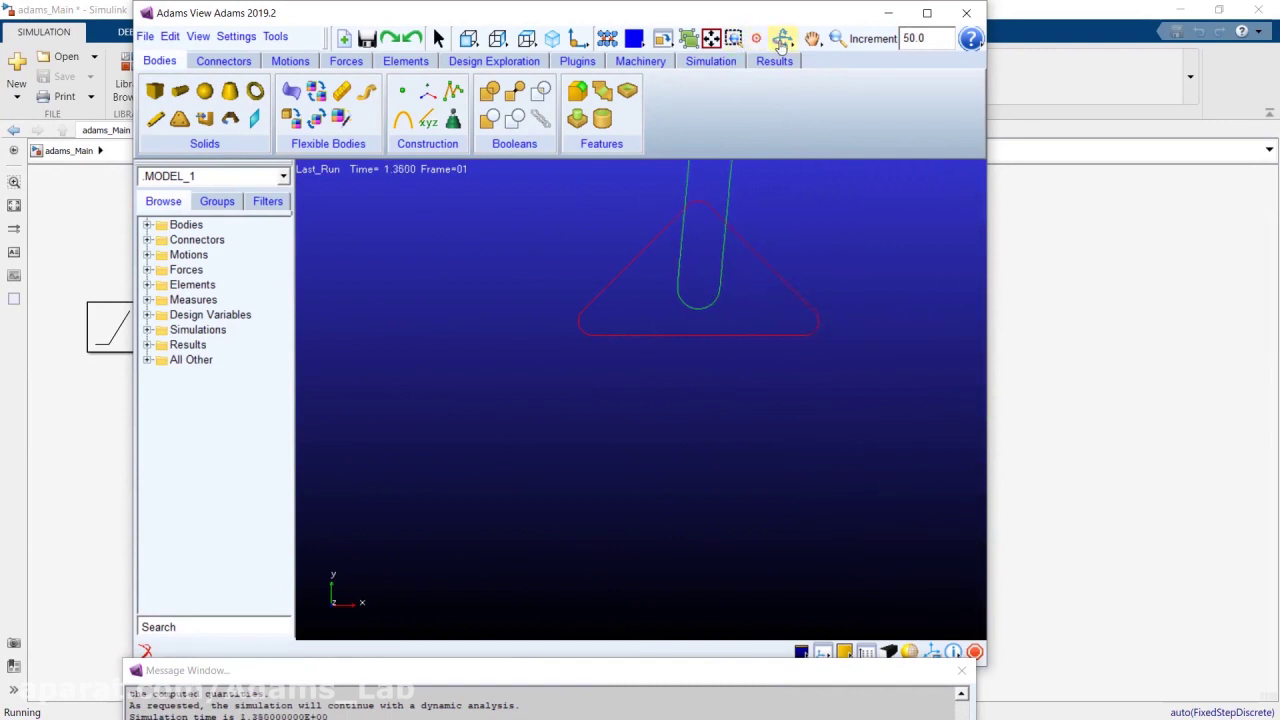
left_click(782, 38)
left_click_drag(808, 245, 782, 348)
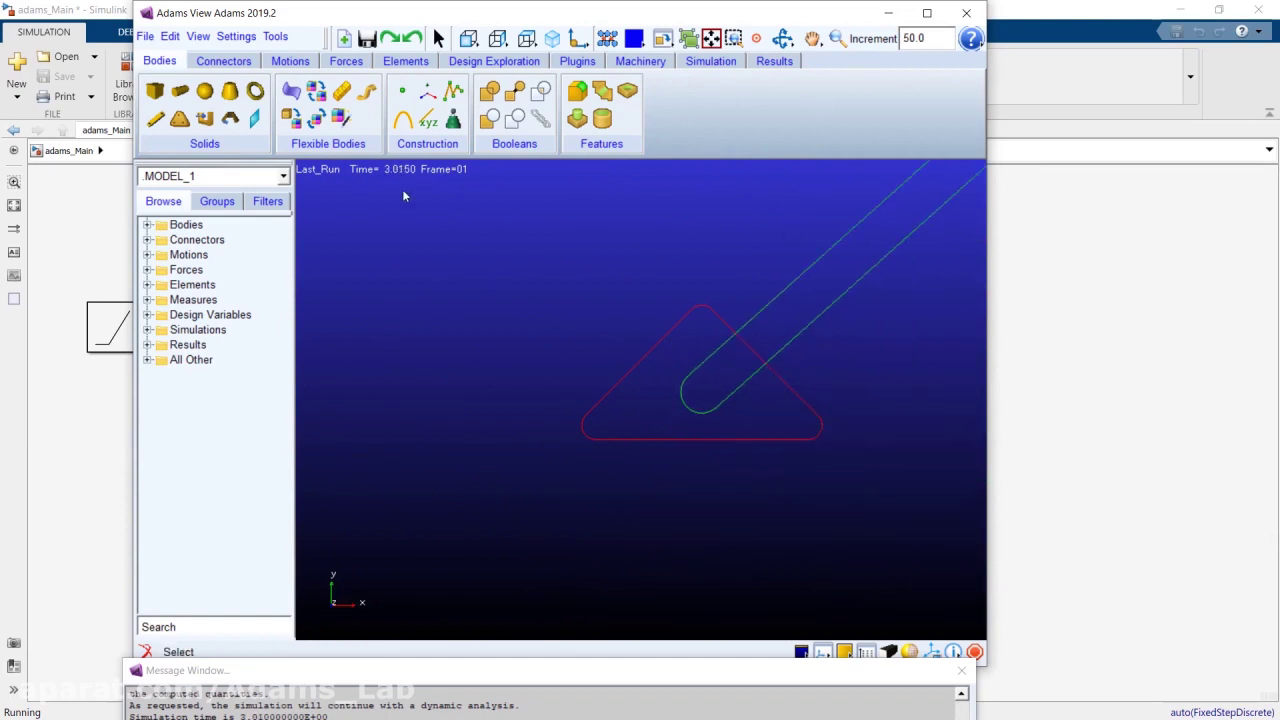
Step: Return to adams_Main, check the Scope1 plot during the run and stop the simulation
left_click(1022, 50)
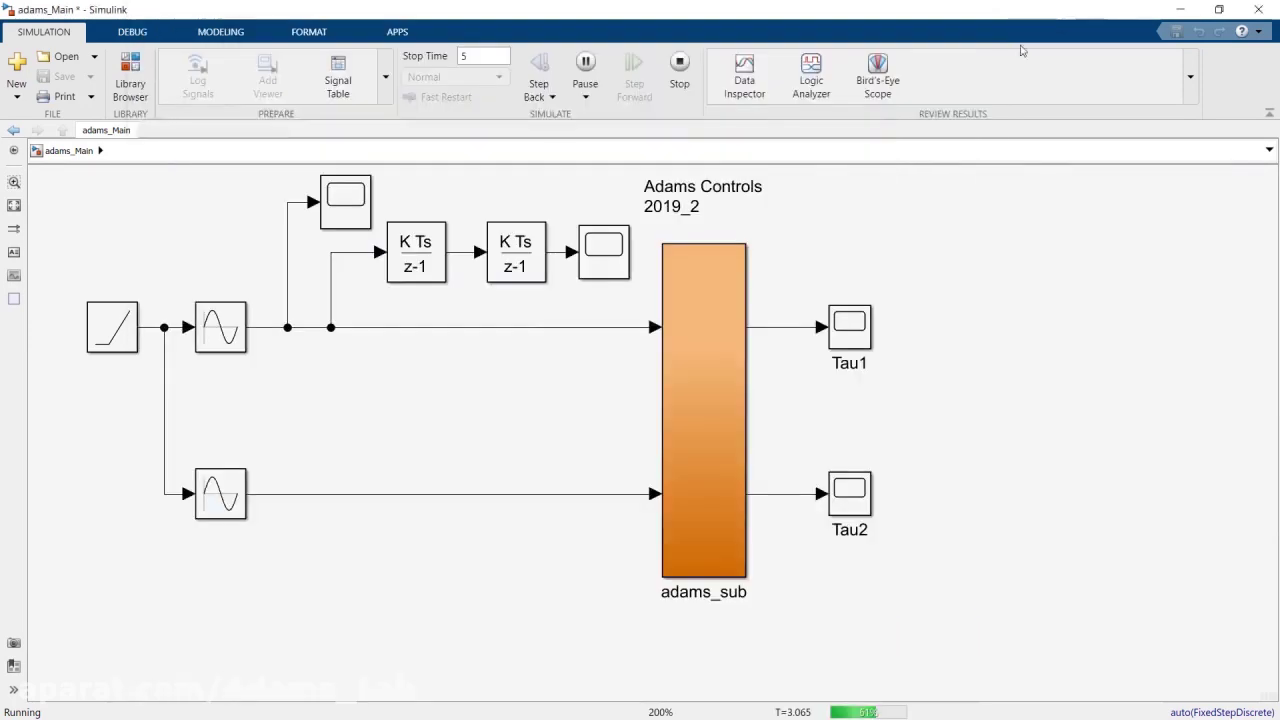
left_click(599, 243)
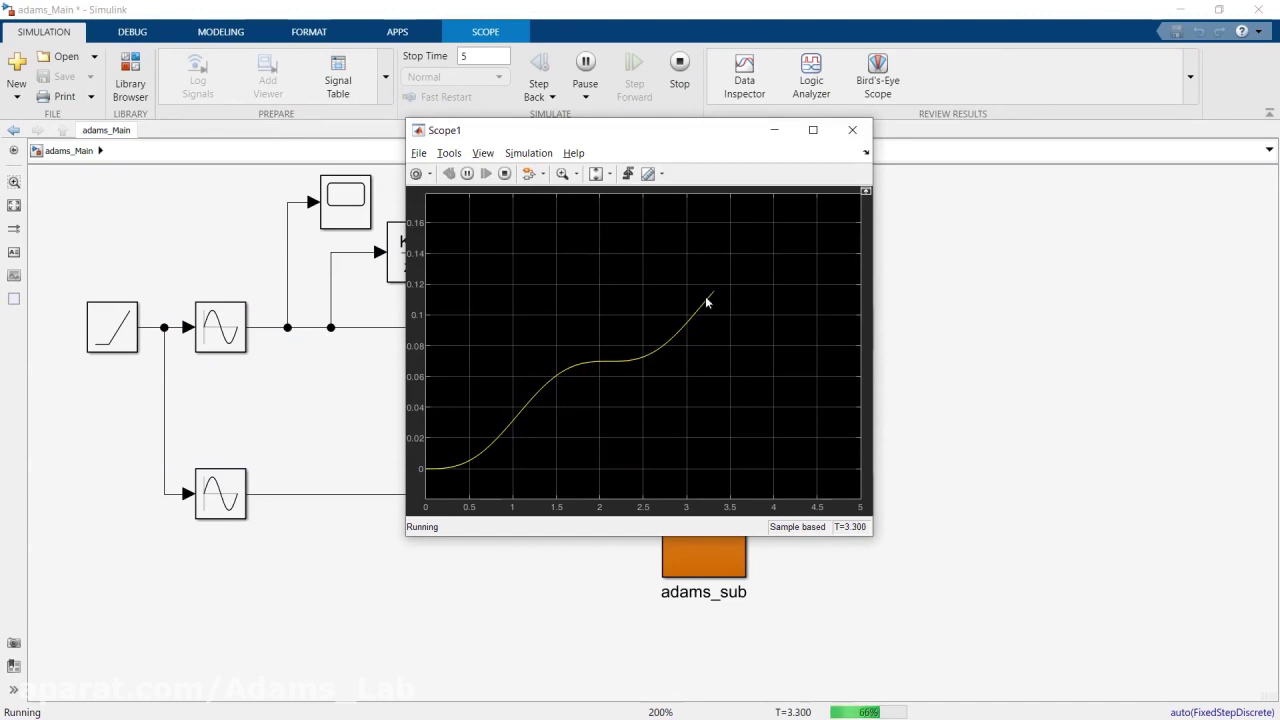
left_click(852, 130)
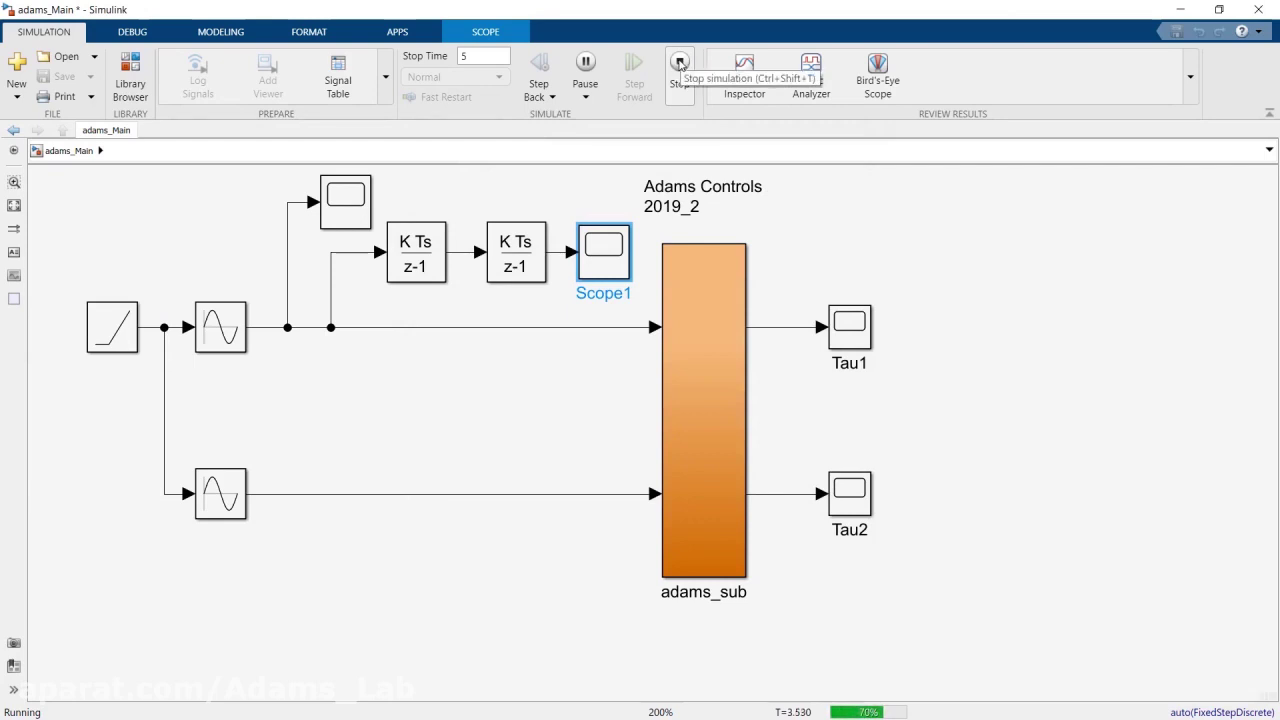
left_click(680, 63)
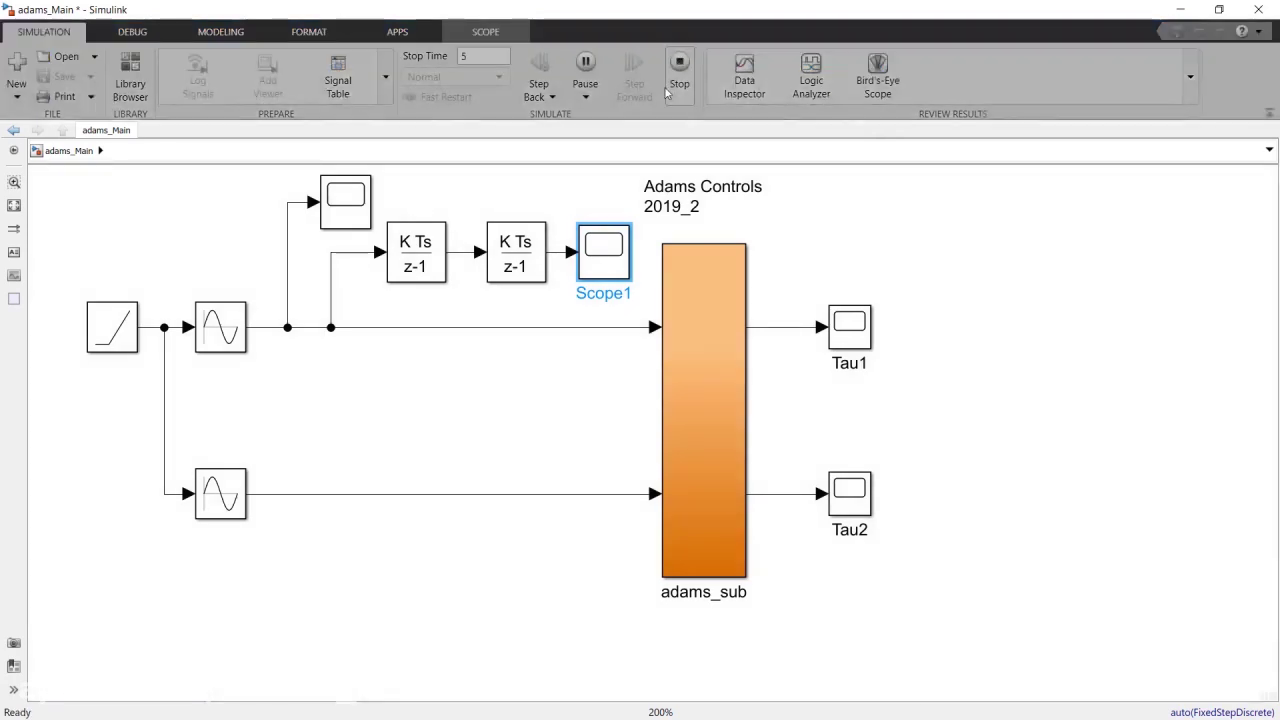
left_click(481, 388)
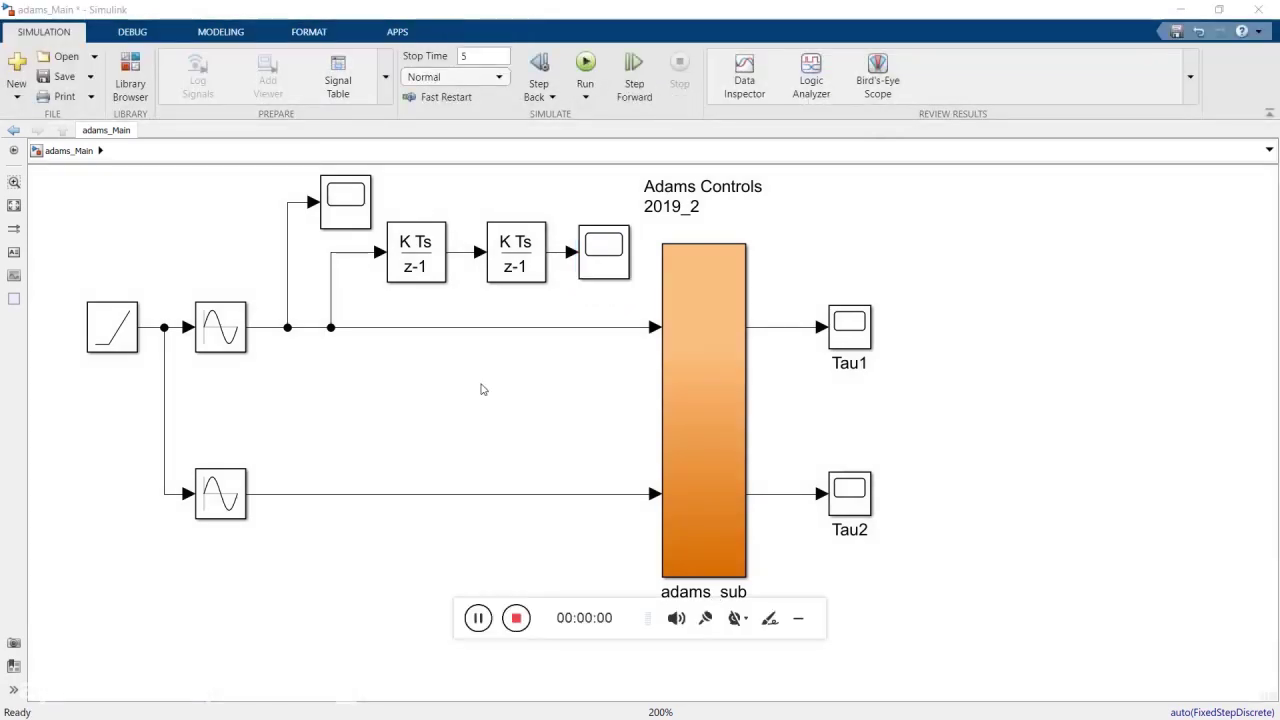
Step: Compare the sine input plot in Scope with the double-integrated signal in Scope1, closing both plots
left_click(796, 621)
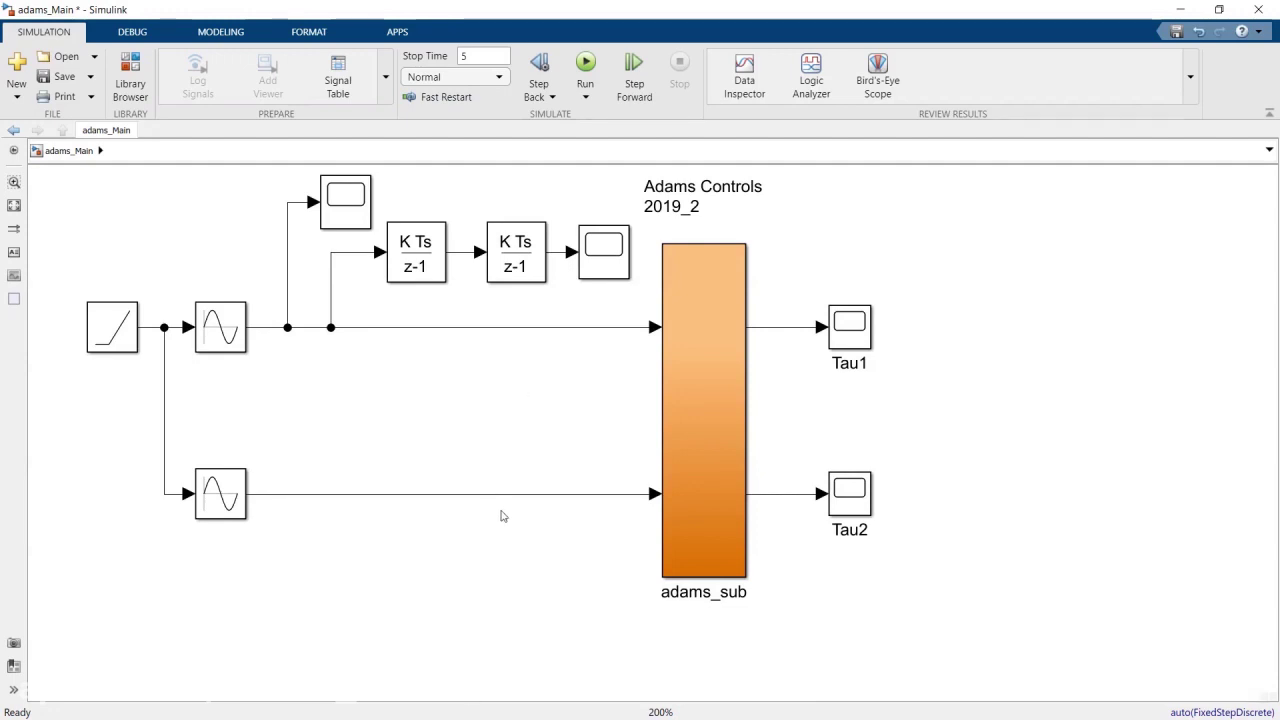
double_click(341, 218)
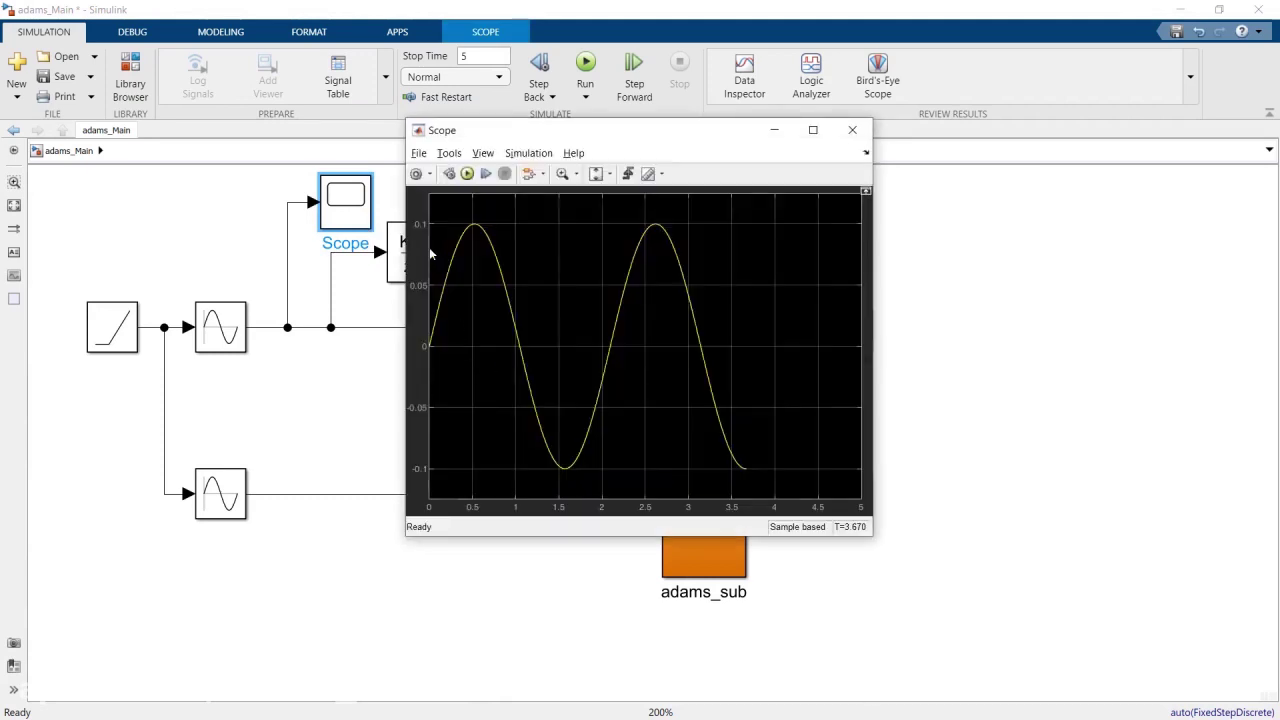
left_click(866, 131)
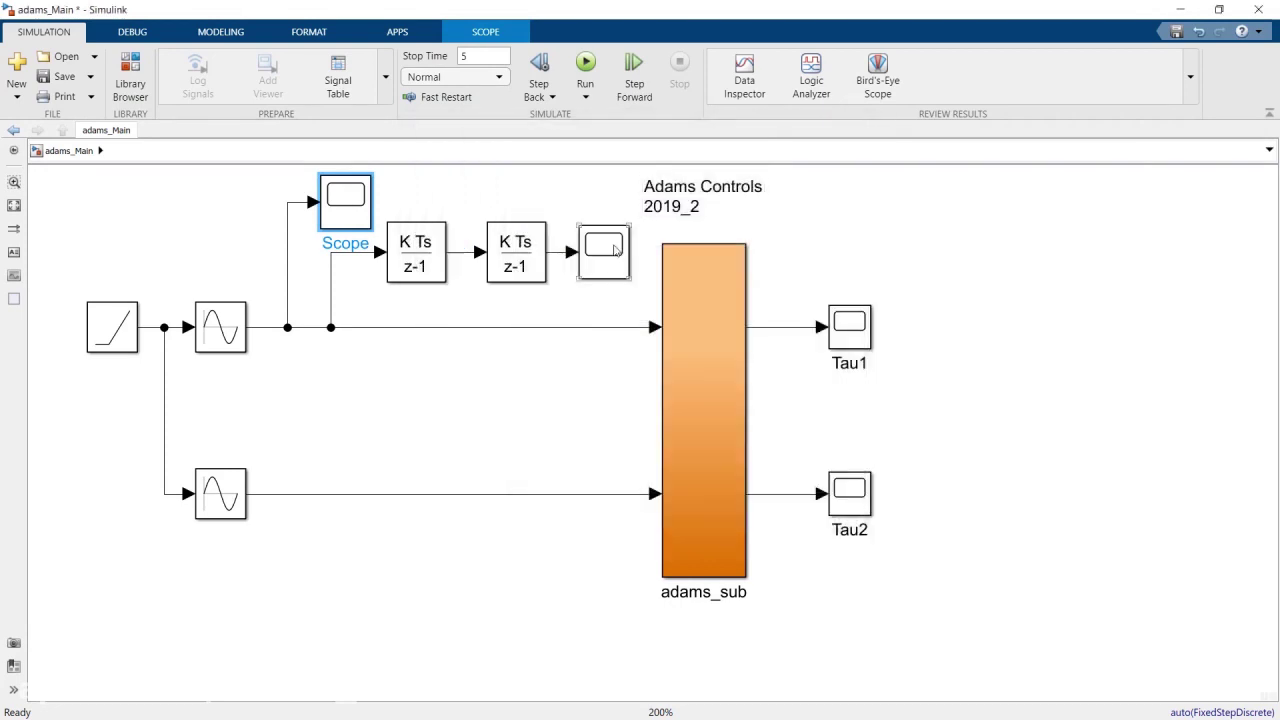
double_click(615, 249)
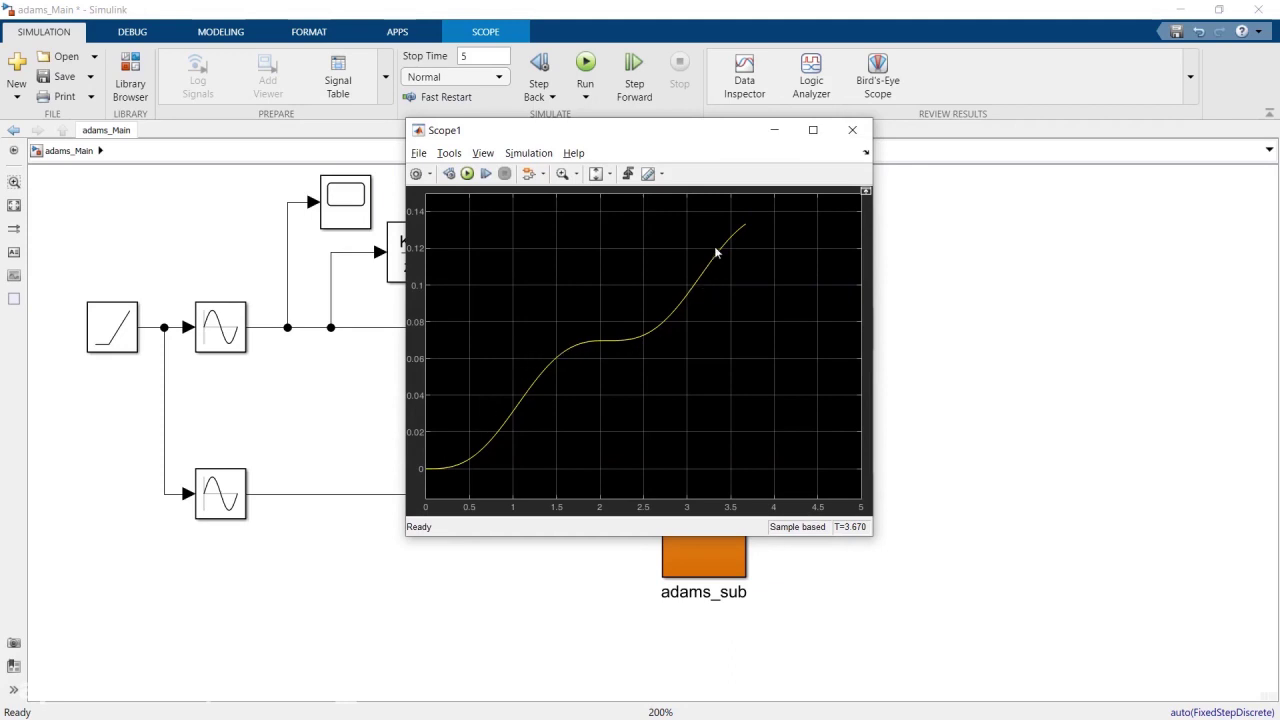
left_click(851, 134)
left_click(442, 409)
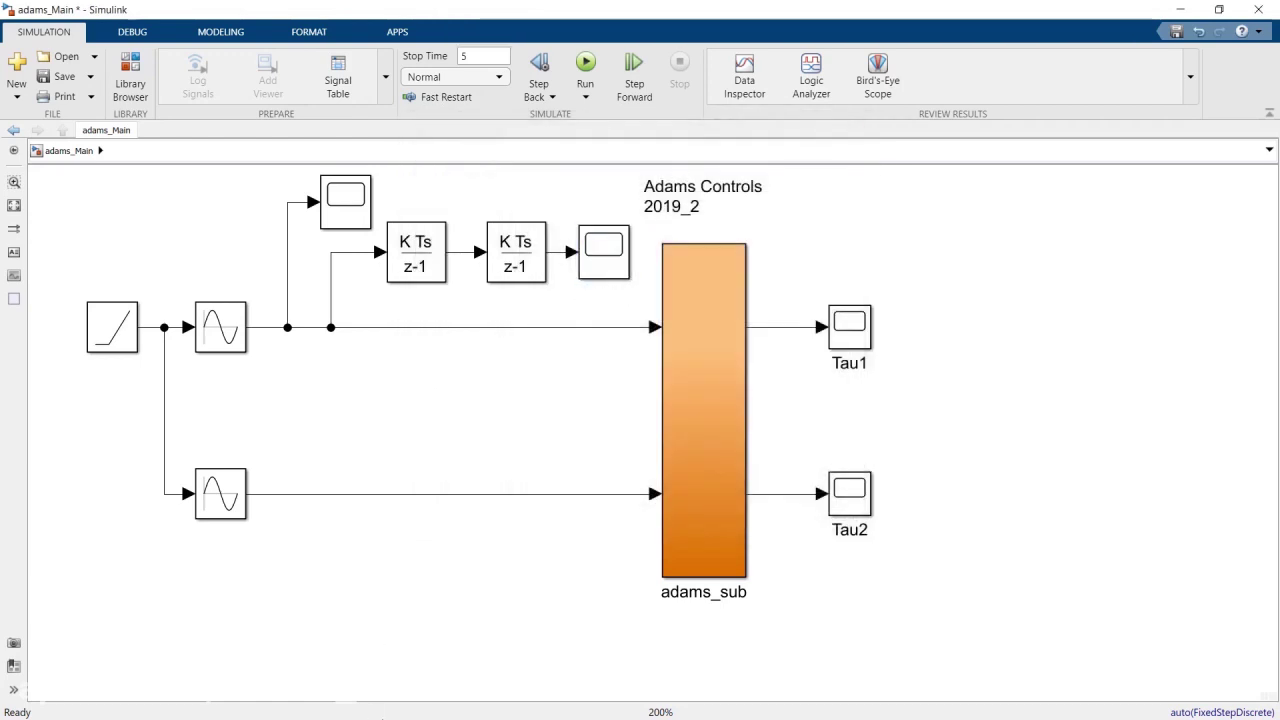
Step: Switch to Adams View and define MOTION_1's function as the Algebraic Variable Value of a Teta variable
key("alt+Tab")
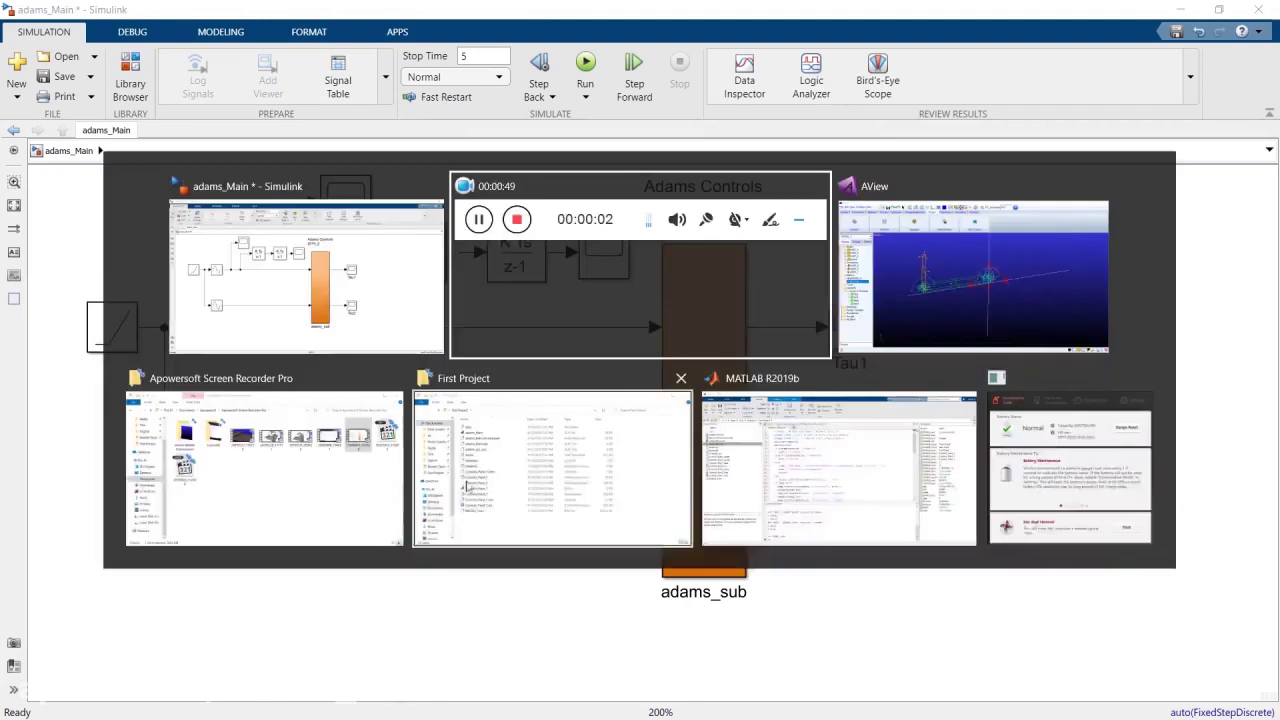
left_click(921, 275)
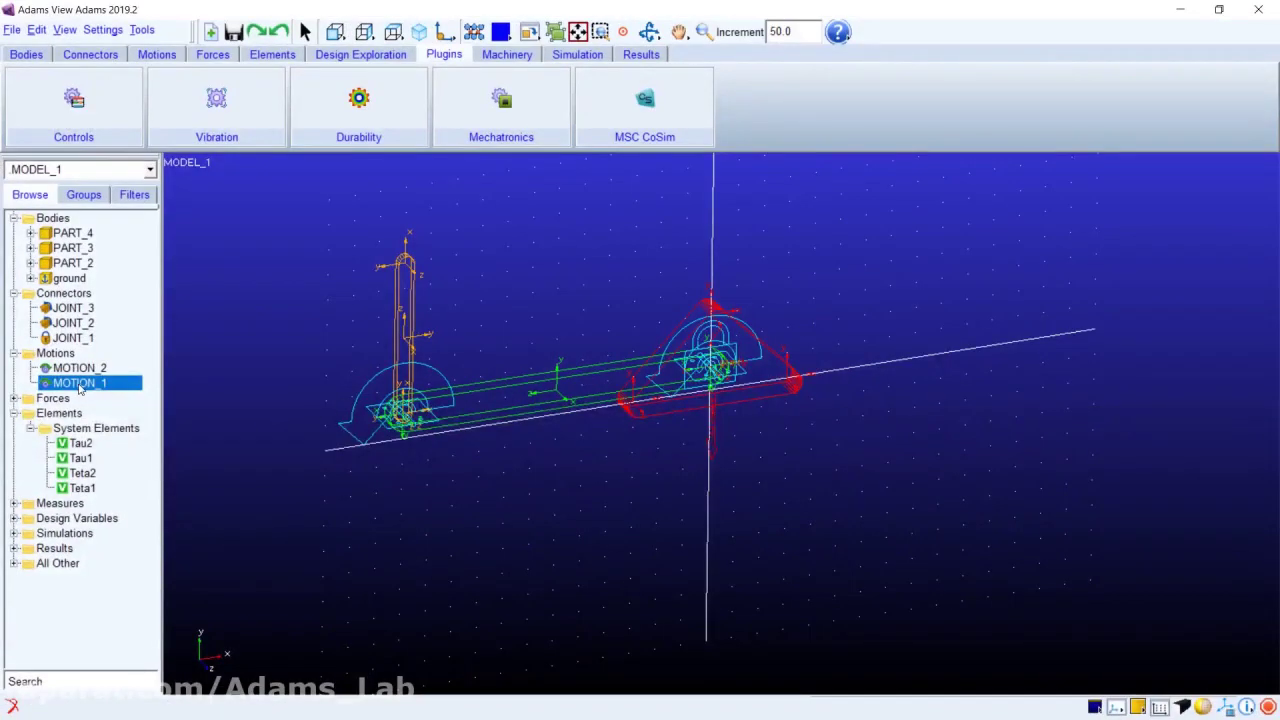
double_click(80, 384)
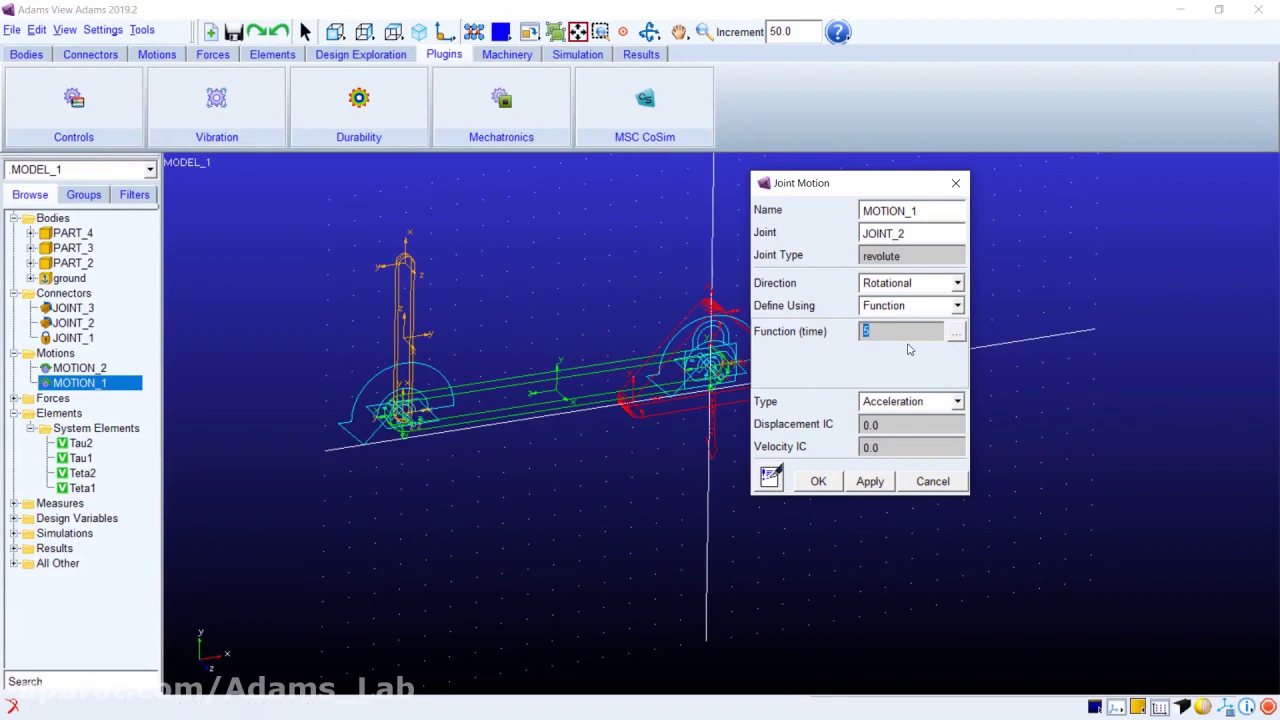
left_click(956, 332)
left_click(330, 279)
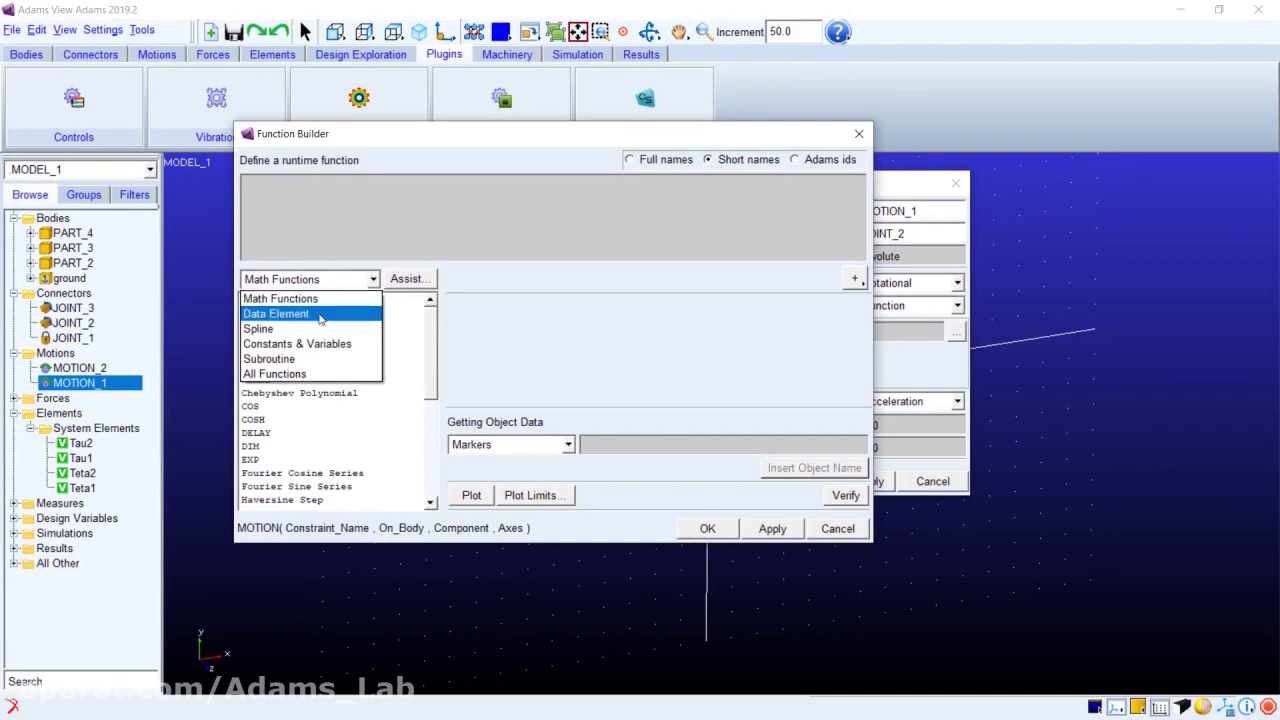
left_click(320, 314)
left_click(330, 300)
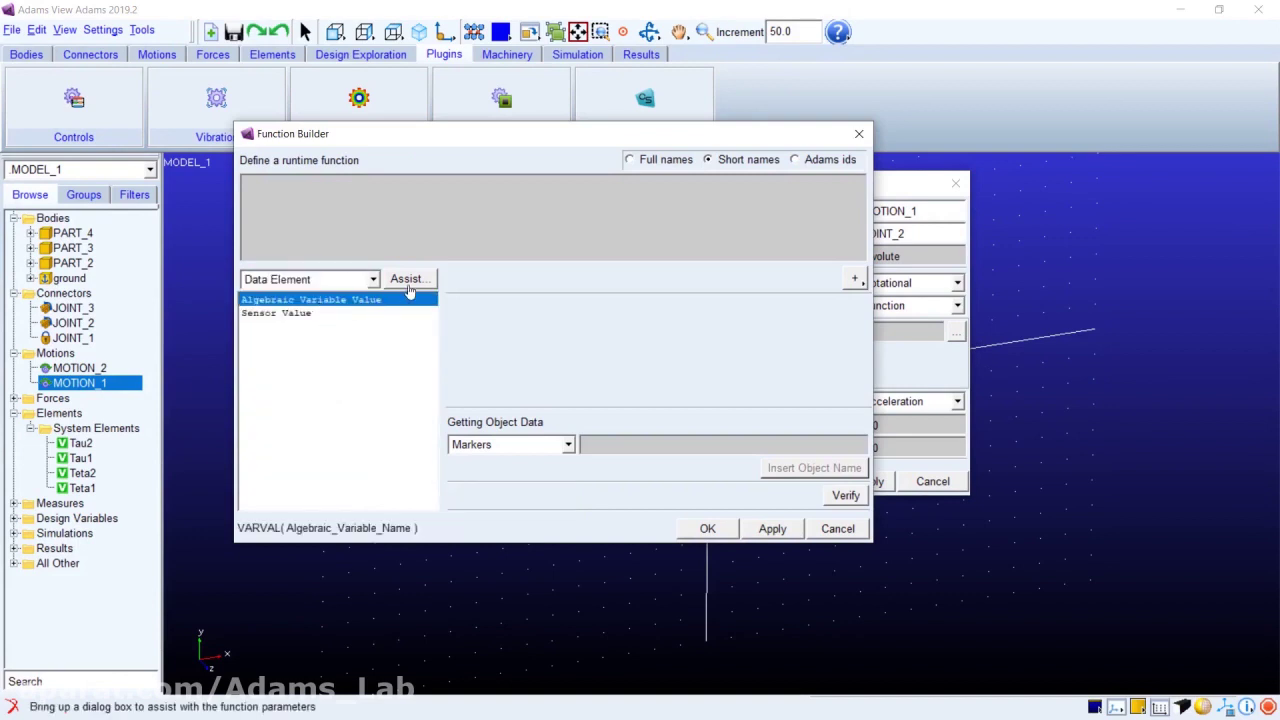
left_click(408, 283)
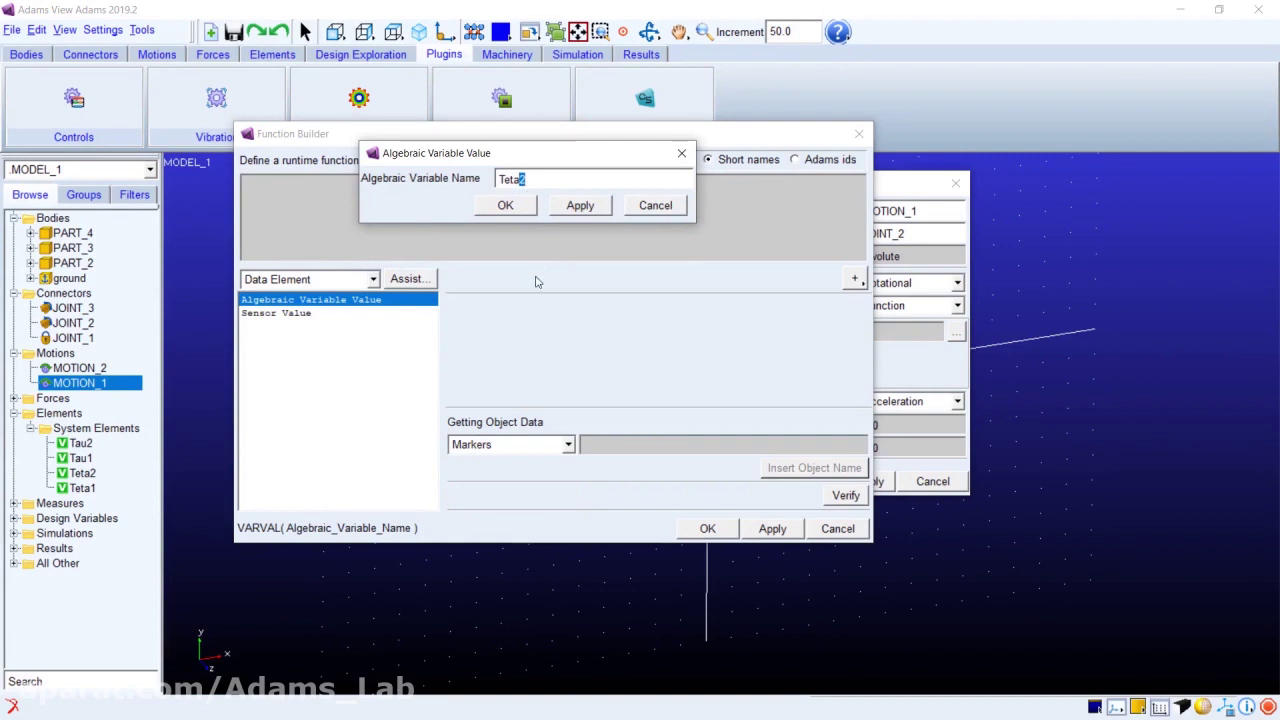
left_click(512, 206)
left_click(708, 528)
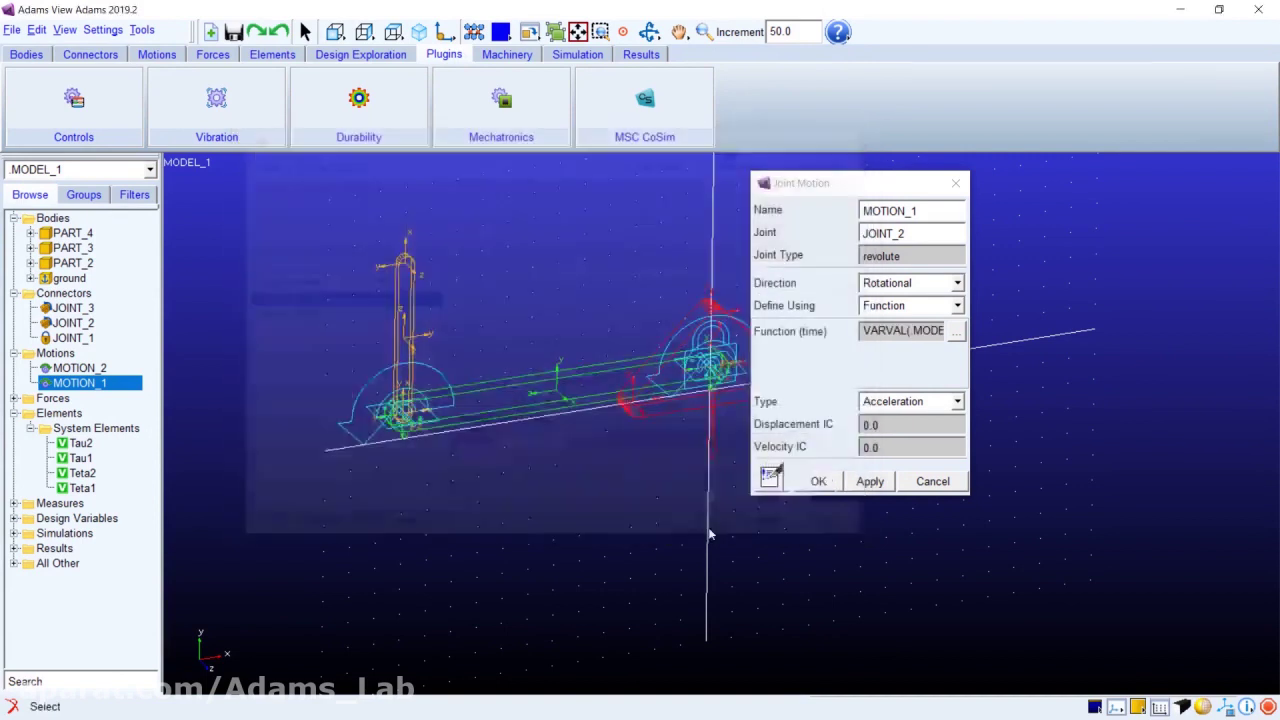
Step: Copy MOTION_1's VARVAL expression and use it as the function of MOTION_2, accepting both joint motions
left_click(895, 340)
key("ctrl+c")
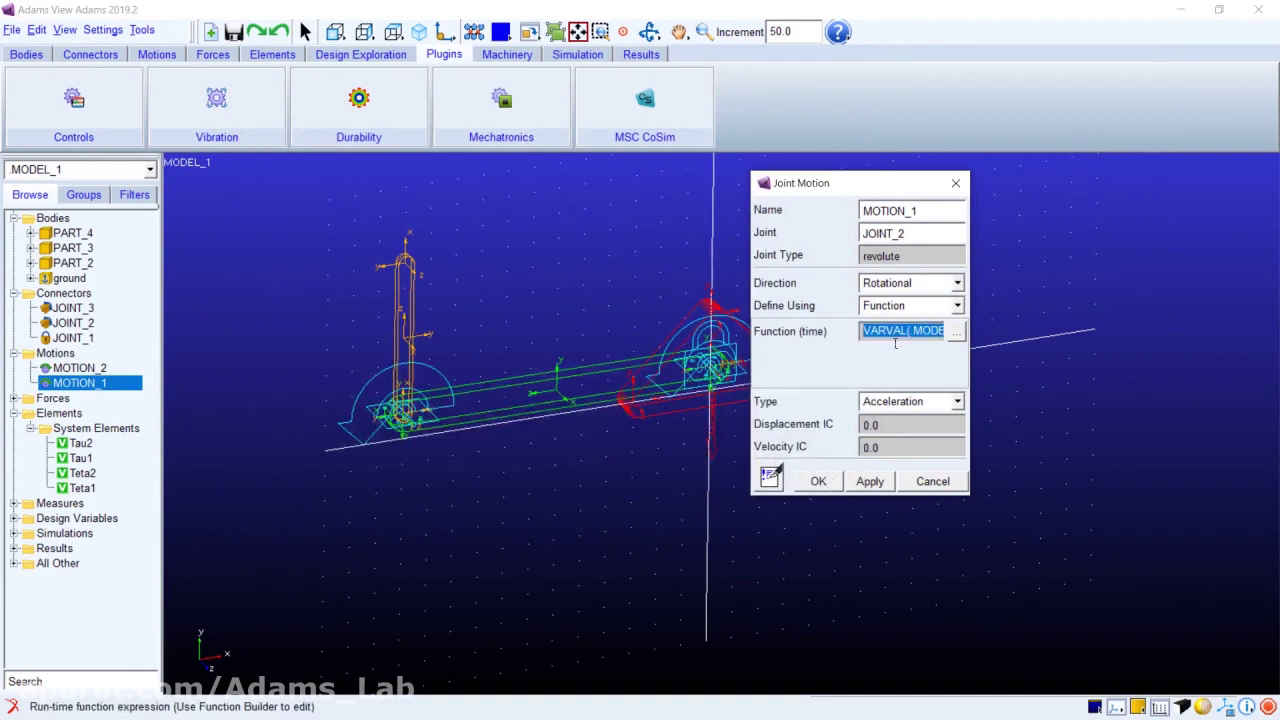
left_click(818, 481)
double_click(95, 371)
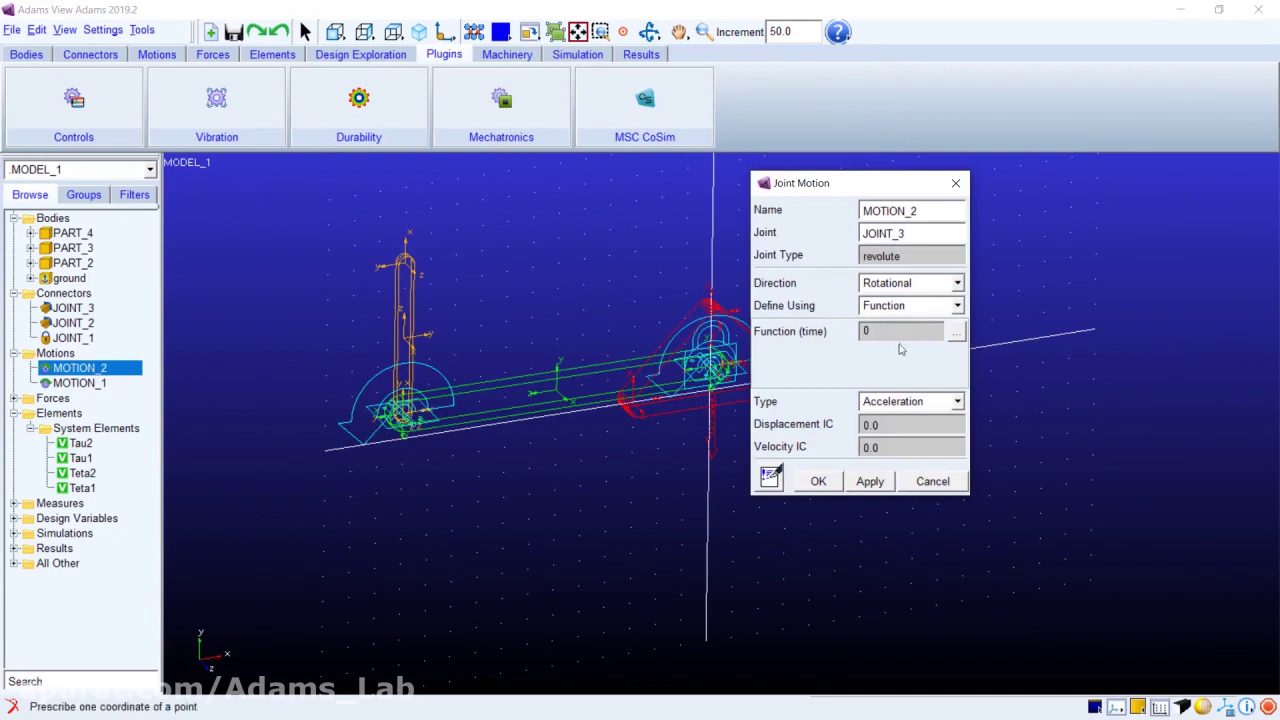
left_click(956, 333)
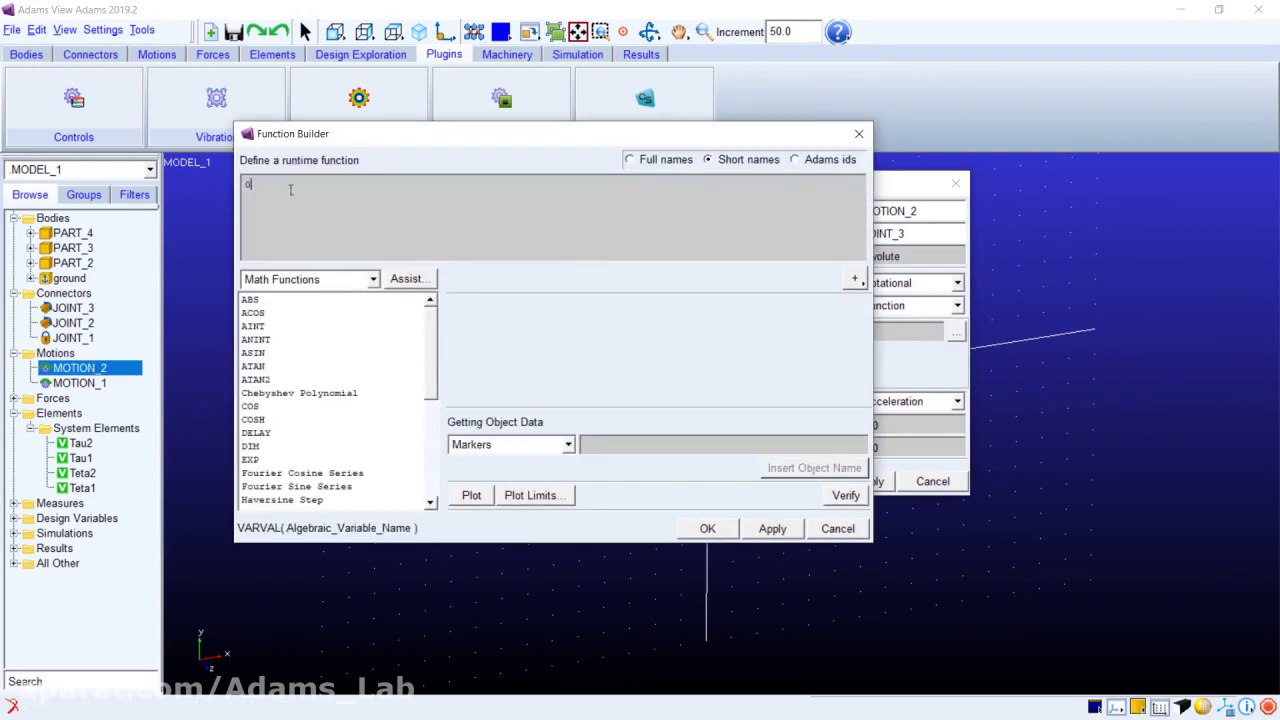
double_click(248, 184)
key("ctrl+v")
left_click(707, 529)
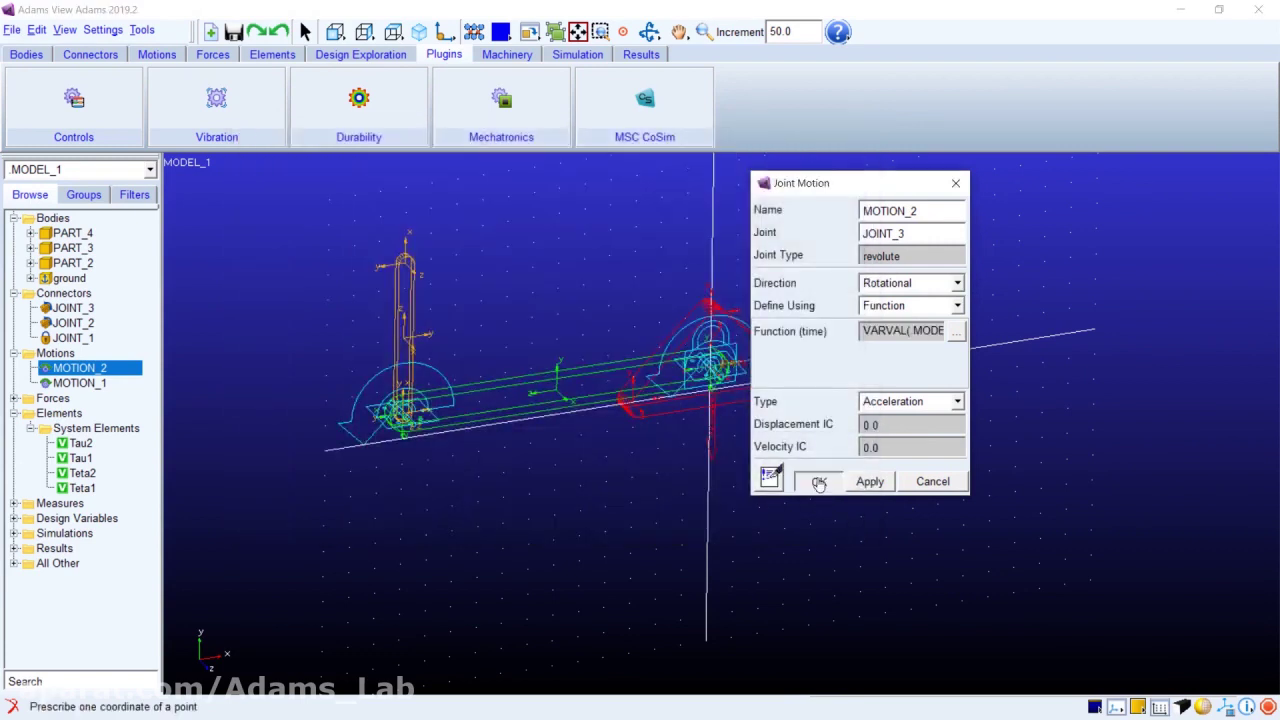
left_click(816, 480)
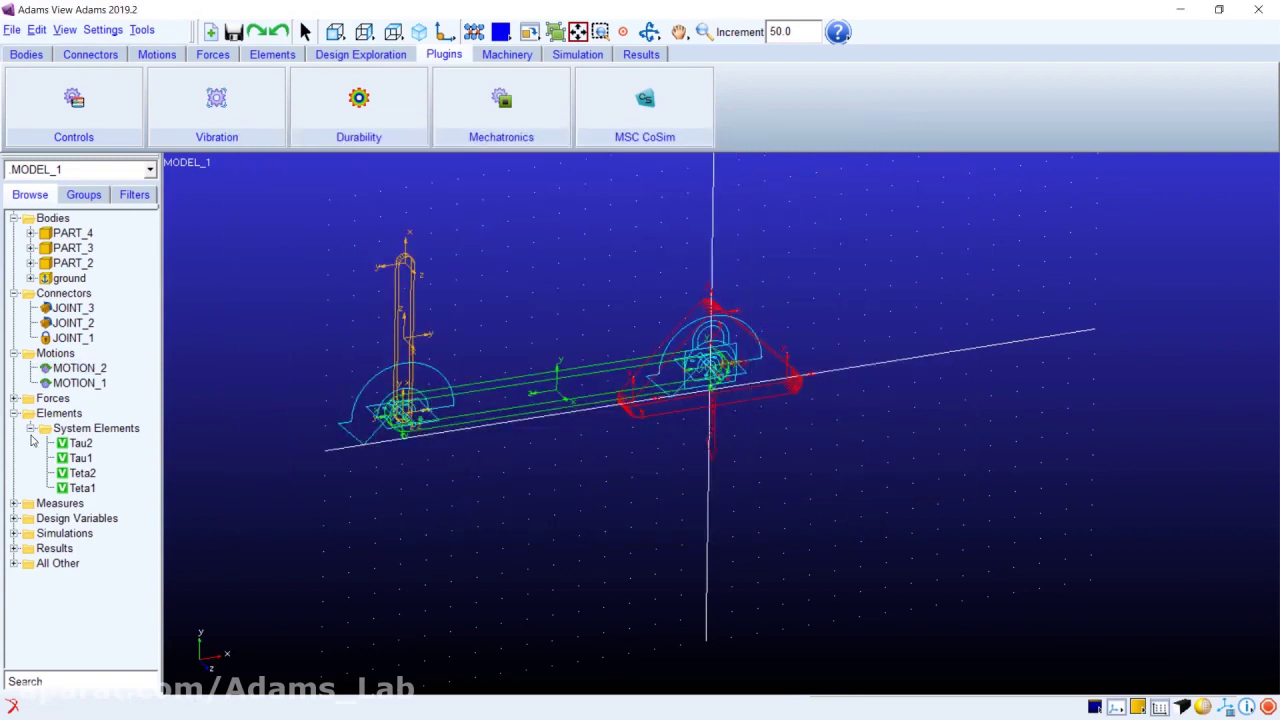
Step: Save the Adams model database and open the Controls plant export settings for Controls_Plant_1
left_click(233, 32)
left_click(639, 376)
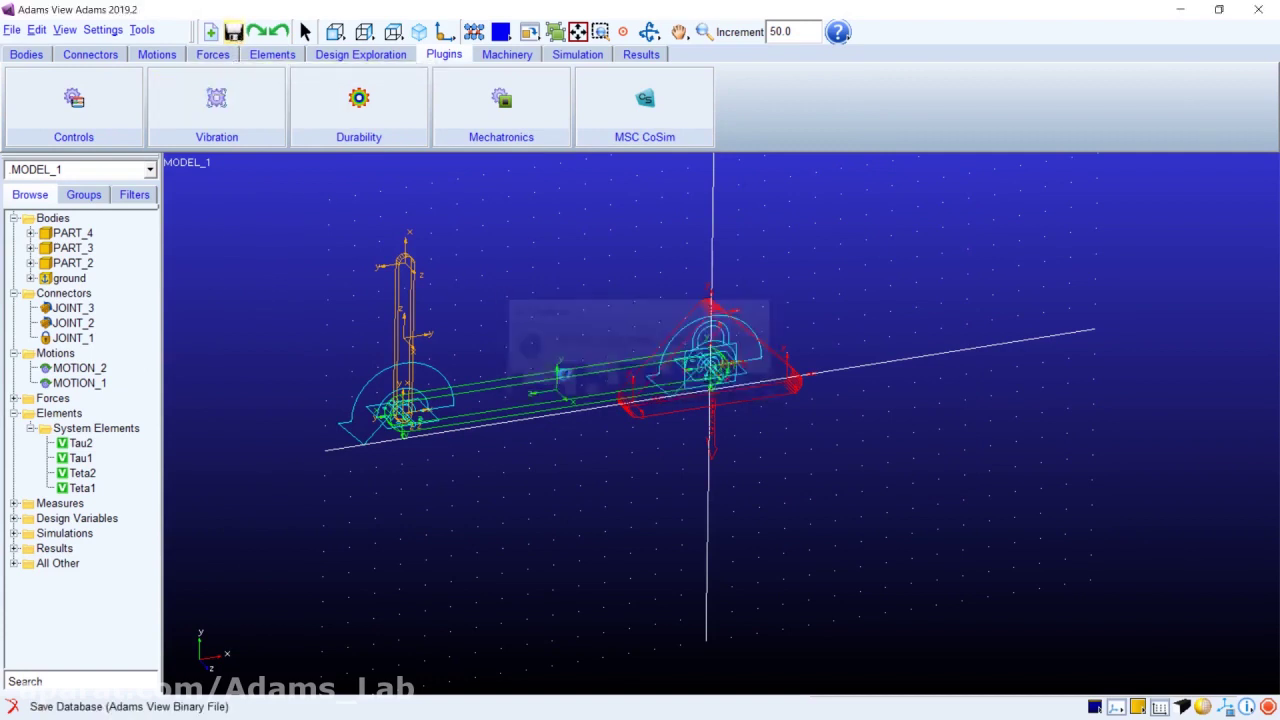
left_click(116, 113)
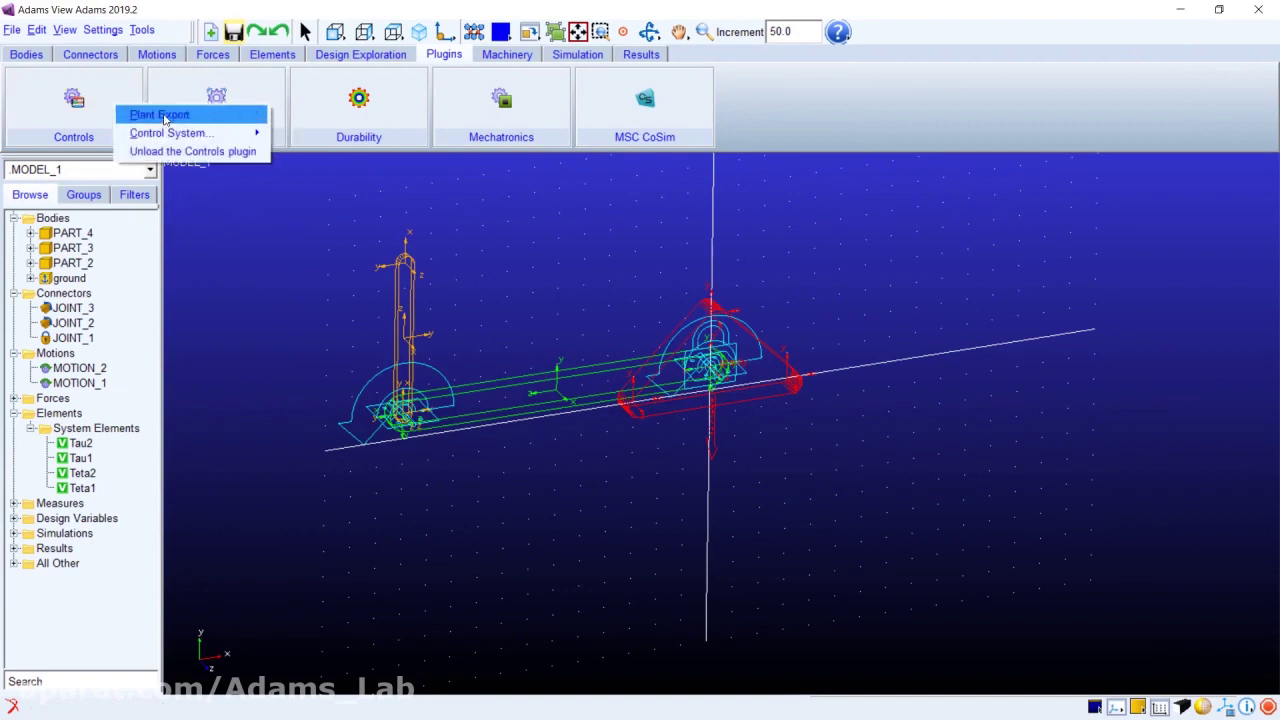
left_click(165, 115)
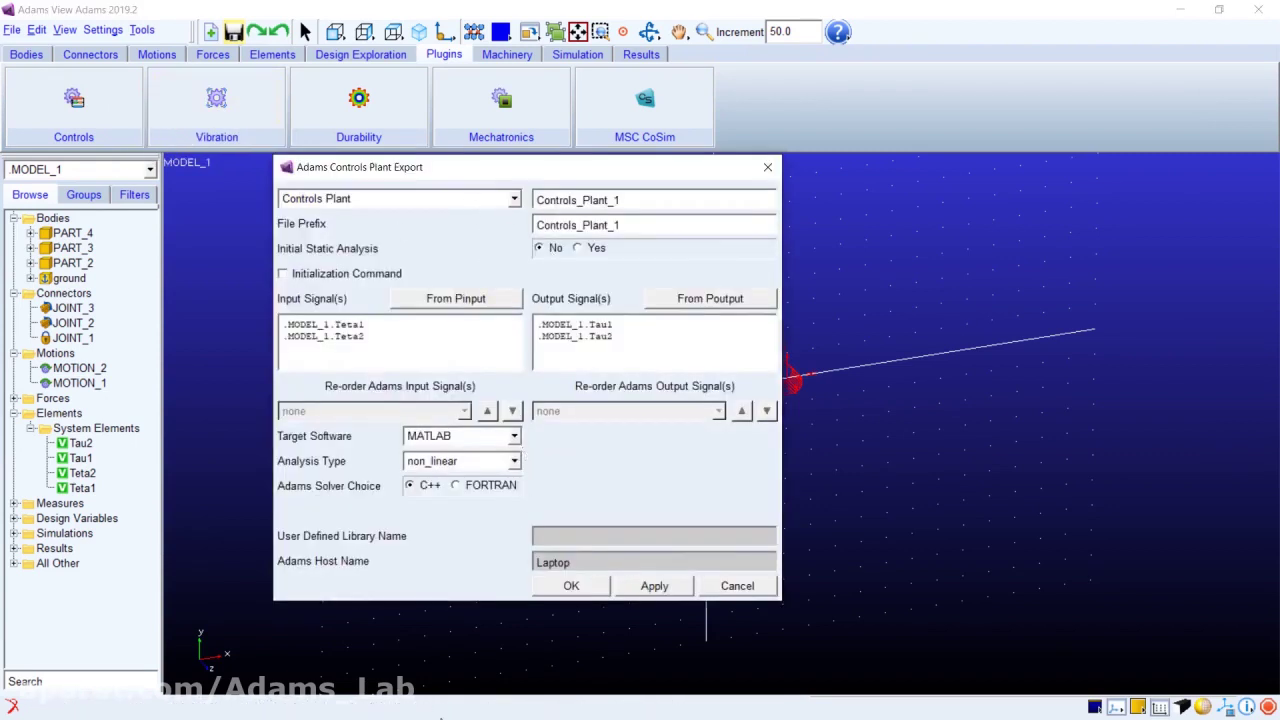
Step: Switch to MATLAB and cancel the closing of the adams_Main model
key("alt+Tab")
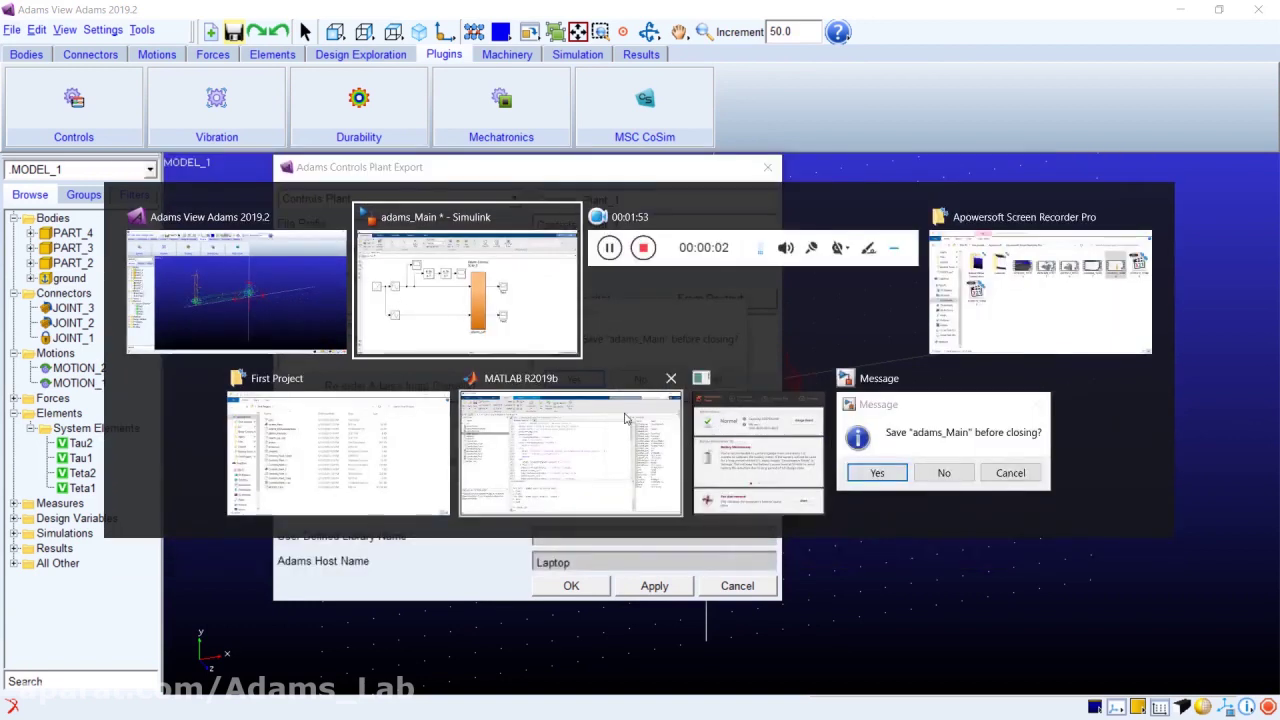
left_click(545, 449)
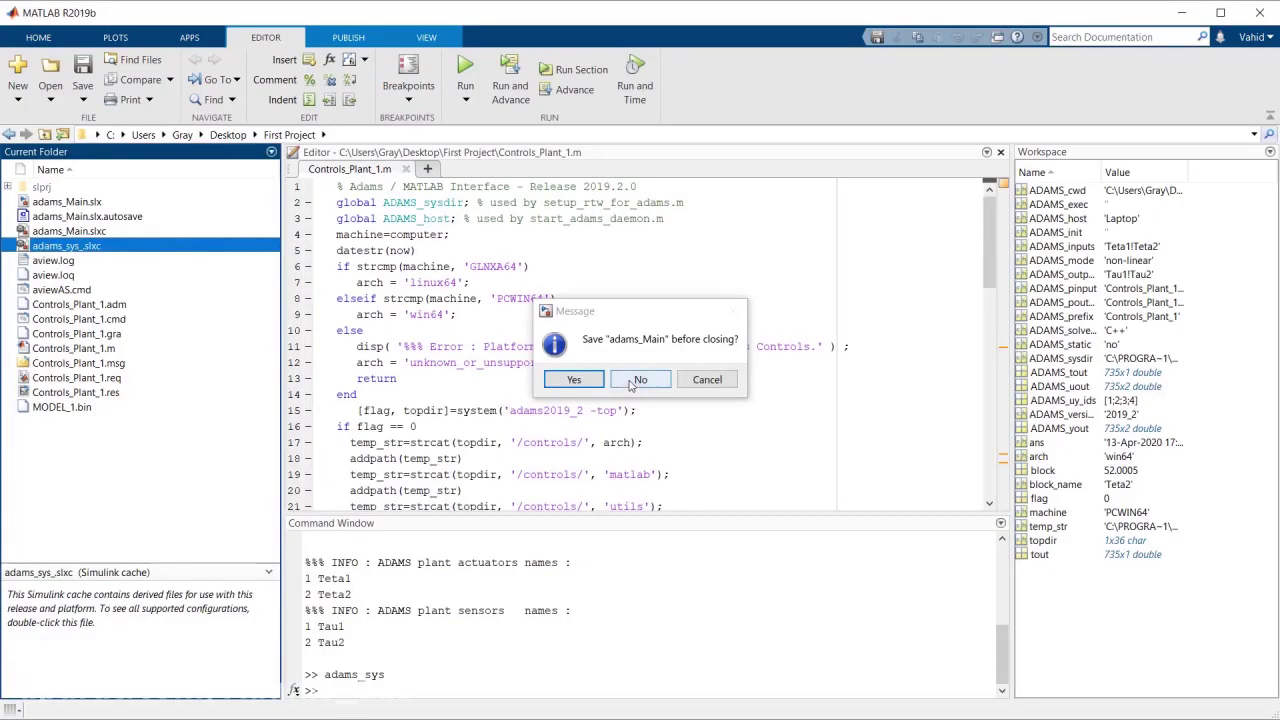
left_click(703, 385)
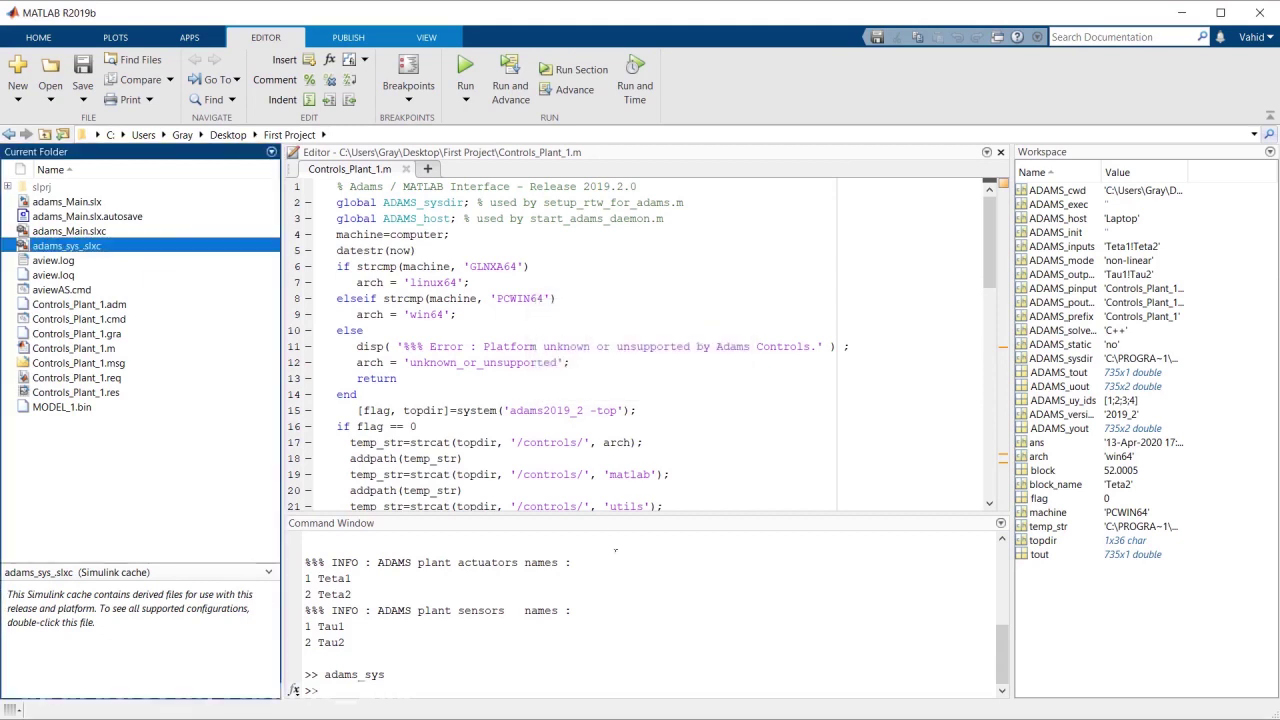
Step: Clear the workspace with clear all and the Command Window with clc, and close the Controls_Plant_1.m script
left_click(588, 625)
type("clear a")
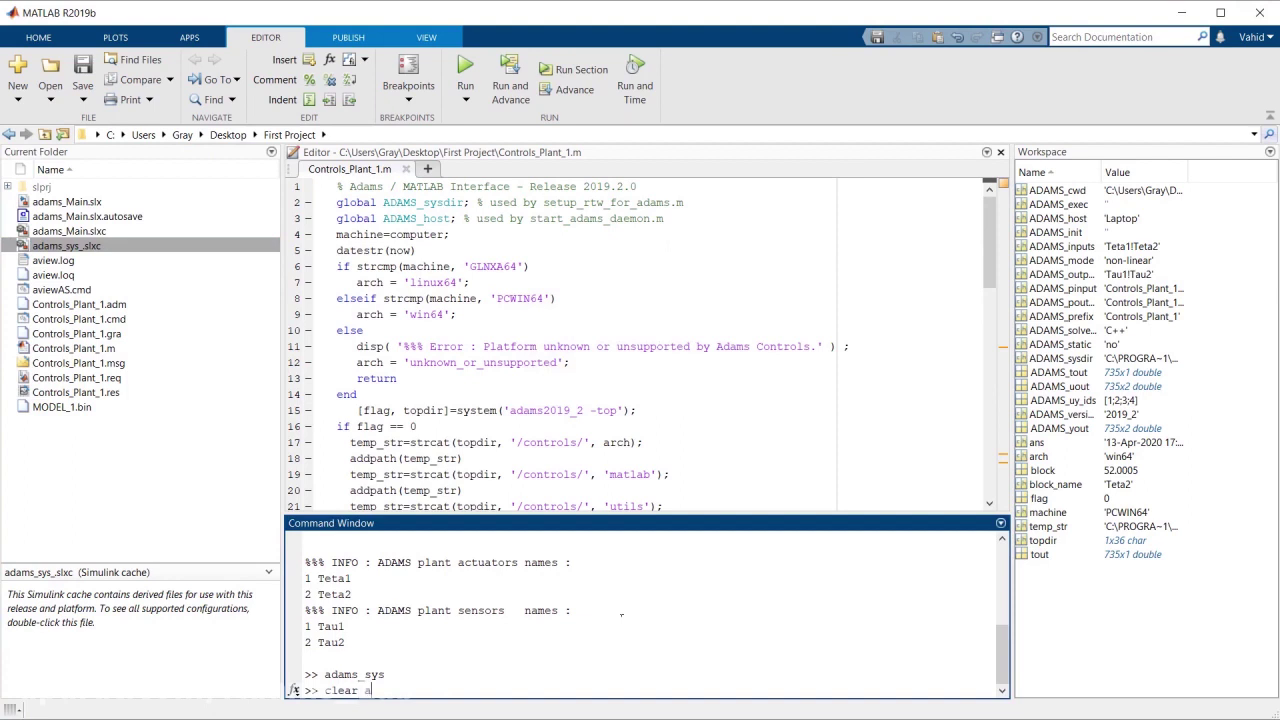
type("ll")
key("Return")
type("cl")
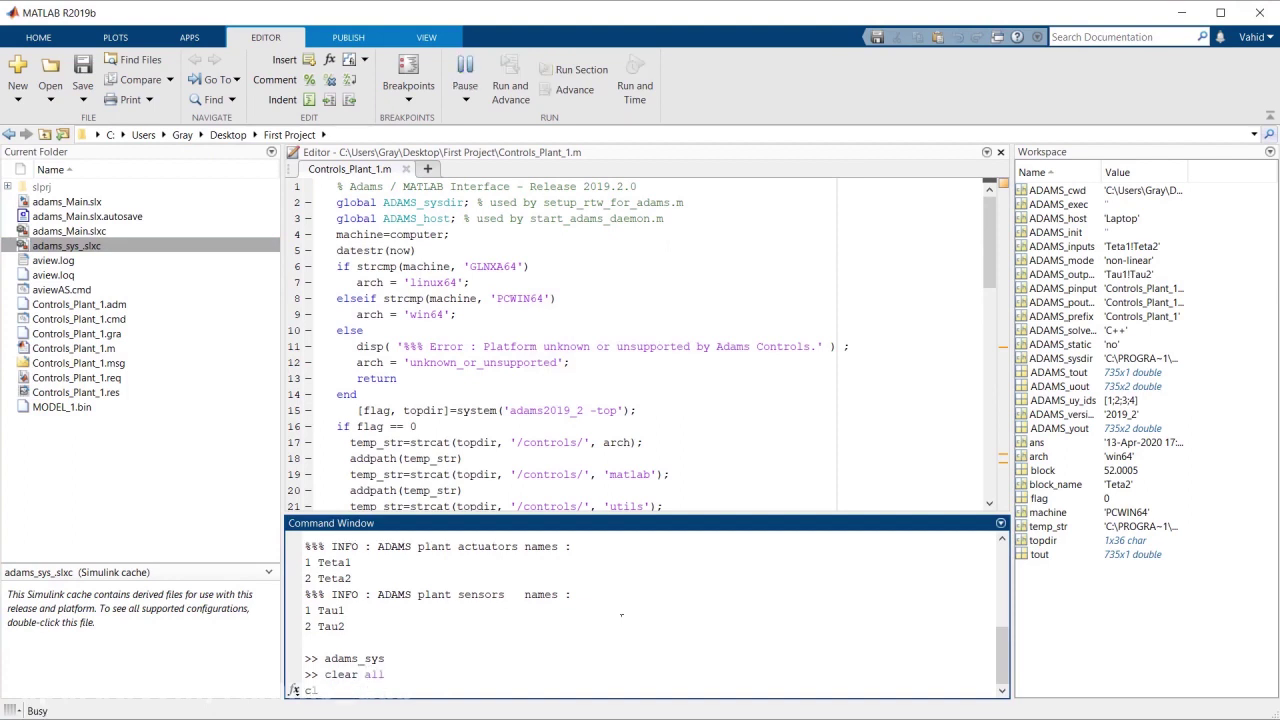
type("c")
key("Return")
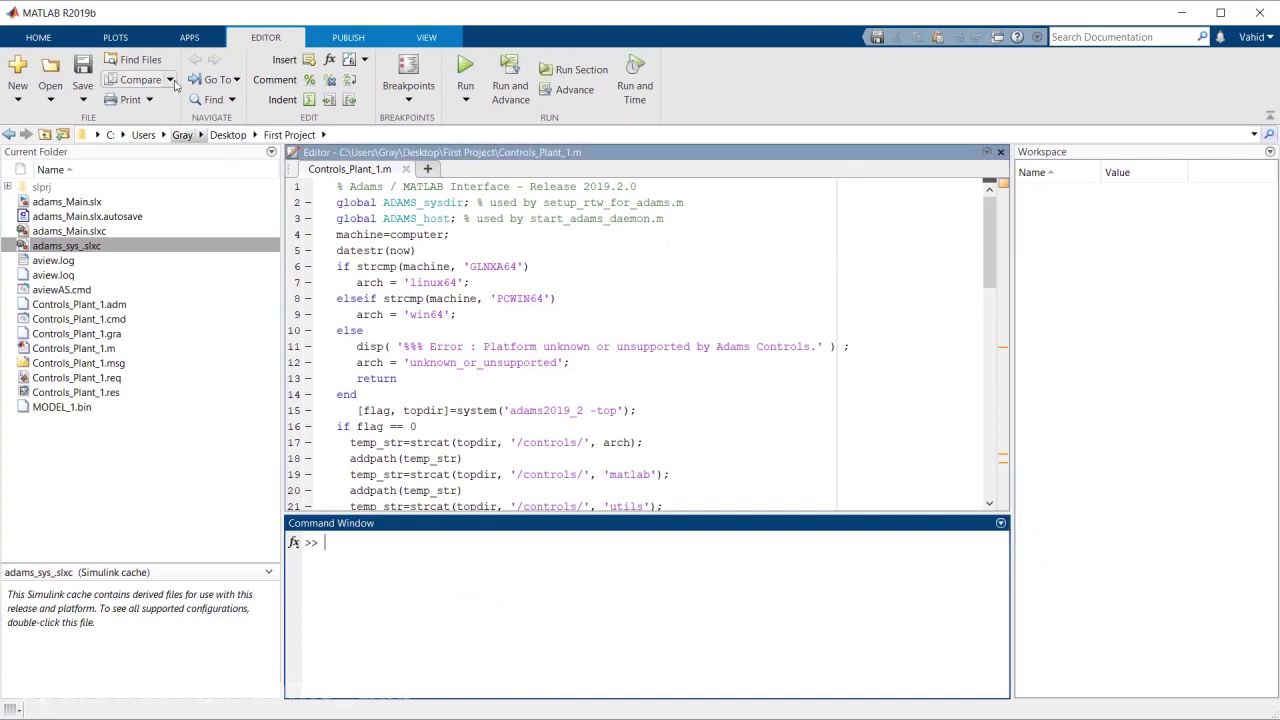
left_click(405, 169)
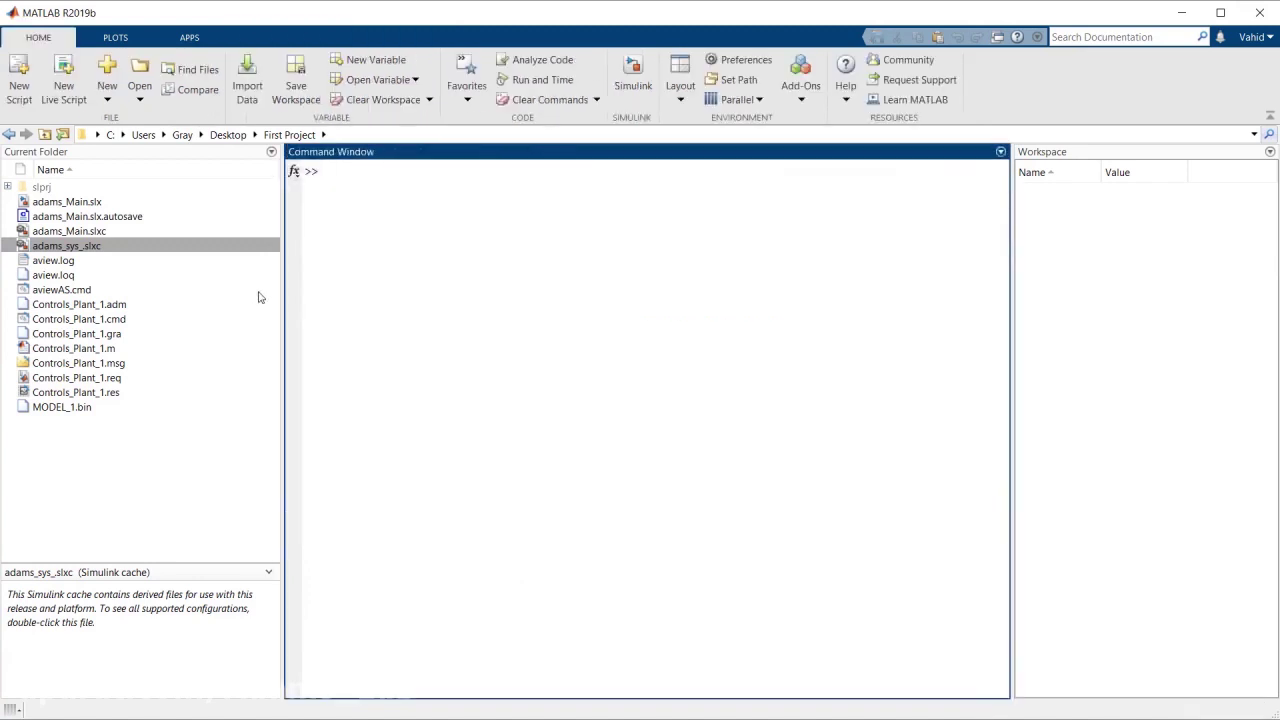
left_click(183, 486)
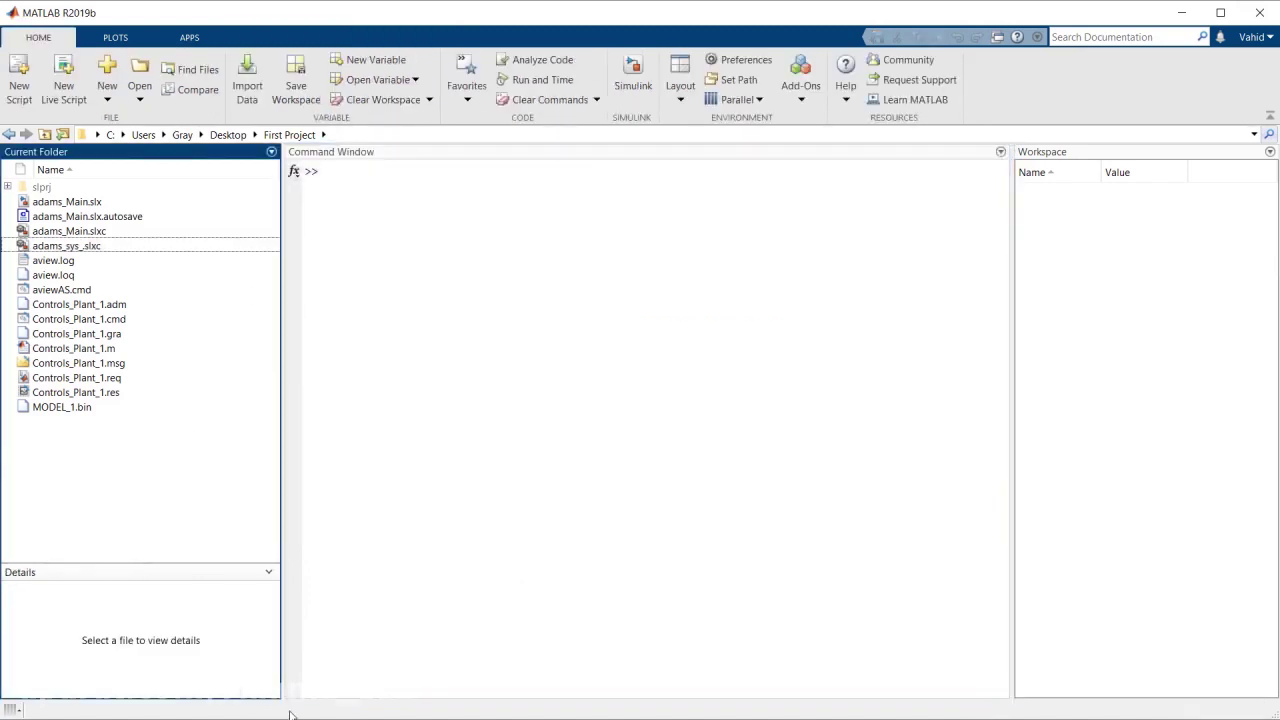
Step: Return to Adams View and export Controls_Plant_1 for MATLAB with inputs Teta1 and Teta2 and outputs Tau1 and Tau2
key("alt+Tab")
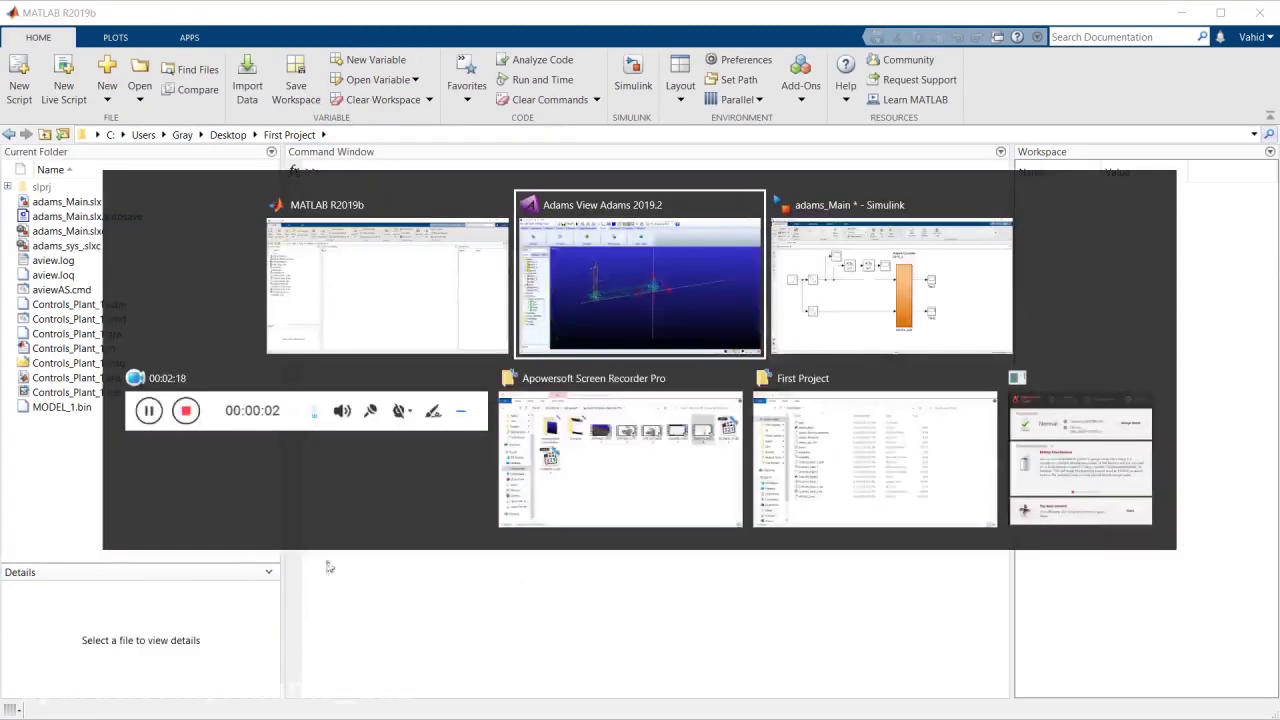
left_click(675, 265)
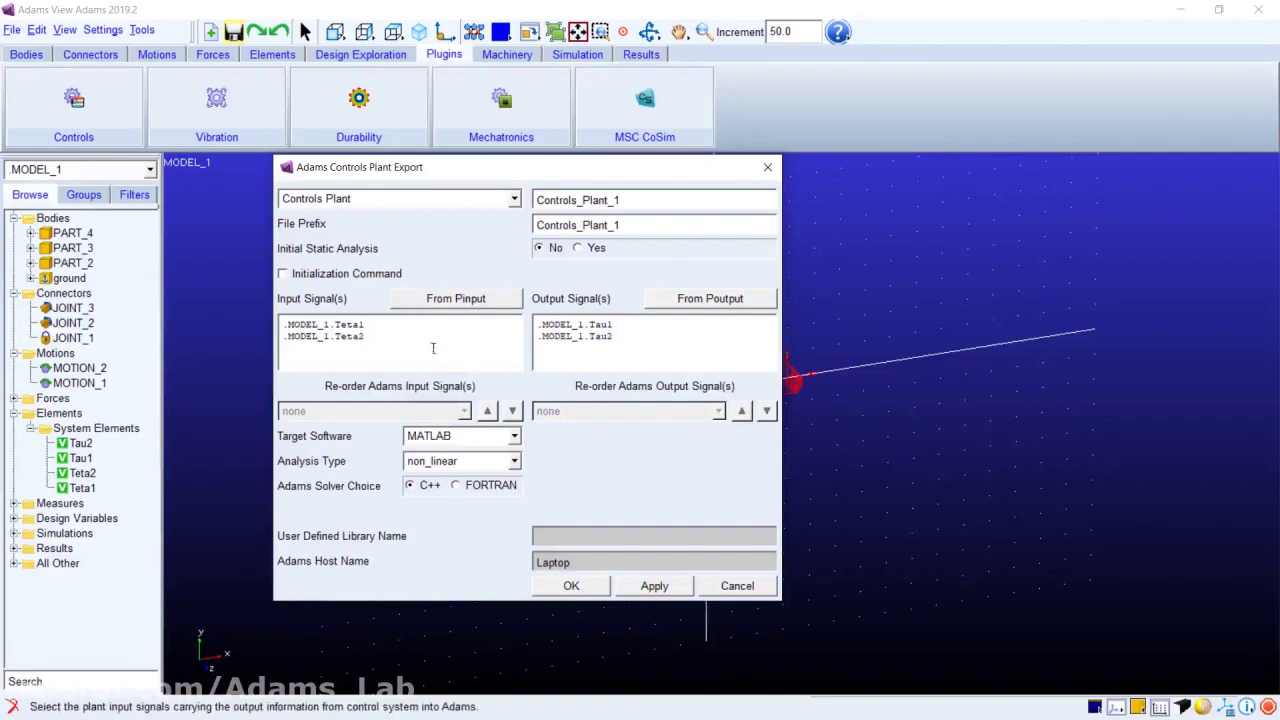
left_click(571, 587)
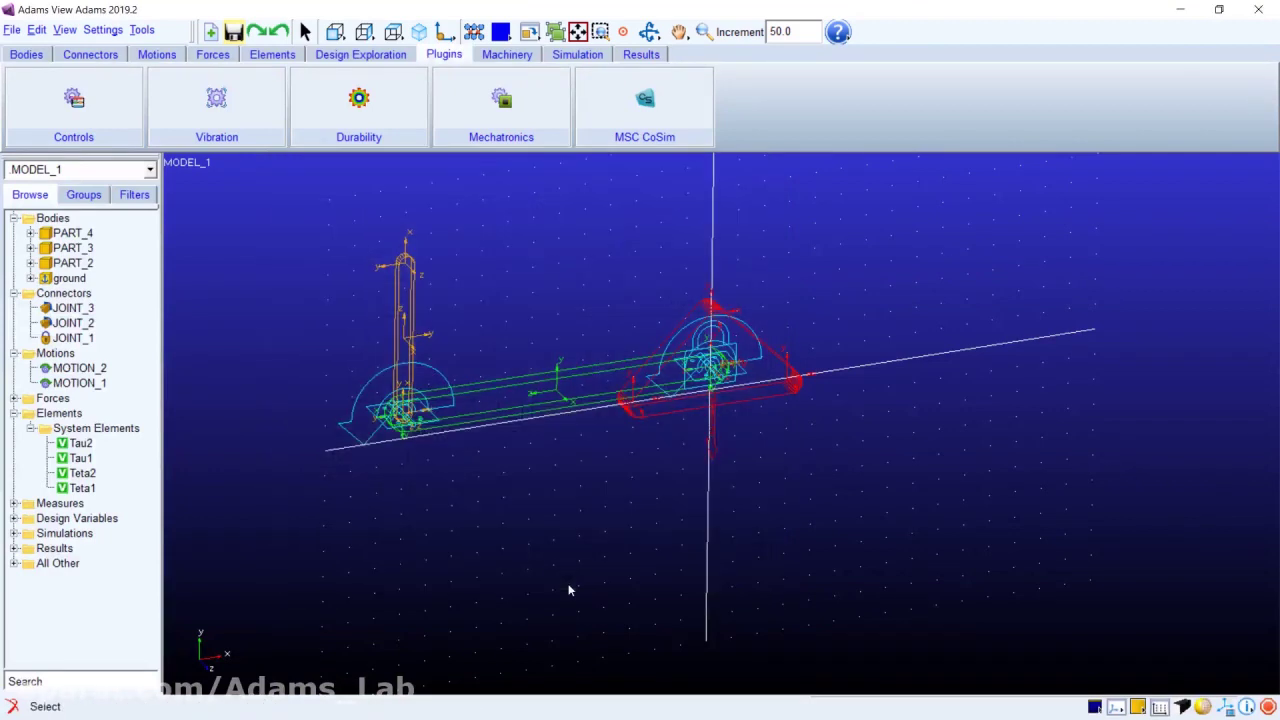
Step: Return to MATLAB, open the re-exported Controls_Plant_1.m script and run it
left_click(1180, 9)
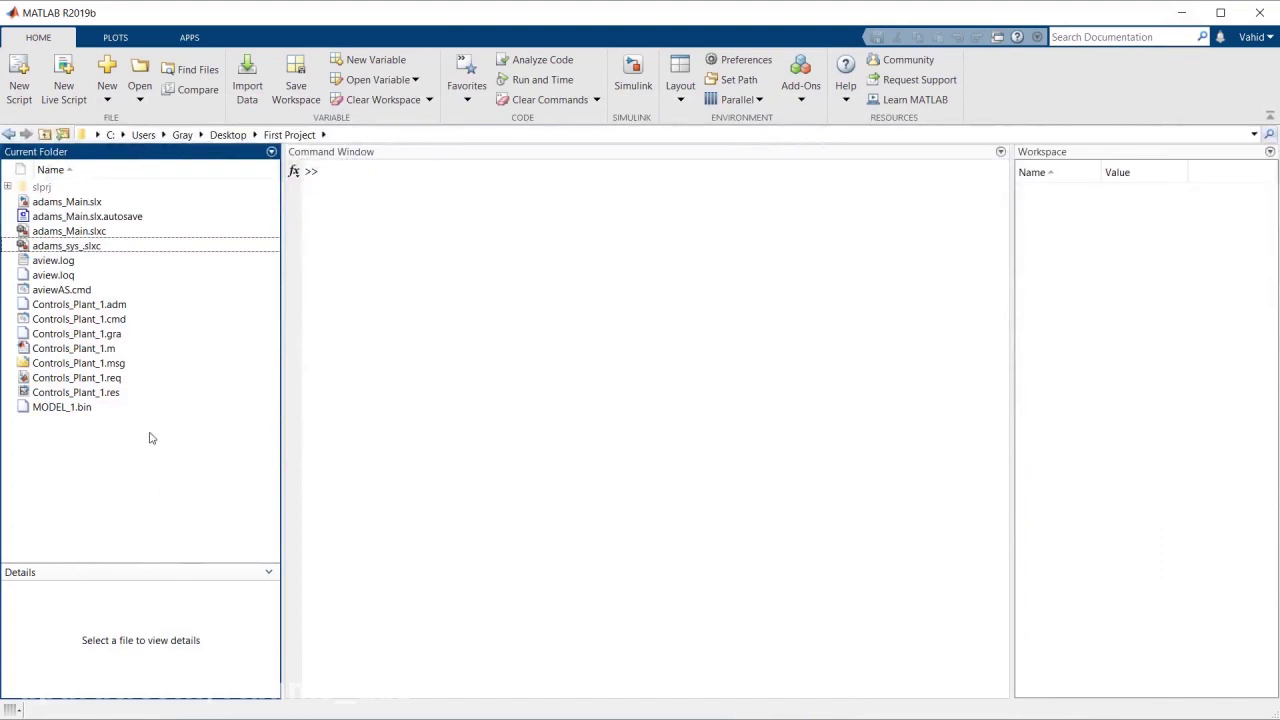
left_click(70, 349)
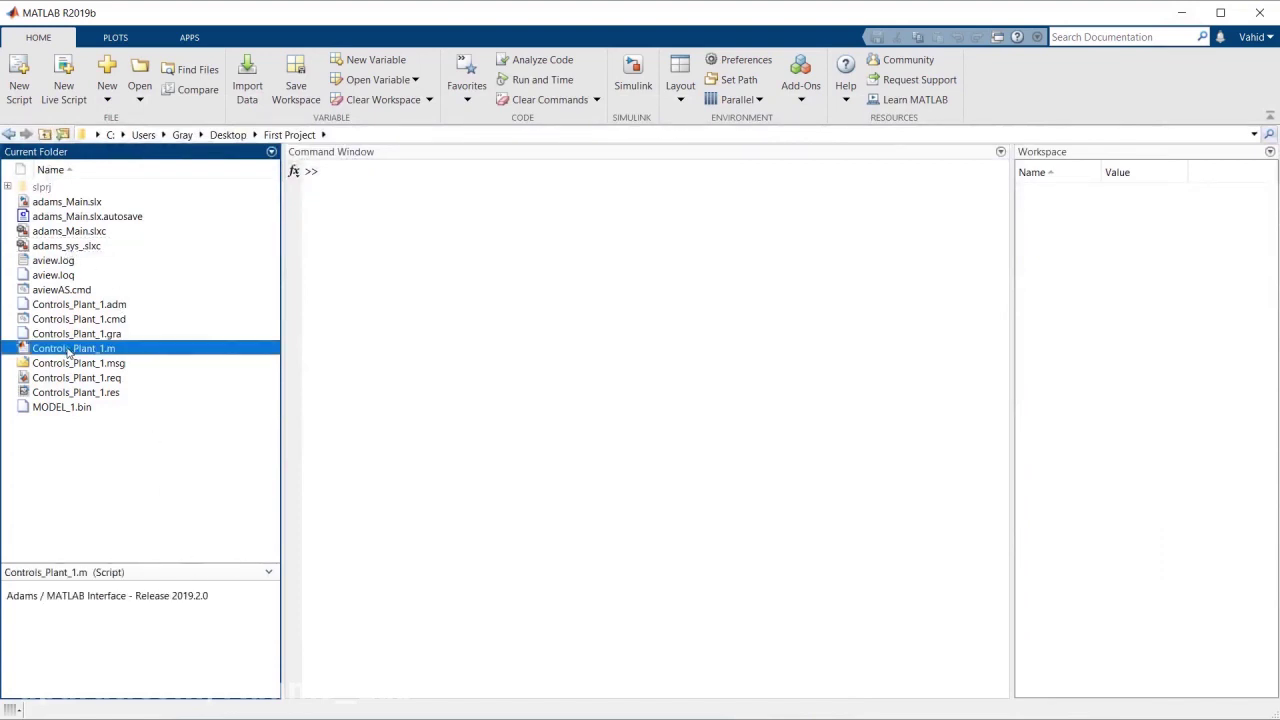
double_click(70, 349)
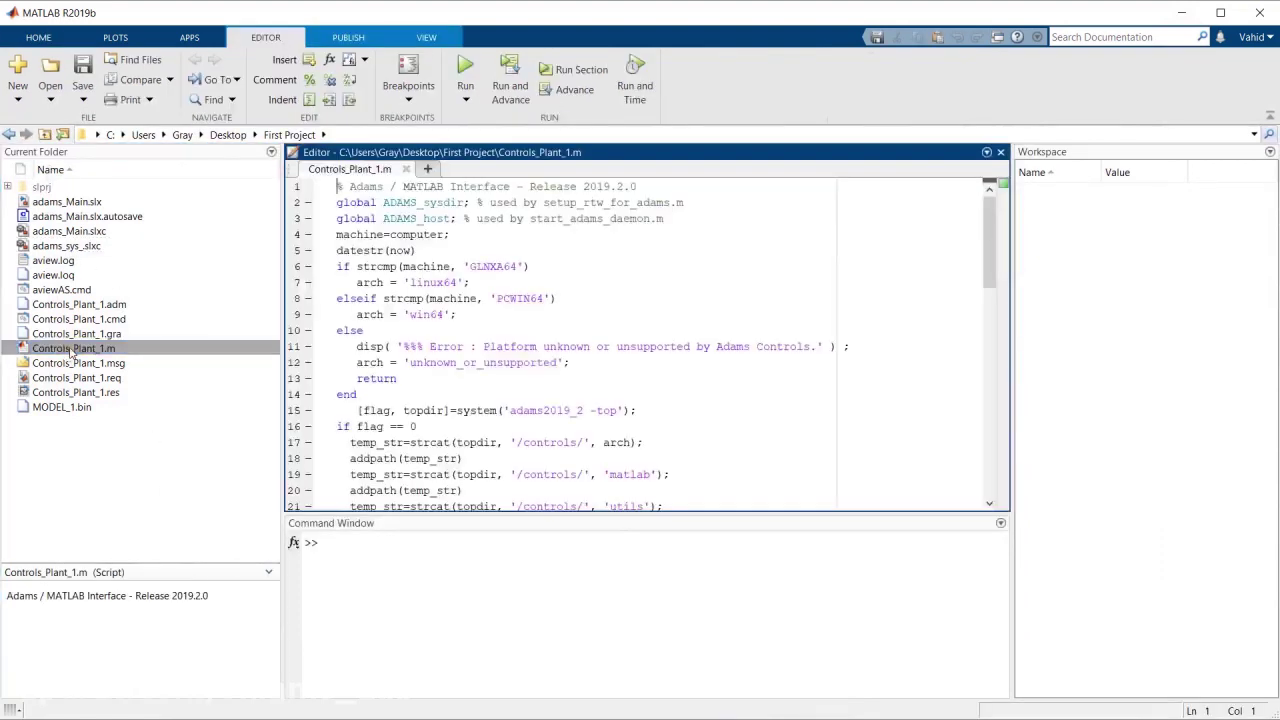
left_click(466, 72)
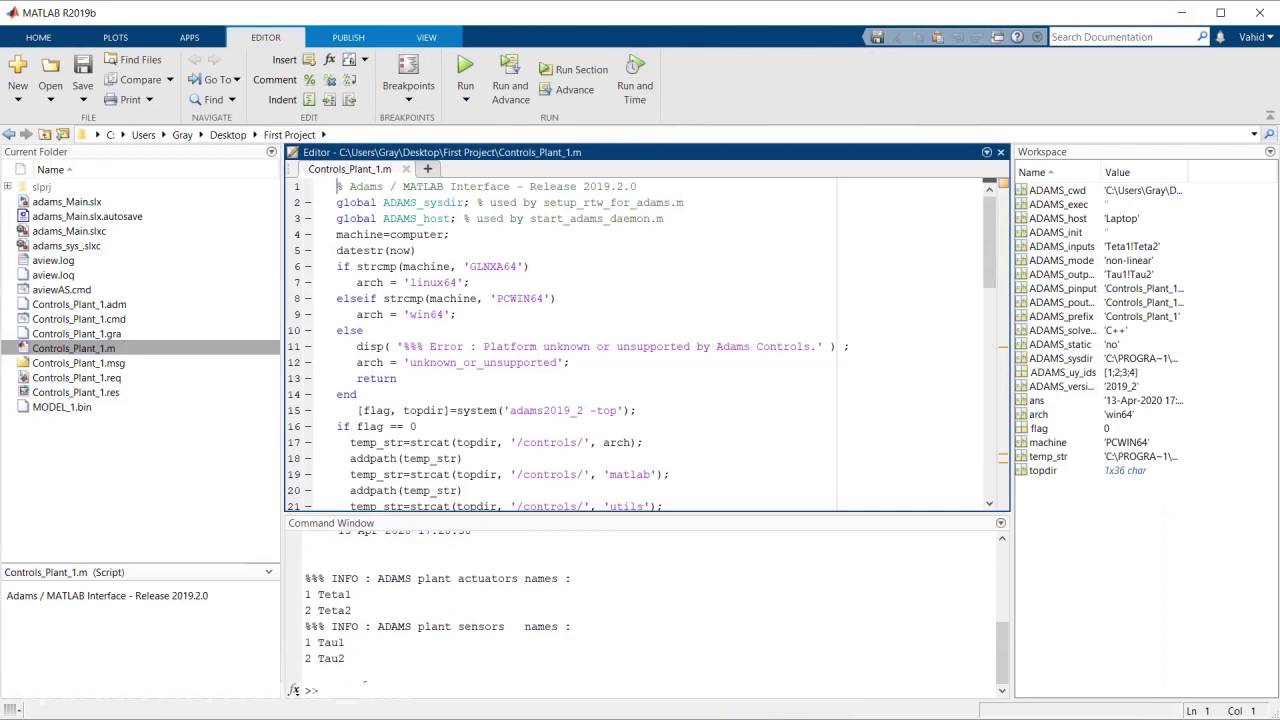
Step: Generate the Adams plant model in Simulink with the adams_sys command
left_click(405, 676)
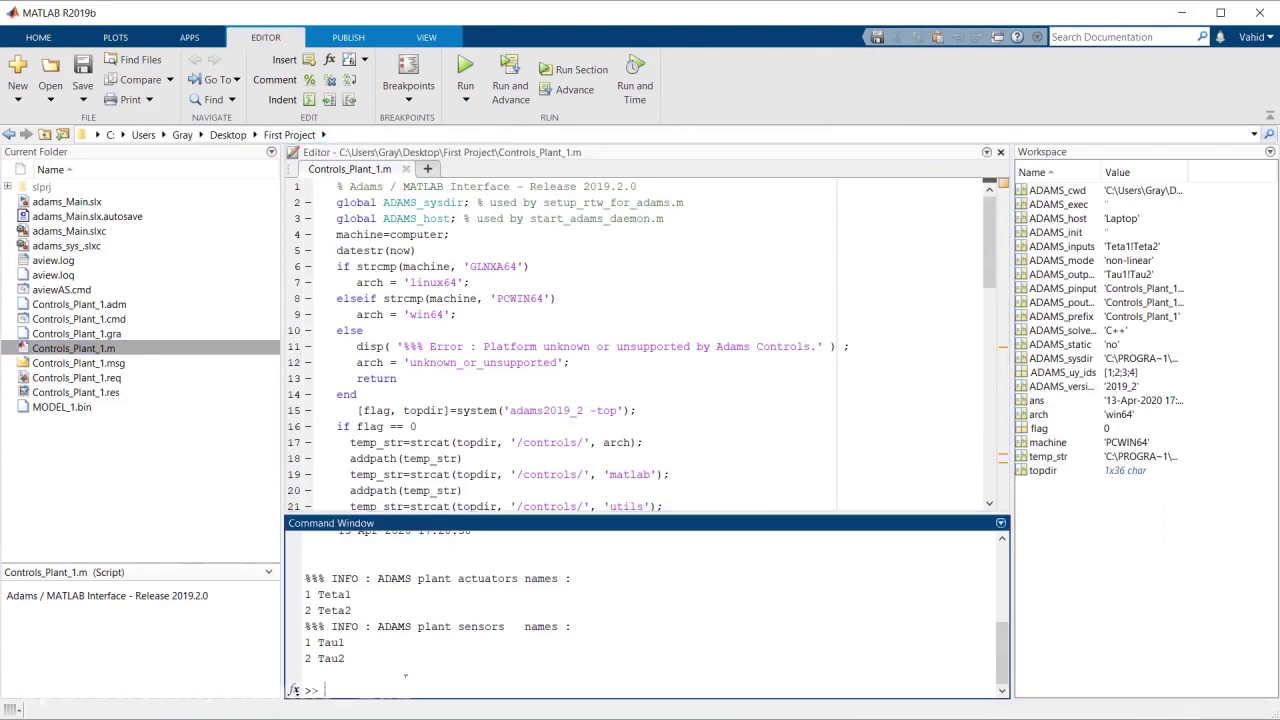
type("adams")
key("Up")
key("Escape")
key("Return")
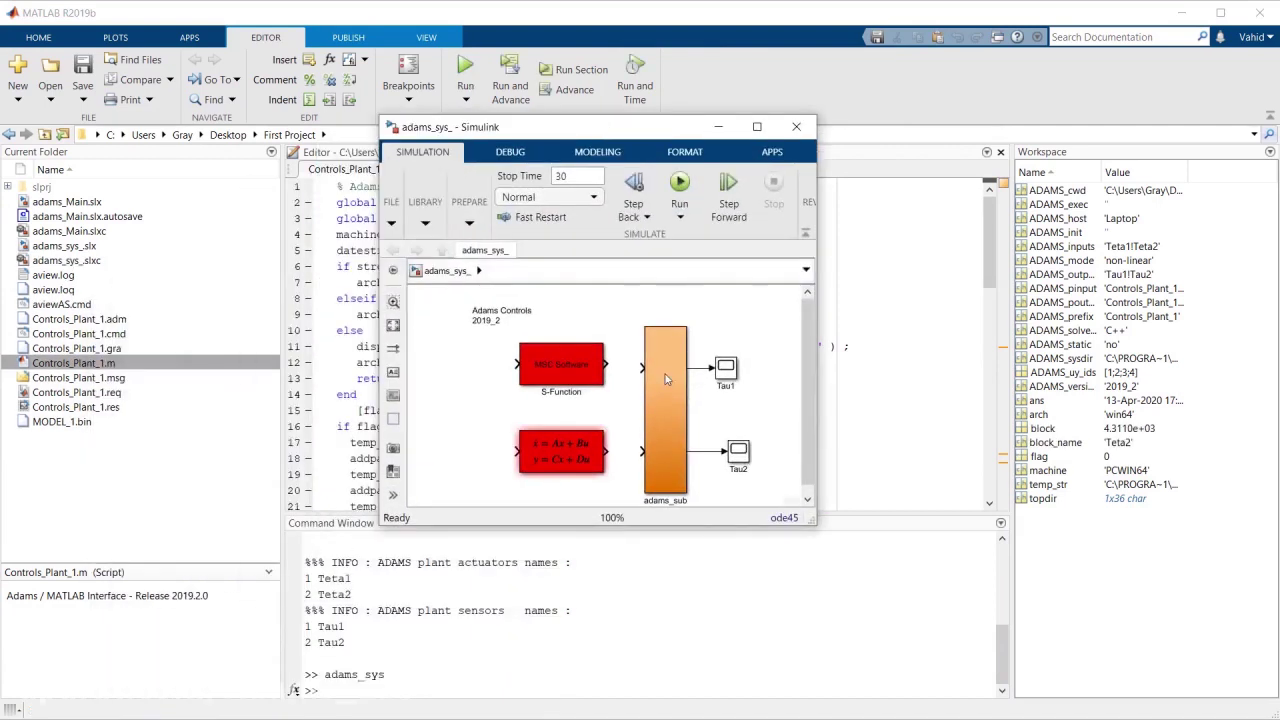
Step: Replace the adams_sub block in adams_Main with the newly generated adams_sub from adams_sys_, connected to the existing input and scope lines
left_click(667, 379)
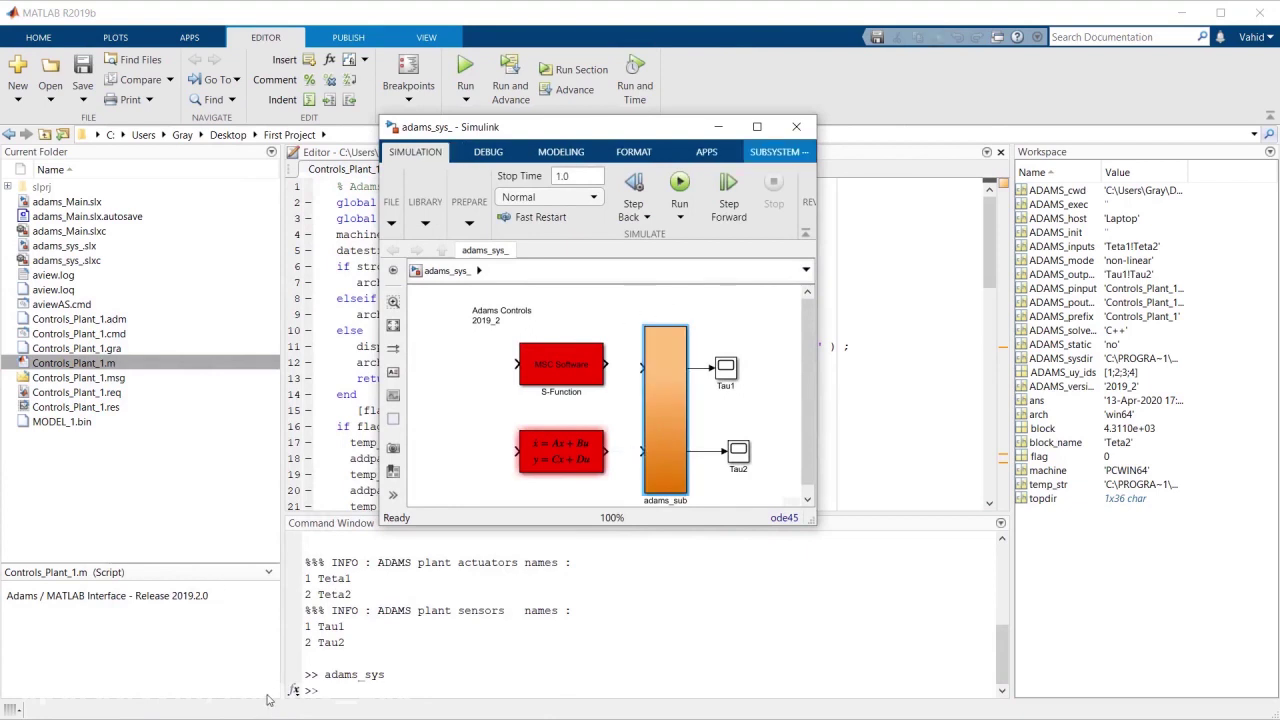
key("alt+Tab")
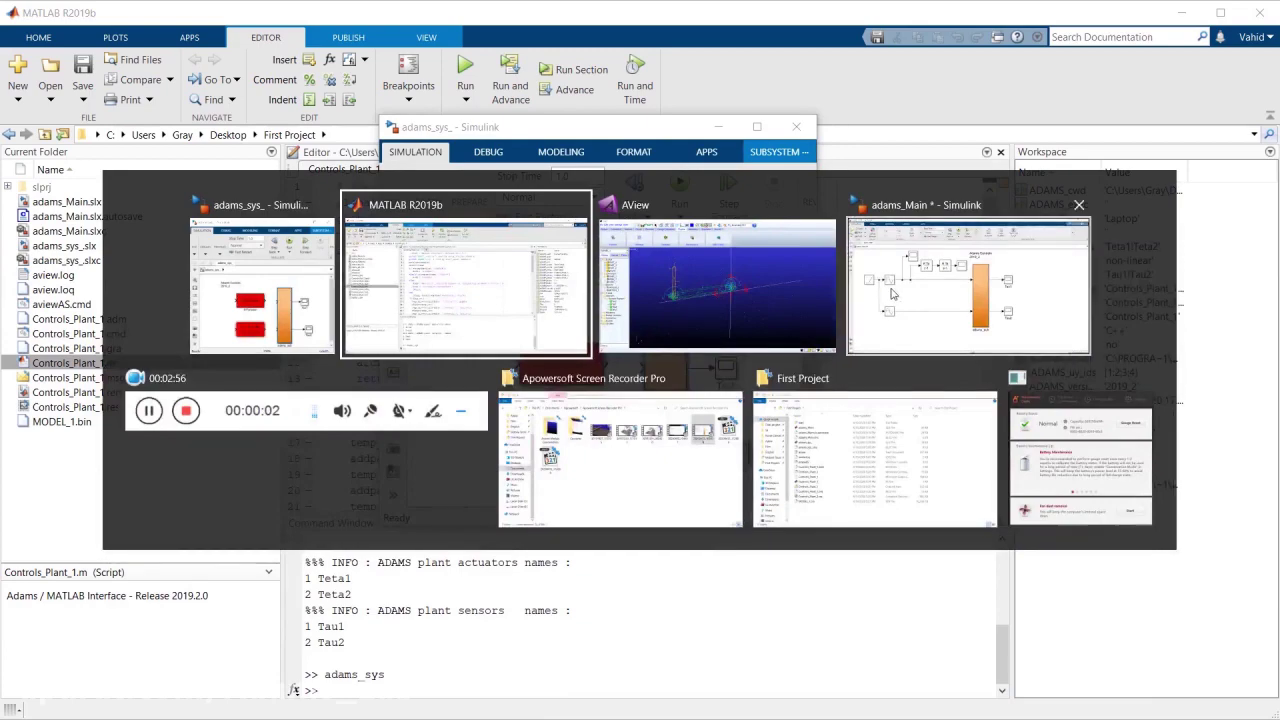
key("alt+Tab")
key("alt+Tab")
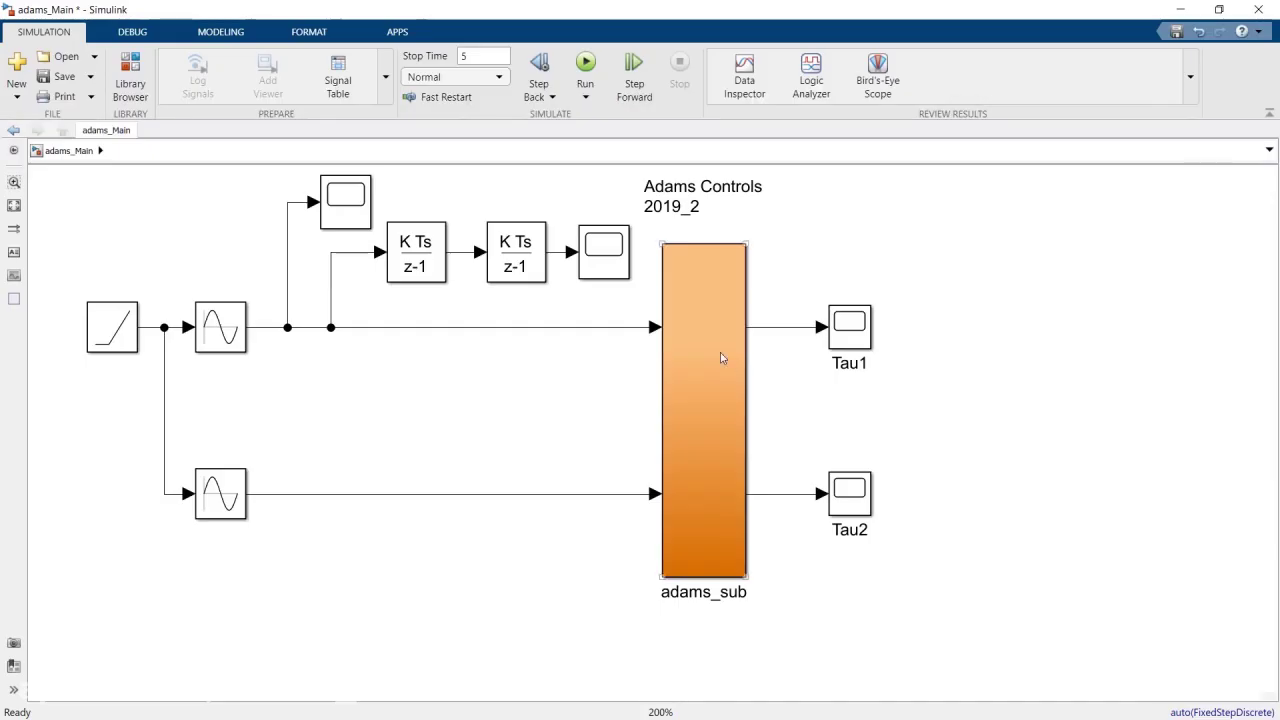
left_click(722, 357)
key("Delete")
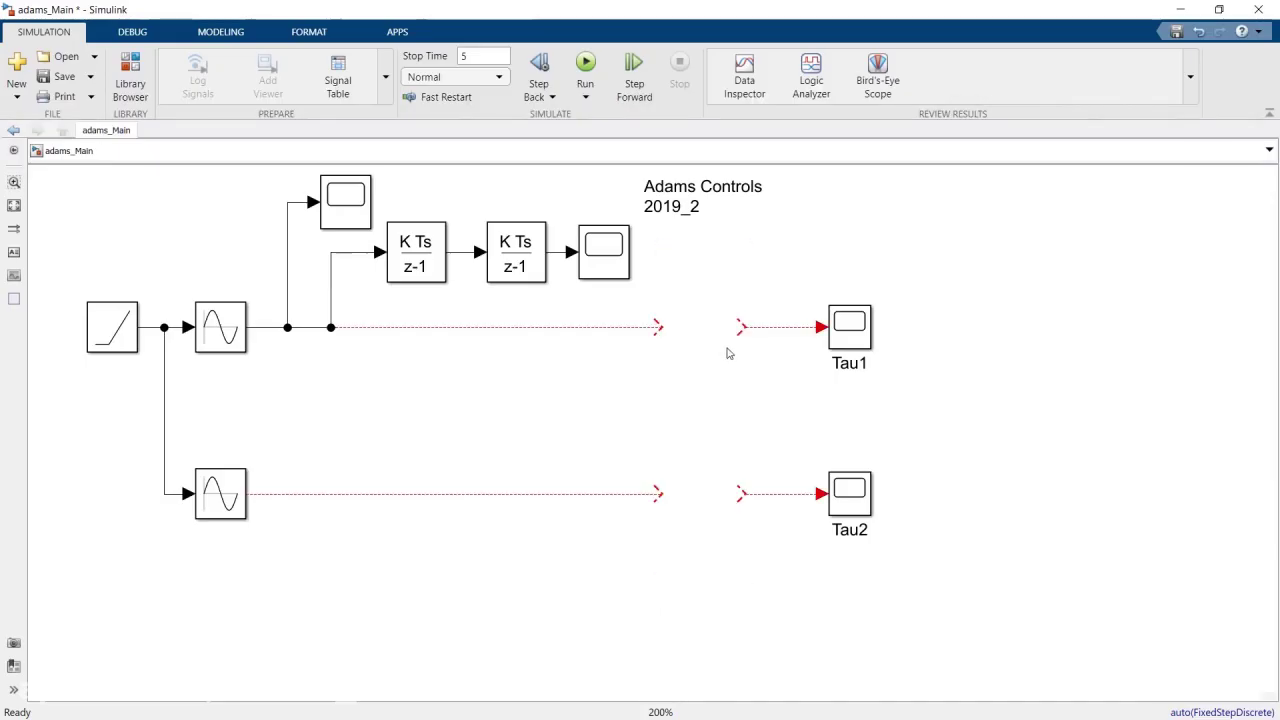
key("ctrl+v")
left_click_drag(745, 426, 706, 323)
left_click(797, 273)
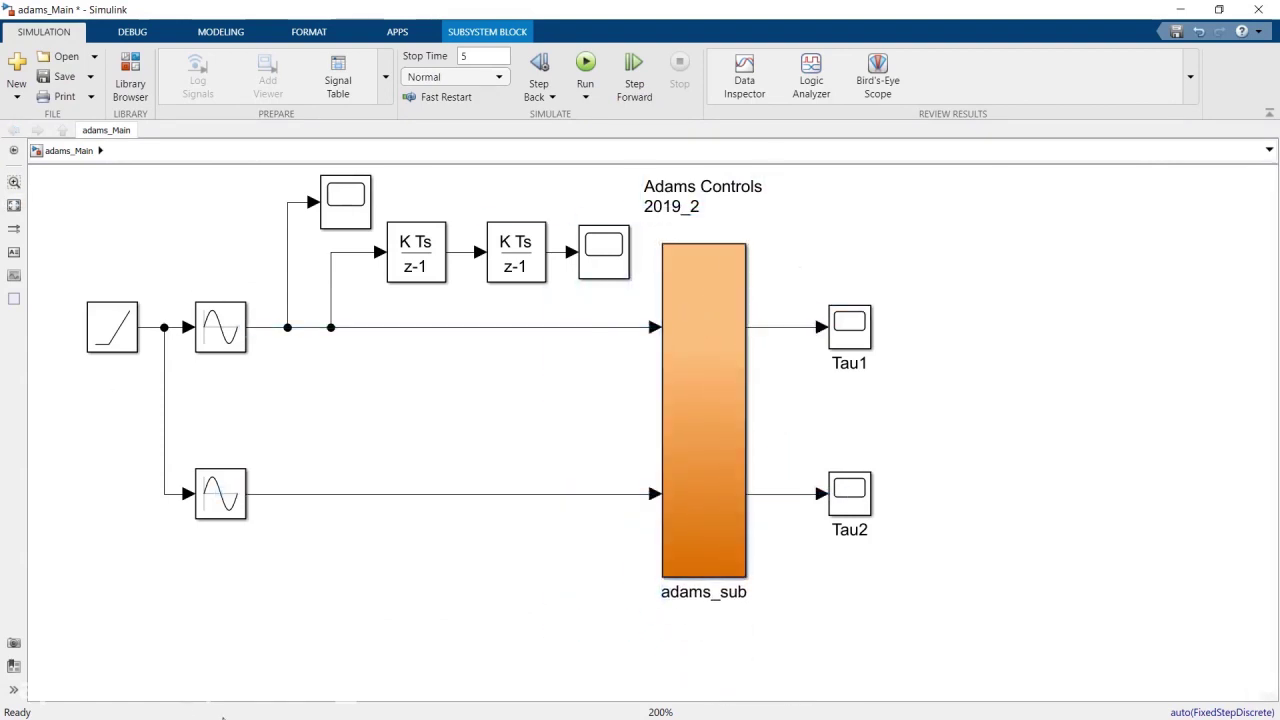
Step: Close the adams_sys_ model and save adams_Main
key("alt+Tab")
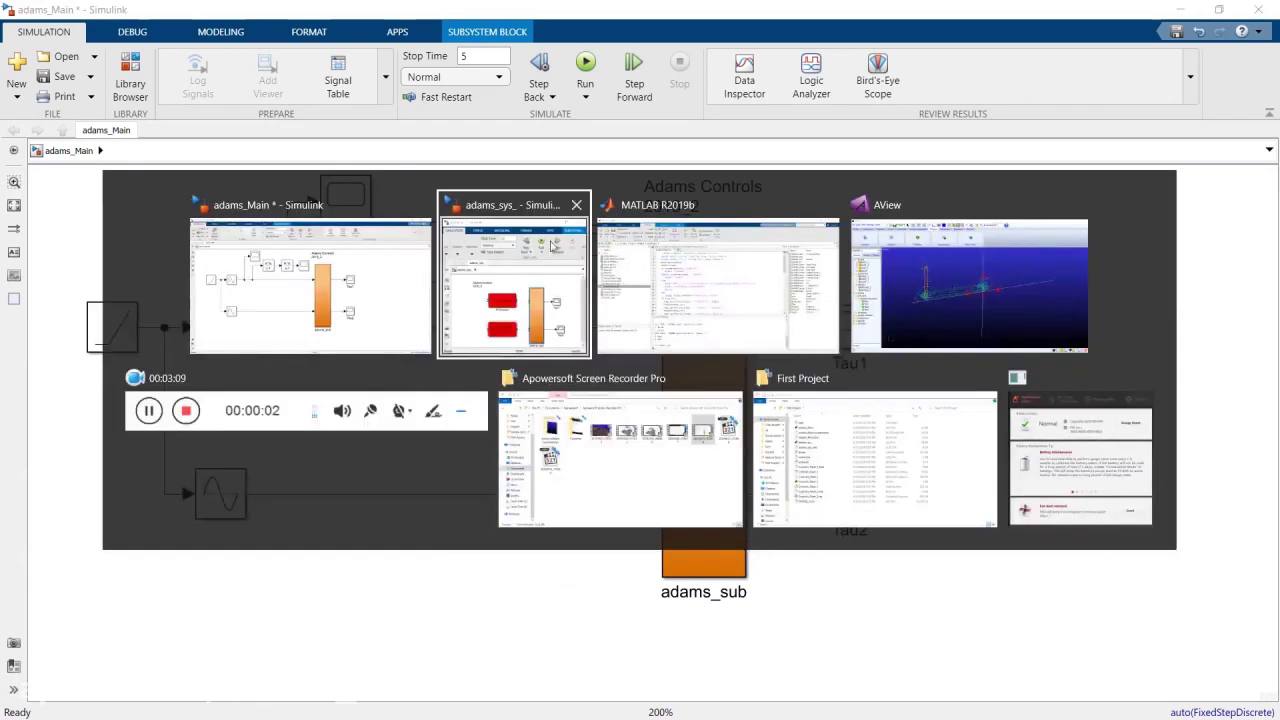
left_click(585, 208)
left_click(310, 285)
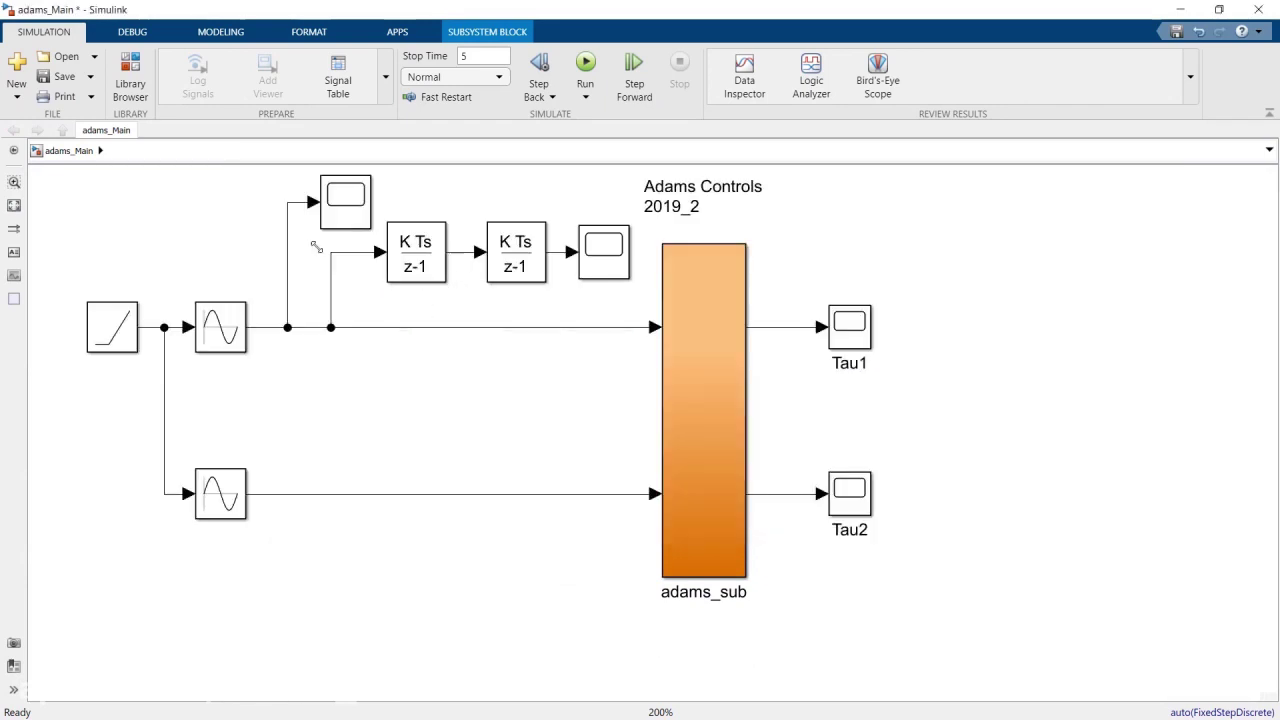
left_click(57, 77)
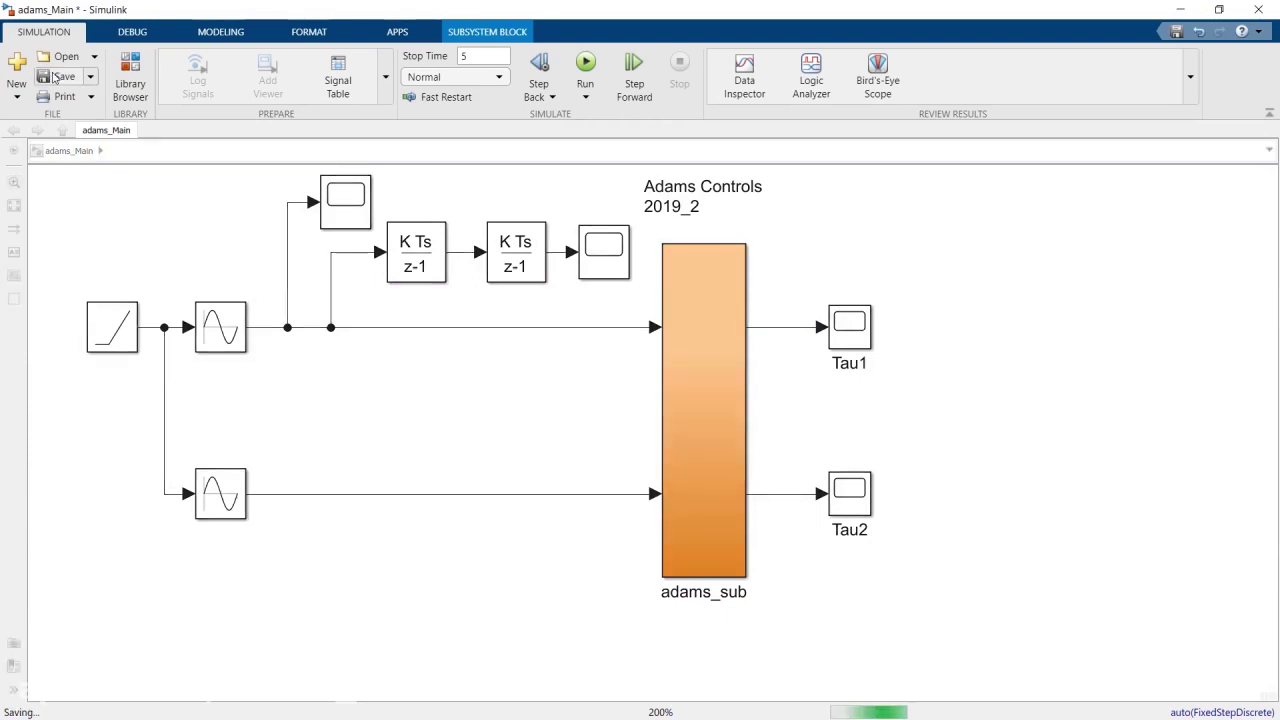
Step: Switch to MATLAB and delete adams_sys_.slx and adams_sys_.slxc from the First Project folder
key("alt+Tab")
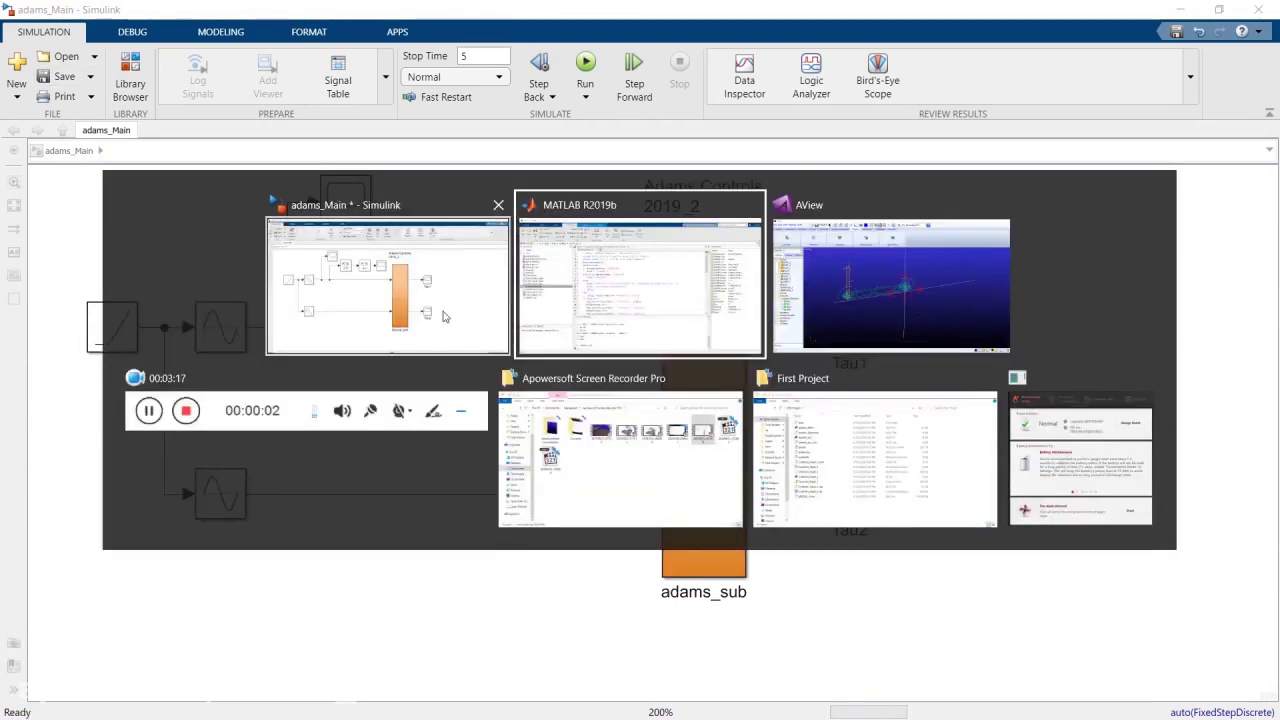
left_click(618, 290)
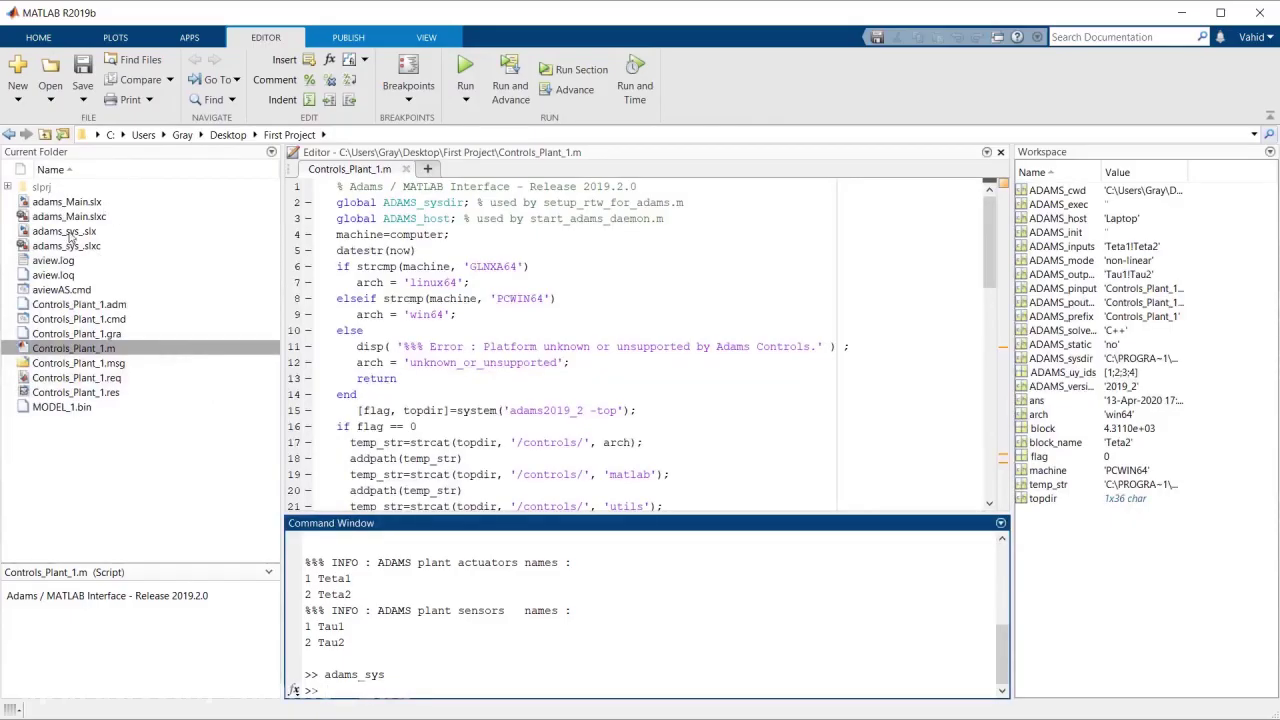
left_click(68, 232)
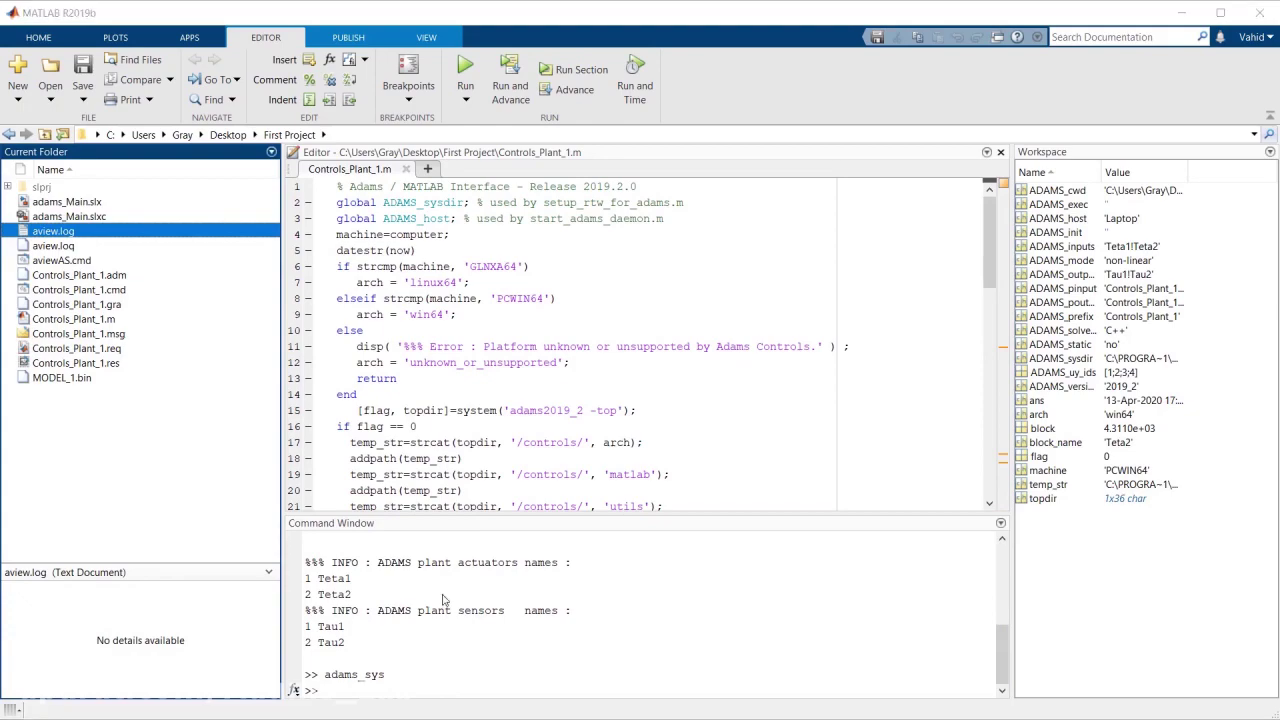
Step: Return to the adams_Main model, run its simulation and stop the run partway
key("alt+Tab")
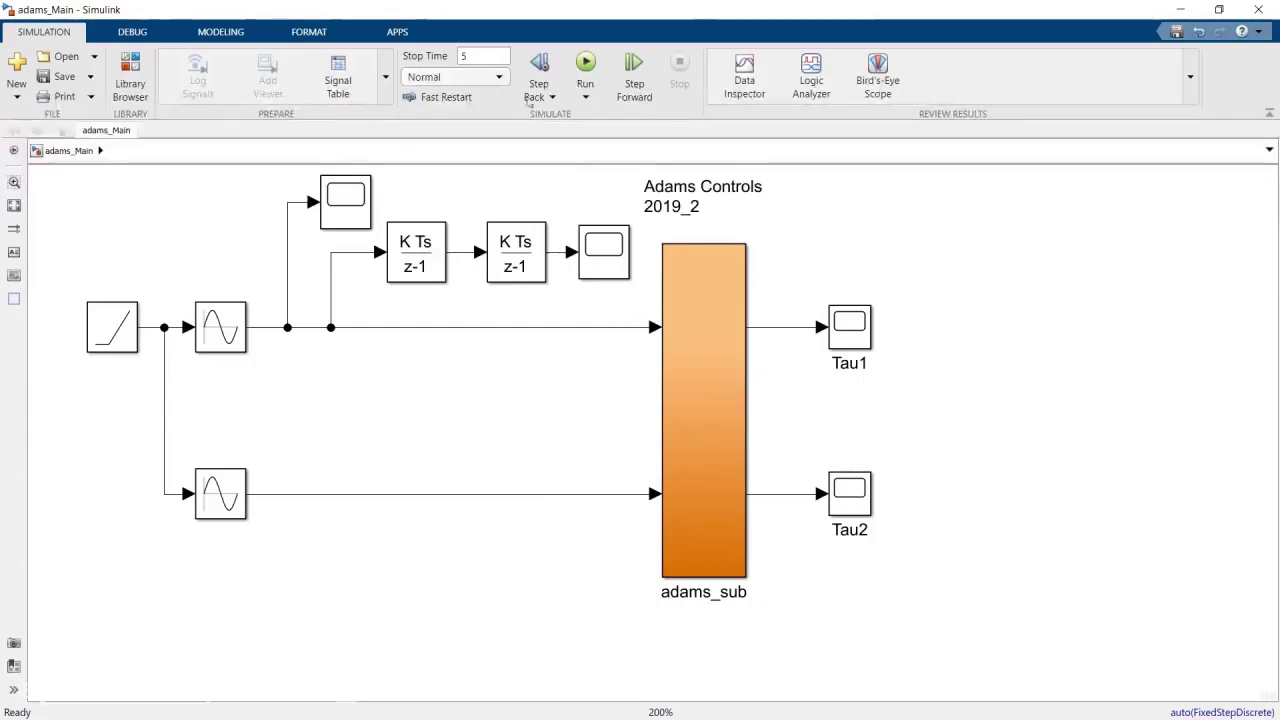
left_click(585, 70)
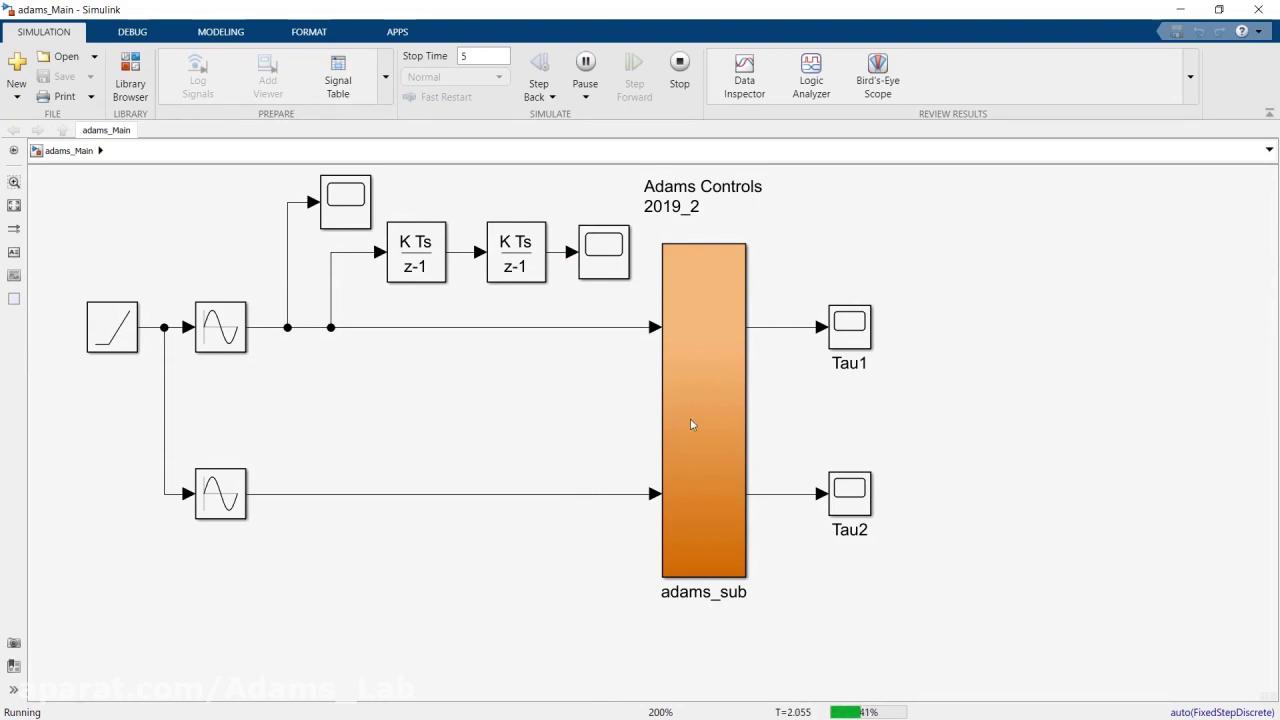
left_click(680, 70)
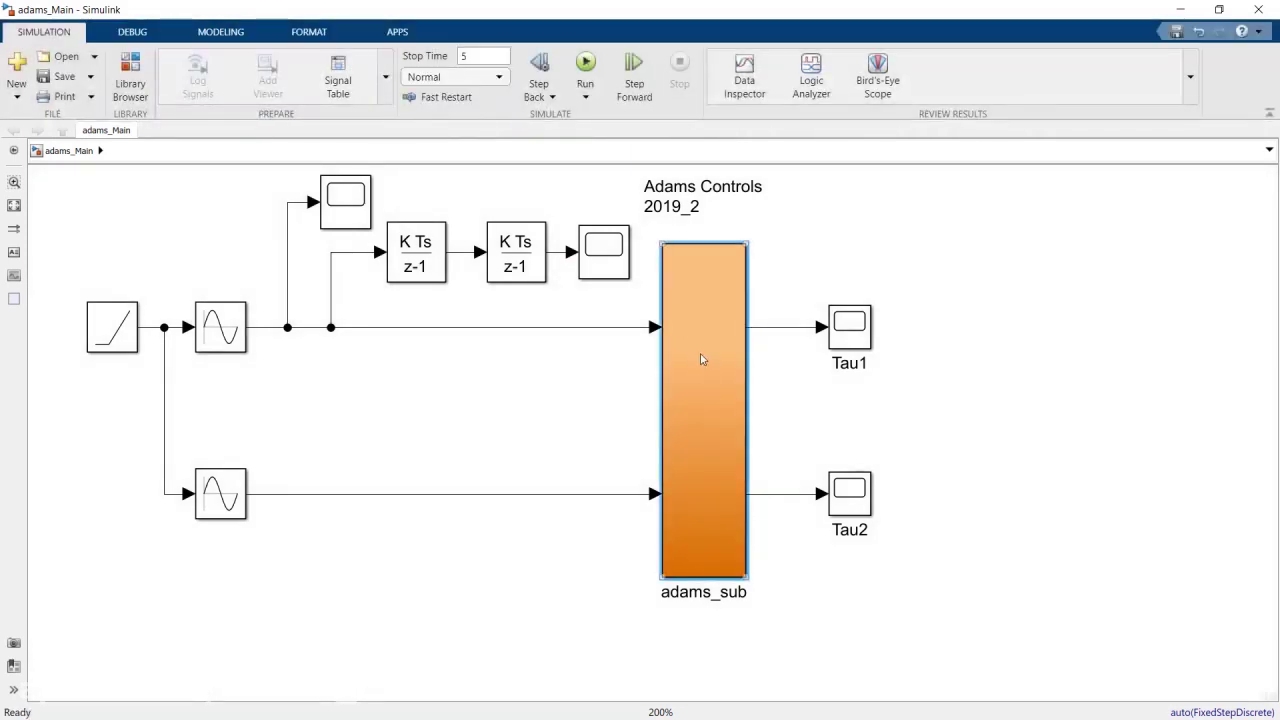
Step: Open the ADAMS Plant block inside adams_sub and set its animation mode to interactive
left_click(700, 360)
double_click(702, 359)
left_click(669, 398)
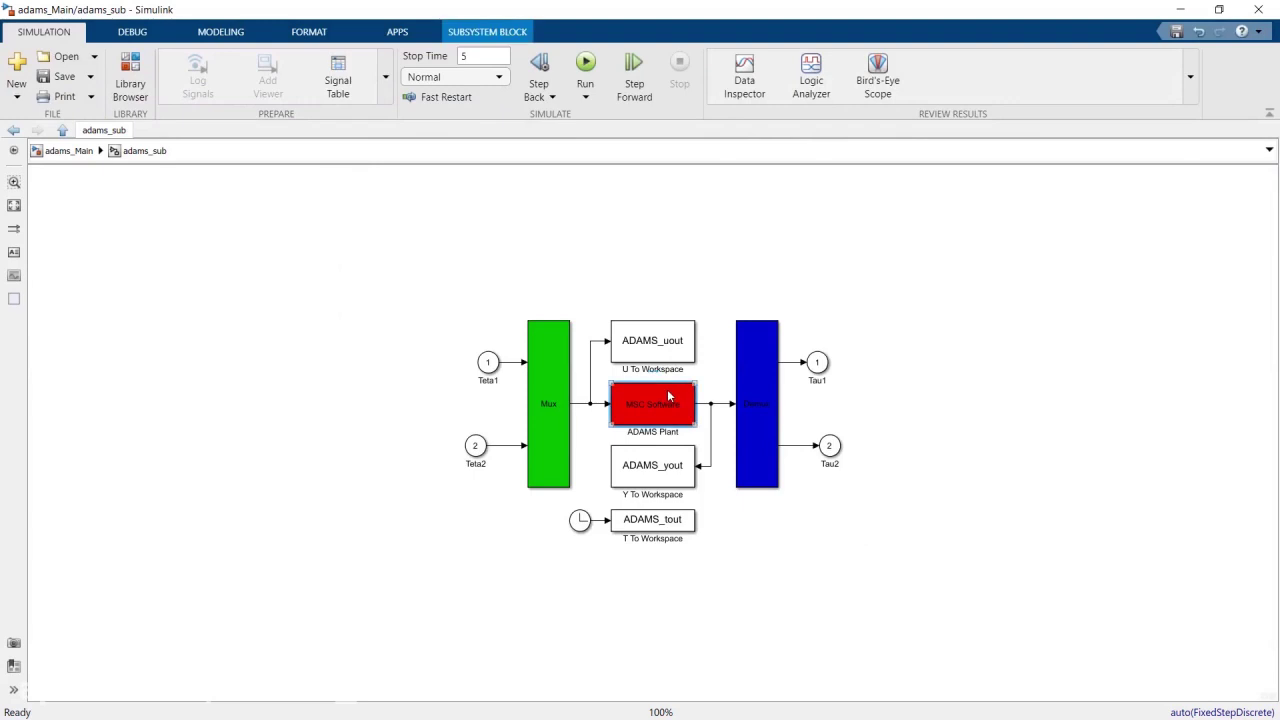
double_click(669, 398)
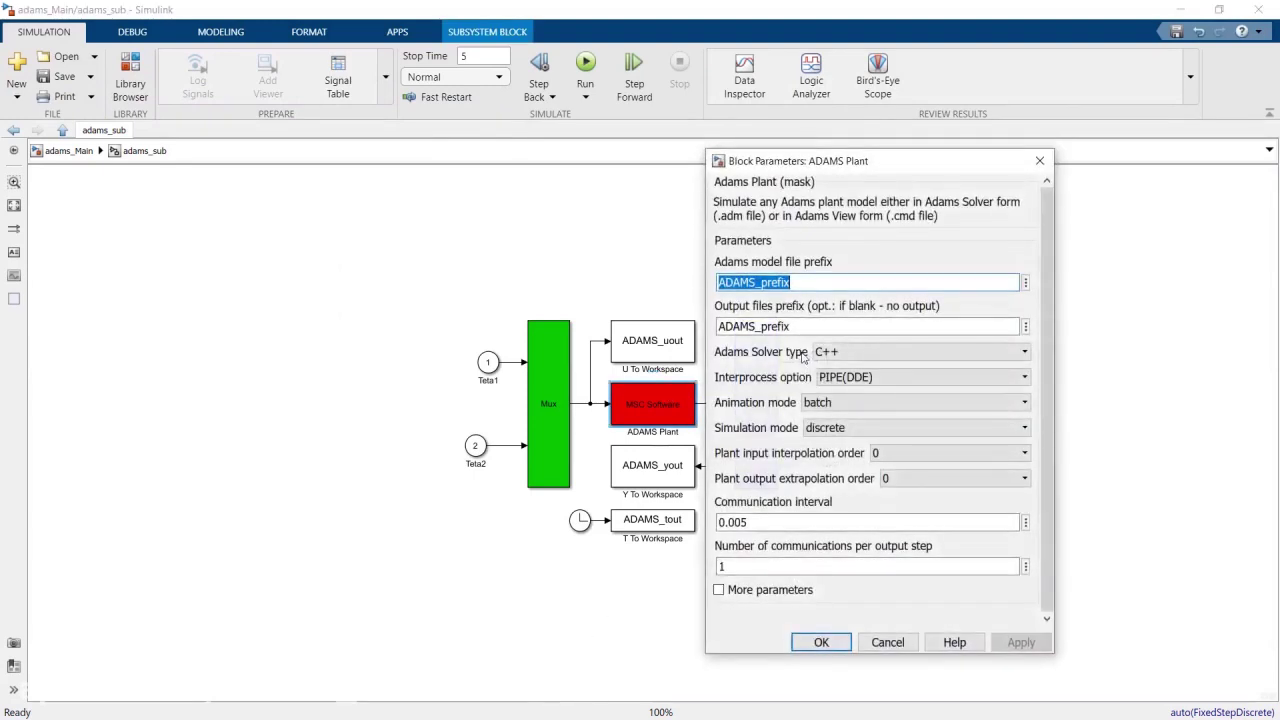
left_click(828, 402)
left_click(829, 431)
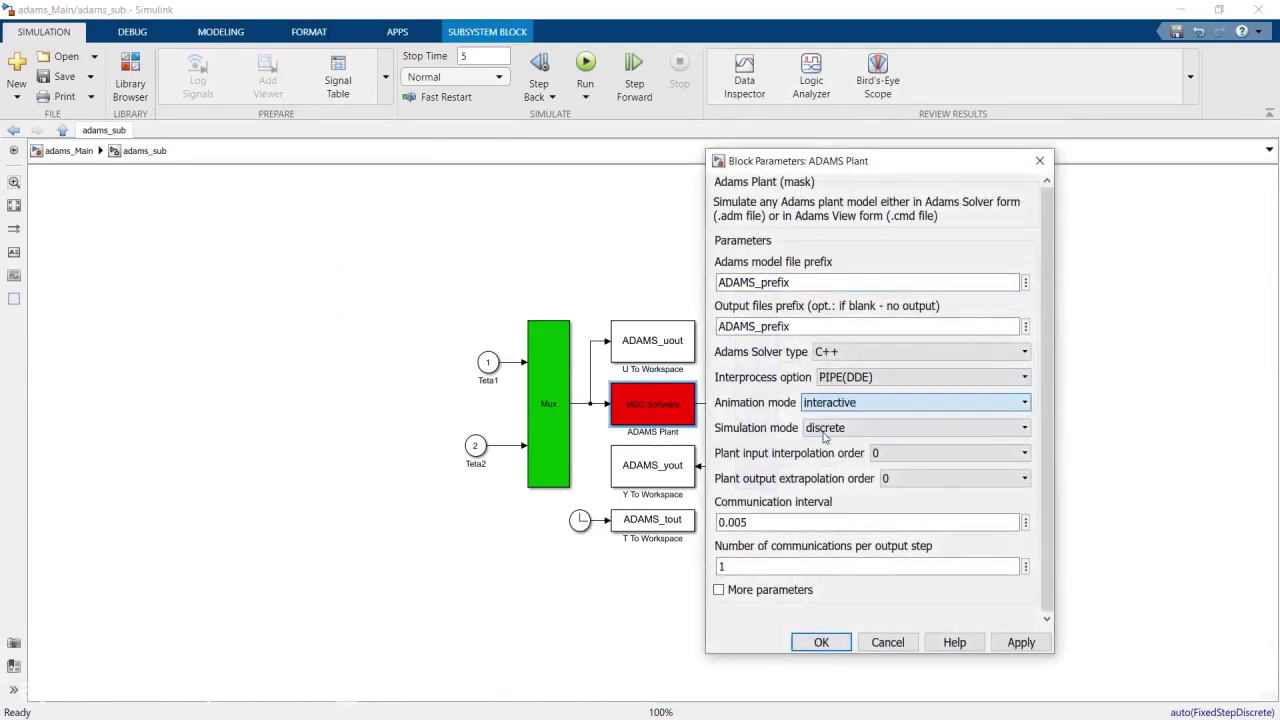
left_click(821, 642)
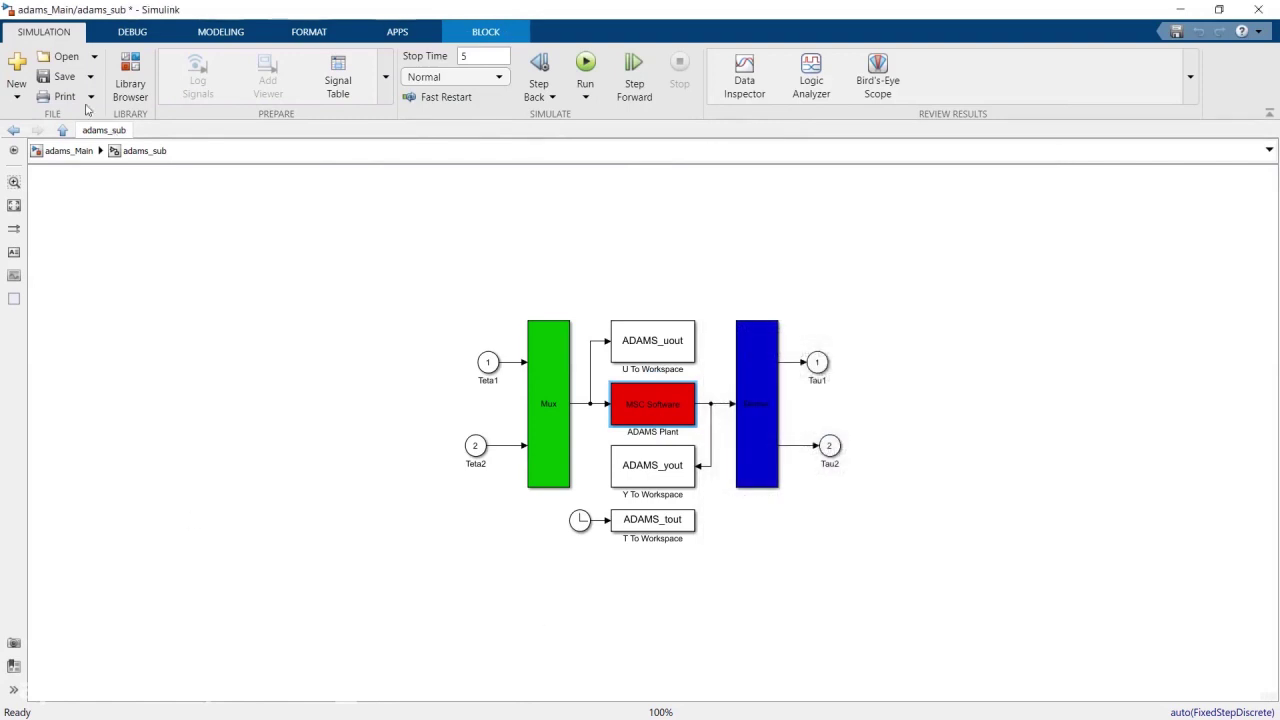
Step: Run the simulation from the top level of adams_Main, close the Adams message window and move the Adams View window aside
left_click(60, 130)
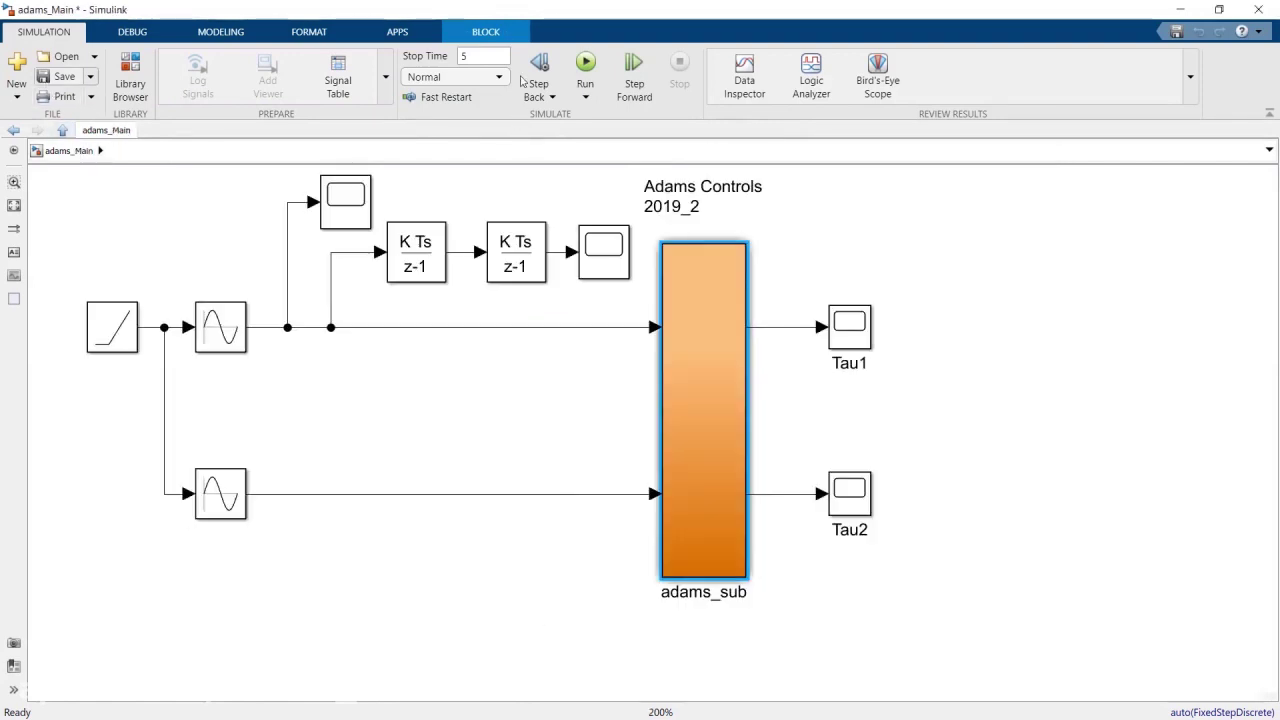
left_click(587, 72)
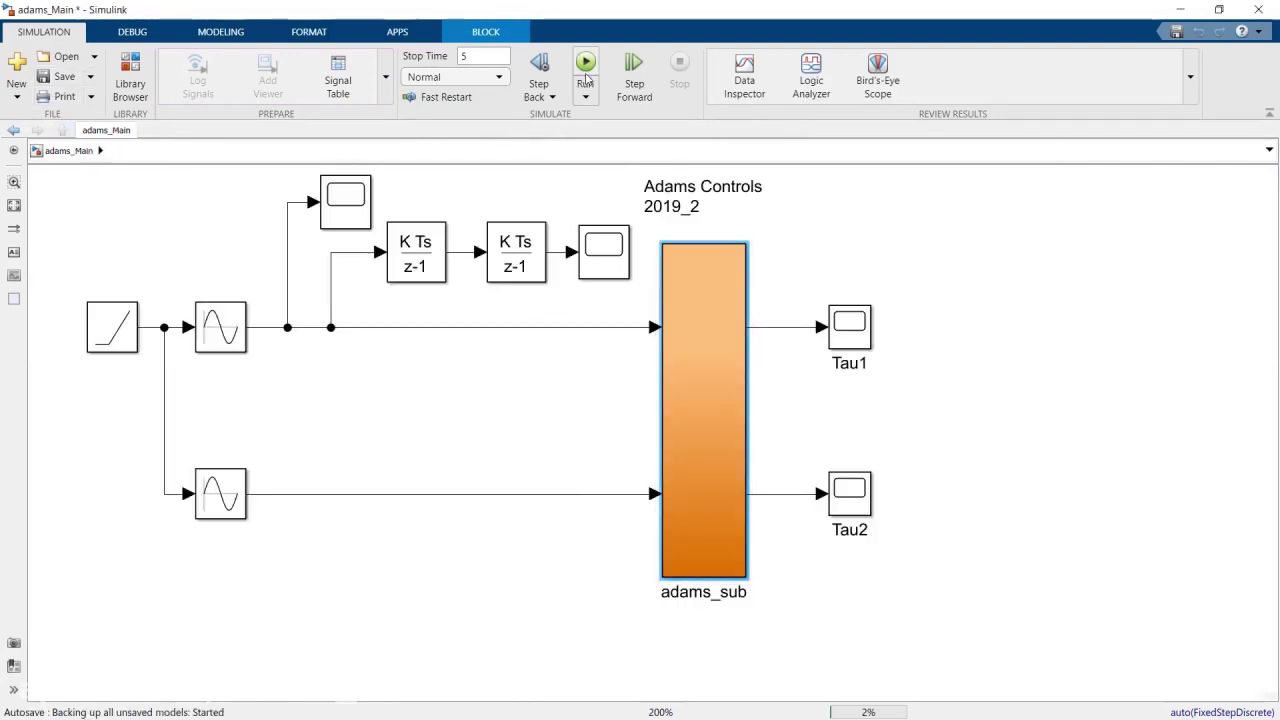
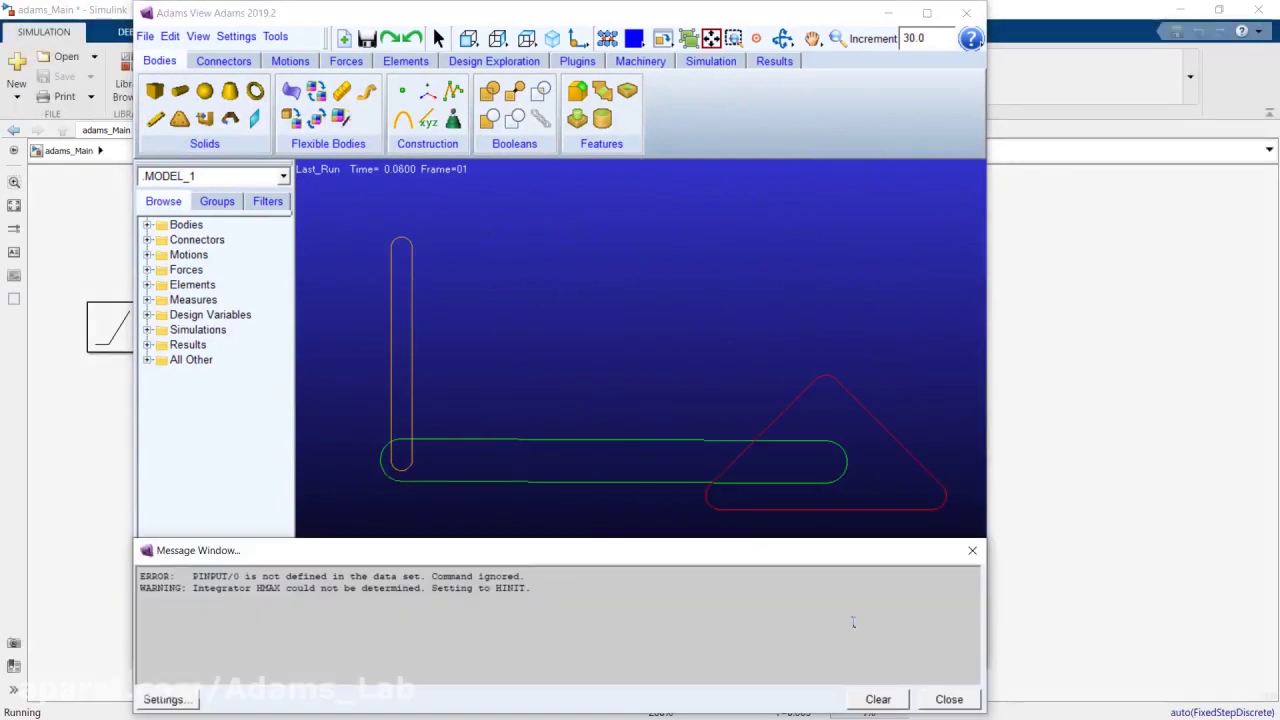
left_click(963, 704)
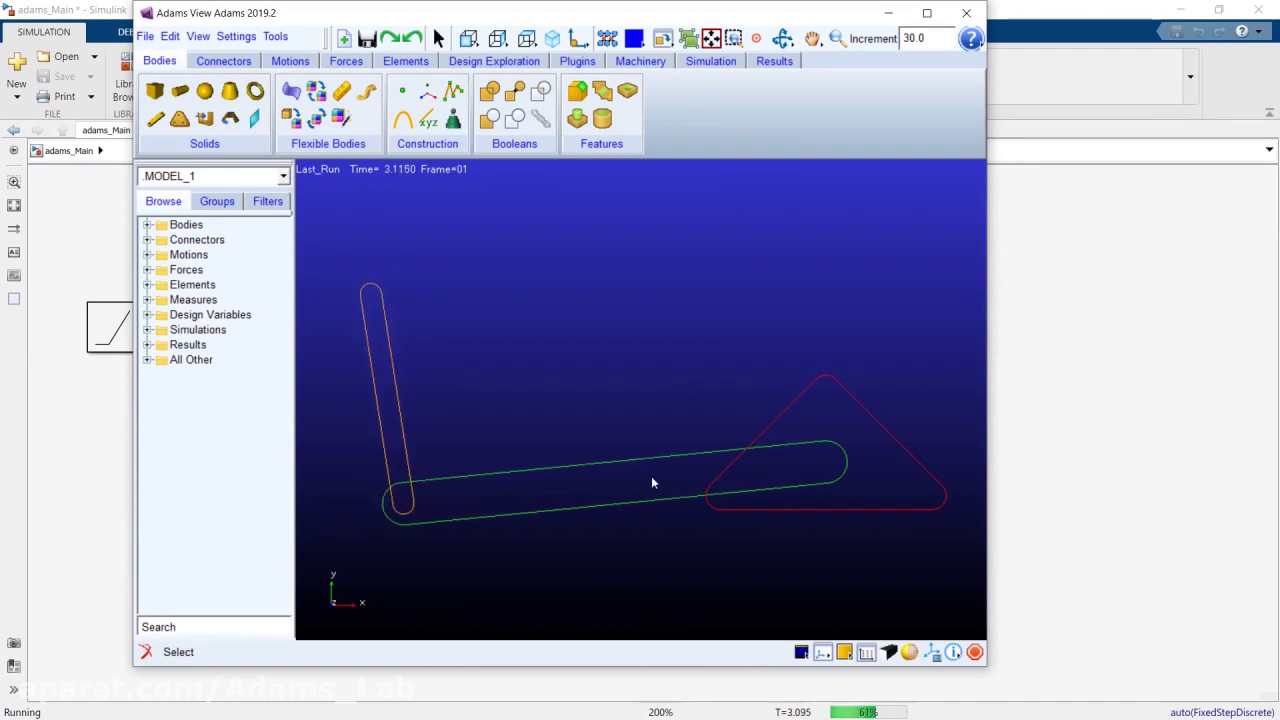
left_click_drag(486, 20, 1069, 53)
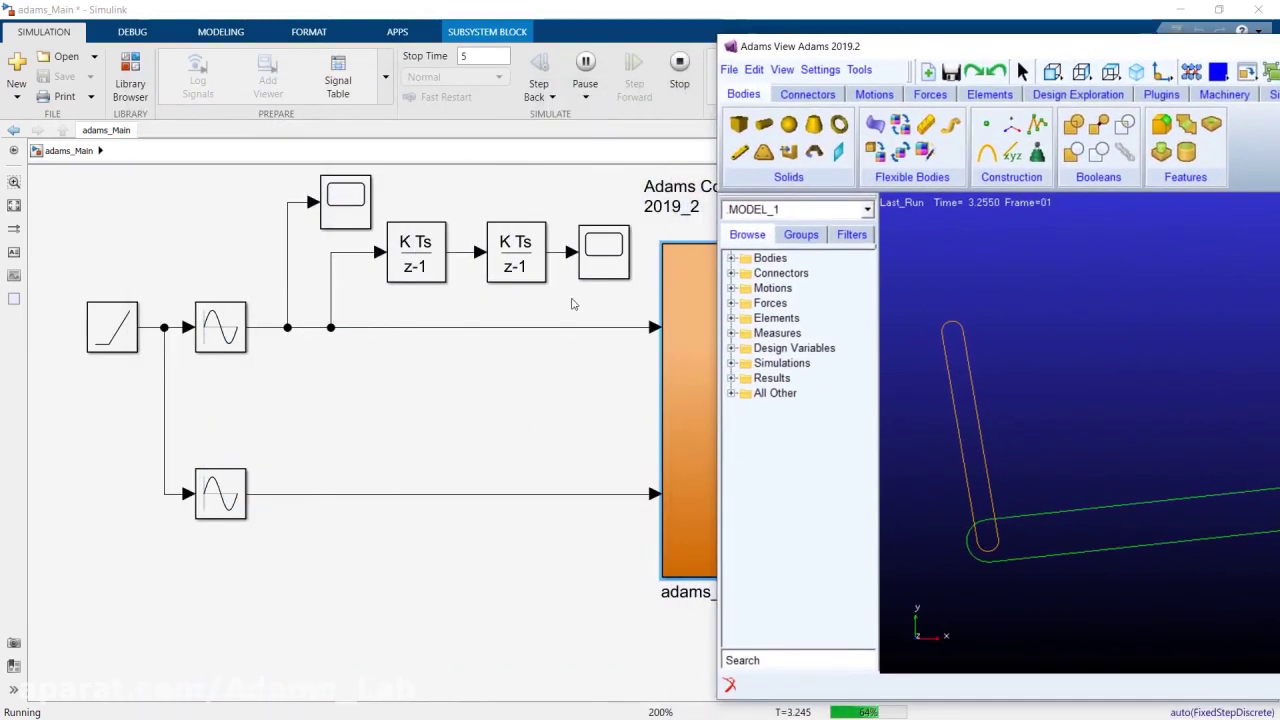
Step: Open Scope1 while the simulation runs and scale its axes to fit the signal
left_click(614, 251)
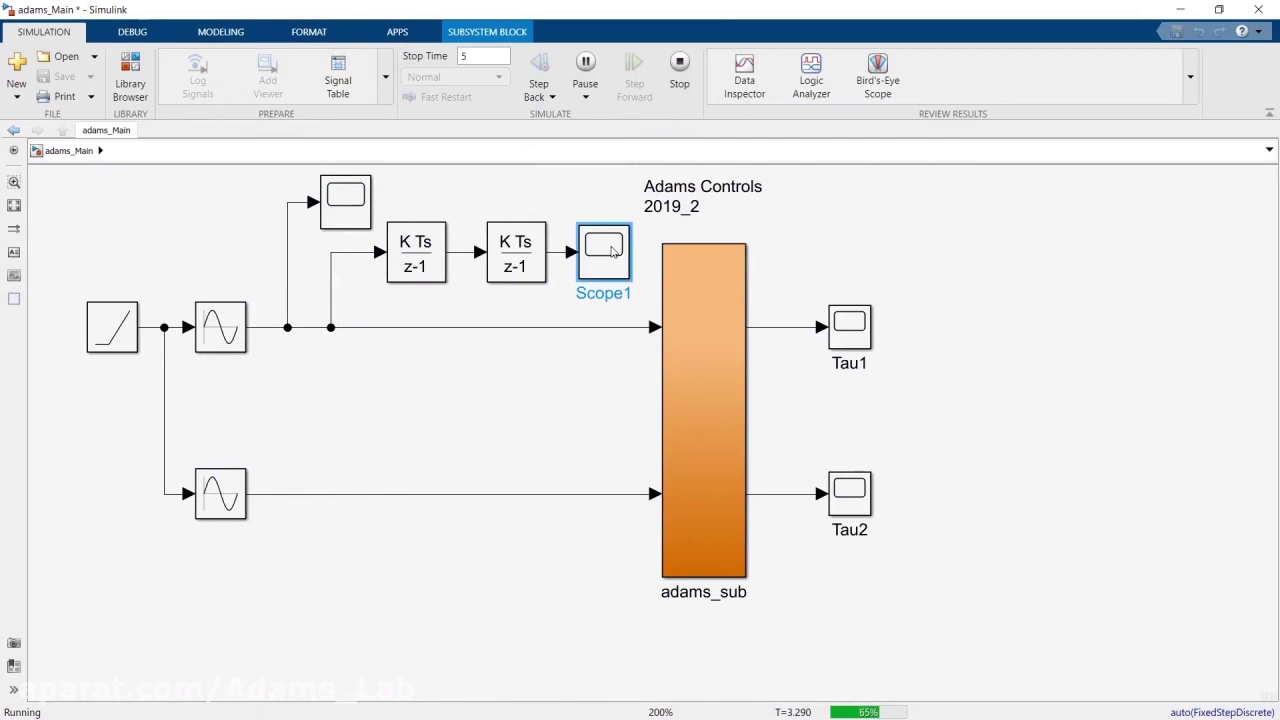
double_click(612, 251)
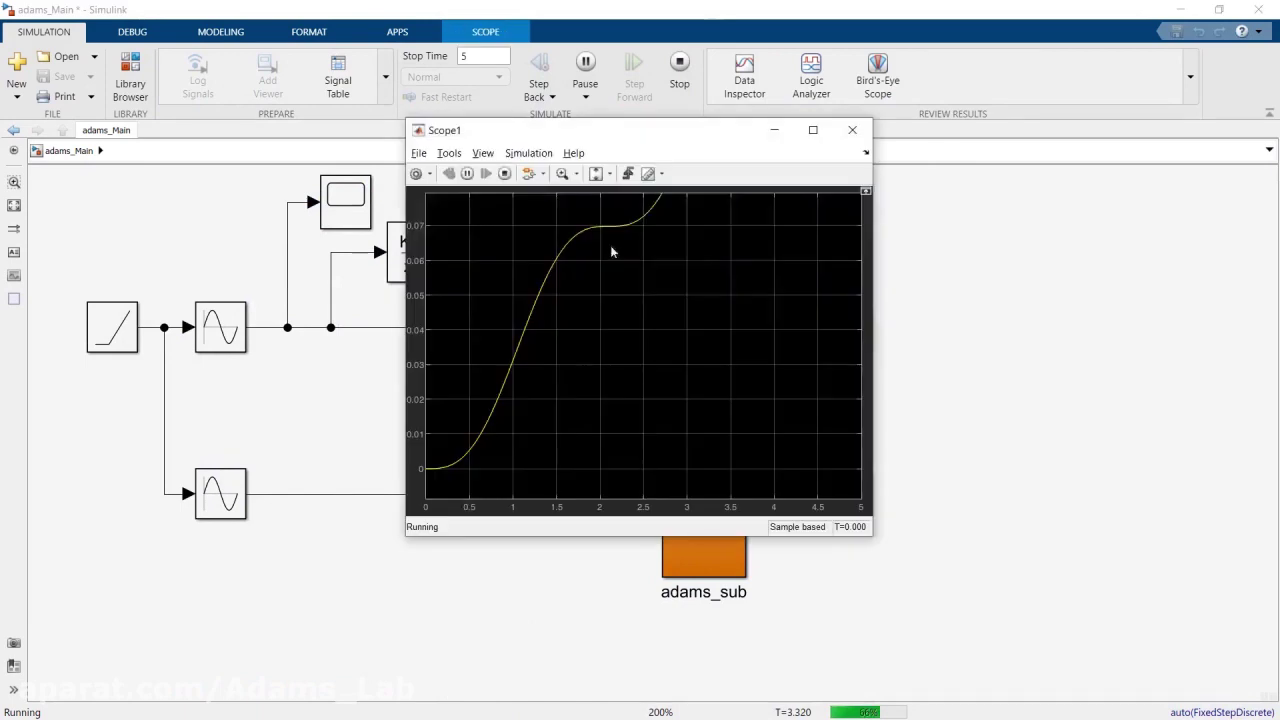
left_click(597, 174)
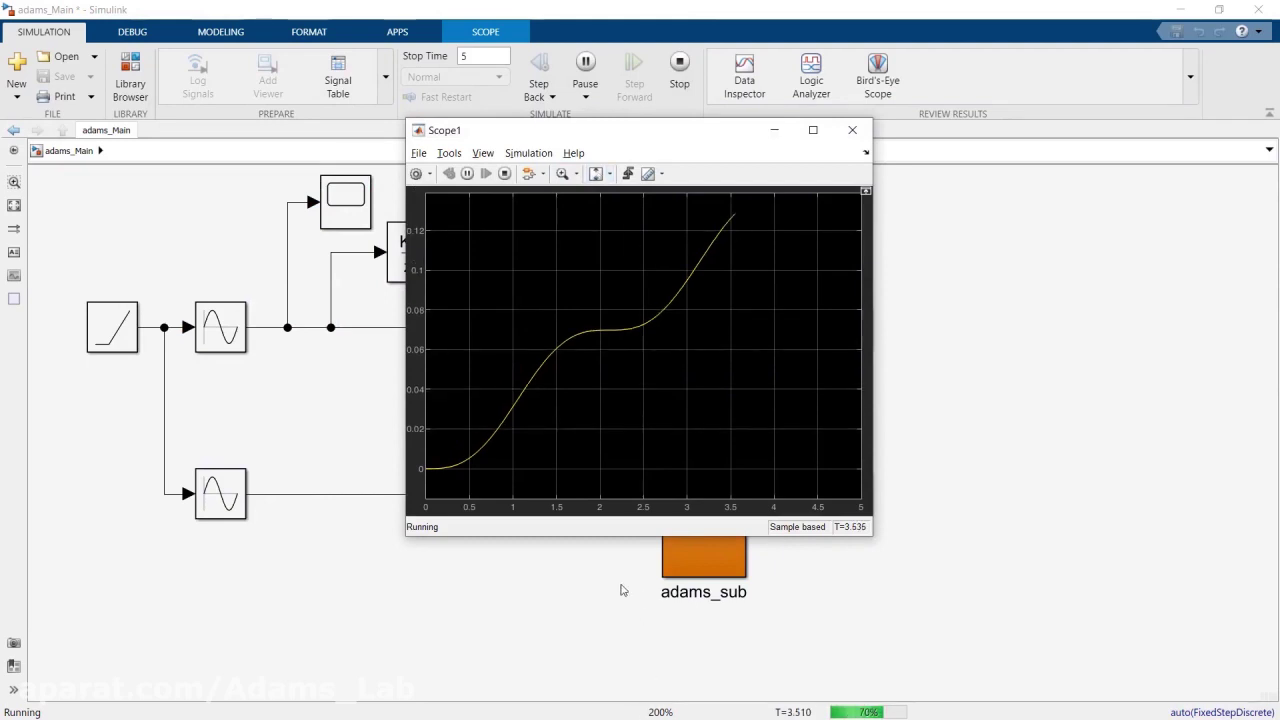
Step: Arrange Scope1 and the Adams View animation side by side and rescale the plot to compare the signal with the mechanism's motion
key("alt+Tab")
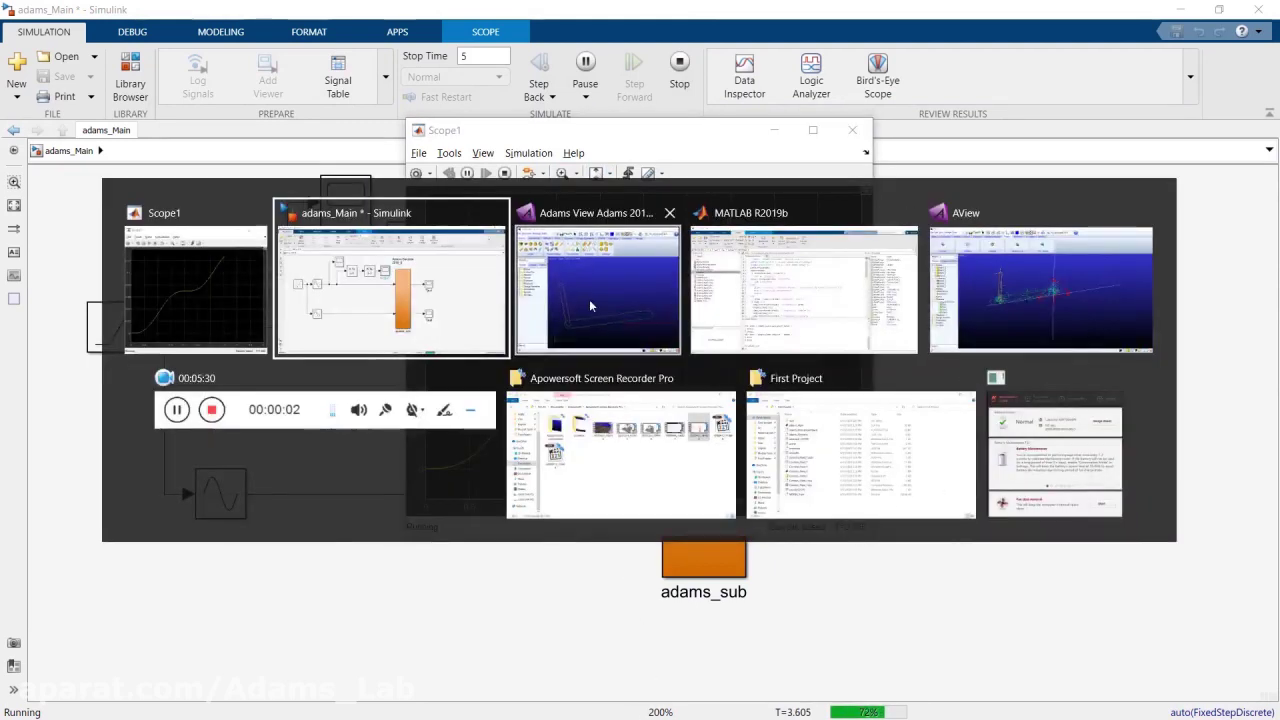
left_click(589, 299)
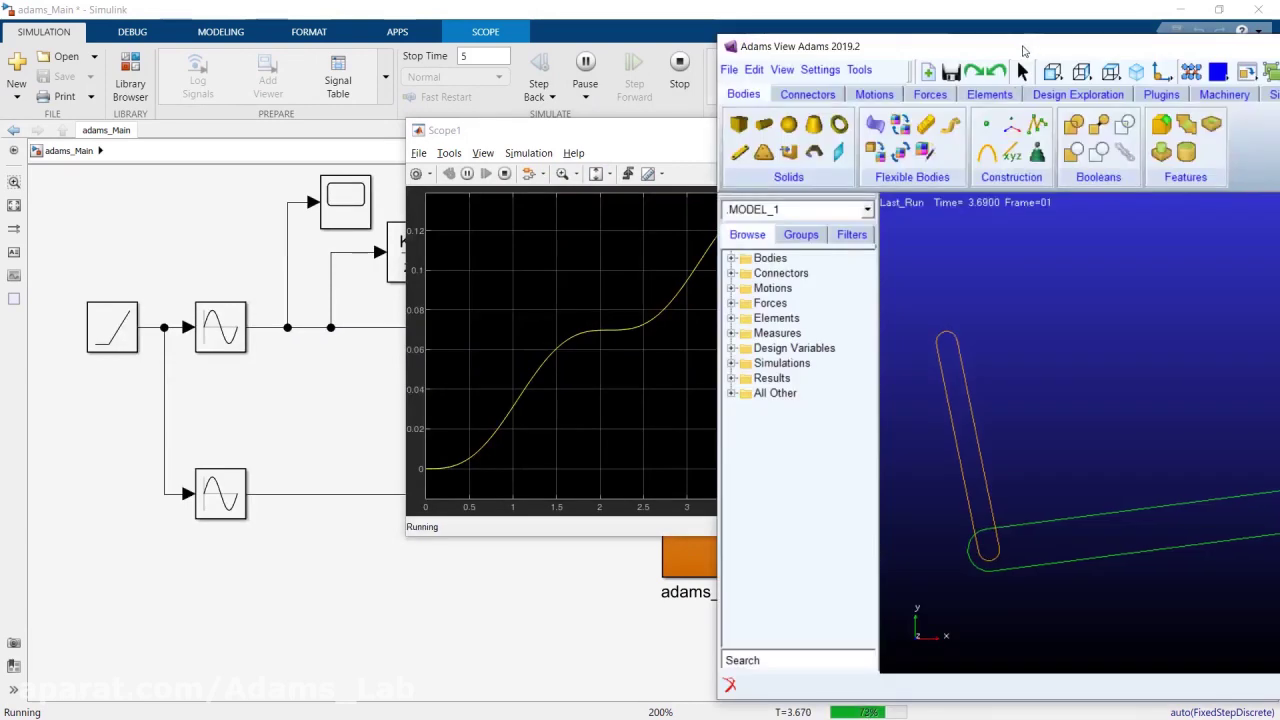
left_click_drag(690, 141, 299, 159)
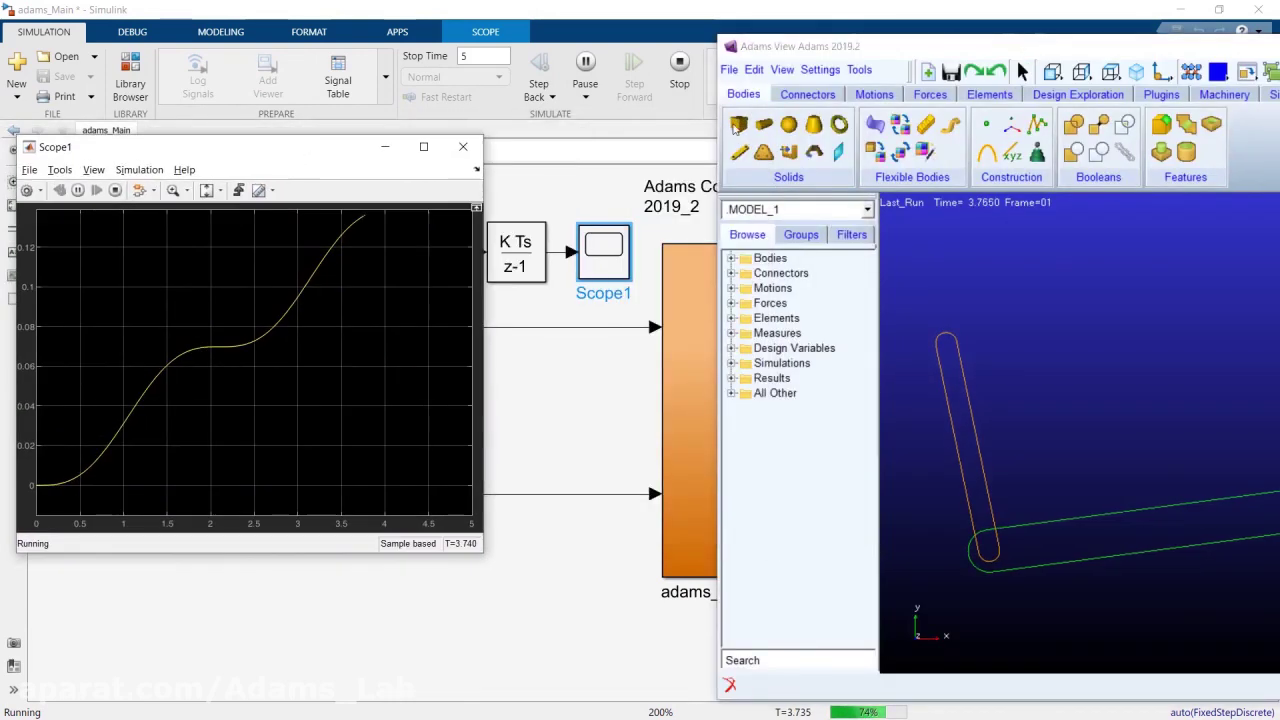
left_click_drag(1003, 48, 767, 22)
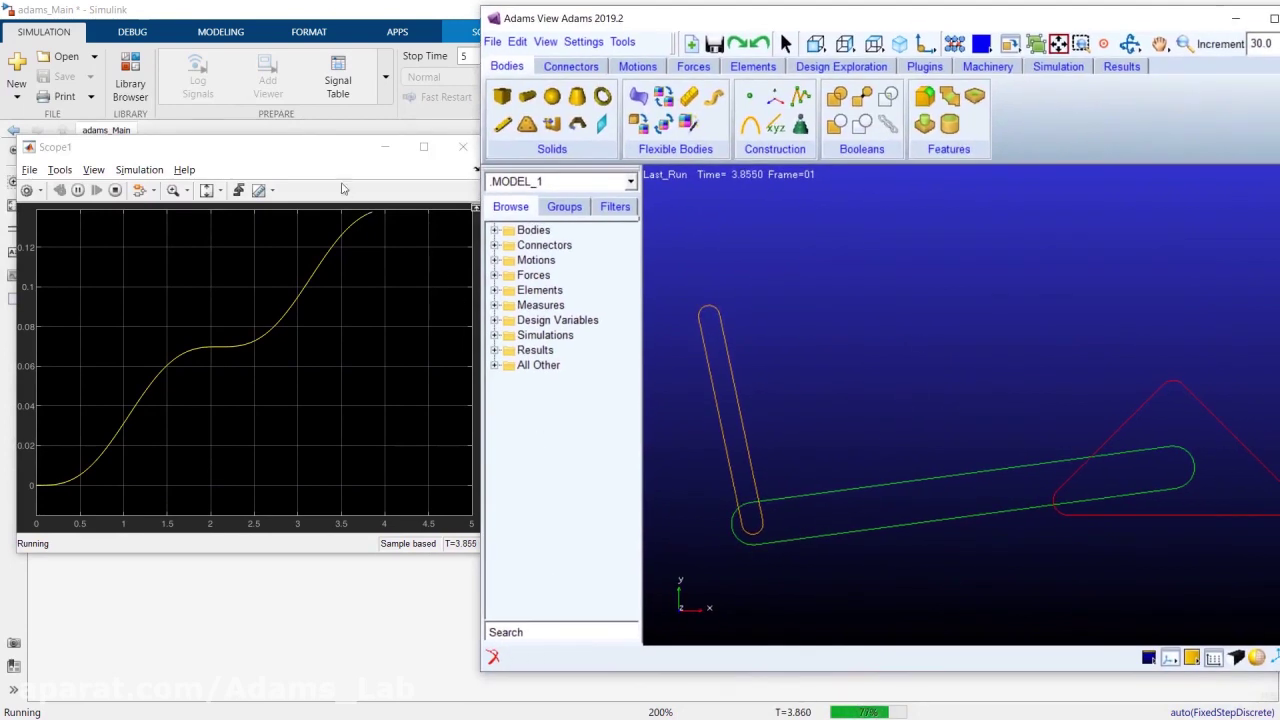
left_click(310, 150)
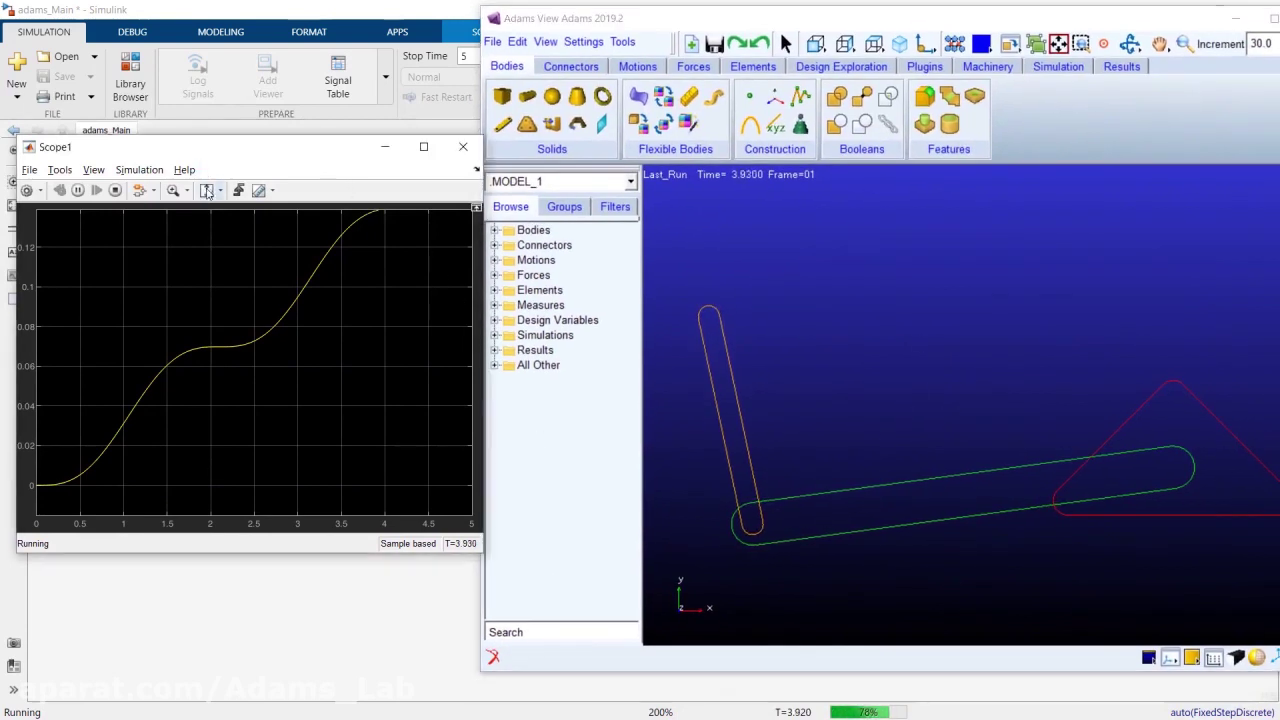
left_click(206, 191)
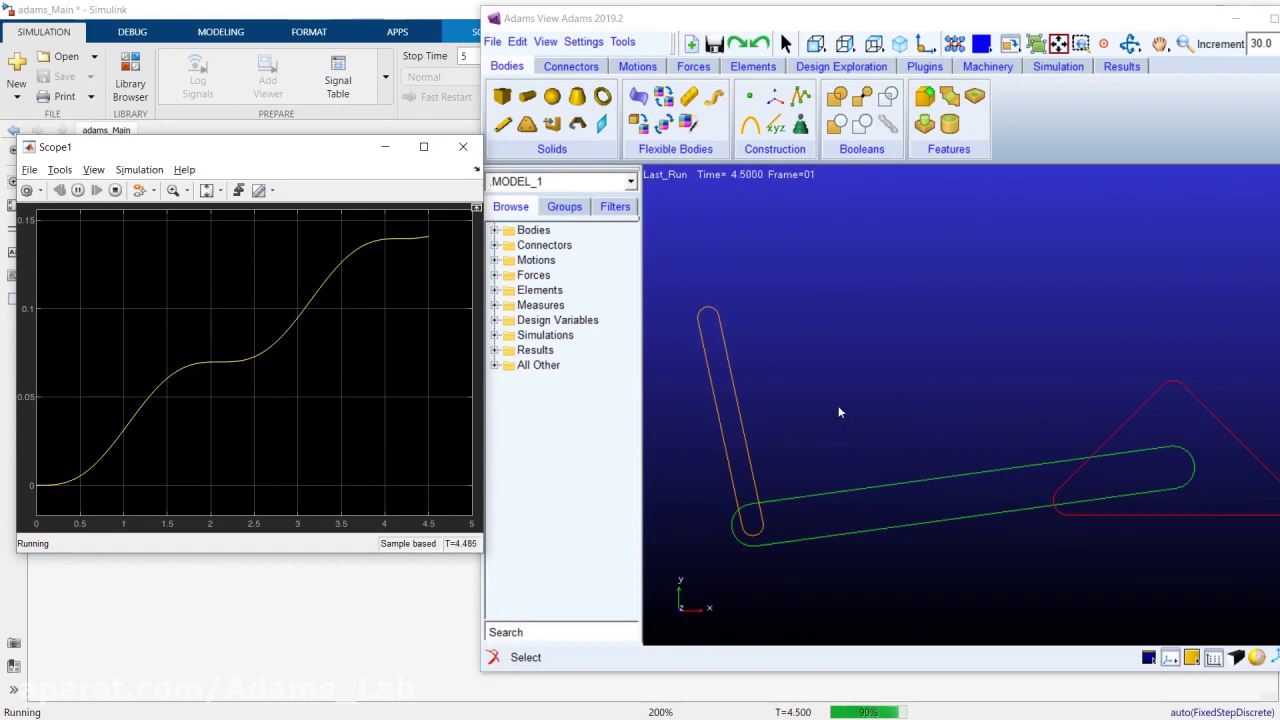
left_click(1106, 41)
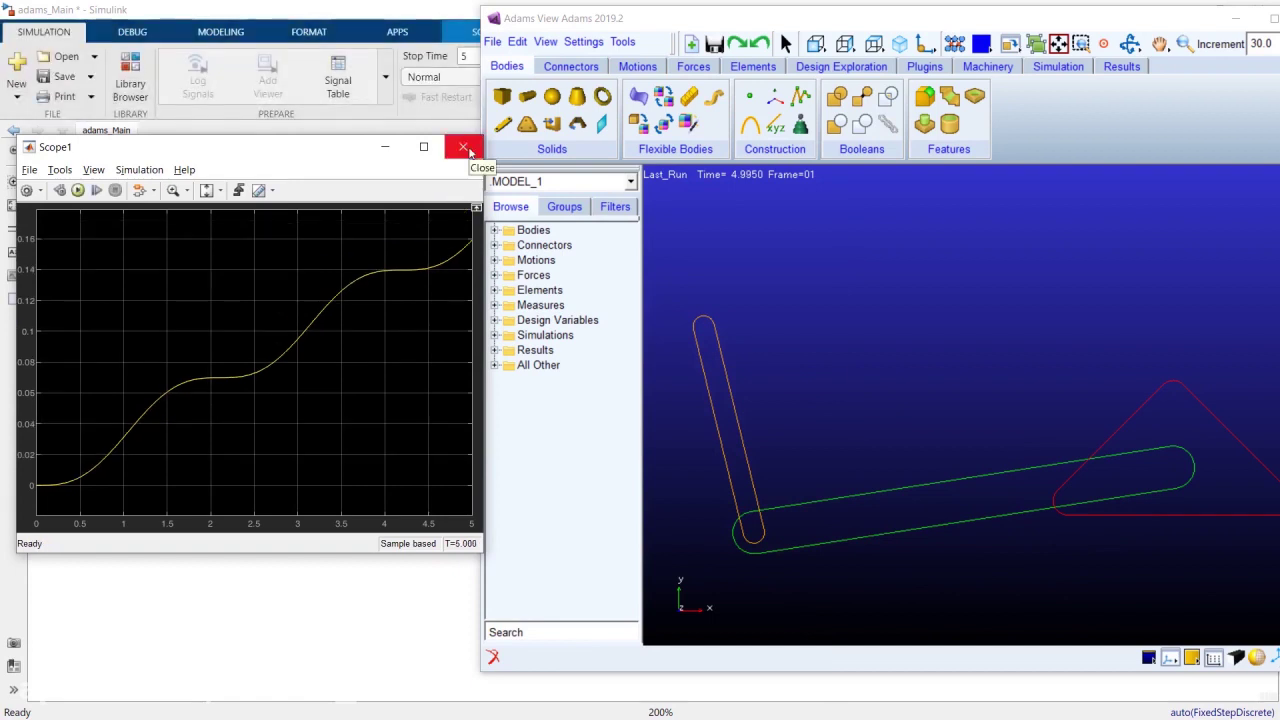
Step: Close Scope1 and save the adams_Main model
left_click(463, 147)
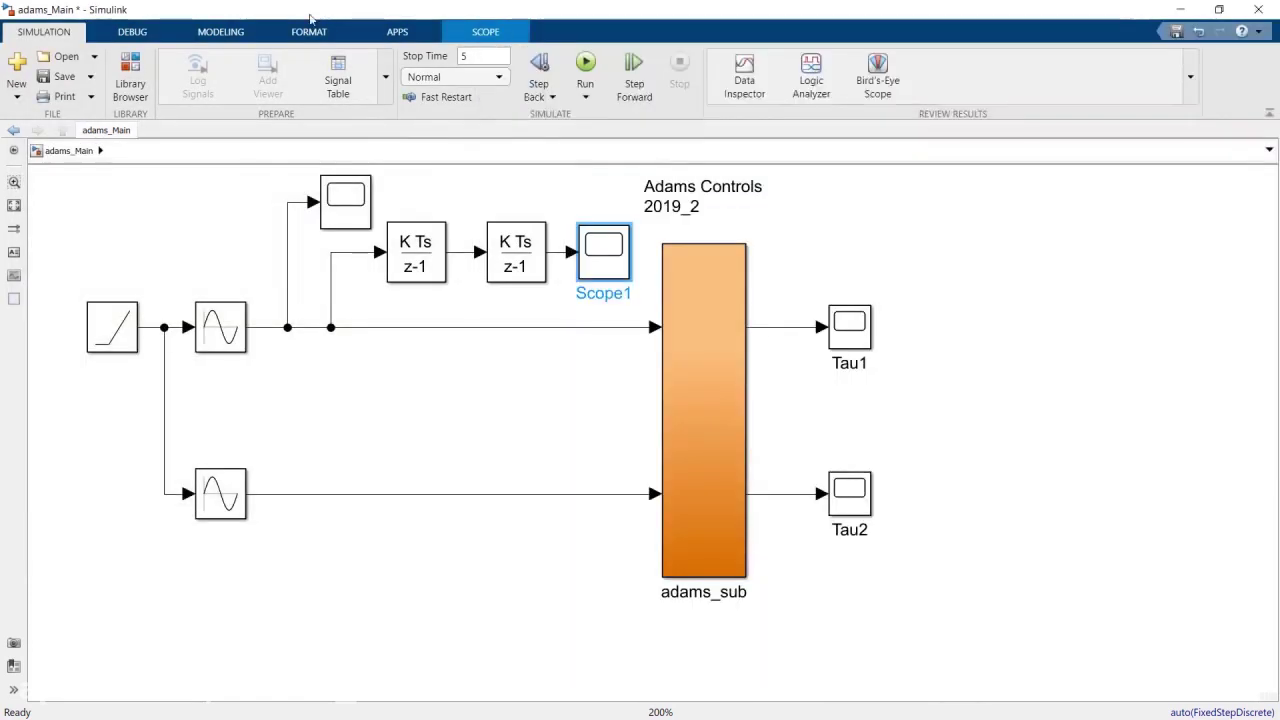
left_click(327, 14)
left_click(52, 78)
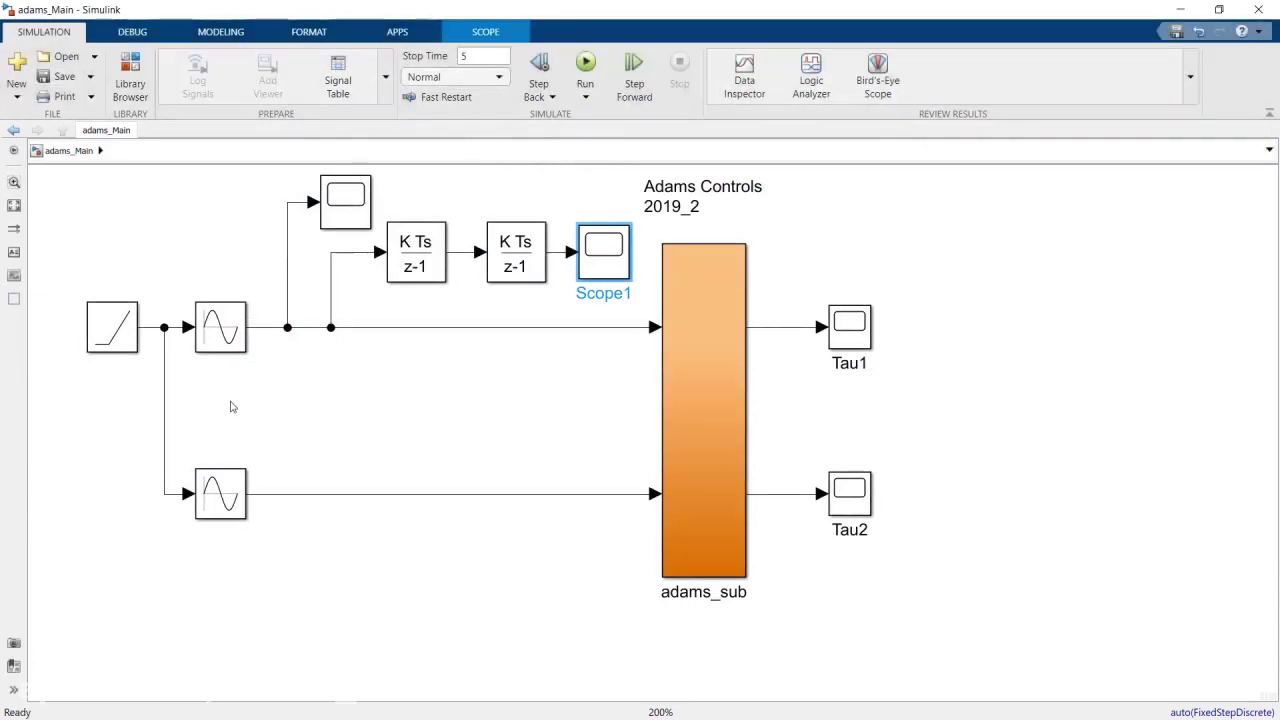
left_click(378, 373)
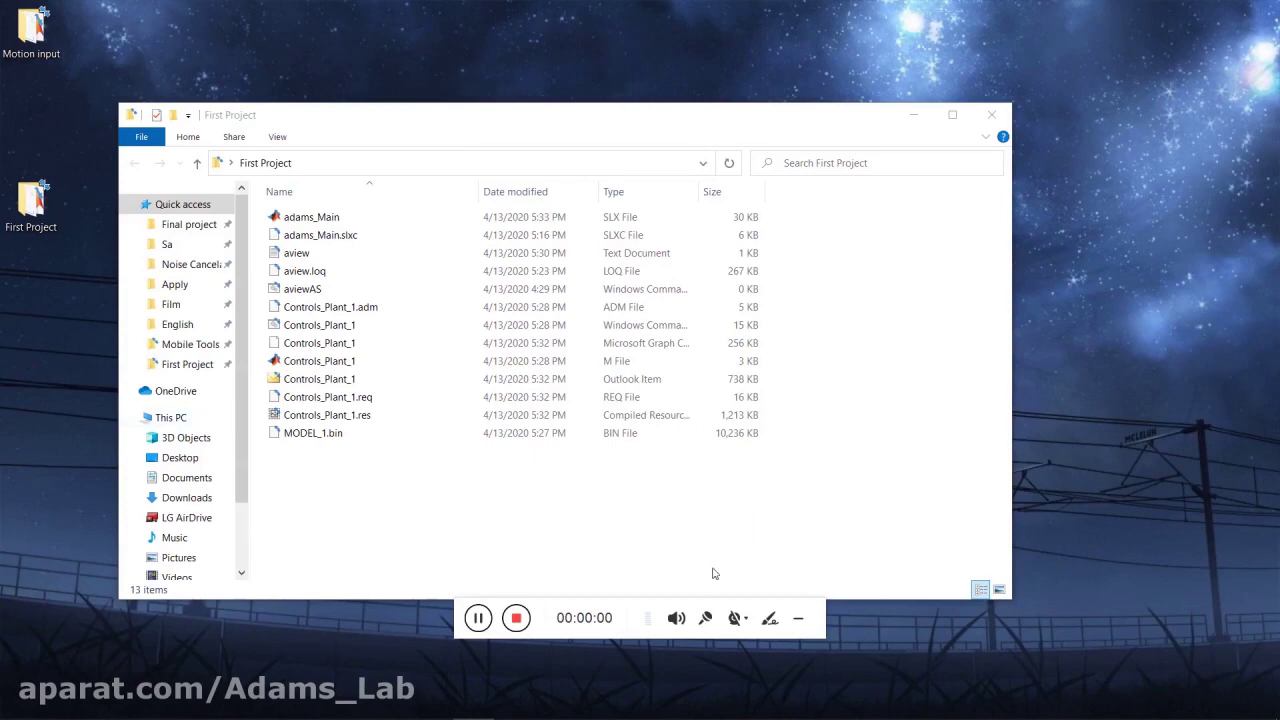
left_click(807, 624)
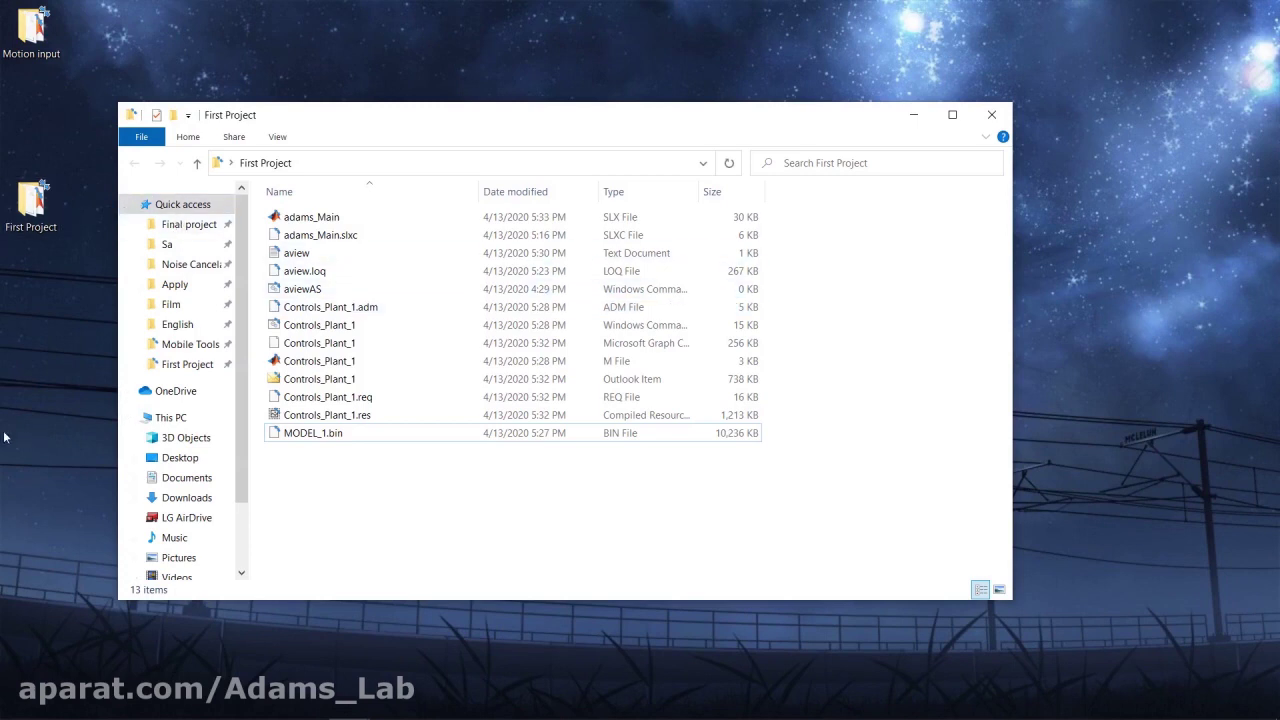
Step: Launch Adams View from the Adams 2019.2 program group
left_click(20, 703)
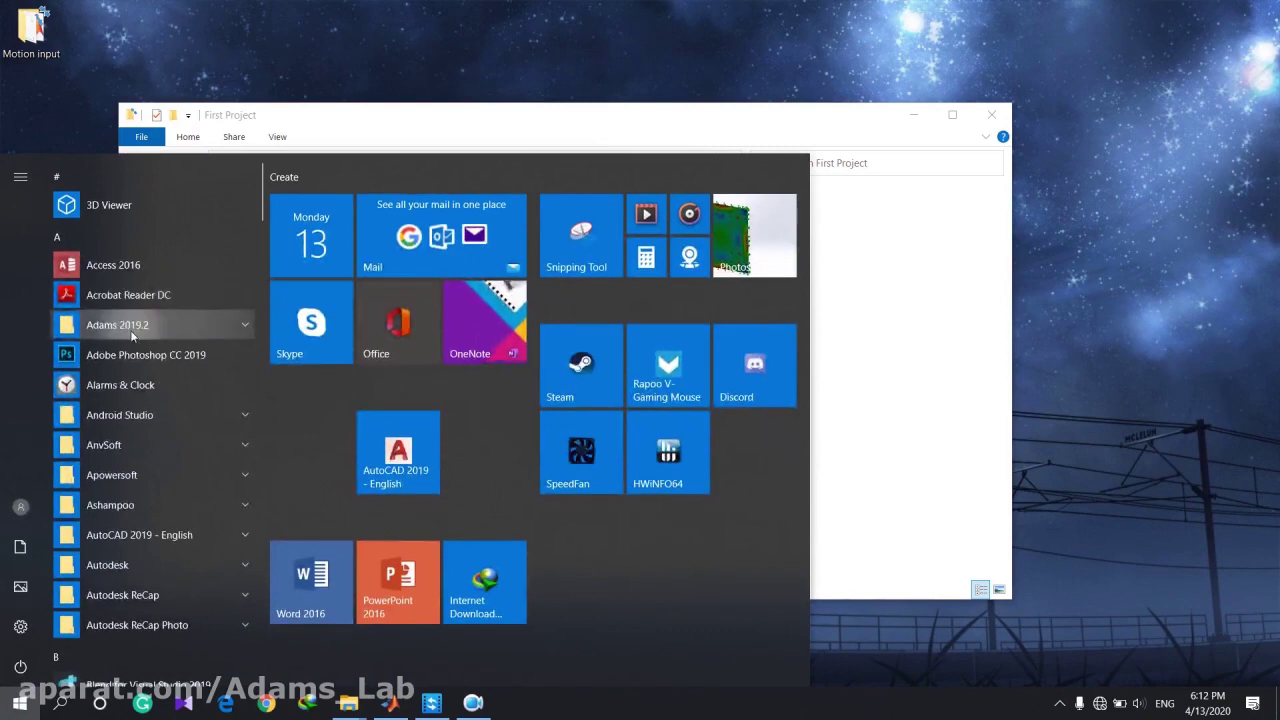
left_click(131, 330)
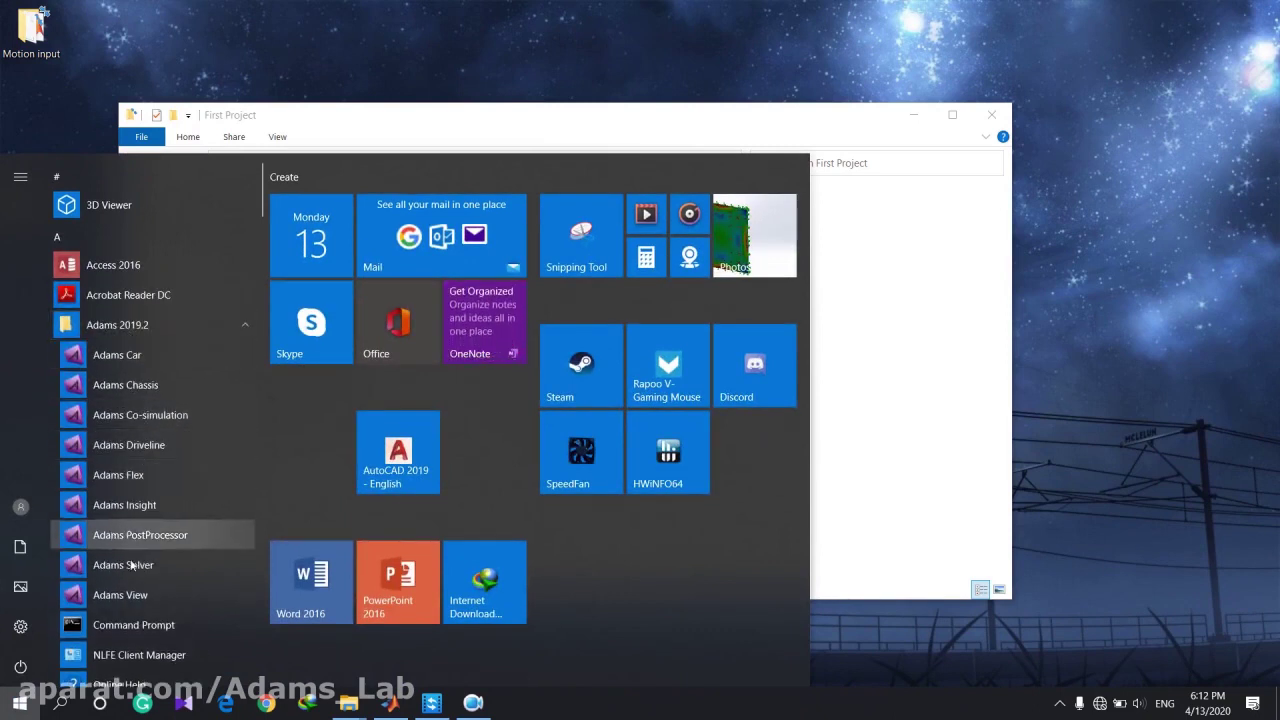
left_click(125, 594)
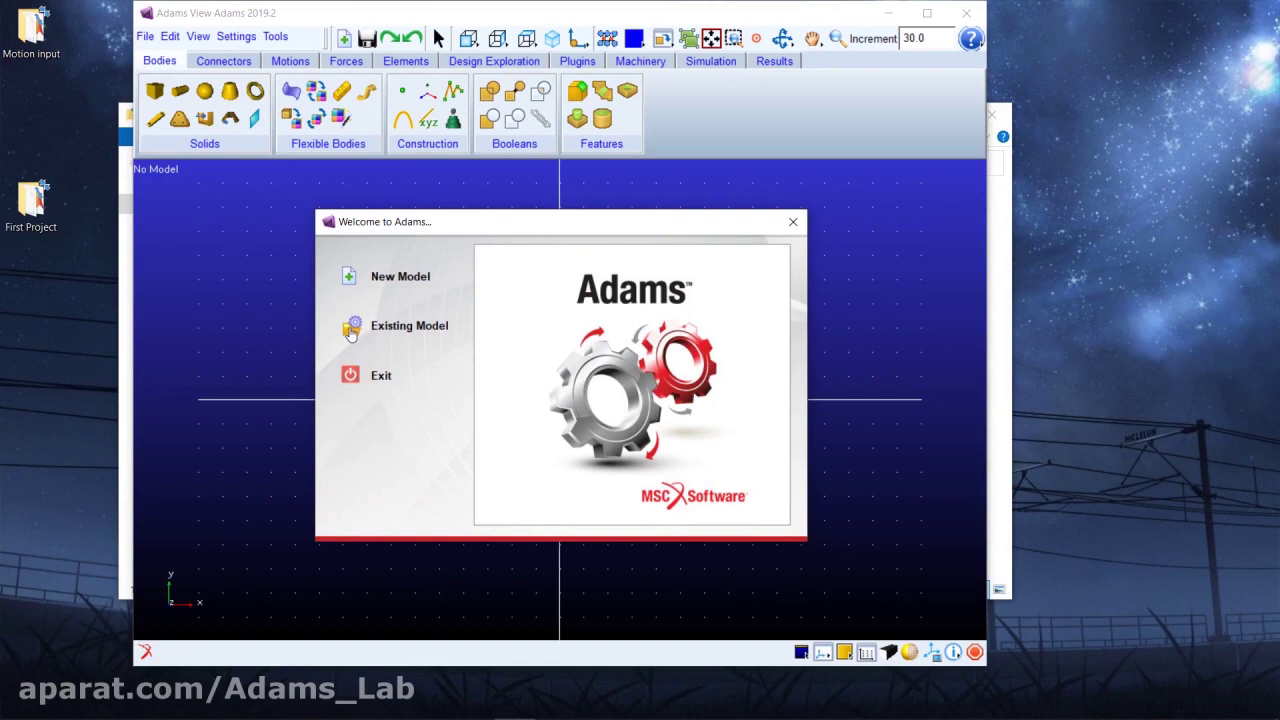
Step: Choose to open an existing model and set the working directory to the First Project folder on the Desktop
left_click(355, 334)
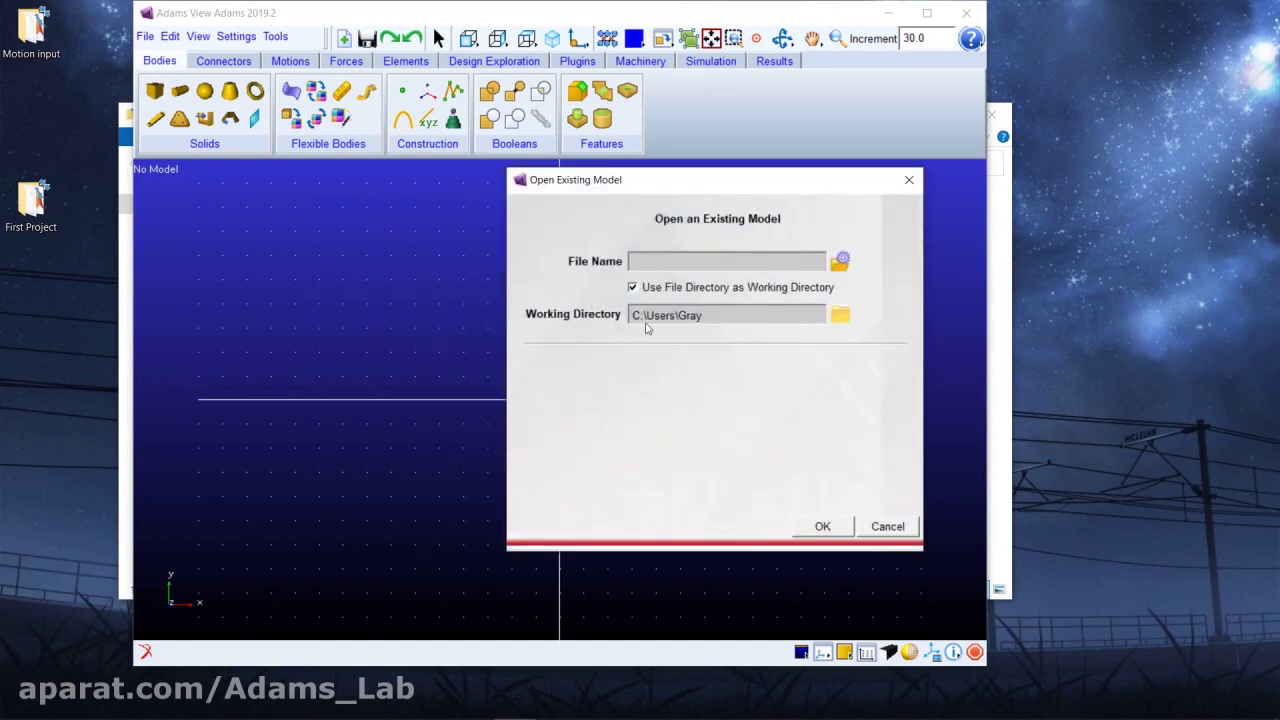
left_click(840, 316)
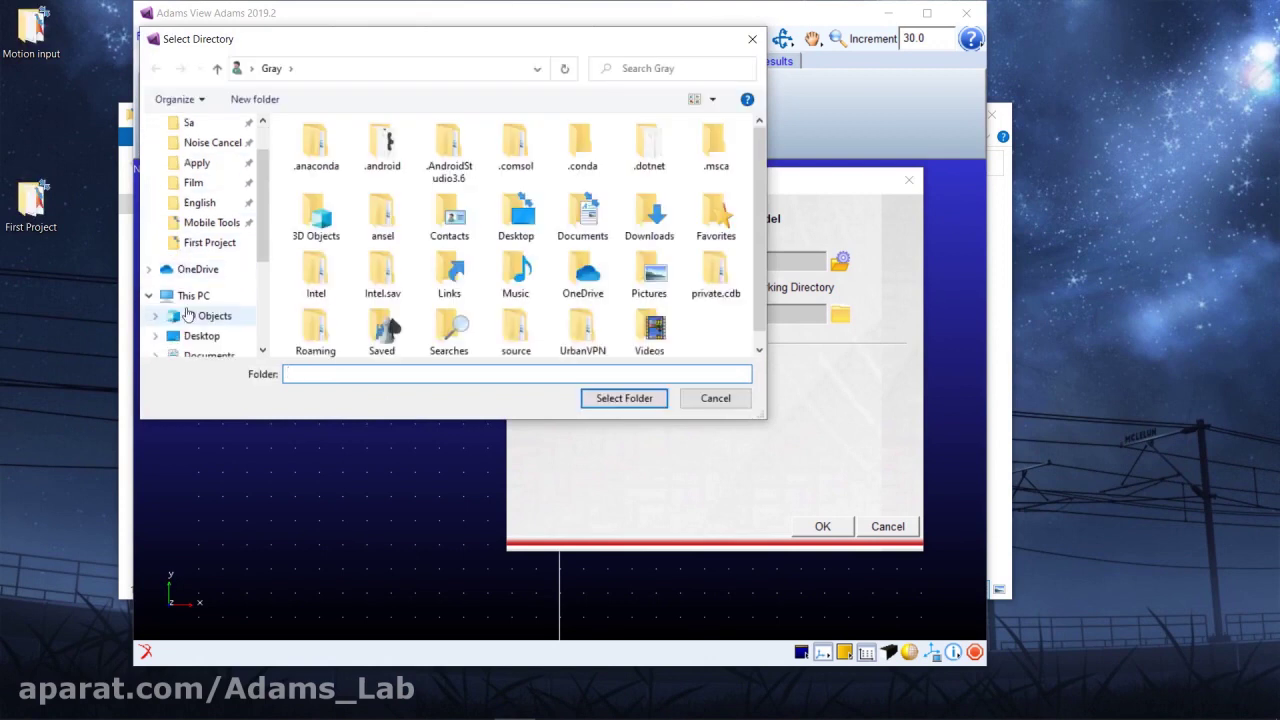
left_click(195, 342)
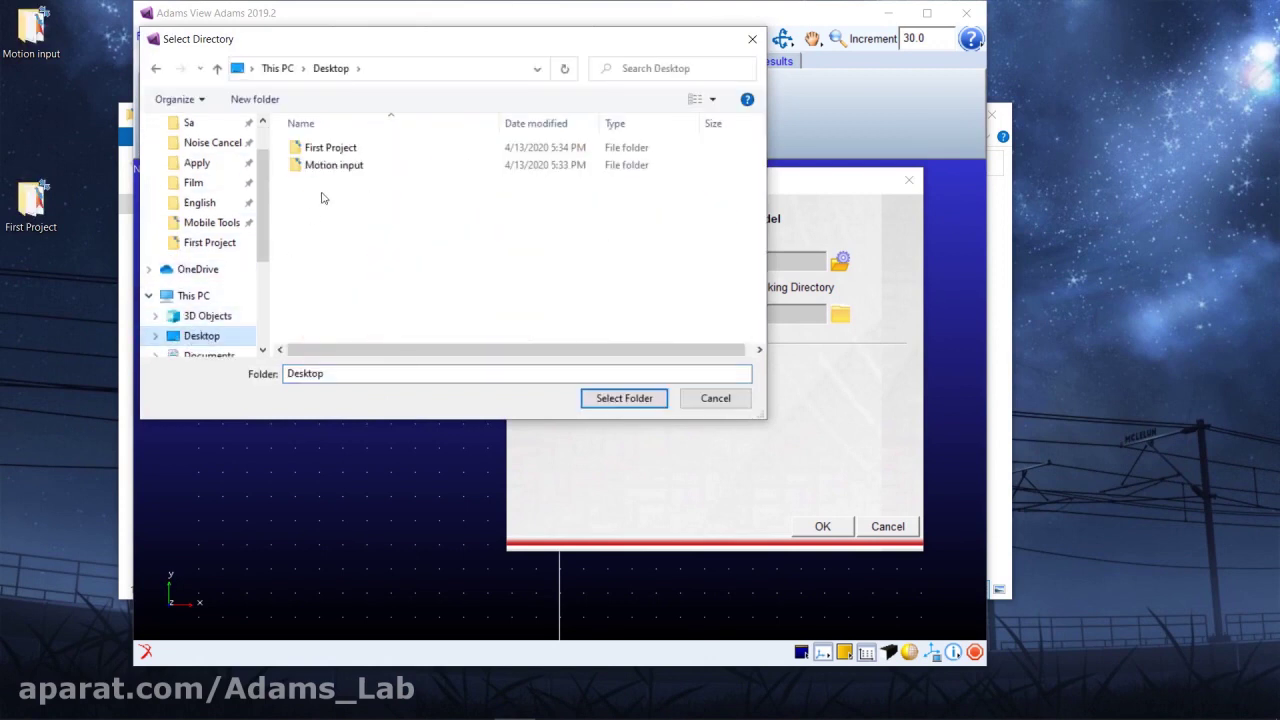
double_click(342, 148)
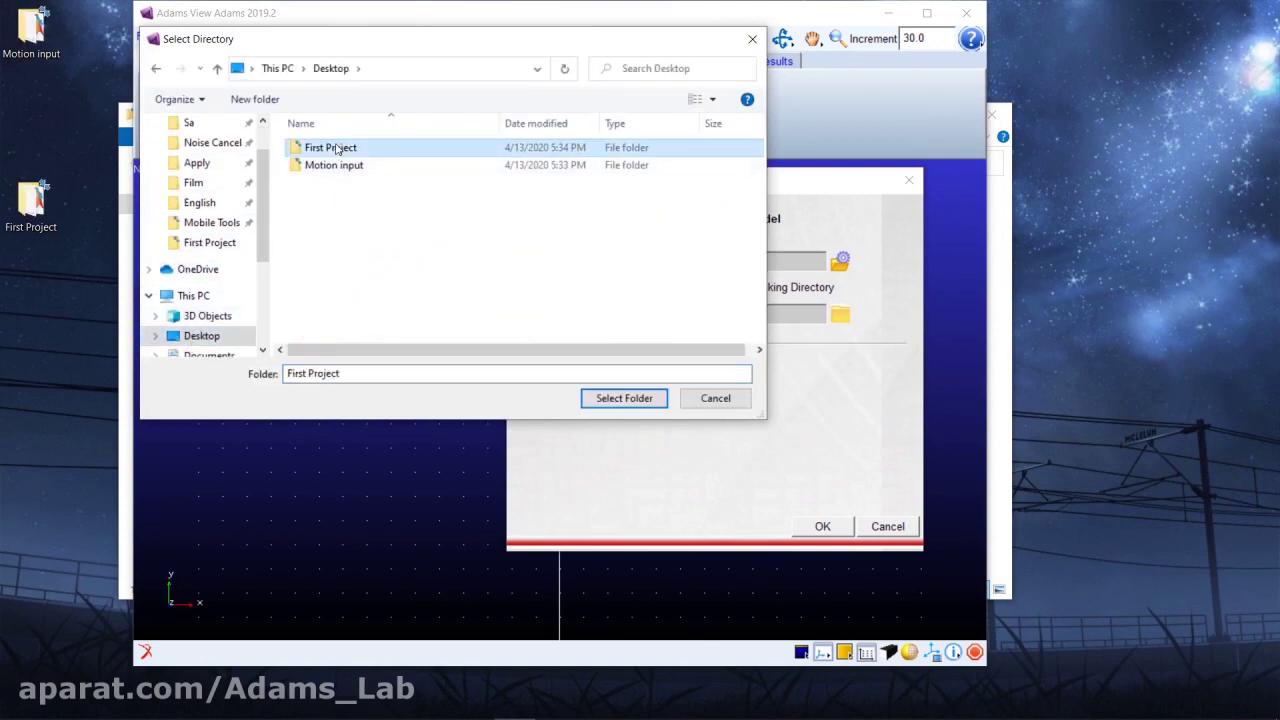
left_click(650, 400)
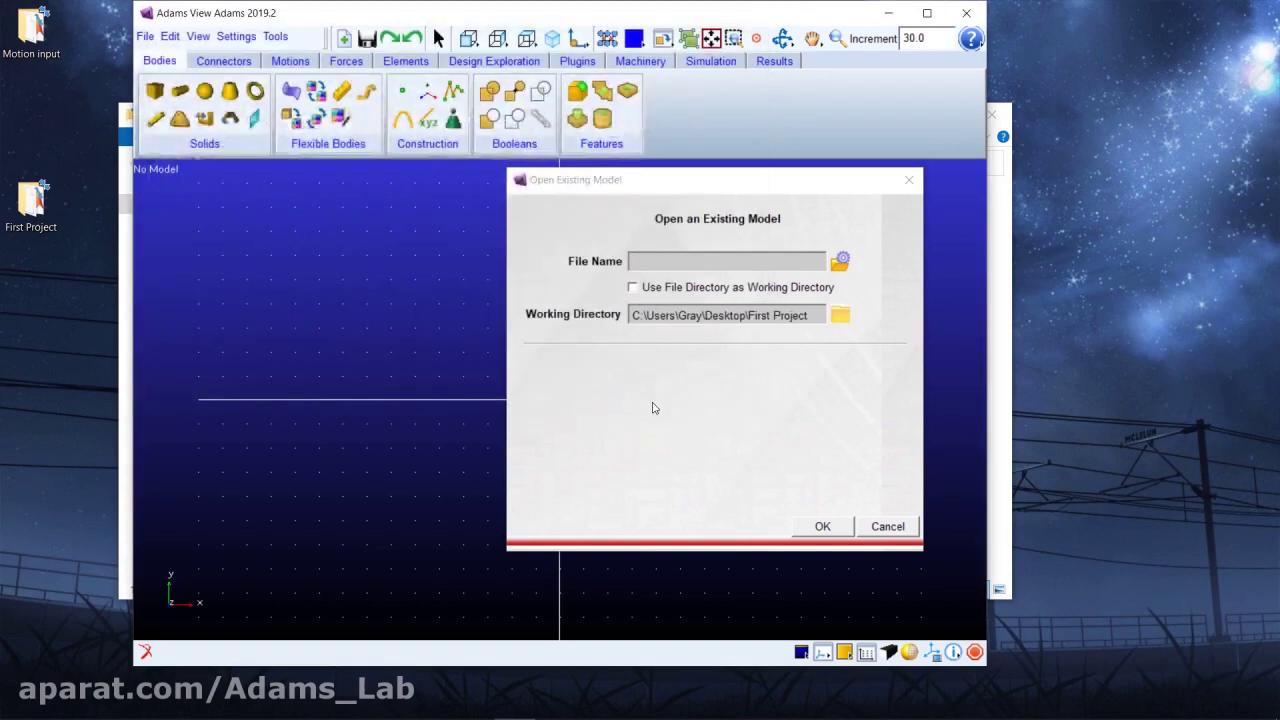
Step: Load MODEL_1.bin from the First Project folder
left_click(839, 261)
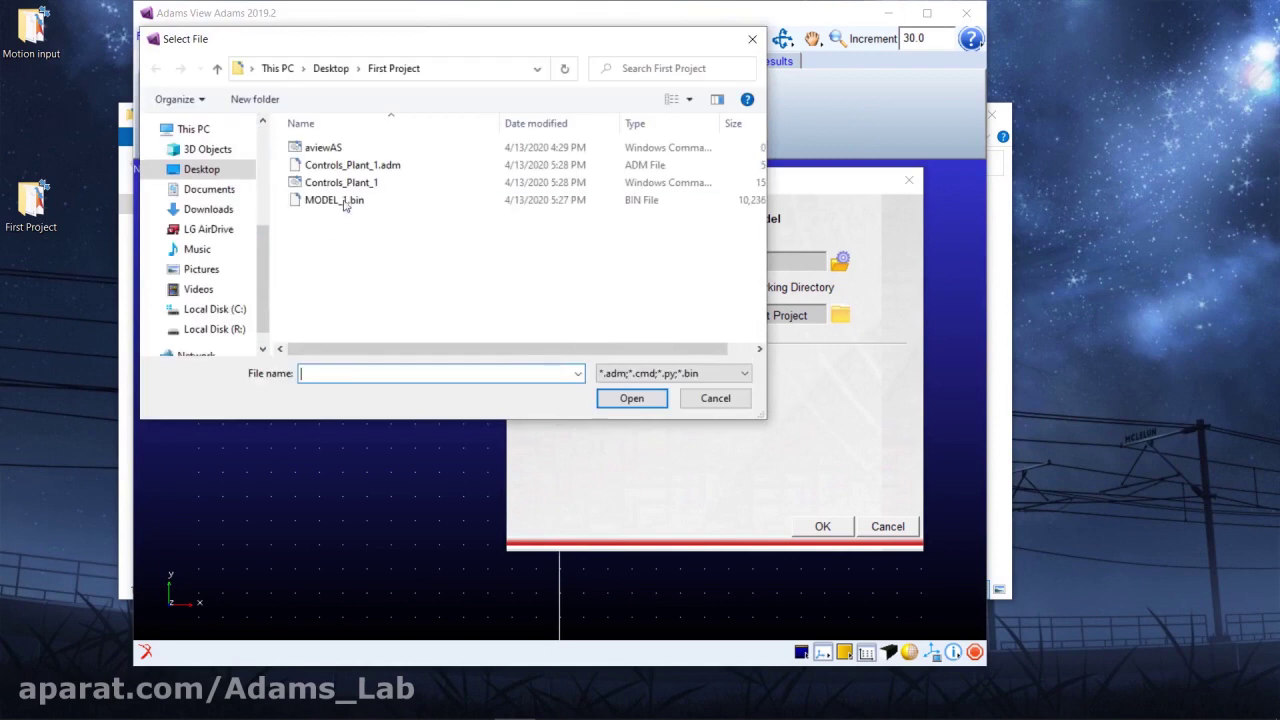
left_click(346, 200)
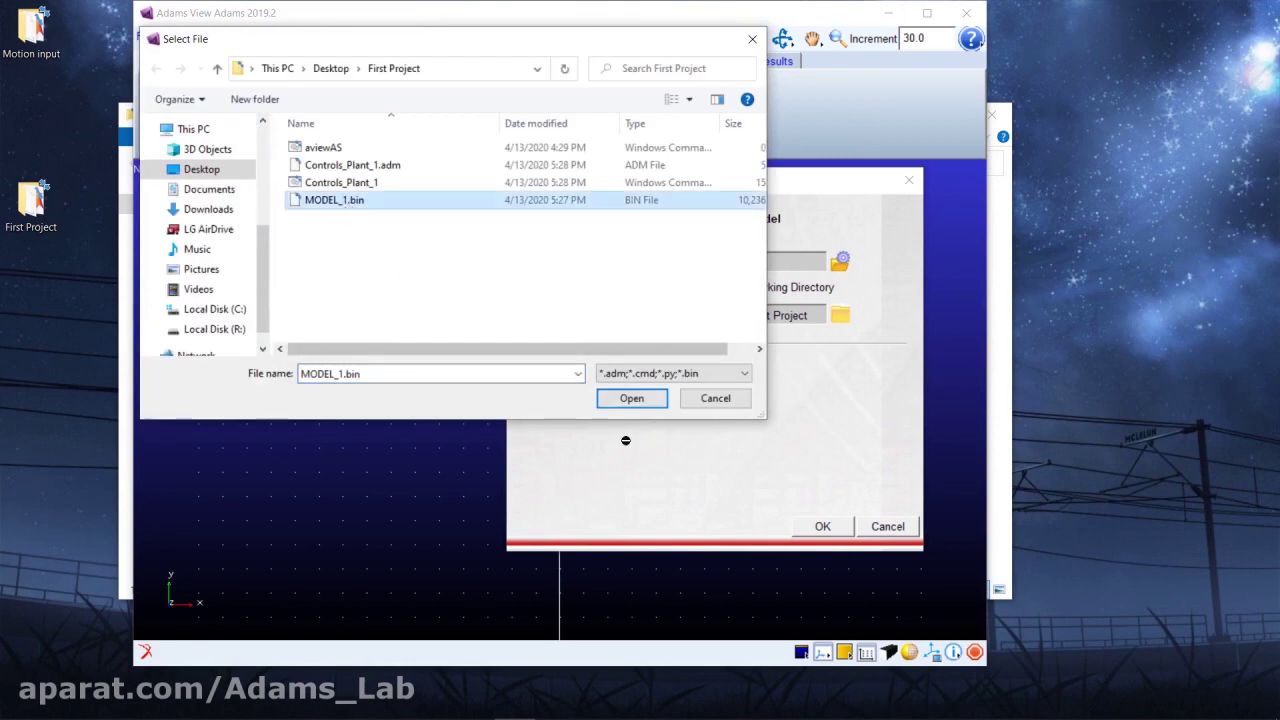
left_click(627, 398)
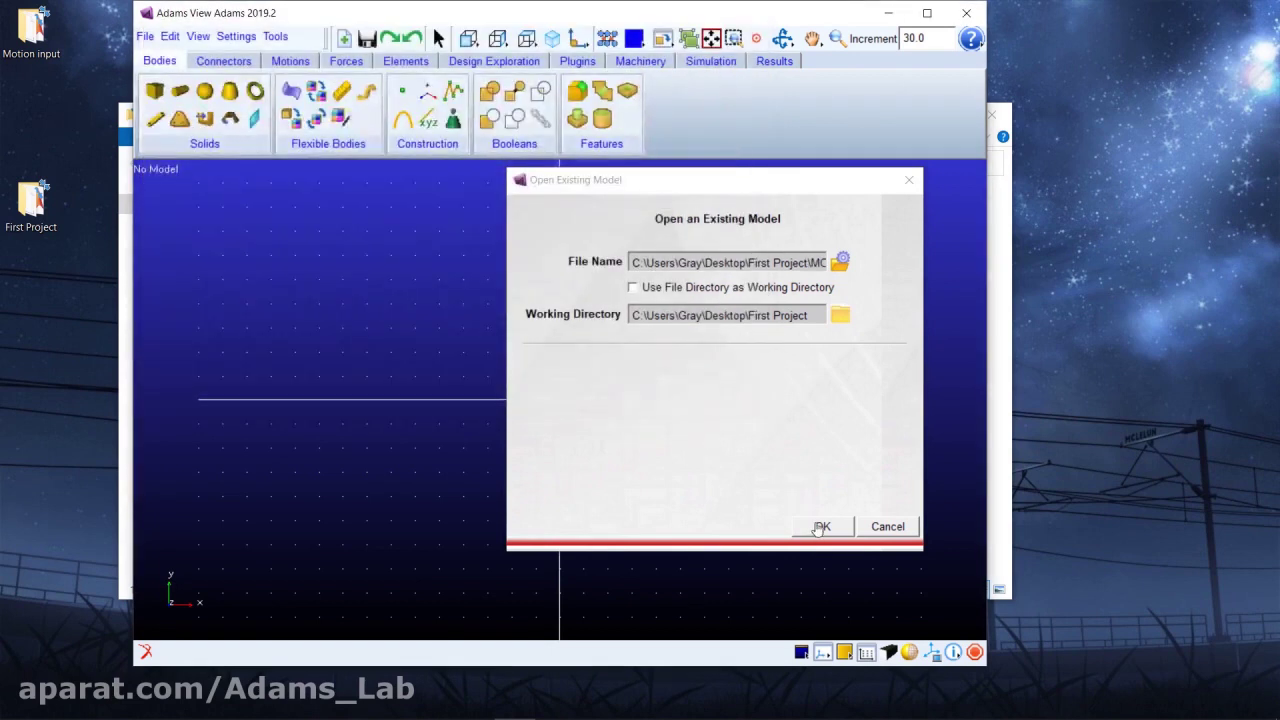
left_click(815, 527)
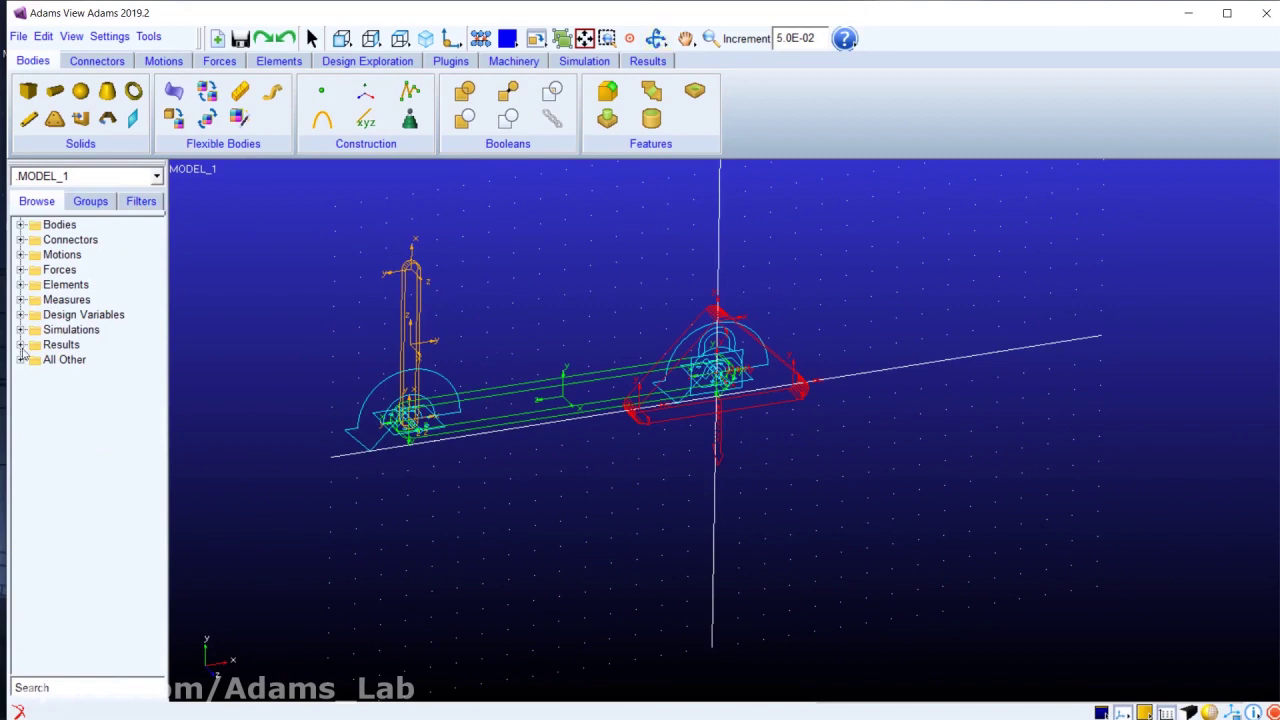
Step: Expand the model's Motions and System Elements groups to list their contents
left_click(21, 256)
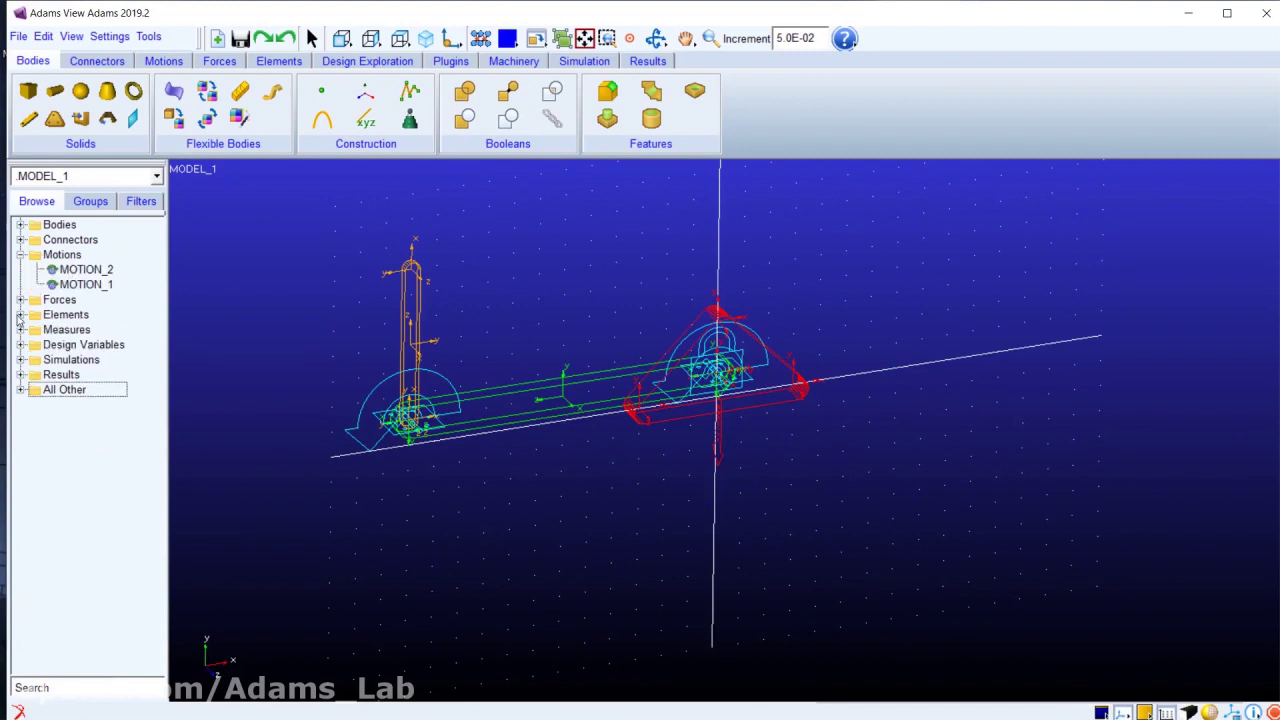
left_click(20, 315)
left_click(37, 330)
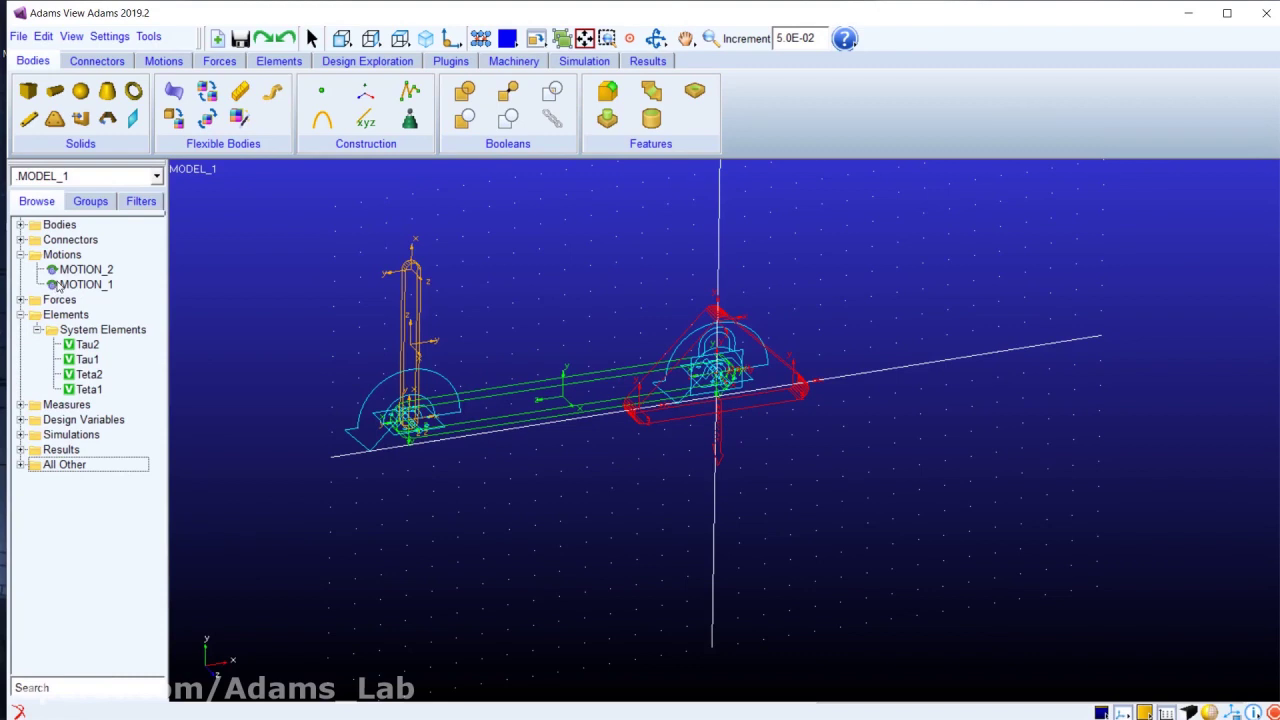
Step: Try to delete MOTION_1, list its dependent objects and dismiss the message window
left_click(80, 285)
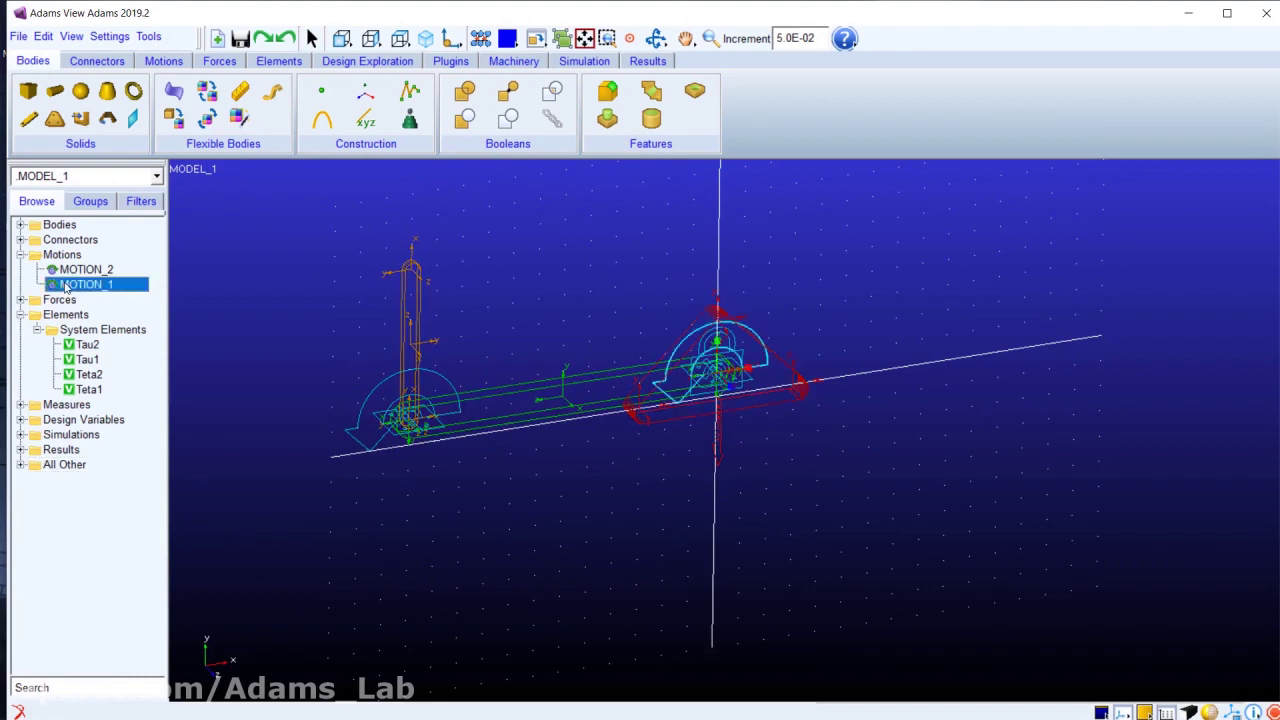
right_click(66, 288)
left_click(95, 423)
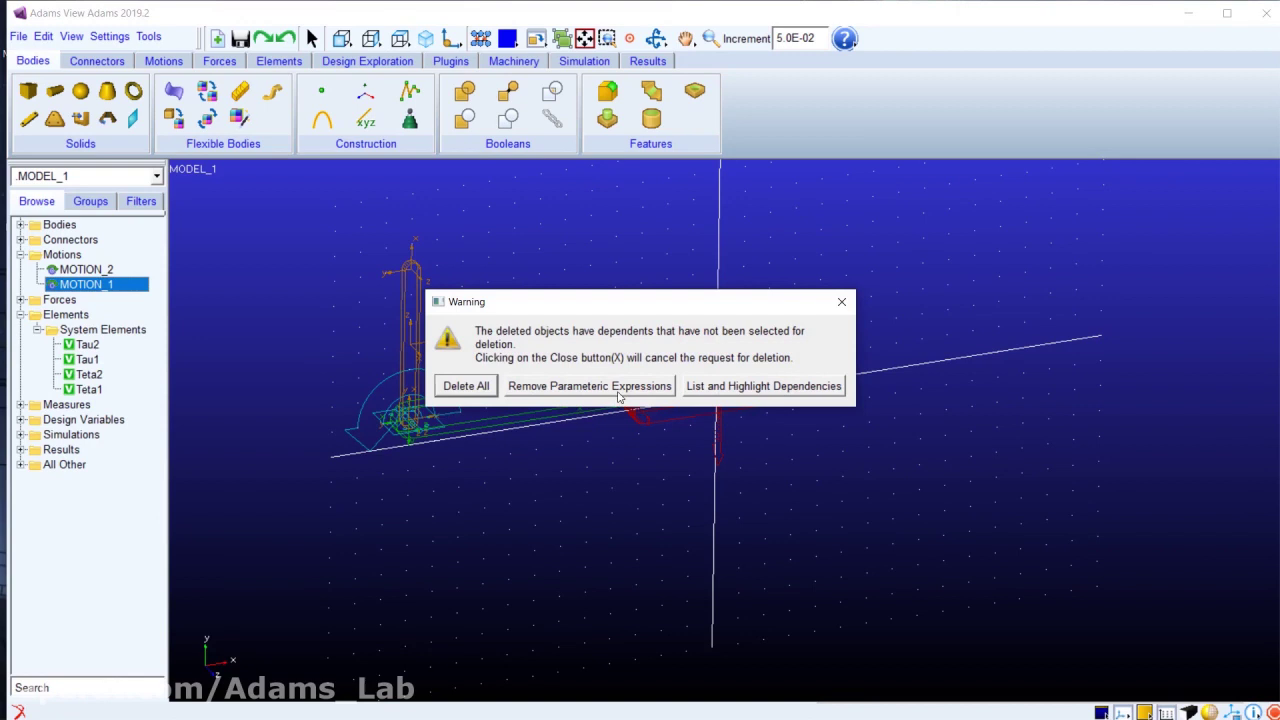
left_click(703, 388)
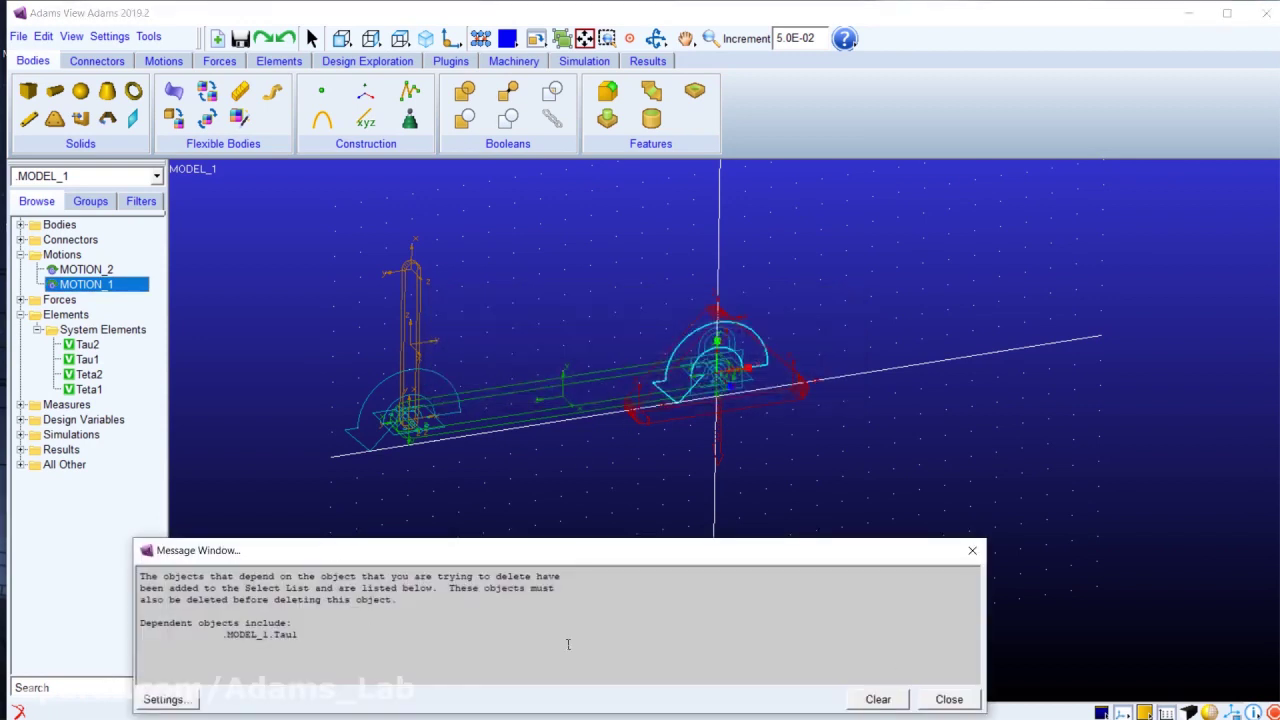
left_click(933, 700)
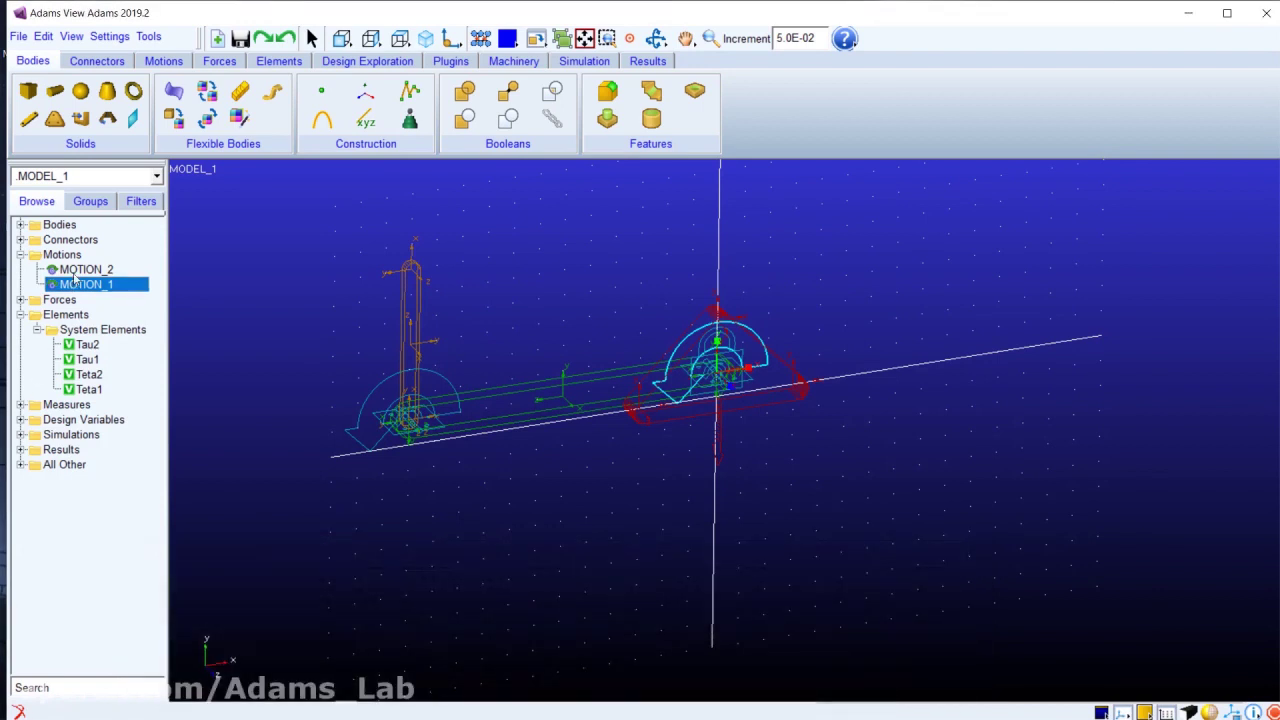
Step: Try to delete MOTION_2 by removing its parametric expressions, and clear and close the message window
left_click(88, 391)
left_click(84, 360)
left_click(84, 346)
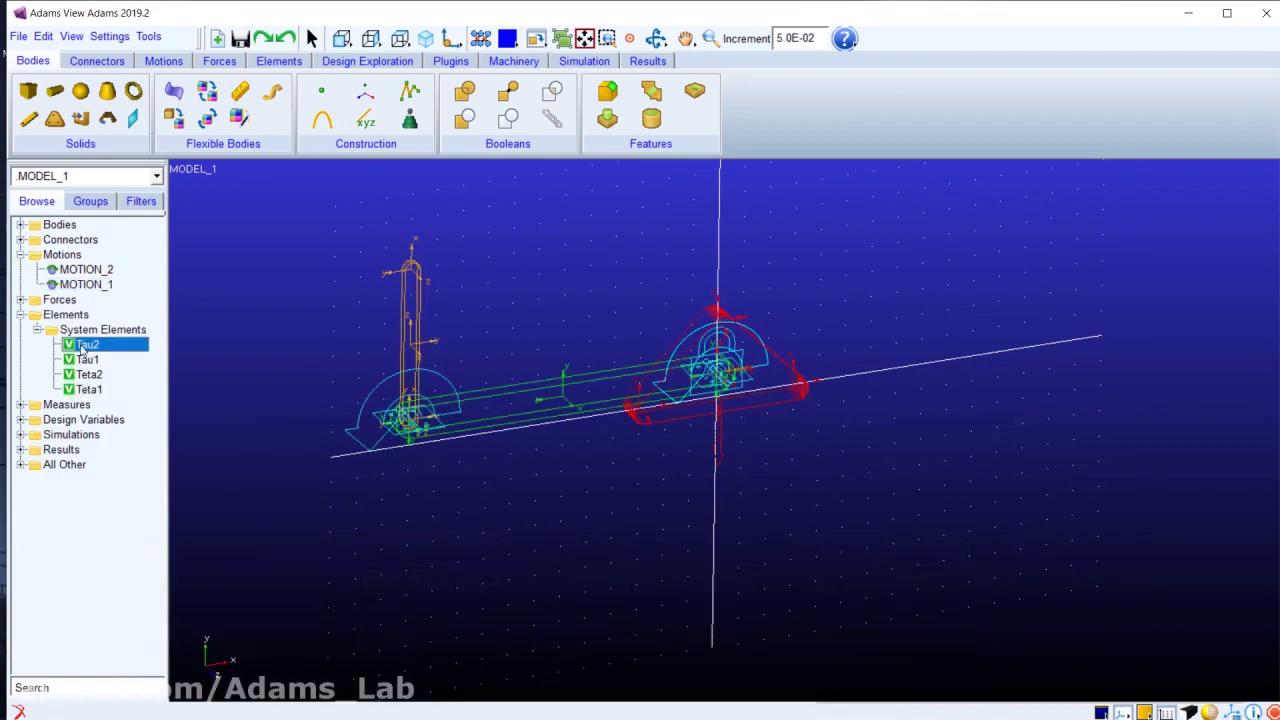
left_click(70, 272)
right_click(72, 274)
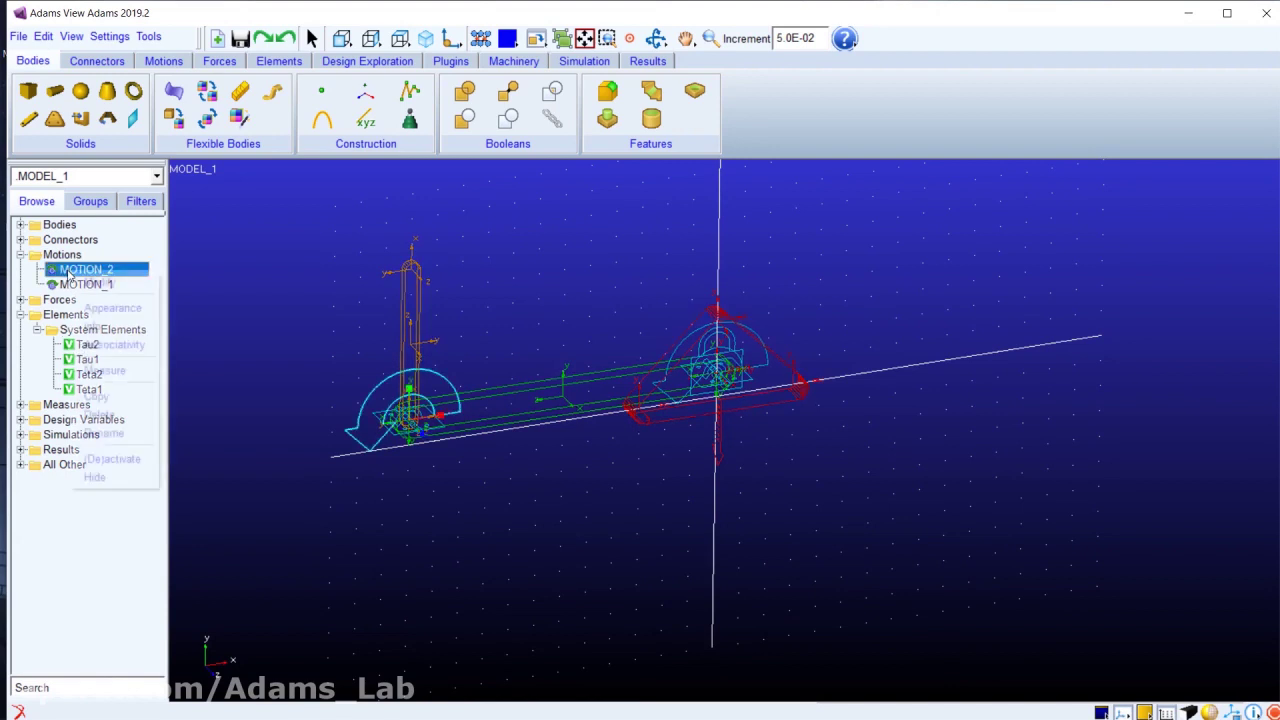
left_click(99, 414)
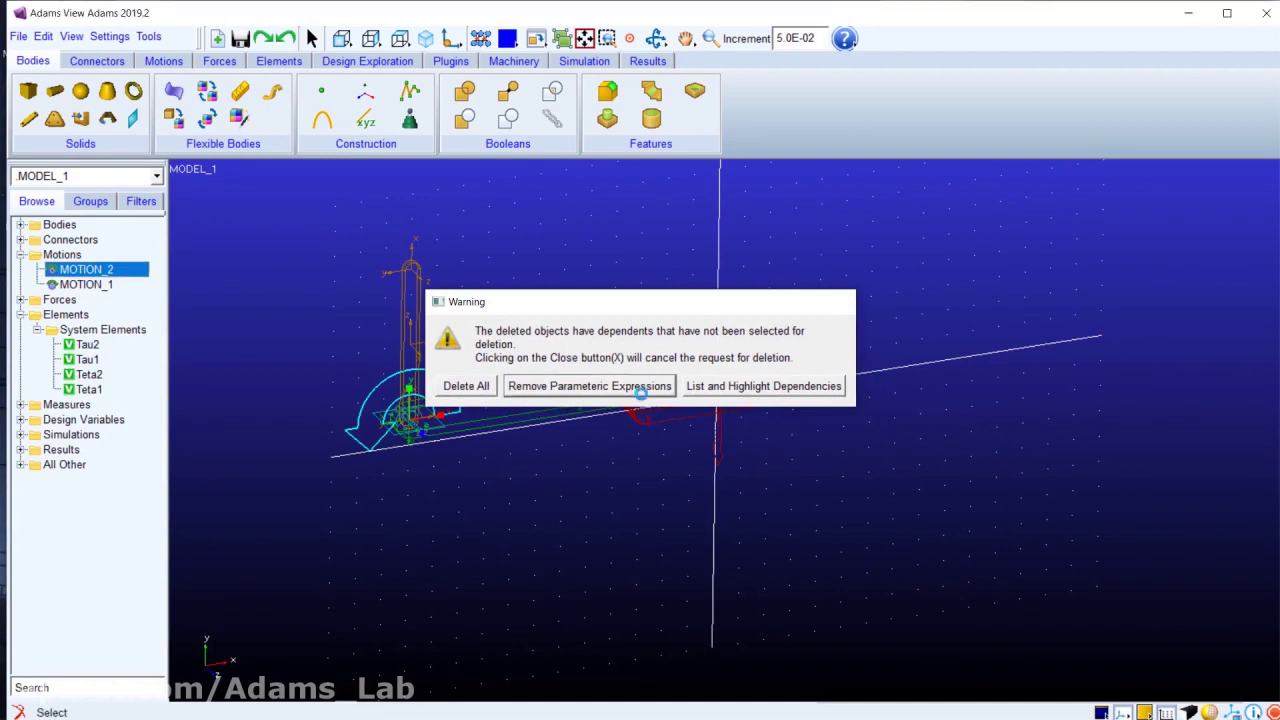
left_click(627, 385)
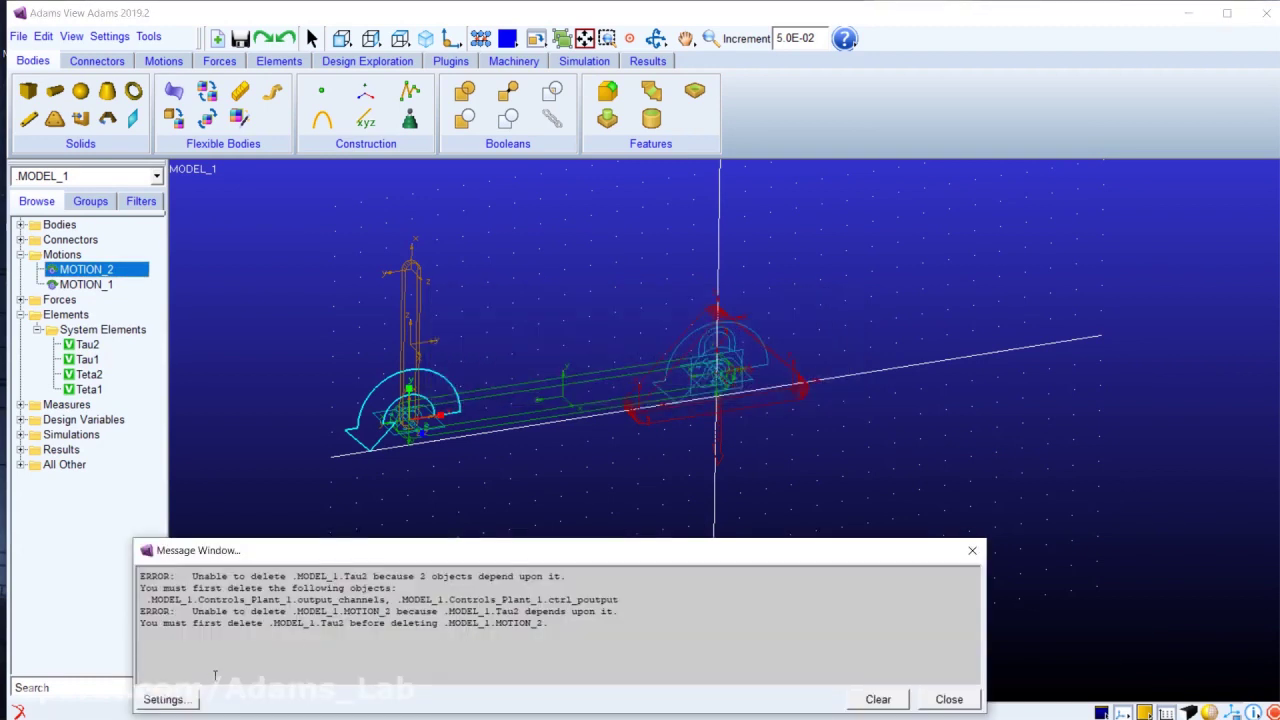
left_click(879, 700)
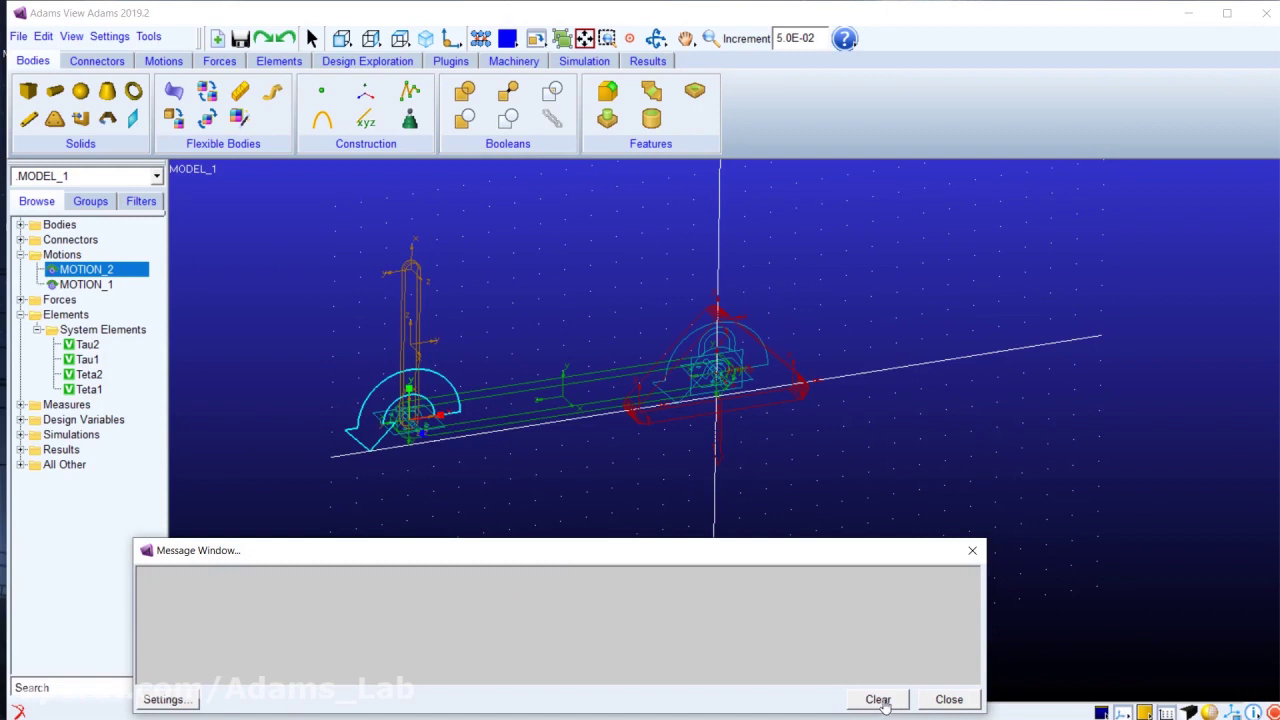
left_click(953, 699)
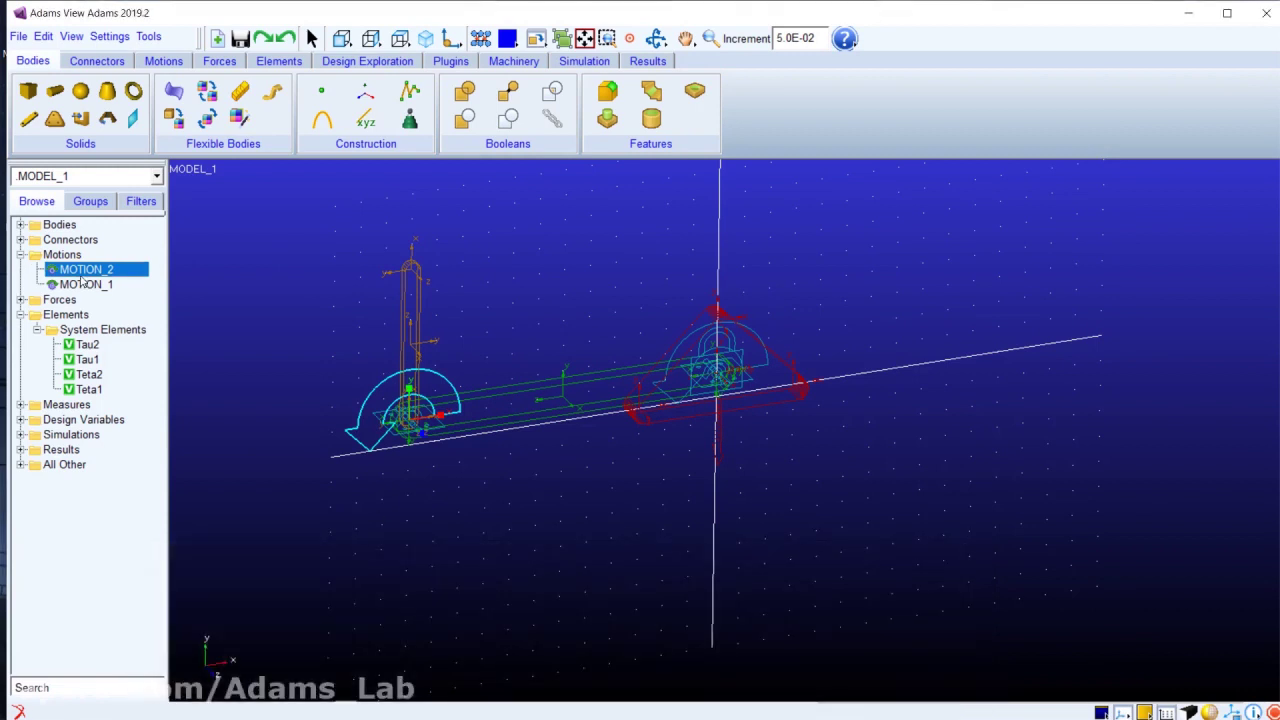
Step: Deactivate MOTION_1 together with its dependent objects
right_click(80, 273)
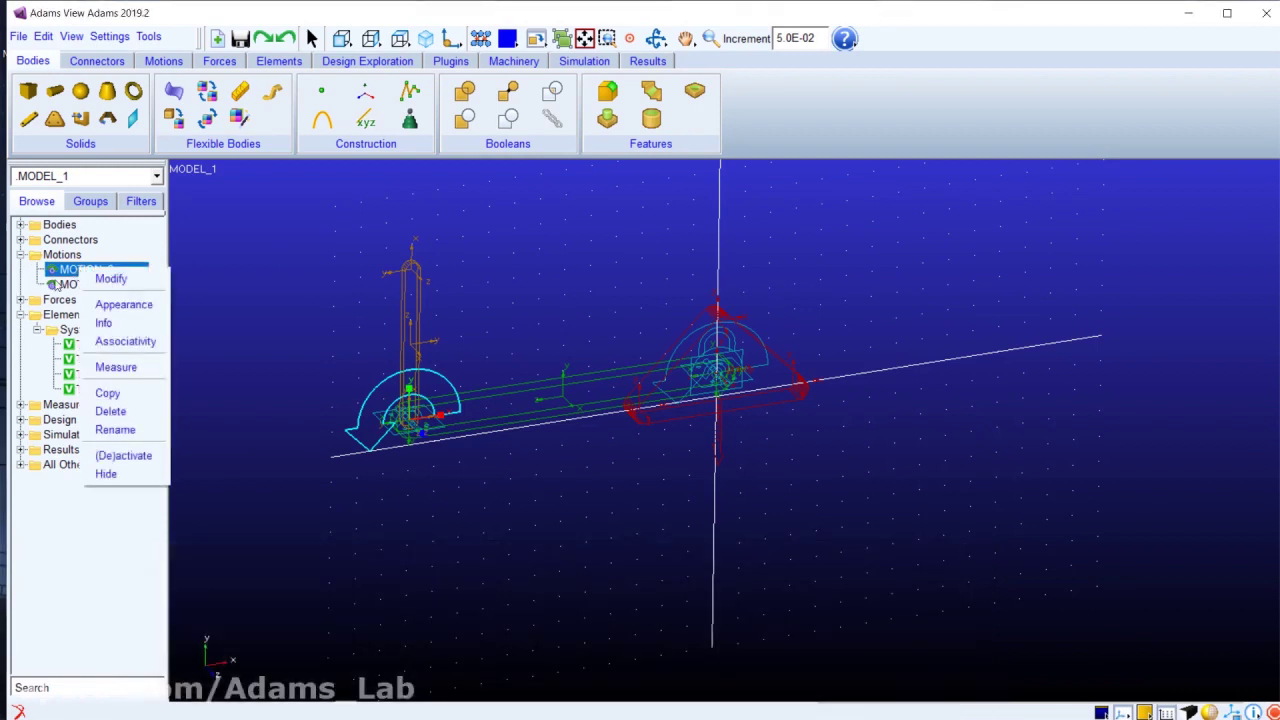
right_click(58, 284)
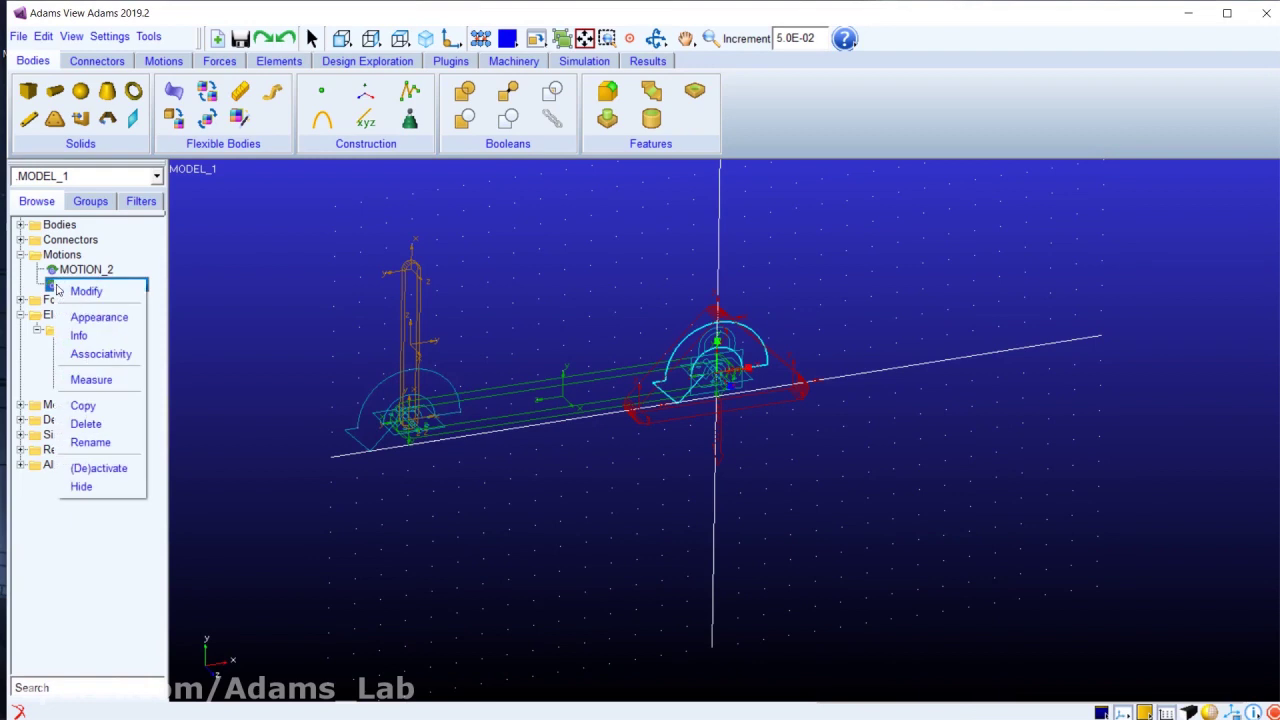
left_click(83, 468)
left_click(561, 234)
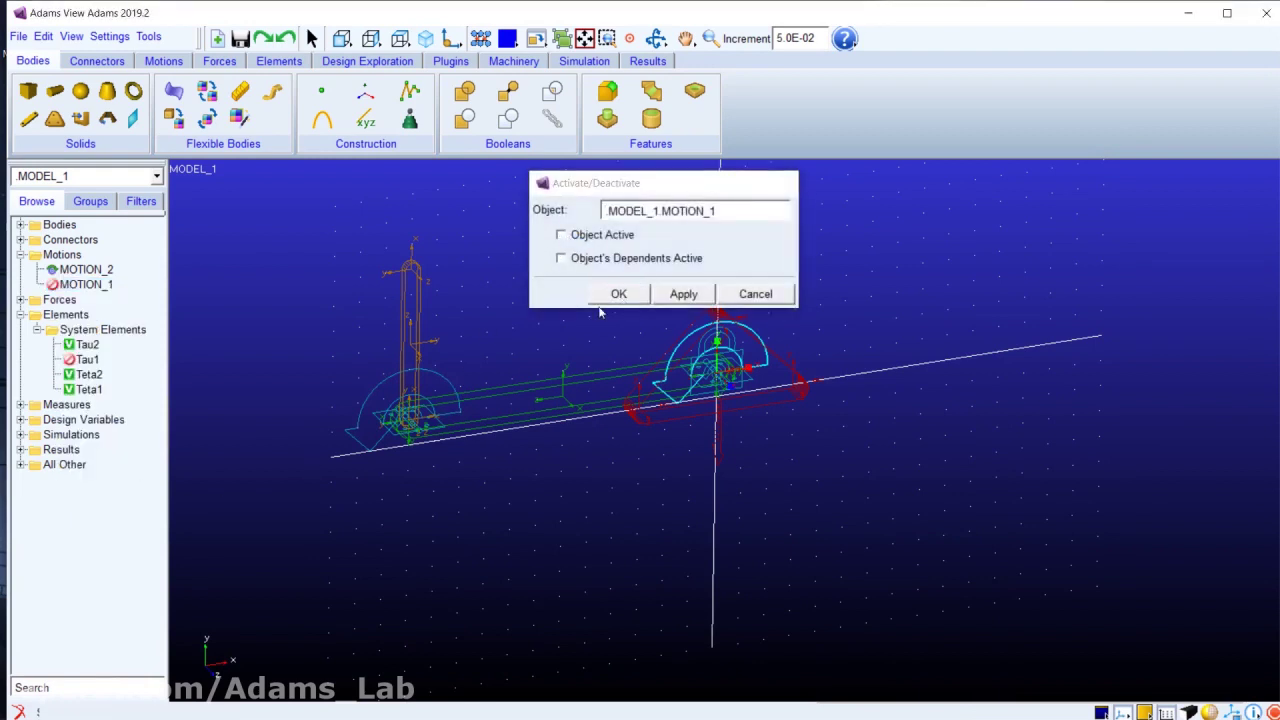
left_click(612, 295)
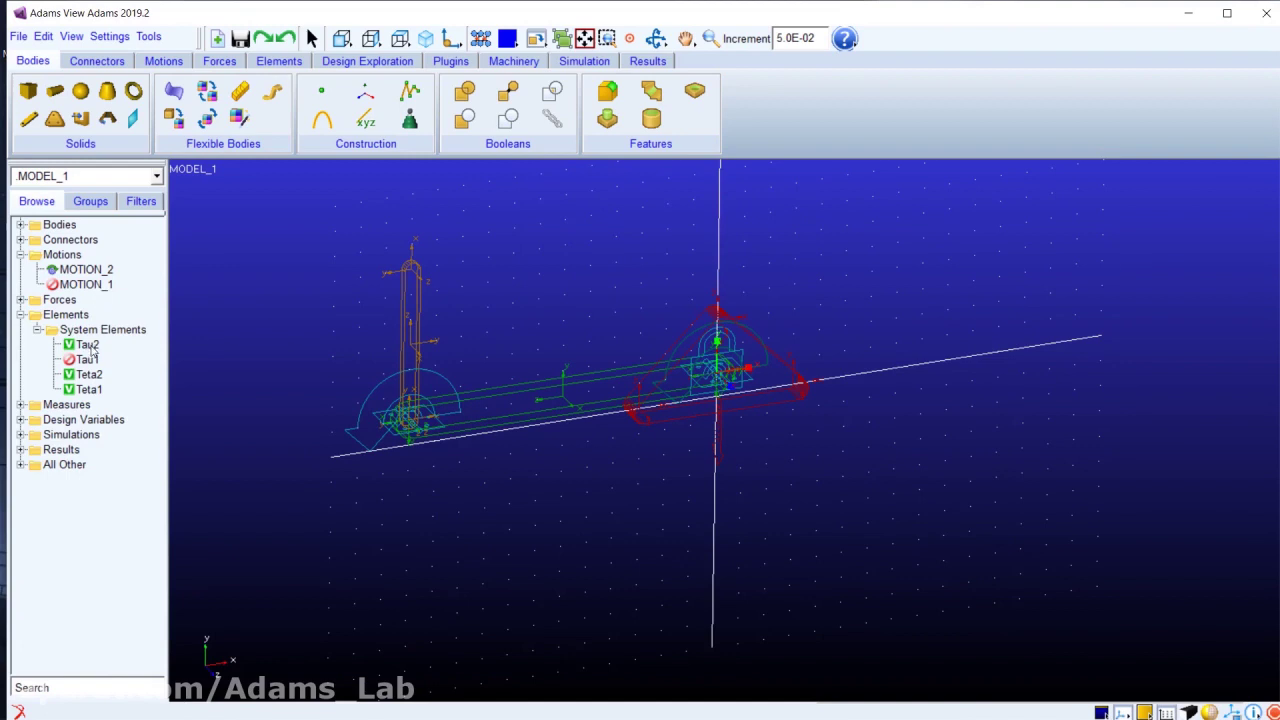
Step: Deactivate MOTION_2 together with its dependents
left_click(91, 360)
right_click(88, 270)
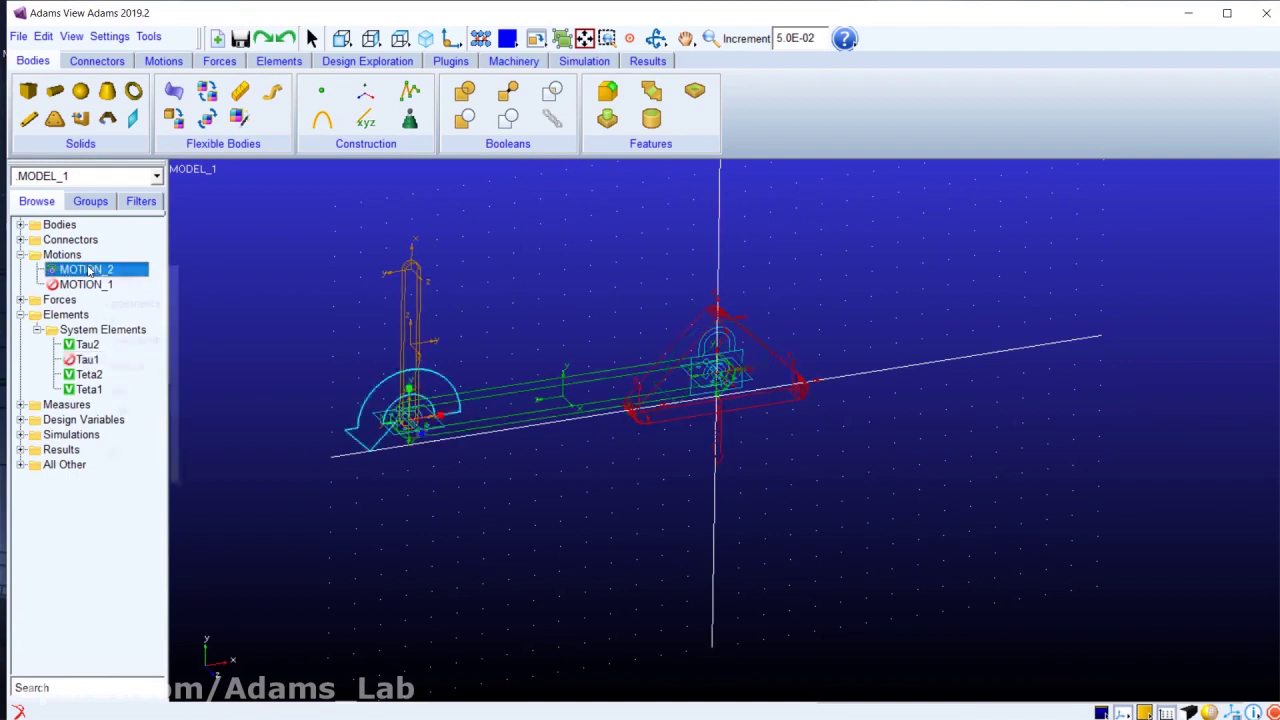
left_click(128, 454)
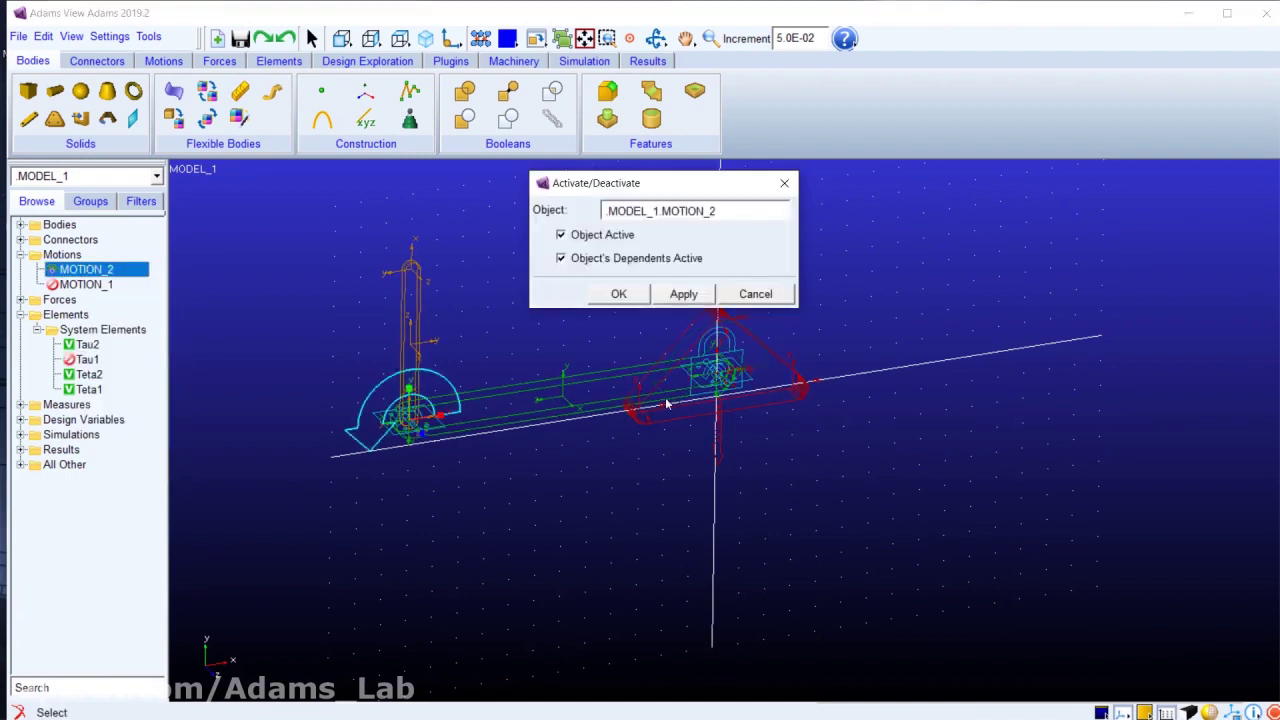
left_click(616, 238)
left_click(617, 294)
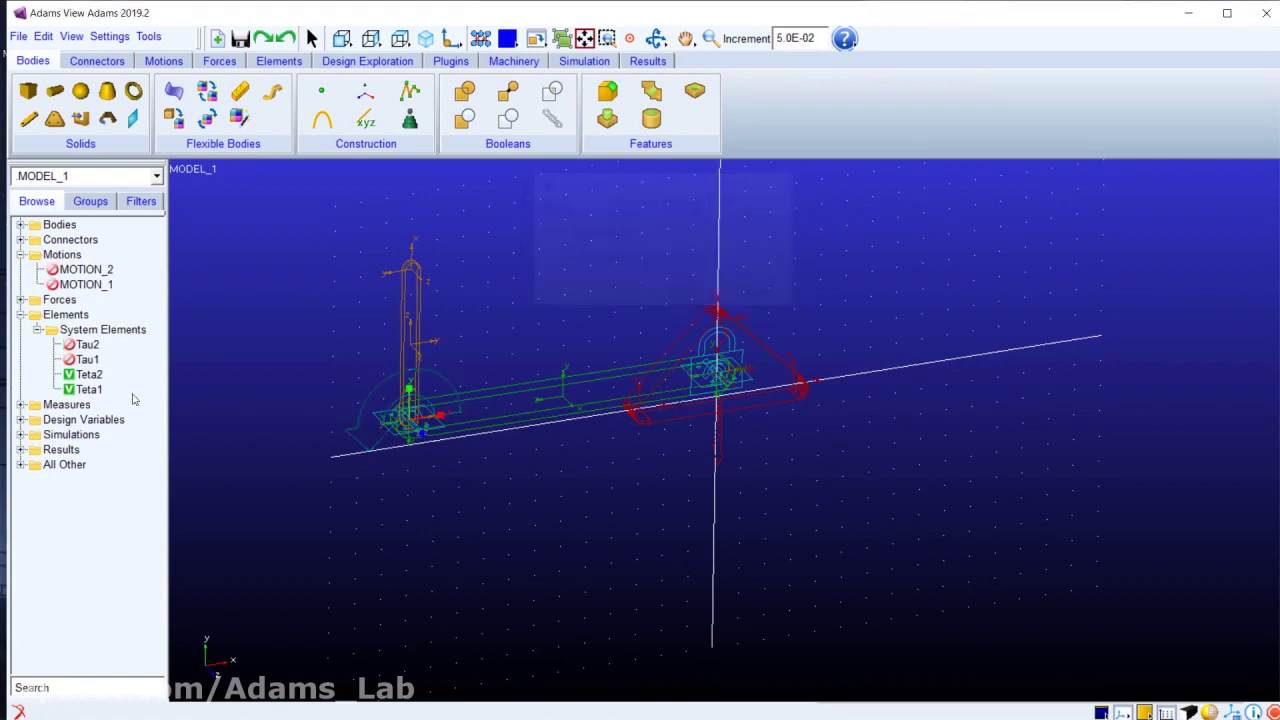
Step: Reactivate the system elements Tau1 and Tau2 along with their dependents
right_click(84, 362)
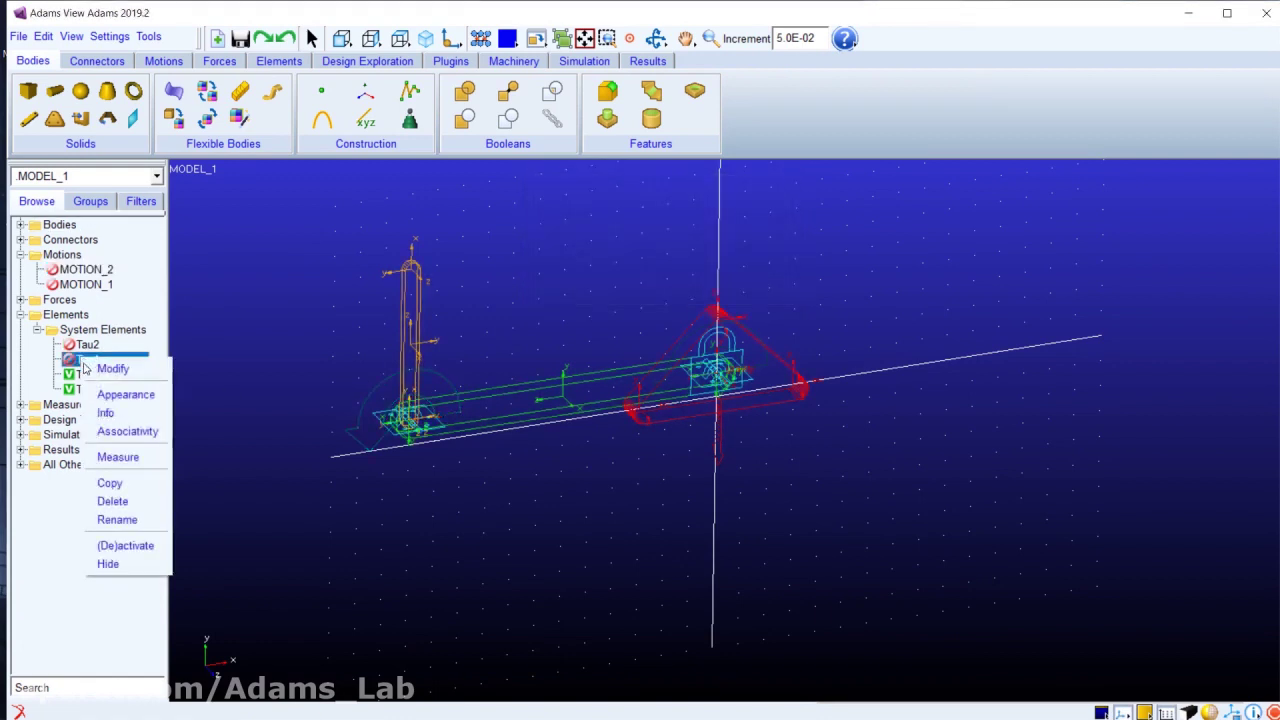
left_click(128, 544)
left_click(561, 234)
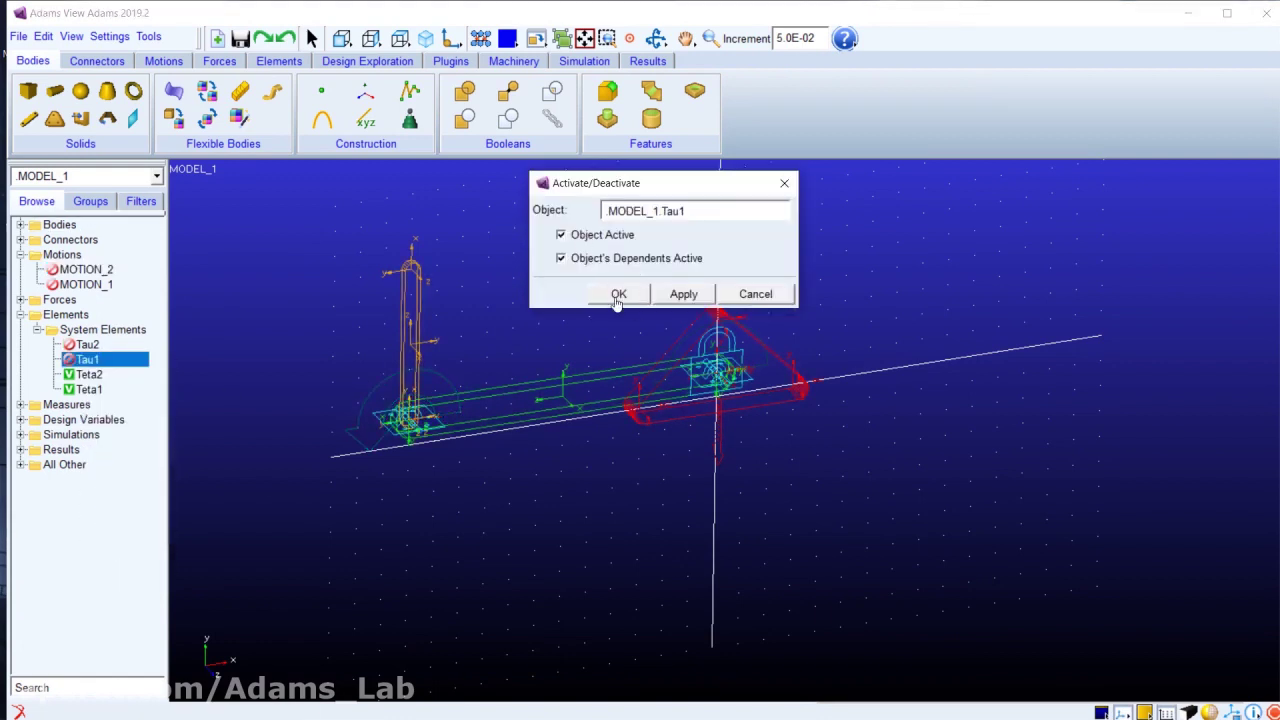
left_click(618, 294)
right_click(76, 346)
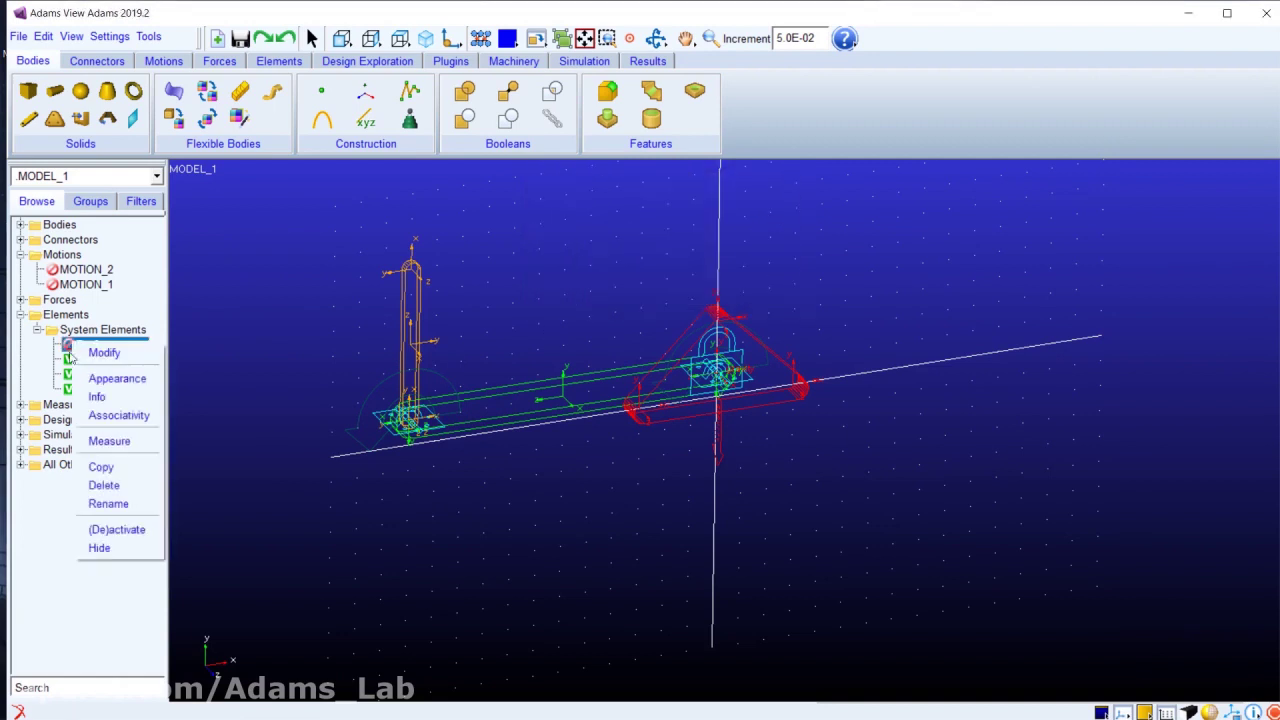
left_click(117, 529)
left_click(561, 234)
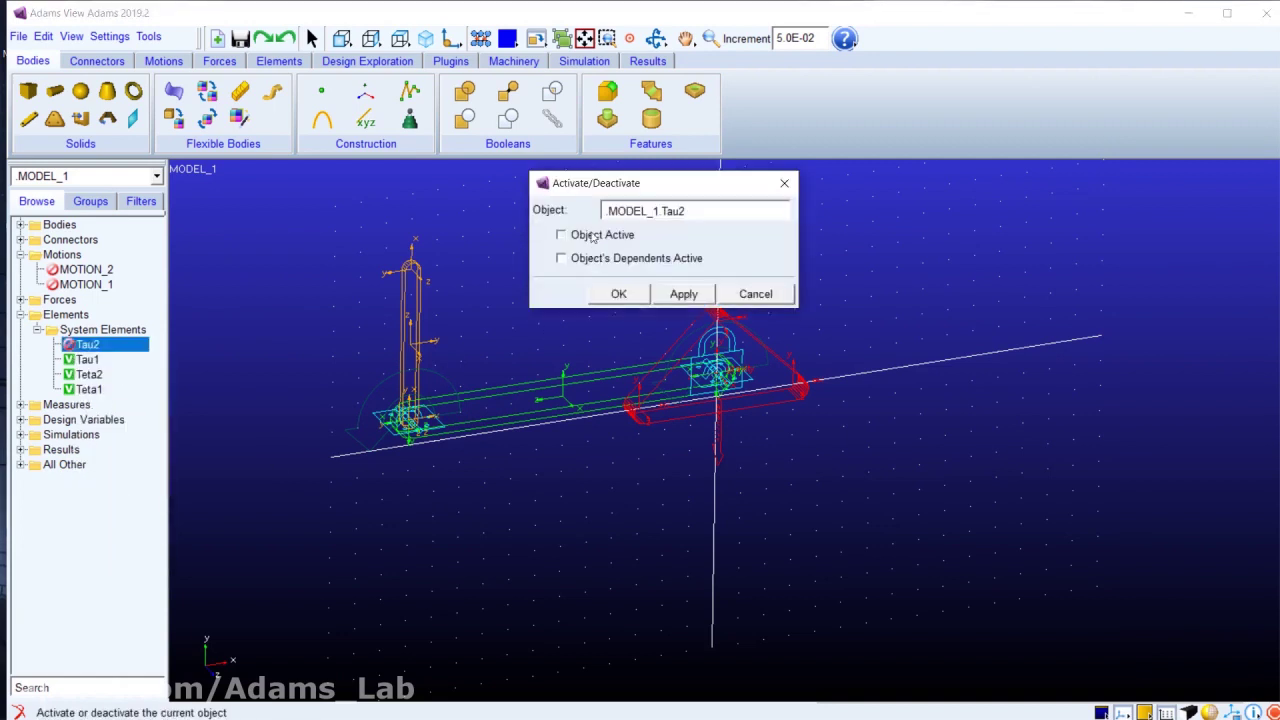
left_click(619, 294)
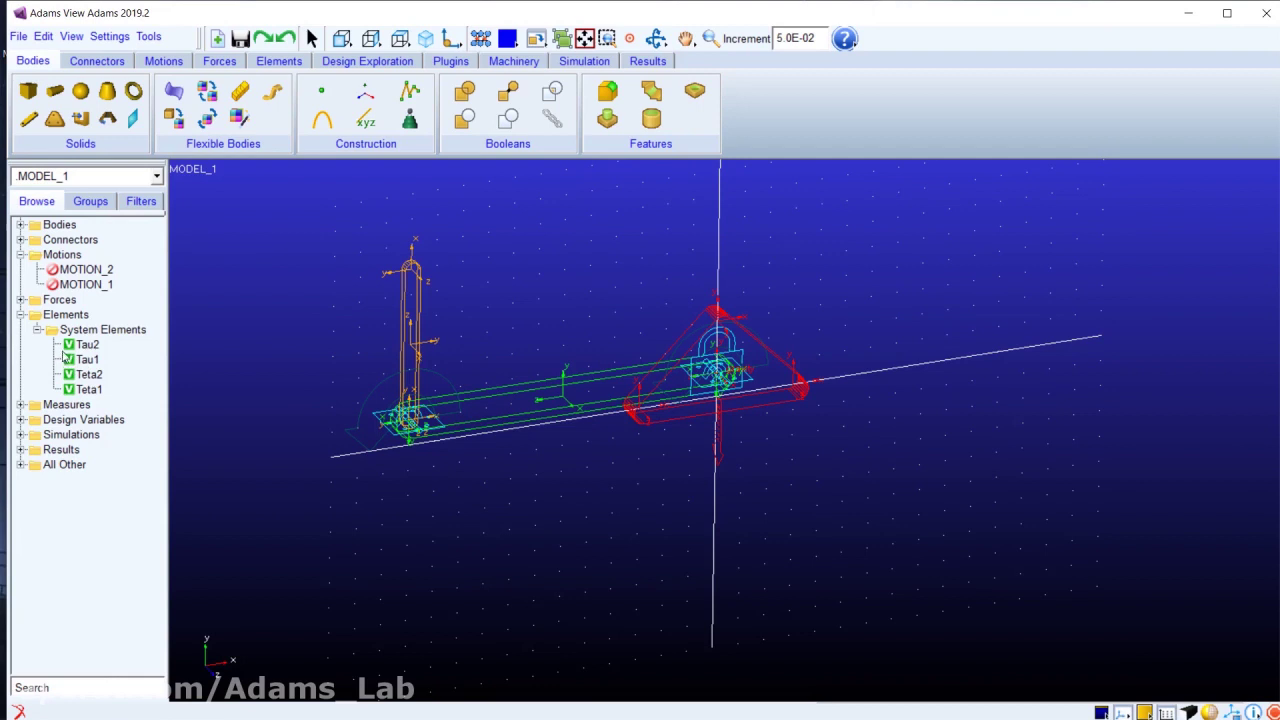
Step: Set the run-time direction of the Torque tool to Two Bodies
left_click(215, 63)
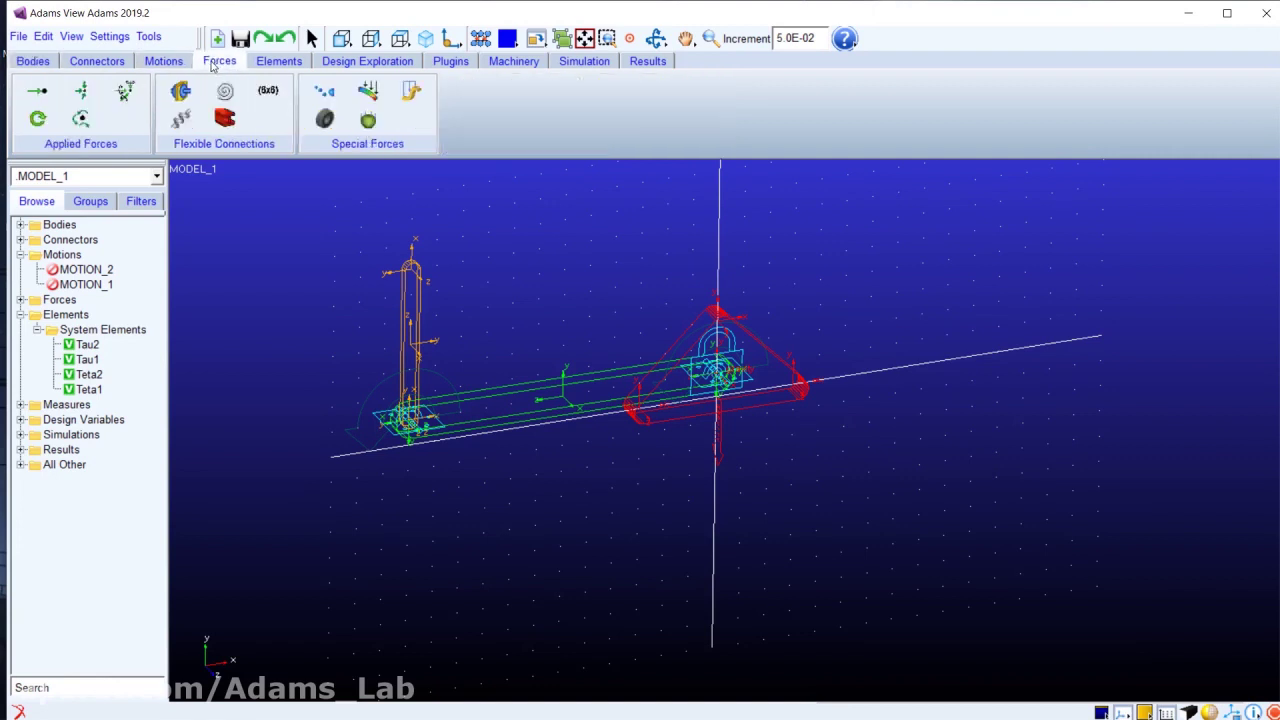
left_click(38, 121)
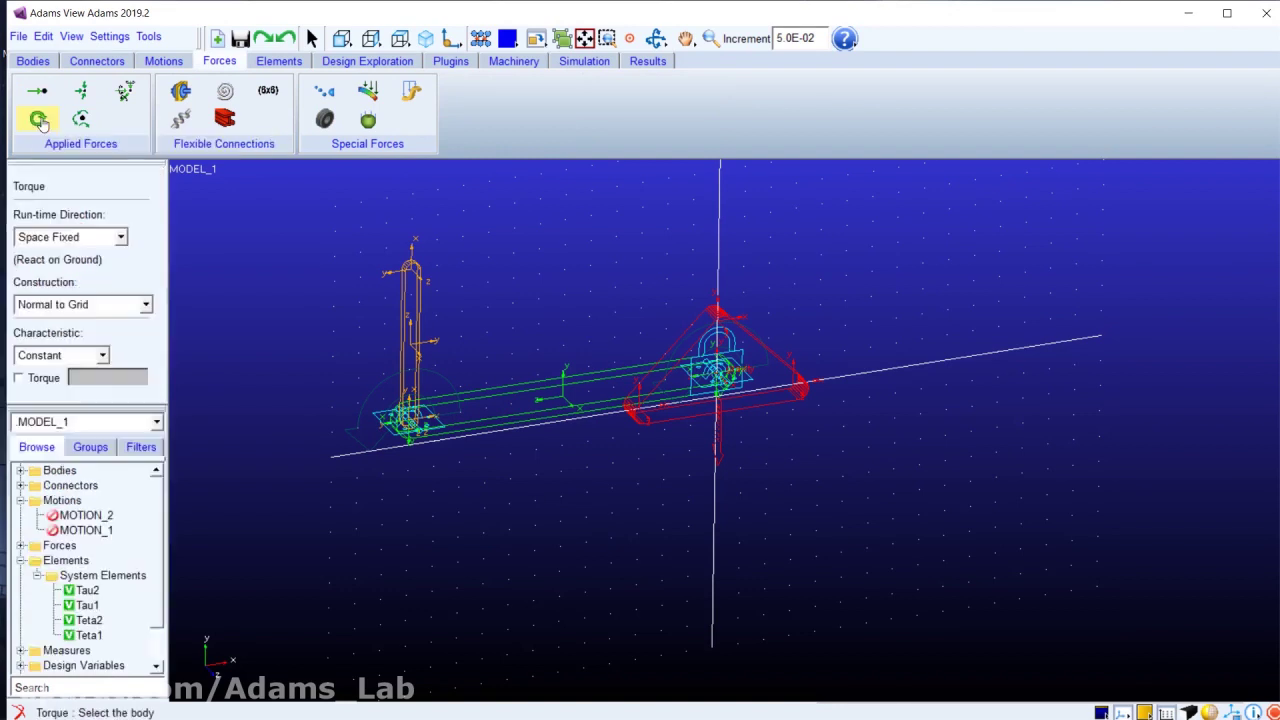
left_click(62, 239)
left_click(66, 267)
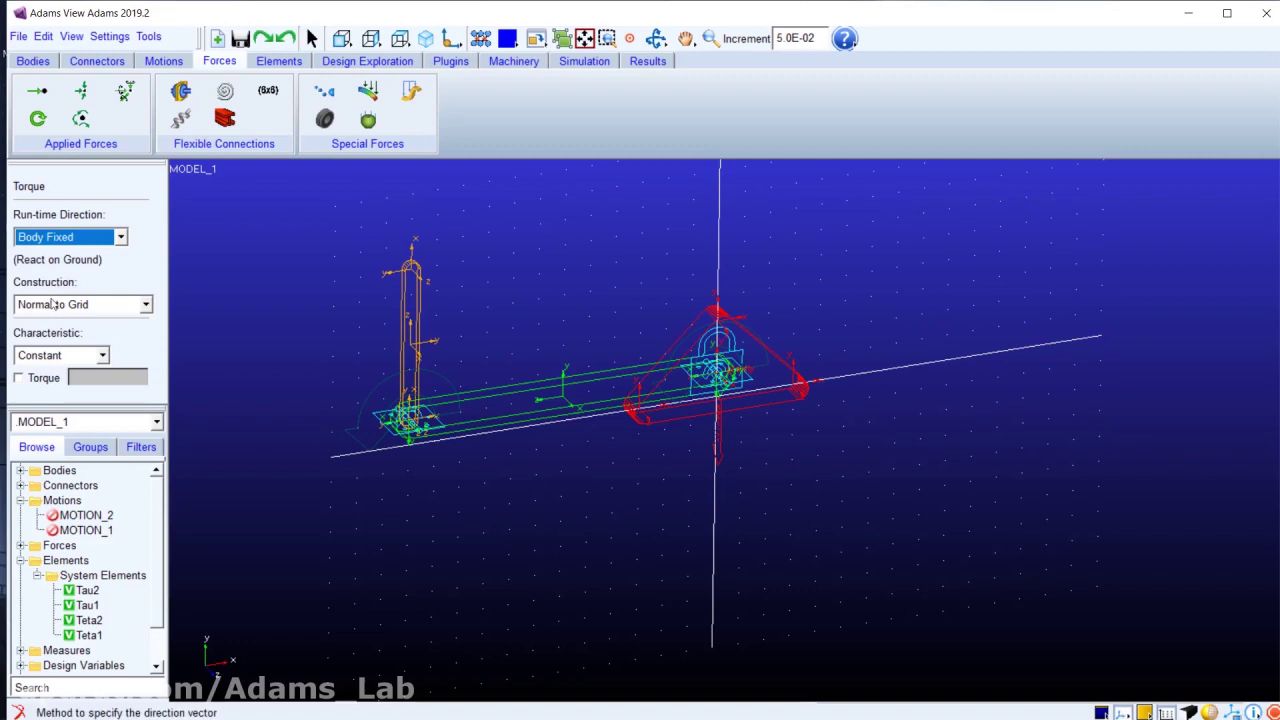
left_click(60, 237)
left_click(39, 287)
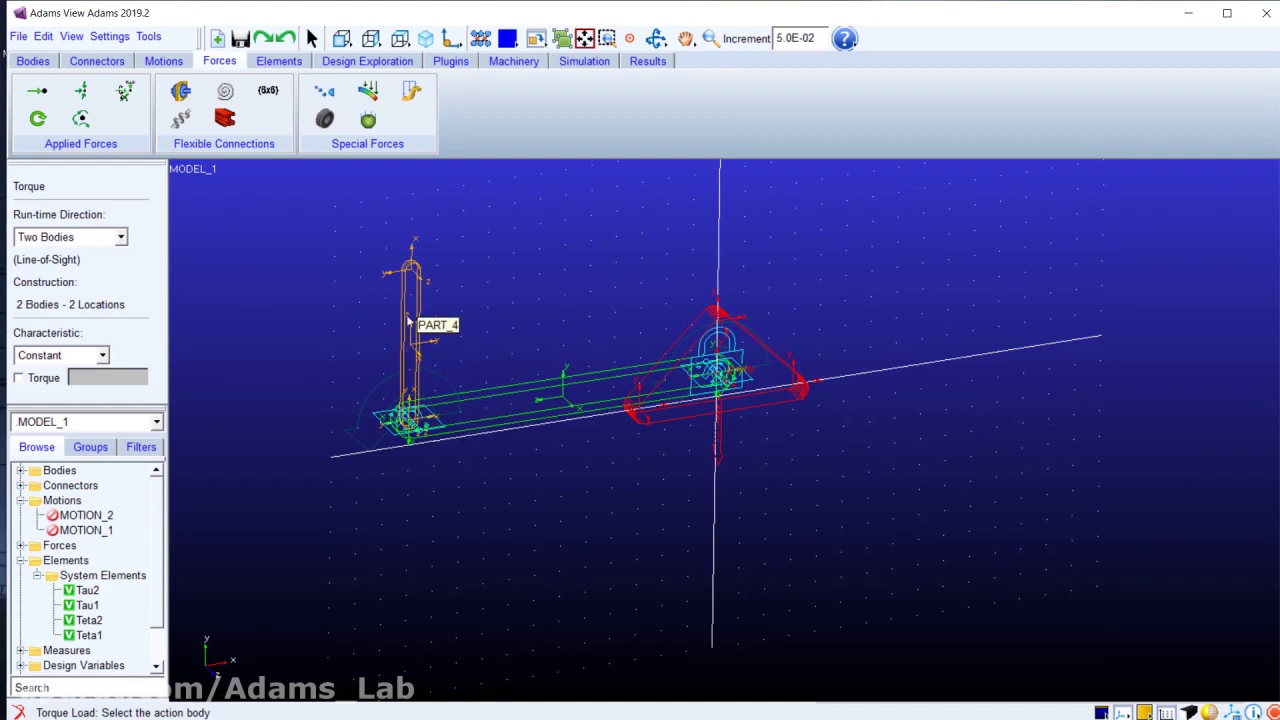
left_click(70, 237)
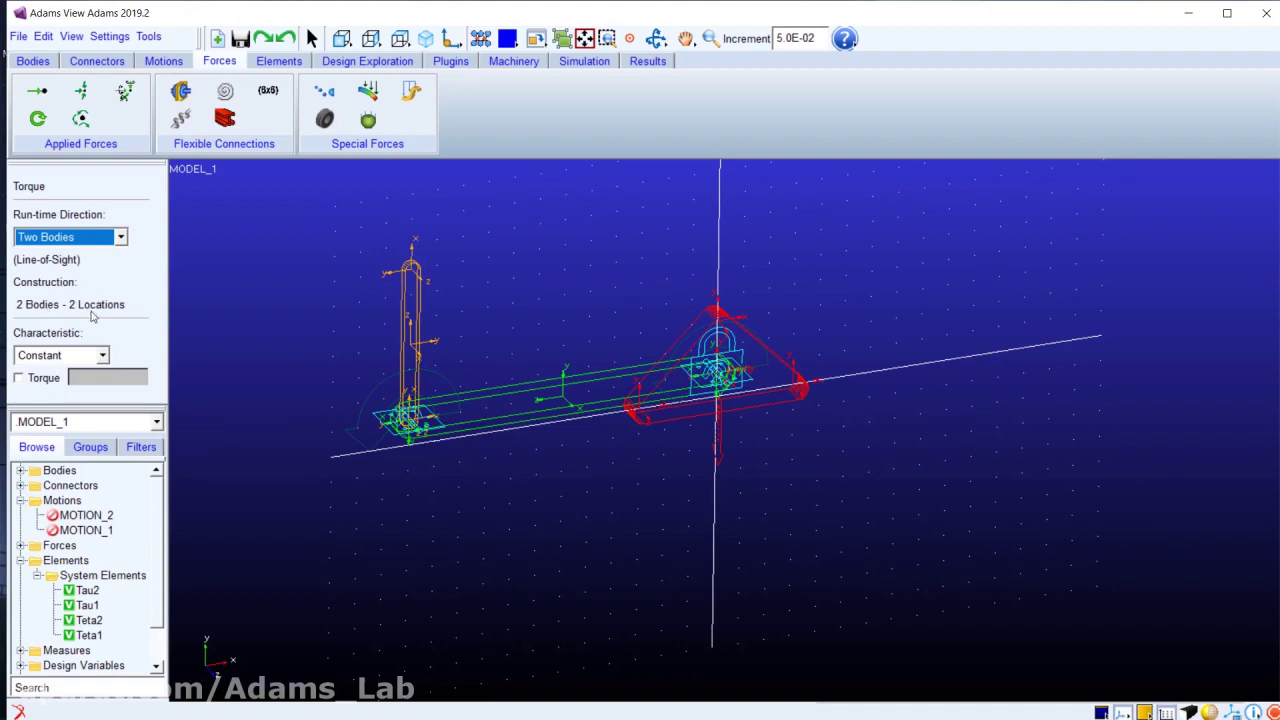
left_click(517, 412)
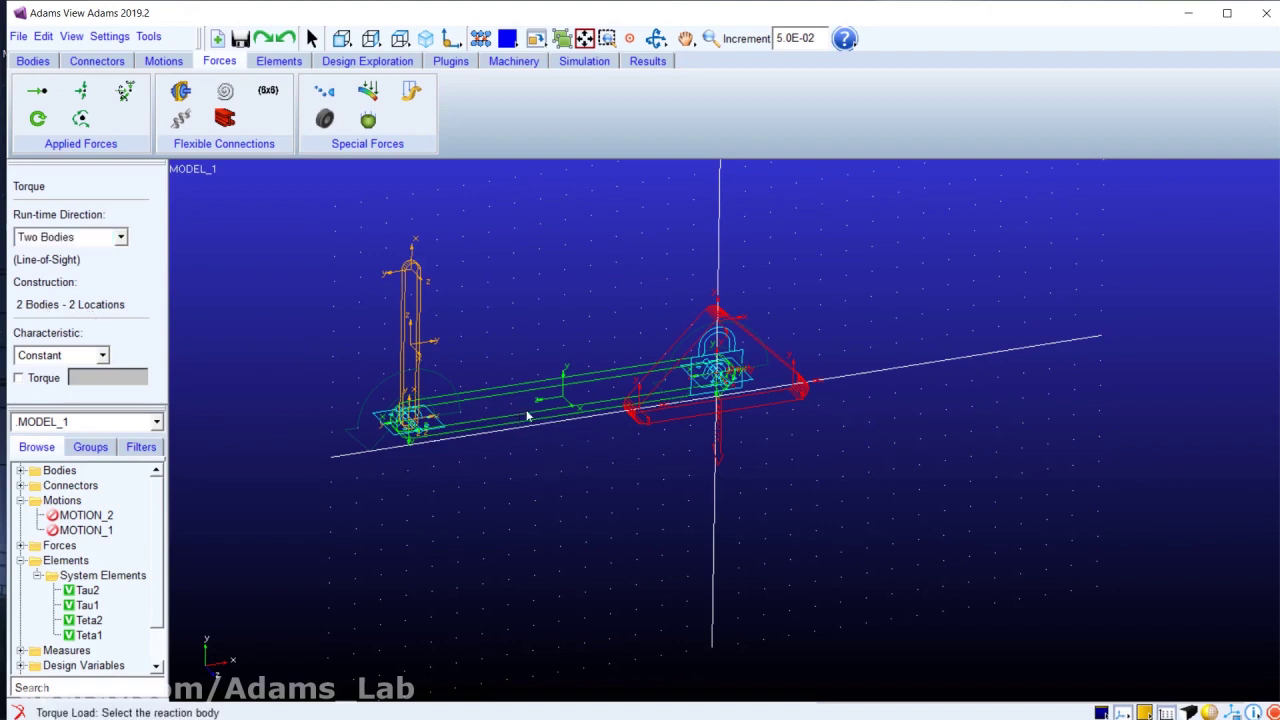
left_click(791, 396)
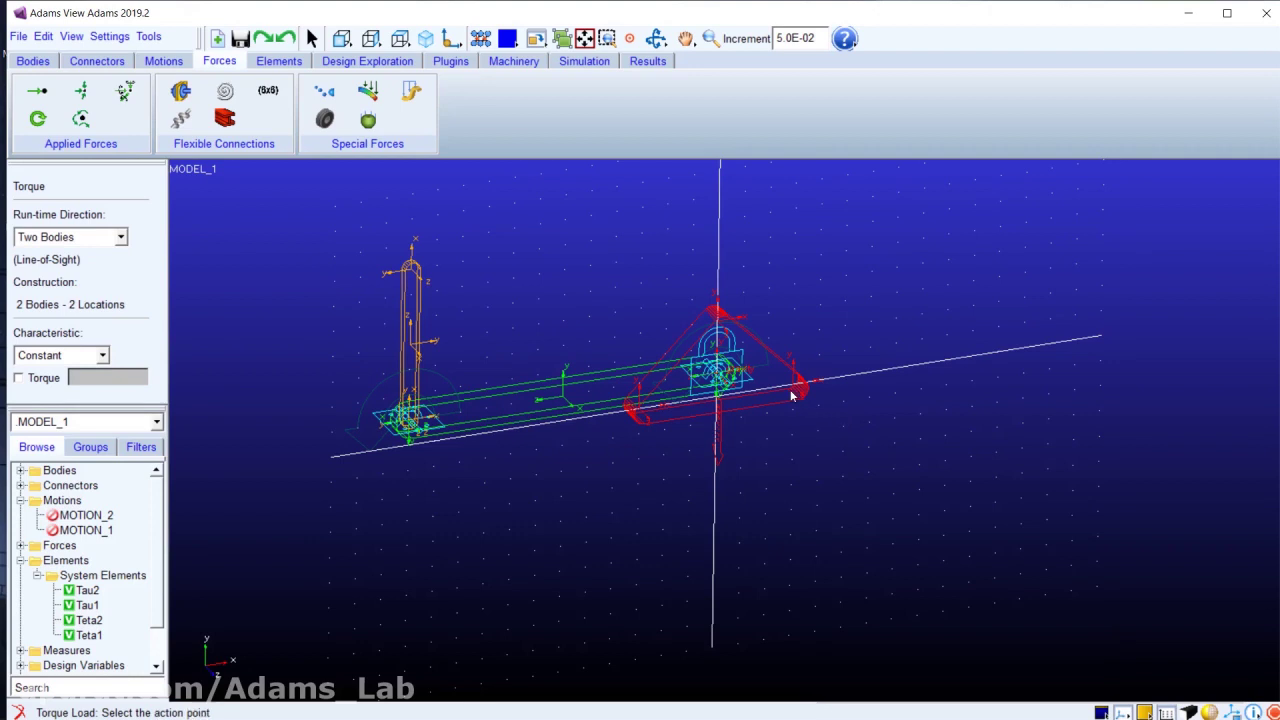
left_click(716, 385)
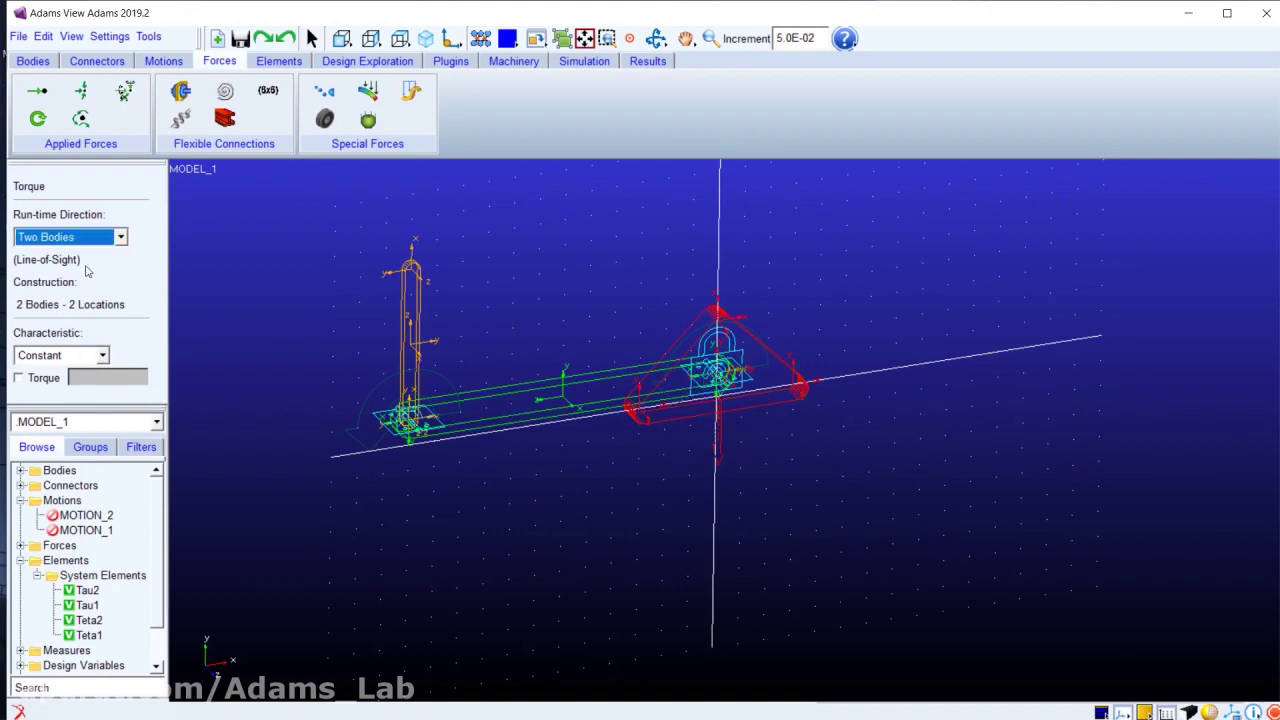
key("Escape")
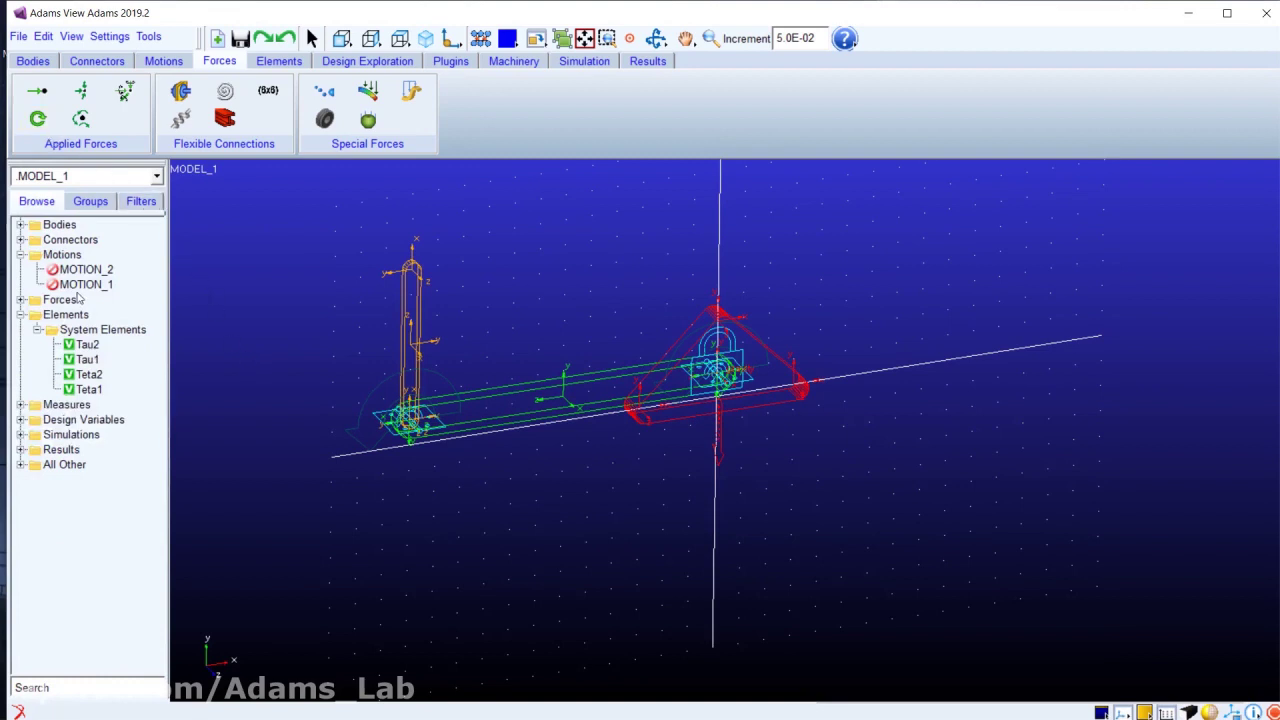
Step: Copy the cm marker of the triangular plate PART_2
left_click(21, 225)
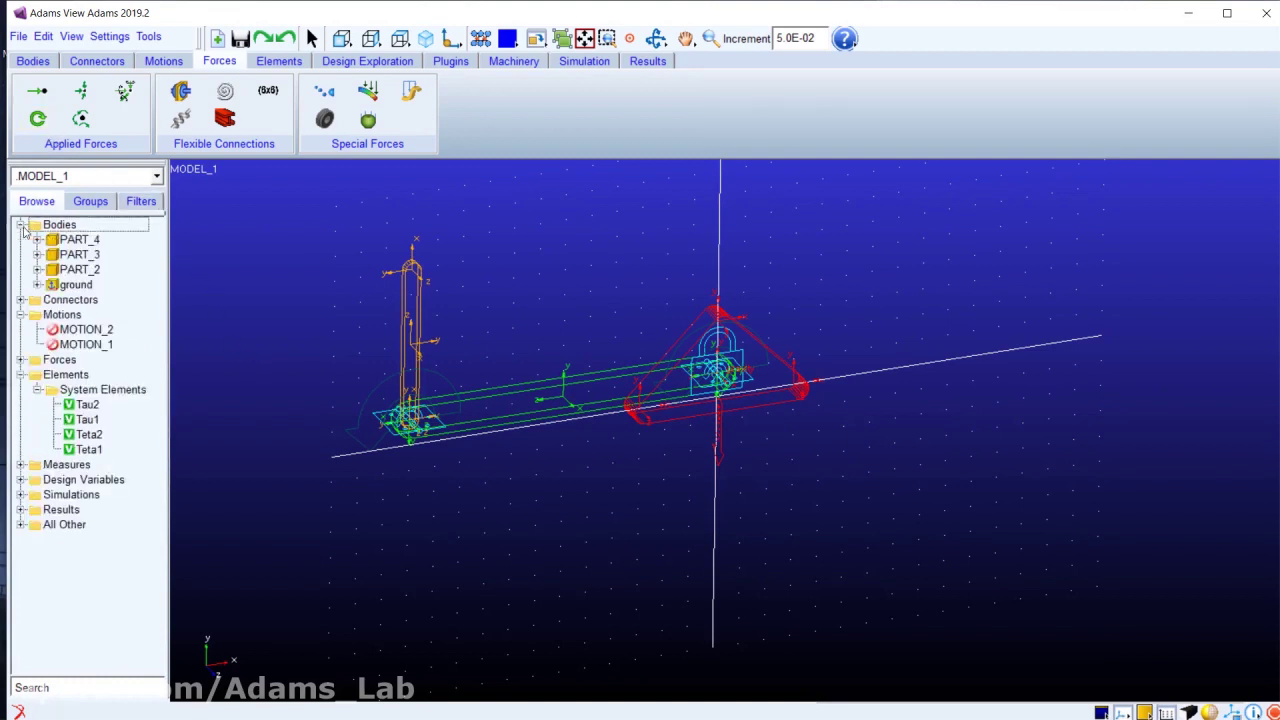
left_click(57, 271)
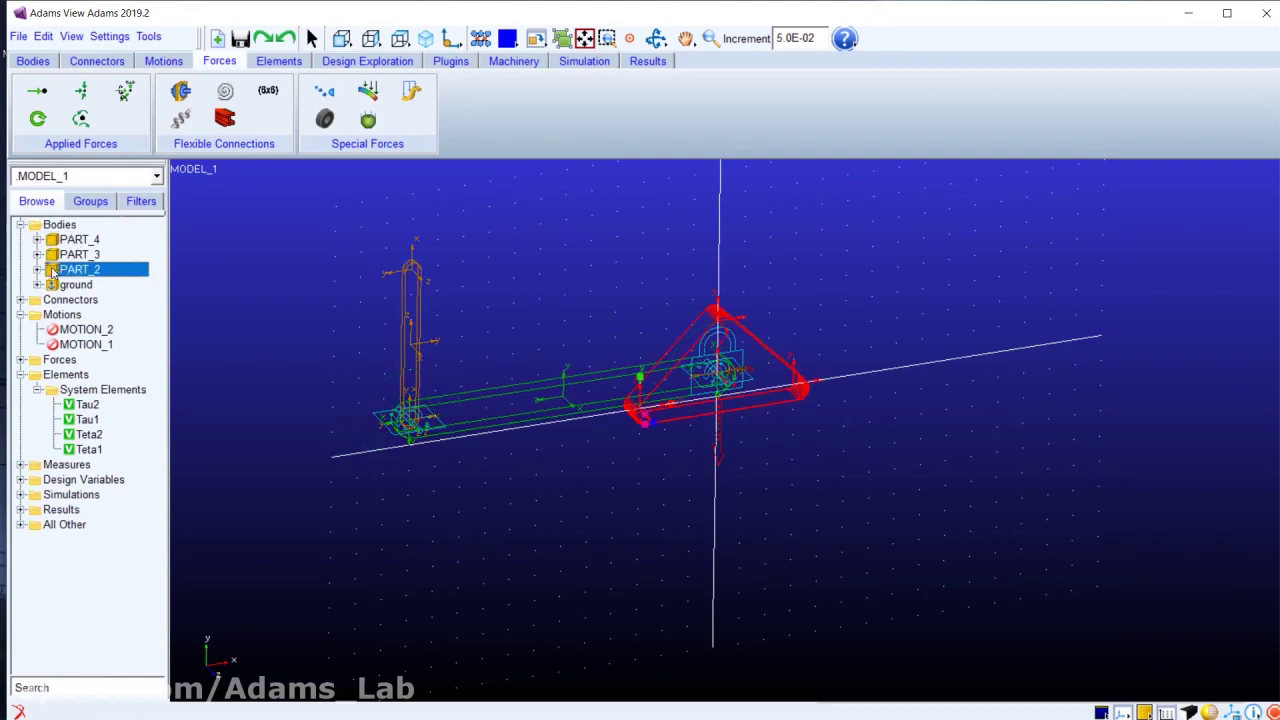
left_click(60, 256)
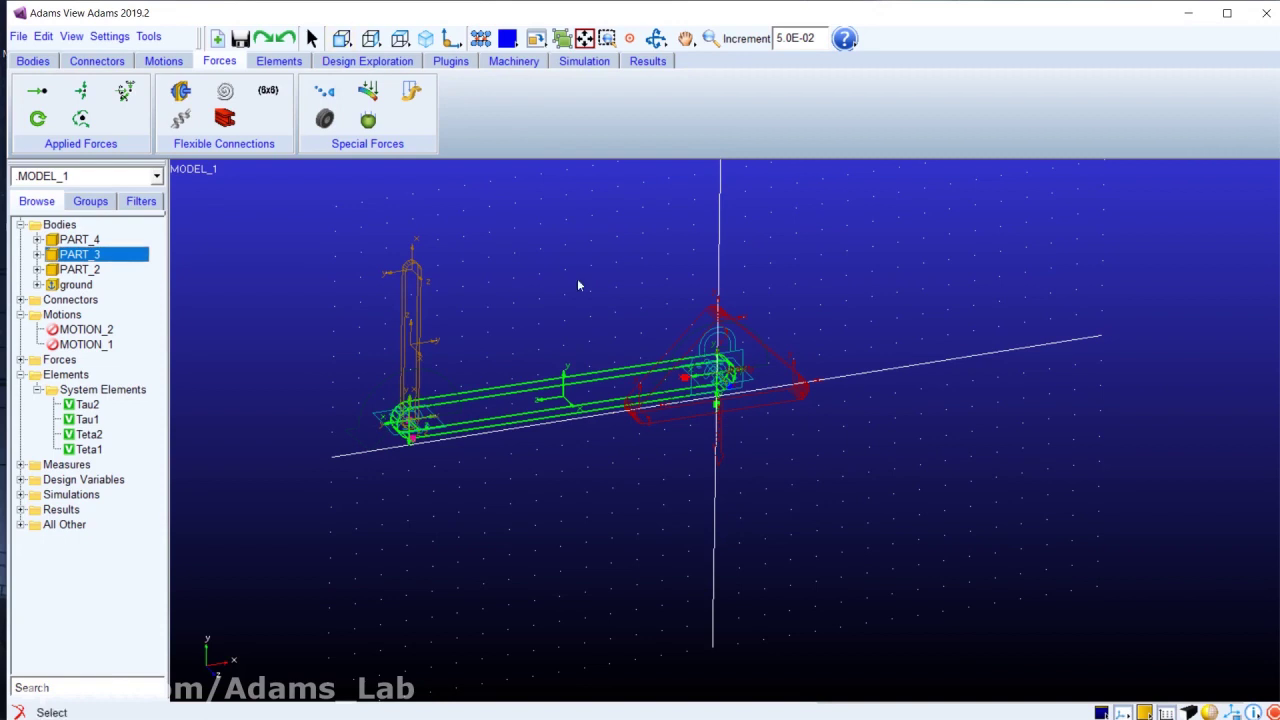
left_click(656, 38)
left_click_drag(737, 286, 811, 357)
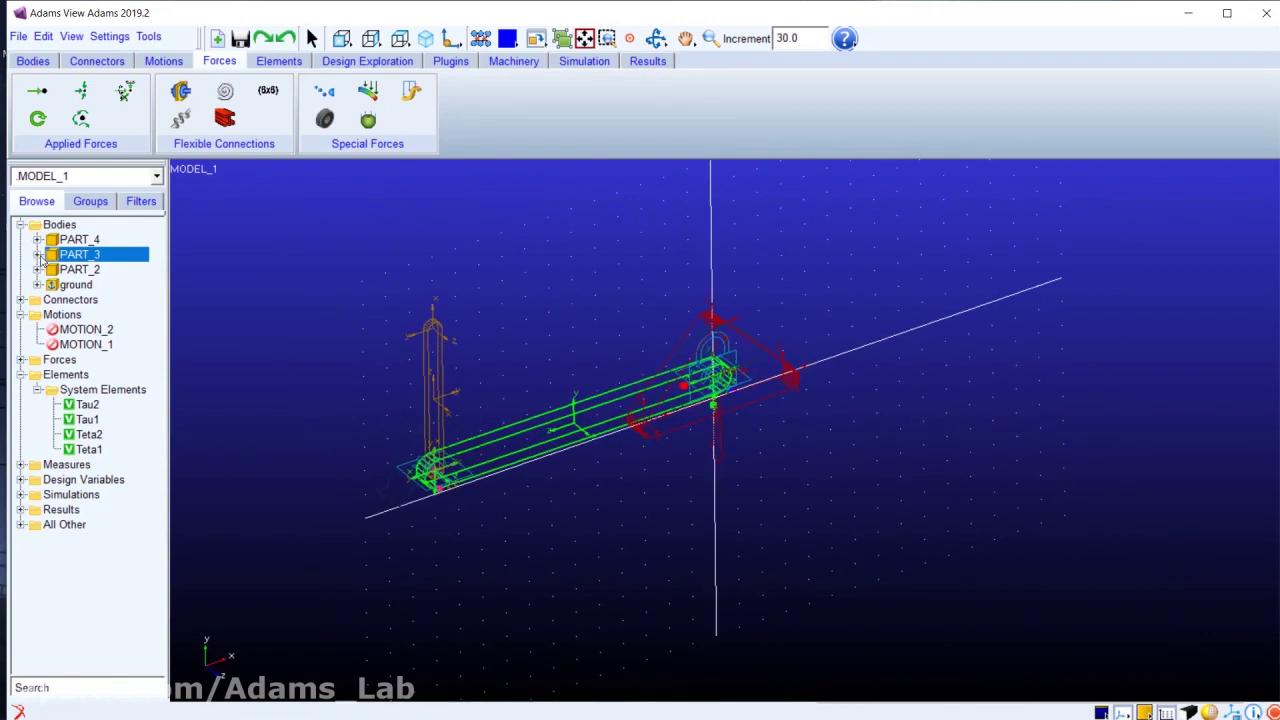
left_click(55, 271)
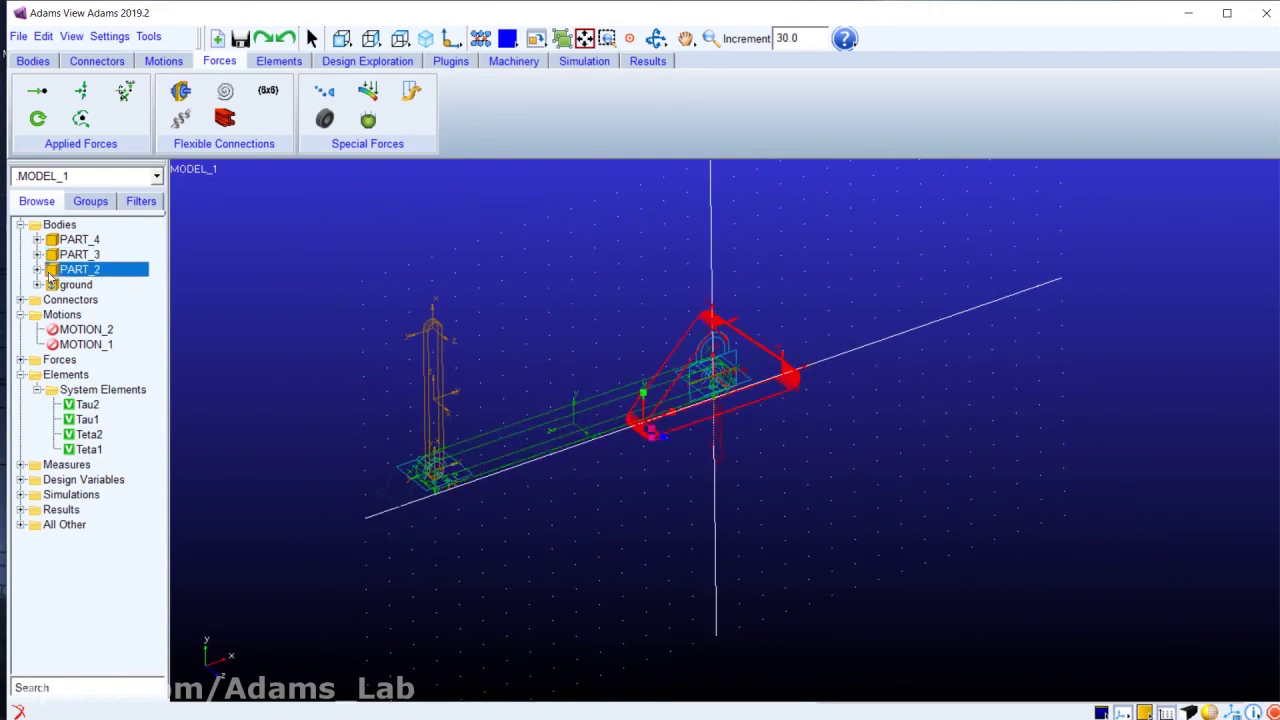
left_click(37, 270)
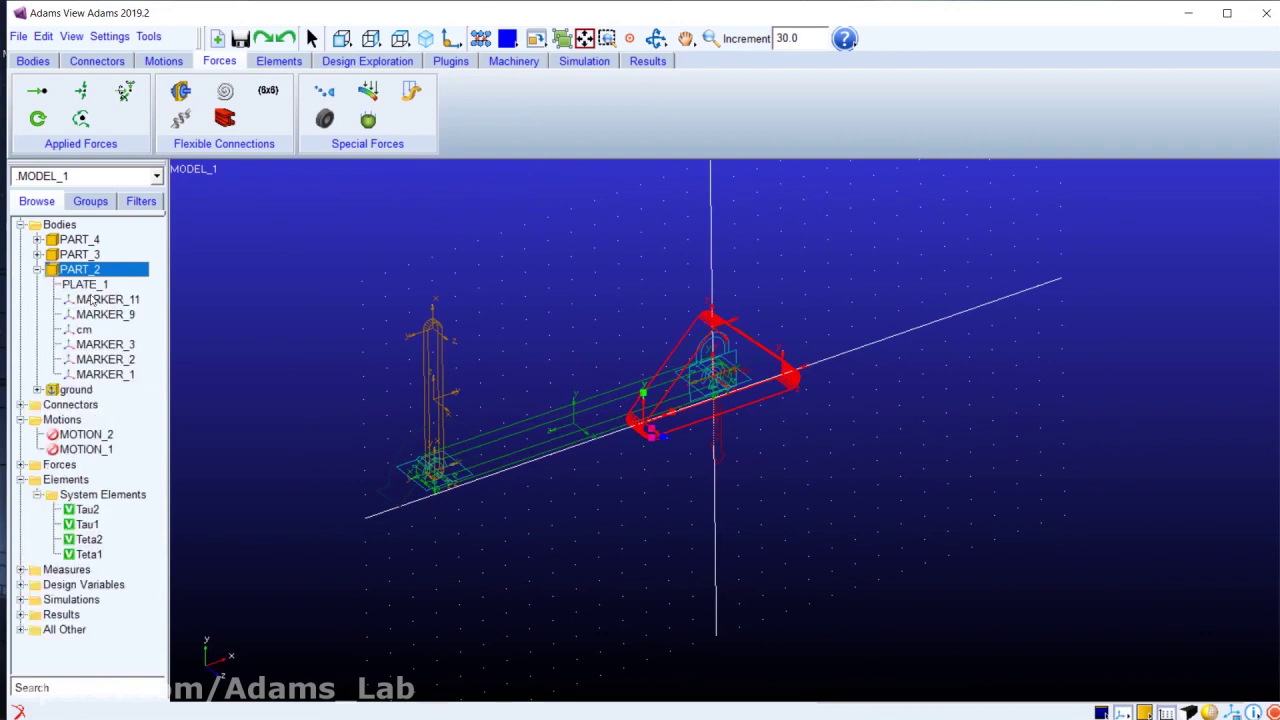
left_click(78, 330)
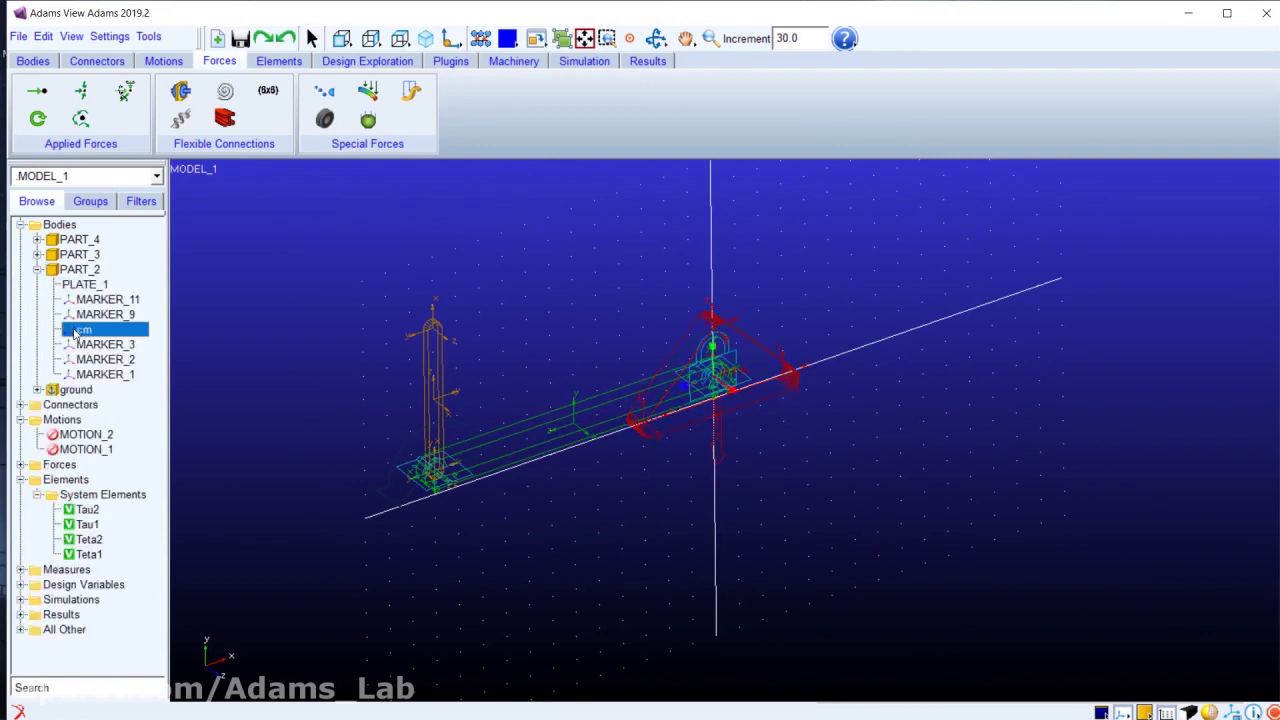
right_click(76, 334)
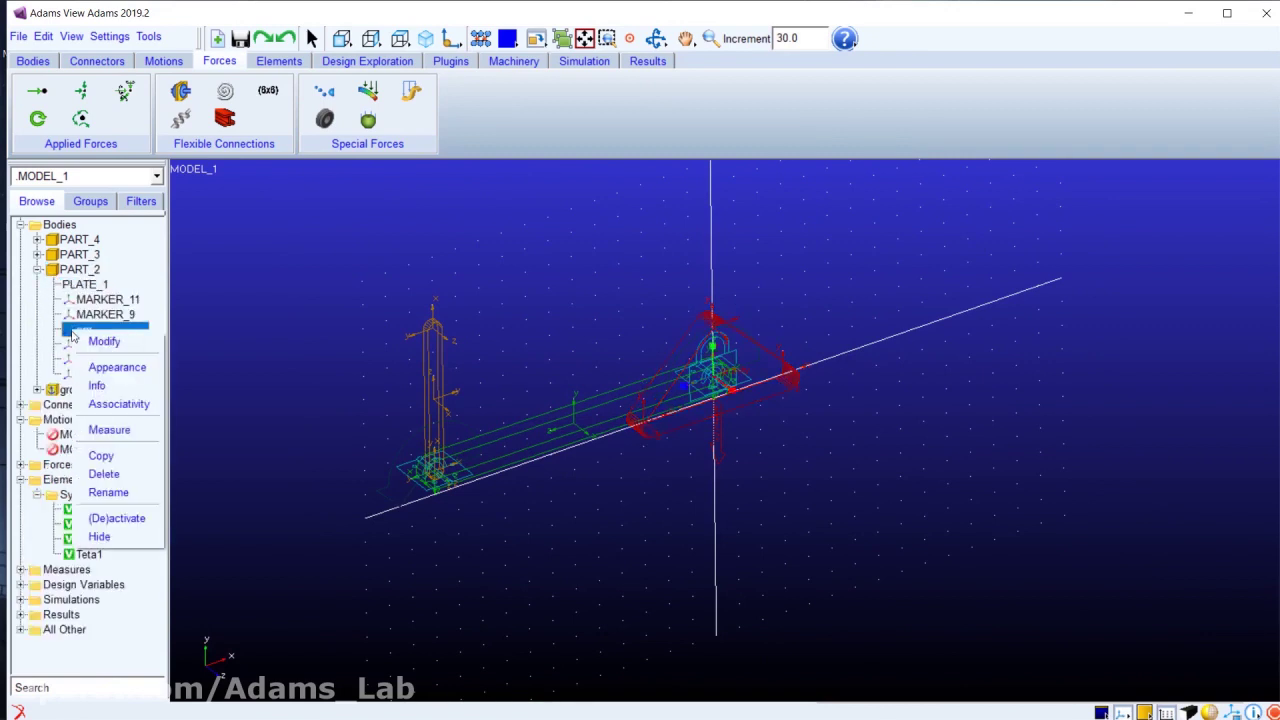
left_click(100, 456)
Step: Move the copied cm marker of PART_2 along Z by setting its Z location to 100.0 relative to MODEL_1
left_click(86, 302)
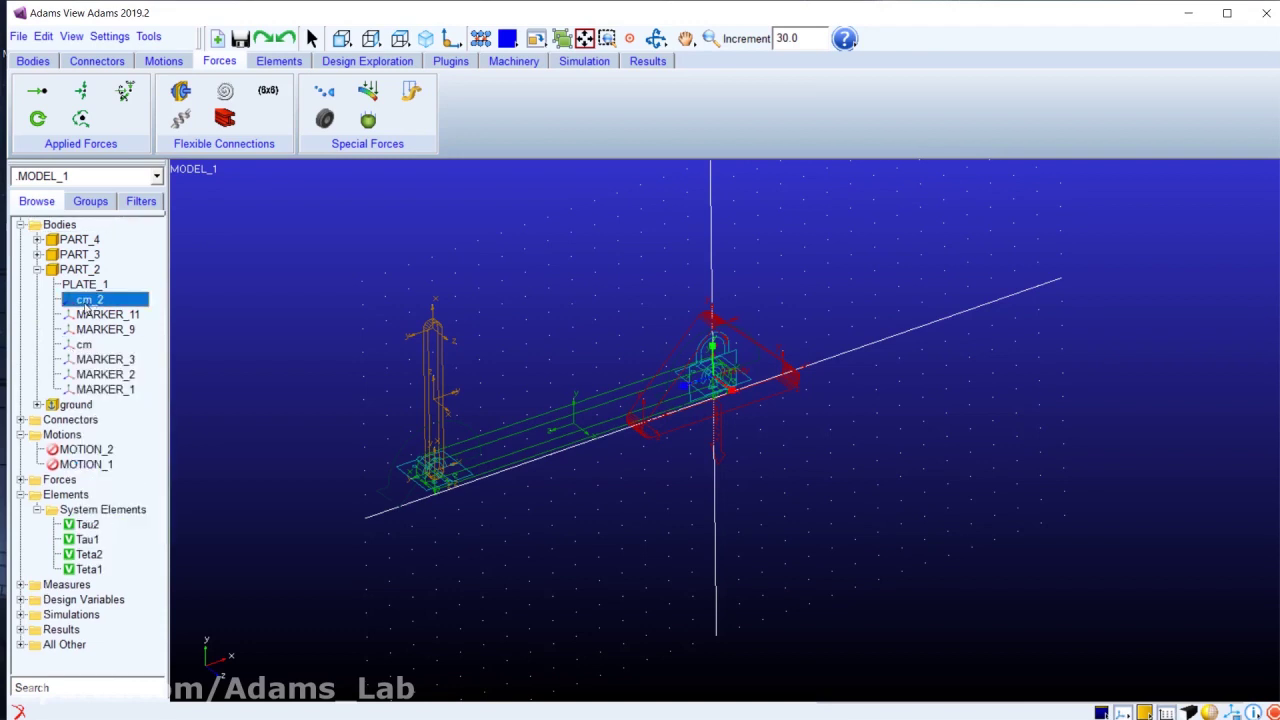
left_click(76, 302)
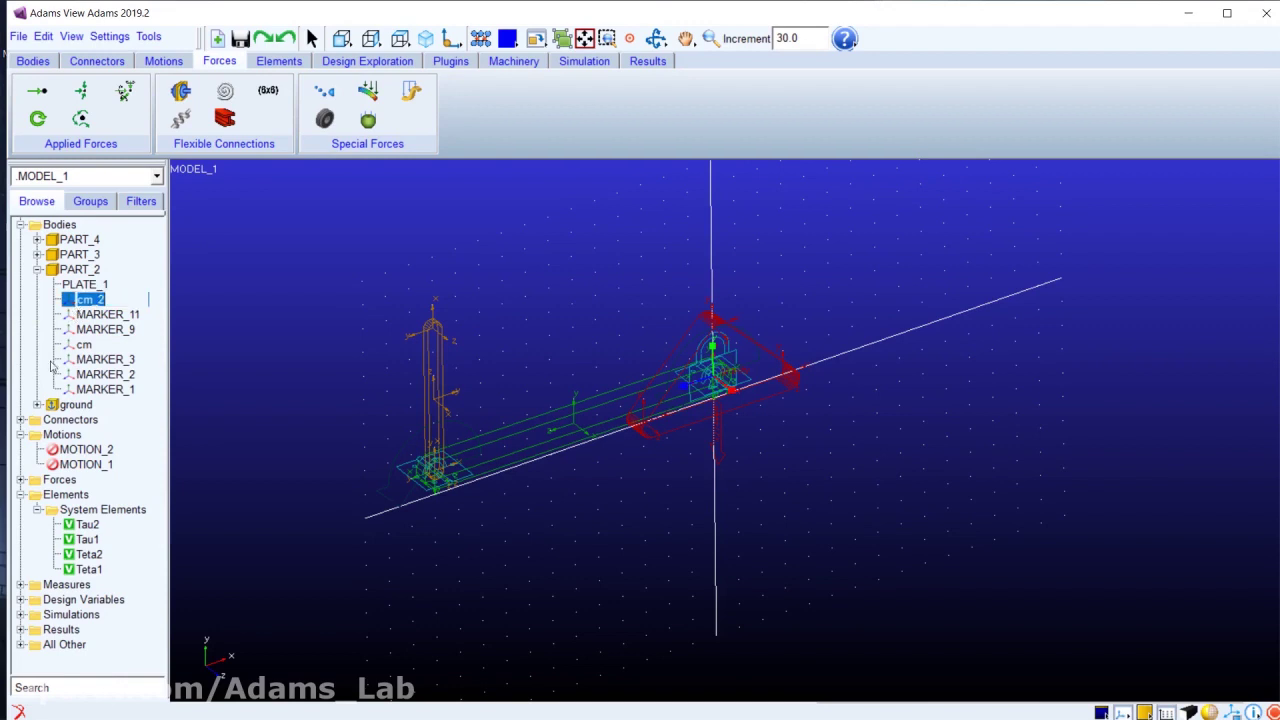
double_click(68, 302)
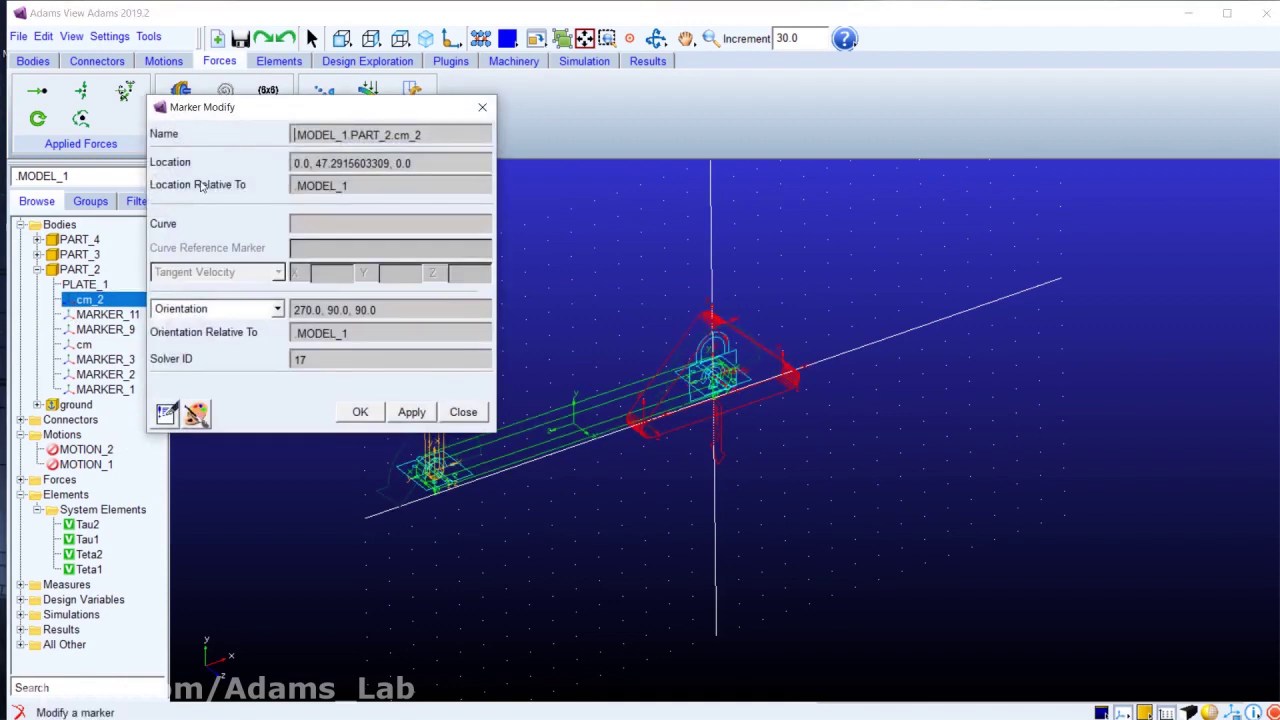
double_click(320, 190)
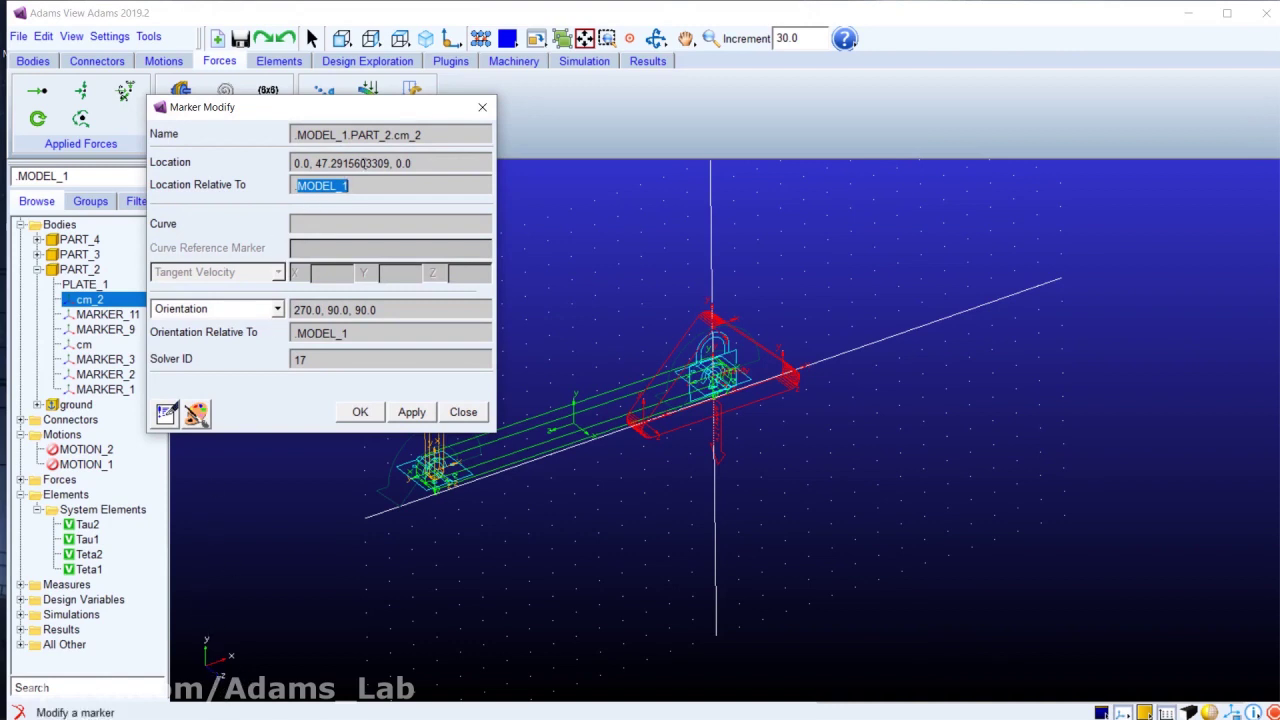
double_click(401, 165)
type("100")
left_click(418, 412)
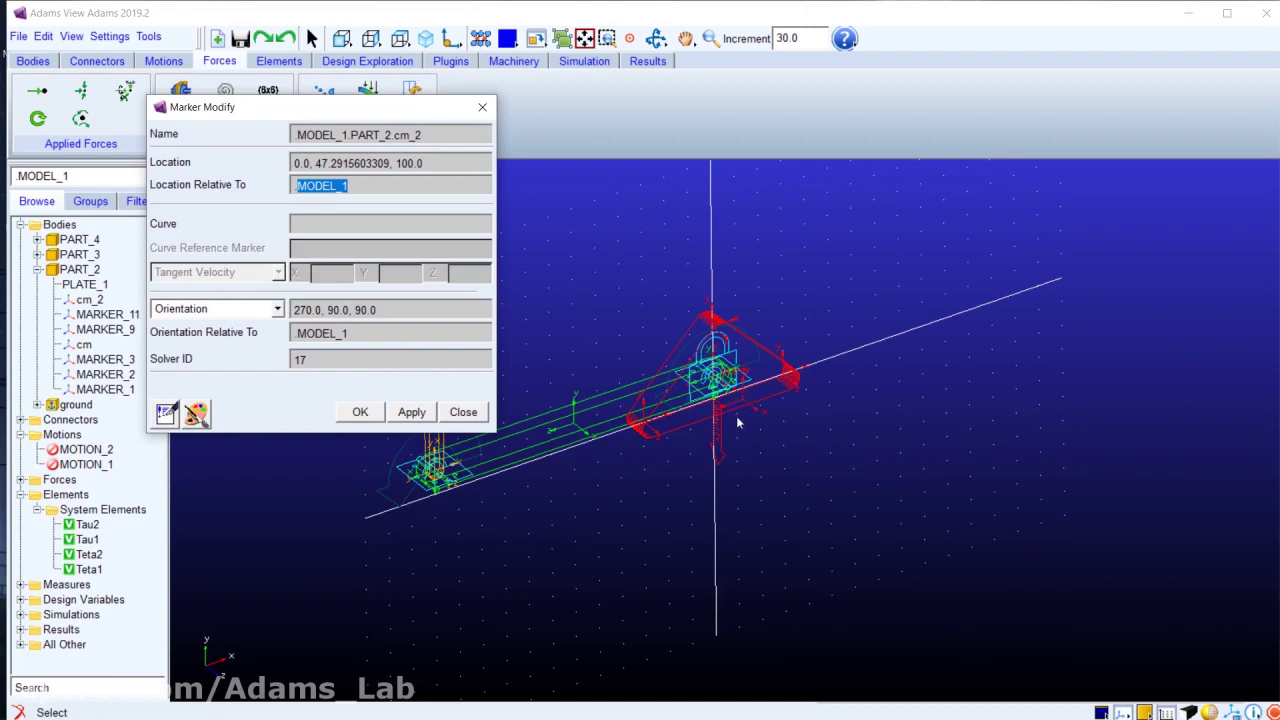
left_click(656, 38)
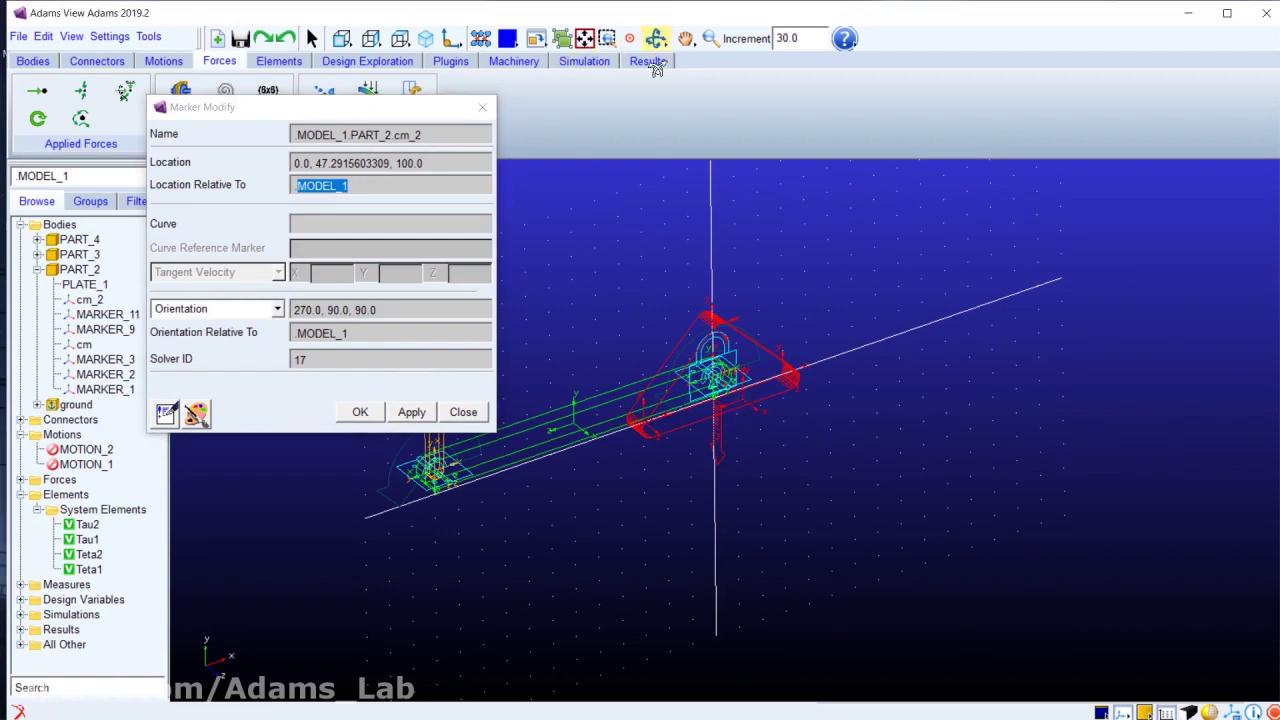
left_click_drag(725, 460, 821, 476)
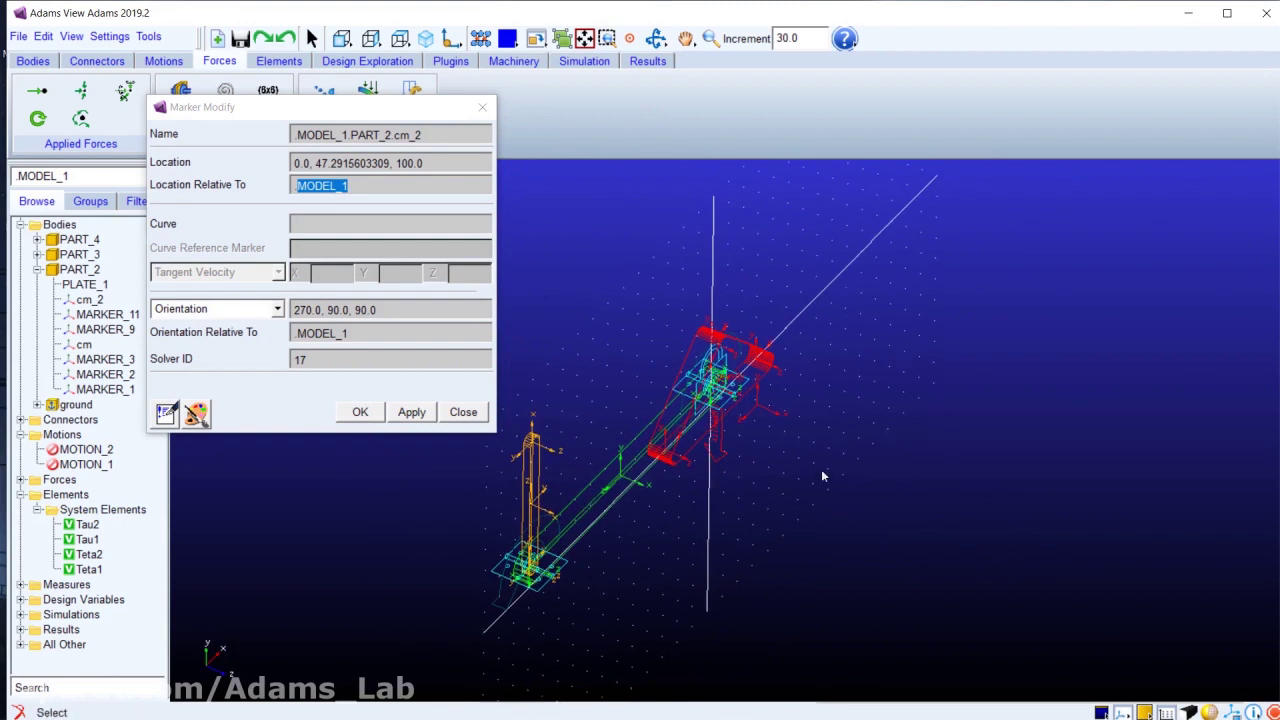
left_click(455, 413)
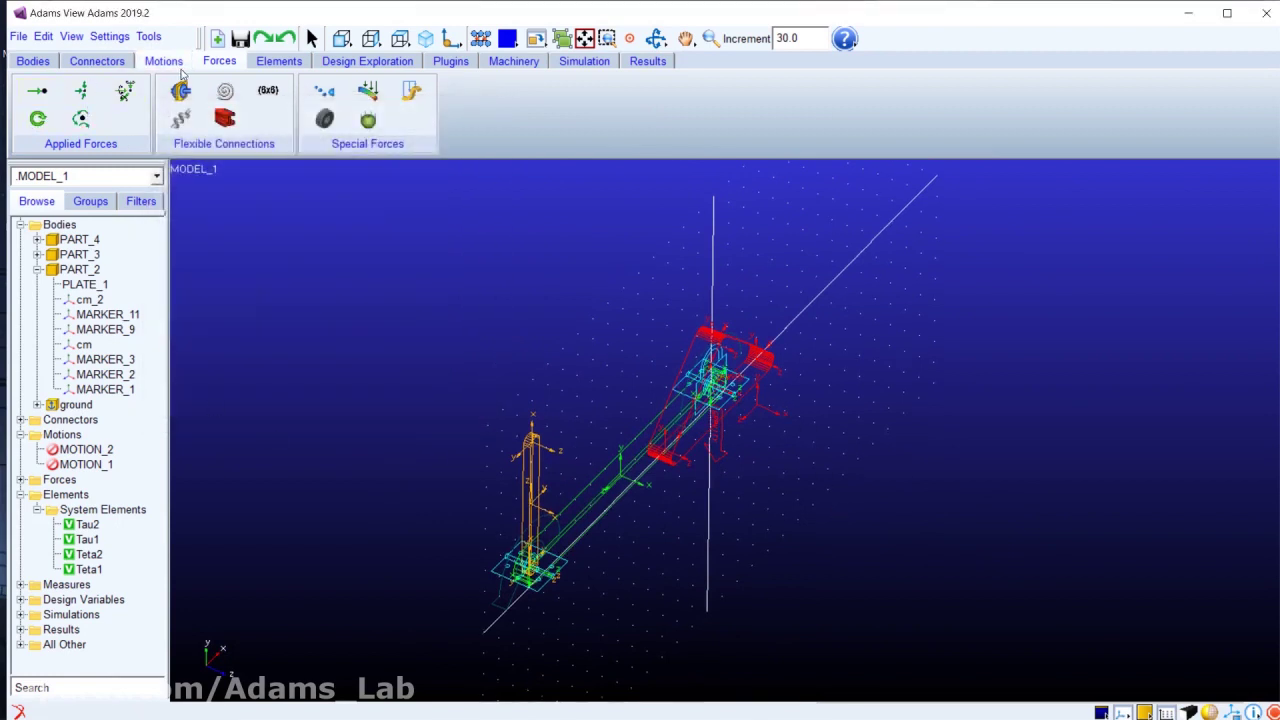
left_click(40, 120)
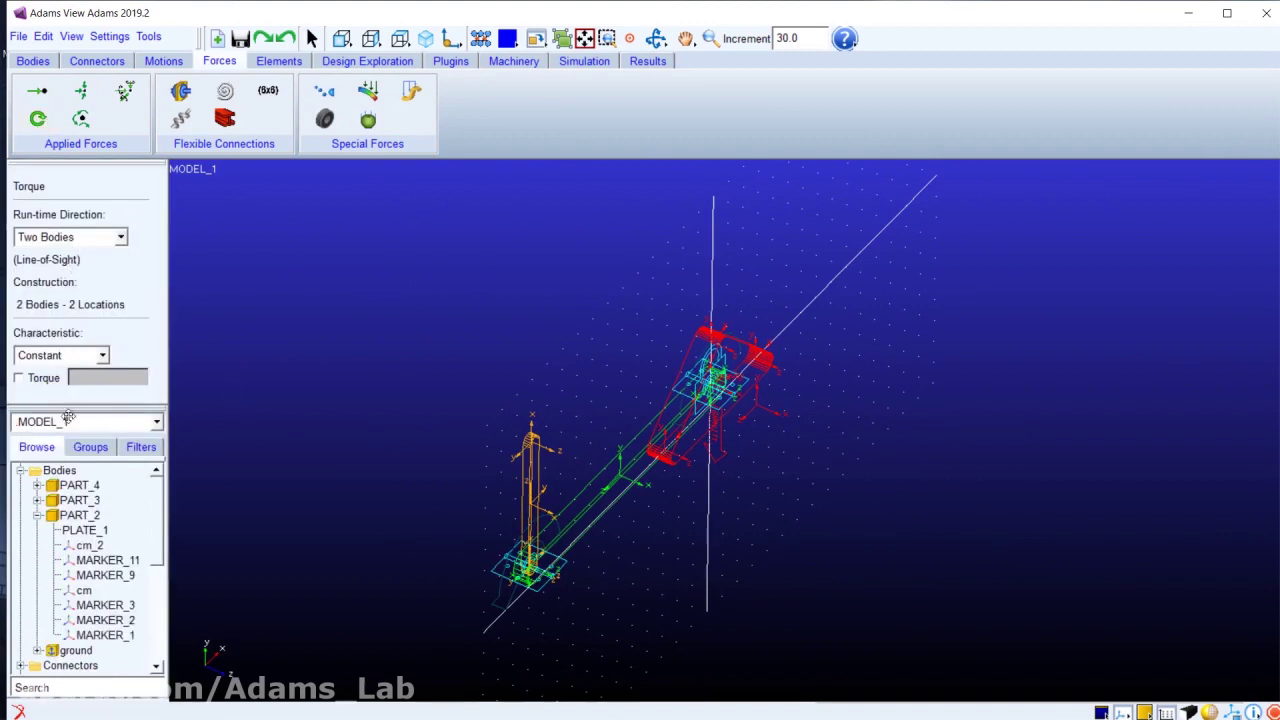
left_click(707, 349)
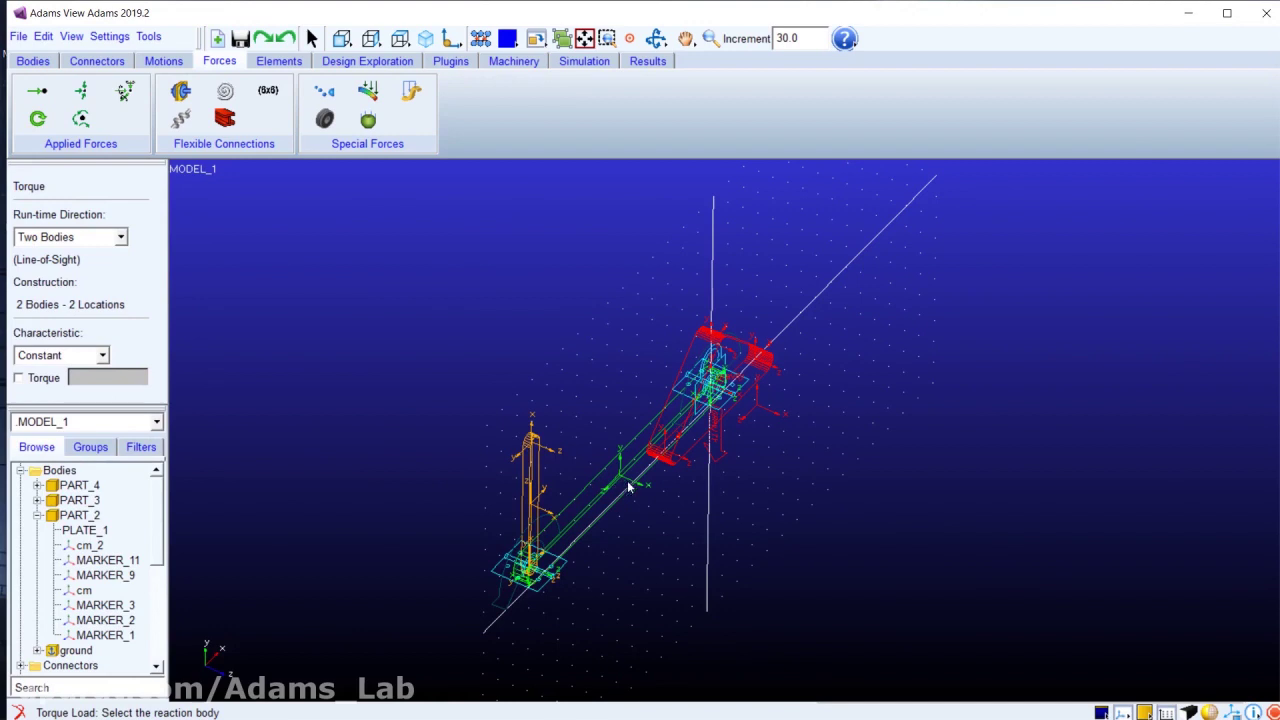
left_click(656, 38)
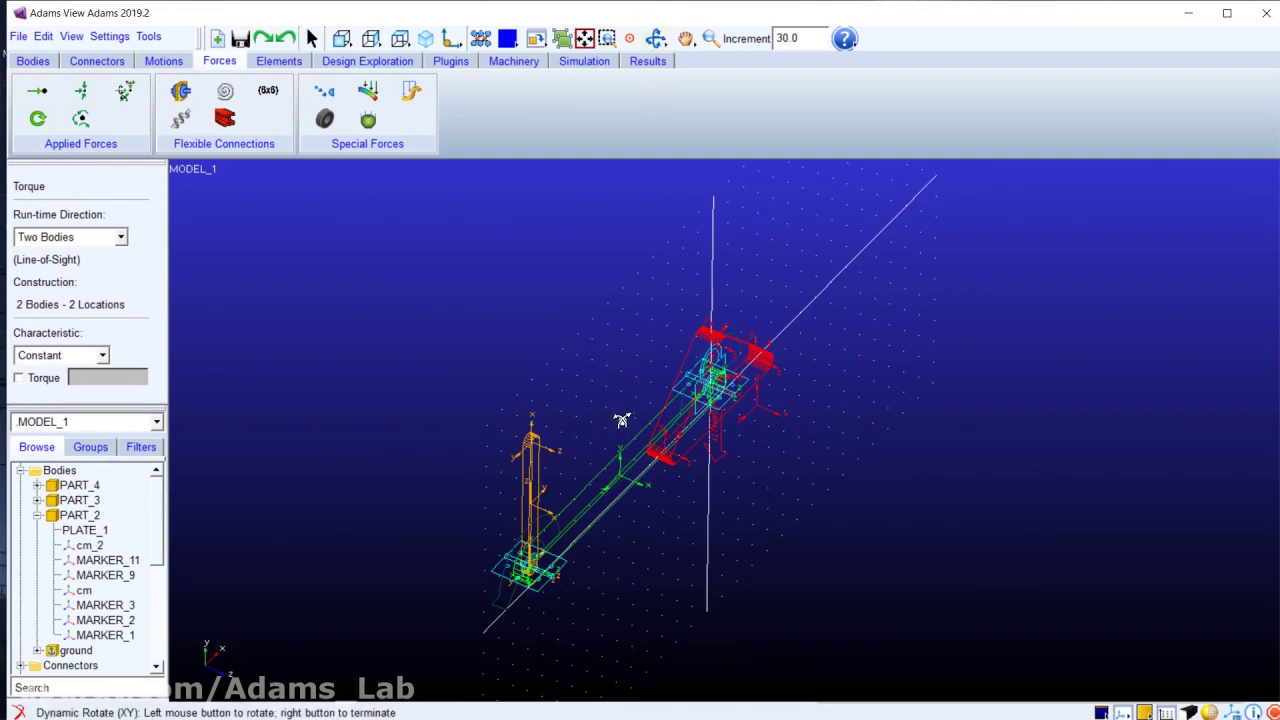
left_click_drag(620, 420, 597, 388)
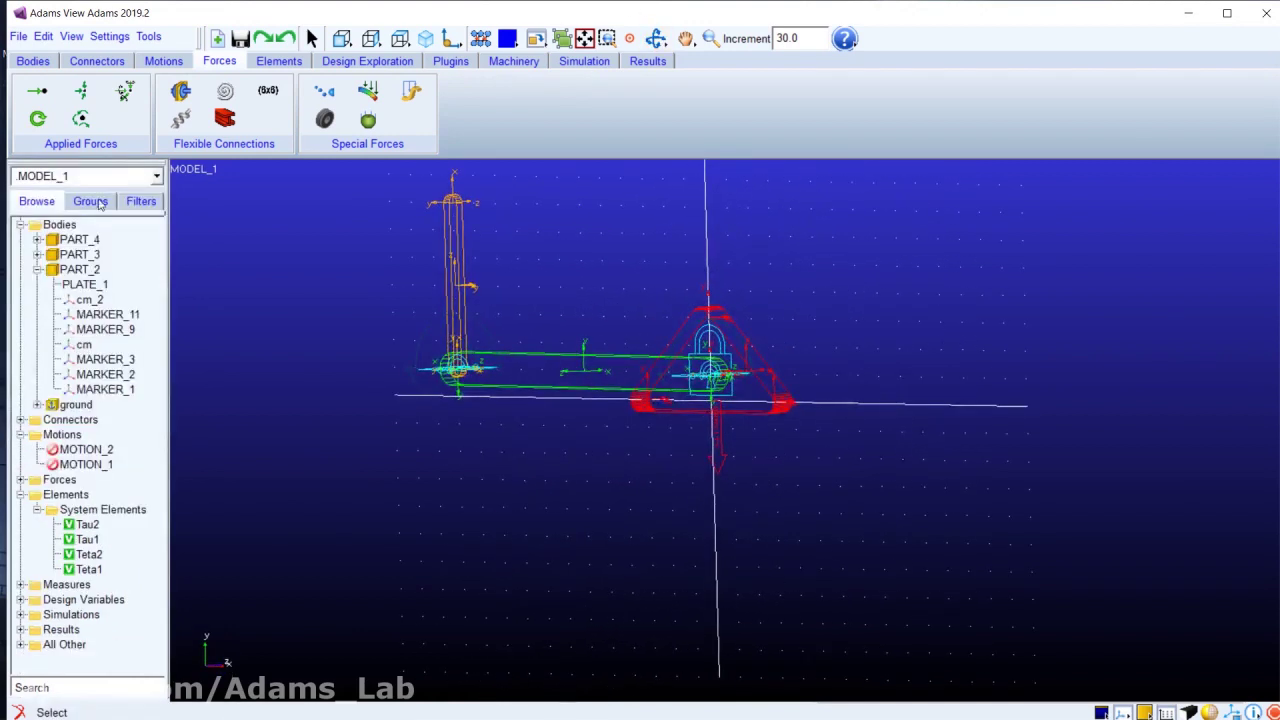
Step: Create a two-body torque from PART_2 to PART_3, with PART_2.cm as the action point and PART_2.cm_2 as the reaction point
left_click(37, 118)
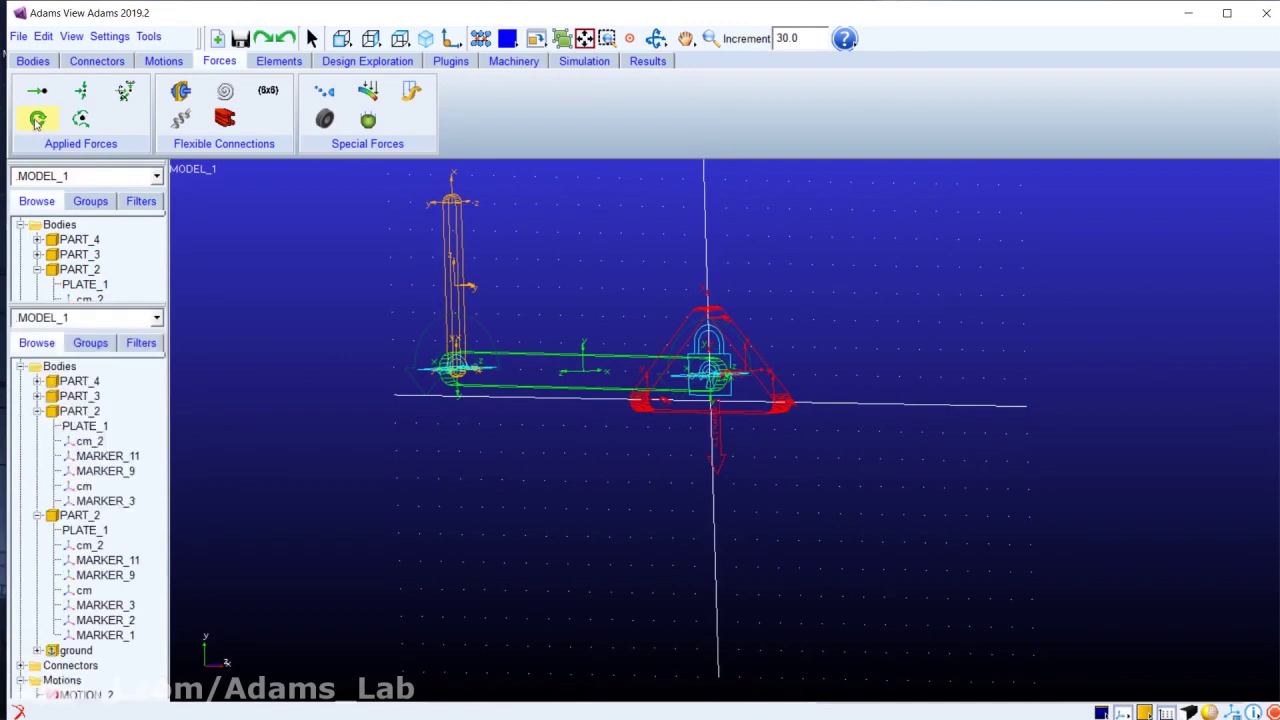
left_click(686, 336)
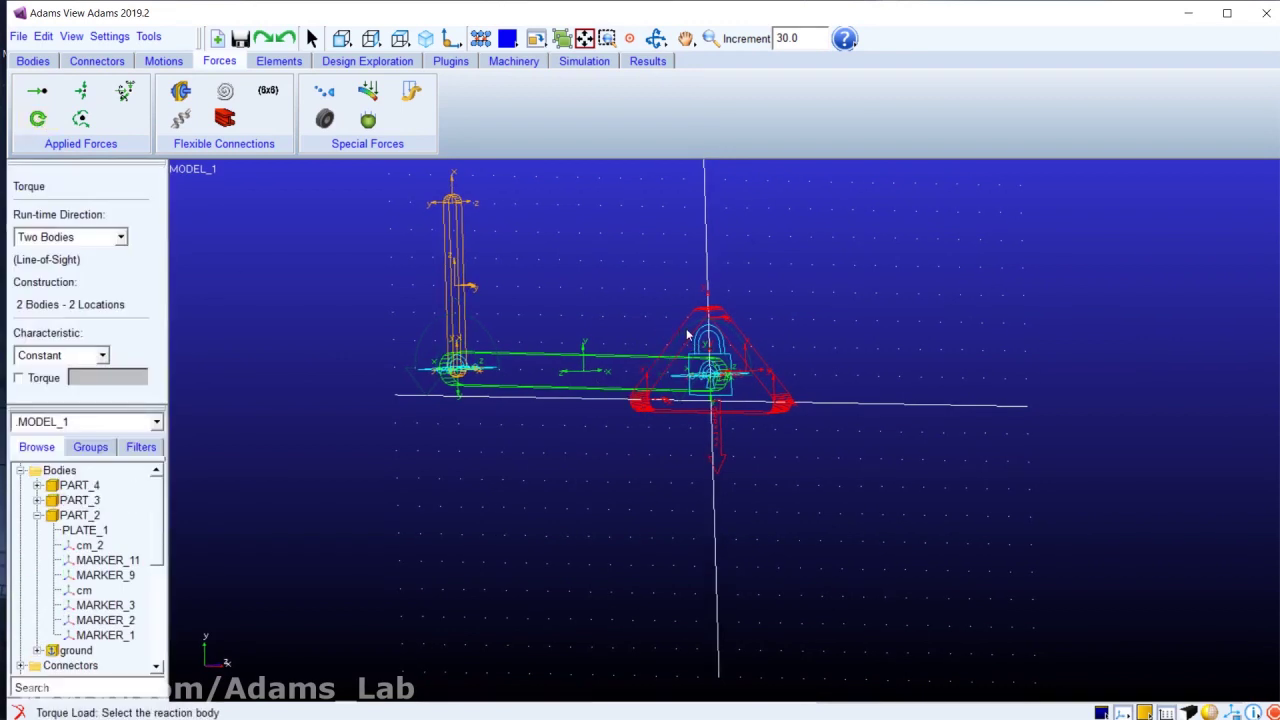
left_click(604, 364)
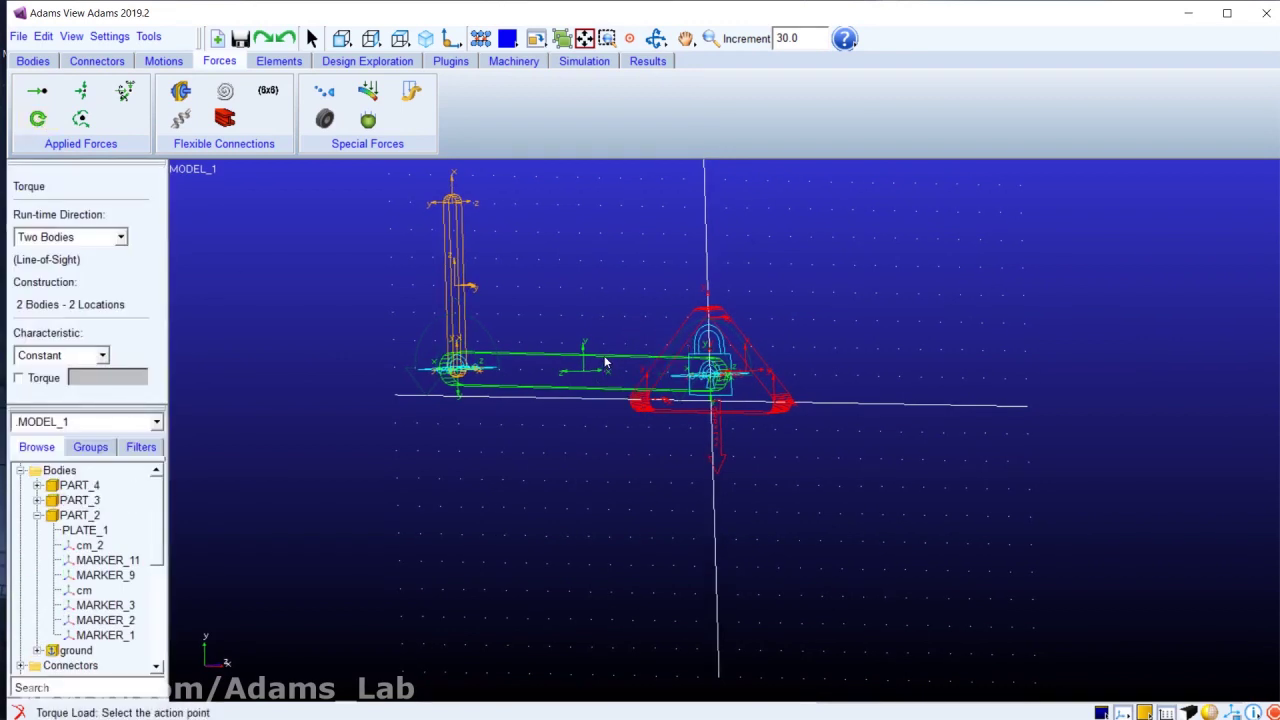
right_click(710, 375)
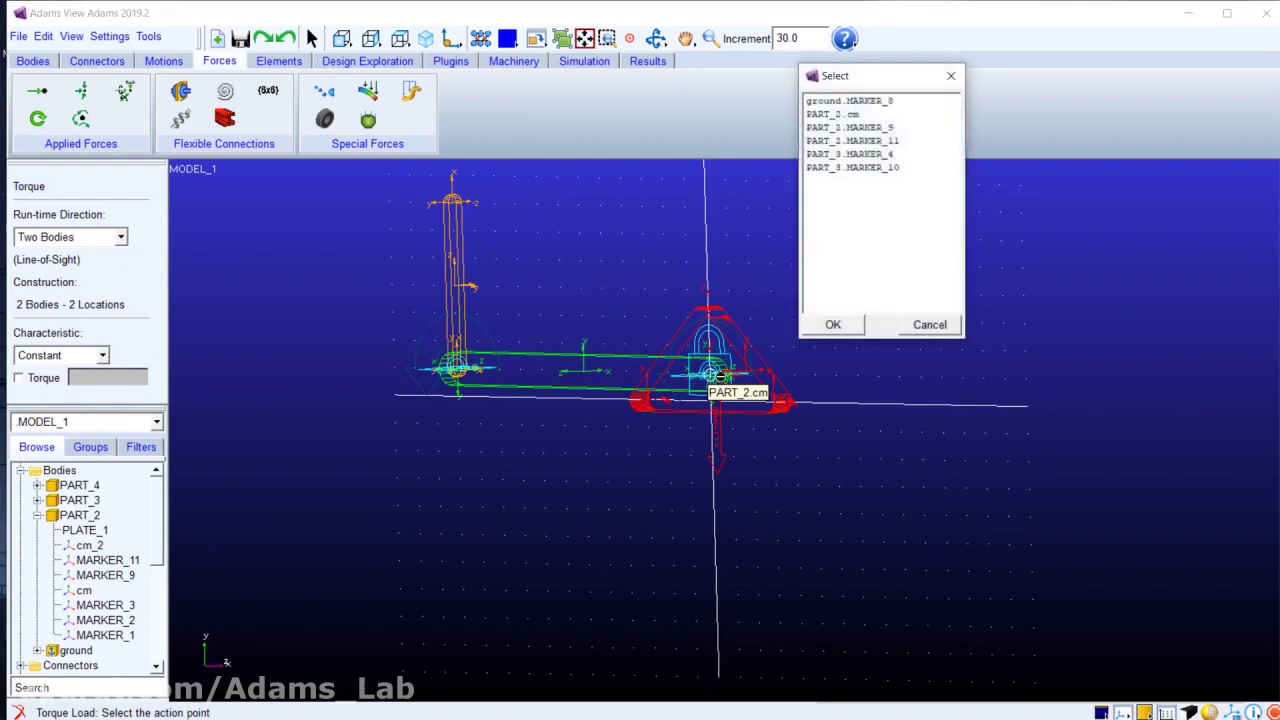
left_click(838, 115)
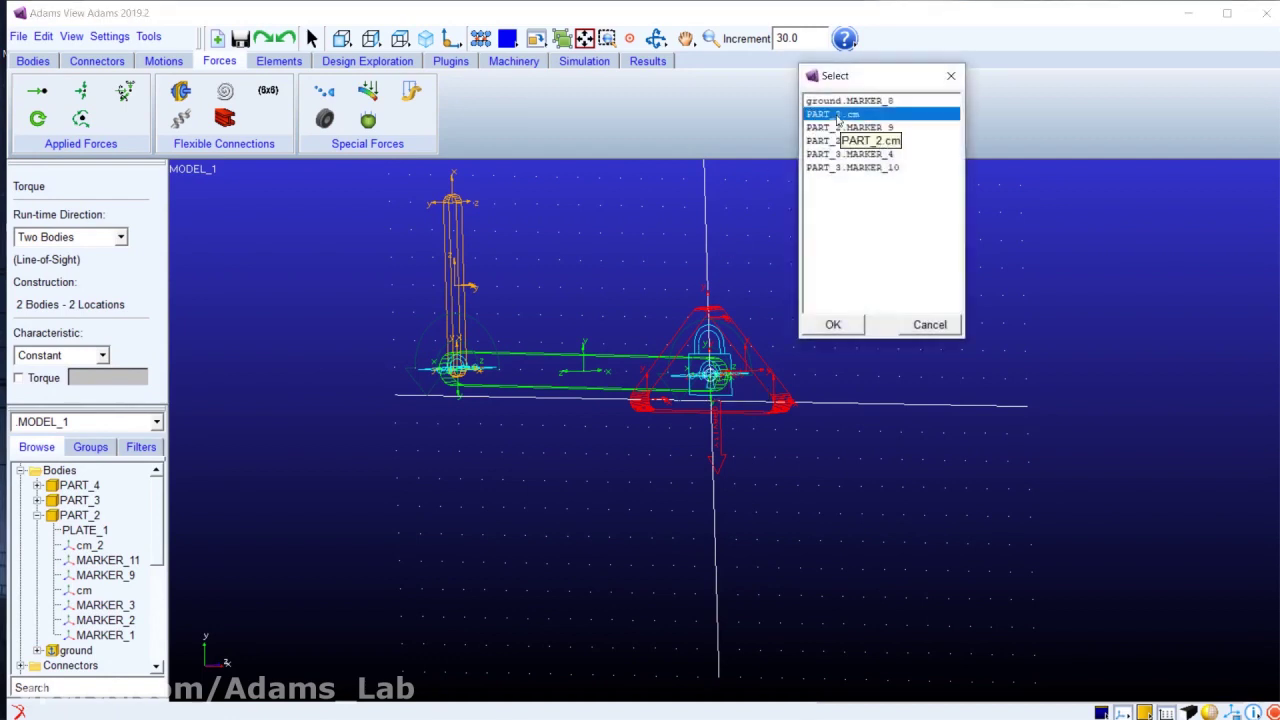
left_click(845, 326)
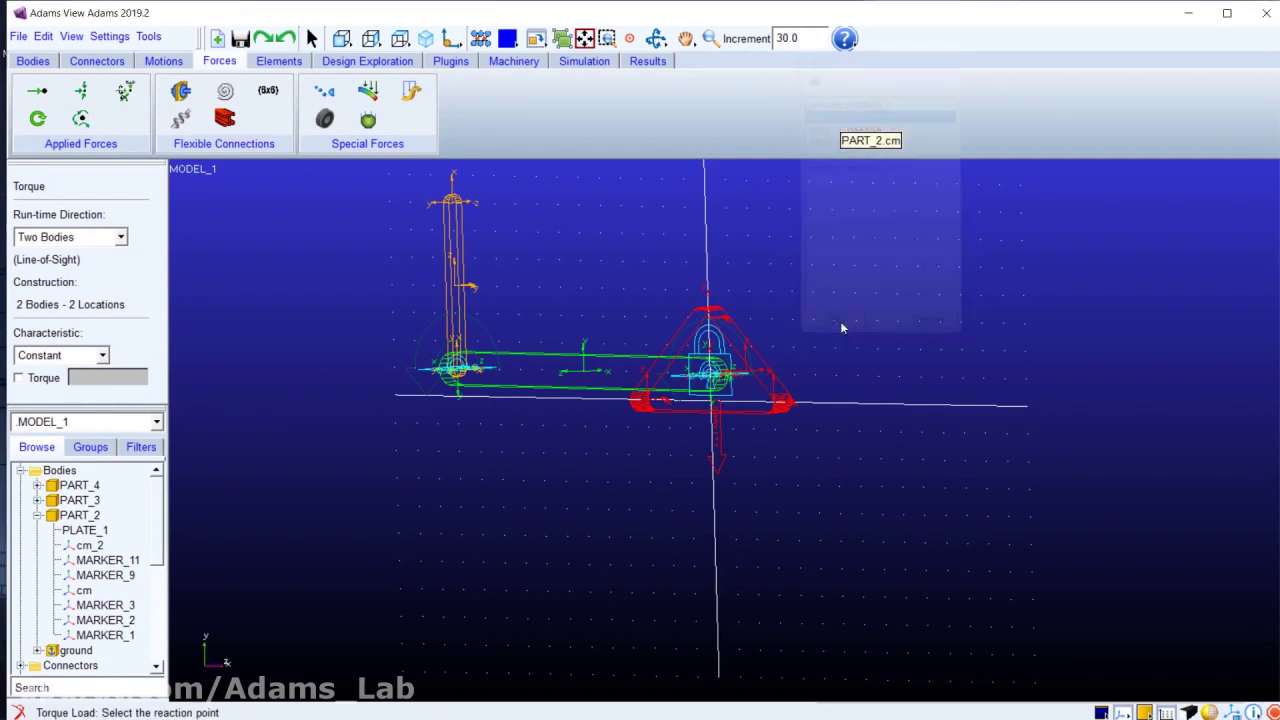
right_click(757, 384)
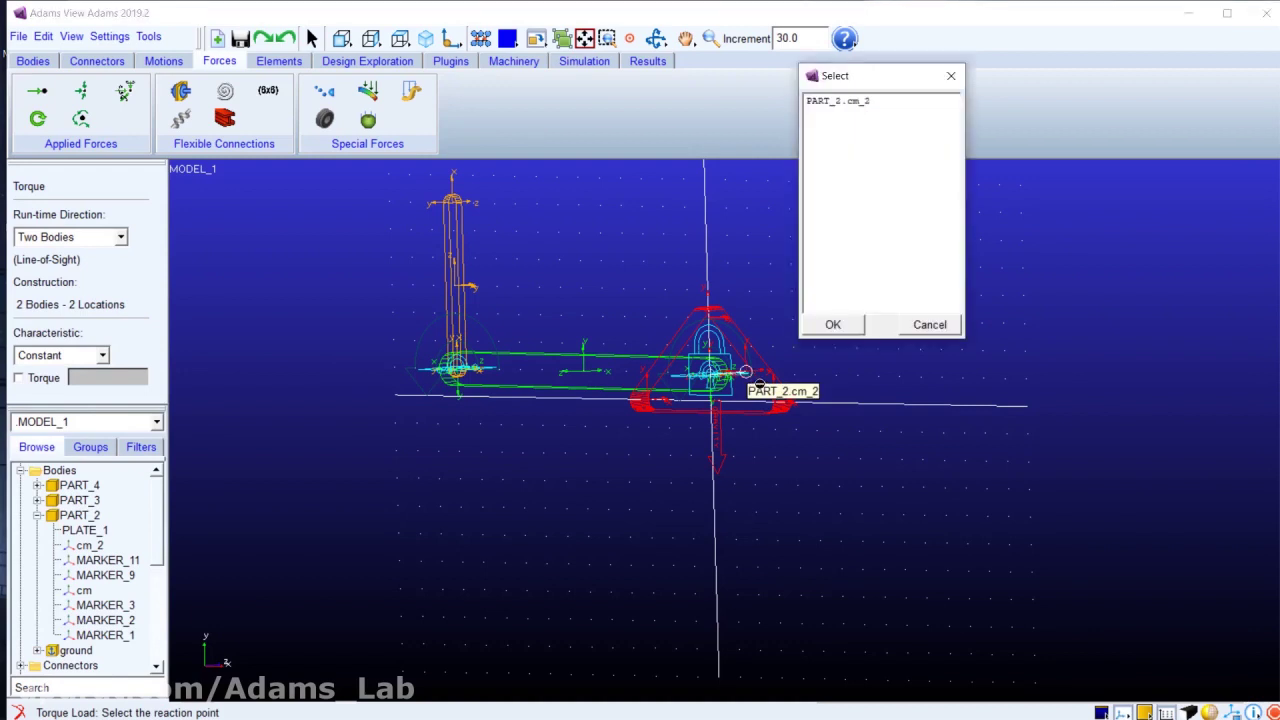
left_click(850, 104)
left_click(837, 325)
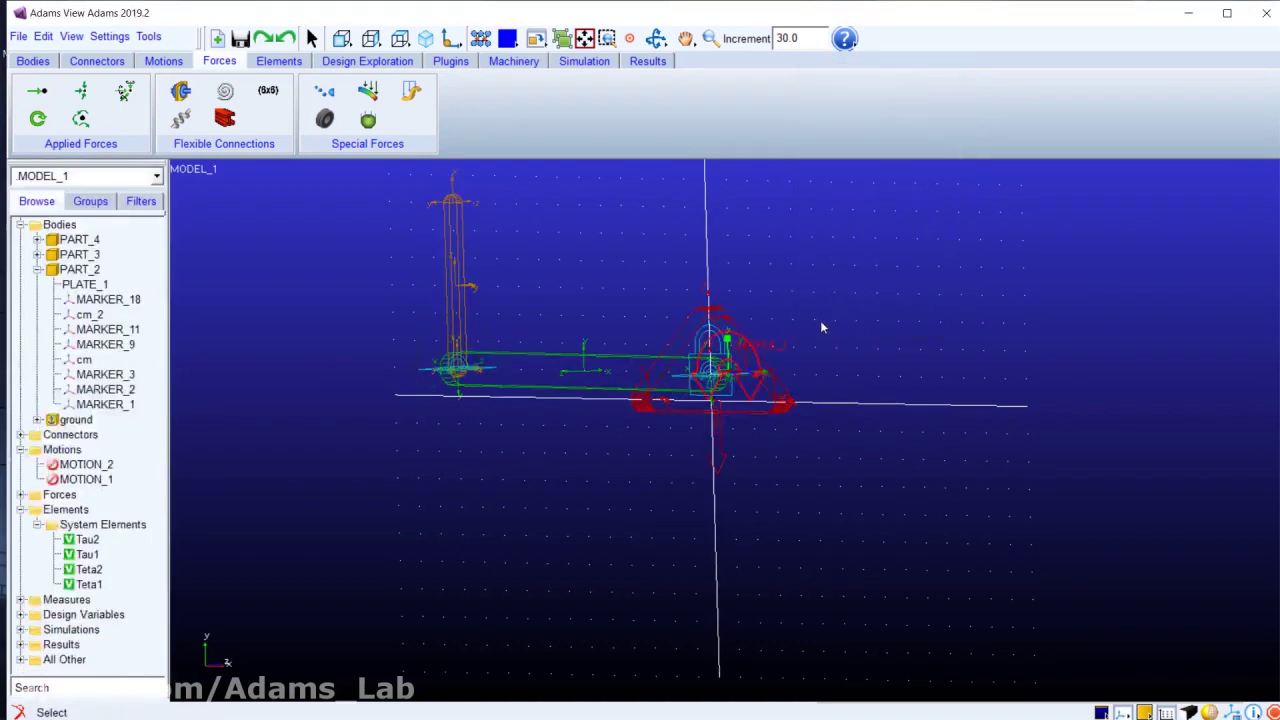
Step: Copy MARKER_5 of the link PART_3, the marker at its joint with PART_4
left_click(655, 38)
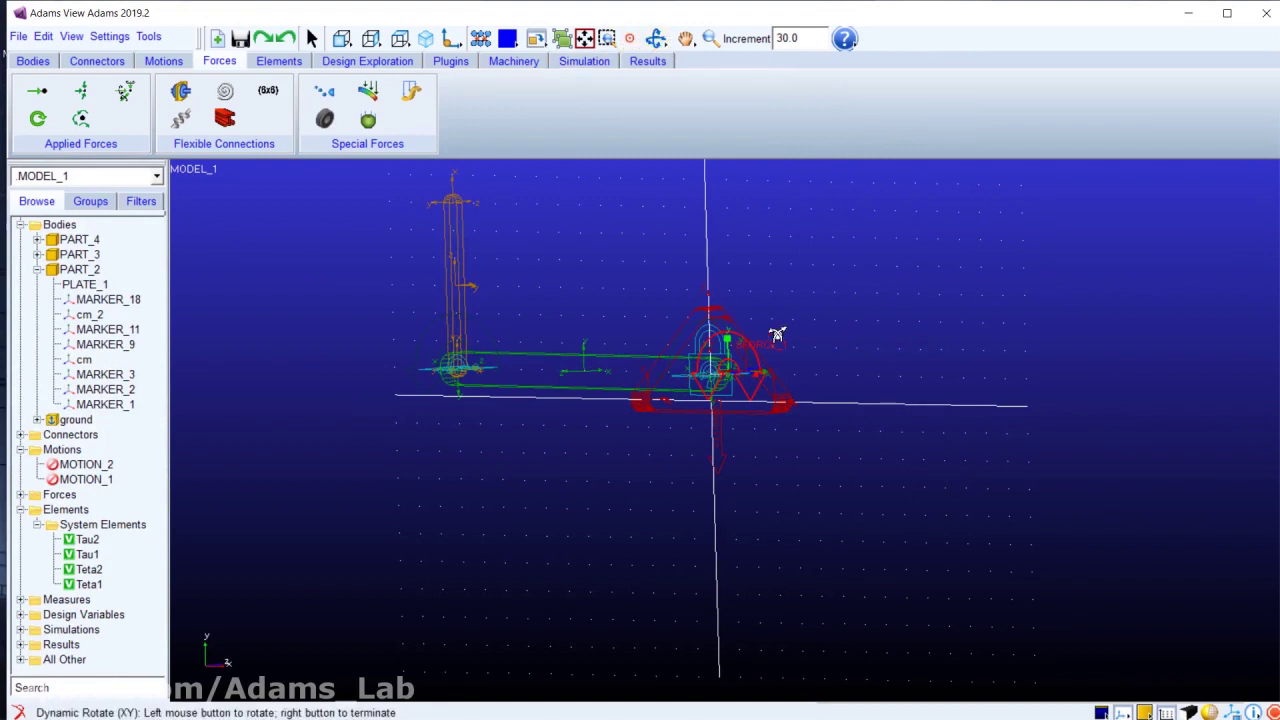
left_click_drag(777, 333, 706, 375)
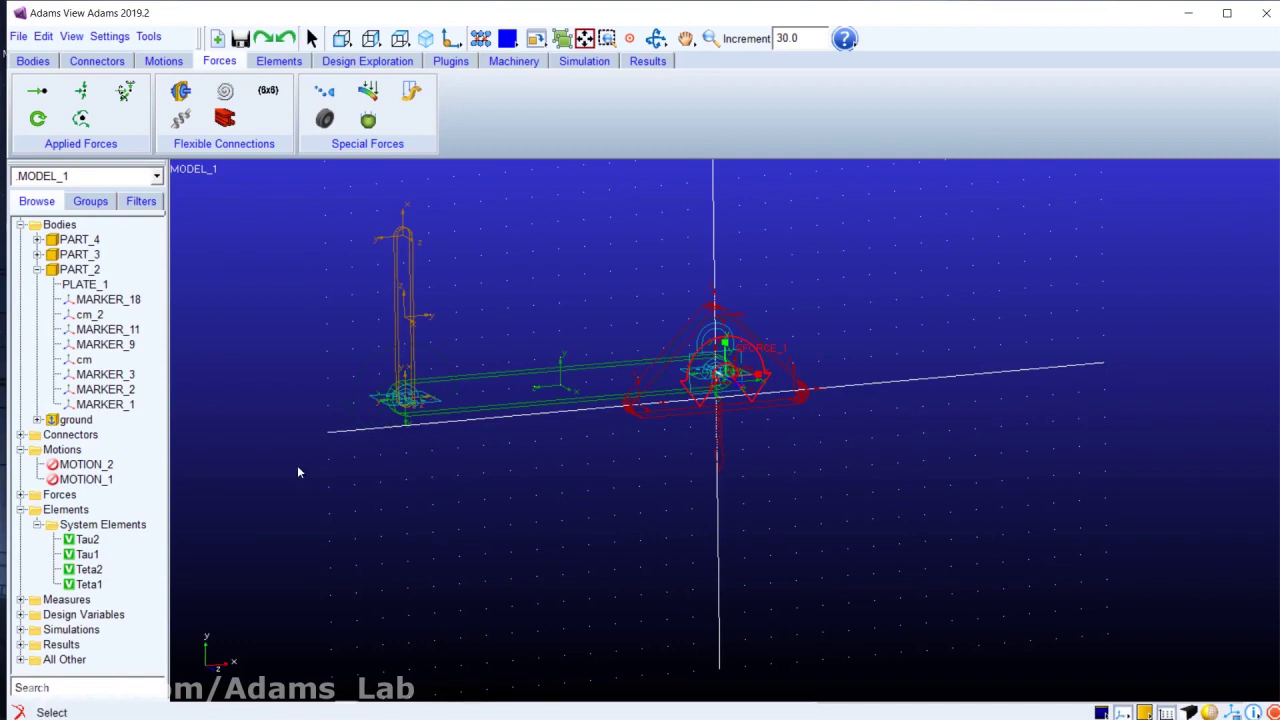
left_click(38, 270)
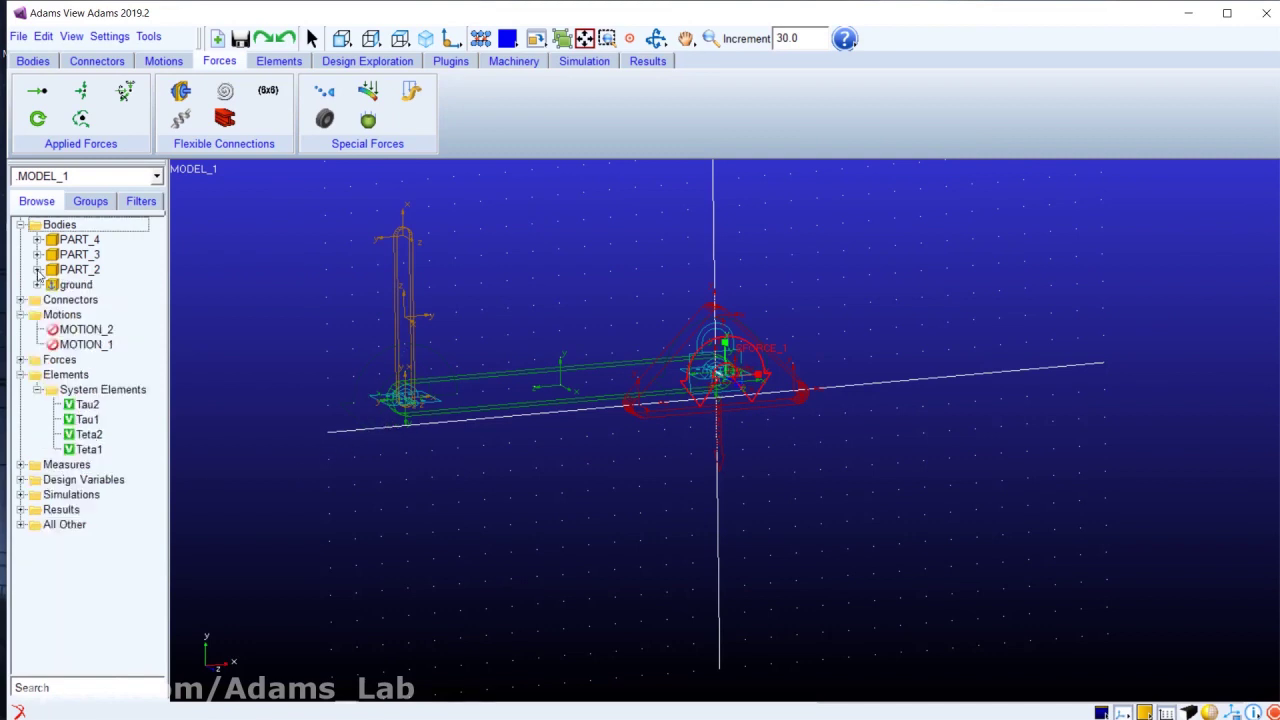
left_click(60, 256)
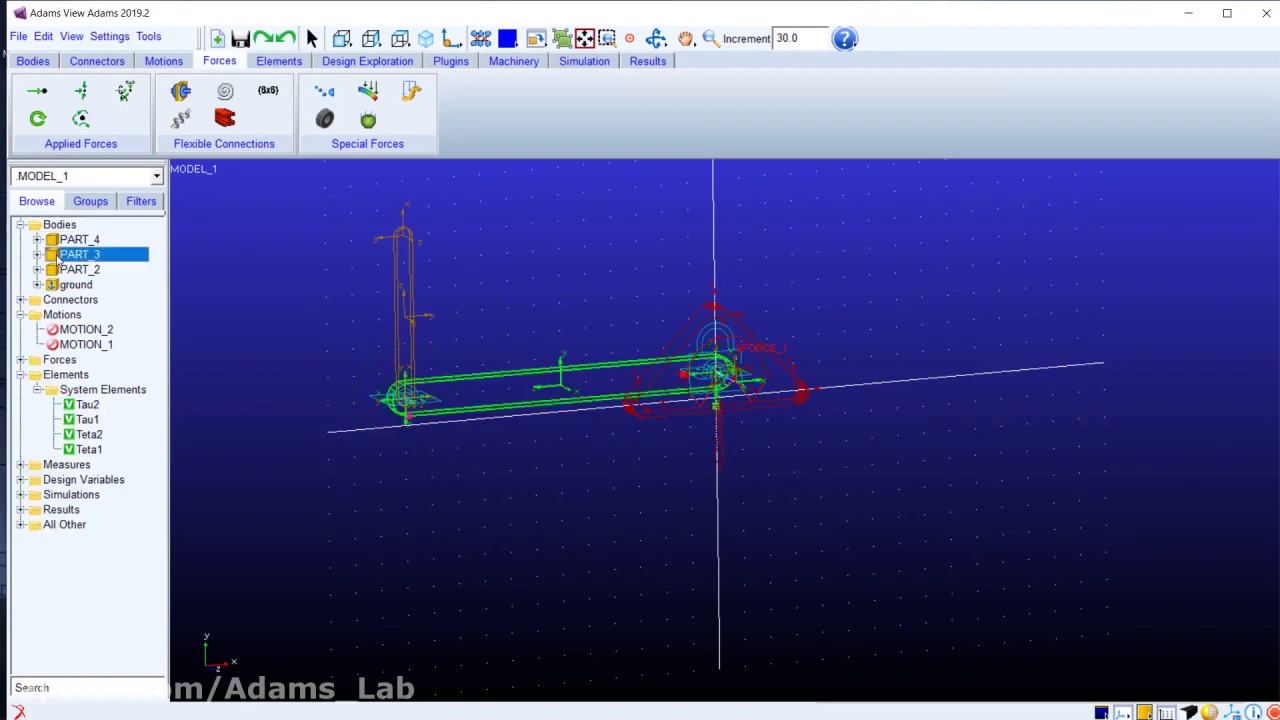
left_click(37, 255)
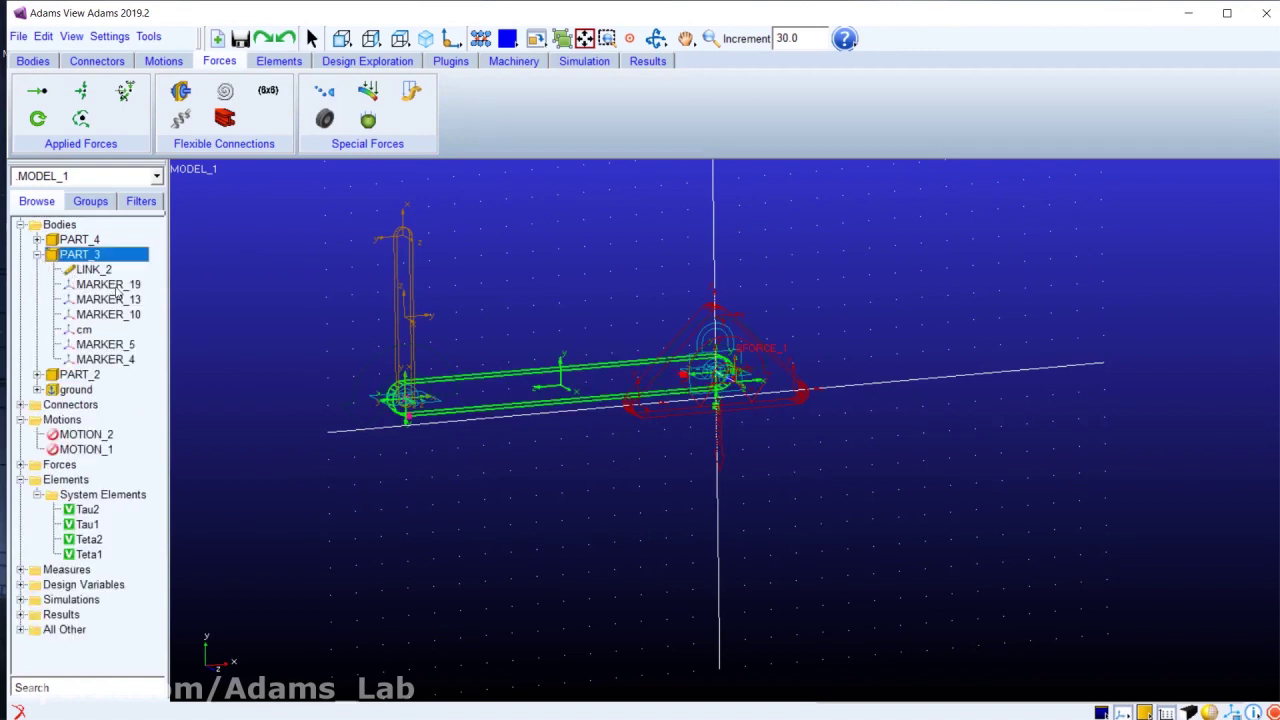
left_click(114, 288)
left_click(104, 346)
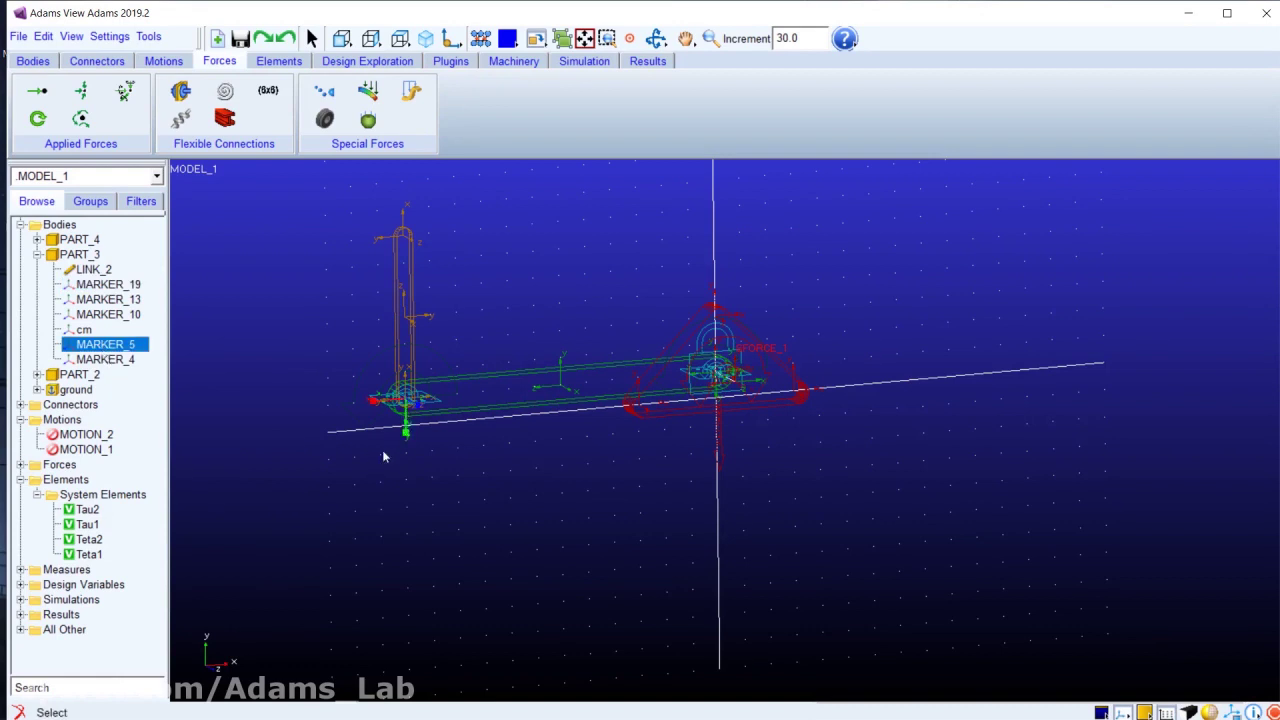
left_click(656, 38)
left_click_drag(450, 470, 534, 511)
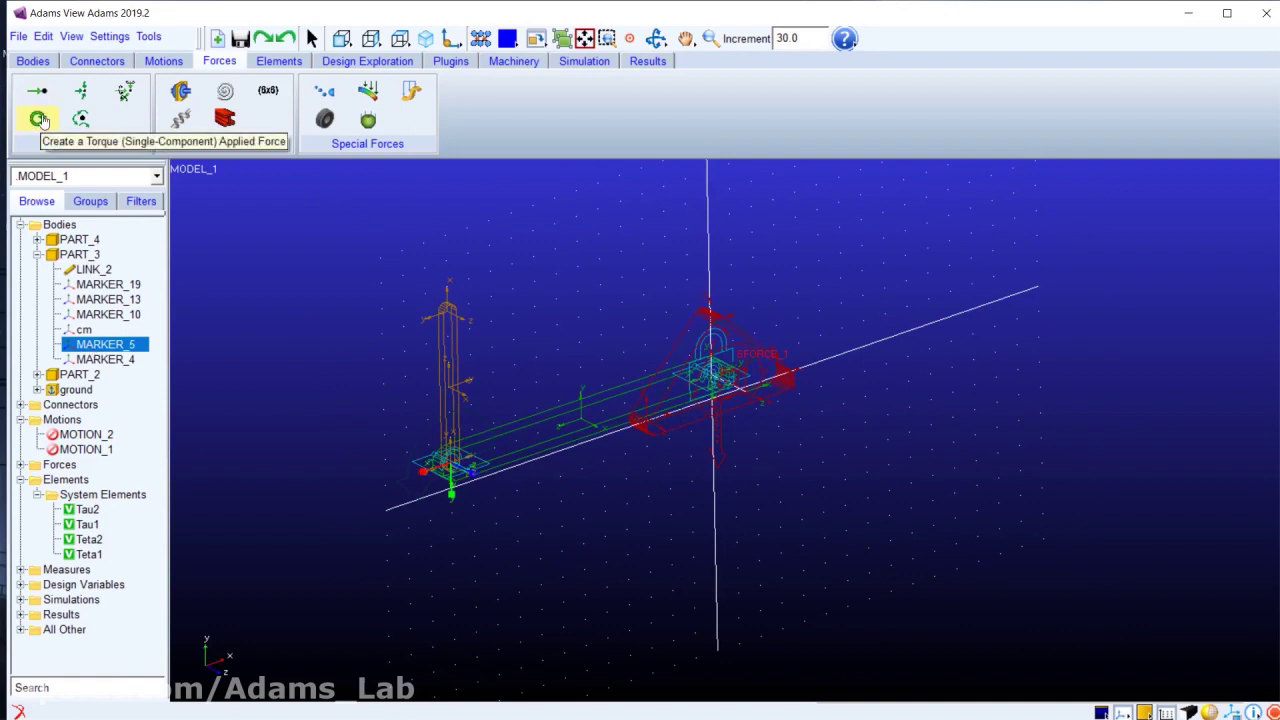
right_click(91, 346)
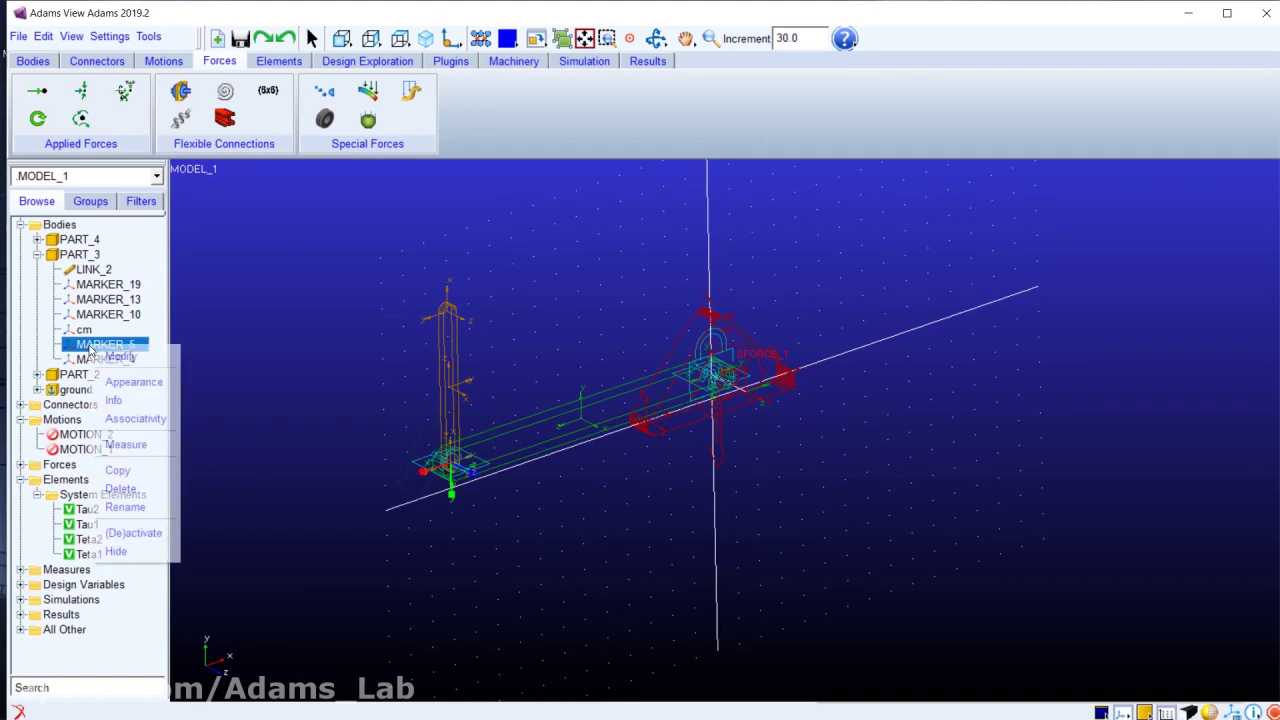
left_click(116, 470)
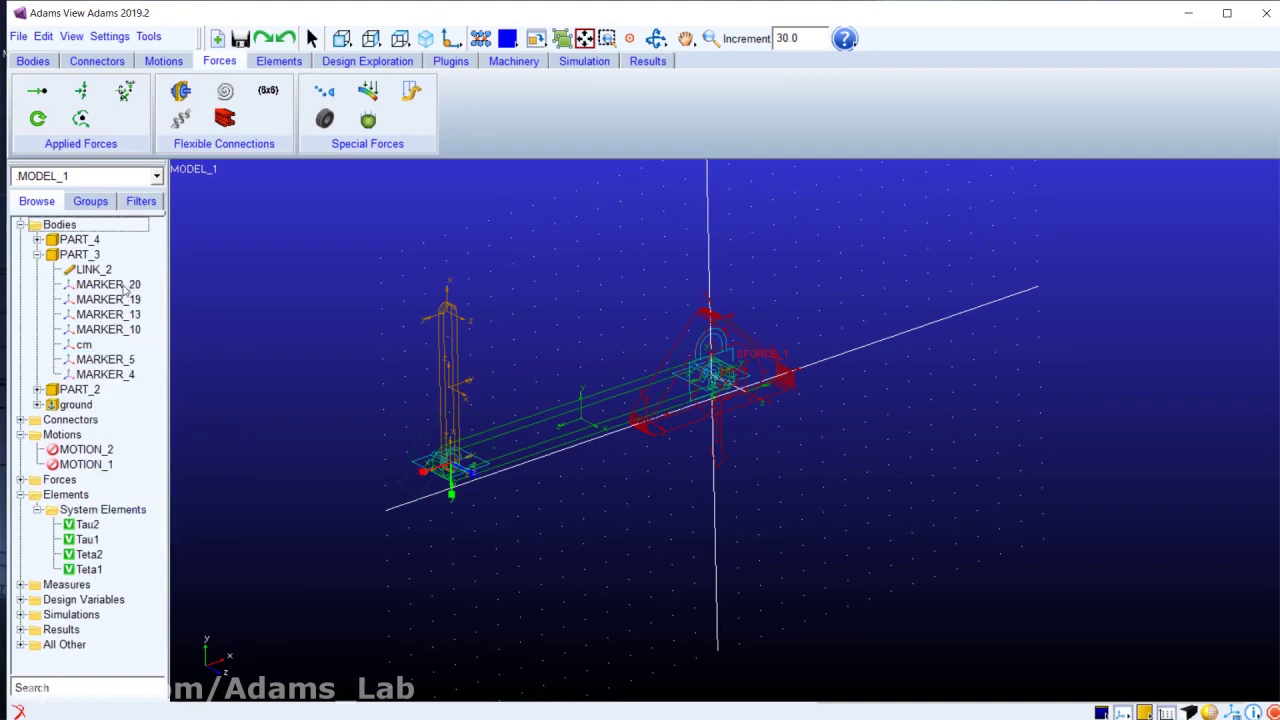
Step: Move the copied marker MARKER_20 of PART_3 along Z by setting its Z location to 100 relative to MODEL_1
left_click(110, 285)
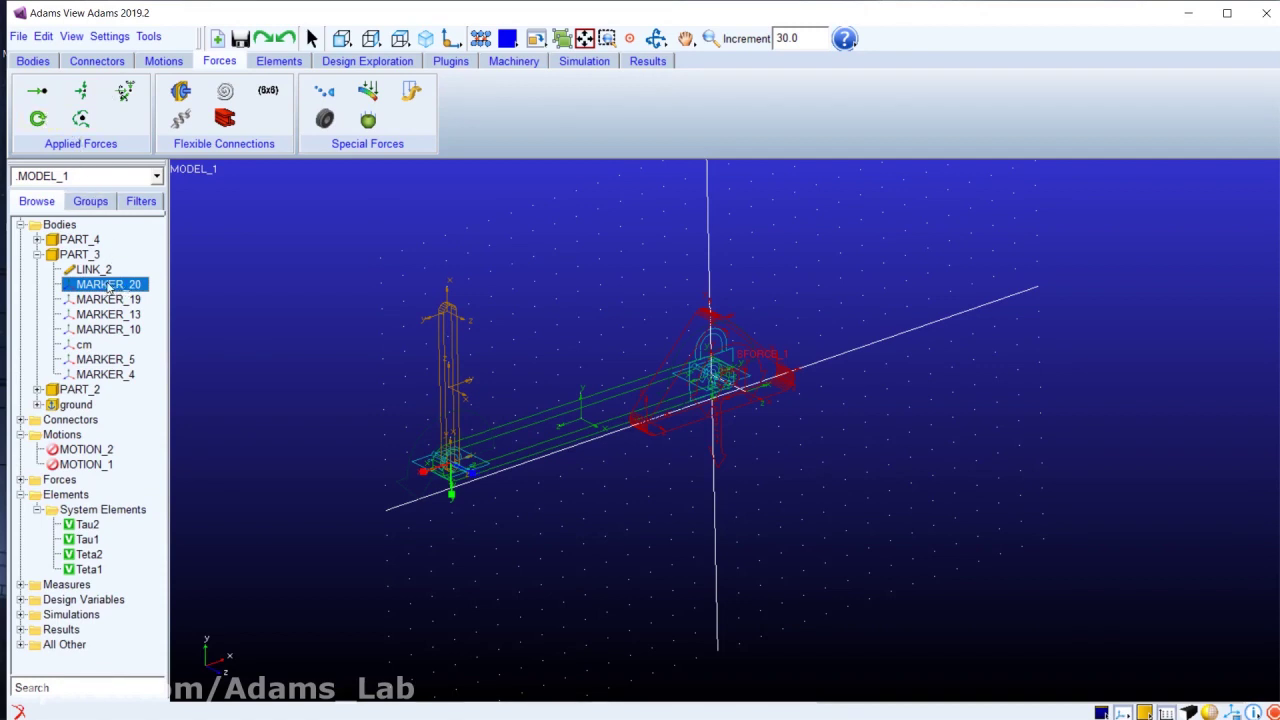
double_click(110, 285)
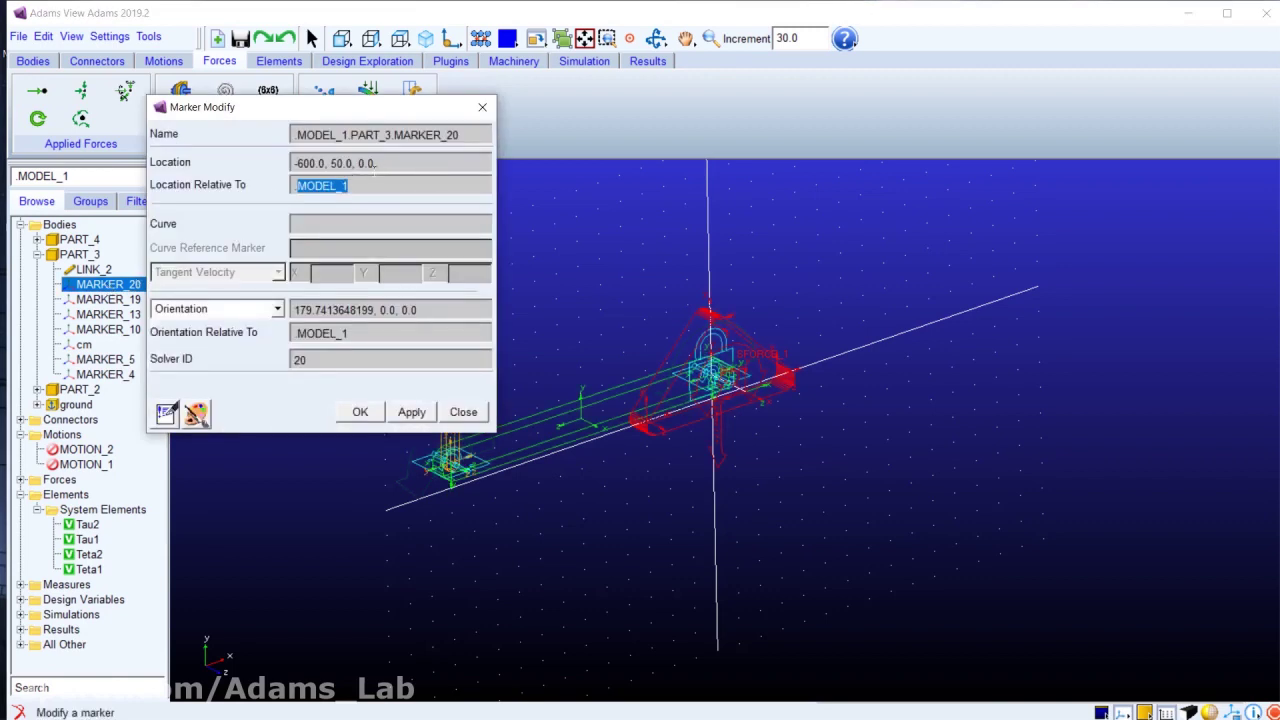
double_click(367, 163)
type("100")
left_click(358, 414)
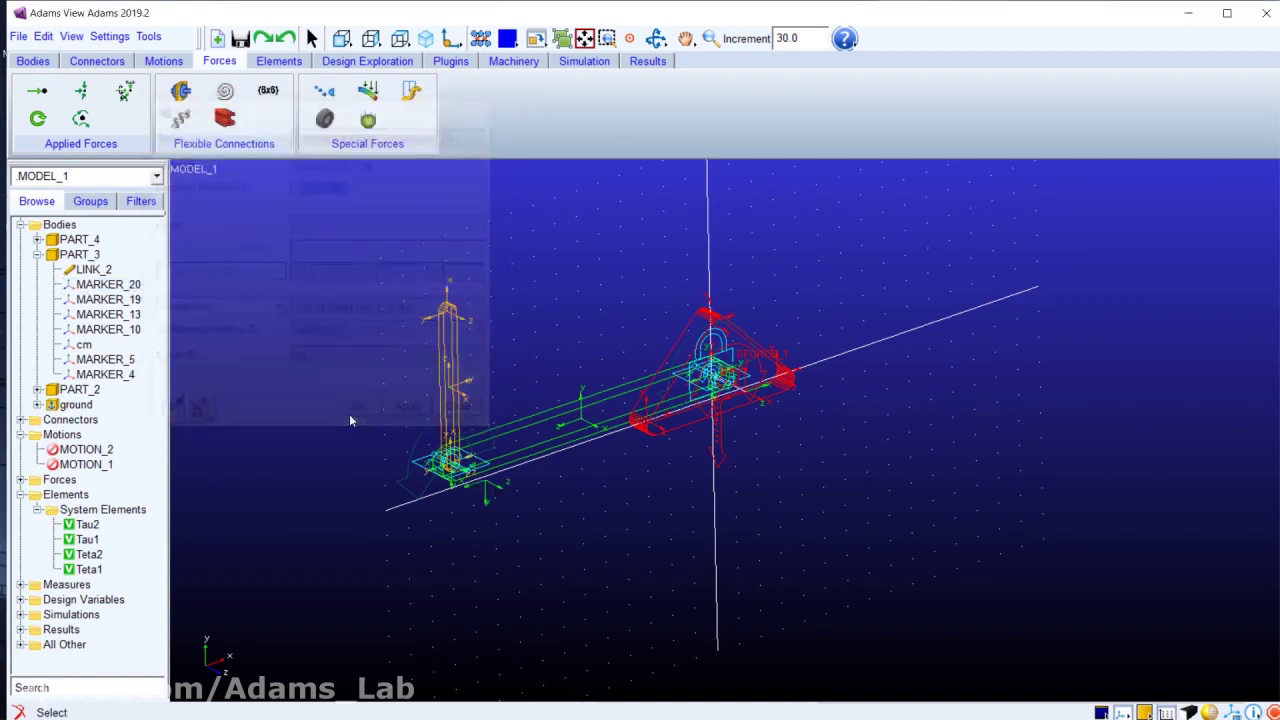
Step: Create a two-body torque from PART_3 to PART_4, with PART_3.MARKER_5 as the action point and the offset MARKER_20 as the reaction point
left_click(657, 38)
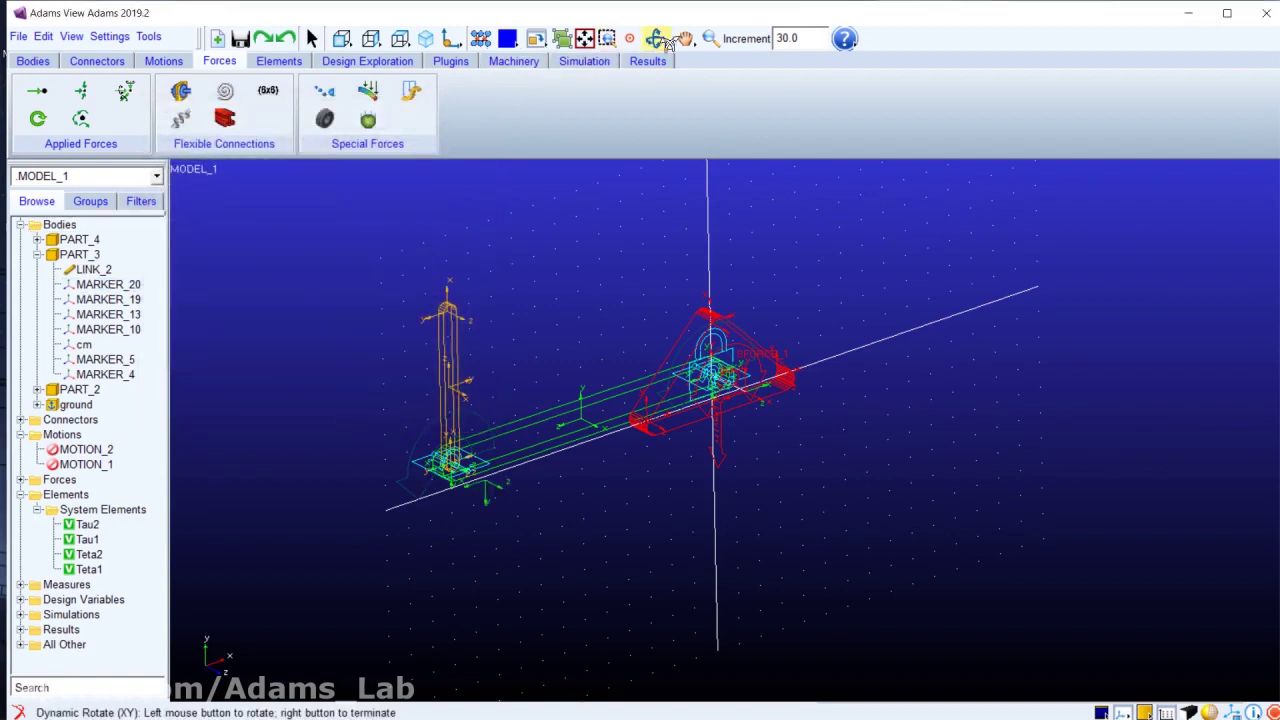
left_click_drag(522, 459, 533, 503)
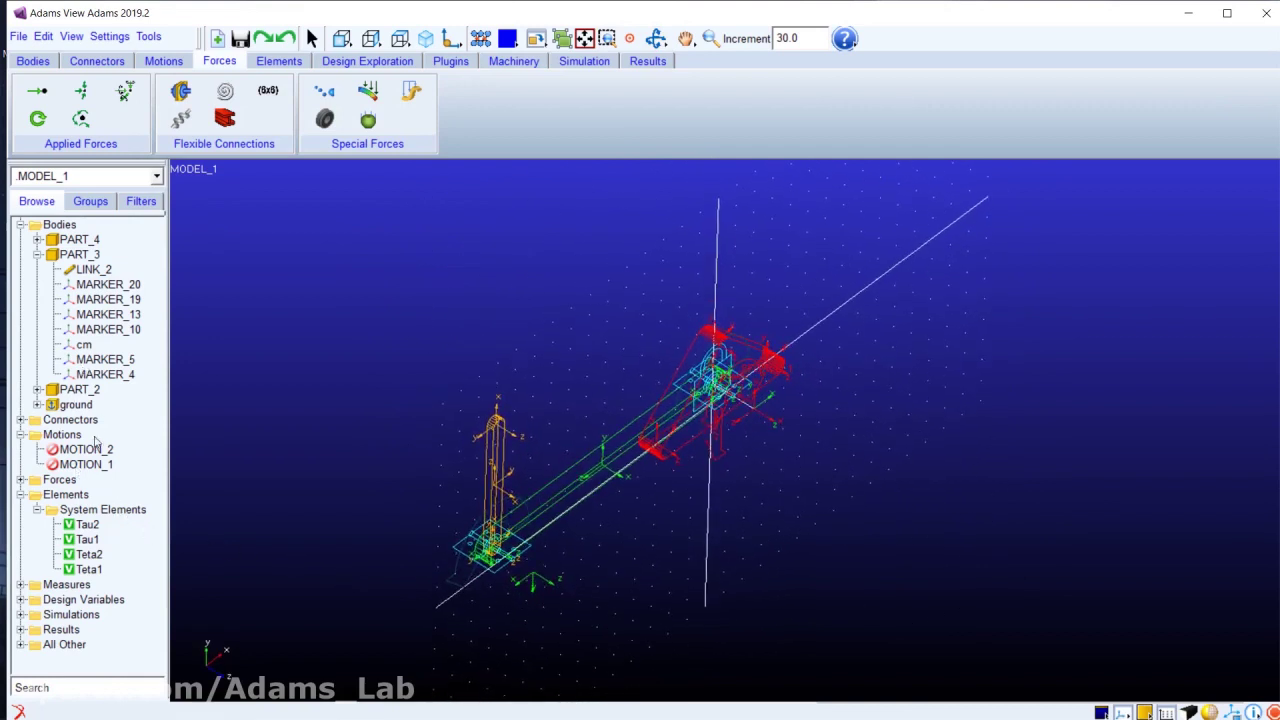
left_click(38, 119)
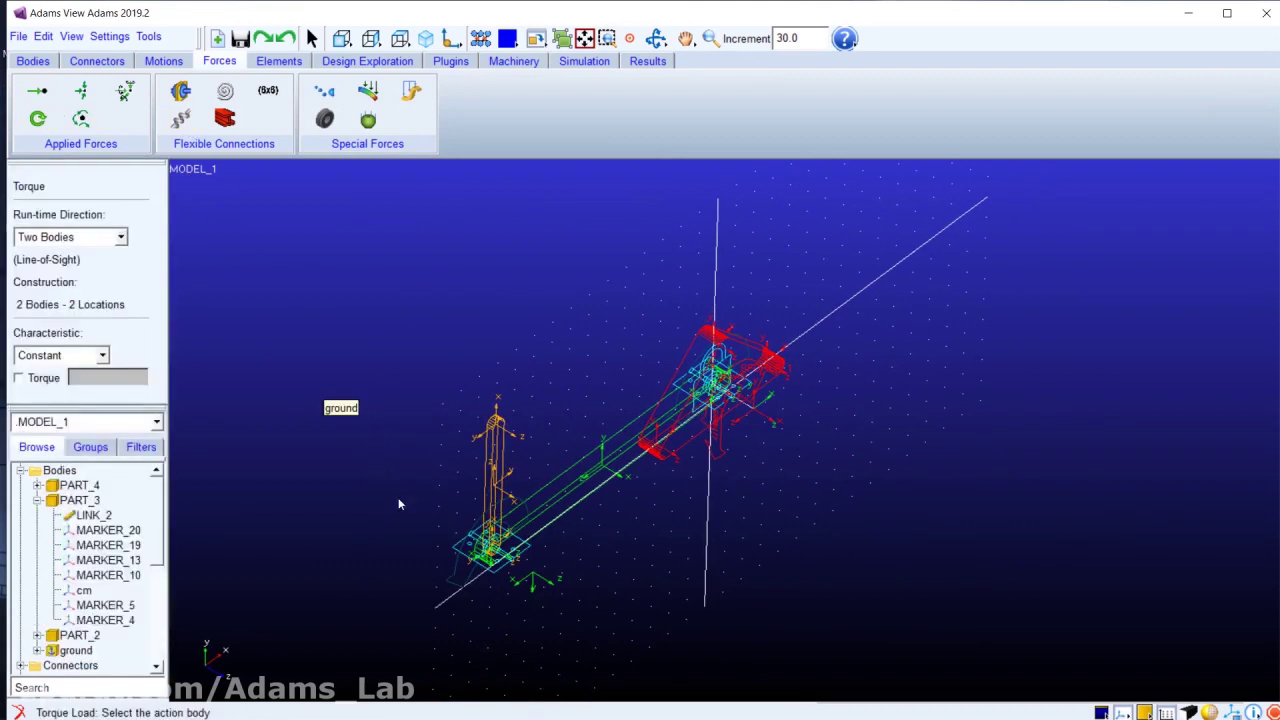
left_click(560, 497)
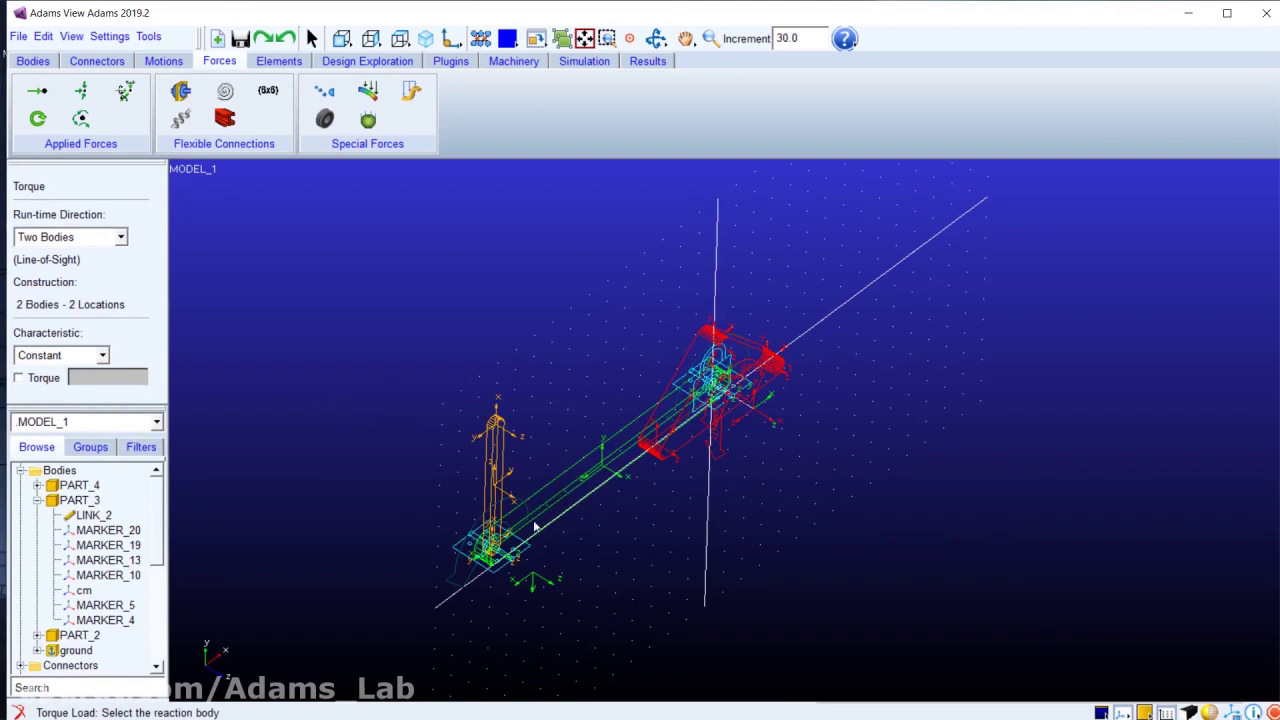
left_click(493, 478)
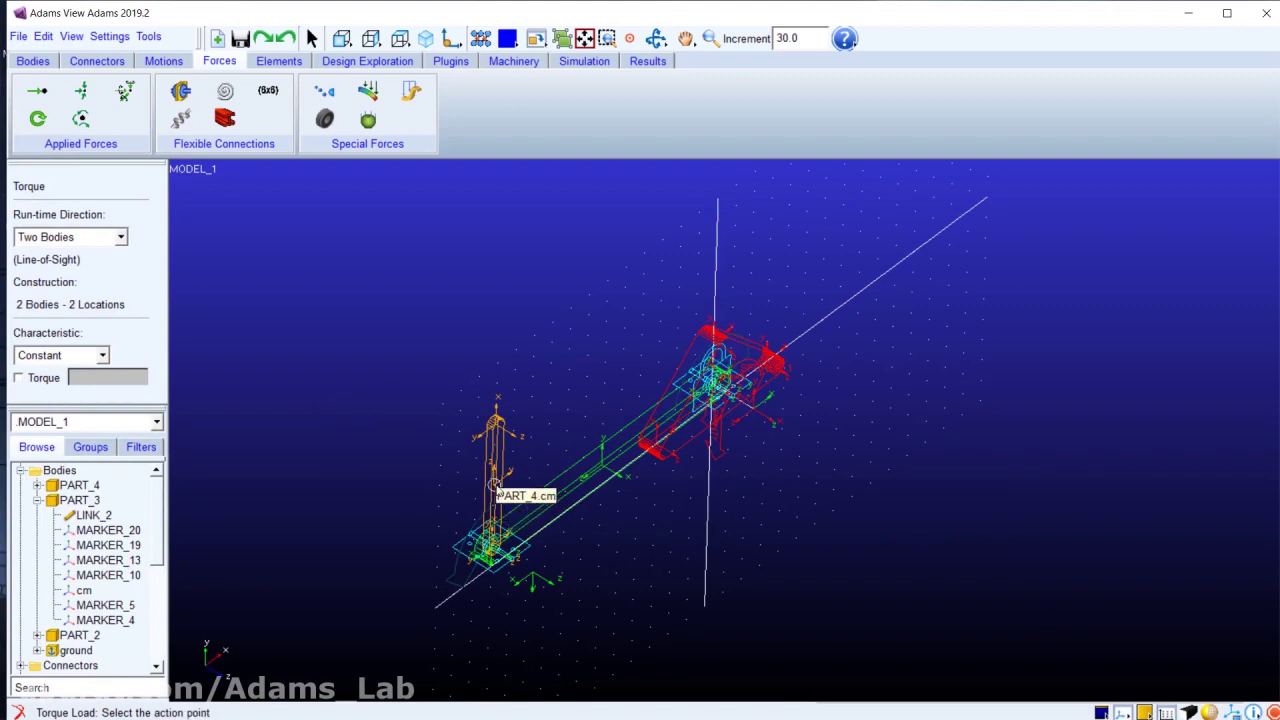
right_click(492, 551)
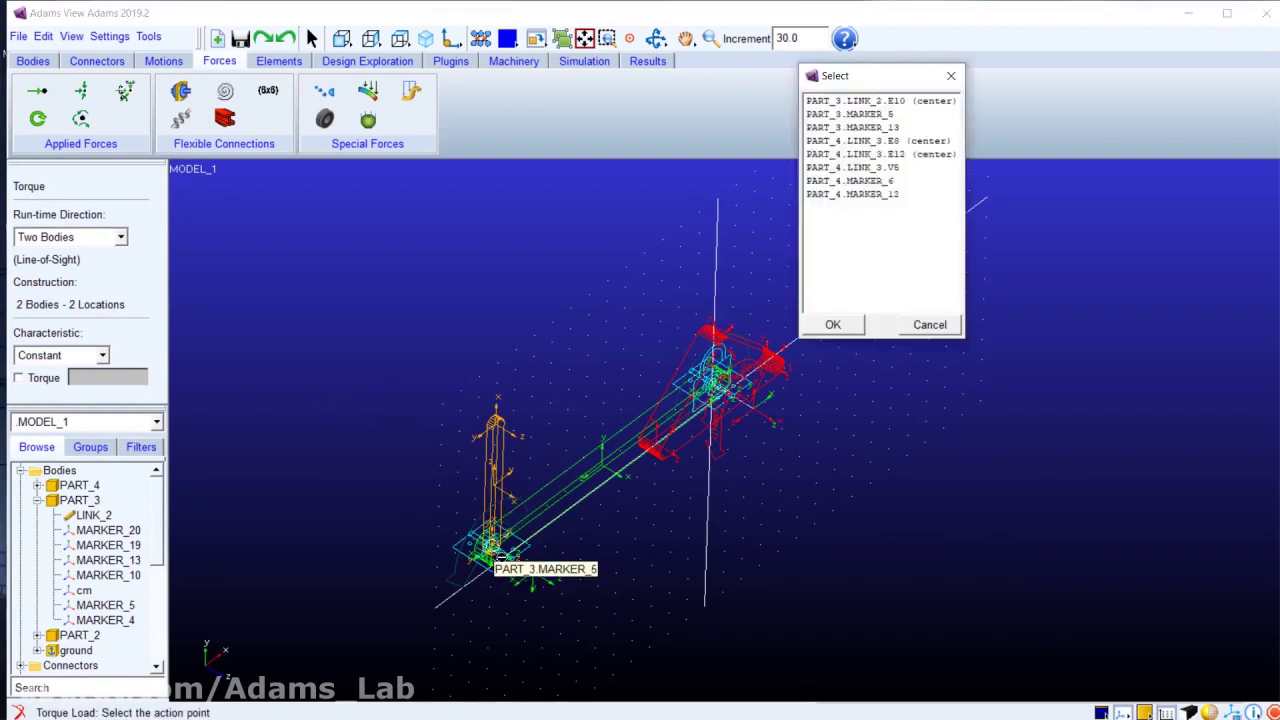
left_click(880, 115)
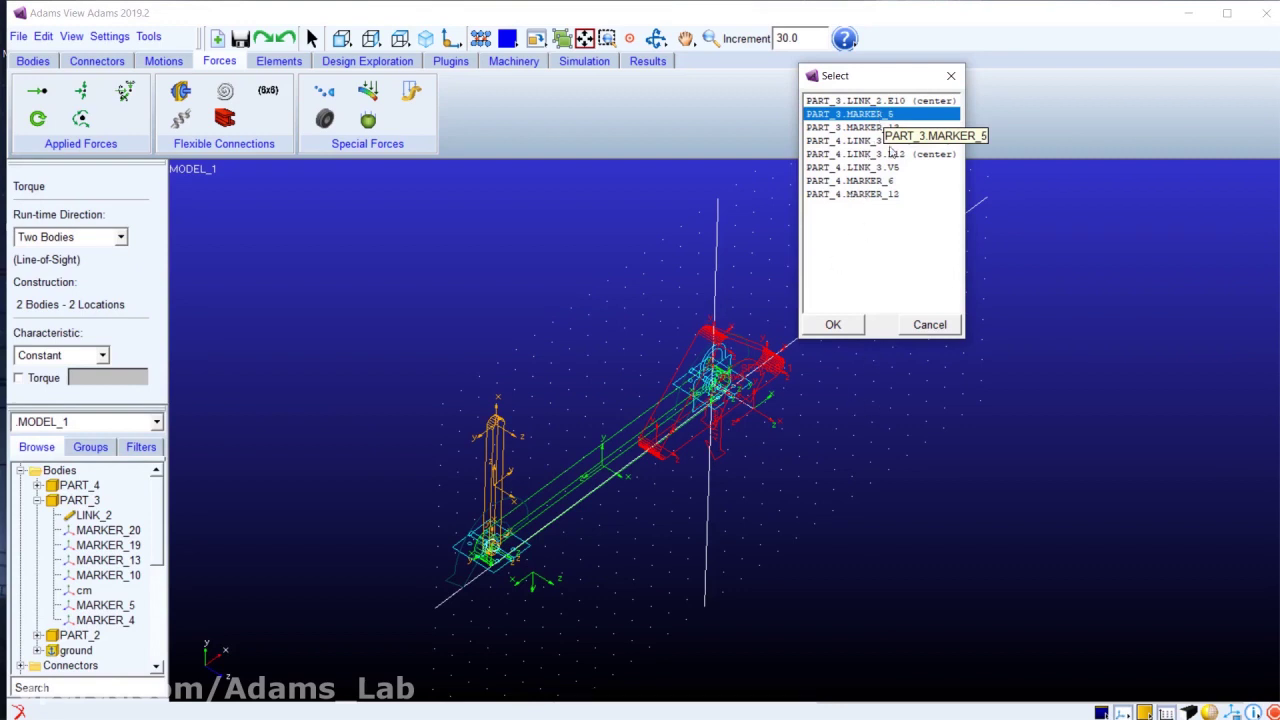
left_click(850, 329)
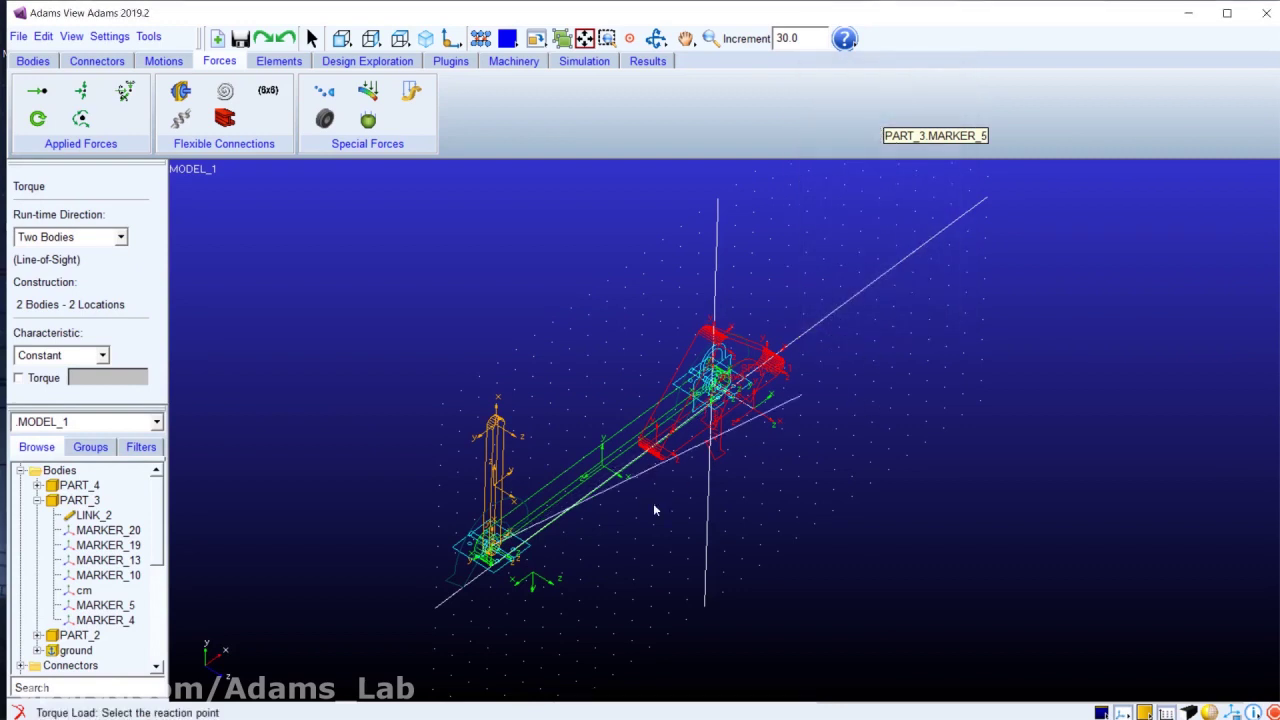
left_click(535, 580)
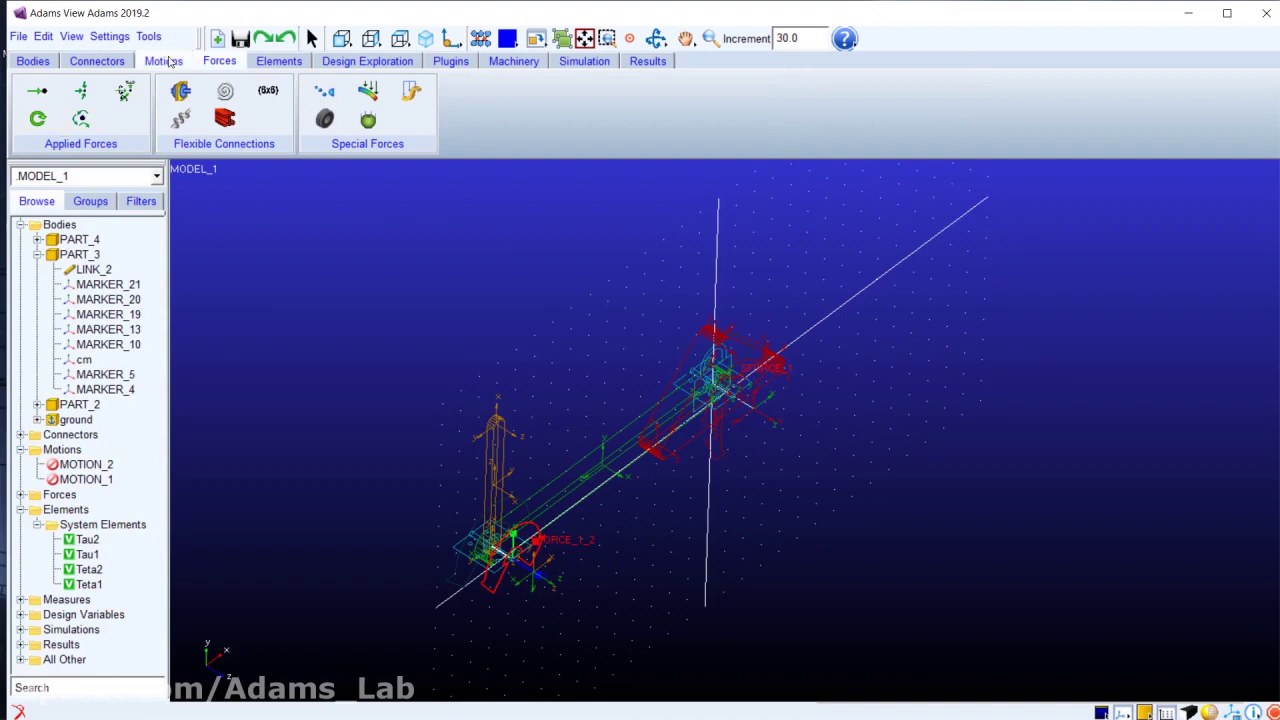
Step: Highlight the torques SFORCE_1 and SFORCE_1_2 in the model to check which joint each one acts on
left_click(656, 38)
left_click_drag(688, 556, 649, 538)
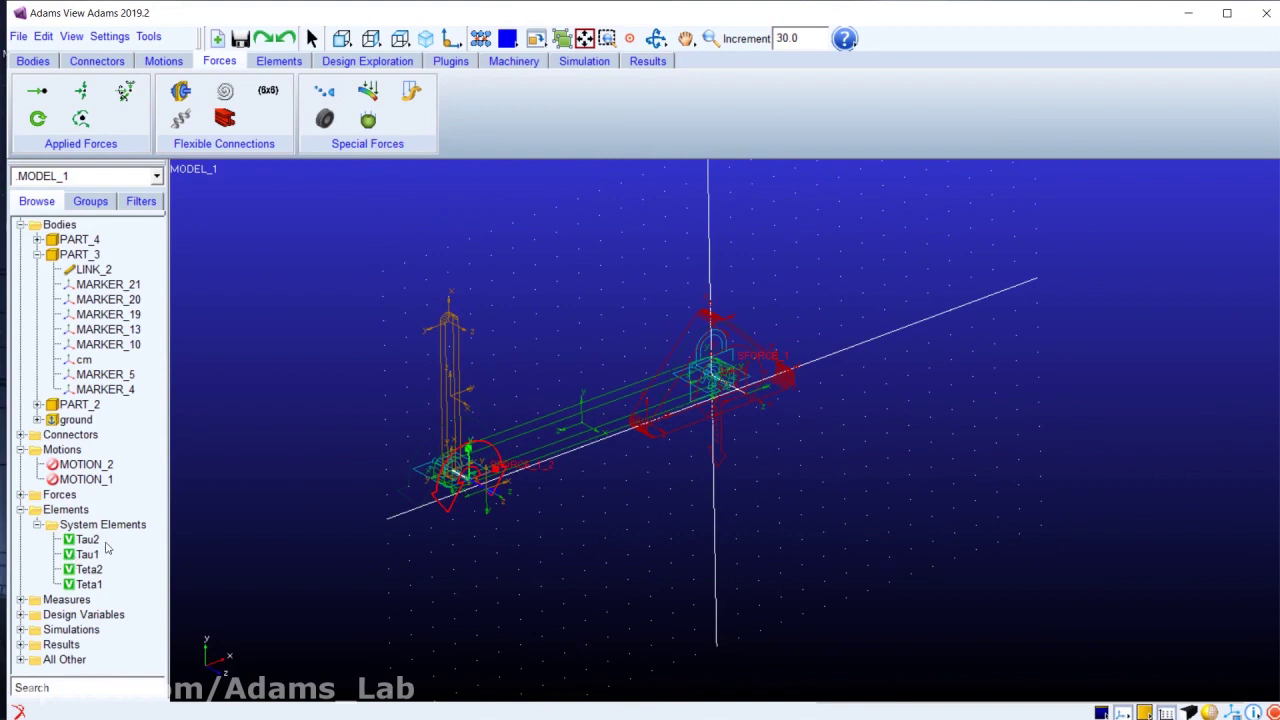
left_click(21, 495)
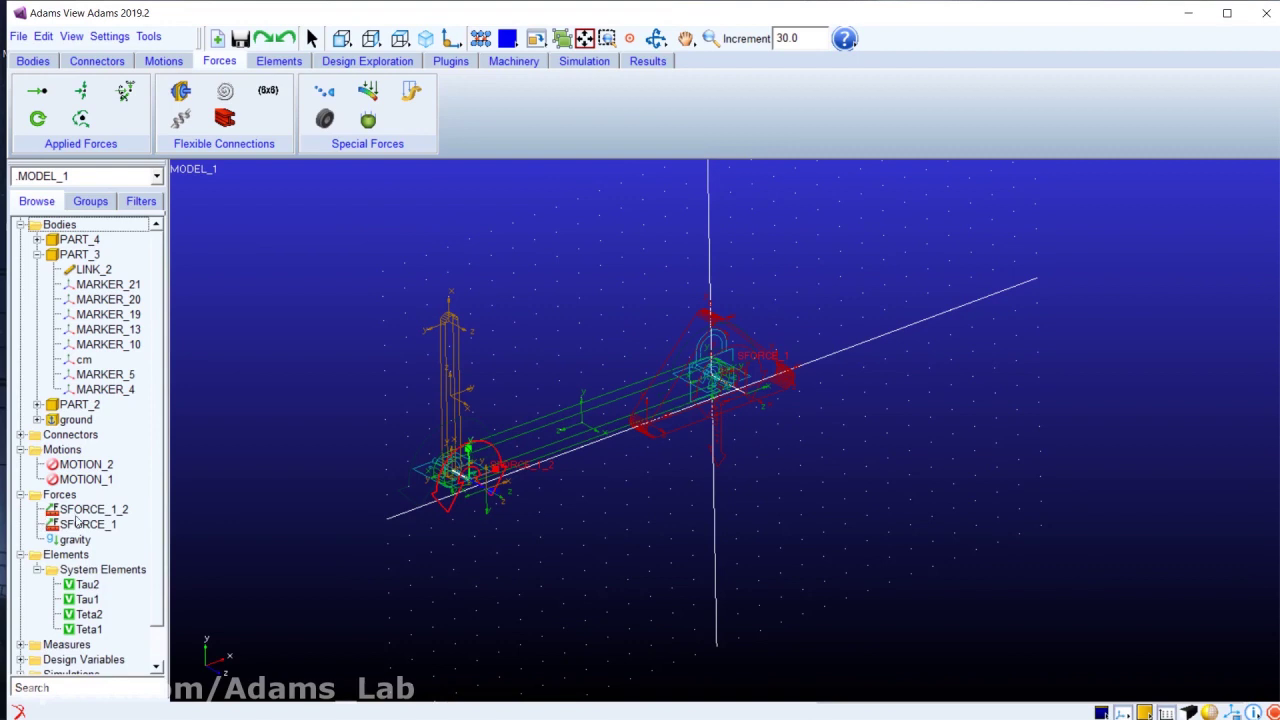
left_click(70, 512)
left_click(64, 526)
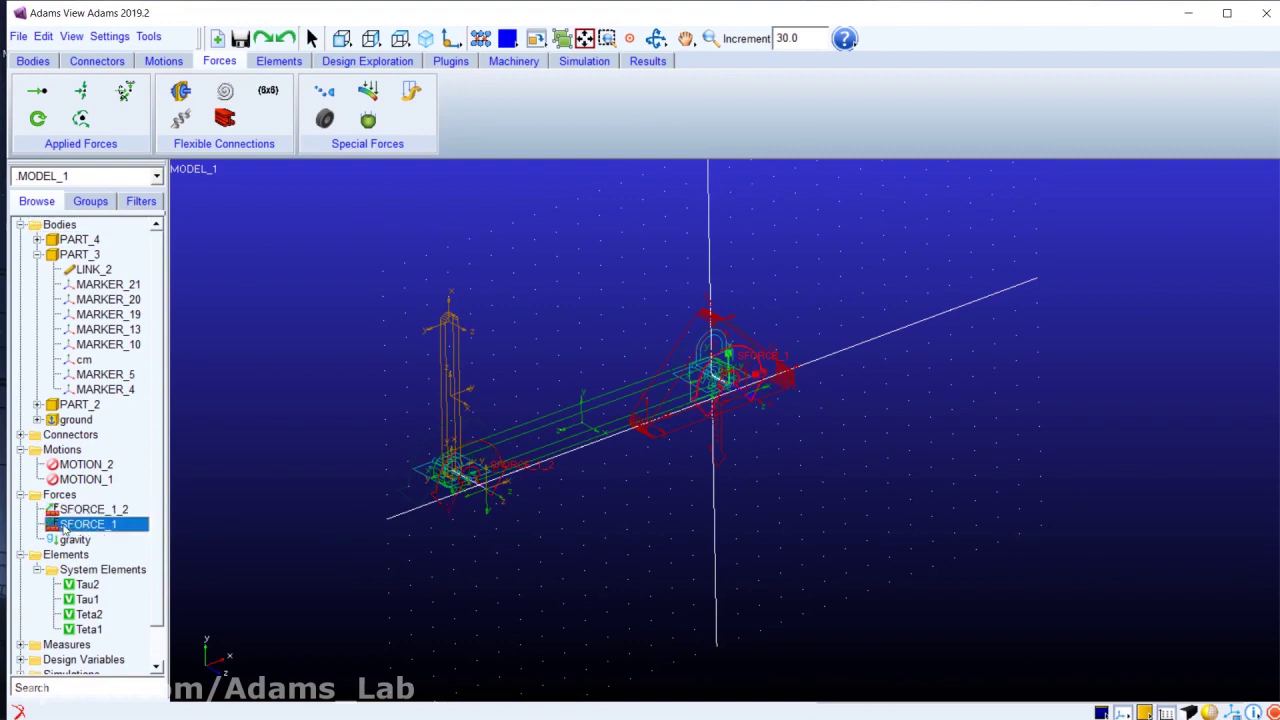
left_click(64, 511)
left_click(66, 526)
Step: Open the function expression of torque SFORCE_1 in the Function Builder and clear its constant value
double_click(76, 528)
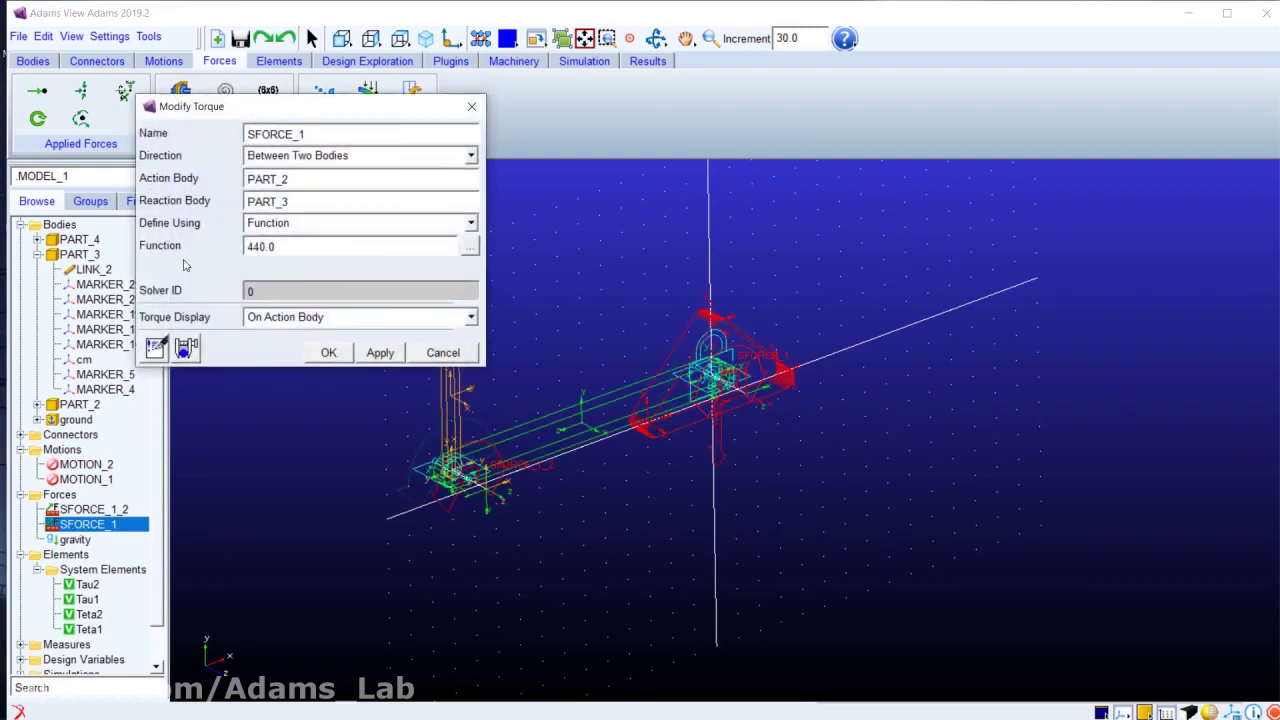
left_click(469, 249)
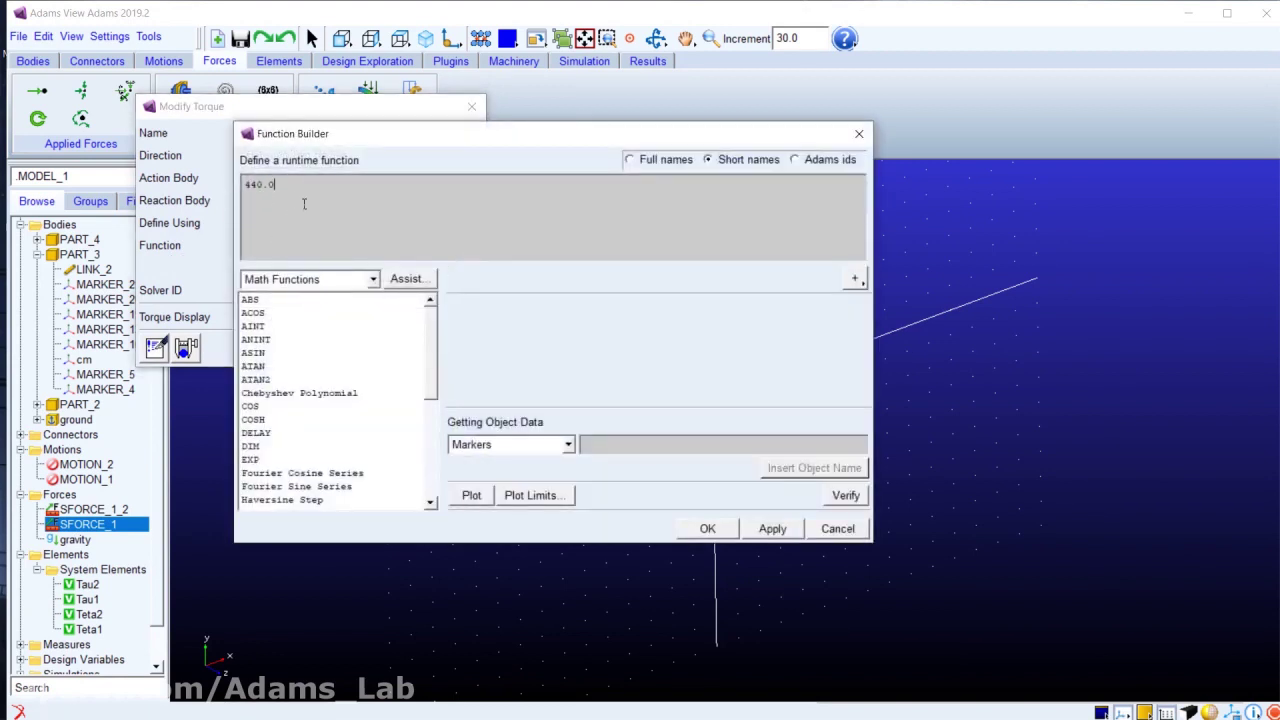
left_click_drag(281, 198, 244, 186)
key("BackSpace")
Step: Define the function of SFORCE_1 as the algebraic variable value of Tau1, VARVAL(.MODEL_1.Tau1), and apply it to the torque
left_click(350, 279)
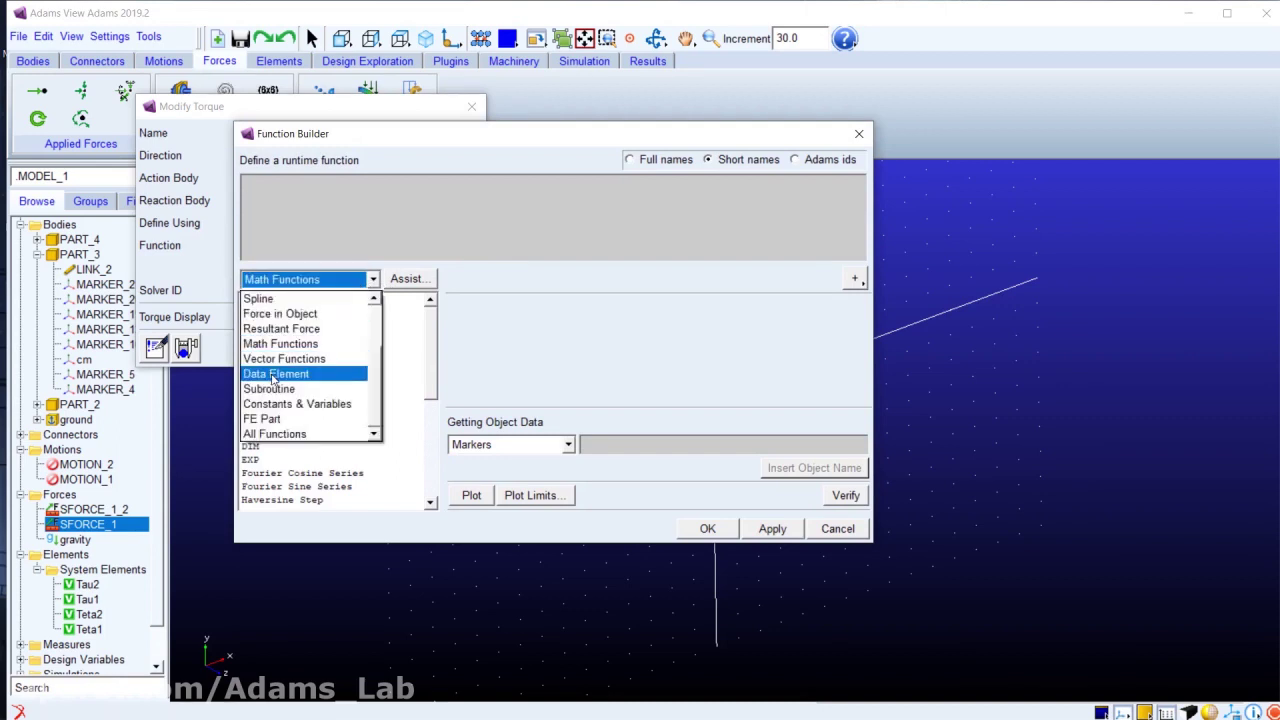
left_click(275, 374)
left_click(287, 301)
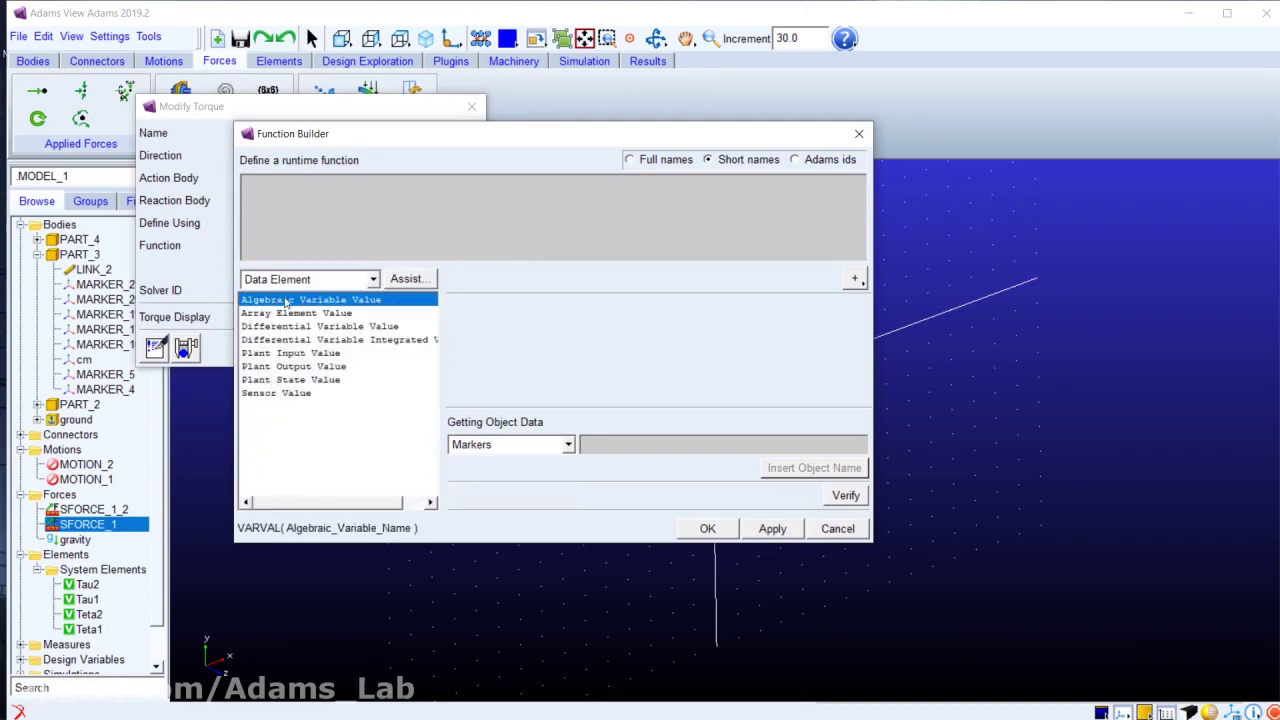
left_click(420, 289)
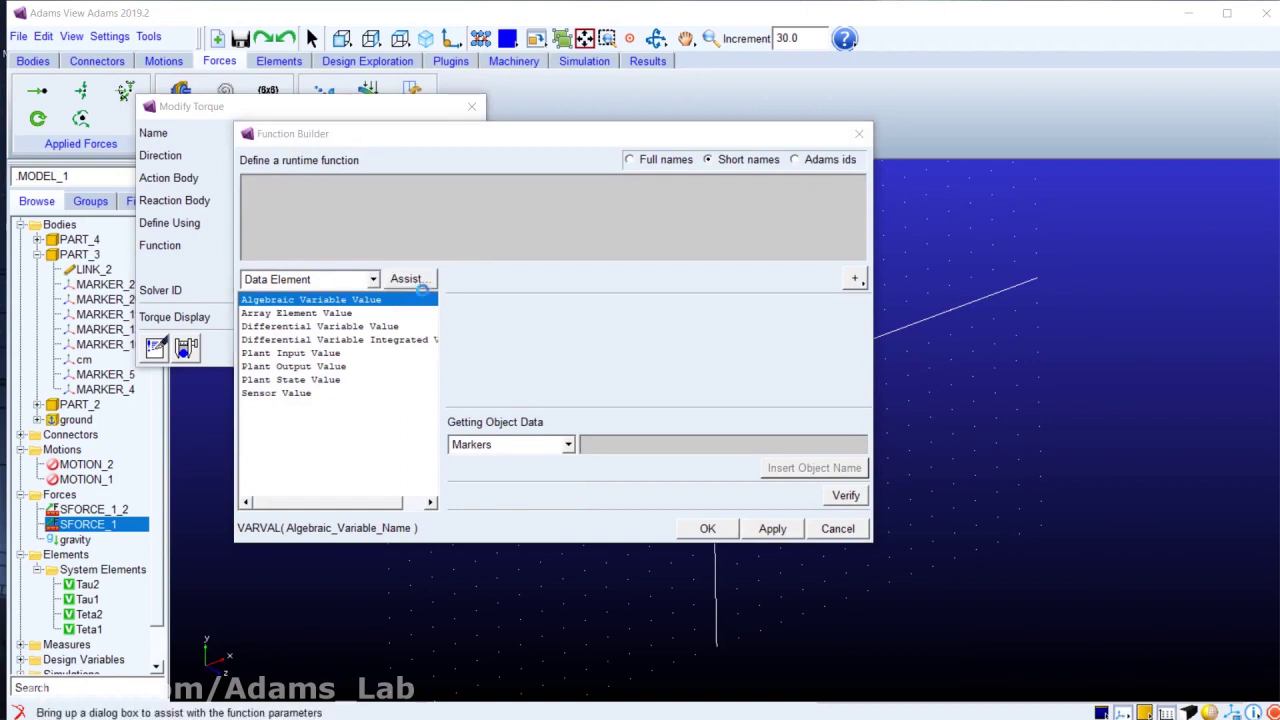
double_click(590, 178)
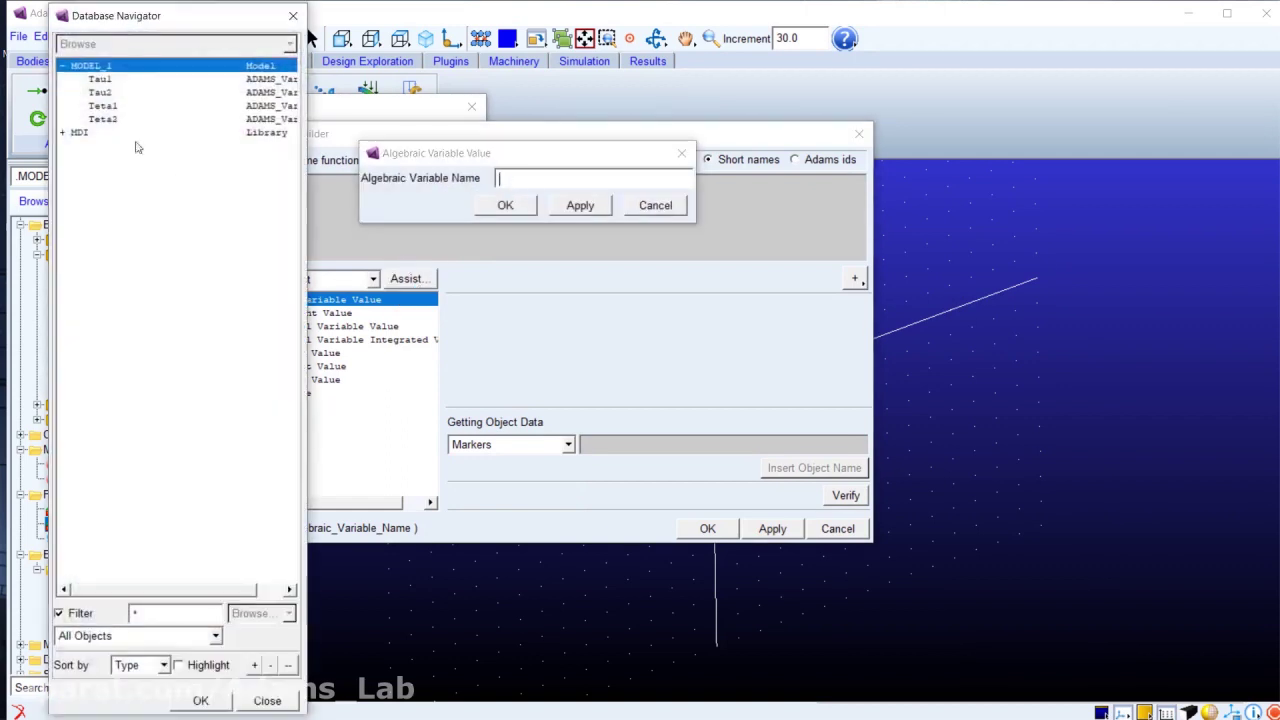
left_click(99, 79)
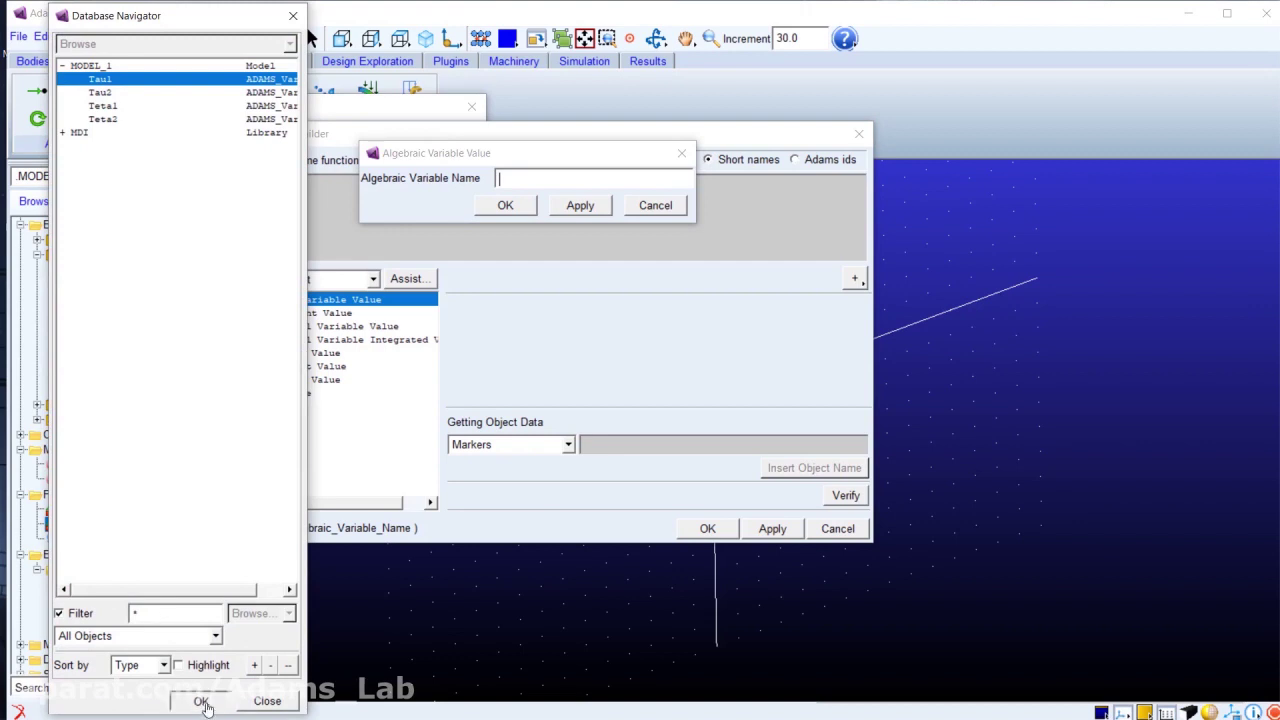
left_click(201, 701)
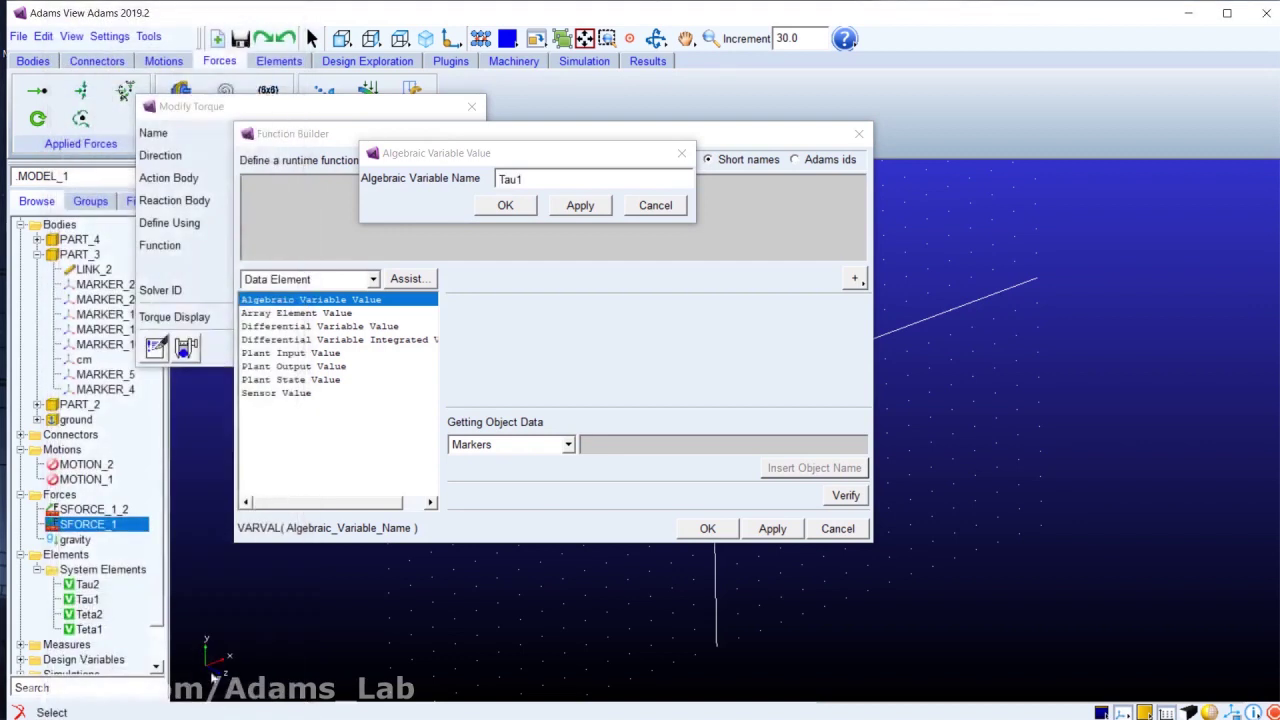
left_click(503, 206)
left_click(707, 529)
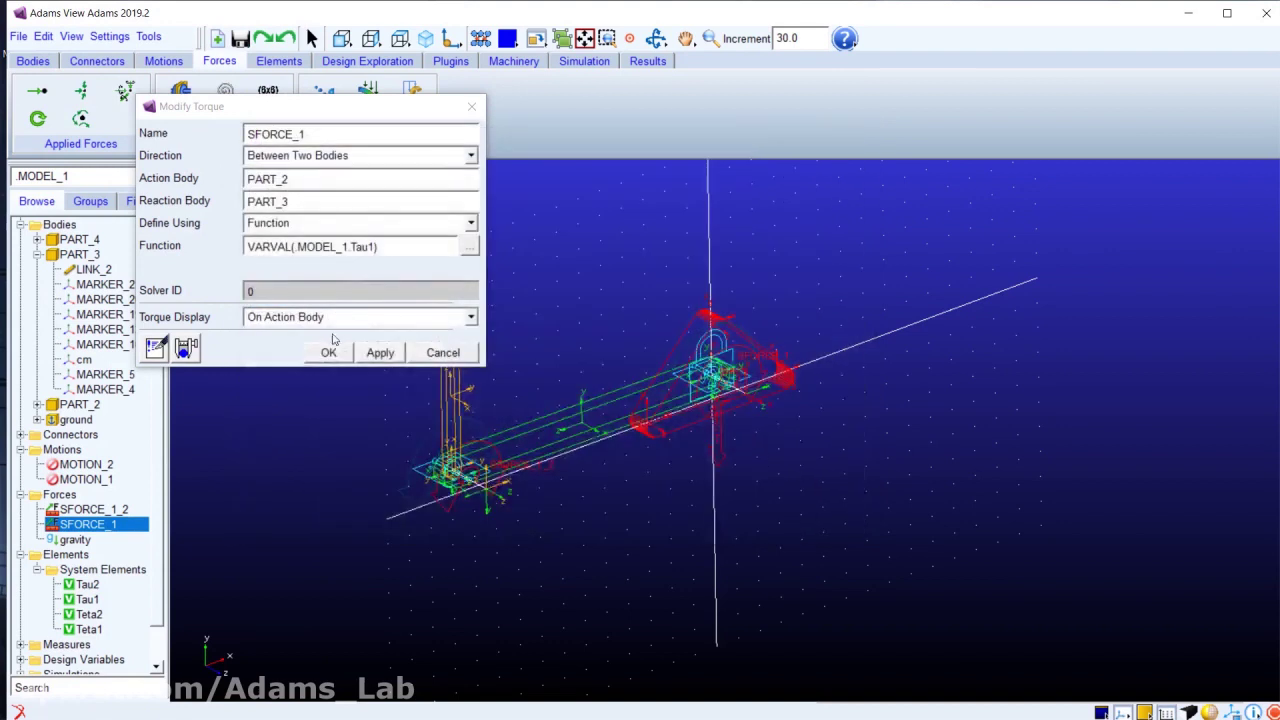
left_click(330, 350)
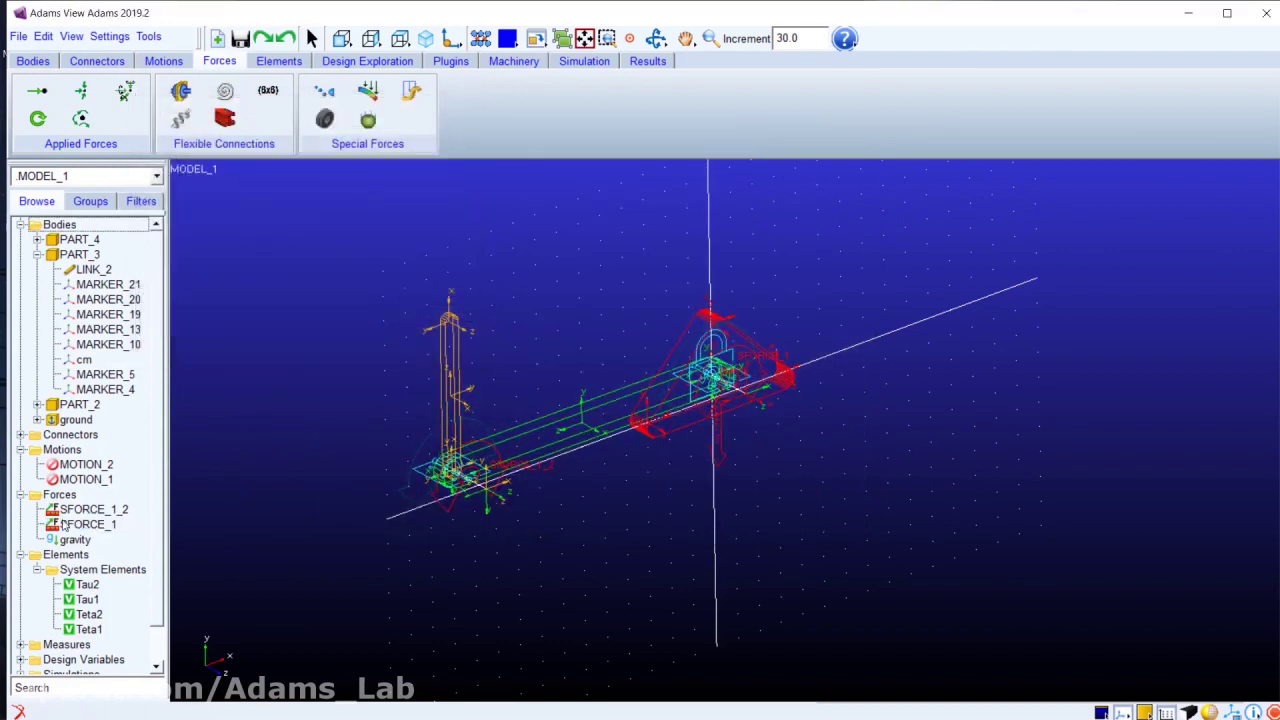
Step: Open the function expression of torque SFORCE_1_2 in the Function Builder and clear its constant value
double_click(90, 510)
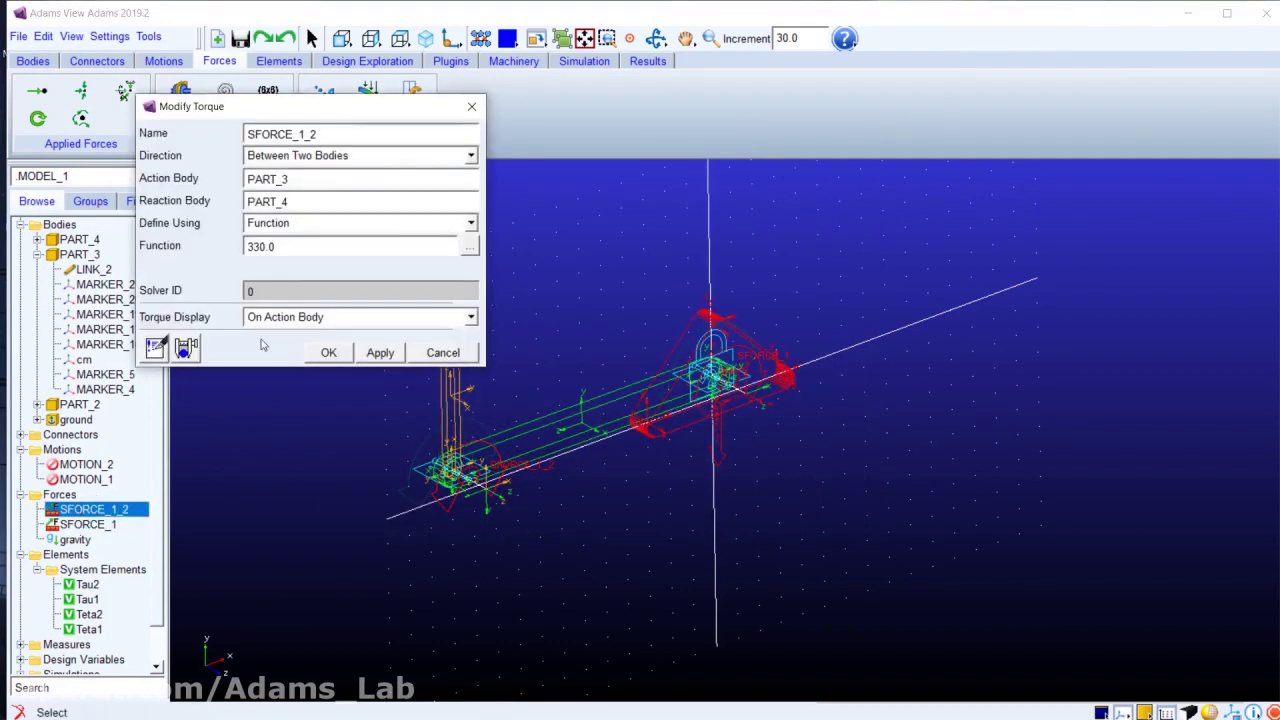
double_click(286, 256)
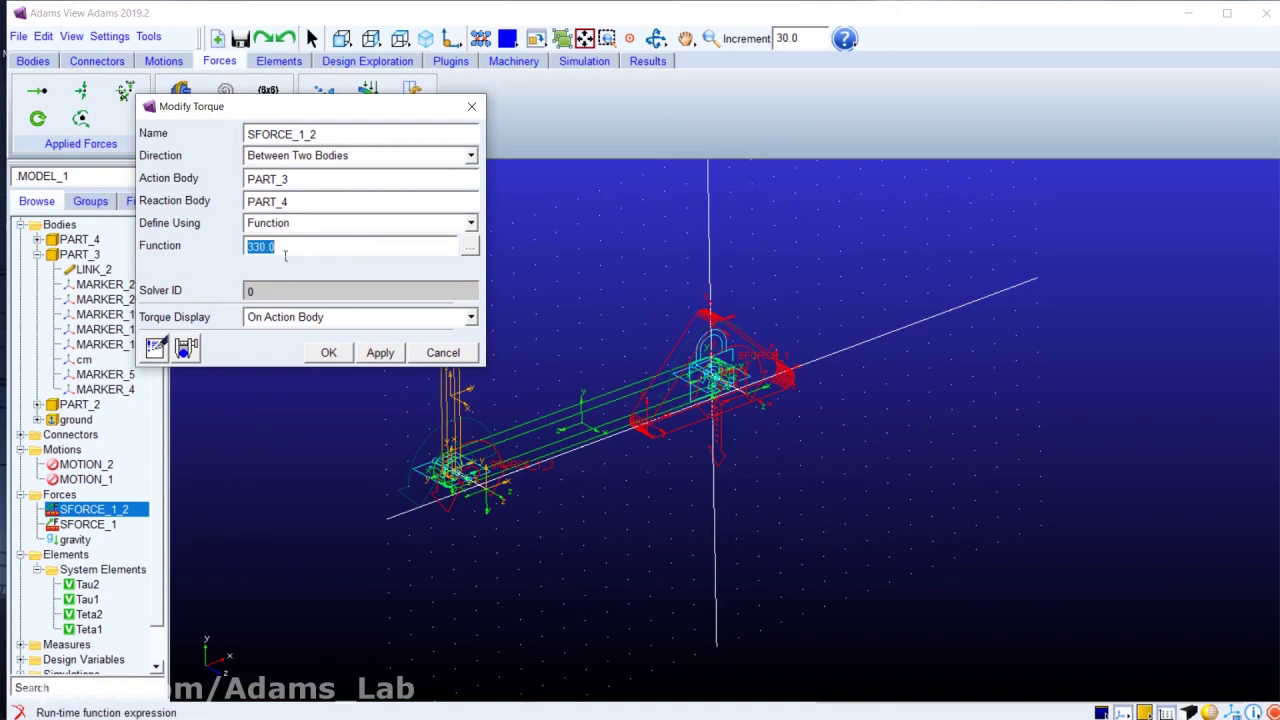
left_click(470, 247)
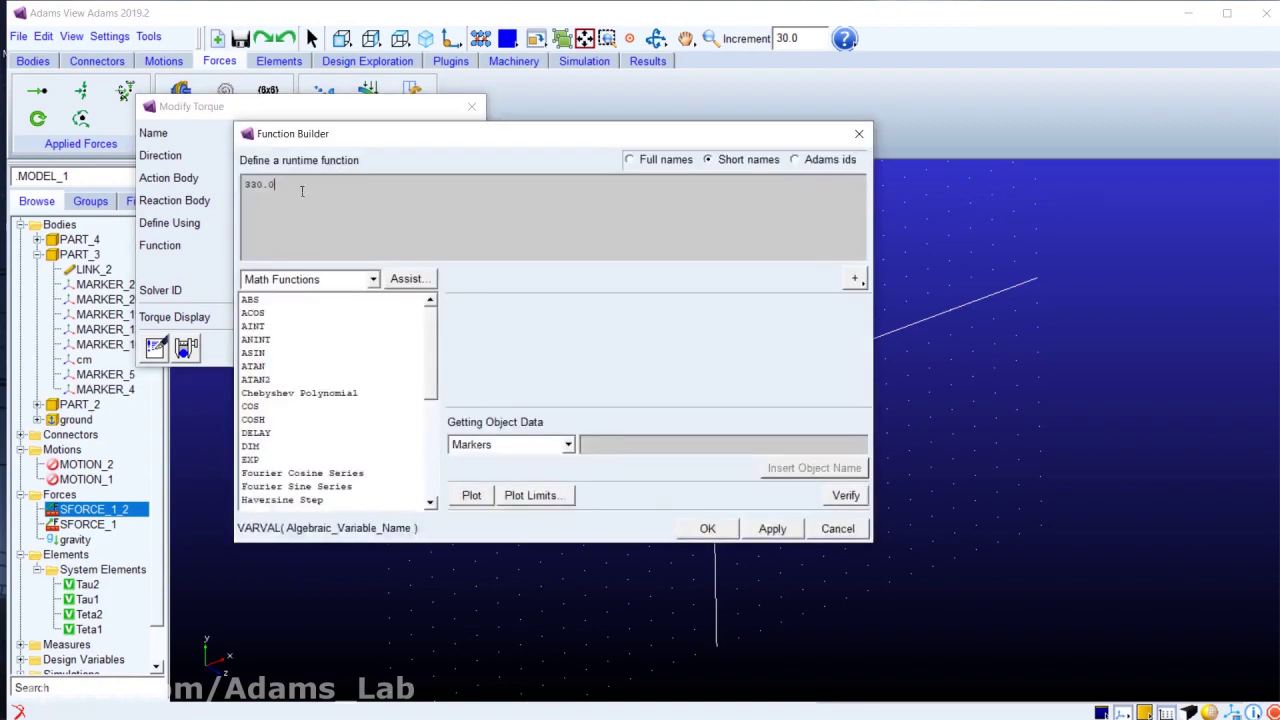
key("ctrl+a")
key("Delete")
Step: Define the function of SFORCE_1_2 as the algebraic variable value of Tau2, VARVAL(.MODEL_1.Tau2), and apply it to the torque
left_click(310, 279)
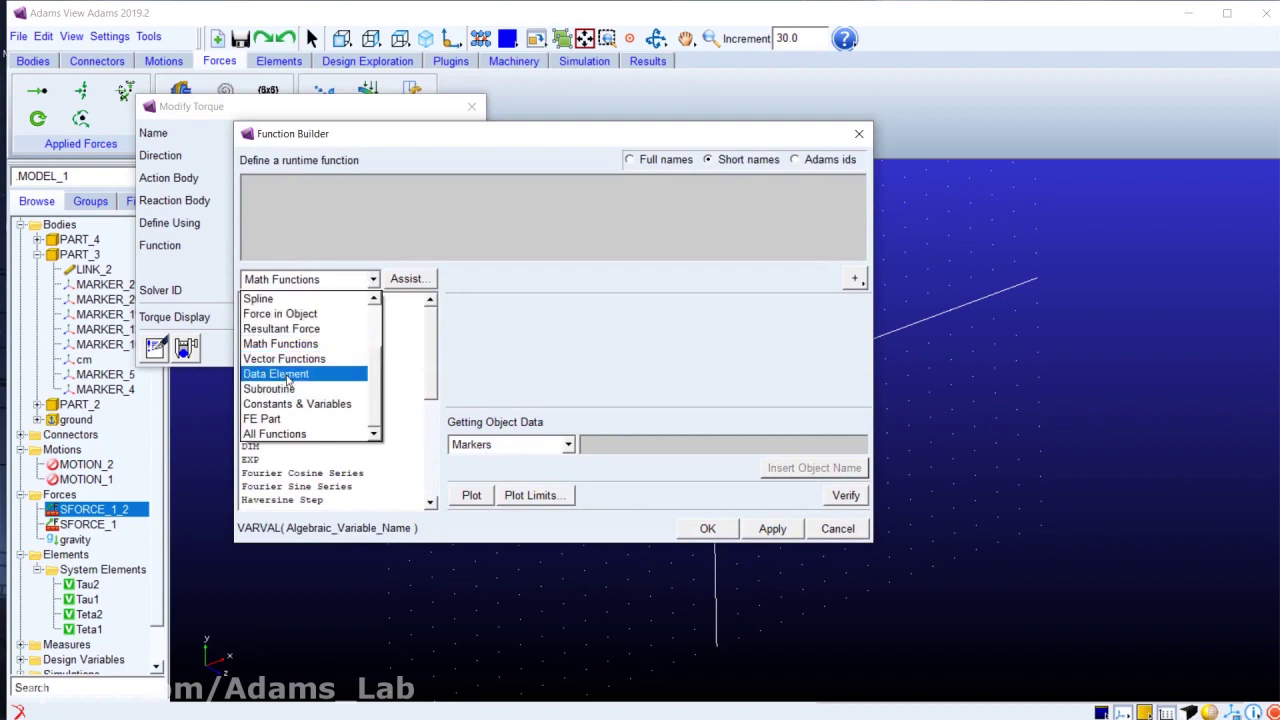
left_click(296, 374)
left_click(290, 300)
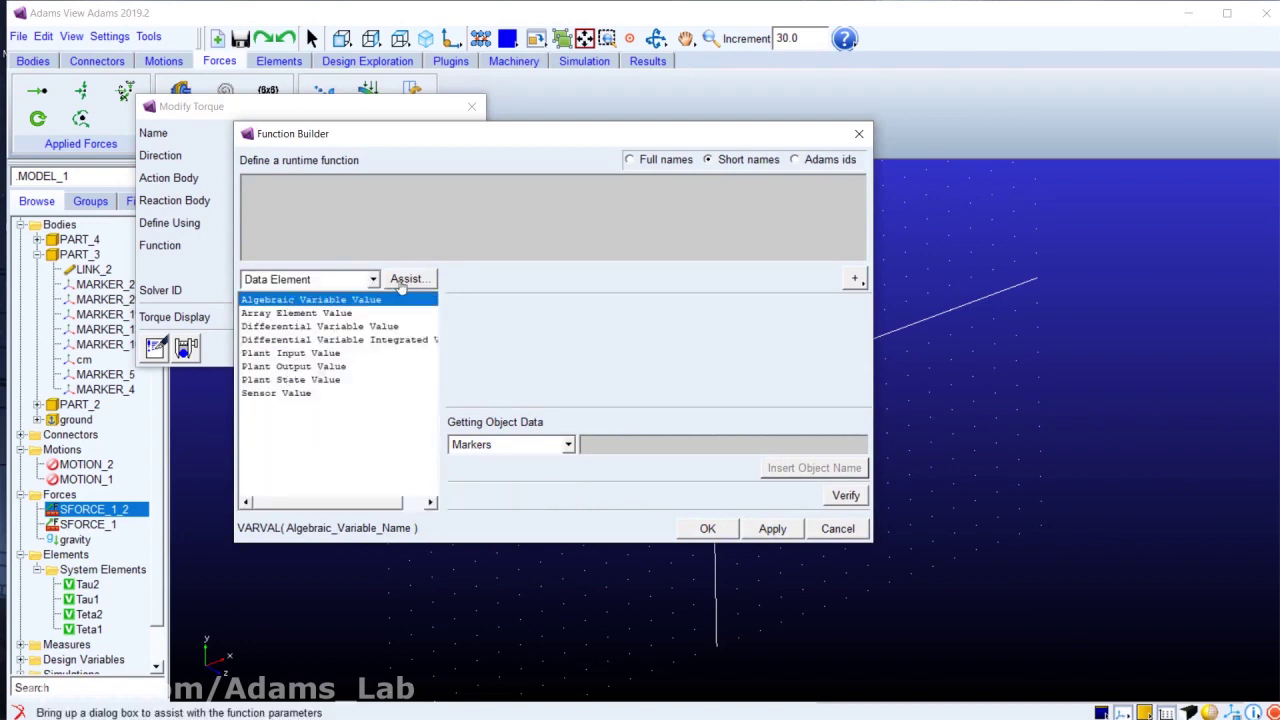
left_click(406, 279)
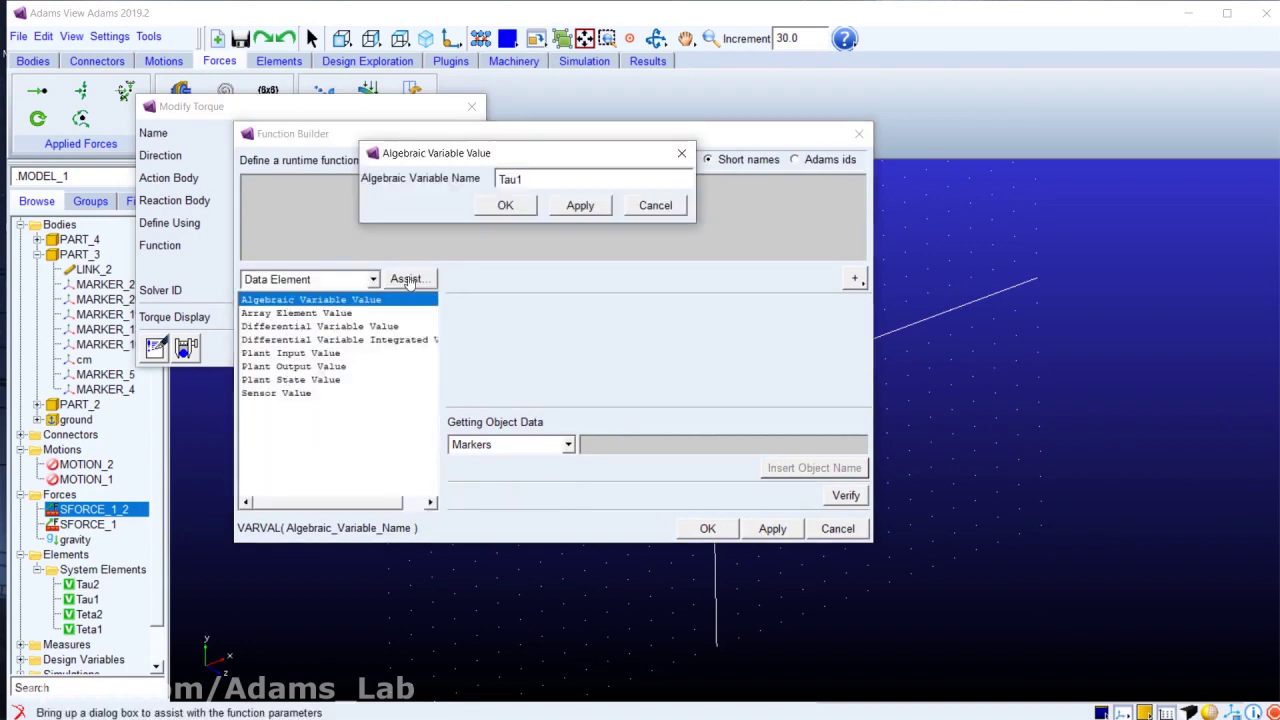
left_click_drag(530, 183, 474, 179)
key("BackSpace")
double_click(538, 183)
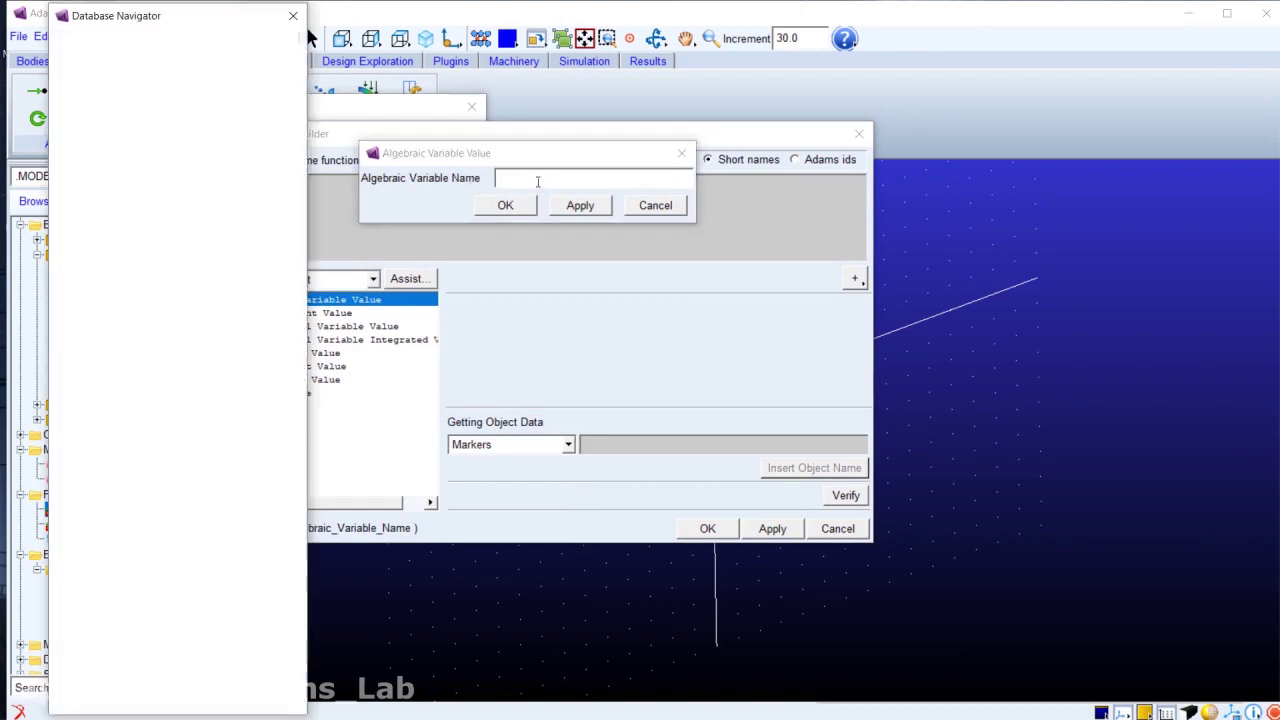
left_click(132, 93)
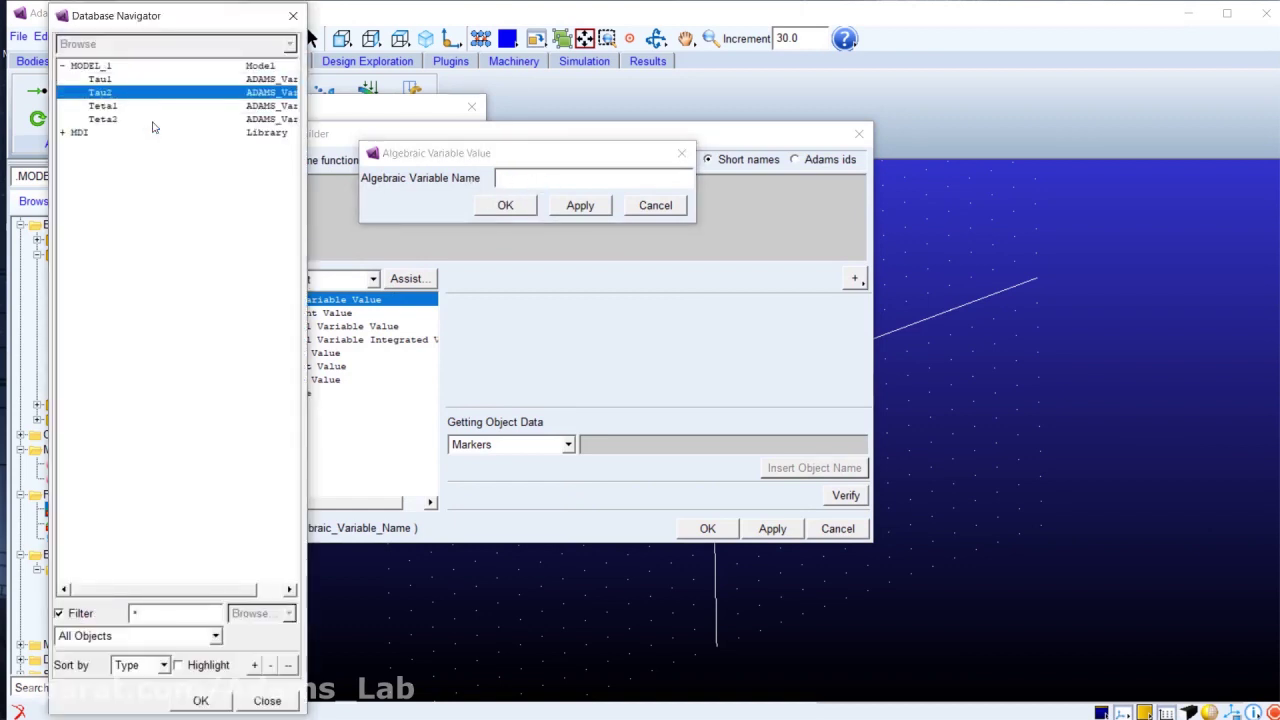
left_click(200, 700)
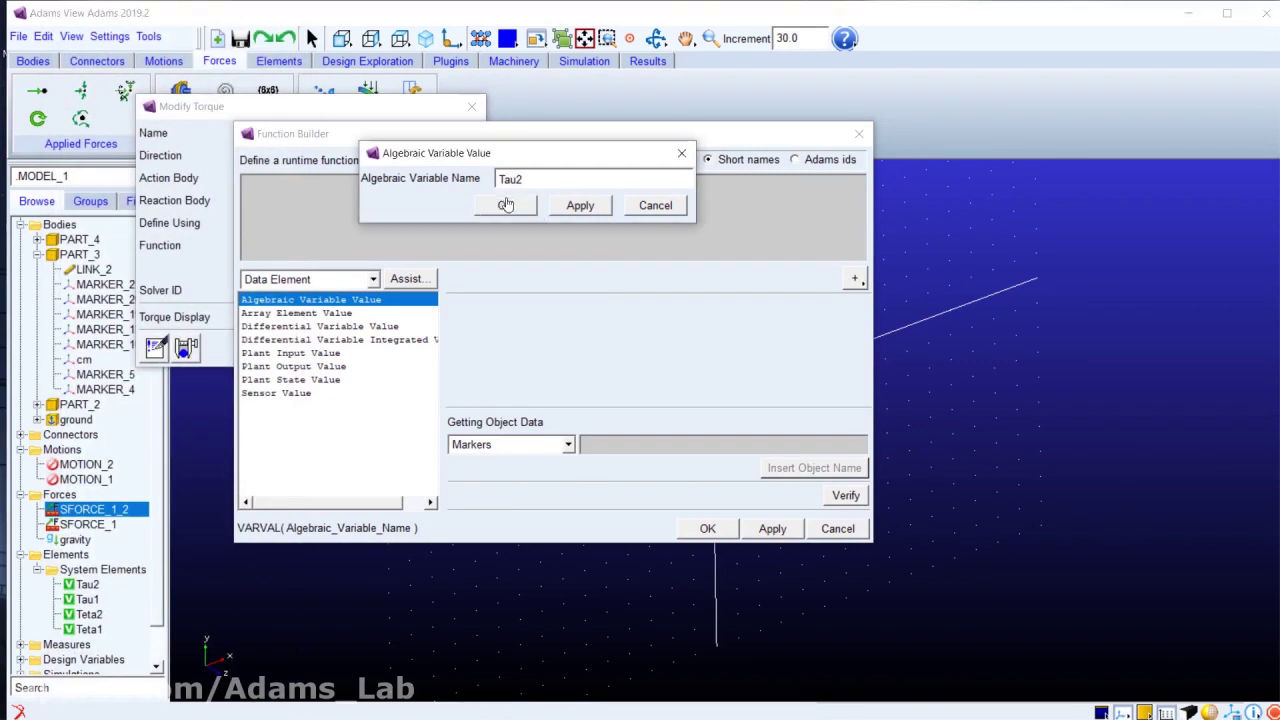
left_click(507, 206)
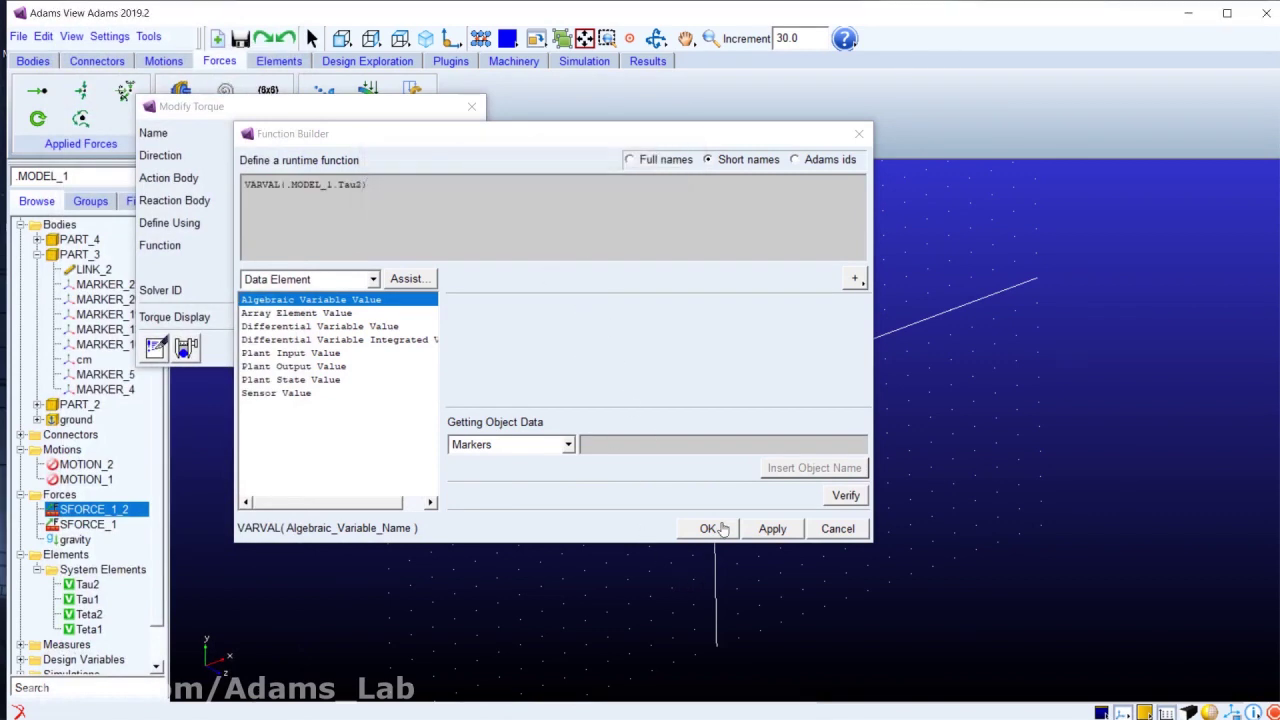
left_click(707, 528)
left_click(331, 352)
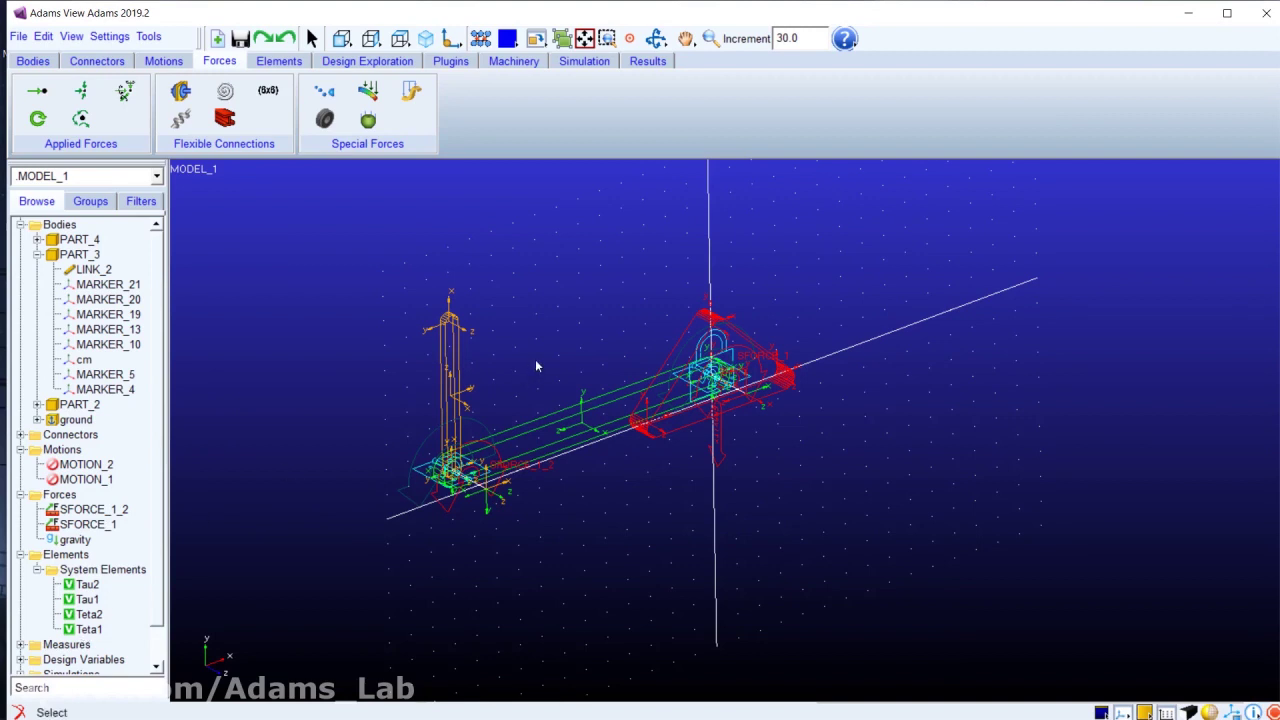
left_click(86, 631)
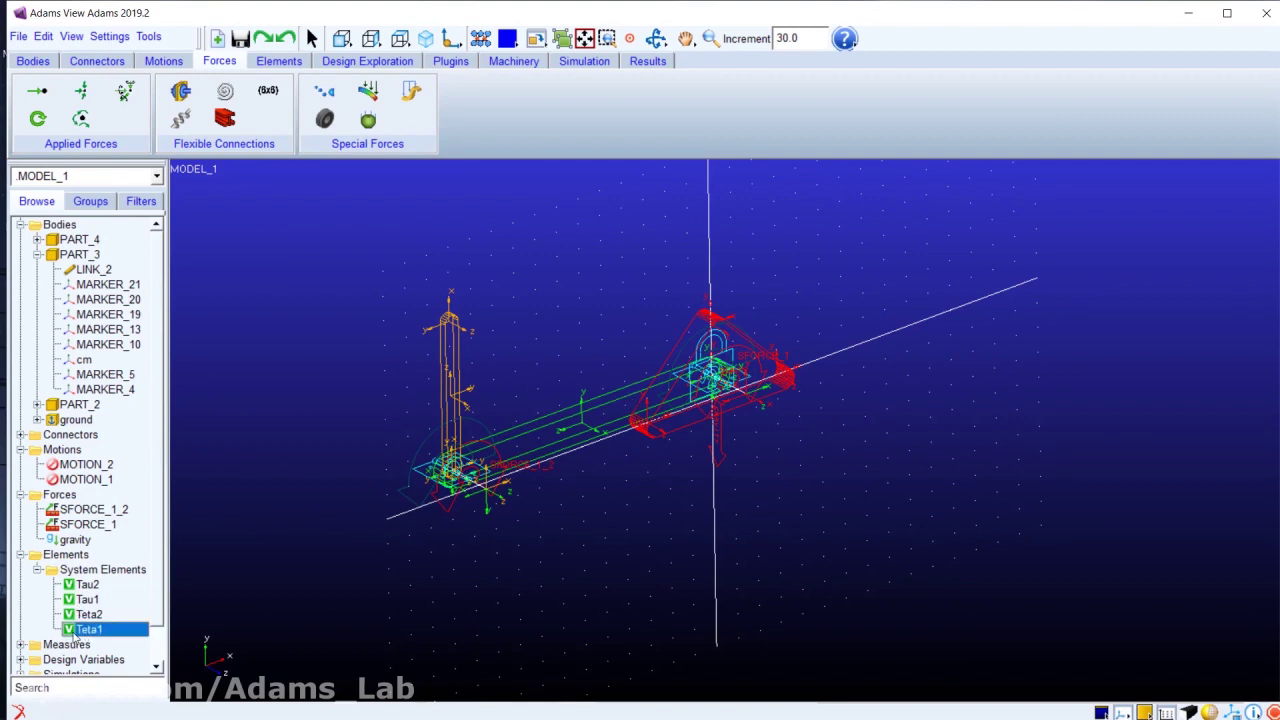
double_click(72, 630)
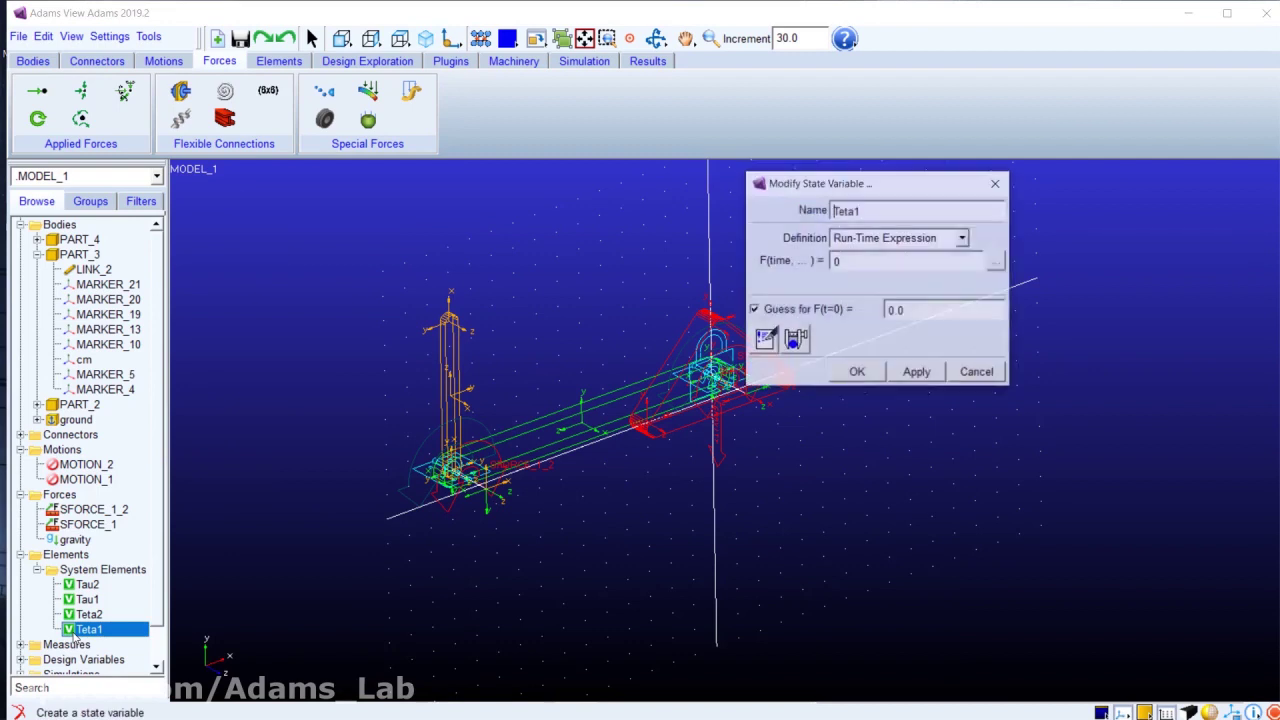
left_click(997, 263)
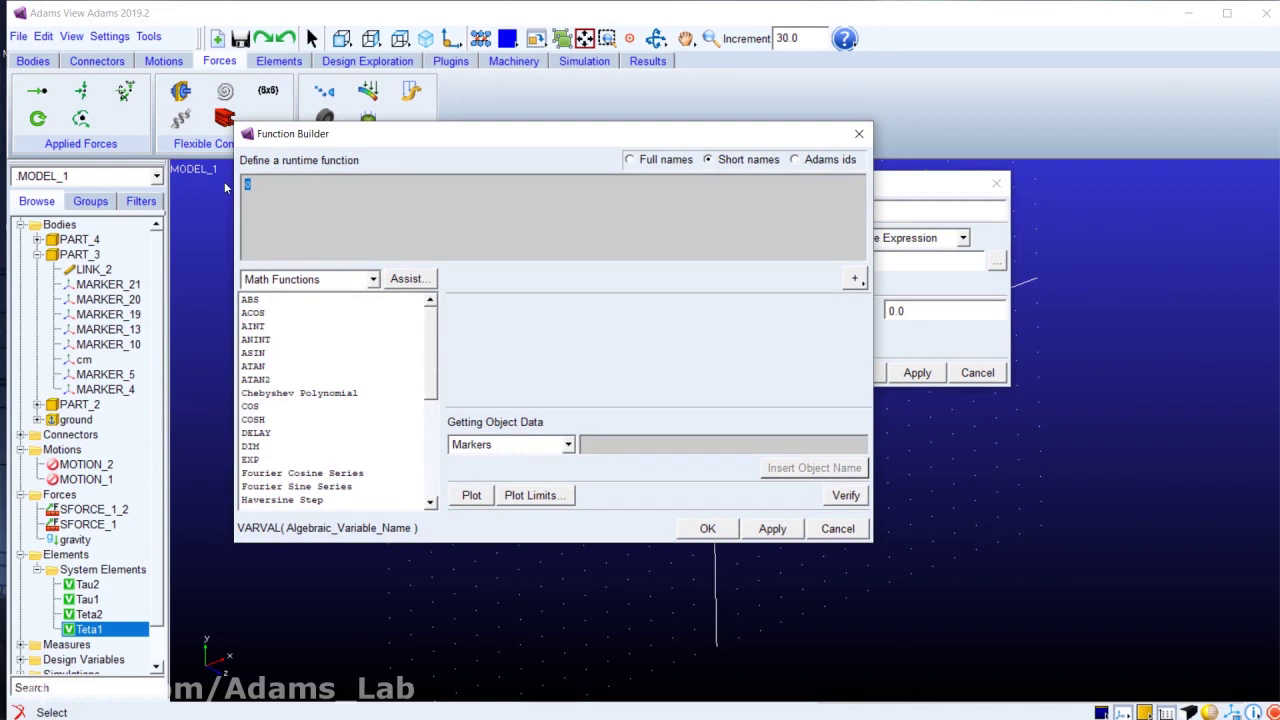
left_click(860, 133)
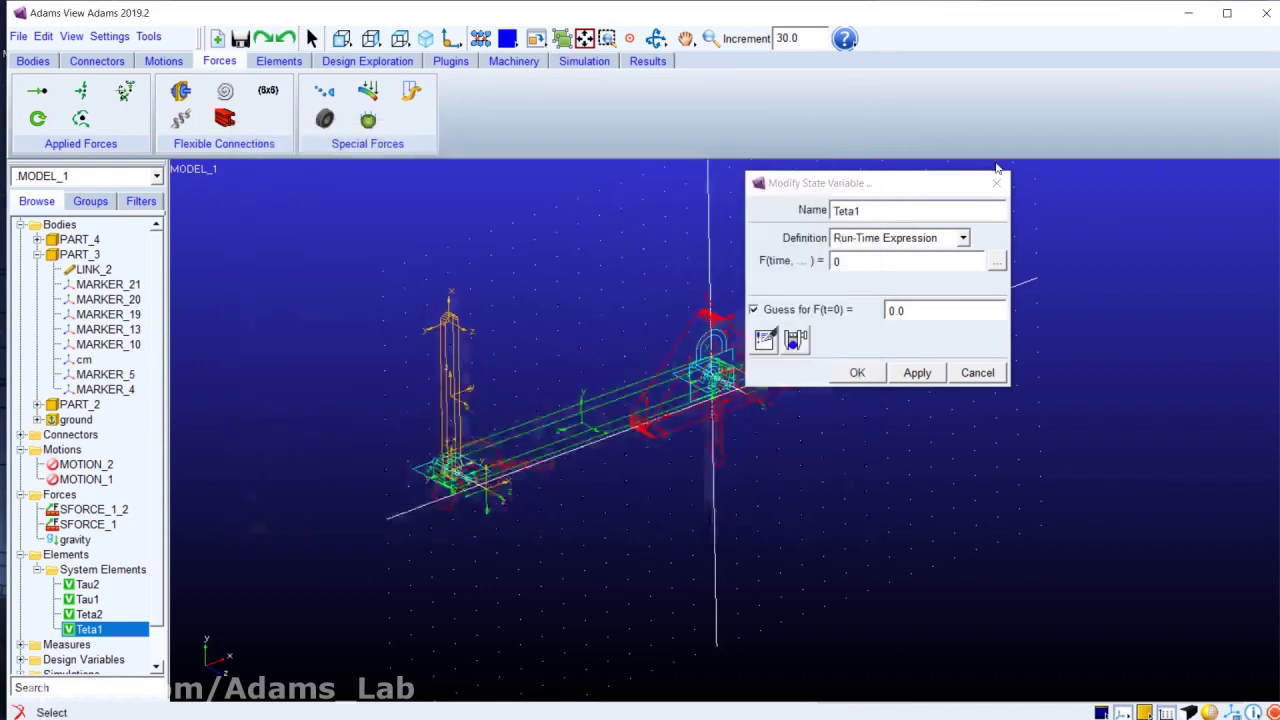
left_click(977, 372)
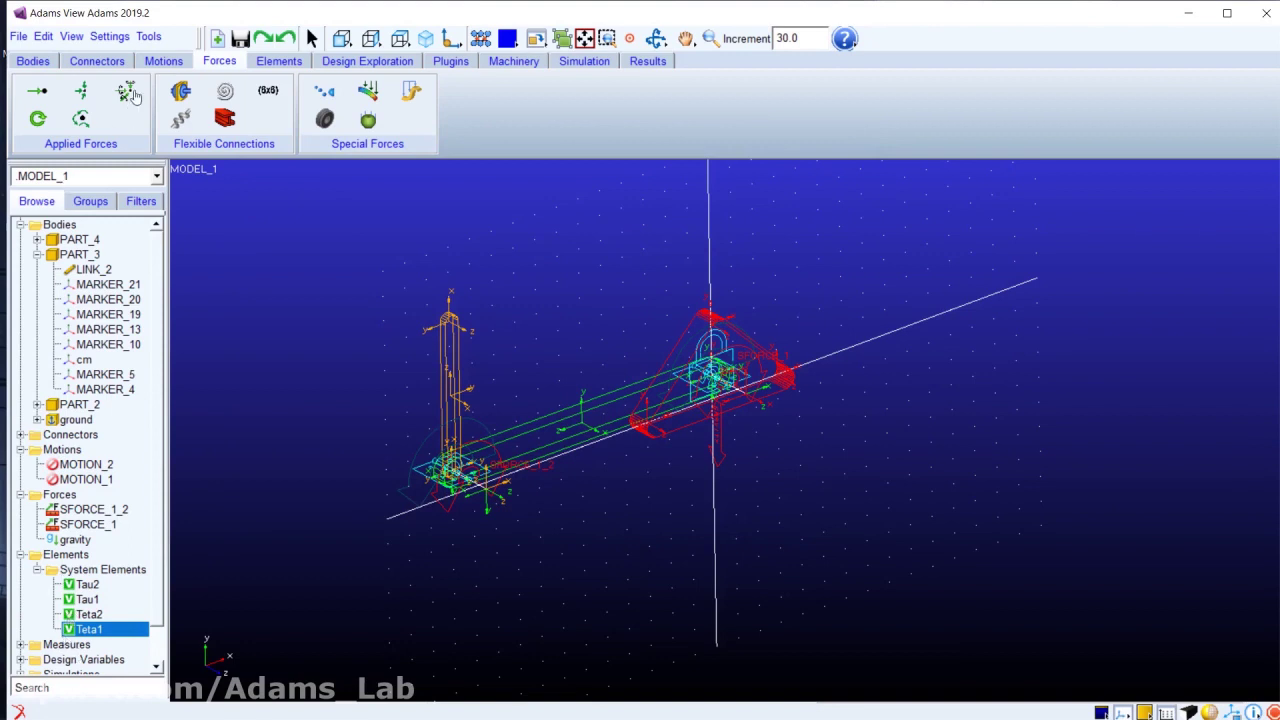
left_click(279, 61)
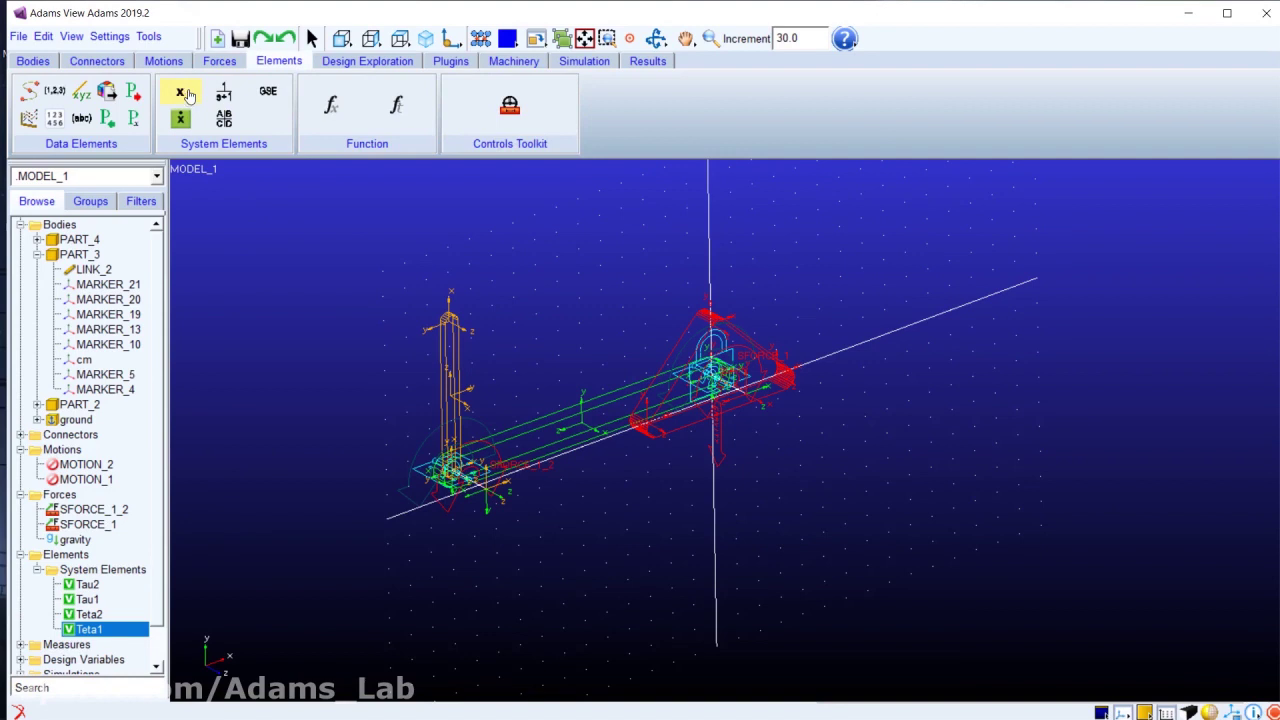
Step: Open the run-time expression of state variable Teta1 in the Function Builder and clear its constant value
double_click(88, 630)
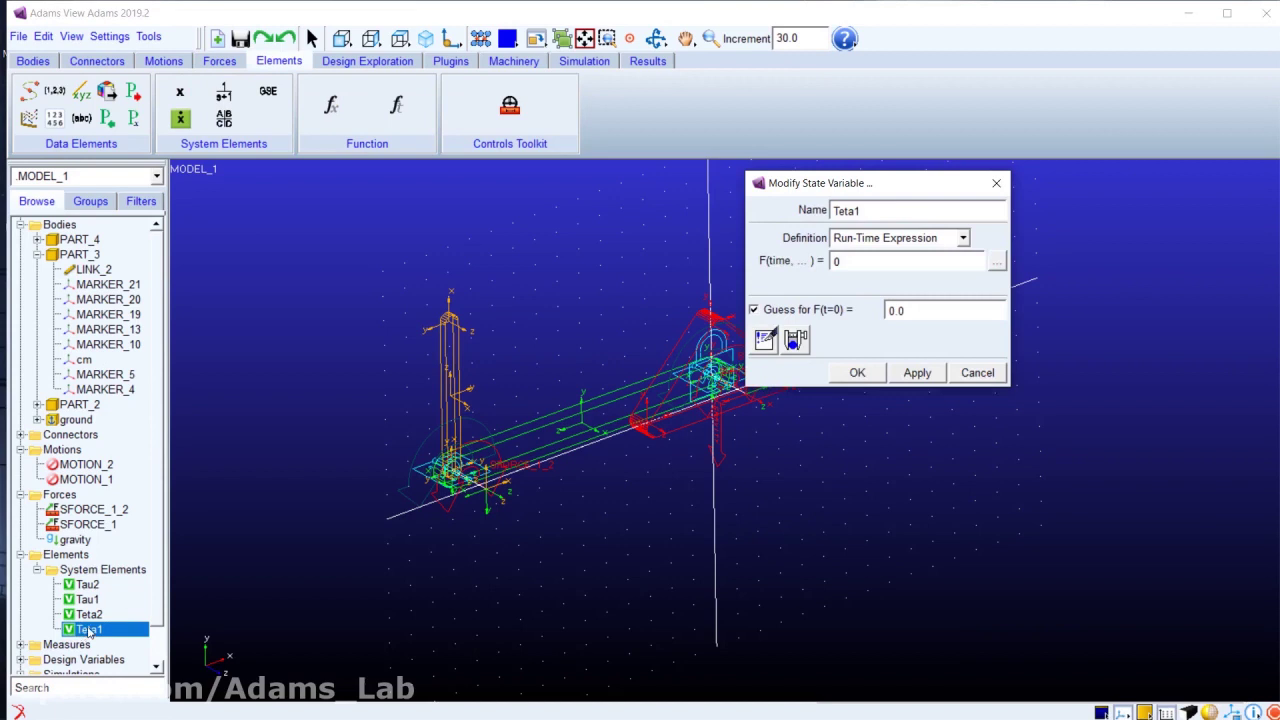
left_click(996, 261)
left_click(280, 193)
key("BackSpace")
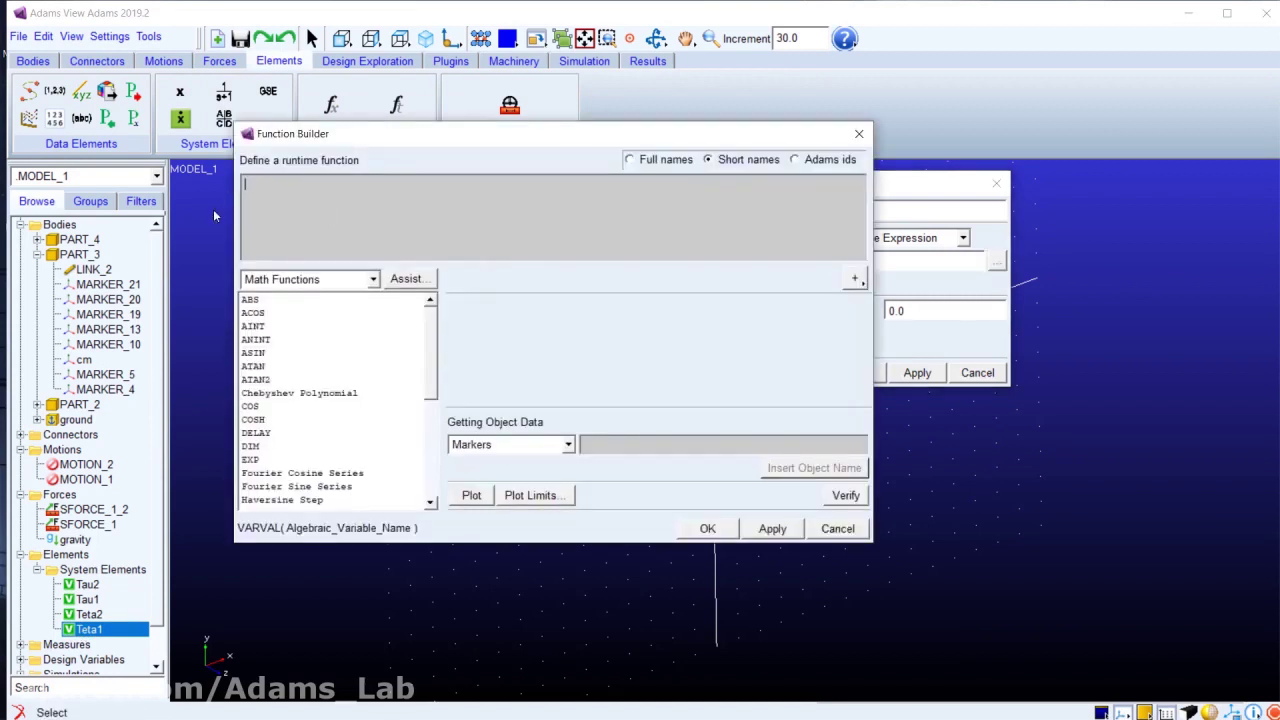
Step: Choose the displacement function Angle about Z for the Teta1 expression and open its marker assistant
left_click(372, 279)
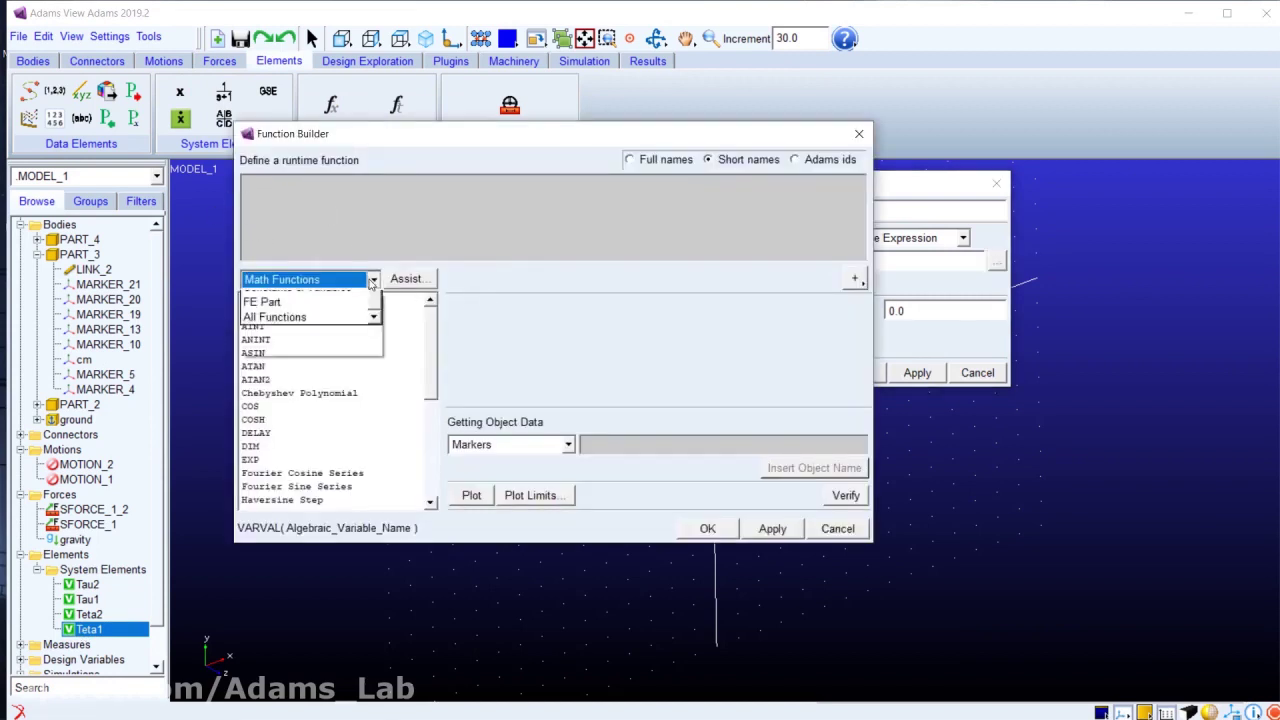
scroll(314, 347, "up", 2)
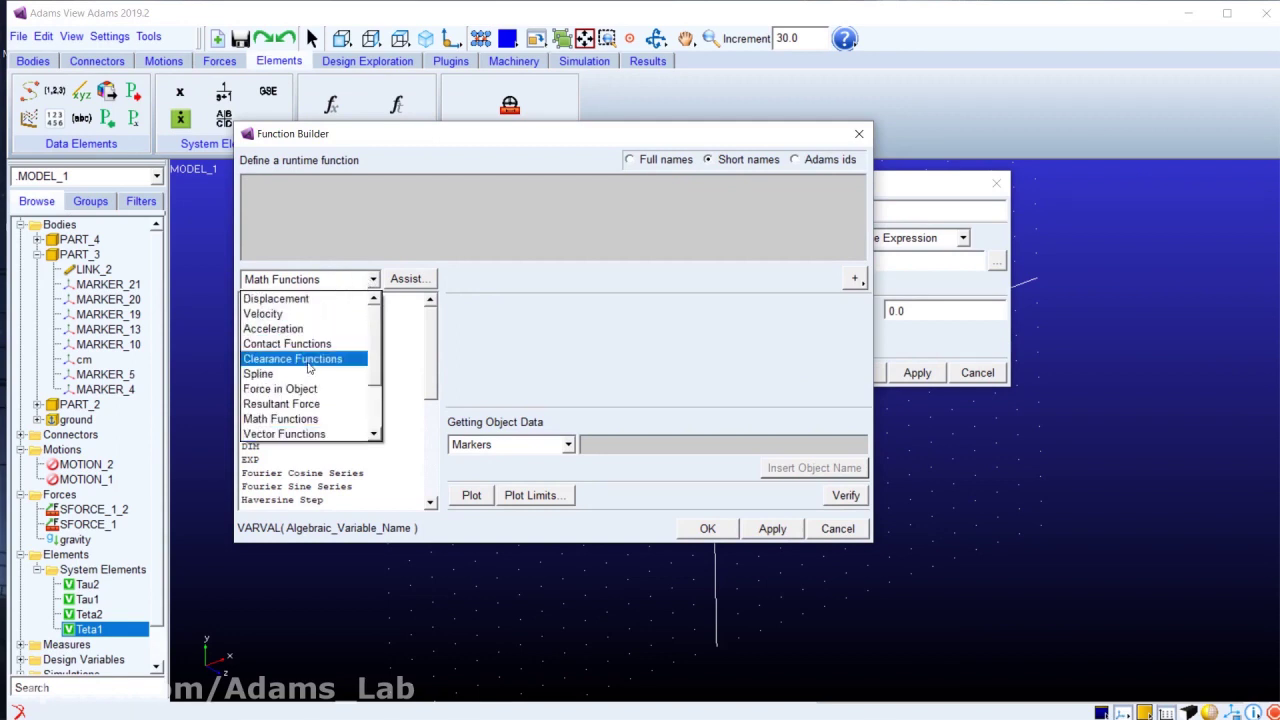
left_click(276, 300)
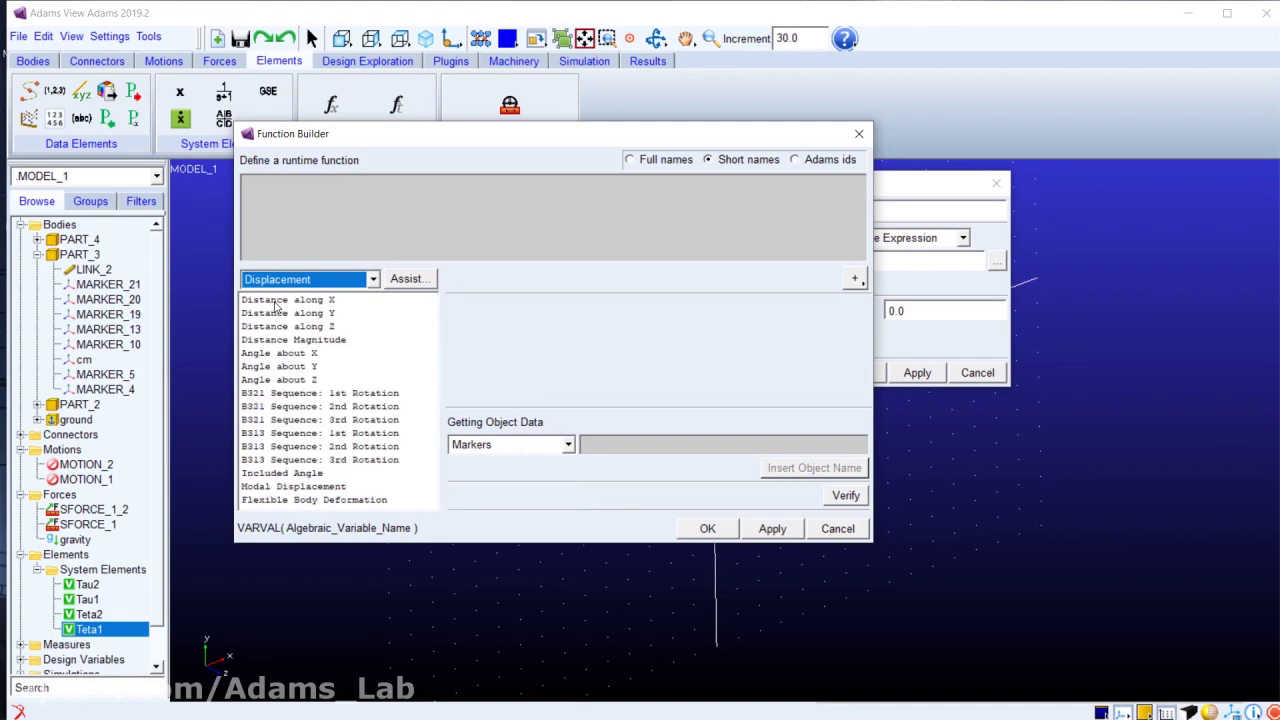
left_click(276, 355)
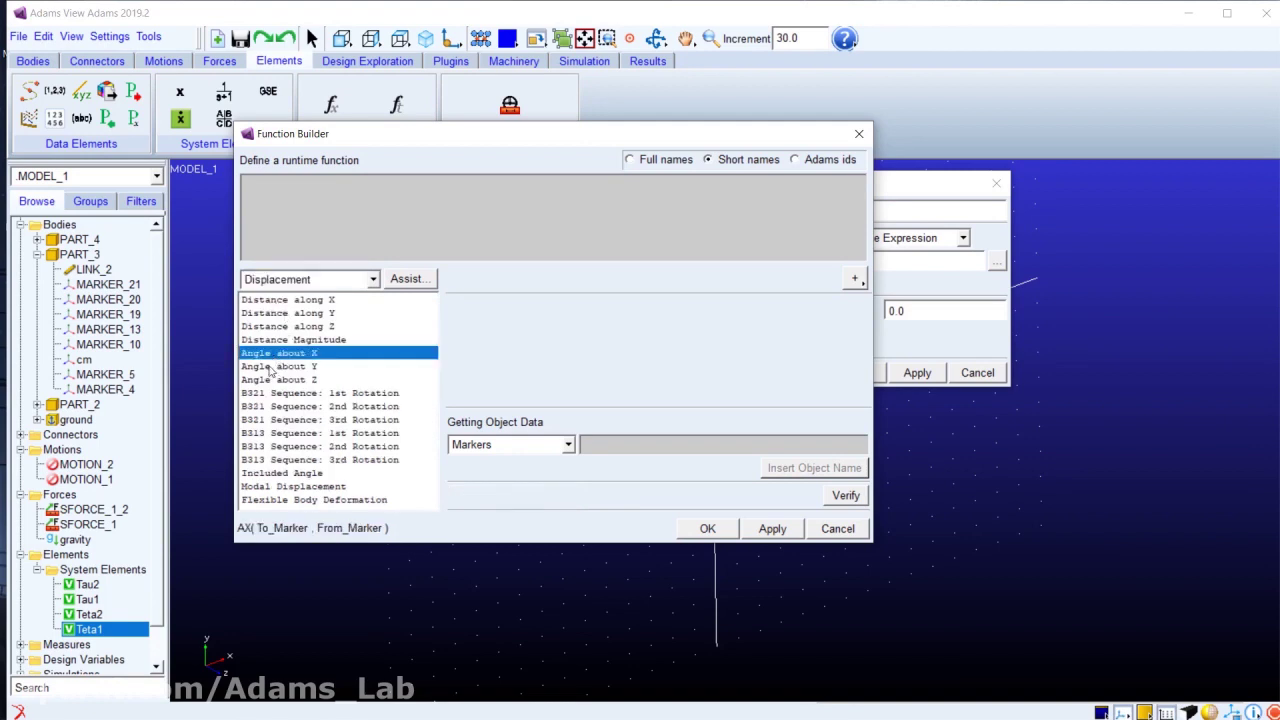
left_click(274, 367)
left_click(270, 380)
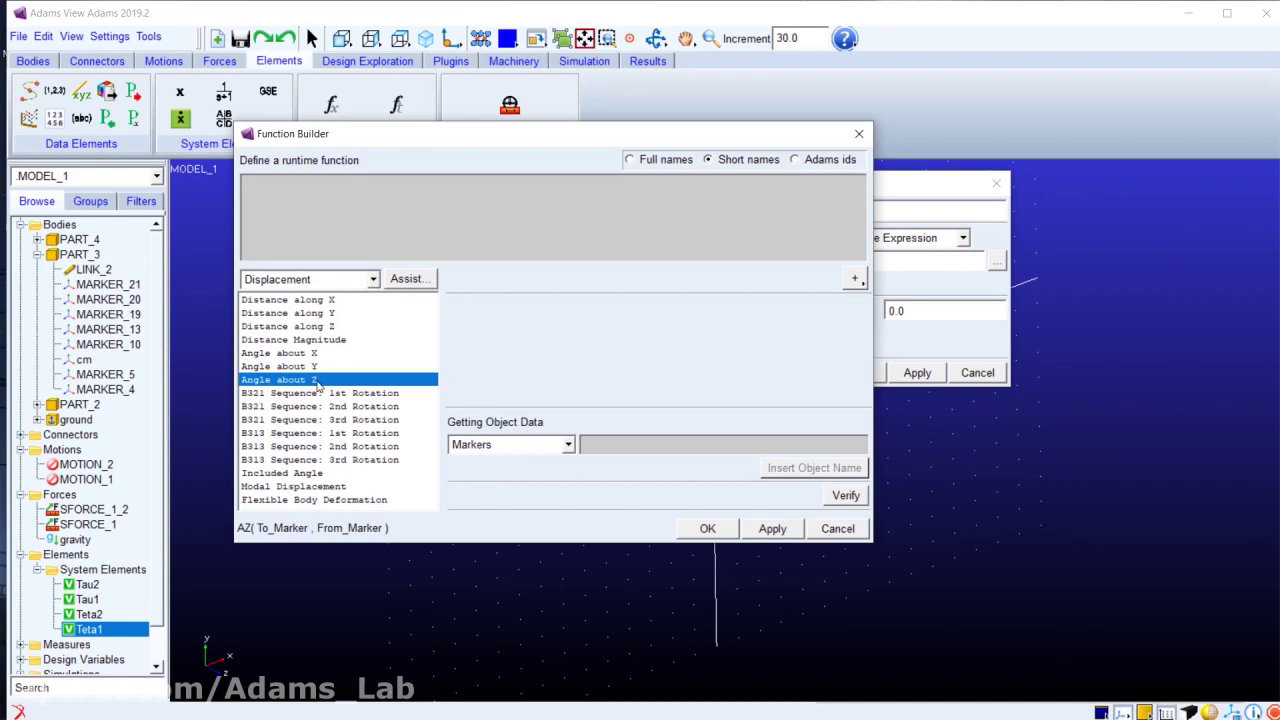
left_click(406, 279)
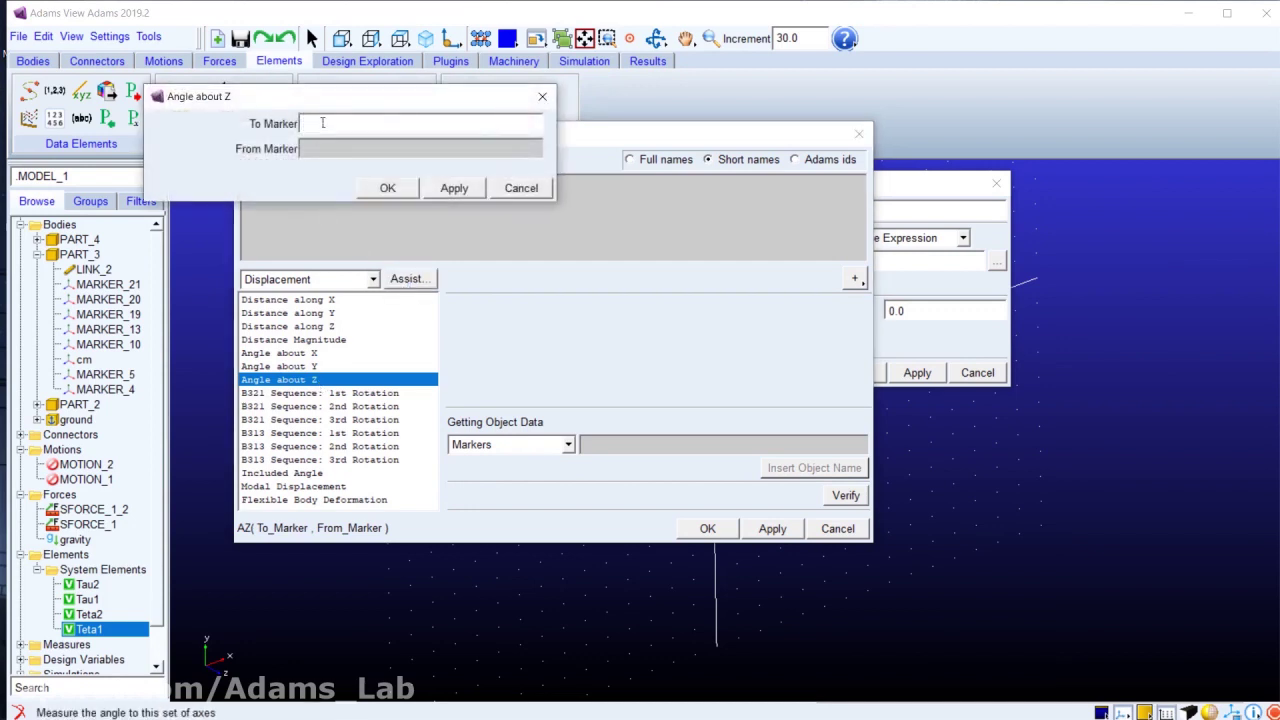
Step: Rearrange the open dialogs to reveal the model, and set the From Marker of Angle about Z to PART_2.cm
left_click_drag(451, 98, 918, 218)
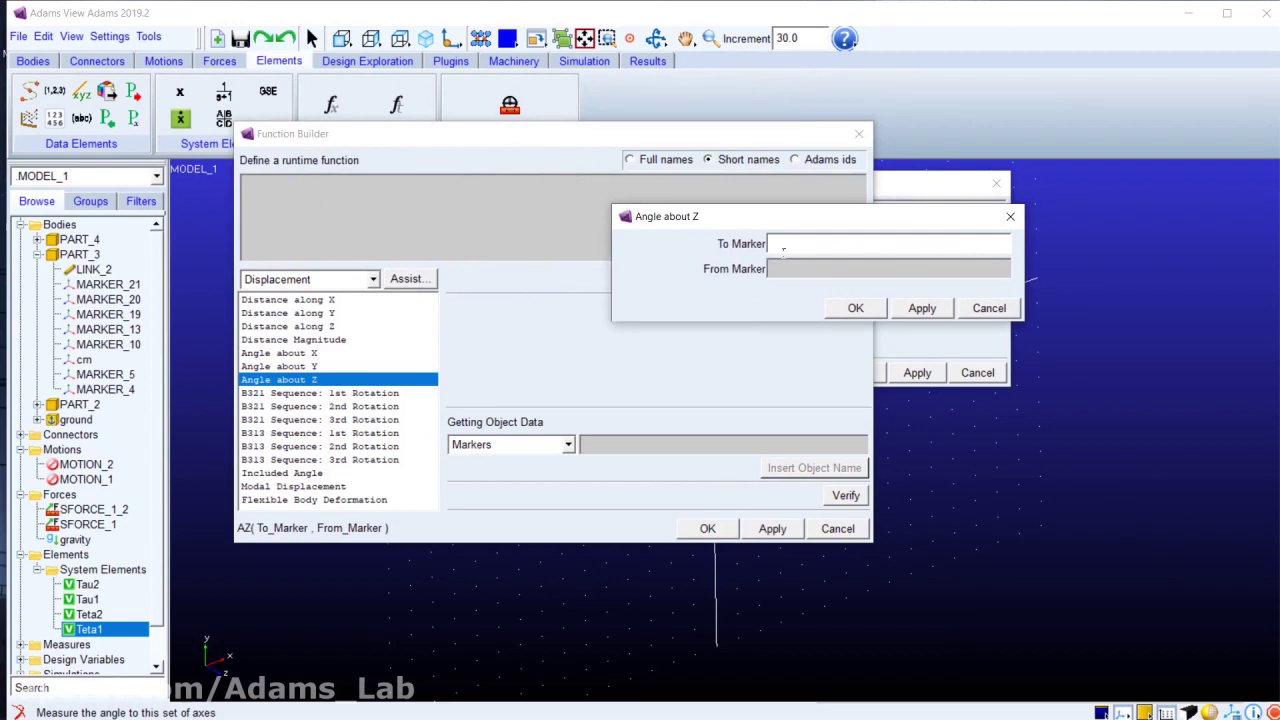
left_click_drag(718, 147, 667, 567)
left_click_drag(742, 222, 872, 342)
left_click_drag(890, 173, 1036, 70)
left_click_drag(886, 345, 1000, 324)
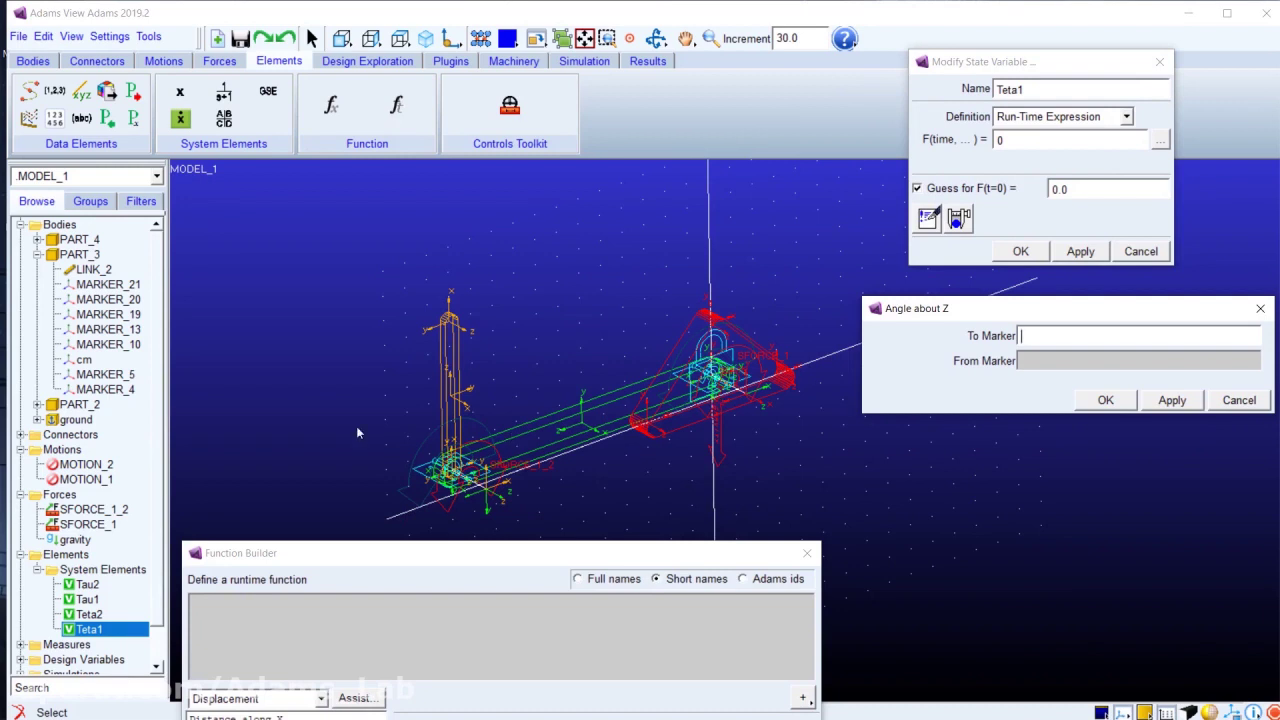
left_click(37, 405)
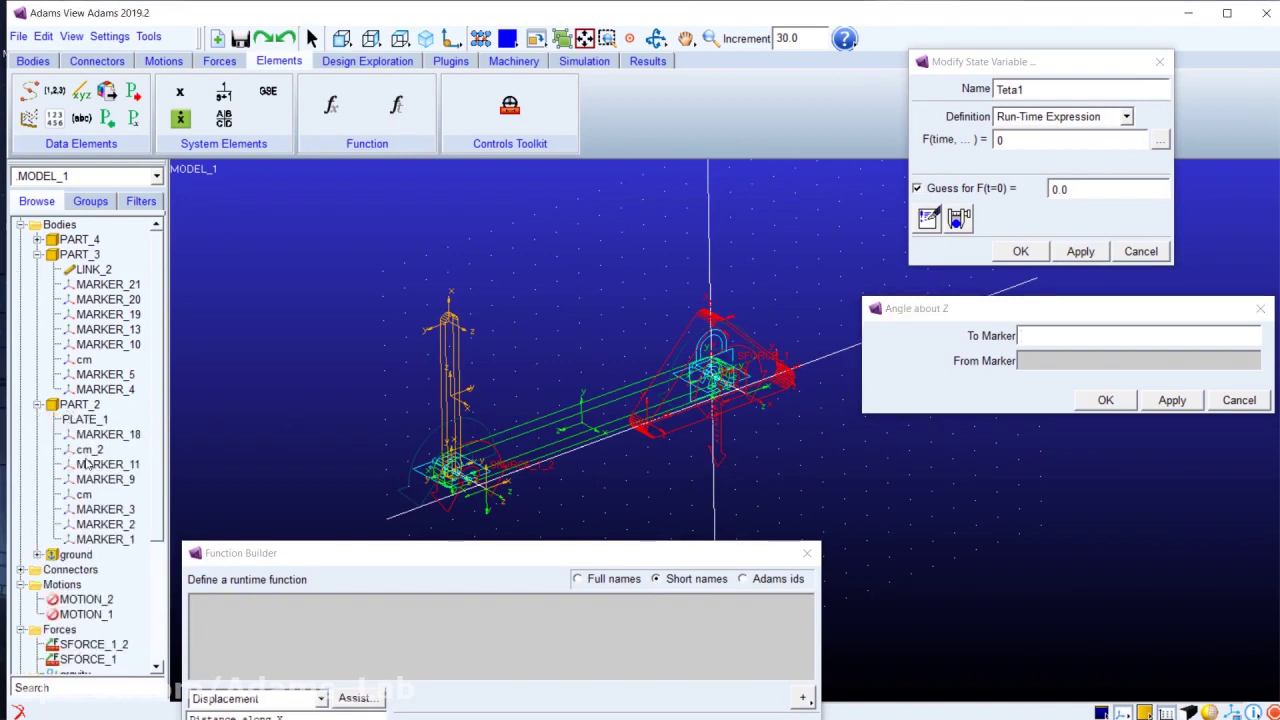
left_click(78, 495)
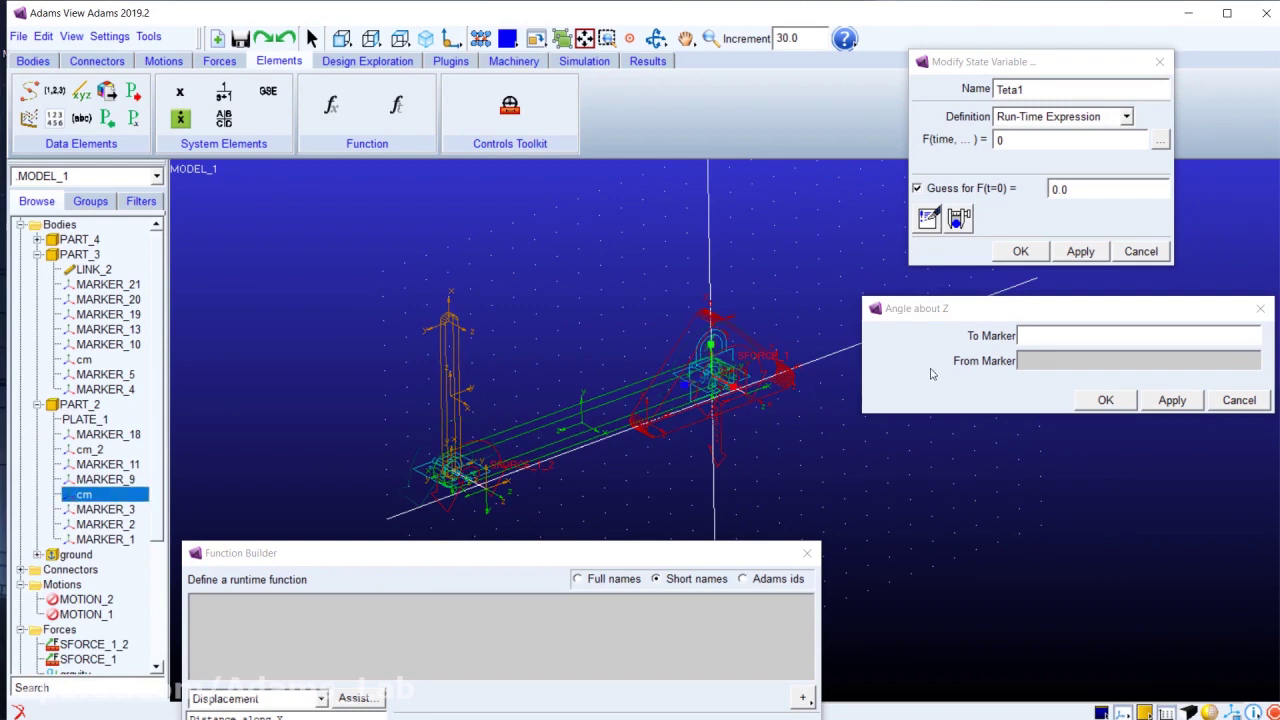
double_click(1040, 362)
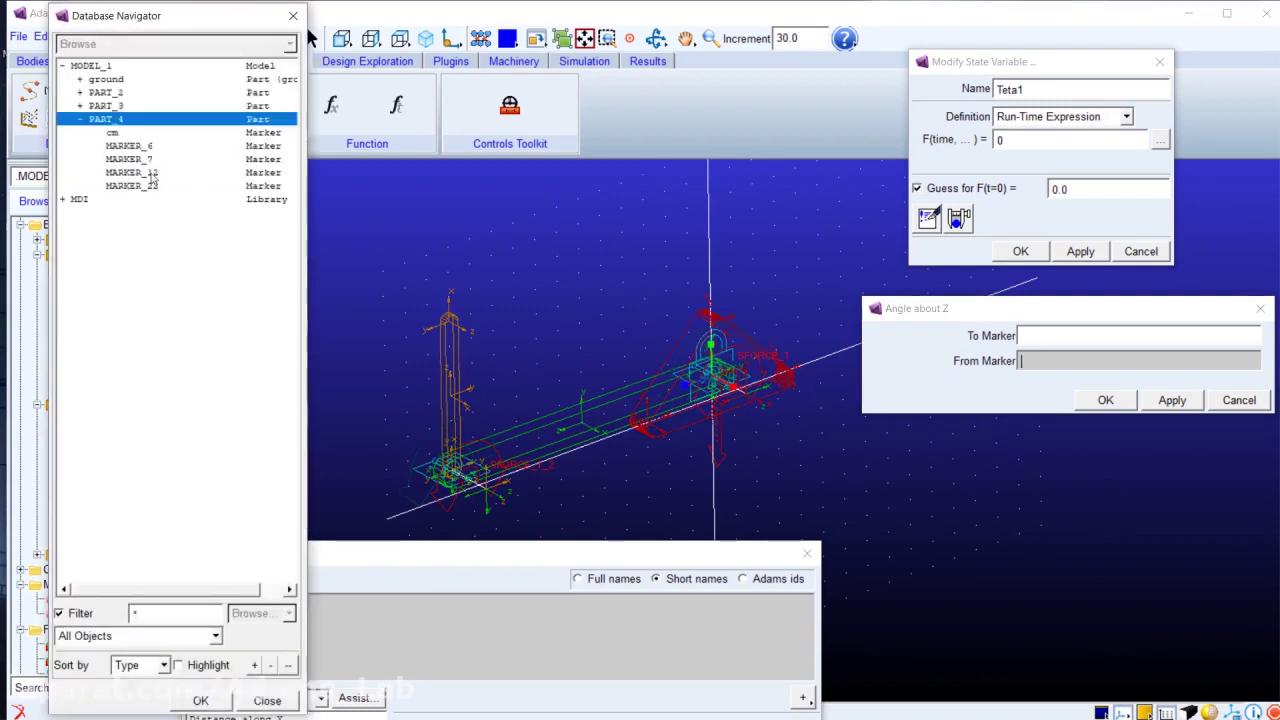
left_click(84, 94)
left_click(81, 93)
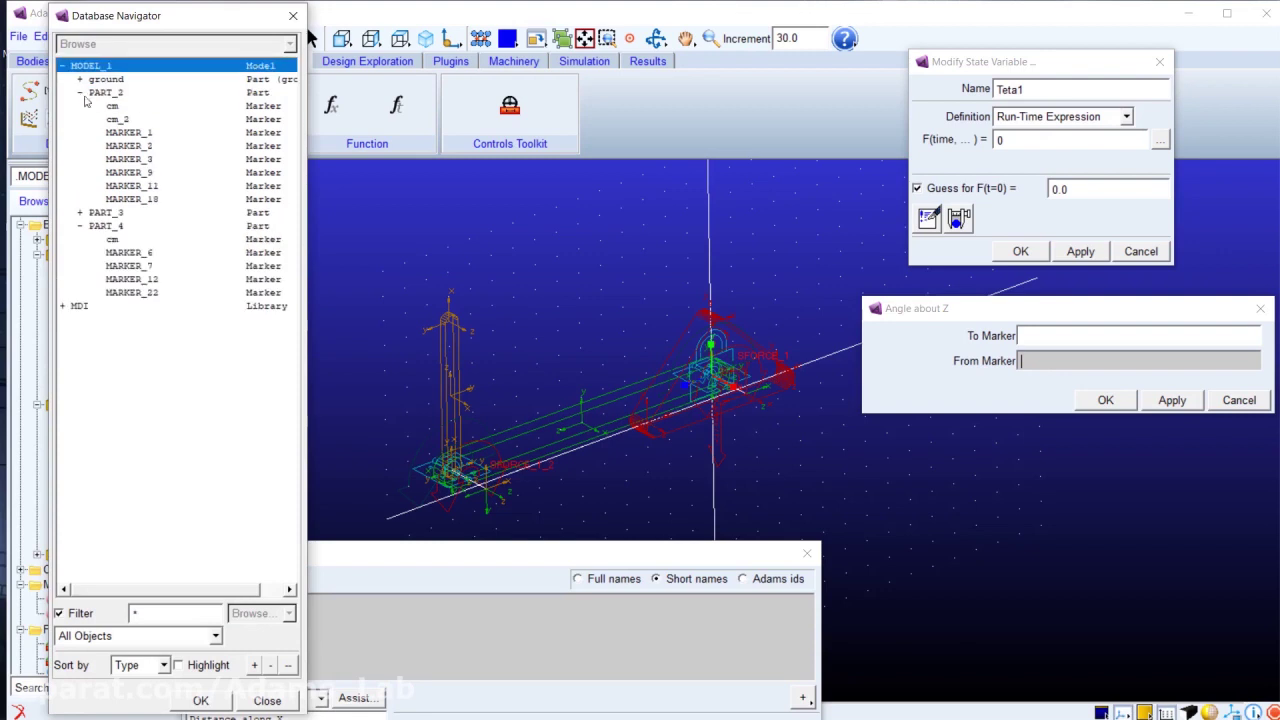
left_click(125, 105)
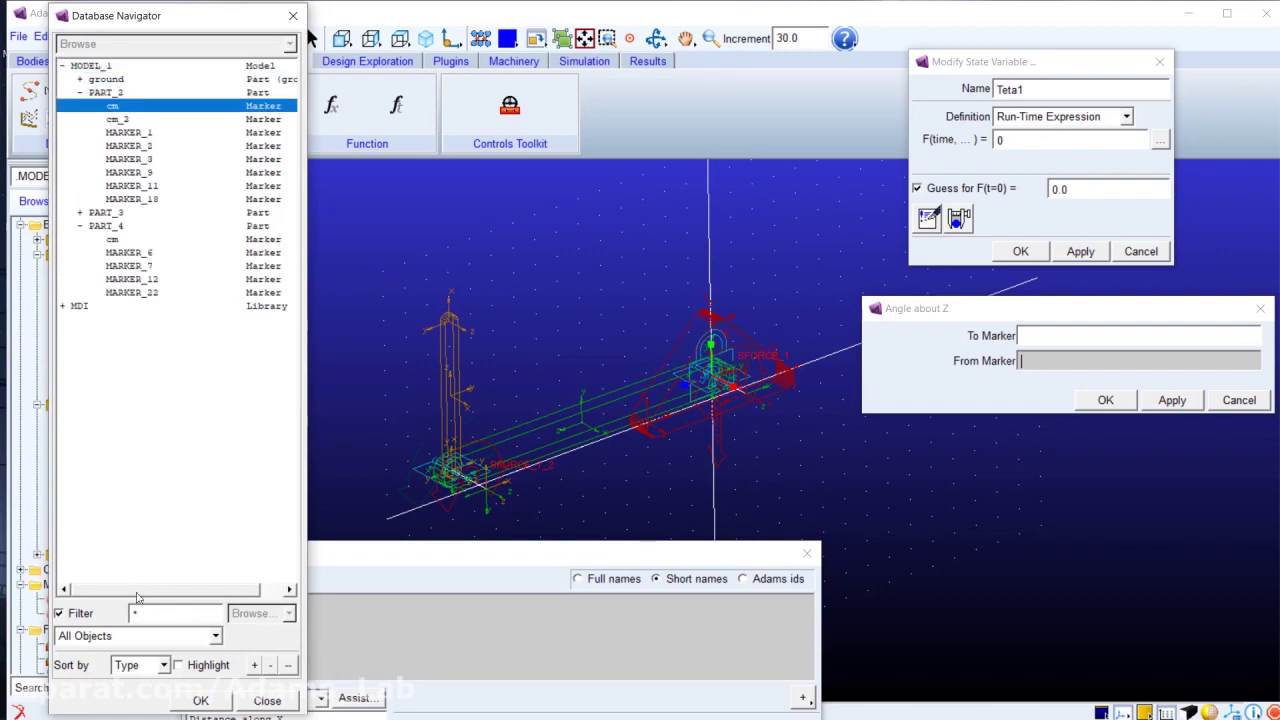
left_click(199, 701)
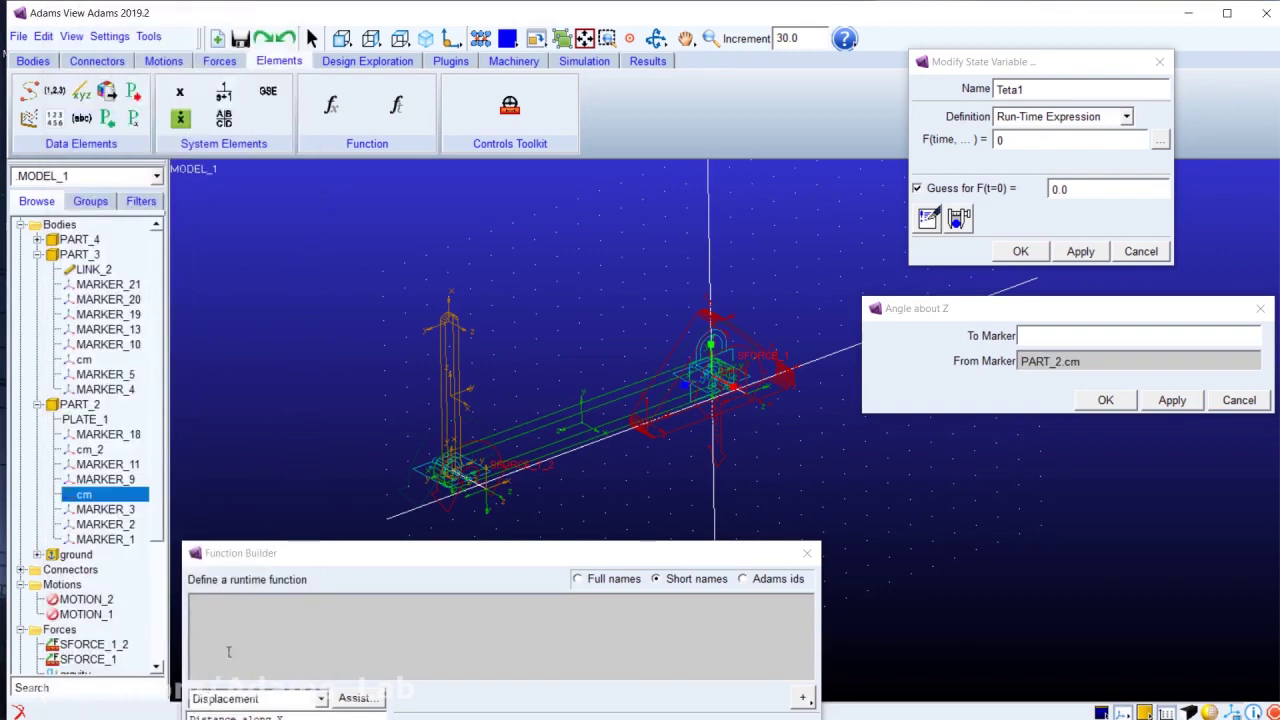
Step: Set the To Marker of Angle about Z to MARKER_4 of PART_3
left_click(1042, 342)
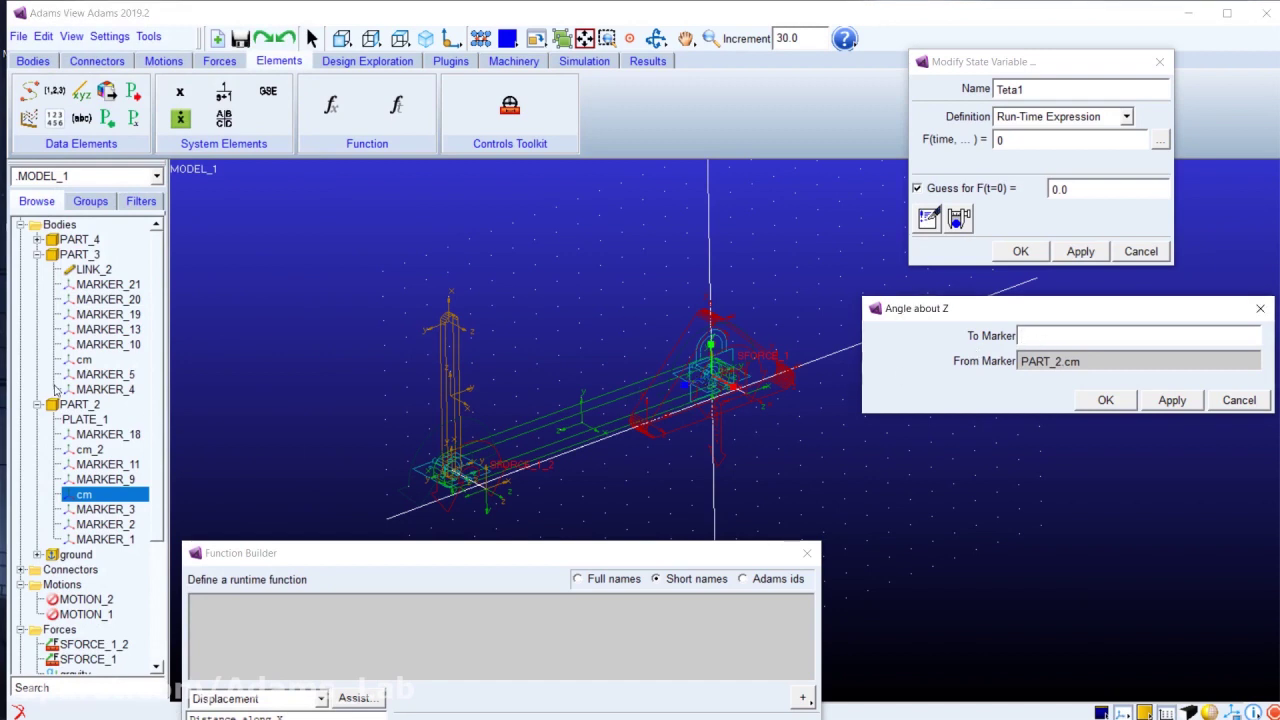
left_click(80, 254)
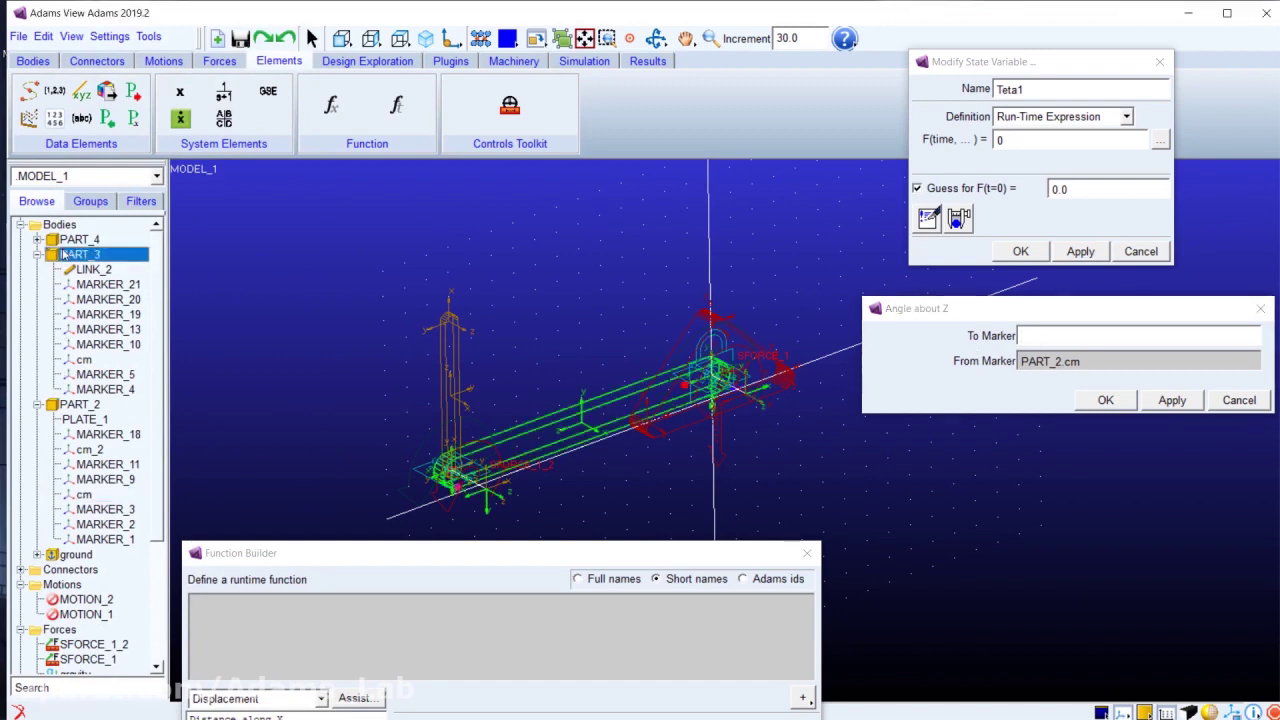
left_click(86, 393)
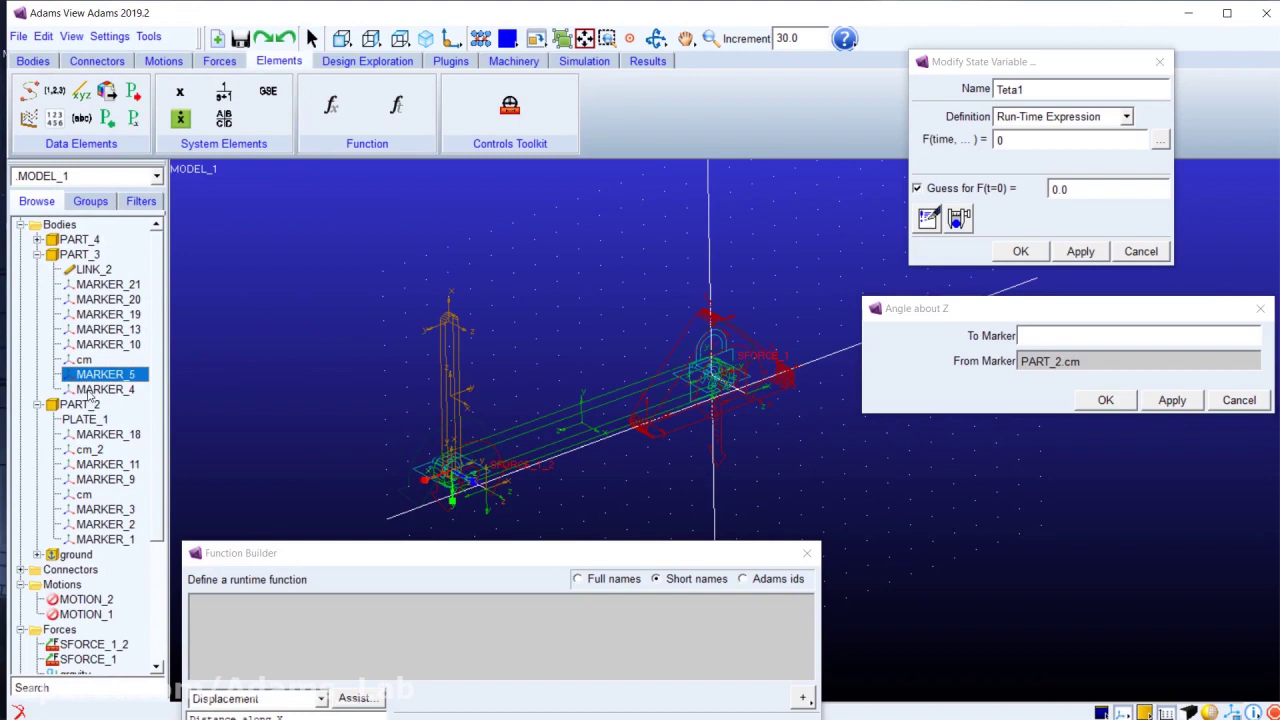
double_click(1030, 338)
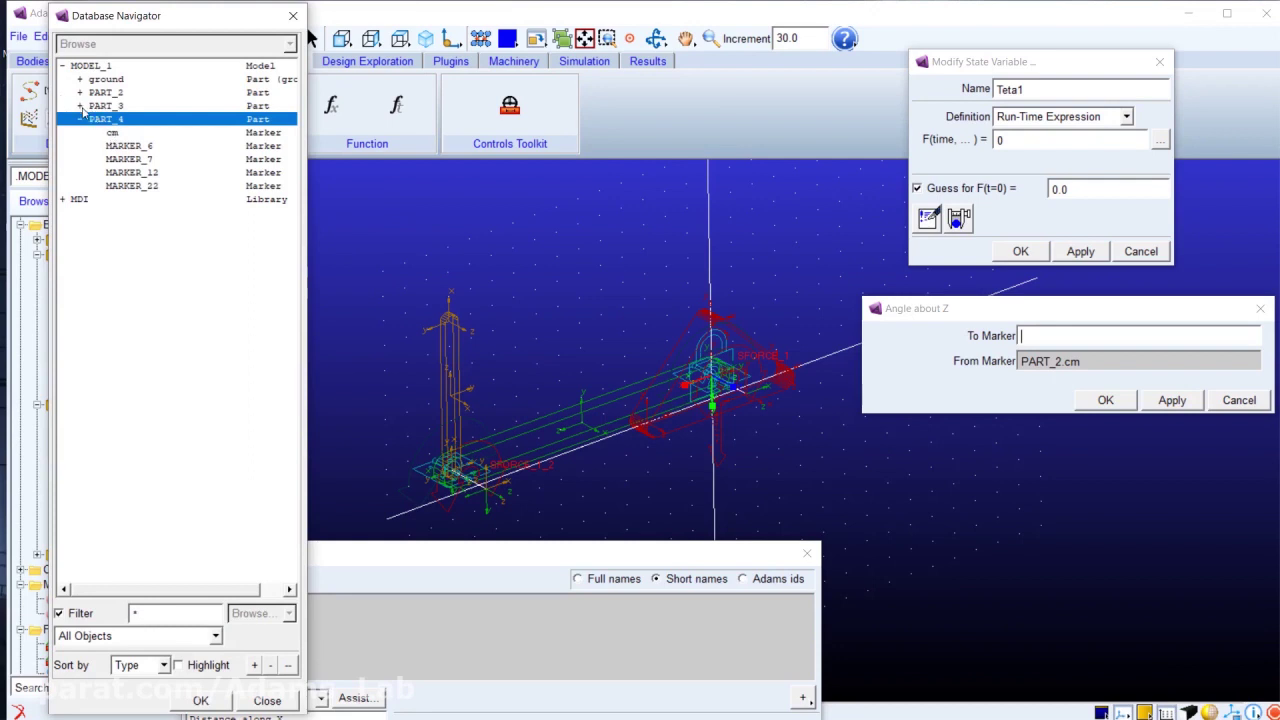
left_click(89, 108)
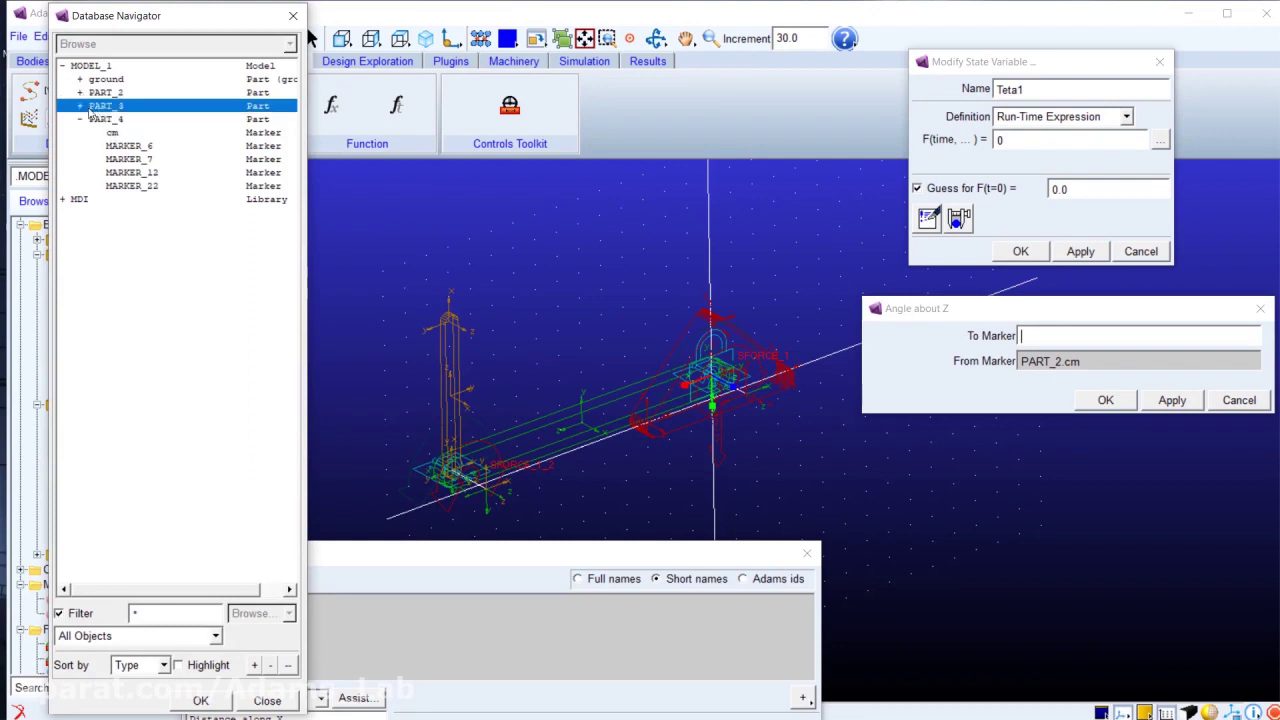
left_click(80, 107)
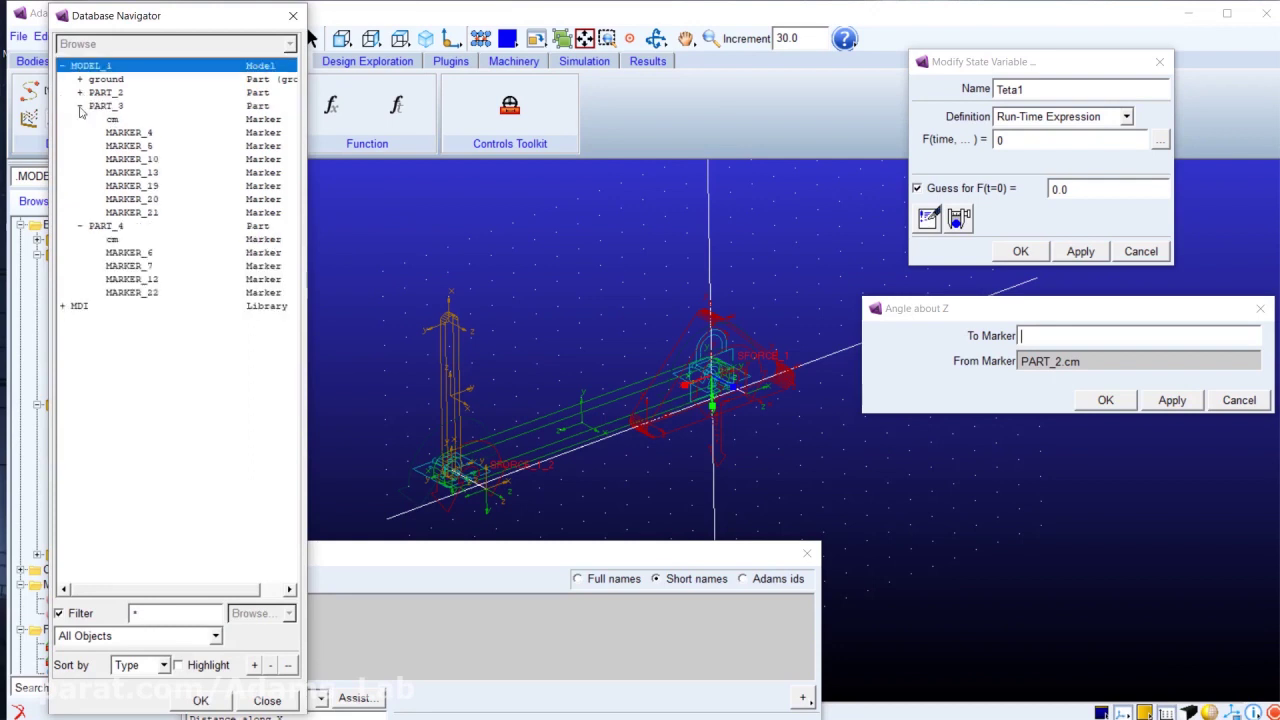
left_click(154, 134)
left_click(203, 701)
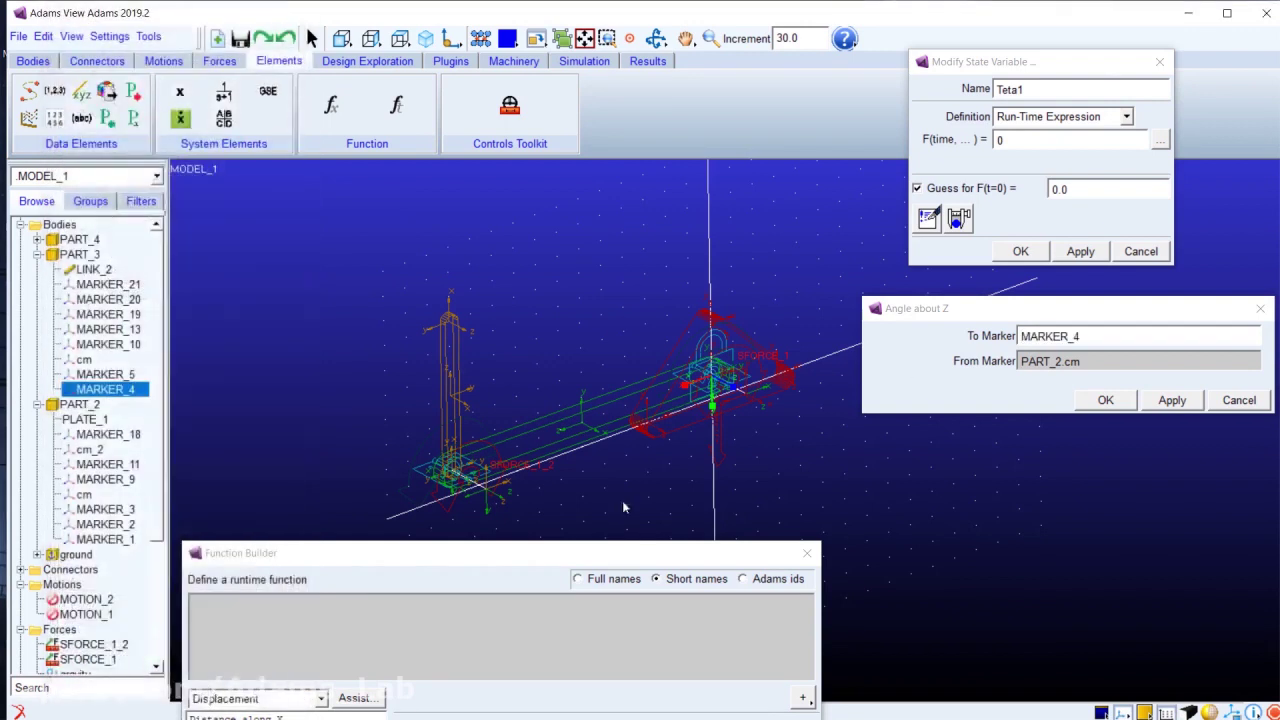
Step: Insert the function AZ(MARKER_4, PART_2.cm) as the Teta1 expression and save the state variable
left_click_drag(907, 298, 918, 303)
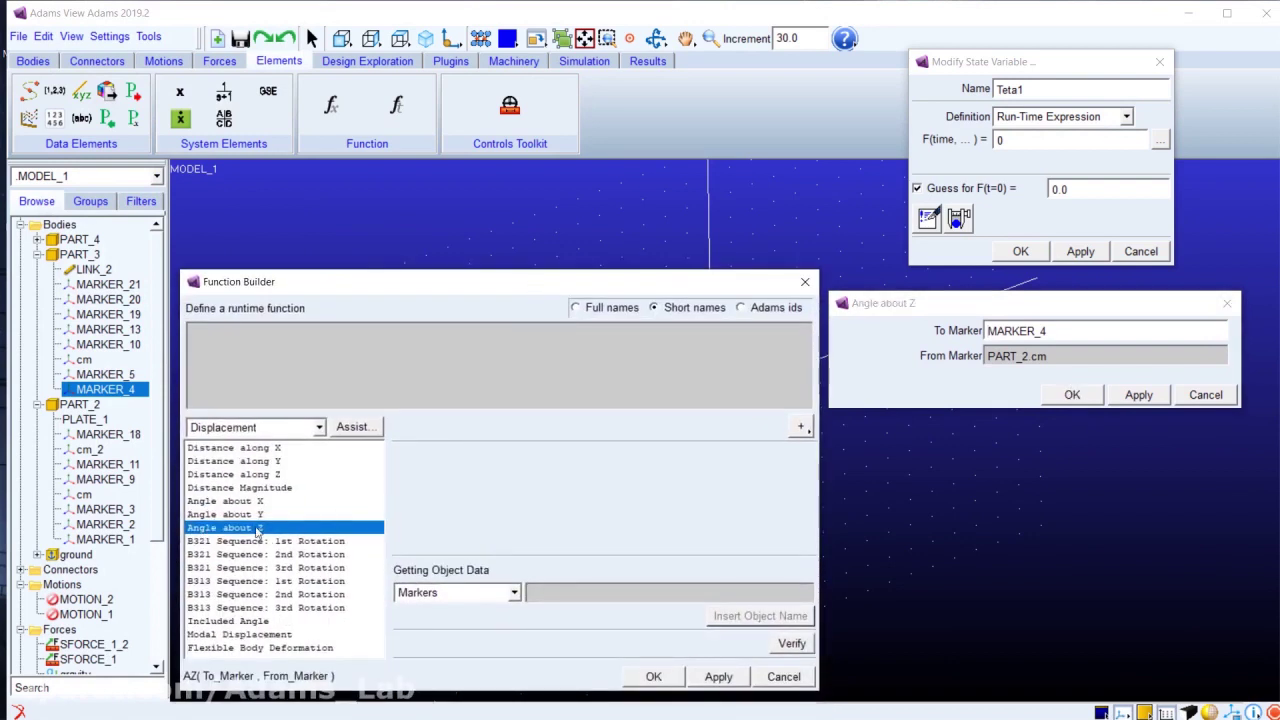
left_click_drag(400, 283, 443, 613)
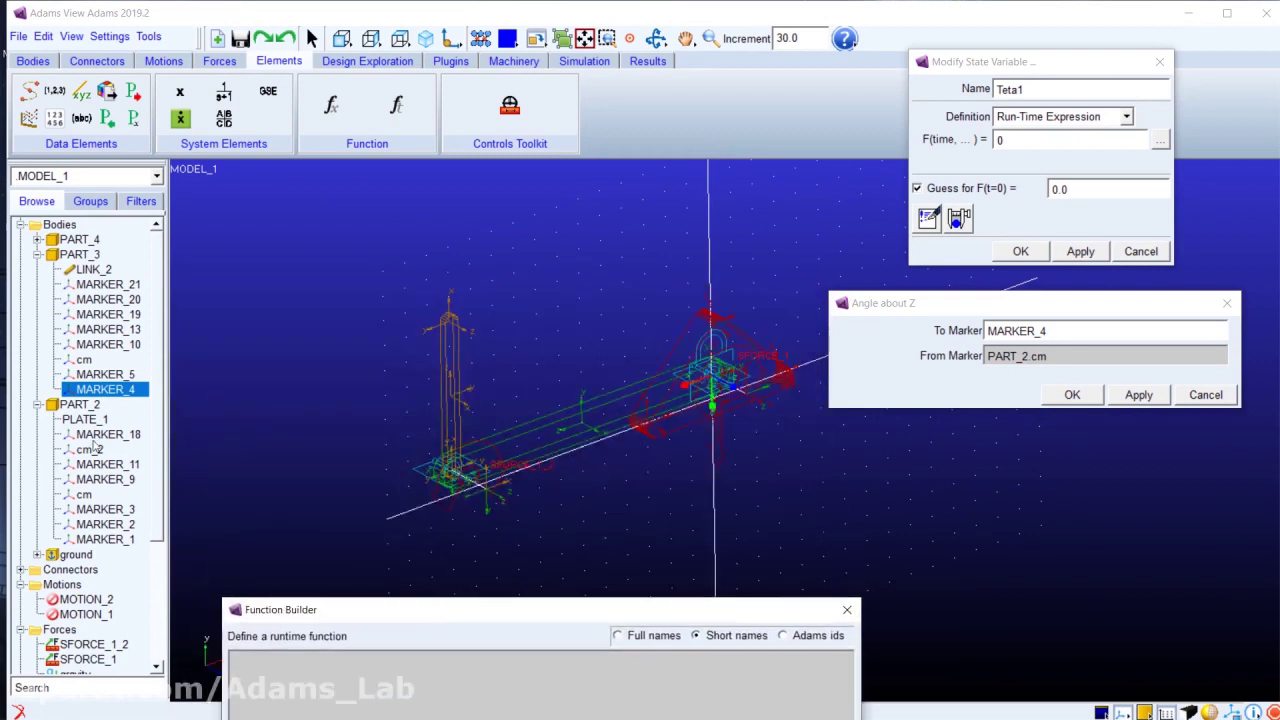
left_click(117, 393)
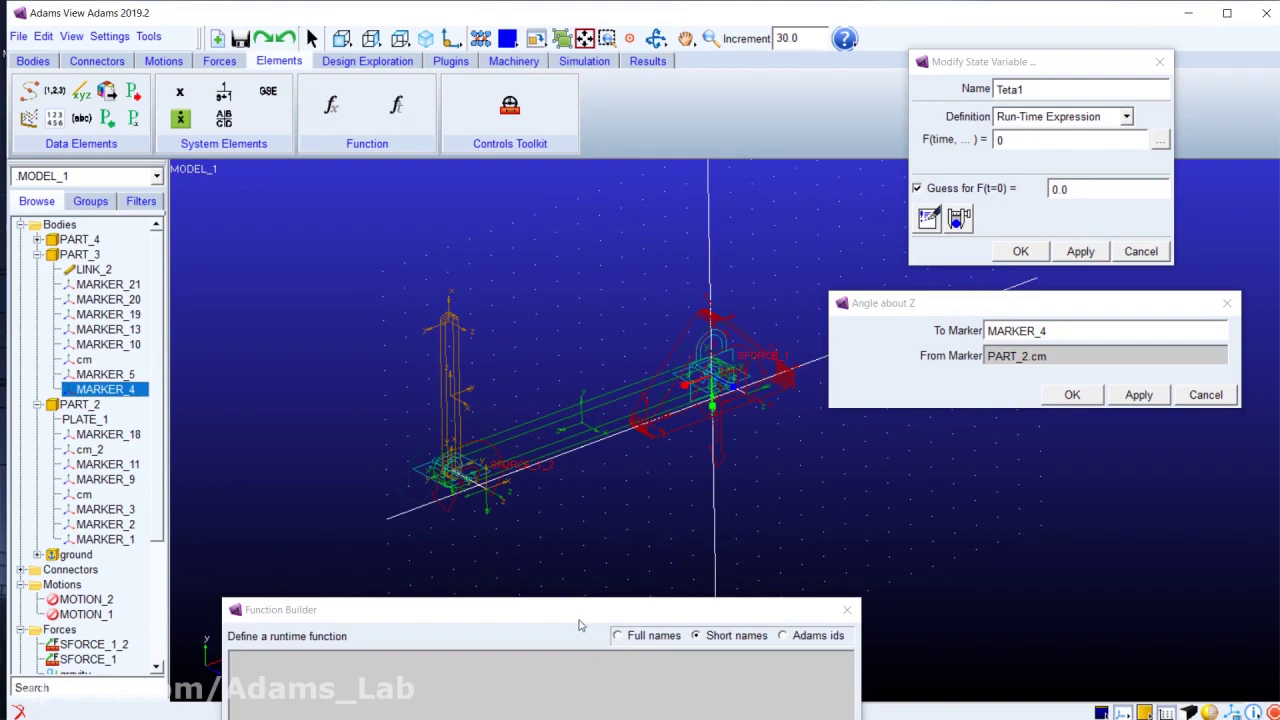
left_click_drag(563, 610, 603, 207)
left_click(1072, 395)
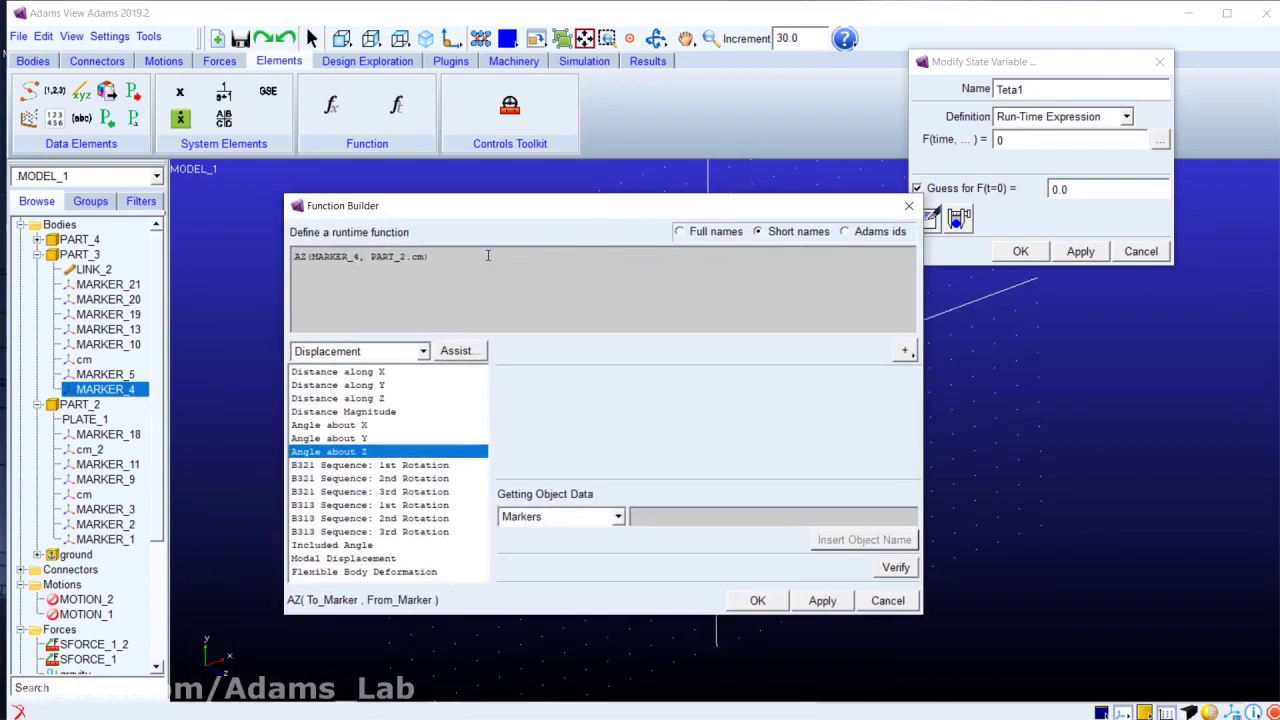
left_click(760, 600)
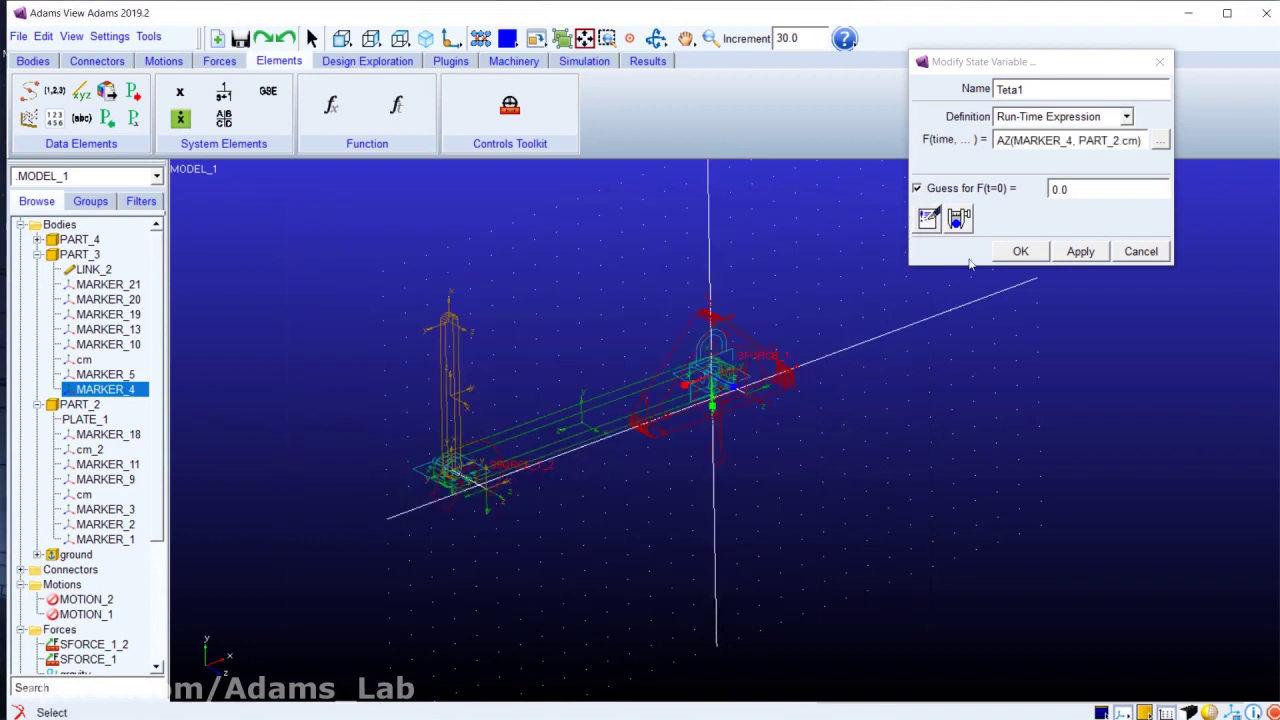
left_click(1020, 252)
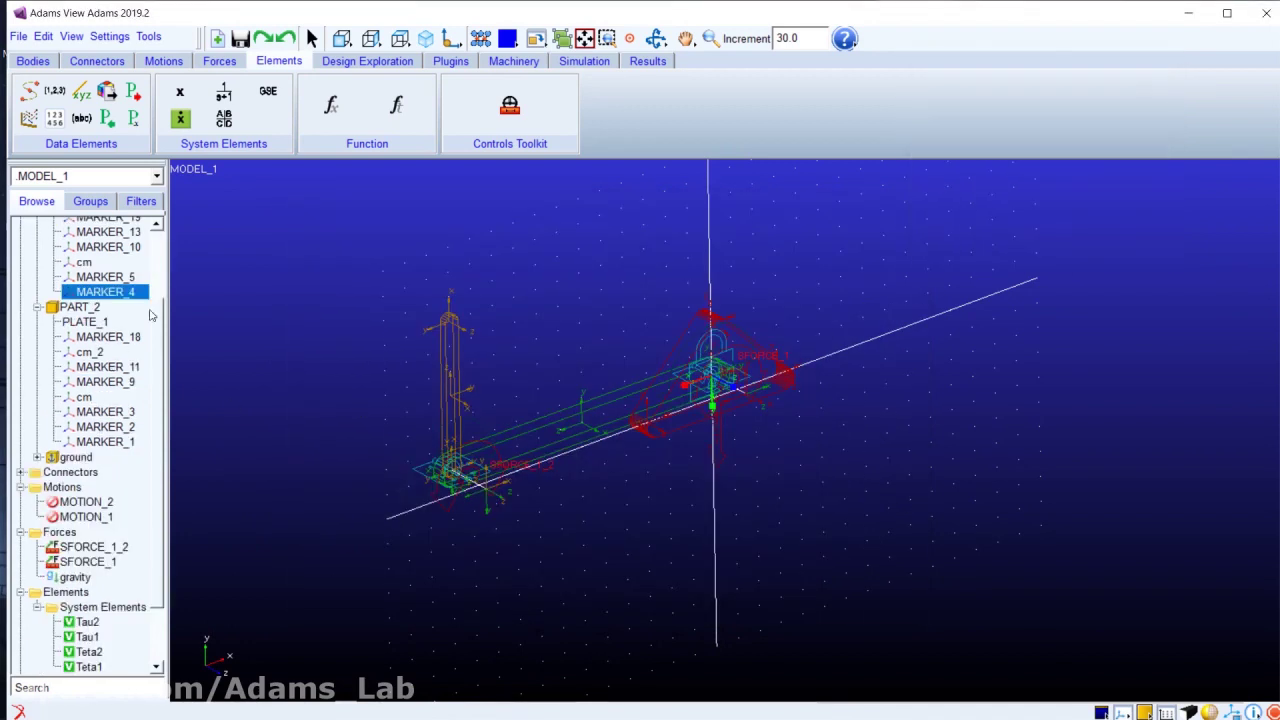
Step: Open the run-time expression of state variable Teta2 in the Function Builder and clear its constant value
scroll(157, 344, "down", 2)
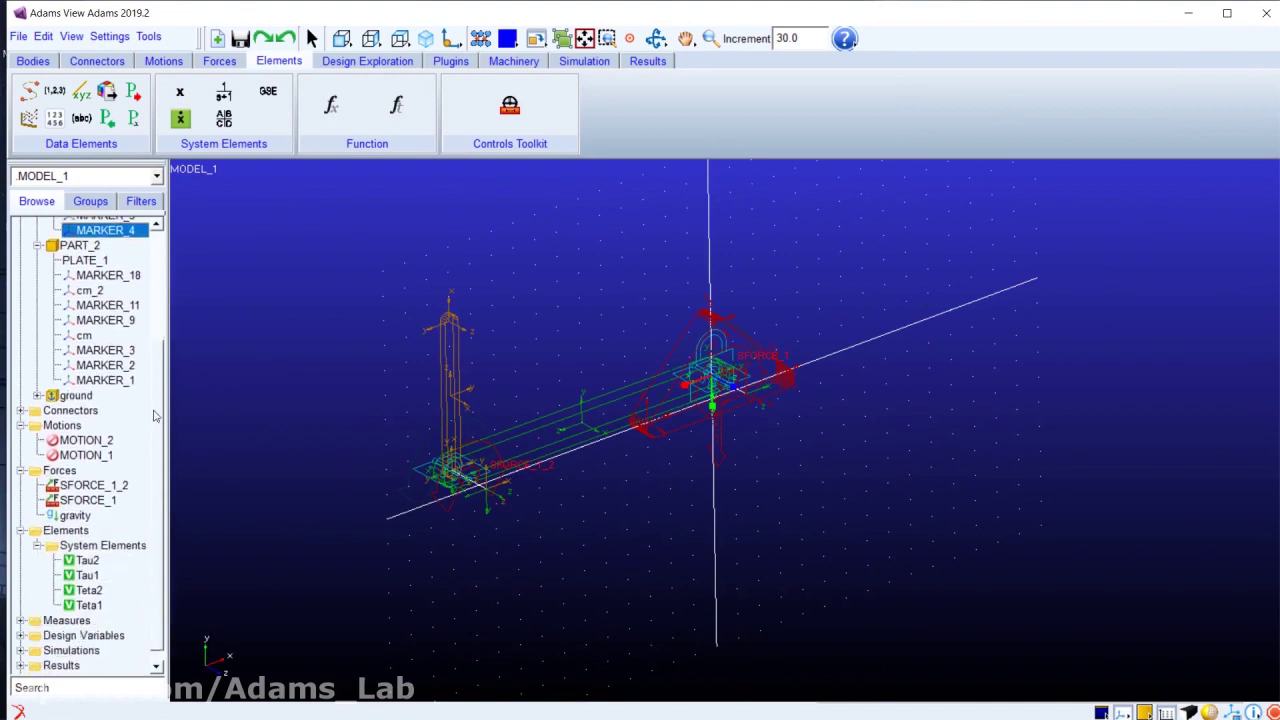
left_click(86, 592)
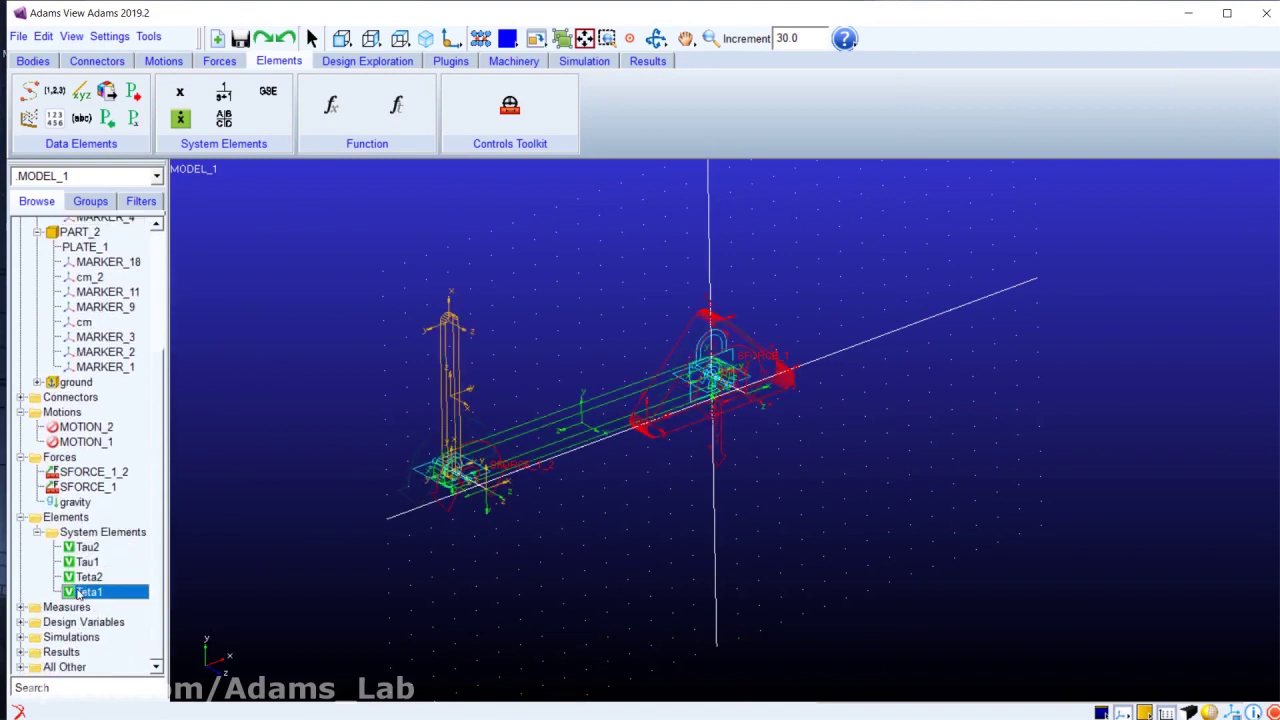
double_click(68, 580)
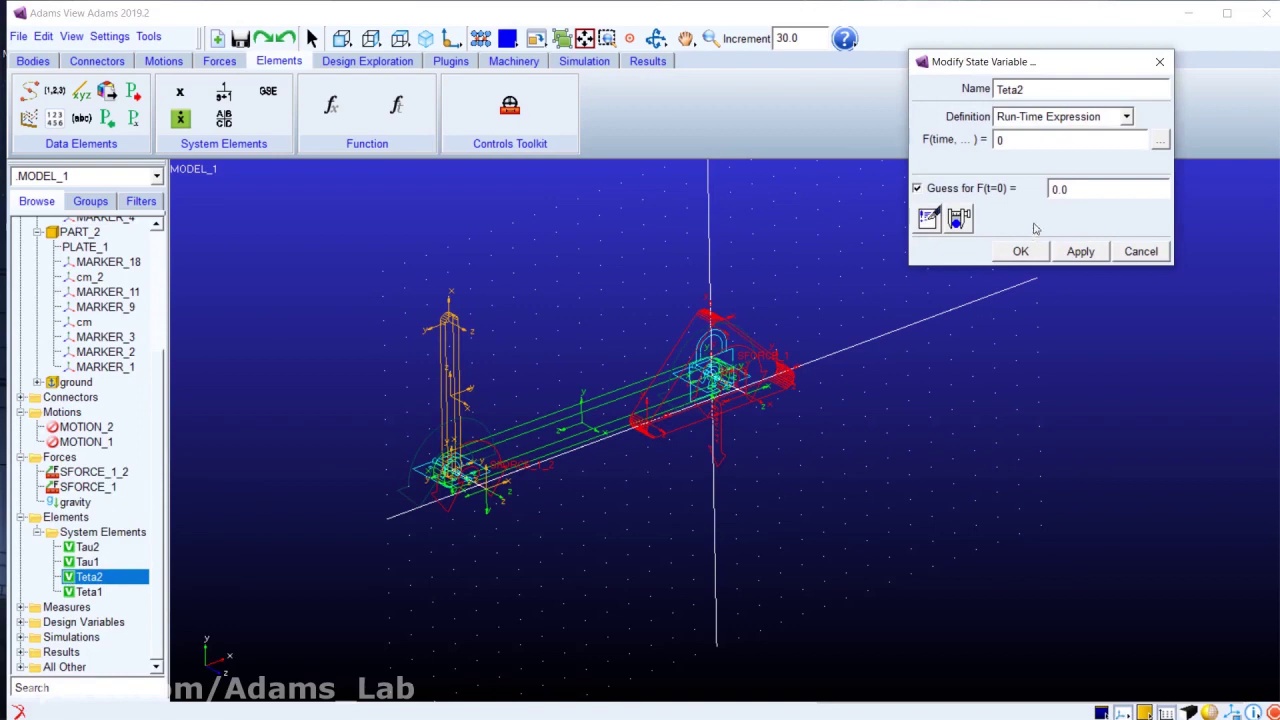
left_click(1159, 141)
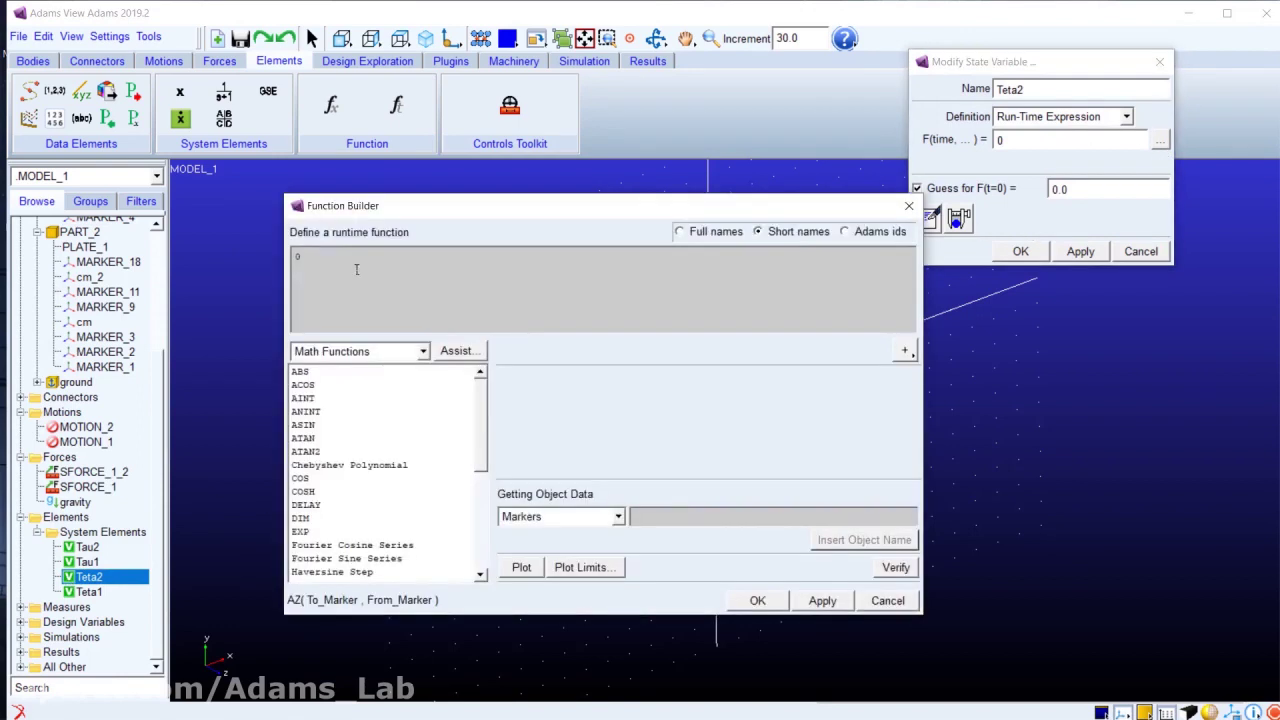
key("BackSpace")
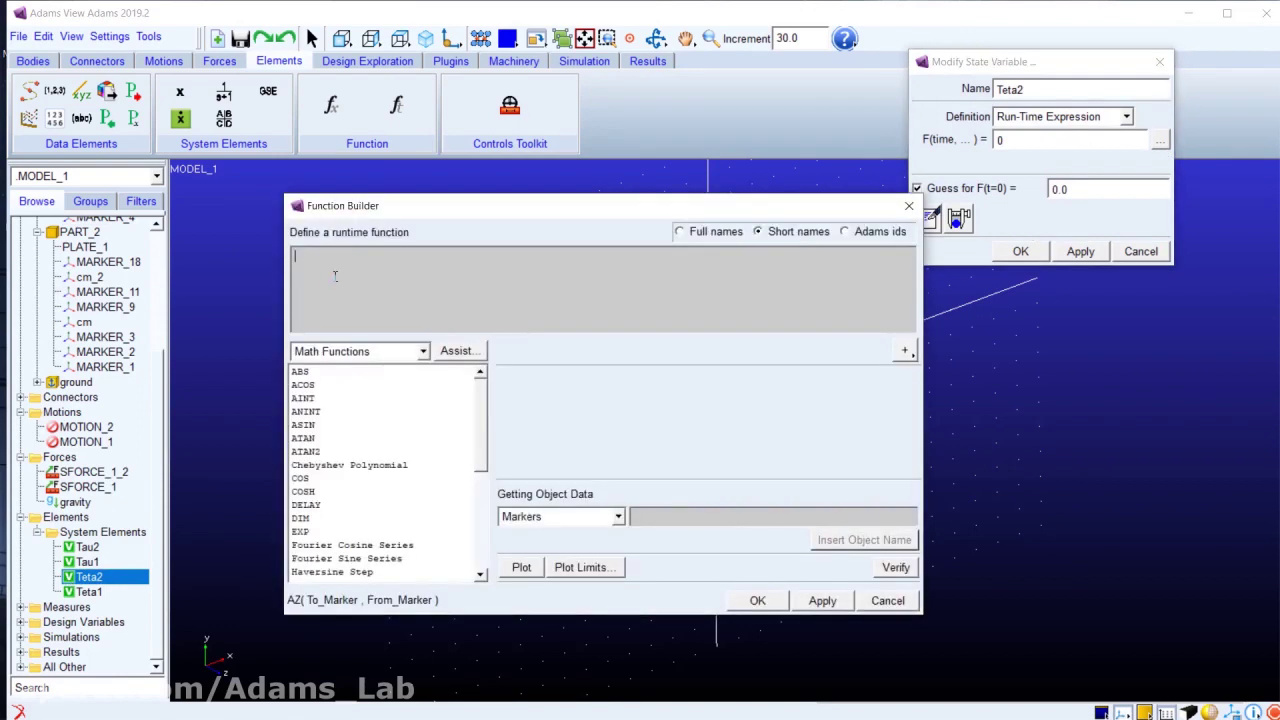
Step: Choose the displacement function Angle about Z for the Teta2 expression
left_click(422, 351)
scroll(360, 400, "up", 2)
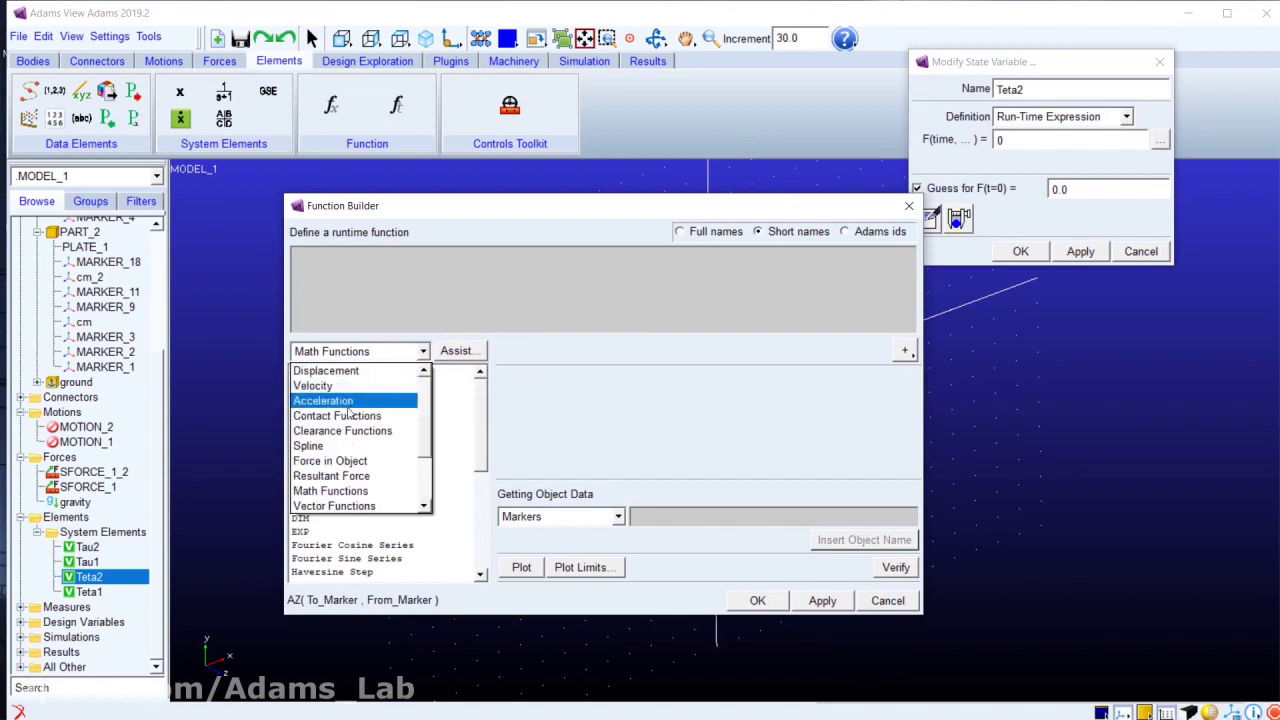
left_click(330, 372)
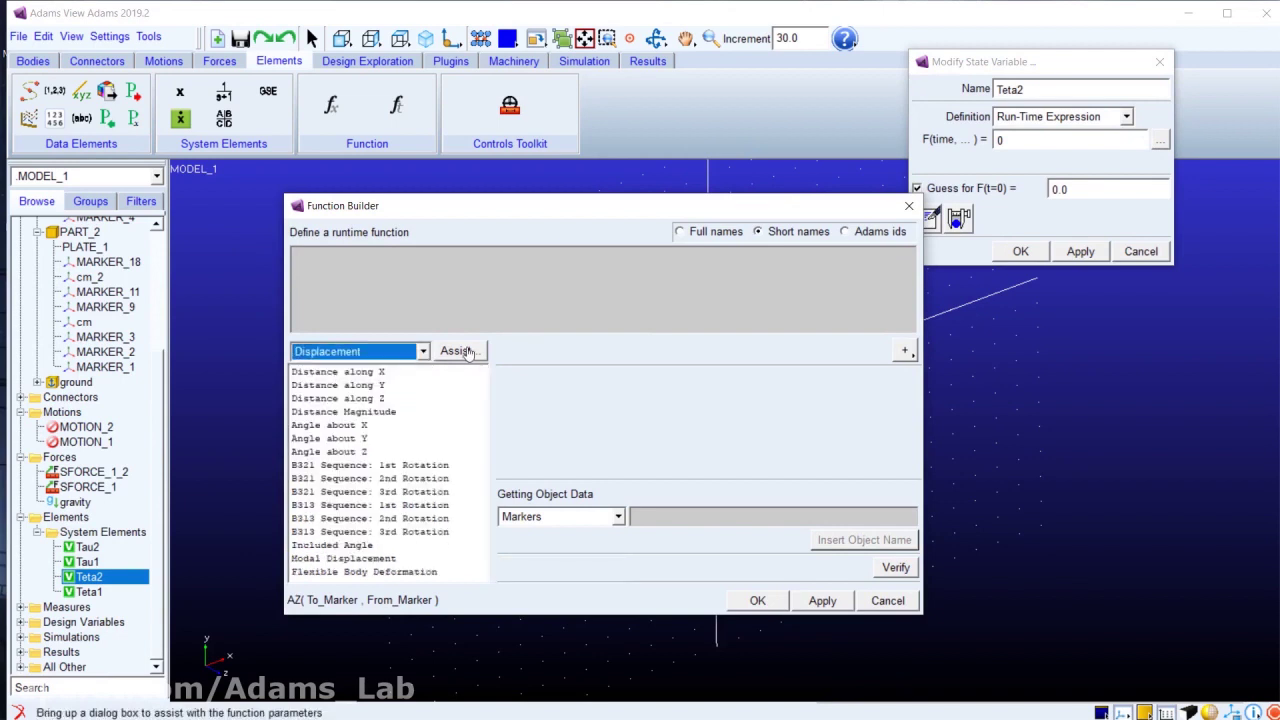
left_click(352, 455)
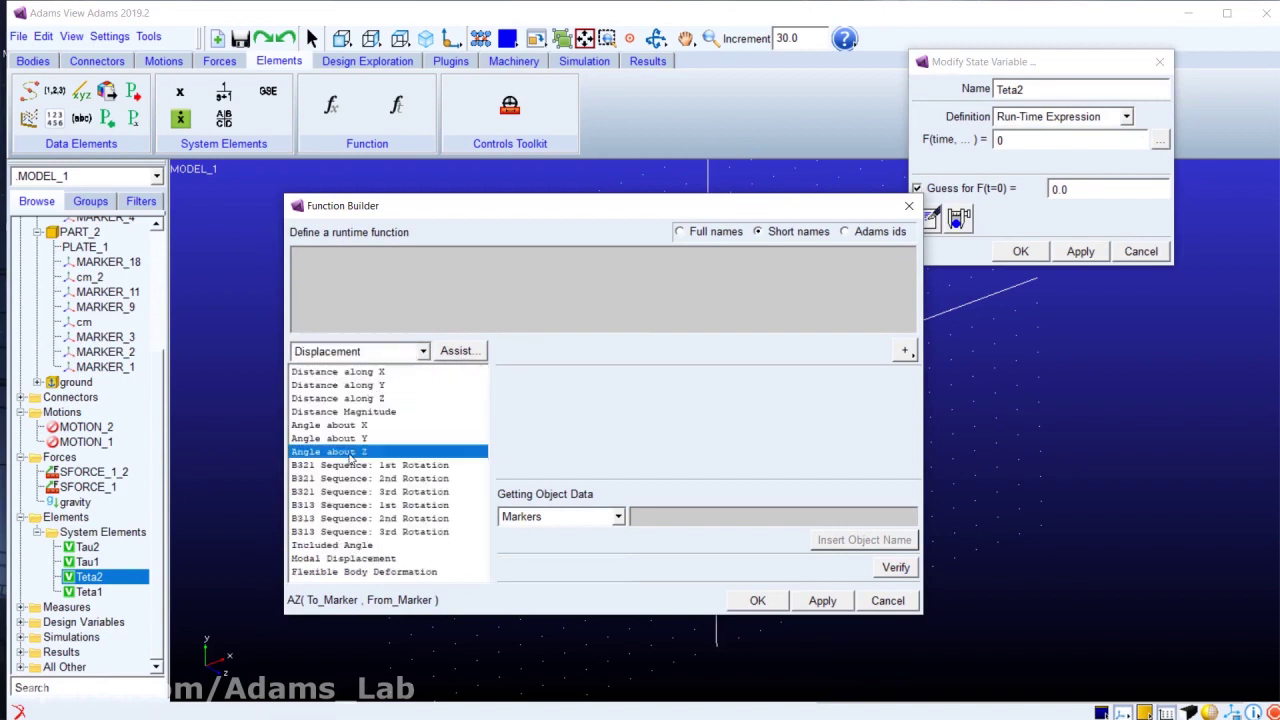
Step: Uncover the model and examine where MARKER_6 and MARKER_7 of PART_4 lie and how they are oriented
left_click_drag(460, 209, 848, 278)
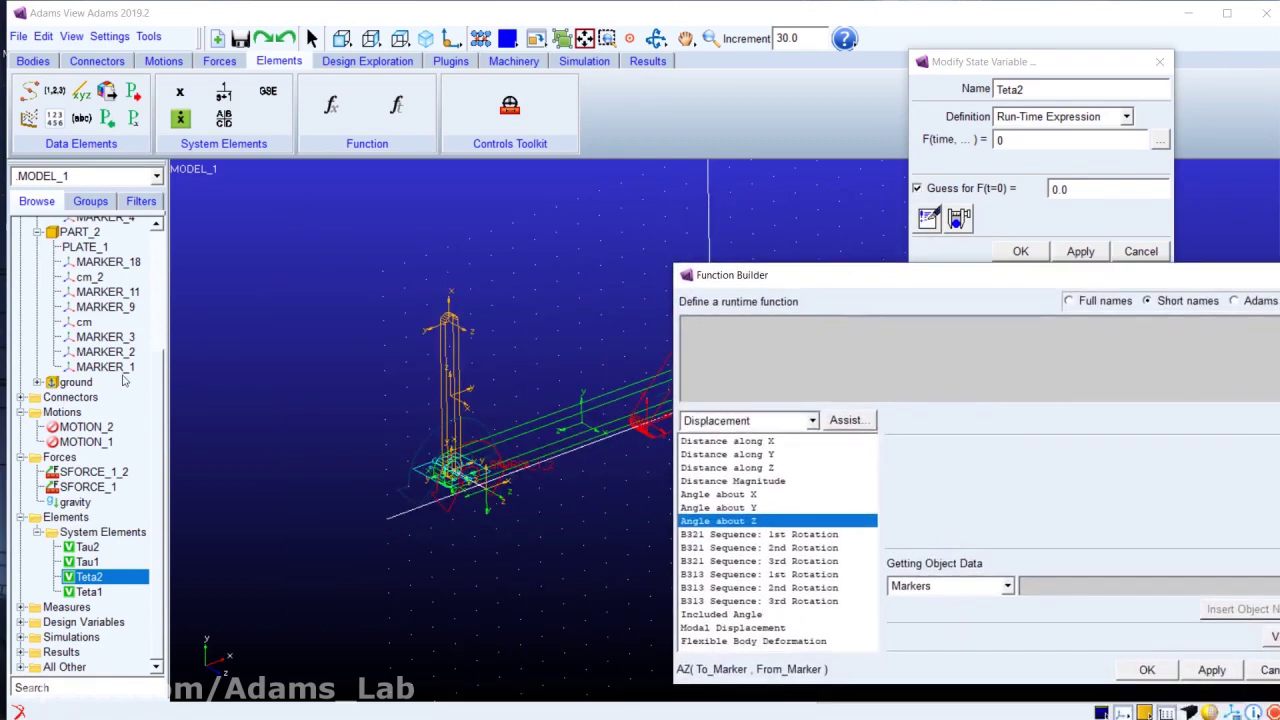
left_click_drag(157, 399, 168, 265)
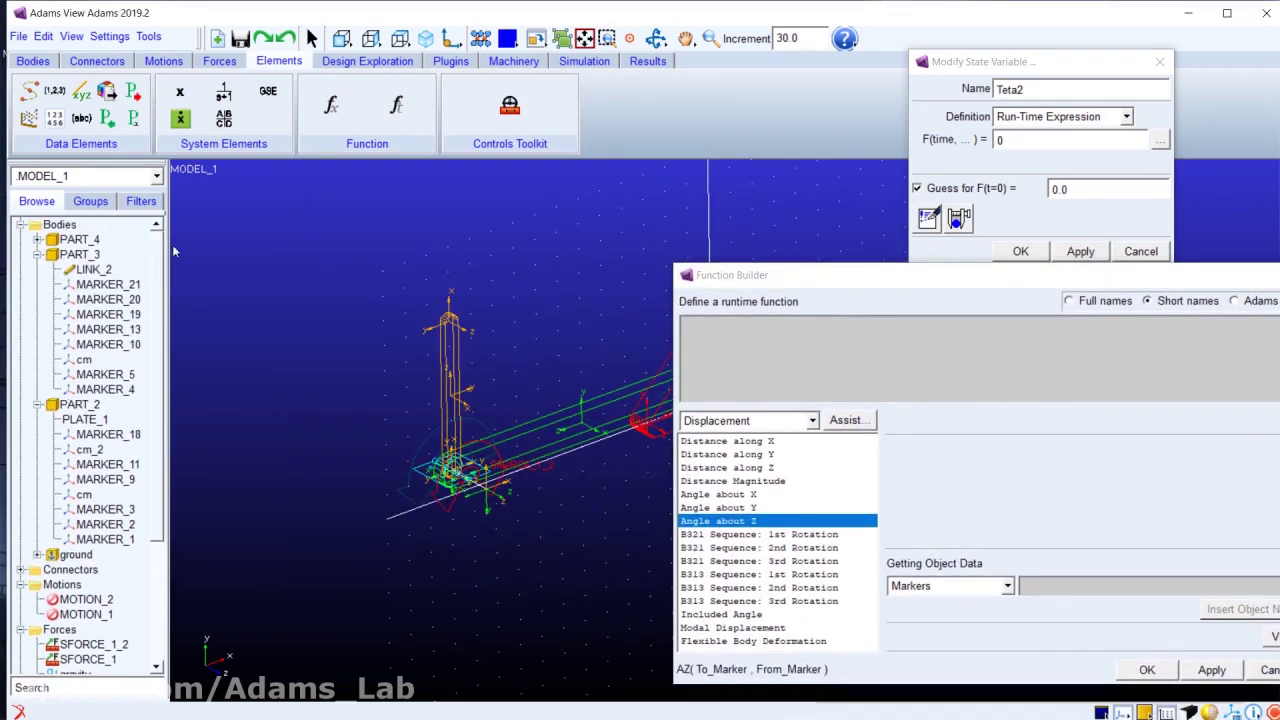
left_click(53, 243)
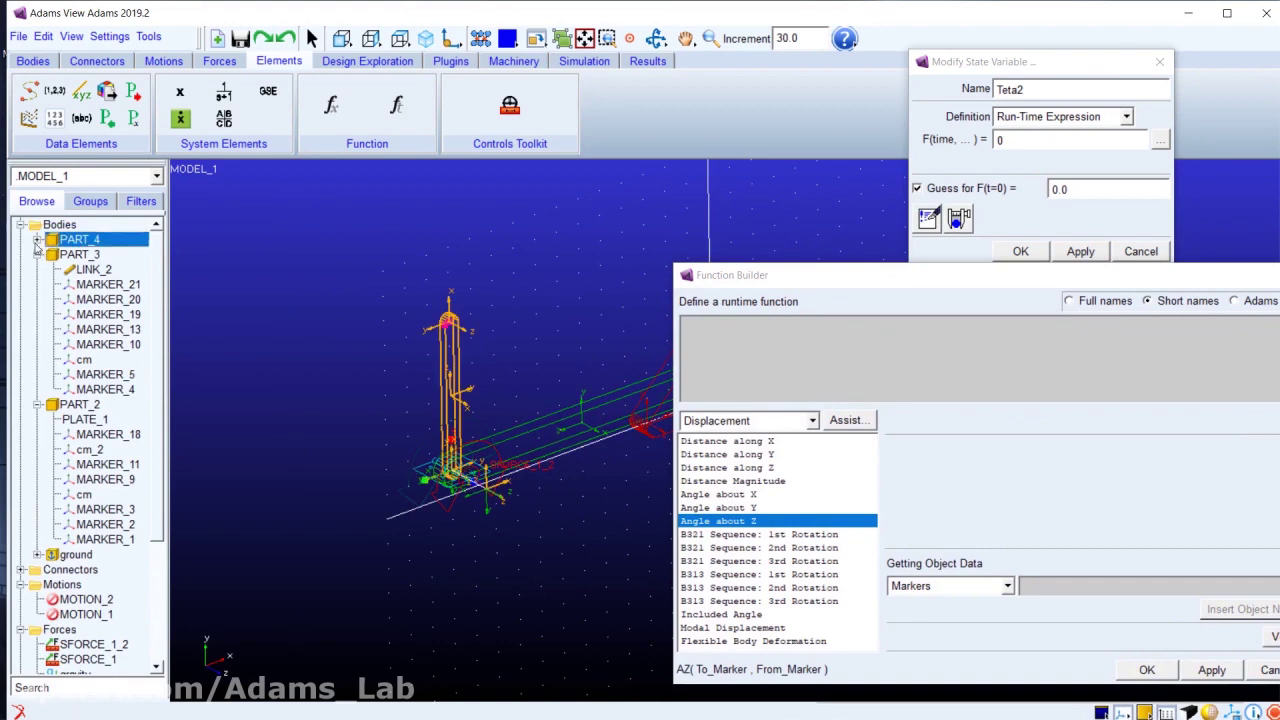
left_click(37, 240)
left_click(79, 331)
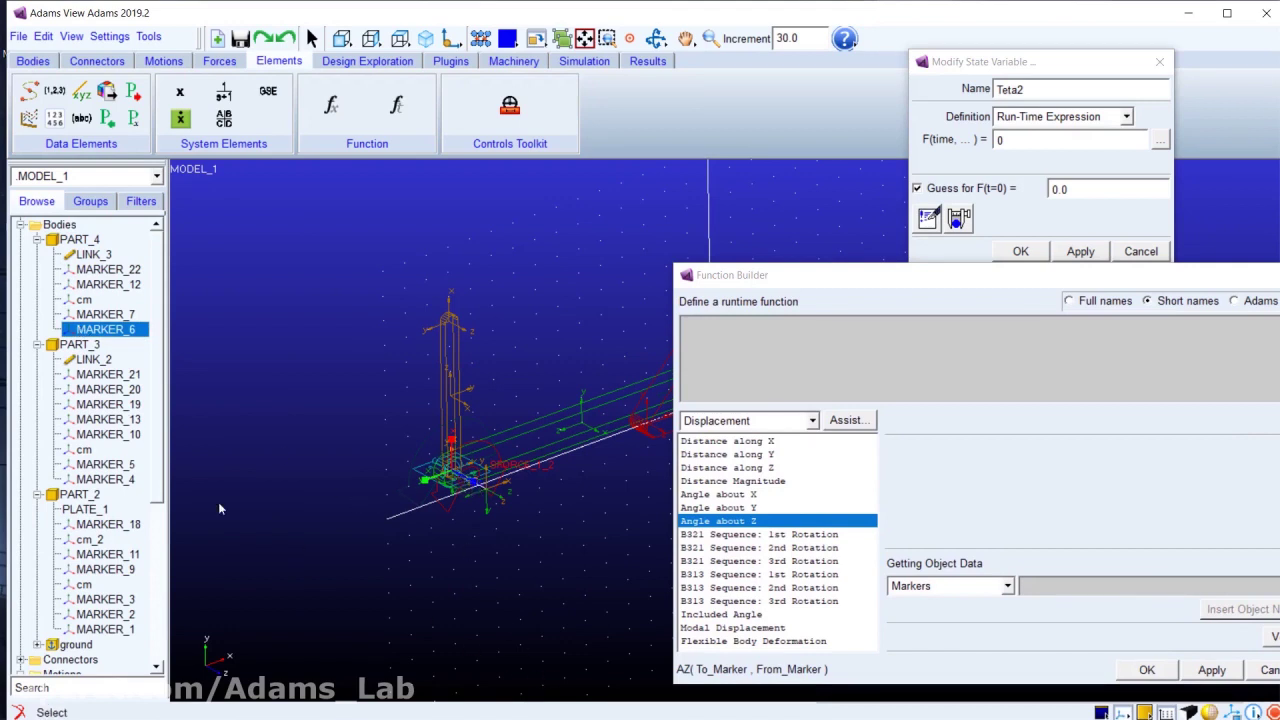
left_click(117, 316)
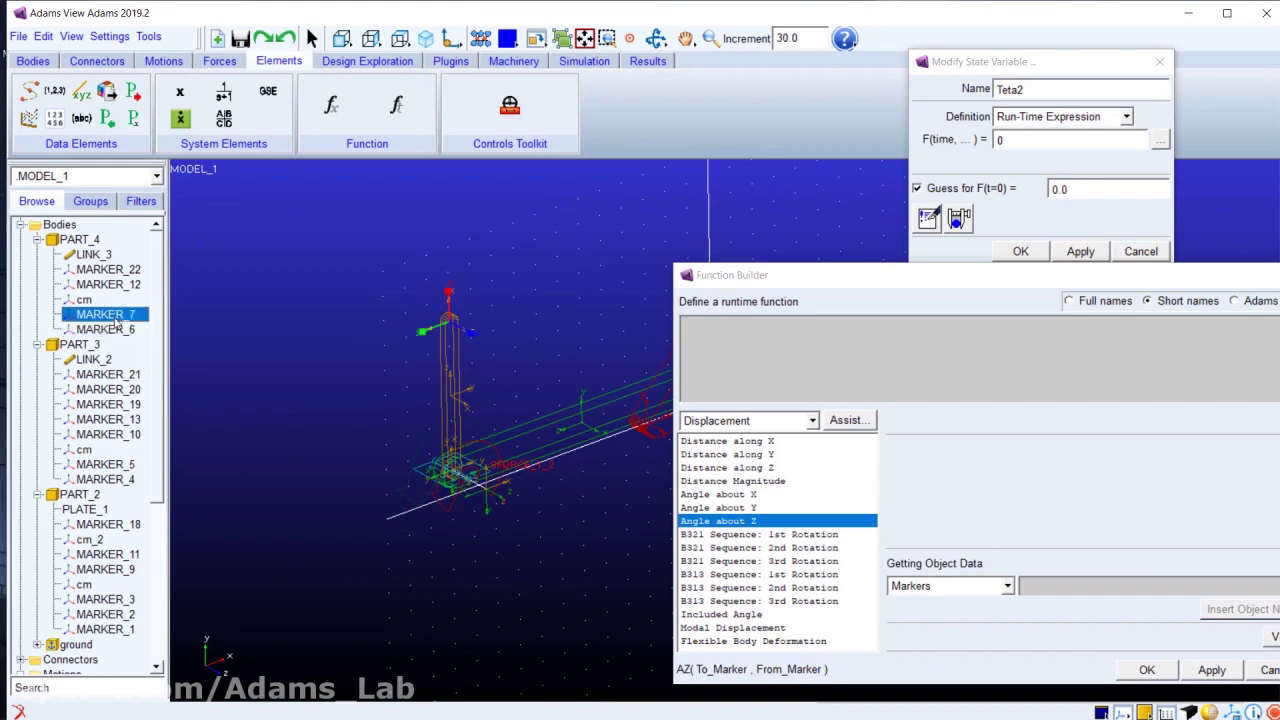
left_click(112, 330)
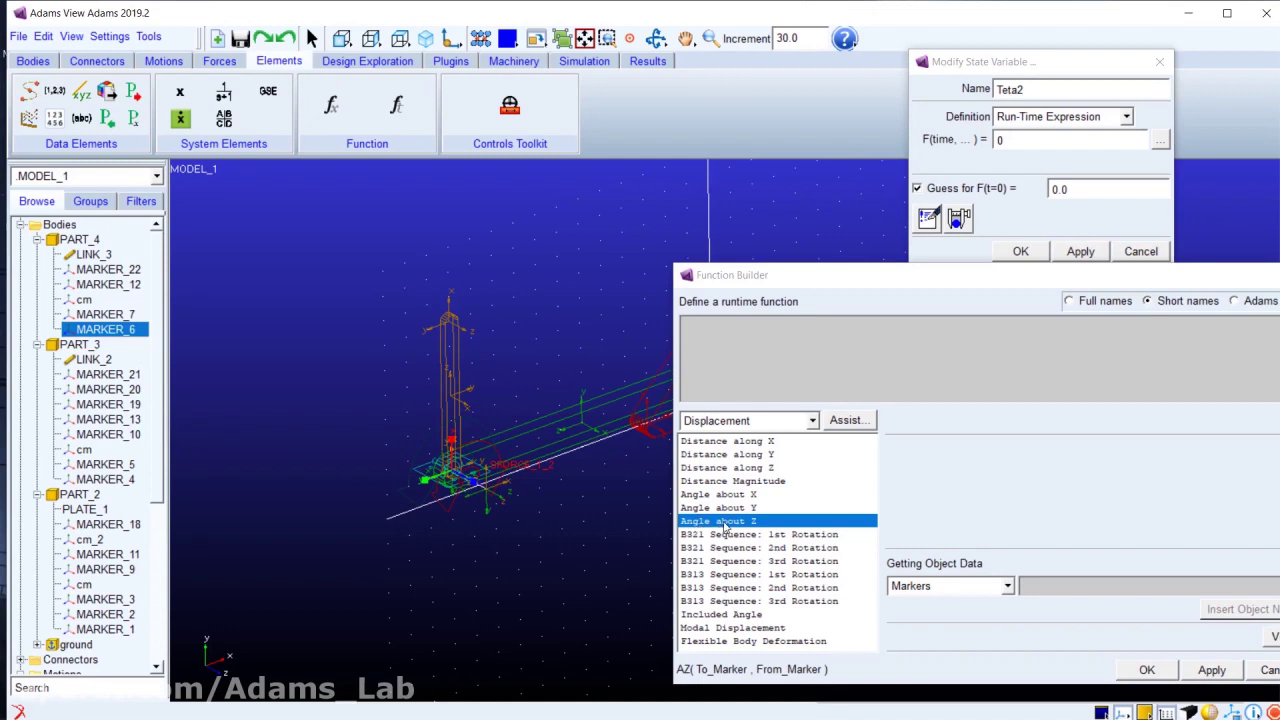
Step: Open the assistant for Angle about Z and clear its To Marker and From Marker entries
left_click(861, 421)
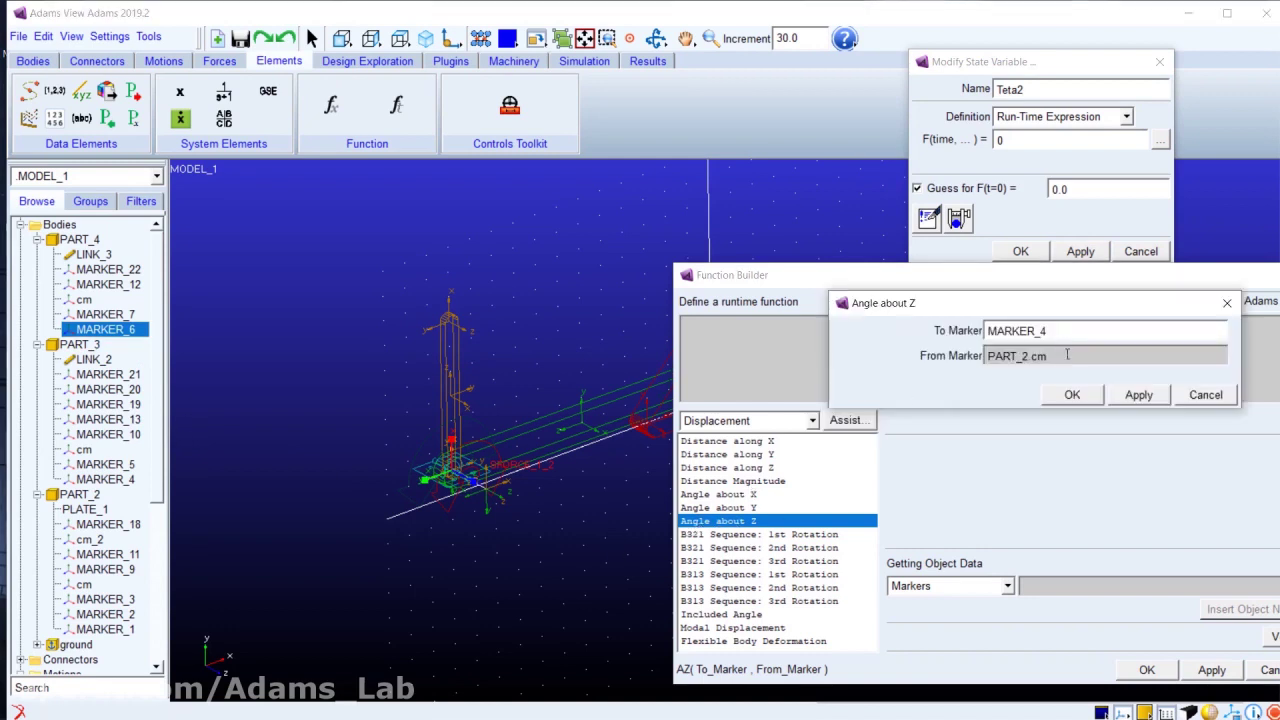
left_click_drag(1067, 354, 965, 364)
key("BackSpace")
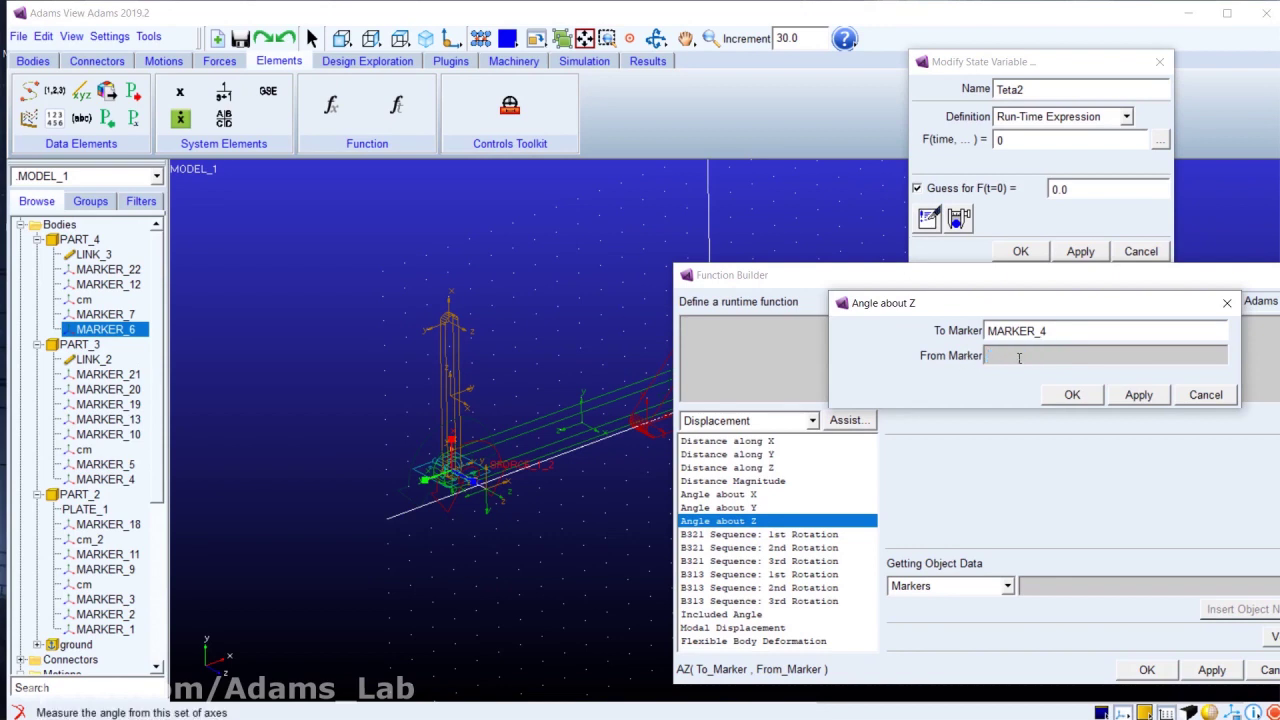
key("shift+Tab")
key("BackSpace")
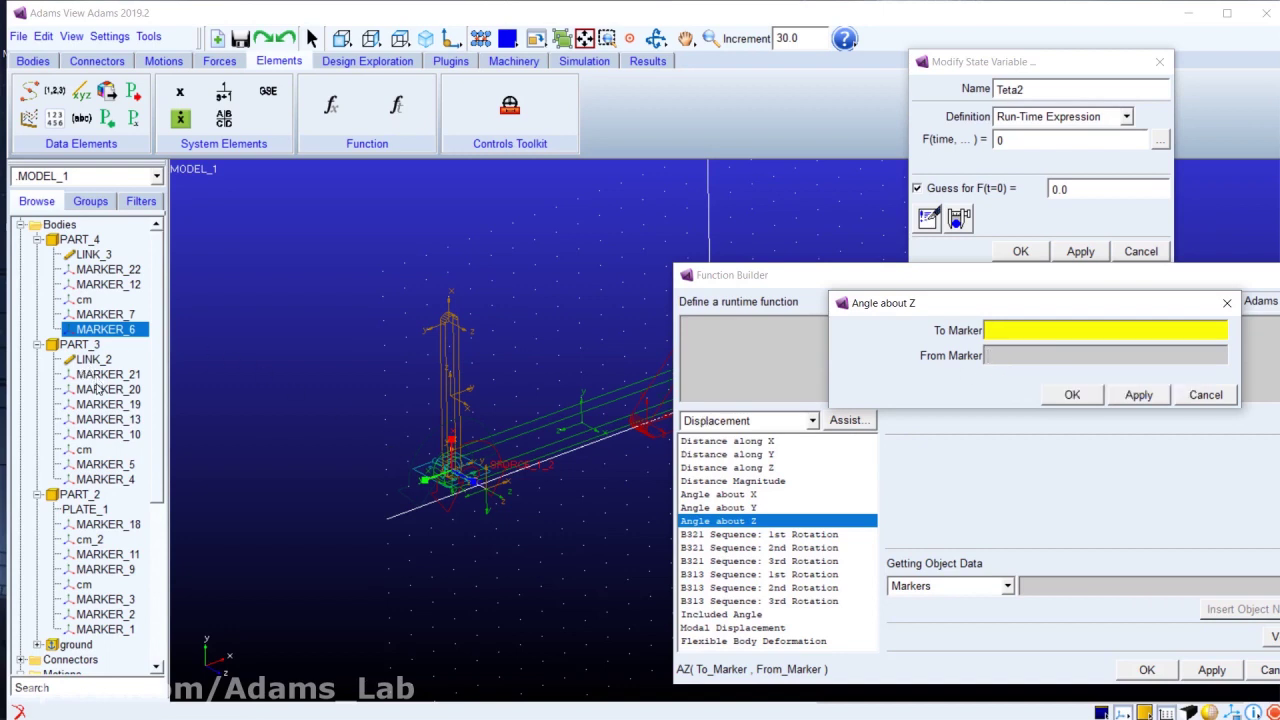
Step: Set the From Marker of Angle about Z to MARKER_5 of PART_3
left_click(100, 465)
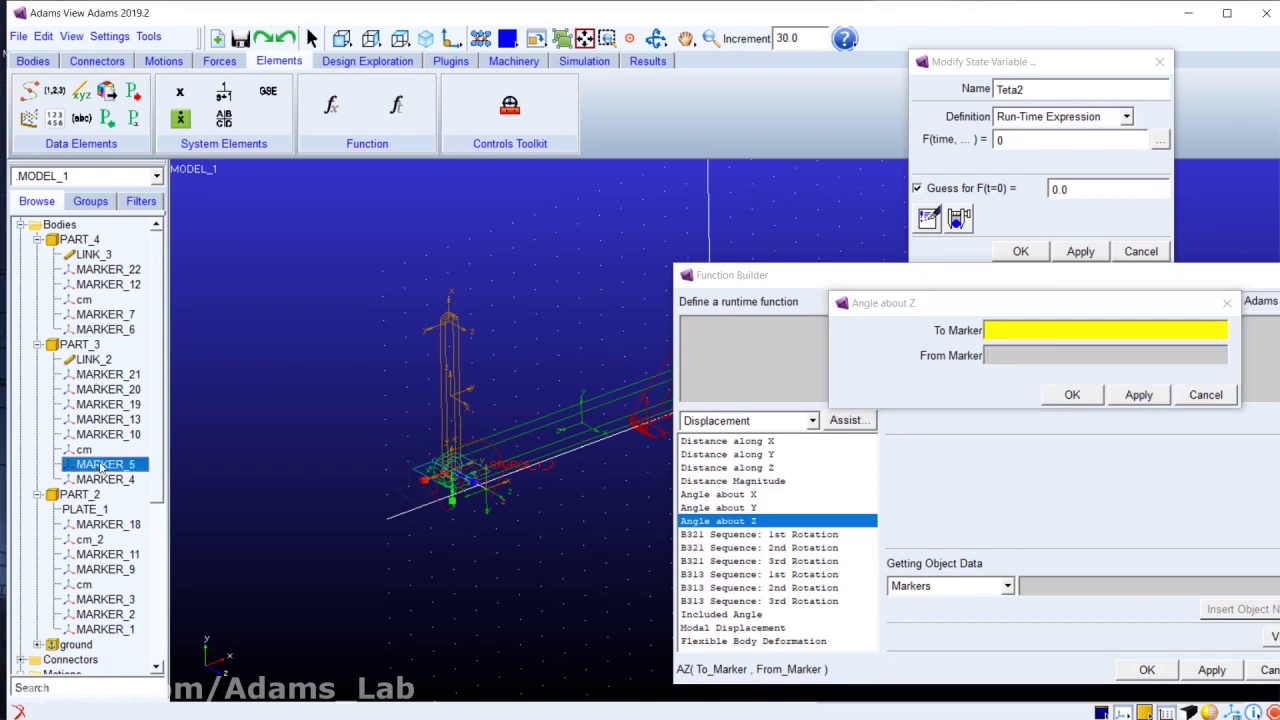
double_click(1004, 360)
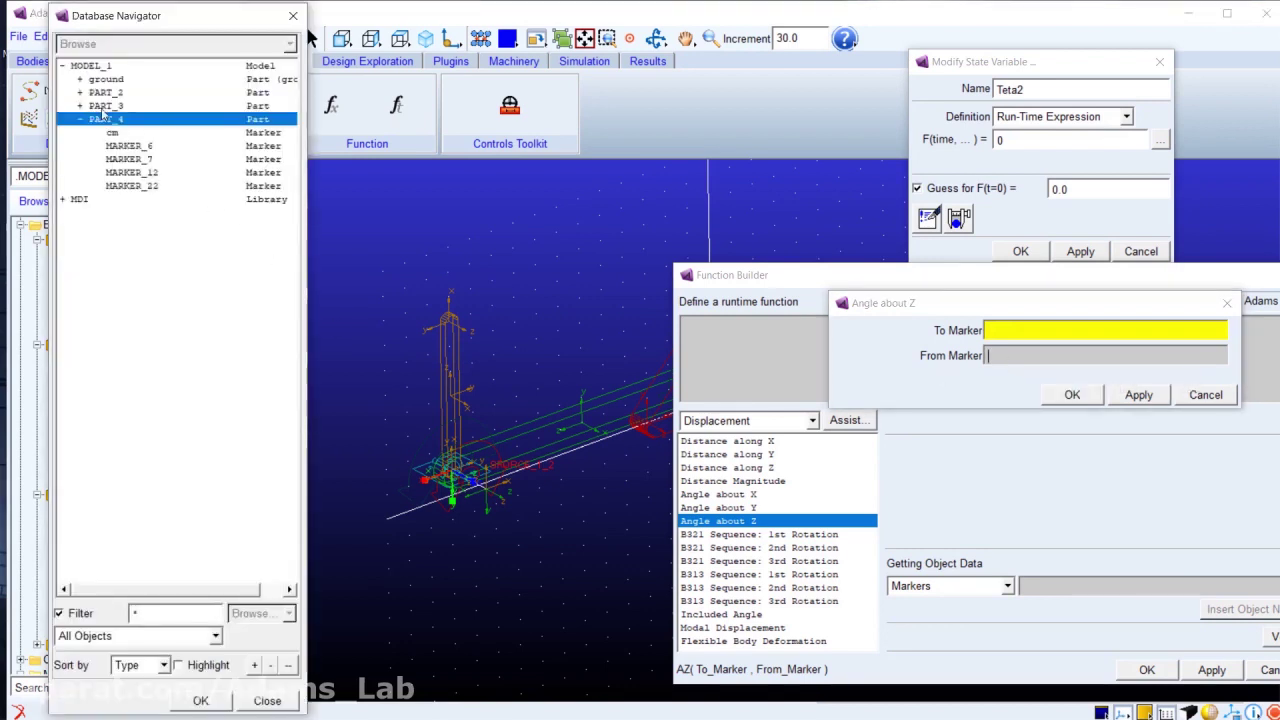
double_click(100, 105)
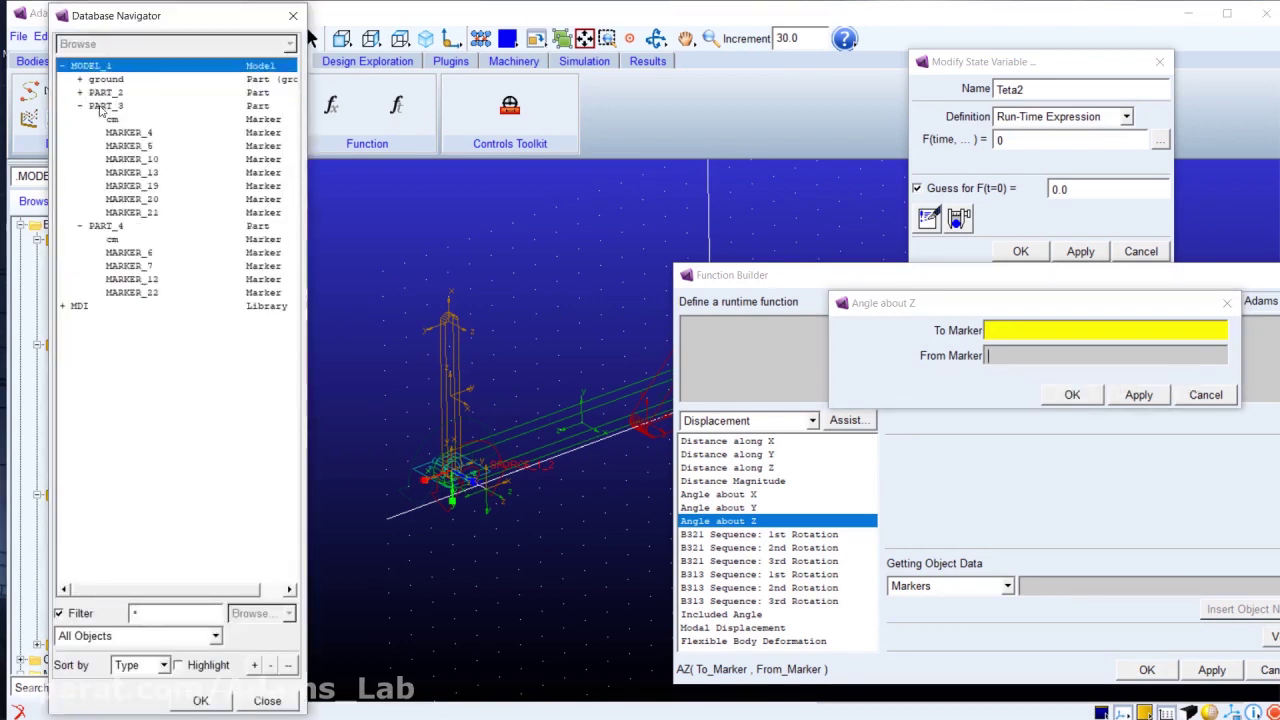
left_click(141, 147)
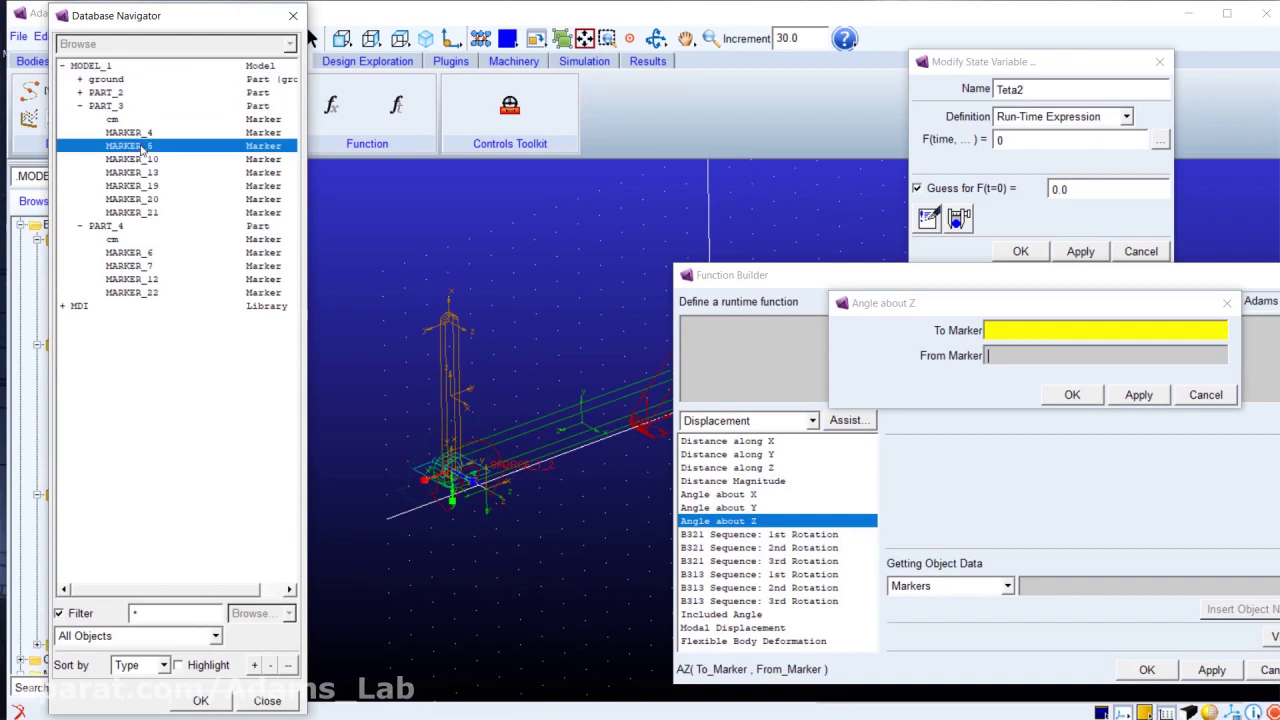
left_click(200, 700)
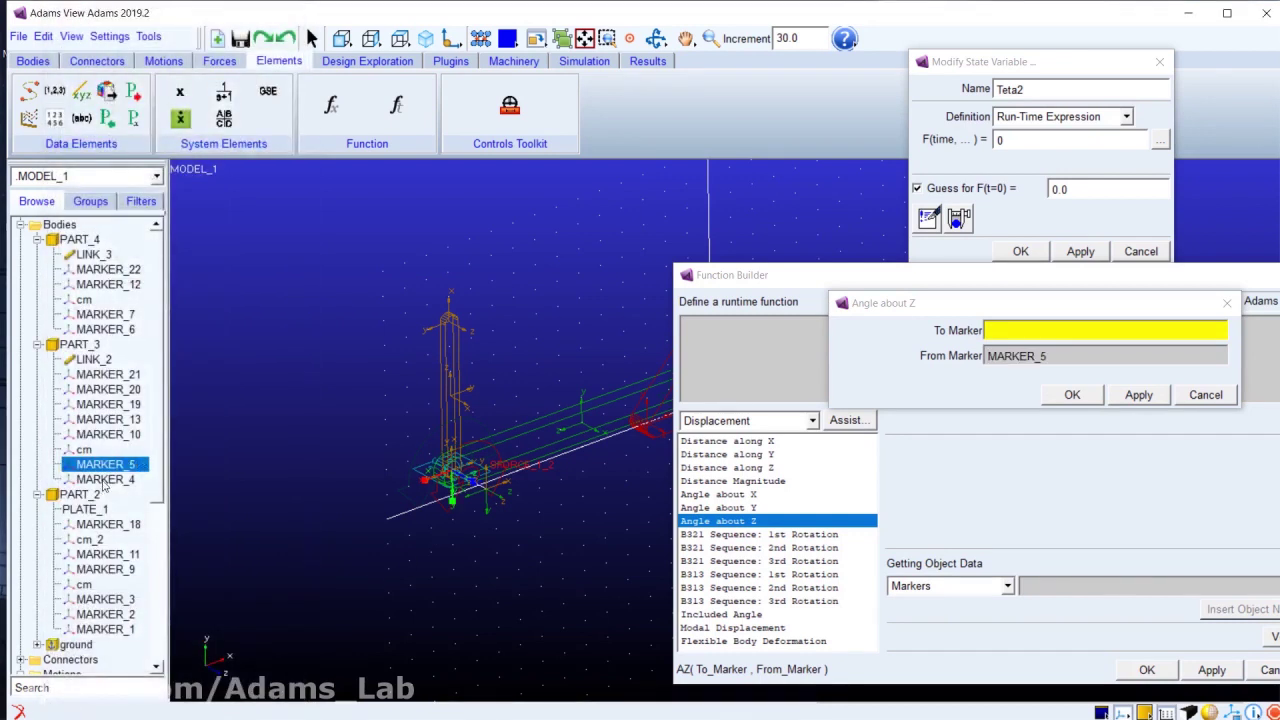
Step: Set the To Marker of Angle about Z to MARKER_6 of PART_4
left_click(1005, 332)
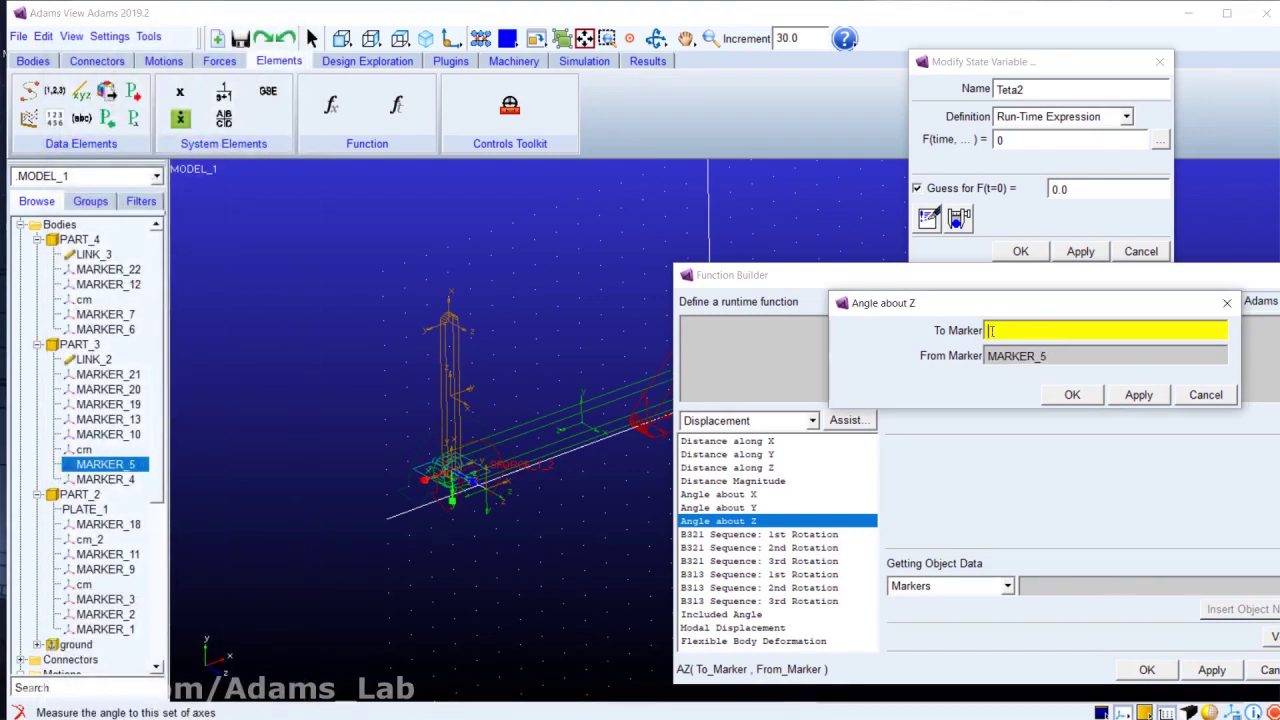
double_click(1005, 332)
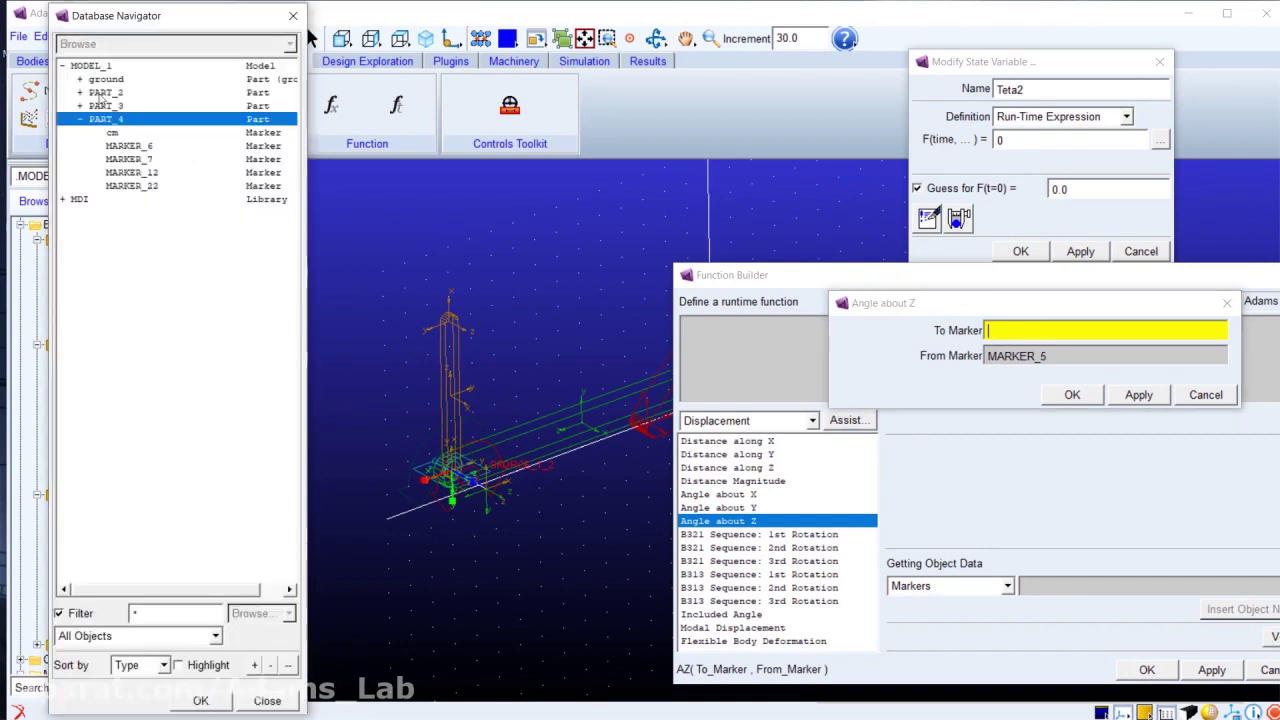
left_click(137, 148)
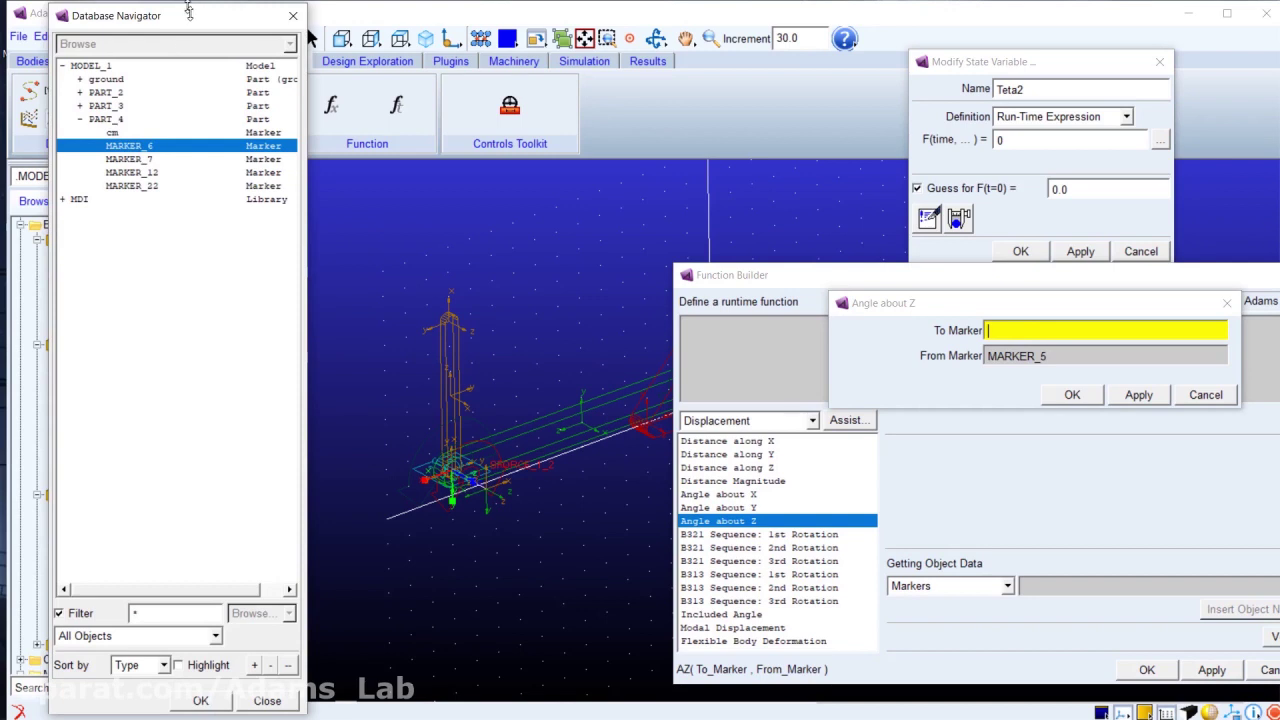
left_click_drag(190, 15, 313, 30)
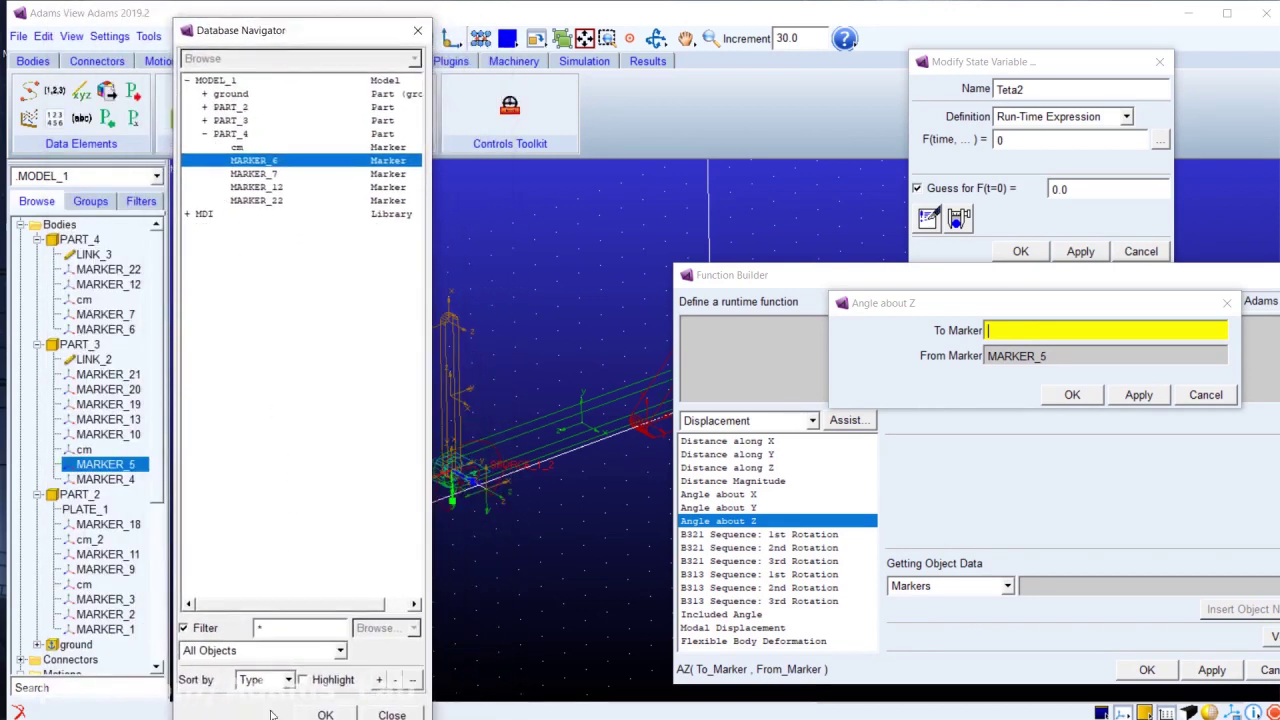
left_click(327, 715)
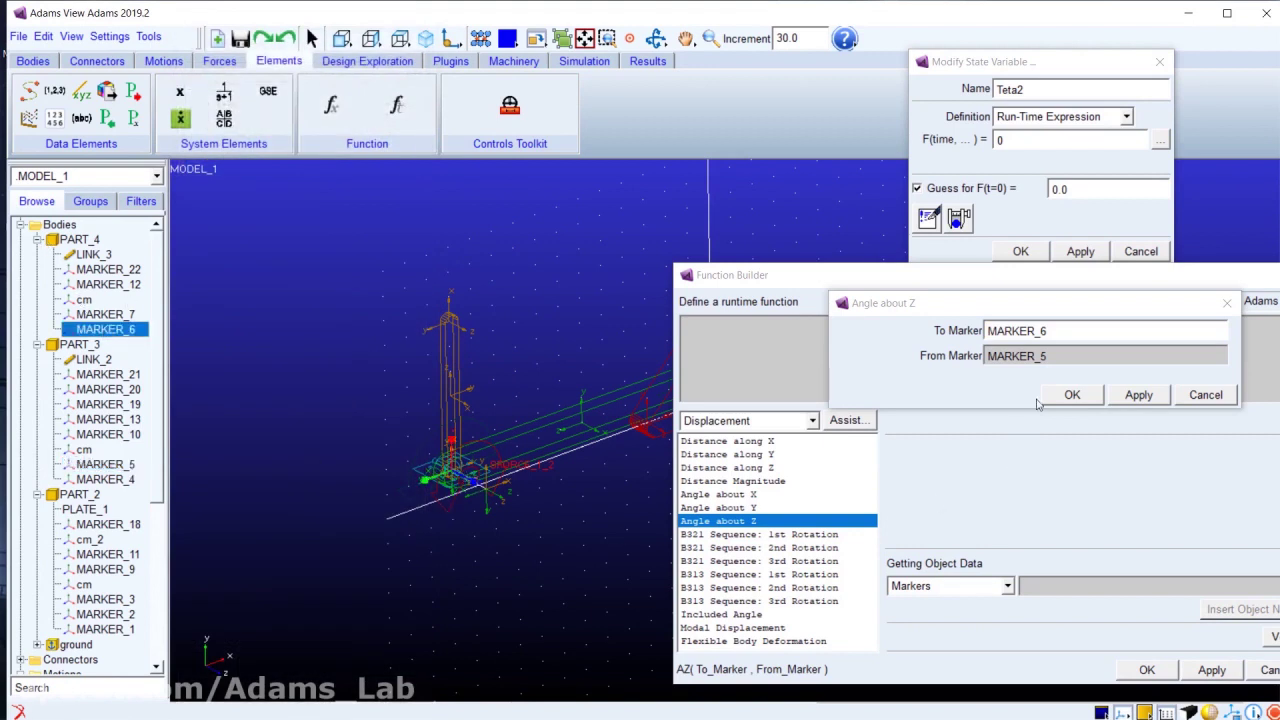
Step: Insert the function AZ(MARKER_6, MARKER_5) as the Teta2 expression and save the state variable
left_click(1087, 398)
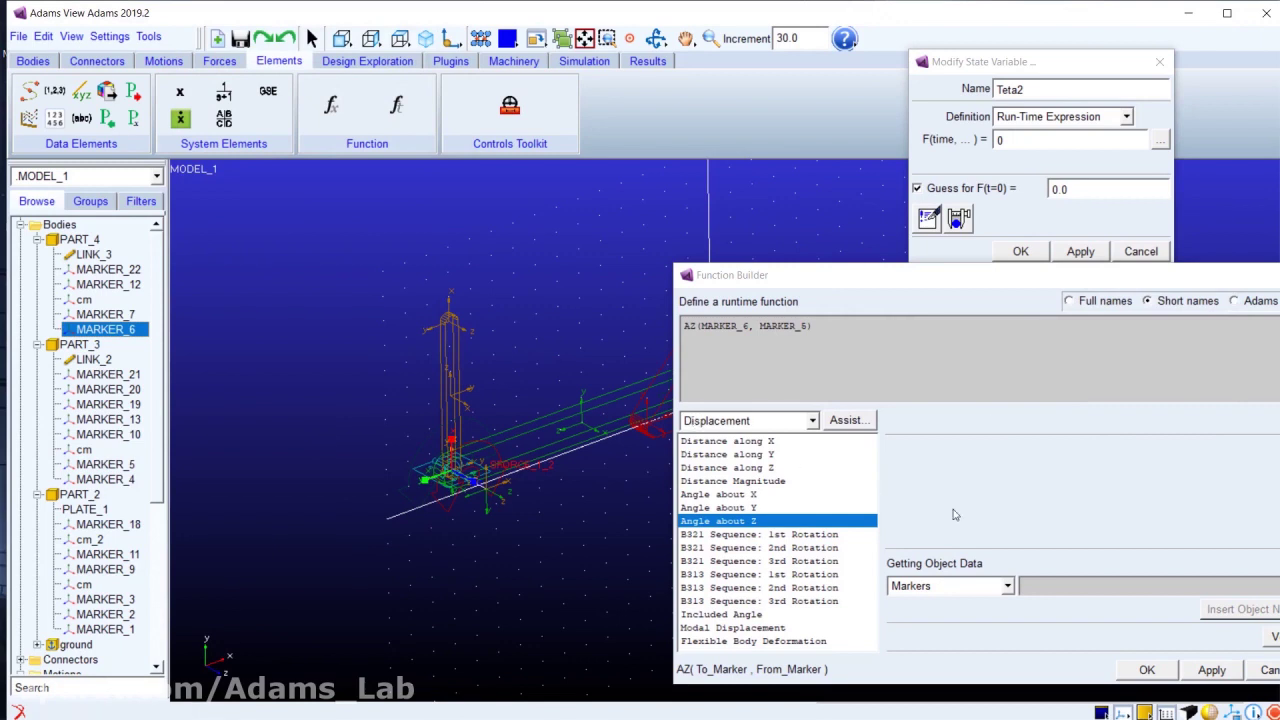
left_click(1147, 669)
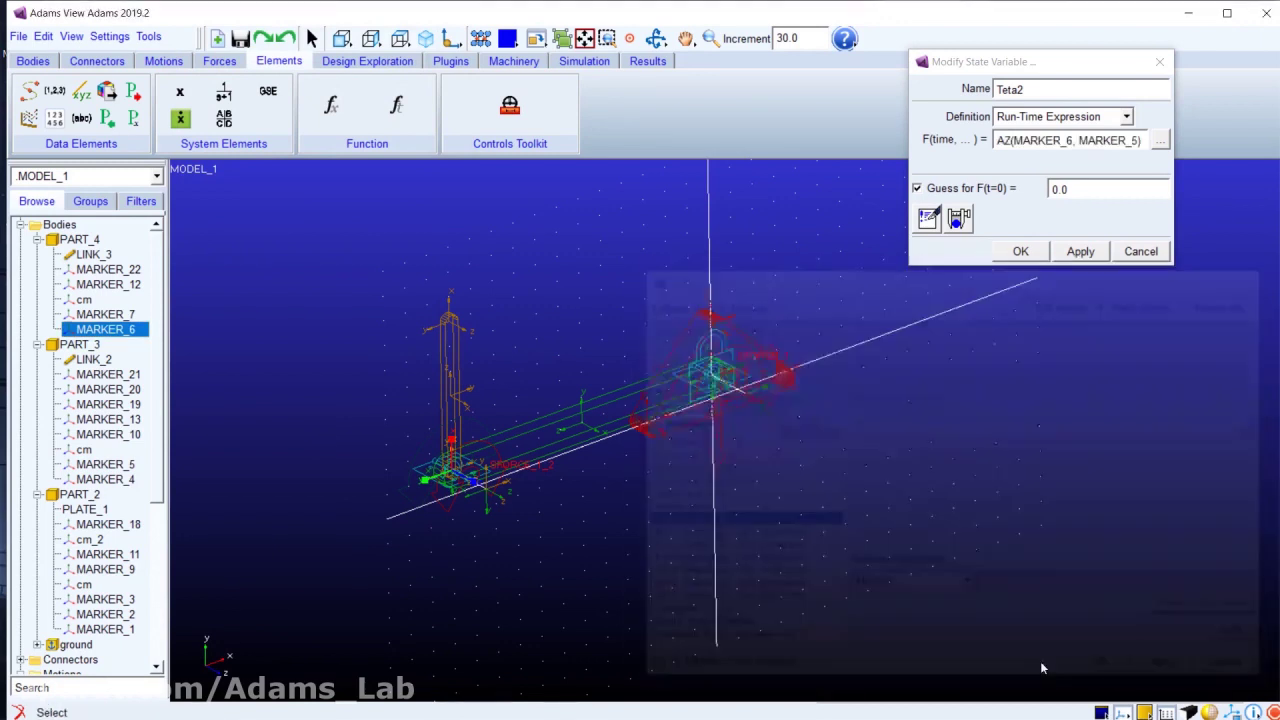
left_click(1020, 251)
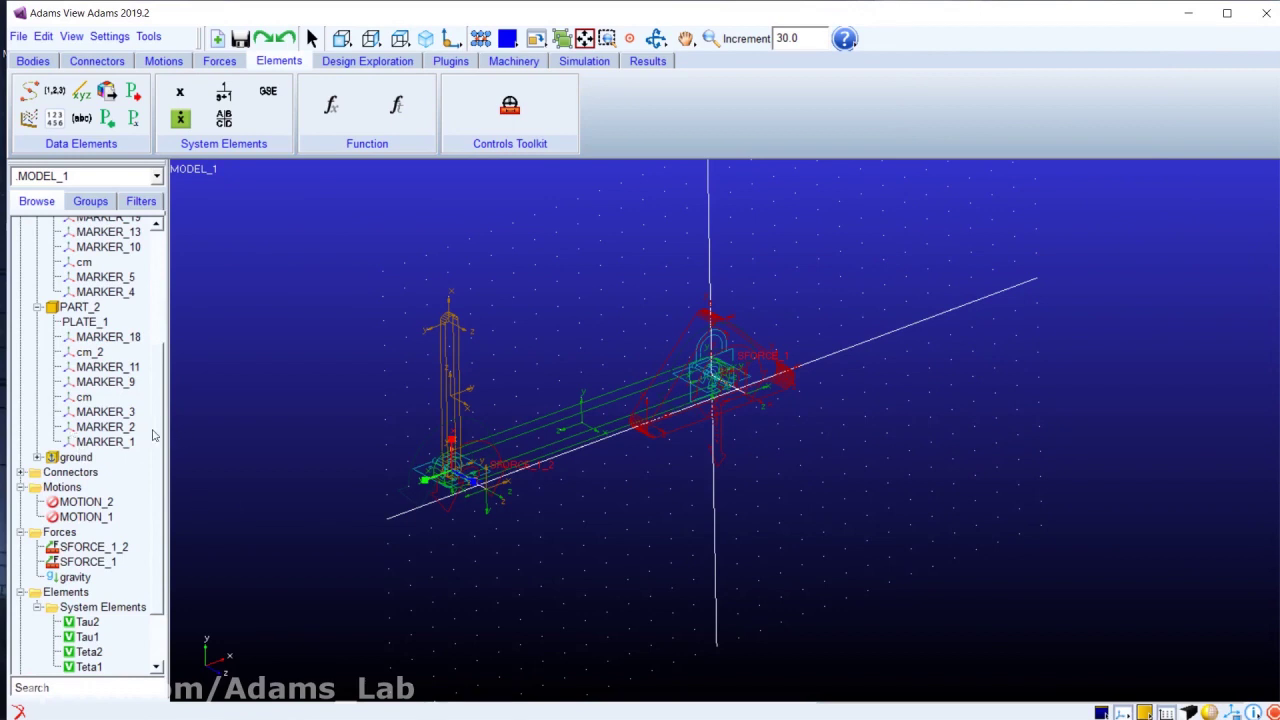
Step: Collapse PART_2, PART_3 and PART_4 in the model tree and save the model database
scroll(156, 440, "down", 2)
left_click_drag(156, 505, 168, 320)
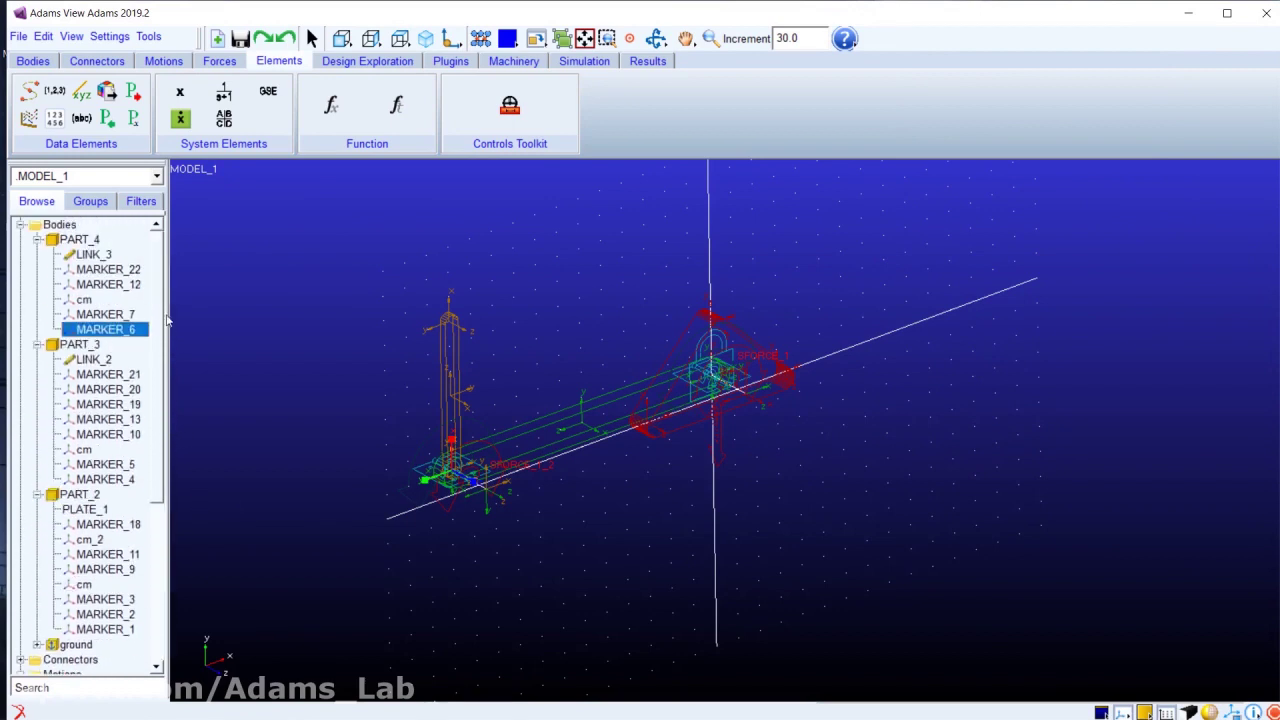
left_click(37, 344)
left_click(37, 359)
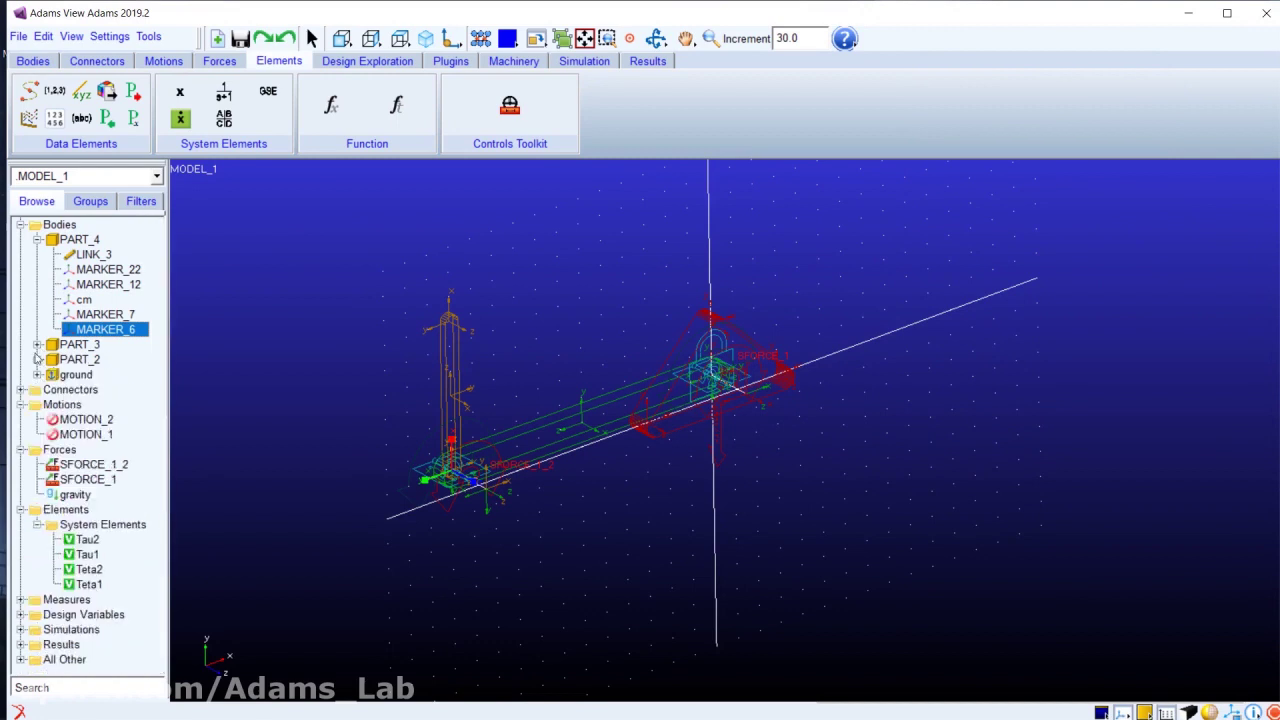
left_click(37, 240)
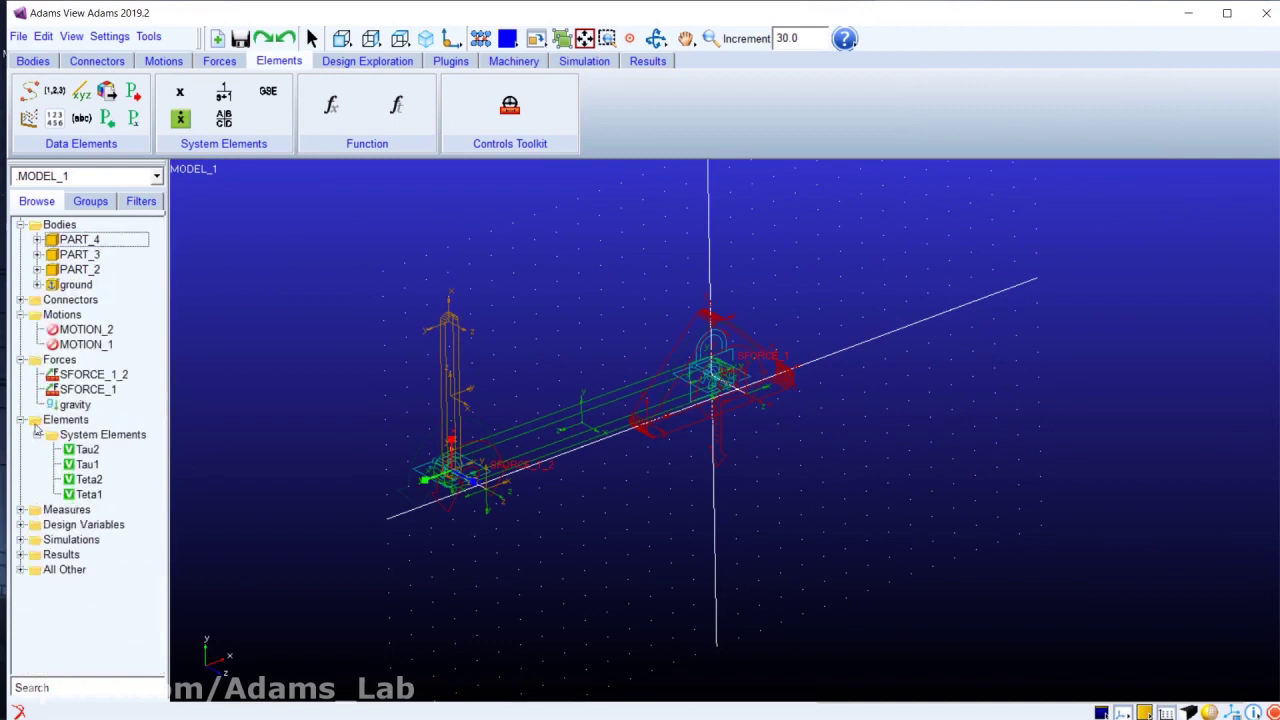
left_click(240, 39)
left_click(647, 379)
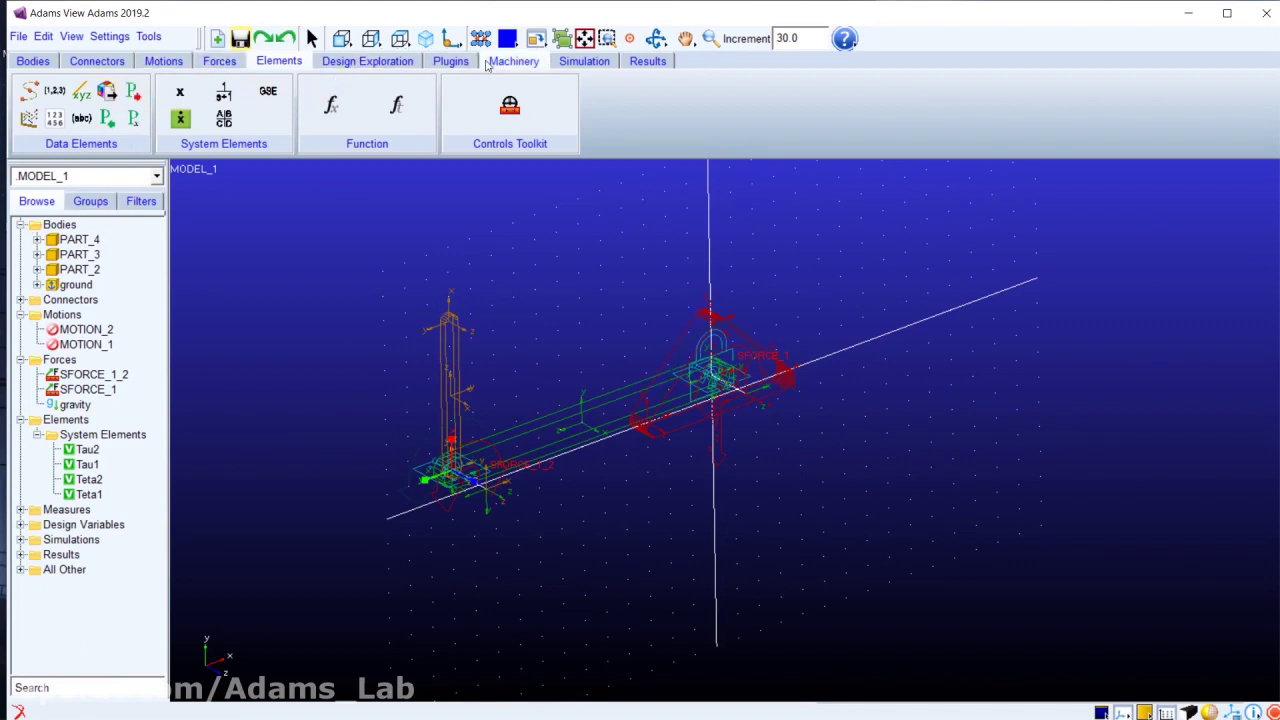
Step: Open the plant export of the Adams Controls plugin
left_click(450, 61)
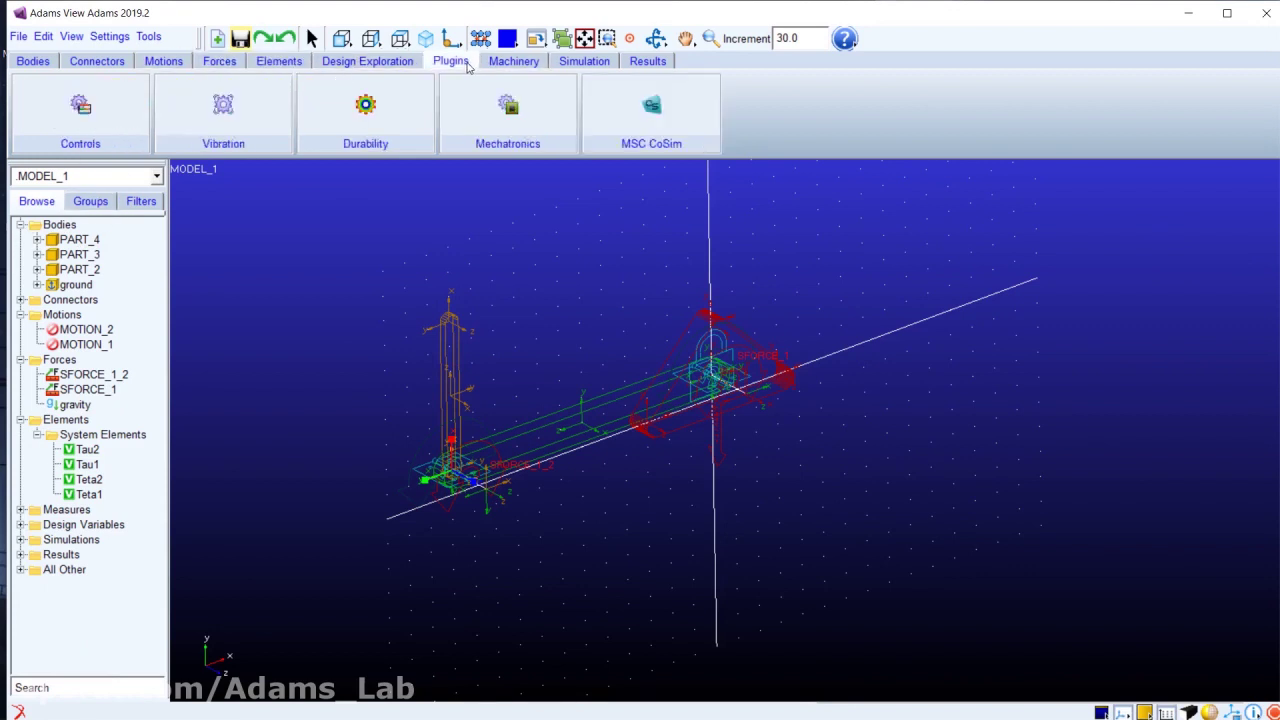
left_click(88, 110)
left_click(131, 118)
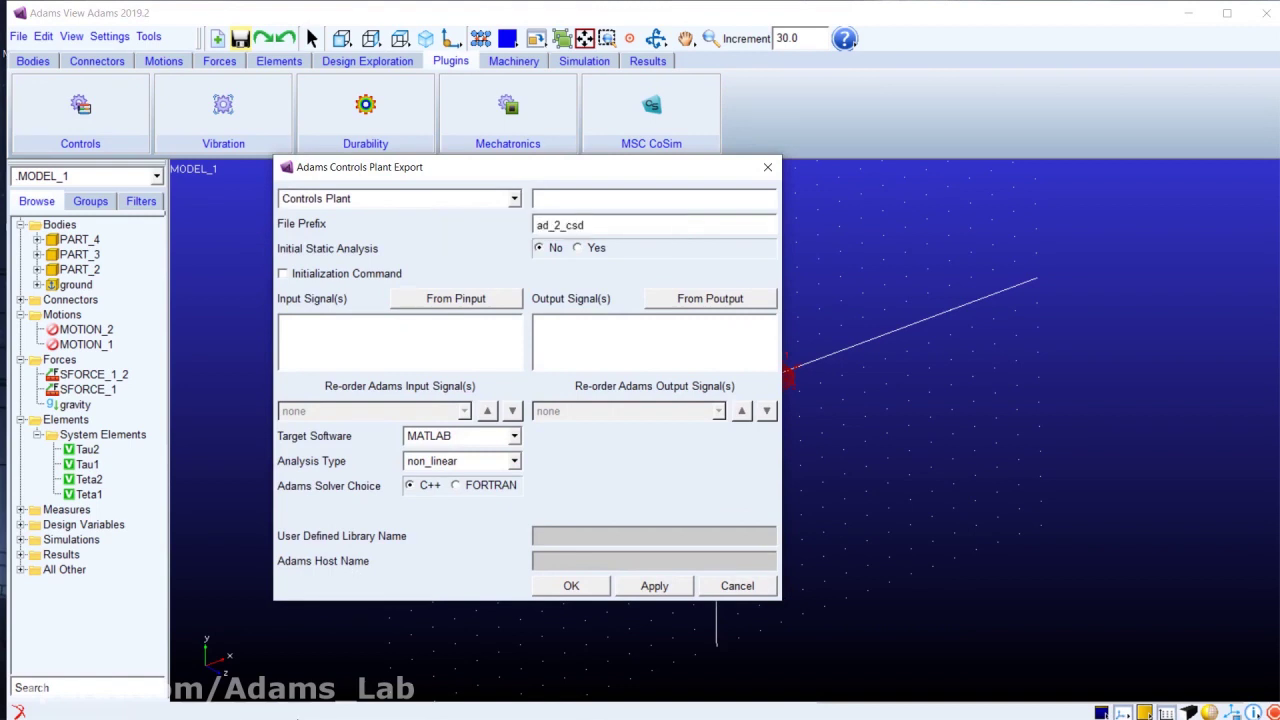
Step: Switch to File Explorer and delete every file in the First Project folder except the adams_Main model and MODEL_1.bin
key("super")
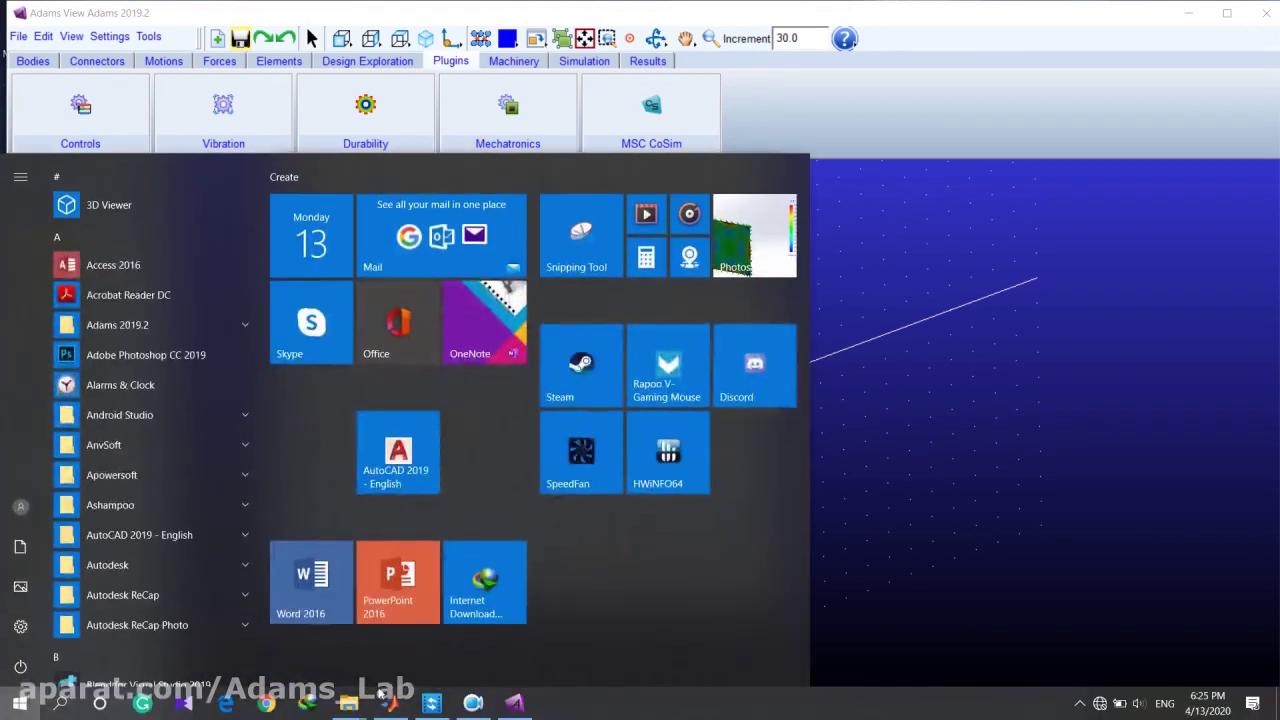
mouse_move(341, 712)
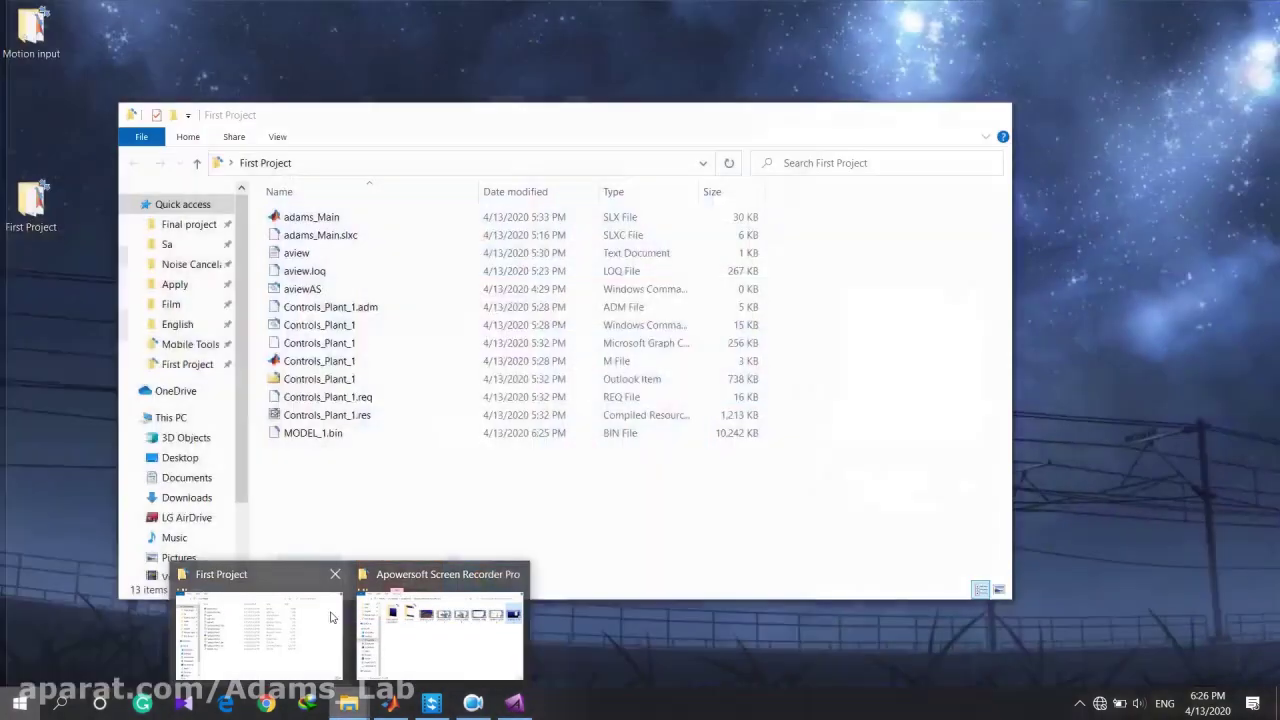
left_click(331, 617)
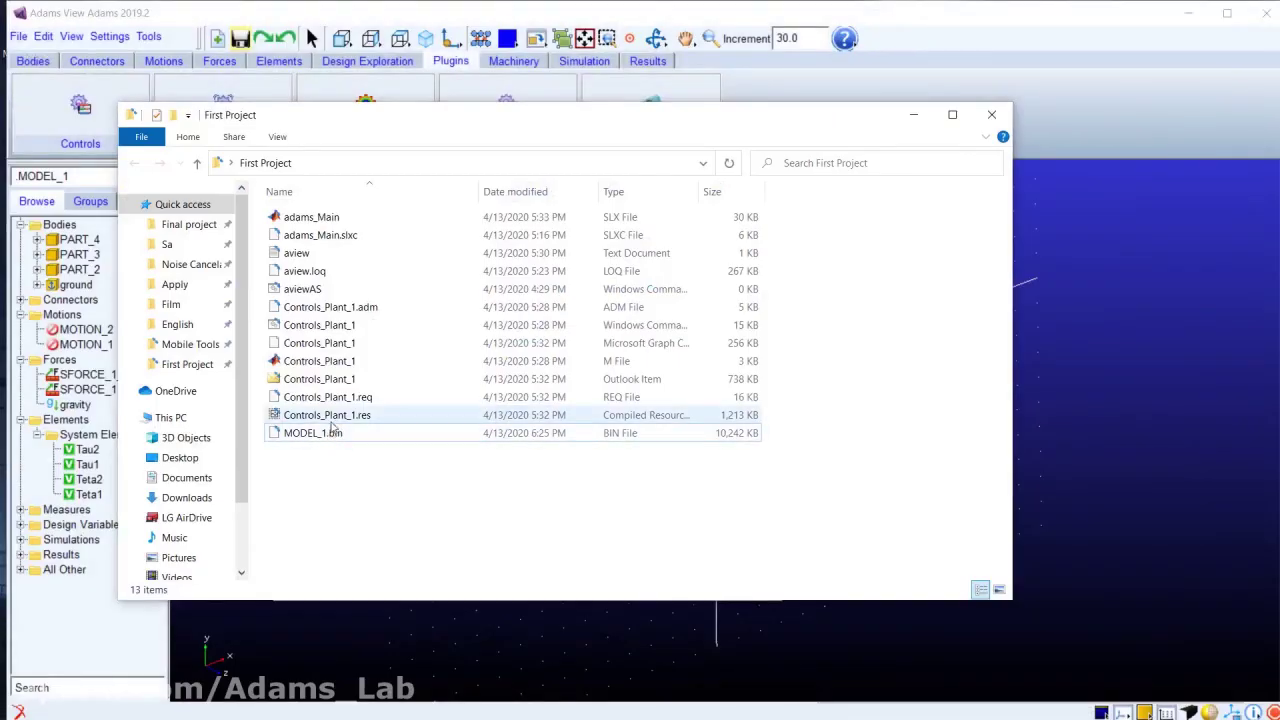
left_click(332, 416)
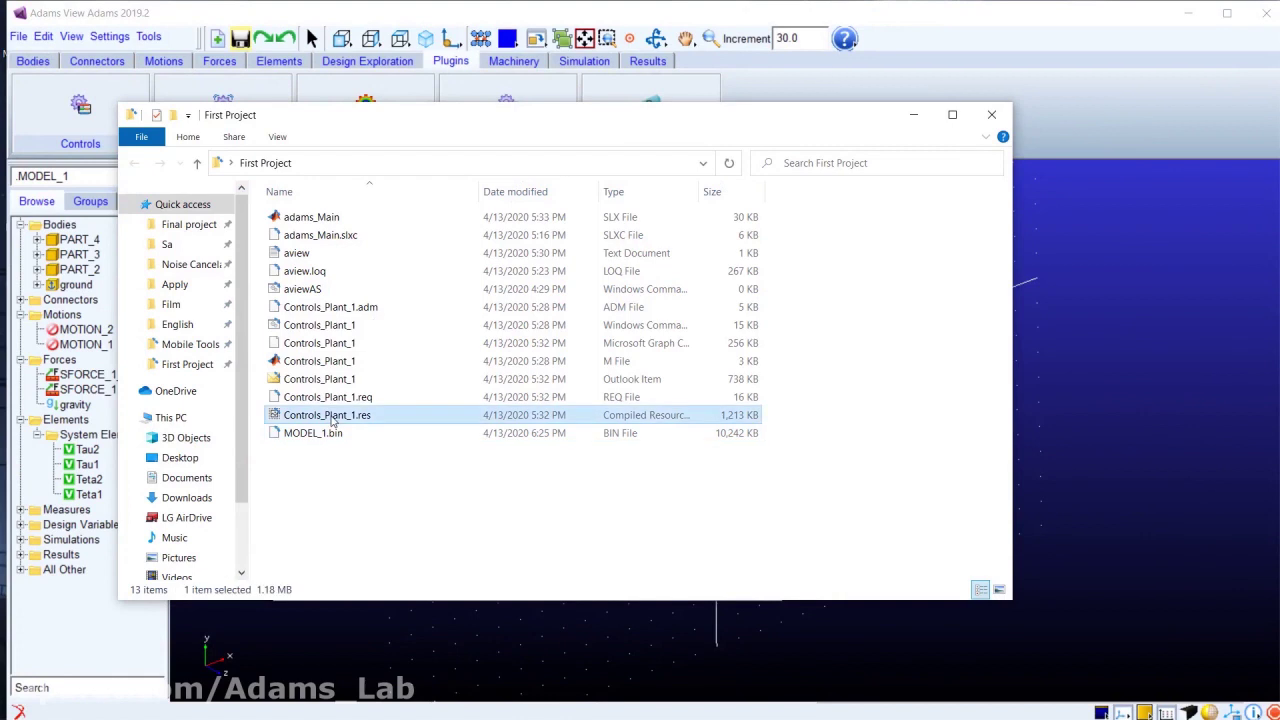
left_click(321, 218, "shift")
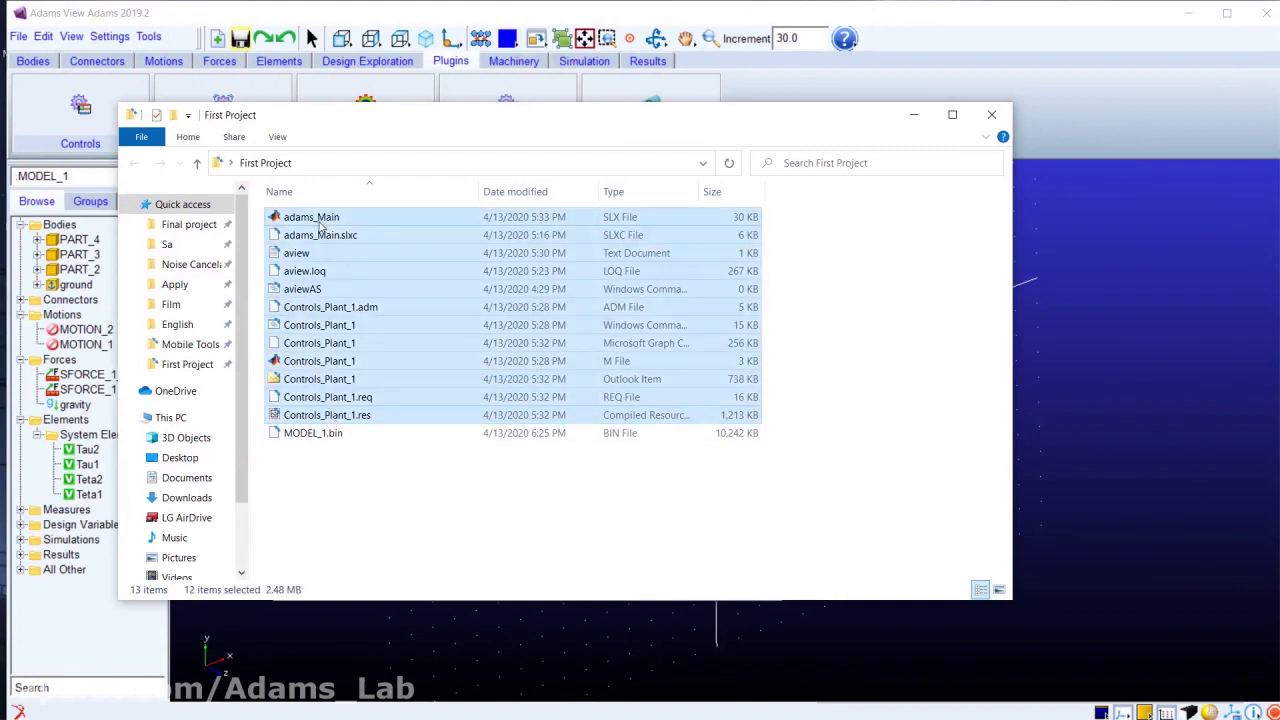
left_click(326, 217, "ctrl")
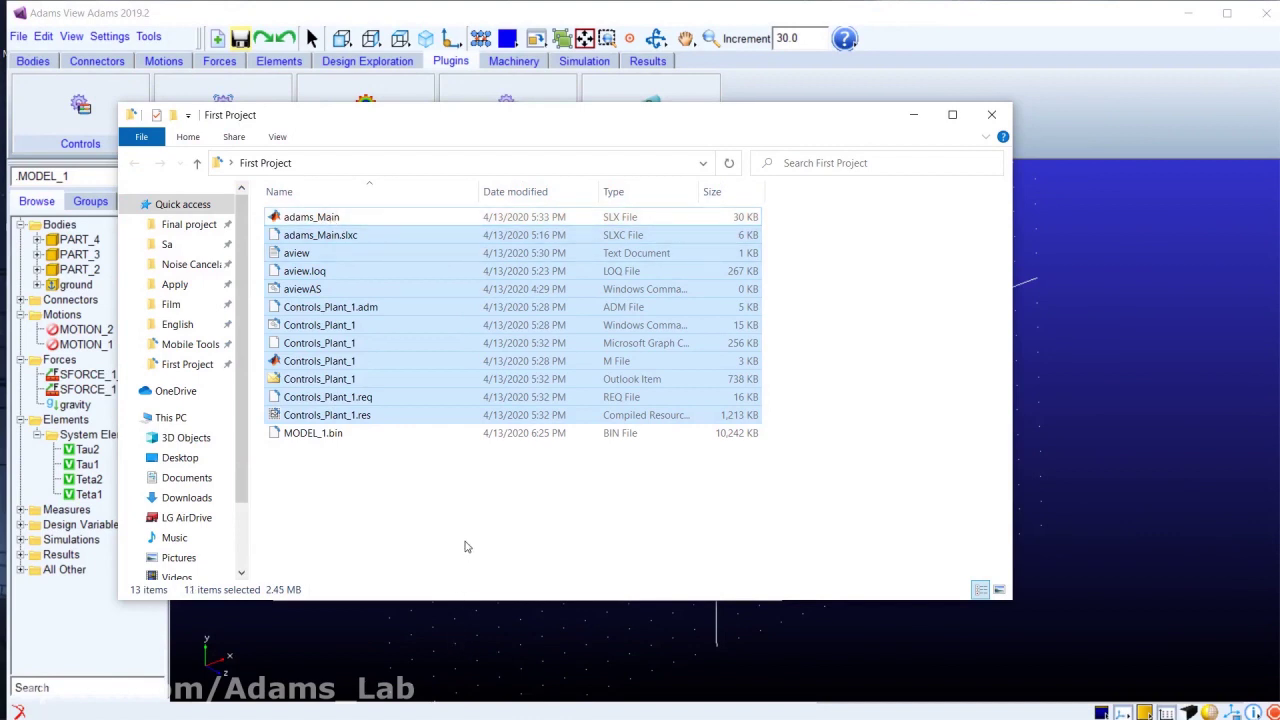
key("Delete")
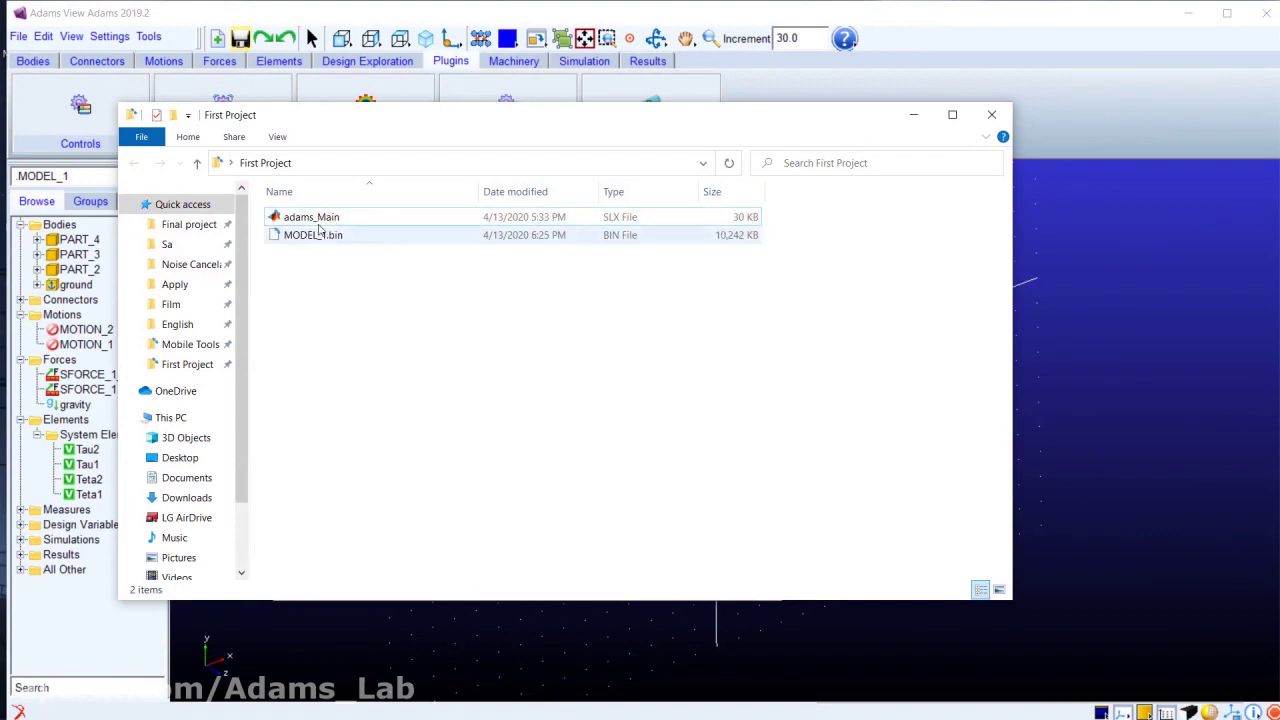
left_click(920, 114)
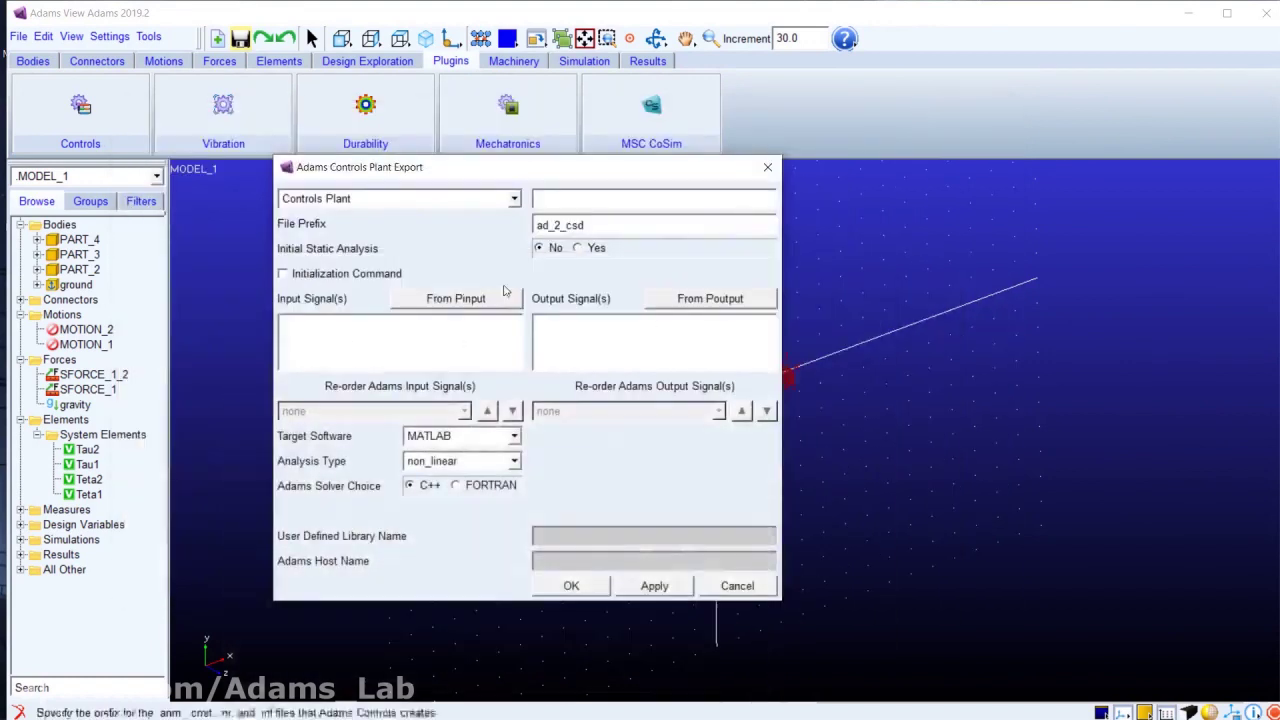
Step: Switch back to Adams View, choose a new controls plant and assign Tau1 and Tau2 as its input signals
left_click(403, 204)
left_click(400, 213)
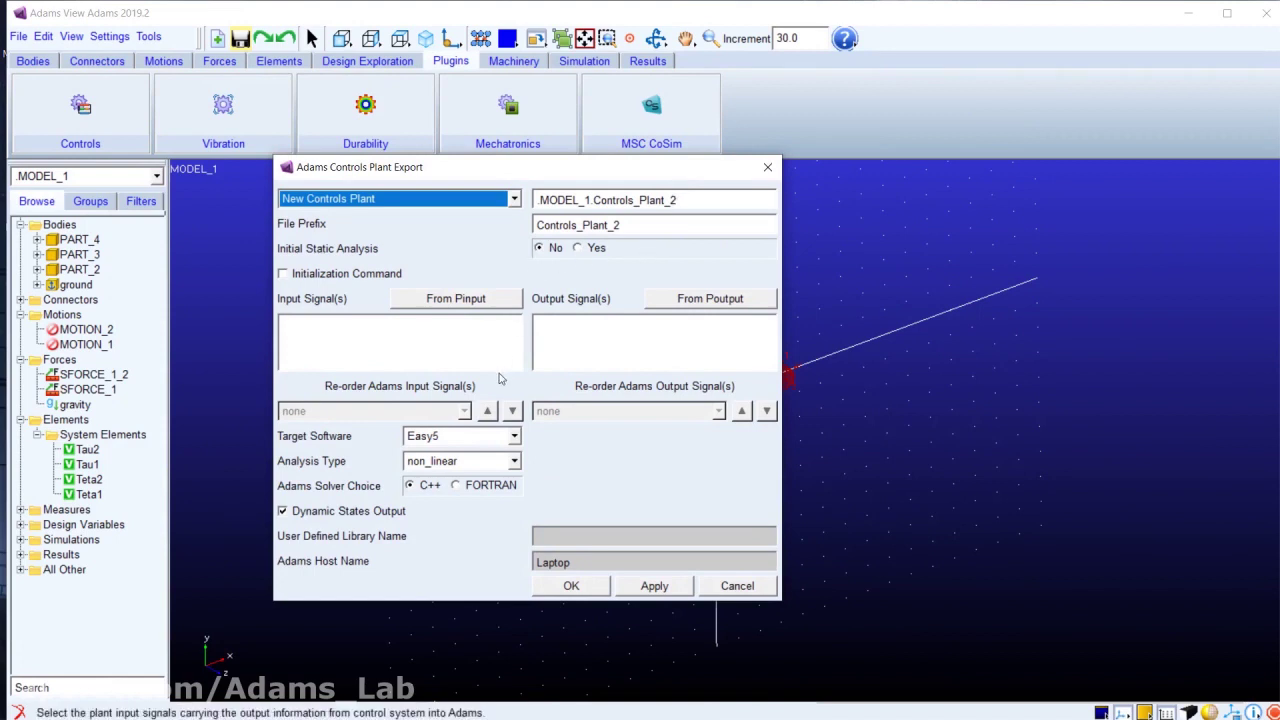
left_click(433, 328)
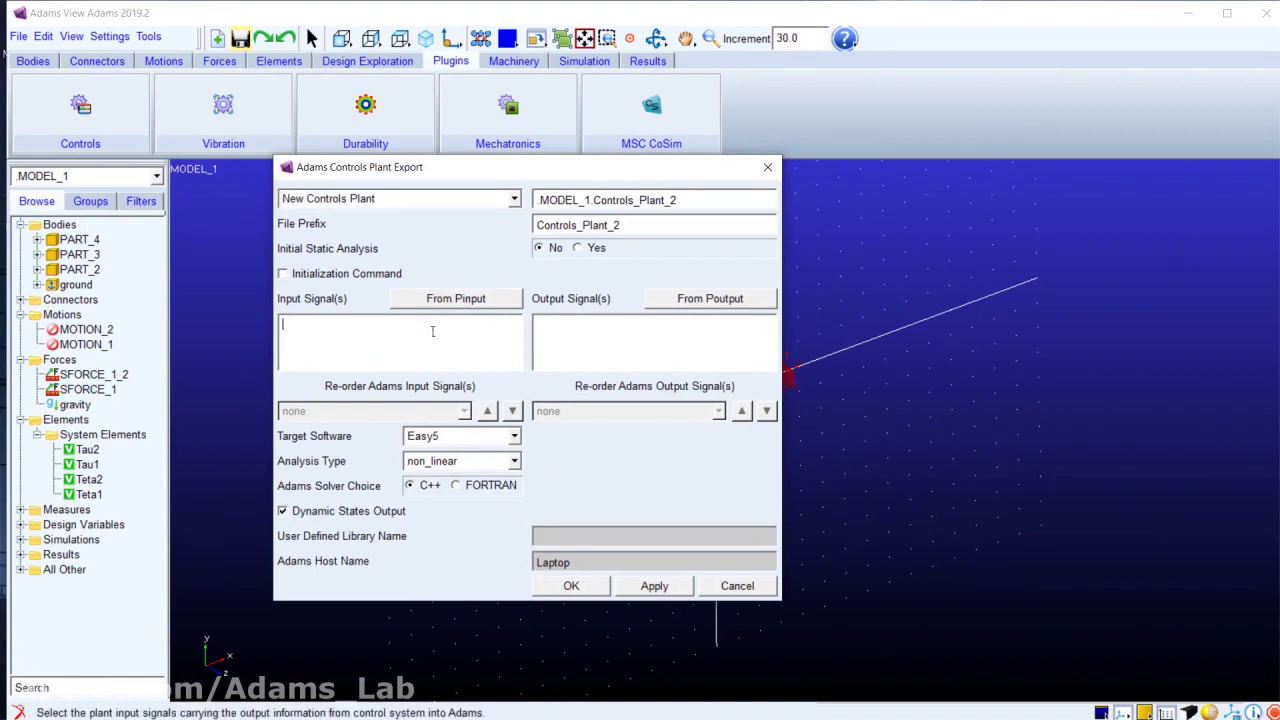
double_click(326, 340)
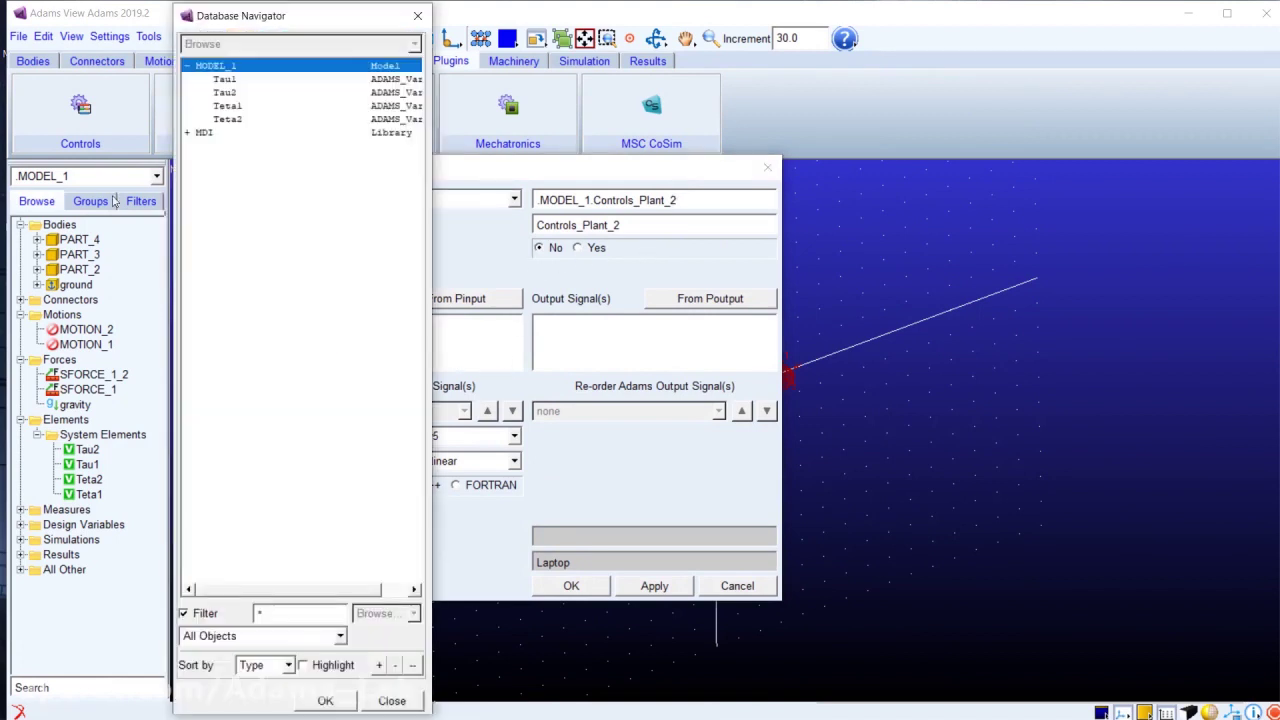
left_click(236, 80)
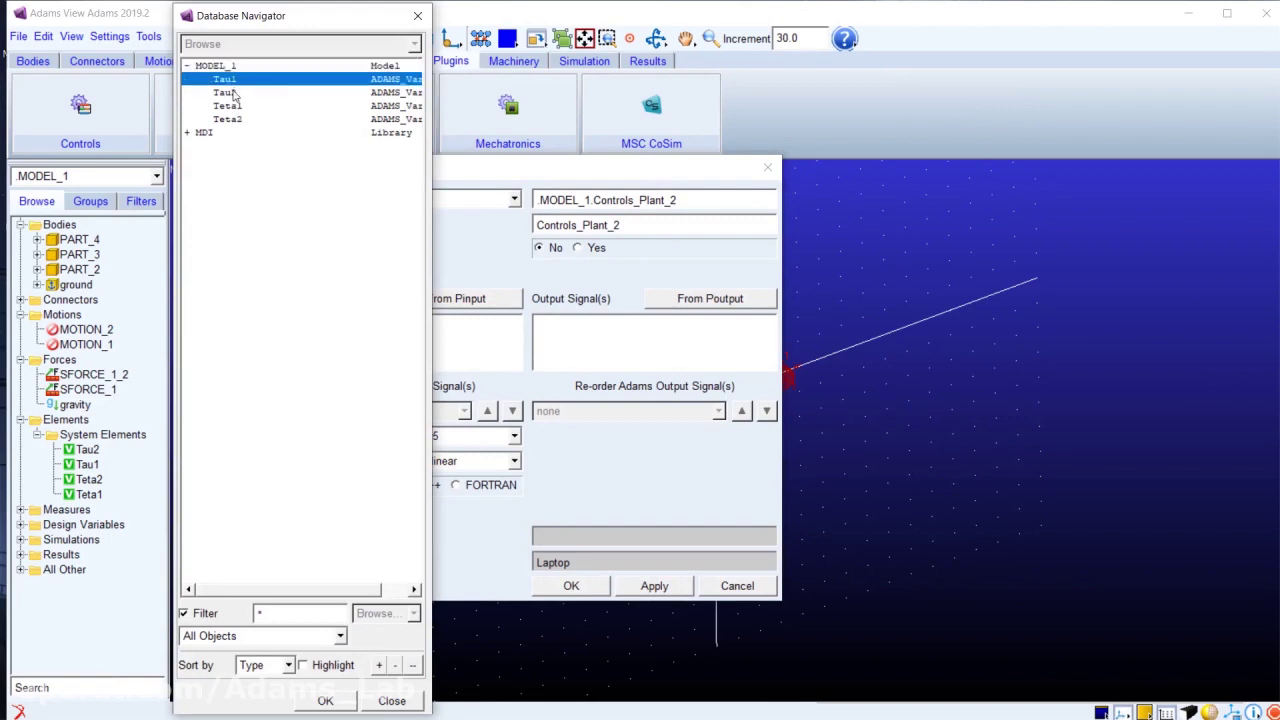
left_click(234, 92, "ctrl")
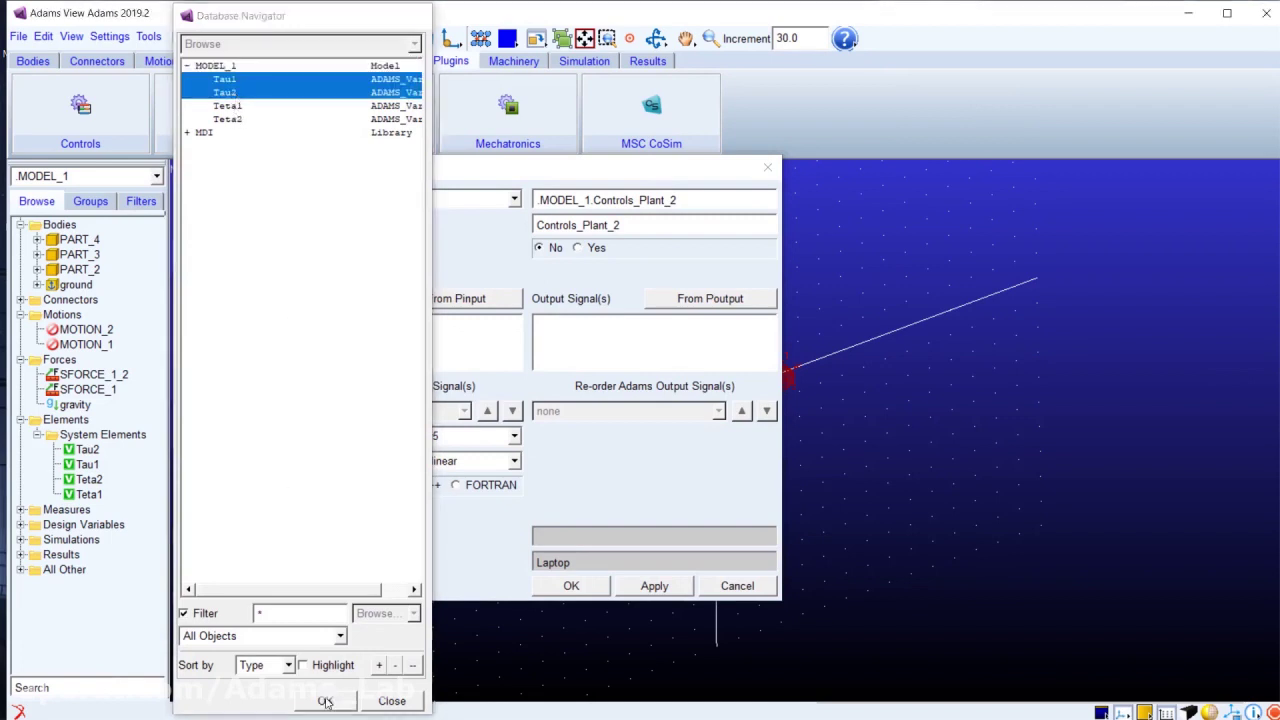
left_click(325, 700)
Step: Assign the state variables Teta1 and Teta2 as the output signals of the controls plant
double_click(581, 349)
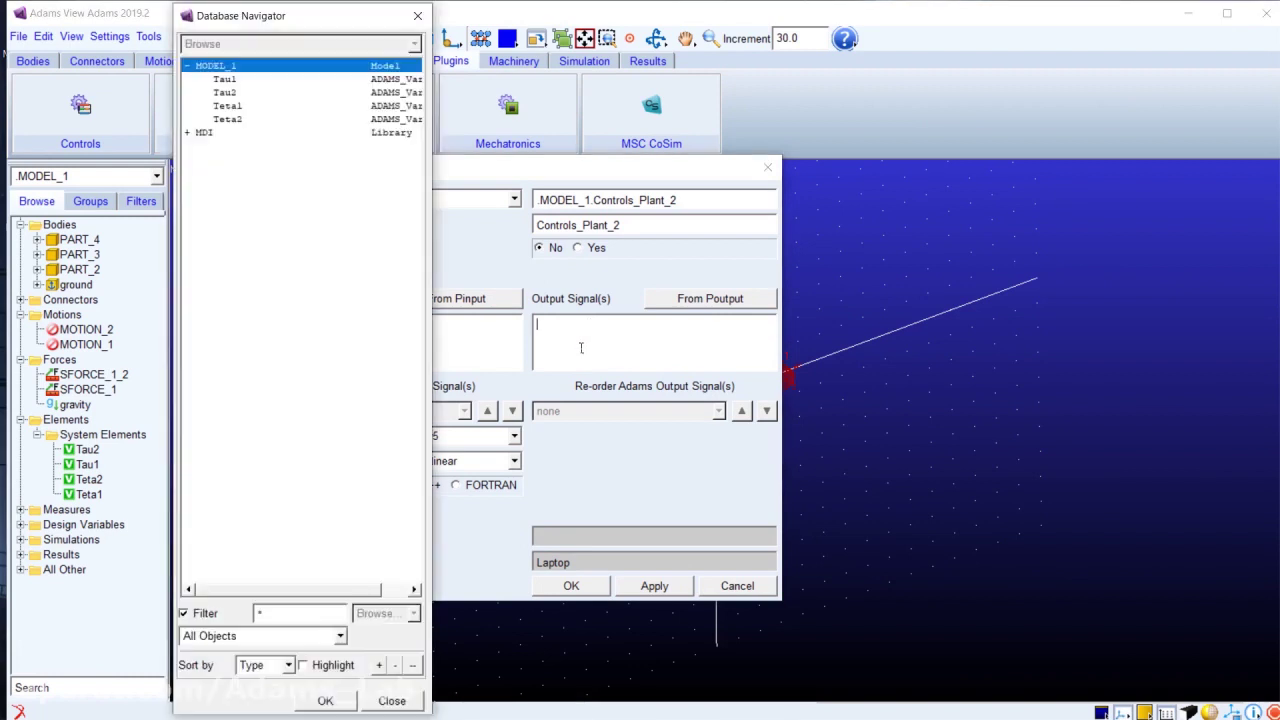
left_click(228, 106)
left_click(228, 119, "ctrl")
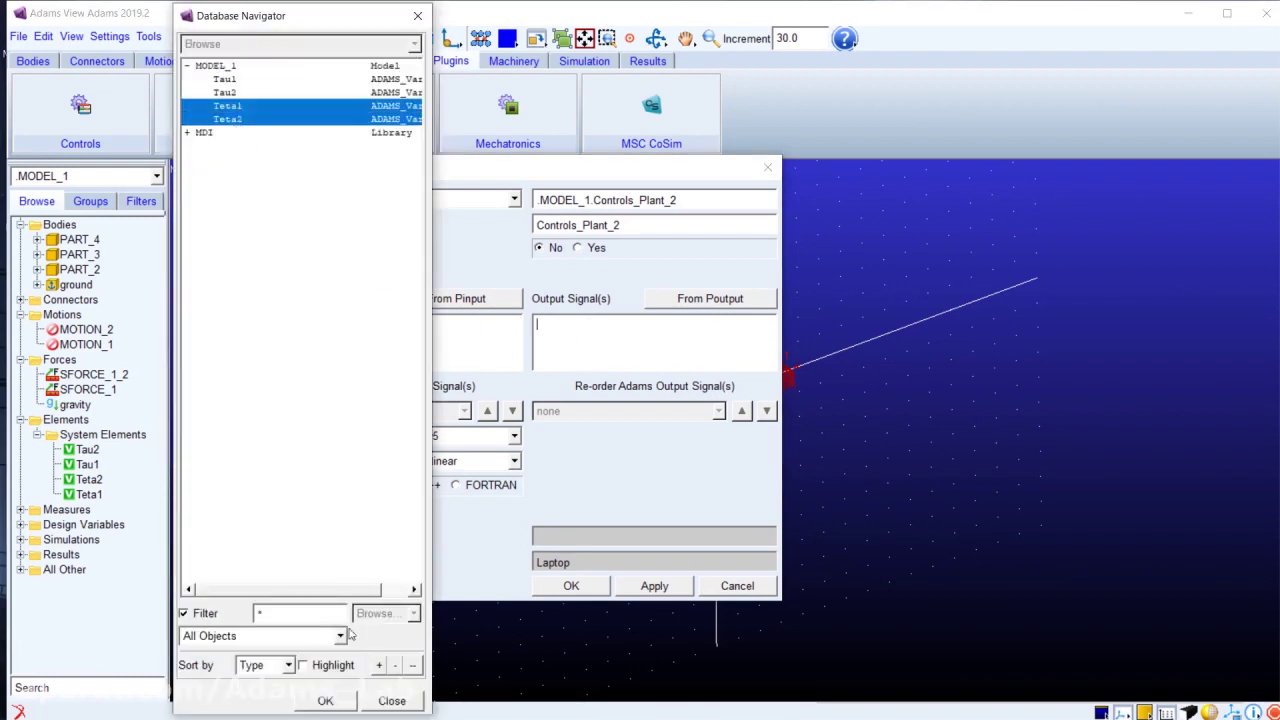
left_click(325, 700)
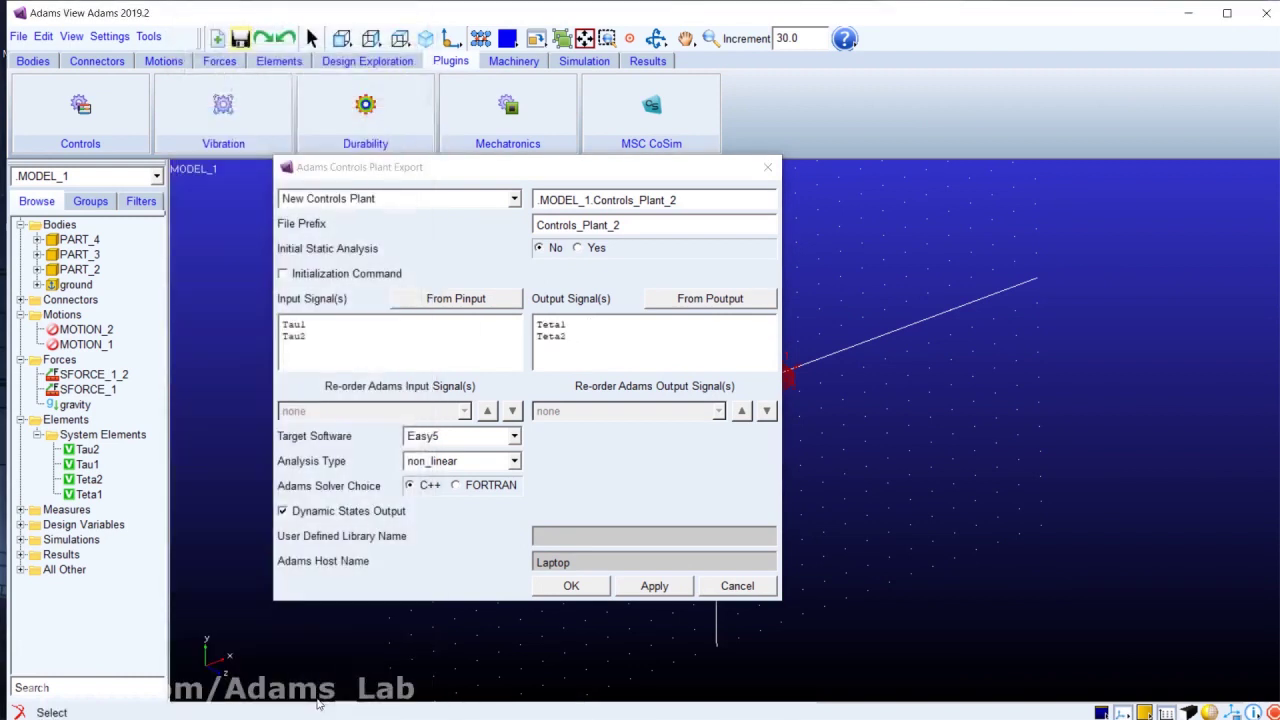
Step: Export the plant with MATLAB as the target software and check the exported files in the First Project folder
left_click(446, 441)
left_click(440, 468)
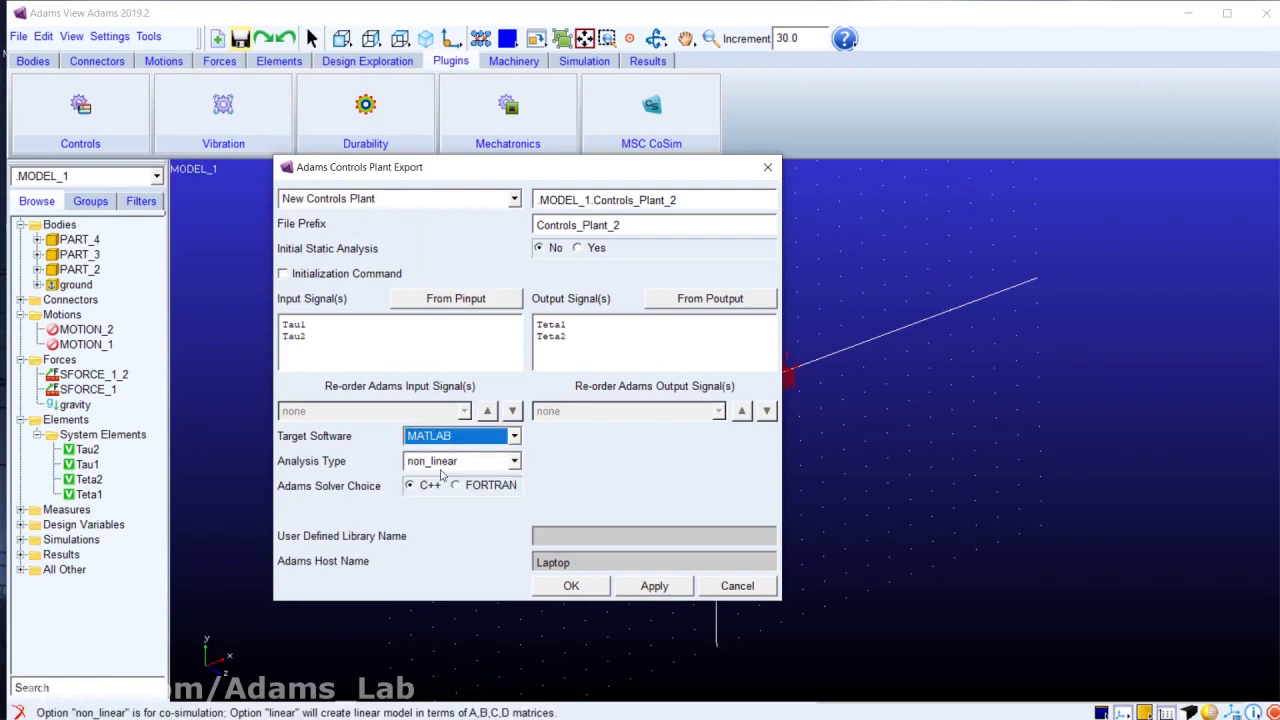
left_click(570, 587)
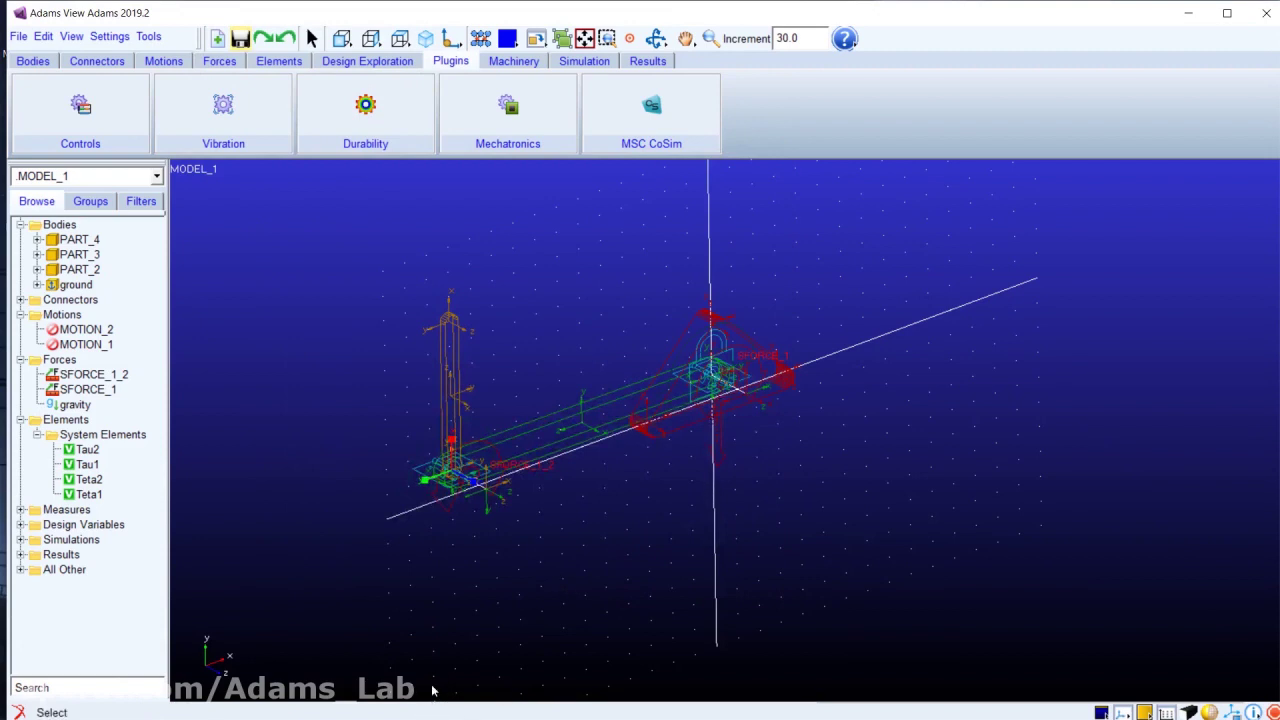
key("alt+Tab")
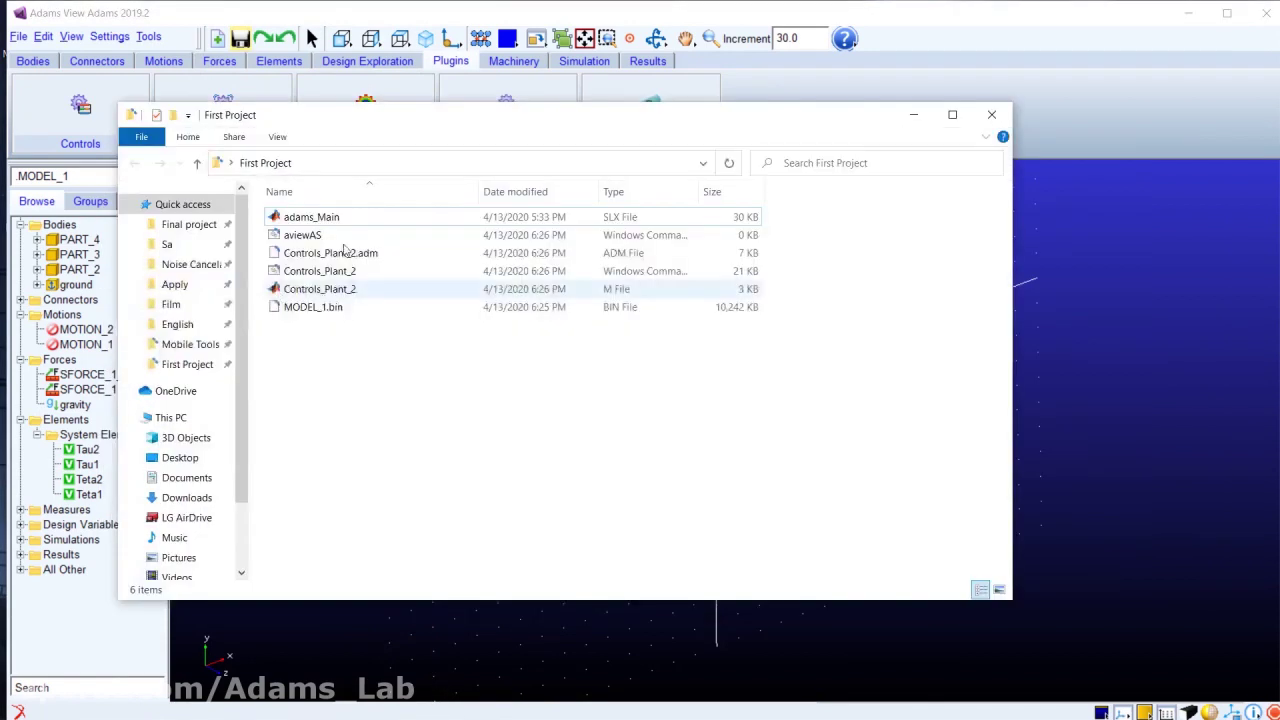
left_click(913, 114)
Step: Switch to MATLAB and make First Project the current folder
key("alt+Tab")
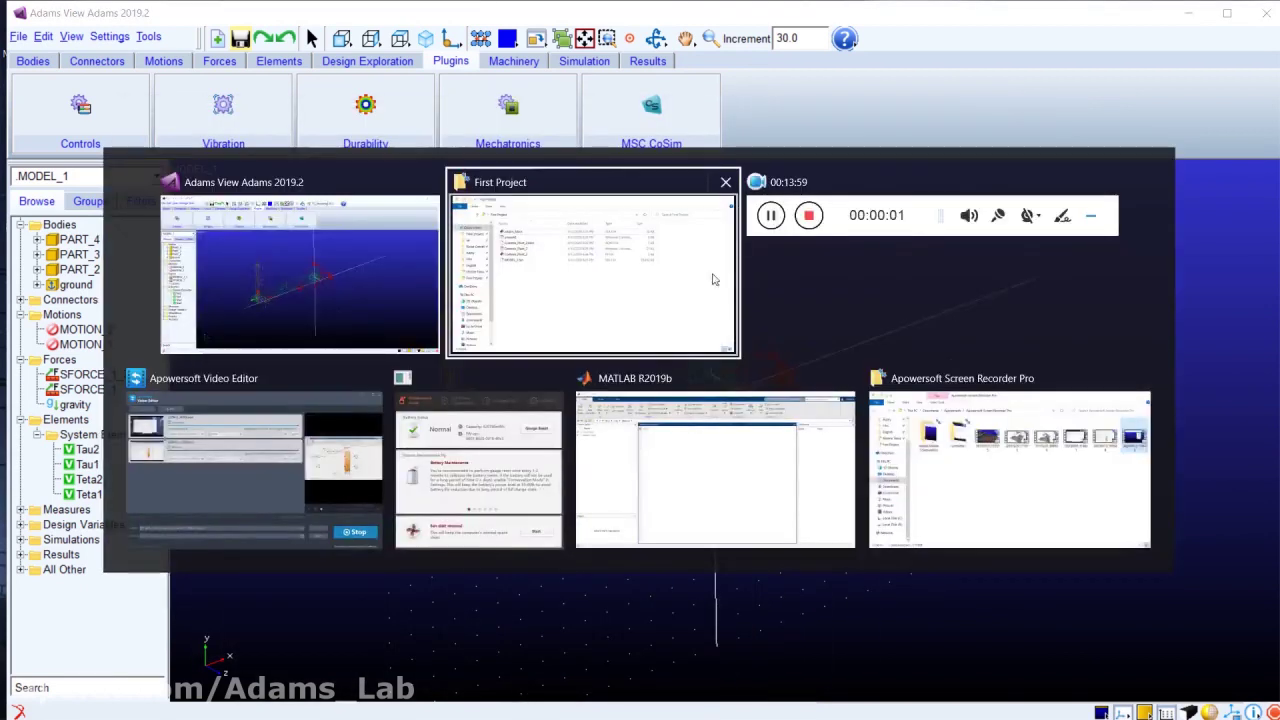
key("alt+Tab")
key("alt+Tab")
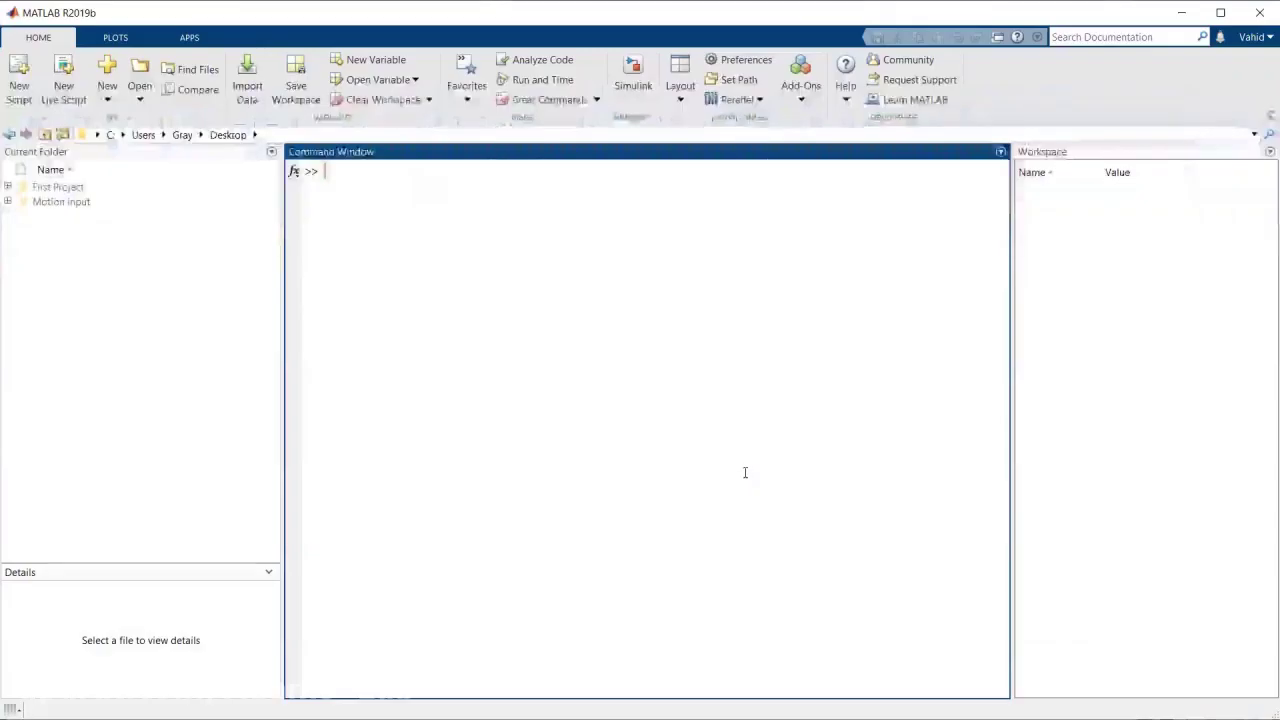
double_click(47, 188)
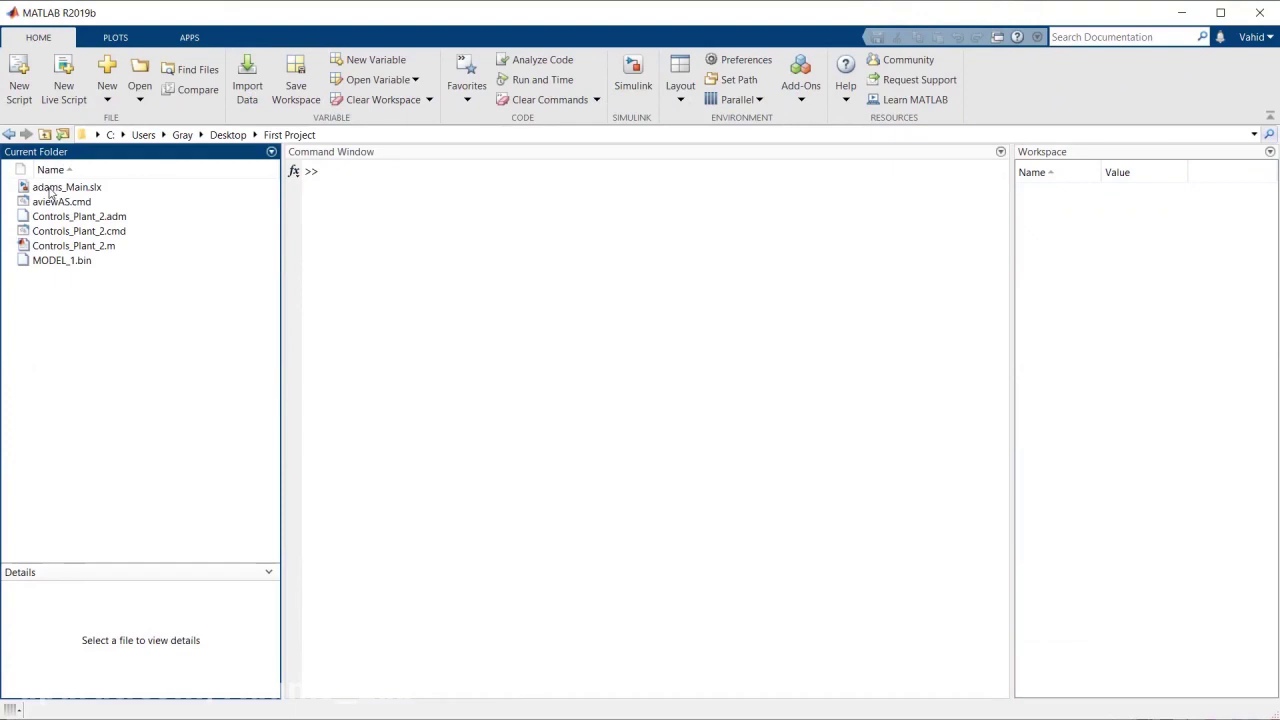
Step: Open and run the Controls_Plant_2.m script, and check the listed plant actuator and sensor names
left_click(41, 250)
double_click(41, 250)
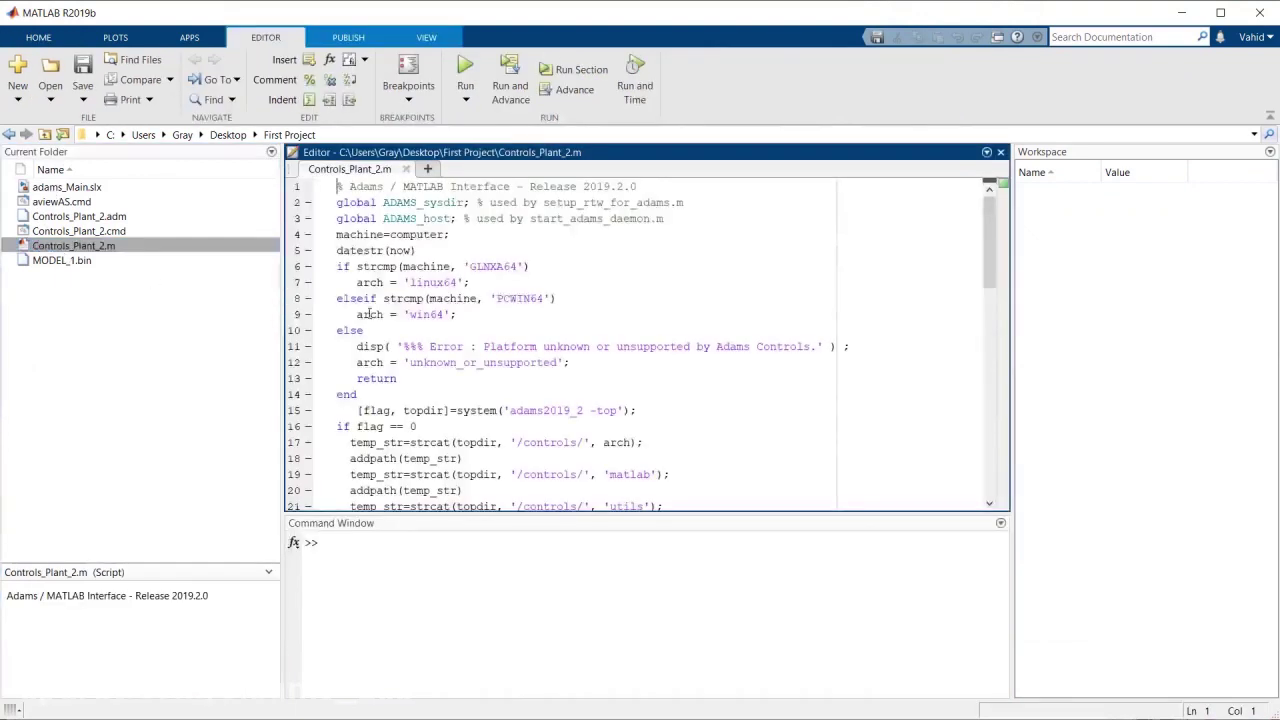
left_click(466, 68)
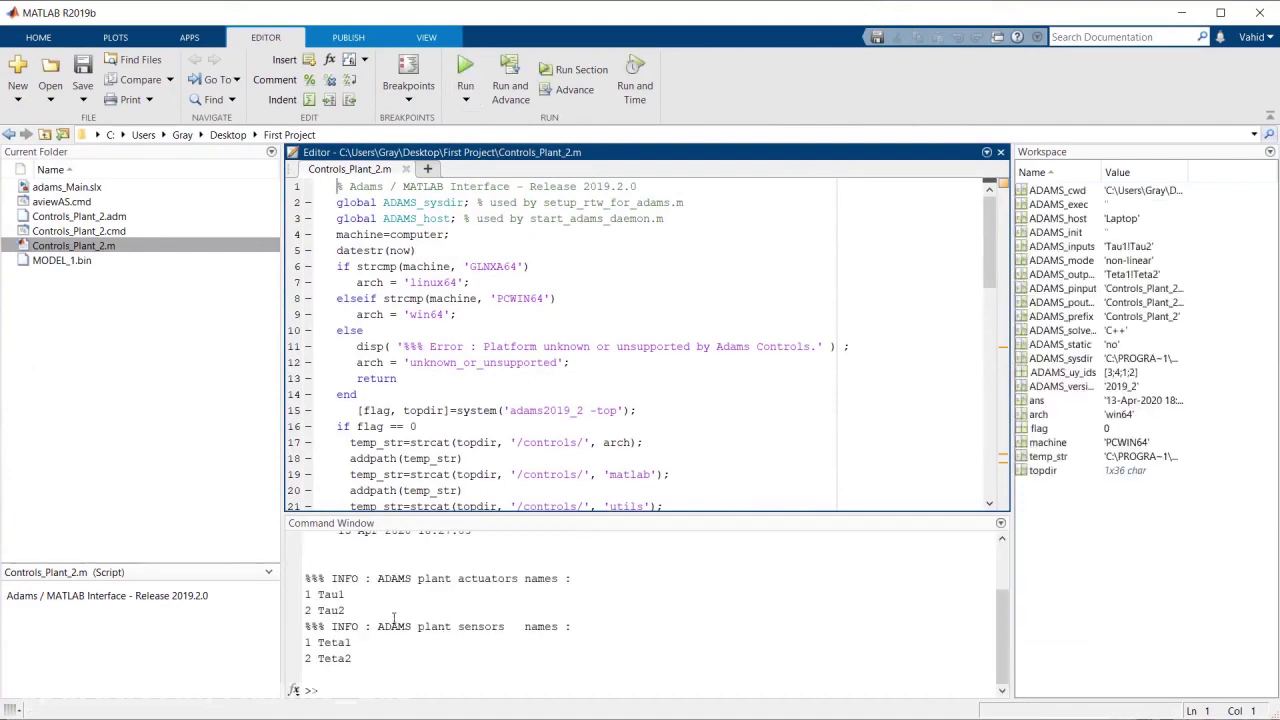
left_click_drag(319, 595, 359, 669)
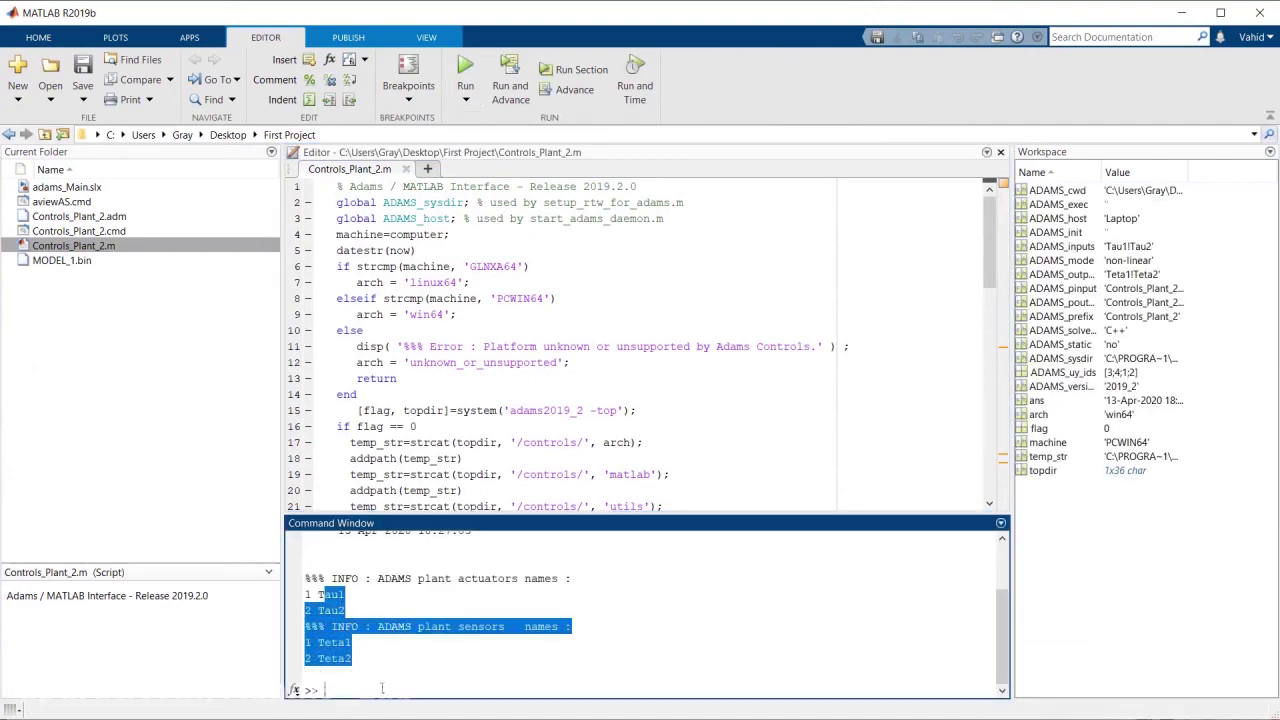
left_click(380, 674)
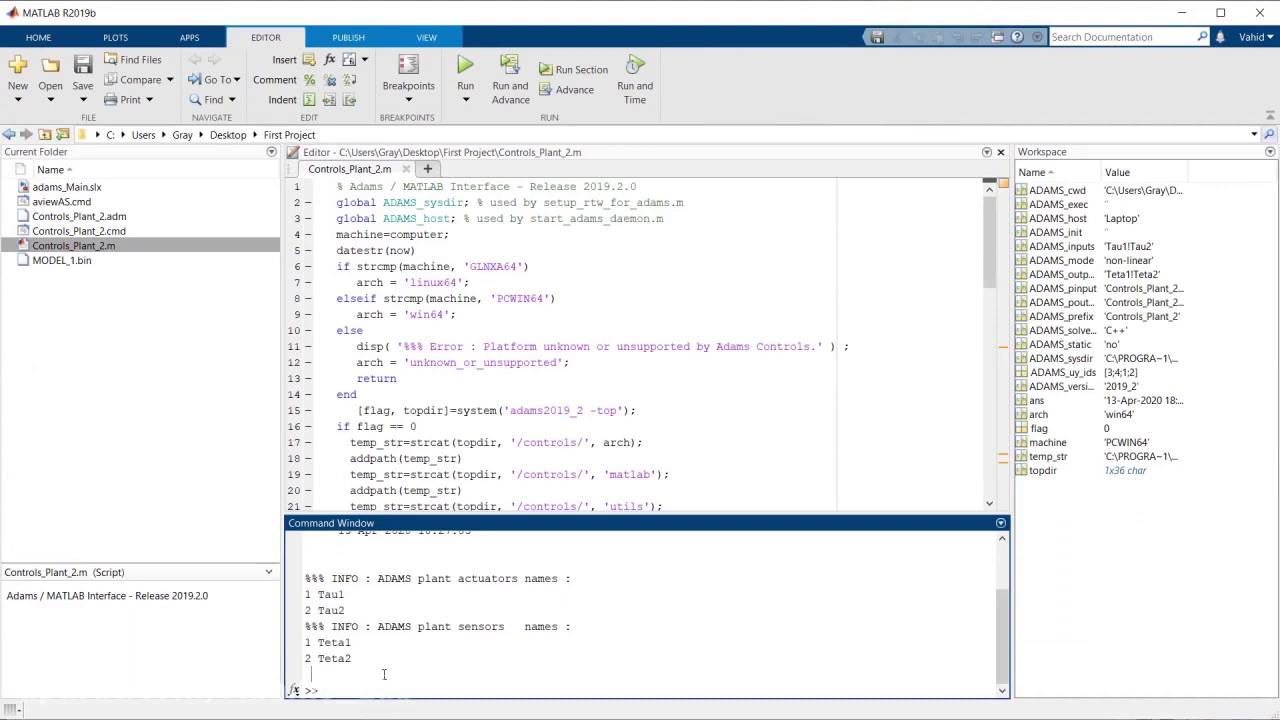
Step: Run the adams_sys command to generate the Simulink plant model, and move its window clear of the file list
type("adams_sys")
key("Return")
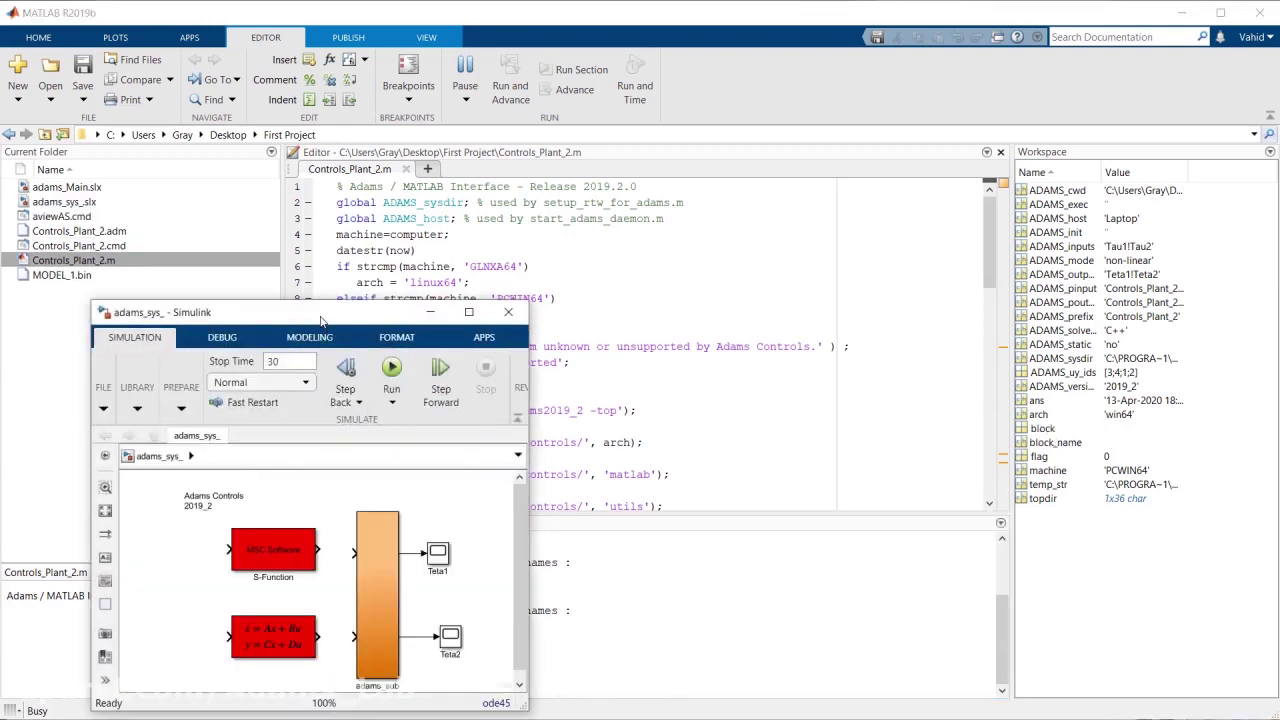
left_click_drag(325, 318, 715, 126)
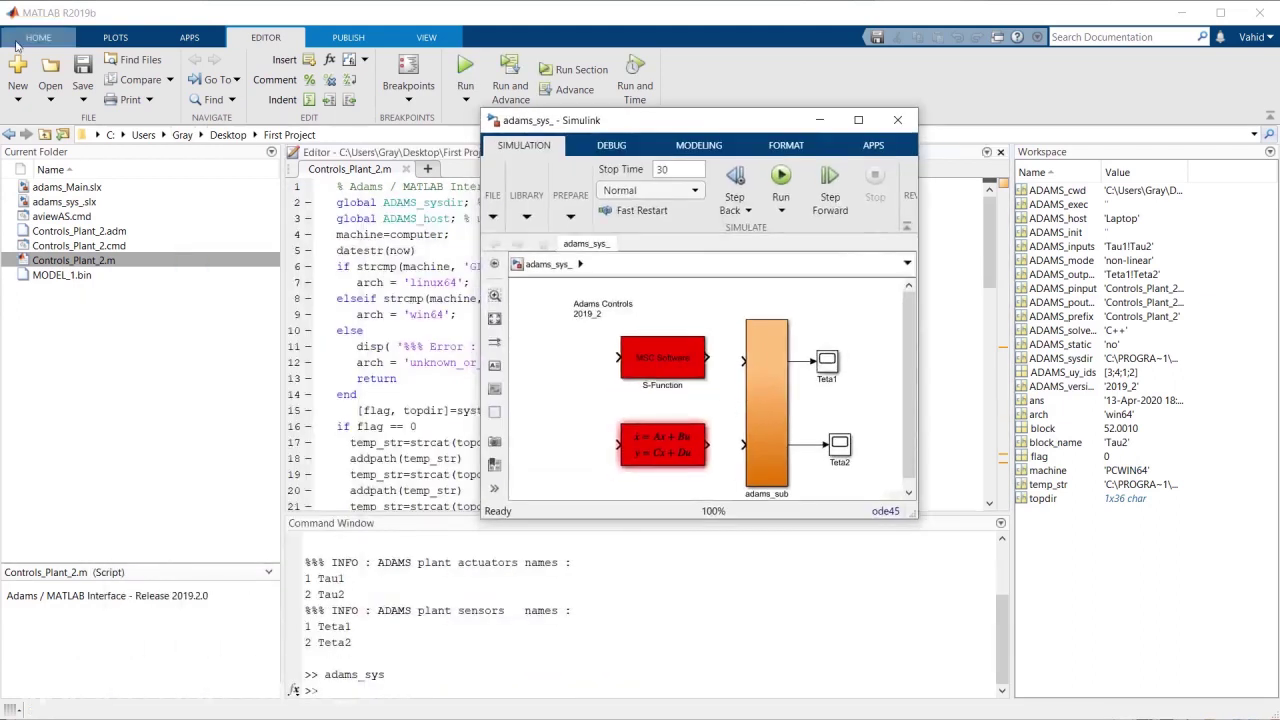
Step: Open the adams_Main.slx model and delete its old adams_sub block
left_click(50, 189)
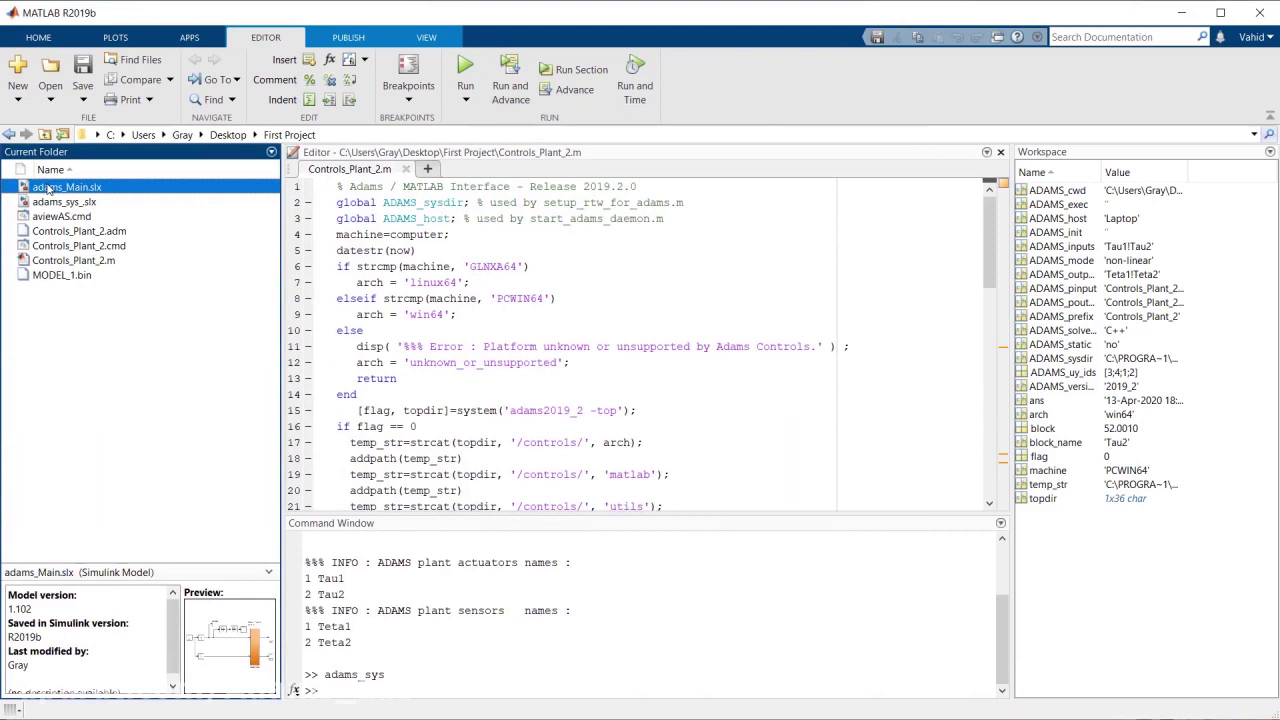
double_click(52, 190)
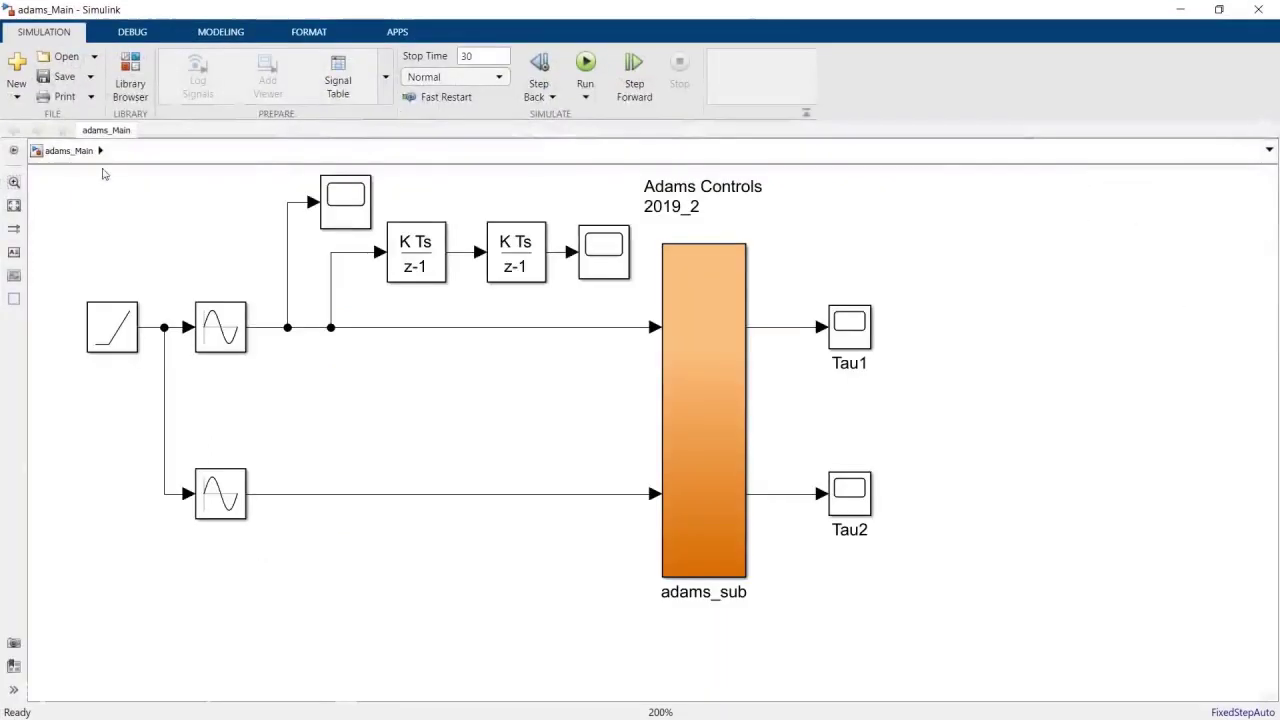
left_click(721, 291)
key("Delete")
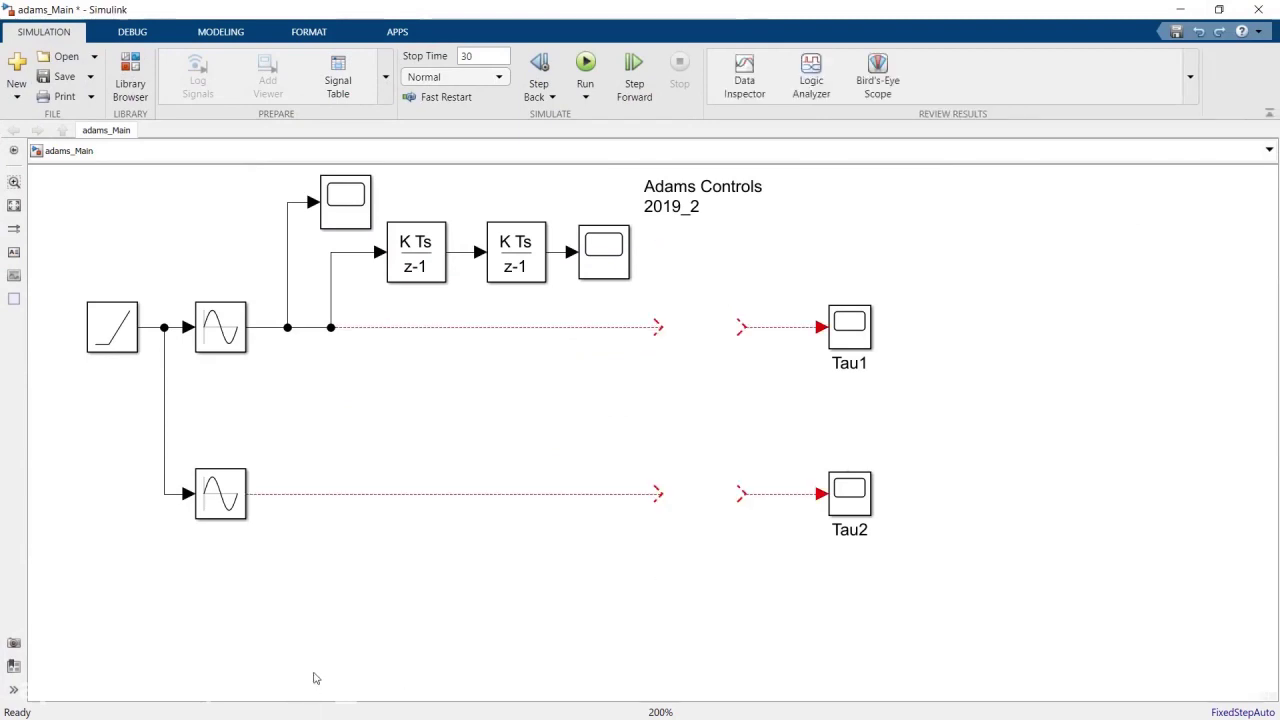
Step: Copy the adams_sub block from the adams_sys_ model into adams_Main, placing it between the input lines and the two output scopes
key("alt+Tab")
left_click(655, 323)
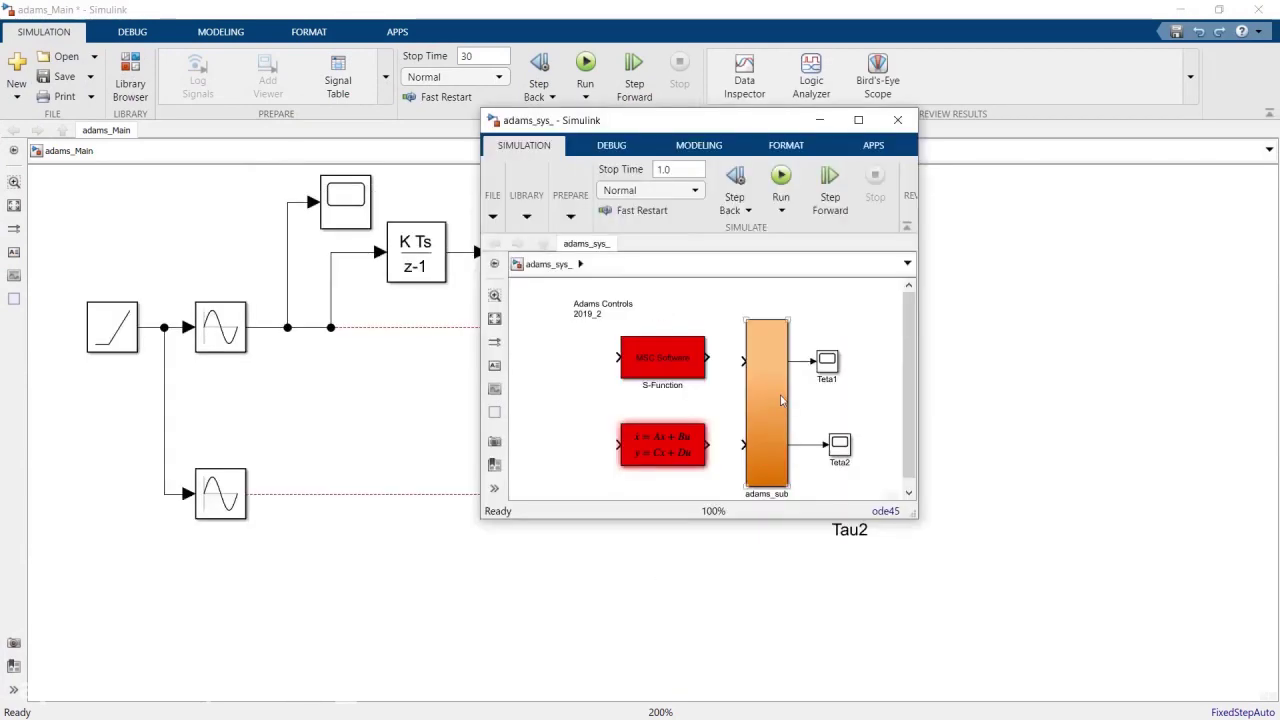
left_click(782, 400)
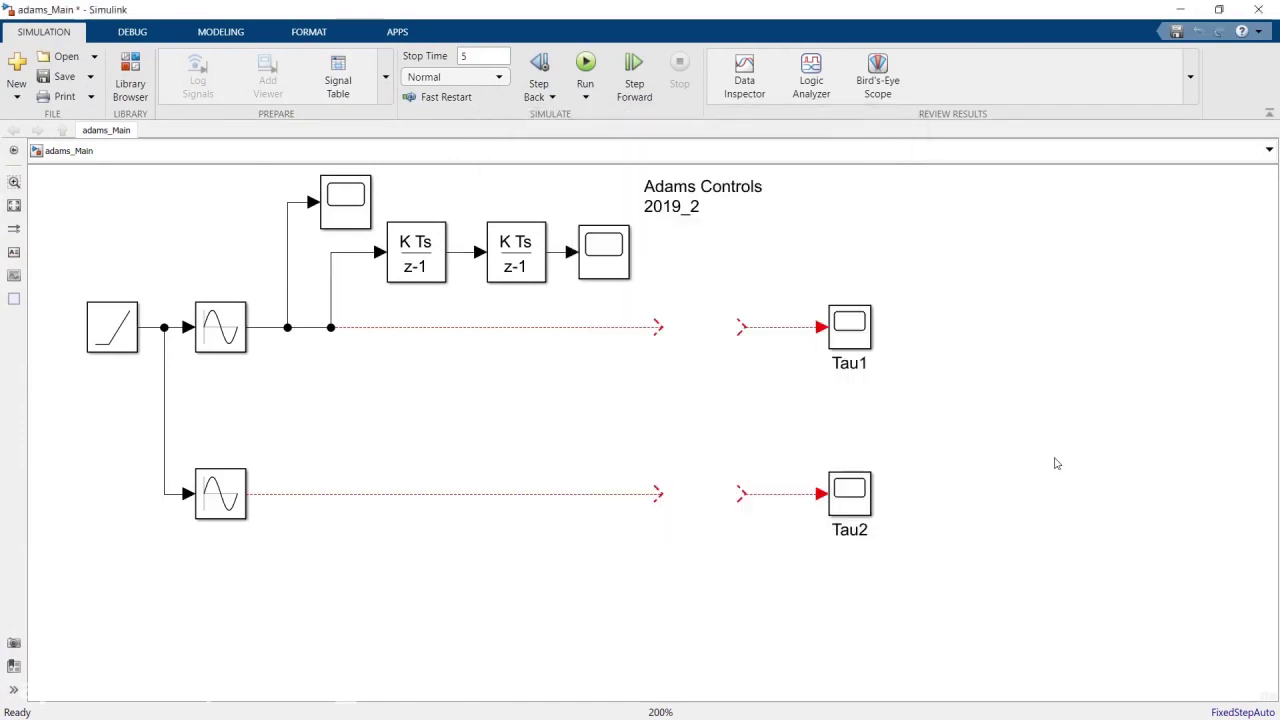
key("ctrl+v")
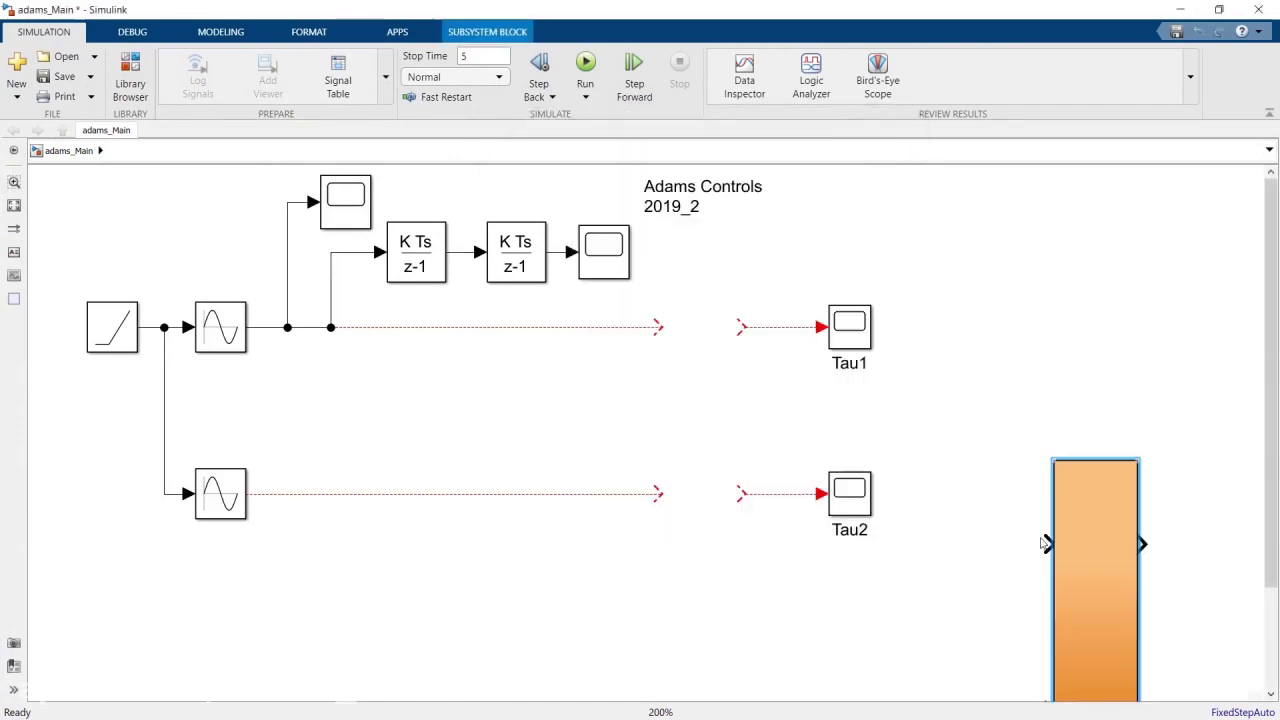
left_click_drag(1085, 545, 697, 326)
left_click(938, 405)
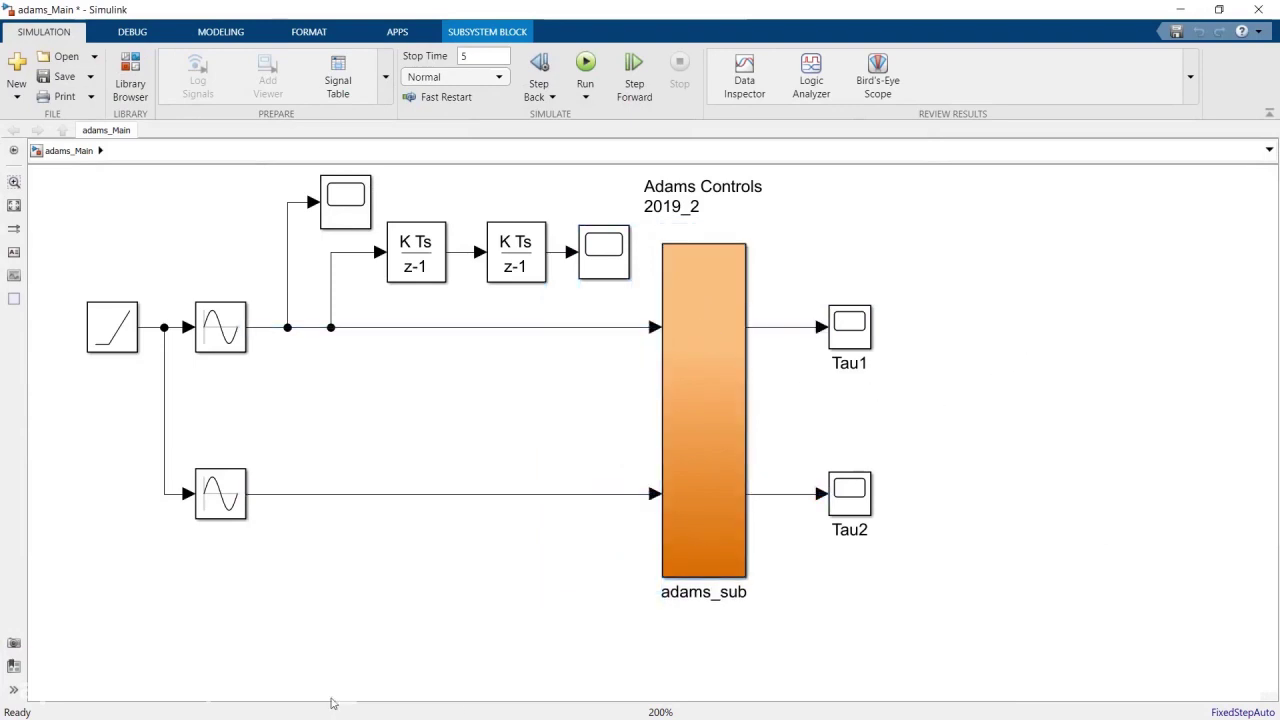
Step: Close the generated adams_sys_ model and return to the adams_Main model
key("alt+Tab")
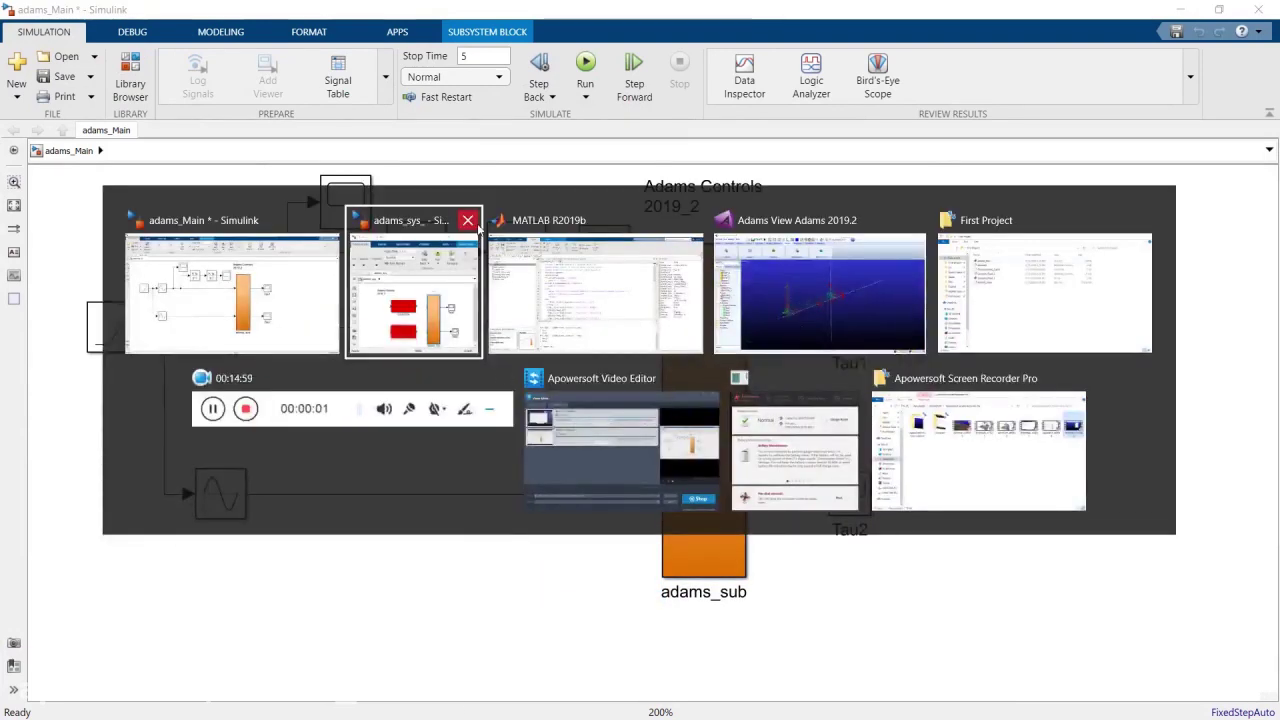
left_click(467, 220)
left_click(355, 292)
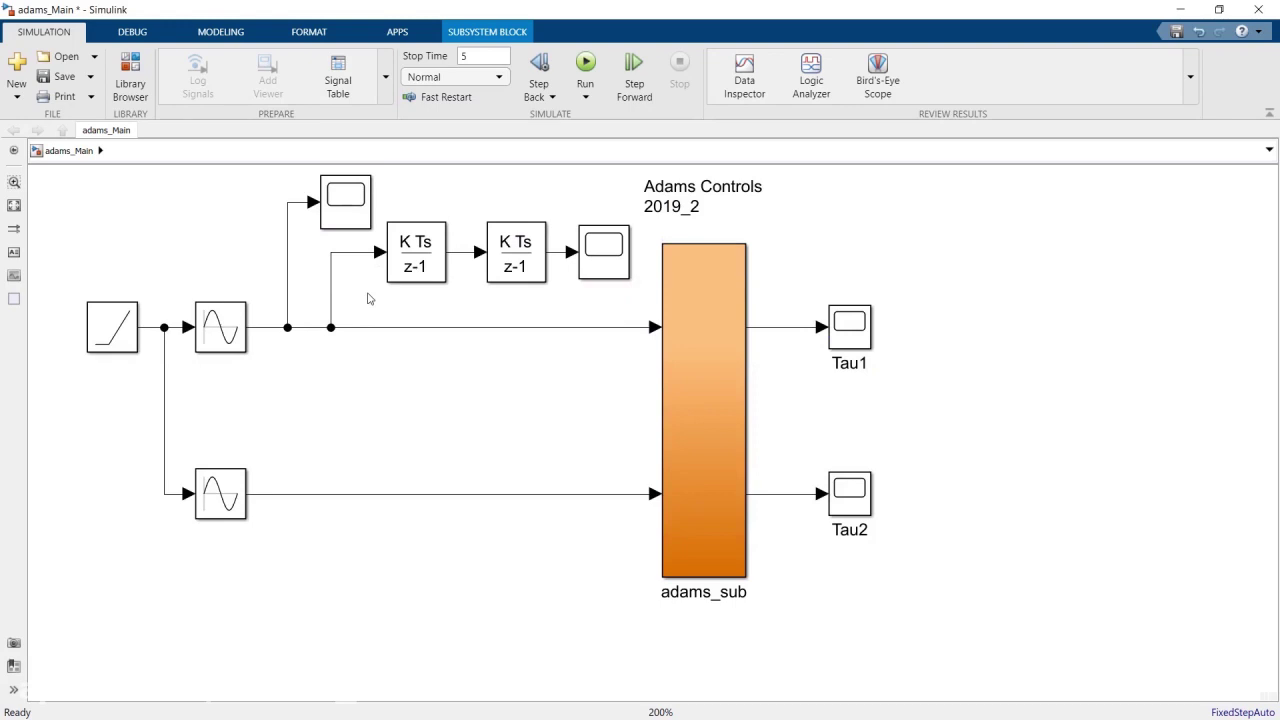
Step: Delete the two discrete-time integrator blocks with their scope, and move the remaining input scope closer to the upper signal line
left_click_drag(365, 307, 620, 243)
key("Delete")
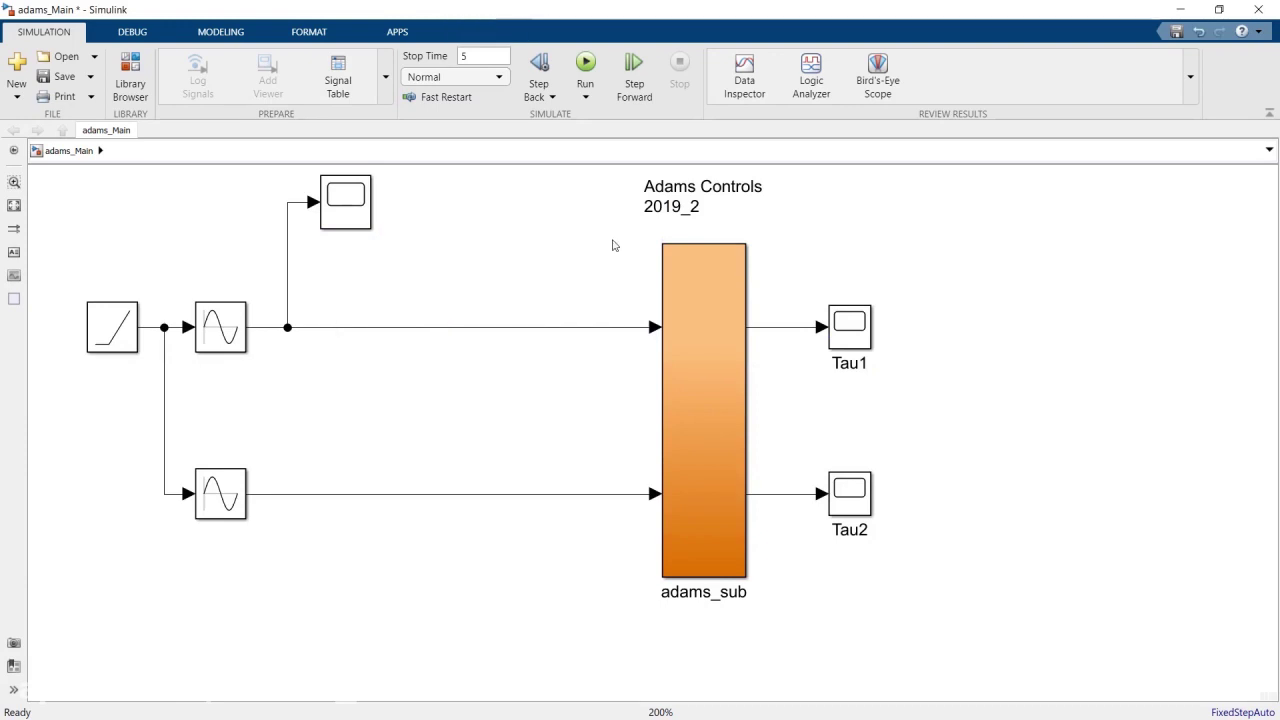
left_click(349, 209)
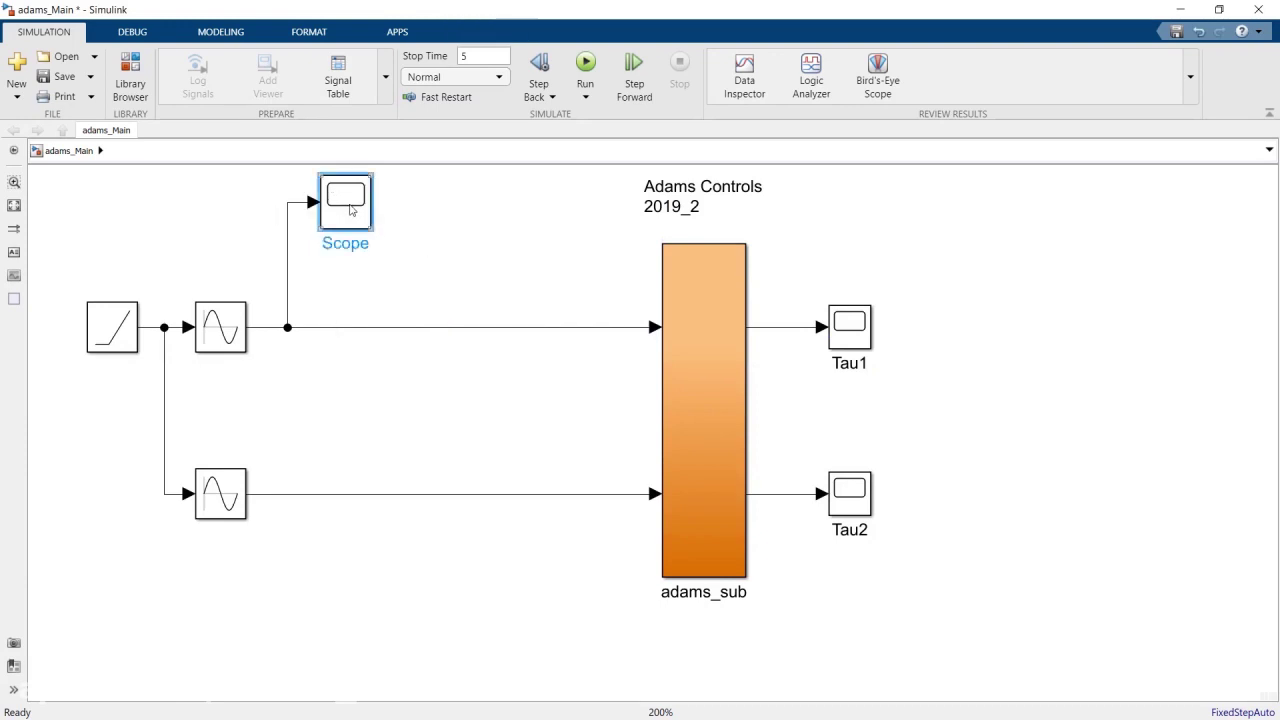
left_click_drag(349, 209, 402, 264)
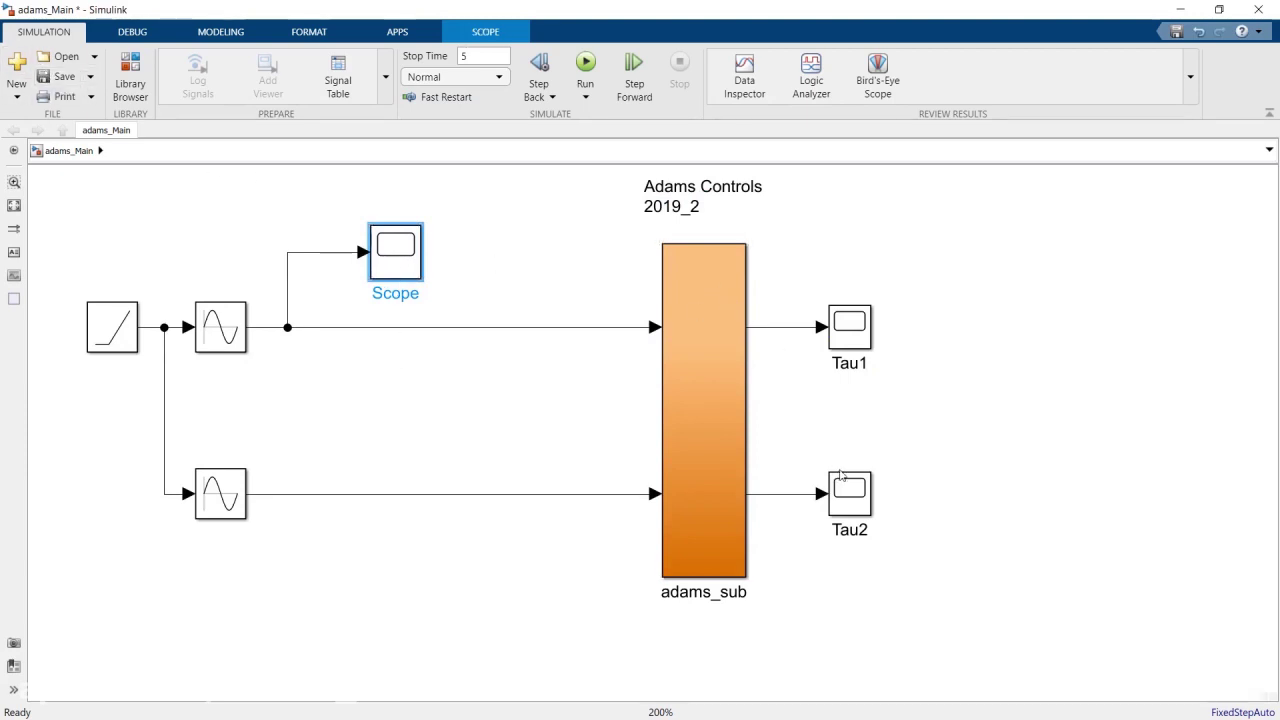
Step: Rename the two adams_sub output scopes to Teta1 and Teta2, and save the adams_Main model
left_click(846, 365)
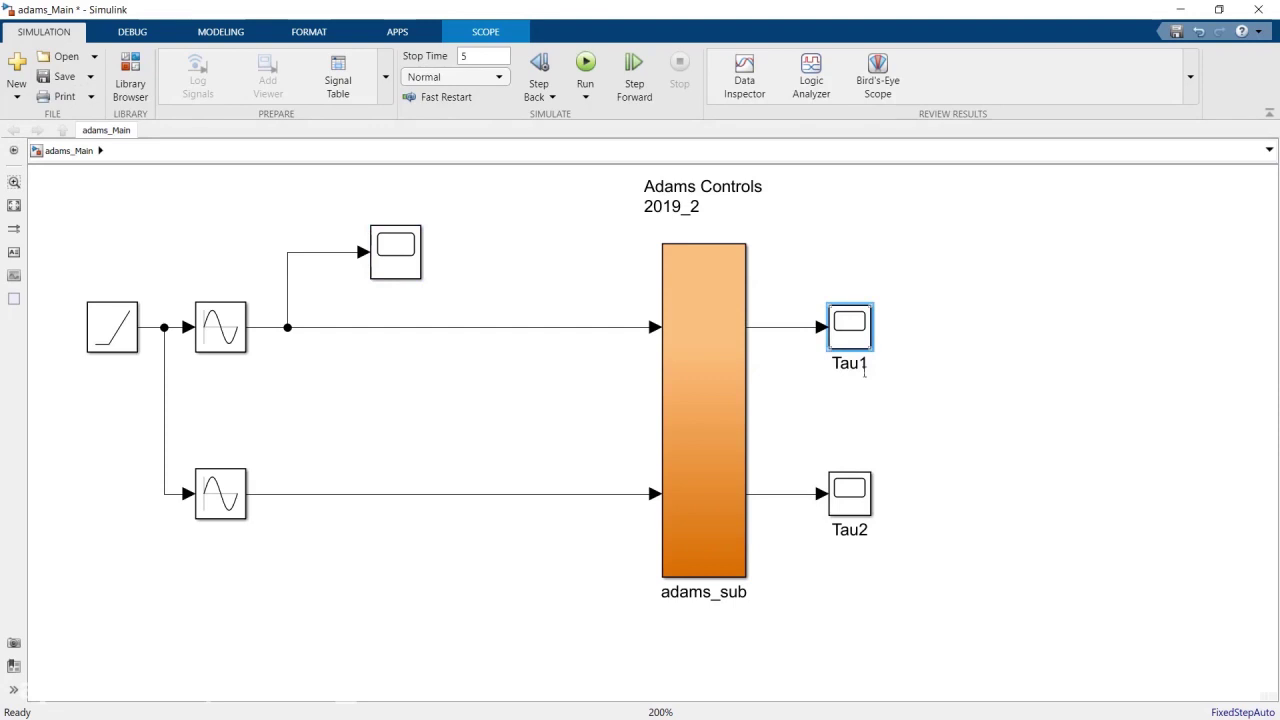
left_click(847, 366)
left_click(859, 531)
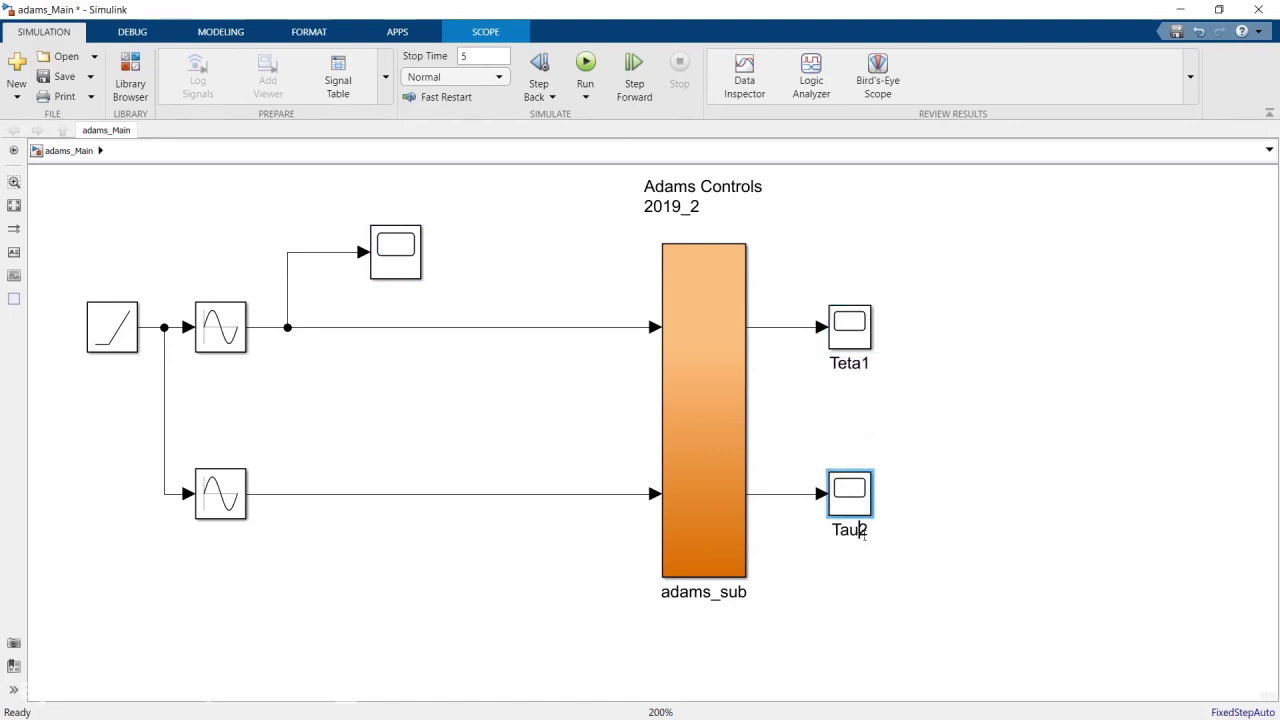
key("BackSpace")
key("BackSpace")
type("eta")
left_click(1003, 390)
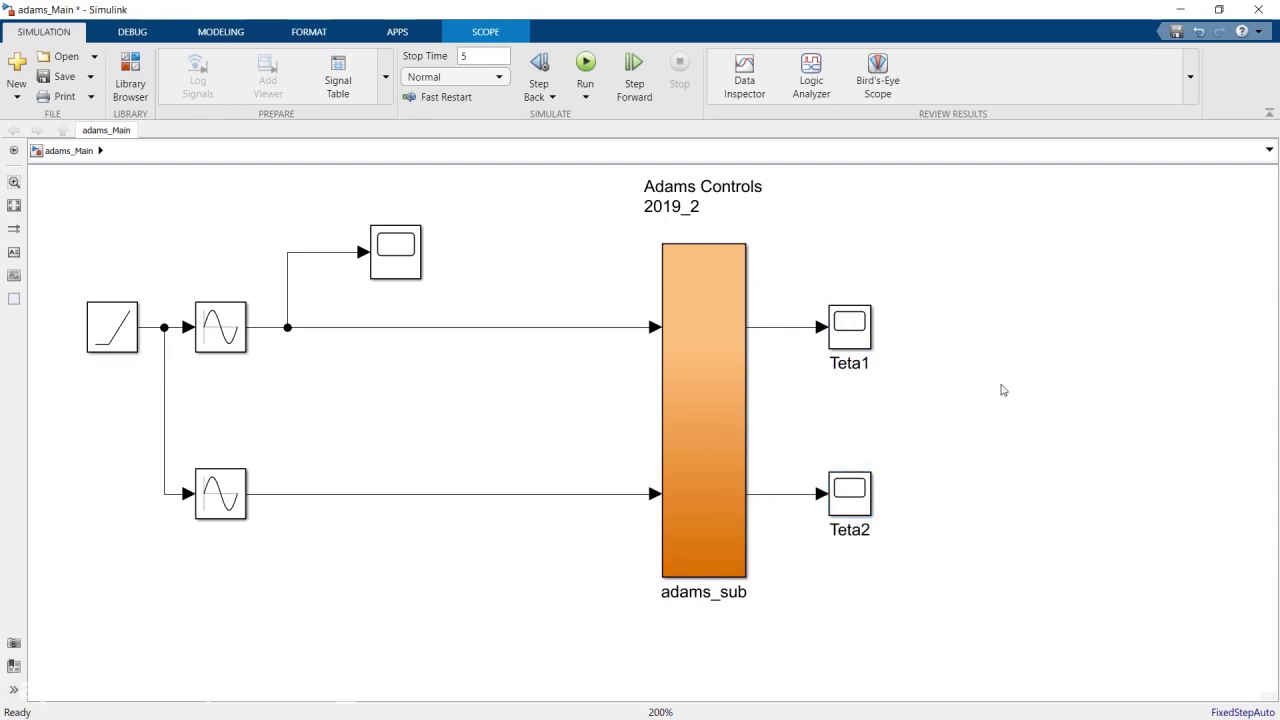
left_click(60, 77)
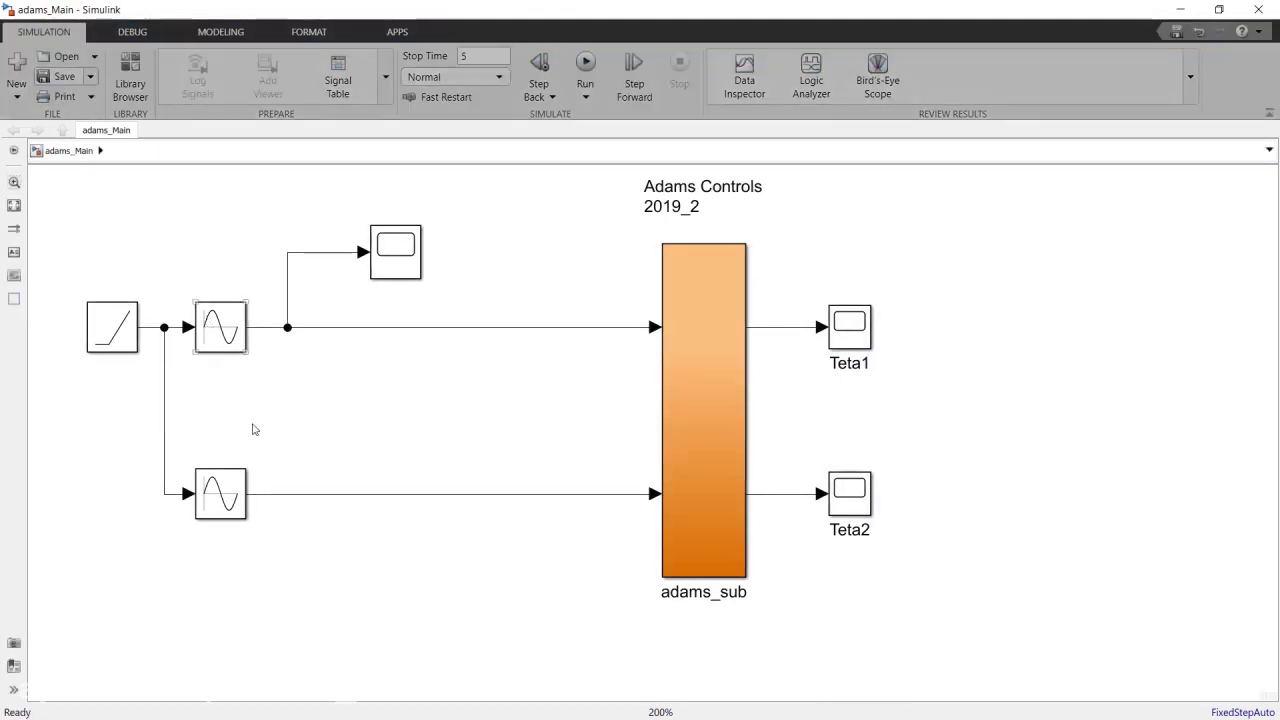
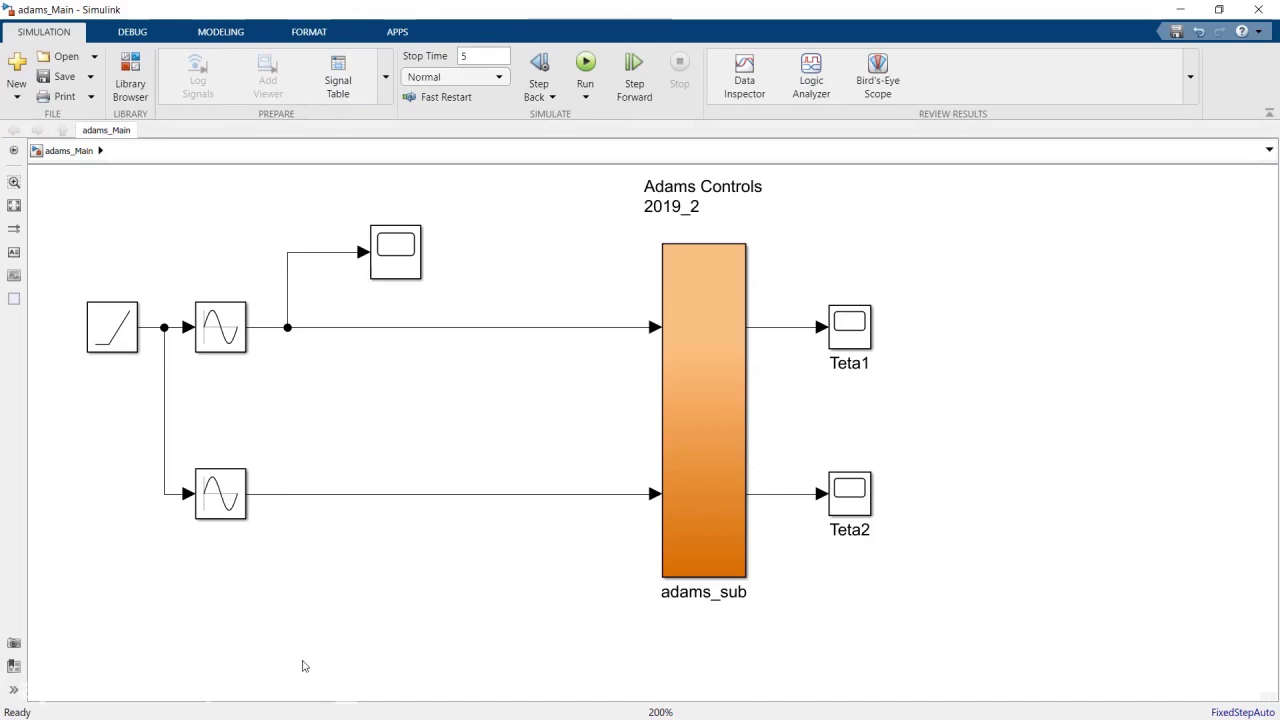
Step: Inspect the inputs and outputs inside the adams_sub subsystem, and return to the top level of adams_Main
key("alt+Tab")
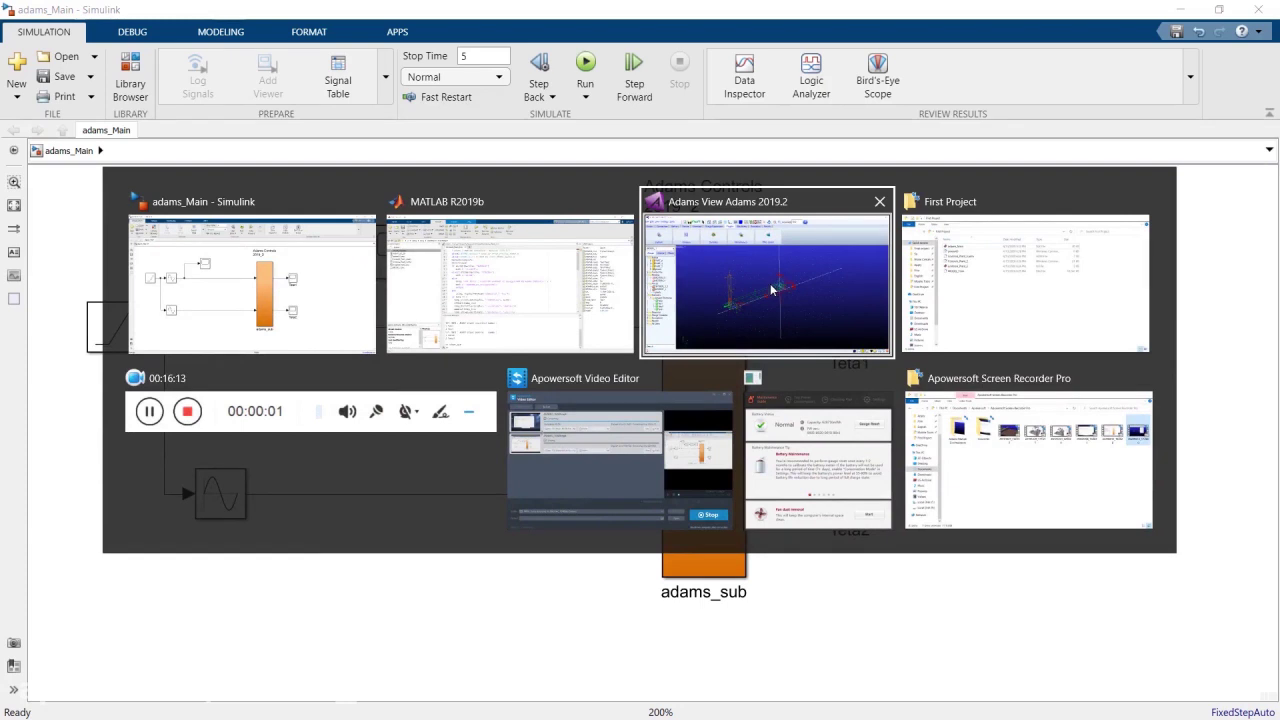
left_click(282, 278)
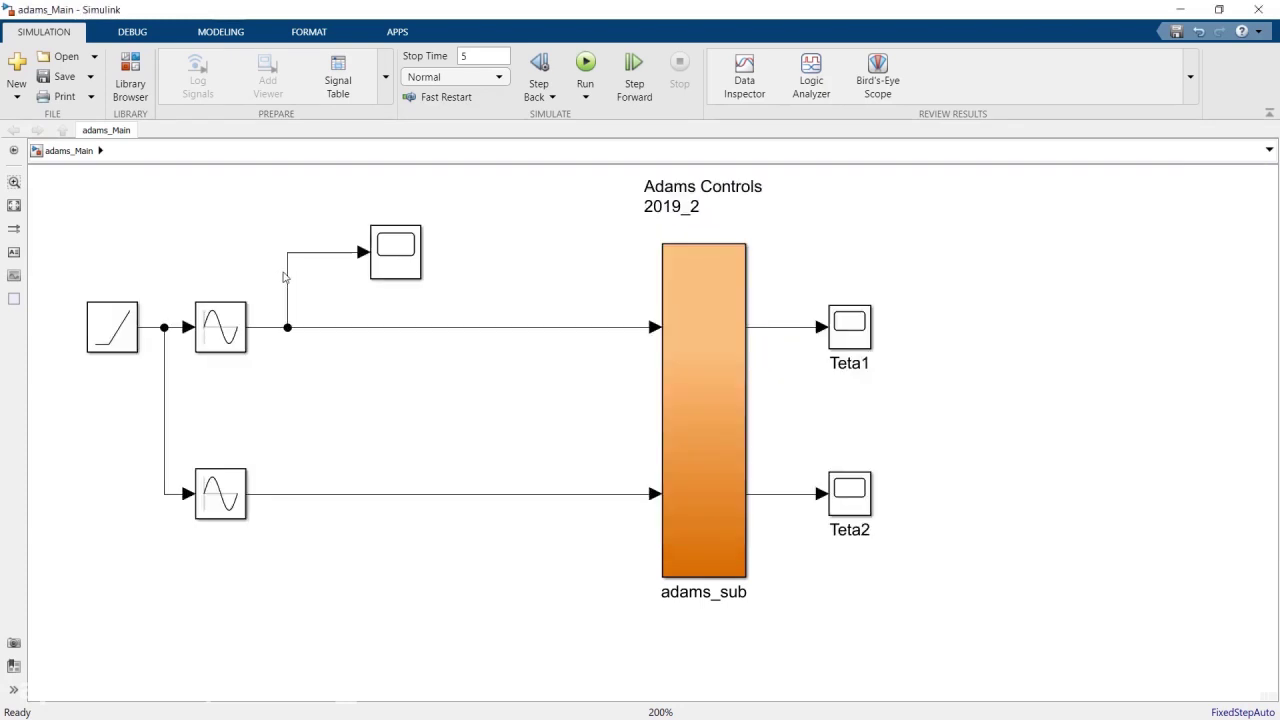
double_click(700, 405)
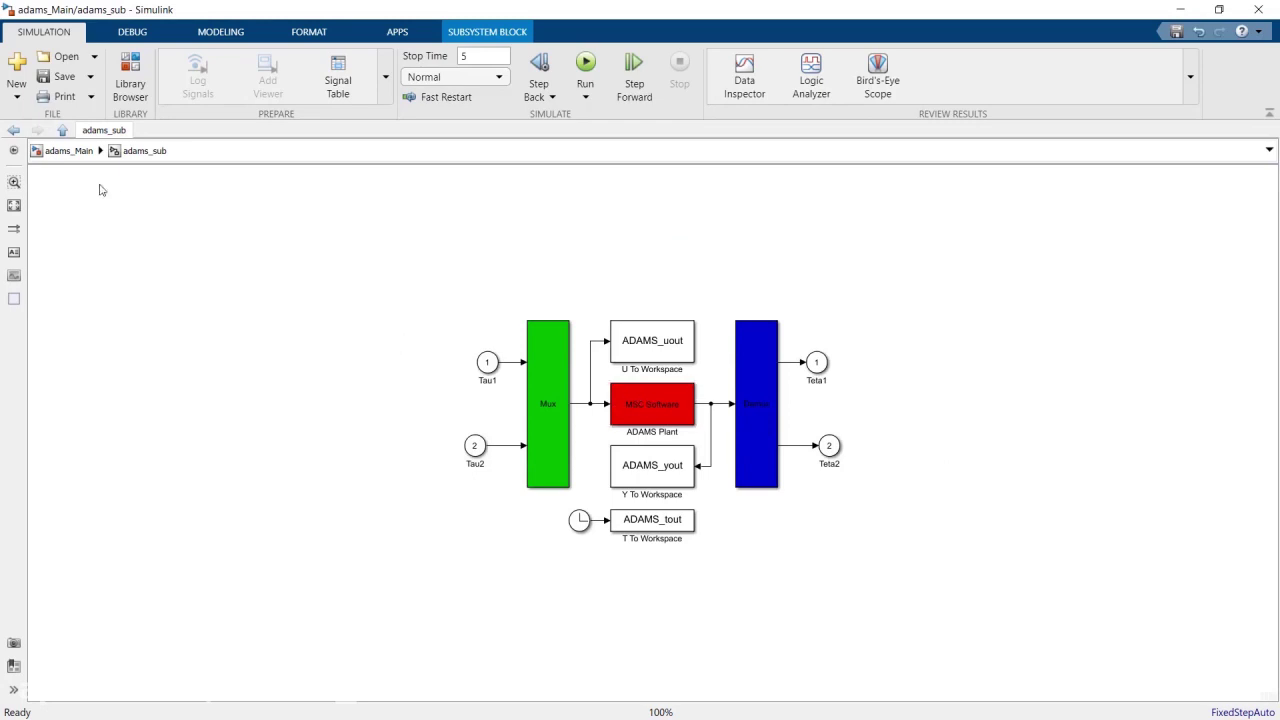
left_click(62, 130)
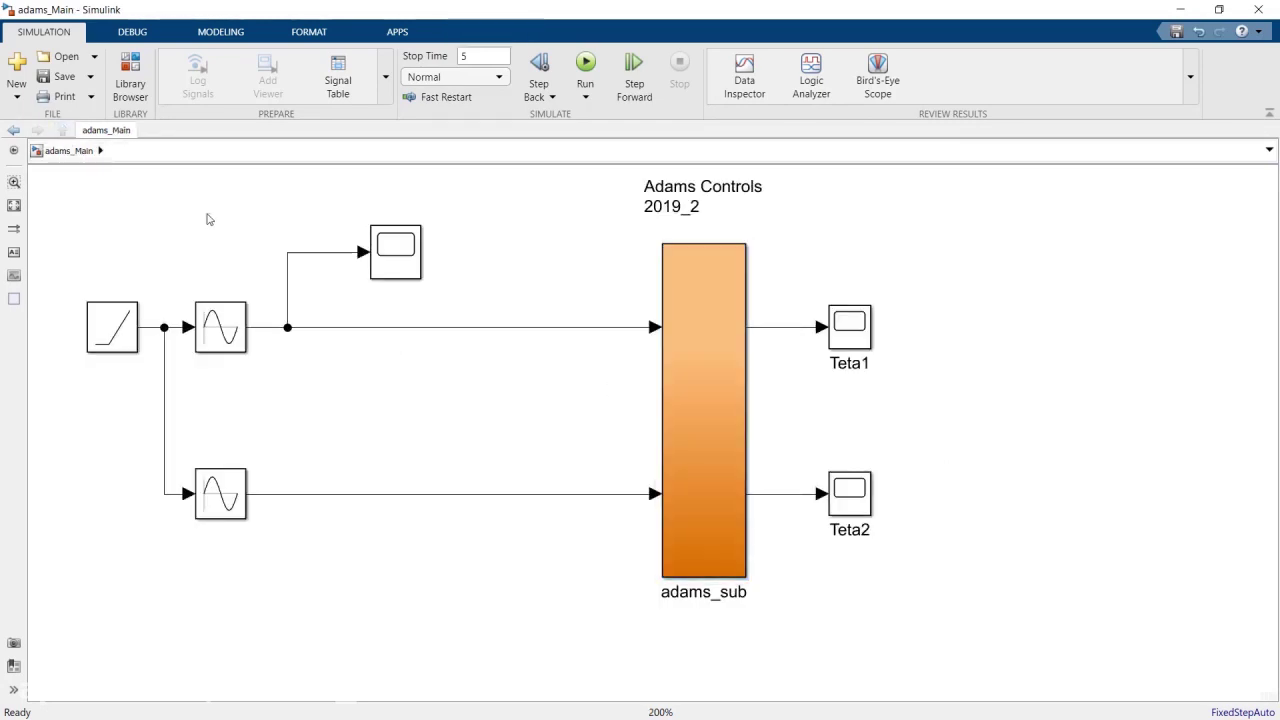
Step: Save adams_Main and try to run its simulation, check the reported diagnostics, and close the Diagnostic Viewer
left_click(60, 77)
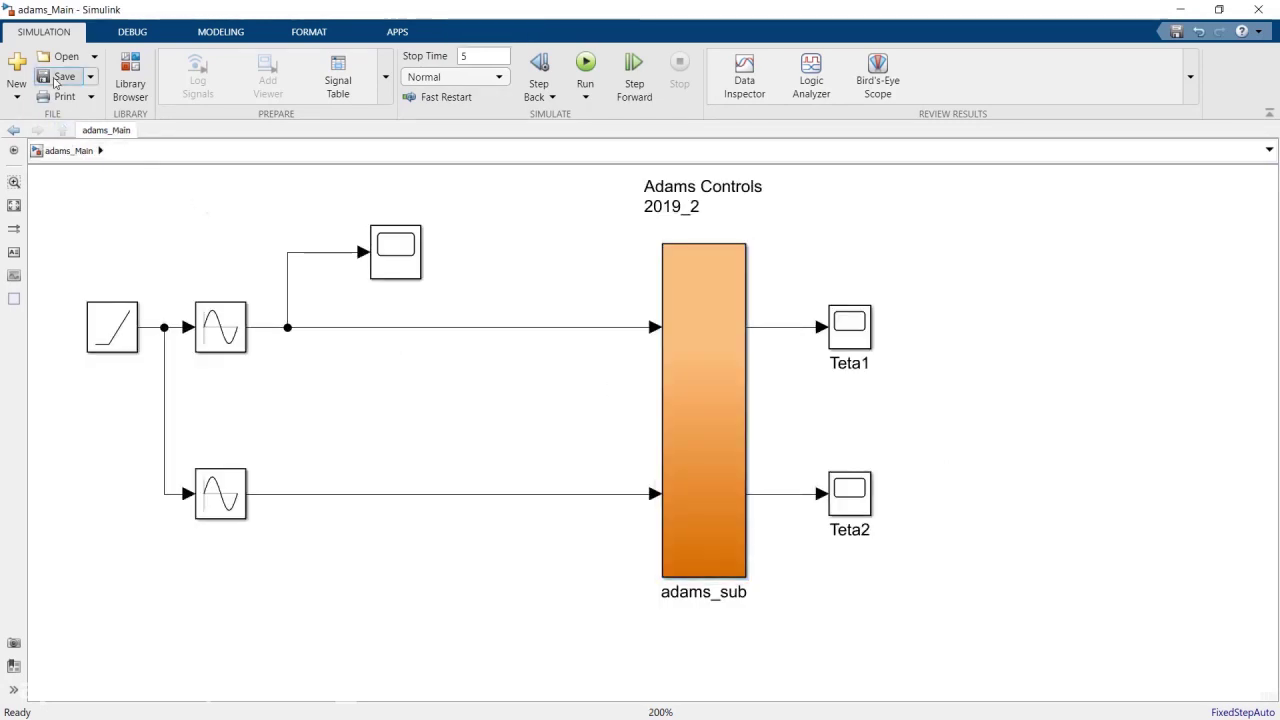
left_click(586, 64)
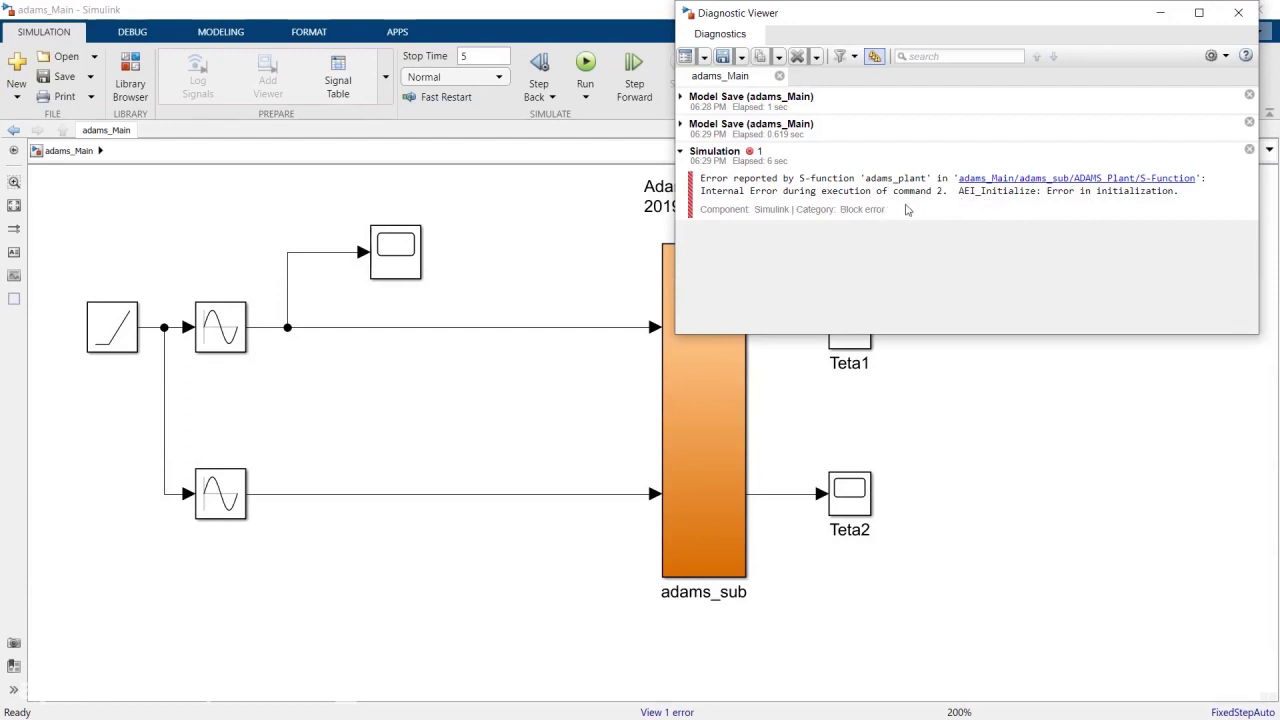
left_click(985, 208)
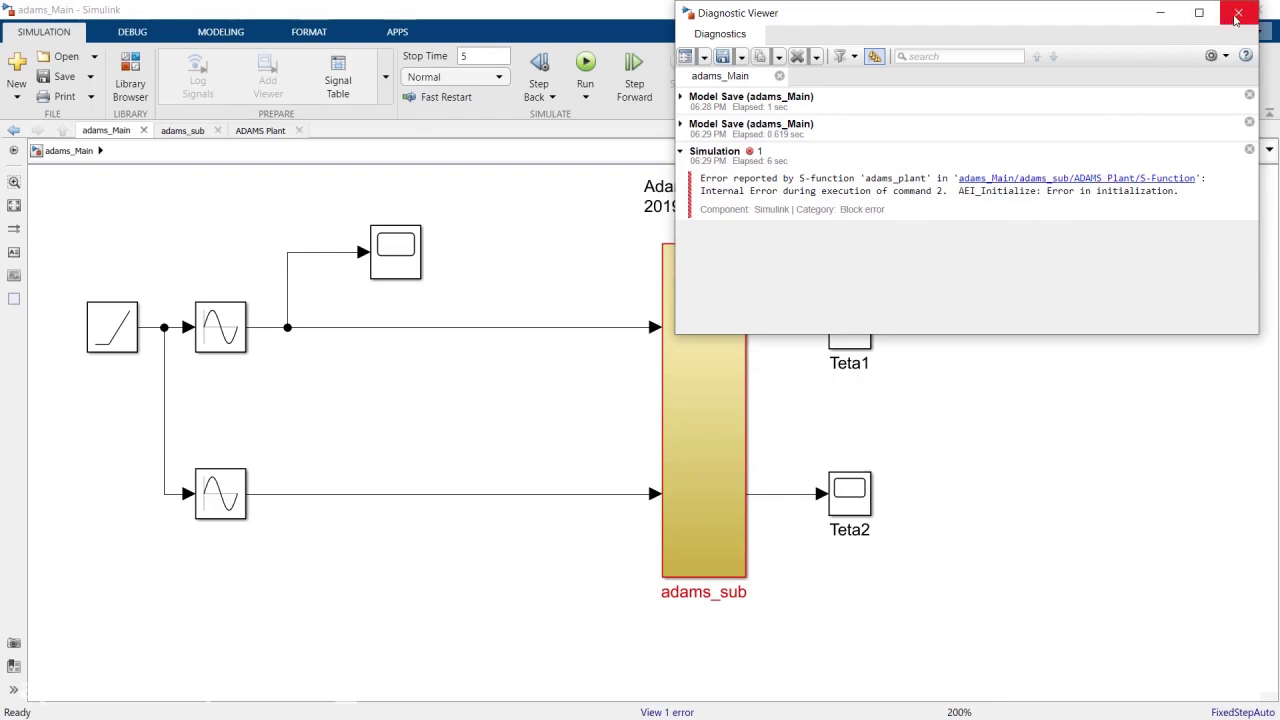
left_click(1237, 14)
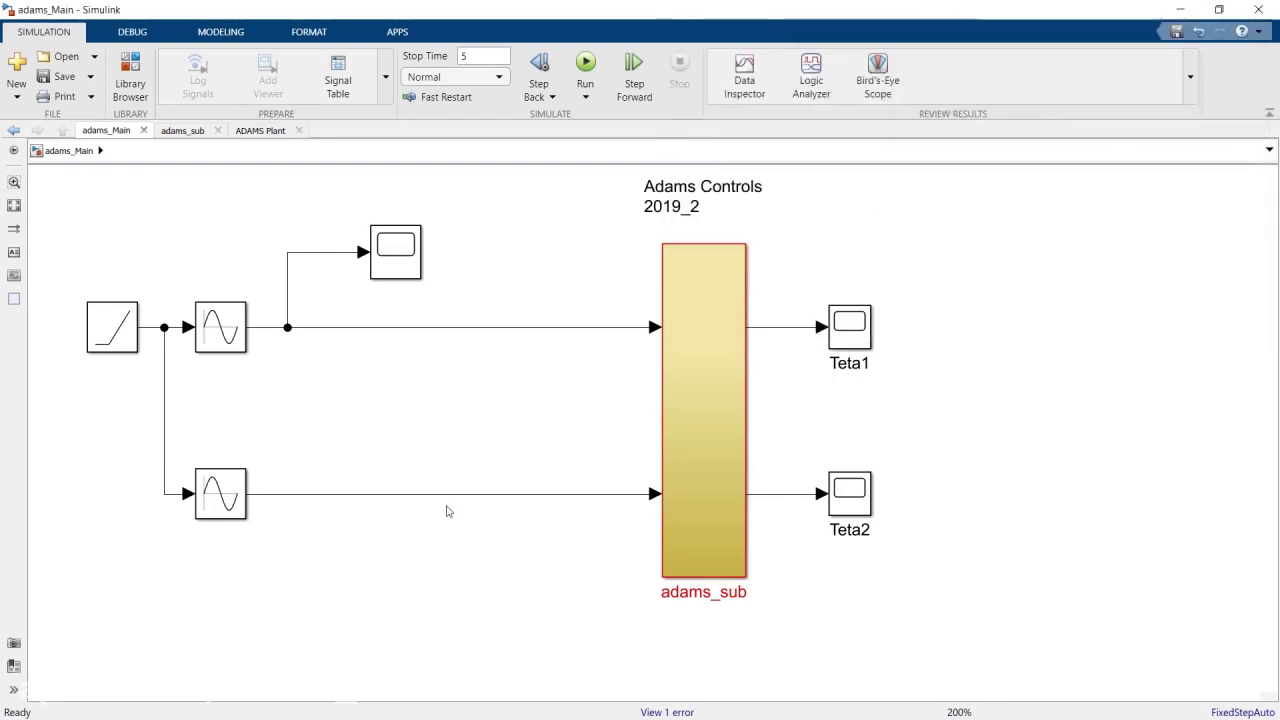
Step: In Adams View, set the torque functions of SFORCE_1 to VARVAL(.MODEL_1.Tau1)*0+0 and of SFORCE_1_2 to VARVAL(.MODEL_1.Tau2)*0+1
key("alt+Tab")
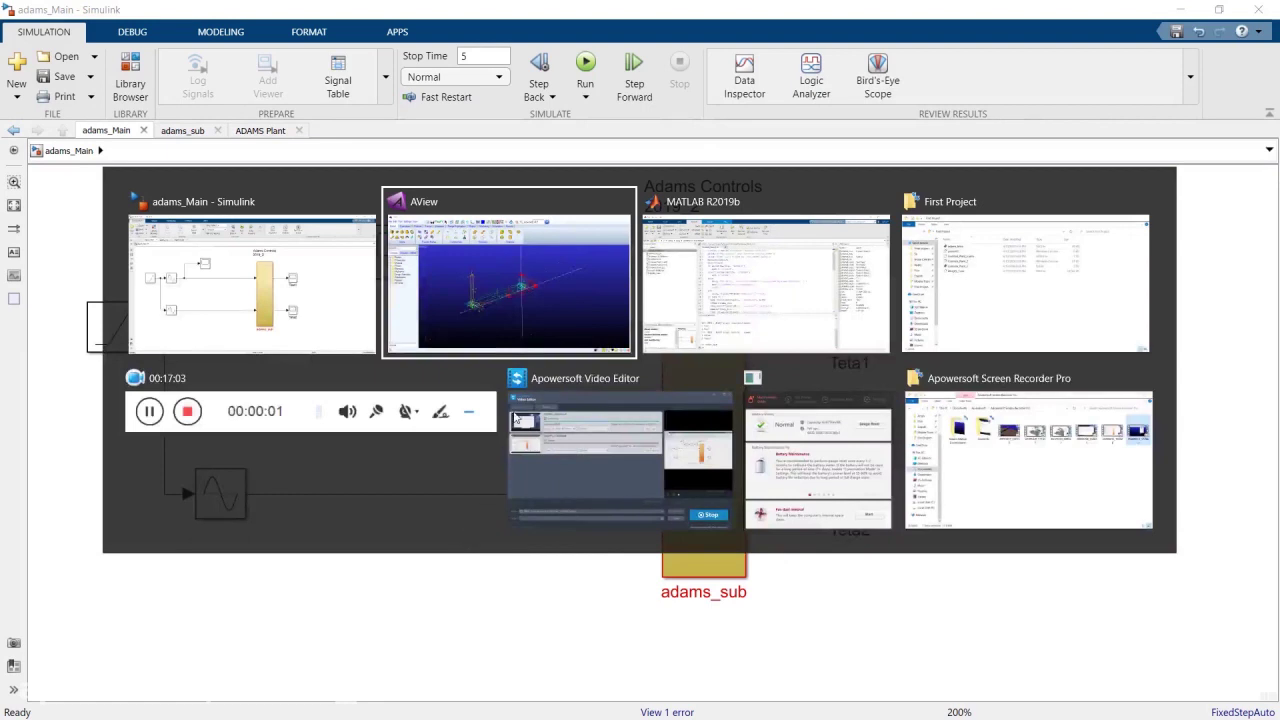
left_click(502, 300)
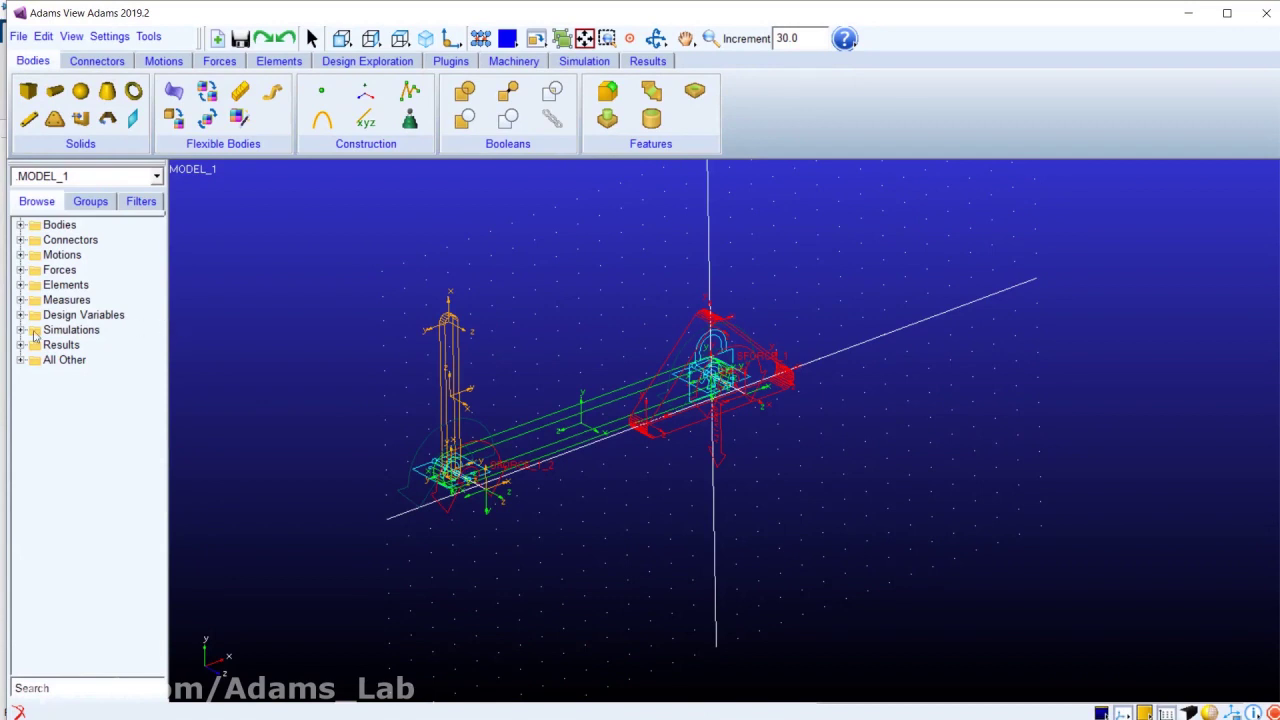
left_click(20, 270)
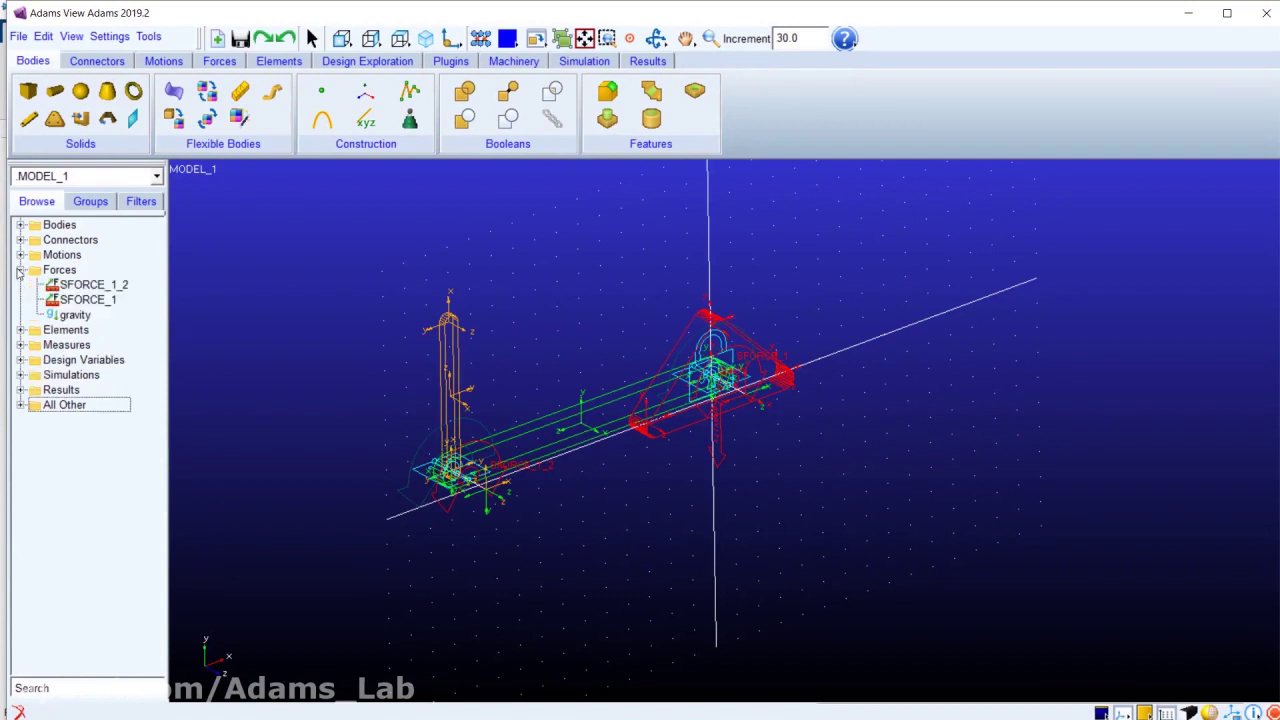
double_click(89, 301)
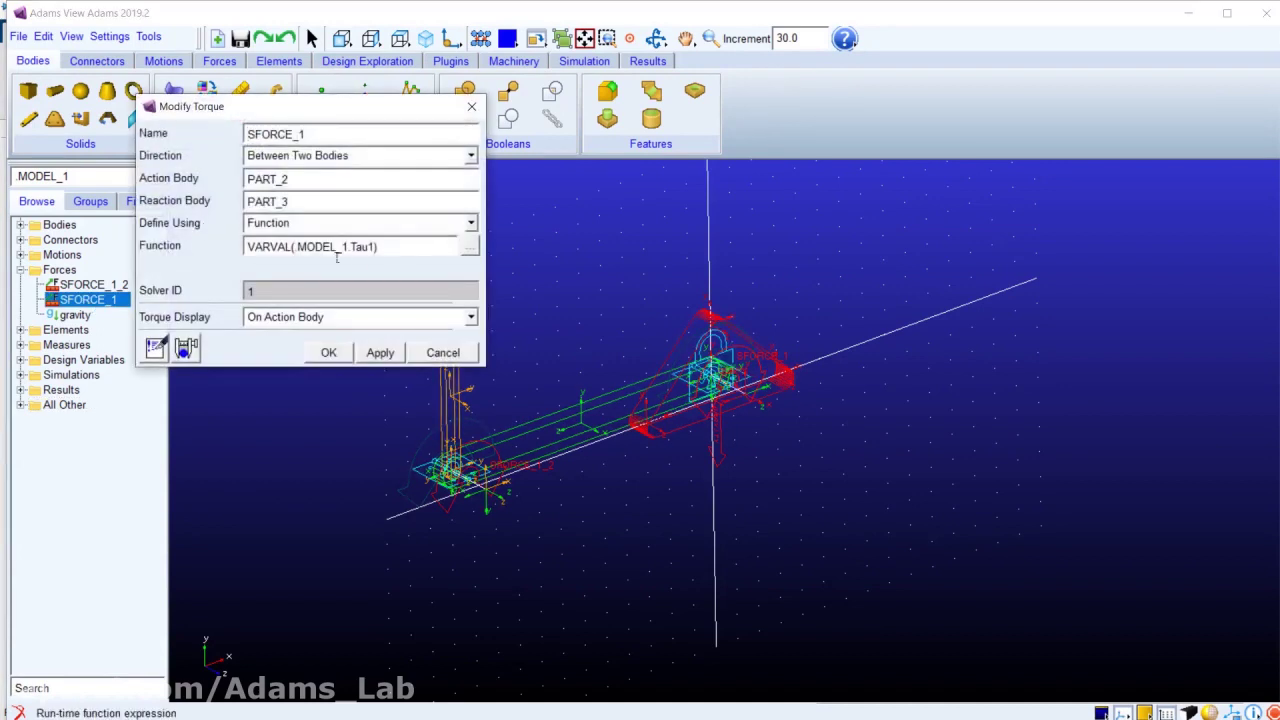
left_click_drag(389, 253, 245, 249)
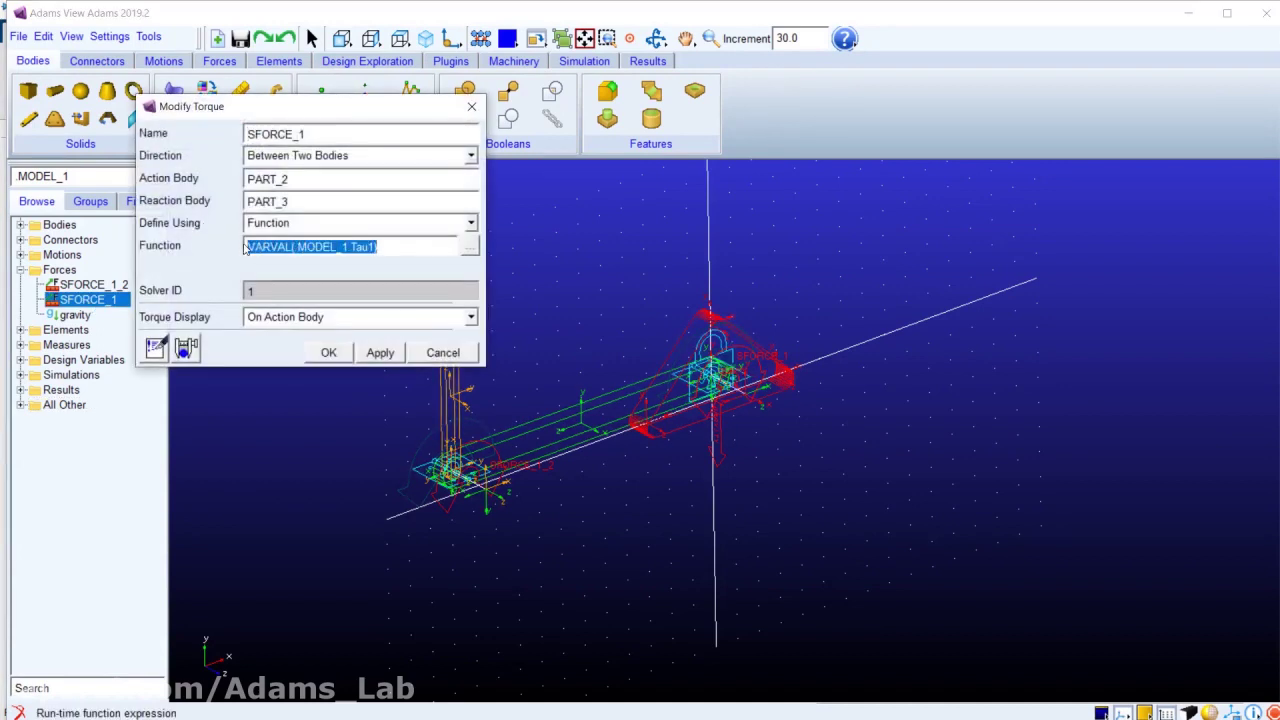
left_click(393, 255)
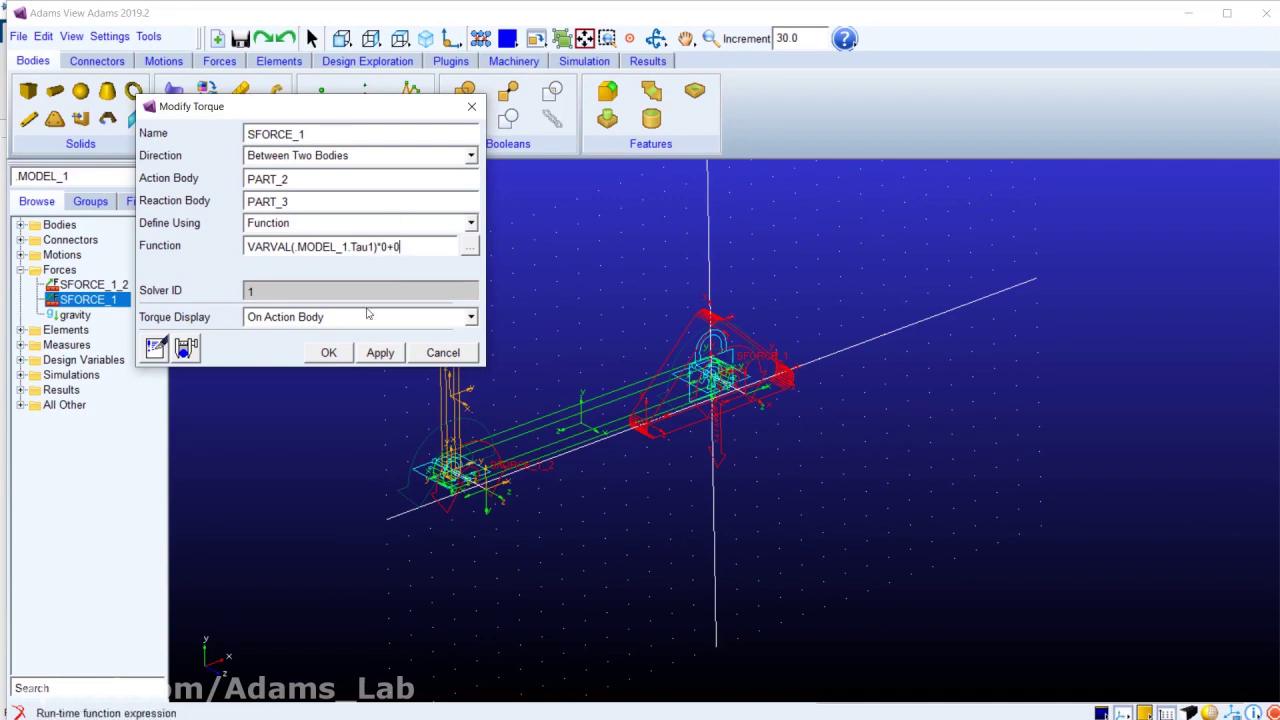
left_click(329, 353)
double_click(85, 290)
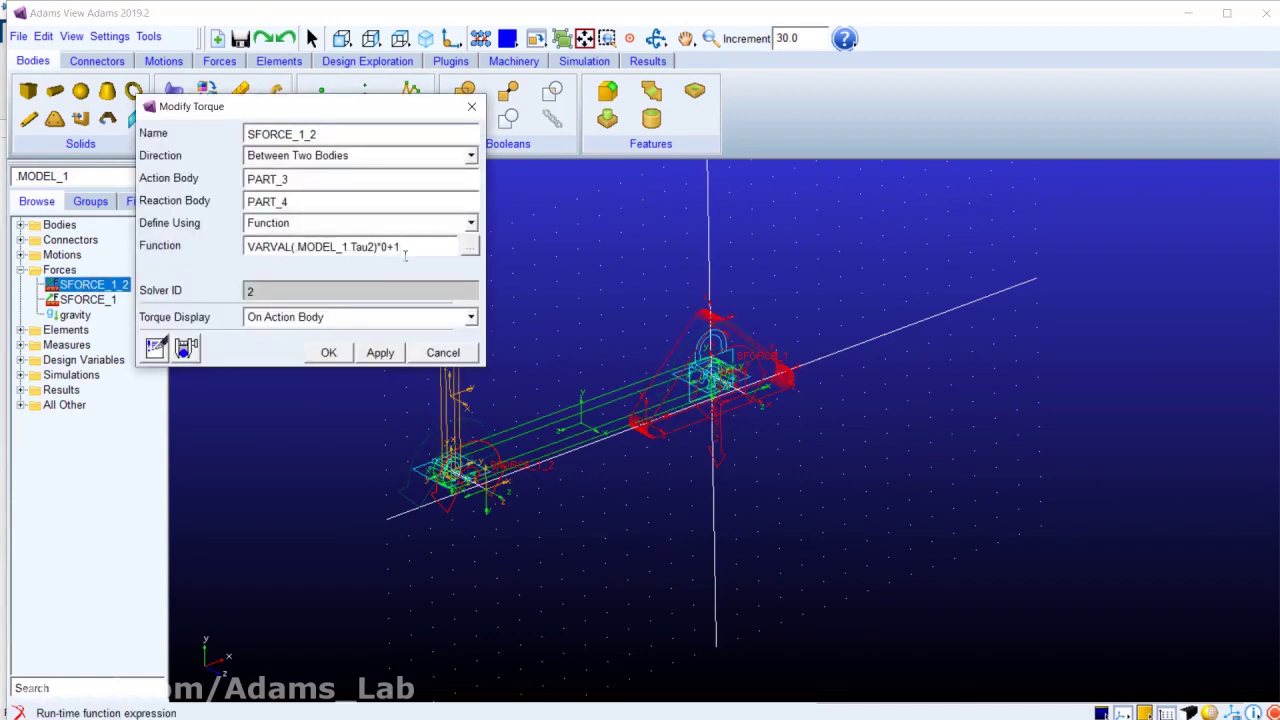
left_click(329, 353)
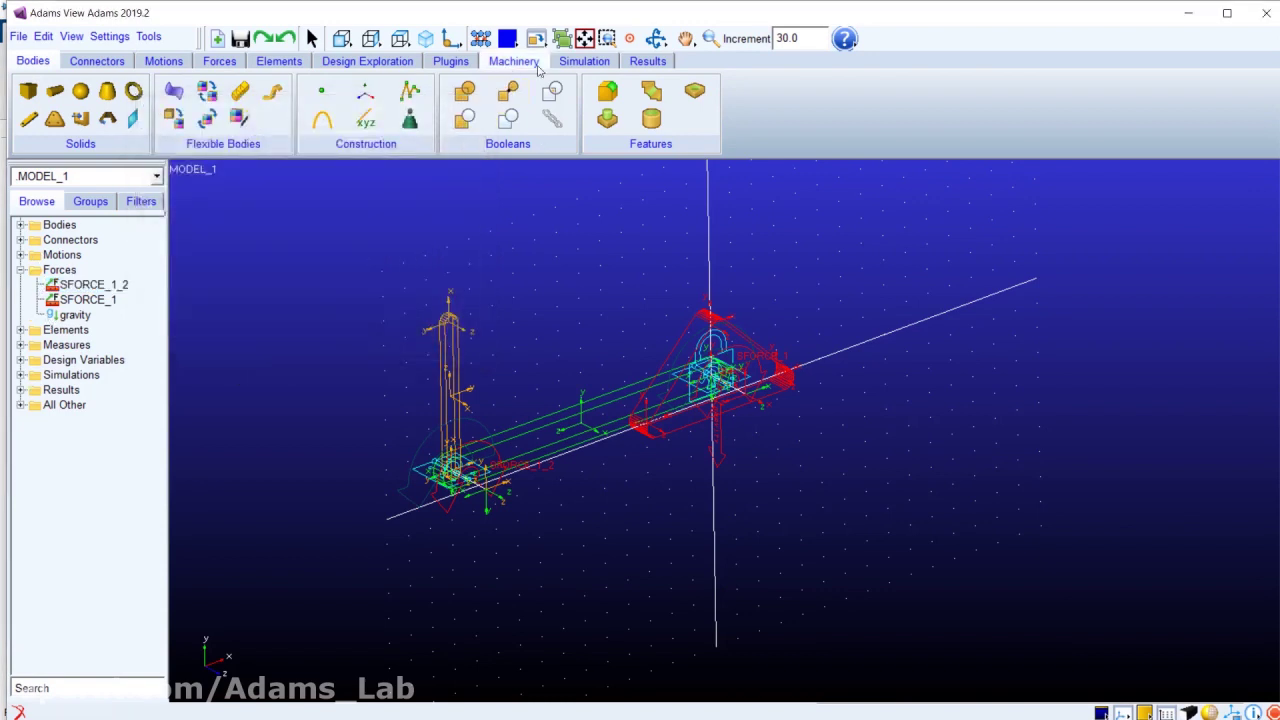
Step: Try to run an interactive simulation of the Adams model, check which expression the Message Window reports, and dismiss the messages
left_click(588, 62)
left_click(250, 102)
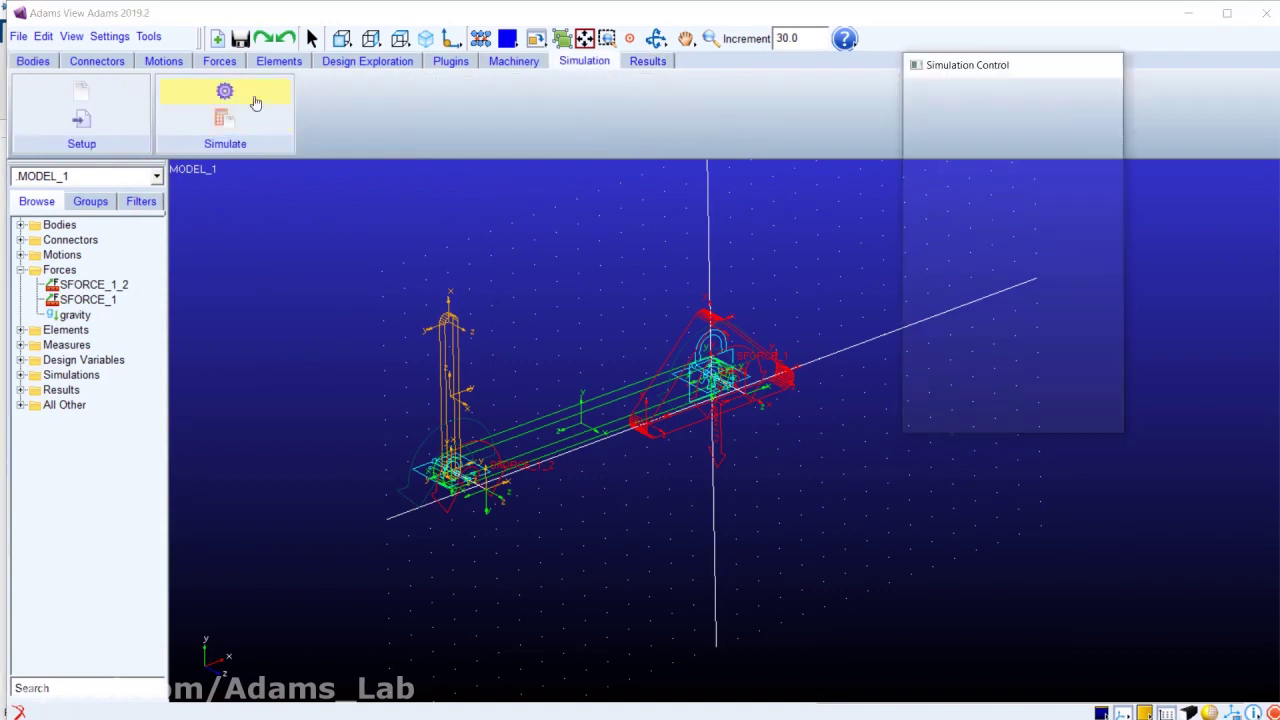
left_click(986, 96)
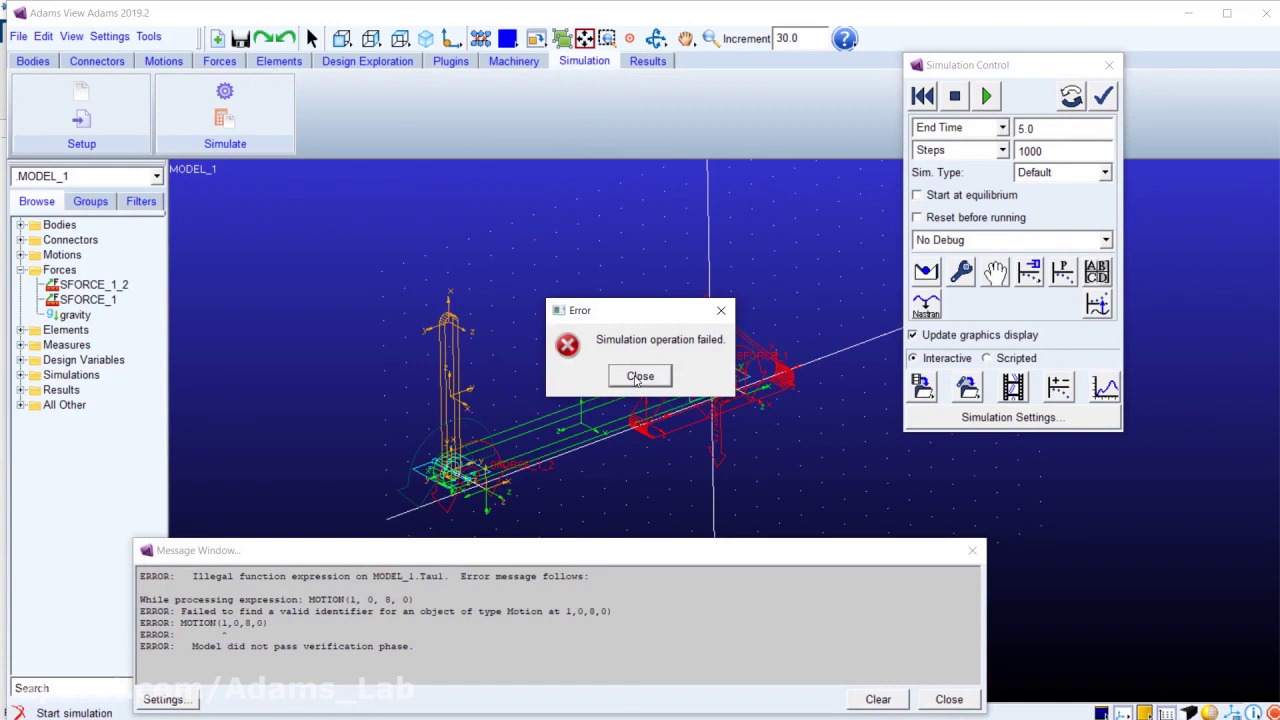
left_click(640, 376)
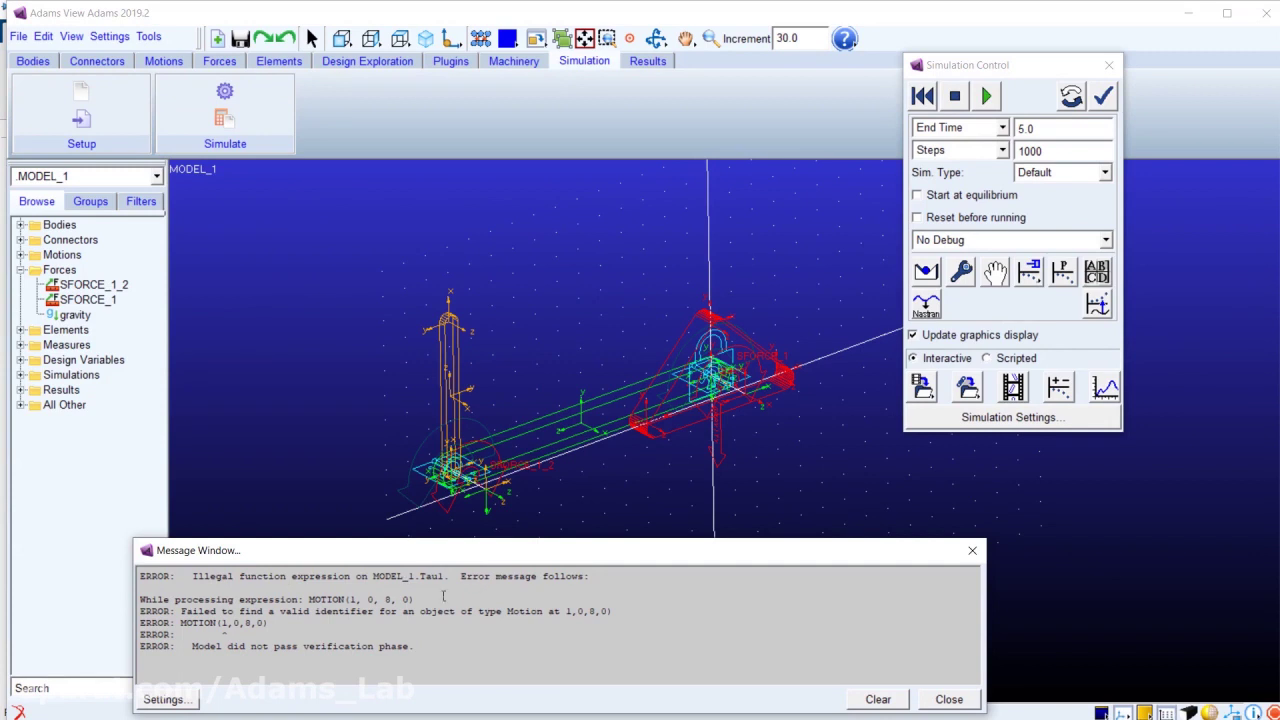
left_click_drag(311, 601, 347, 606)
triple_click(333, 609)
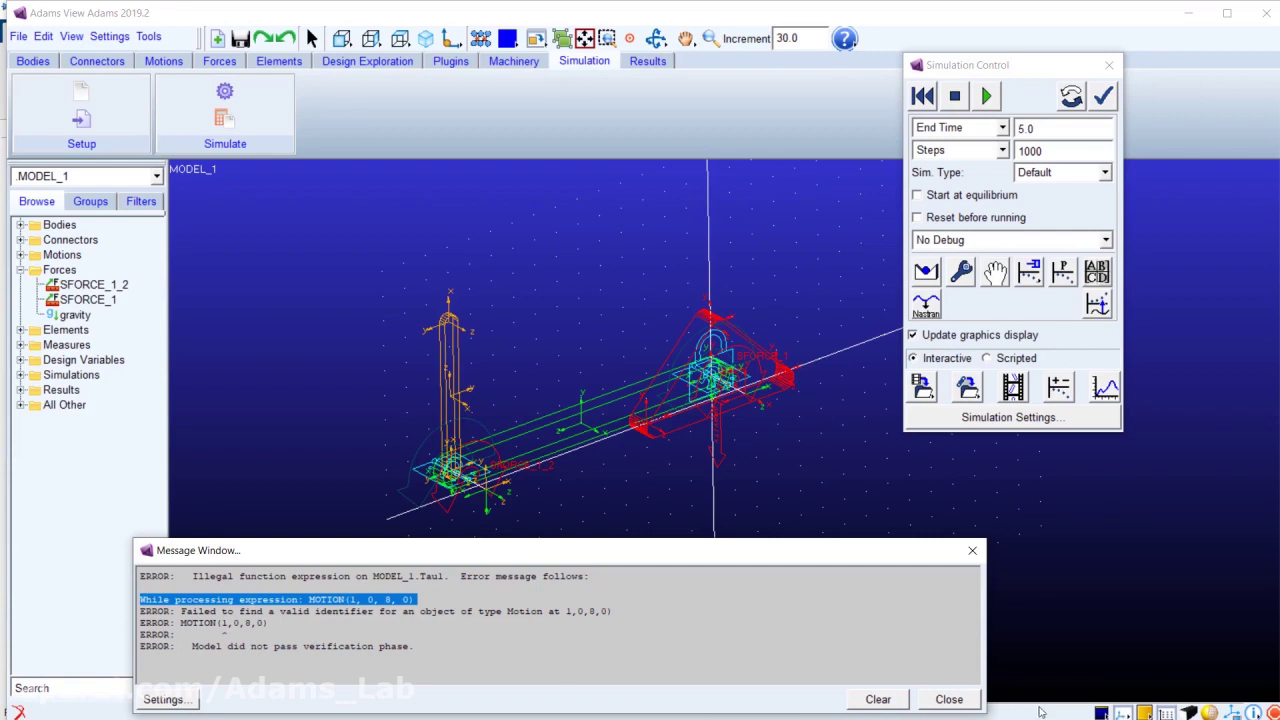
left_click(972, 550)
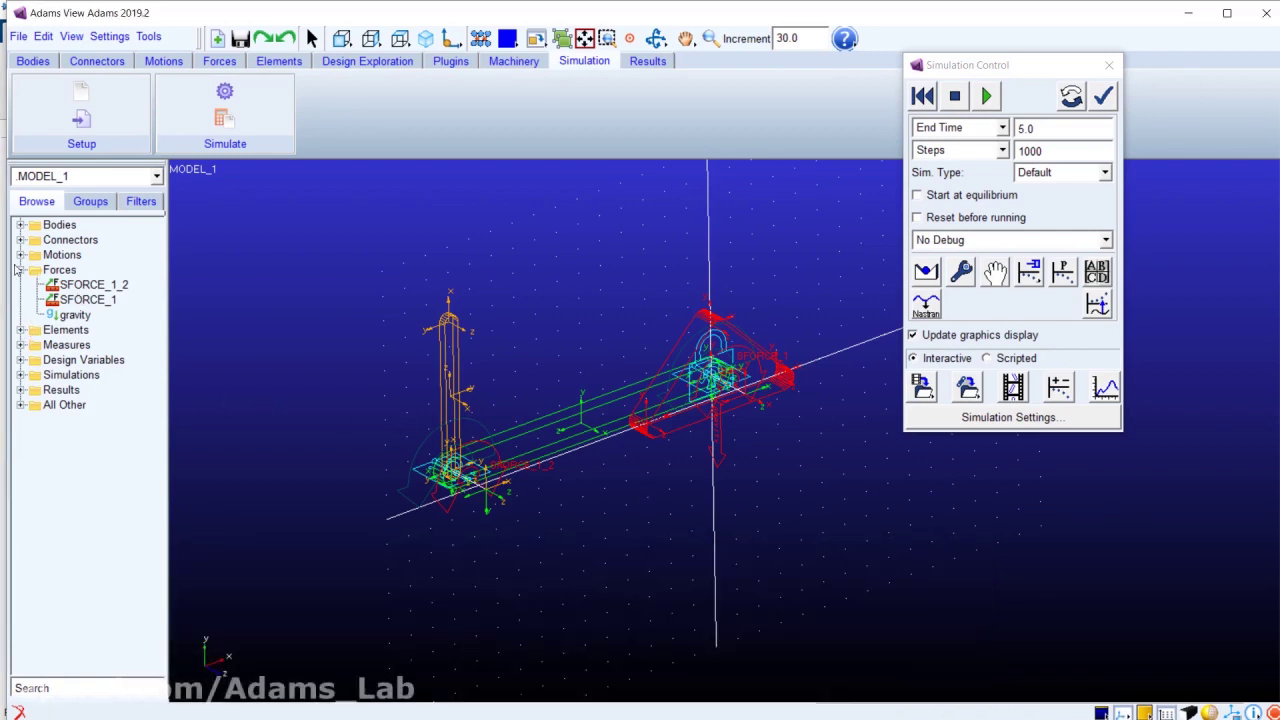
Step: Try to delete MOTION_1, list the objects that depend on it, and close the Message Window
left_click(19, 256)
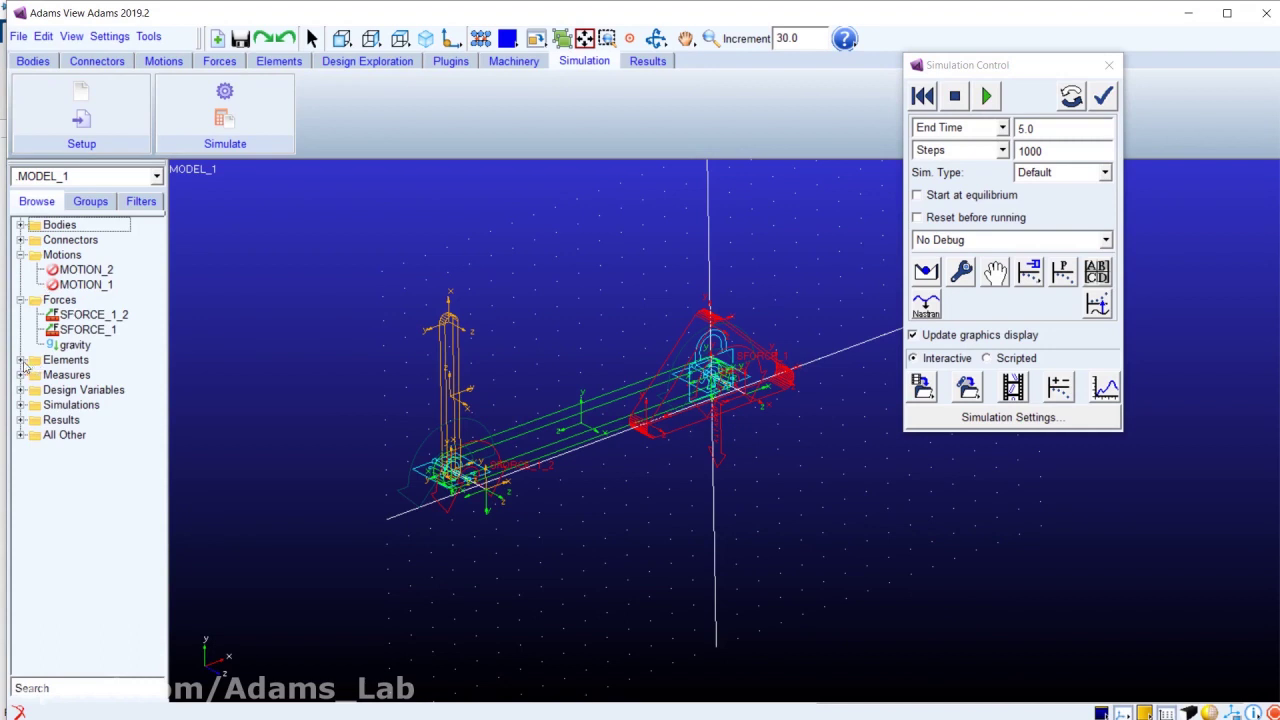
left_click(20, 360)
left_click(37, 375)
left_click(74, 270)
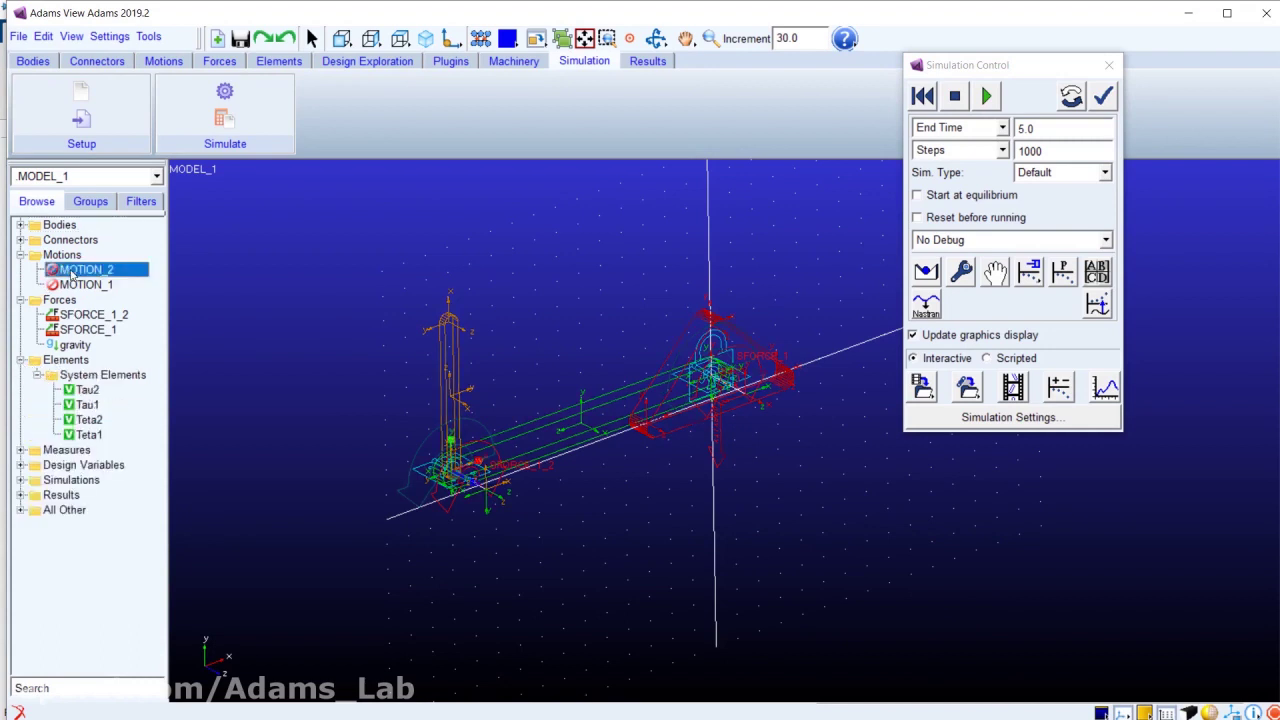
right_click(84, 286)
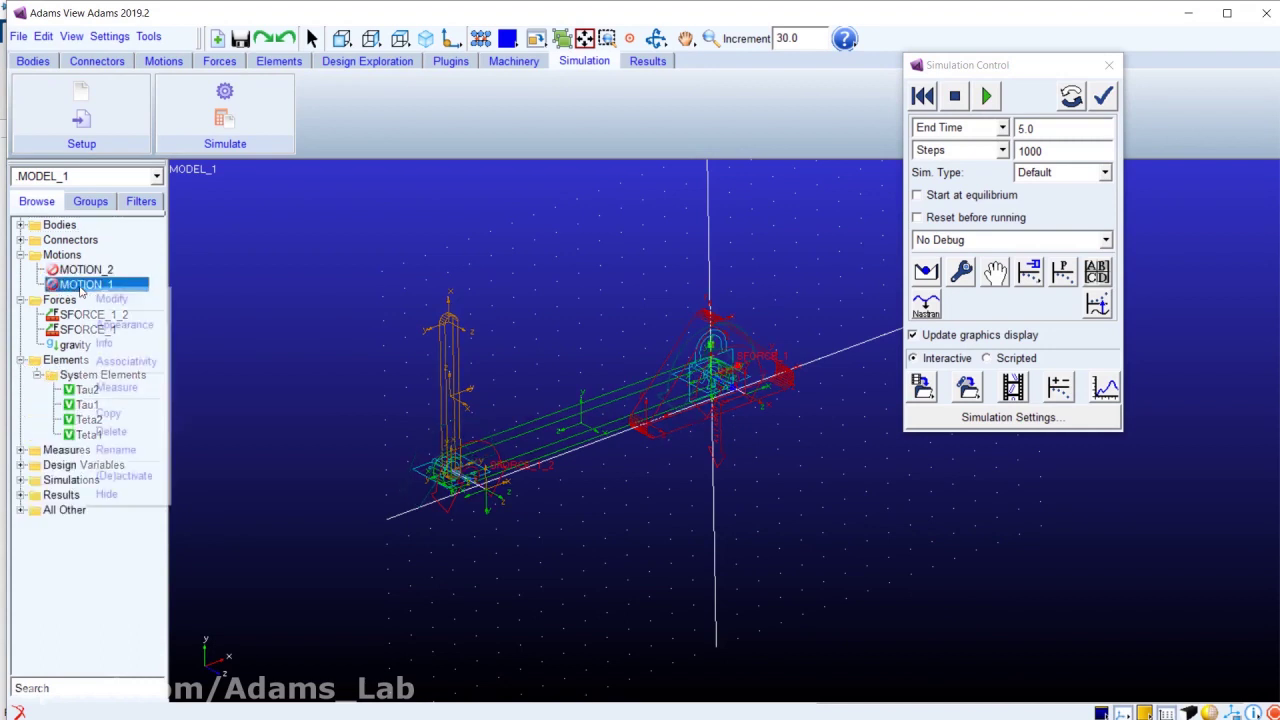
left_click(121, 437)
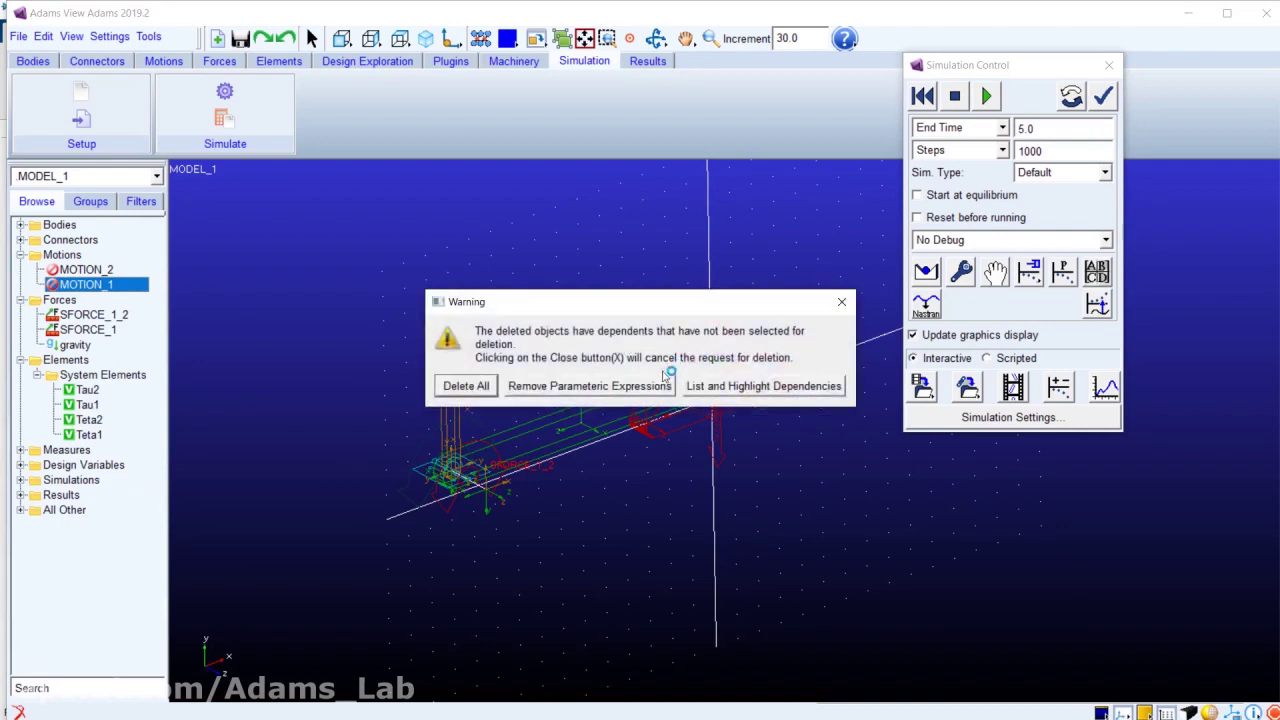
left_click(724, 388)
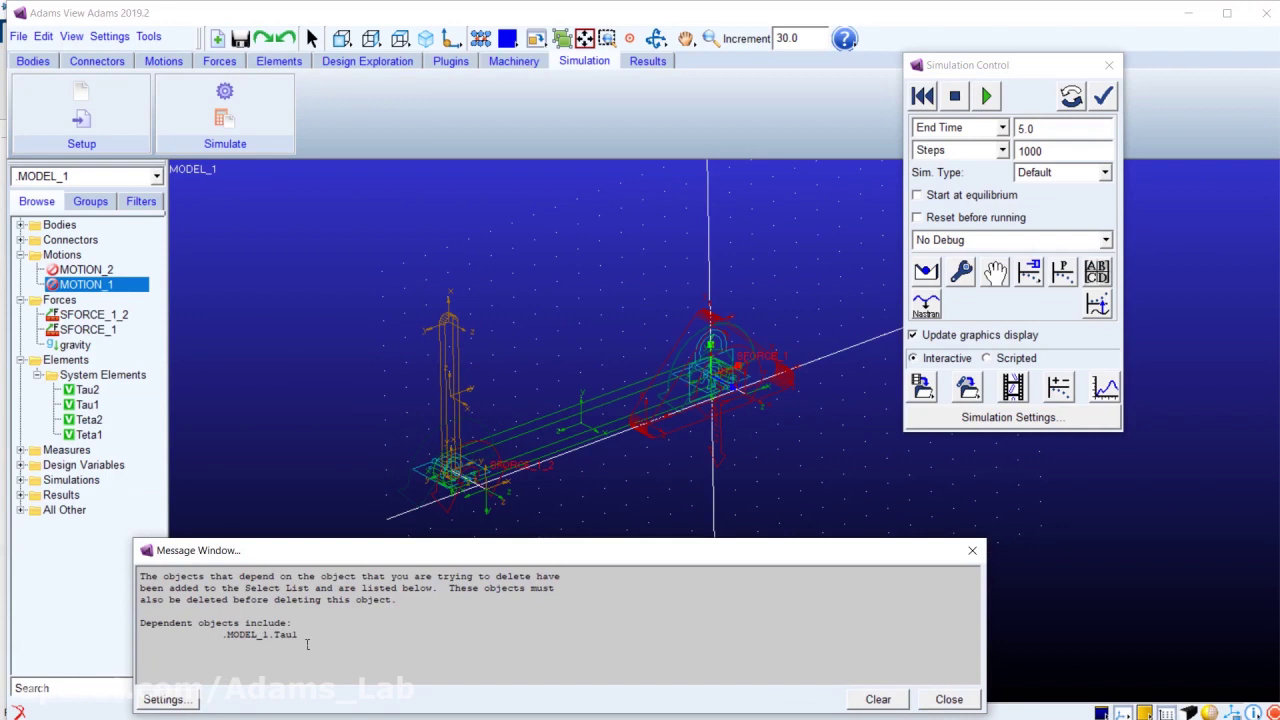
double_click(284, 637)
left_click(946, 699)
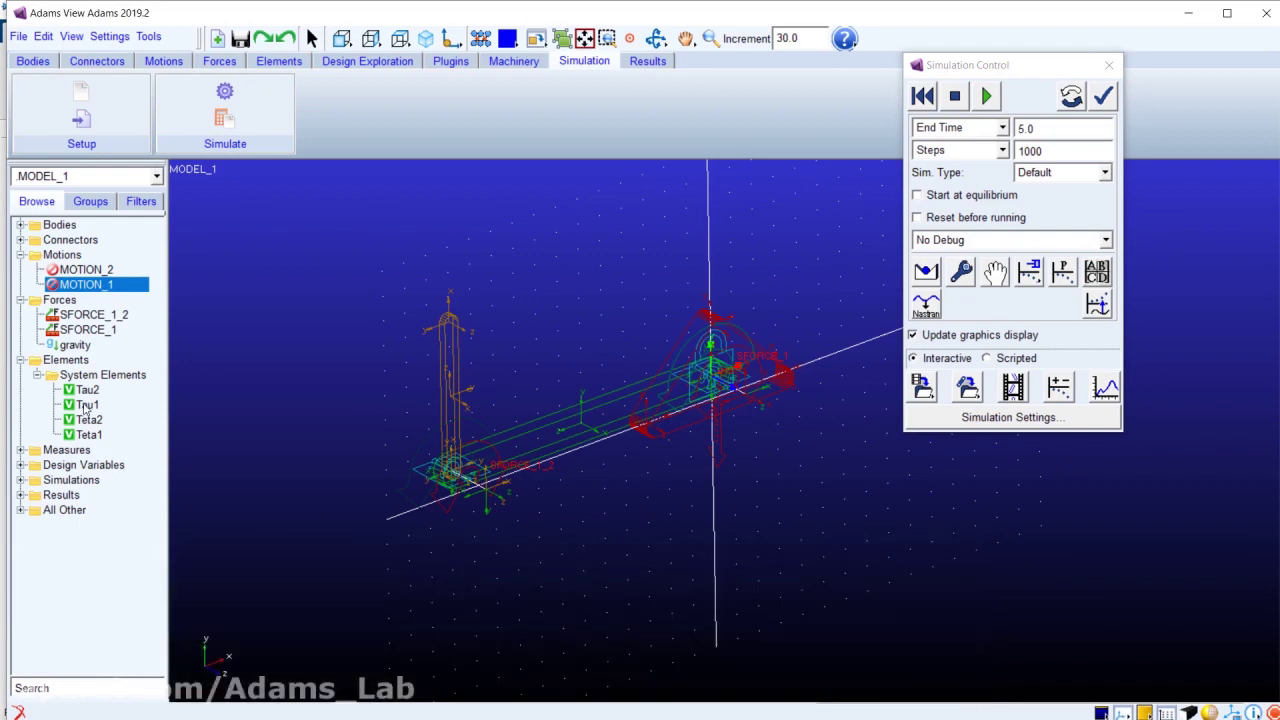
Step: Try to delete the Tau1 system element, list the objects that depend on it, and close the Message Window
right_click(86, 406)
left_click(115, 546)
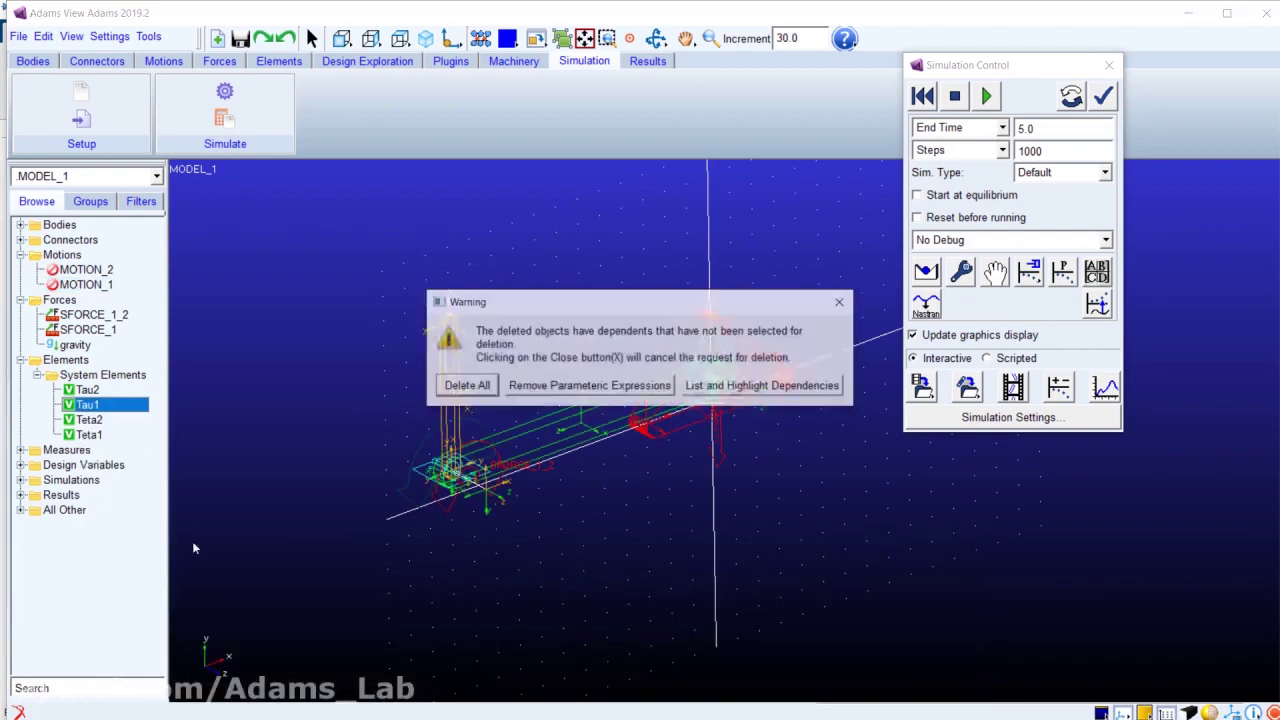
left_click(768, 389)
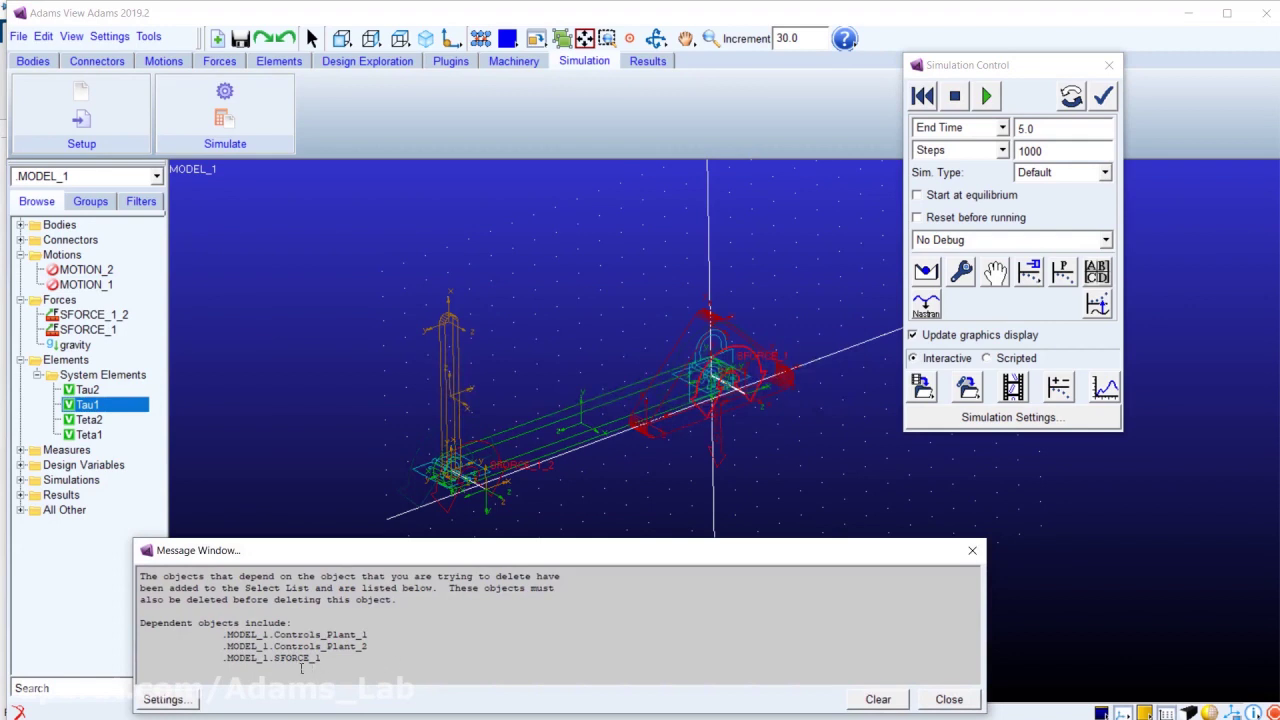
left_click_drag(417, 561, 407, 486)
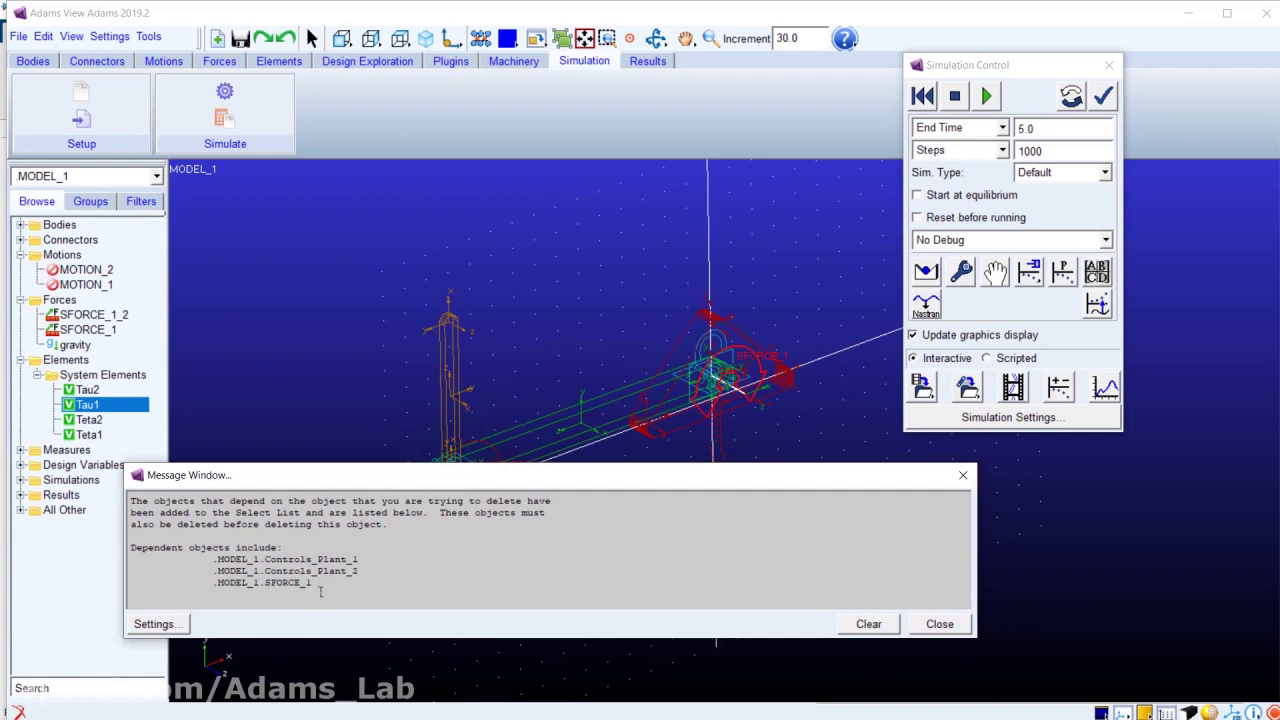
left_click_drag(320, 591, 265, 585)
left_click(963, 475)
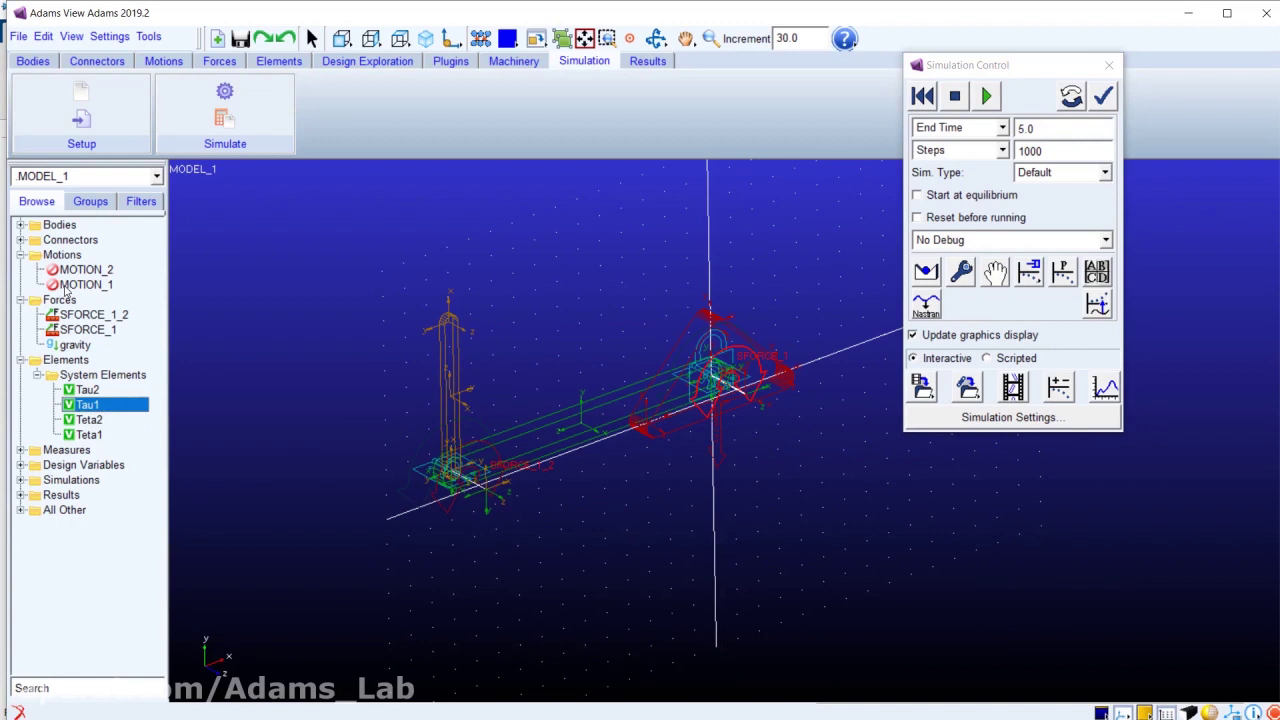
Step: Set the time function of joint motion MOTION_1 to 0
left_click(64, 285)
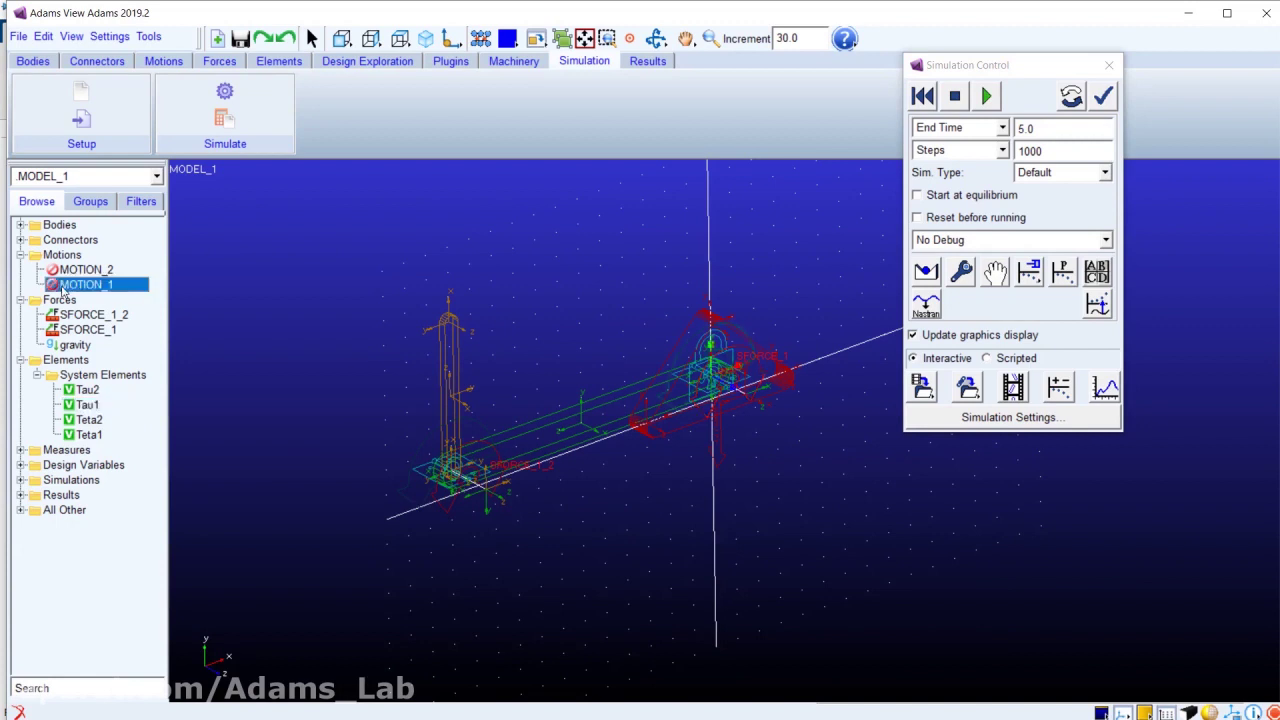
double_click(64, 285)
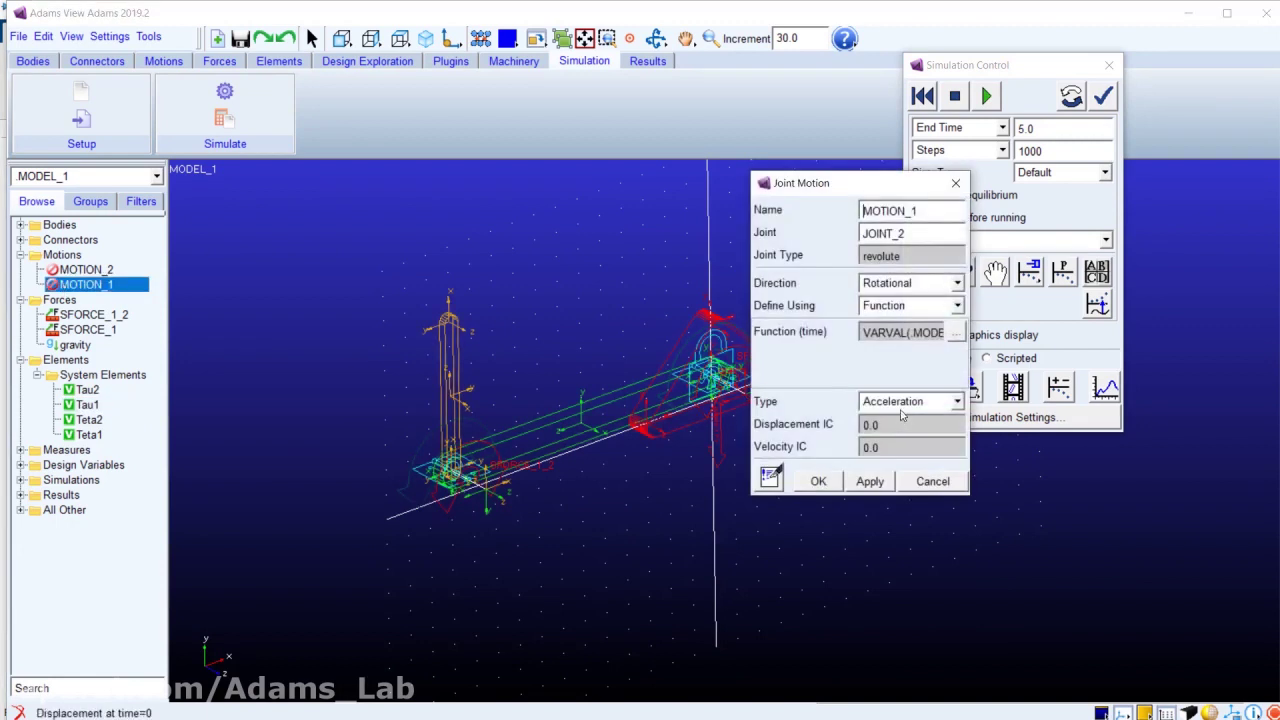
triple_click(918, 337)
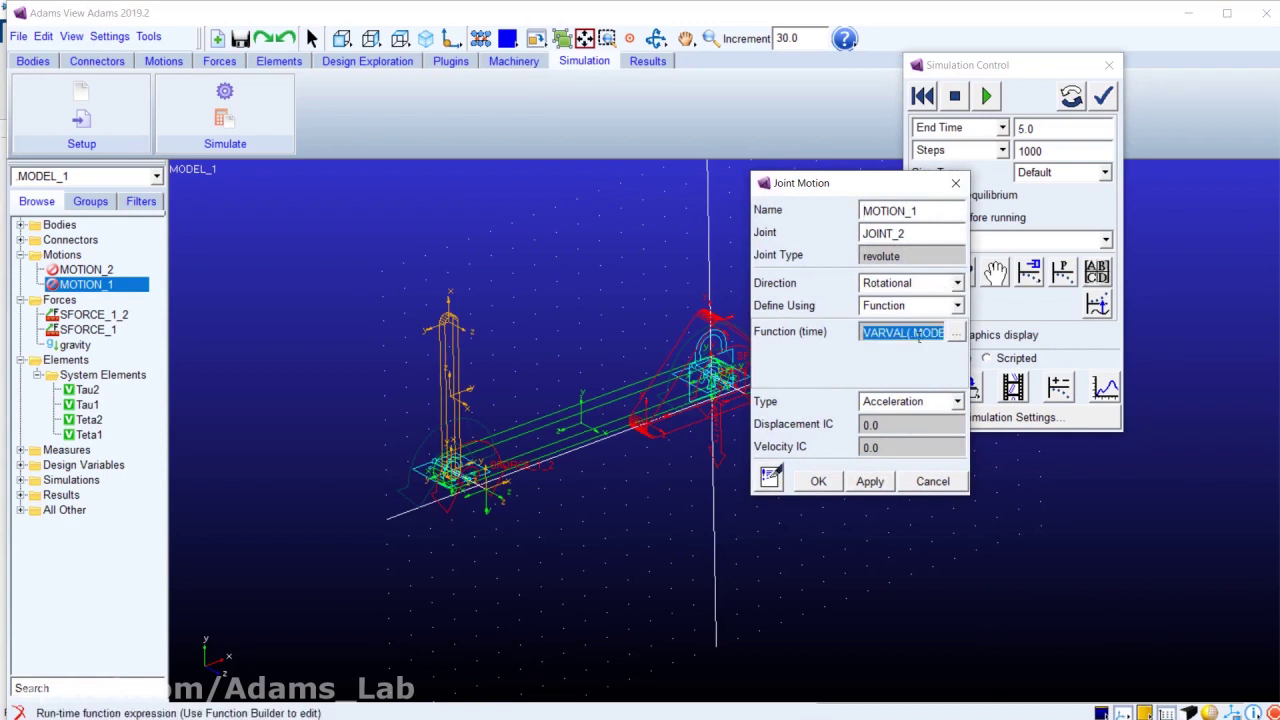
type("0")
left_click(818, 483)
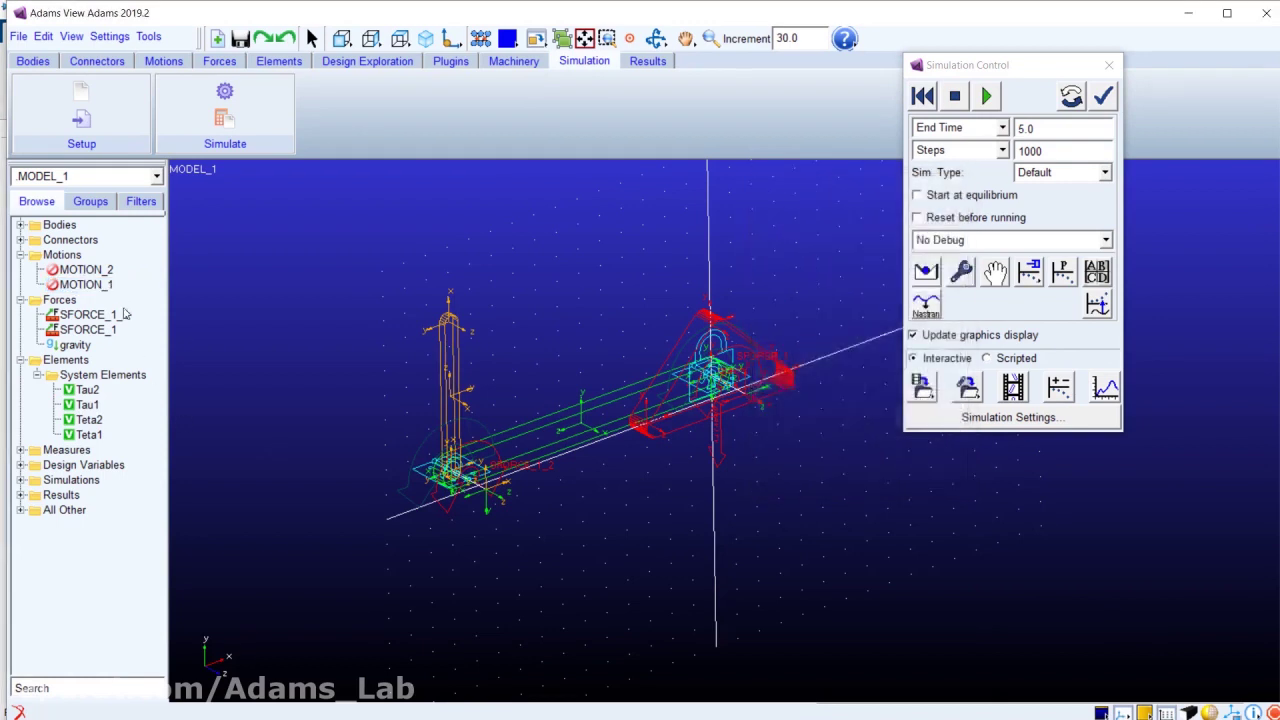
Step: Activate the MOTION_1 object in the model
right_click(110, 285)
left_click(139, 473)
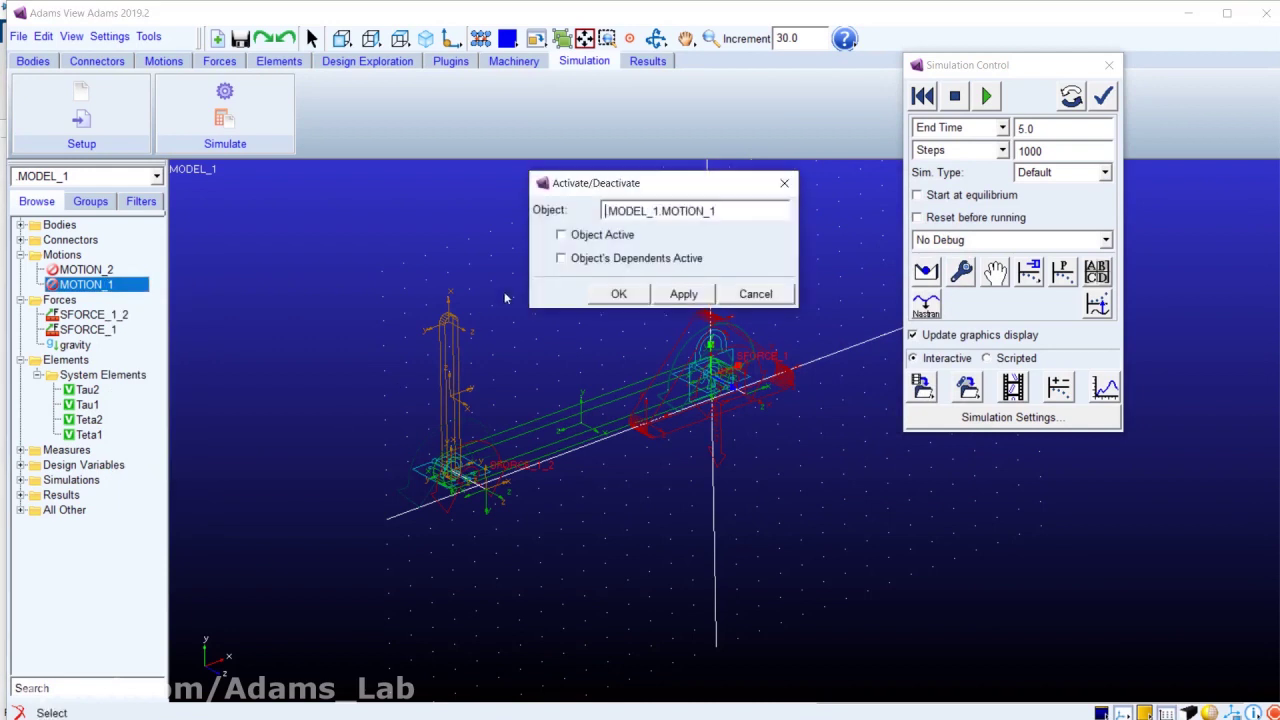
left_click(600, 240)
left_click(611, 294)
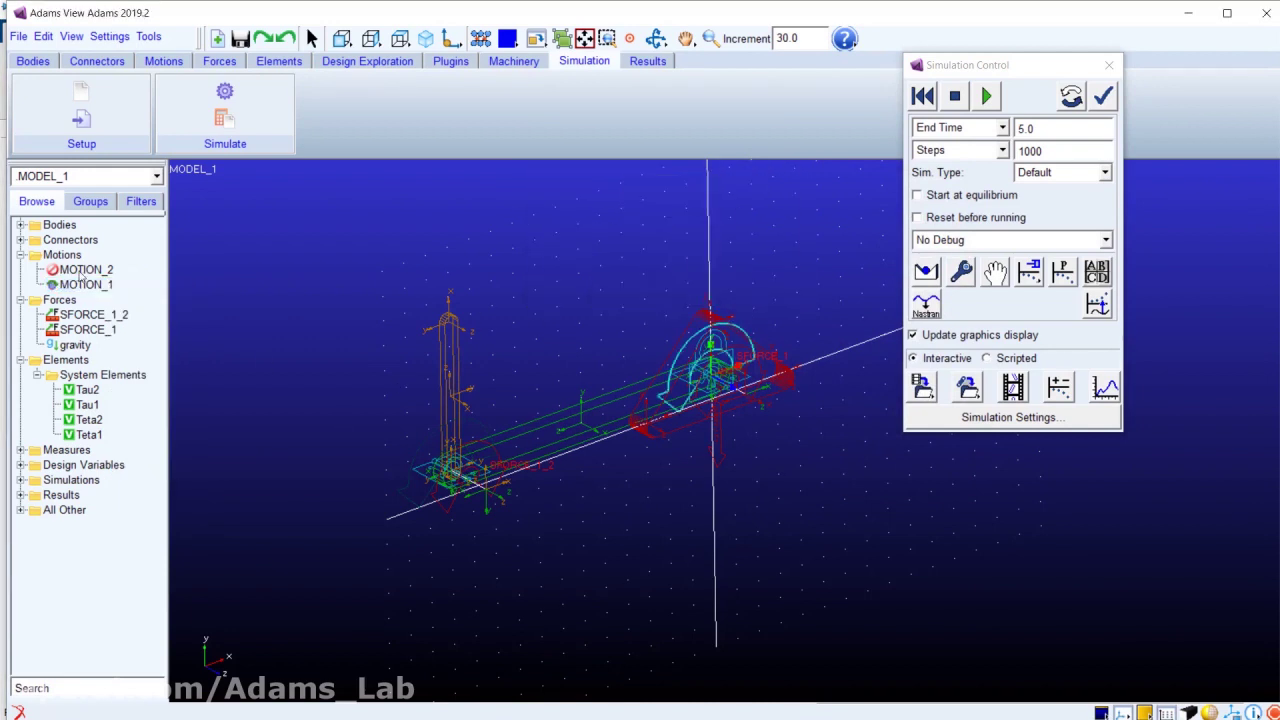
Step: Review and confirm the joint motion settings of MOTION_2, and activate the motion
right_click(80, 271)
key("Escape")
left_click(72, 277)
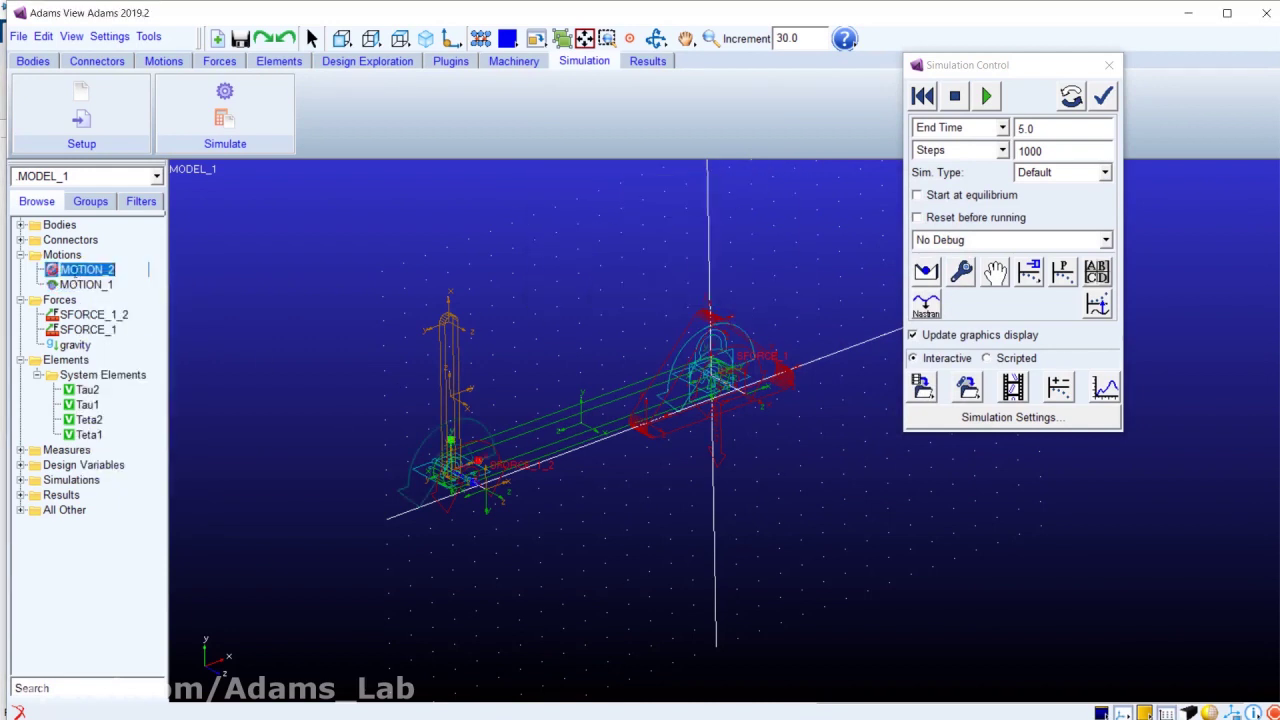
double_click(57, 272)
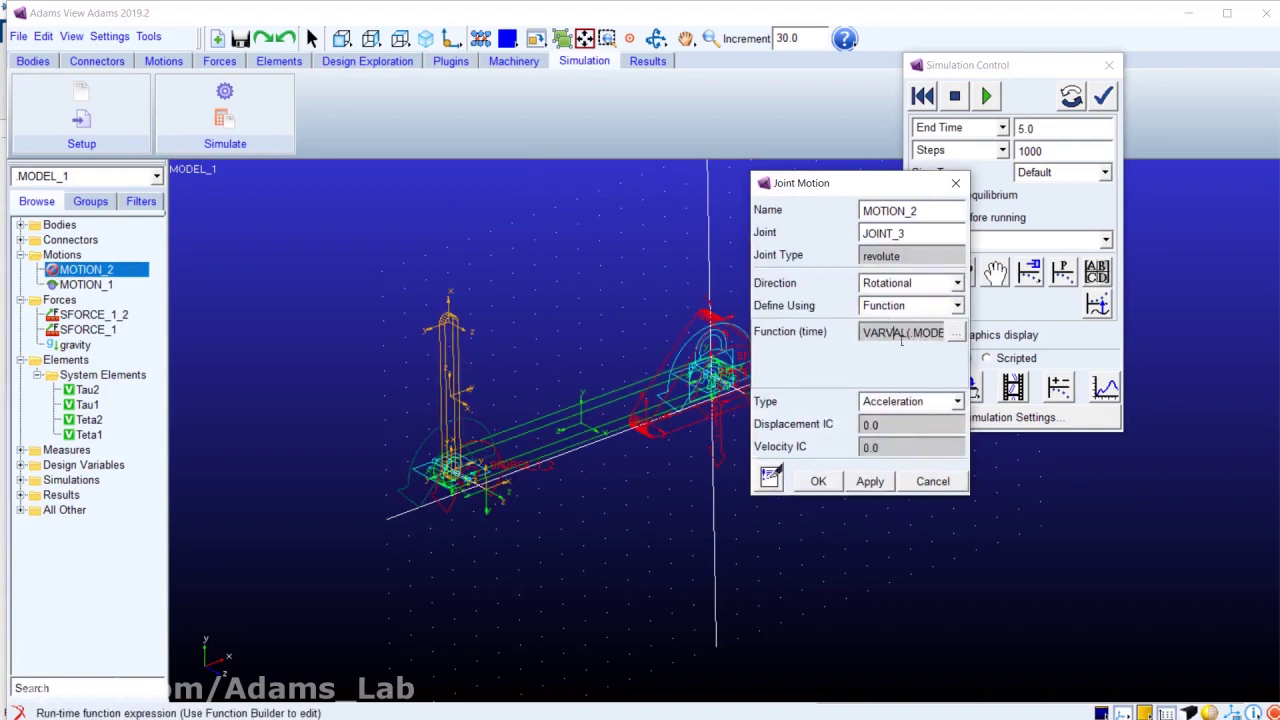
left_click(818, 481)
right_click(99, 279)
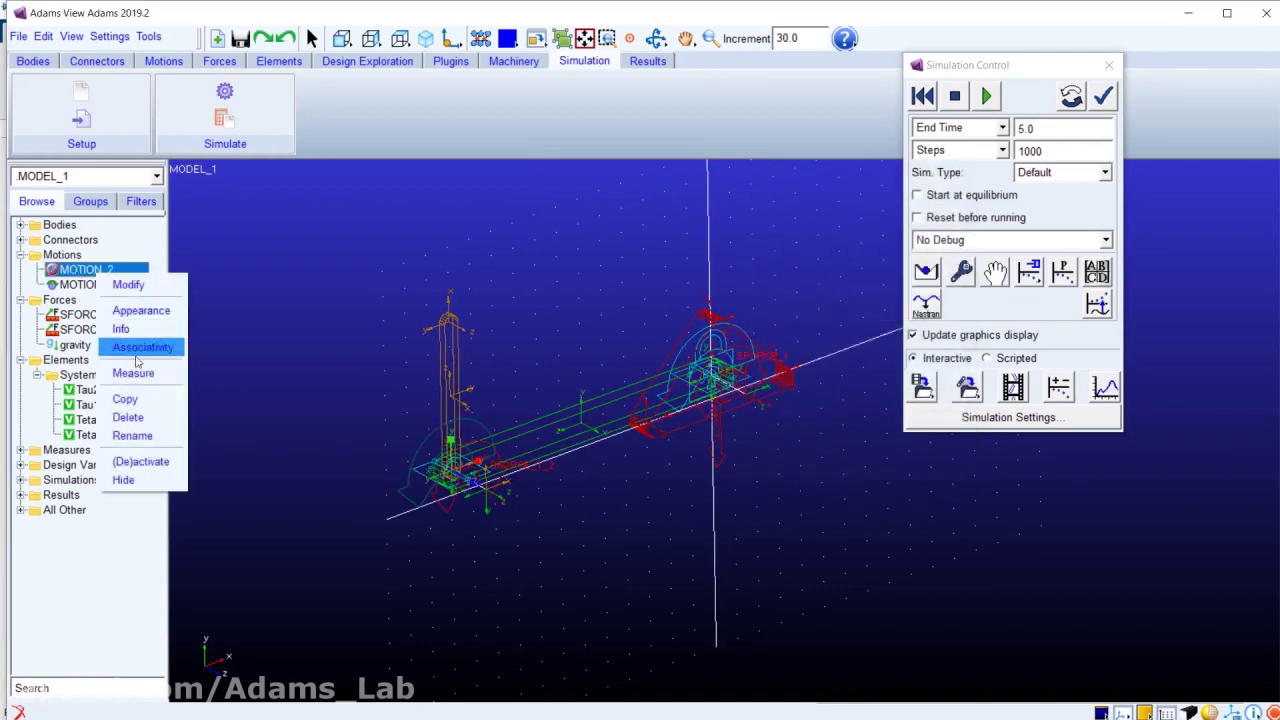
left_click(127, 462)
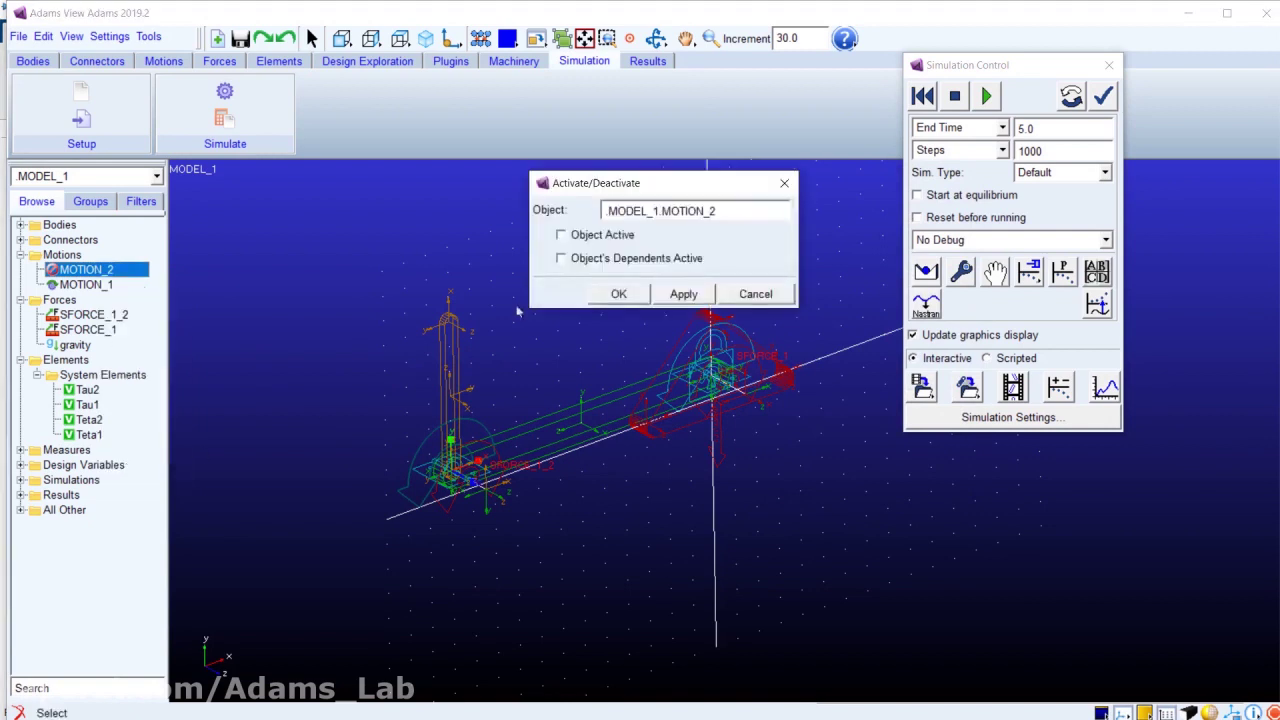
left_click(558, 232)
left_click(614, 293)
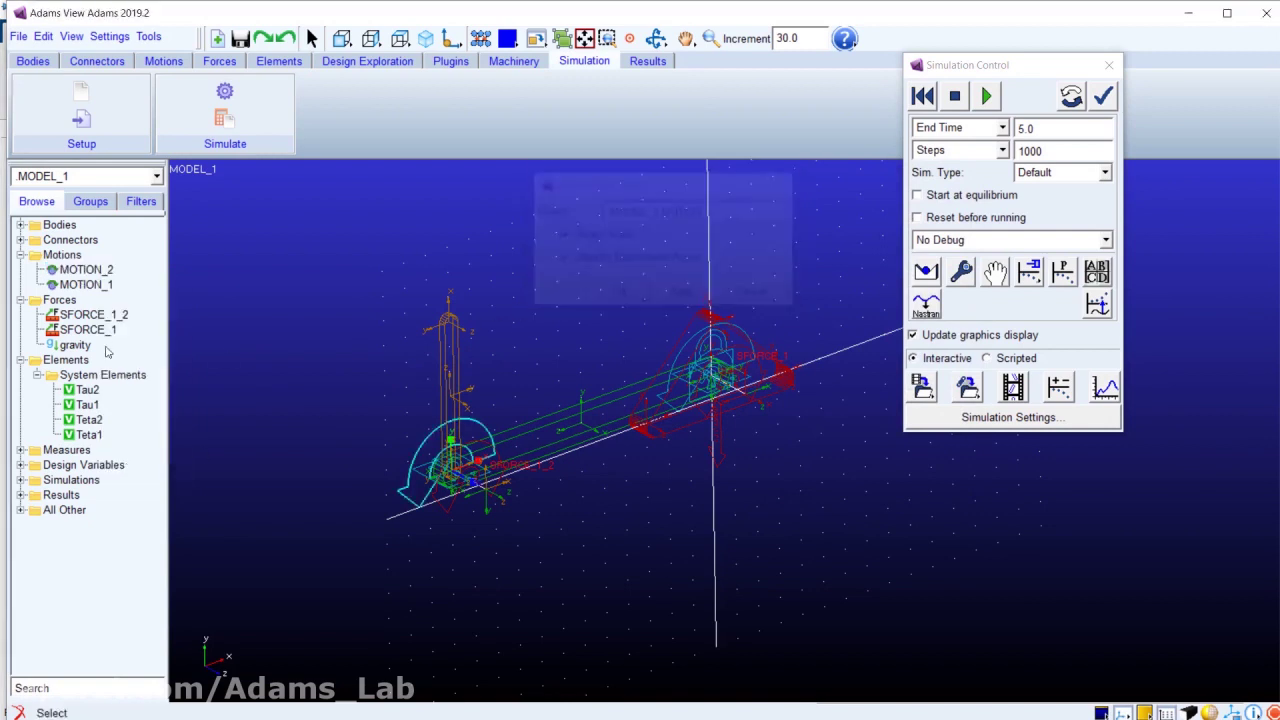
Step: Try to delete MOTION_2, list the objects that depend on it, and close the Message Window
right_click(86, 273)
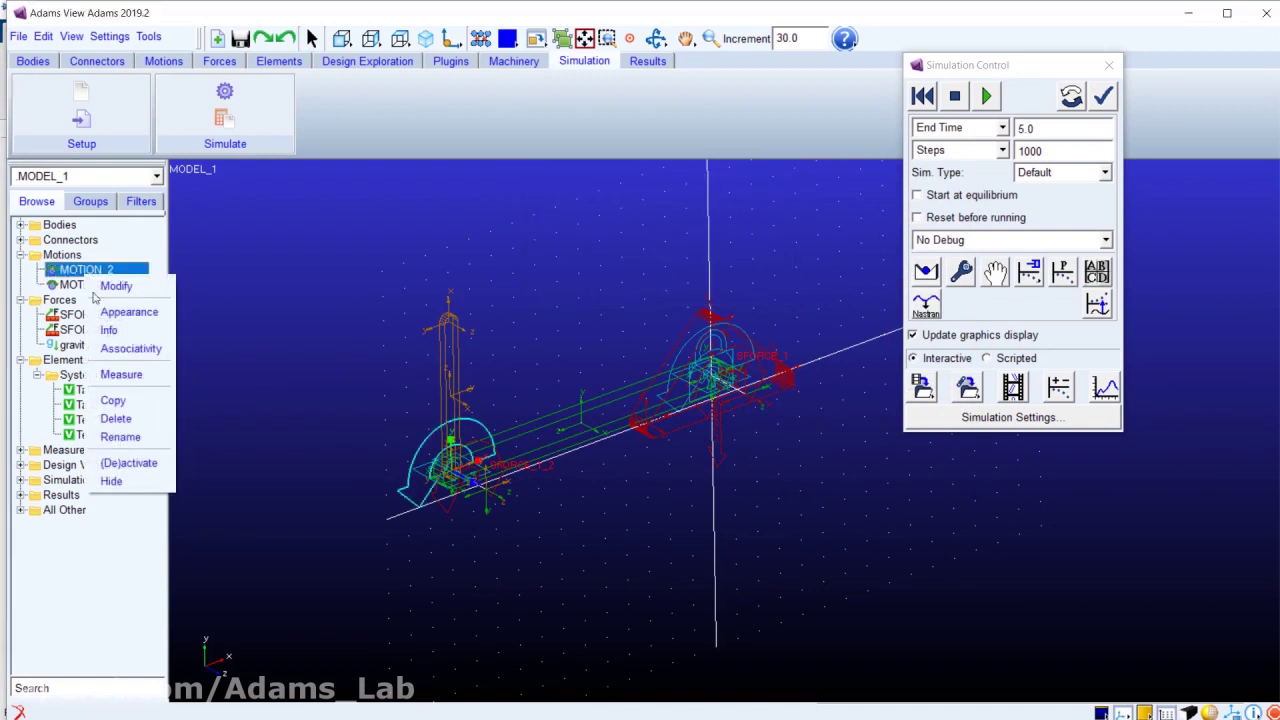
left_click(118, 419)
left_click(766, 383)
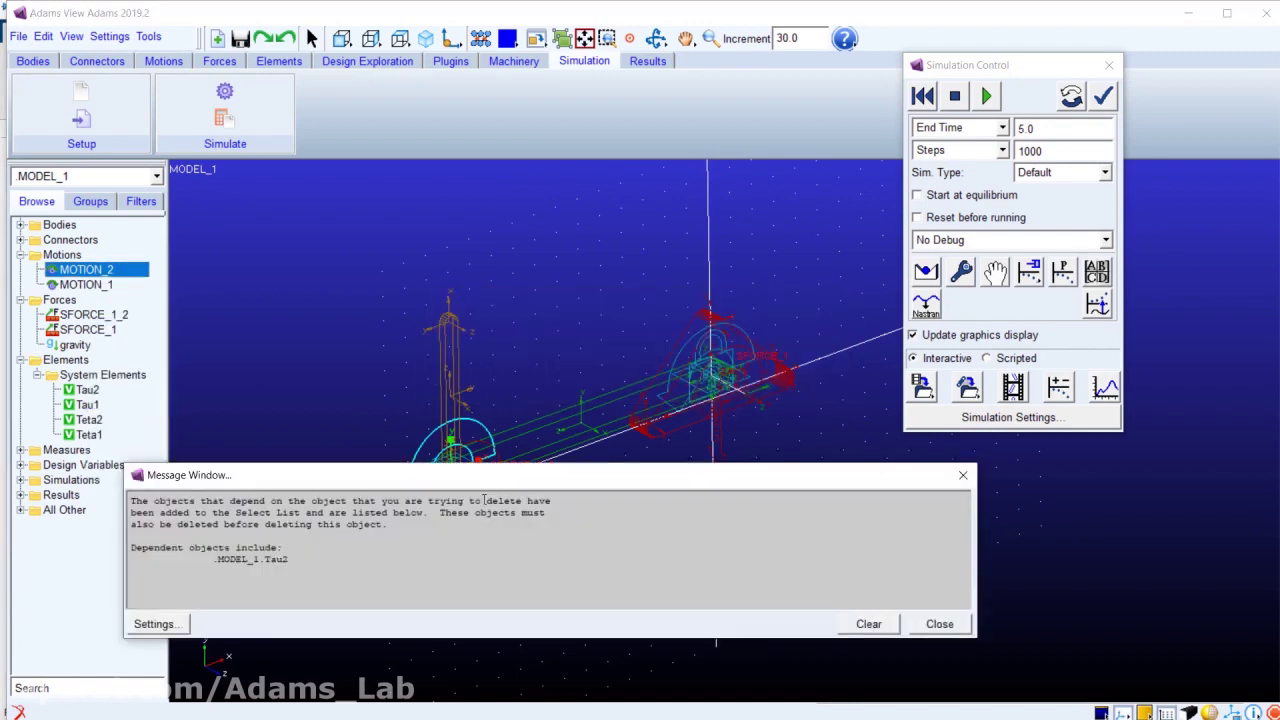
left_click_drag(293, 566, 215, 560)
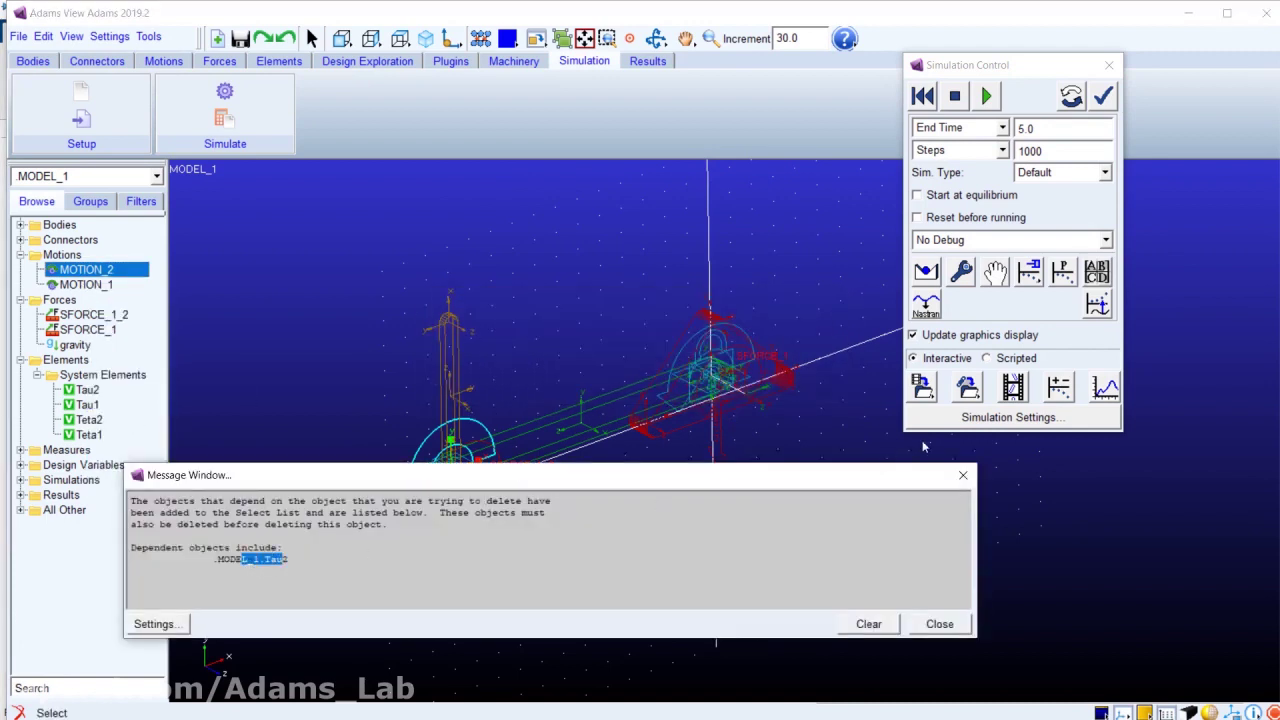
left_click(963, 475)
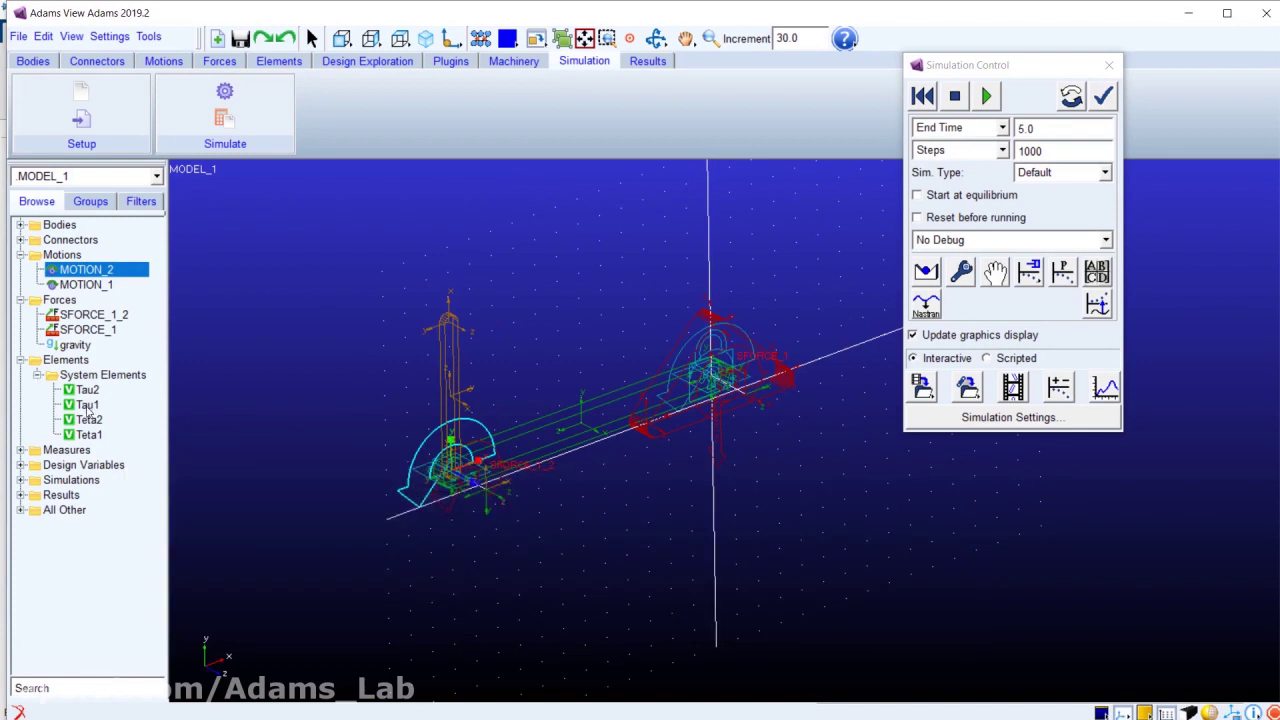
Step: Replace the torque function of SFORCE_1 with the constant 0, removing its reference to Tau1
double_click(88, 329)
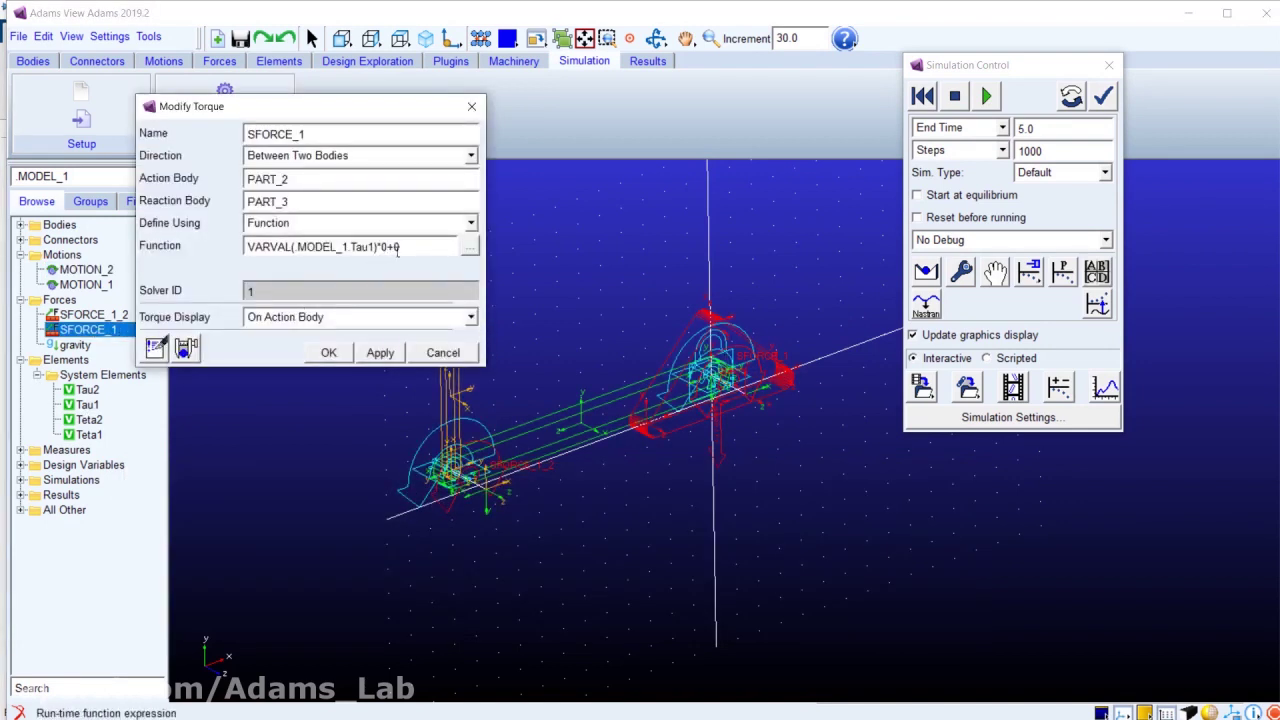
left_click_drag(378, 247, 229, 248)
key("BackSpace")
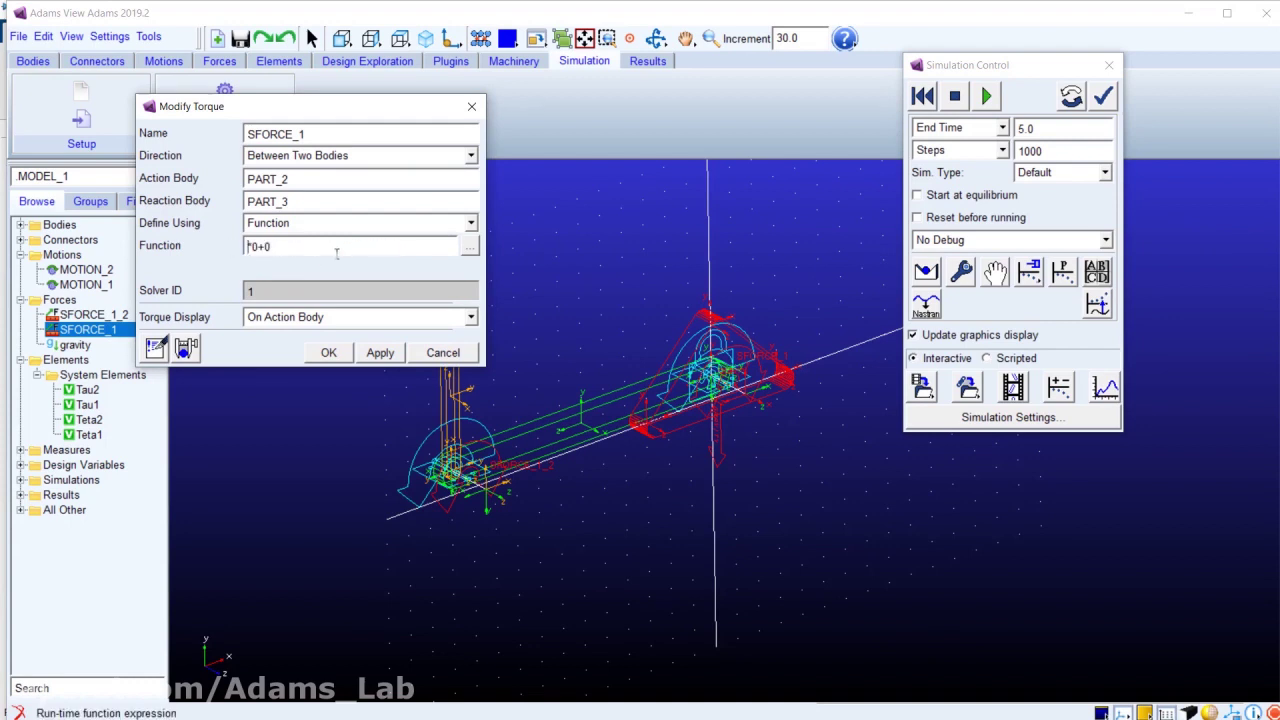
key("Delete")
key("Delete")
key("Delete")
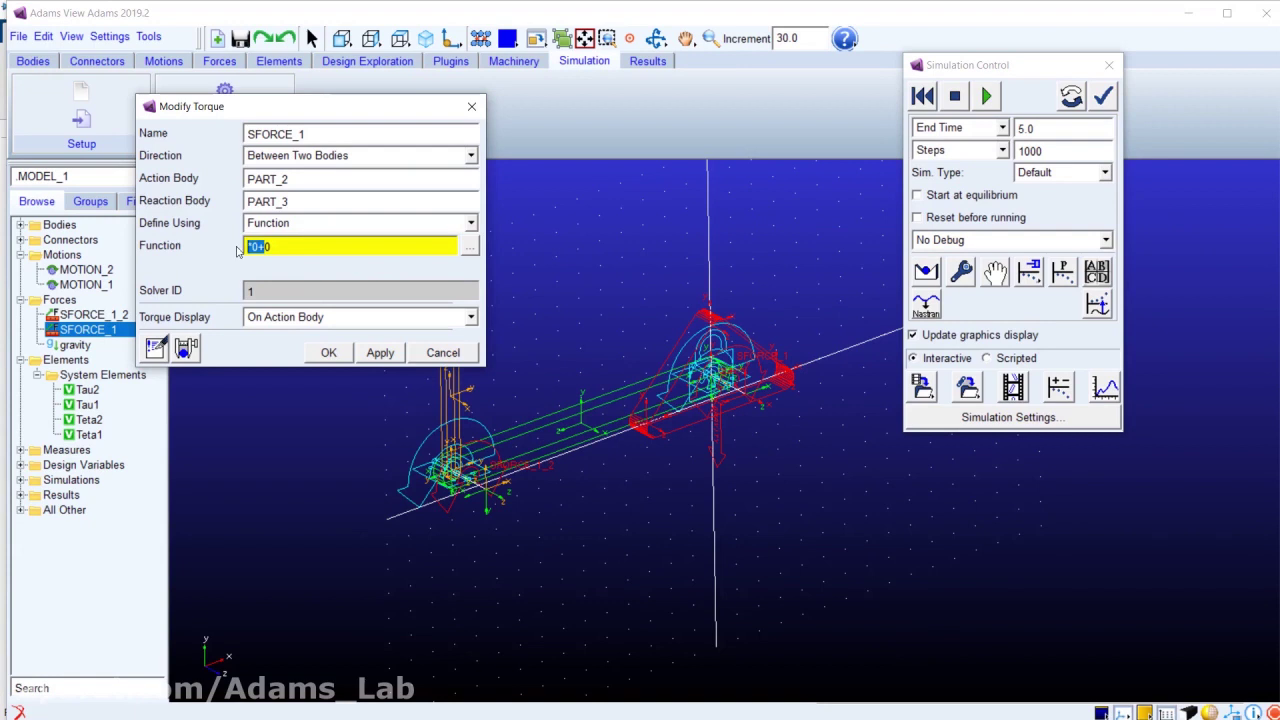
left_click(329, 353)
Step: Replace the torque function of SFORCE_1_2 with the constant 1, removing its reference to Tau2
double_click(92, 314)
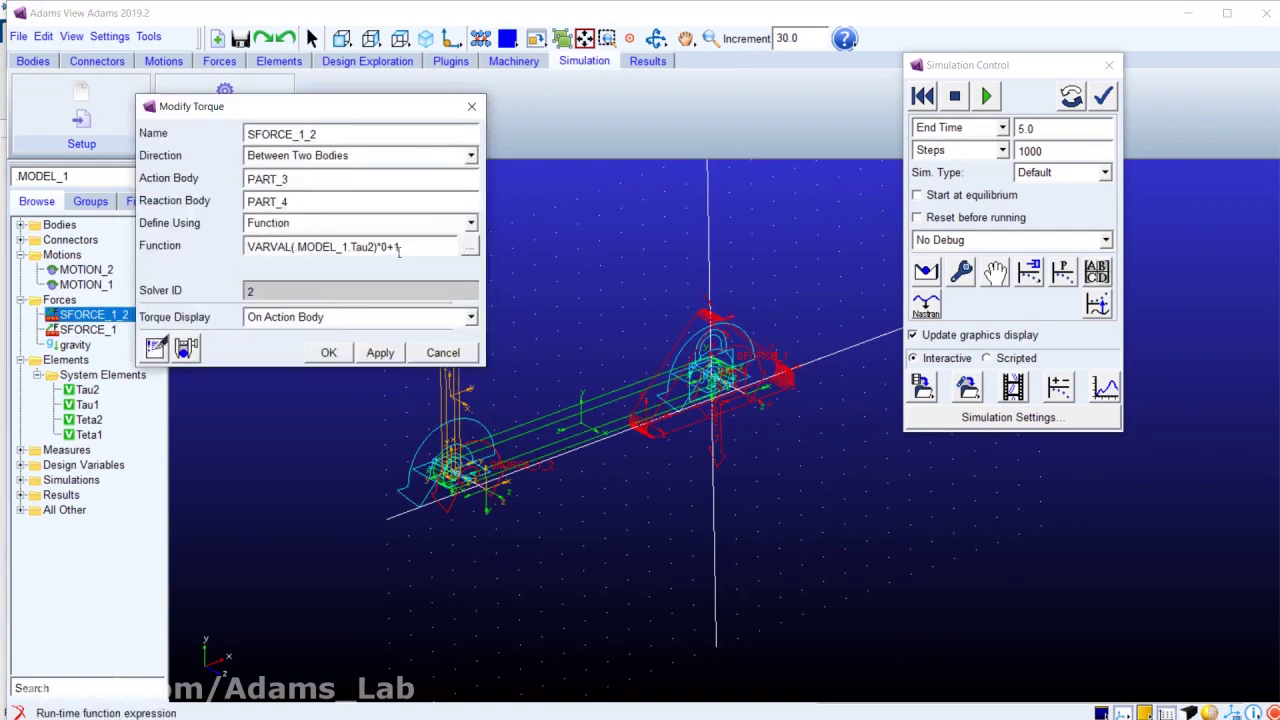
left_click_drag(398, 252, 316, 233)
type("1")
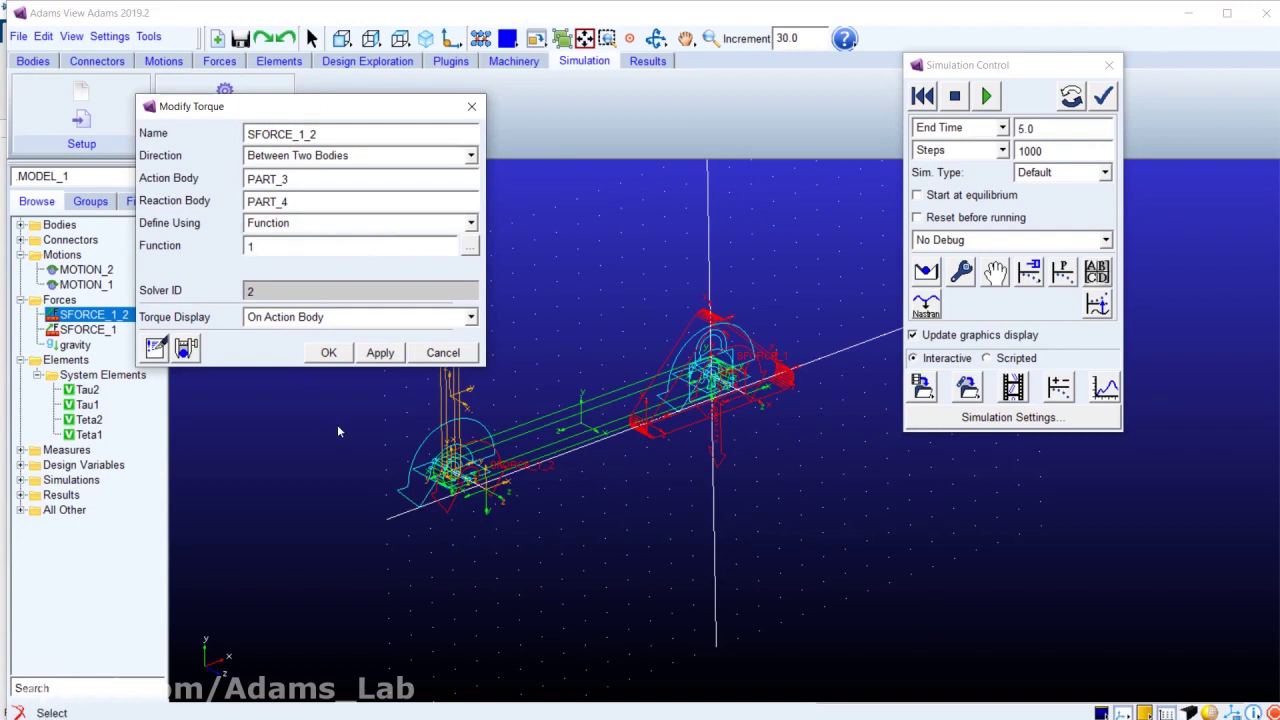
left_click(329, 352)
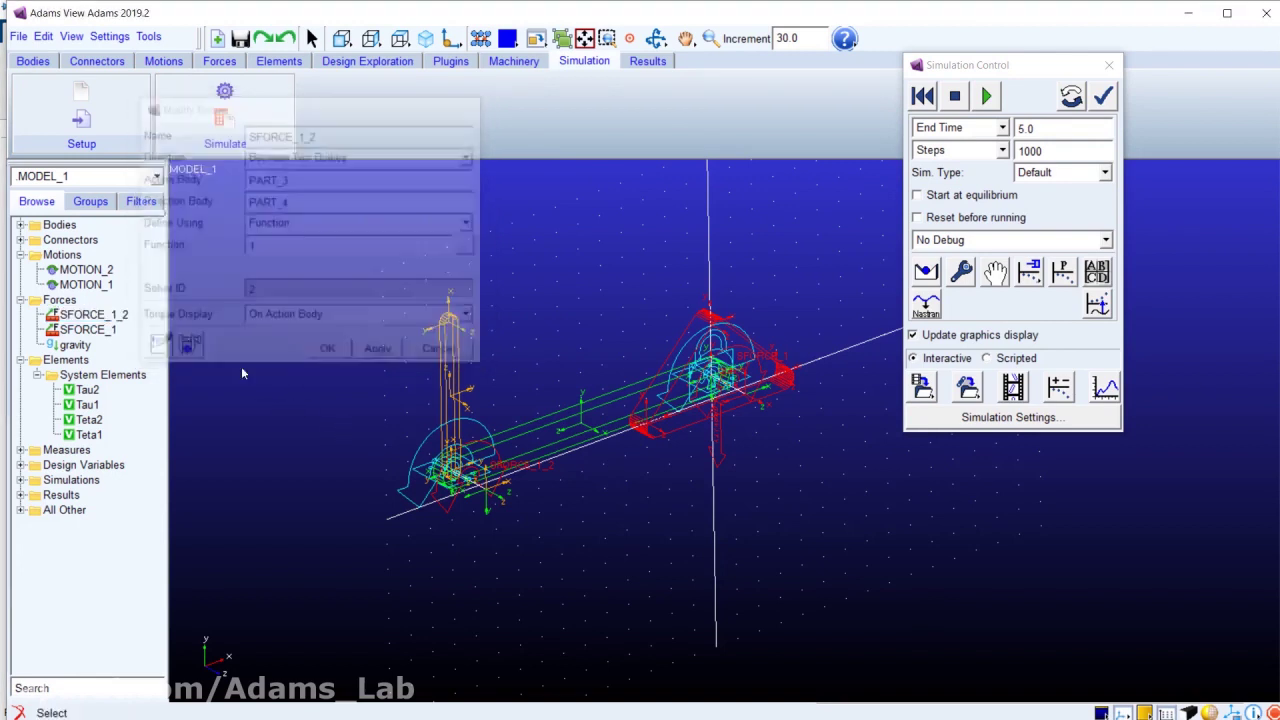
Step: Try again to delete Tau1, list its remaining dependent objects, and close the Message Window
left_click(87, 404)
right_click(87, 404)
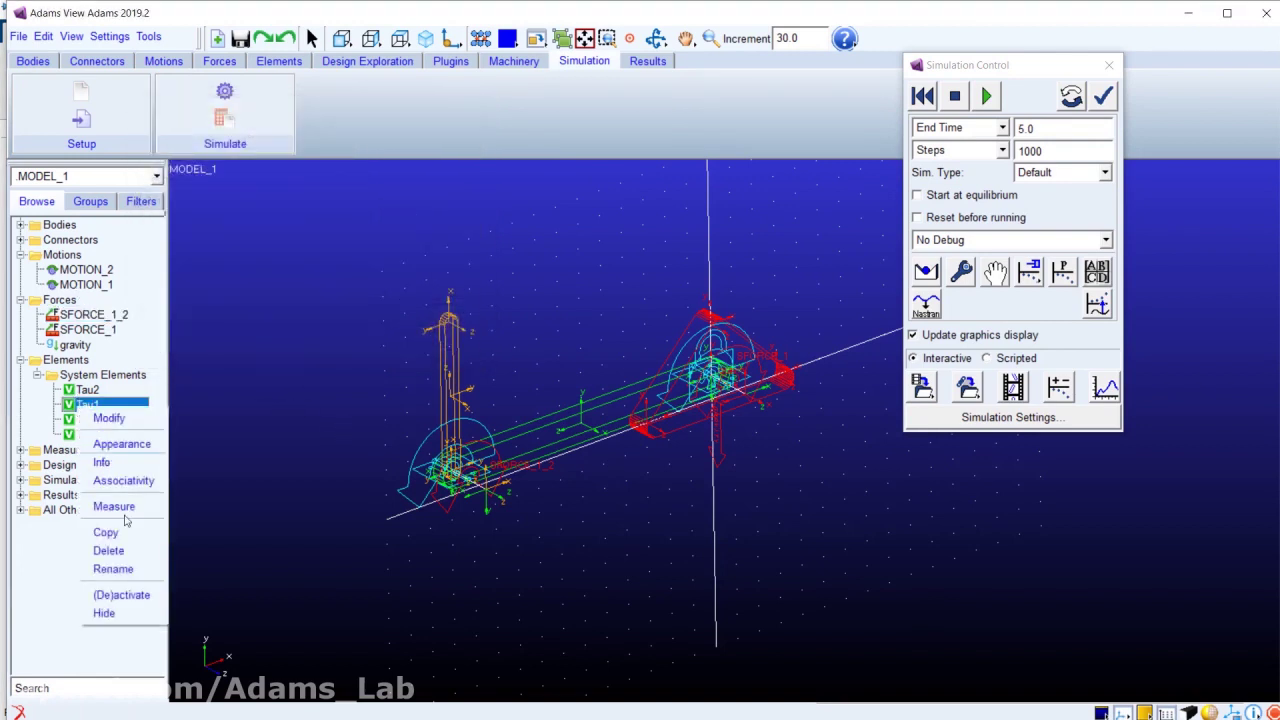
left_click(109, 554)
left_click(757, 385)
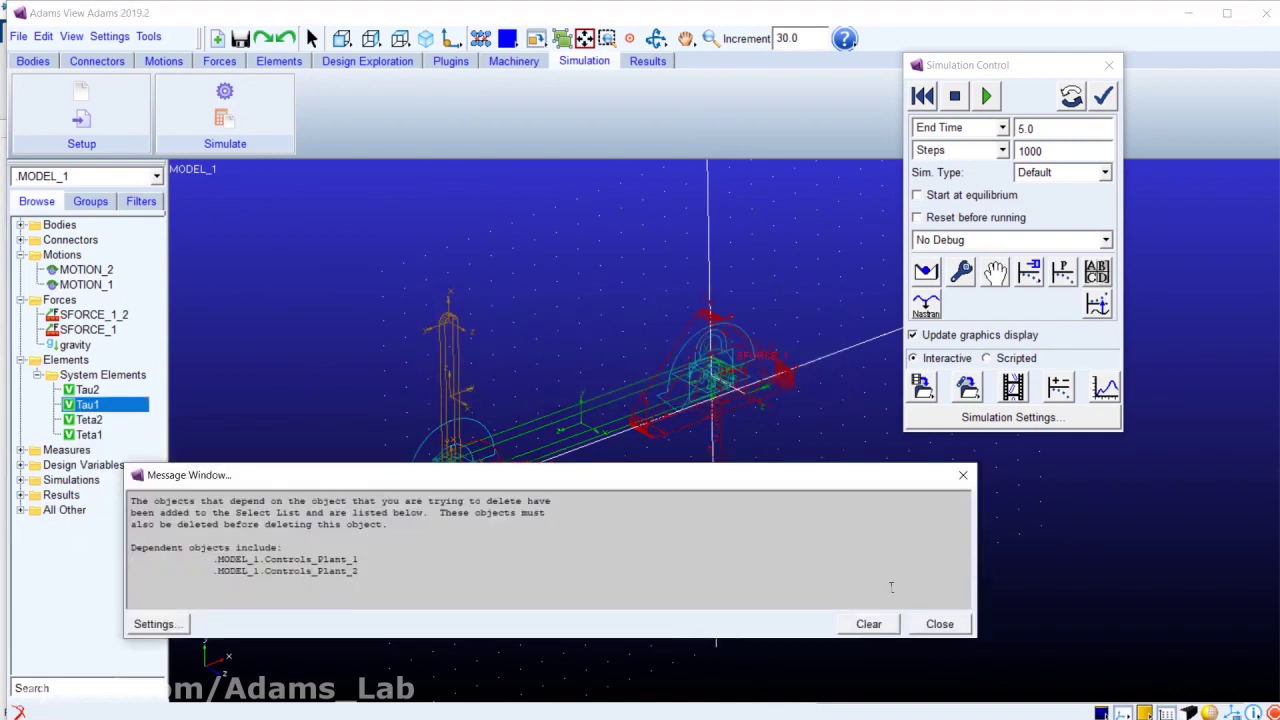
left_click(937, 623)
Step: Delete the state variable Tau1 together with all its dependent objects, and delete Tau2
right_click(113, 410)
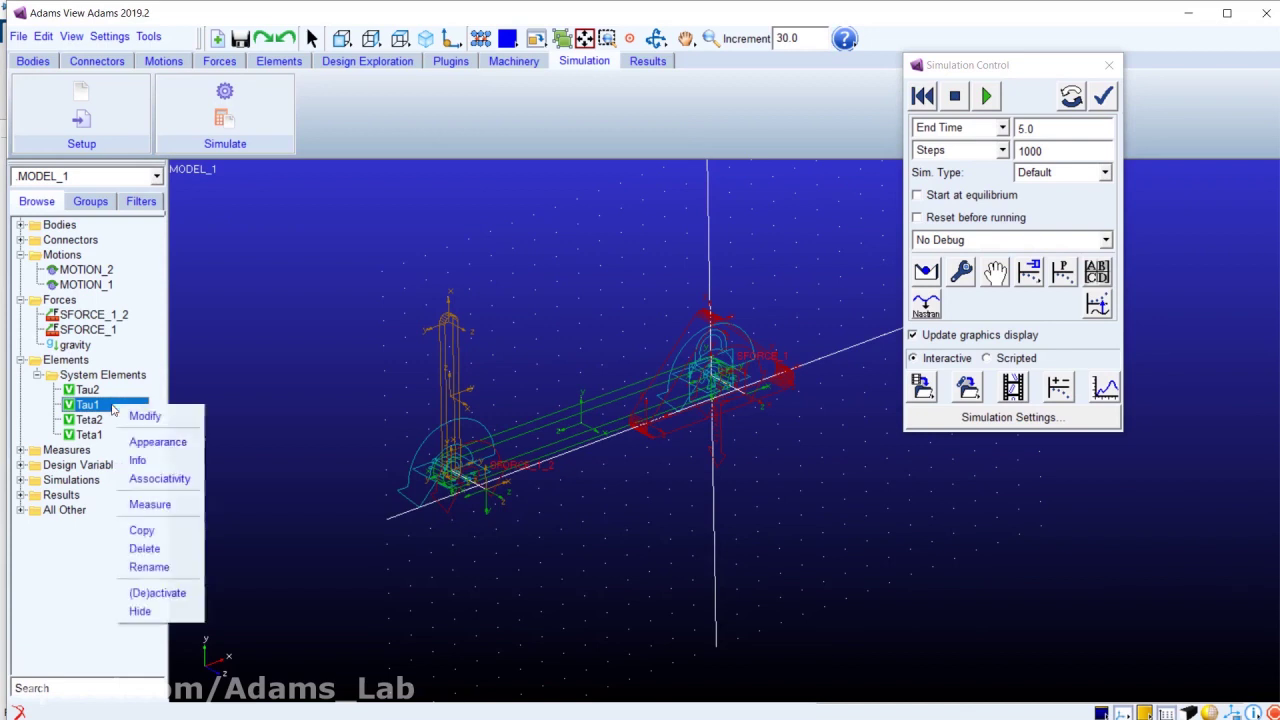
left_click(144, 549)
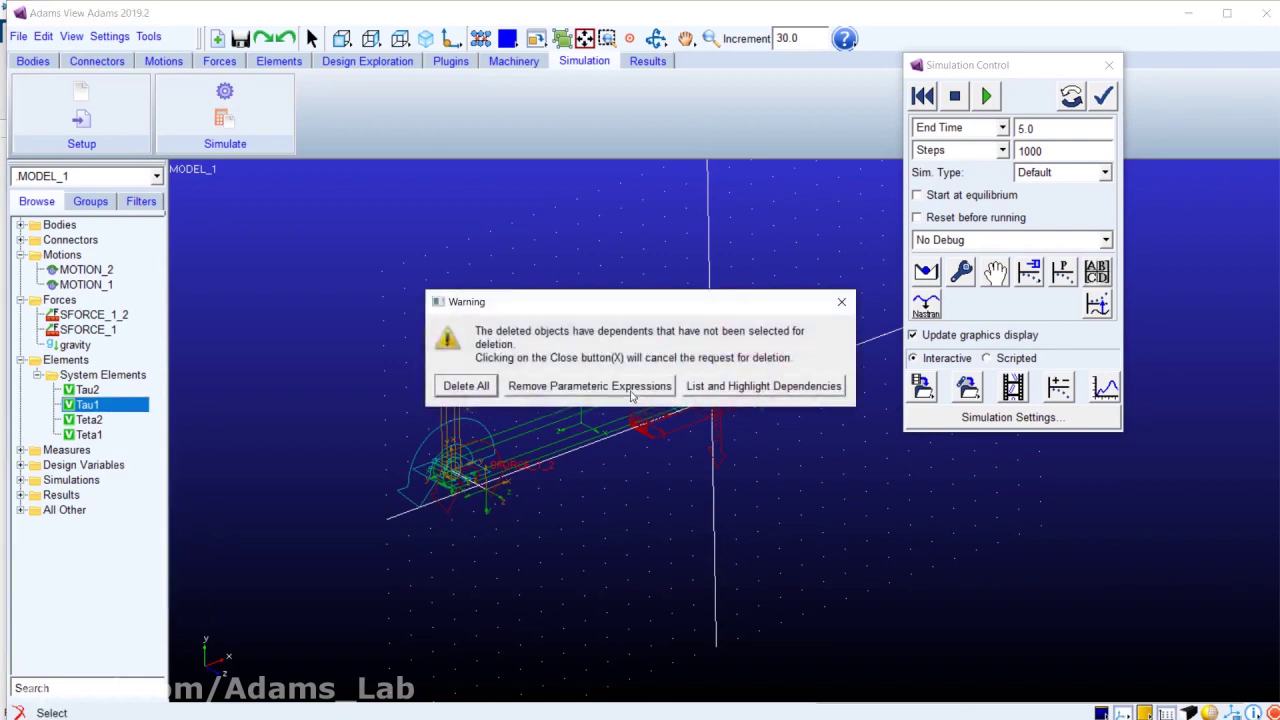
left_click(455, 385)
right_click(82, 389)
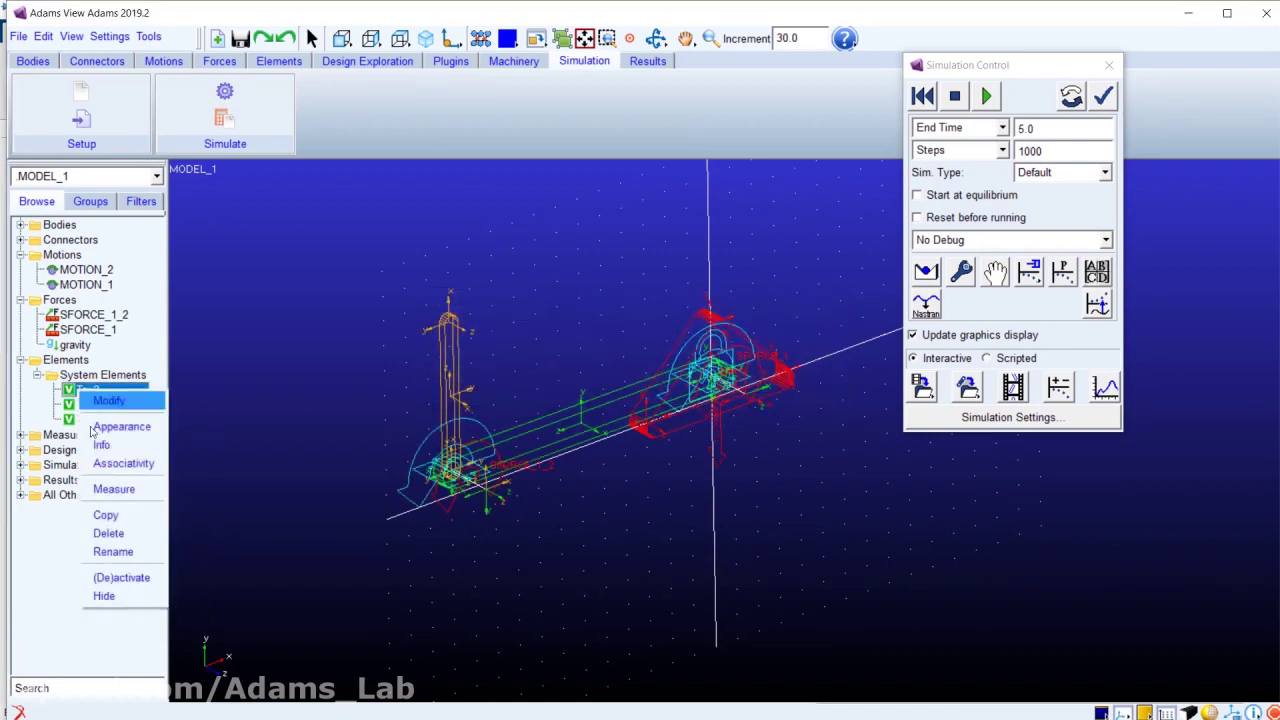
left_click(110, 536)
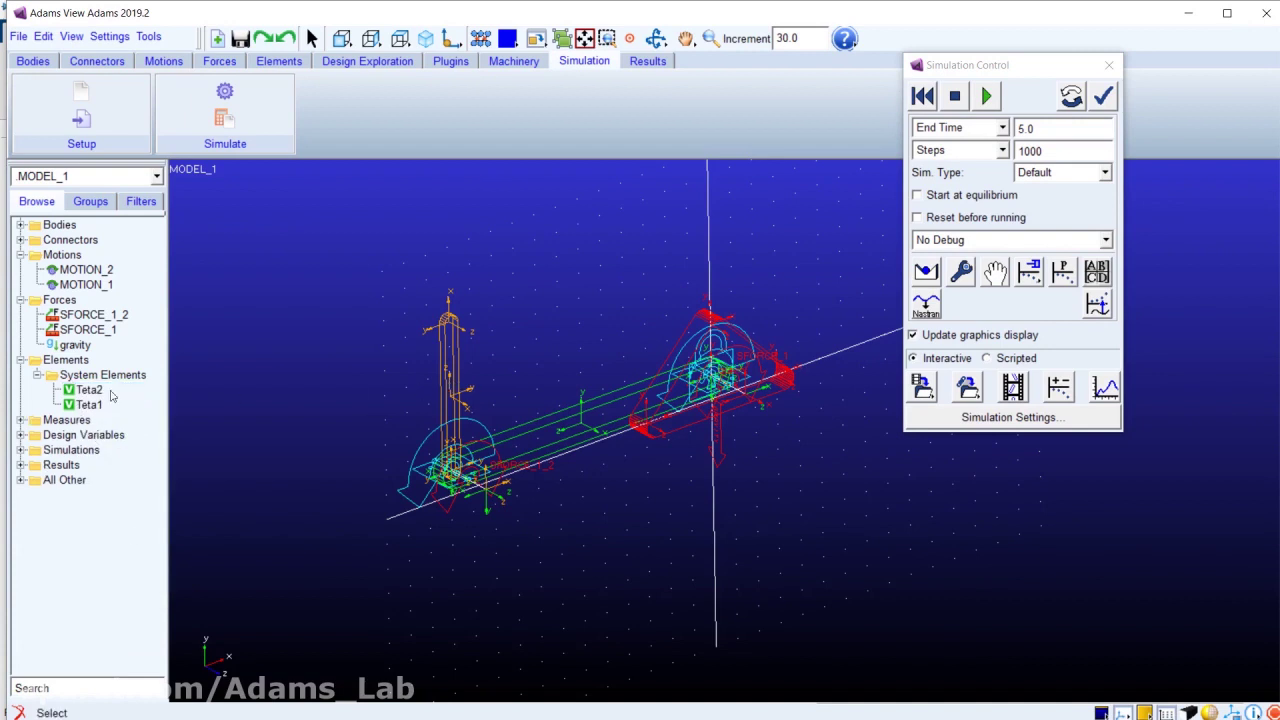
Step: Delete both joint motions, MOTION_1 and MOTION_2, from the model and collapse the Motions group
right_click(84, 288)
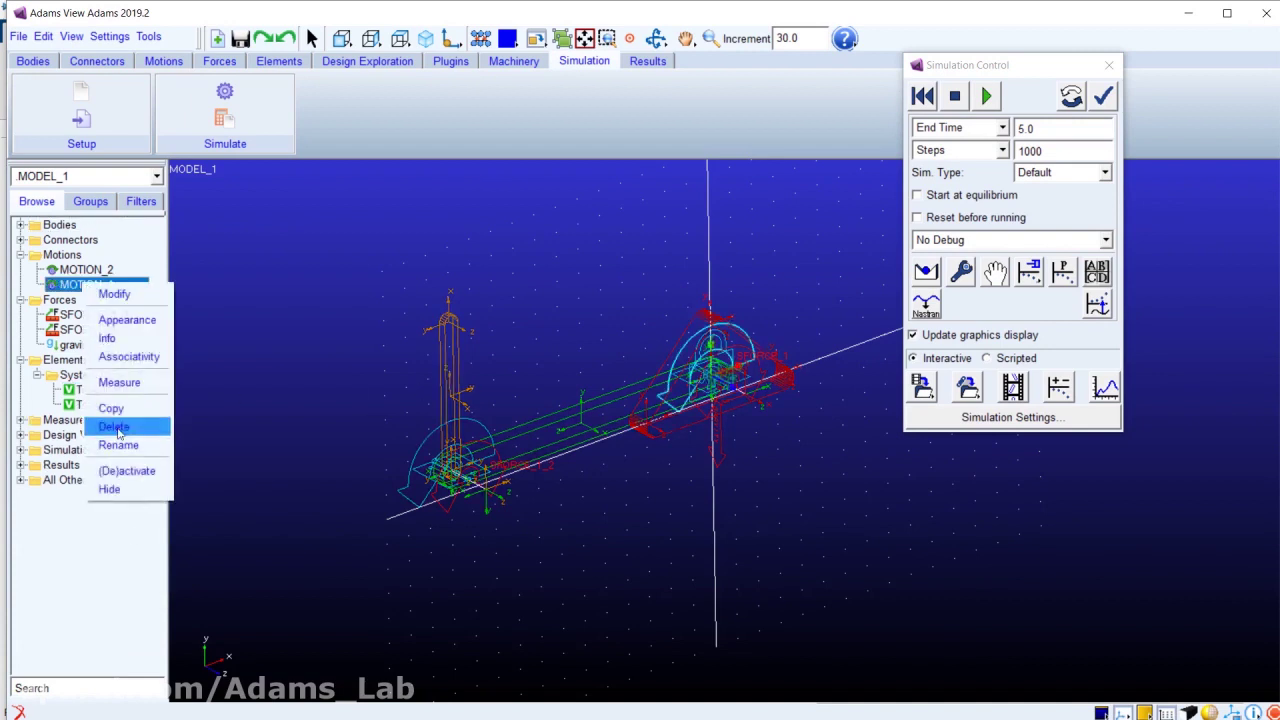
left_click(150, 425)
right_click(100, 266)
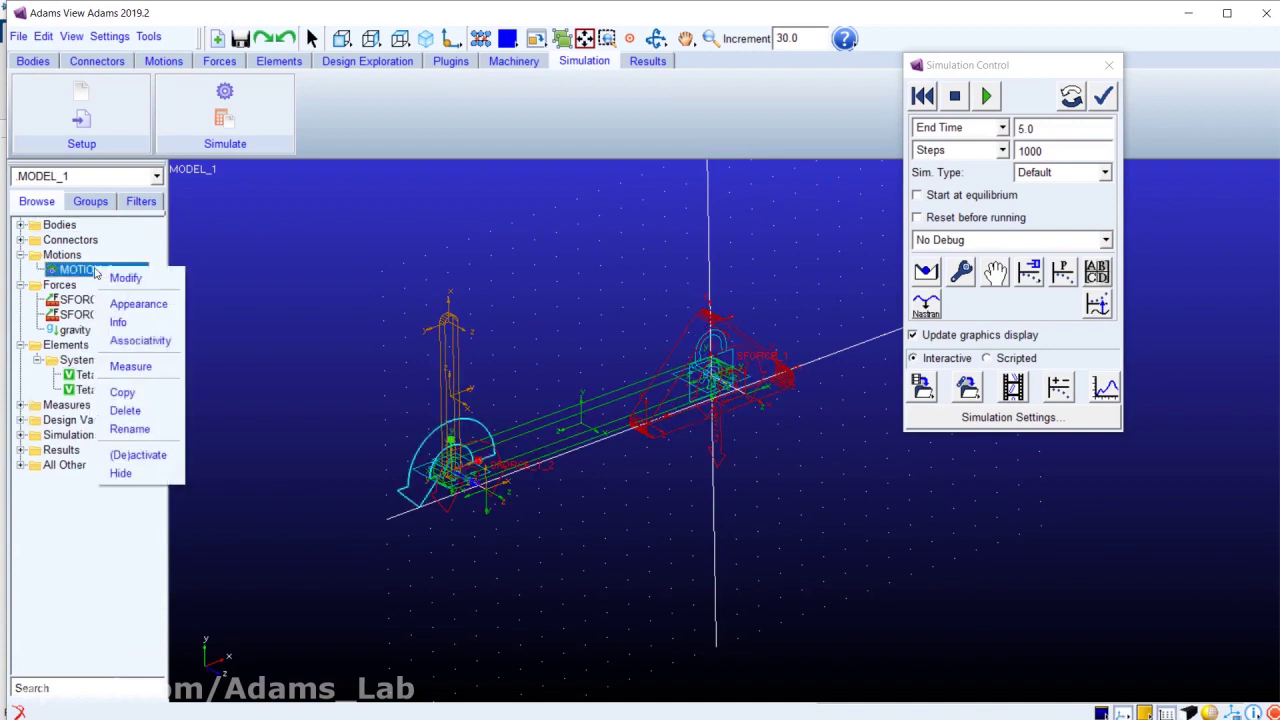
left_click(129, 411)
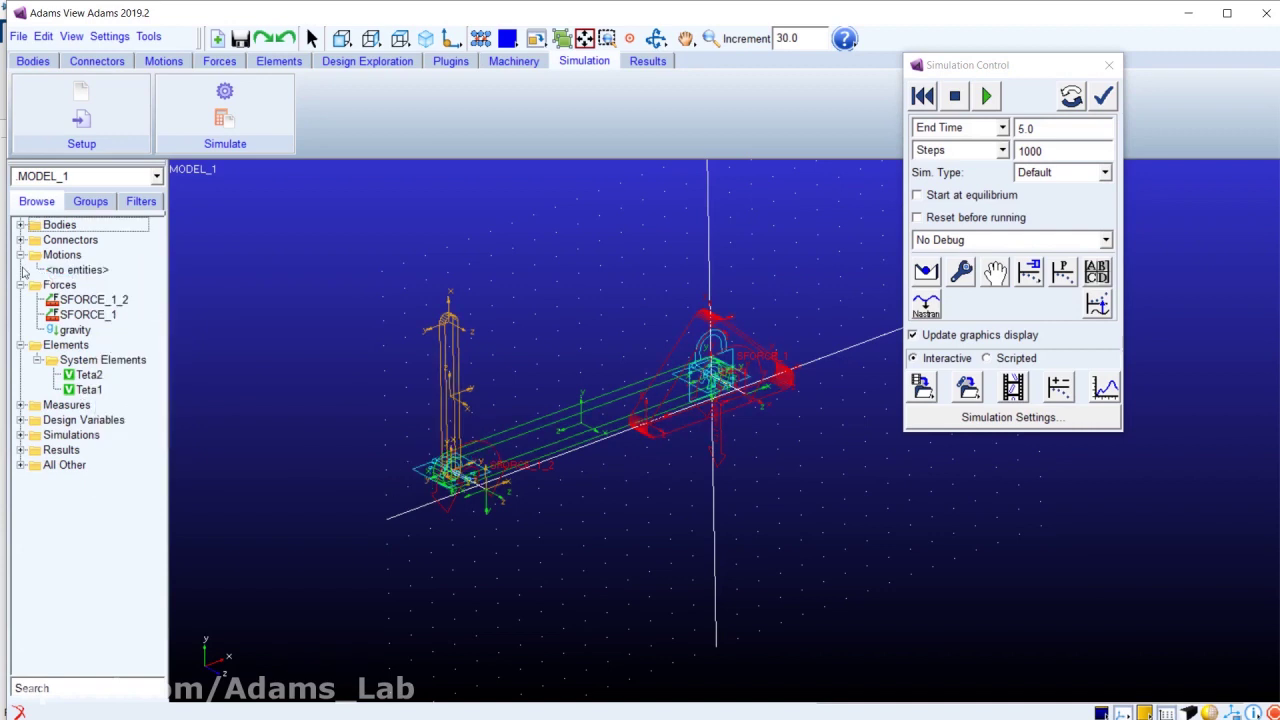
left_click(21, 255)
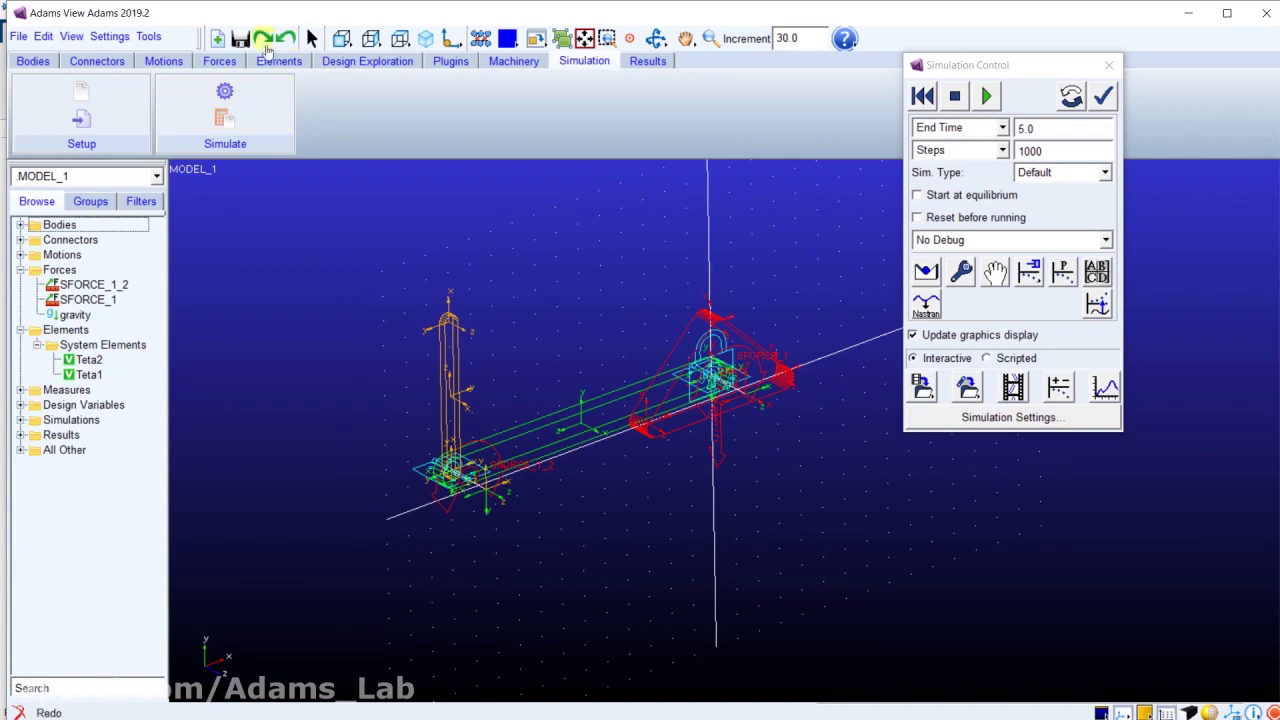
Step: Create a state variable named .MODEL_1.Tau1 with the run-time expression 0
left_click(279, 61)
left_click(180, 91)
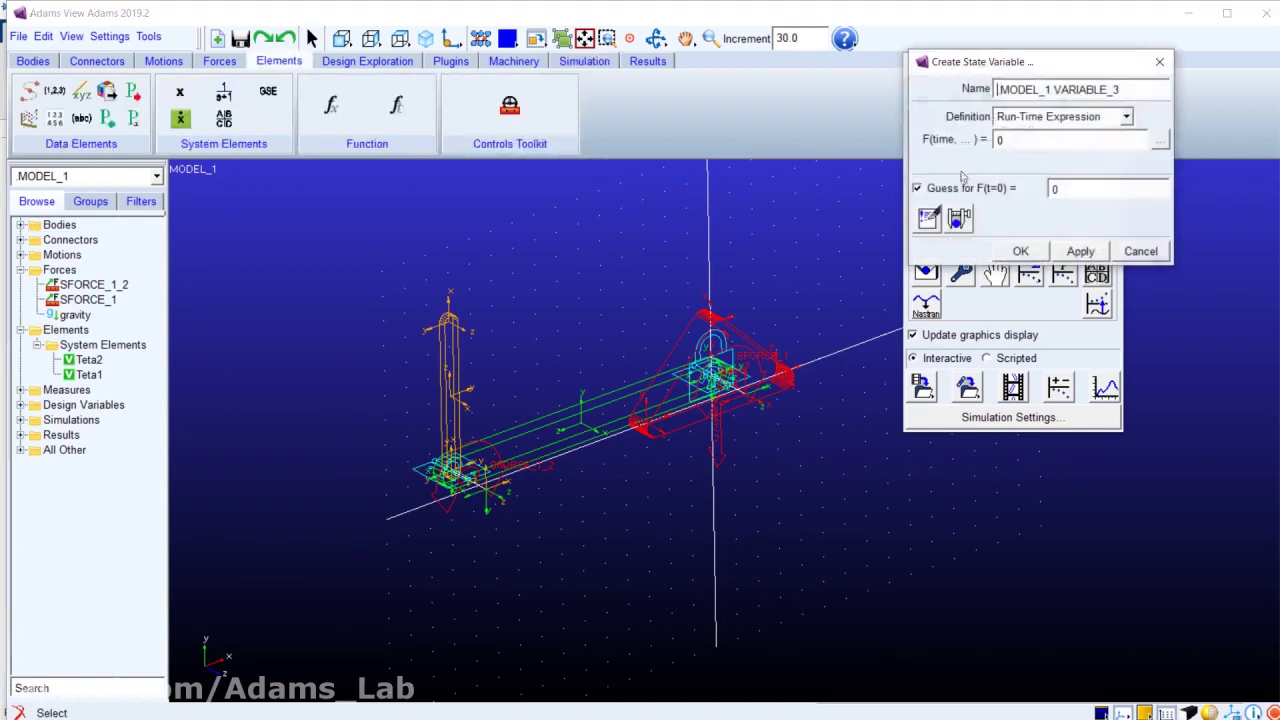
left_click_drag(1072, 89, 997, 89)
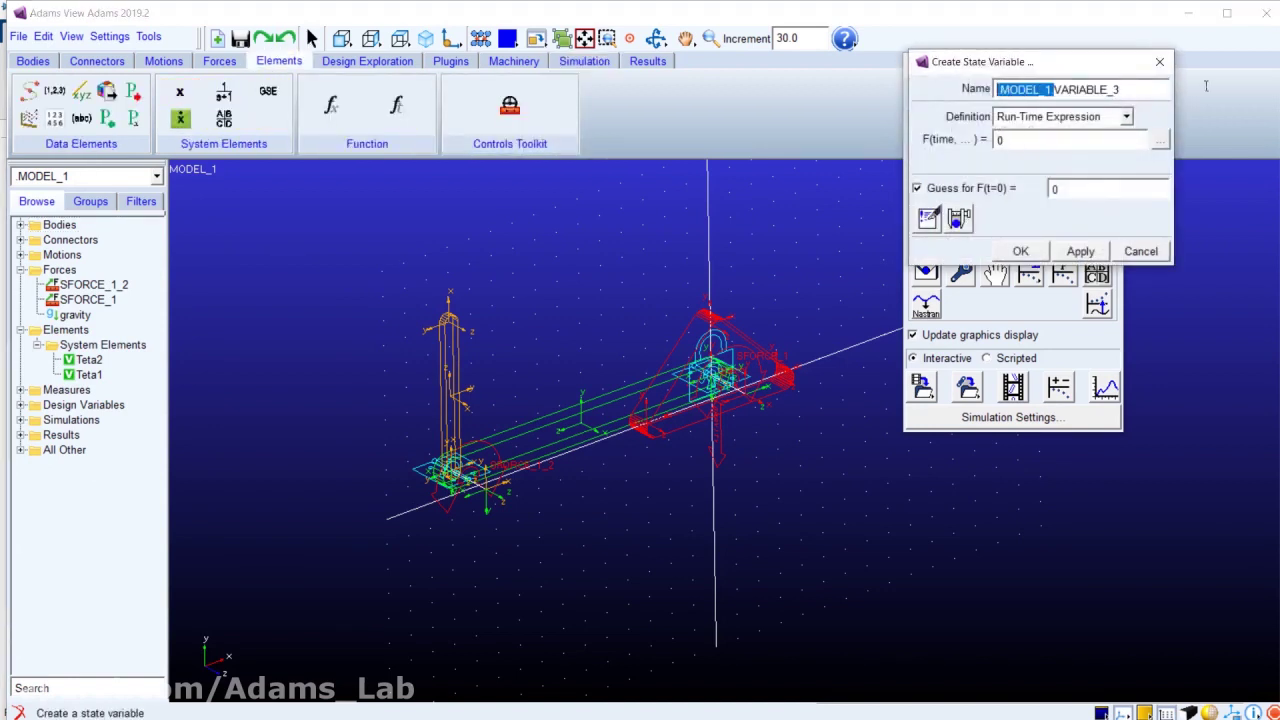
left_click_drag(1085, 89, 1119, 89)
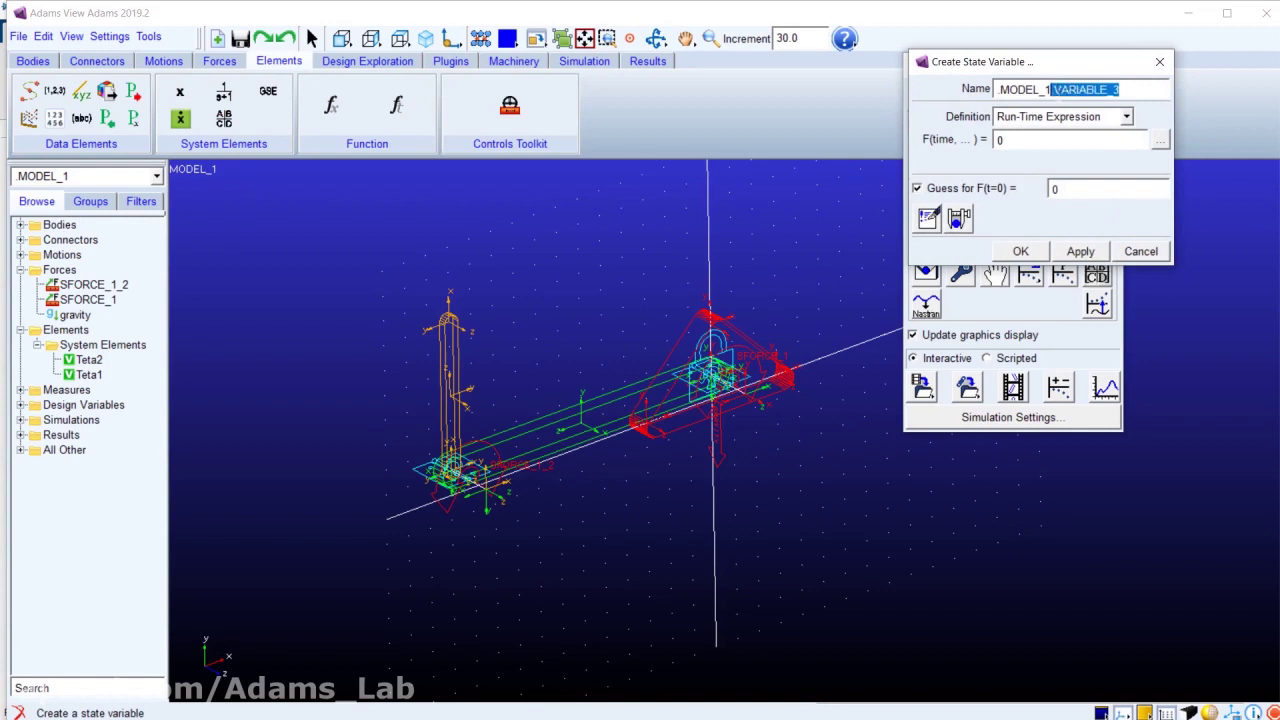
type("T")
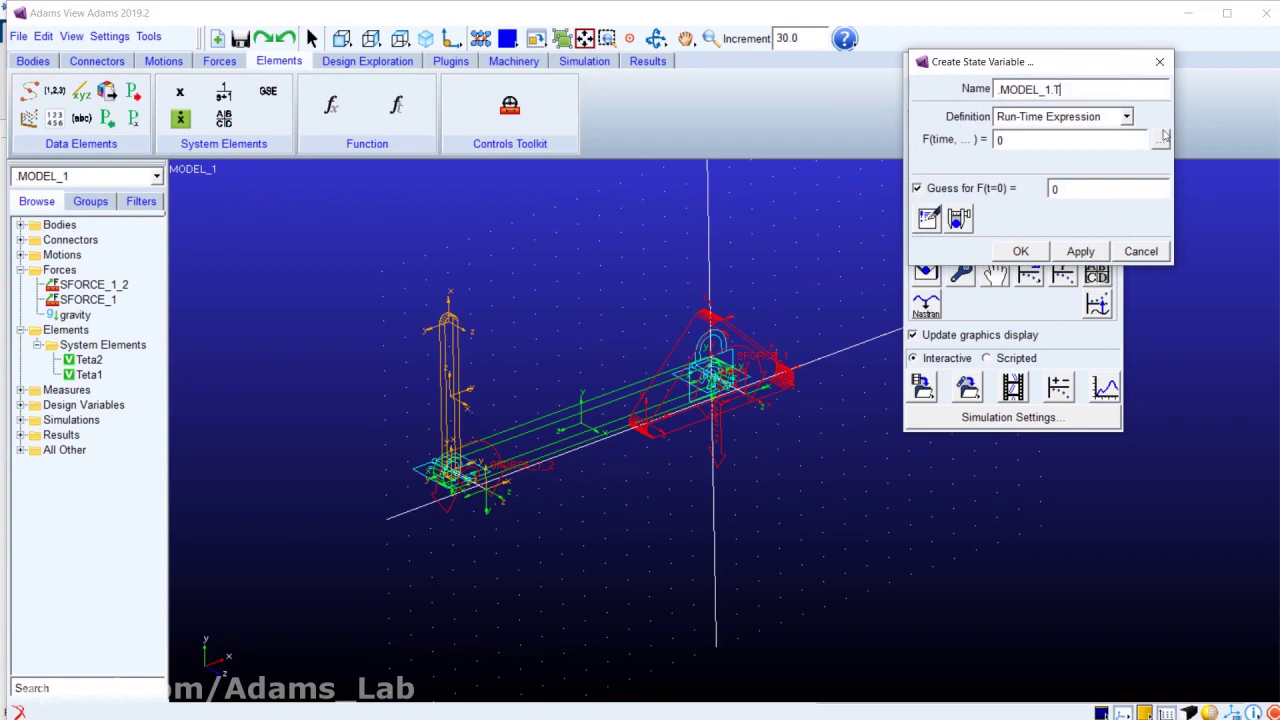
type("au1")
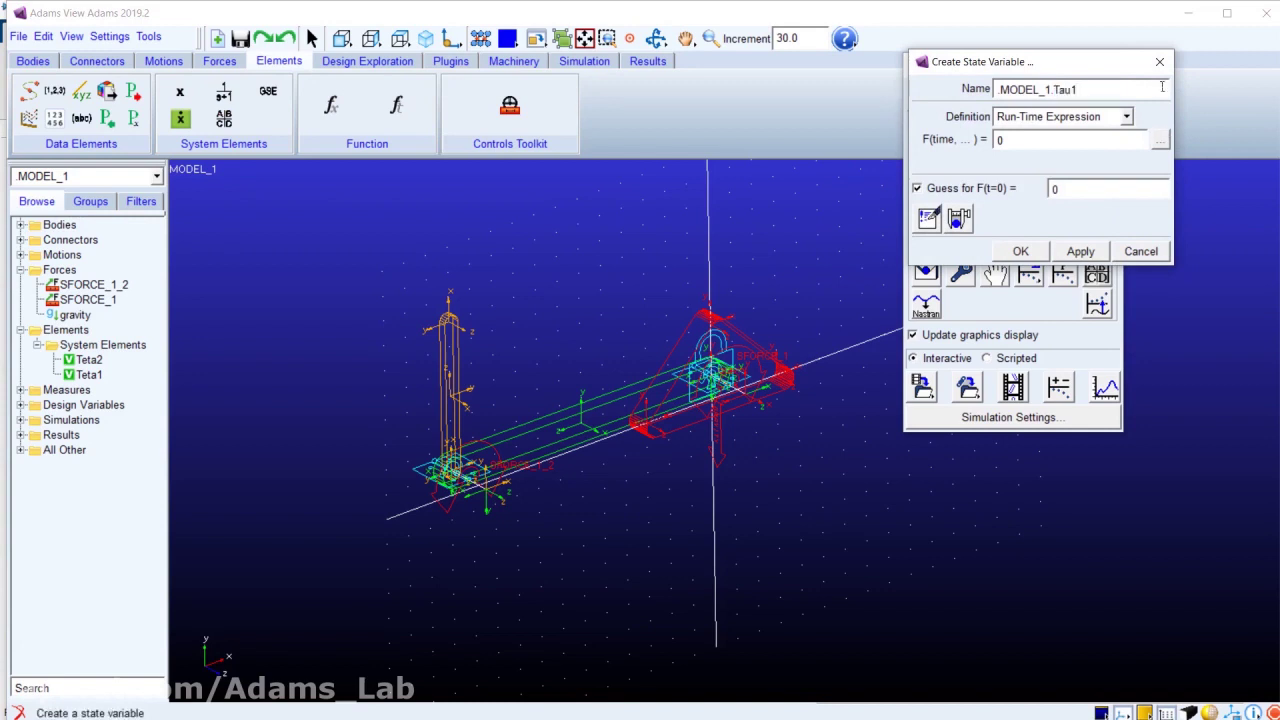
left_click(1022, 251)
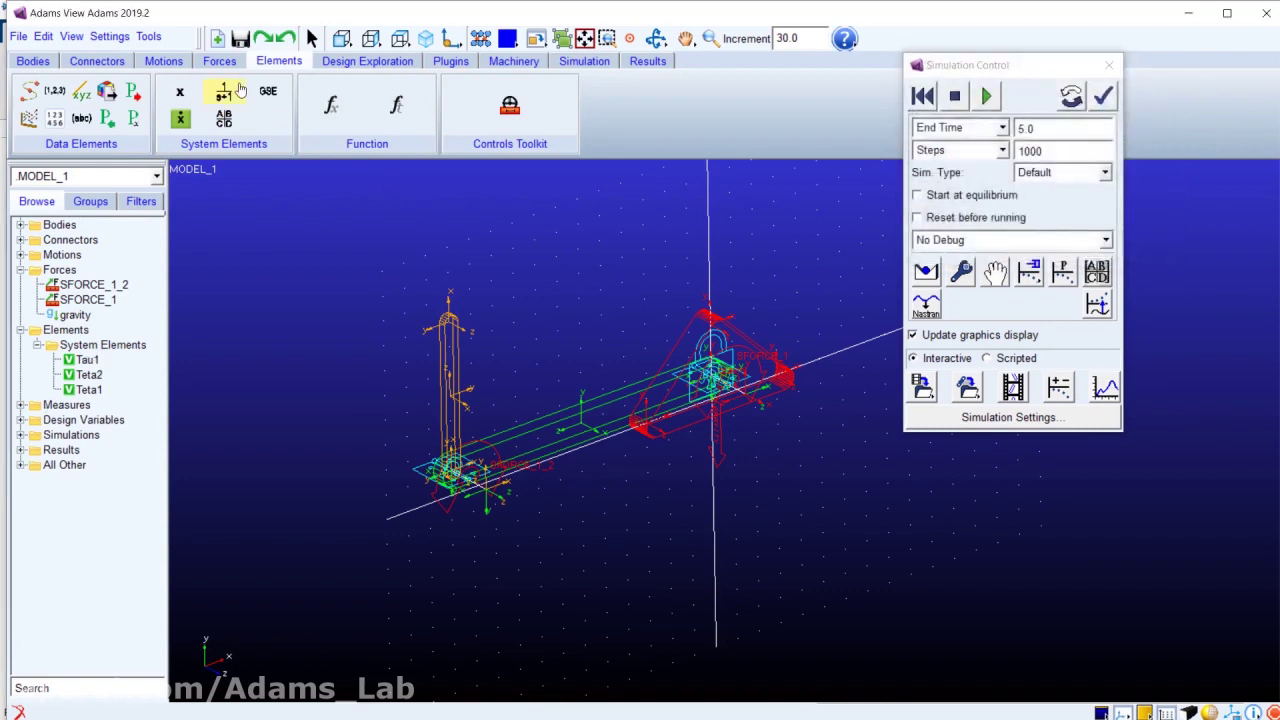
Step: Create a second state variable named .MODEL_1.Tau2 with the run-time expression 0
left_click(182, 94)
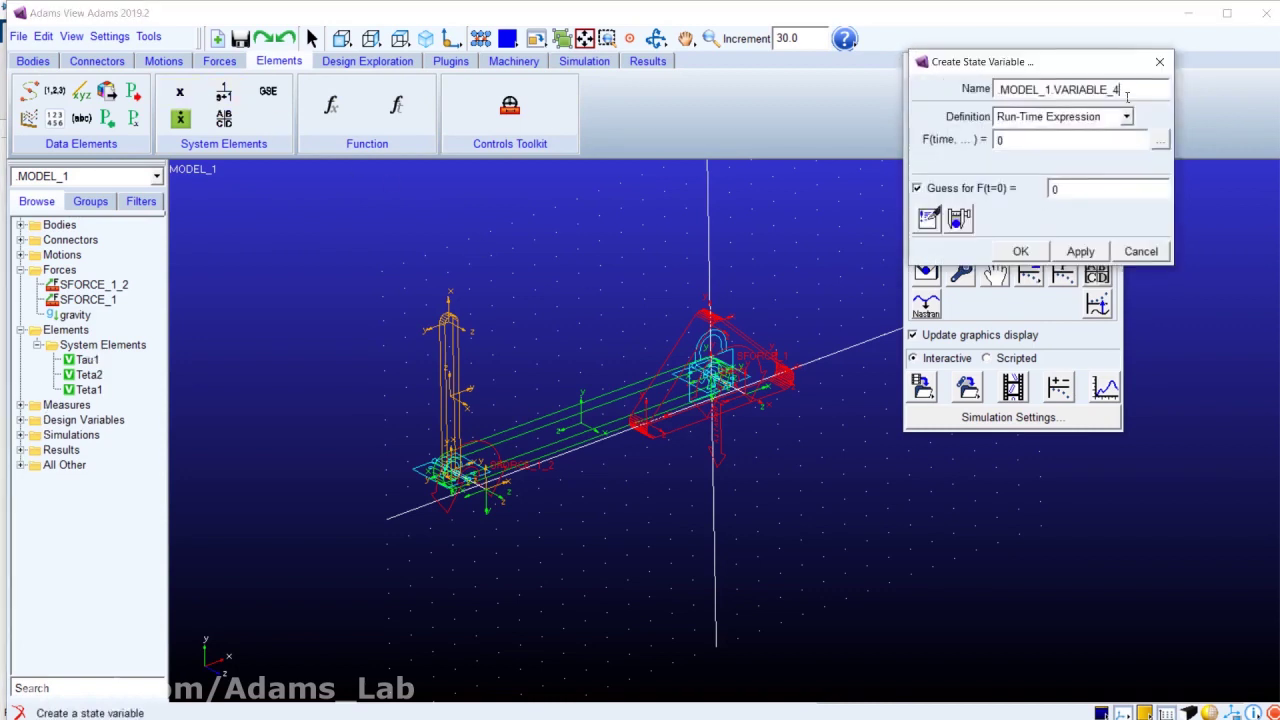
left_click_drag(1127, 96, 1064, 91)
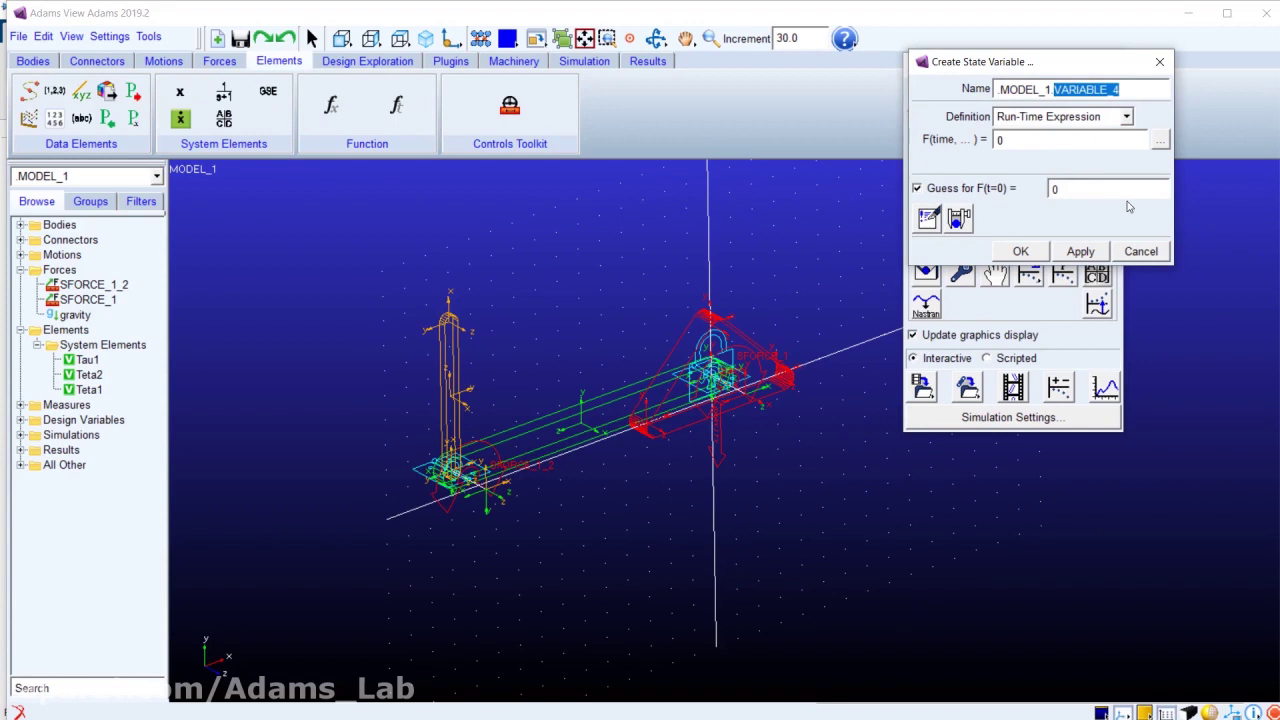
type("Tau2")
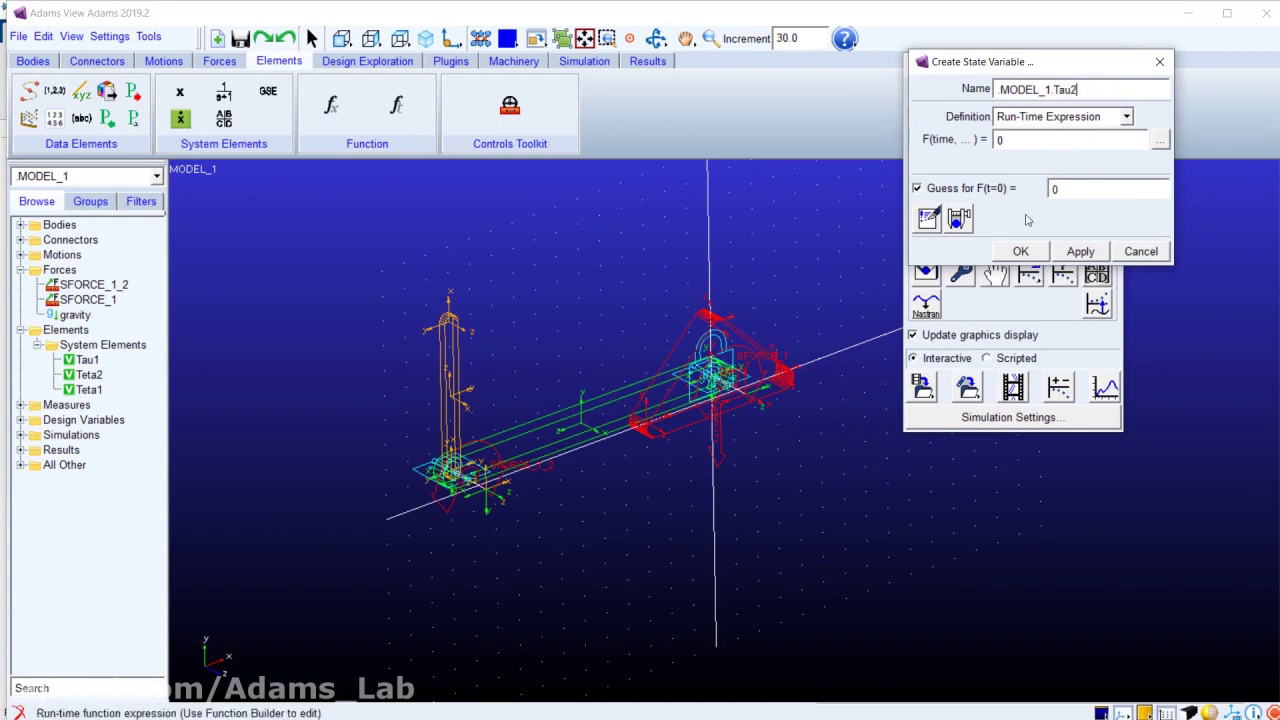
left_click(1020, 251)
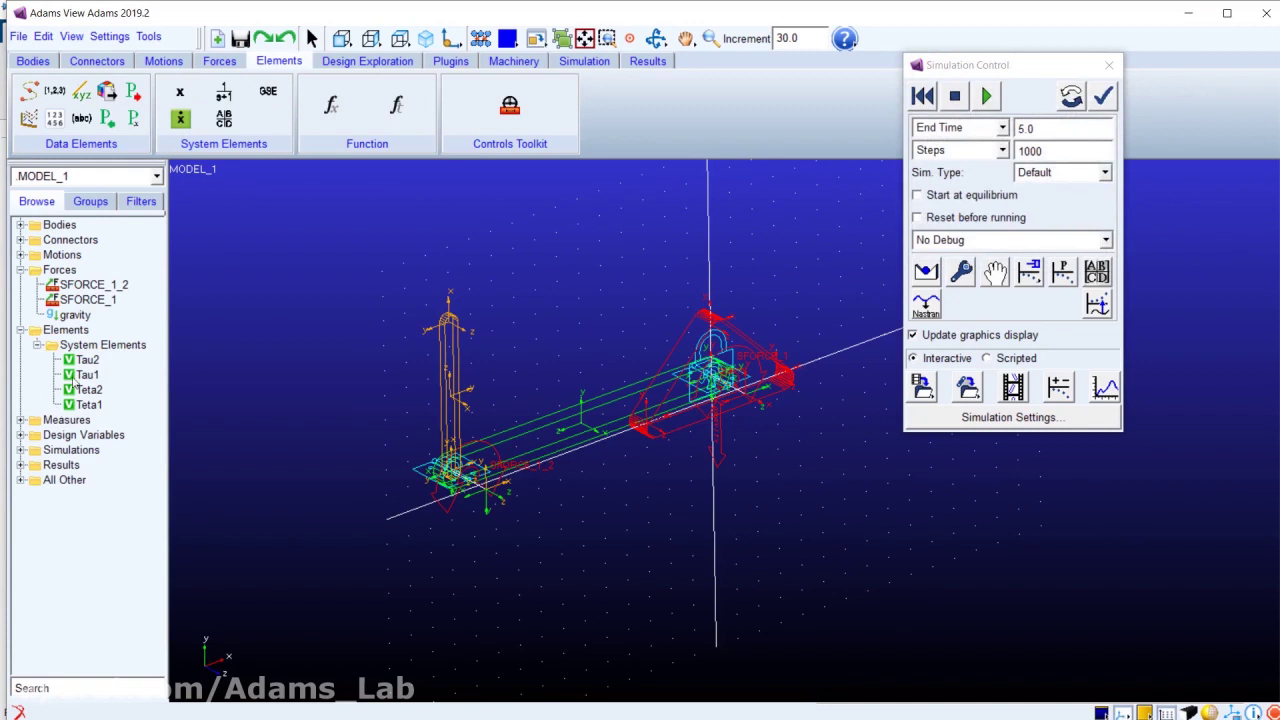
Step: Check the torque function of SFORCE_1 without changing it, then test-run the simulation and stop it partway
double_click(80, 299)
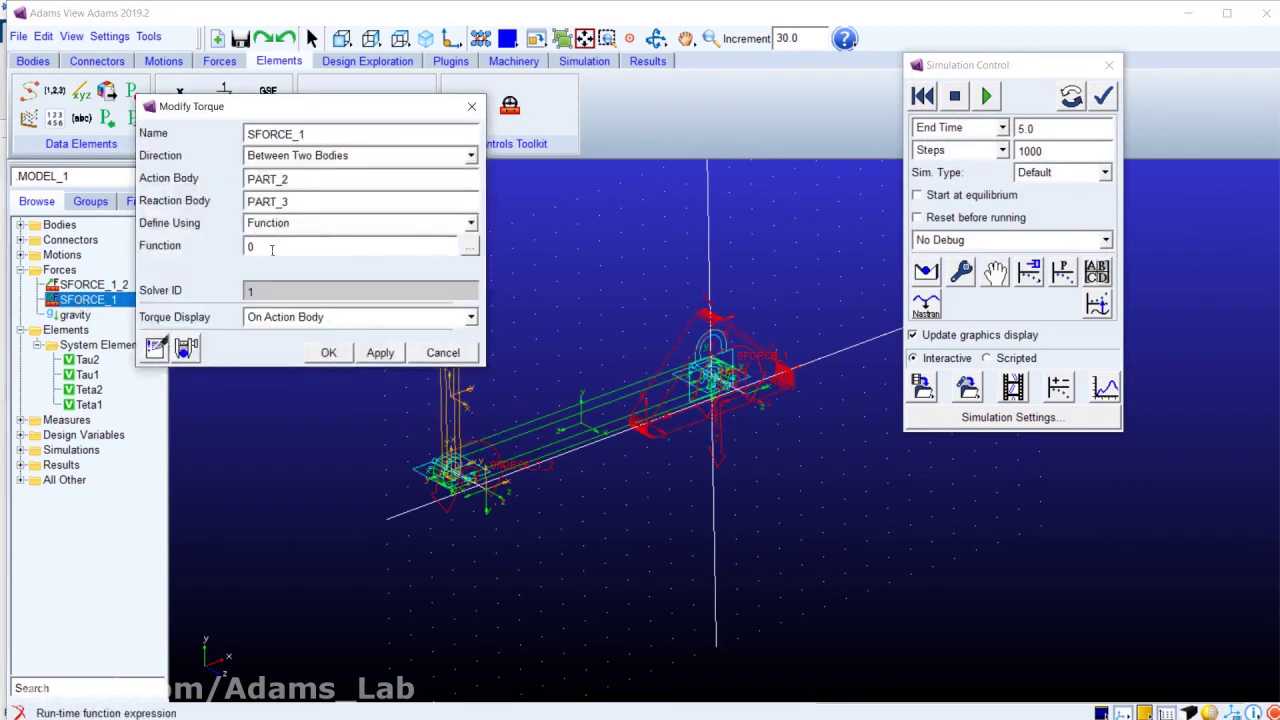
left_click(443, 352)
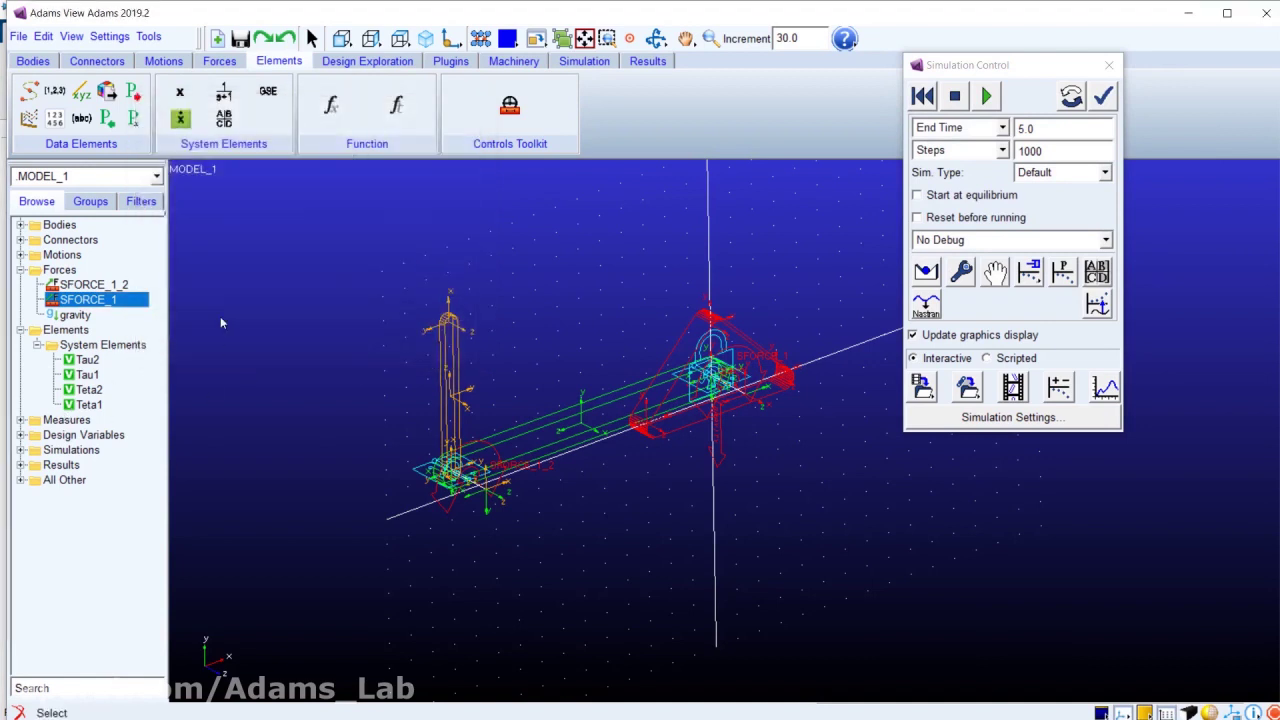
left_click(993, 97)
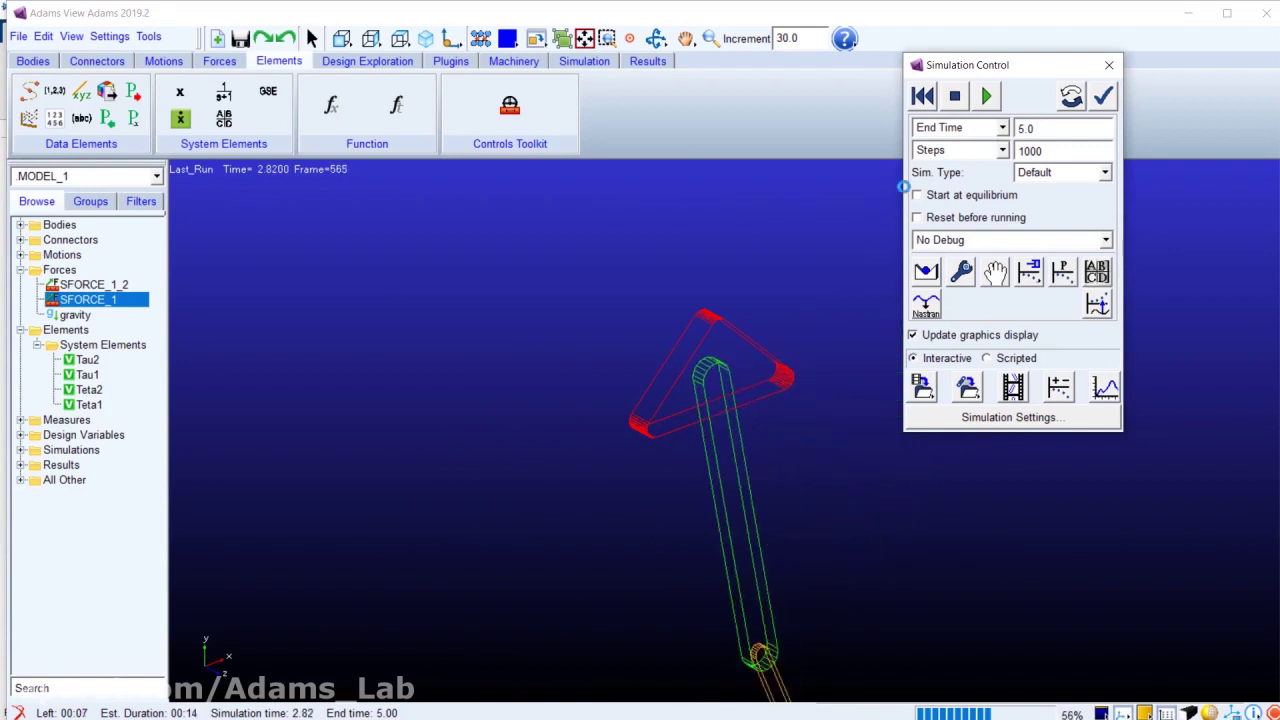
left_click(968, 97)
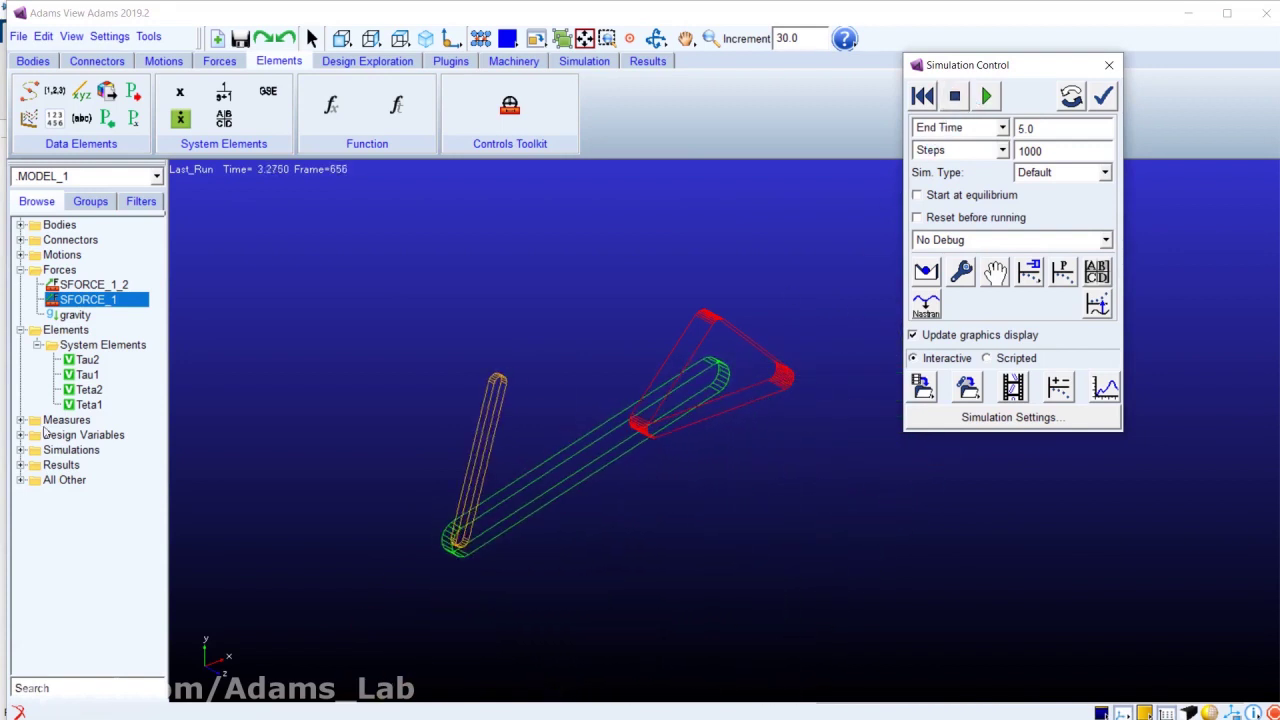
Step: Cancel the Gravity Settings edit and deactivate the gravity object in the model instead
double_click(72, 315)
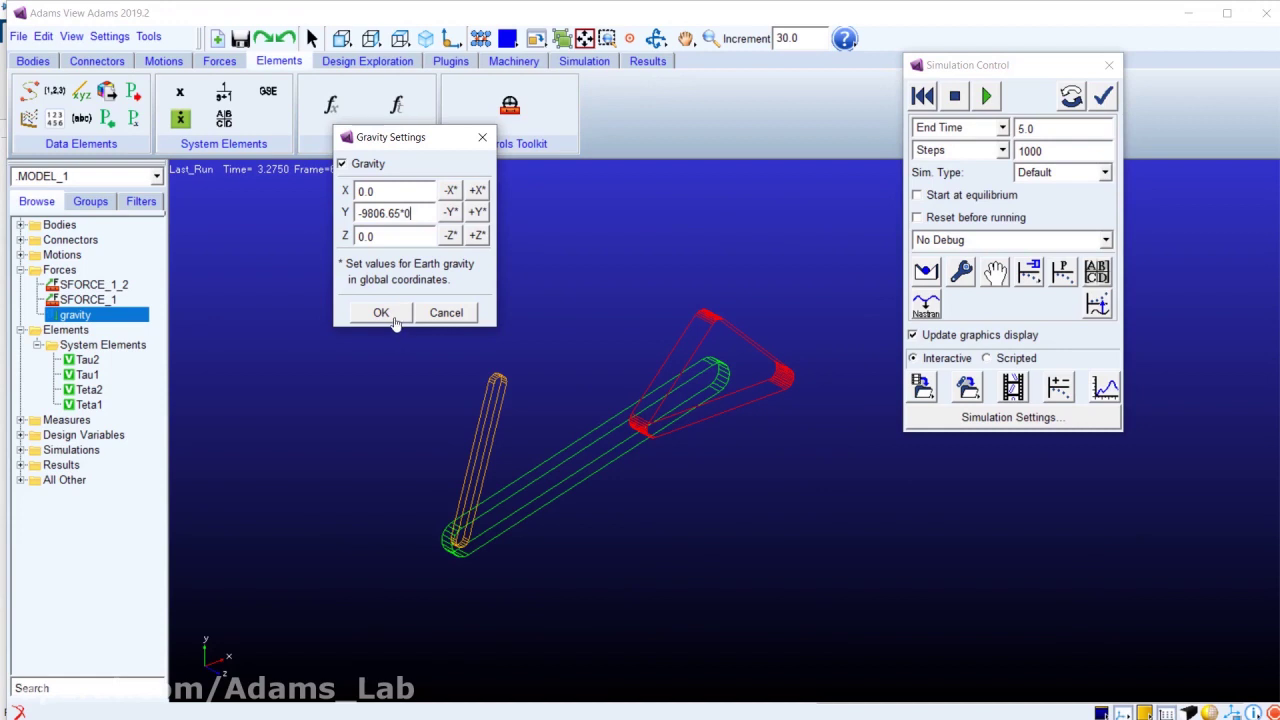
left_click(446, 312)
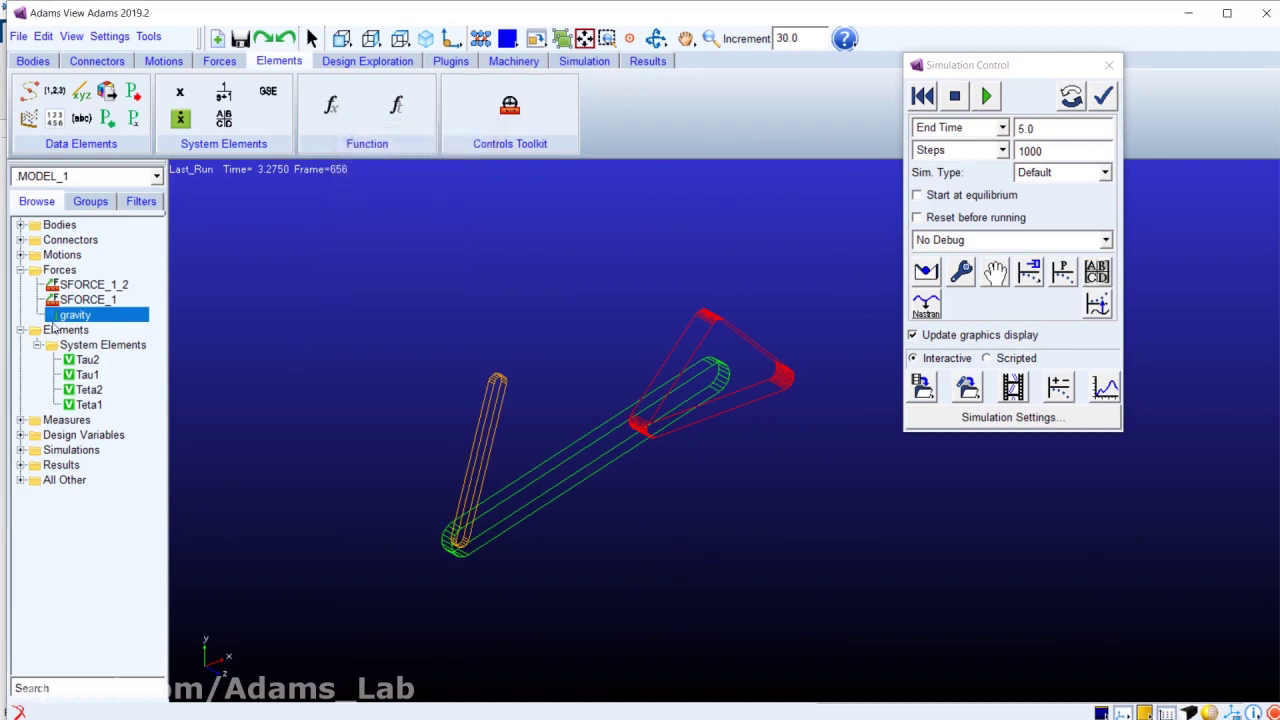
right_click(55, 324)
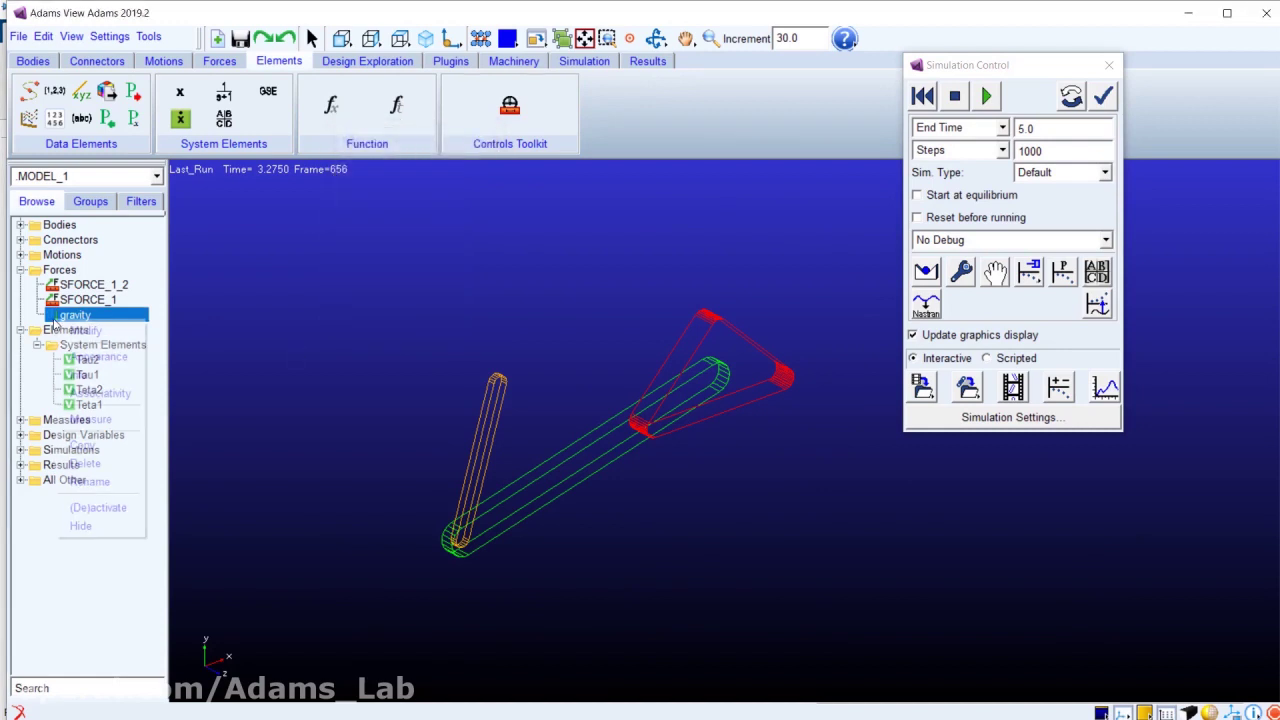
left_click(86, 508)
left_click(561, 235)
left_click(619, 291)
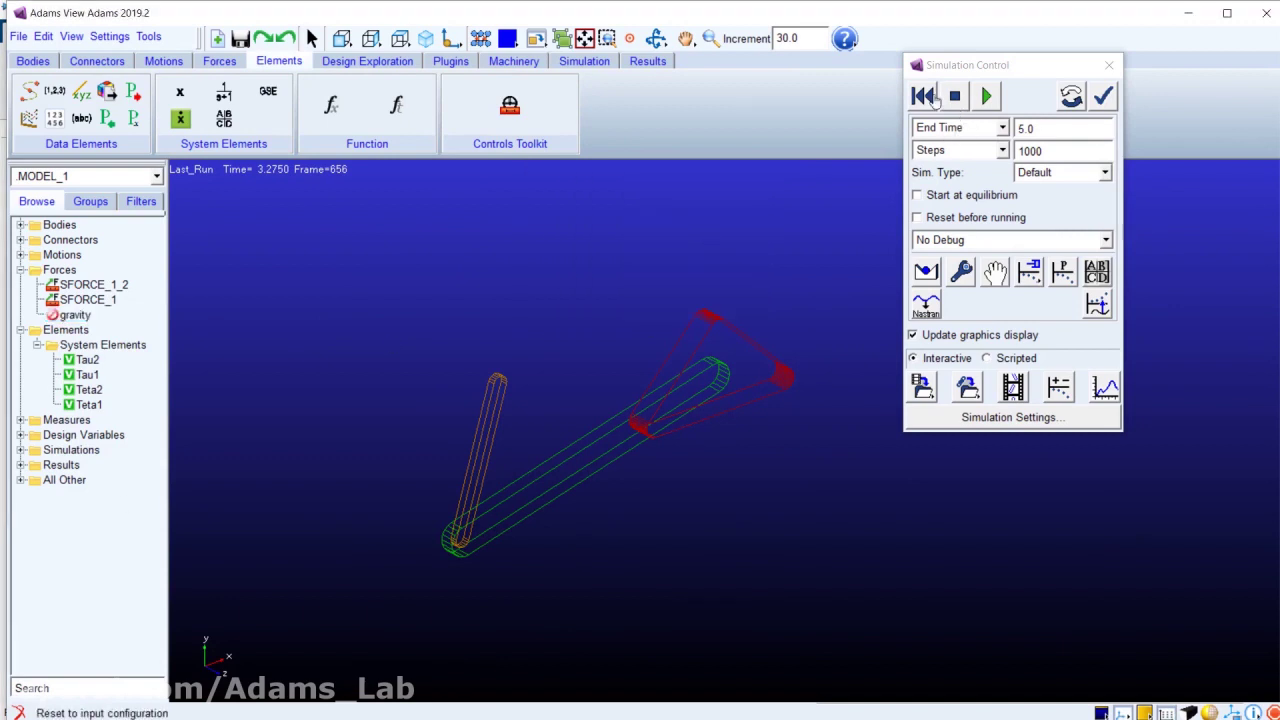
Step: Rerun the simulation from the input configuration without gravity, reset the model, and close Simulation Control
left_click(930, 97)
left_click(988, 97)
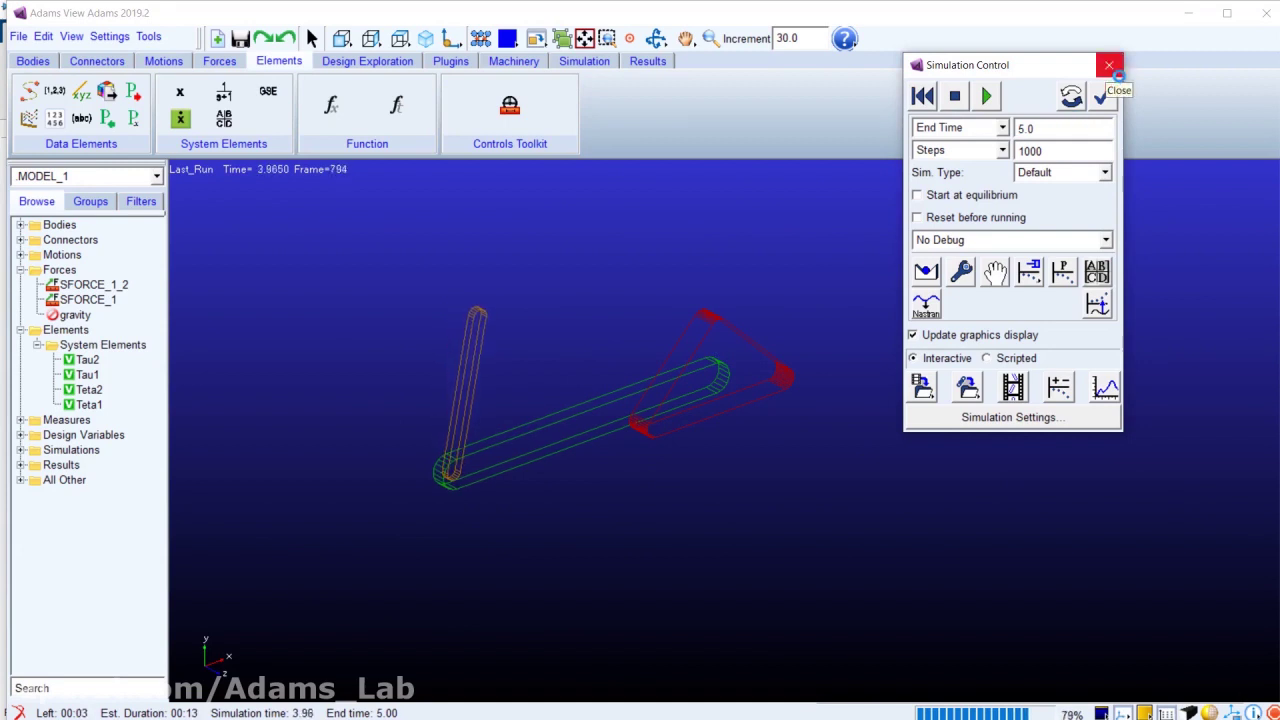
left_click(923, 97)
left_click(1108, 65)
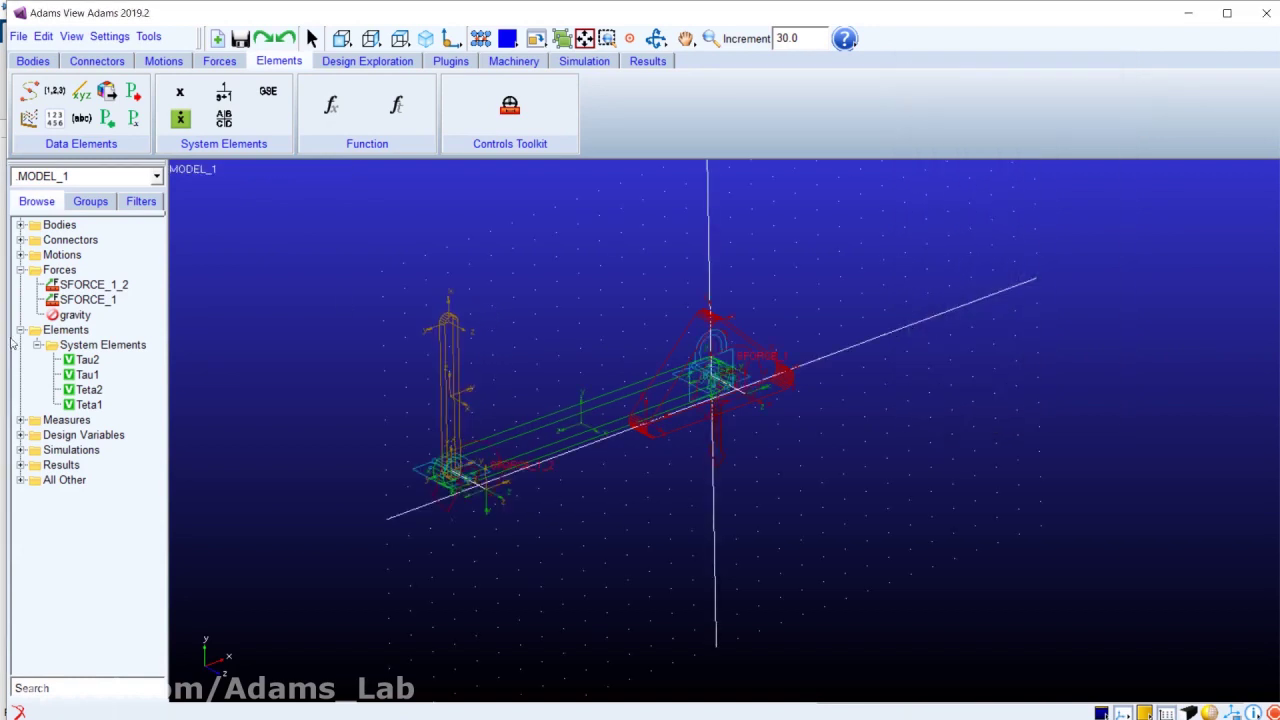
Step: Open the torque function of SFORCE_1 in the Function Builder and clear its expression
double_click(73, 301)
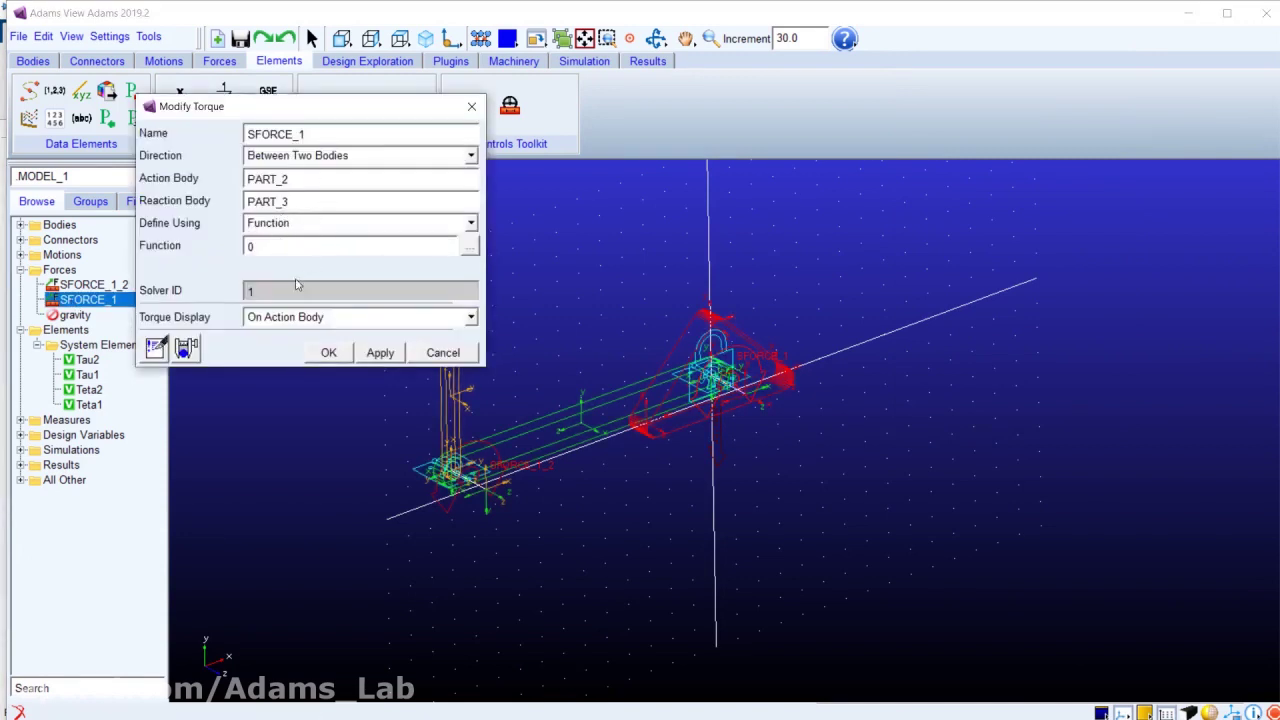
left_click(470, 253)
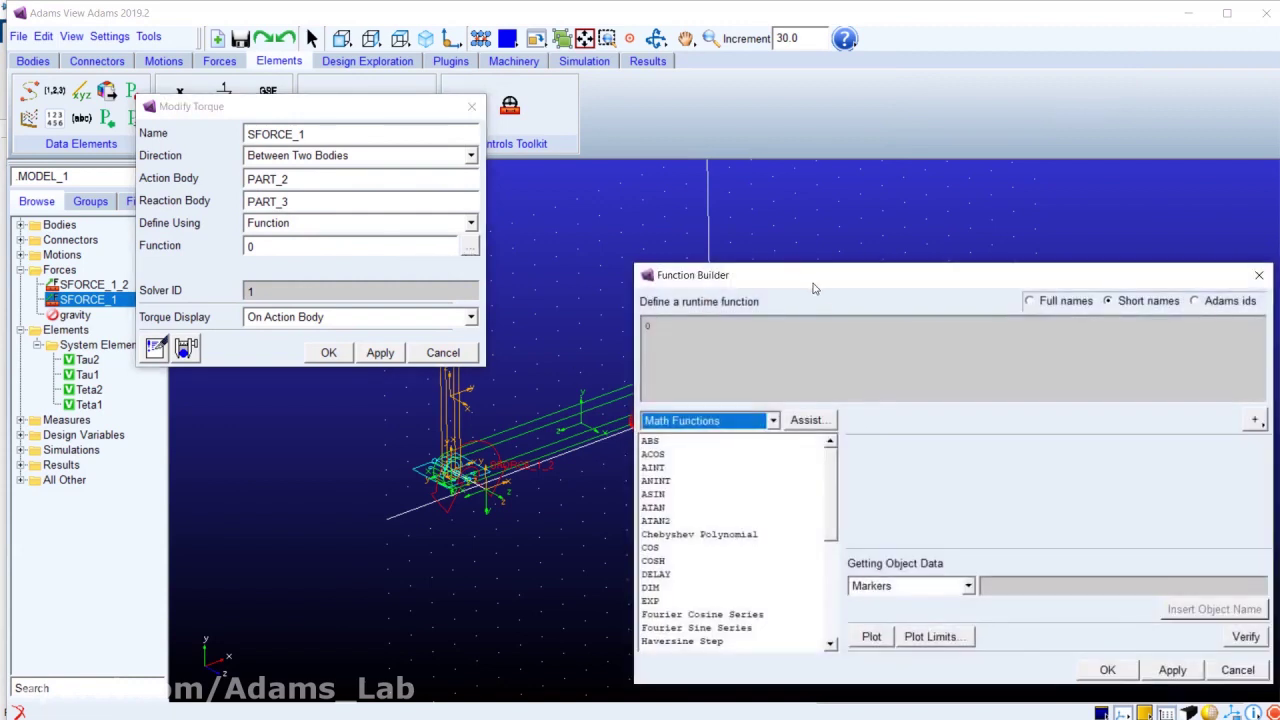
left_click_drag(813, 280, 725, 194)
left_click(570, 238)
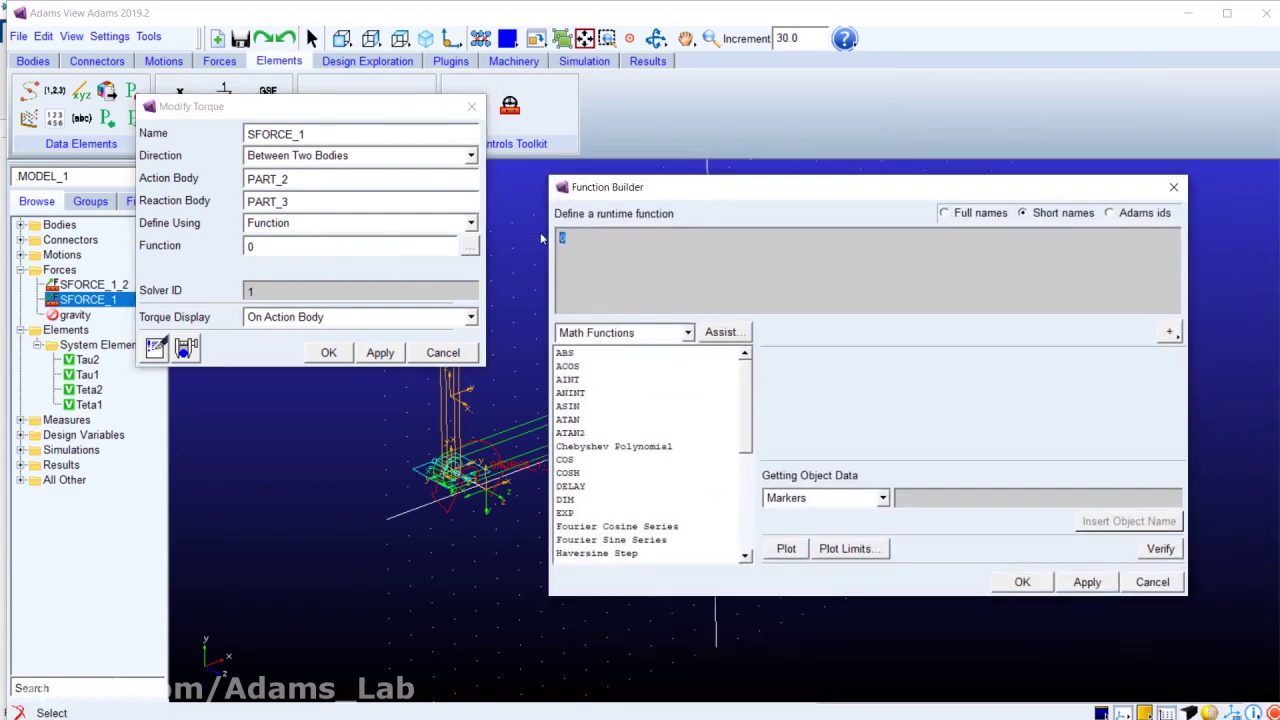
Step: Insert the algebraic variable value of Tau1 as the runtime function of SFORCE_1, using the Data Element functions
left_click(666, 333)
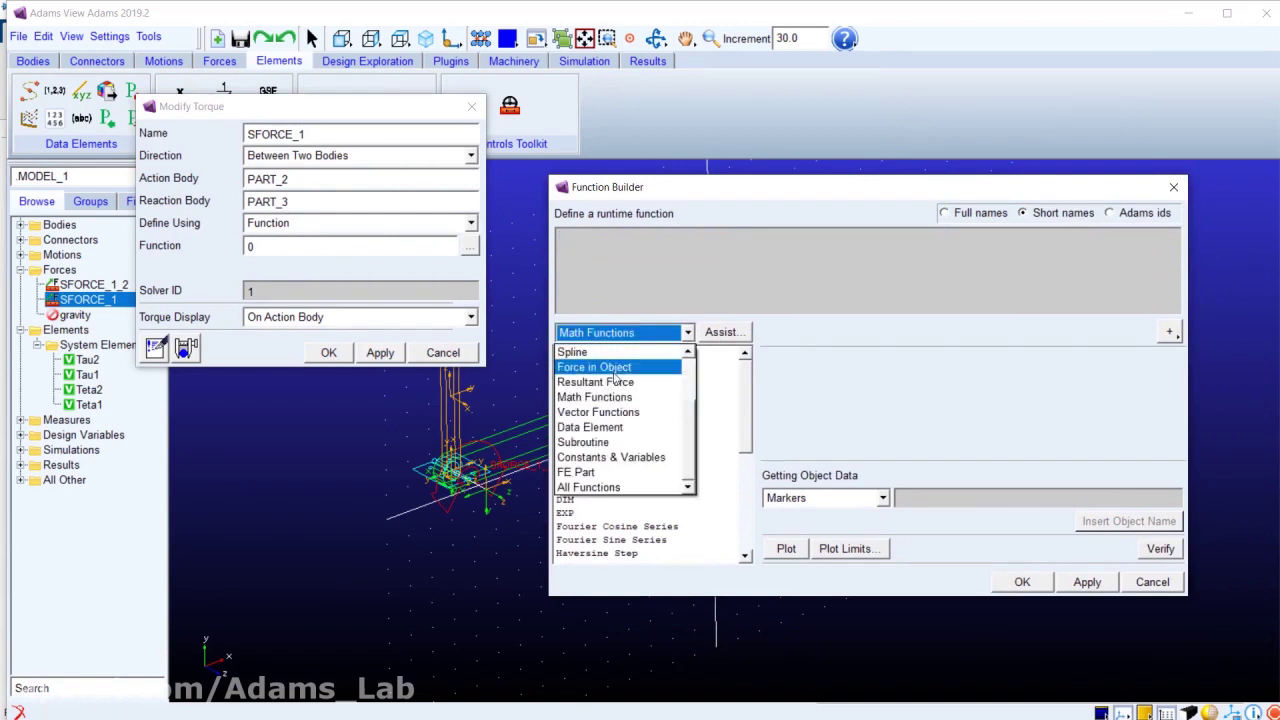
left_click(612, 427)
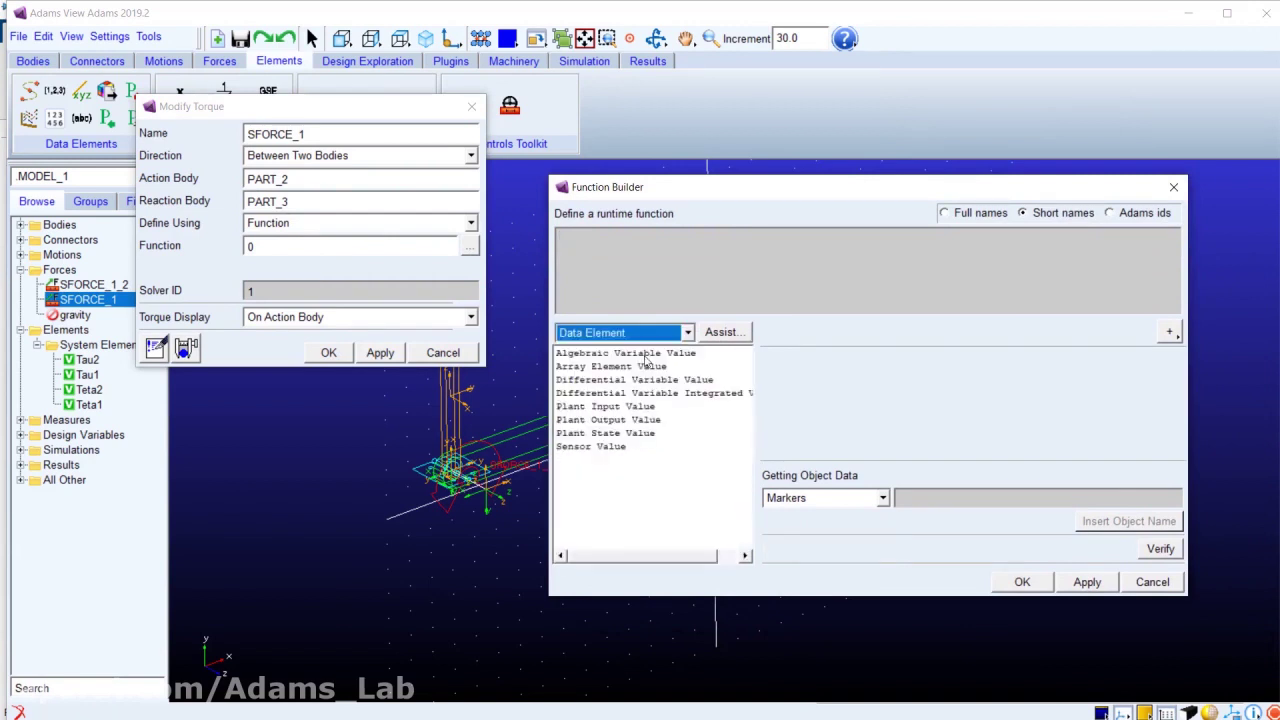
left_click(640, 354)
left_click(722, 332)
double_click(560, 179)
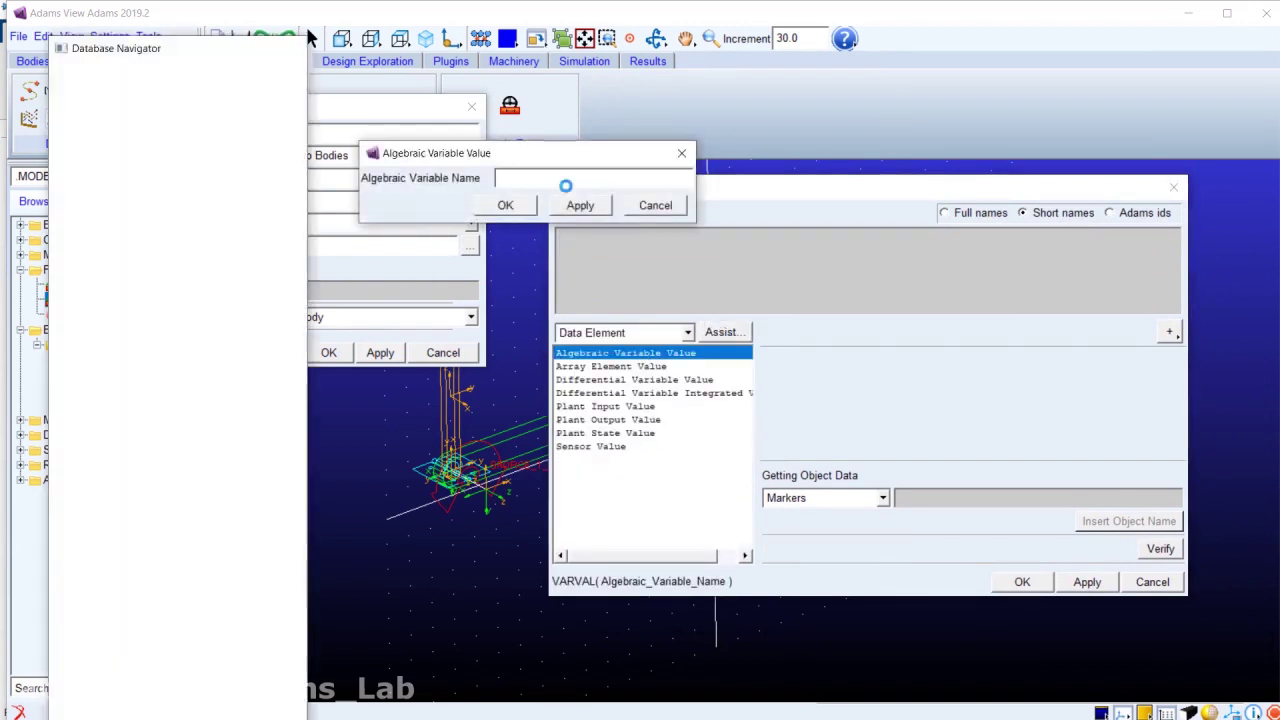
left_click_drag(183, 33, 258, 54)
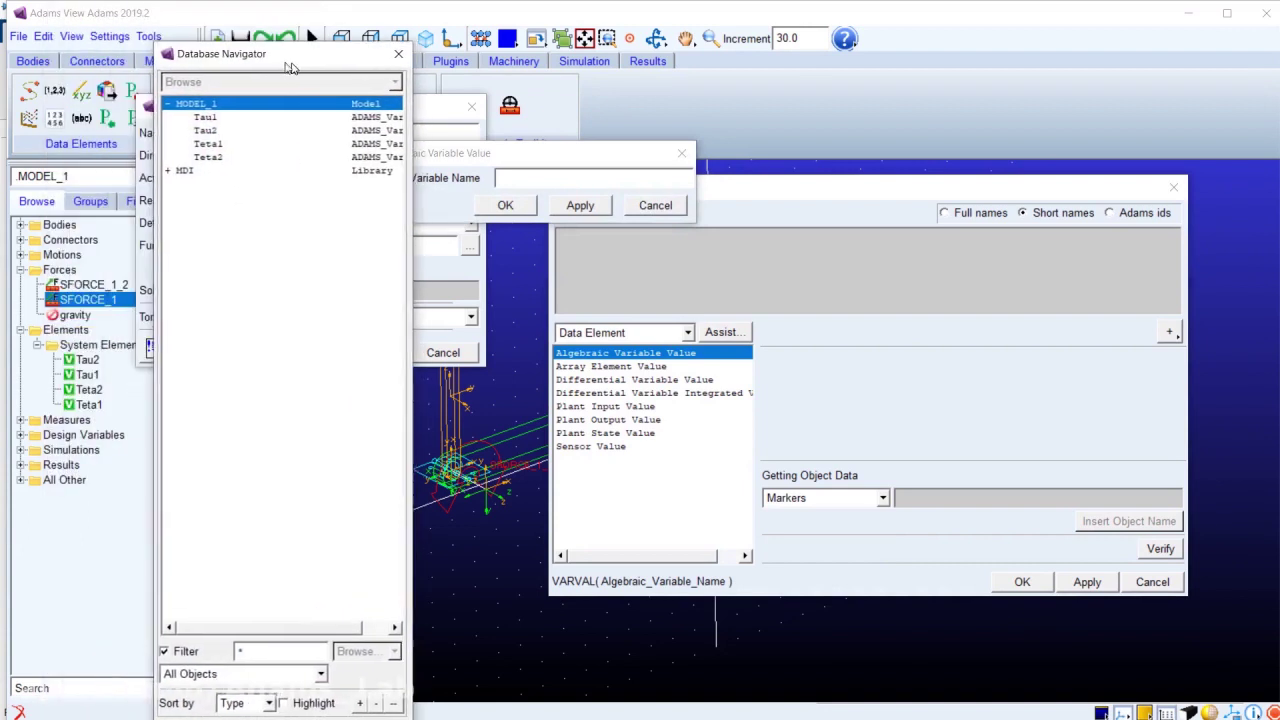
left_click(185, 100)
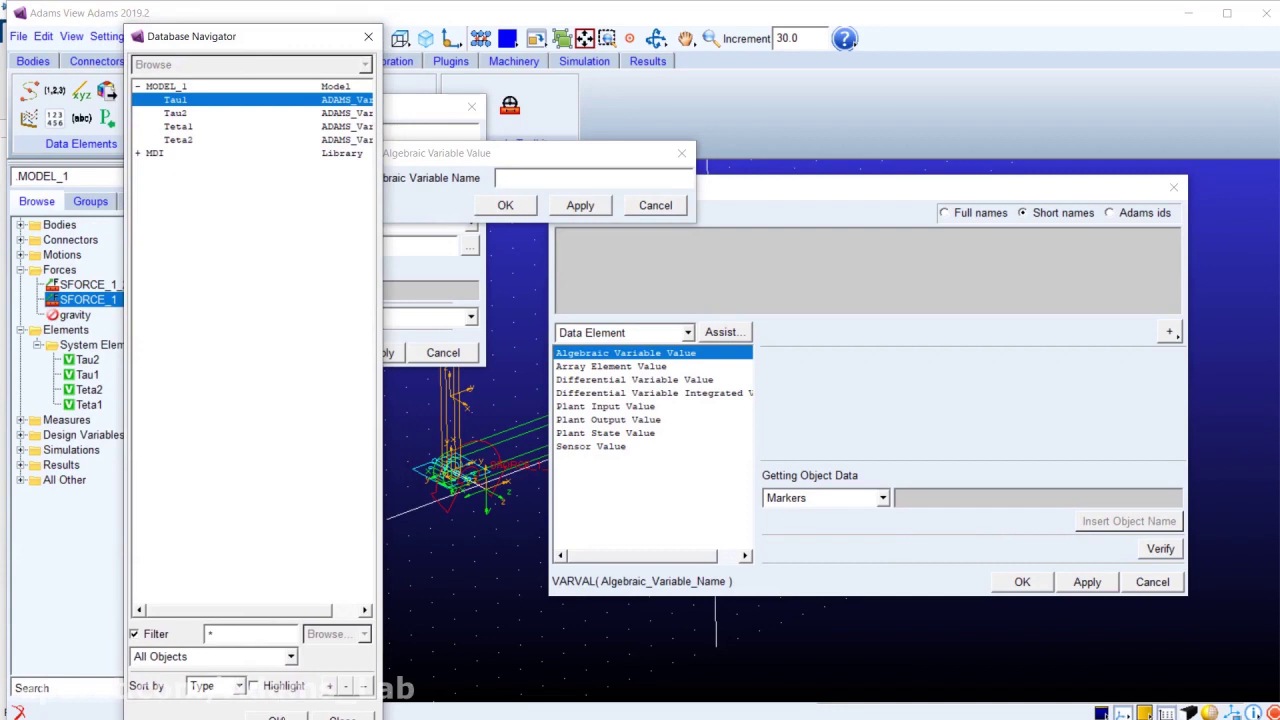
left_click(277, 717)
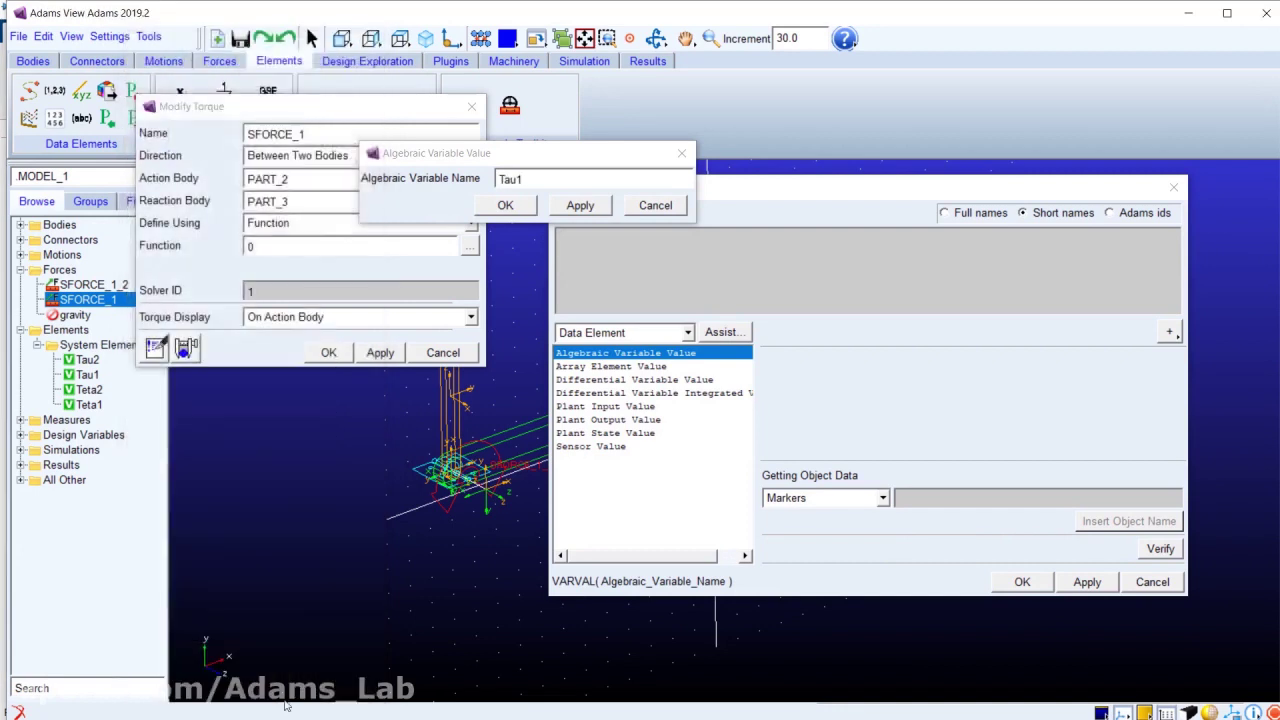
left_click(507, 206)
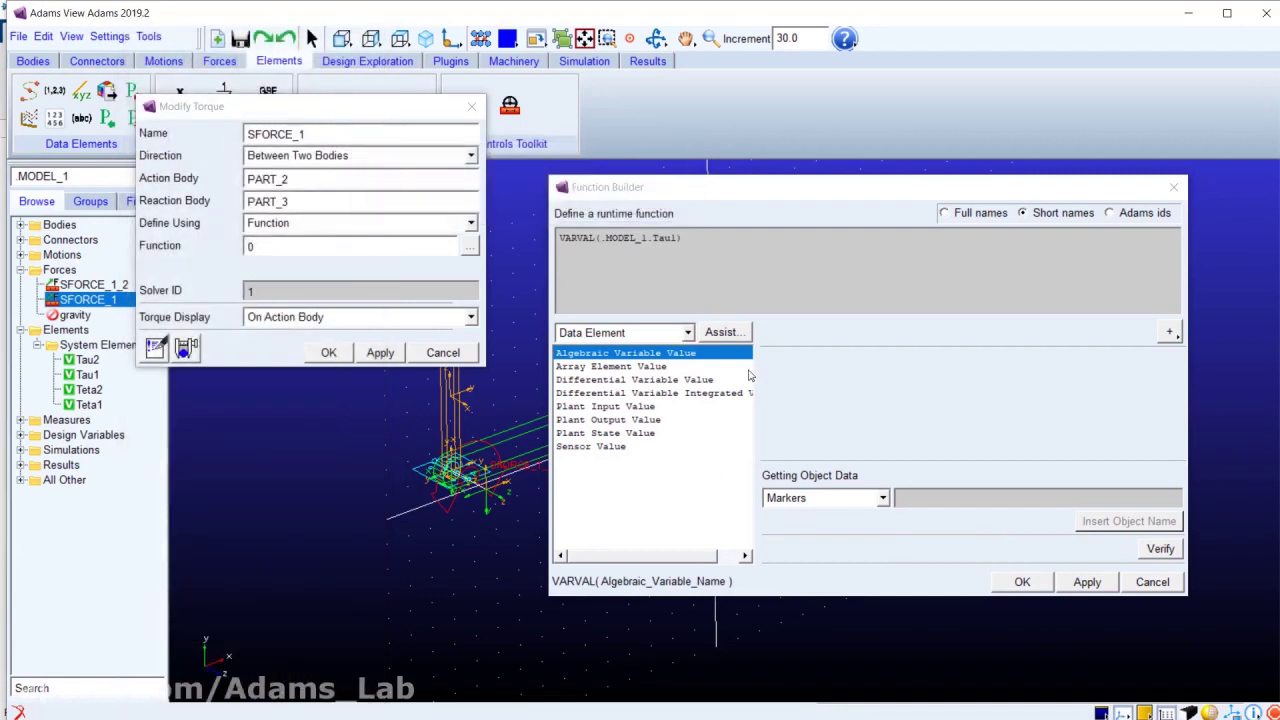
Step: Accept the runtime function, copy the expression VARVAL(.MODEL_1.Tau1), and confirm the torque settings of SFORCE_1
left_click(1028, 585)
left_click_drag(414, 250, 232, 240)
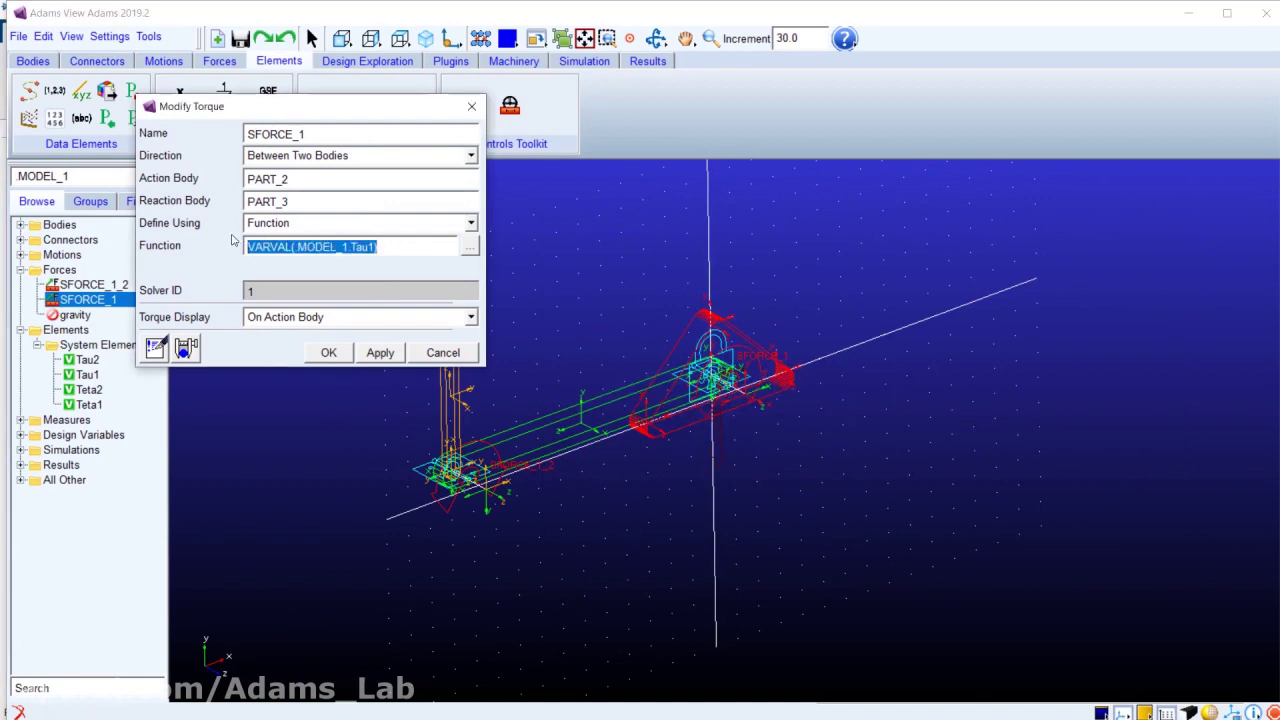
left_click(330, 352)
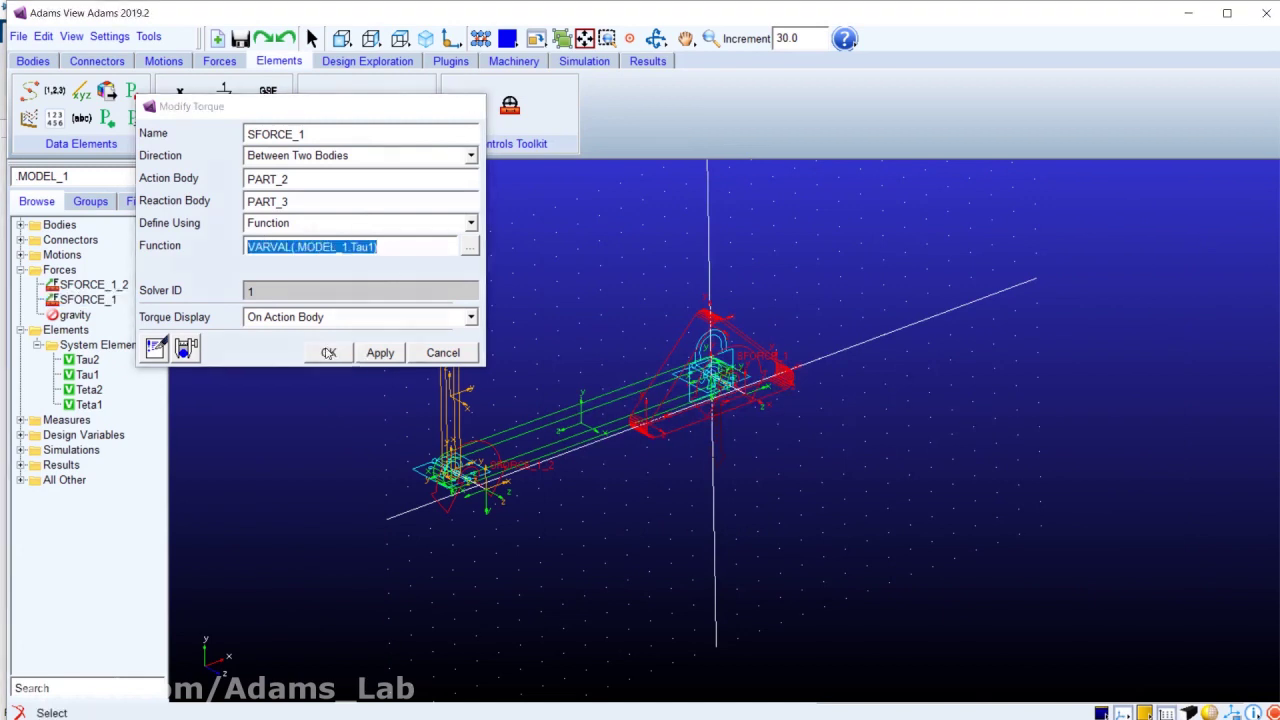
Step: Replace the torque function of SFORCE_1_2 with the copied VARVAL expression, adapt its variable number for the second torque, and confirm
left_click(110, 288)
double_click(88, 290)
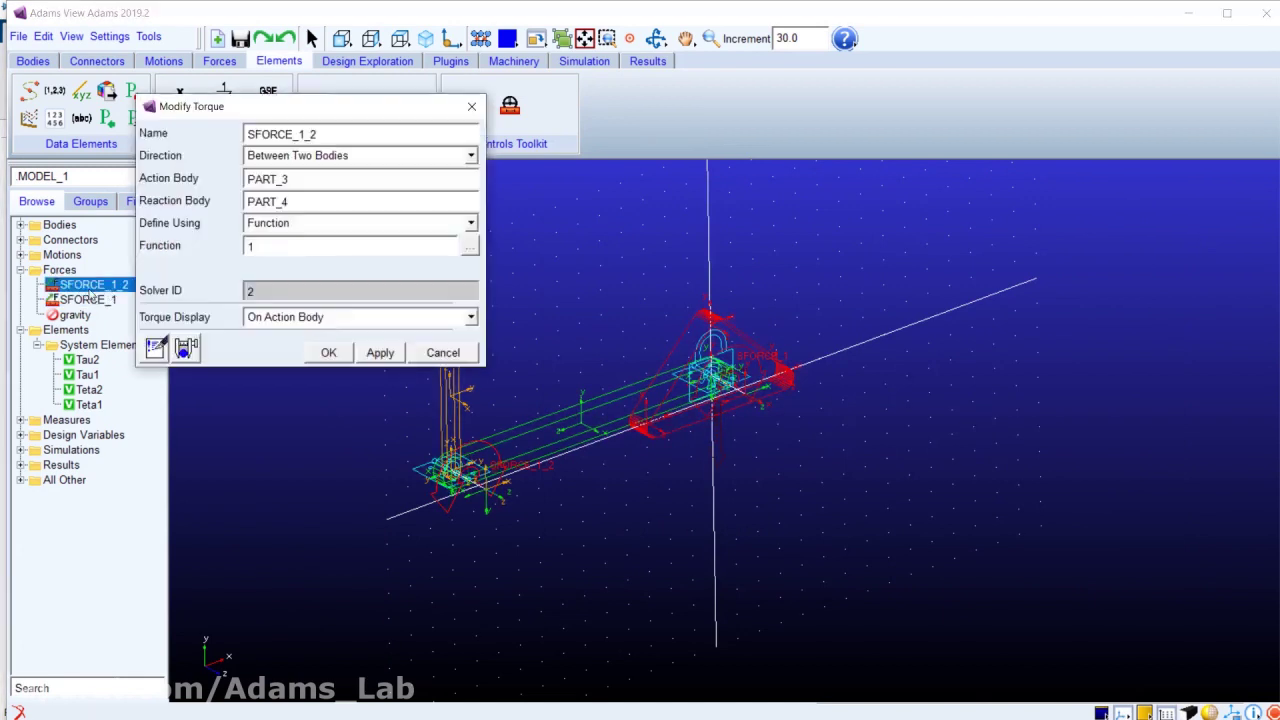
double_click(269, 249)
type("VARVAL(.MODEL_1.Tau1)")
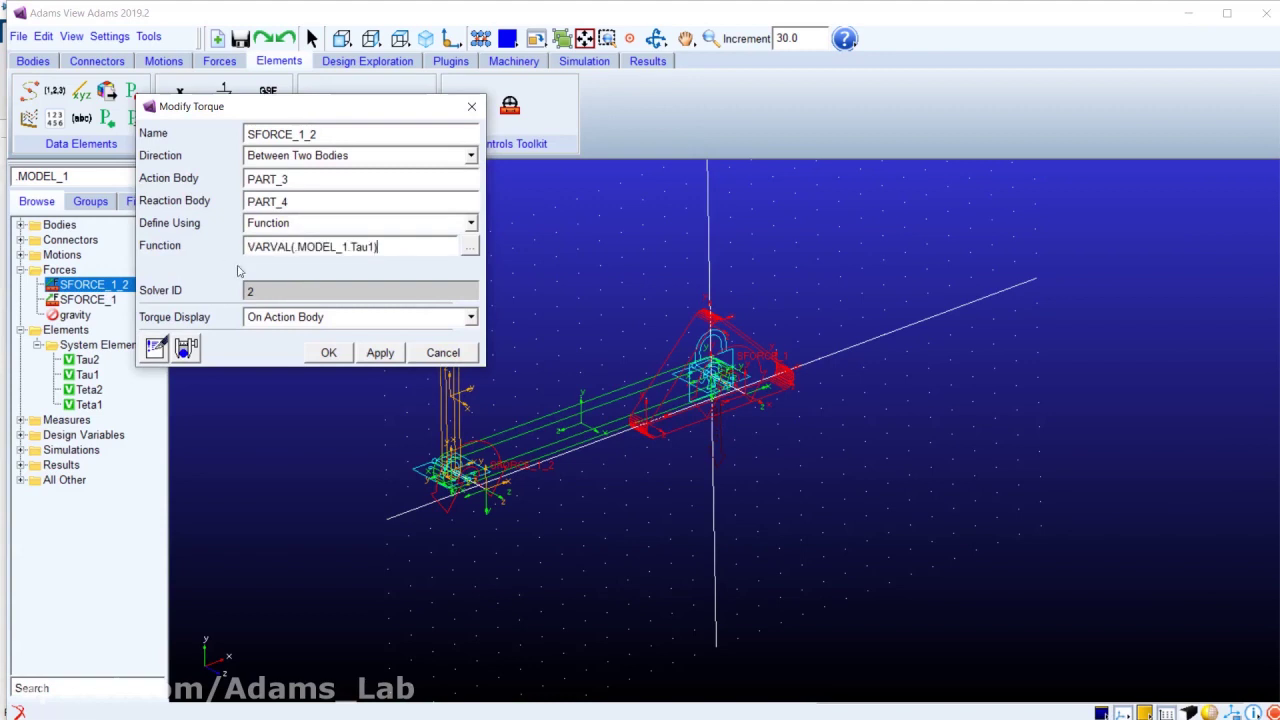
left_click_drag(367, 249, 377, 255)
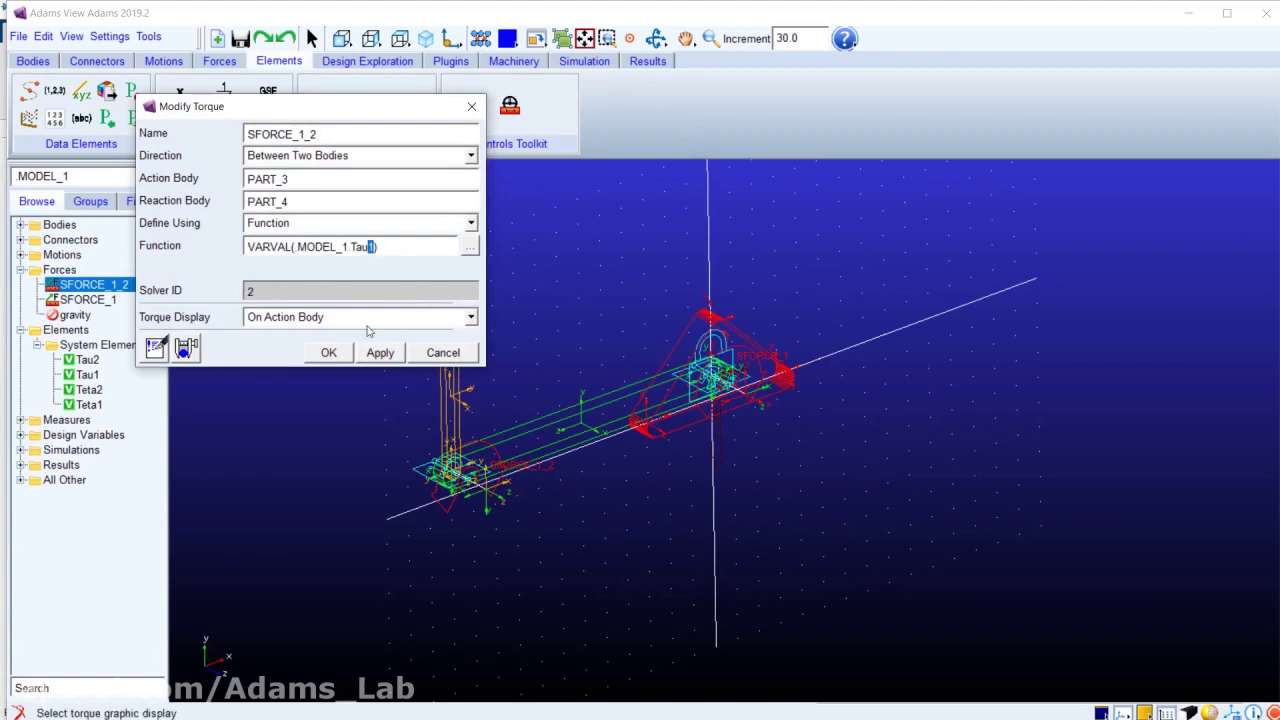
left_click(328, 353)
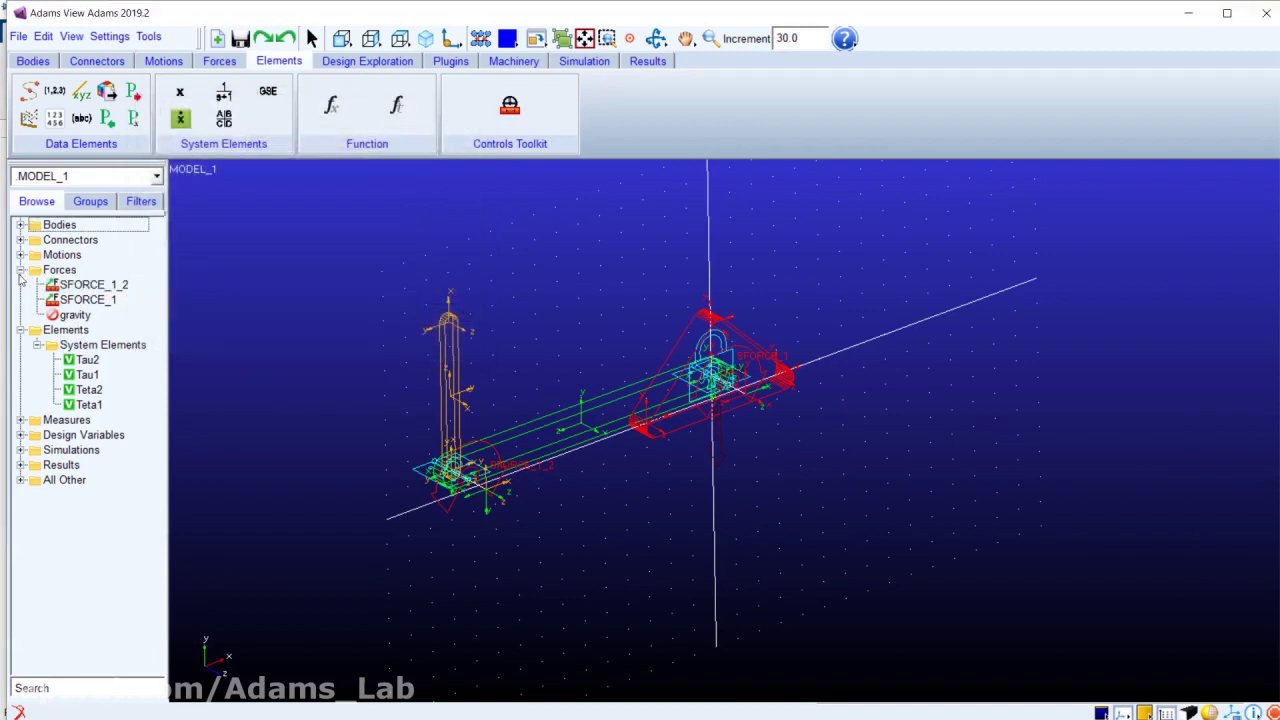
Step: Collapse the Forces and Elements groups in the model tree and save the model database
left_click(21, 271)
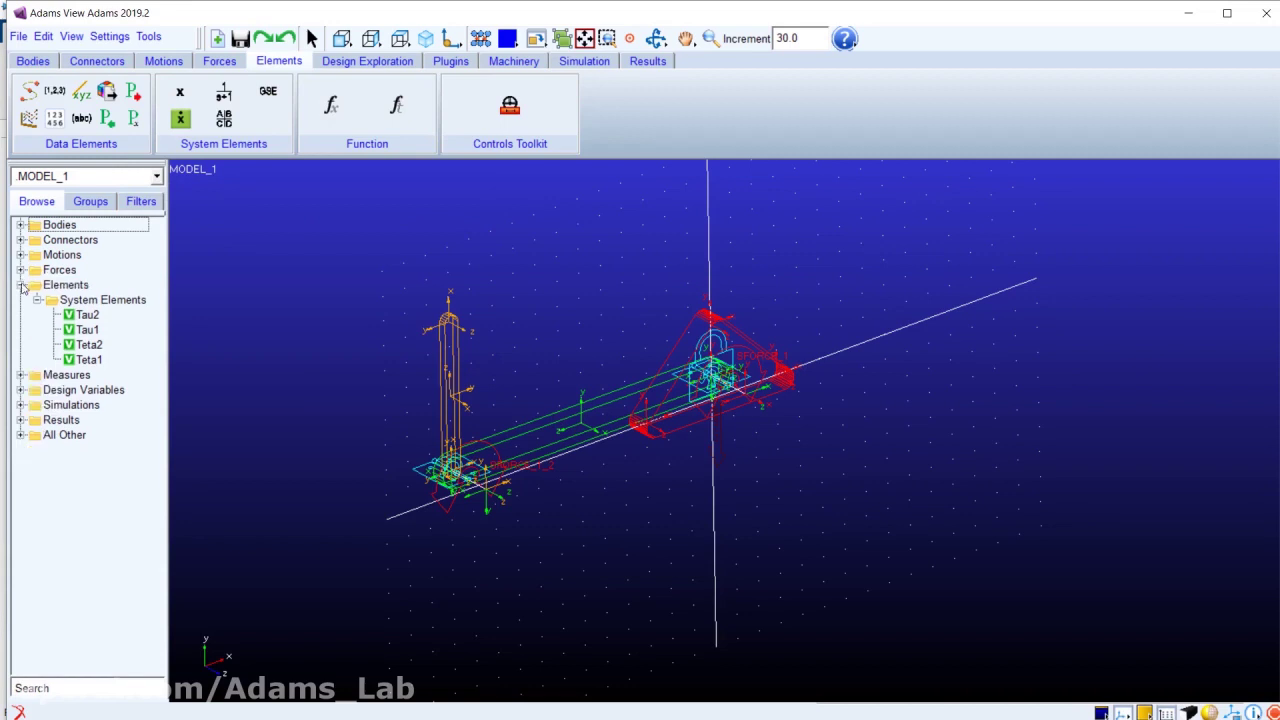
left_click(21, 286)
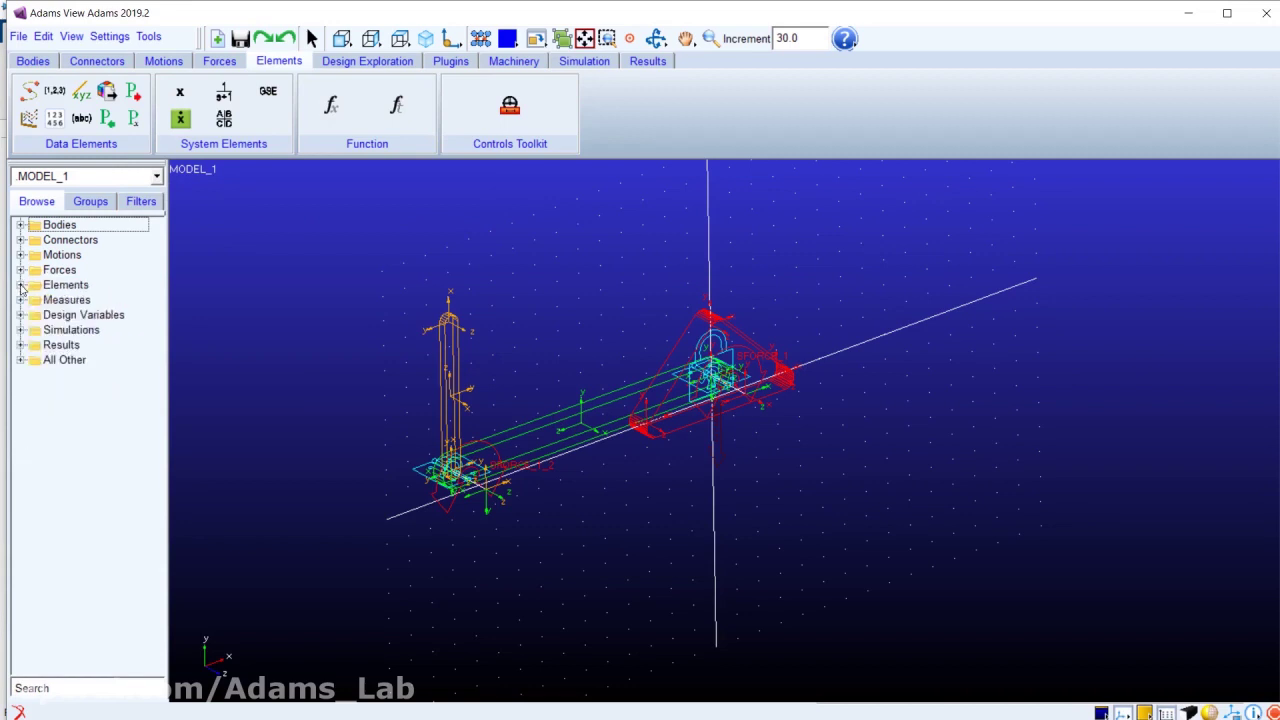
left_click(241, 38)
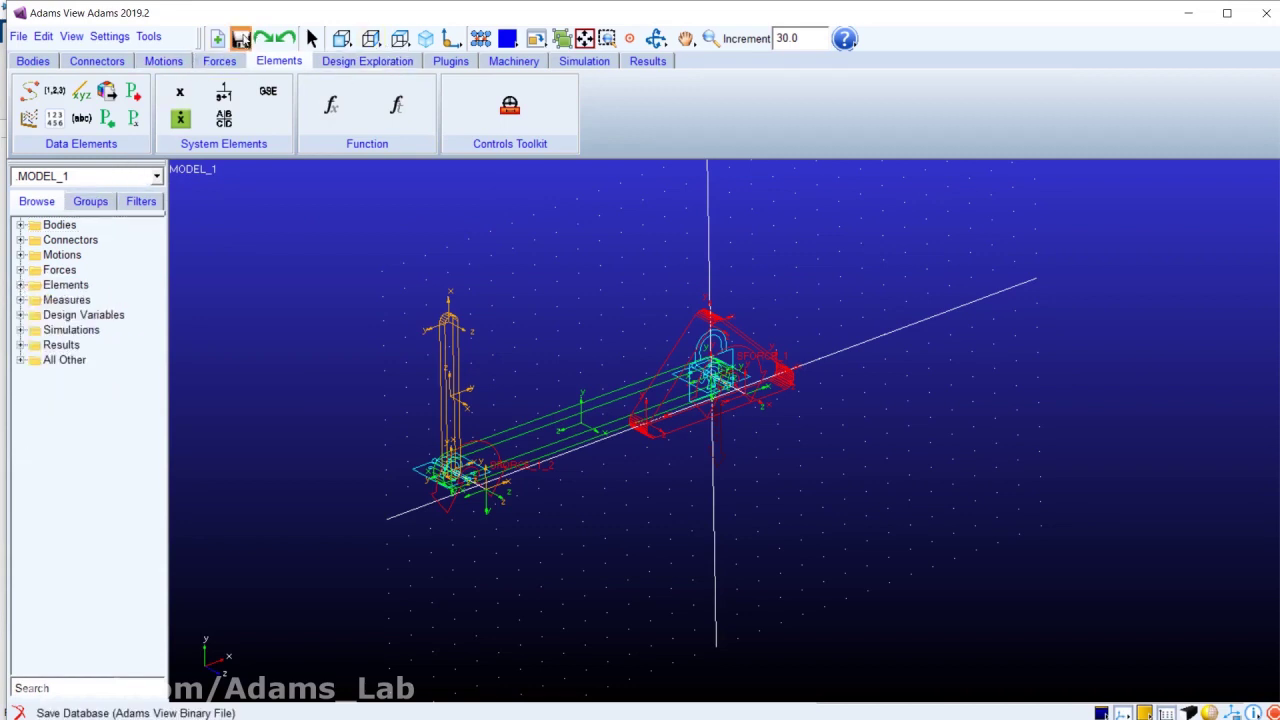
left_click(638, 379)
Step: Switch to MATLAB, close the Controls_Plant_2.m script, and rerun clear all and clc to empty the workspace and Command Window
key("alt+Tab")
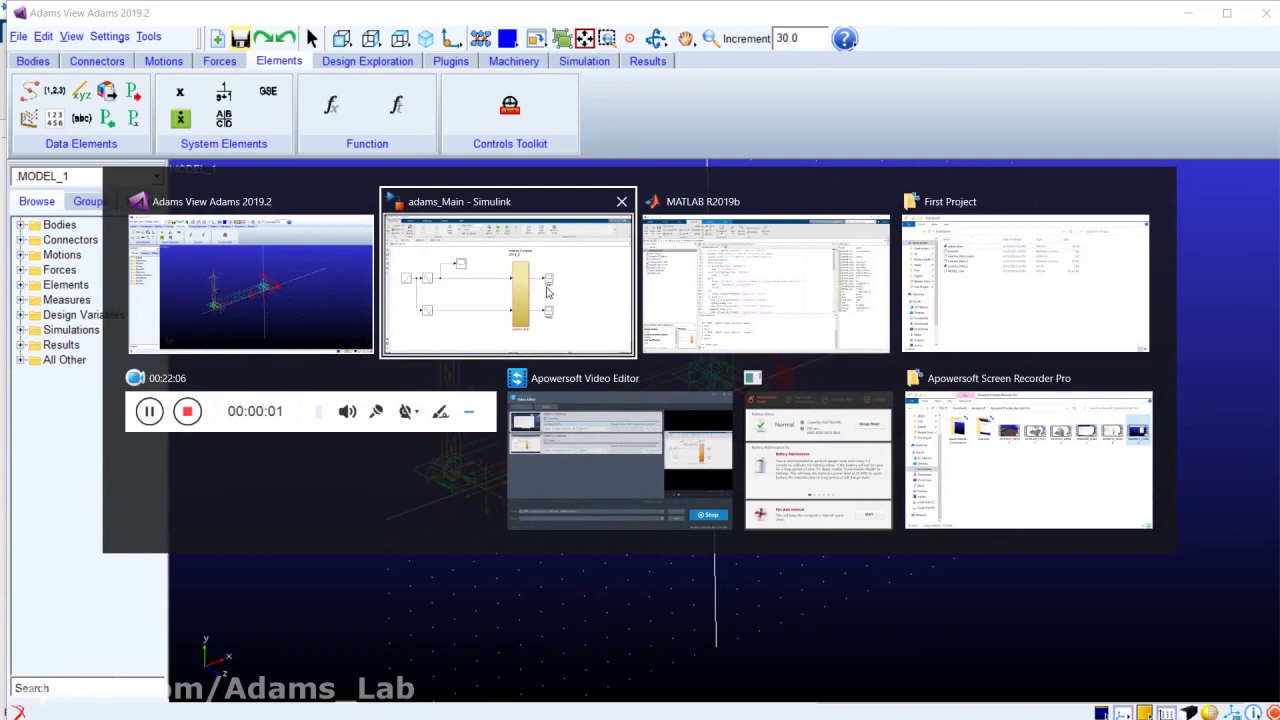
left_click(714, 246)
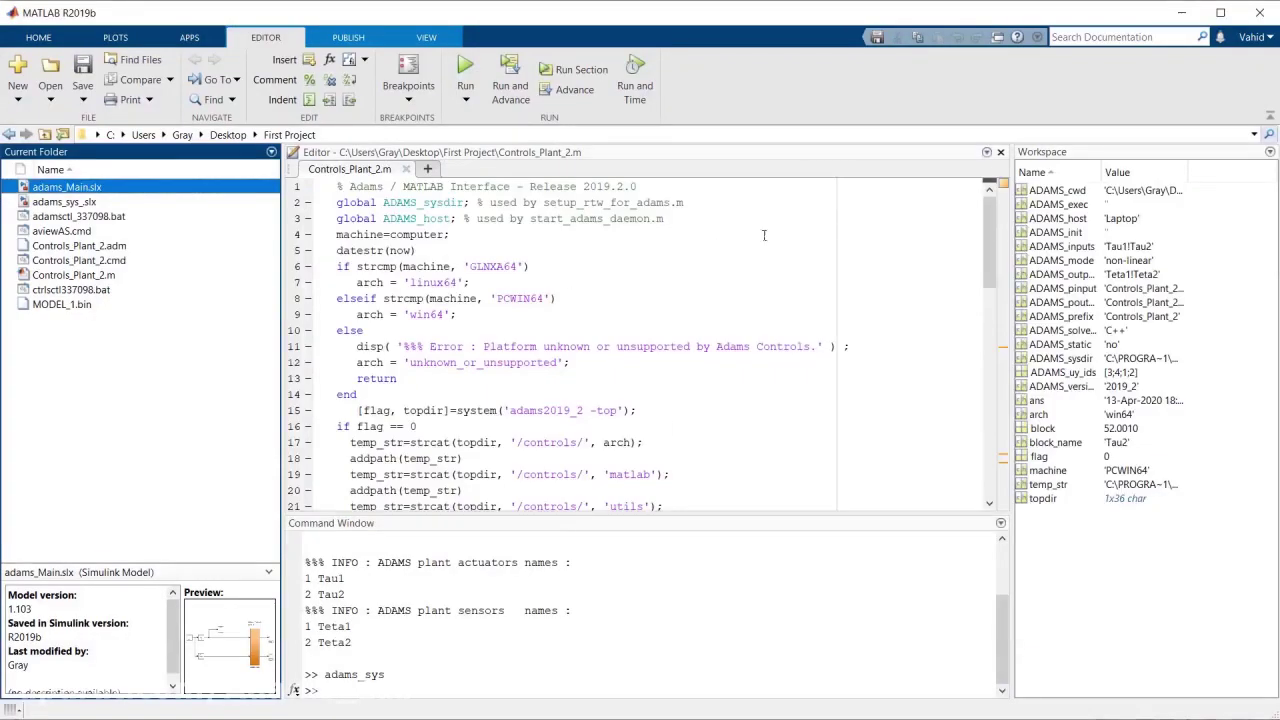
left_click(406, 169)
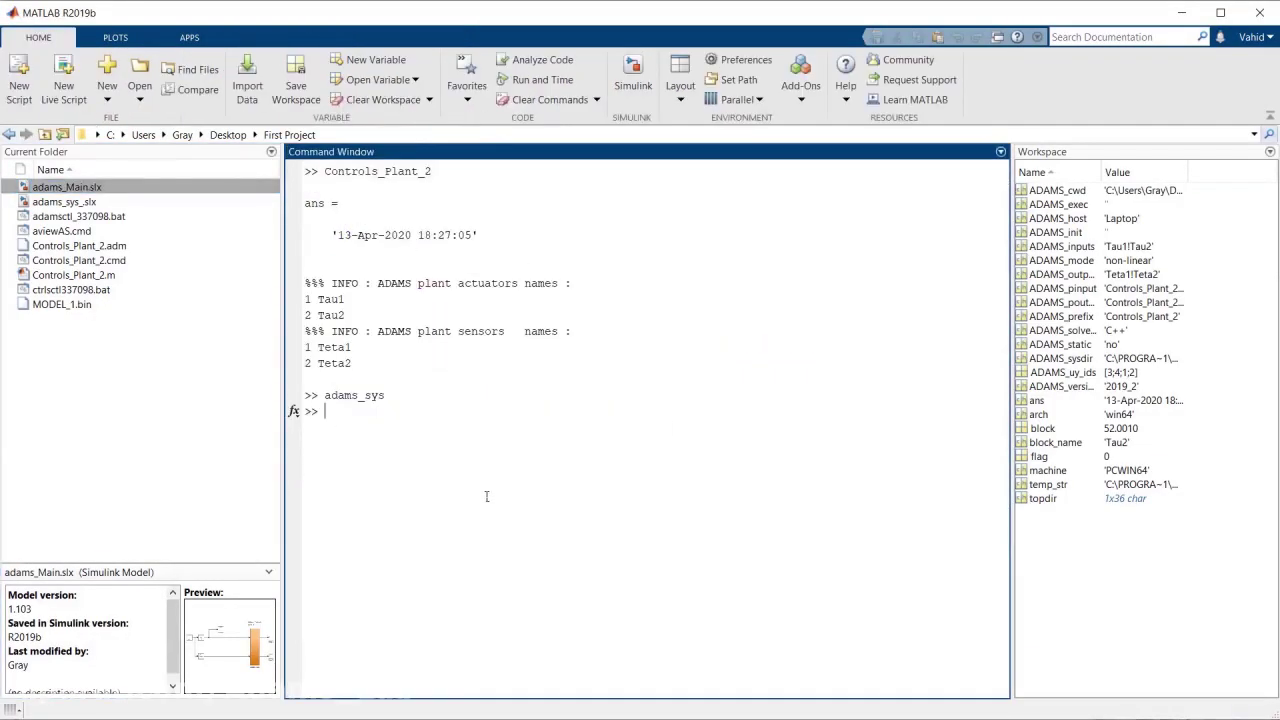
key("Up")
key("Up")
key("Up")
key("Up")
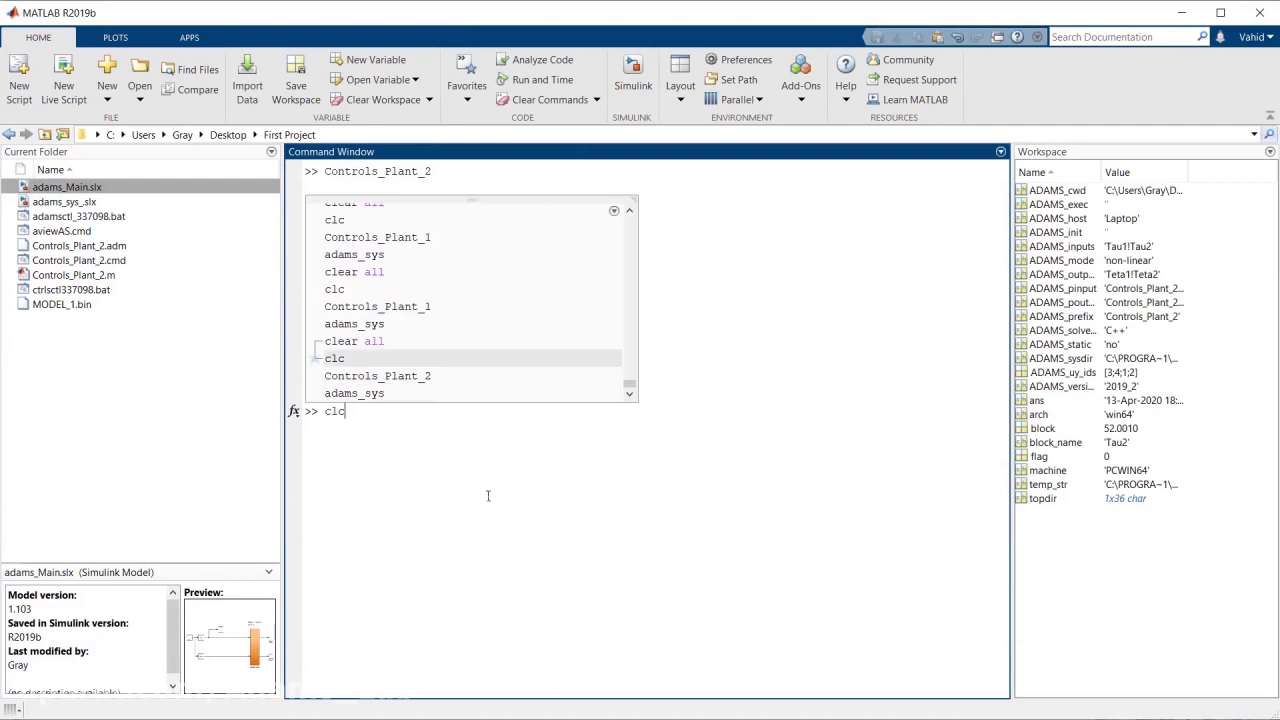
key("Return")
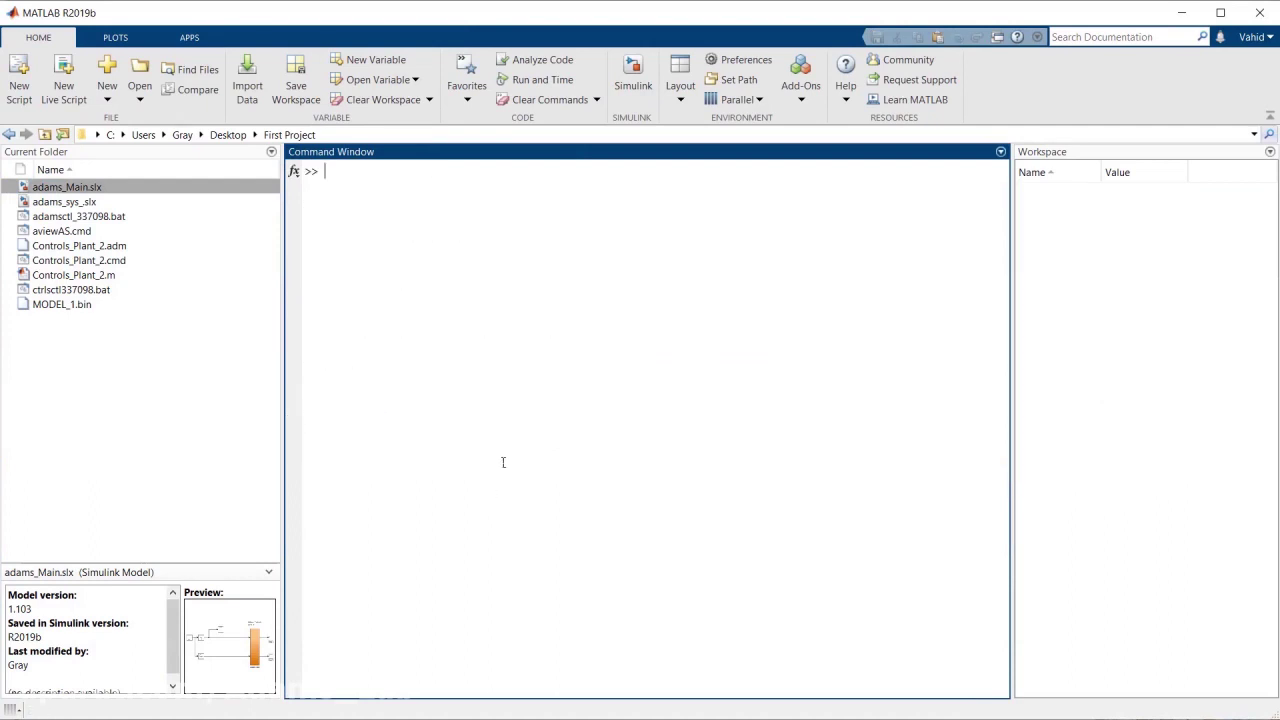
left_click(160, 347)
Step: Switch back to Adams View and open the Plant Export dialog of the Controls plugin
key("alt+Tab")
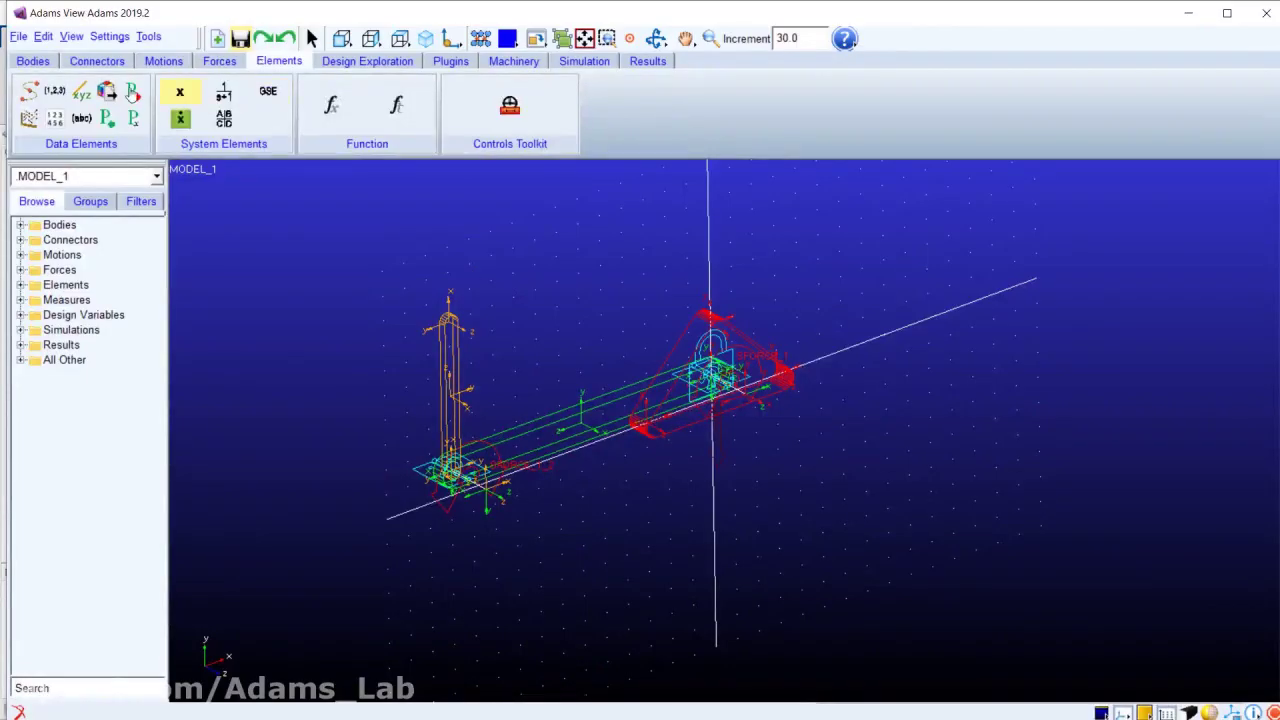
left_click(352, 63)
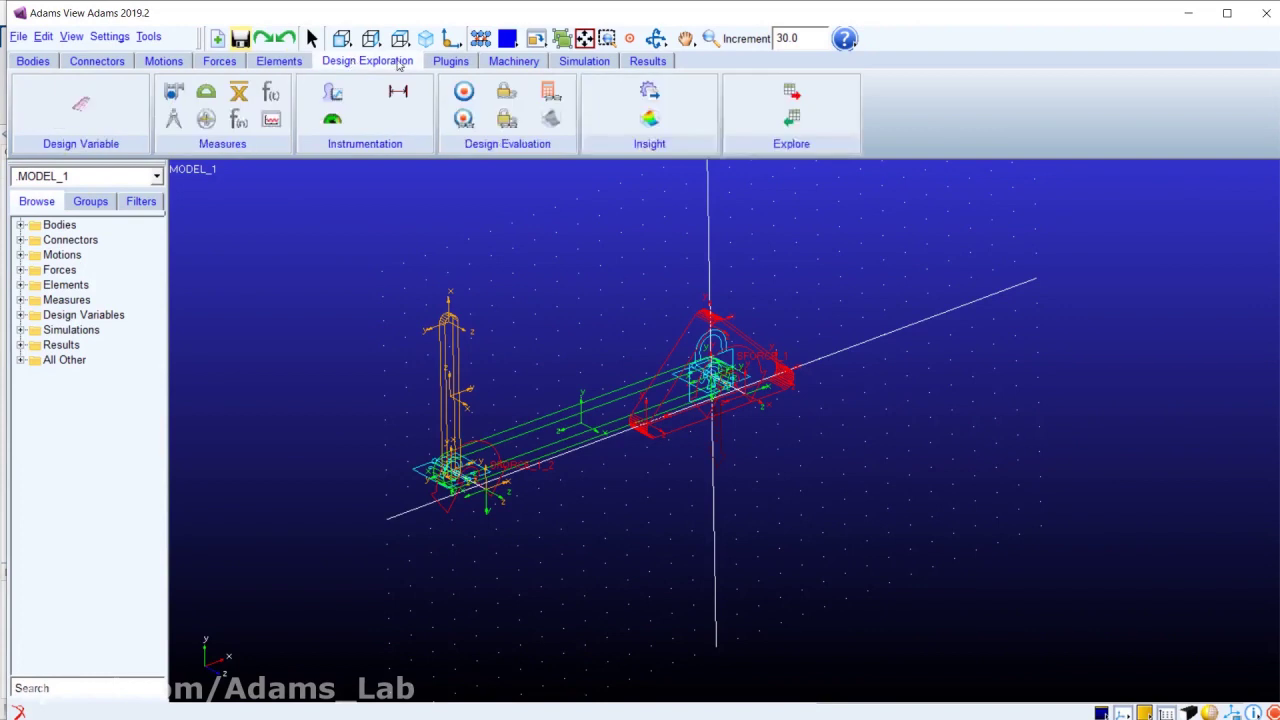
left_click(450, 61)
left_click(120, 112)
left_click(120, 112)
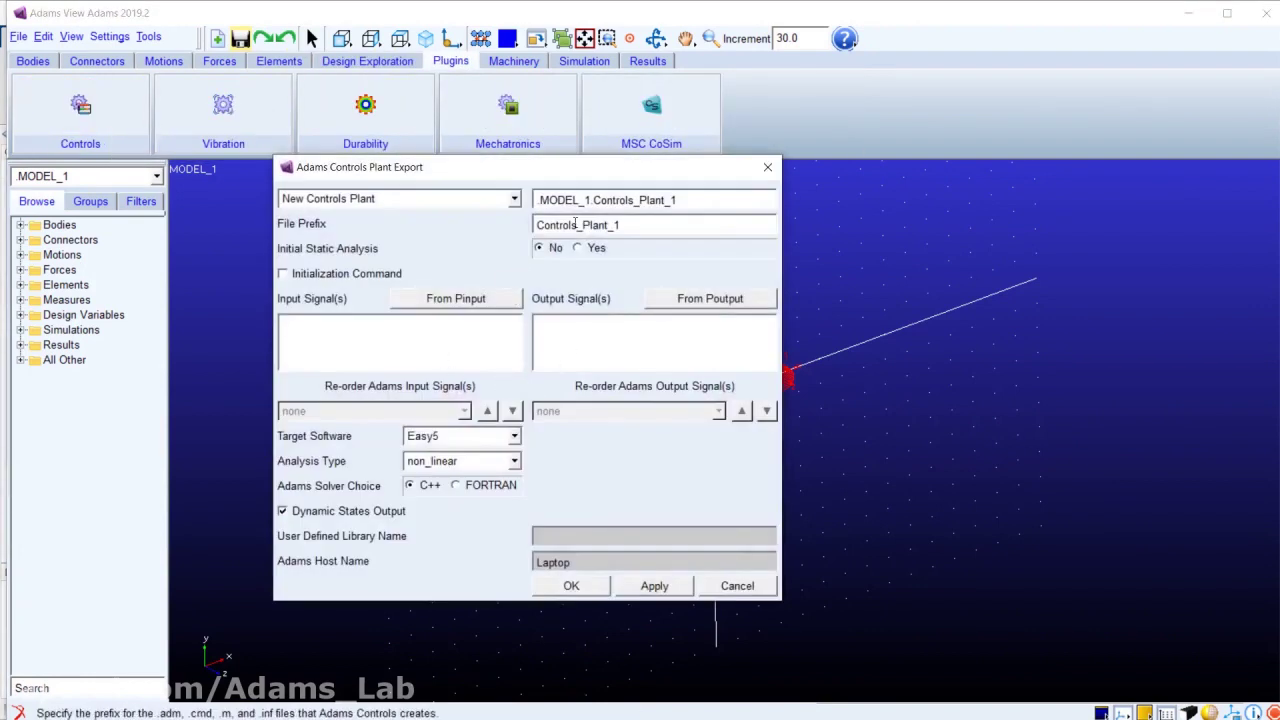
Step: Try to export an existing controls plant with MATLAB as target software, and return the plant choice to New Controls Plant
left_click(476, 199)
left_click(407, 232)
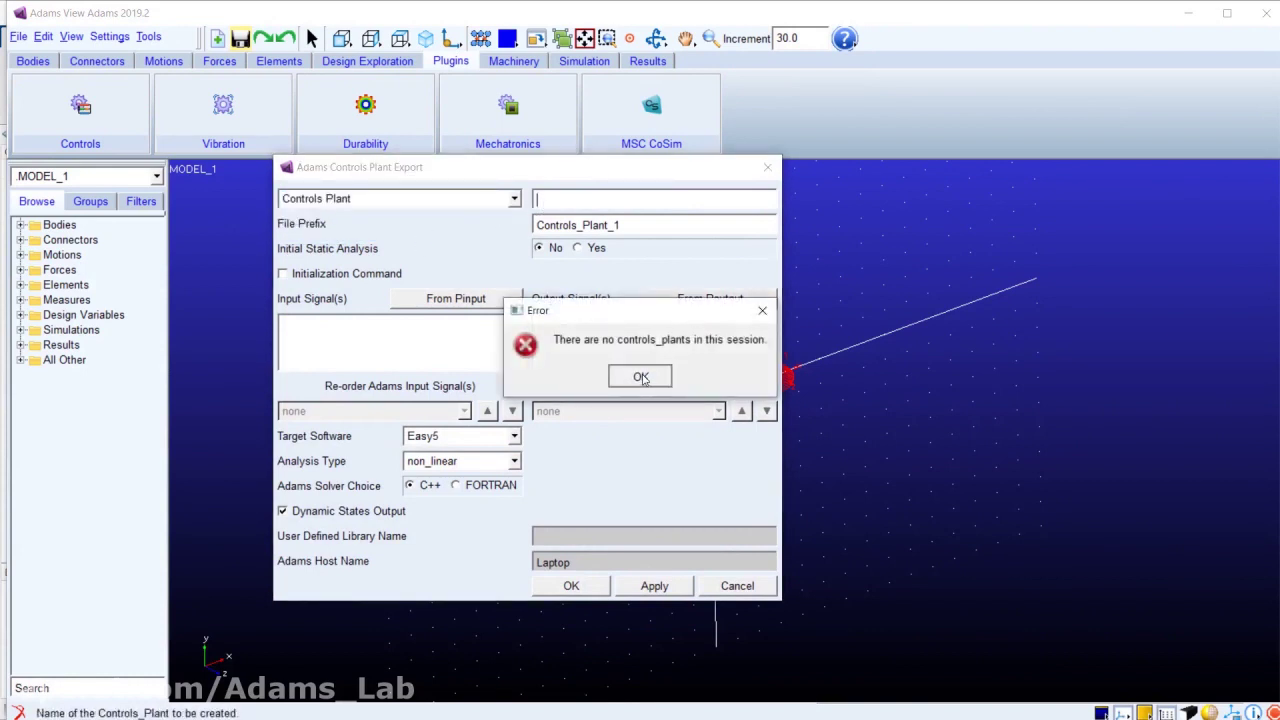
left_click(641, 377)
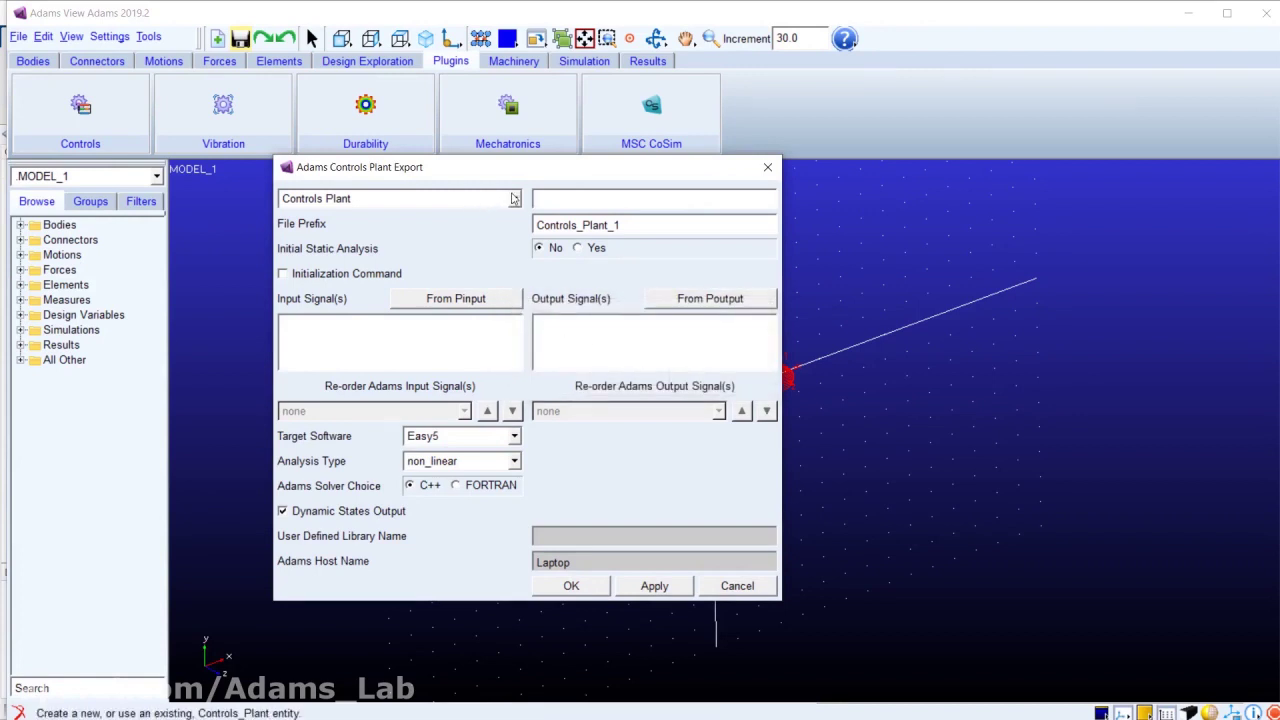
left_click(512, 437)
left_click(500, 469)
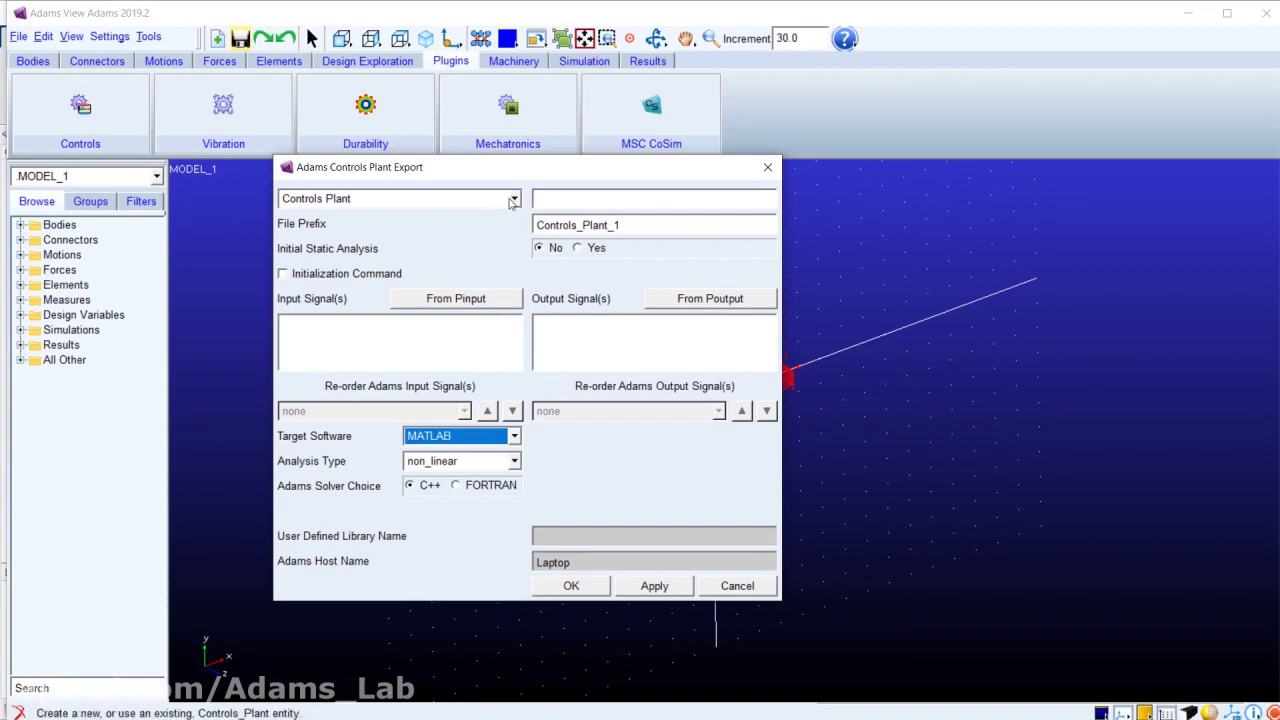
left_click(489, 198)
left_click(490, 218)
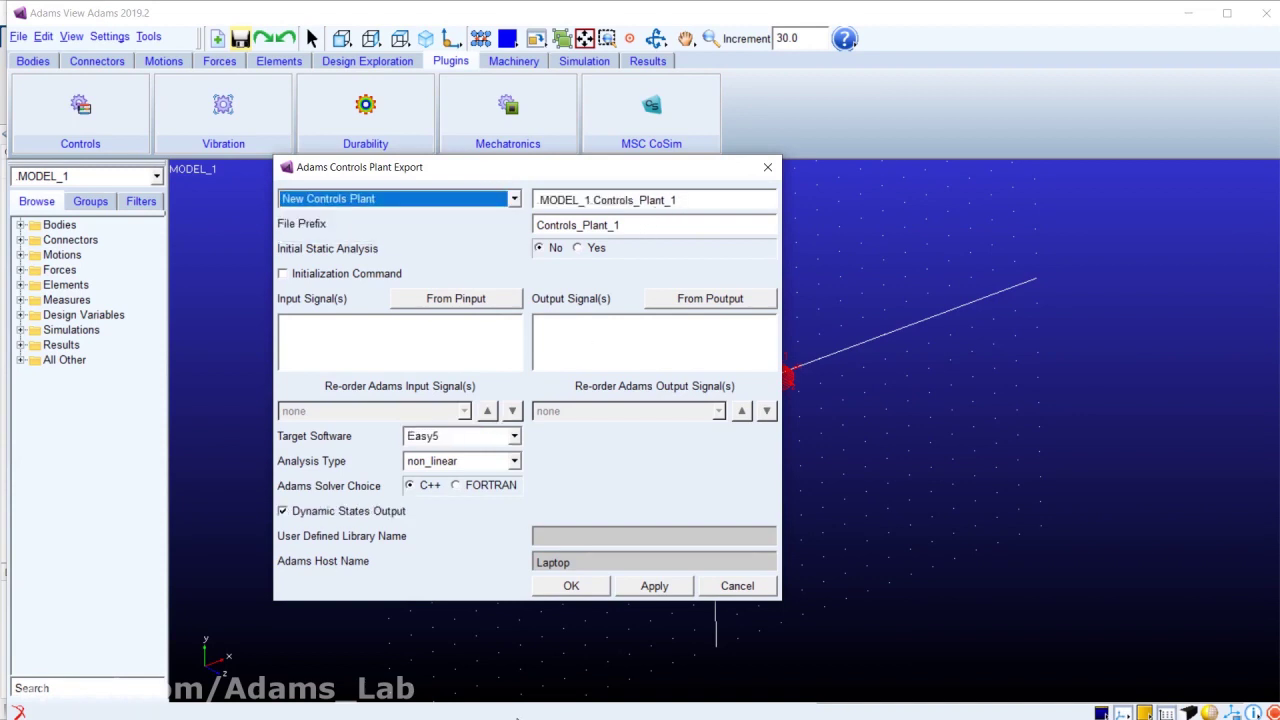
Step: Switch to the First Project folder, delete all files except adams_Main and MODEL_1.bin, and minimize the folder window
key("alt+Tab")
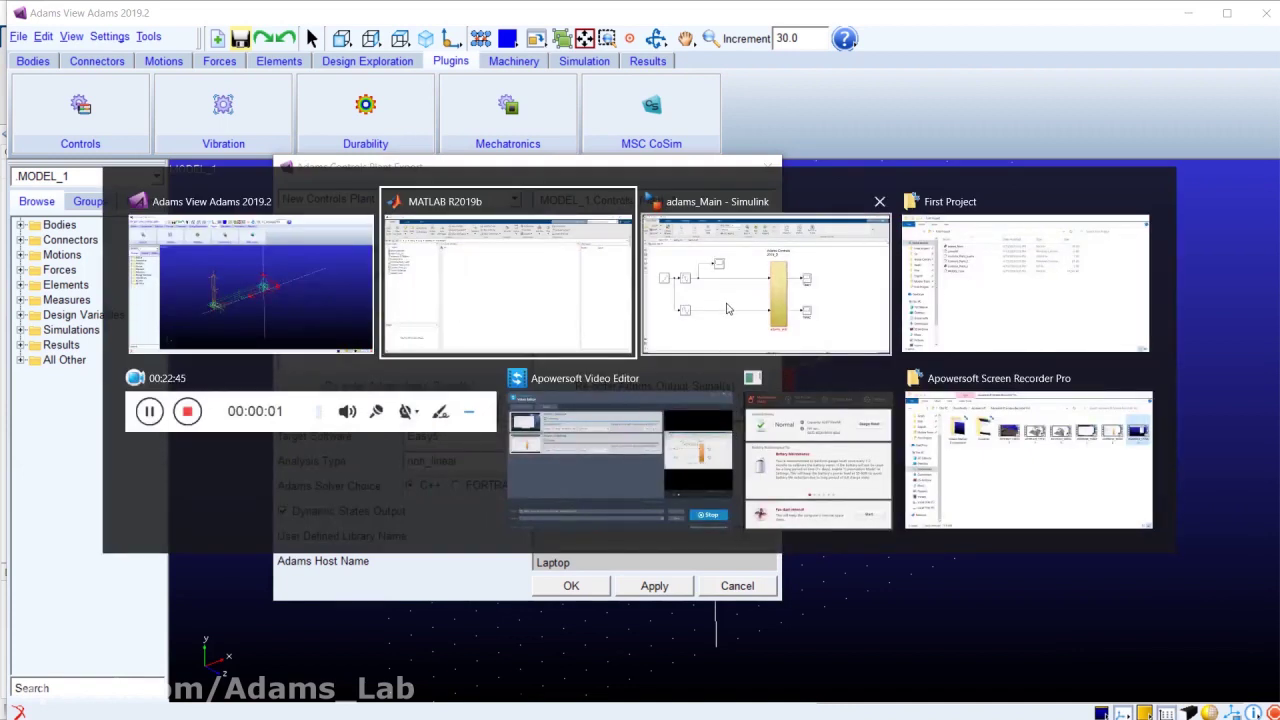
left_click(981, 292)
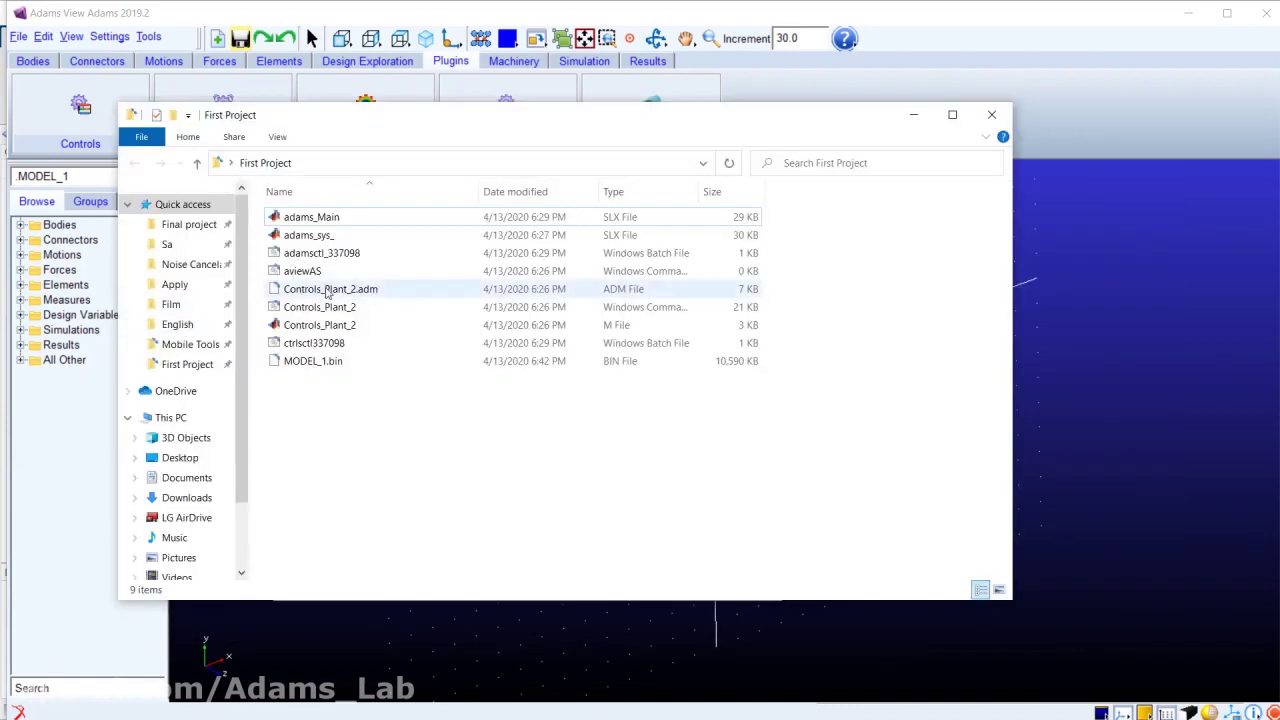
left_click(316, 234)
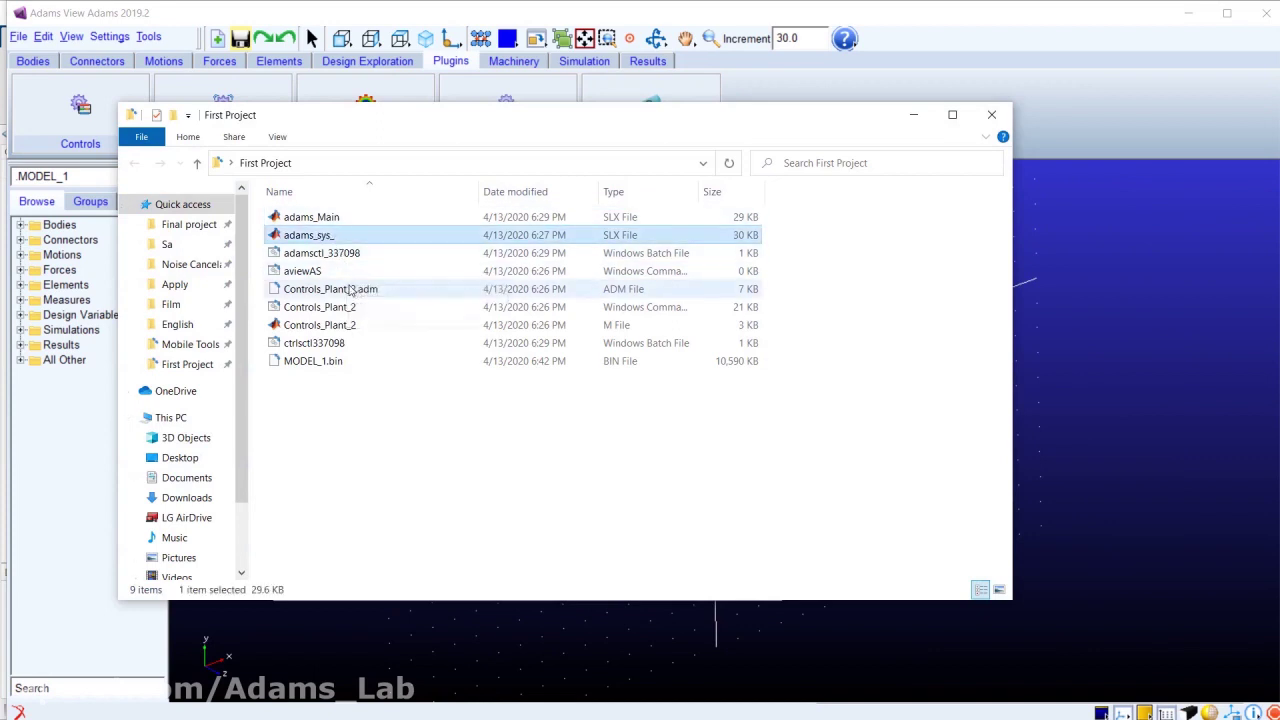
left_click(357, 345, "shift")
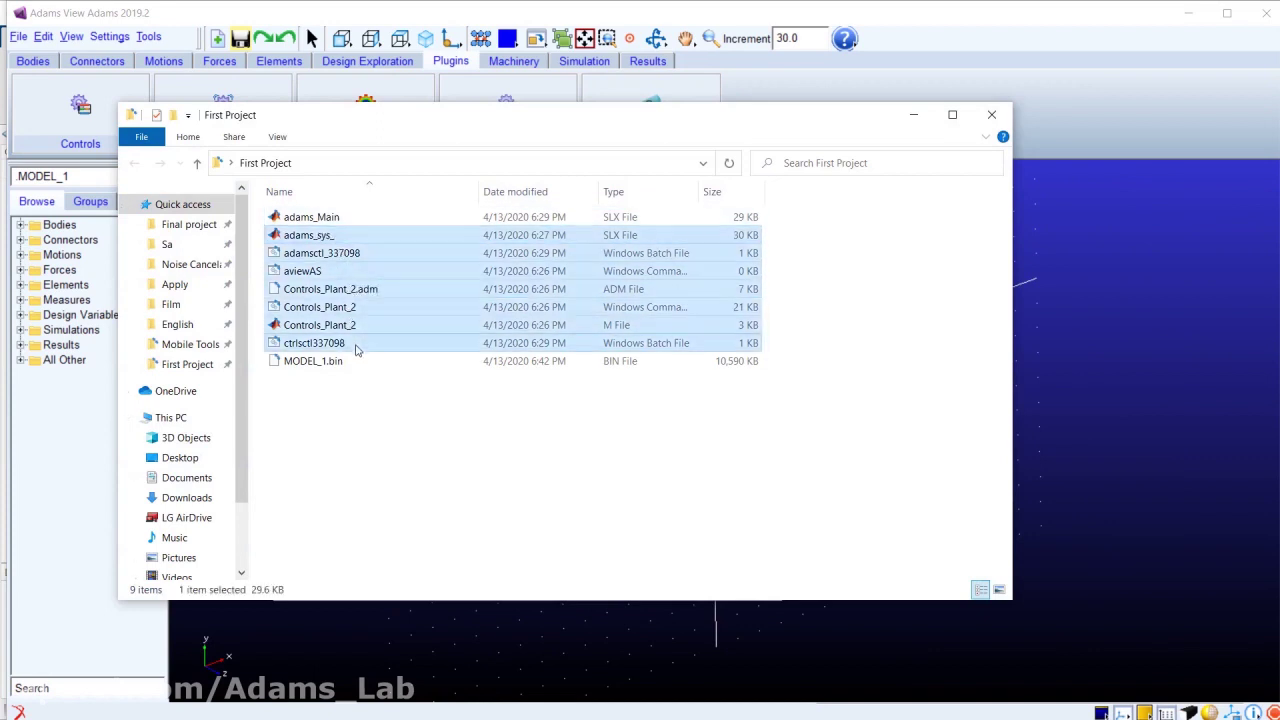
key("Delete")
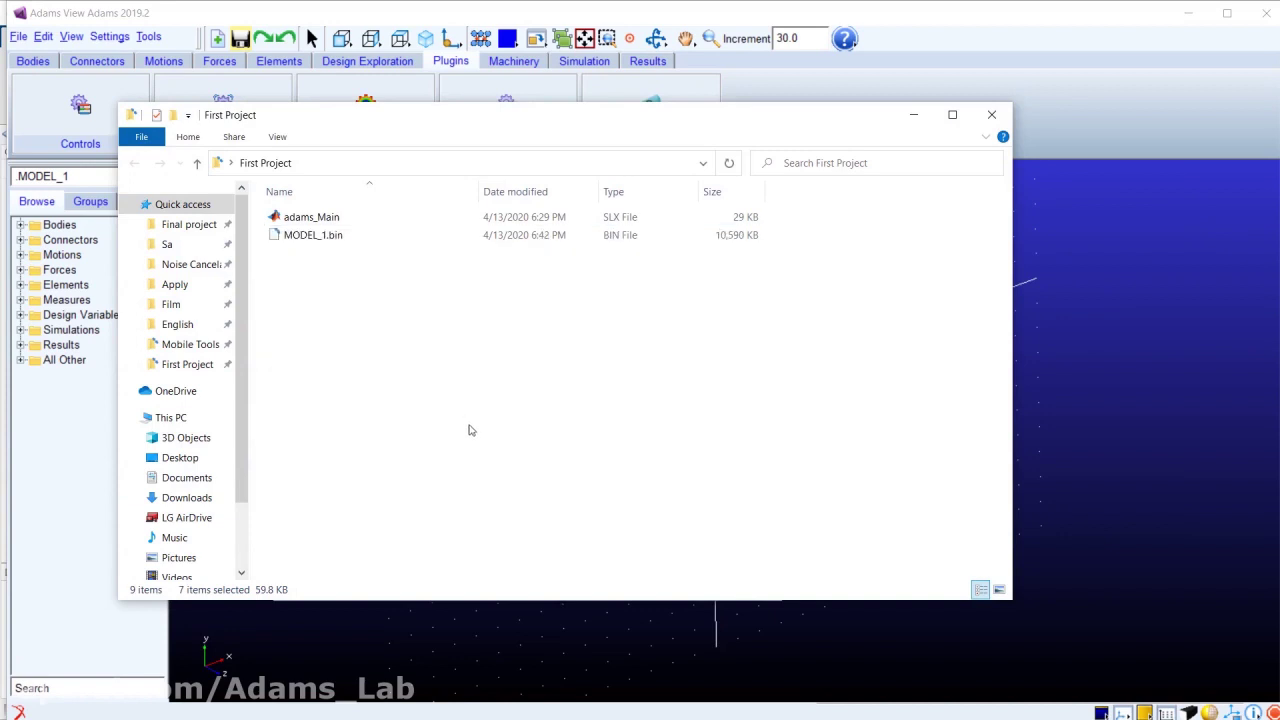
left_click(913, 116)
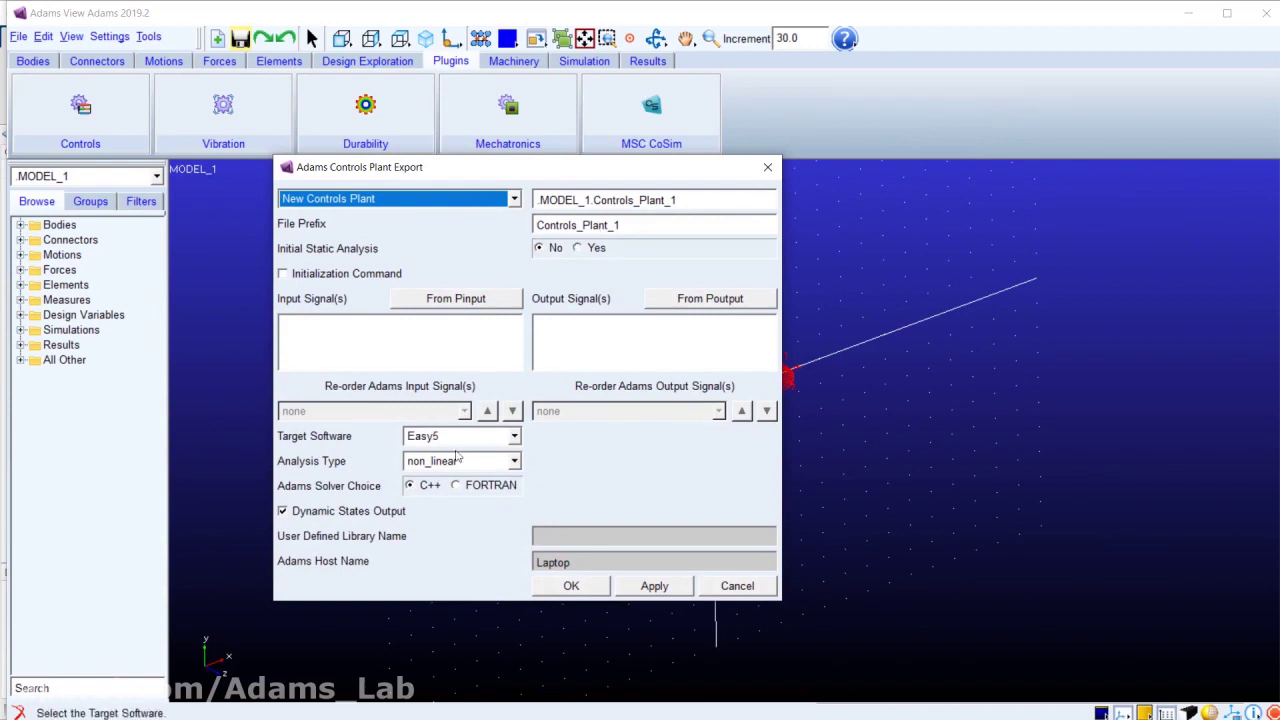
Step: Set the new controls plant's target software to MATLAB and assign Tau1 and Tau2 as its input signals
left_click(505, 437)
left_click(460, 470)
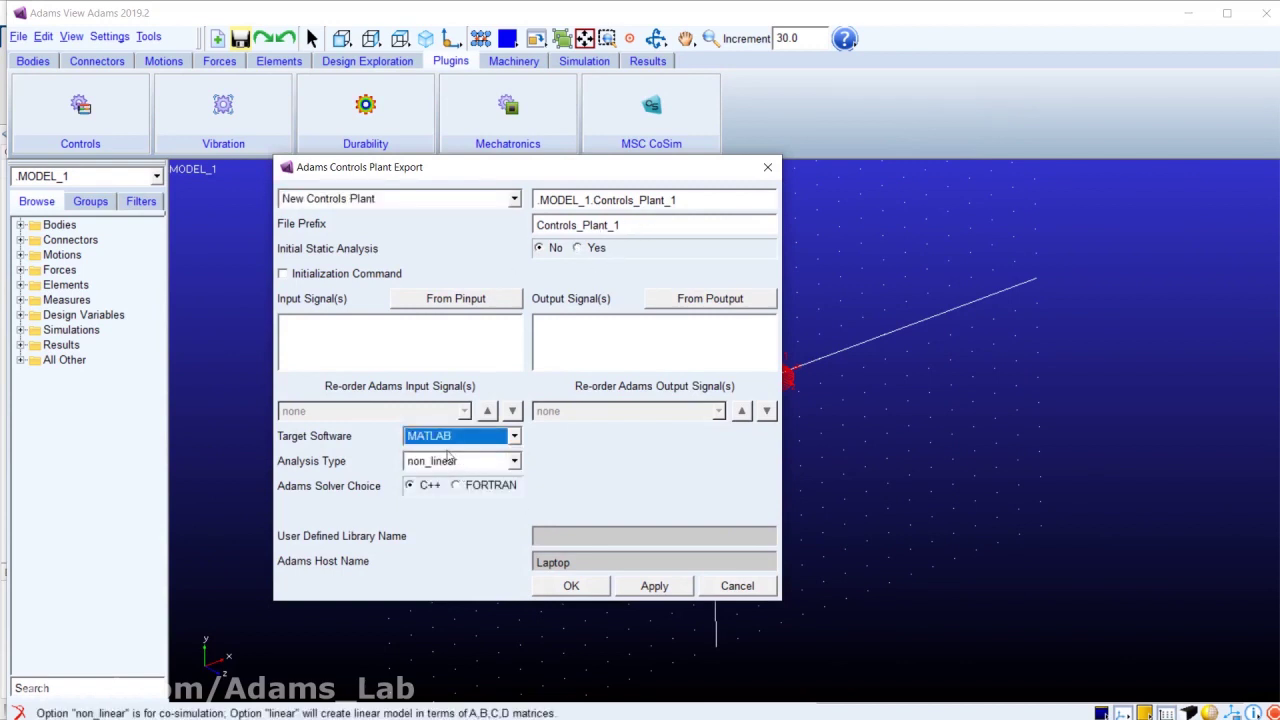
double_click(425, 344)
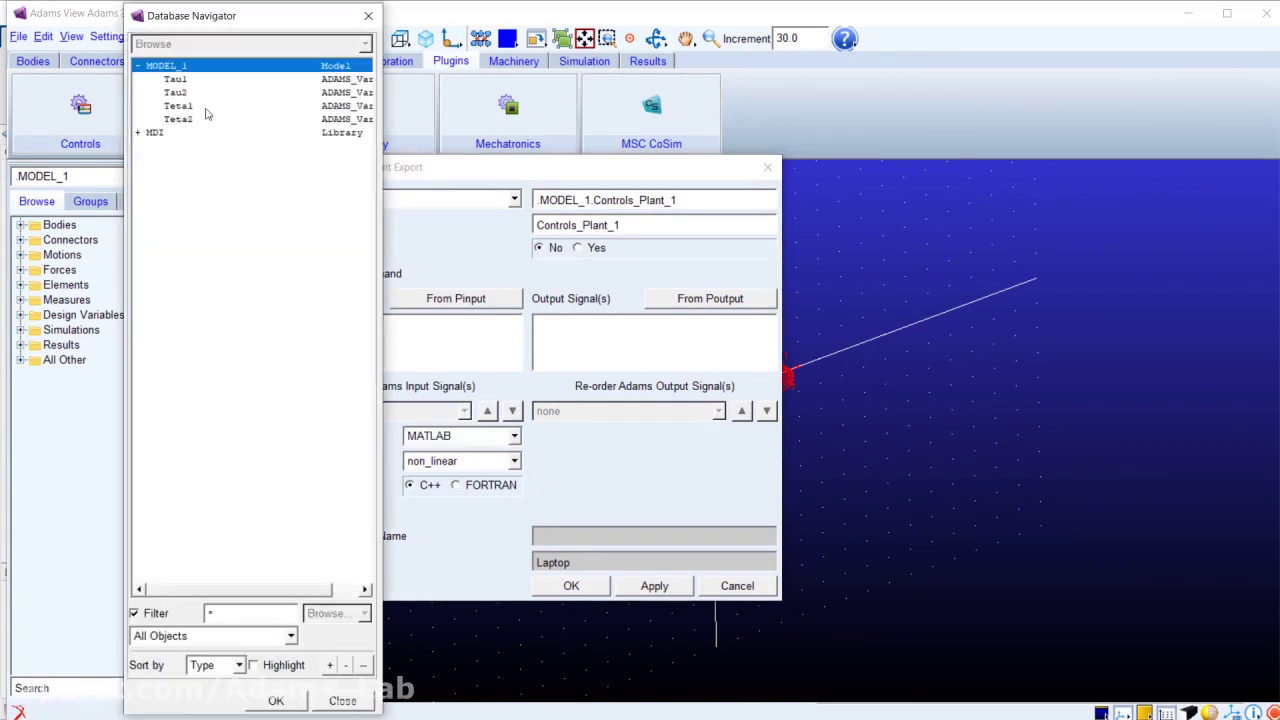
left_click(196, 80)
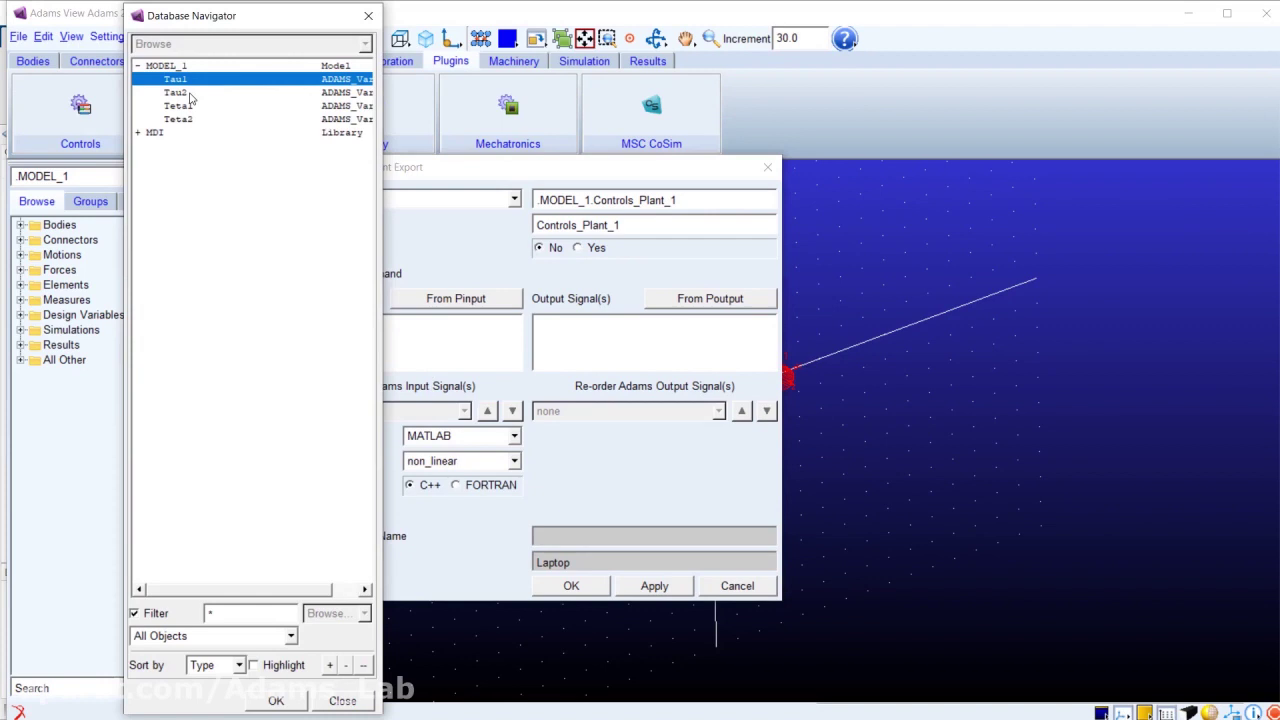
left_click(190, 94, "ctrl")
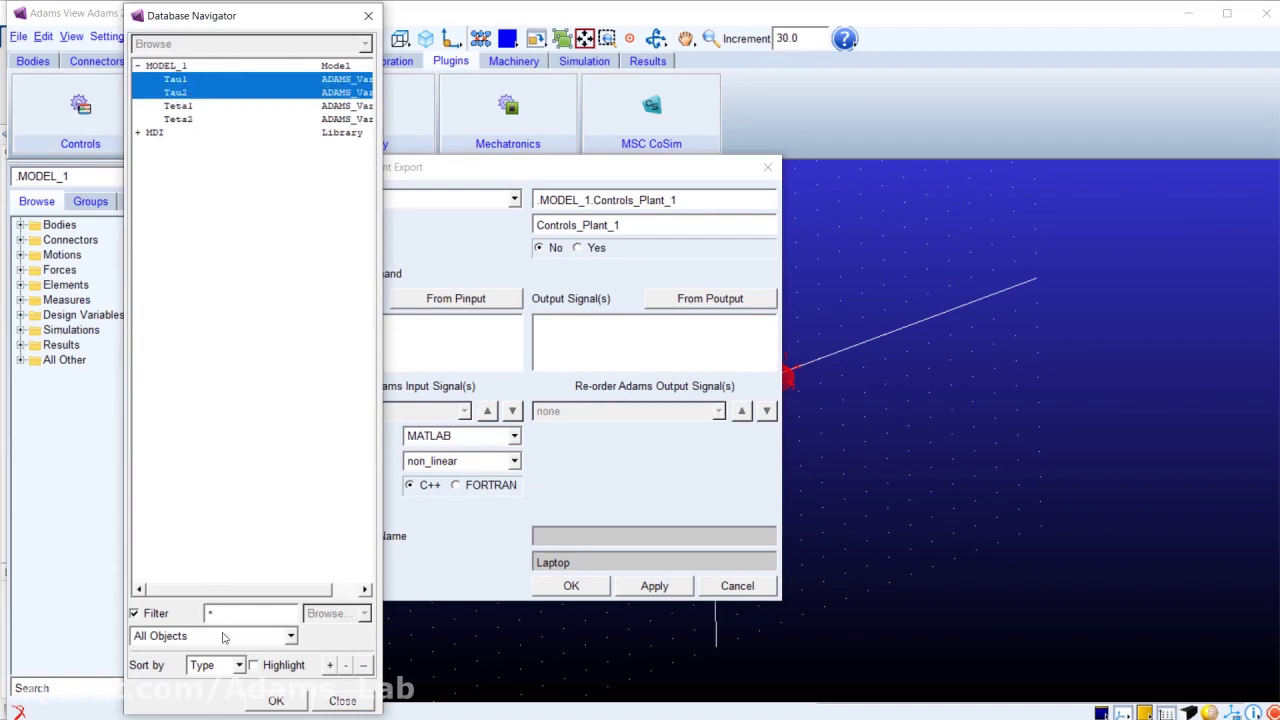
left_click(278, 701)
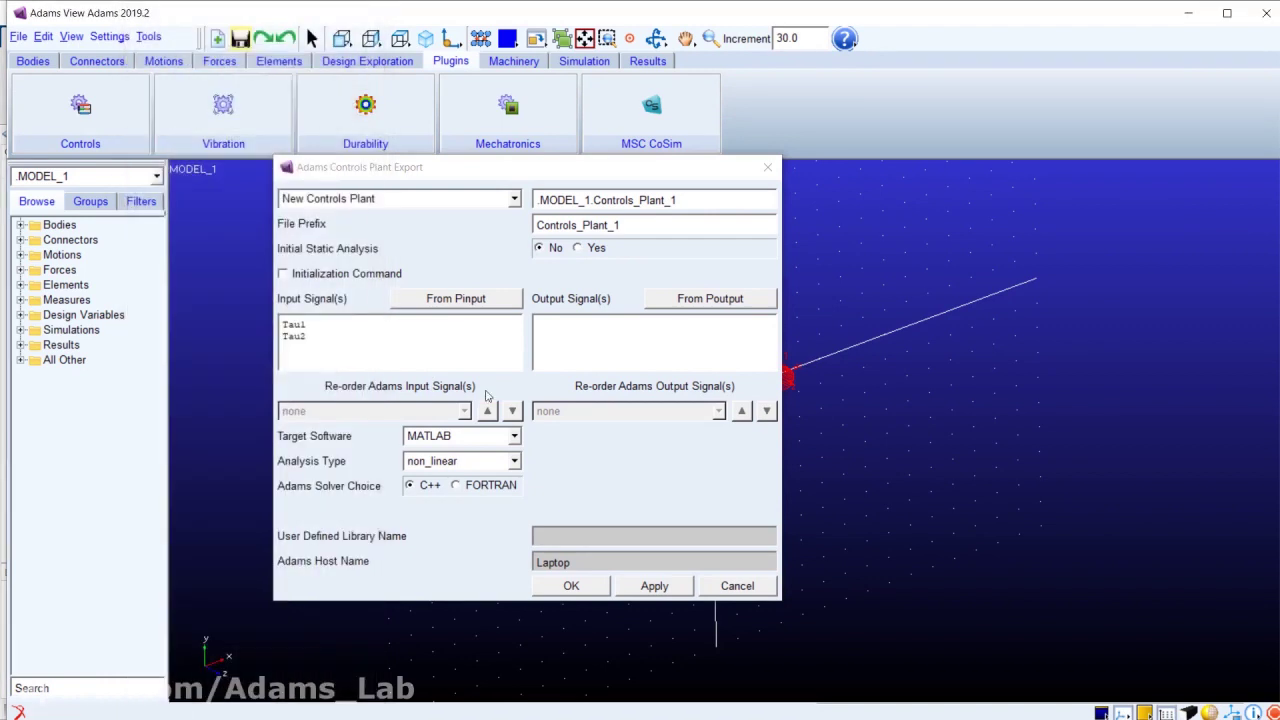
Step: Assign Teta1 and Teta2 as the plant's output signals and export Controls_Plant_1
double_click(614, 335)
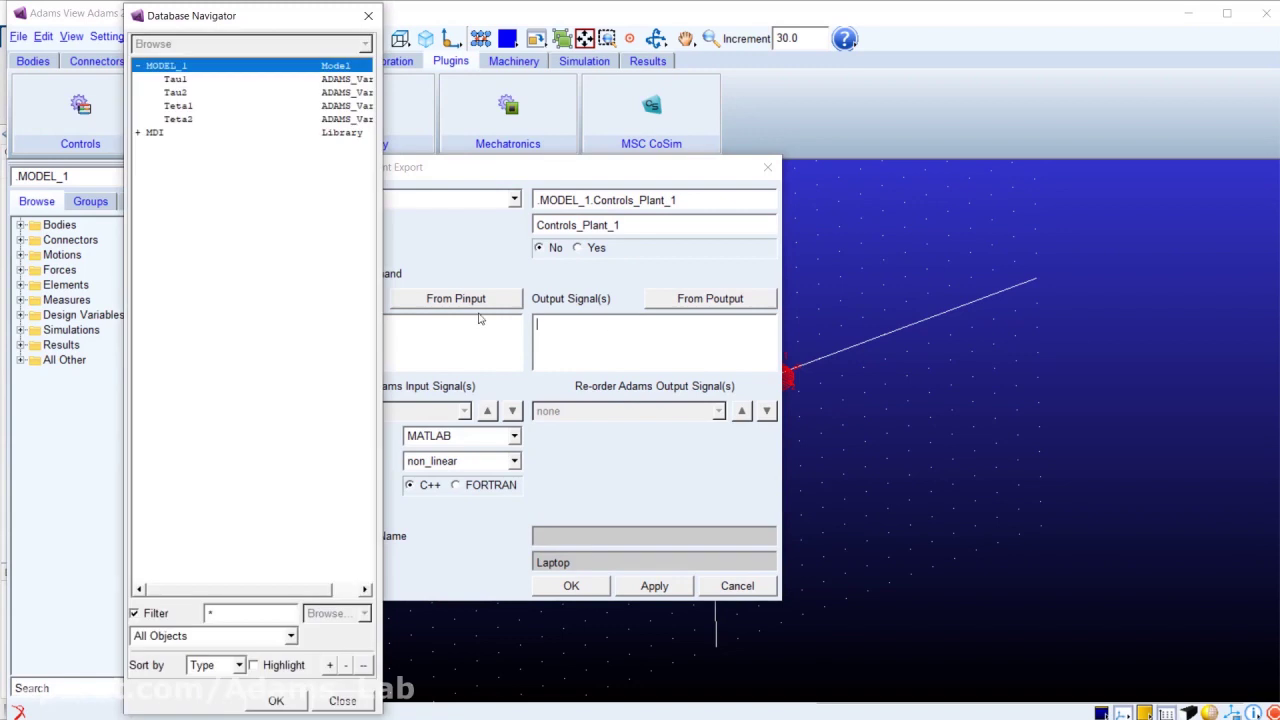
left_click(228, 107)
left_click(226, 120, "ctrl")
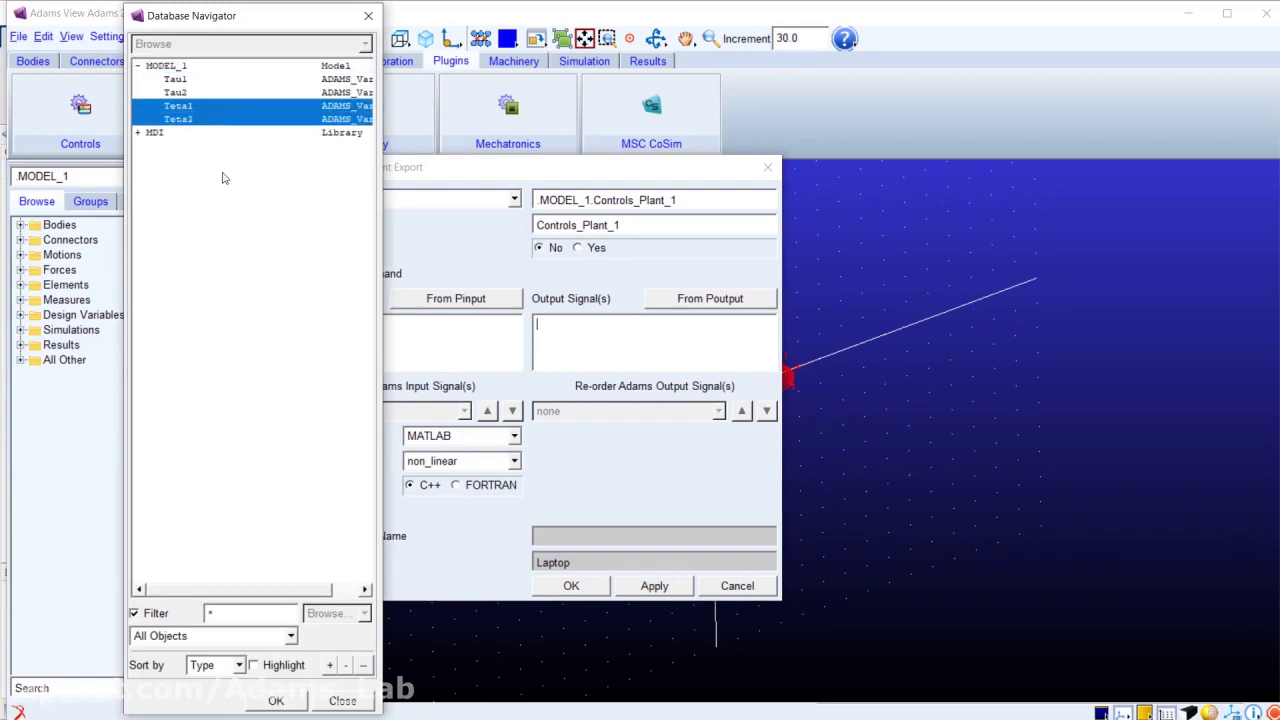
left_click(280, 701)
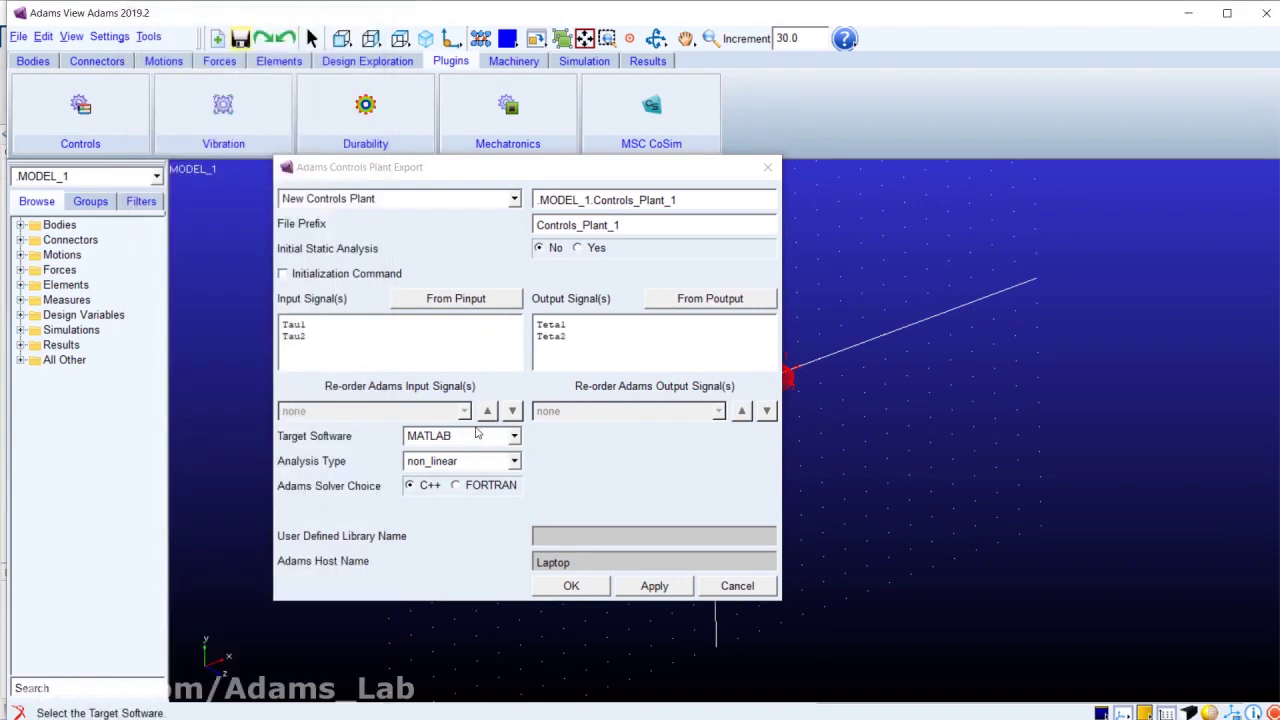
left_click(562, 587)
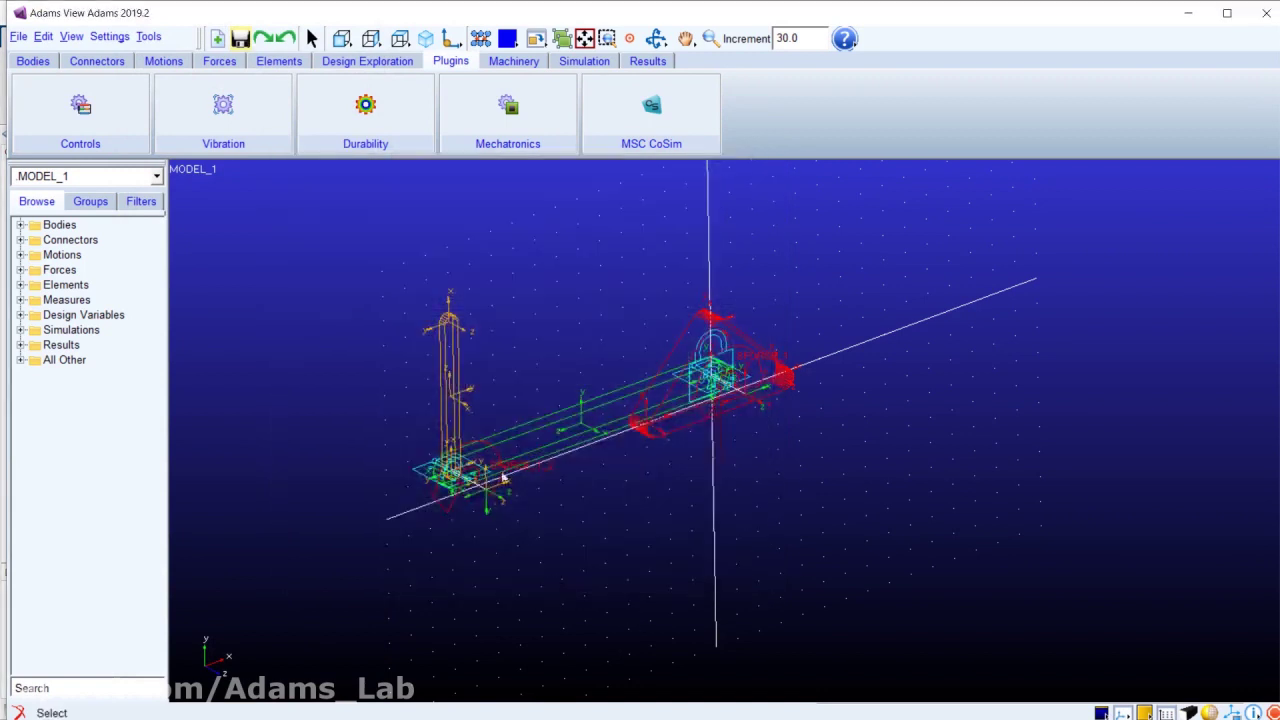
Step: Minimize Adams View to return to MATLAB and run the exported Controls_Plant_1.m script
left_click(1188, 13)
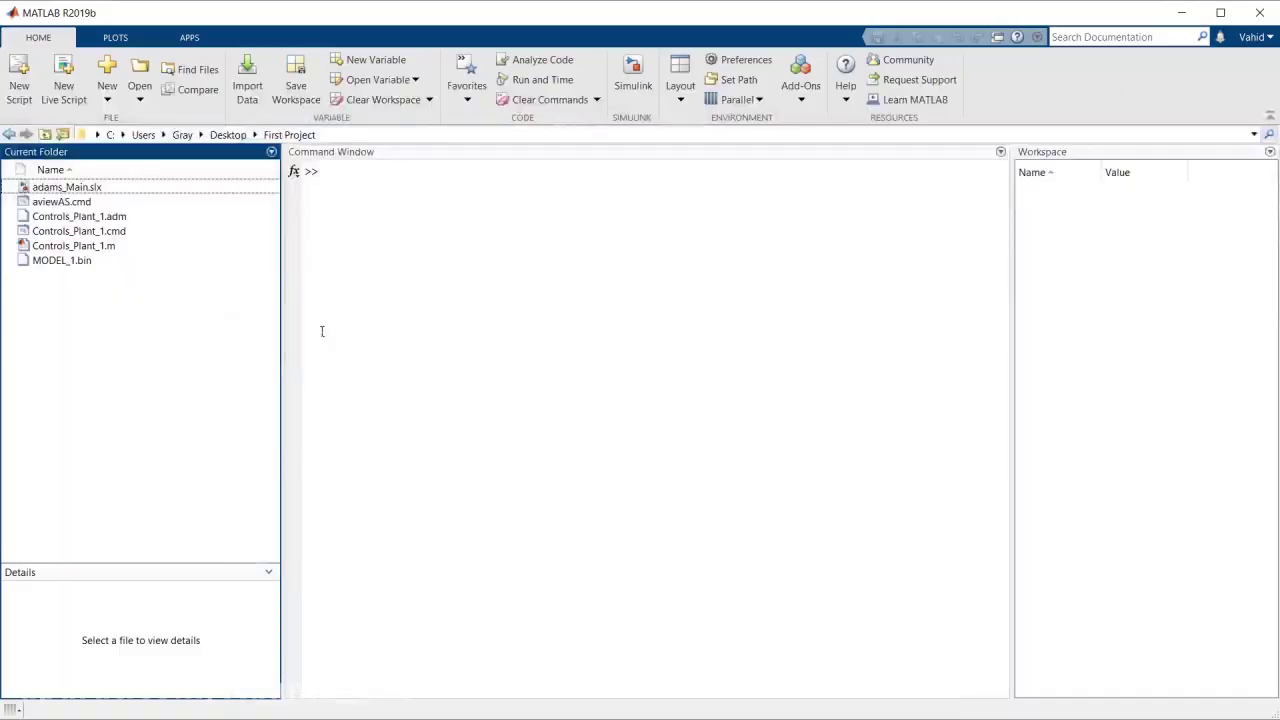
left_click(74, 246)
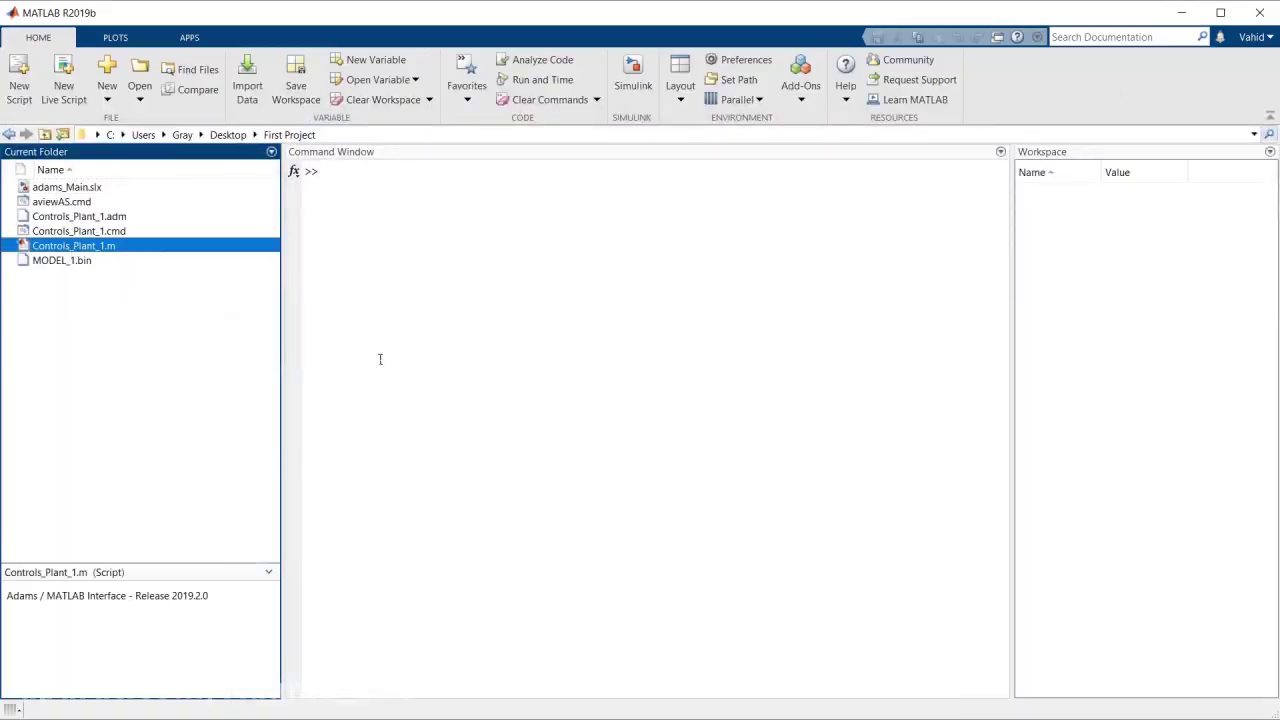
left_click(462, 68)
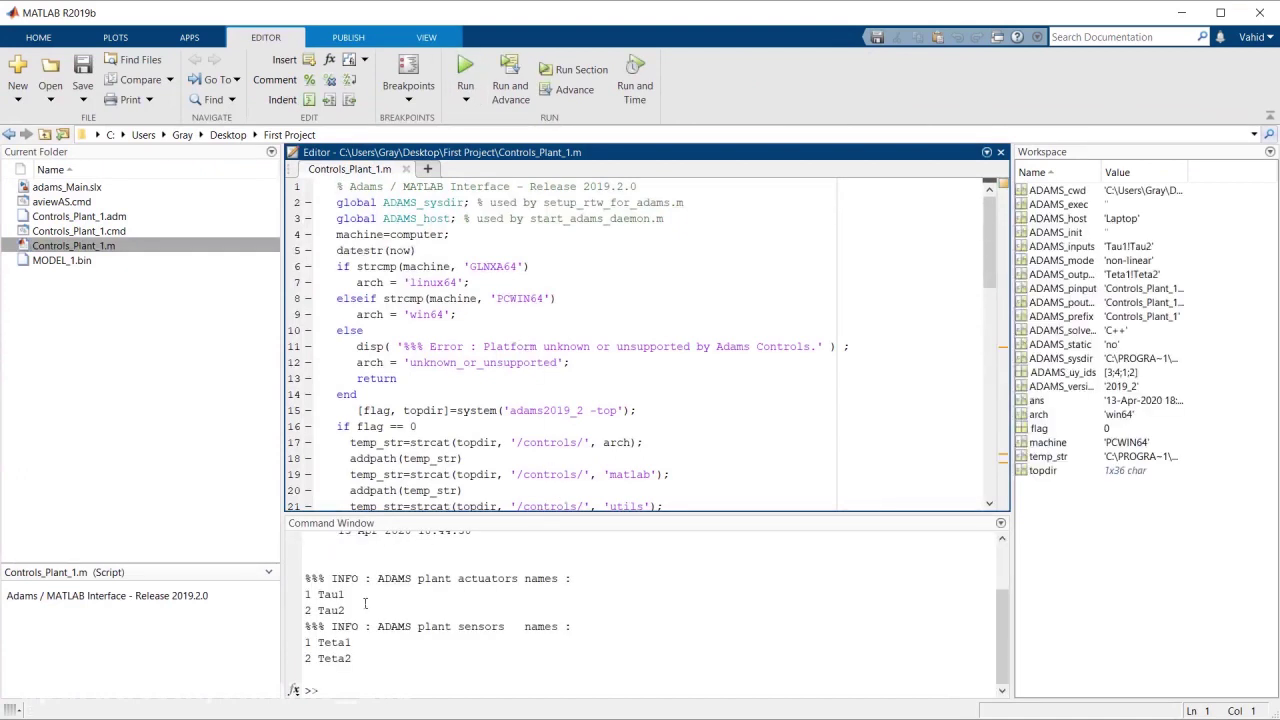
Step: Run the adams_sys command to generate the Adams plant model and move its Simulink window clear of the Command Window
left_click(398, 695)
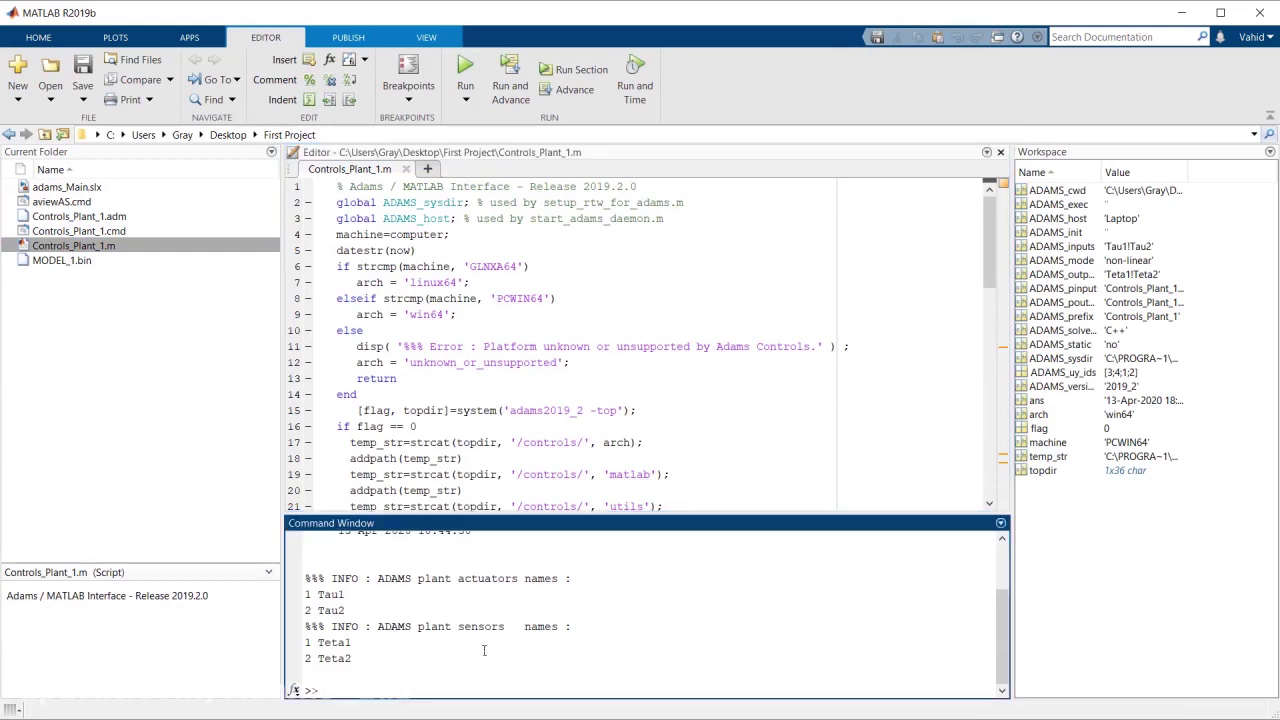
type("adams_sys")
key("Return")
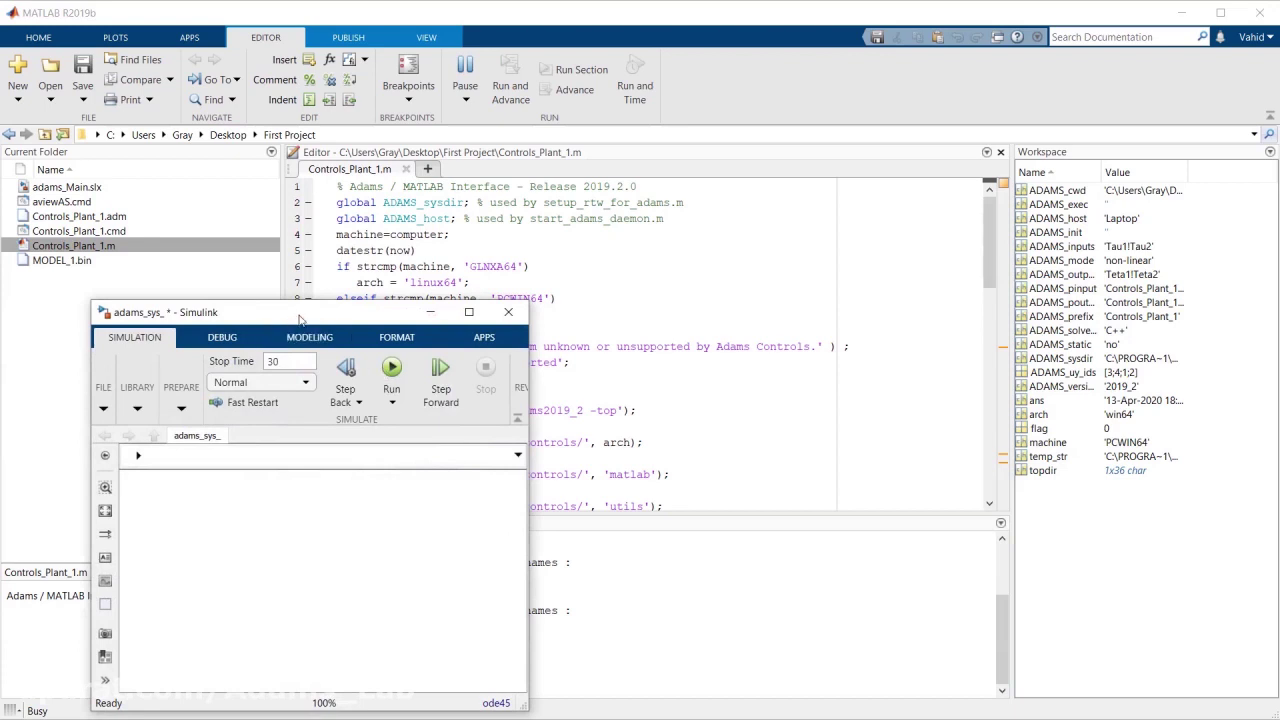
left_click_drag(300, 318, 564, 121)
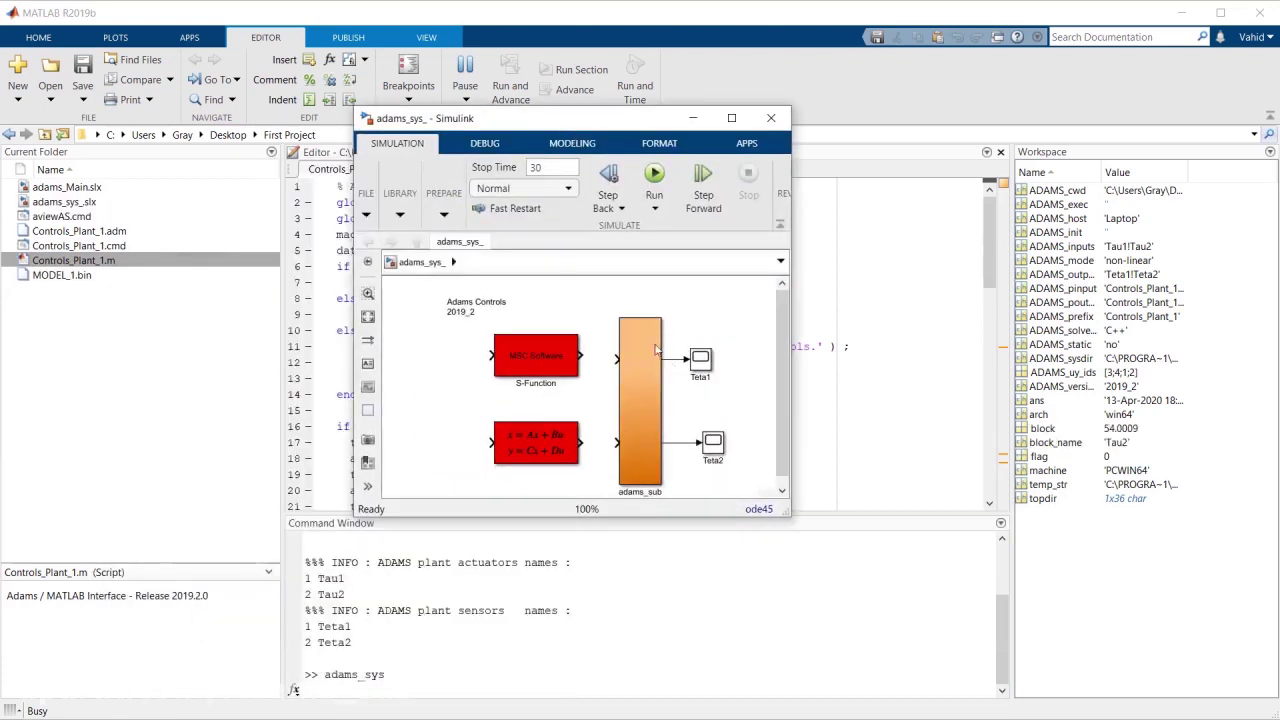
Step: Replace the old adams_sub block in adams_Main with the one from the adams_sys_ model, reconnect it to the existing signal lines, and save
left_click(640, 344)
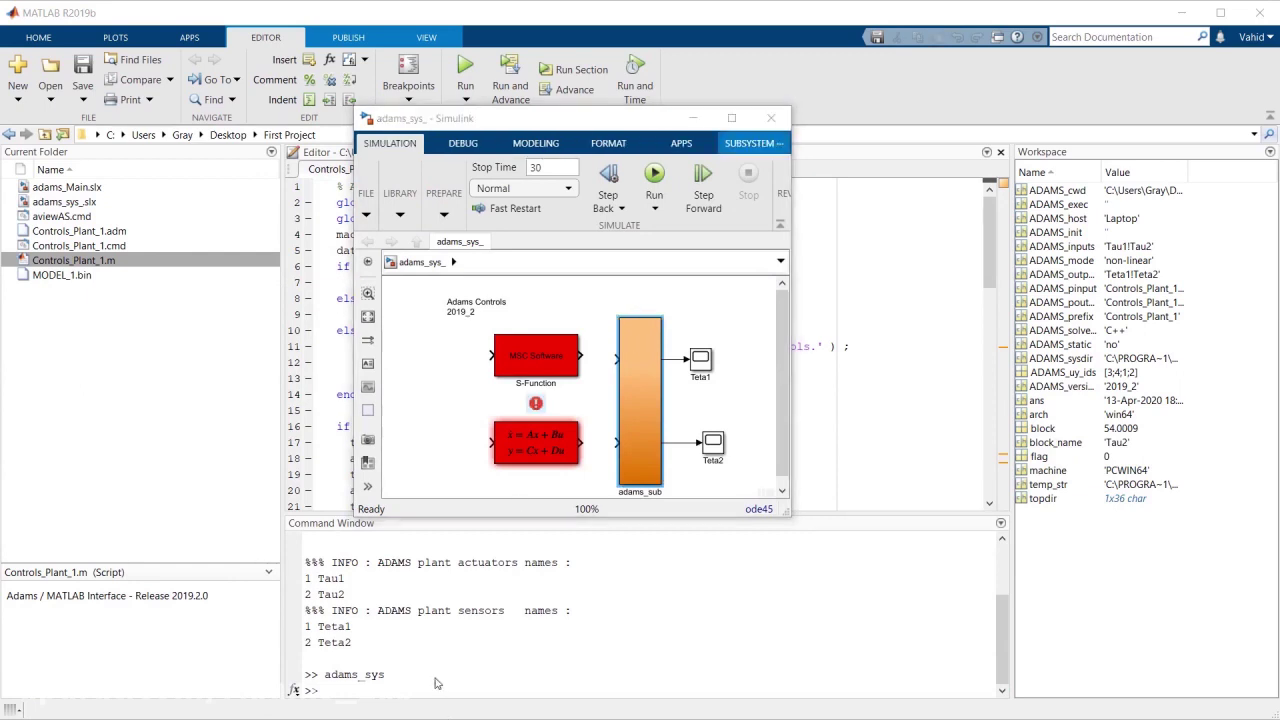
key("alt+Tab")
left_click(1024, 289)
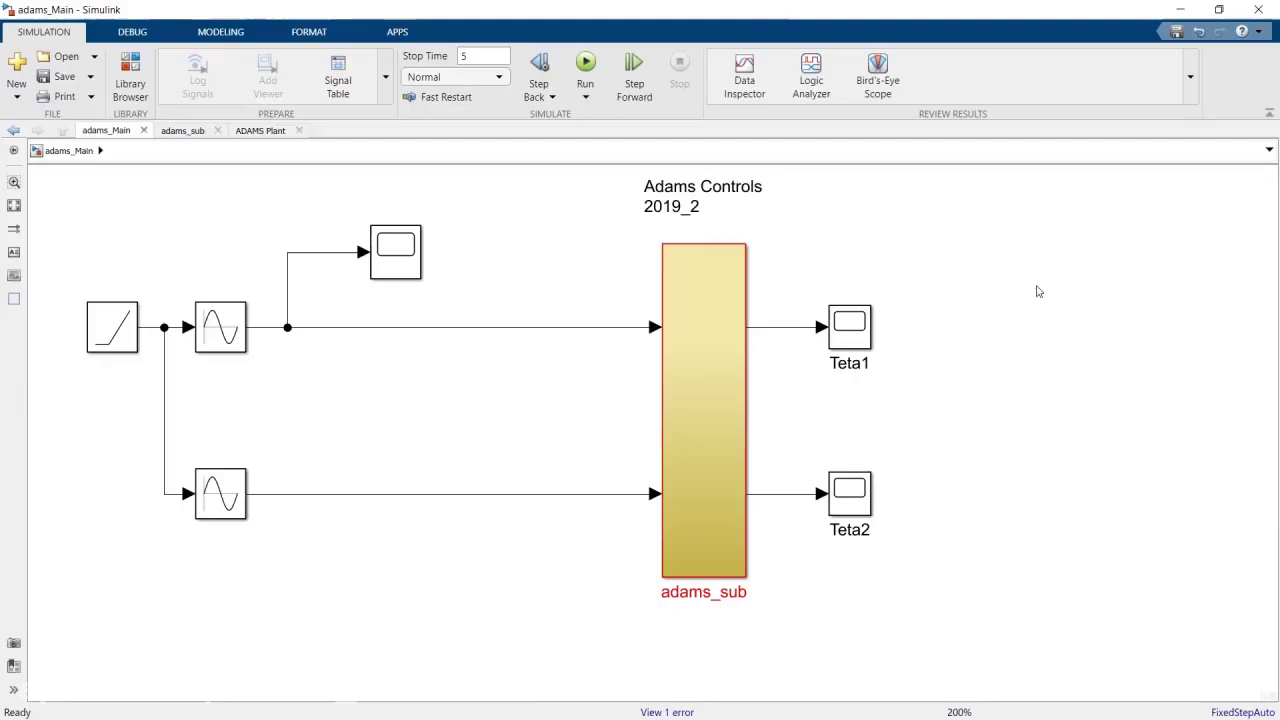
left_click(703, 349)
key("Delete")
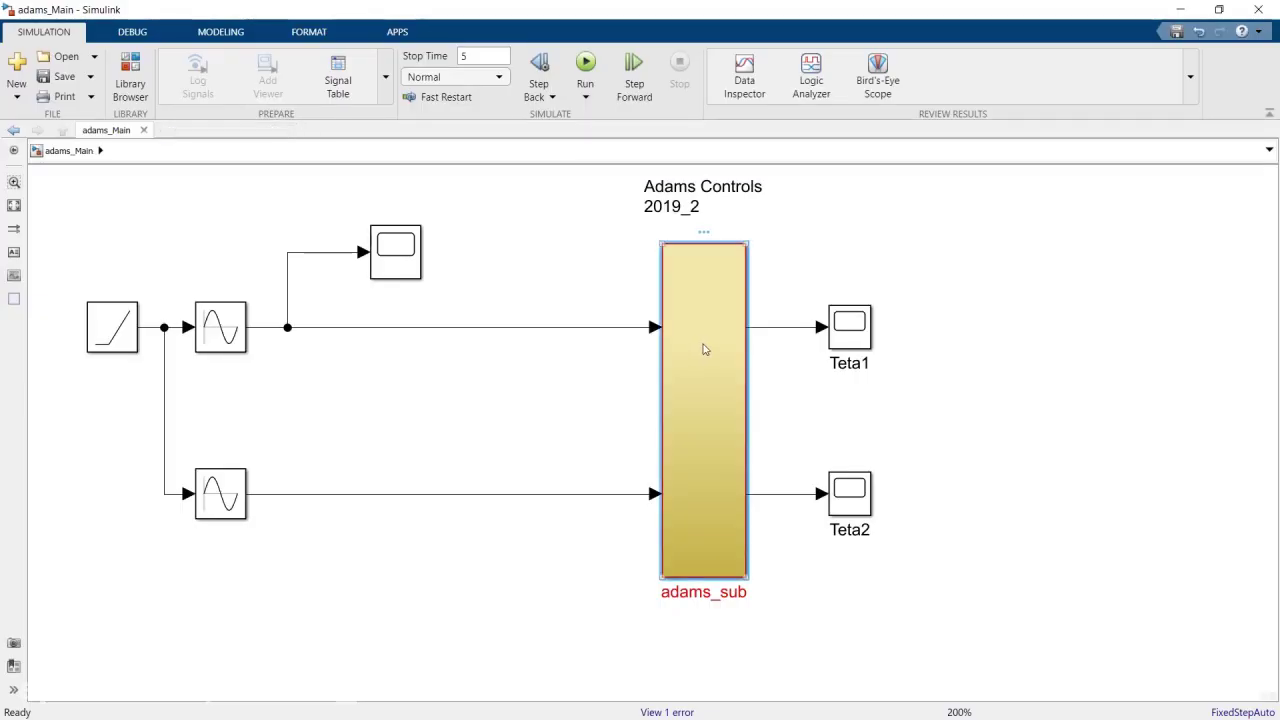
key("ctrl+z")
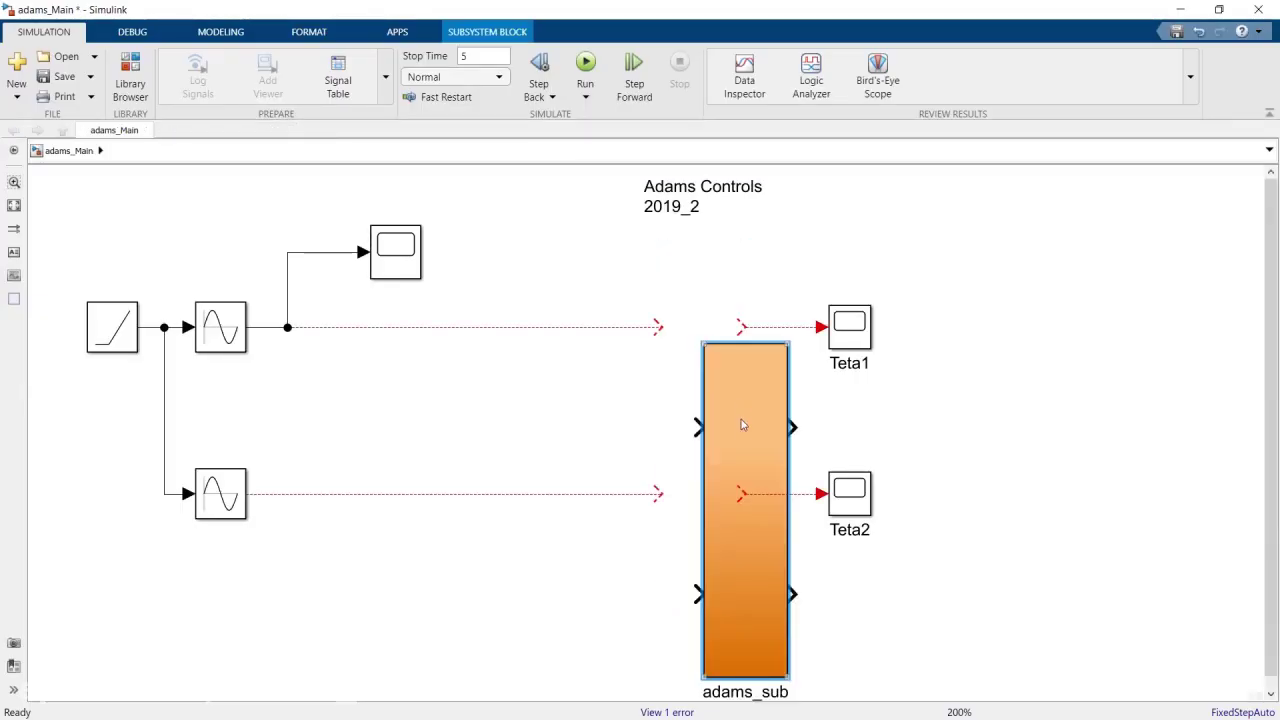
left_click_drag(739, 430, 697, 330)
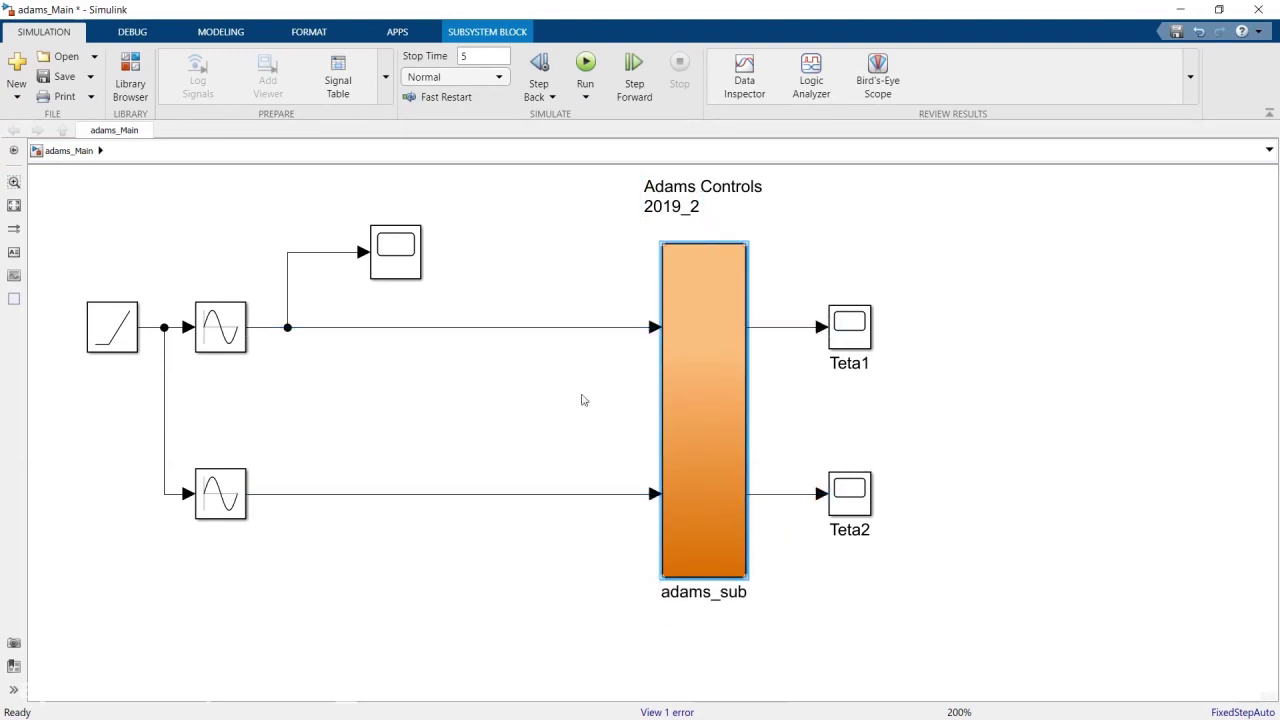
left_click(444, 448)
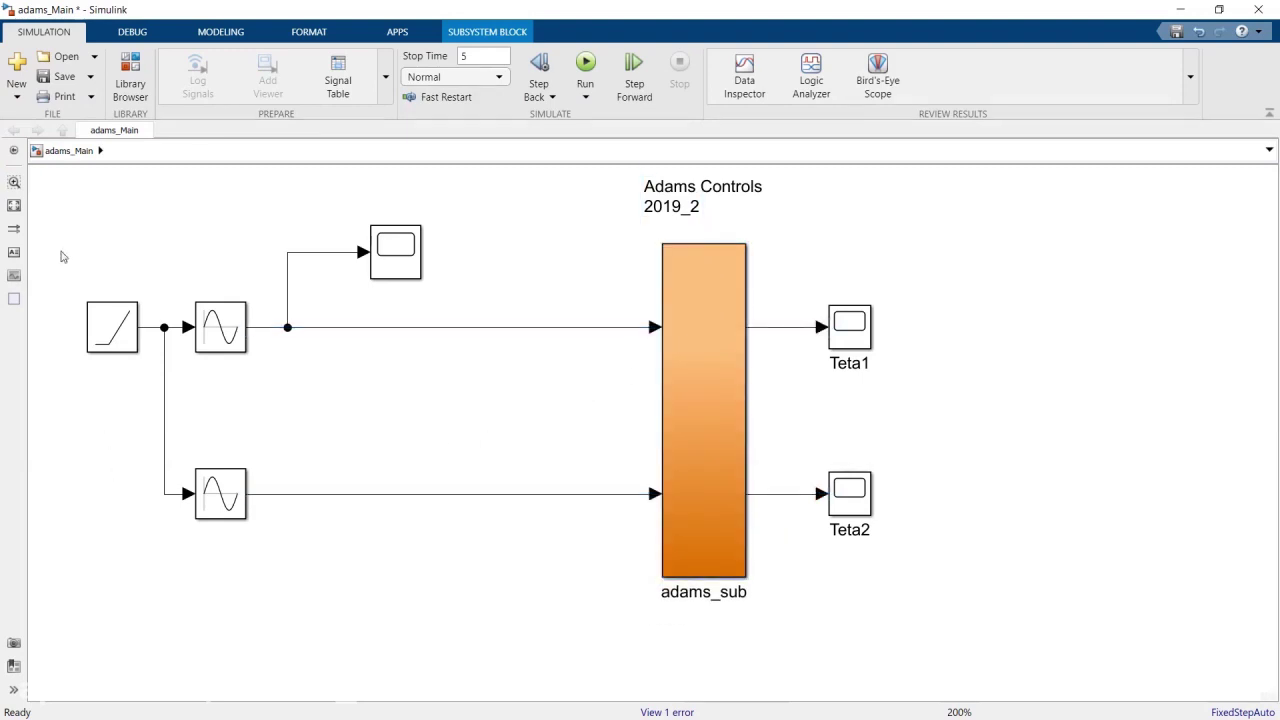
left_click(57, 78)
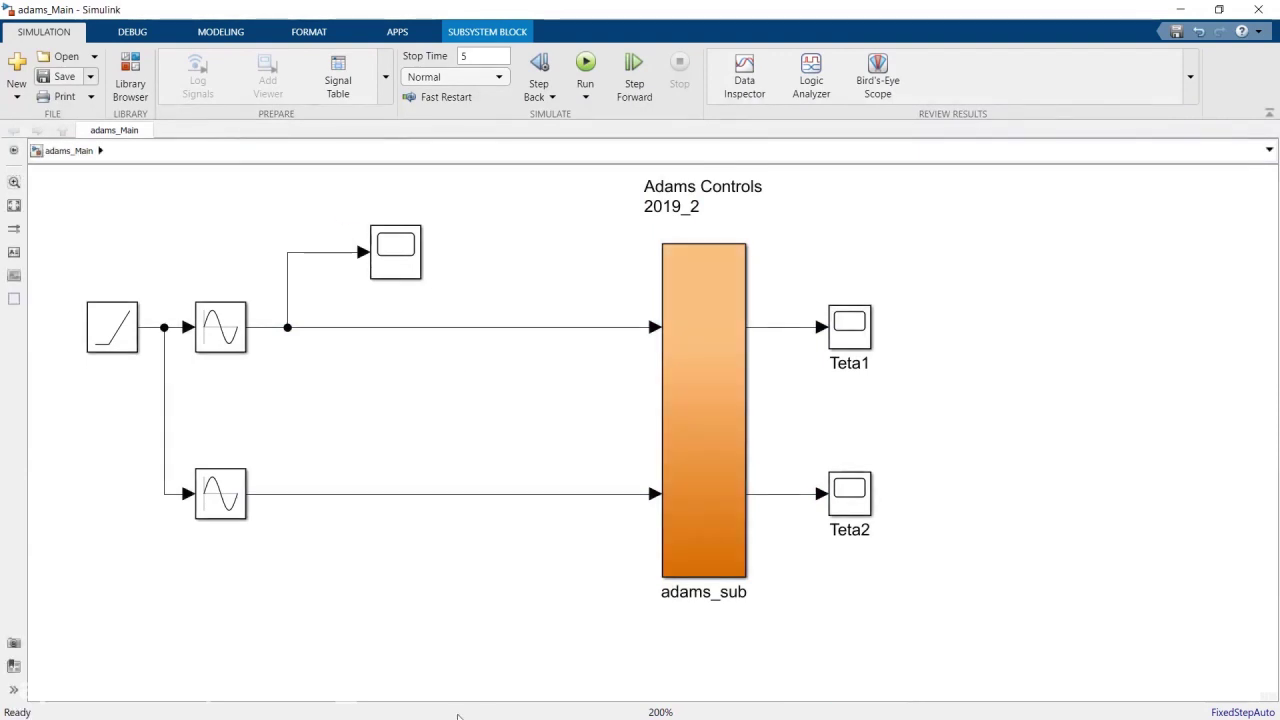
Step: Close the adams_sys_ model window and delete adams_sys_.slx from the current folder in MATLAB
key("alt+Tab")
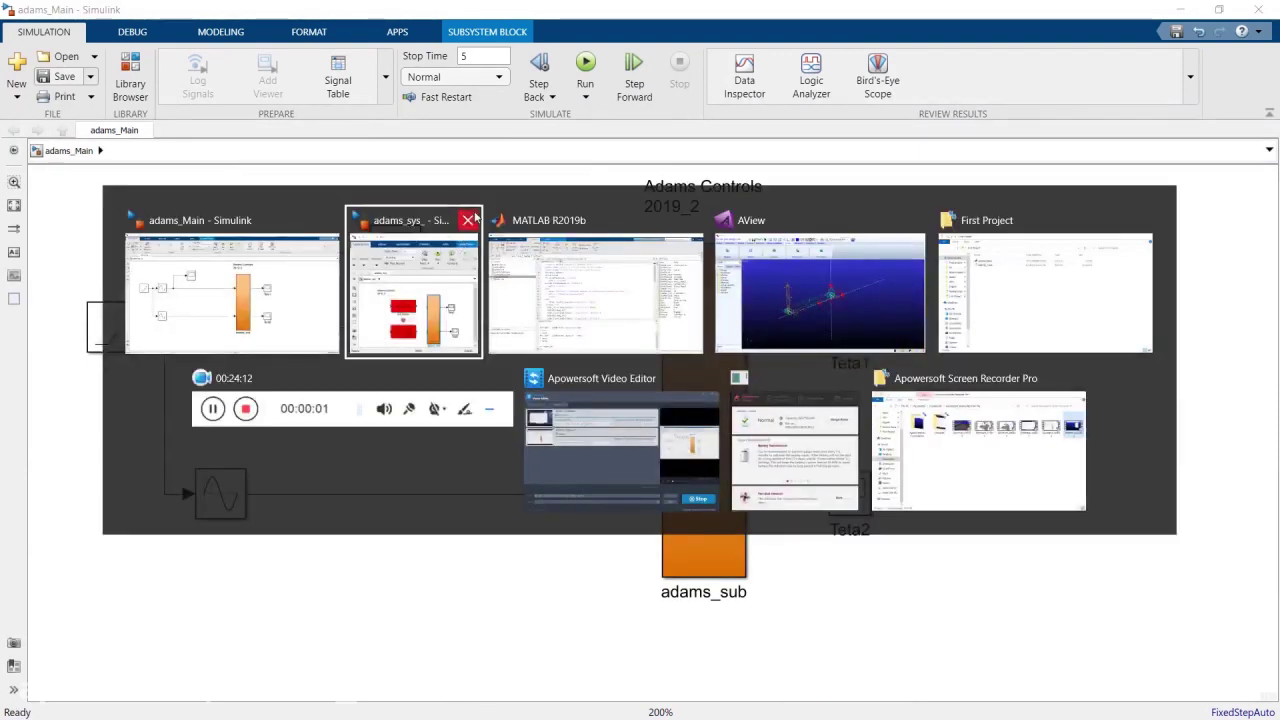
key("Tab")
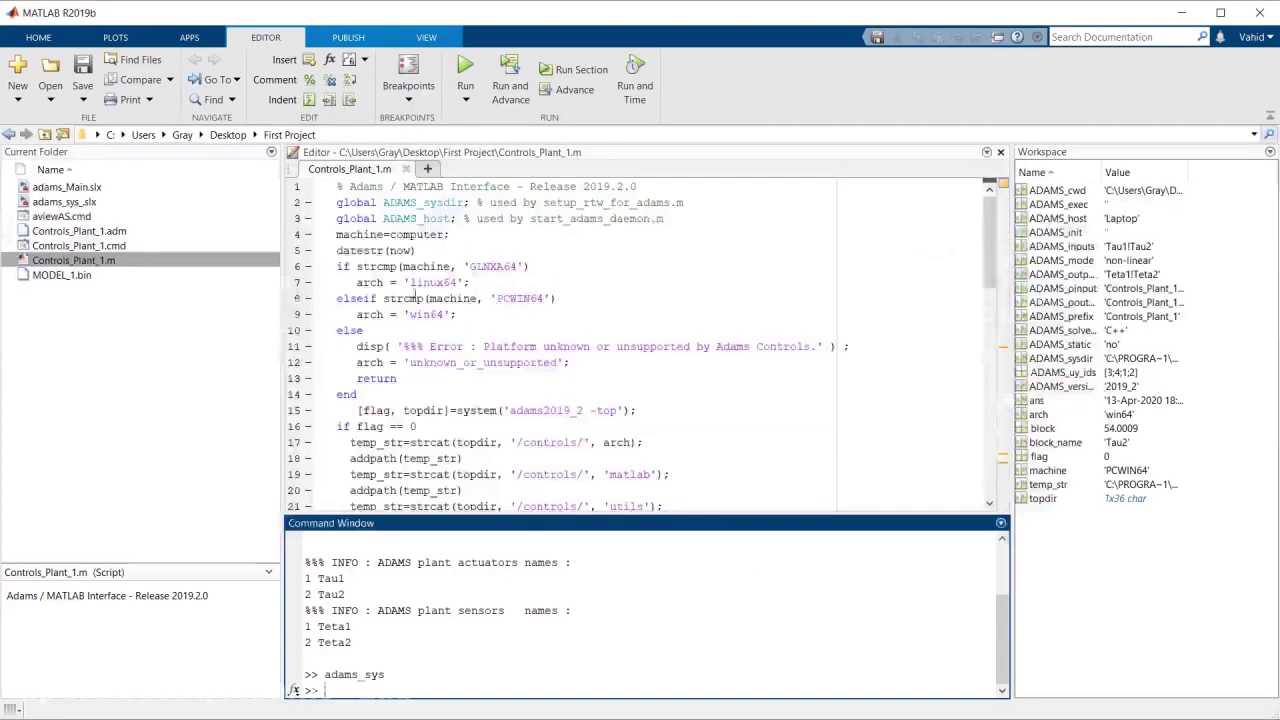
left_click(63, 203)
key("alt+Tab")
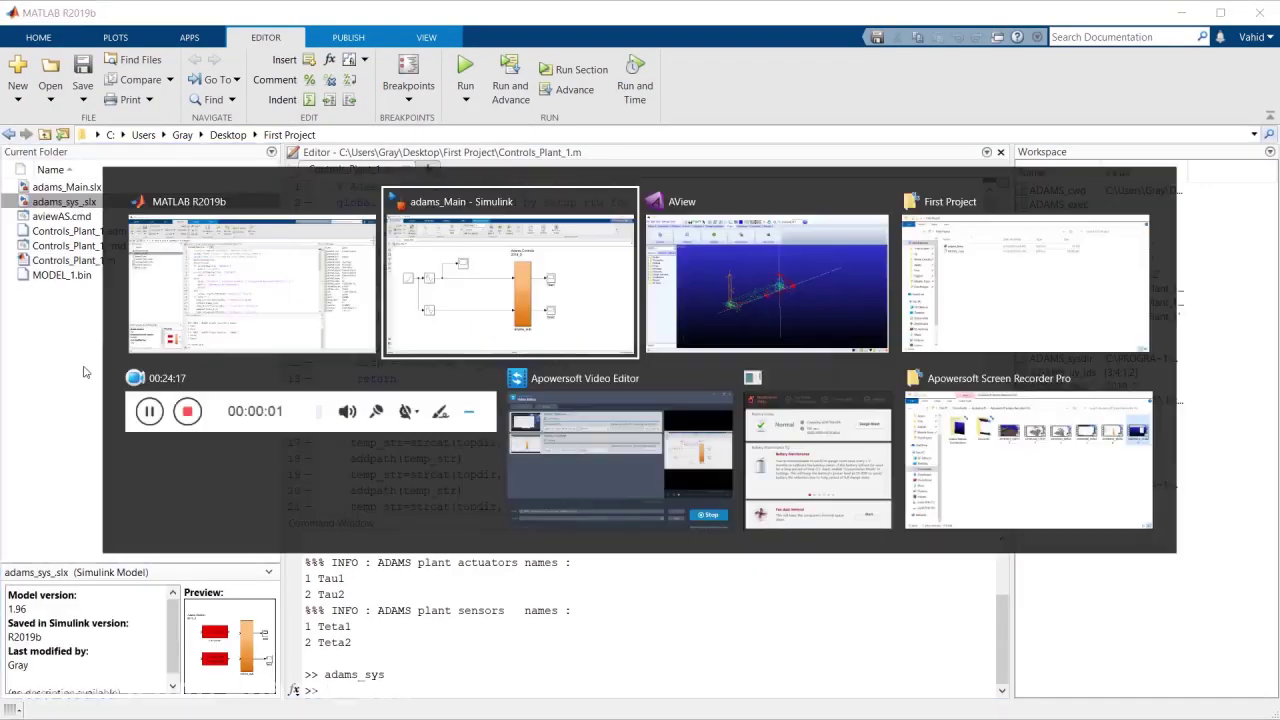
key("Escape")
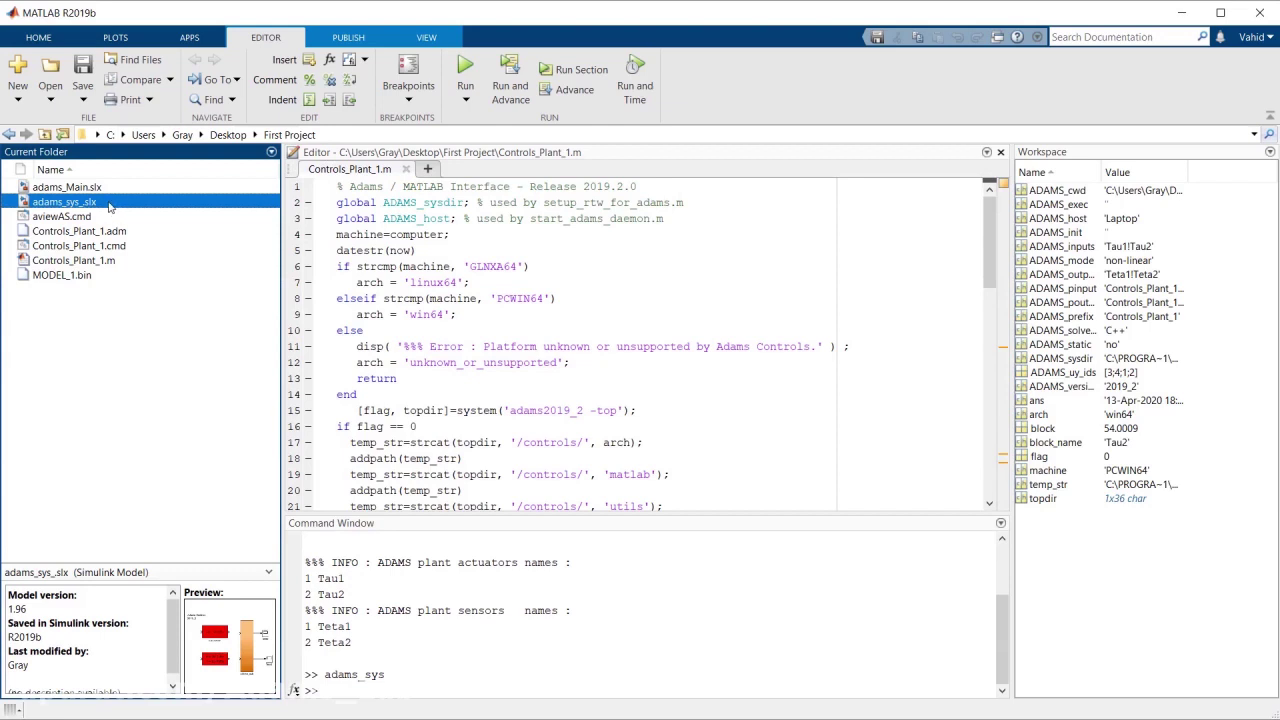
key("Delete")
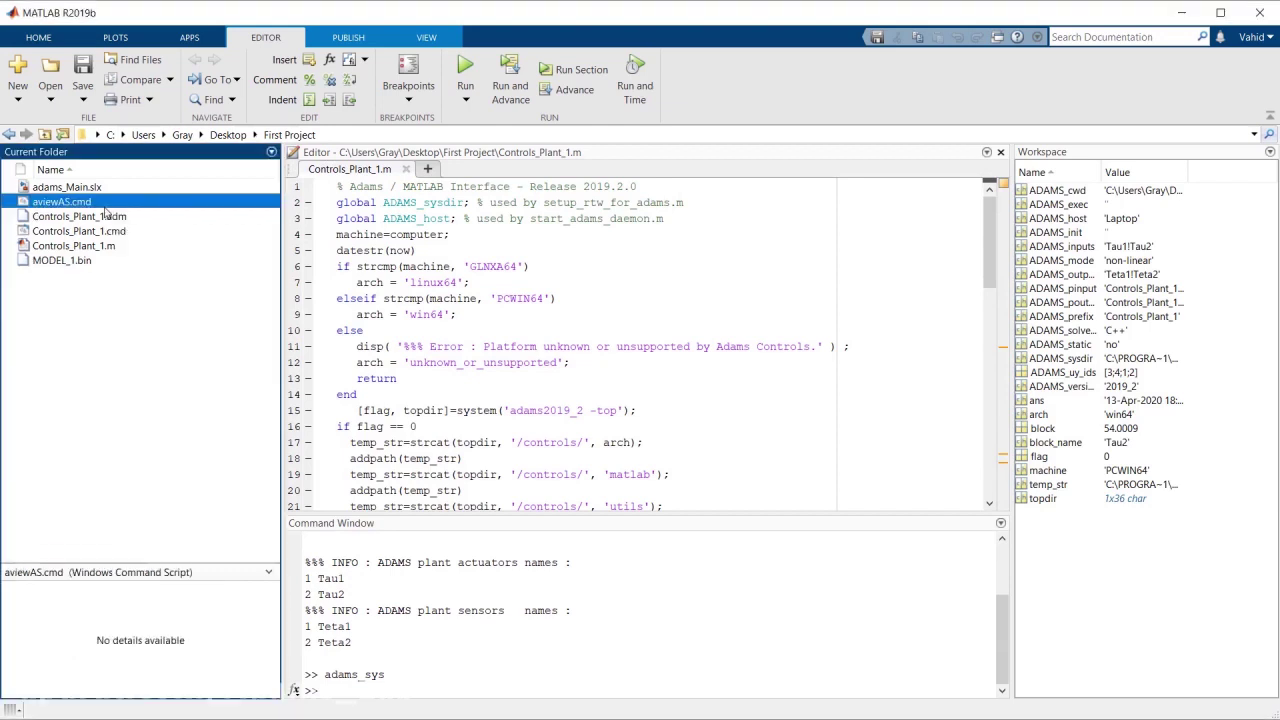
left_click(124, 345)
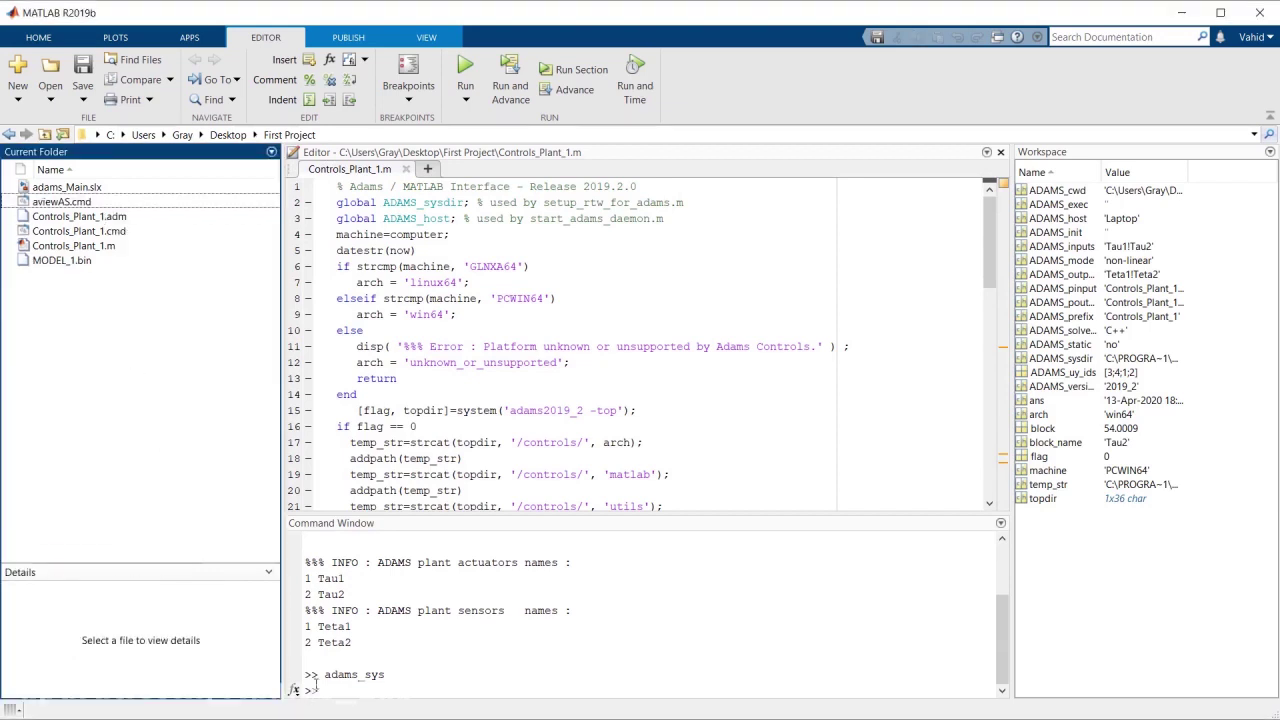
Step: Switch back to the adams_Main model and run its simulation
key("alt+Tab")
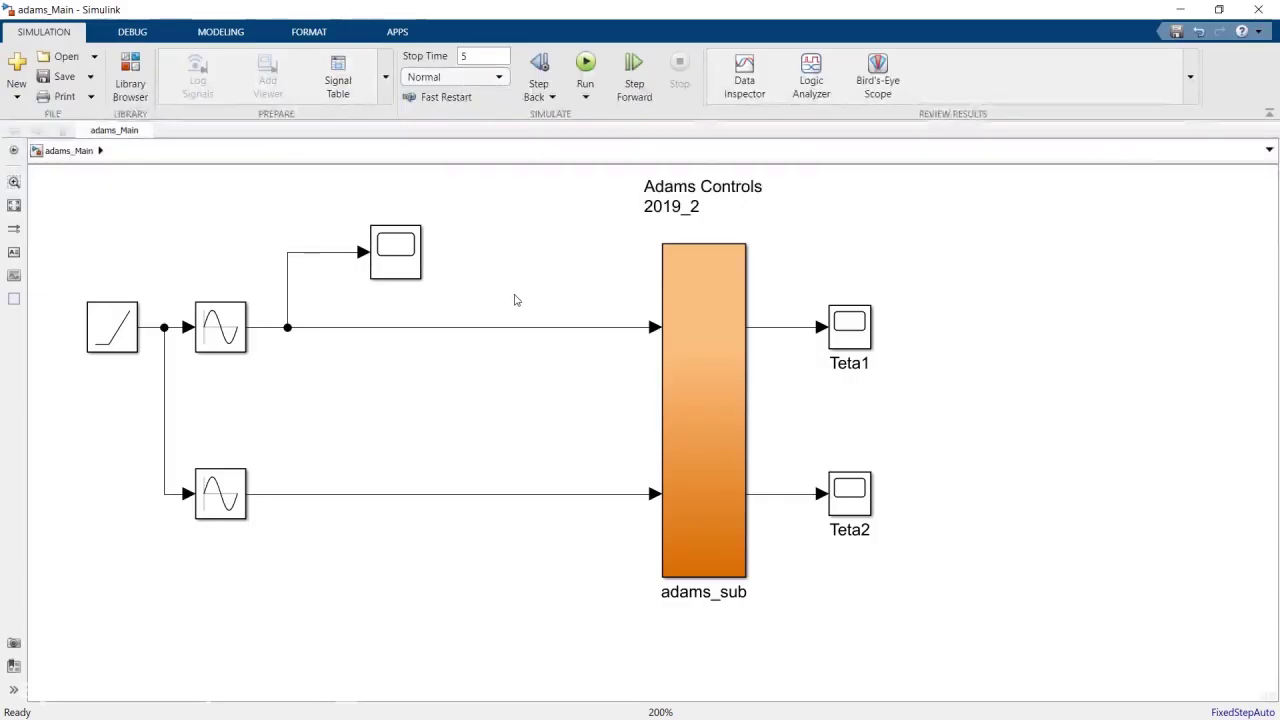
left_click(587, 65)
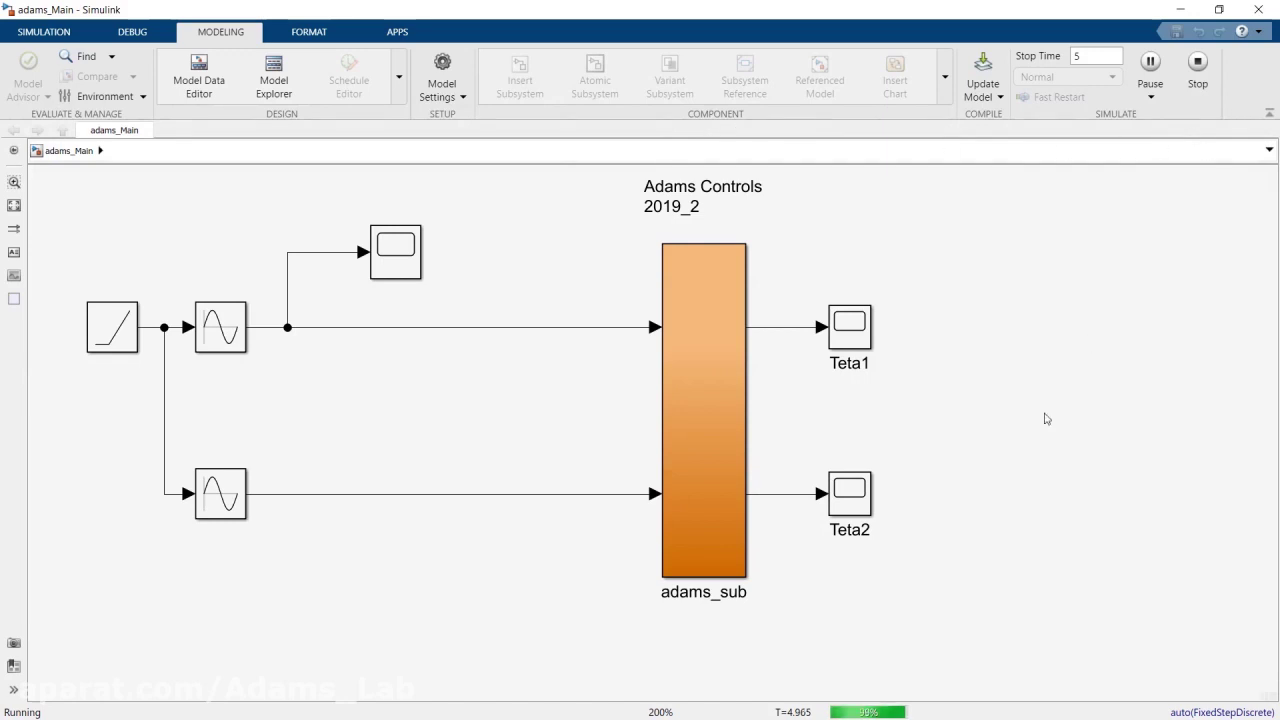
Step: Set the animation mode of the ADAMS Plant block inside adams_sub to interactive
left_click(698, 458)
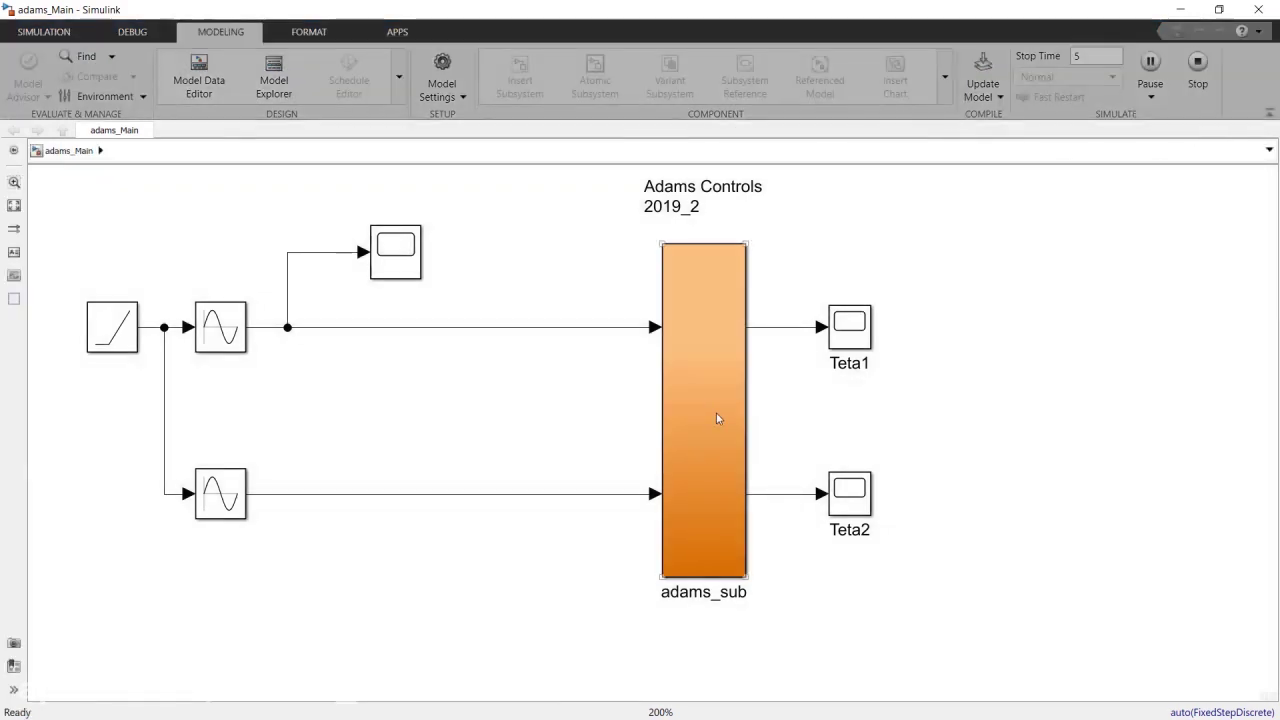
double_click(717, 418)
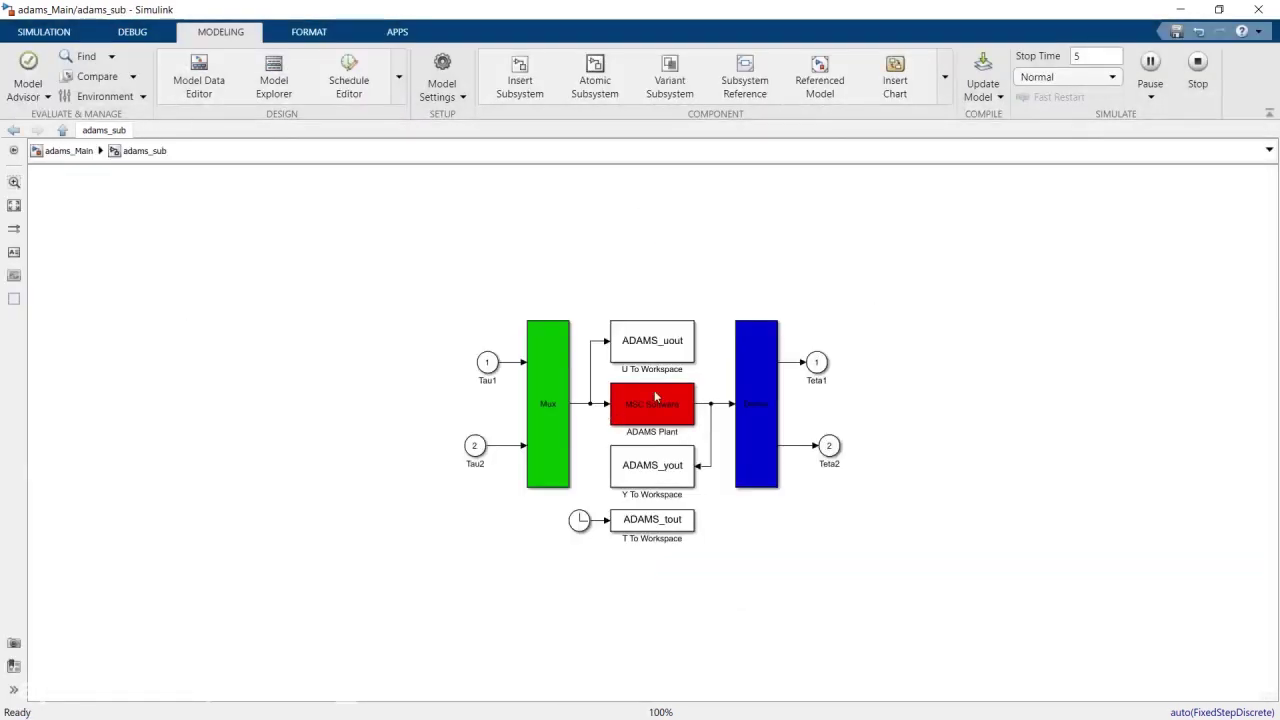
left_click(657, 405)
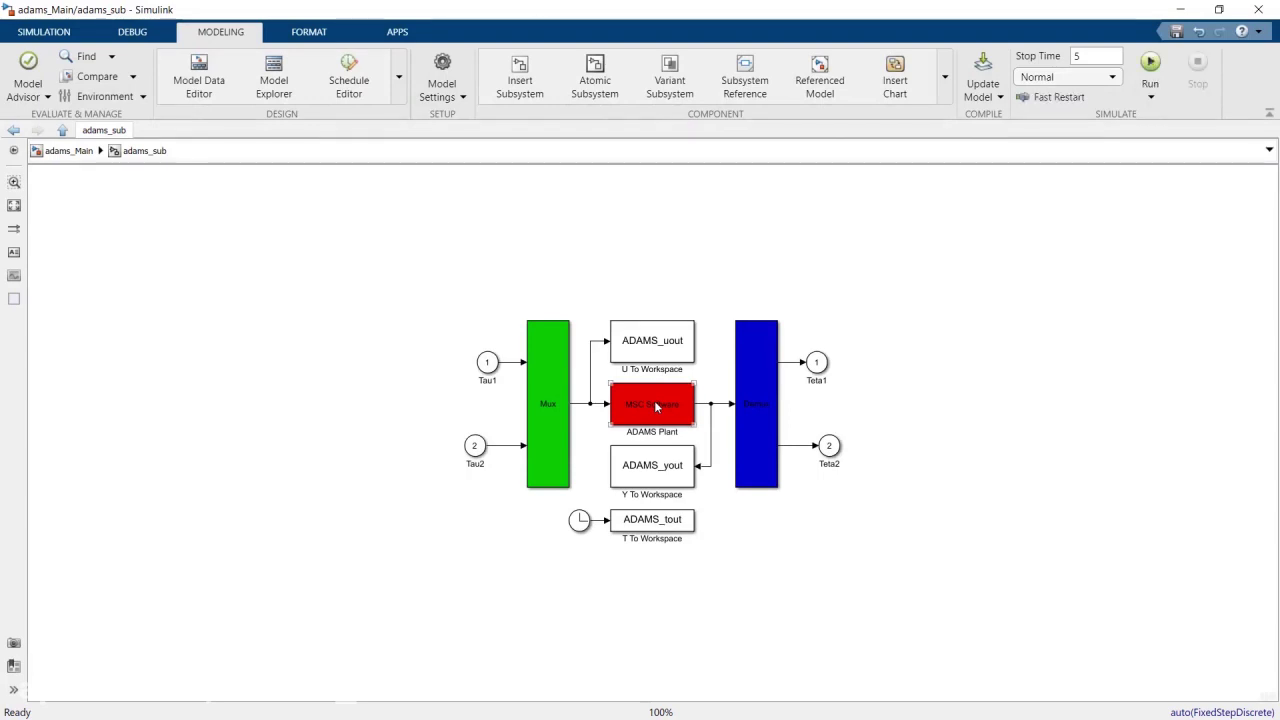
double_click(657, 405)
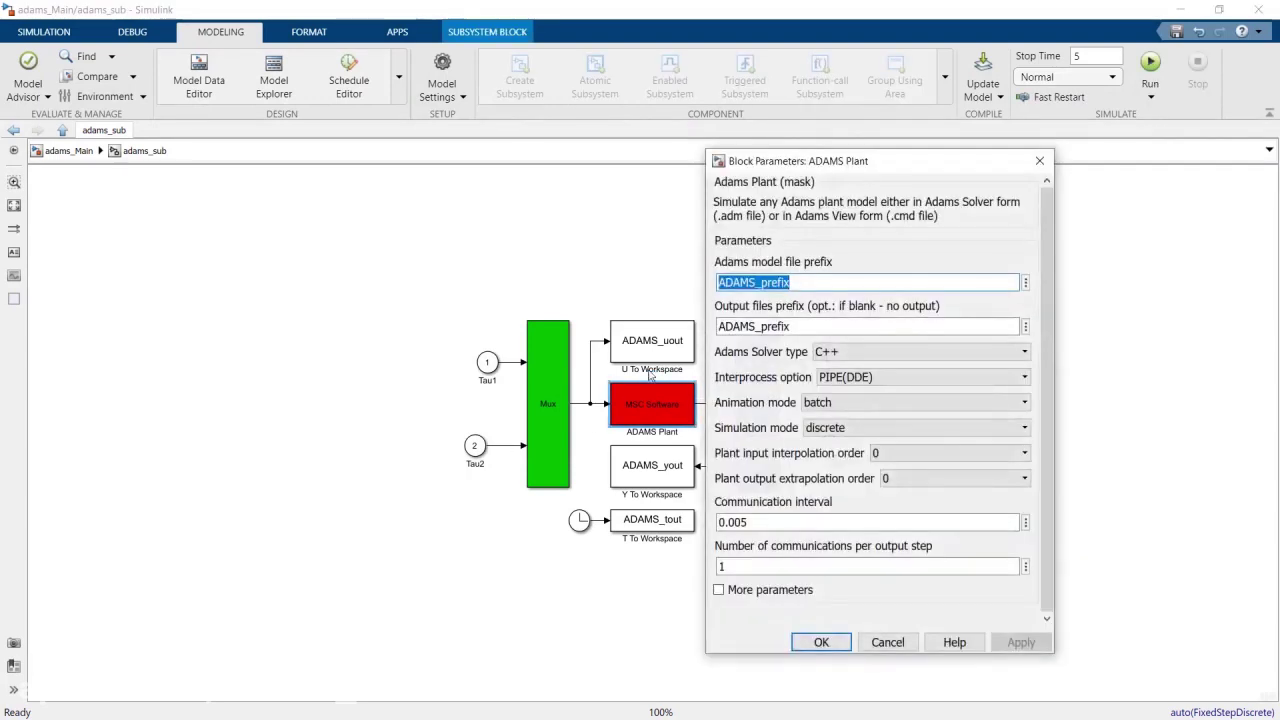
left_click(818, 406)
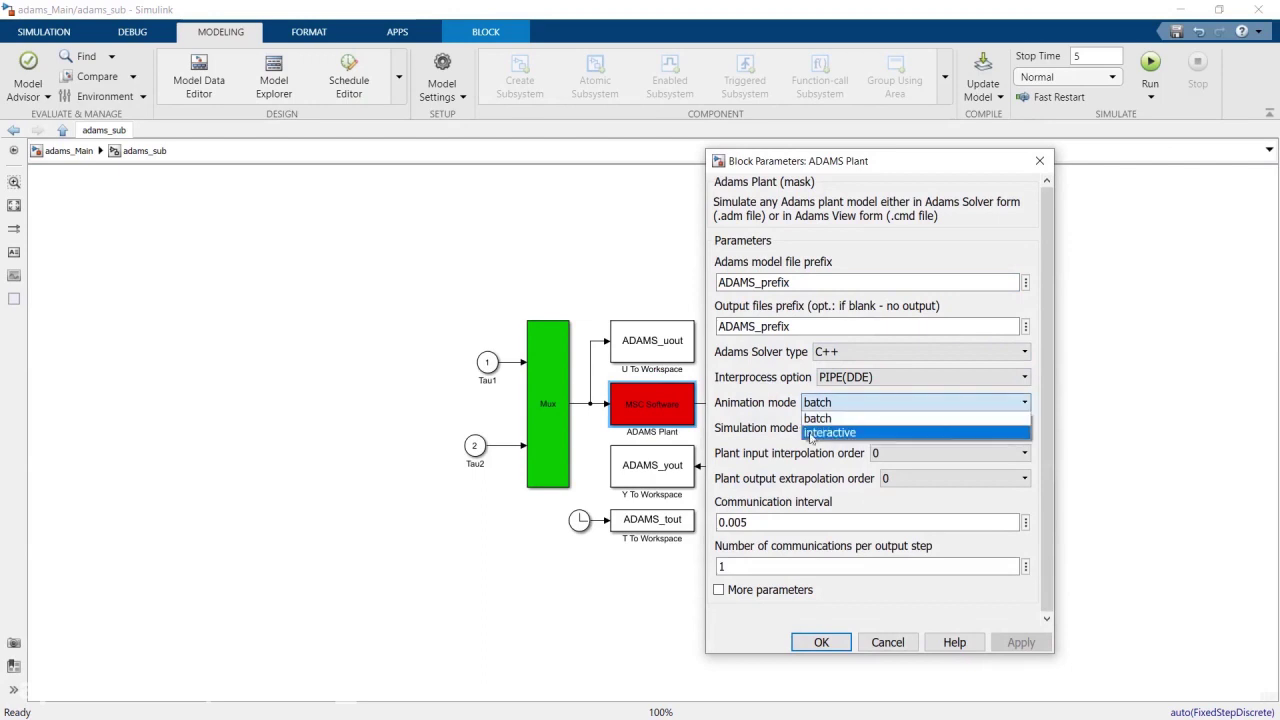
left_click(830, 432)
left_click(821, 642)
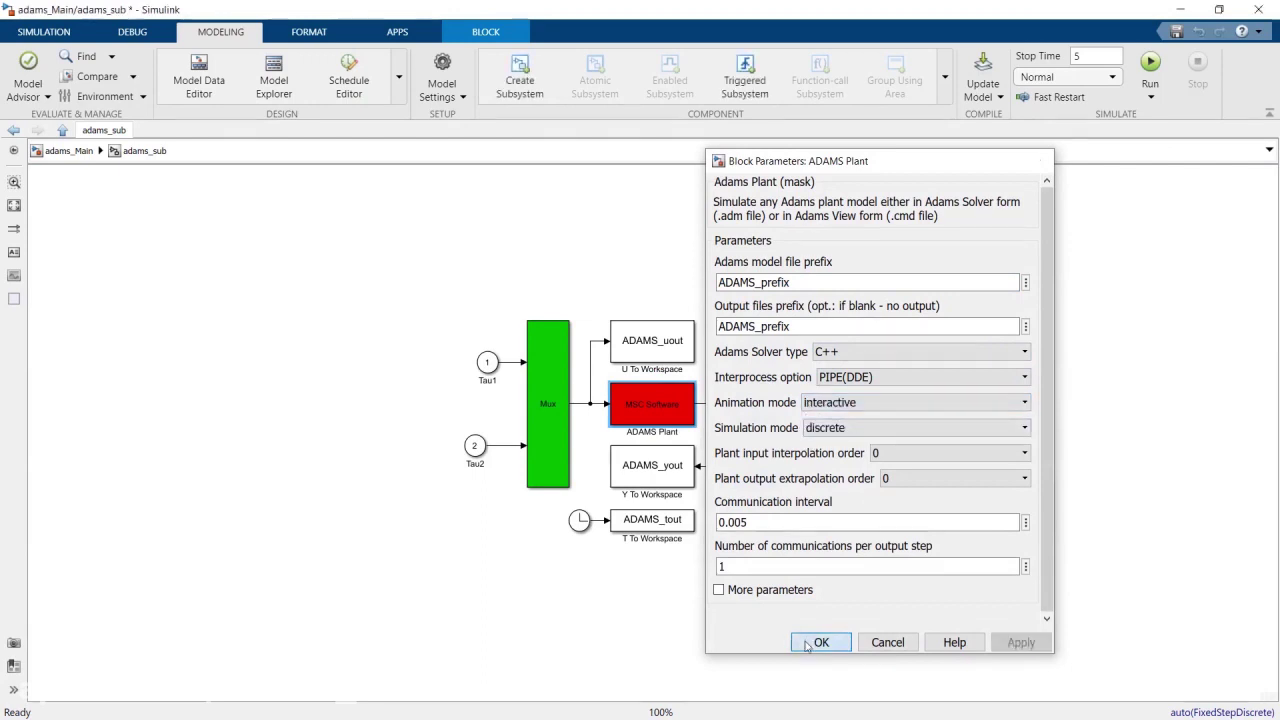
Step: Return to the top level of adams_Main, run the simulation, and close the Adams Message Window
left_click(107, 173)
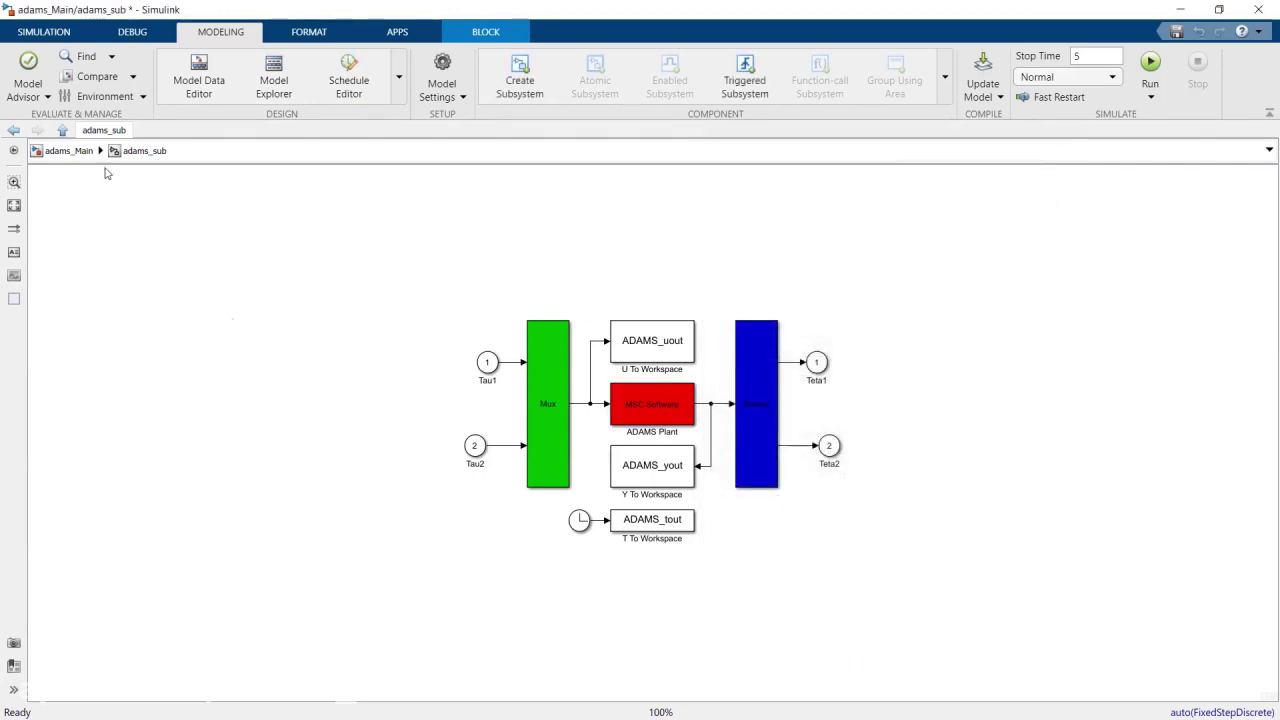
left_click(62, 131)
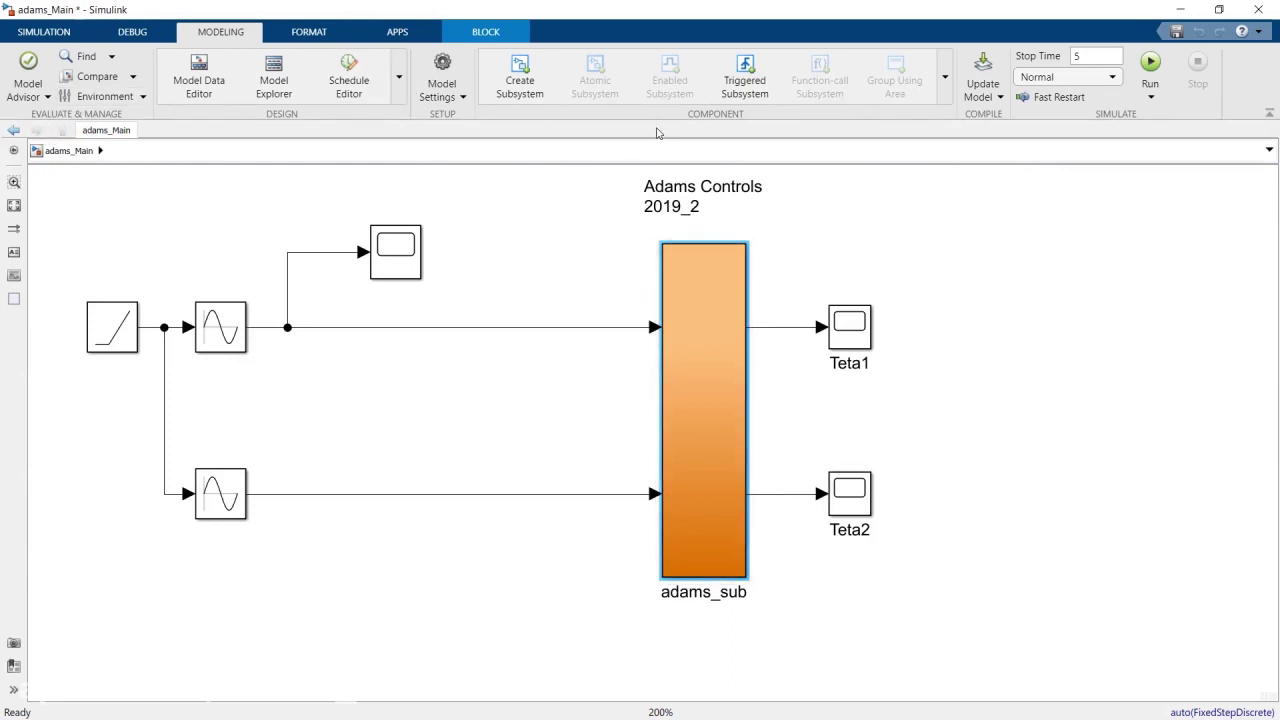
left_click(52, 32)
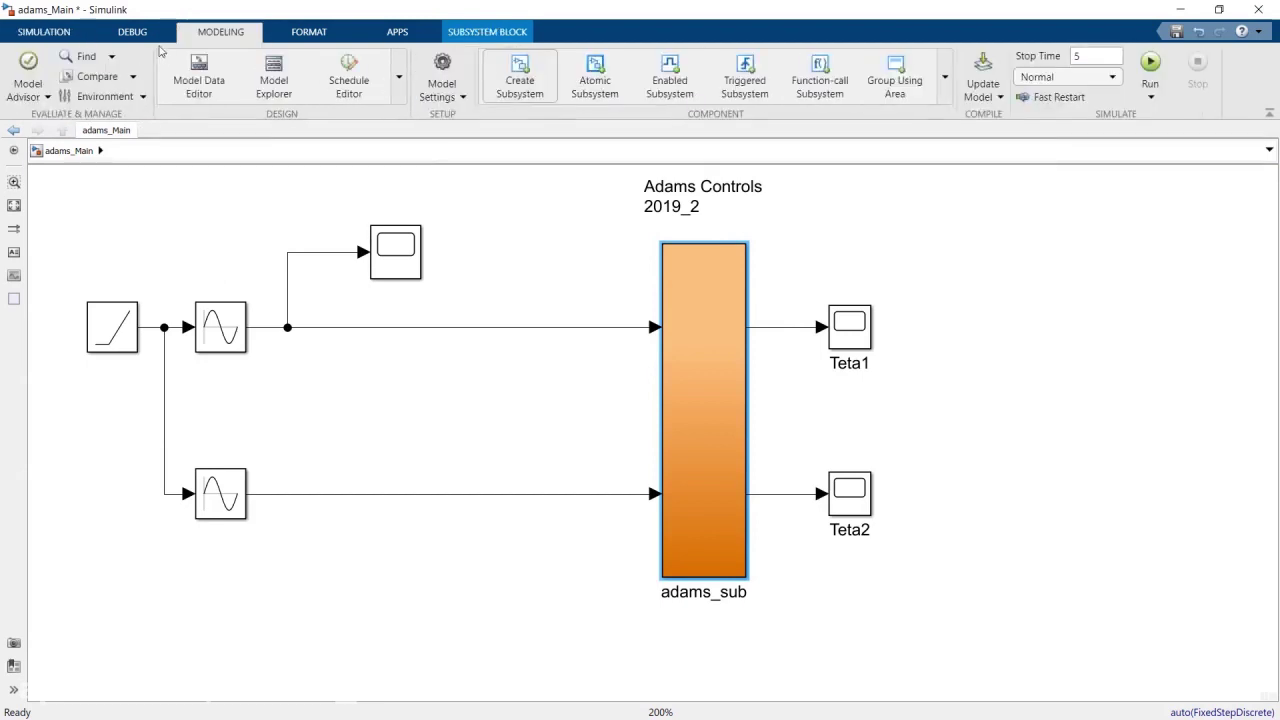
left_click(44, 33)
left_click(191, 33)
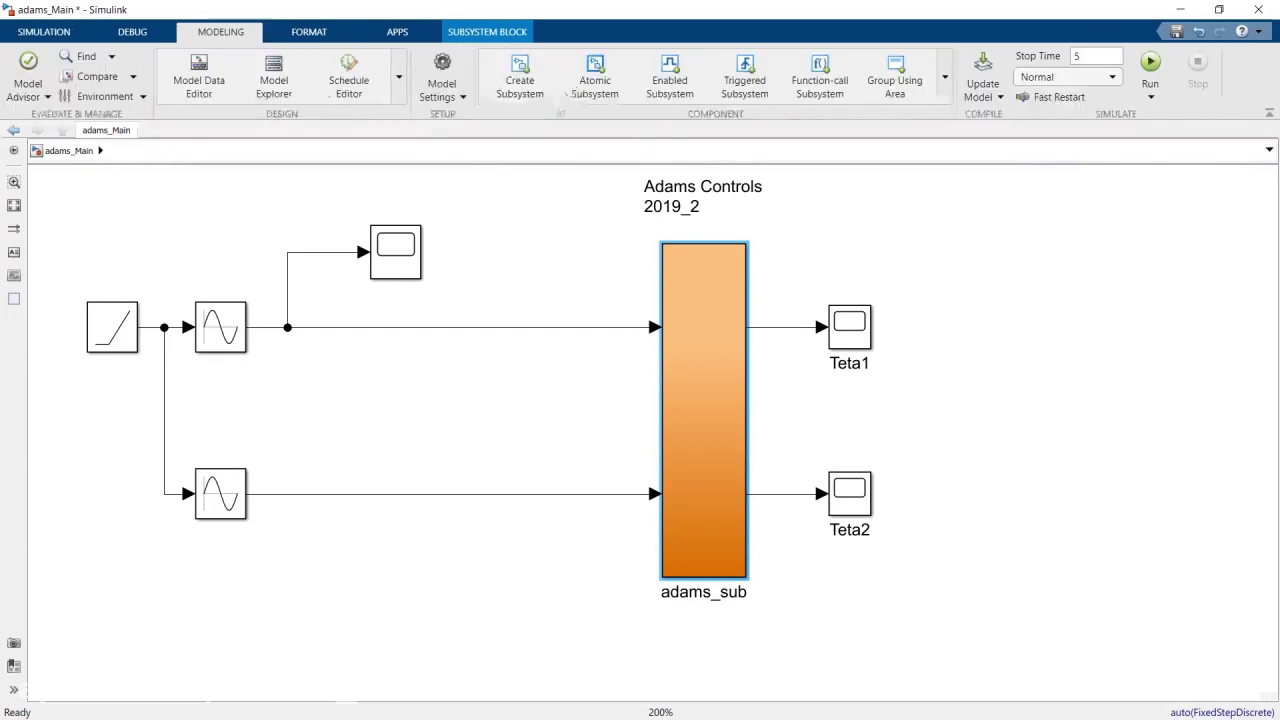
left_click(38, 33)
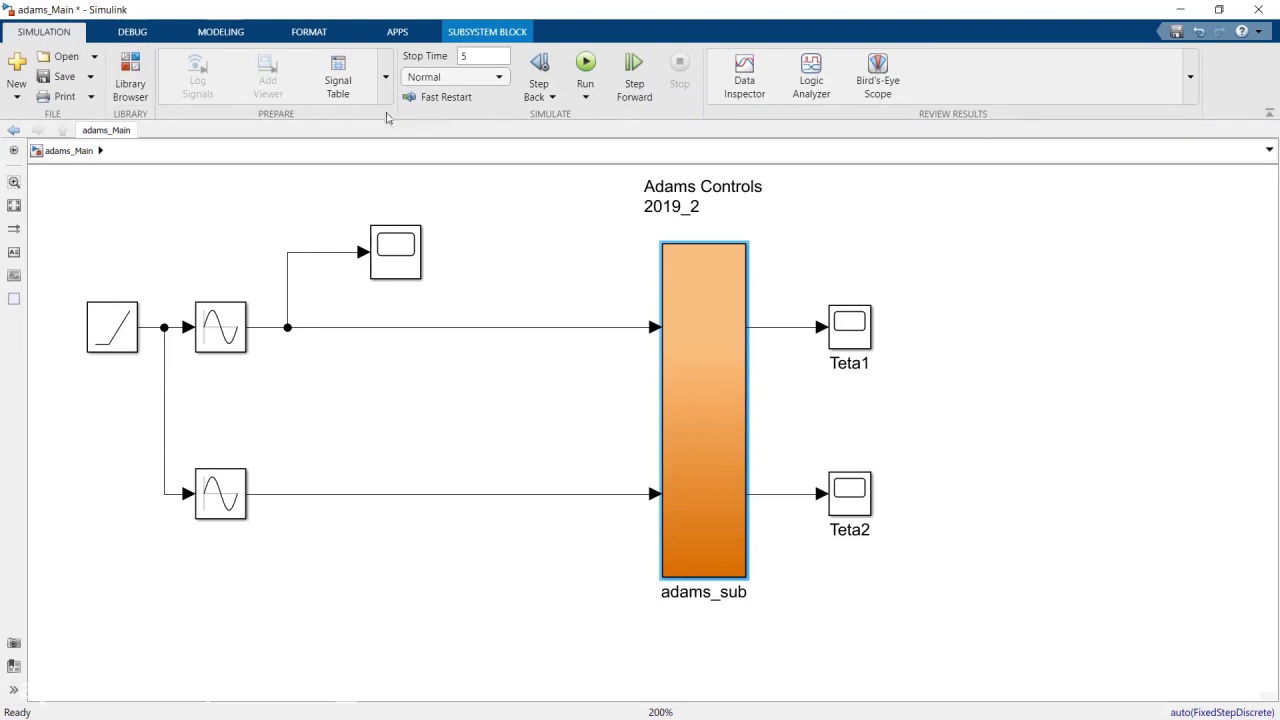
left_click(586, 66)
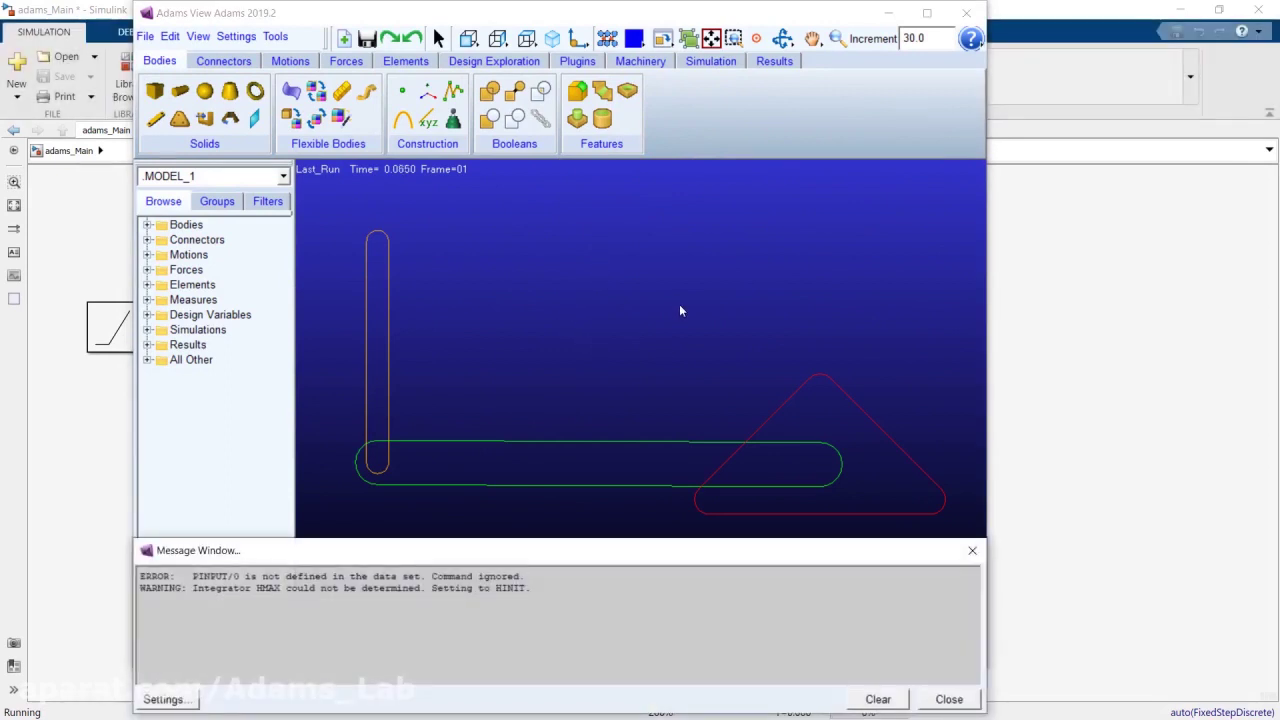
left_click(962, 701)
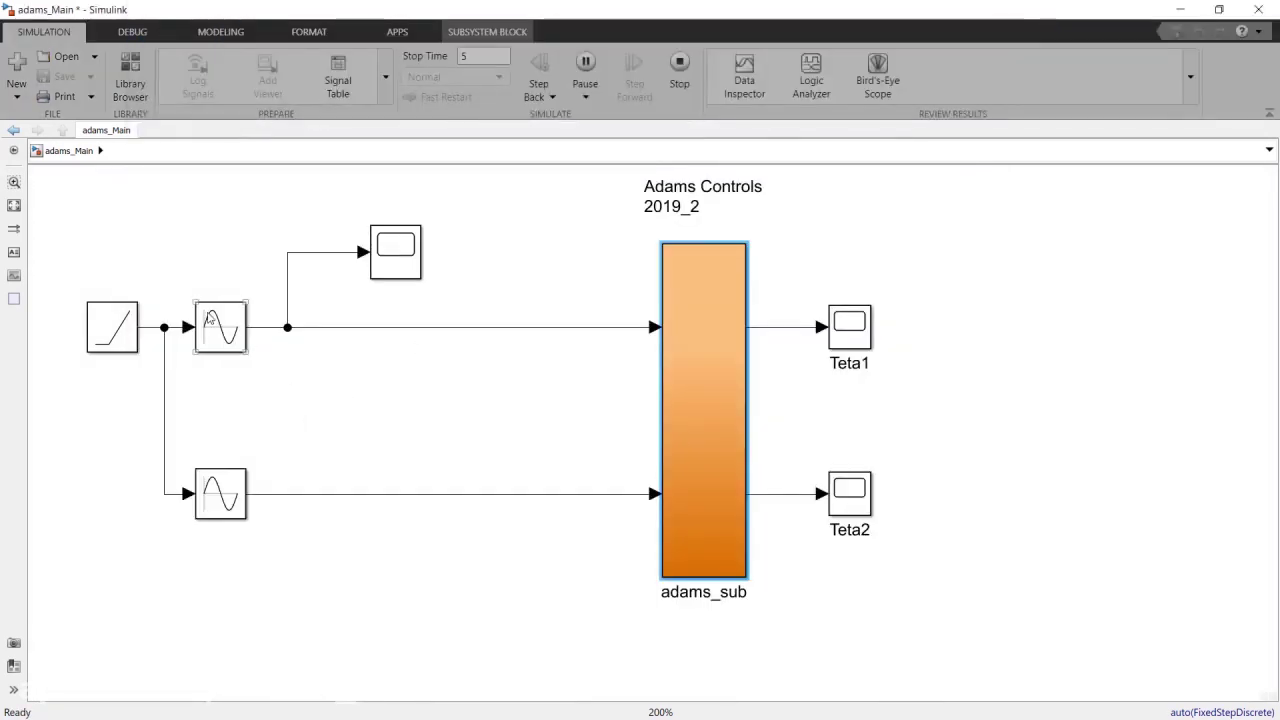
Step: Set the amplitude of the upper Sine Wave Function block to 2 and of the lower Sine Wave Function1 block to 1
left_click(211, 318)
double_click(226, 340)
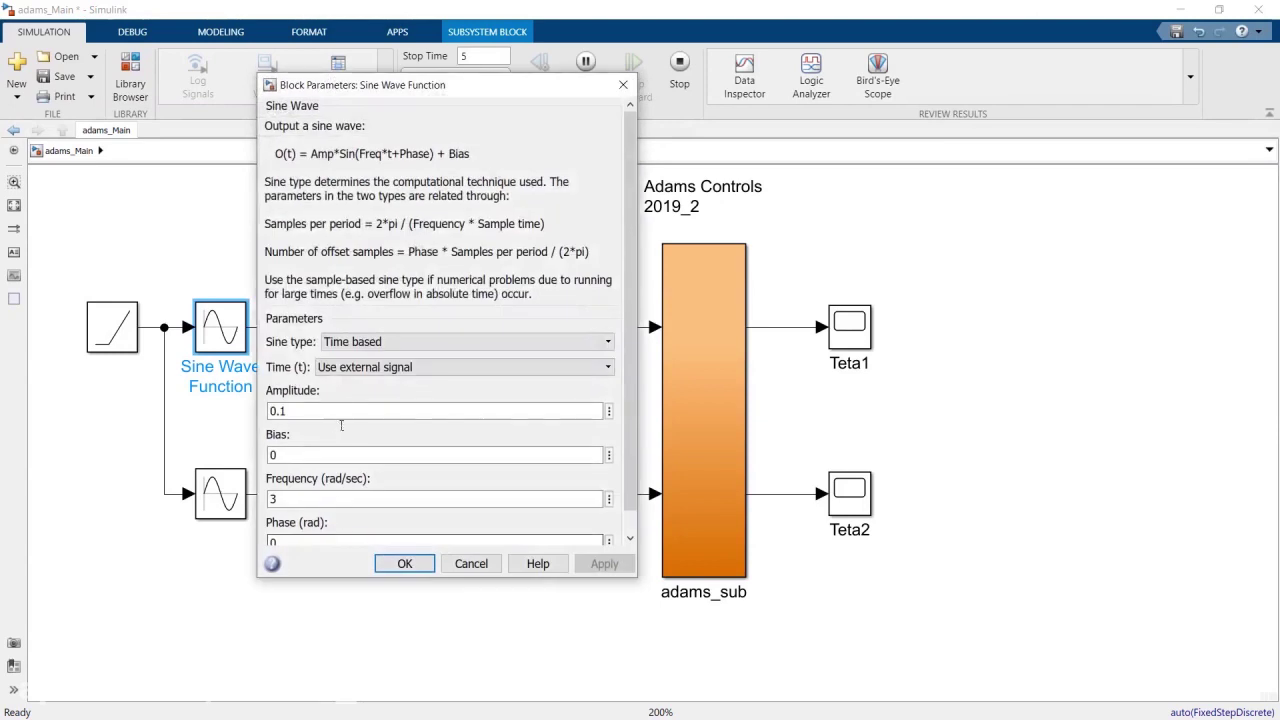
double_click(298, 414)
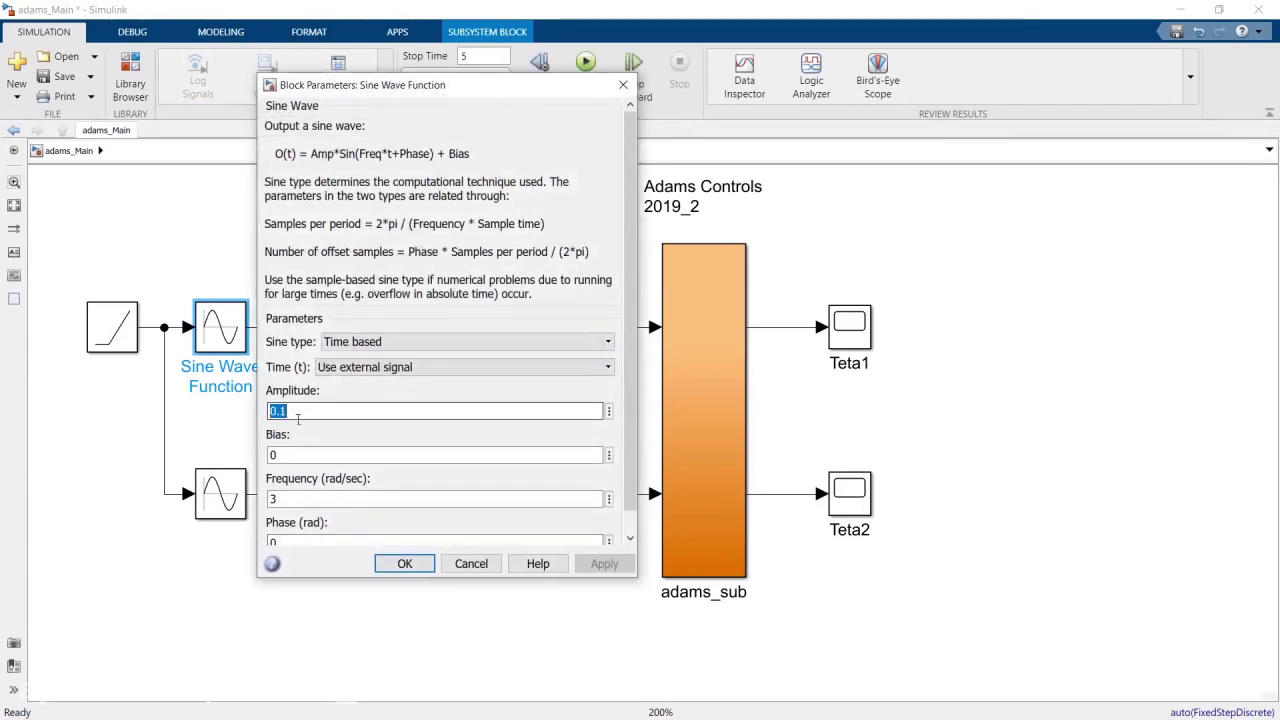
type("2")
left_click(404, 563)
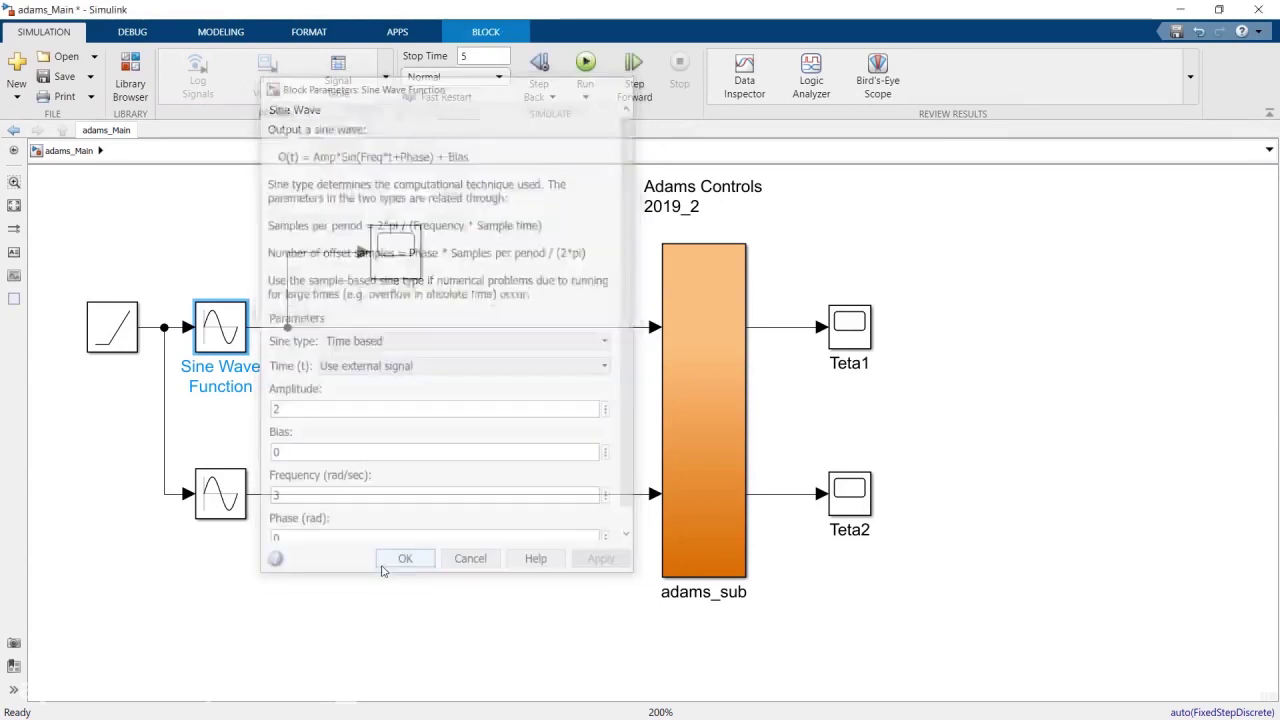
double_click(240, 493)
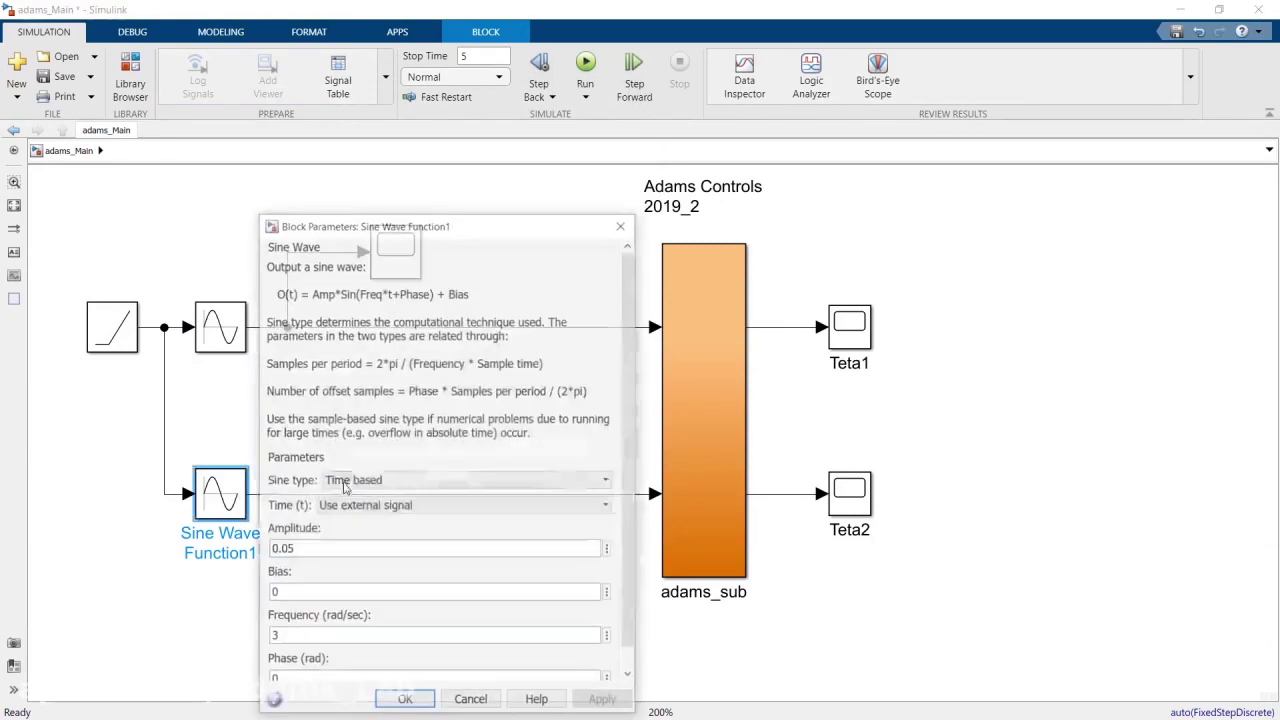
double_click(280, 549)
type("1")
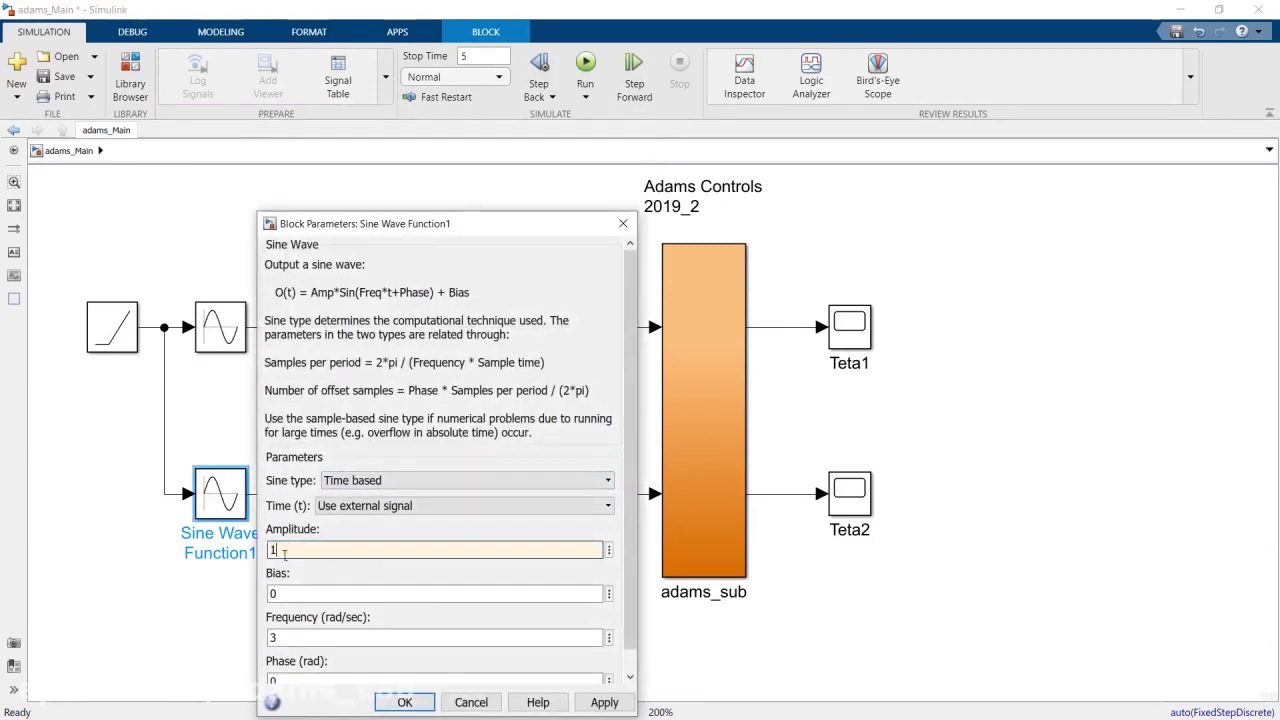
left_click(405, 702)
left_click(292, 419)
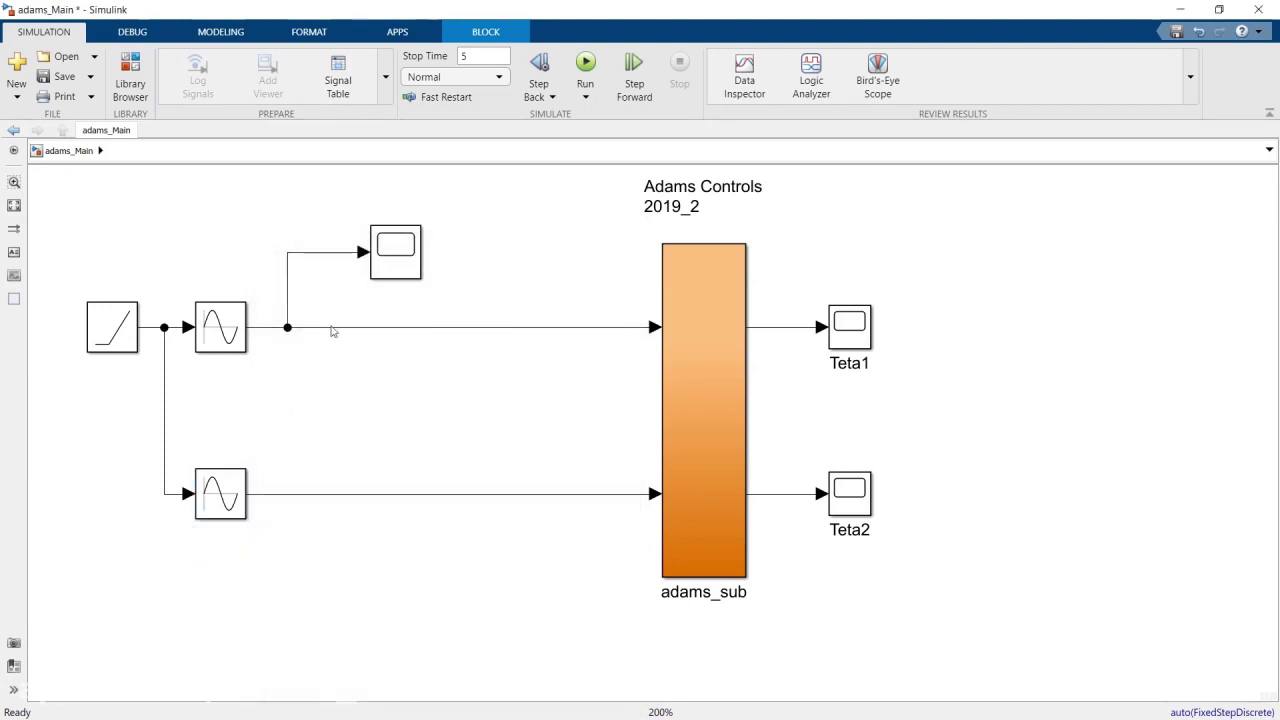
Step: Save adams_Main and run its co-simulation with the interactive Adams View display
left_click(65, 78)
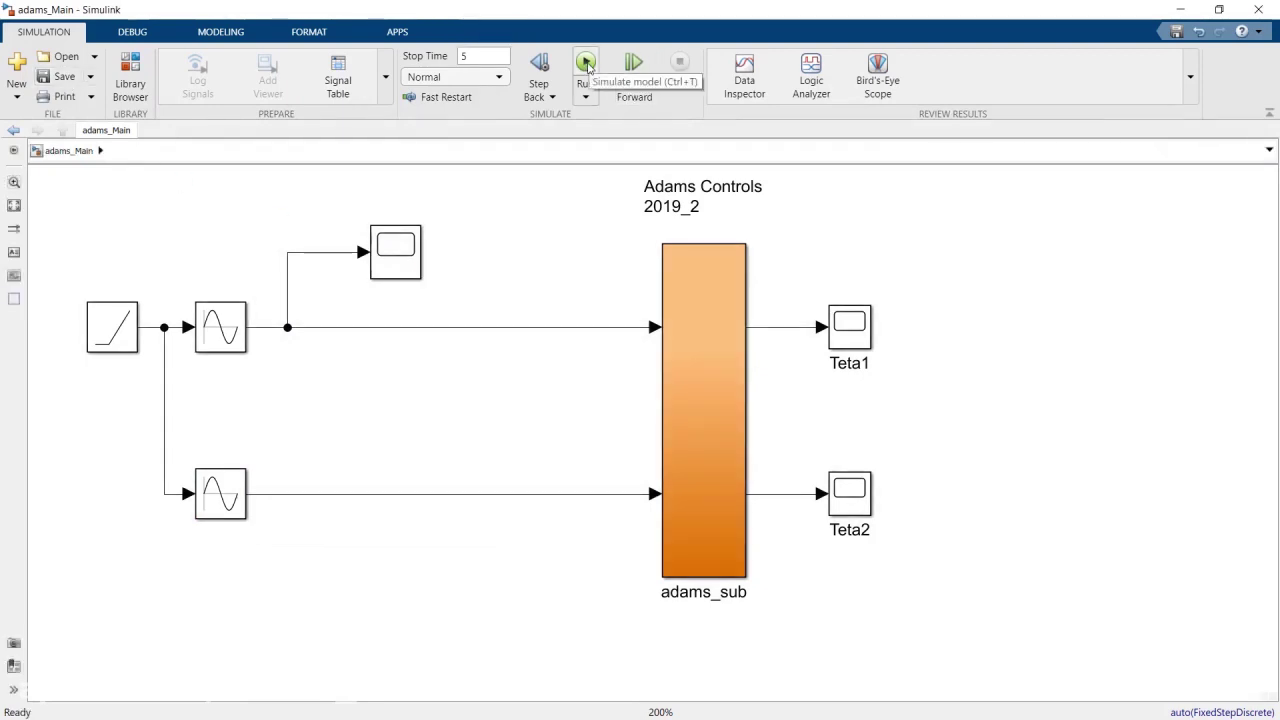
left_click(586, 66)
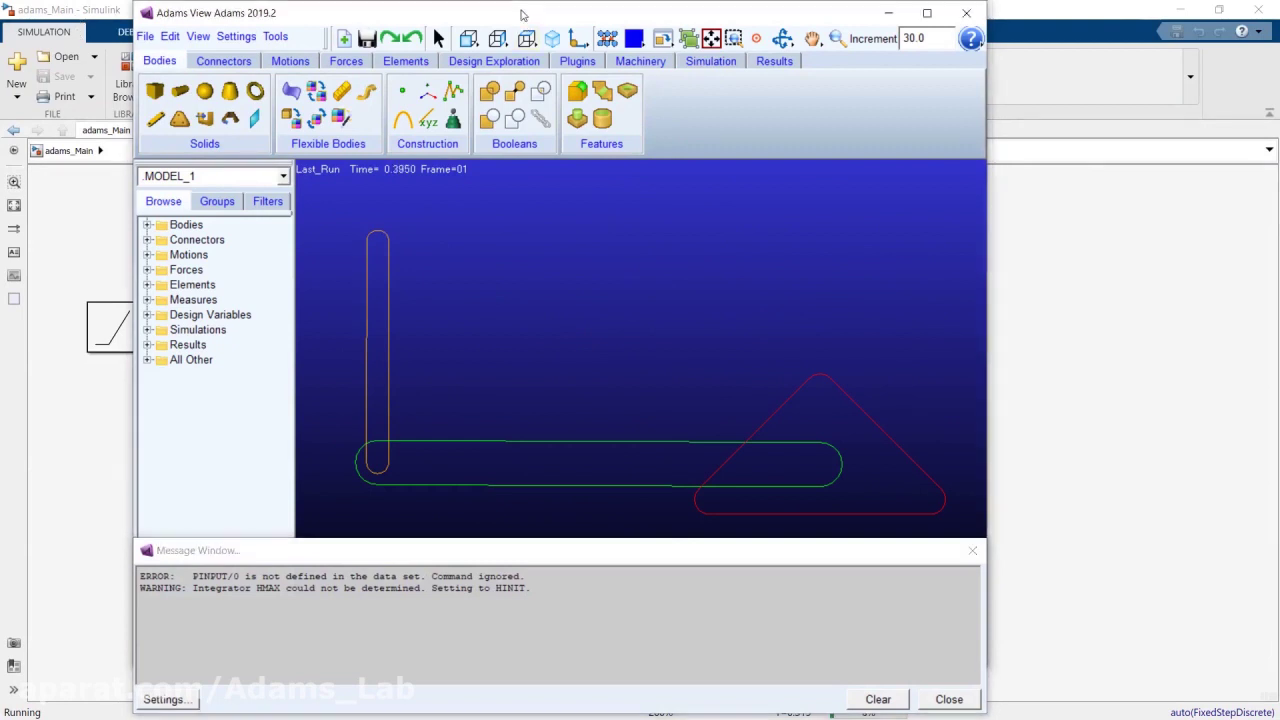
Step: Move and close the Message Window covering the Adams View animation, and stop the running simulation
left_click_drag(522, 12, 545, 27)
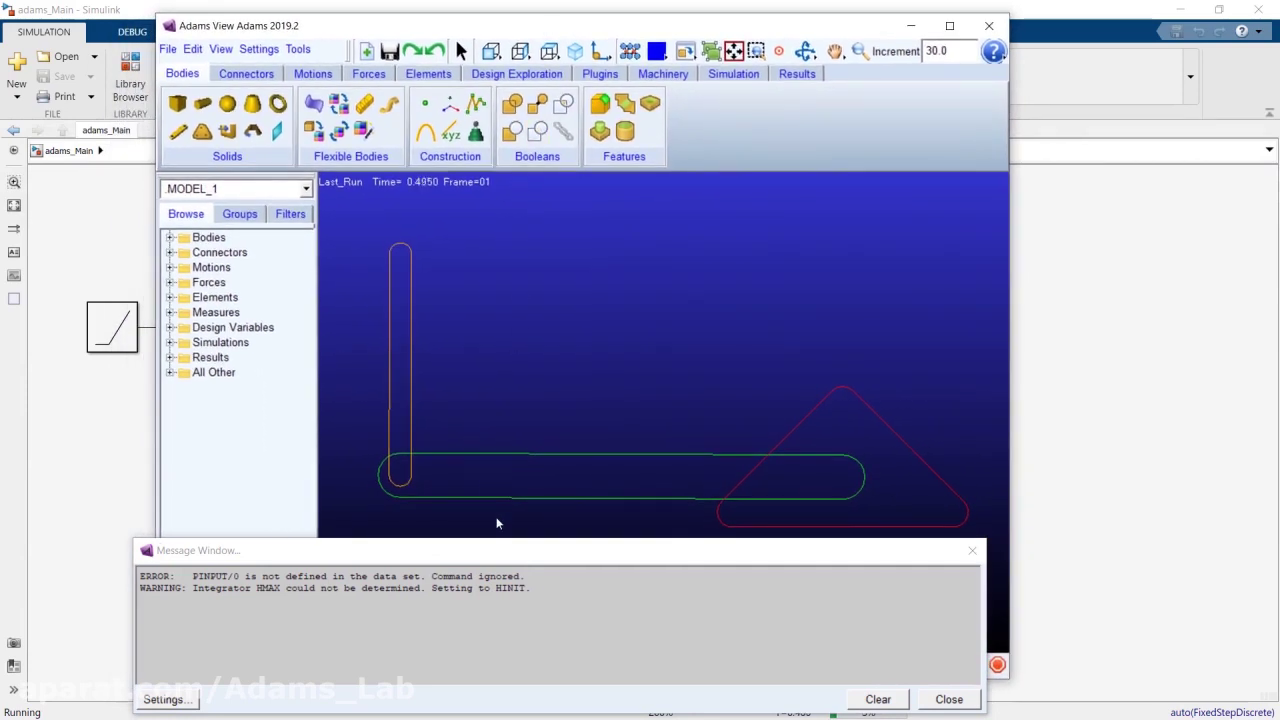
left_click_drag(506, 553, 560, 585)
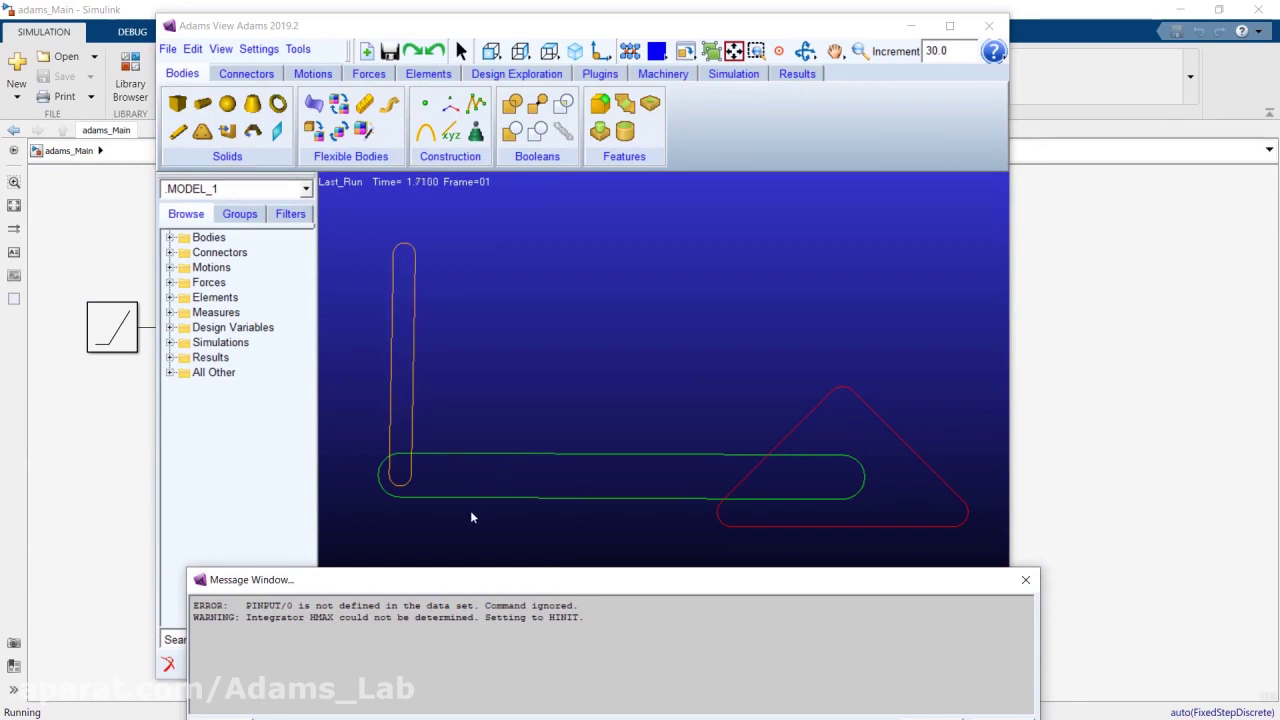
left_click(1026, 585)
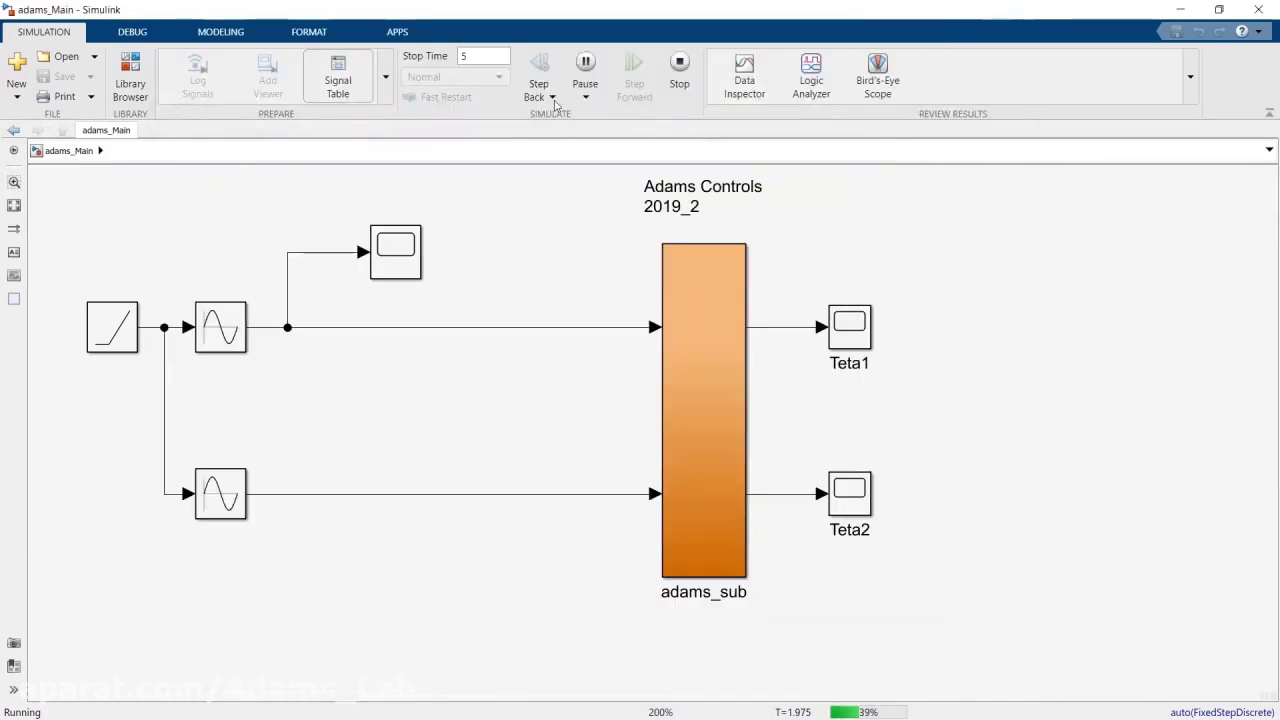
left_click(680, 66)
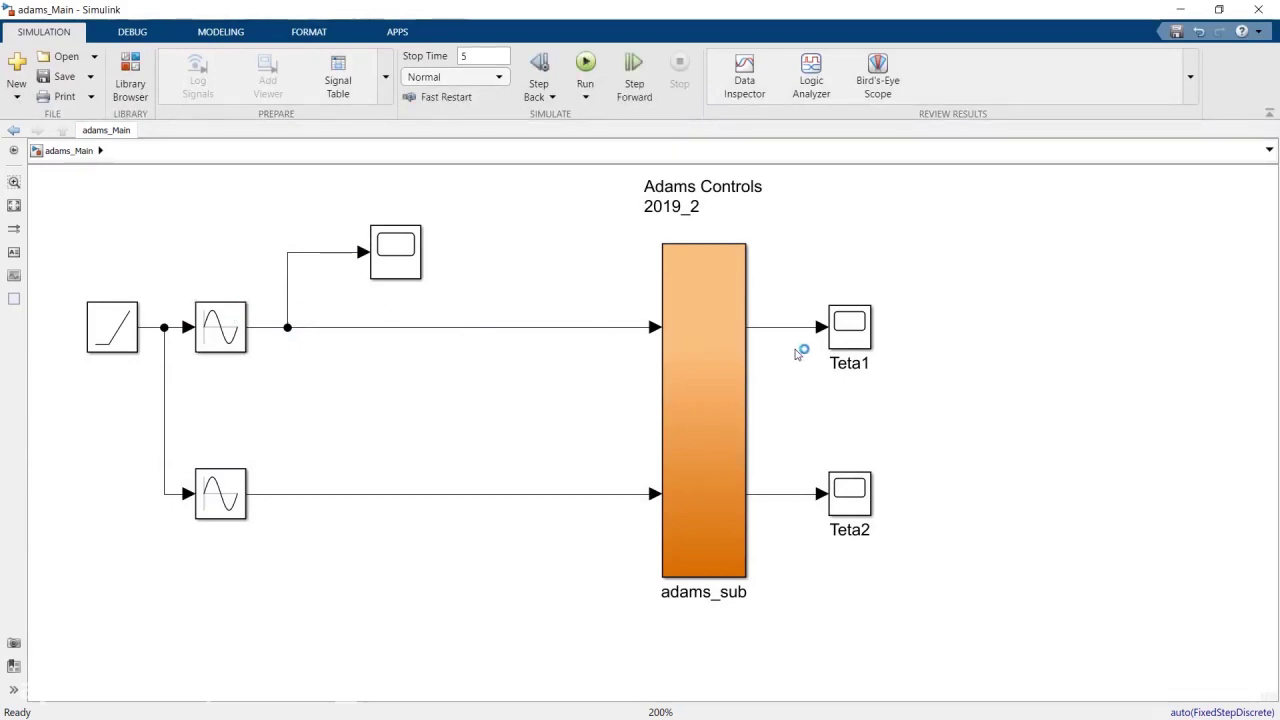
Step: Set the amplitude of both the Sine Wave Function and Sine Wave Function1 blocks to 10
left_click(226, 342)
double_click(226, 342)
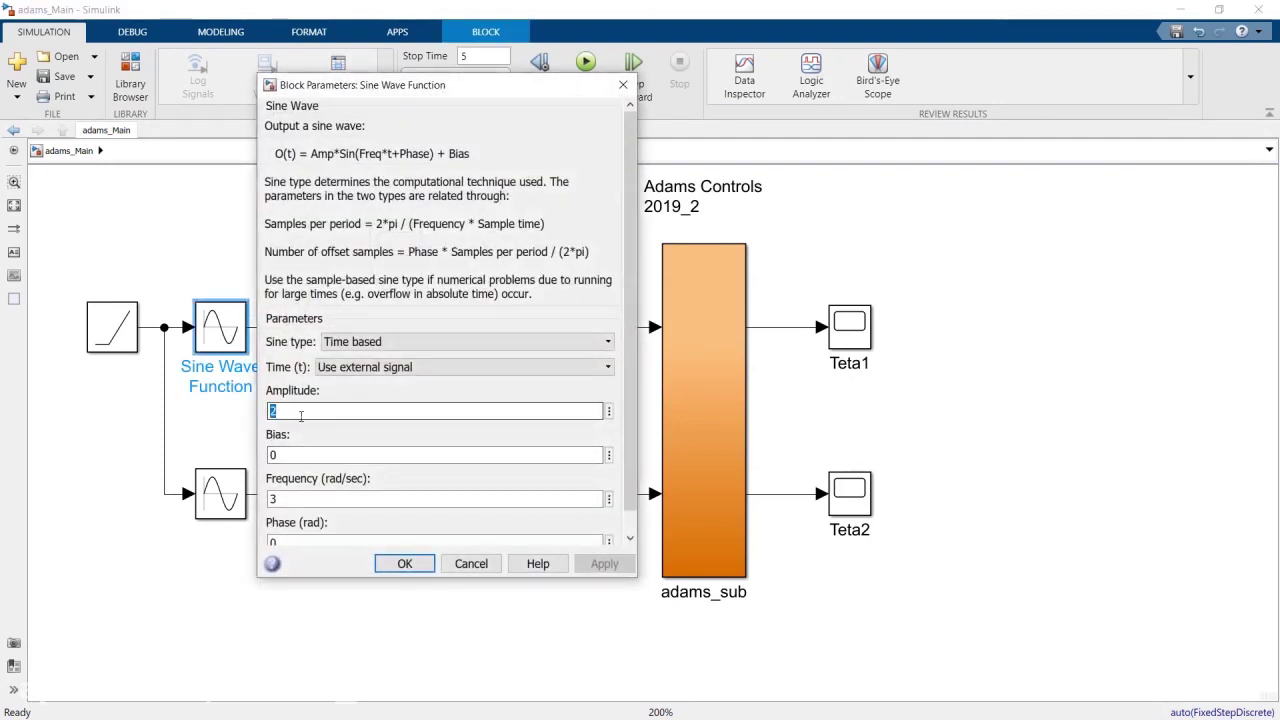
type("10")
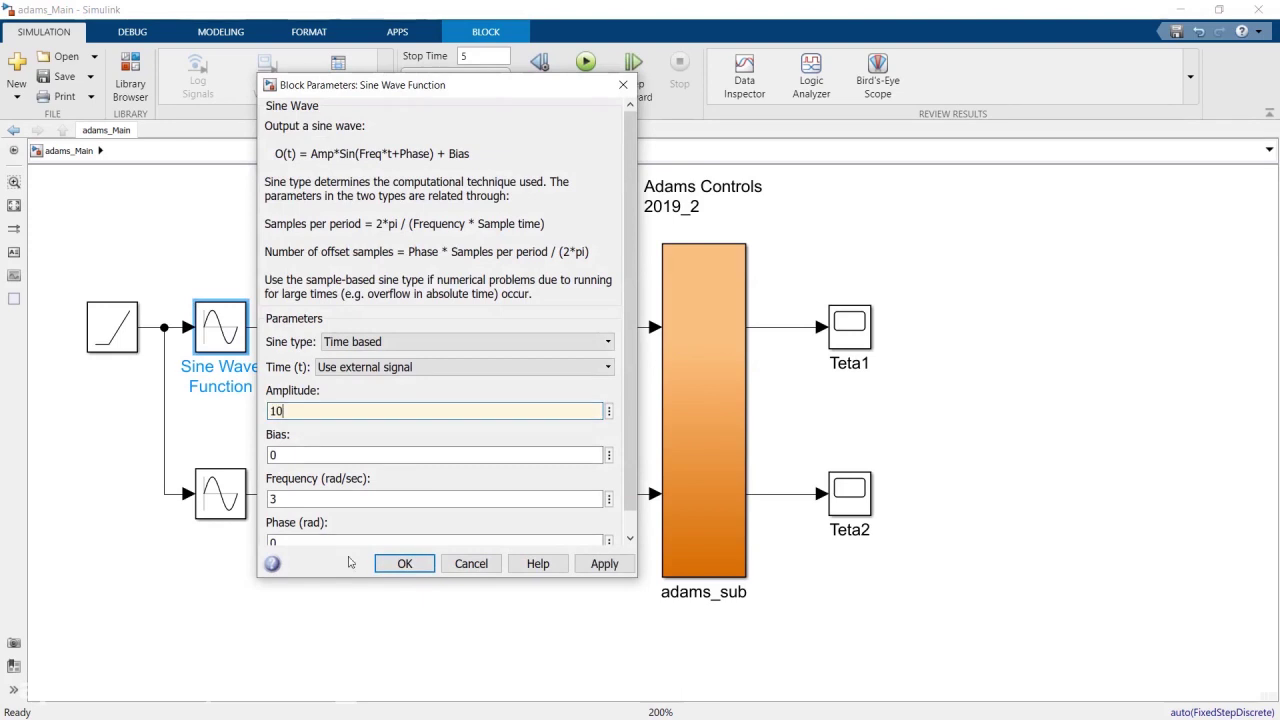
left_click(405, 563)
double_click(222, 513)
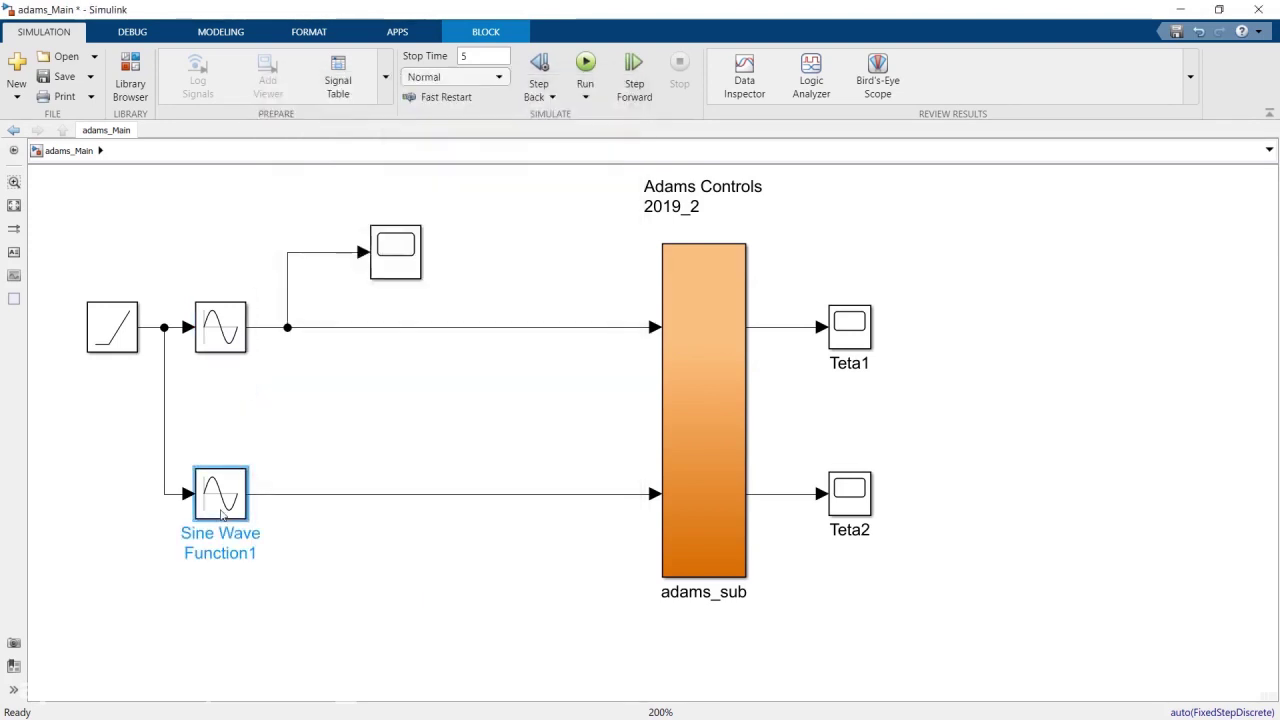
double_click(321, 554)
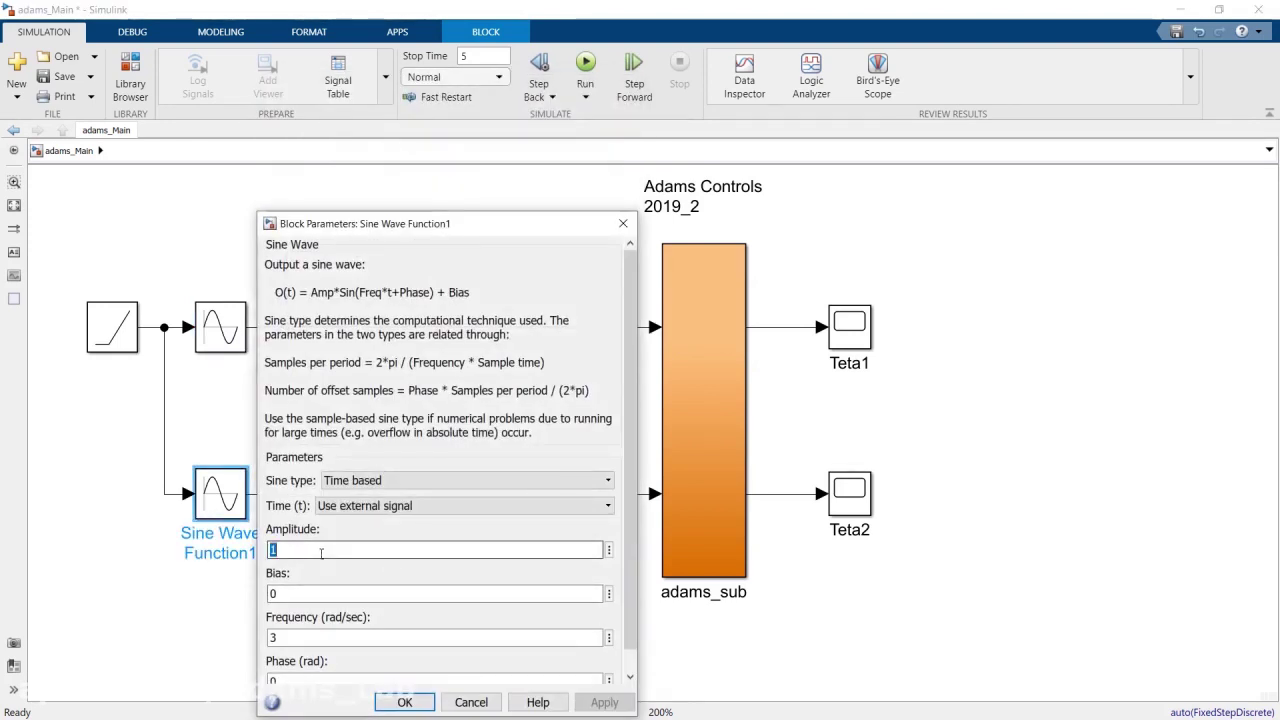
type("10")
left_click(405, 702)
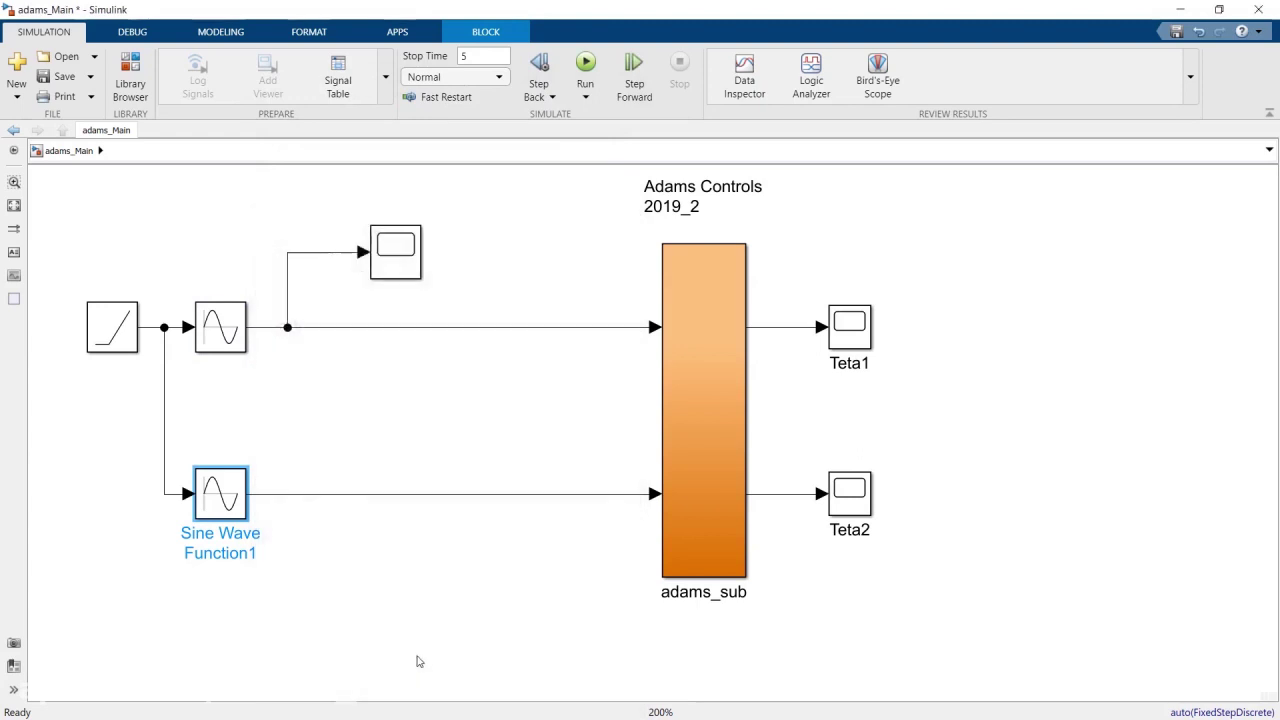
Step: Examine the Teta1 scope plot with both axes scaled to fit, and close the scope window
left_click(930, 331)
left_click(855, 340)
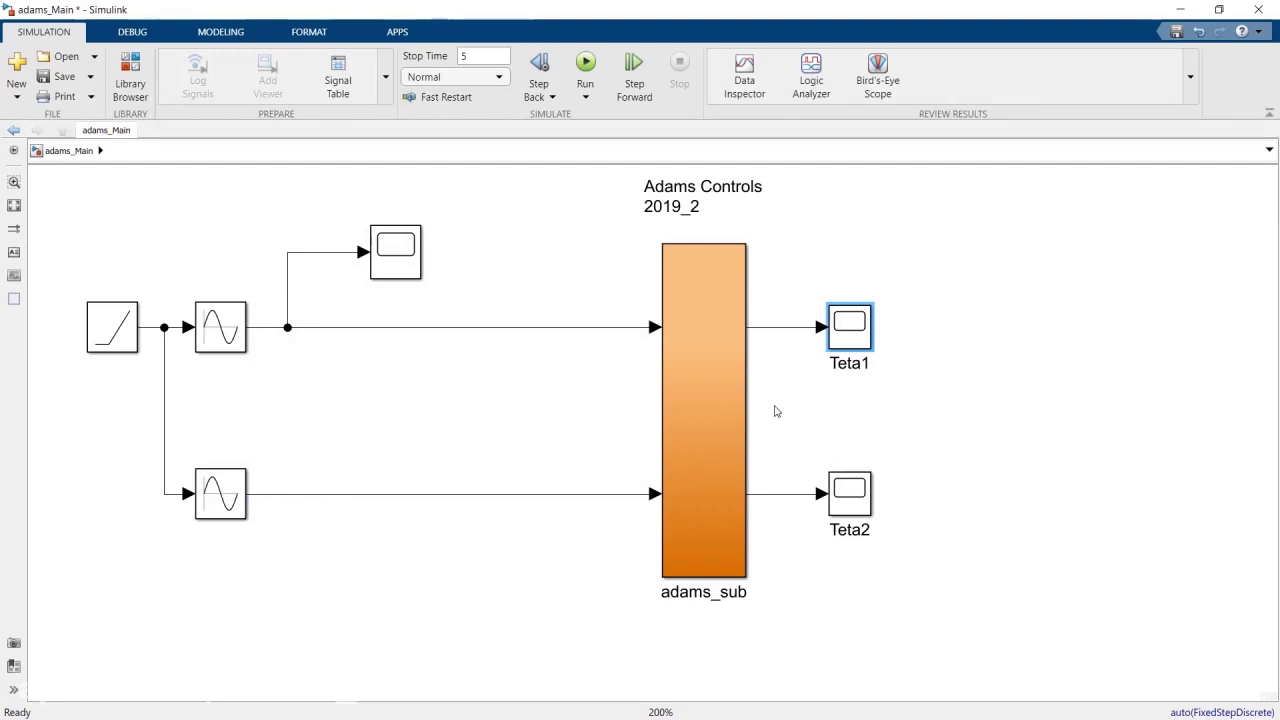
key("Return")
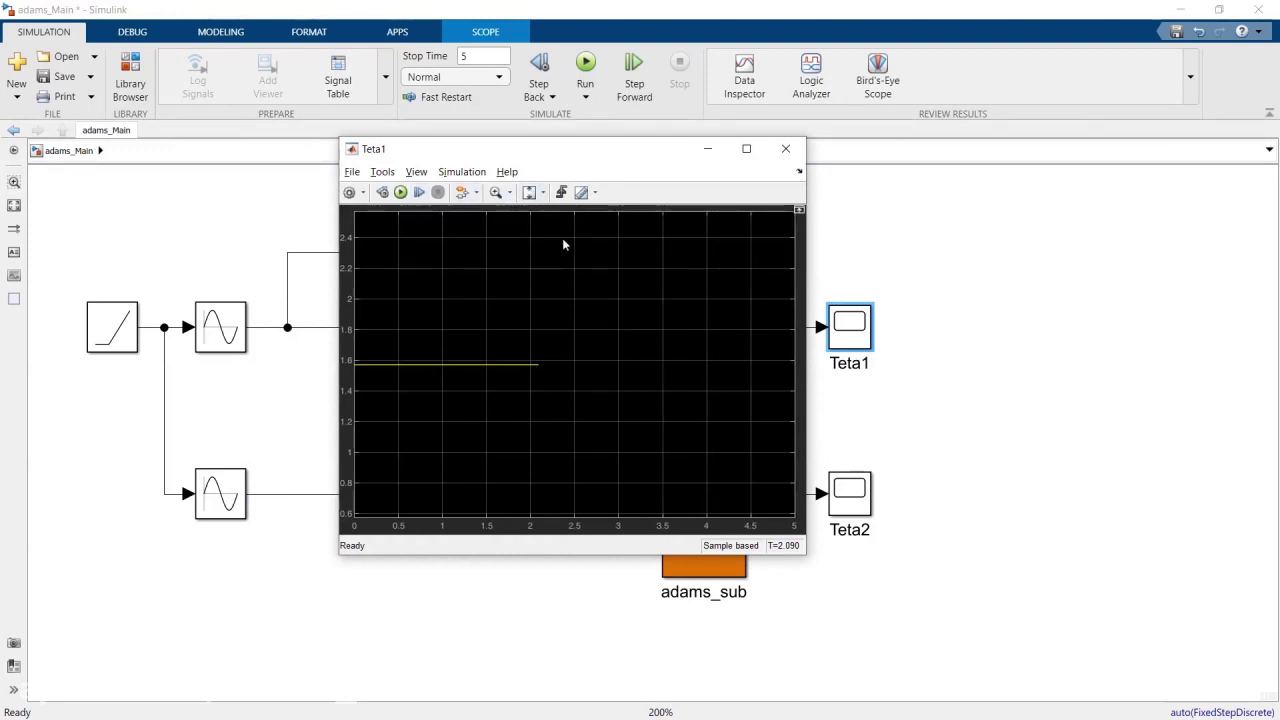
left_click(542, 192)
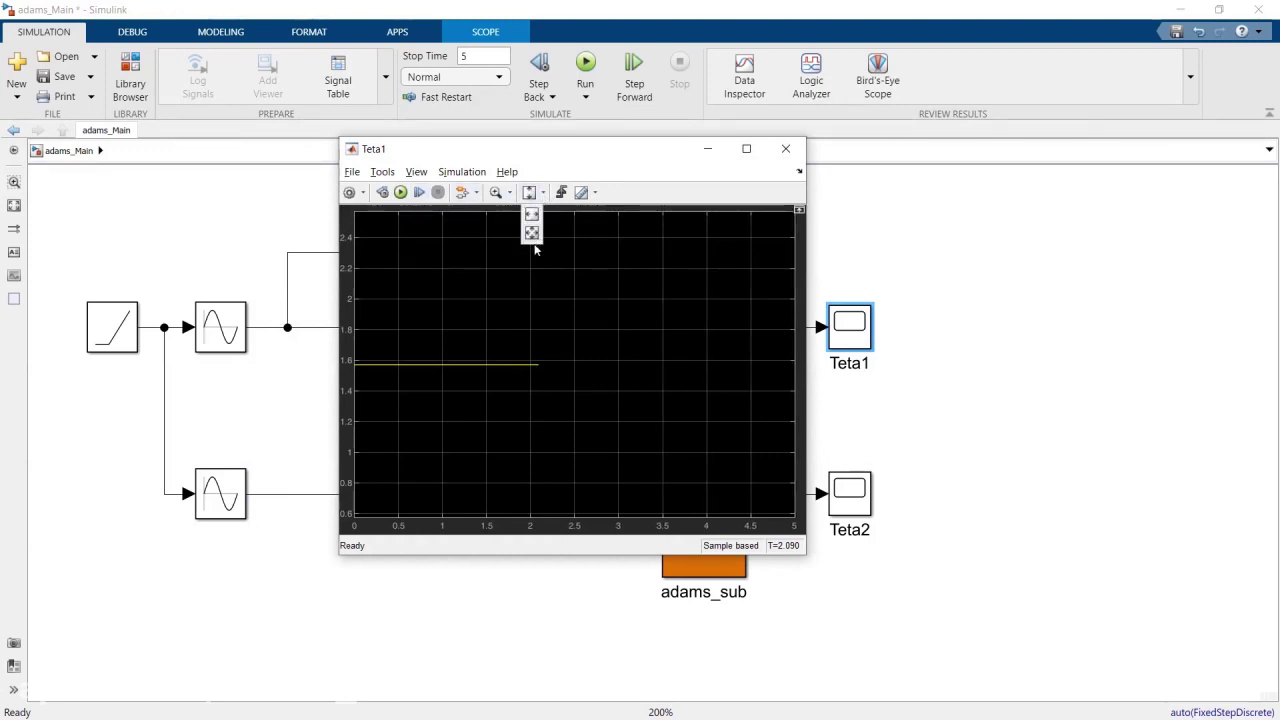
left_click(536, 238)
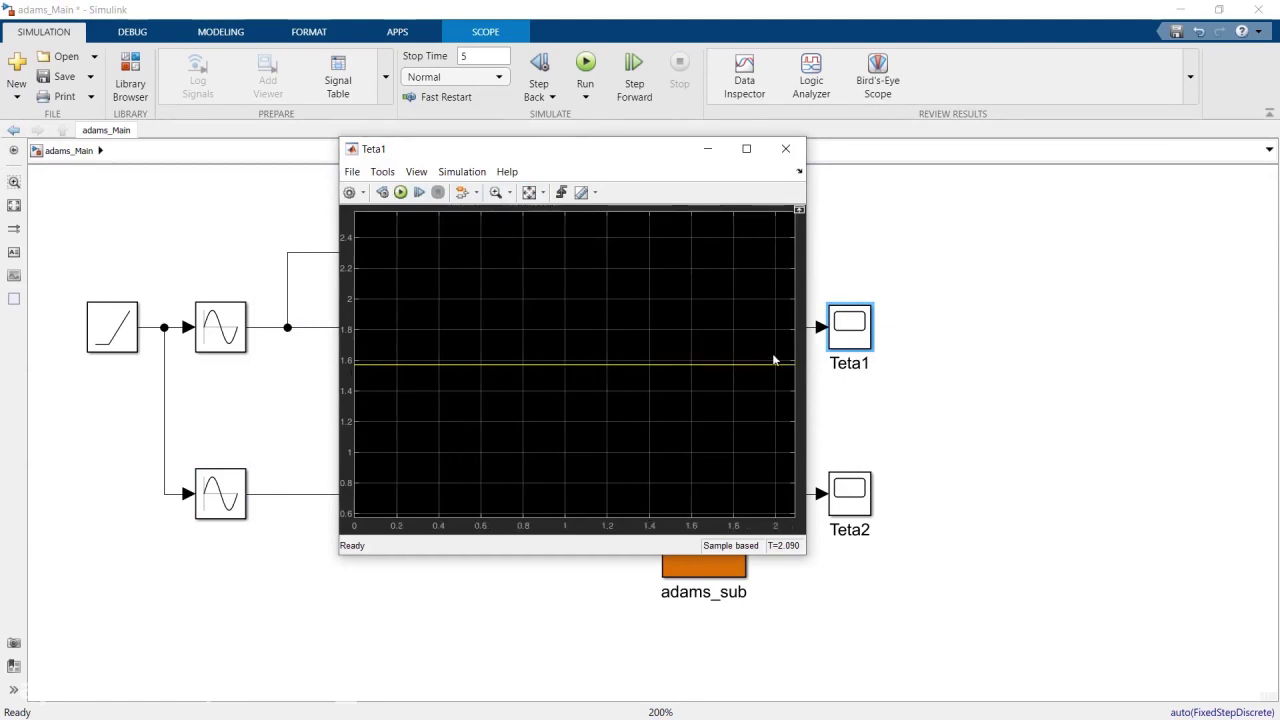
left_click(784, 148)
Step: Examine the Teta2 scope plot with both axes scaled to fit, and close the scope window
left_click(857, 510)
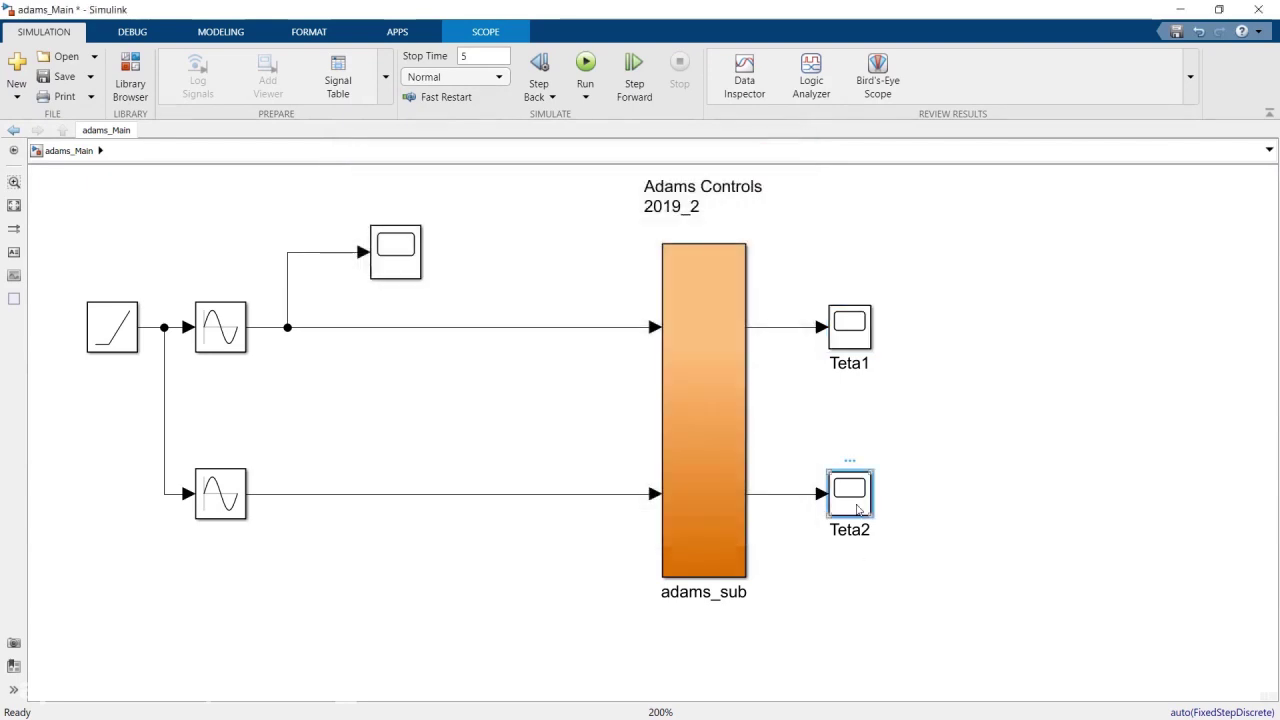
double_click(857, 510)
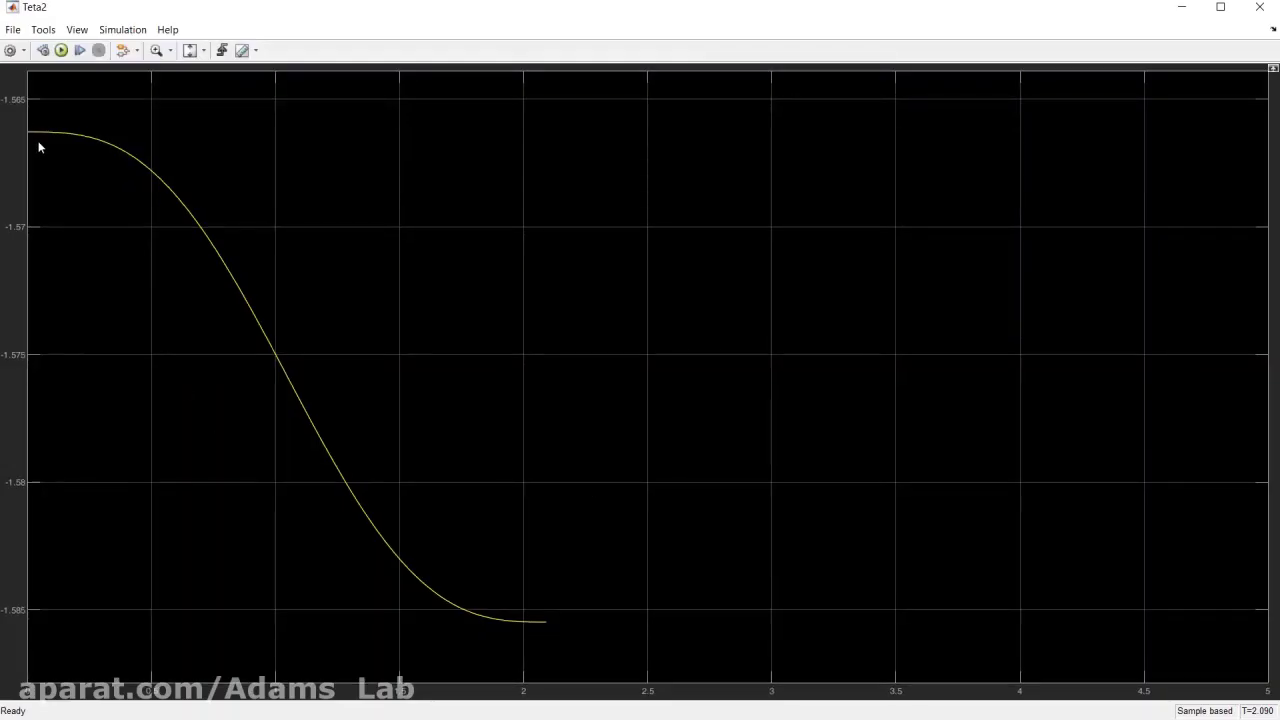
left_click(203, 50)
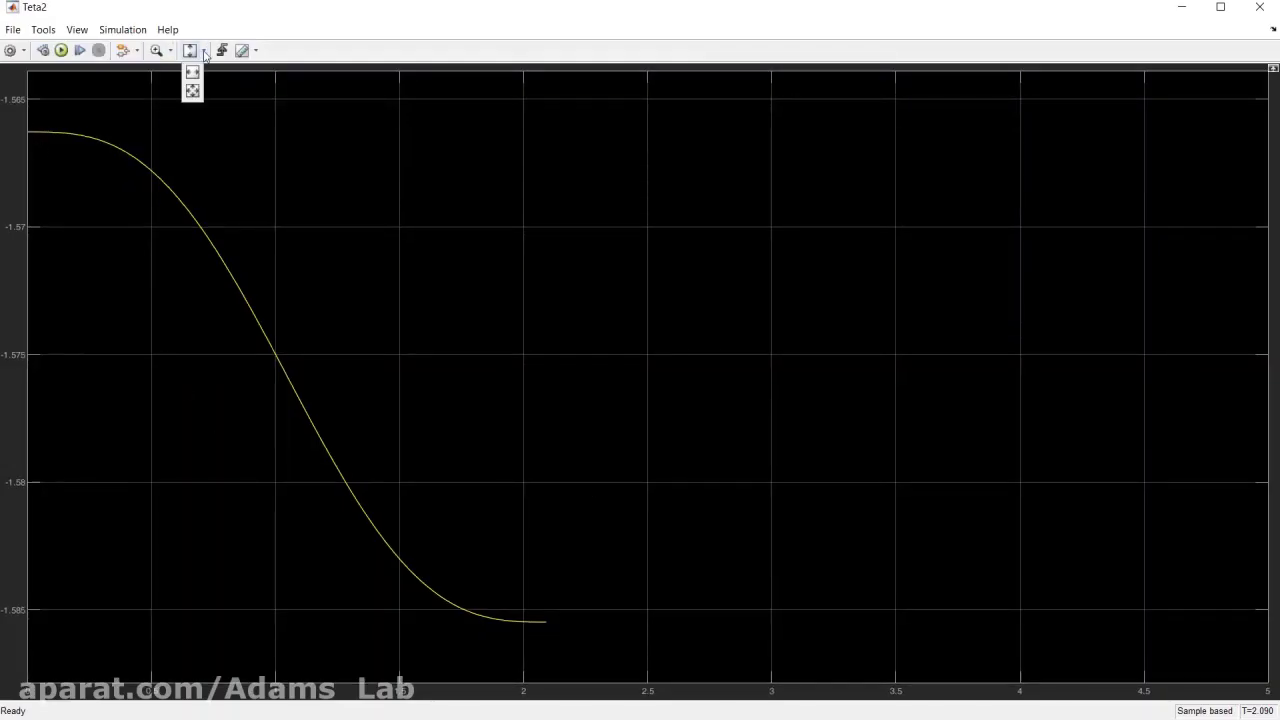
left_click(196, 95)
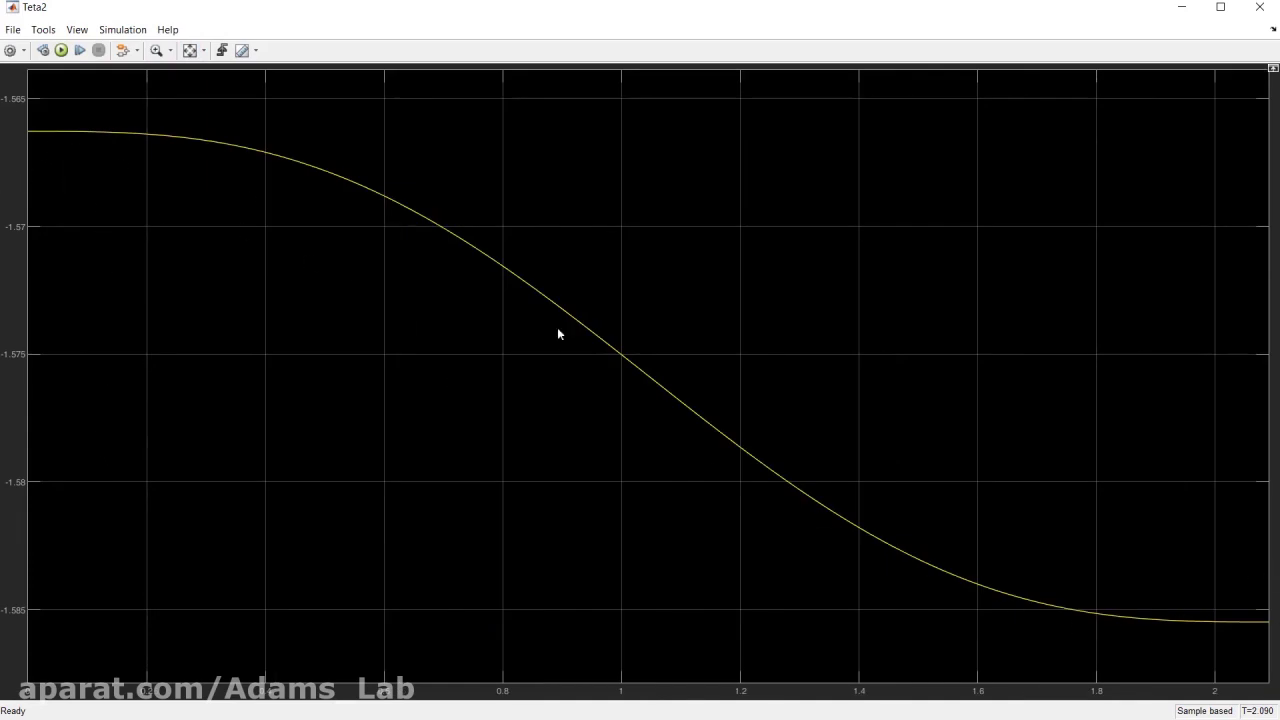
left_click(1260, 8)
Step: Run the adams_Main co-simulation again and close the Message Window below the Adams View animation
left_click(494, 446)
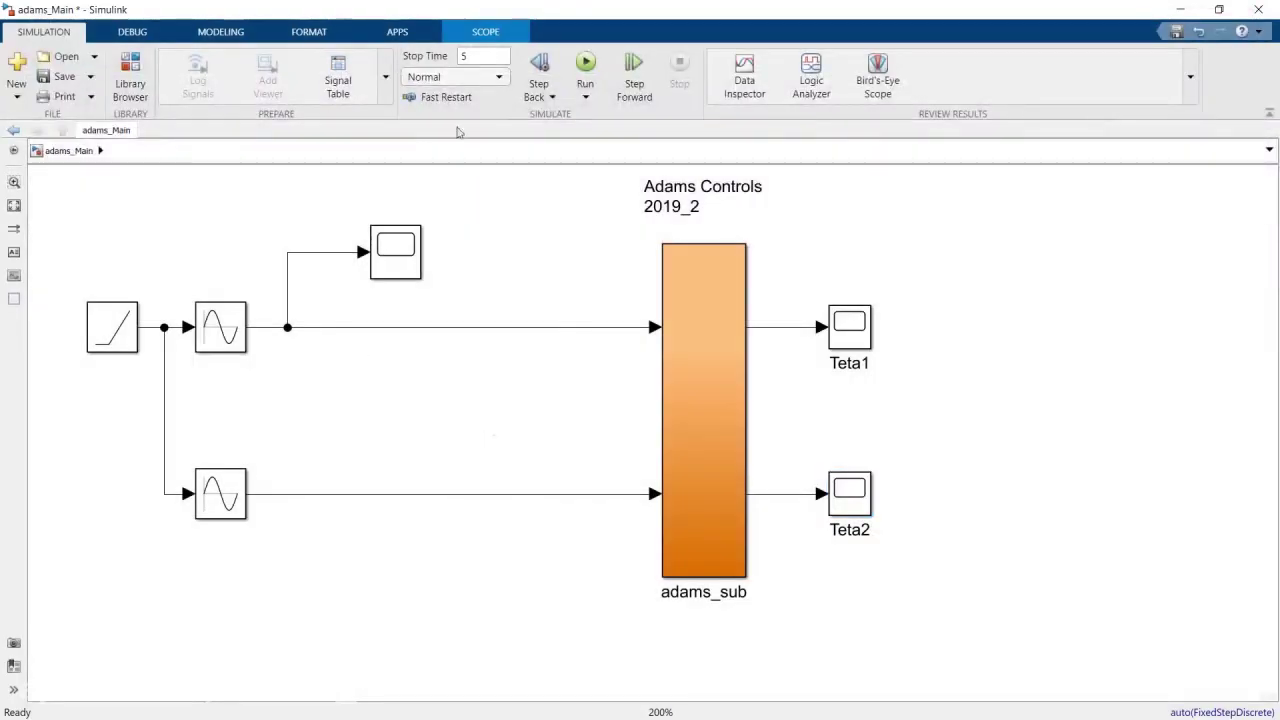
left_click(586, 64)
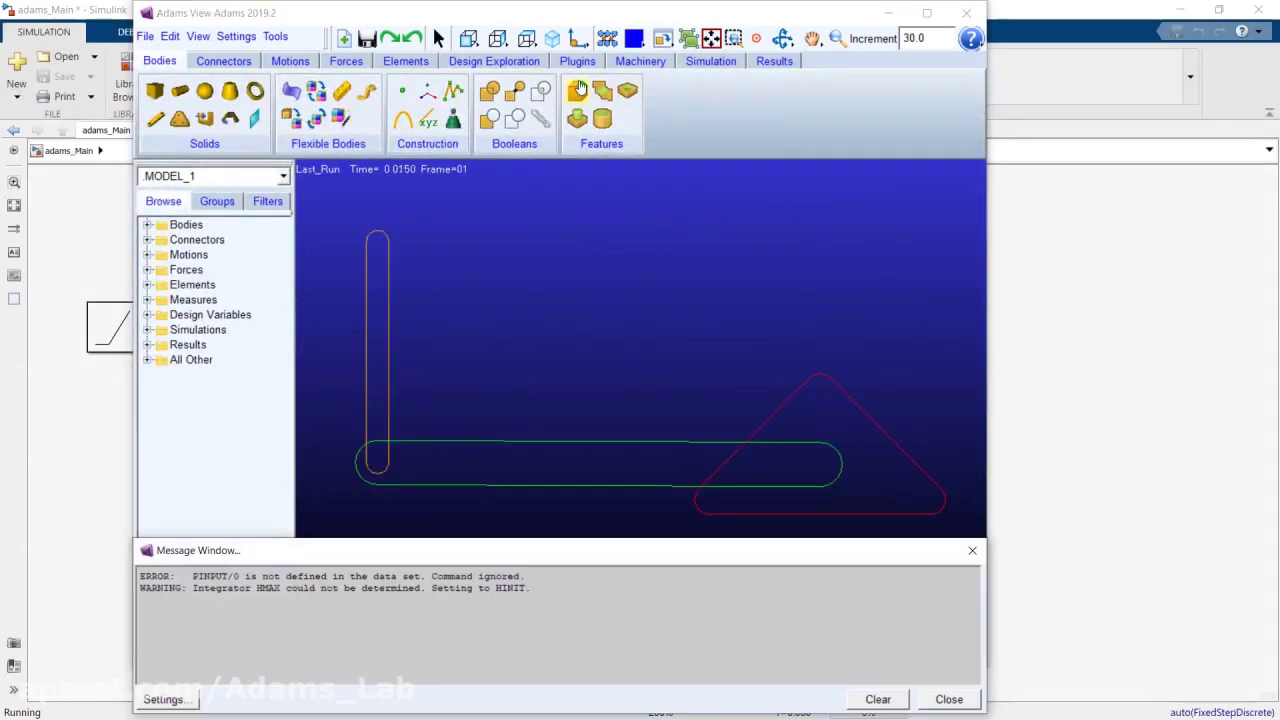
left_click(949, 699)
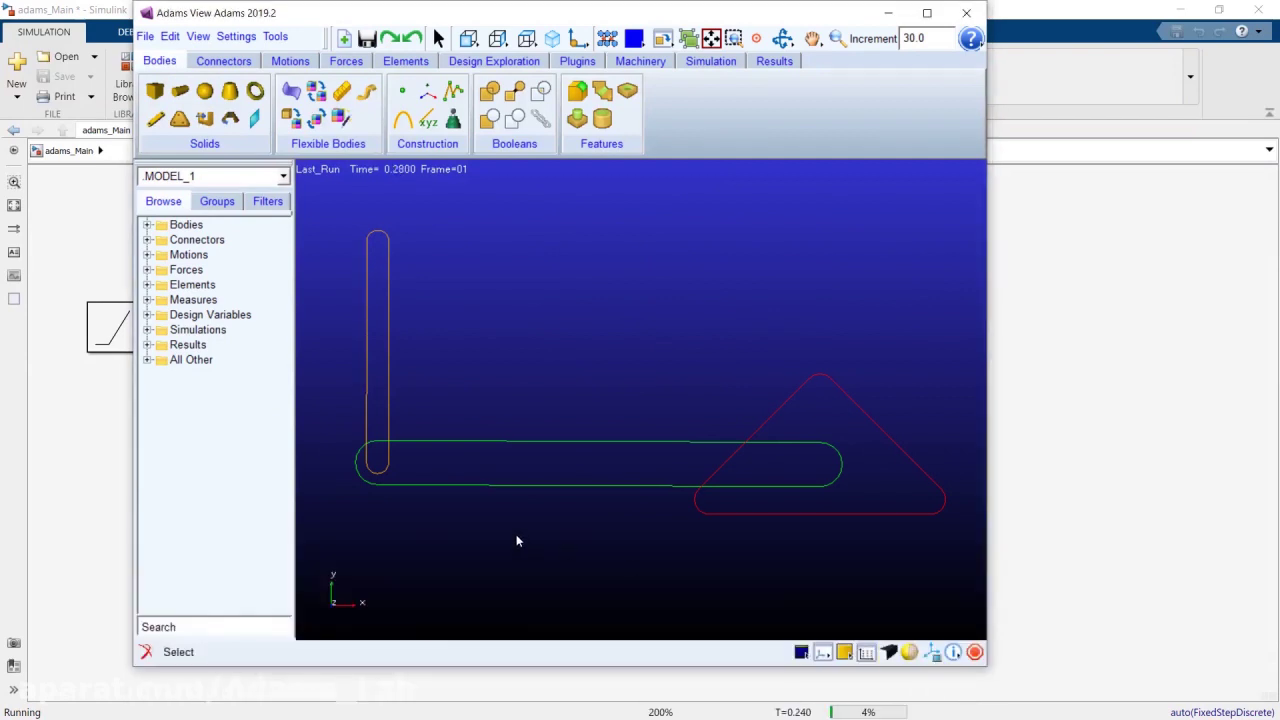